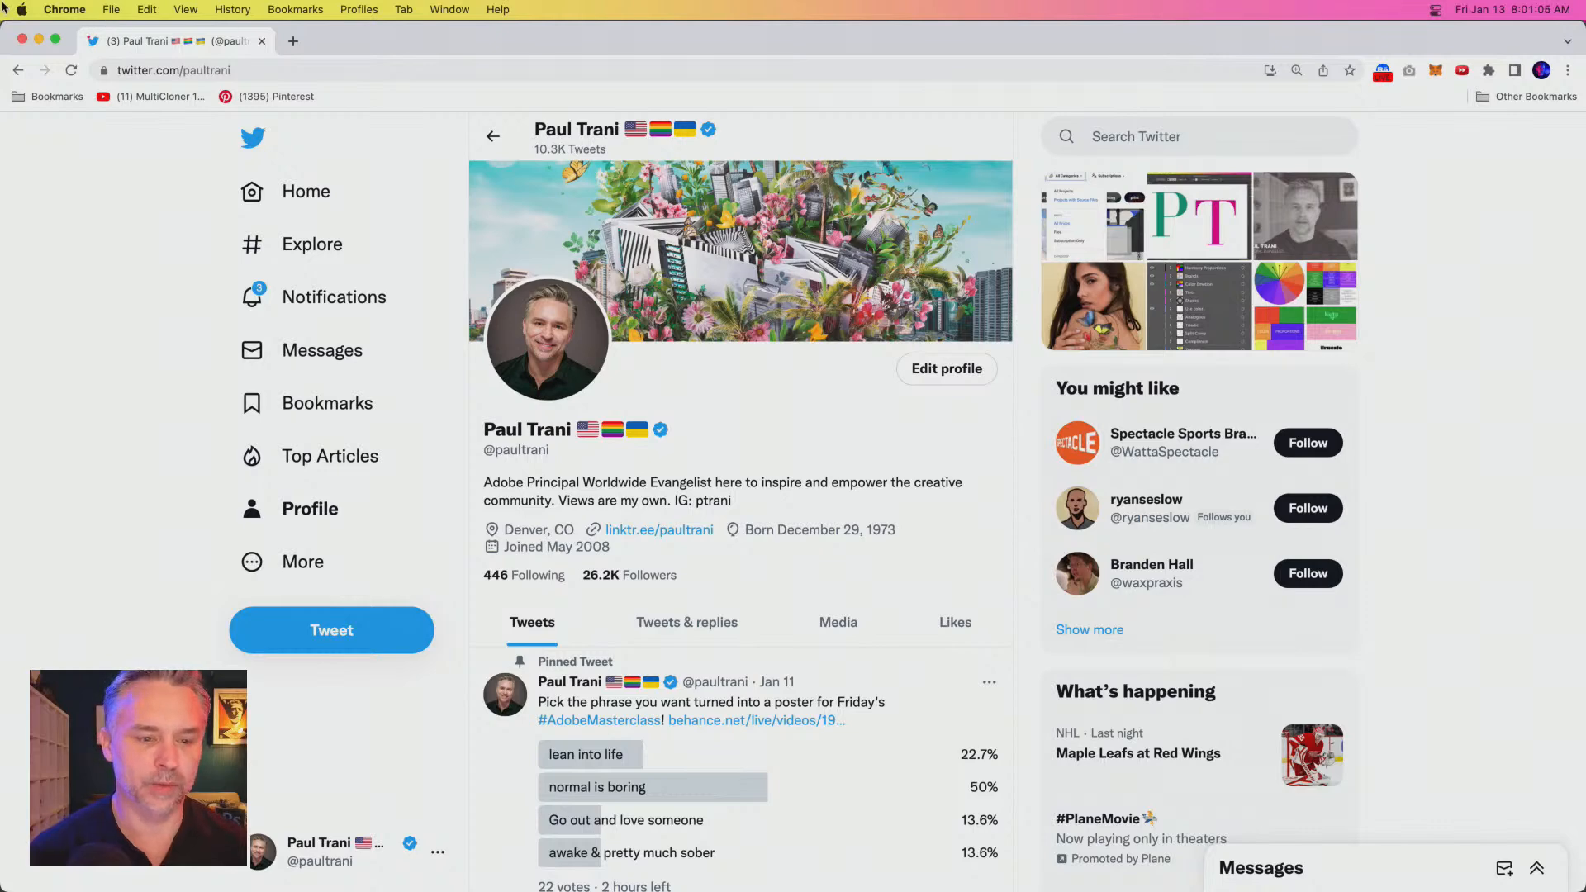
Examine the phrase options and vote shares in the profile's pinned poster poll
{"action": "scroll", "coordinate": [697, 483], "scroll_direction": "down", "scroll_amount": 3}
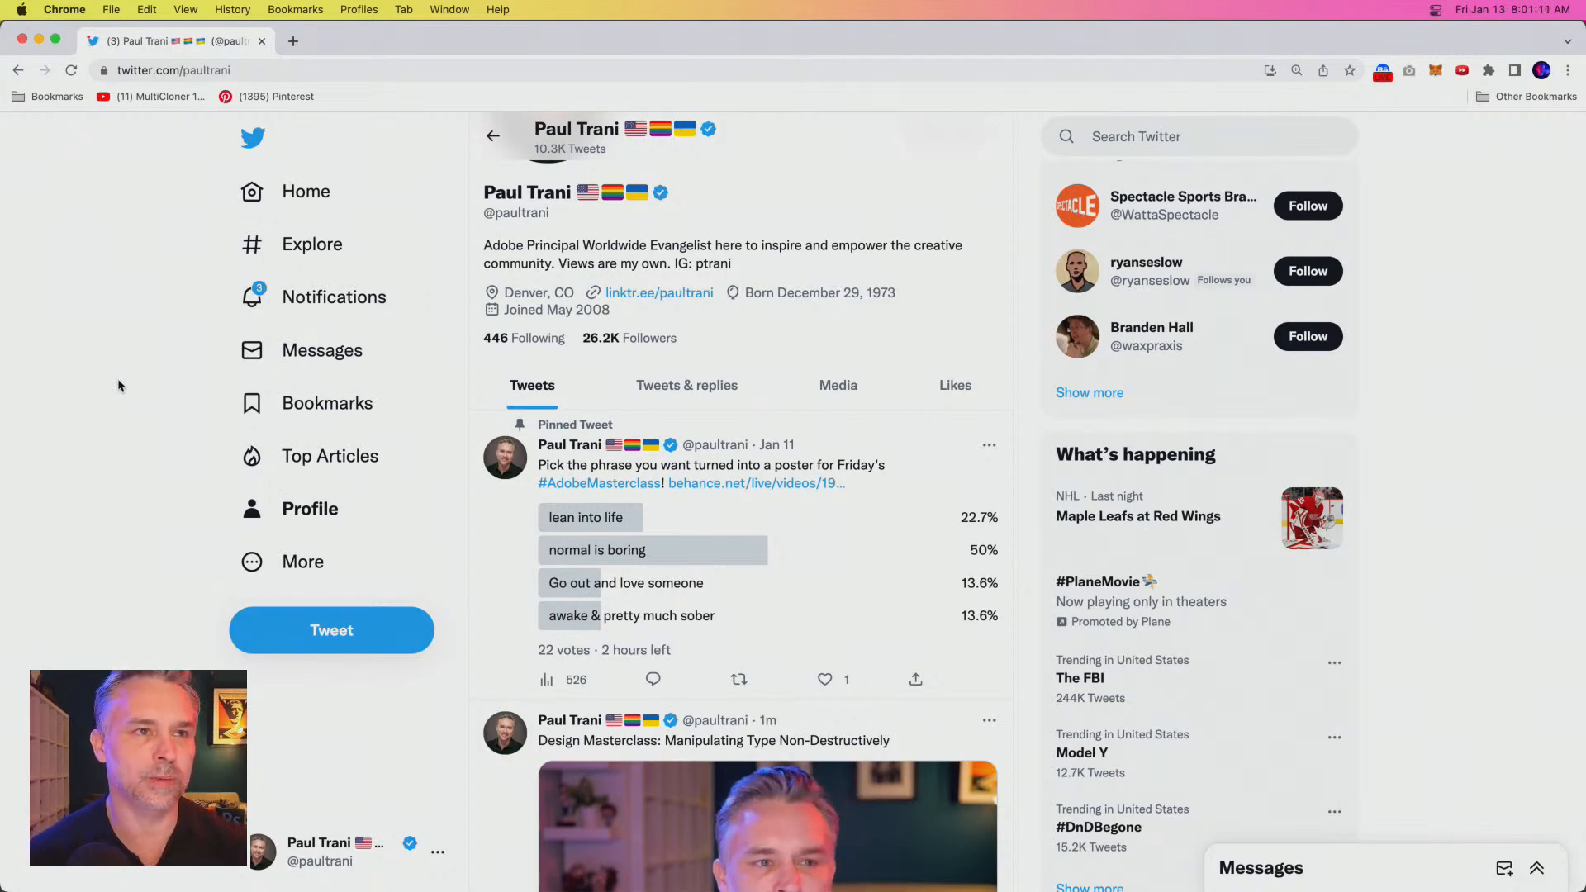
{"action": "scroll", "coordinate": [120, 386], "scroll_direction": "down", "scroll_amount": 2}
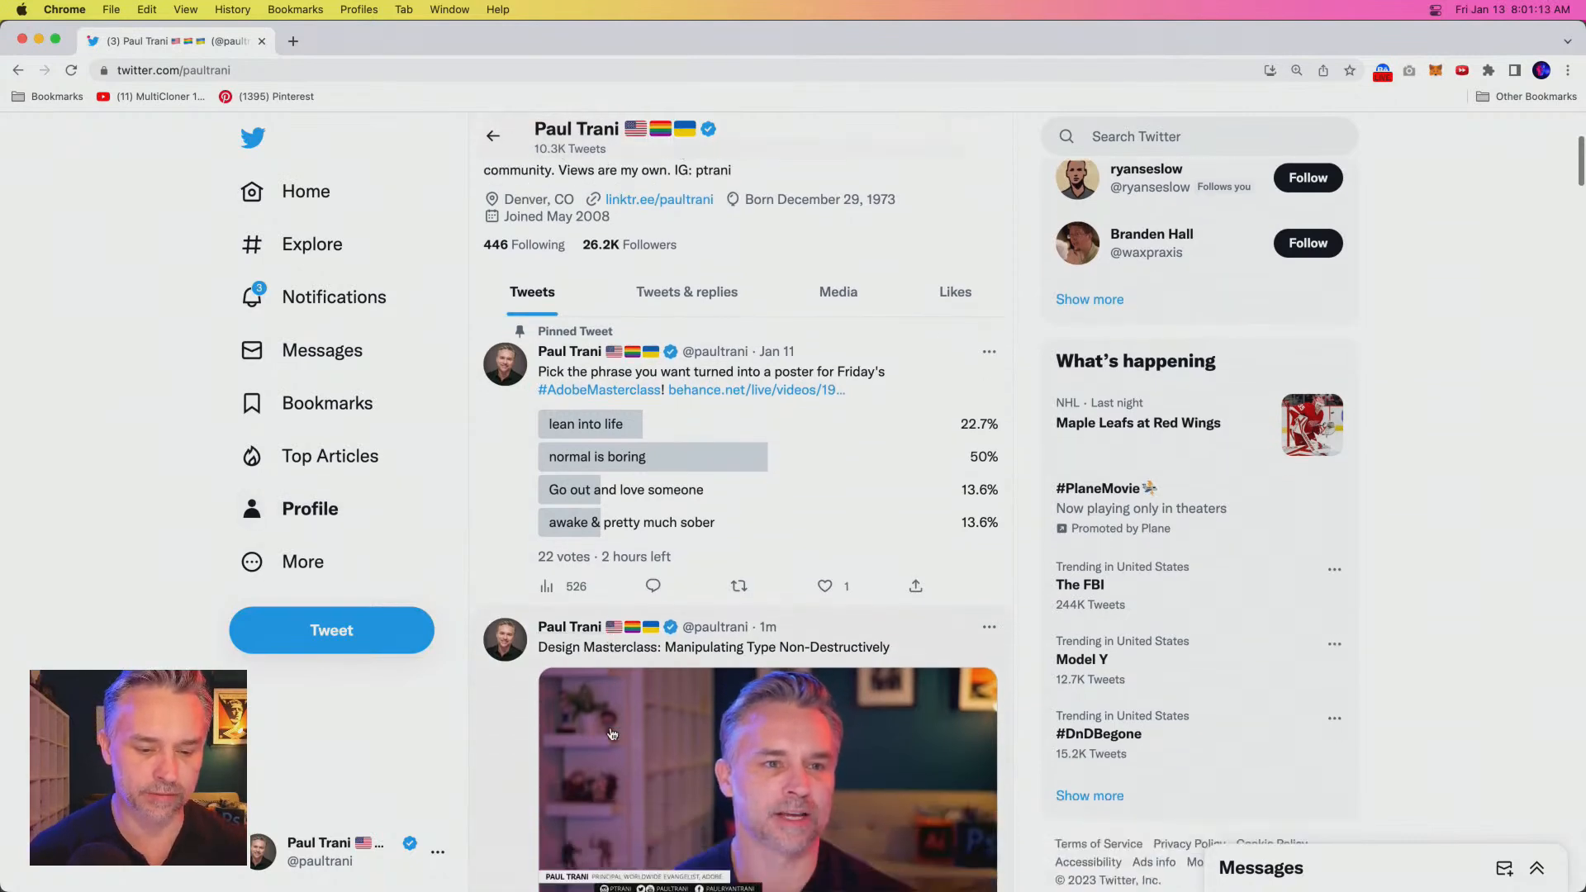
{"action": "scroll", "coordinate": [614, 734], "scroll_direction": "up", "scroll_amount": 5}
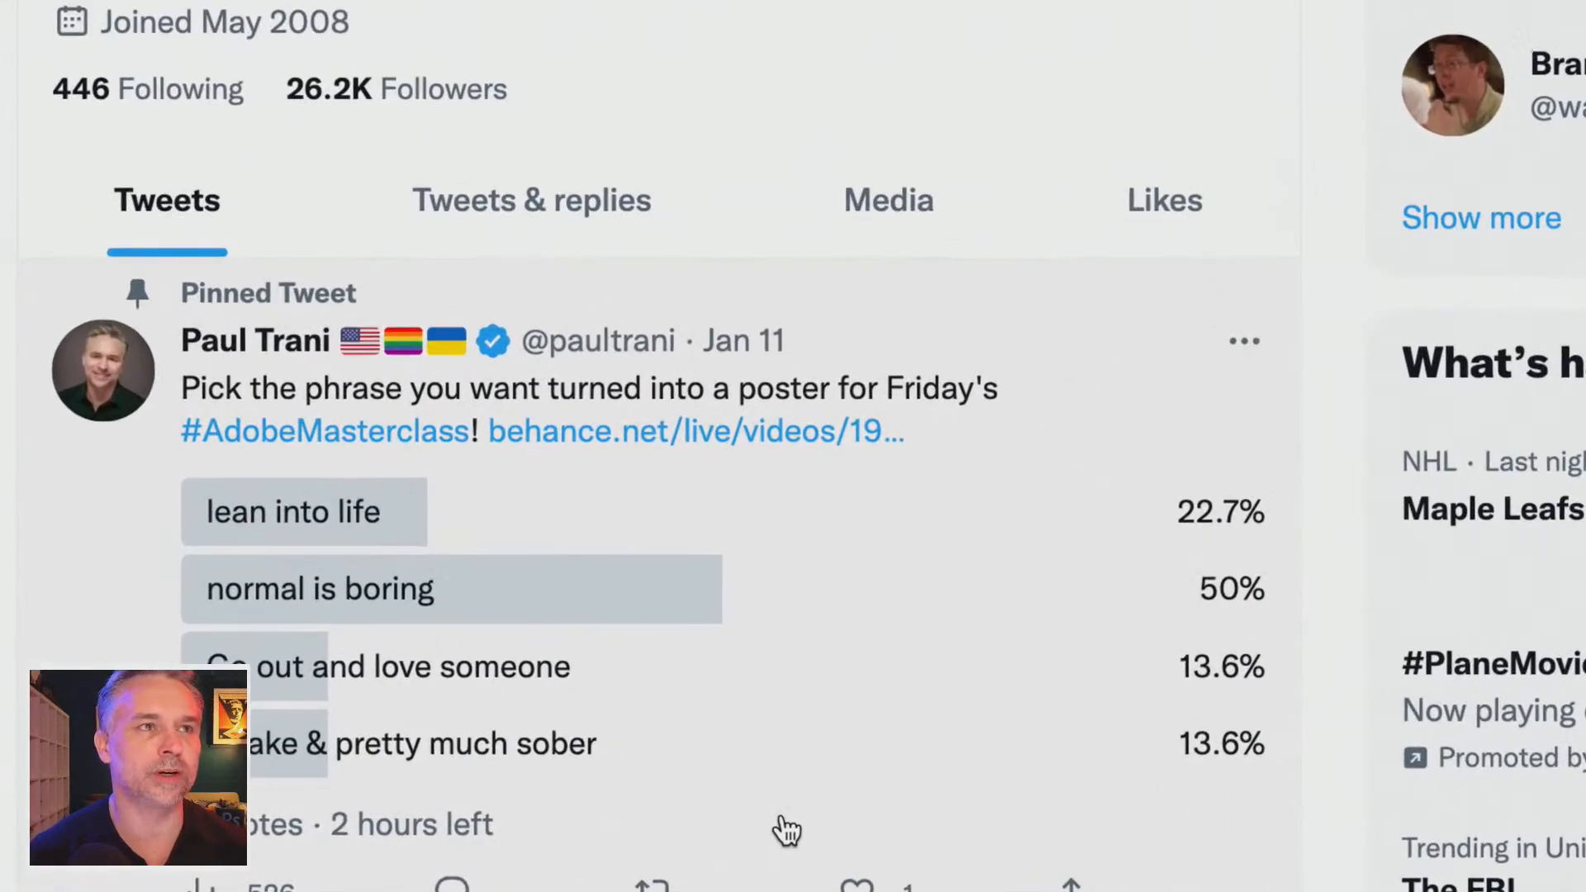
{"action": "scroll", "coordinate": [772, 736], "scroll_direction": "down", "scroll_amount": 1}
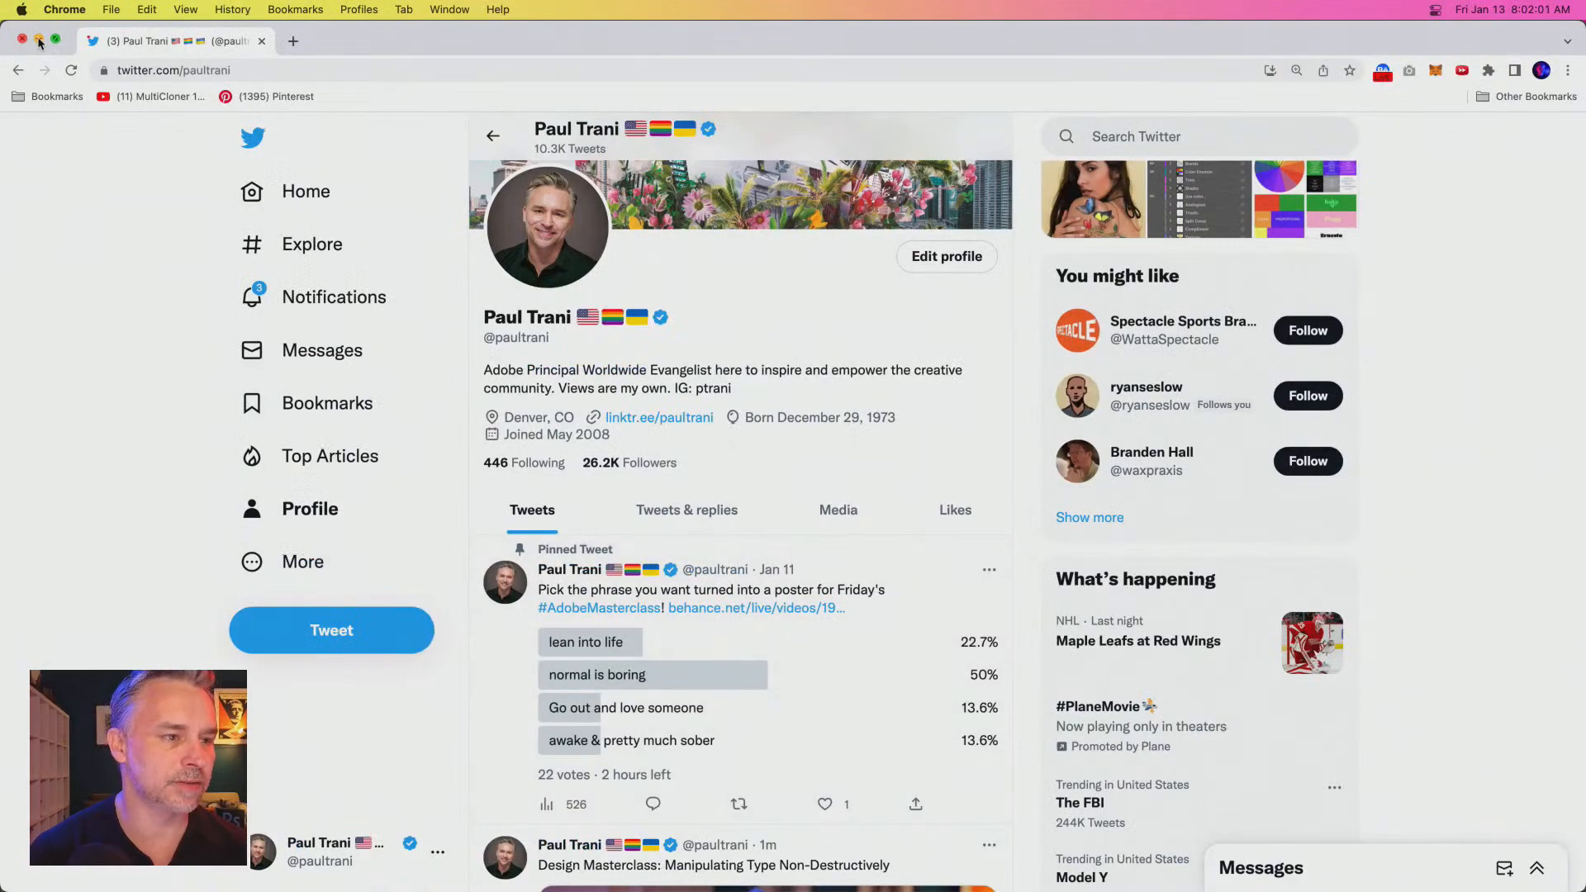
Switch to Illustrator with the quotes document and collapse the properties panel group to widen the canvas
{"action": "left_click", "coordinate": [39, 39]}
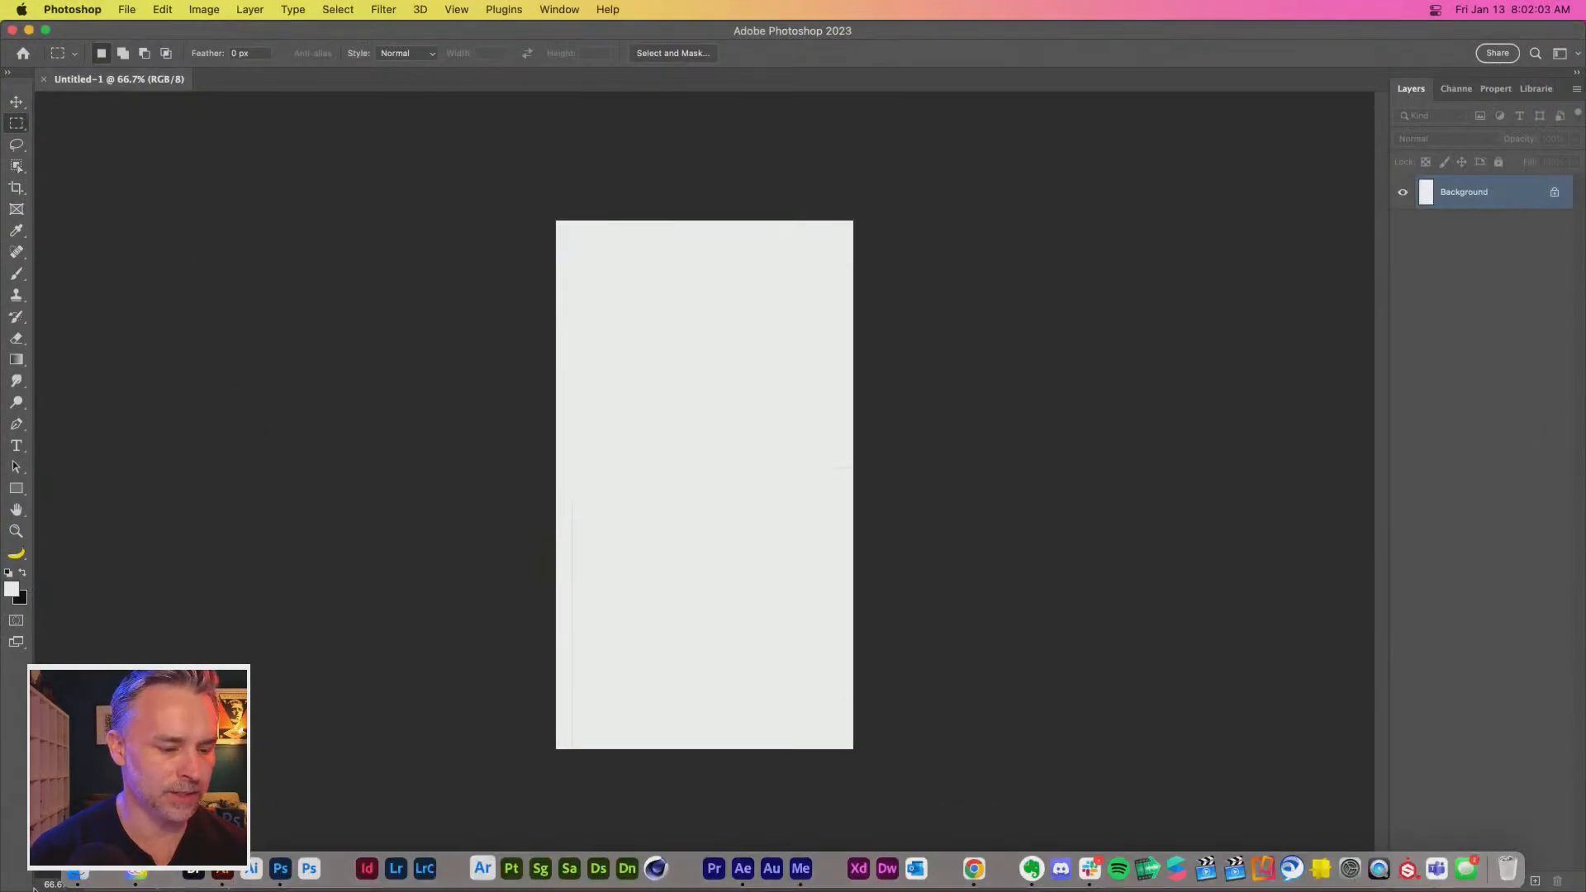
{"action": "left_click", "coordinate": [251, 868]}
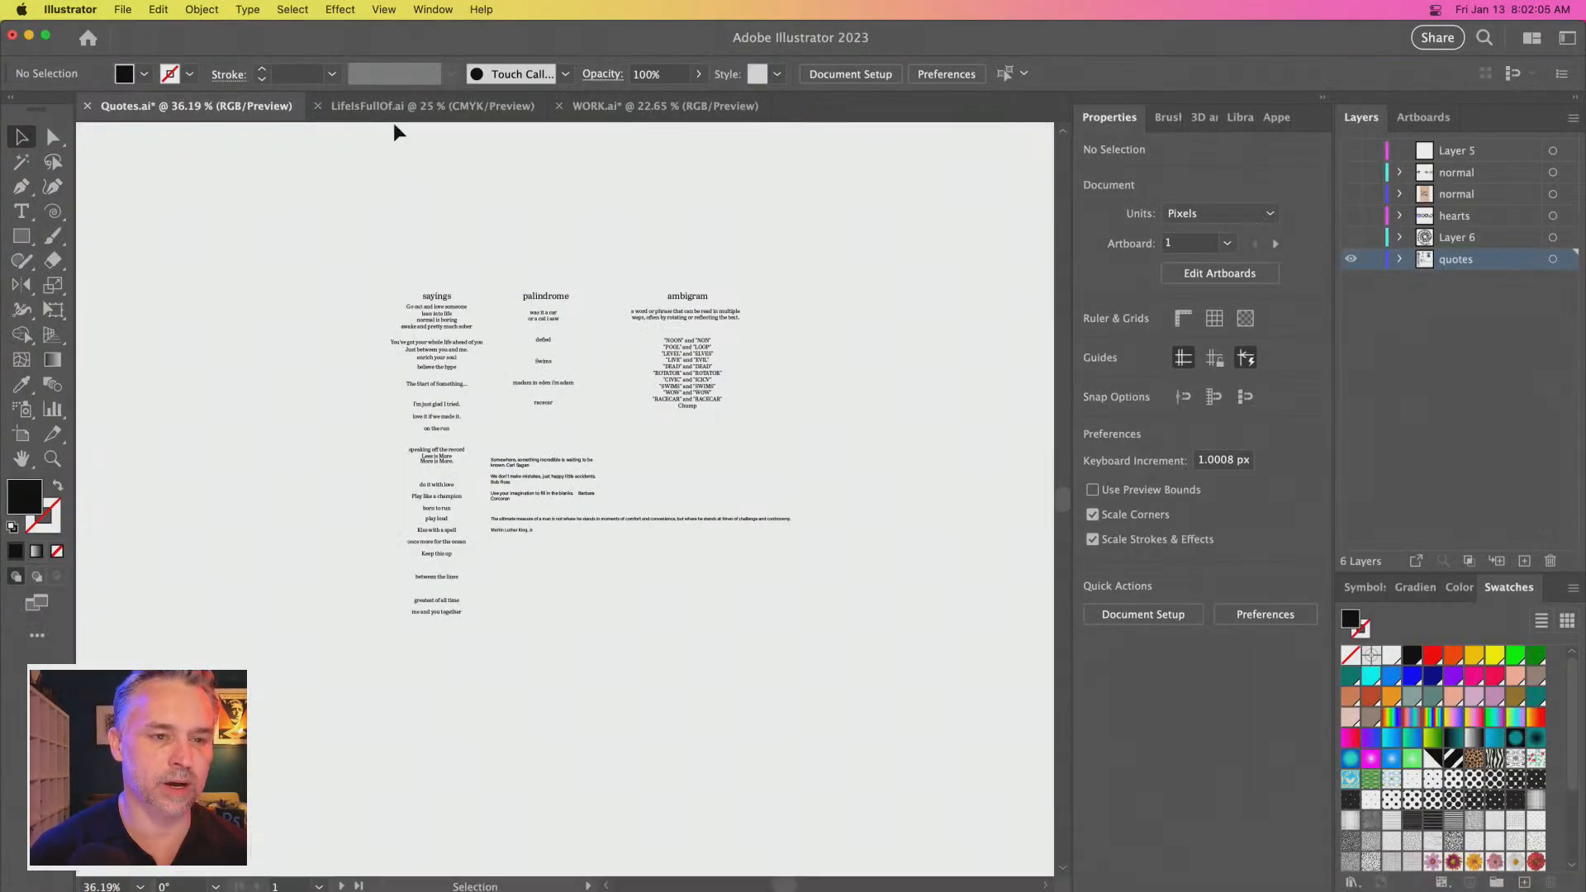
{"action": "left_click", "coordinate": [52, 459]}
{"action": "left_click_drag", "start_coordinate": [405, 341], "coordinate": [647, 471]}
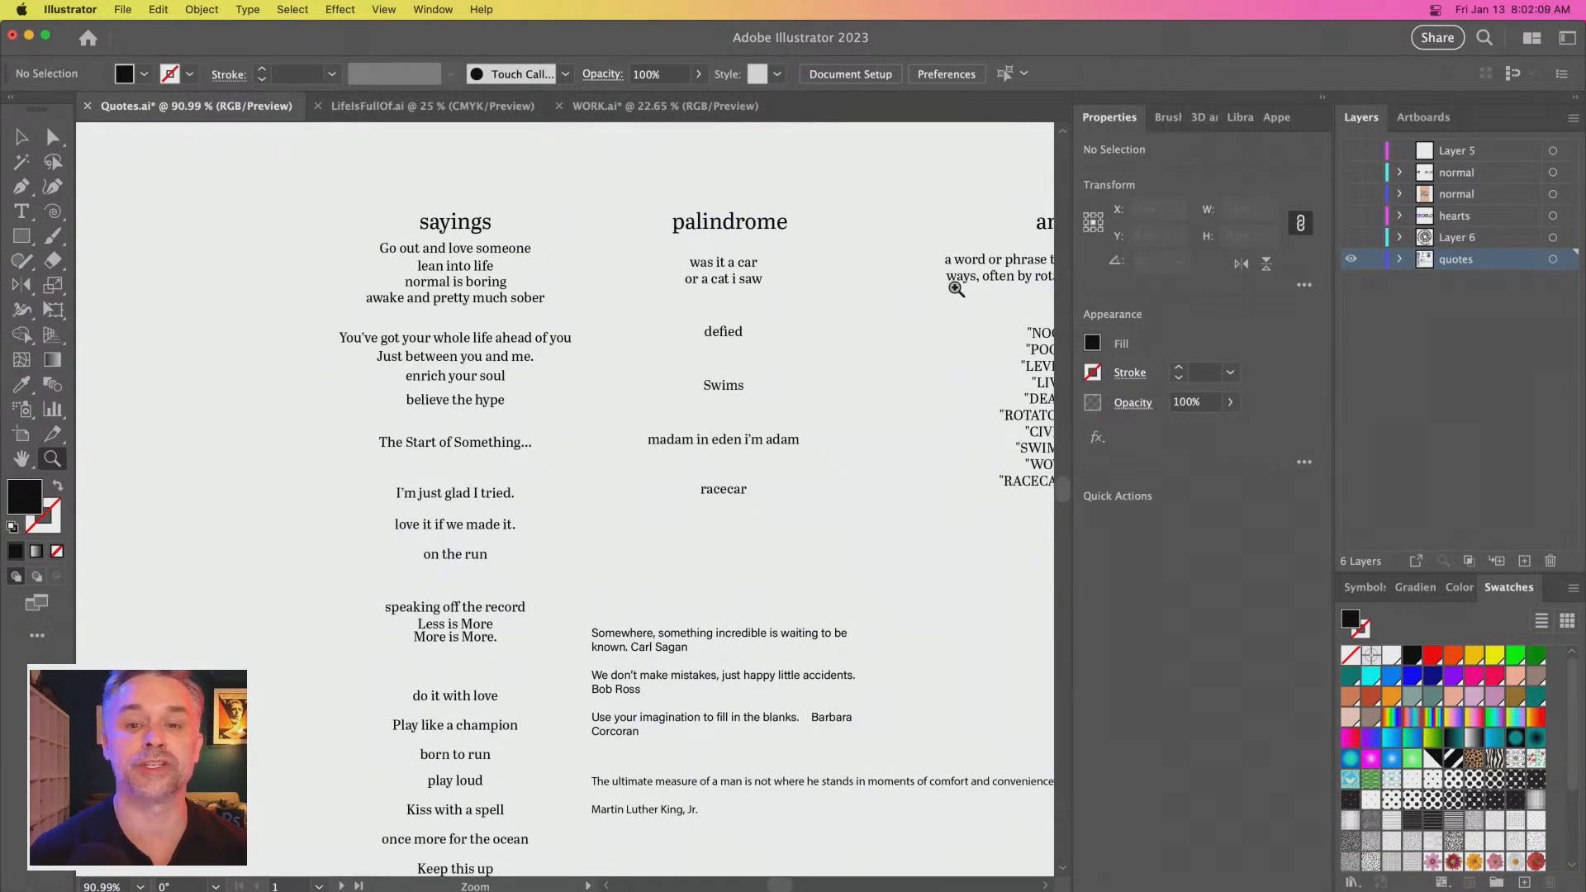
{"action": "left_click", "coordinate": [1321, 99]}
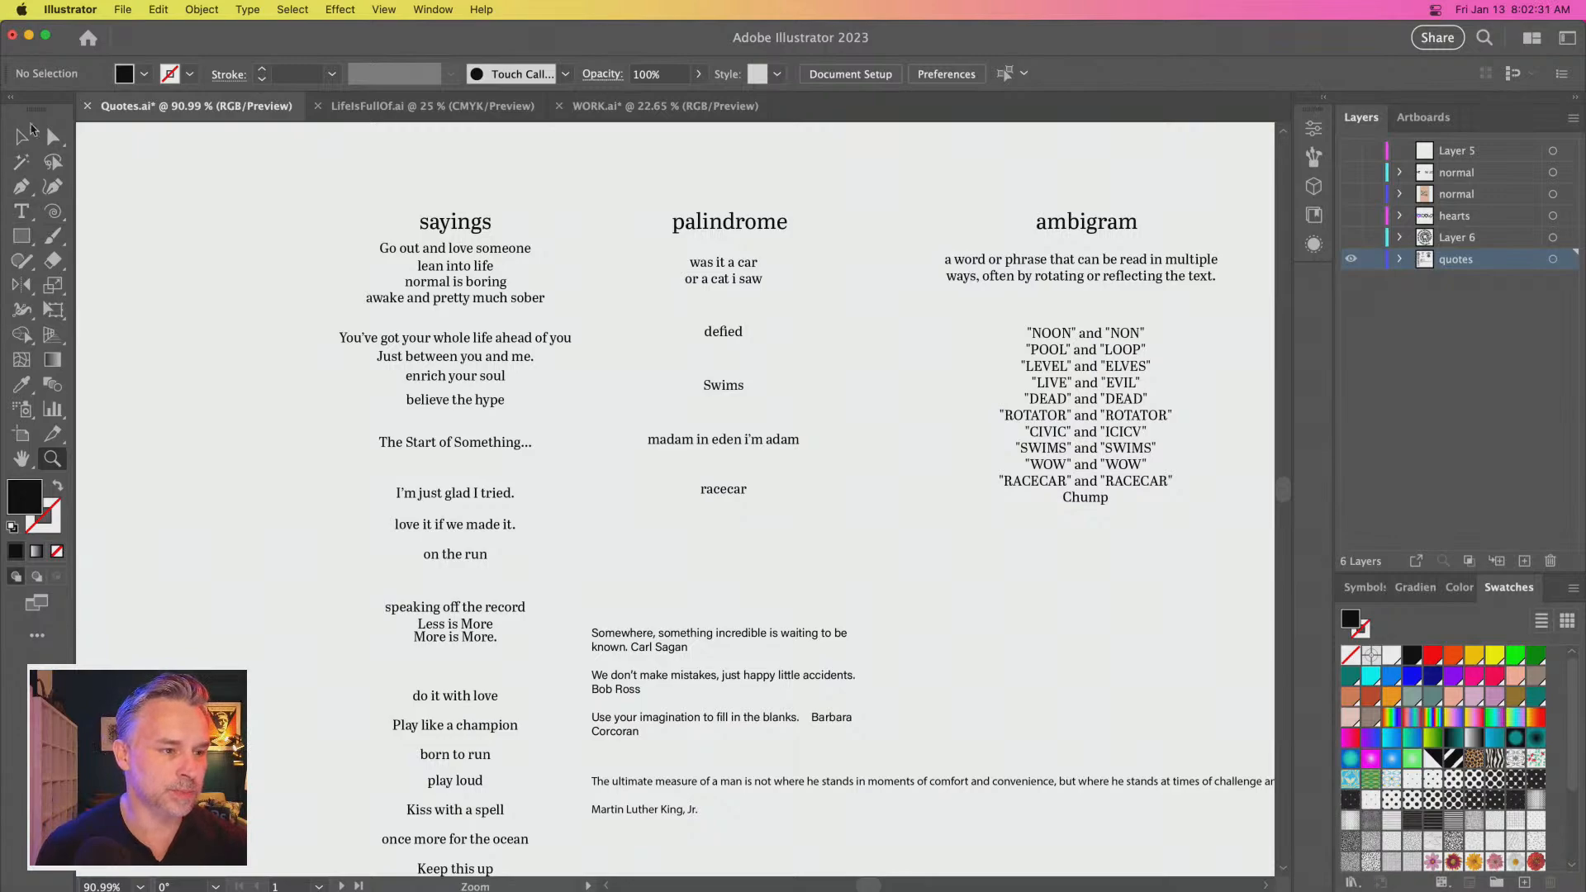
{"action": "left_click", "coordinate": [37, 134]}
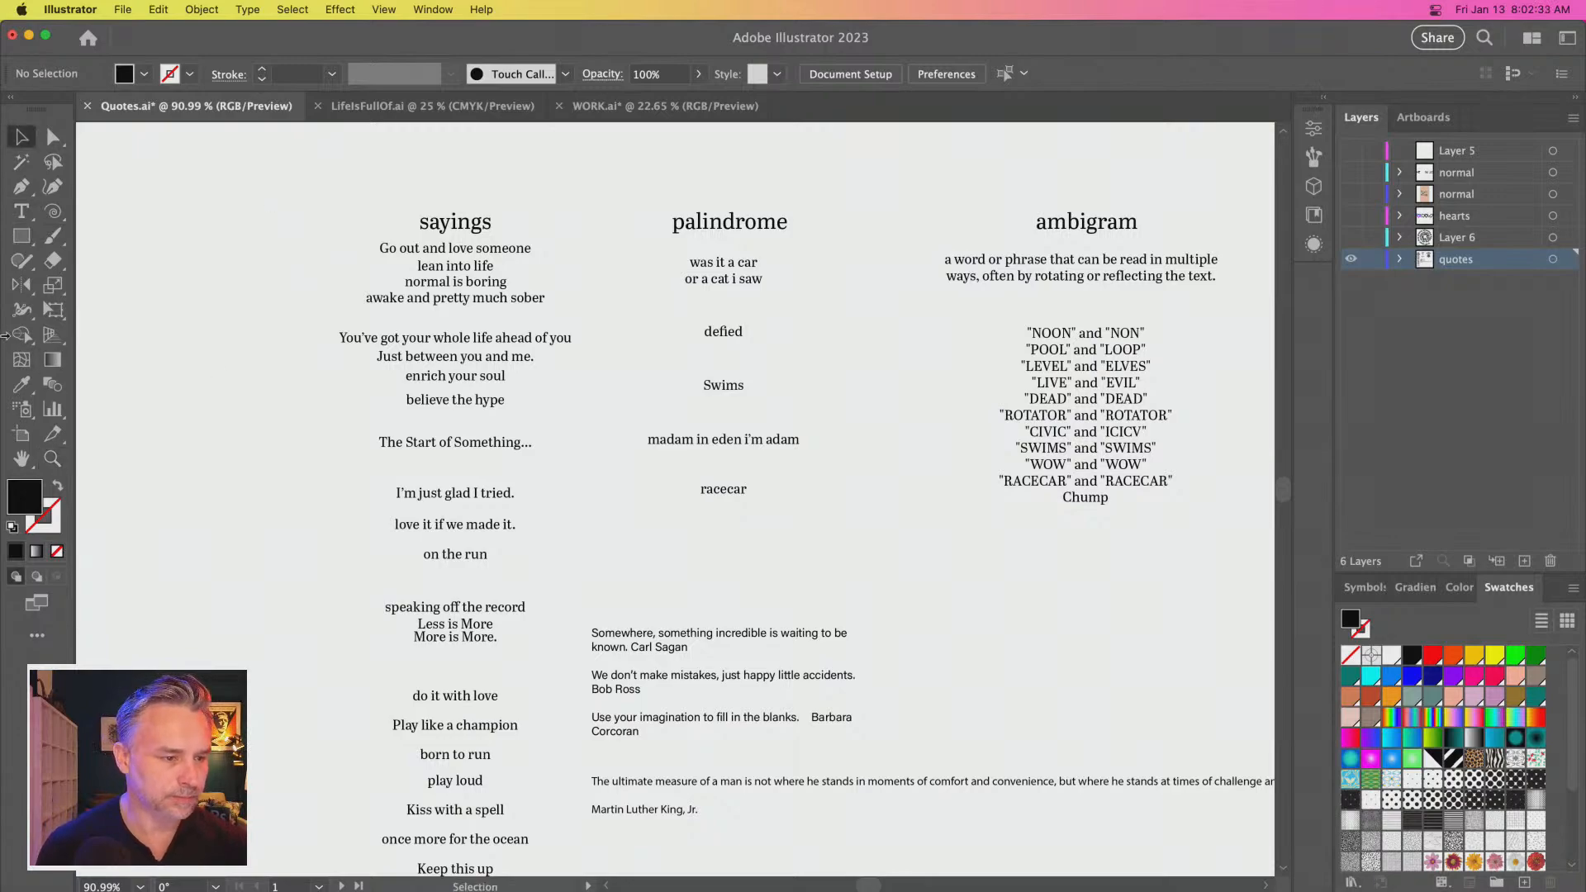
Copy the "normal is boring" saying from the quotes layer, hide that layer, and paste the phrase onto a new layer
{"action": "left_click", "coordinate": [52, 458]}
{"action": "left_click_drag", "start_coordinate": [422, 269], "coordinate": [1012, 731]}
{"action": "left_click_drag", "start_coordinate": [374, 416], "coordinate": [444, 628]}
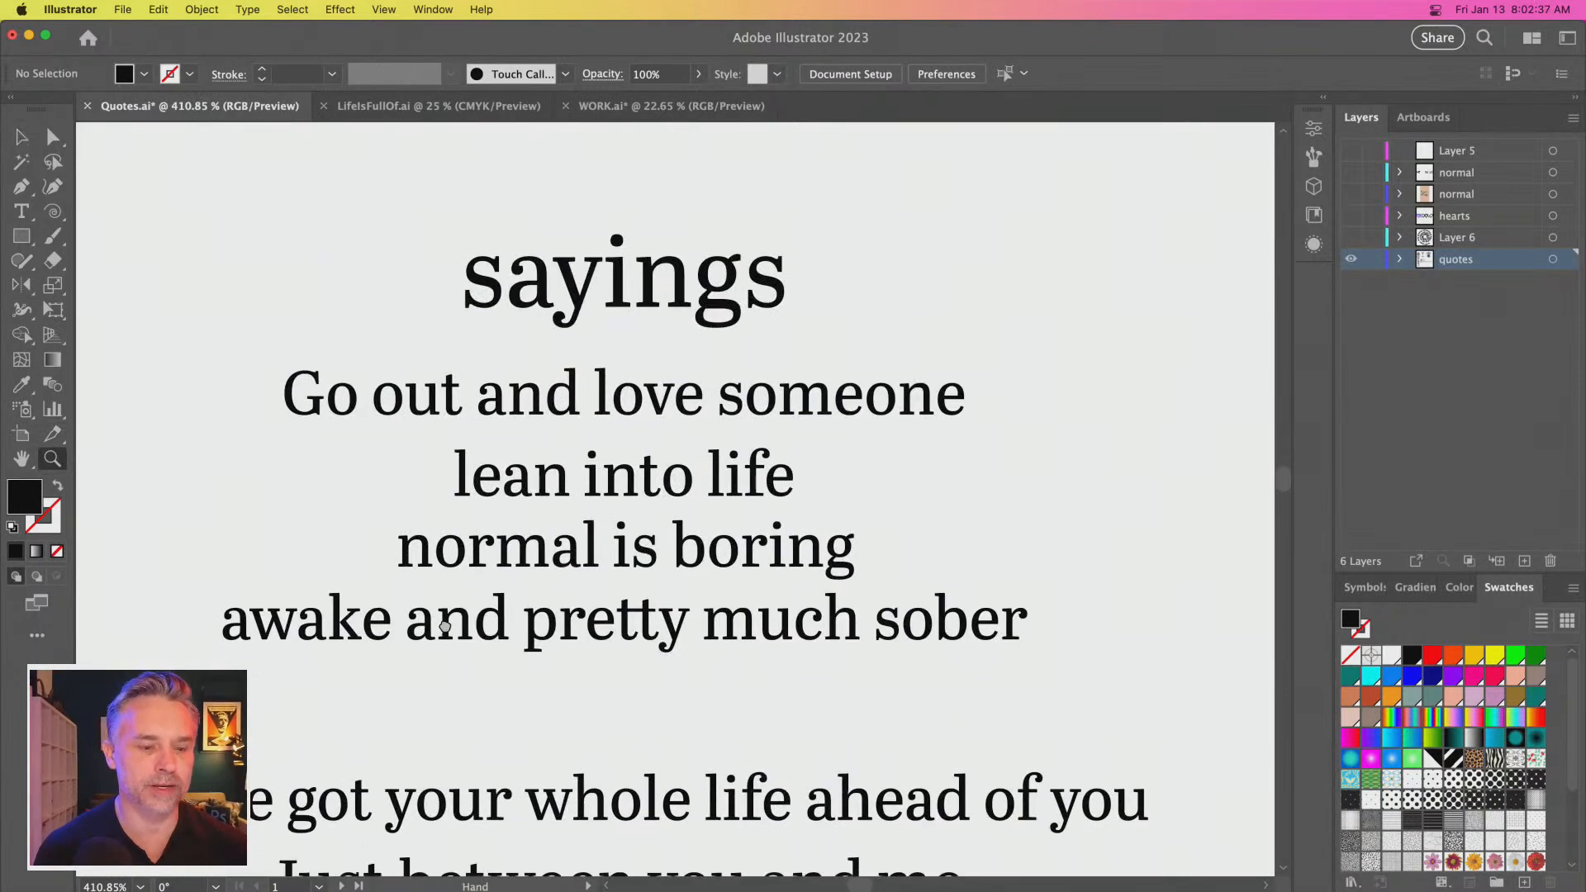
{"action": "key", "text": "v"}
{"action": "left_click", "coordinate": [425, 560]}
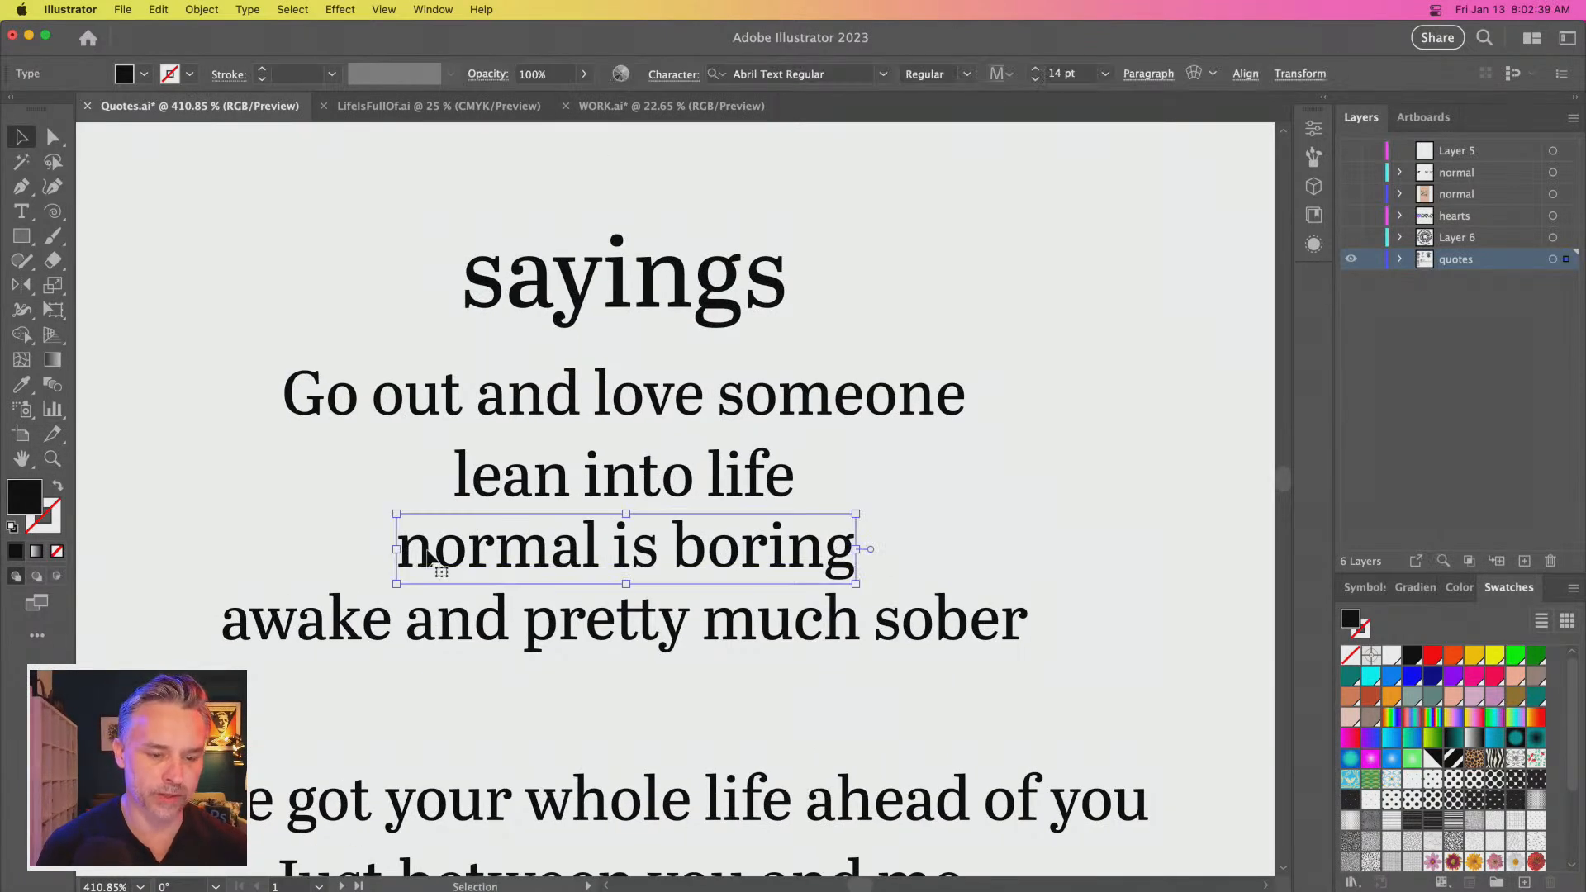
{"action": "left_click", "coordinate": [1349, 259]}
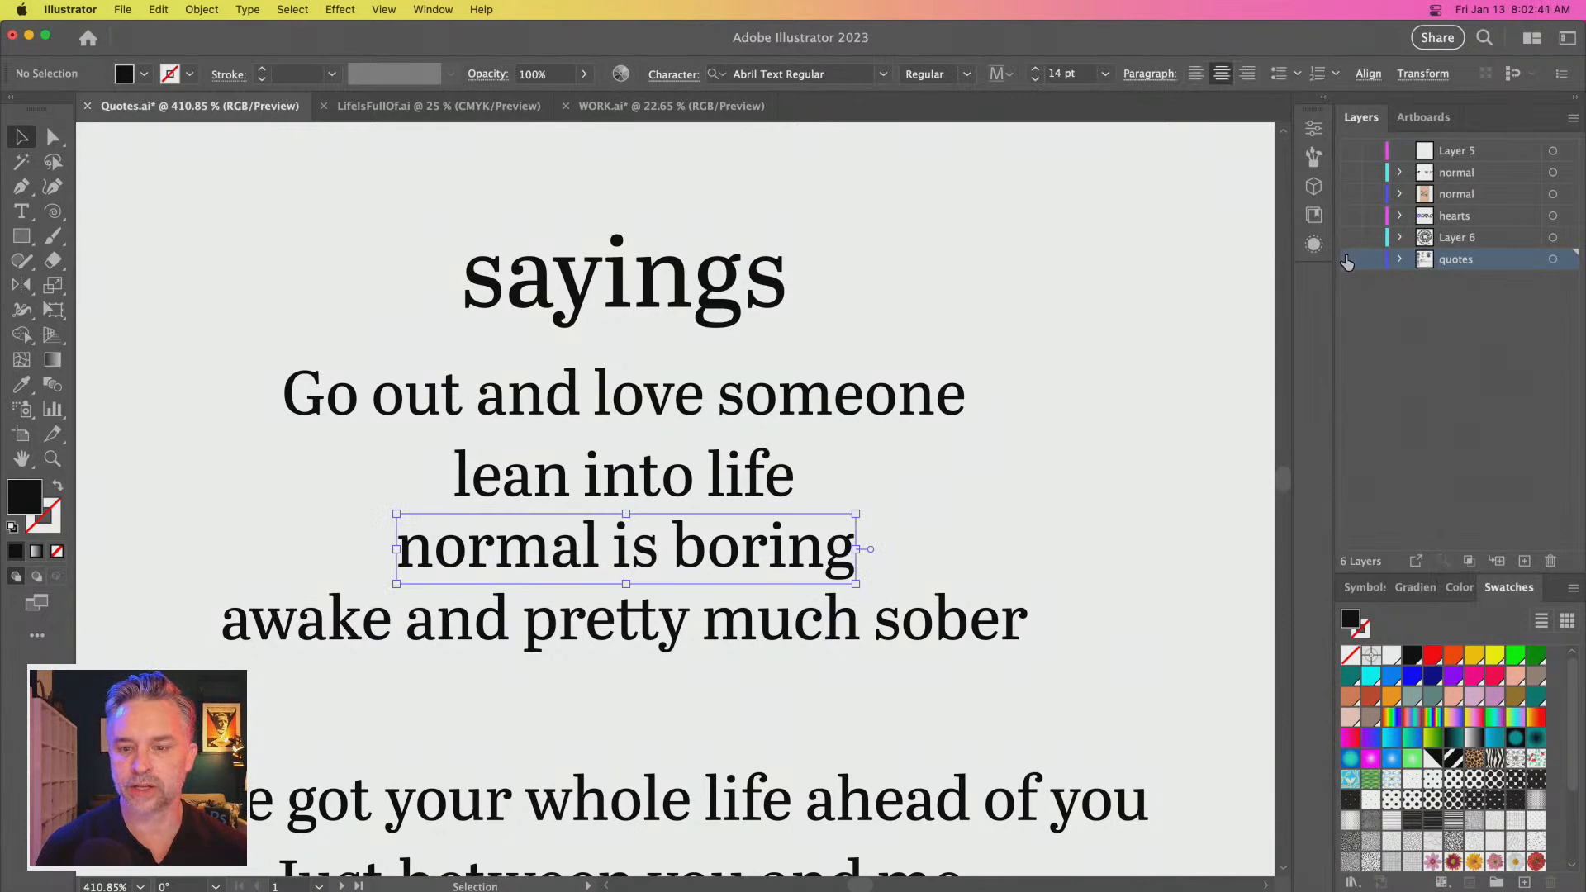
{"action": "left_click", "coordinate": [1525, 560]}
{"action": "key", "text": "super+v"}
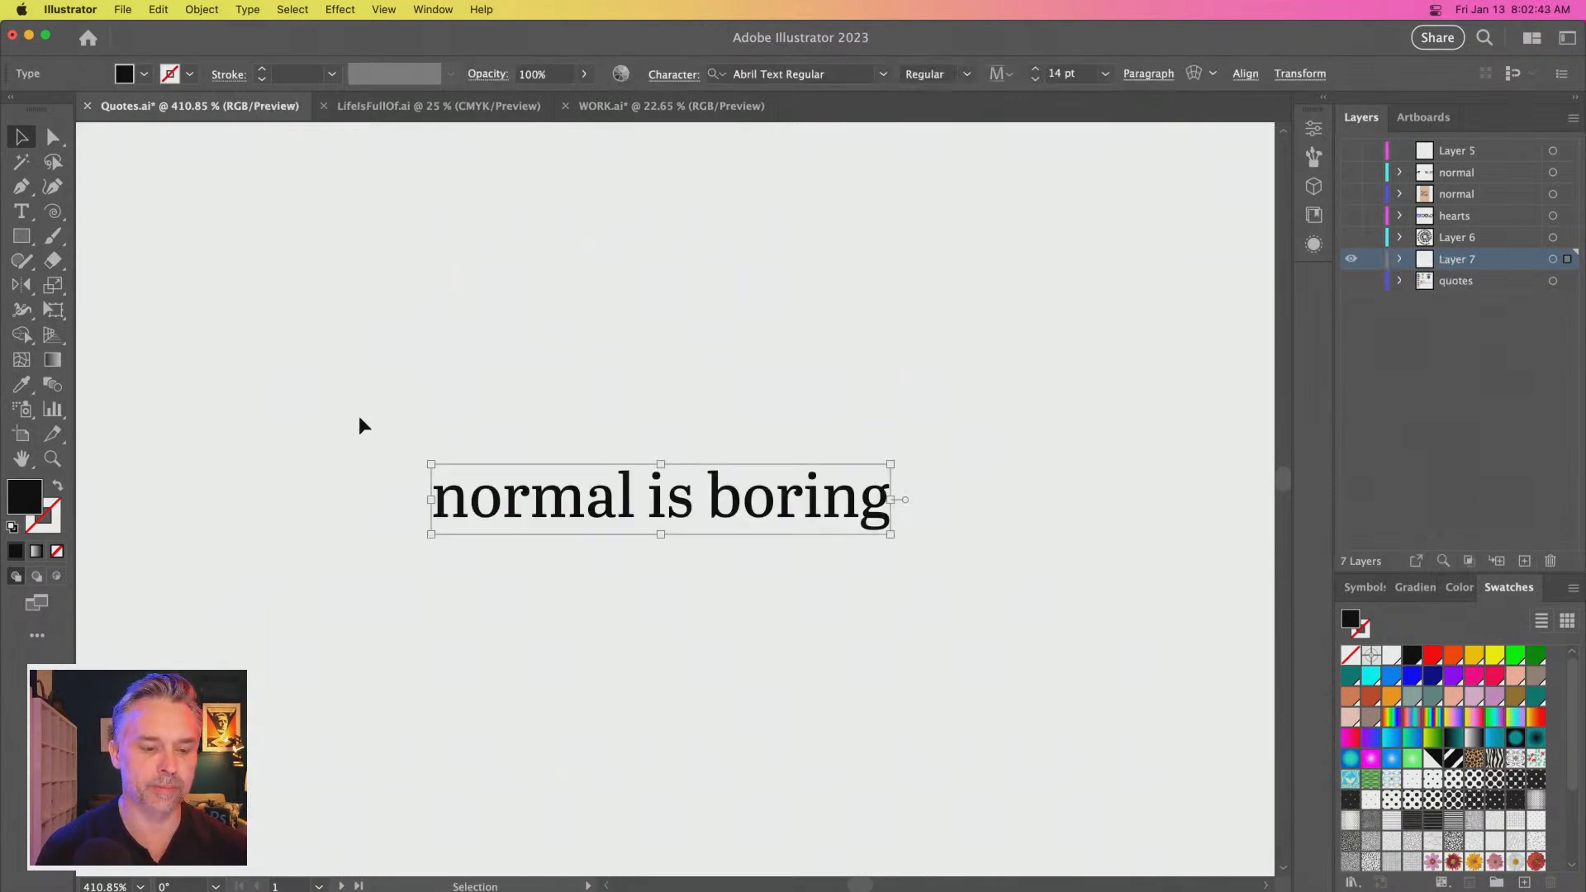
Reposition the pasted phrase on the empty canvas and expand the properties panel group
{"action": "left_click_drag", "start_coordinate": [578, 502], "coordinate": [612, 460]}
{"action": "left_click", "coordinate": [1324, 100]}
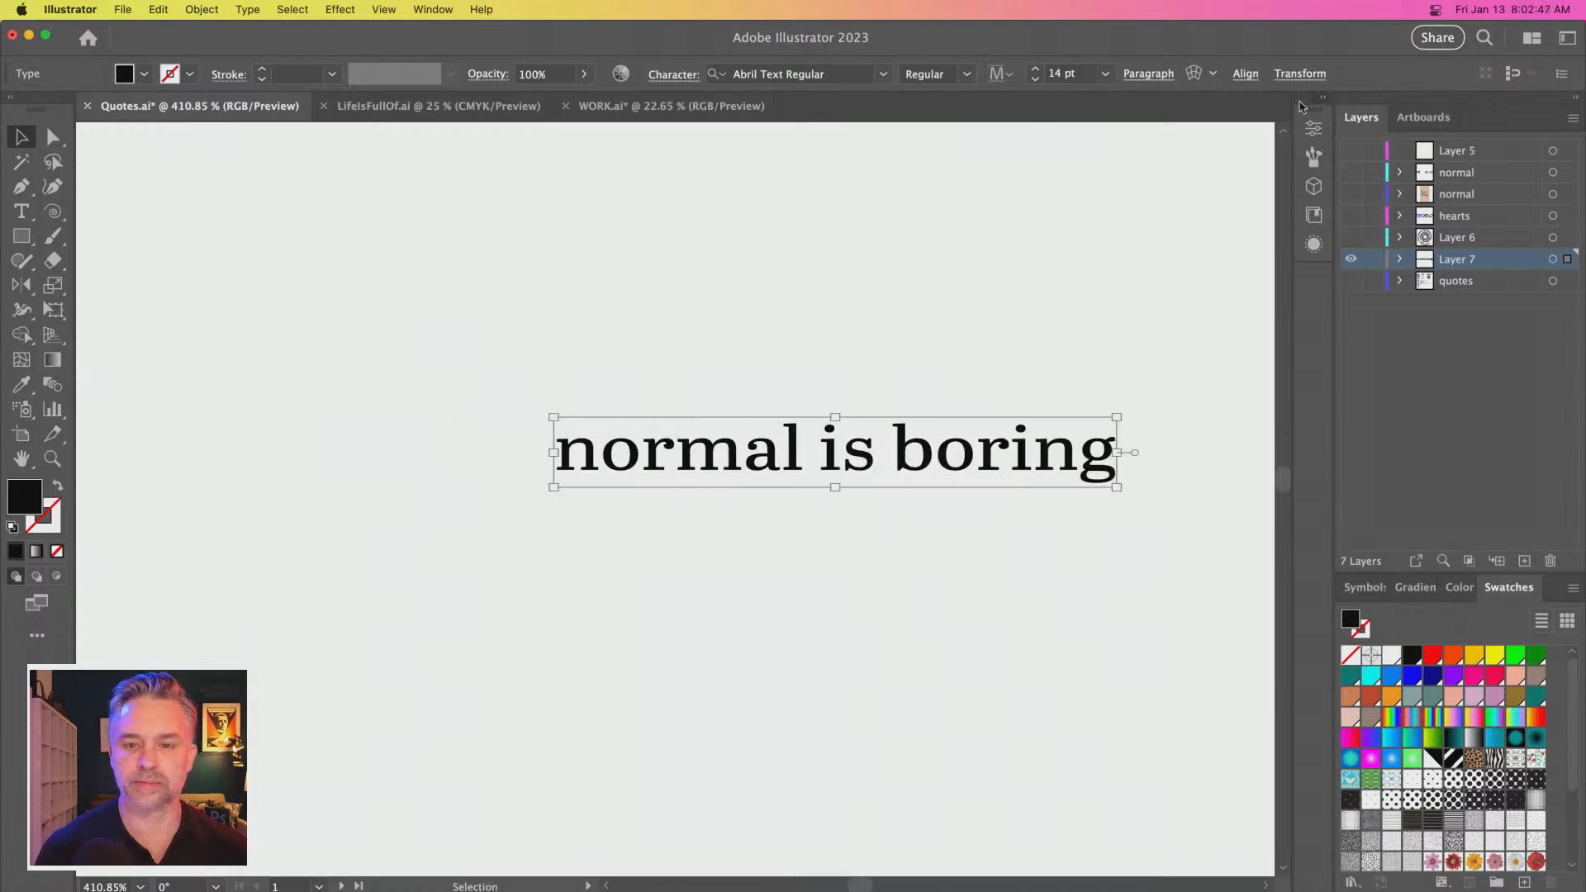
{"action": "left_click_drag", "start_coordinate": [507, 449], "coordinate": [460, 433]}
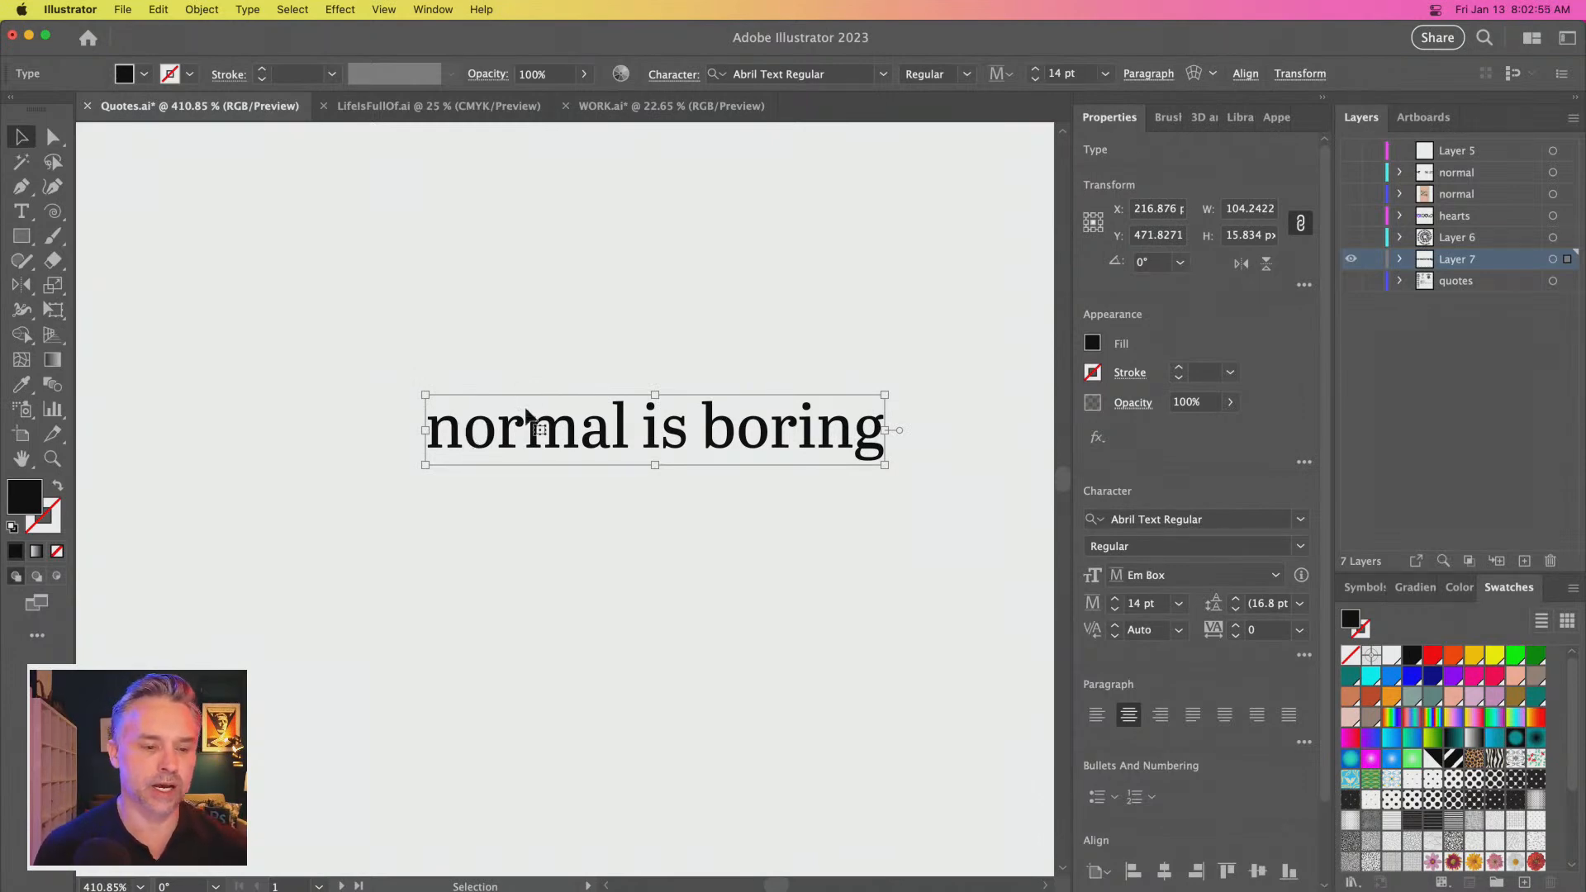
Try the Touch Type Tool on the letter r in "boring", and return to selecting the whole phrase
{"action": "left_click", "coordinate": [15, 215]}
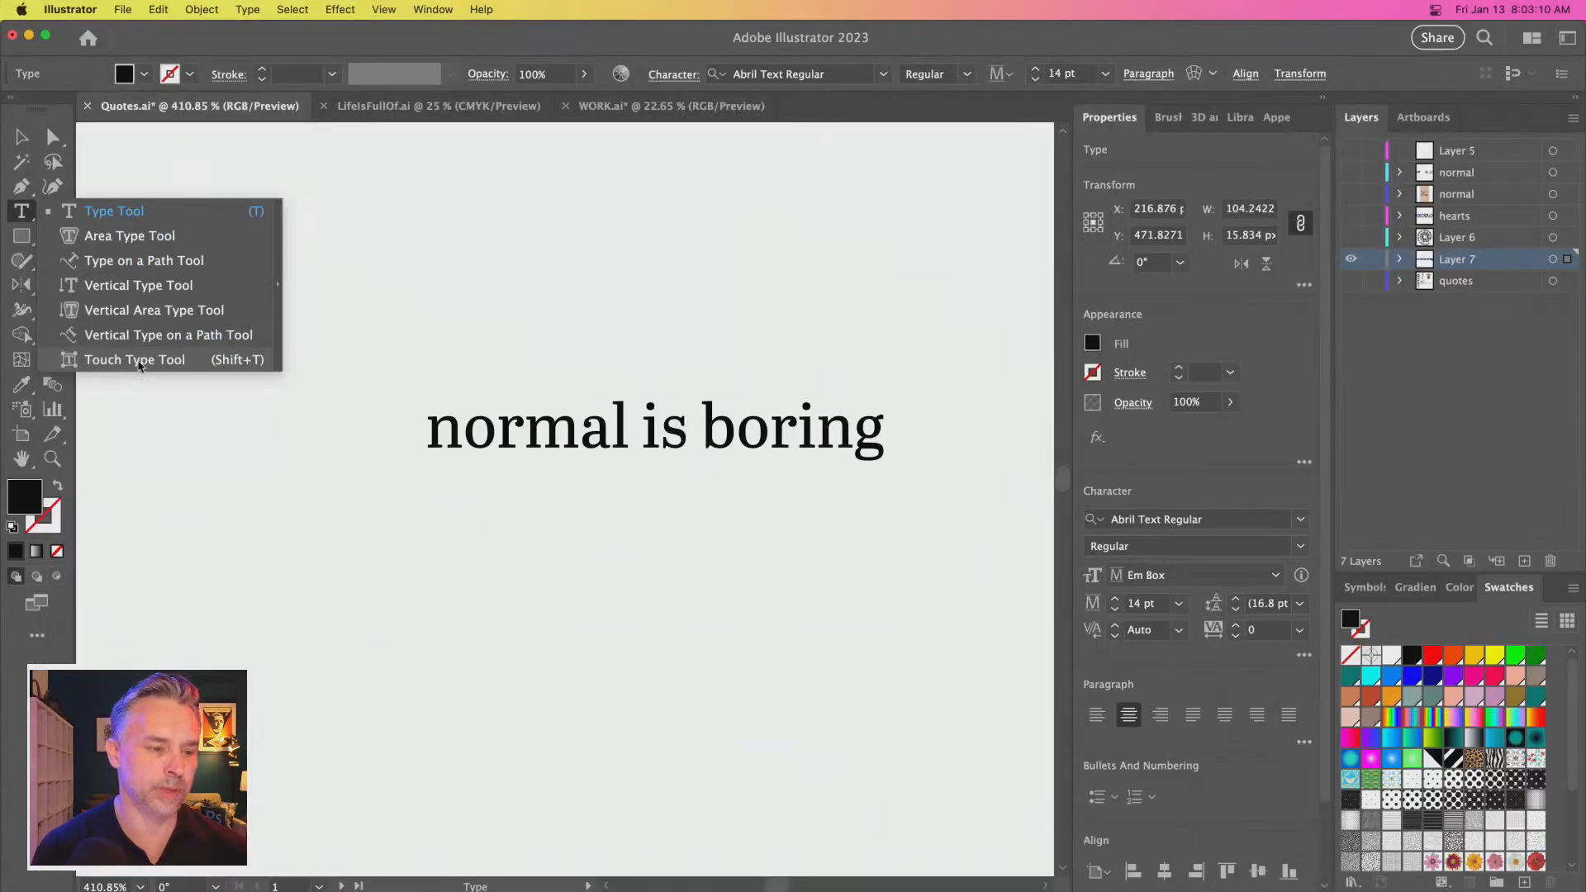
{"action": "left_click", "coordinate": [138, 364]}
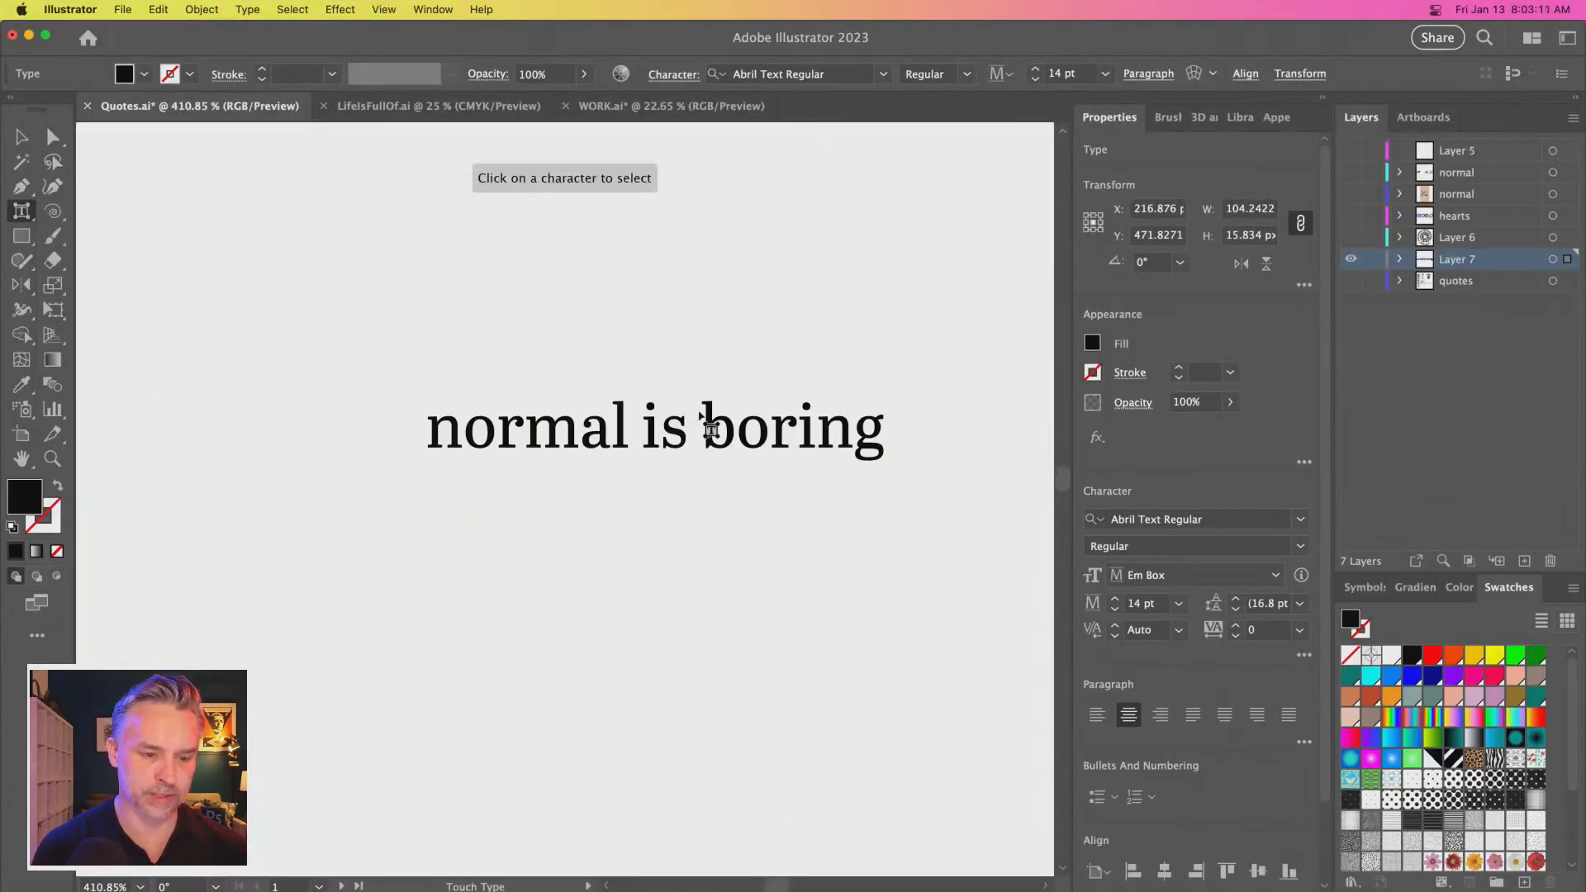
{"action": "left_click", "coordinate": [774, 437]}
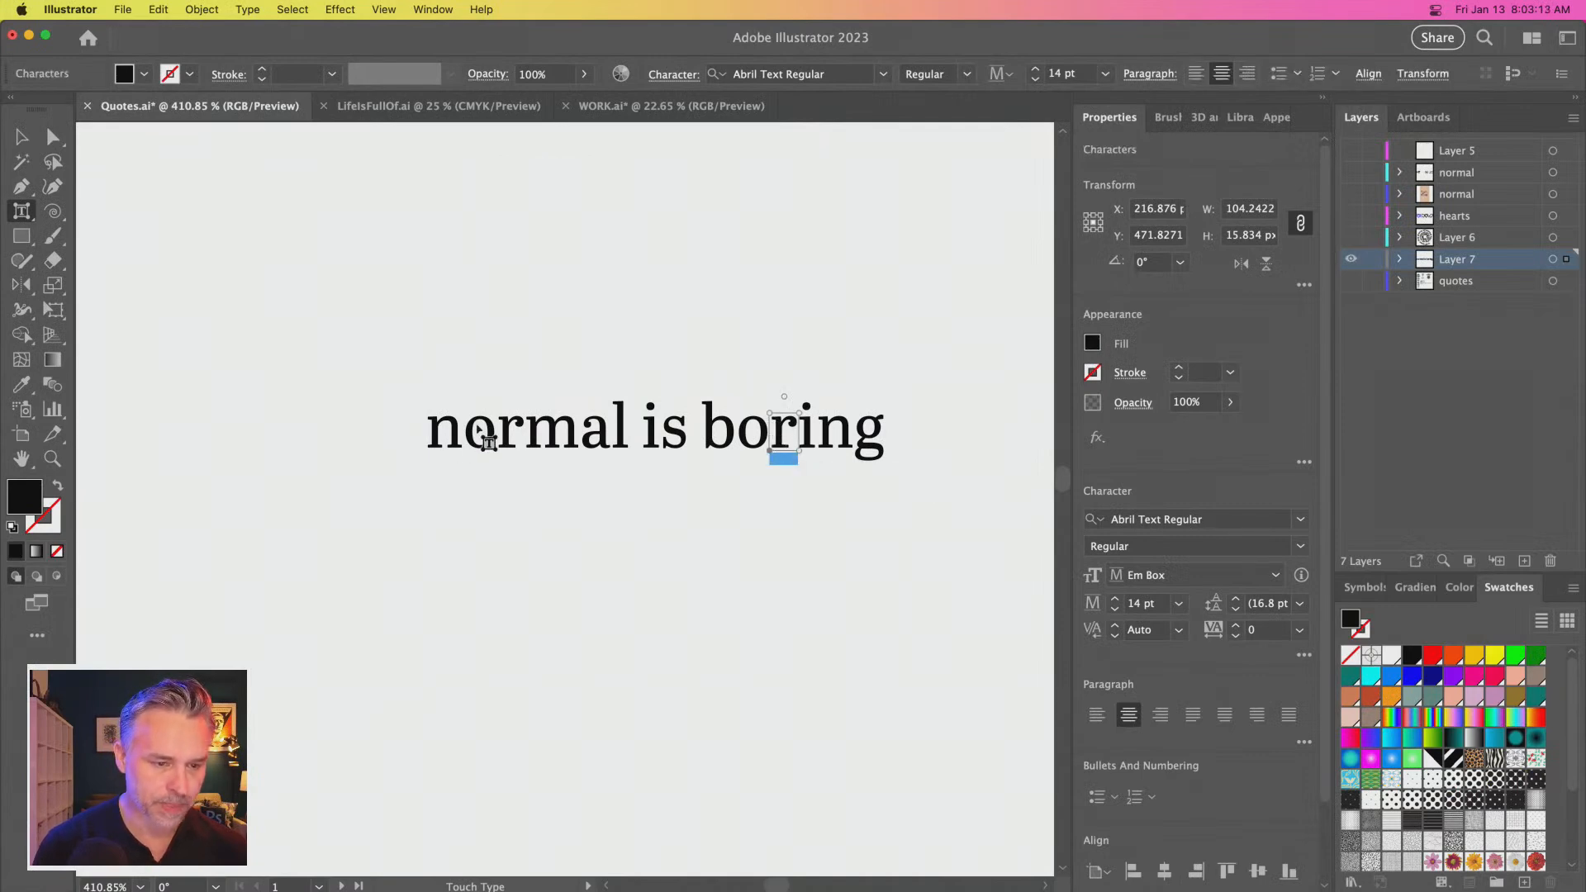
{"action": "left_click", "coordinate": [15, 142]}
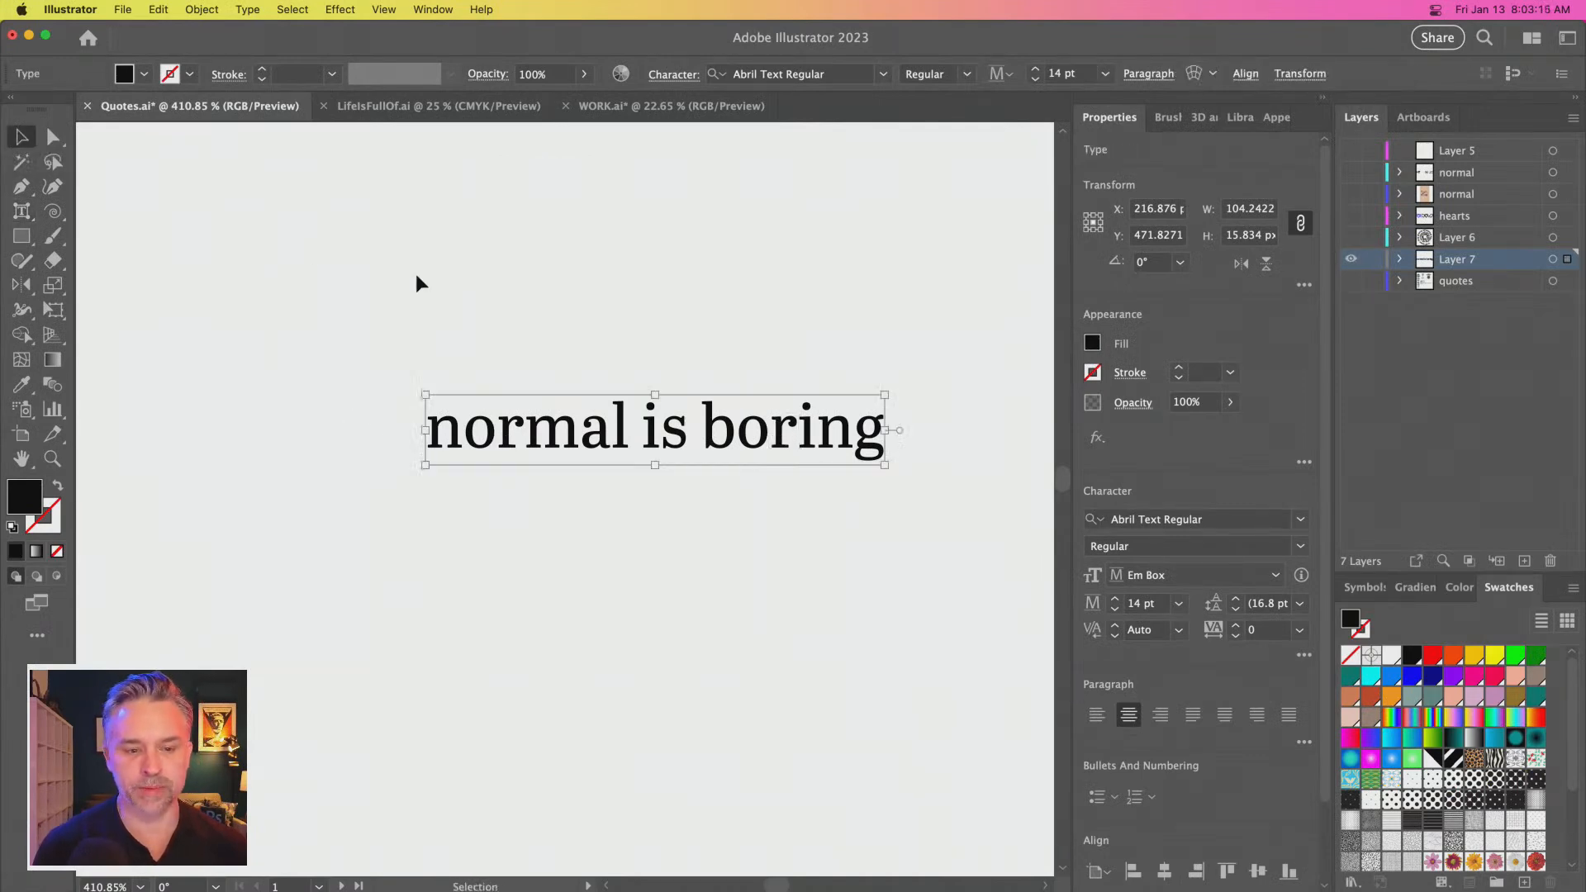
{"action": "left_click", "coordinate": [343, 336]}
{"action": "left_click_drag", "start_coordinate": [367, 329], "coordinate": [1042, 534]}
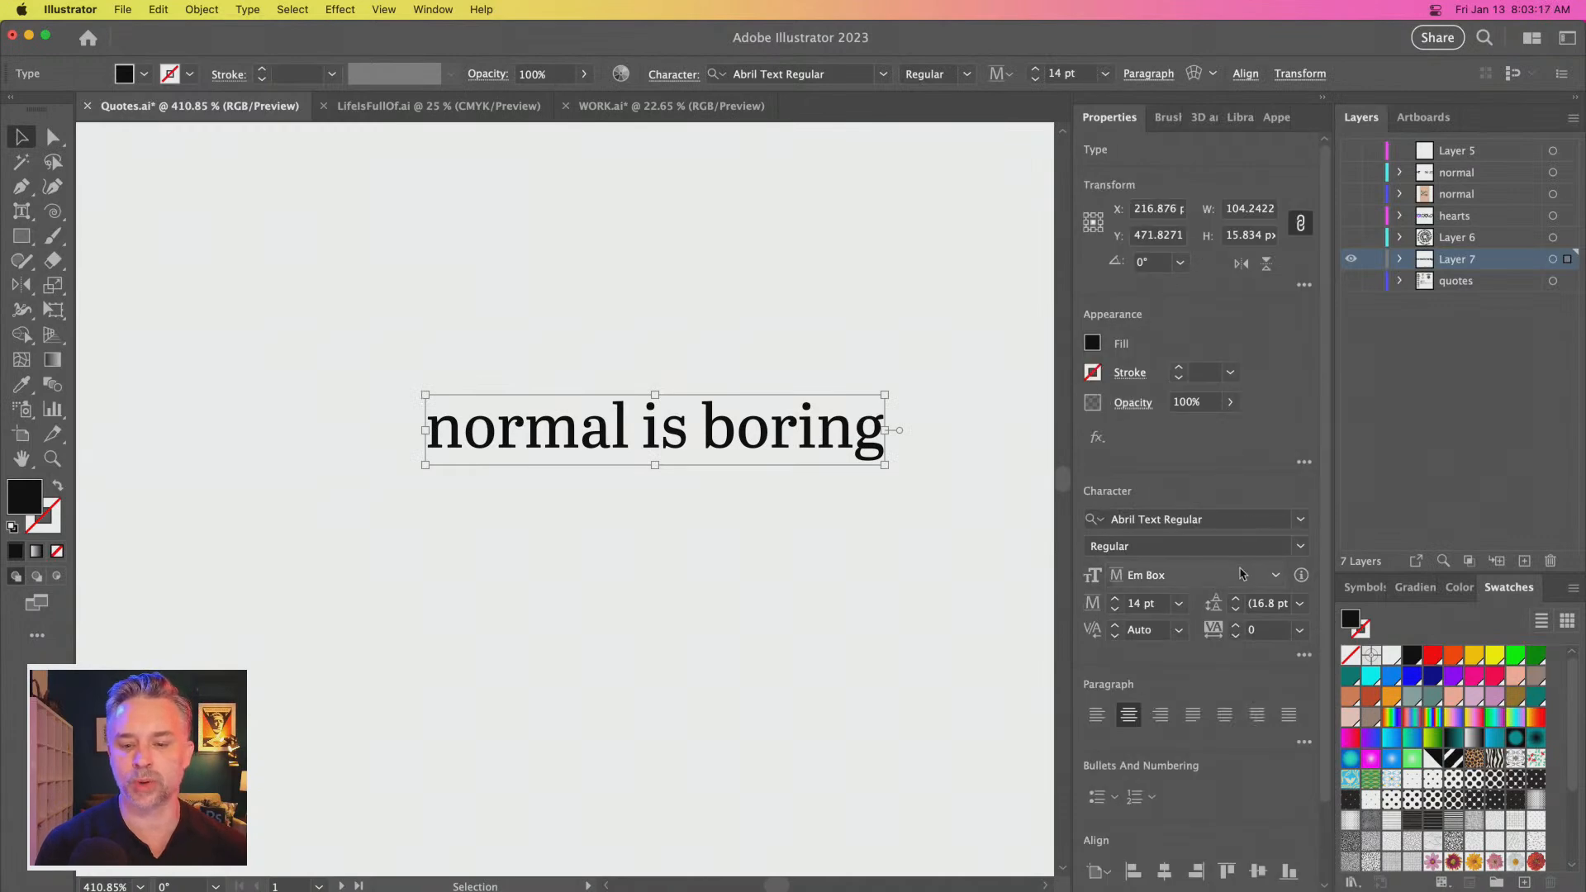
{"action": "left_click", "coordinate": [1300, 518]}
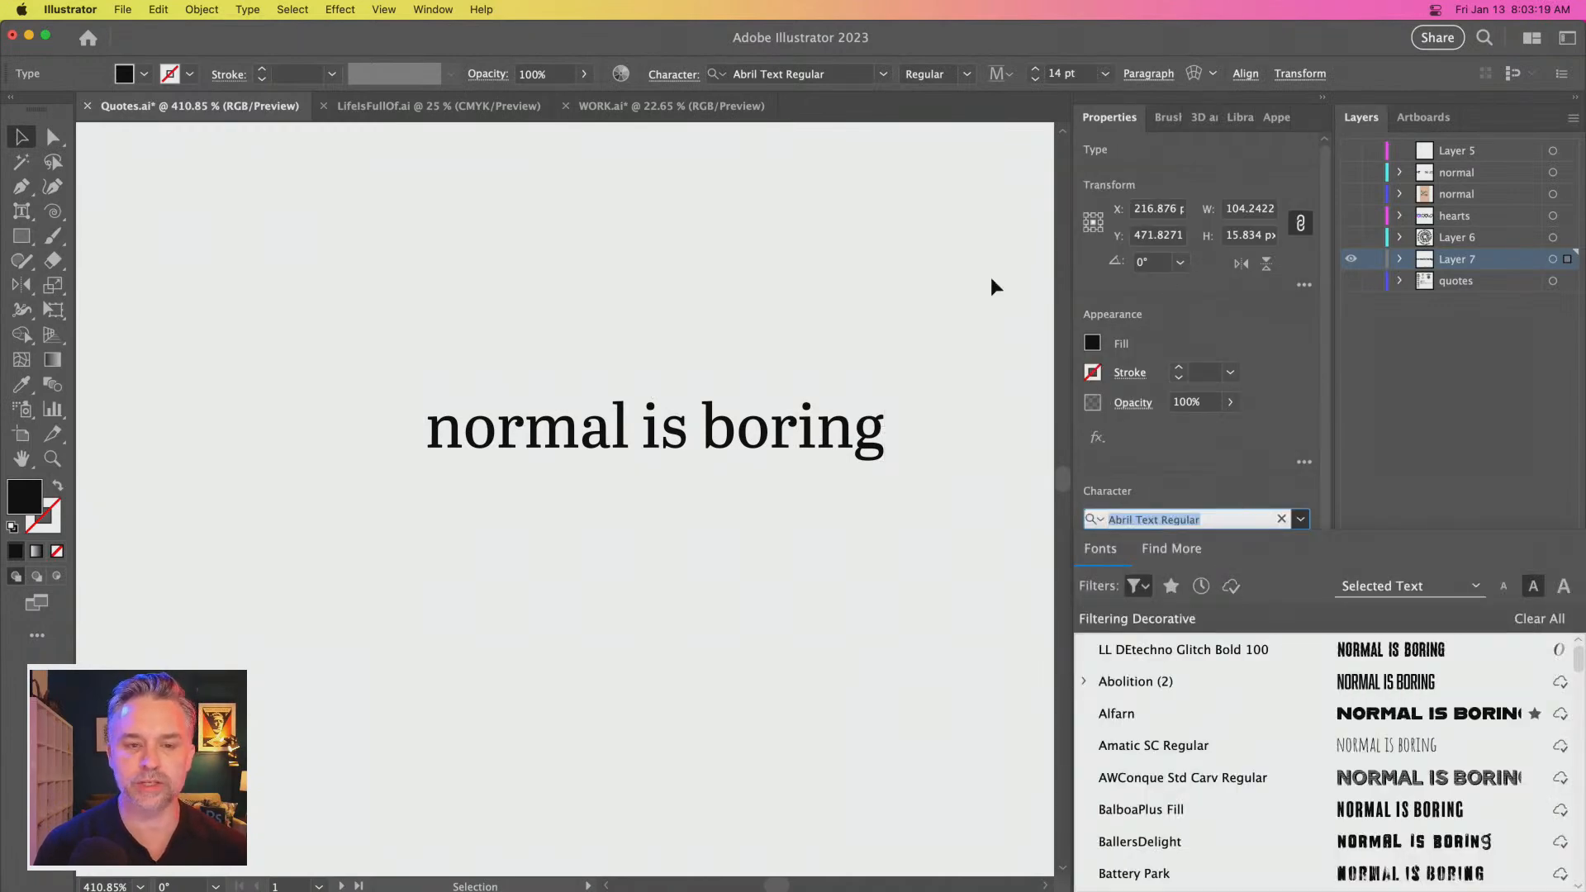
{"action": "left_click", "coordinate": [737, 240]}
Set the font of the "normal is boring" phrase to Blenny Black from the decorative fonts
{"action": "scroll", "coordinate": [710, 265], "scroll_direction": "right", "scroll_amount": 5}
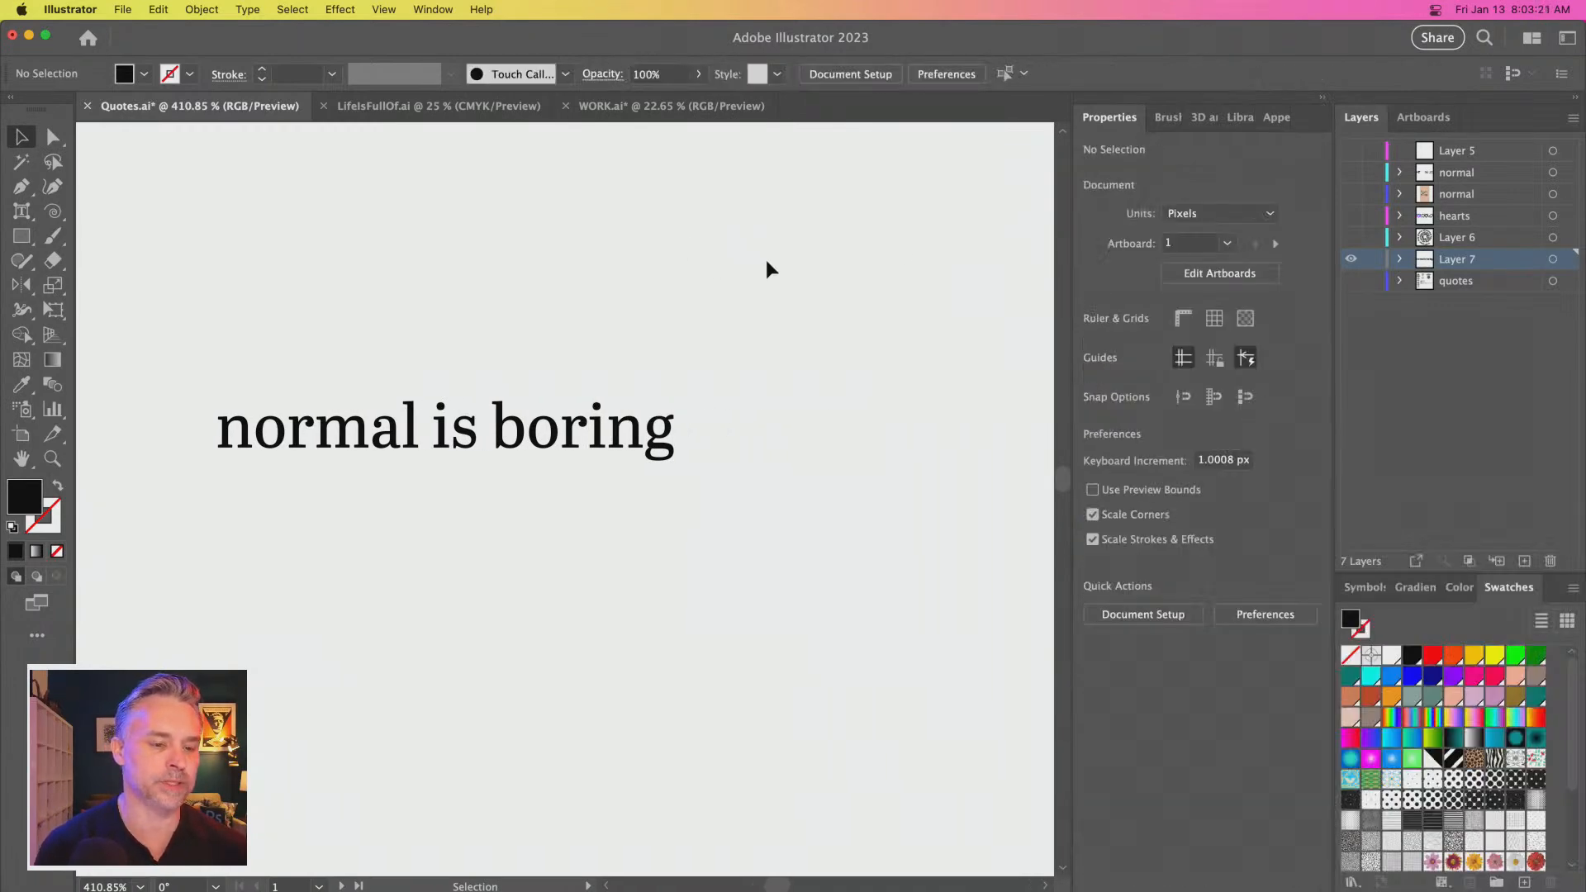
{"action": "left_click", "coordinate": [475, 446]}
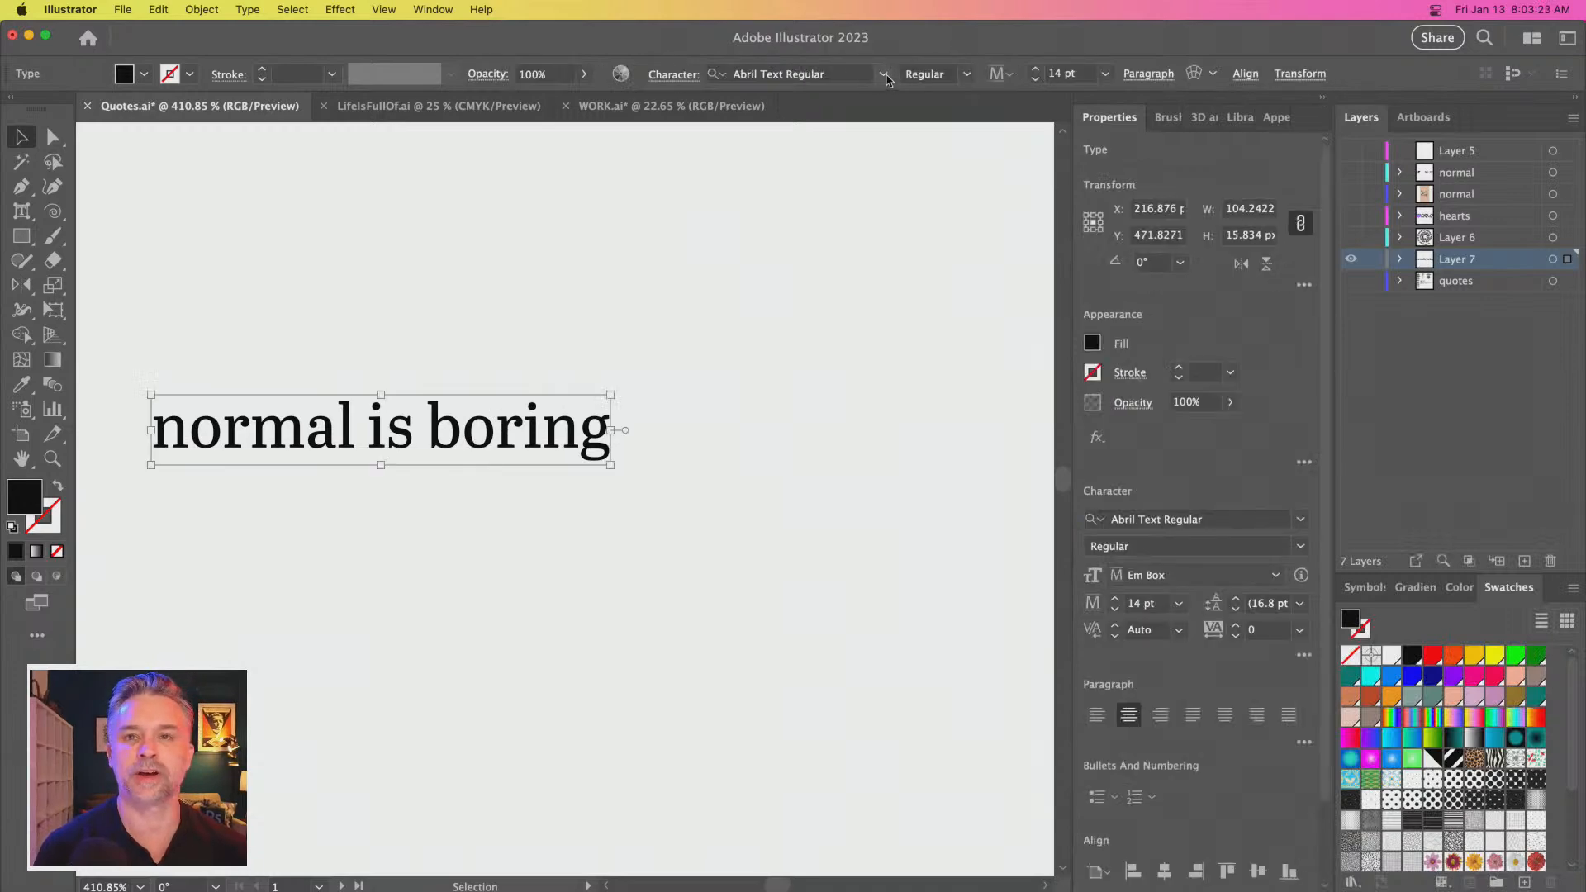
{"action": "left_click", "coordinate": [885, 75]}
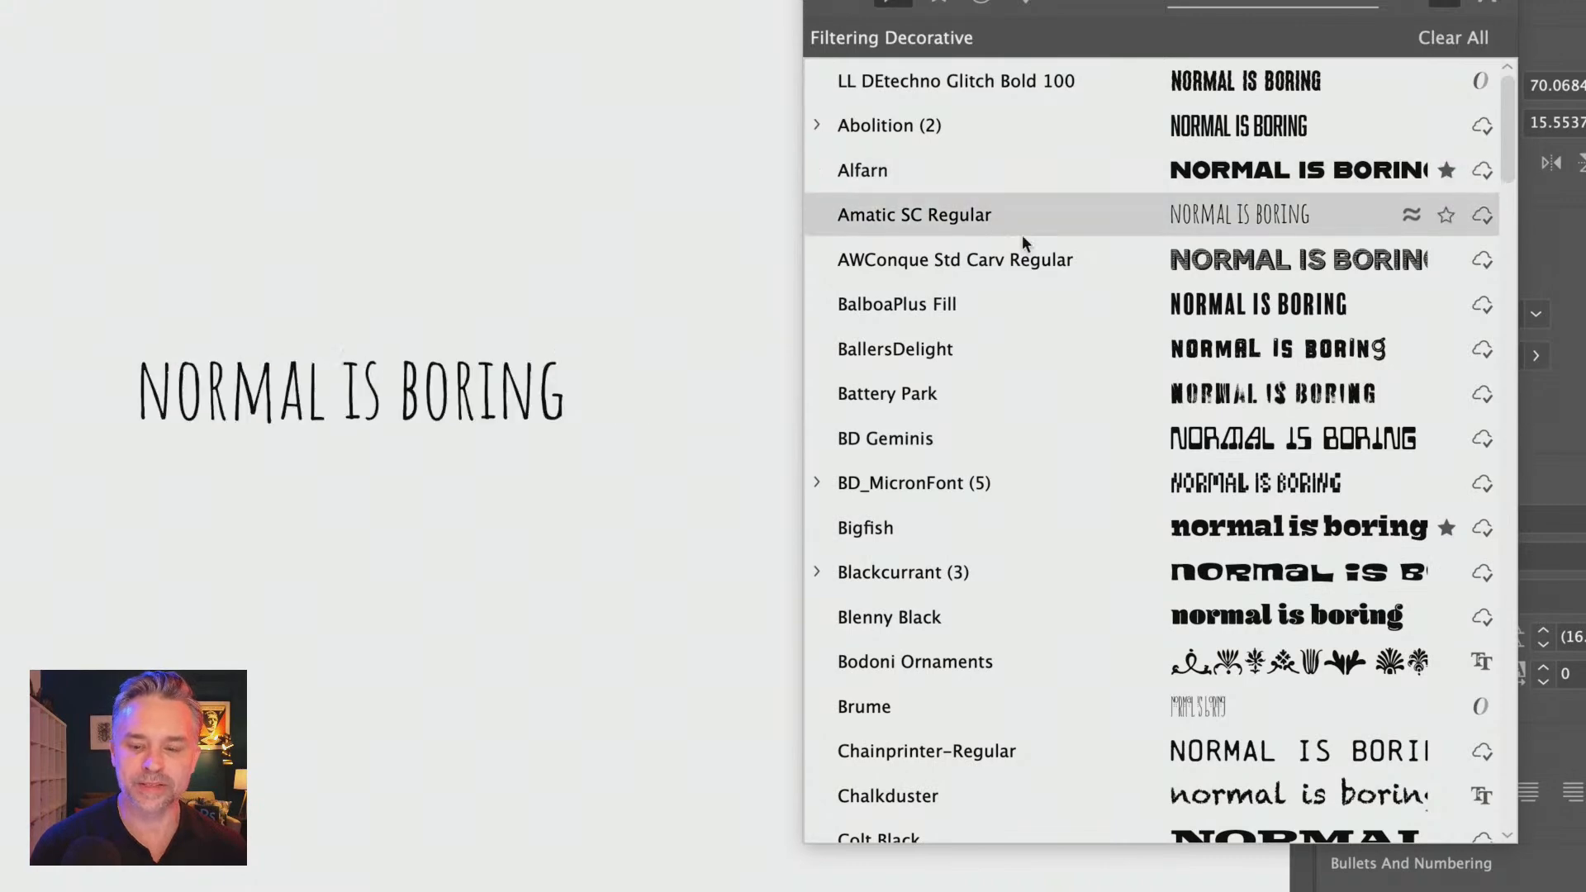
{"action": "left_click", "coordinate": [933, 626]}
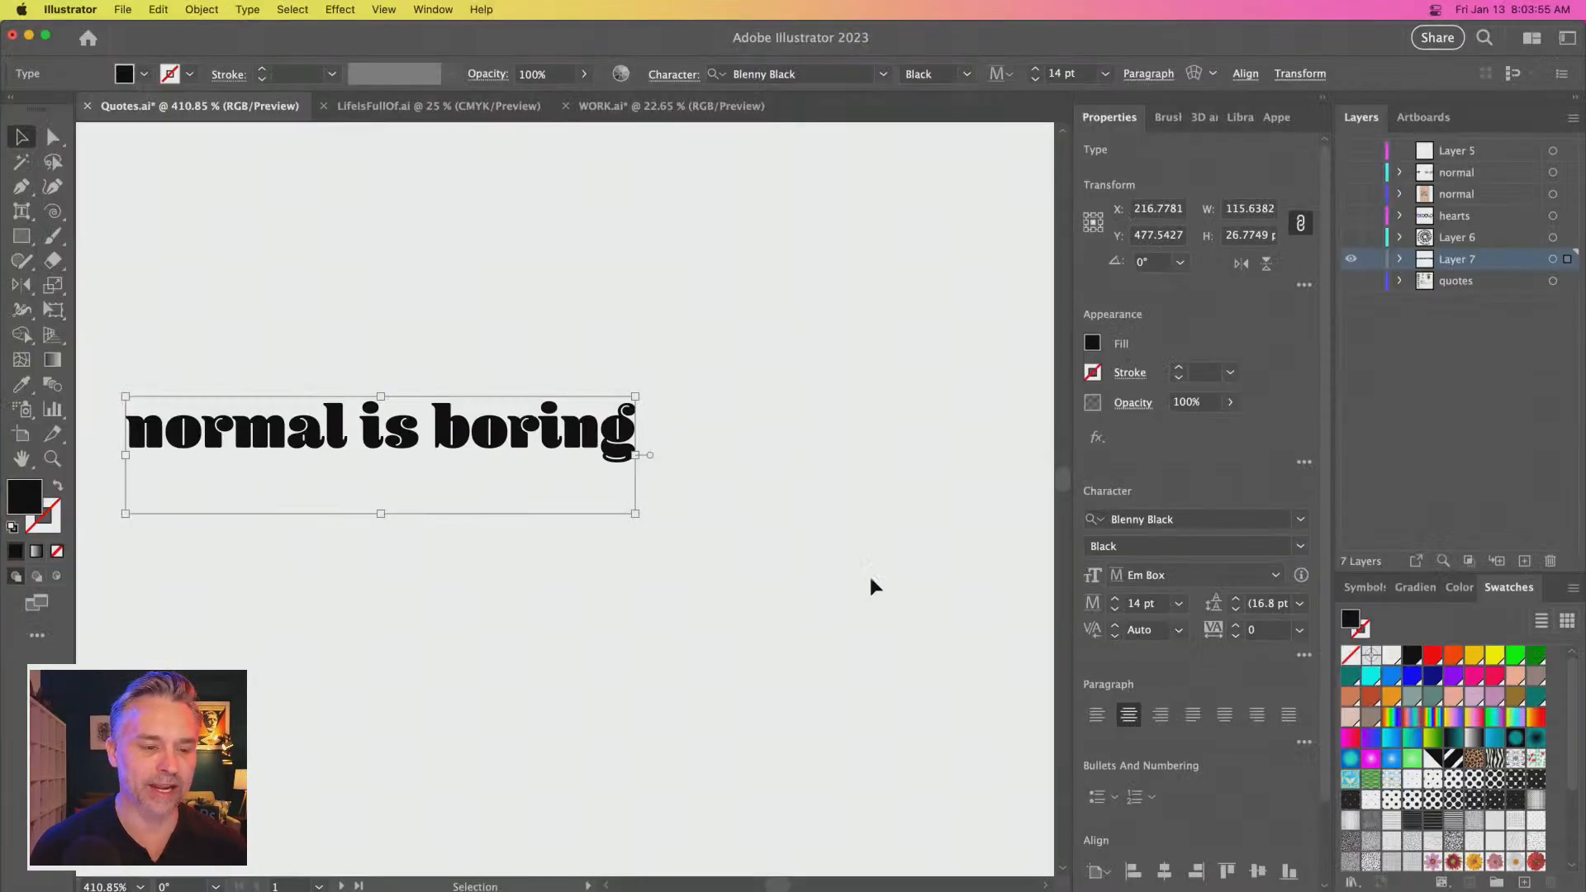
Duplicate the phrase directly below the original and set the copy's font to Blackcurrant
{"action": "left_click_drag", "start_coordinate": [209, 404], "coordinate": [329, 377]}
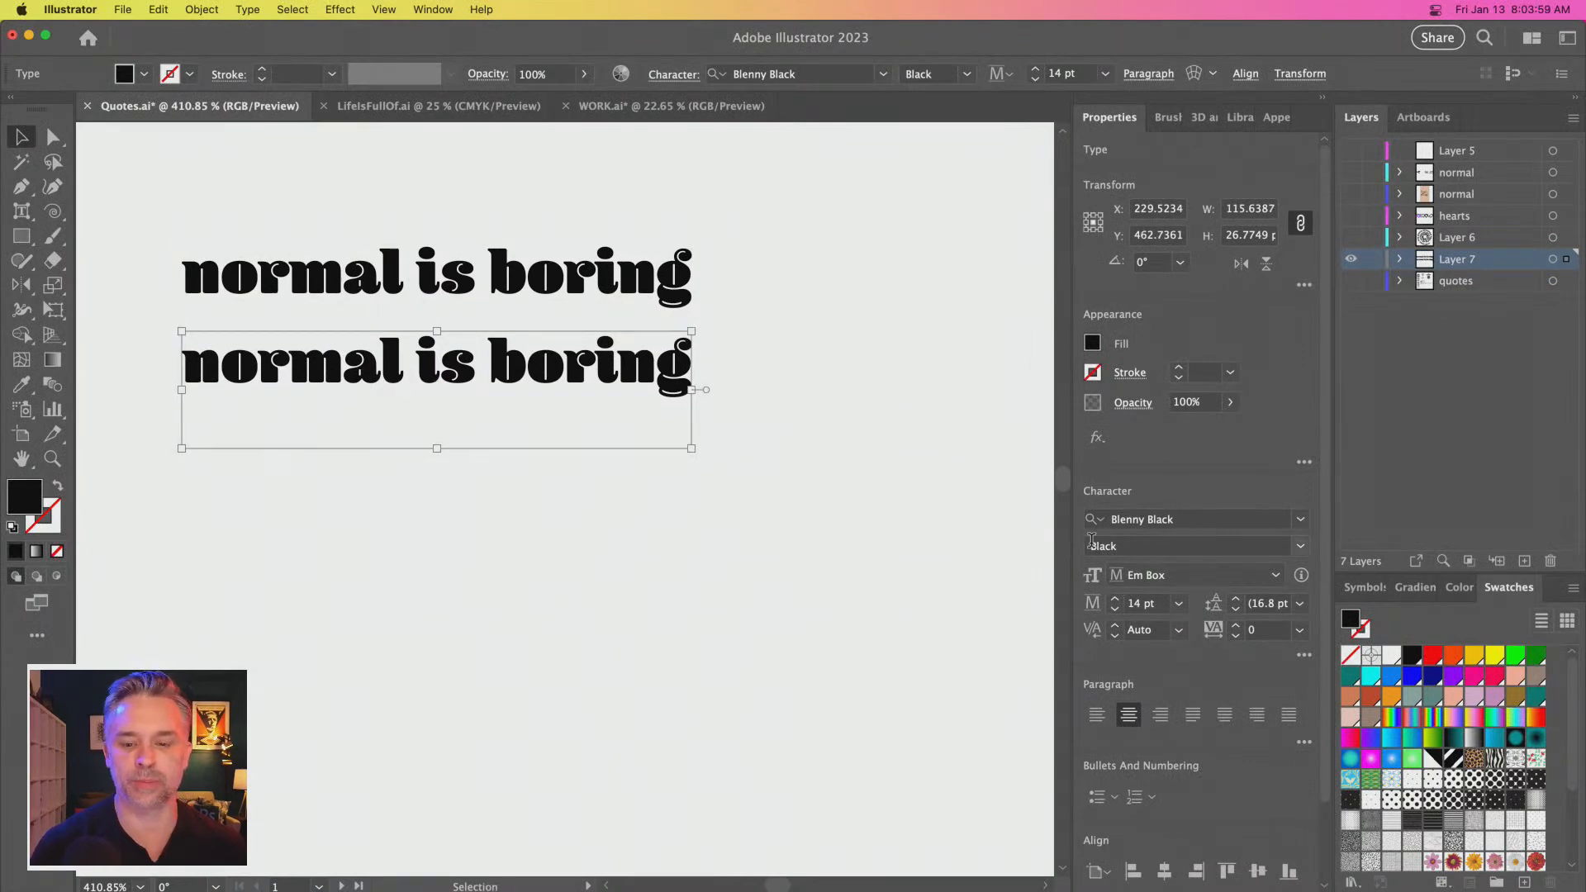
{"action": "left_click", "coordinate": [883, 74]}
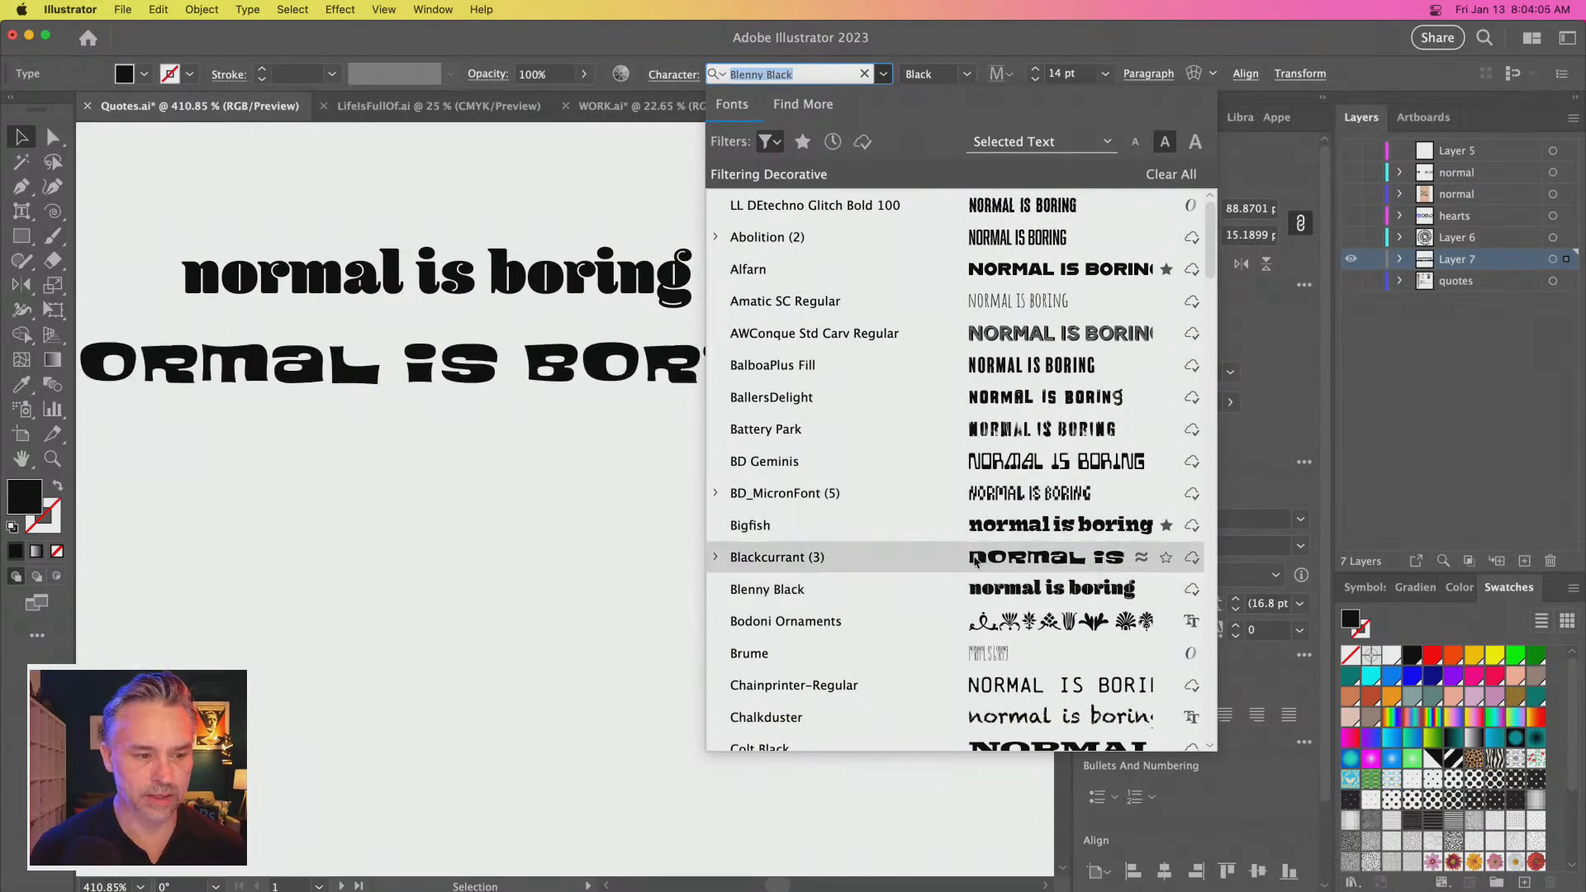
{"action": "left_click", "coordinate": [975, 560]}
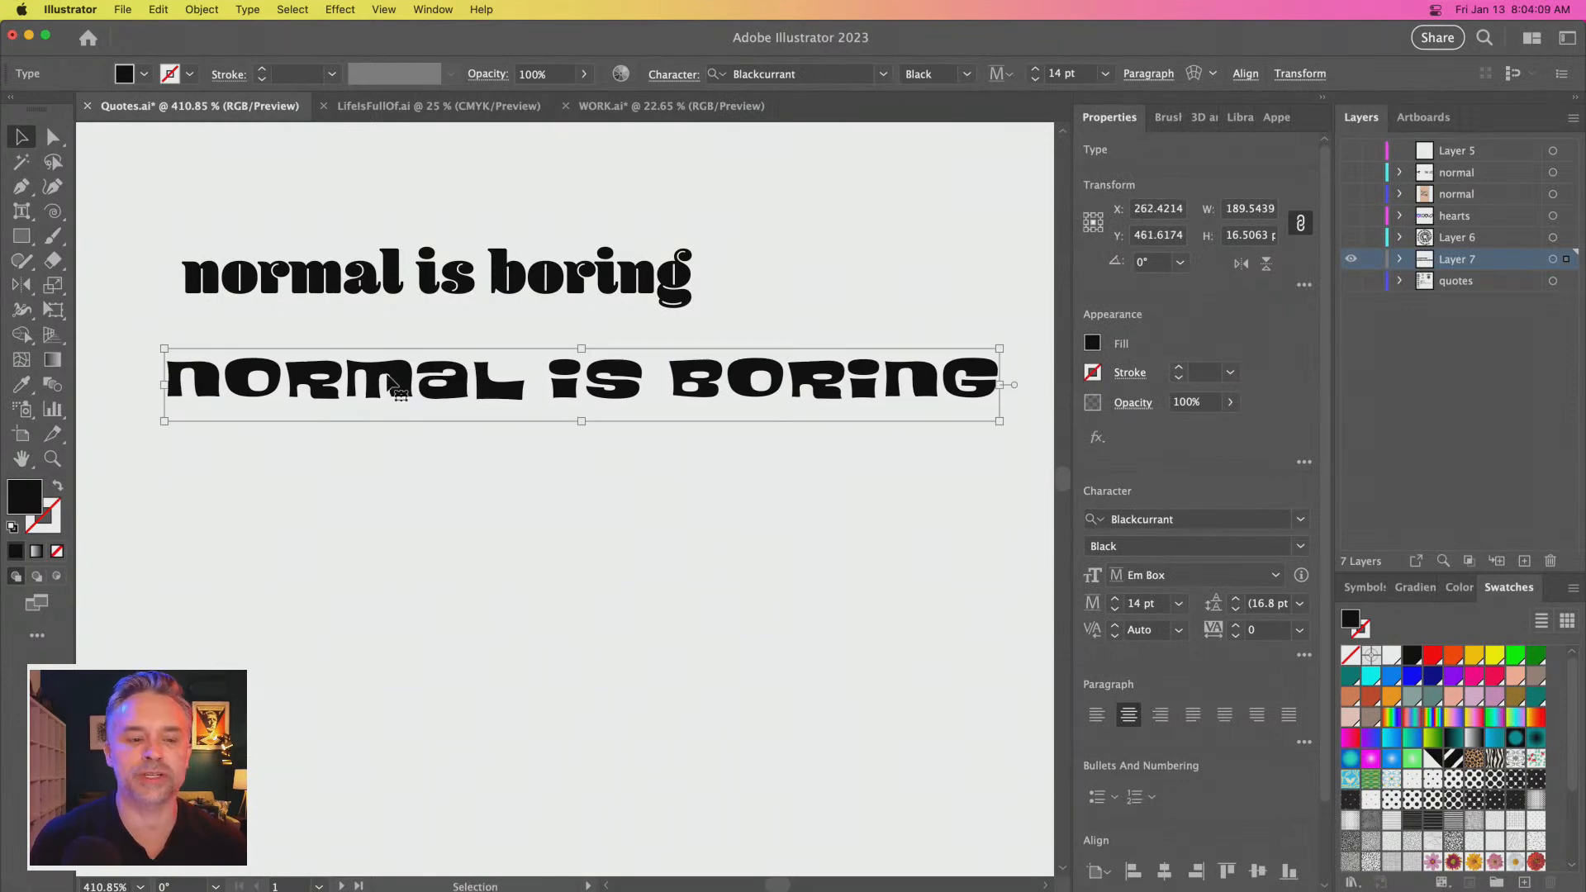
Break the Blackcurrant copy into three lines, "normal", "is" and "boring", and delete the trailing space after "normal"
{"action": "key", "text": "t"}
{"action": "left_click", "coordinate": [549, 392]}
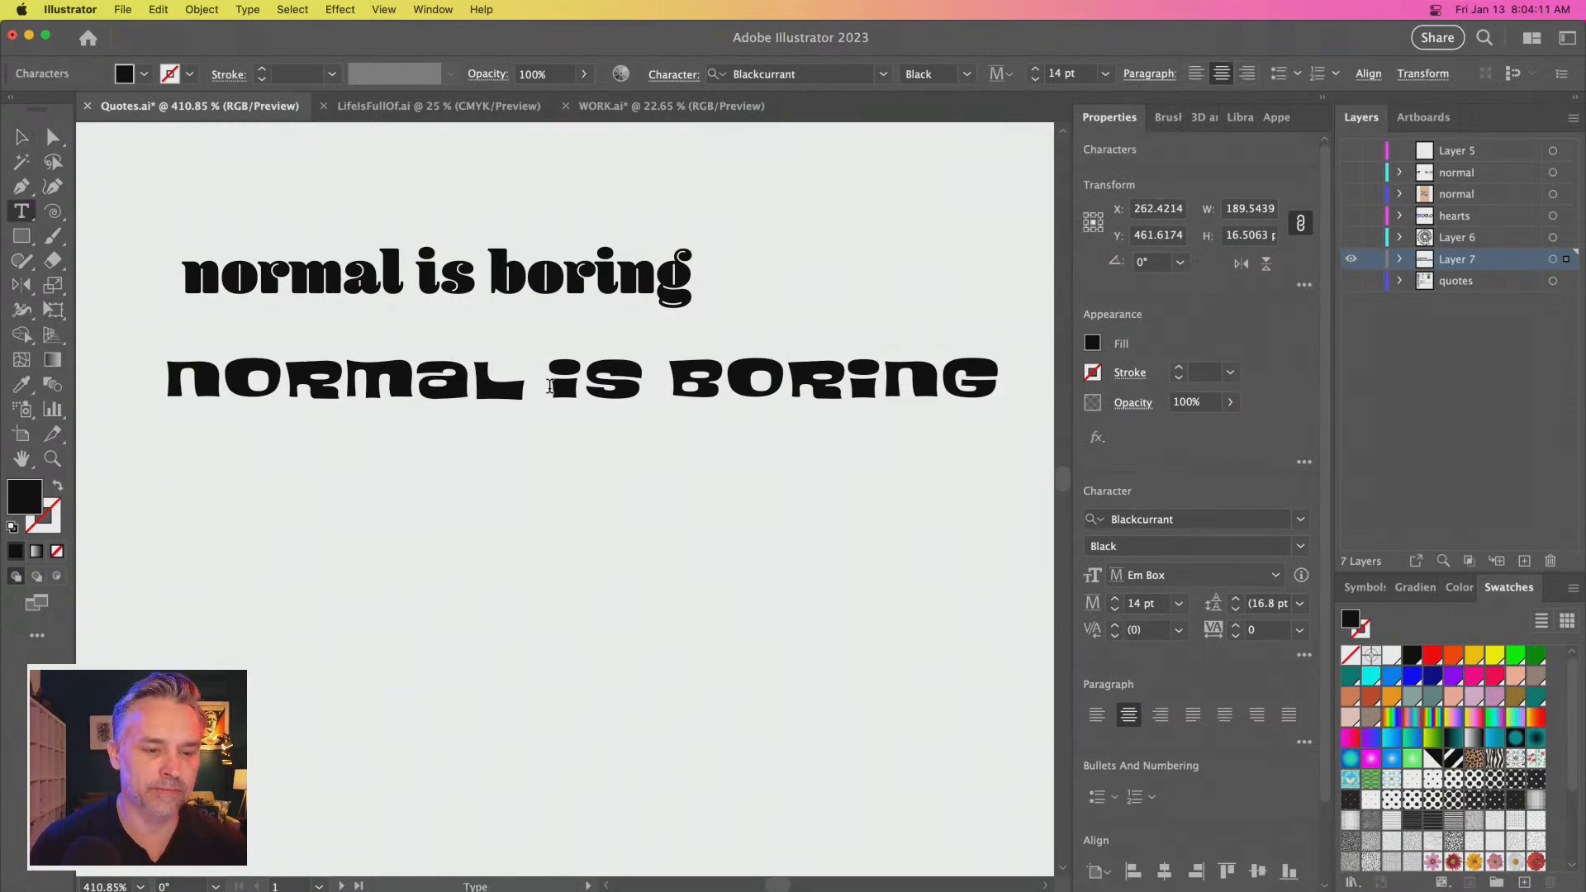
{"action": "key", "text": "Return"}
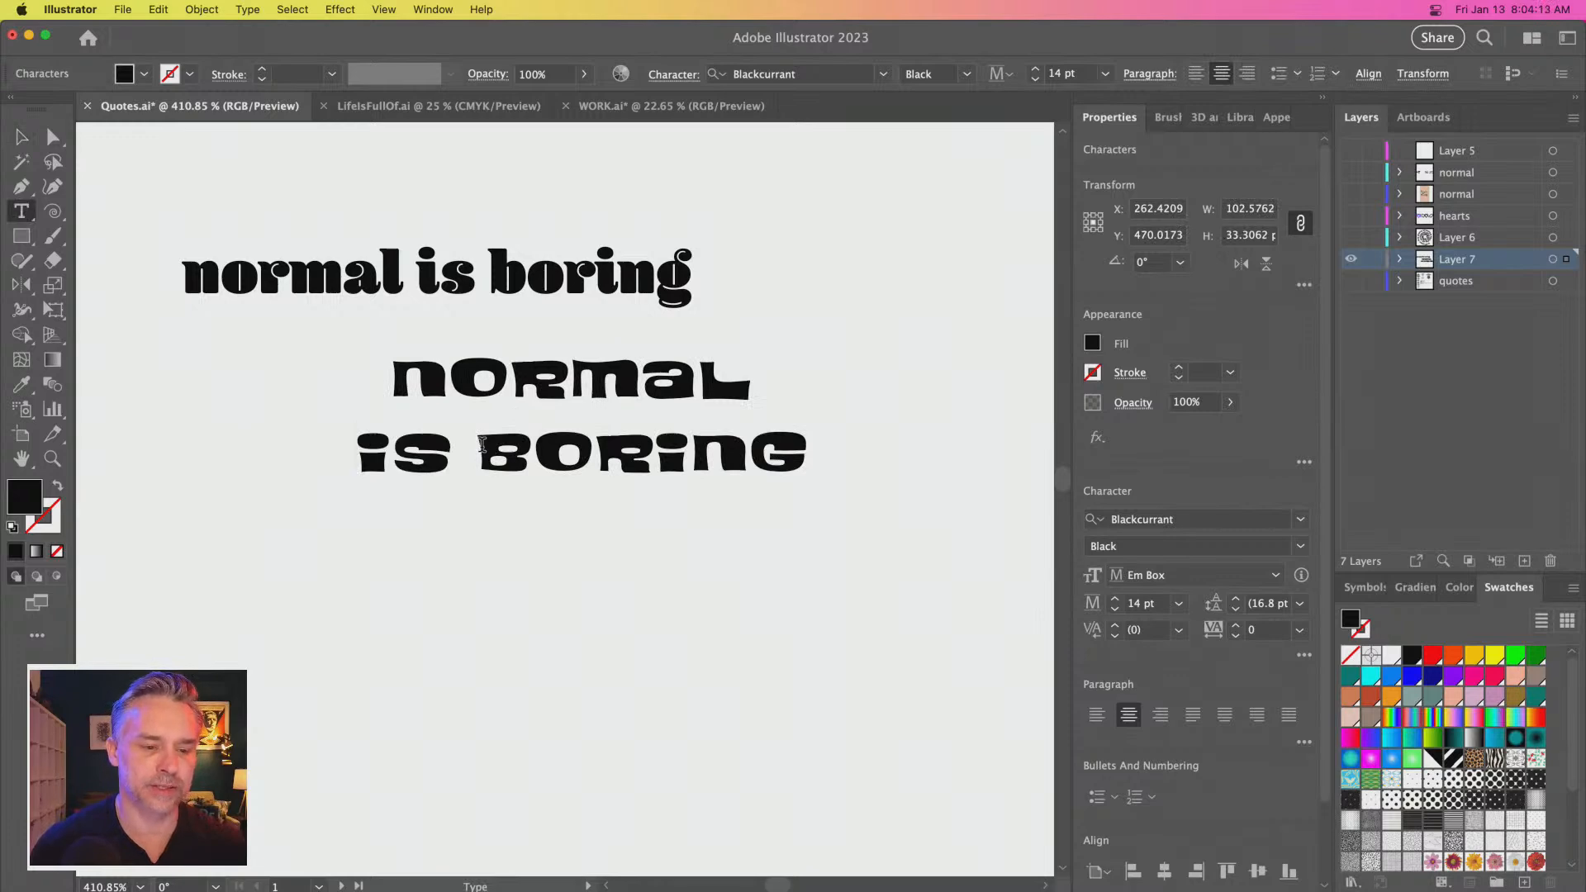
{"action": "left_click", "coordinate": [481, 445]}
{"action": "key", "text": "Return"}
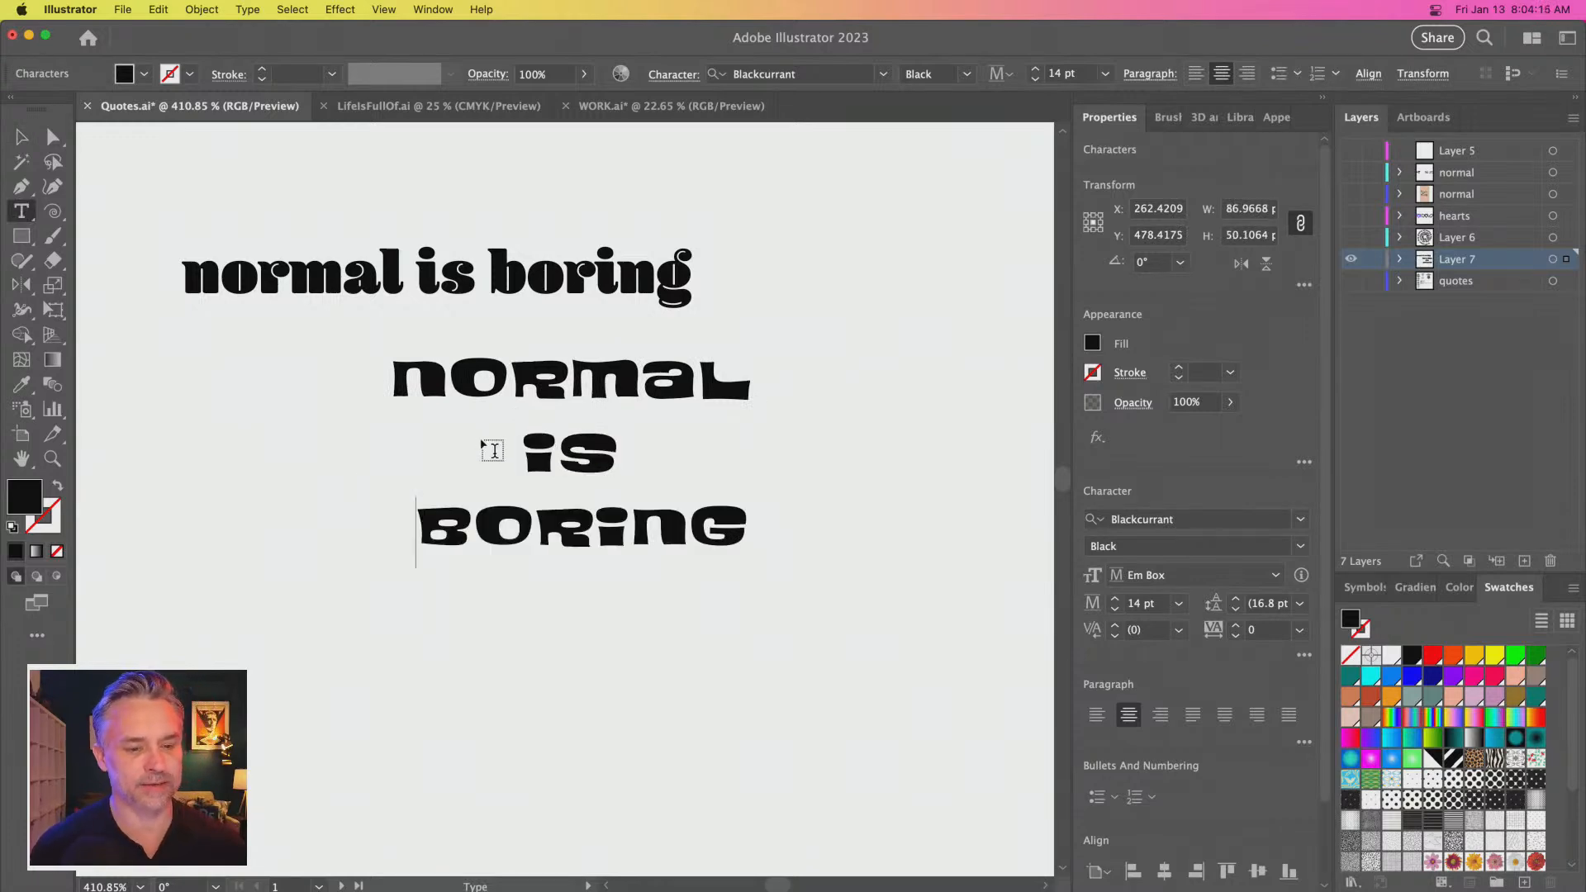
{"action": "key", "text": "super+a"}
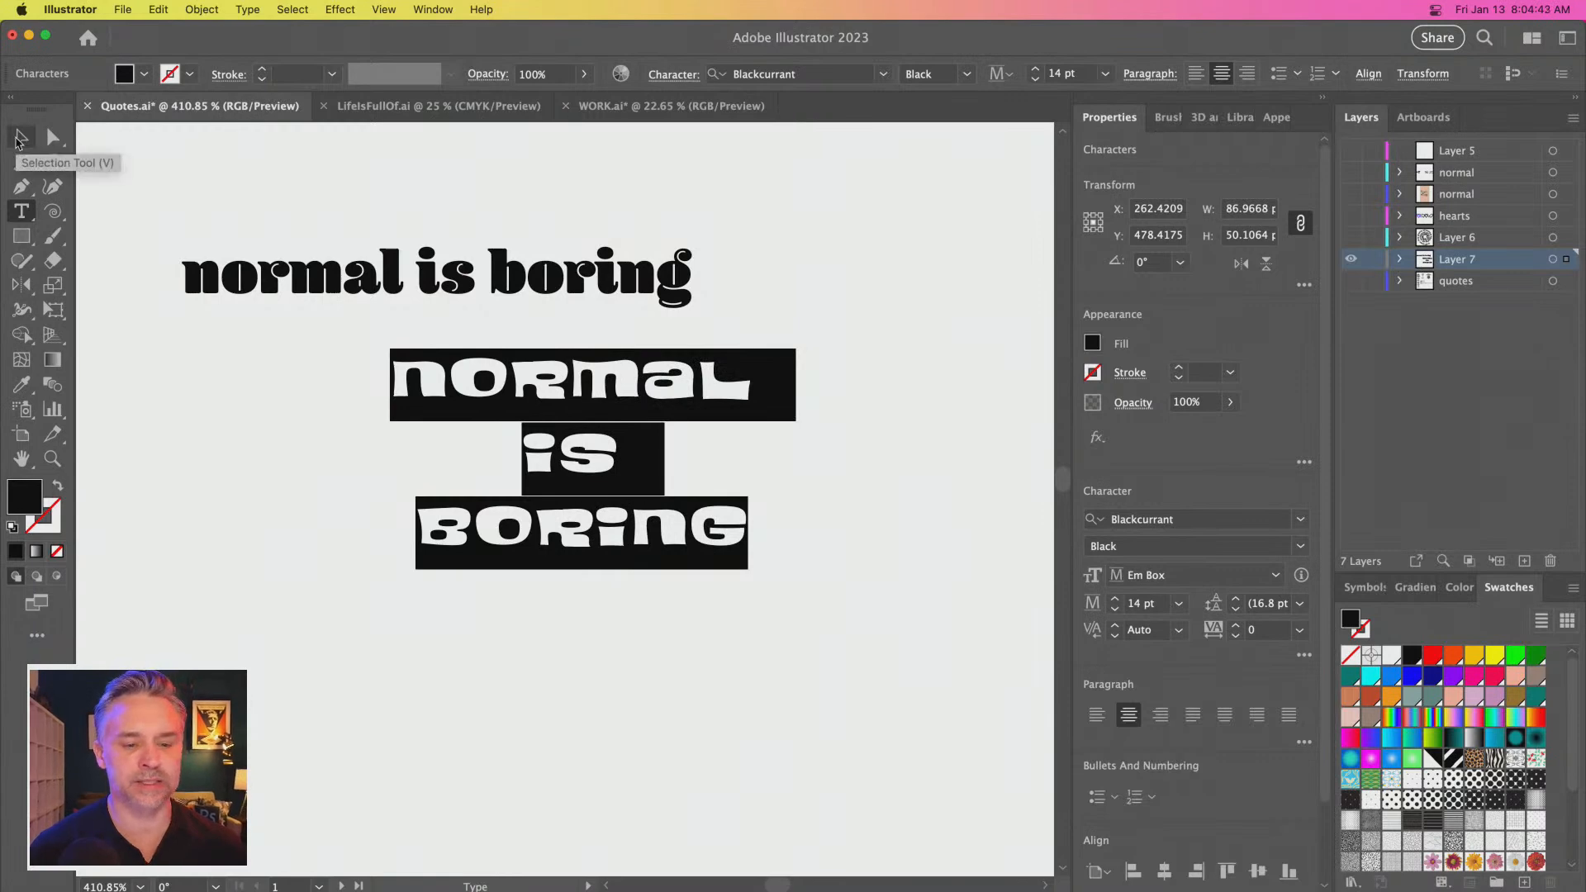
{"action": "left_click", "coordinate": [746, 380]}
{"action": "key", "text": "BackSpace"}
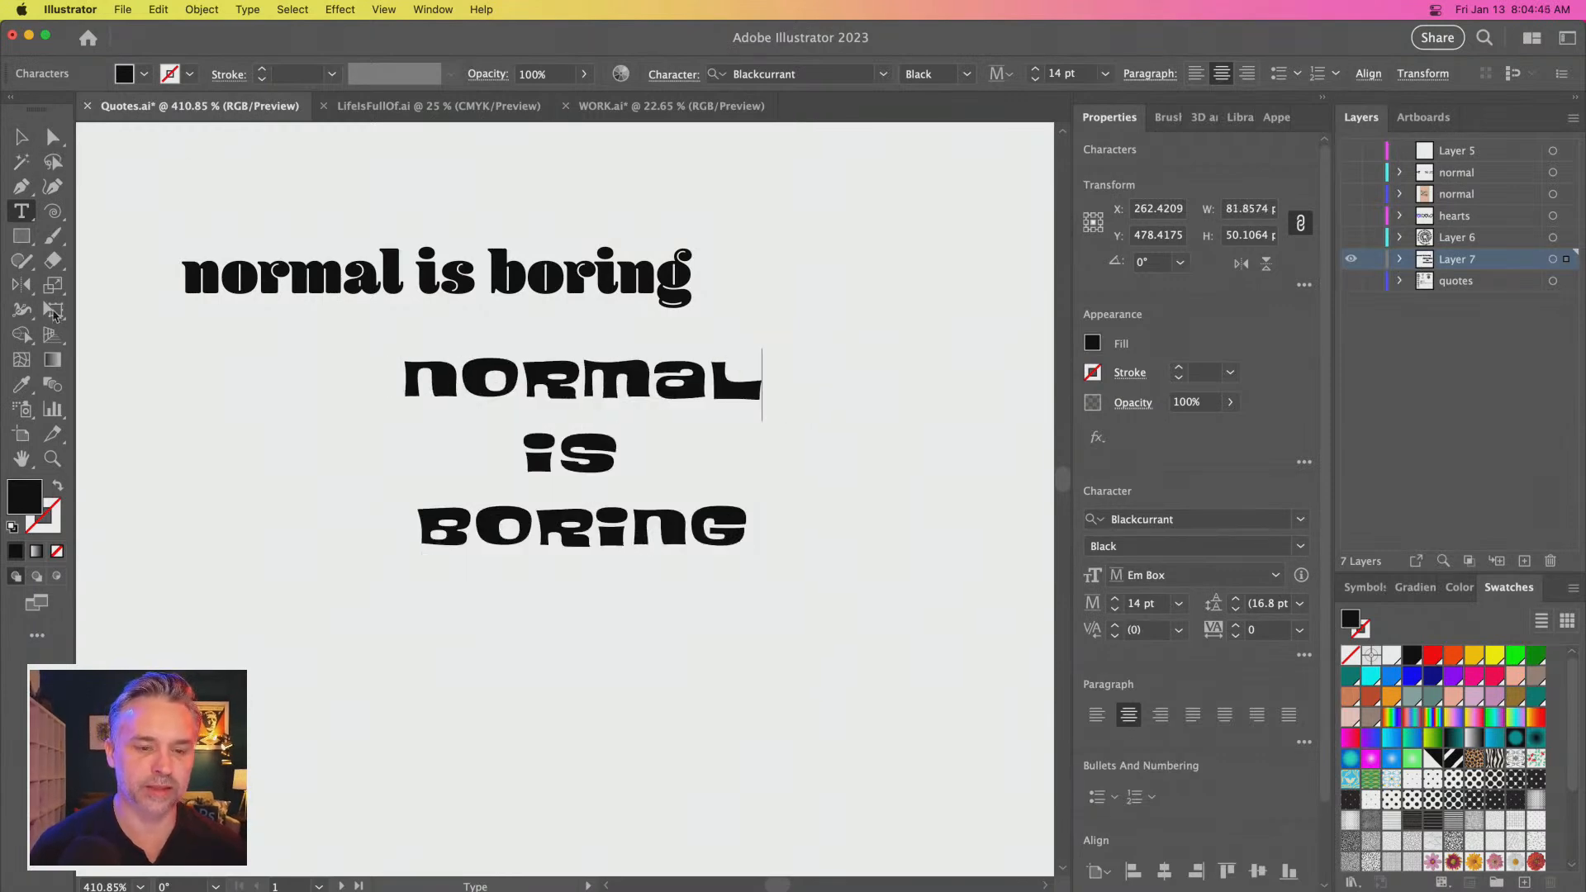
Set the leading of the three-line Blackcurrant phrase to 10 pt and move the block lower, away from the Blenny Black phrase
{"action": "left_click", "coordinate": [20, 139]}
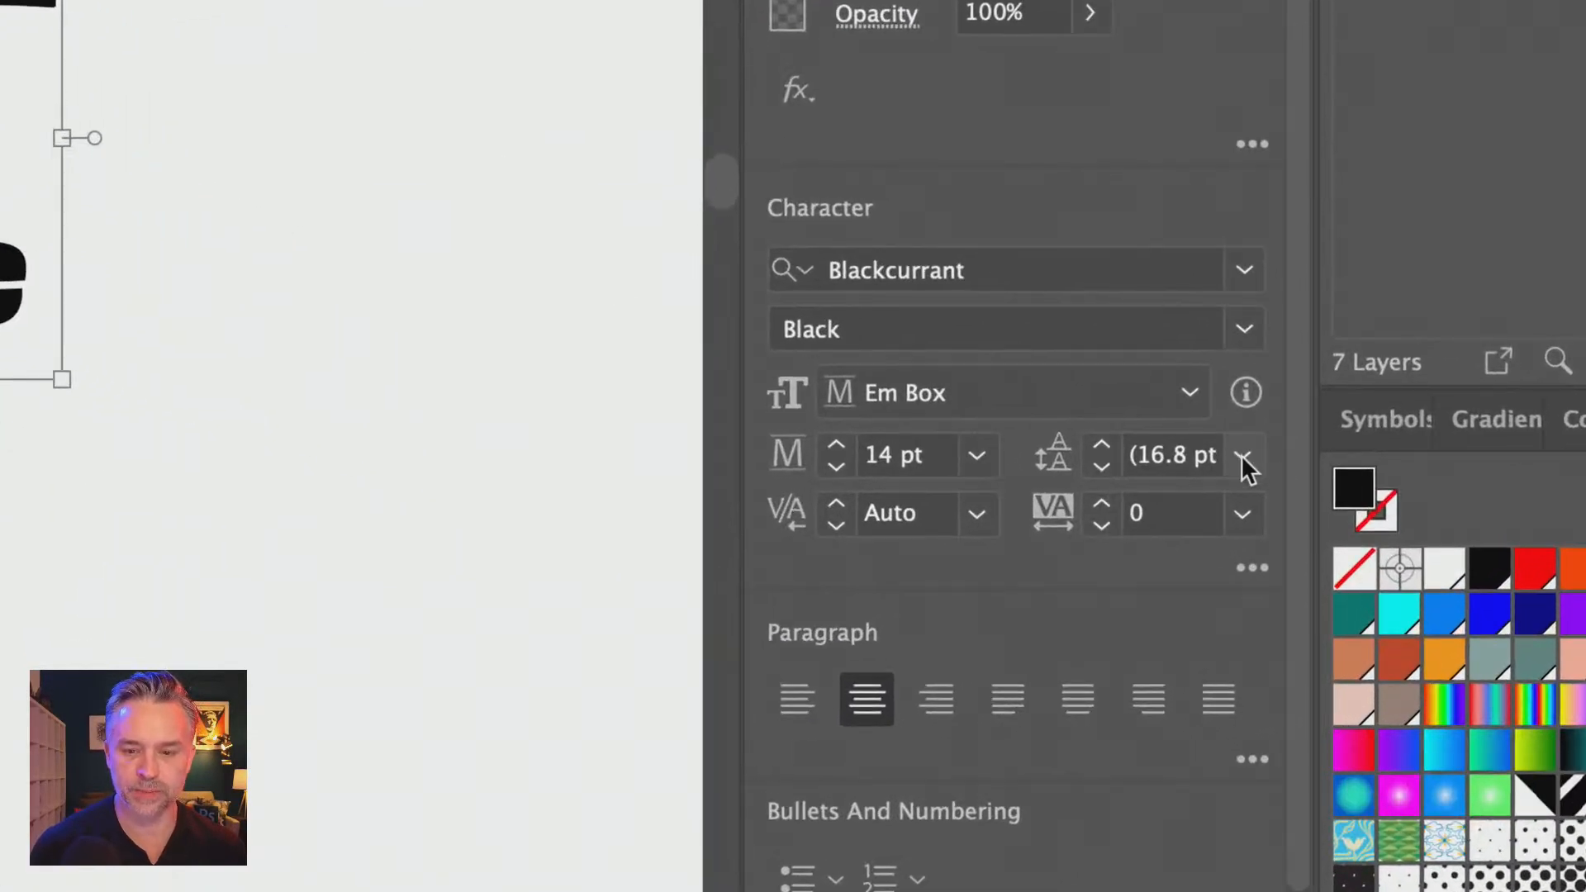
{"action": "left_click", "coordinate": [1241, 456]}
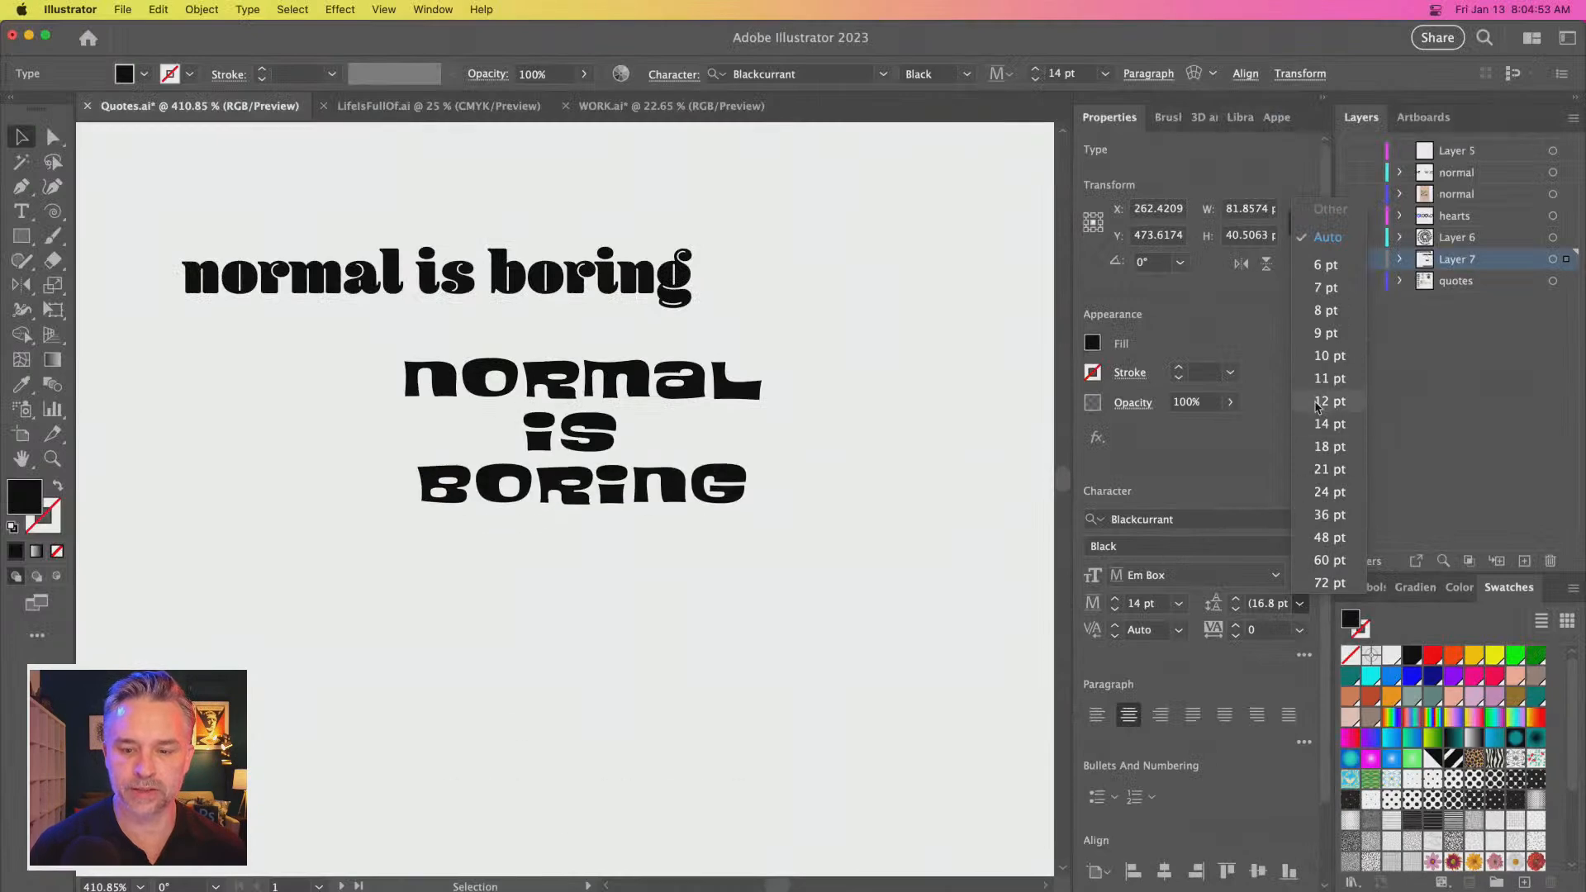
{"action": "left_click", "coordinate": [1319, 362]}
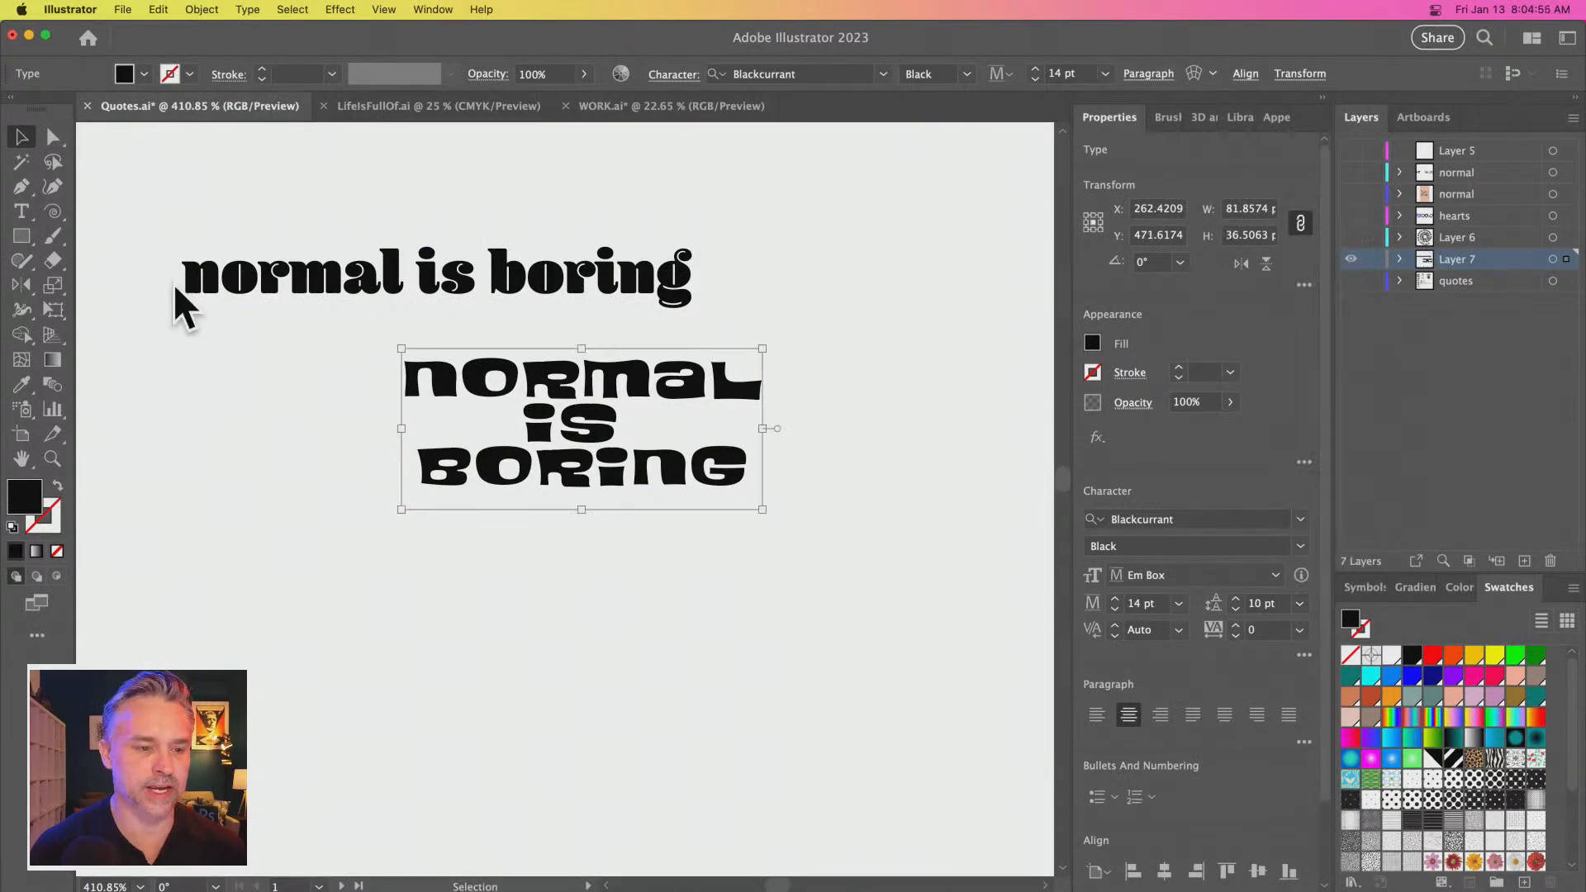
{"action": "left_click_drag", "start_coordinate": [588, 376], "coordinate": [464, 514]}
Move the Blenny Black phrase toward the centre and break it into three lines, "normal", "is" and "boring"
{"action": "left_click_drag", "start_coordinate": [381, 276], "coordinate": [516, 299]}
{"action": "double_click", "coordinate": [566, 296]}
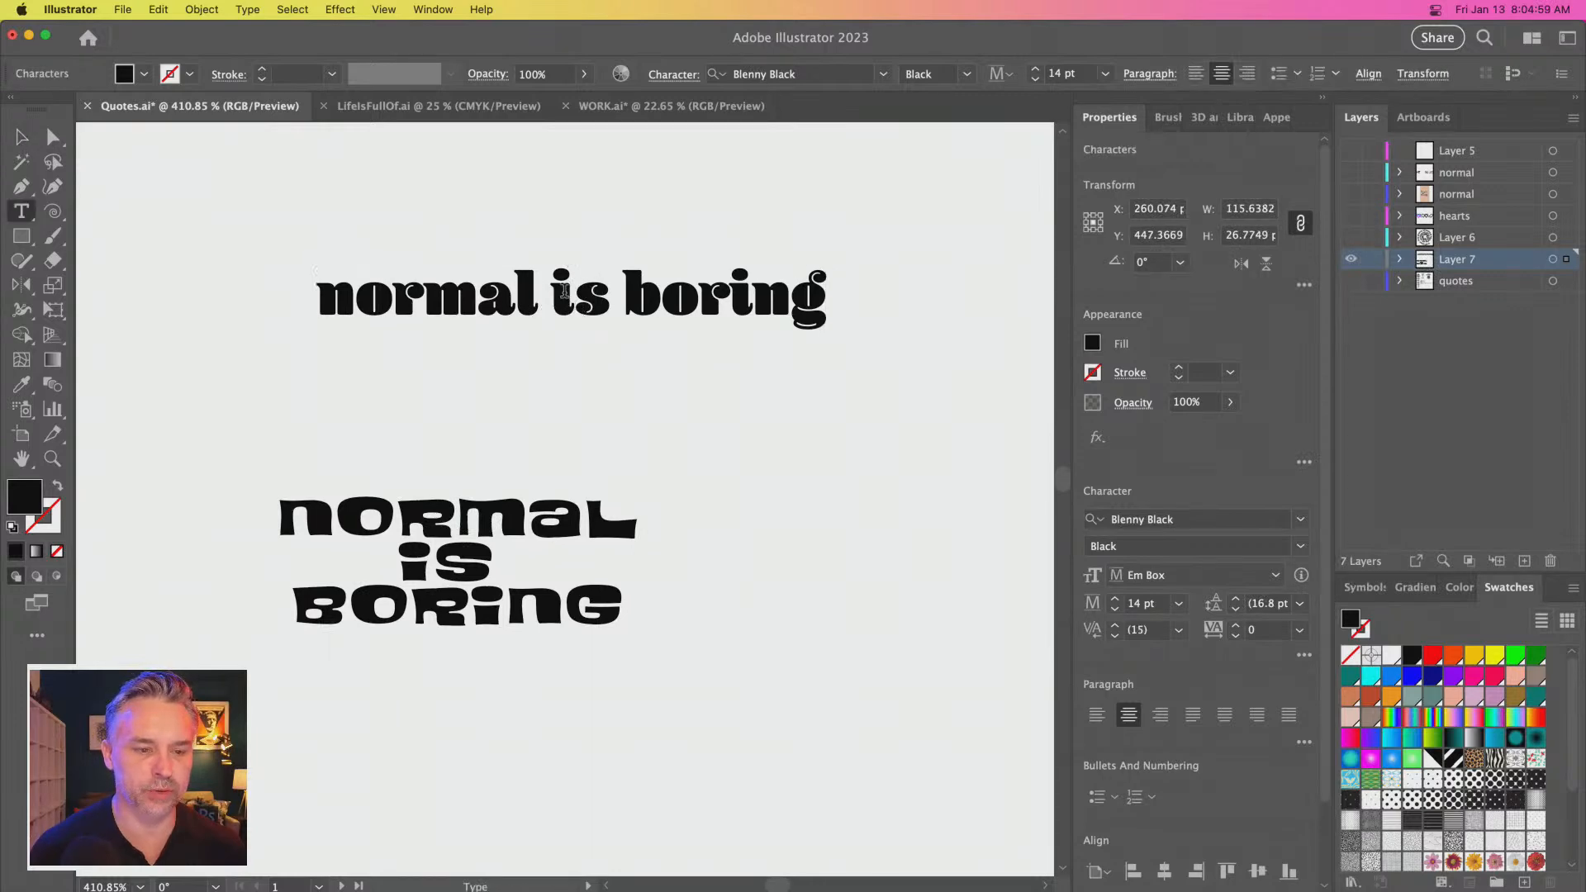
{"action": "left_click", "coordinate": [553, 290]}
{"action": "key", "text": "Return"}
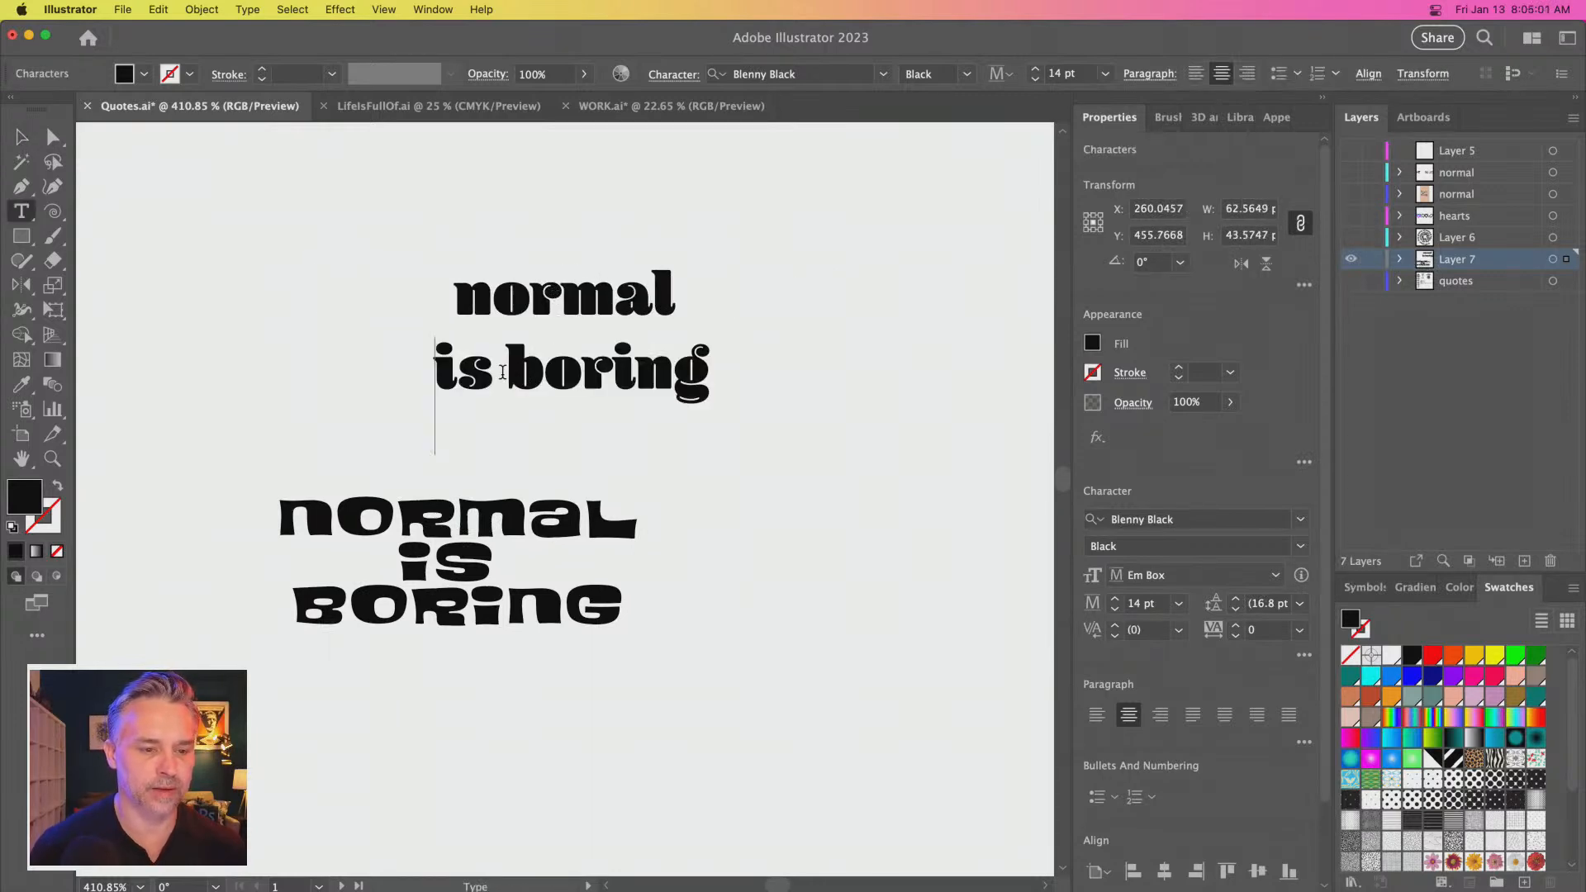
{"action": "key", "text": "Return"}
{"action": "key", "text": "BackSpace"}
{"action": "key", "text": "Return"}
{"action": "key", "text": "Escape"}
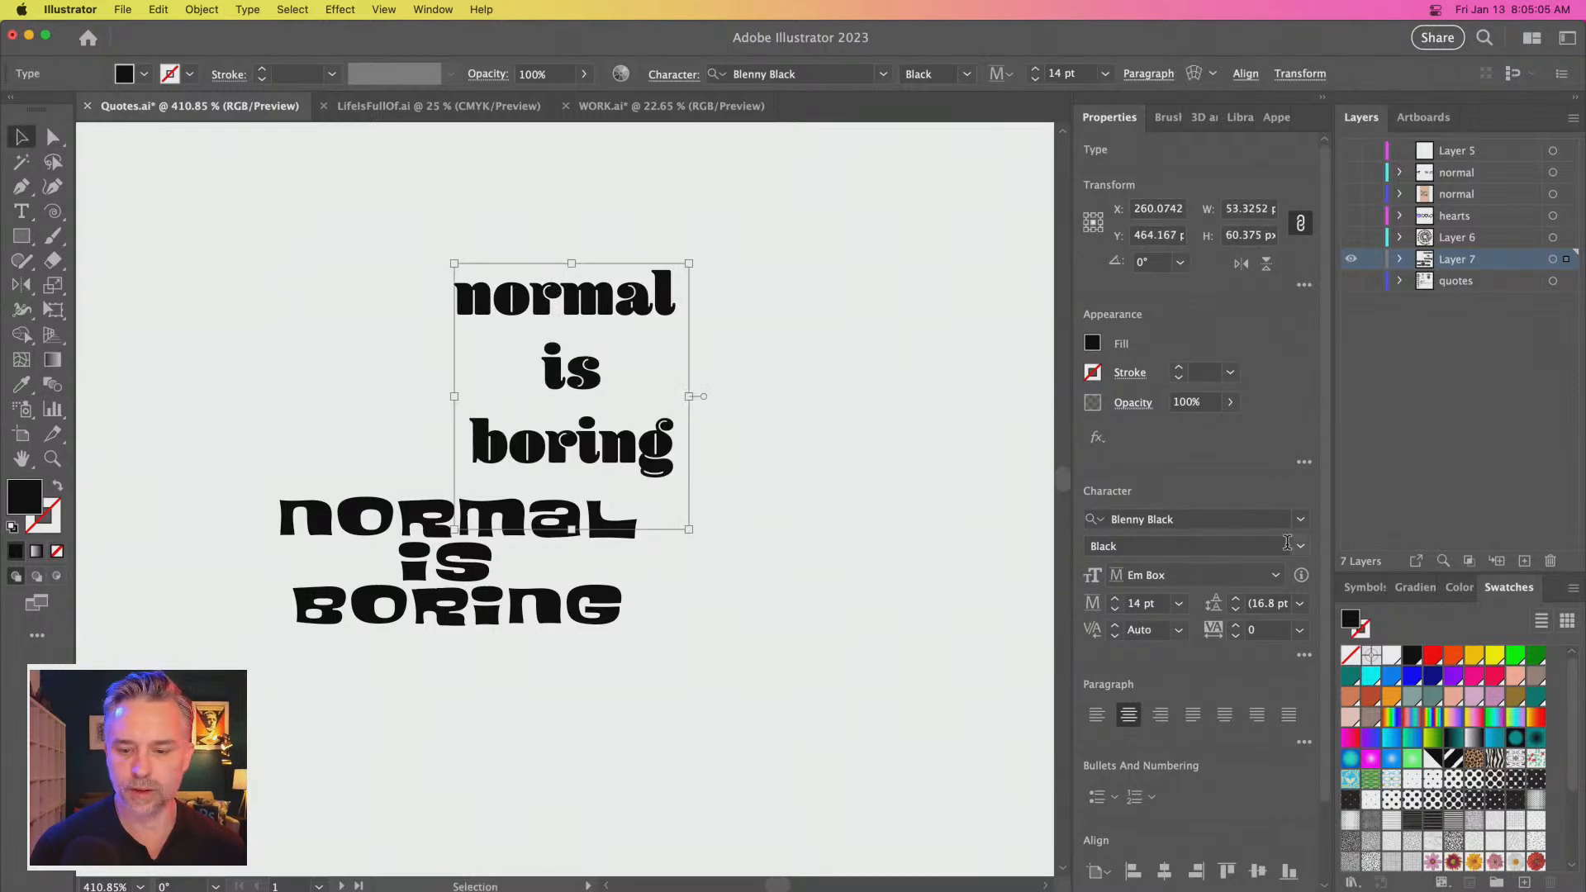
Set the leading of the three-line Blenny Black phrase to 11 pt and shift the block slightly to the left
{"action": "left_click", "coordinate": [1303, 657]}
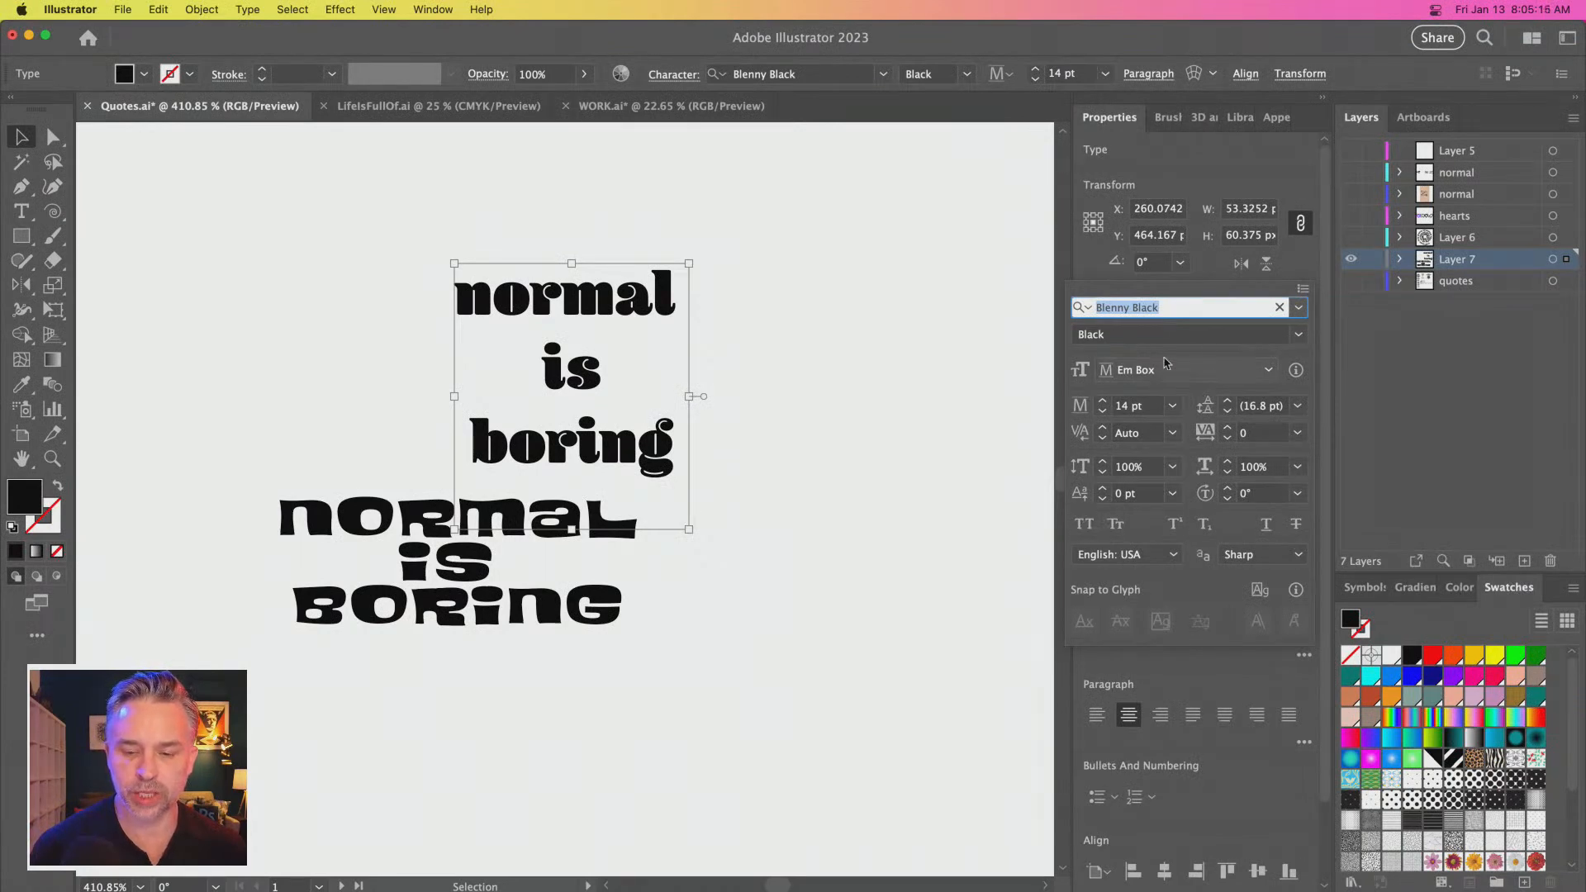
{"action": "left_click", "coordinate": [1297, 405]}
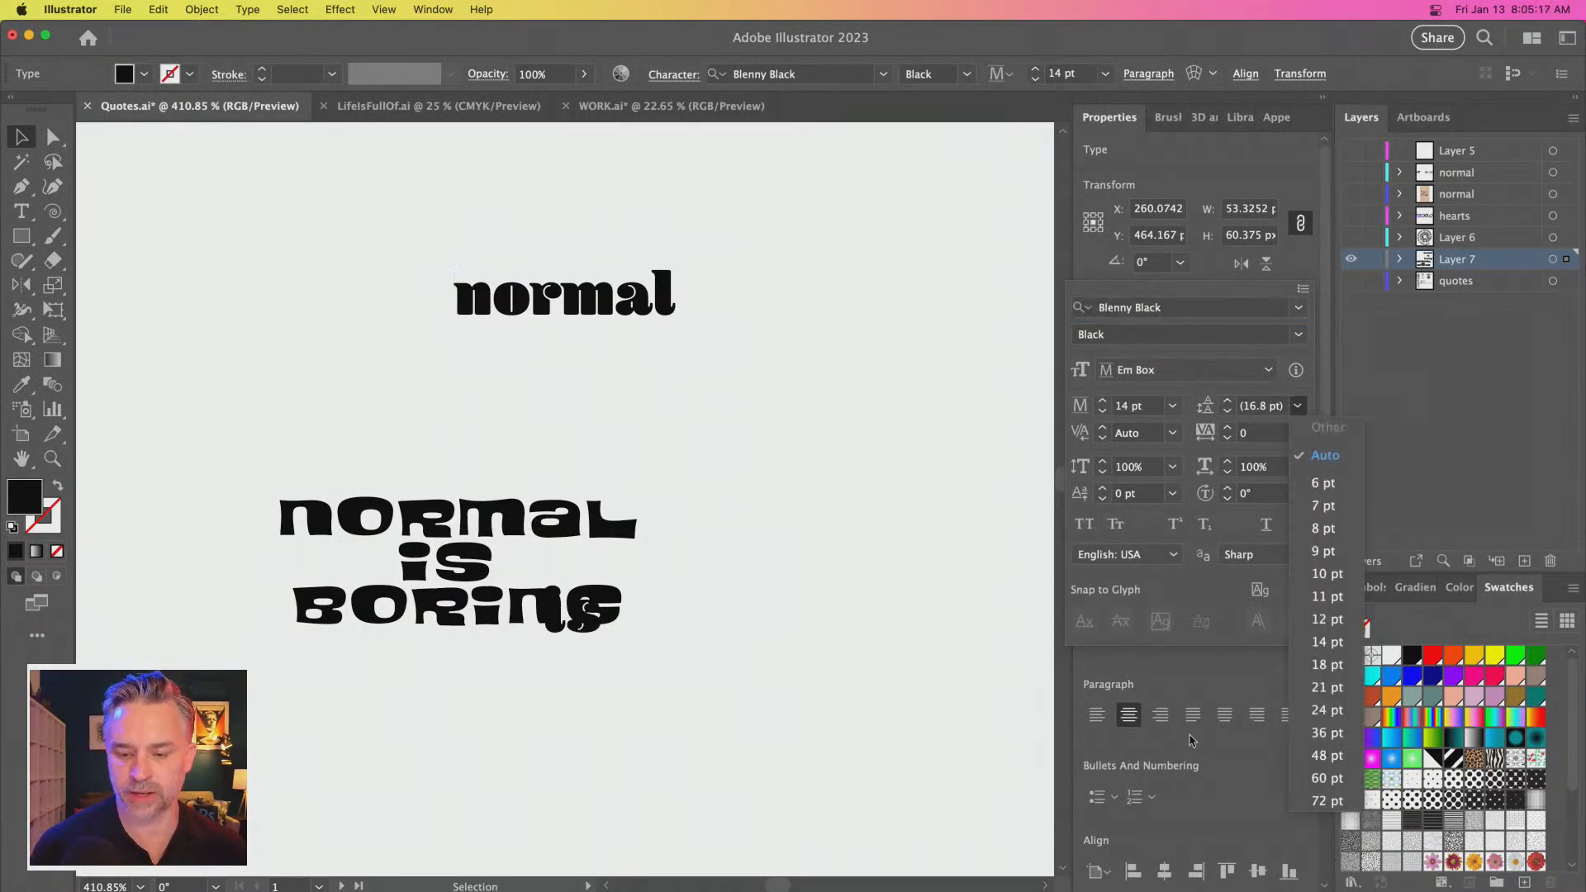
{"action": "left_click", "coordinate": [1323, 597]}
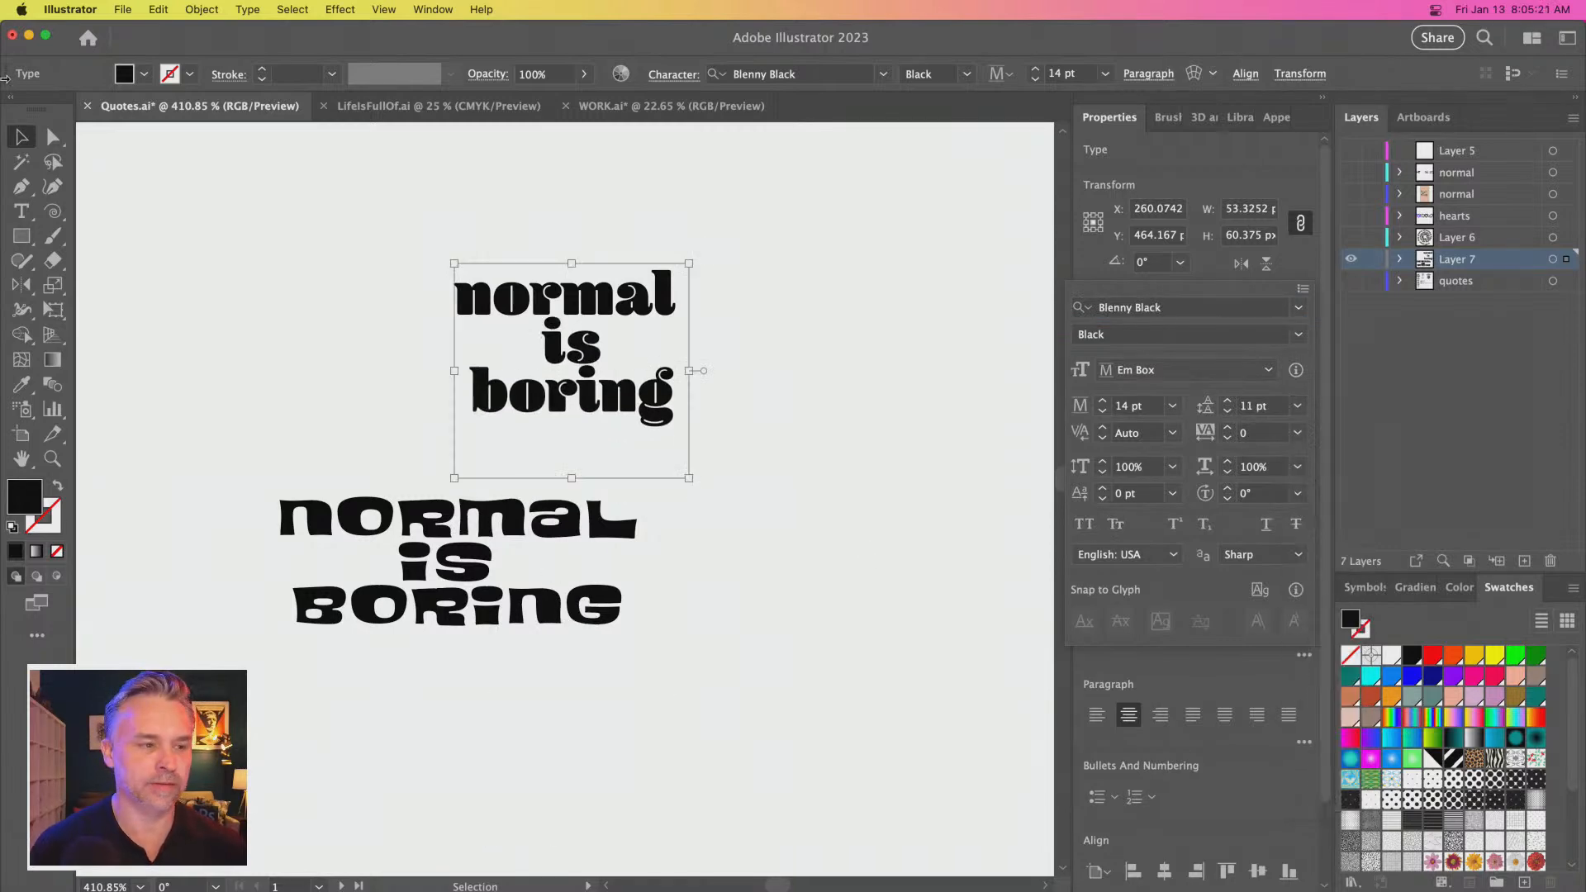
{"action": "left_click", "coordinate": [549, 321]}
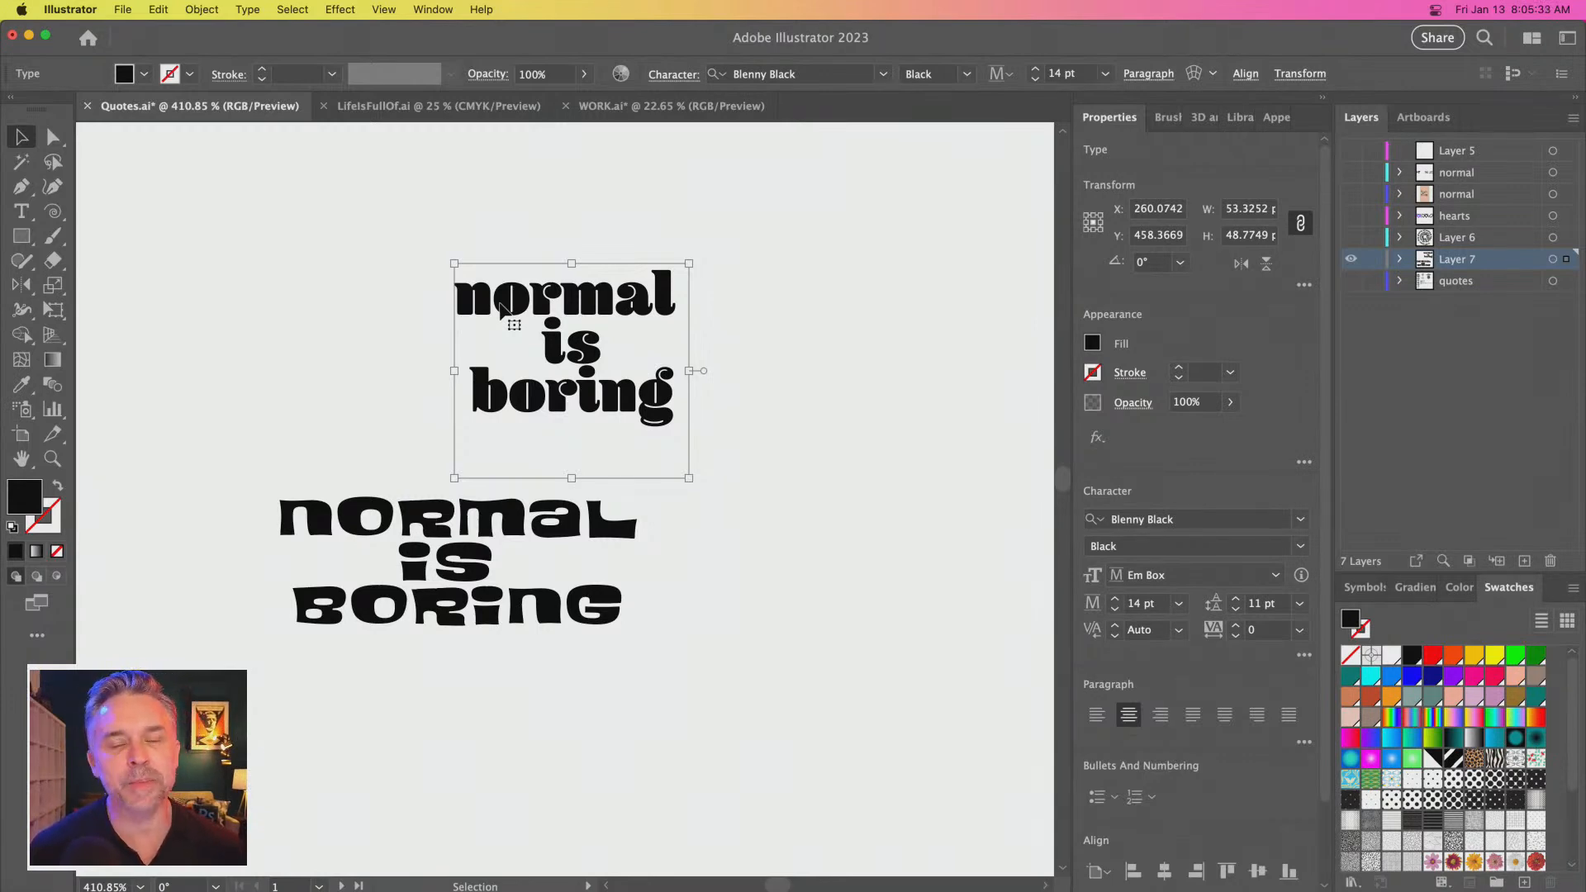
{"action": "left_click_drag", "start_coordinate": [495, 305], "coordinate": [428, 297]}
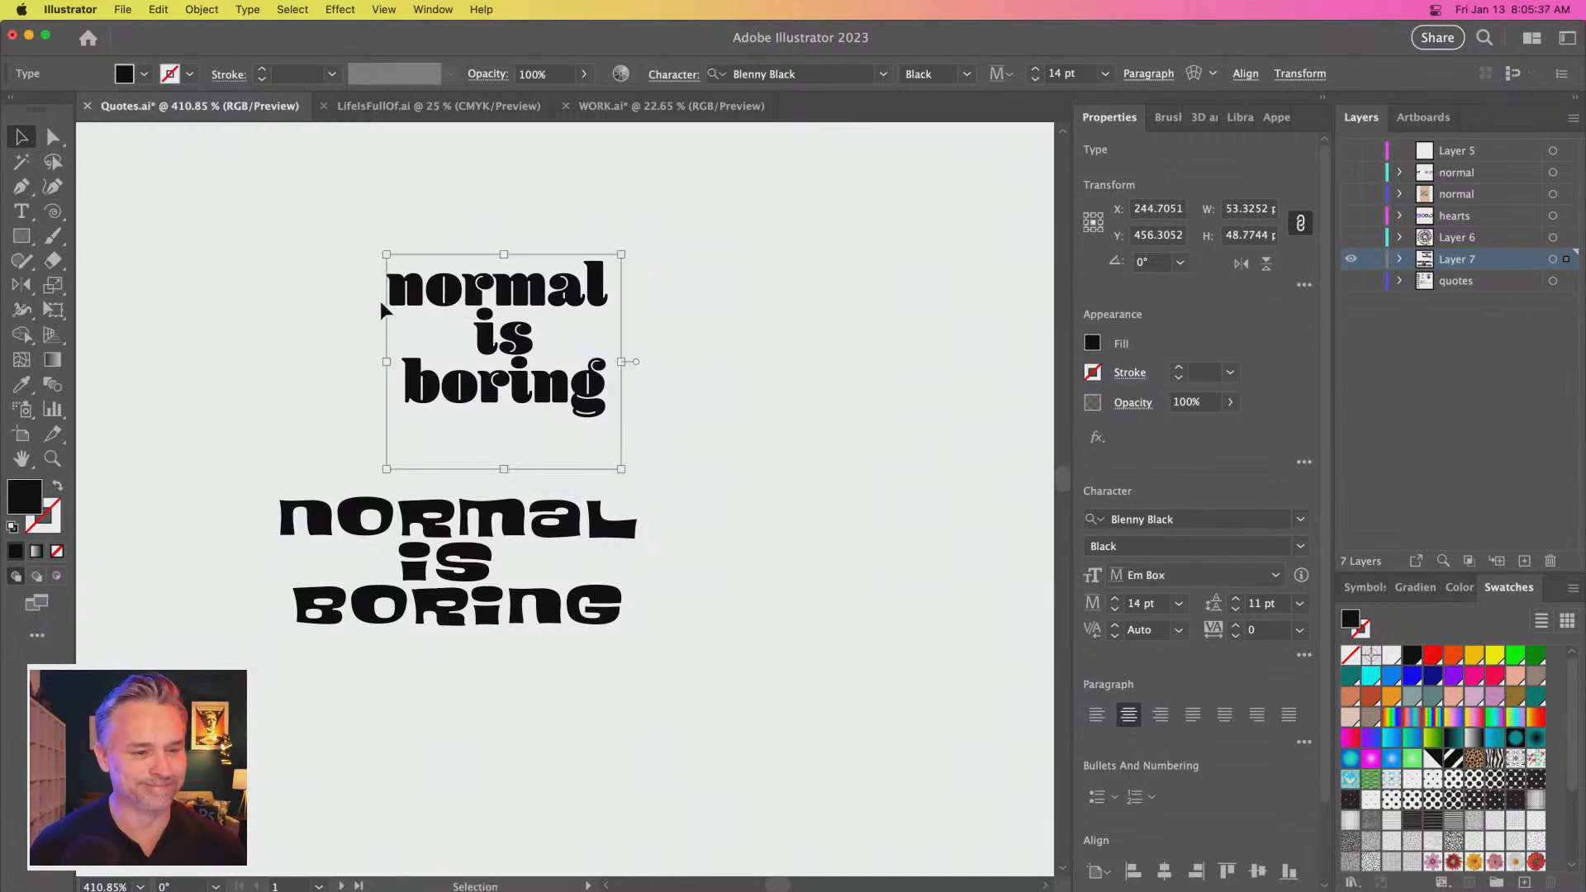
Delete the Blackcurrant version and enlarge the Blenny Black phrase proportionally to a font size of about 23.64 pt
{"action": "mouse_move", "coordinate": [456, 517]}
{"action": "left_mouse_down"}
{"action": "mouse_move", "coordinate": [484, 645]}
{"action": "mouse_move", "coordinate": [460, 523]}
{"action": "left_mouse_up"}
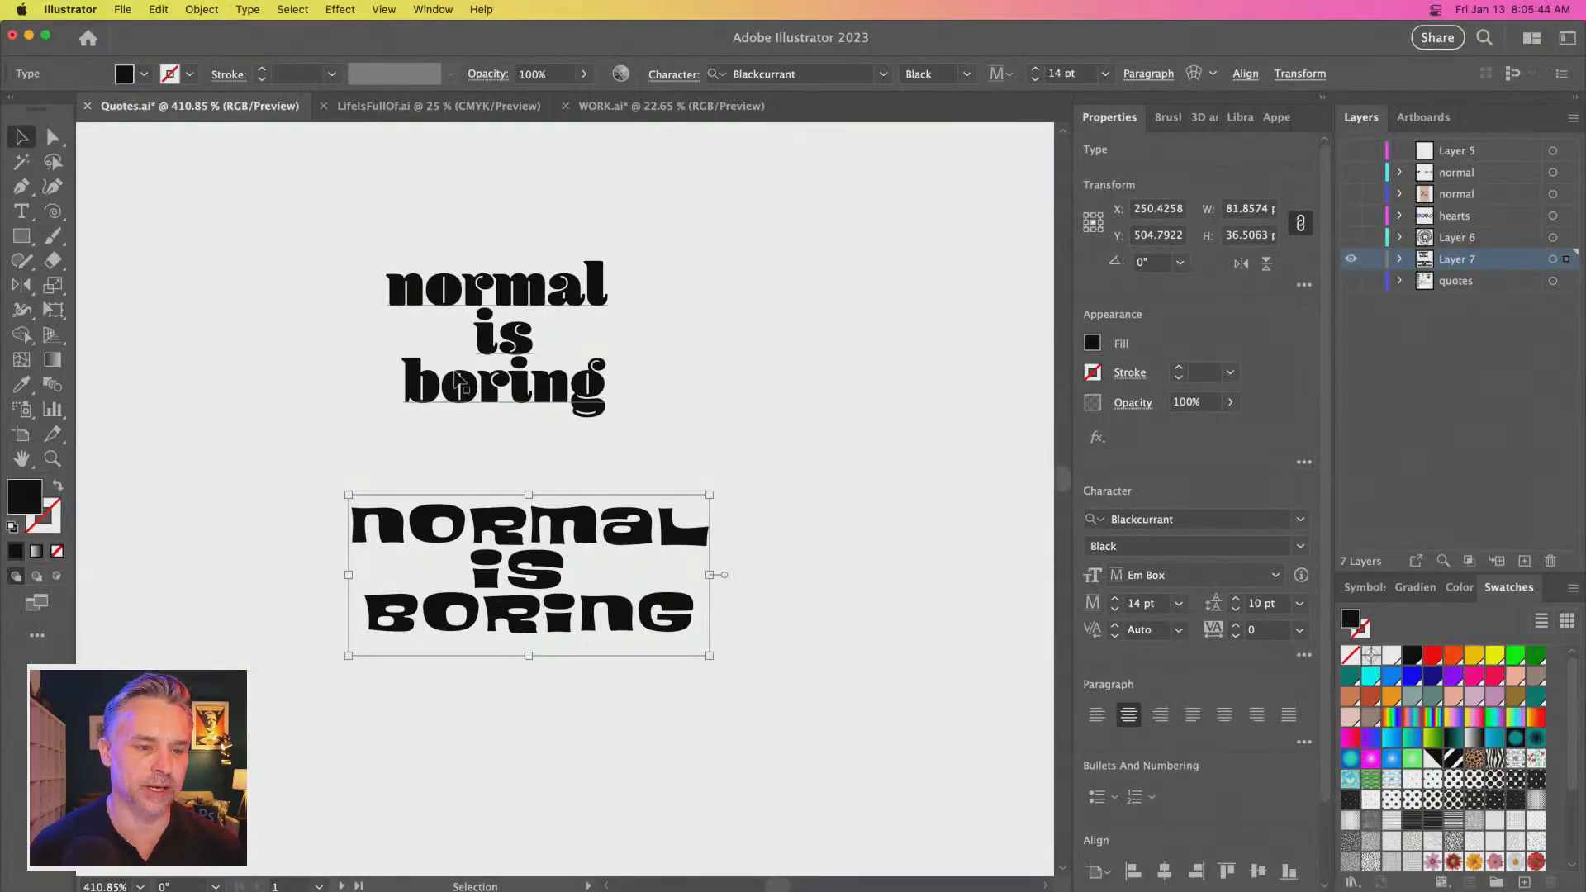
{"action": "key", "text": "Delete"}
{"action": "left_click_drag", "start_coordinate": [528, 186], "coordinate": [516, 260]}
{"action": "left_click_drag", "start_coordinate": [460, 431], "coordinate": [398, 423]}
{"action": "left_click_drag", "start_coordinate": [548, 505], "coordinate": [703, 652]}
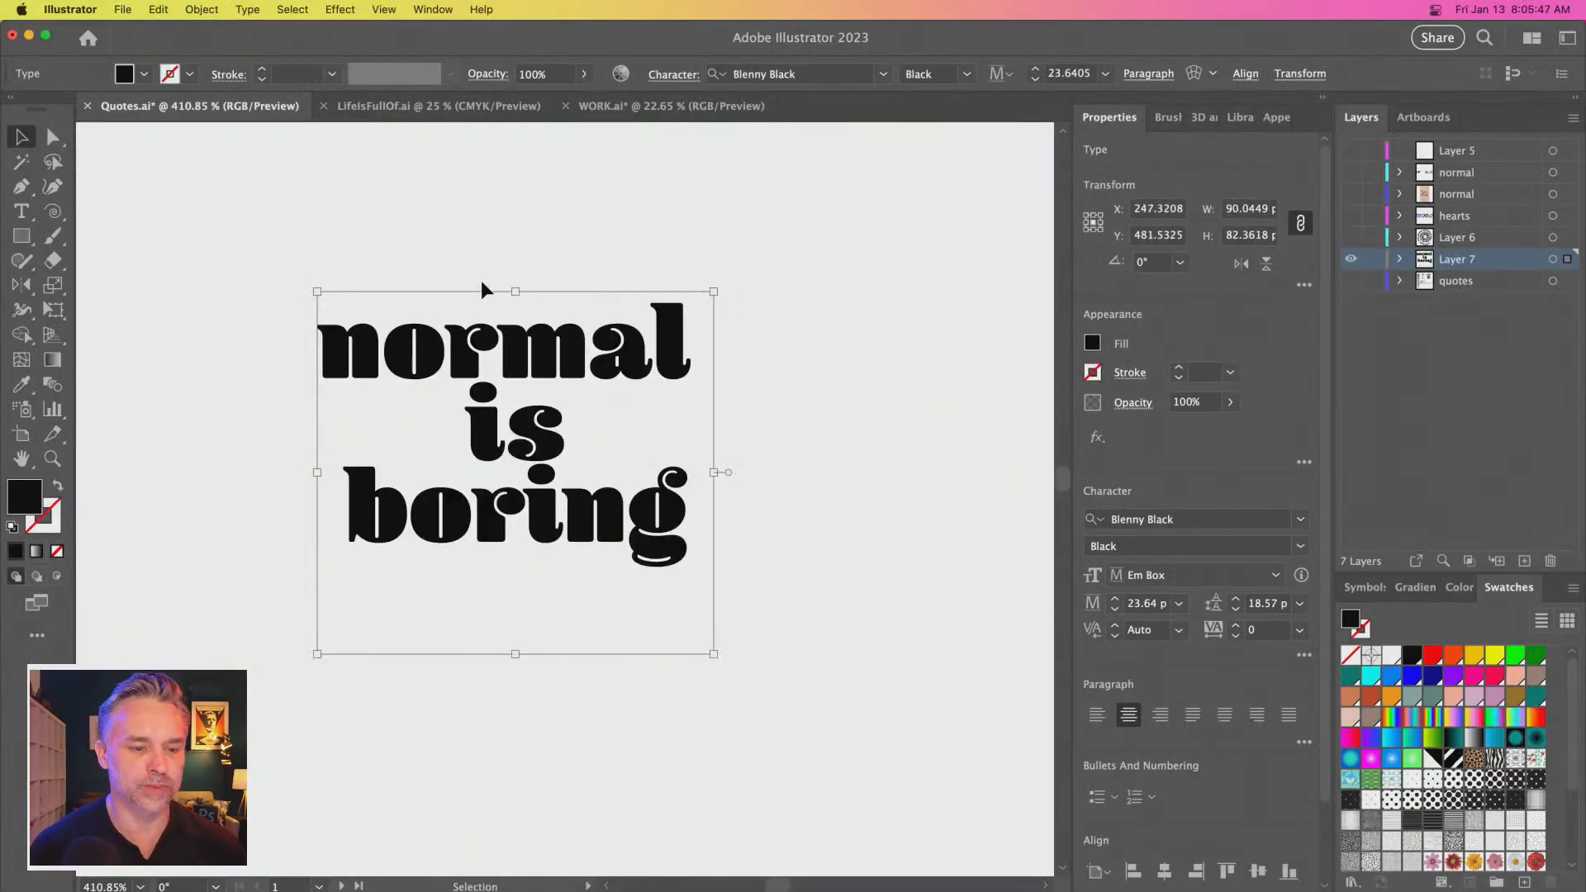
Change the highlight color of Layer 7 to Light Blue in its layer options
{"action": "double_click", "coordinate": [1506, 263]}
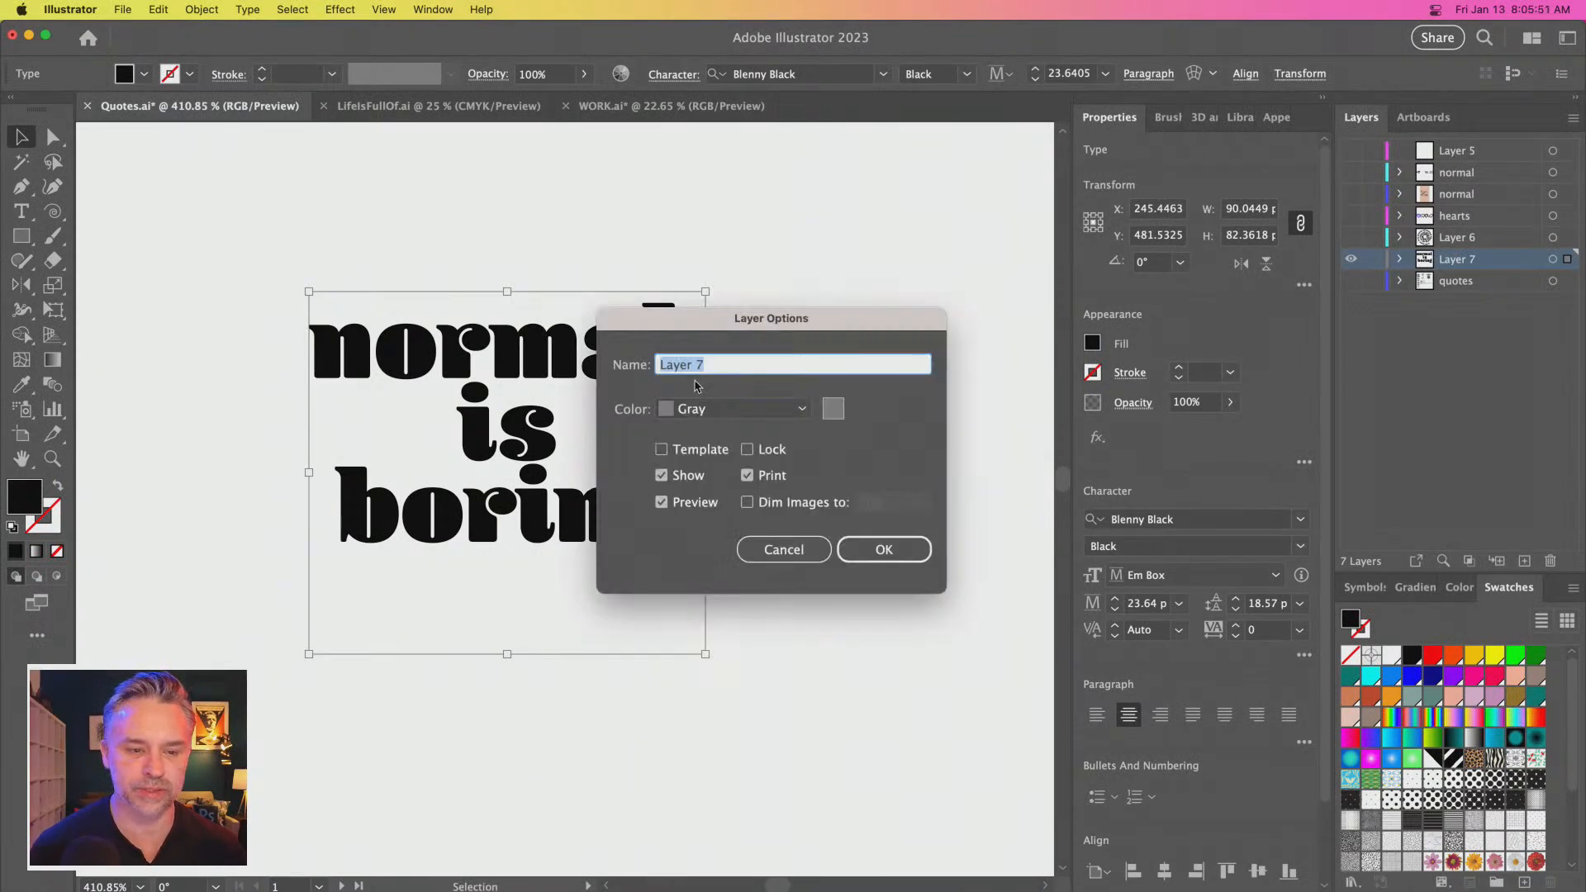
{"action": "left_click", "coordinate": [710, 409]}
{"action": "scroll", "coordinate": [727, 496], "scroll_direction": "up", "scroll_amount": 3}
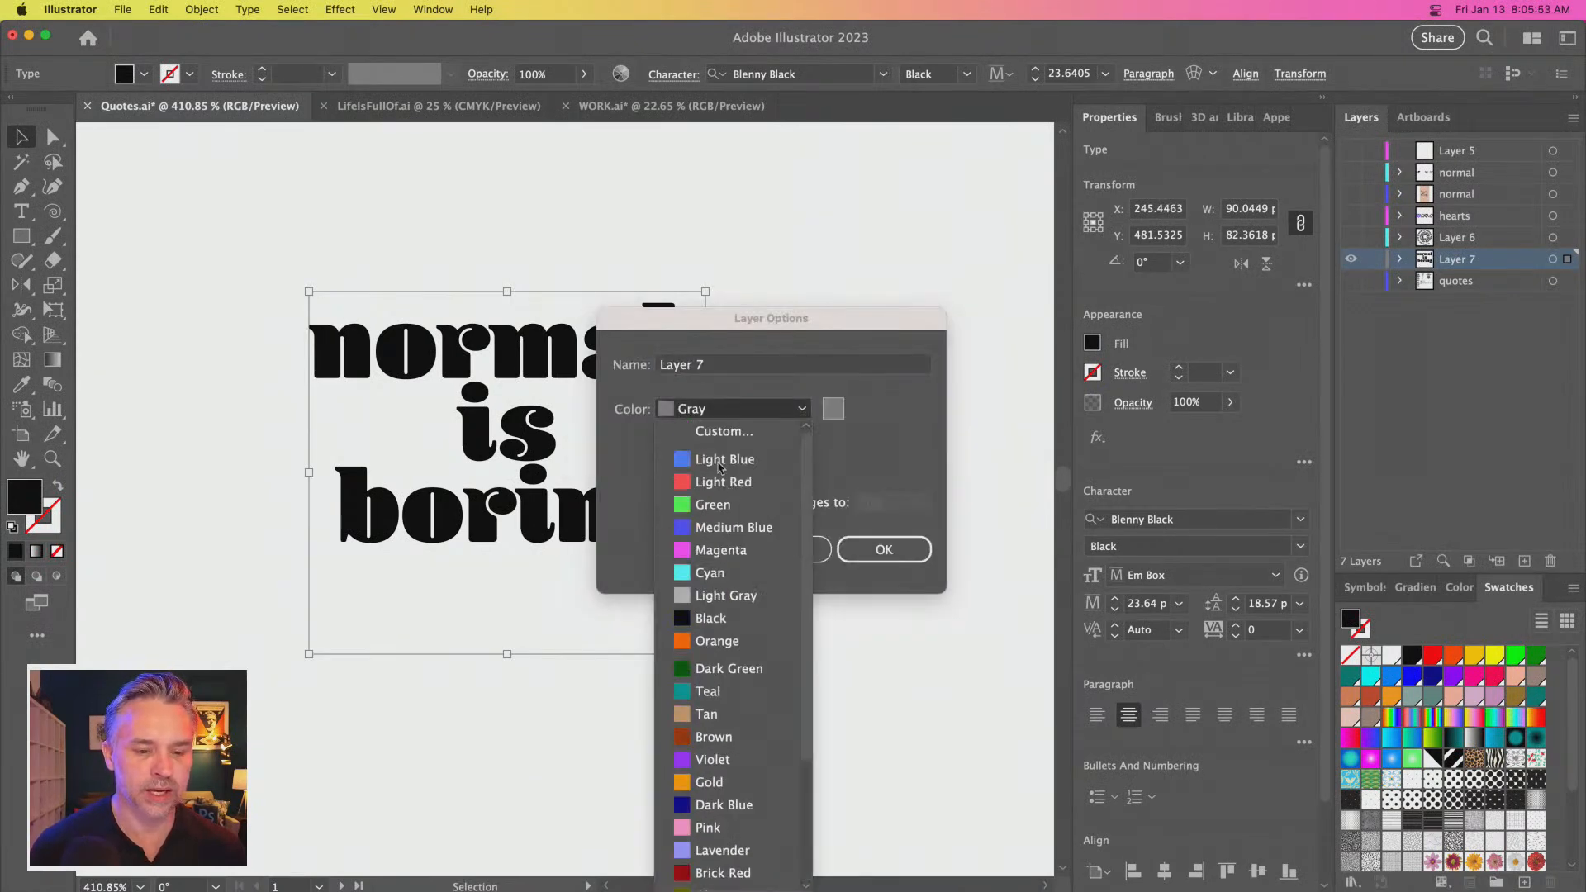
{"action": "left_click", "coordinate": [719, 461]}
{"action": "left_click", "coordinate": [884, 549]}
With the Touch Type Tool, lower the letters n, o, m, a and l of "normal" by different amounts around the word "is"
{"action": "left_click", "coordinate": [513, 248]}
{"action": "left_click", "coordinate": [514, 340]}
{"action": "left_click_drag", "start_coordinate": [21, 212], "coordinate": [138, 368]}
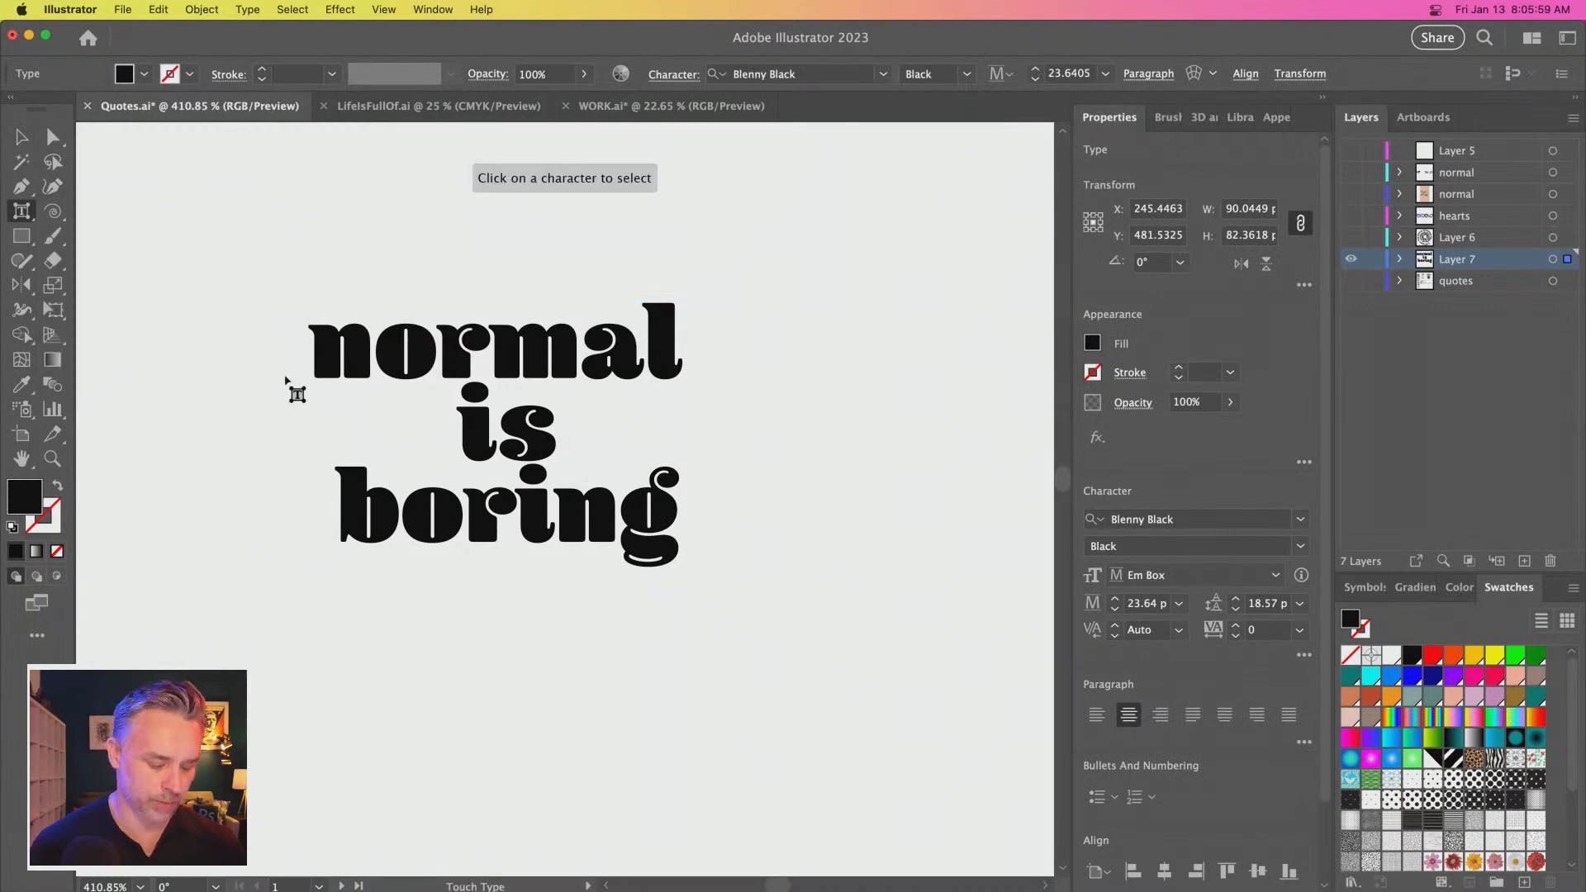
{"action": "left_click", "coordinate": [389, 350]}
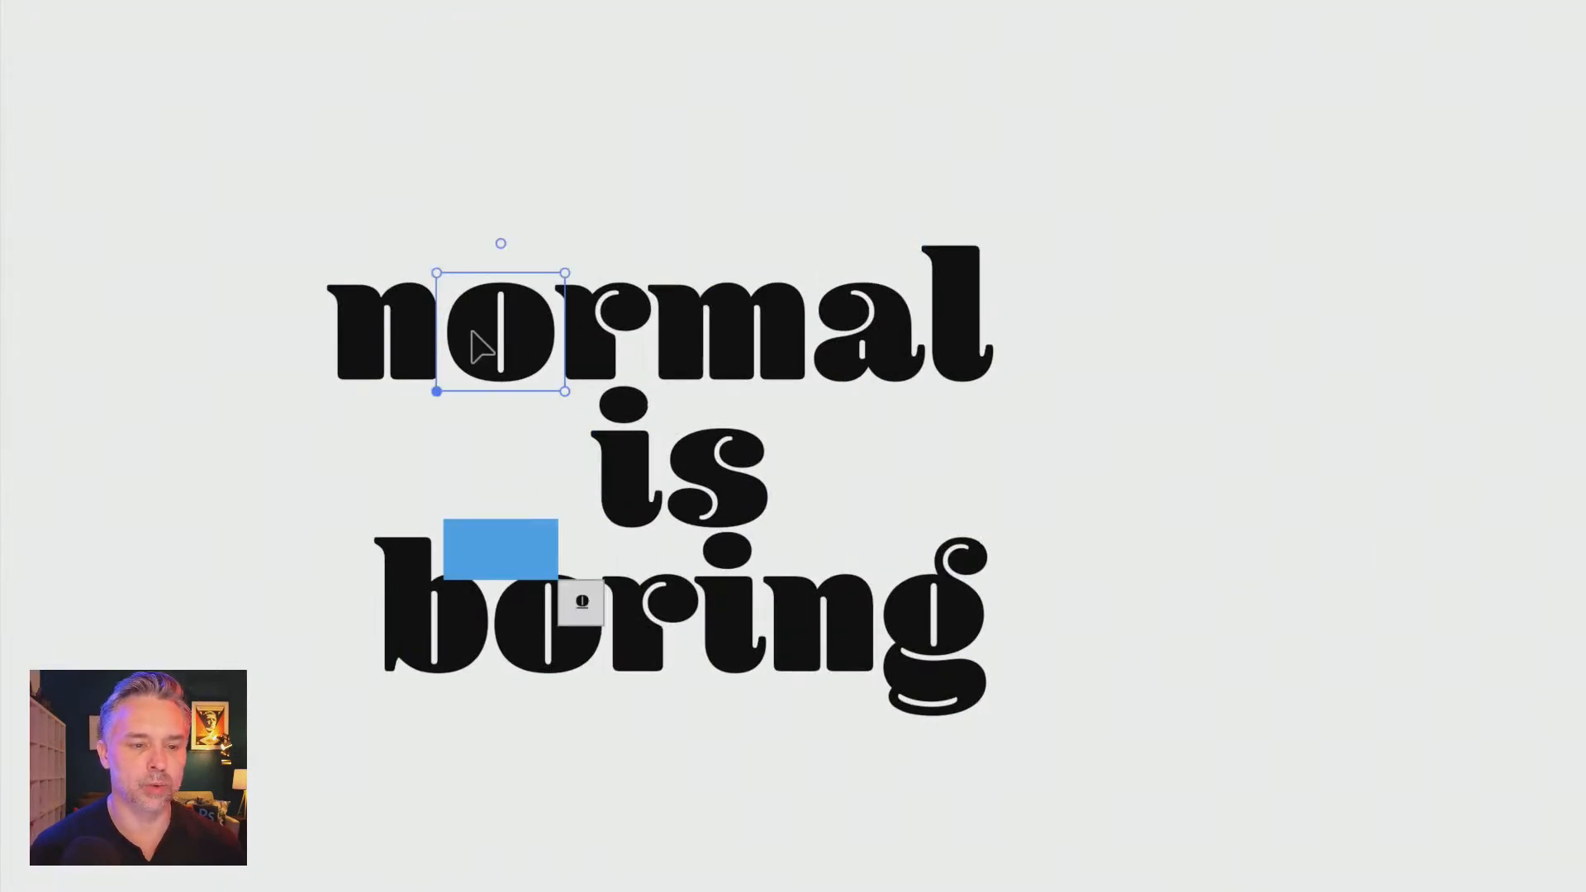
{"action": "left_click_drag", "start_coordinate": [502, 356], "coordinate": [501, 424]}
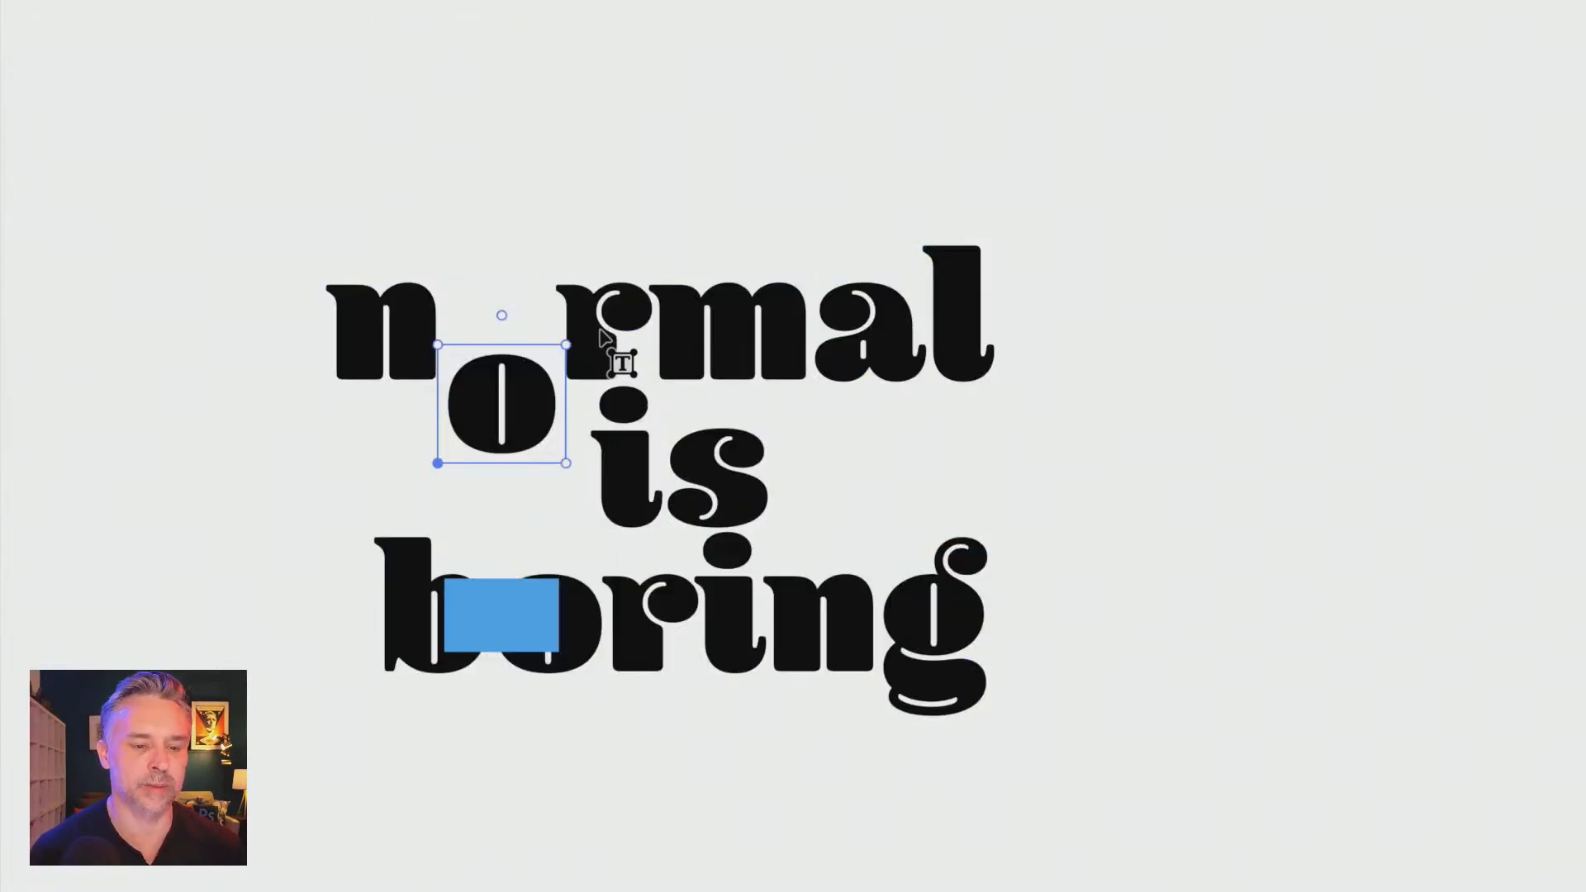
{"action": "left_click_drag", "start_coordinate": [675, 344], "coordinate": [658, 385]}
{"action": "left_click_drag", "start_coordinate": [850, 352], "coordinate": [835, 438]}
{"action": "left_click", "coordinate": [942, 326]}
{"action": "left_click_drag", "start_coordinate": [941, 324], "coordinate": [940, 446]}
{"action": "left_click", "coordinate": [380, 361]}
{"action": "left_click_drag", "start_coordinate": [400, 353], "coordinate": [405, 386]}
With the Touch Type Tool, raise the letters b, o, r, n and g of "boring" to nest them under the words above
{"action": "left_click", "coordinate": [423, 629]}
{"action": "left_click_drag", "start_coordinate": [422, 629], "coordinate": [402, 549]}
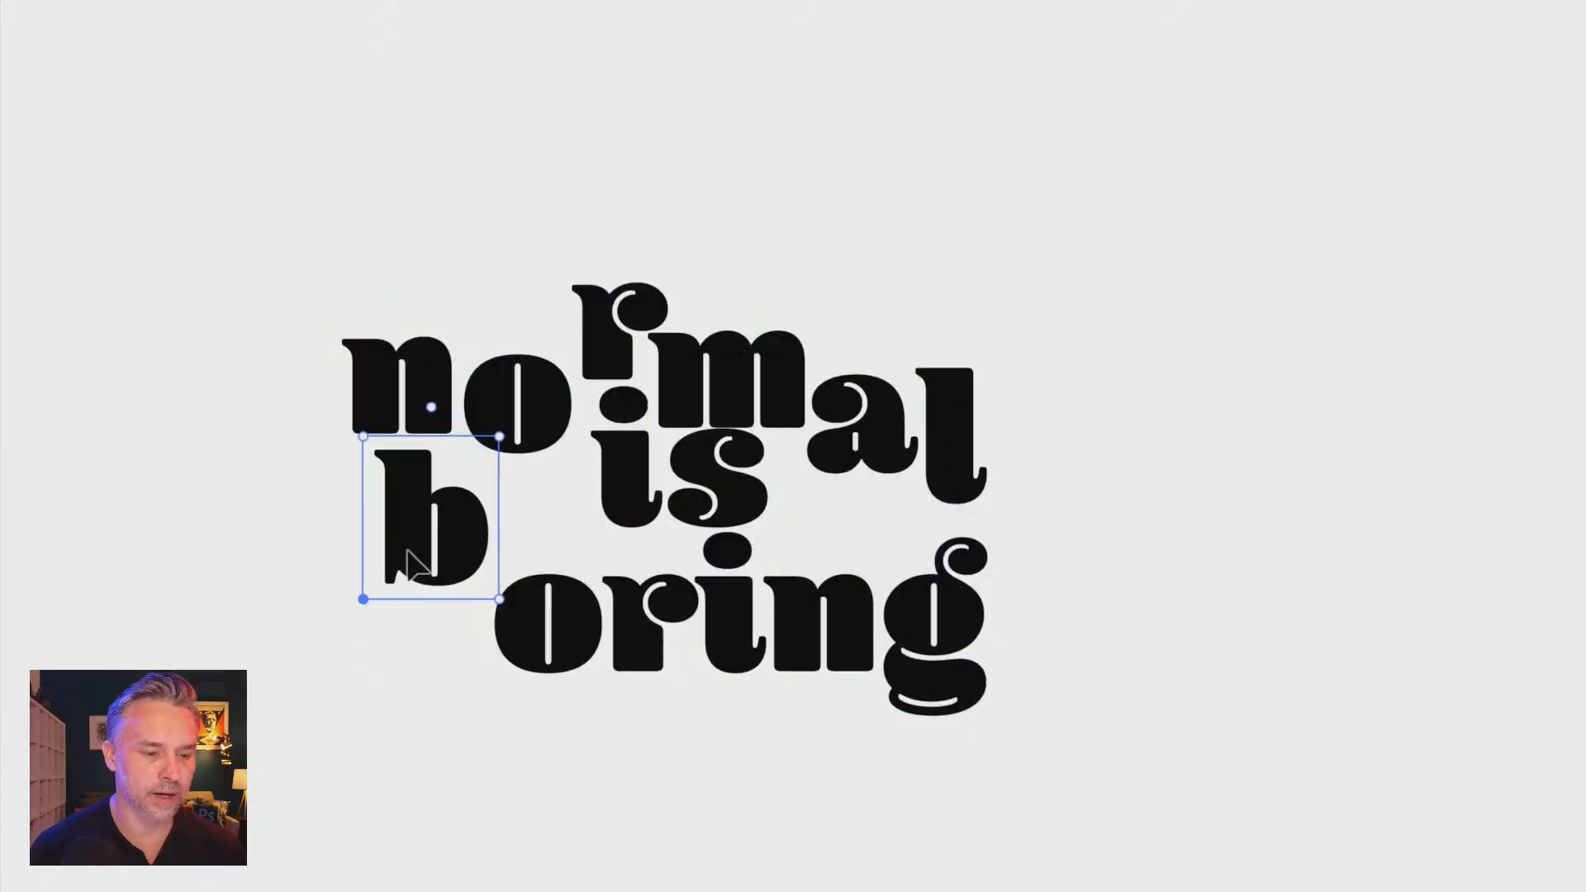
{"action": "left_click", "coordinate": [519, 642]}
{"action": "left_click_drag", "start_coordinate": [518, 641], "coordinate": [517, 545]}
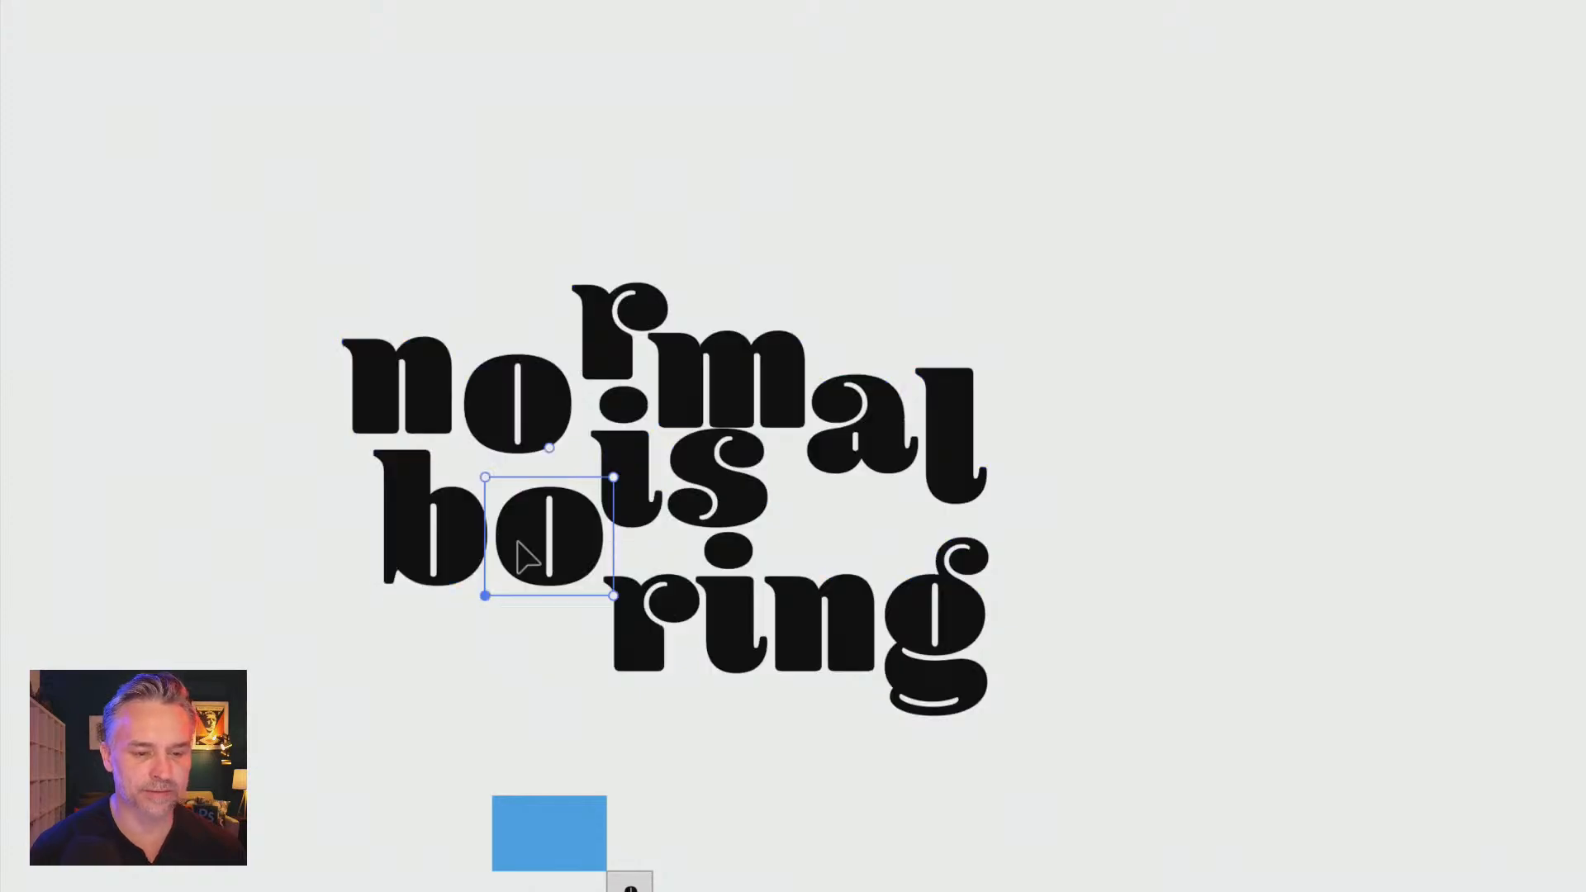
{"action": "left_click", "coordinate": [628, 640]}
{"action": "mouse_move", "coordinate": [627, 637]}
{"action": "left_mouse_down"}
{"action": "mouse_move", "coordinate": [628, 597]}
{"action": "mouse_move", "coordinate": [631, 618]}
{"action": "left_mouse_up"}
{"action": "left_click", "coordinate": [795, 642]}
{"action": "left_click_drag", "start_coordinate": [791, 634], "coordinate": [785, 582]}
{"action": "left_click_drag", "start_coordinate": [948, 612], "coordinate": [964, 608]}
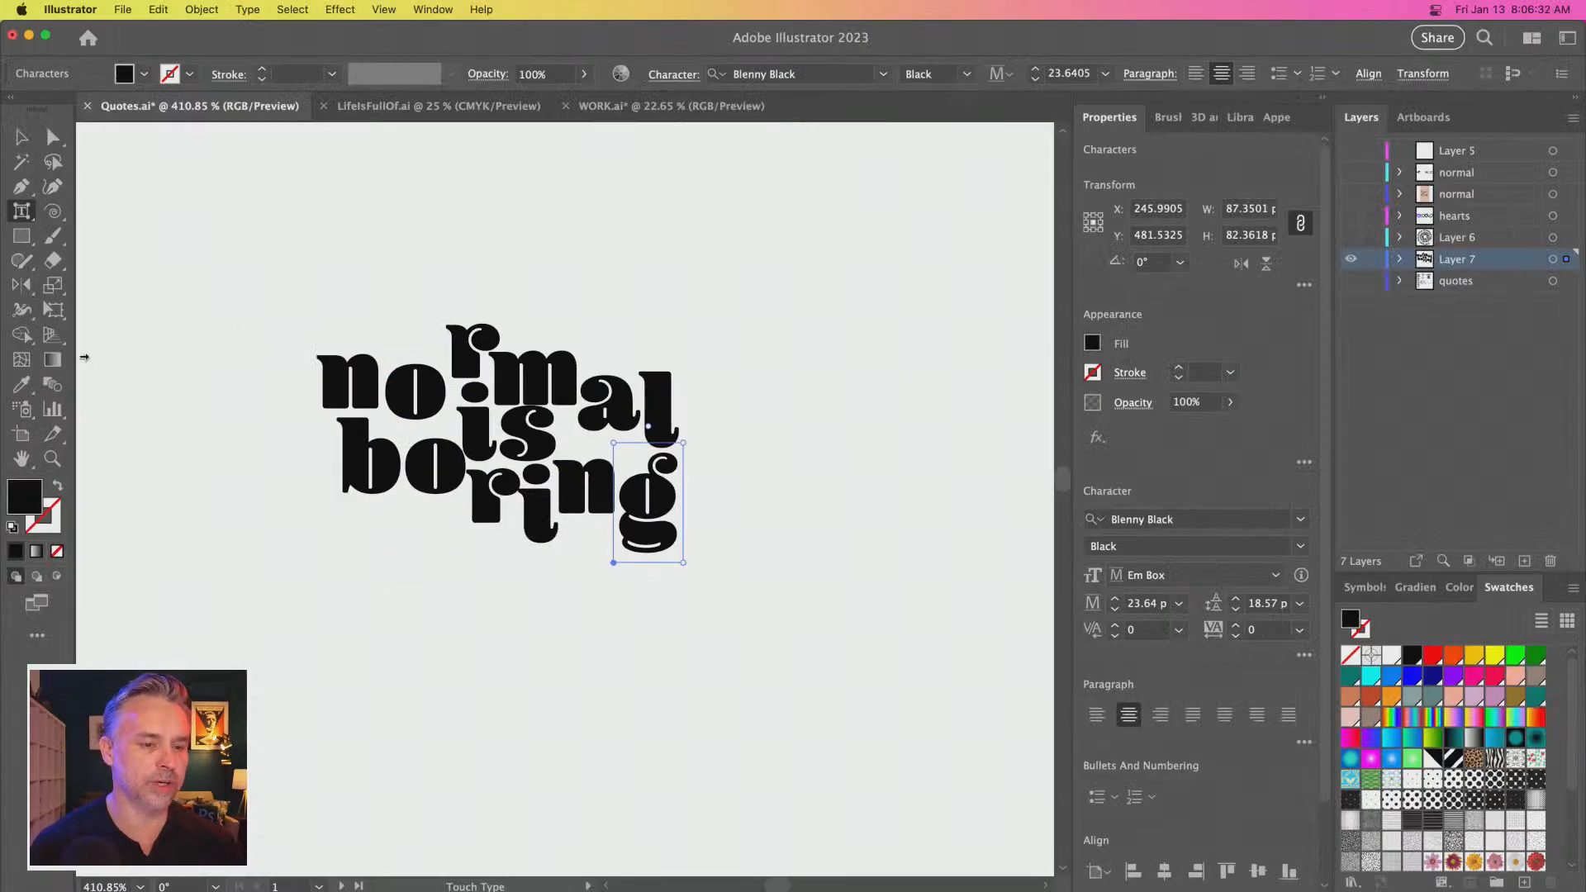
Scale the staggered lettering up proportionally to a font size of about 44.28 pt and center it in the view
{"action": "key", "text": "v"}
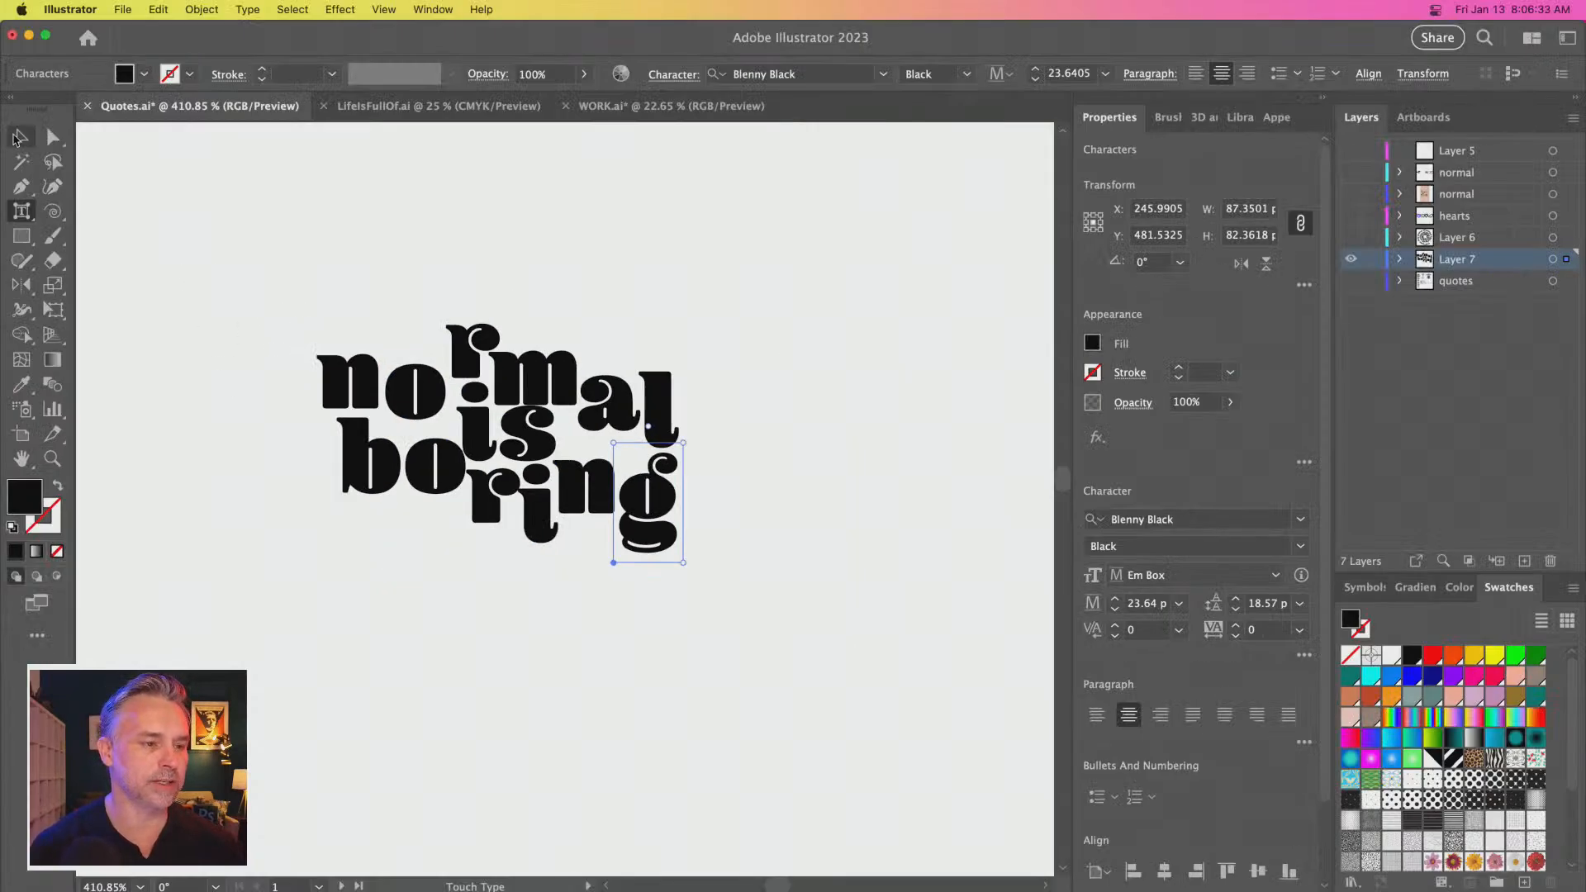
{"action": "left_click_drag", "start_coordinate": [701, 655], "coordinate": [877, 819]}
{"action": "left_click_drag", "start_coordinate": [398, 362], "coordinate": [451, 399]}
{"action": "left_click_drag", "start_coordinate": [511, 513], "coordinate": [571, 565]}
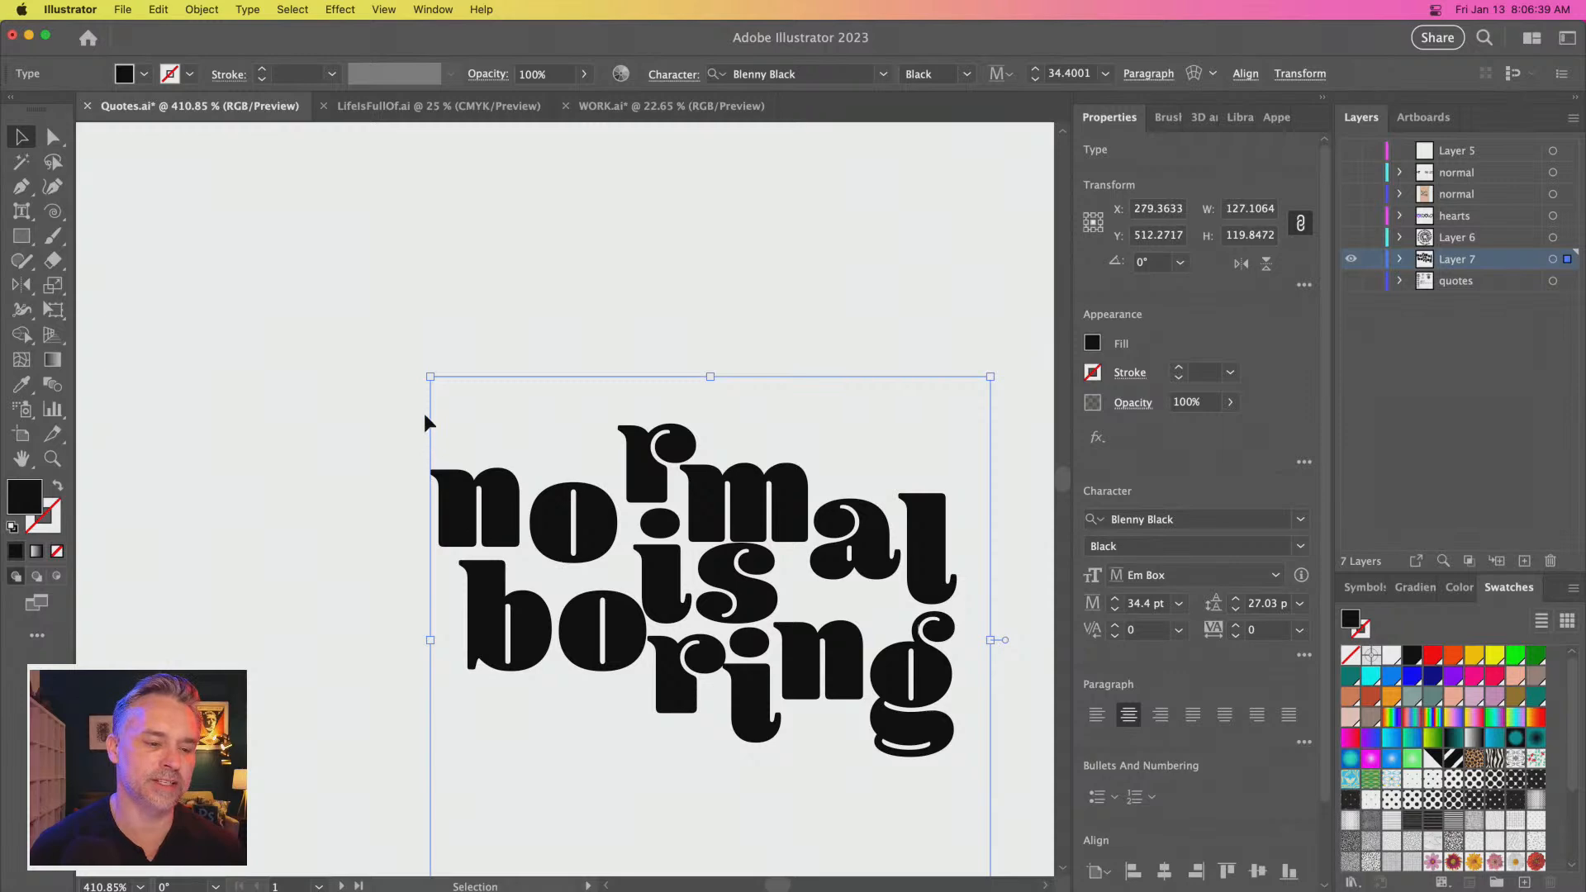
{"action": "left_click_drag", "start_coordinate": [430, 377], "coordinate": [190, 231]}
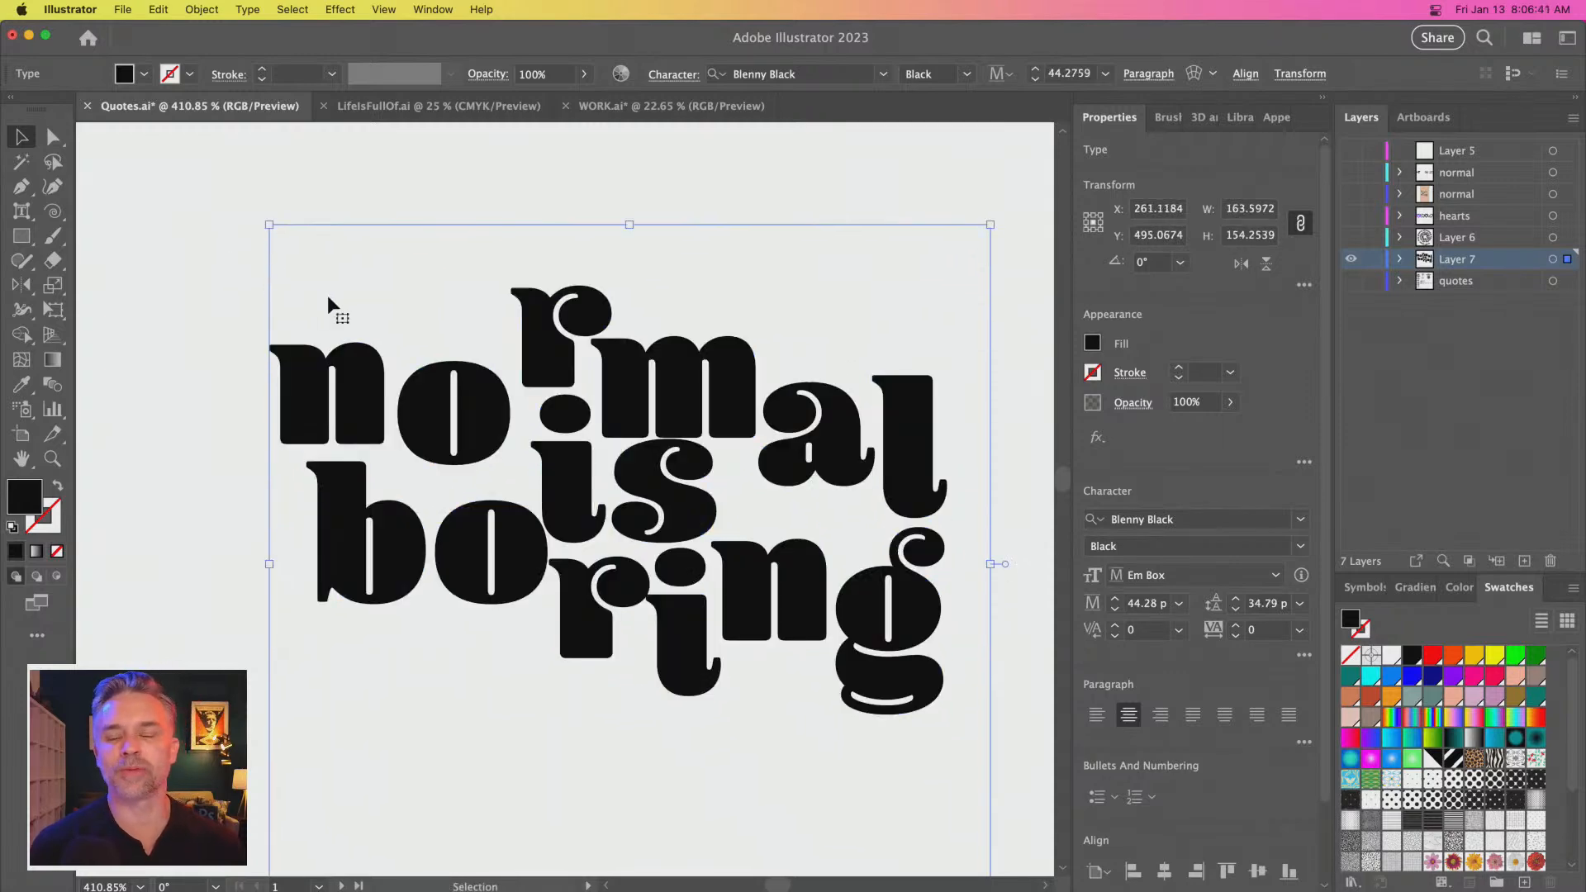
{"action": "scroll", "coordinate": [580, 357], "scroll_direction": "right", "scroll_amount": 2}
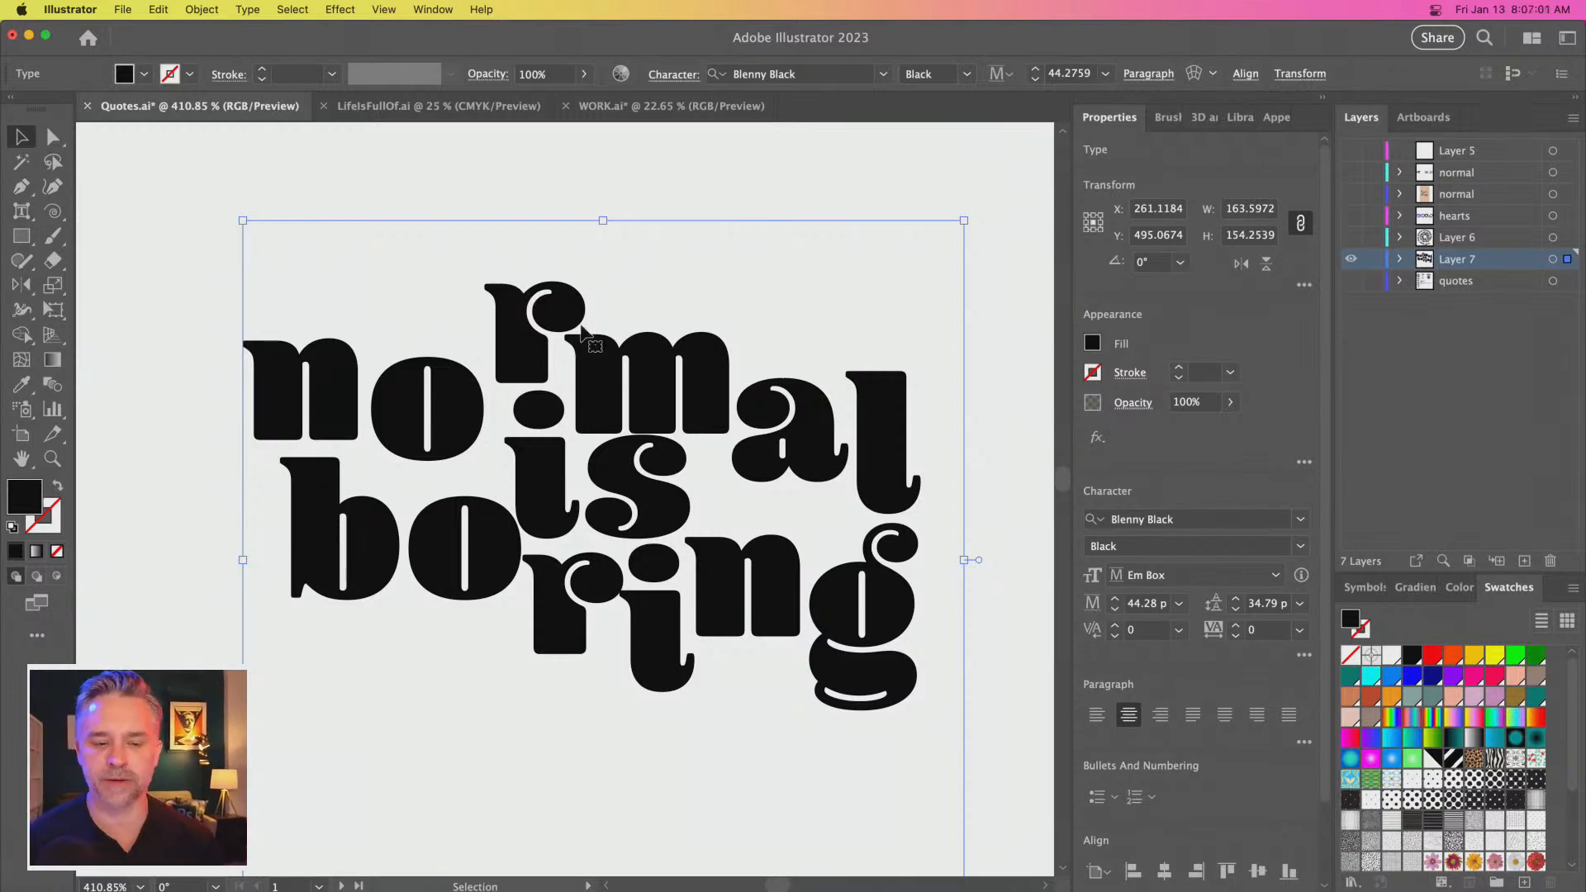
{"action": "left_click_drag", "start_coordinate": [403, 401], "coordinate": [401, 408]}
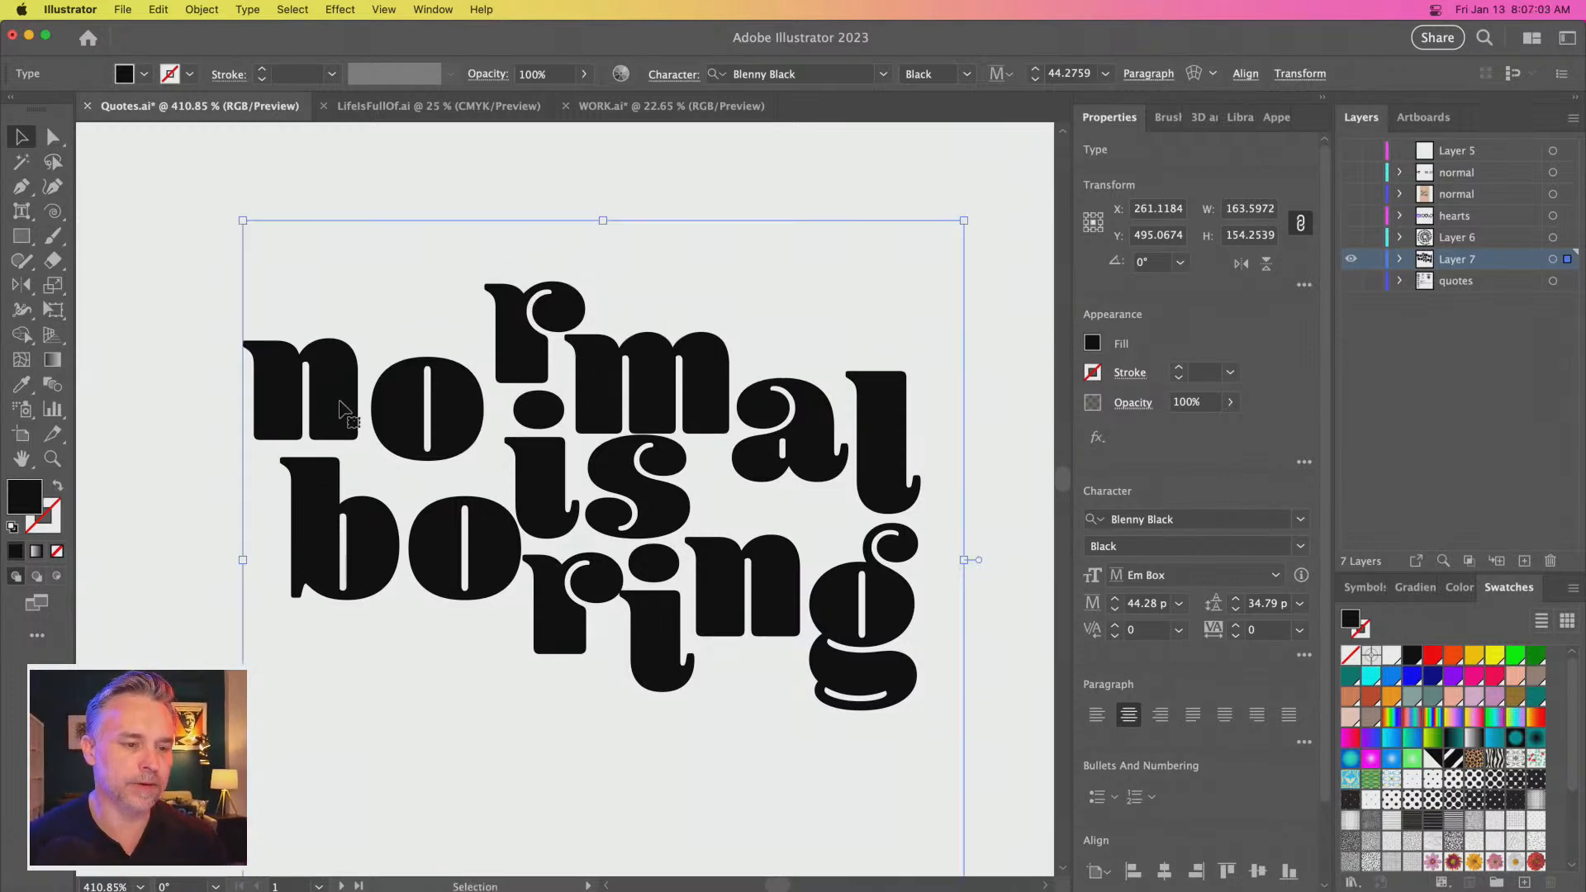
Try All Caps on the words "normal is", and switch it back off
{"action": "key", "text": "t"}
{"action": "double_click", "coordinate": [350, 406]}
{"action": "left_click", "coordinate": [338, 383]}
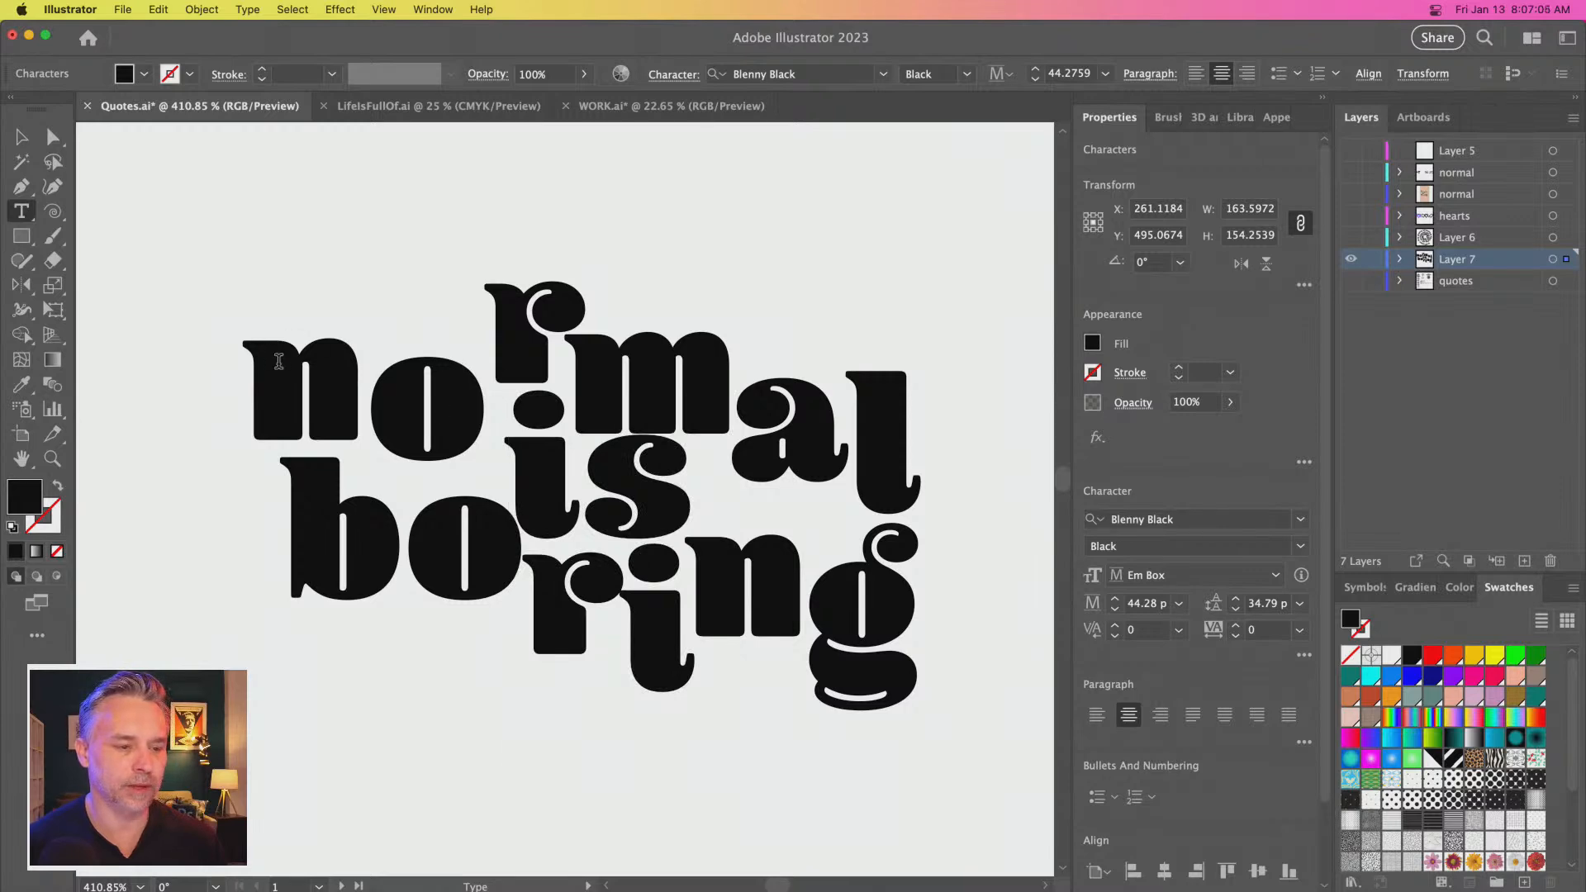
{"action": "left_click_drag", "start_coordinate": [299, 357], "coordinate": [850, 381]}
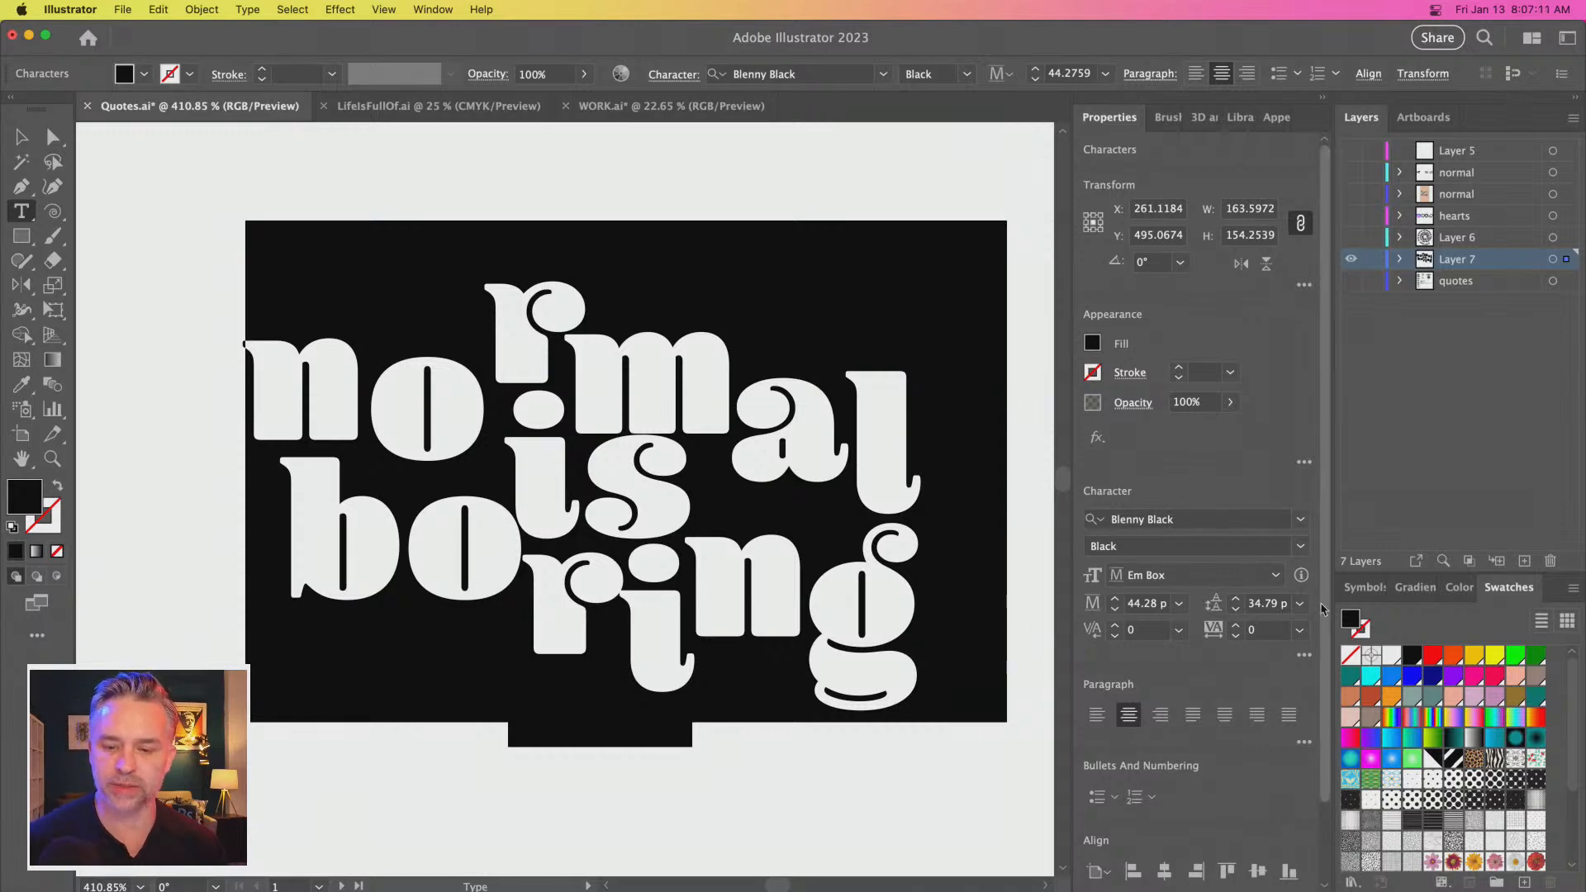
{"action": "left_click", "coordinate": [1303, 655]}
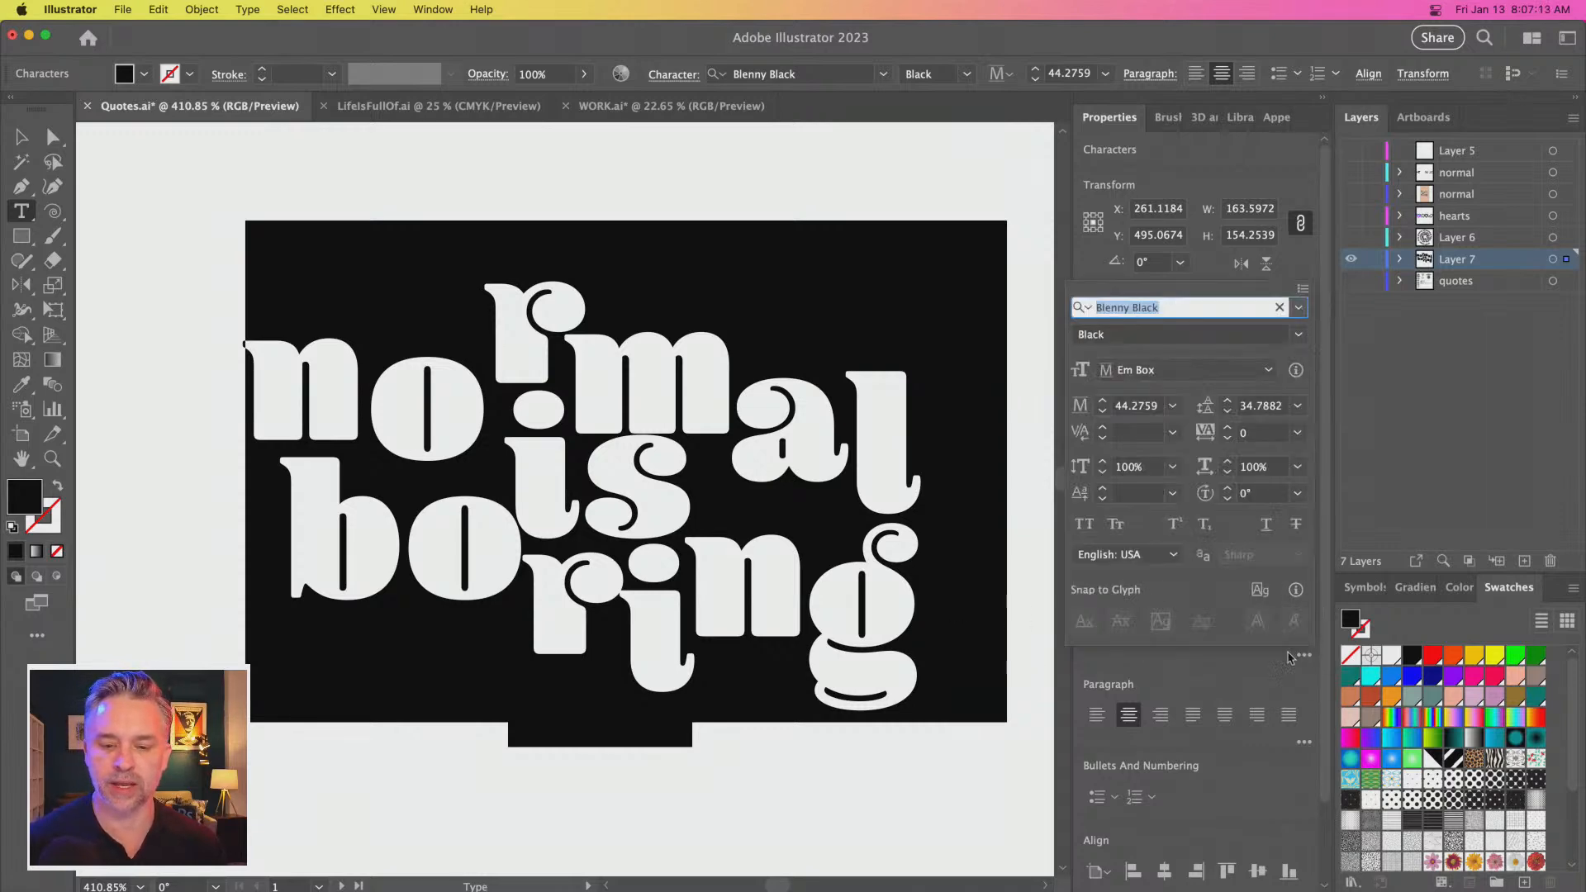
{"action": "left_click", "coordinate": [1085, 525]}
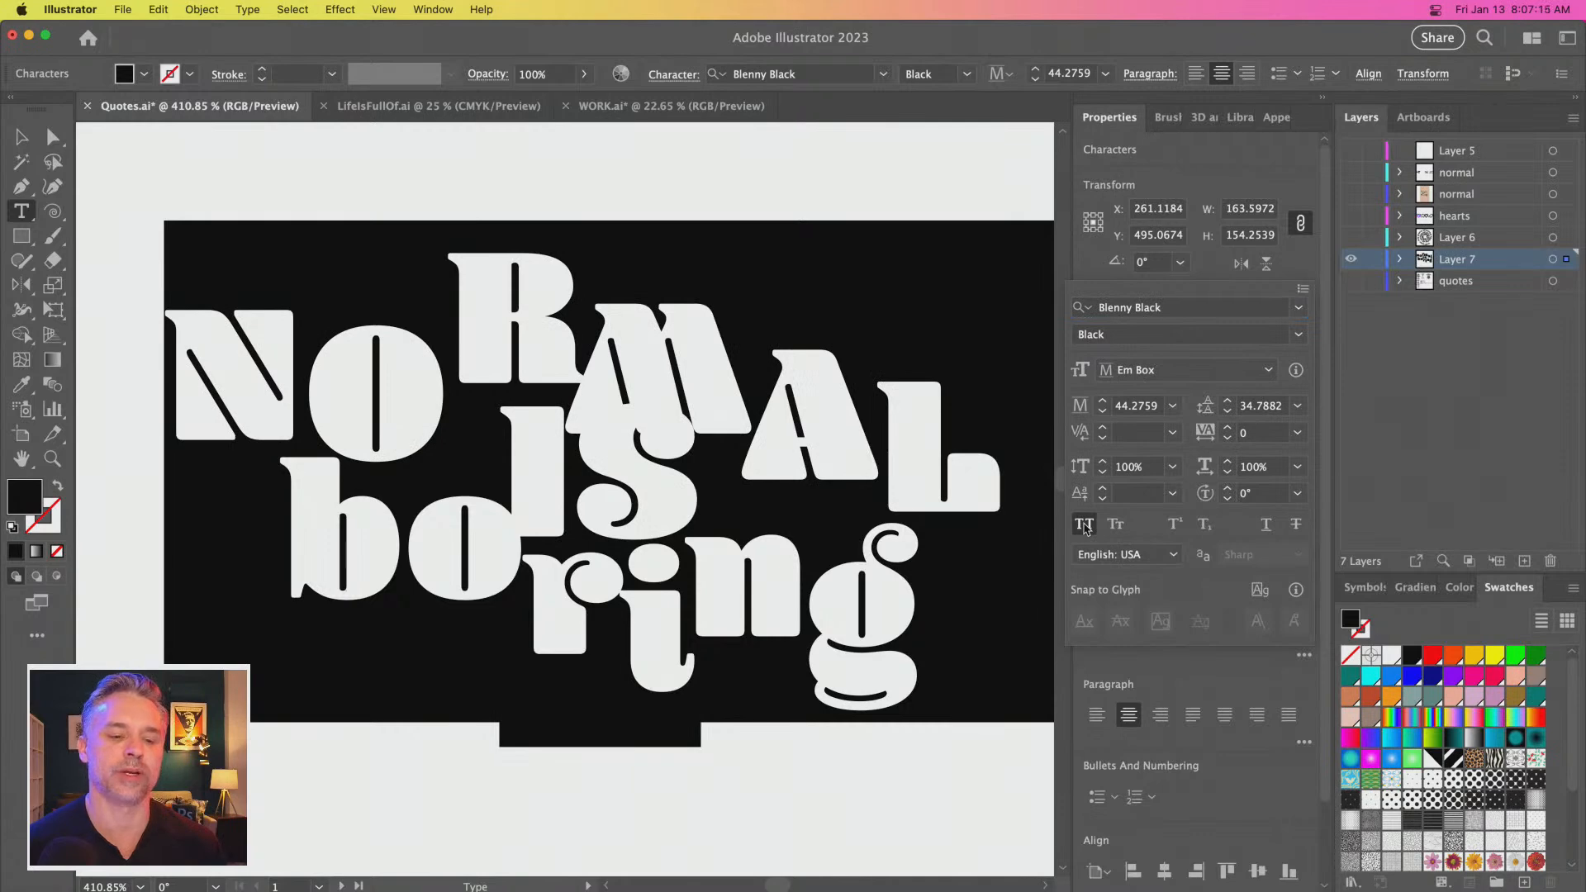
{"action": "left_click", "coordinate": [1085, 525]}
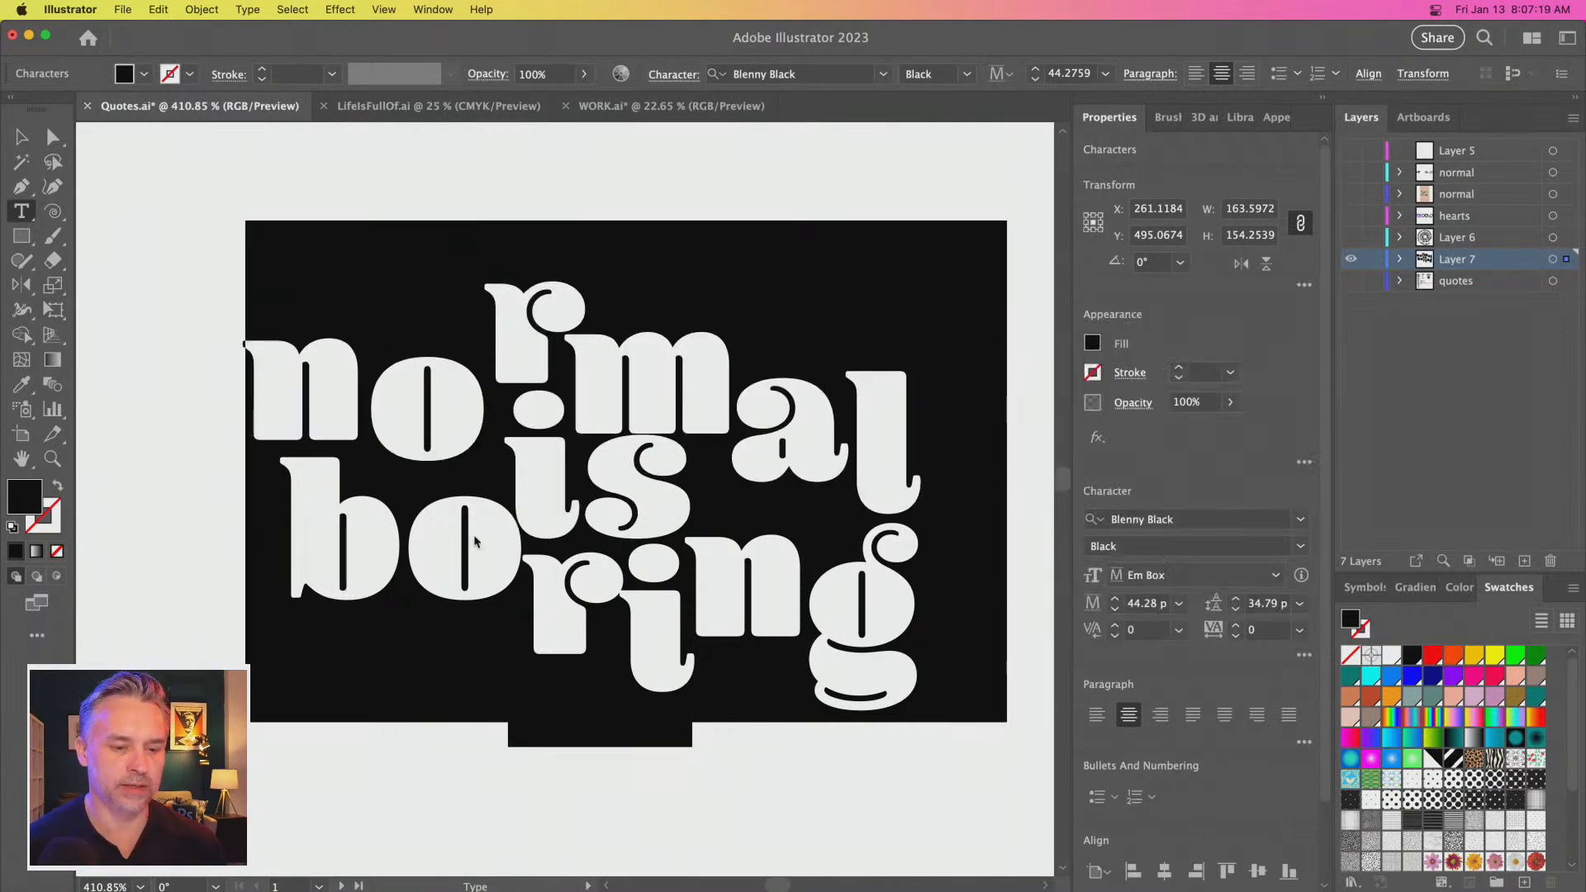
{"action": "left_click", "coordinate": [19, 142]}
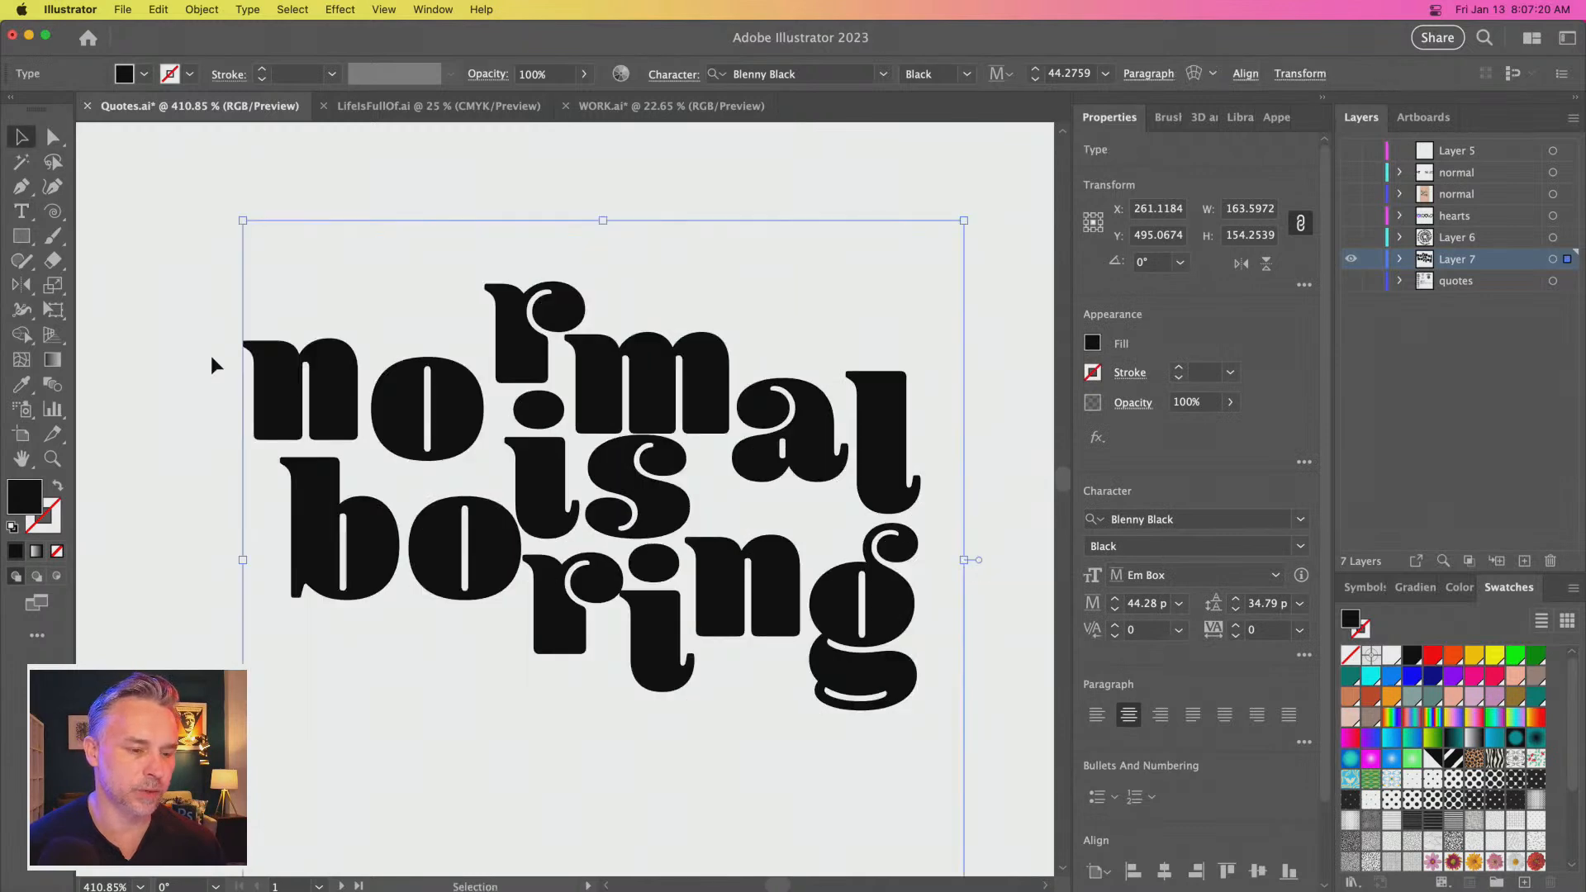
In the word "normal", fill the n with orange, the o with golden yellow and the m with hot pink
{"action": "double_click", "coordinate": [311, 369]}
{"action": "left_click_drag", "start_coordinate": [340, 375], "coordinate": [288, 364]}
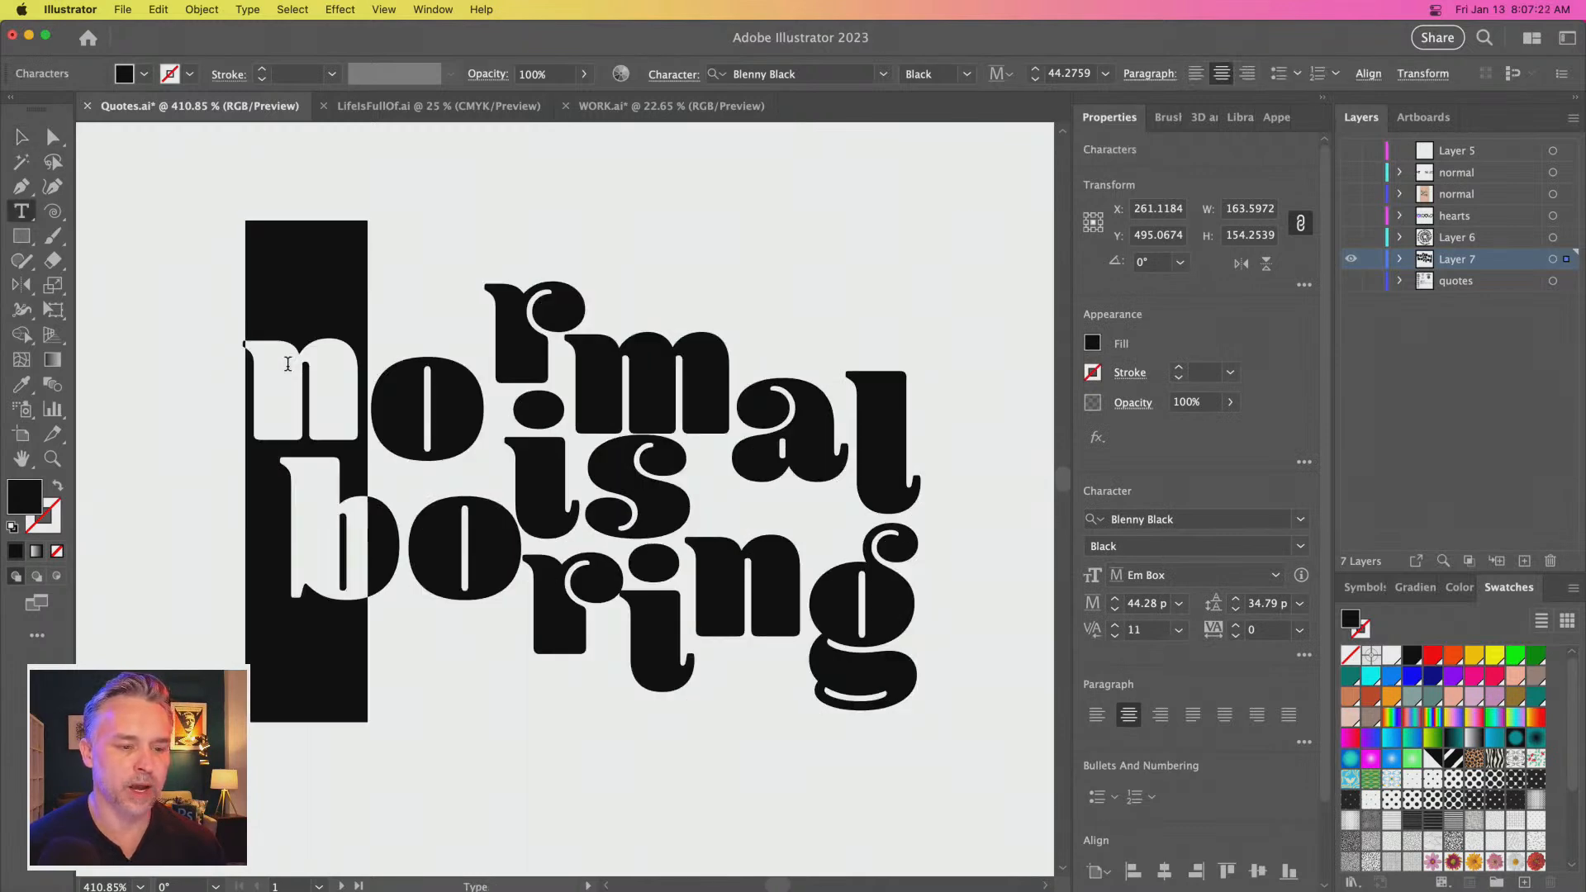
{"action": "left_click", "coordinate": [1445, 658]}
{"action": "left_click", "coordinate": [383, 375]}
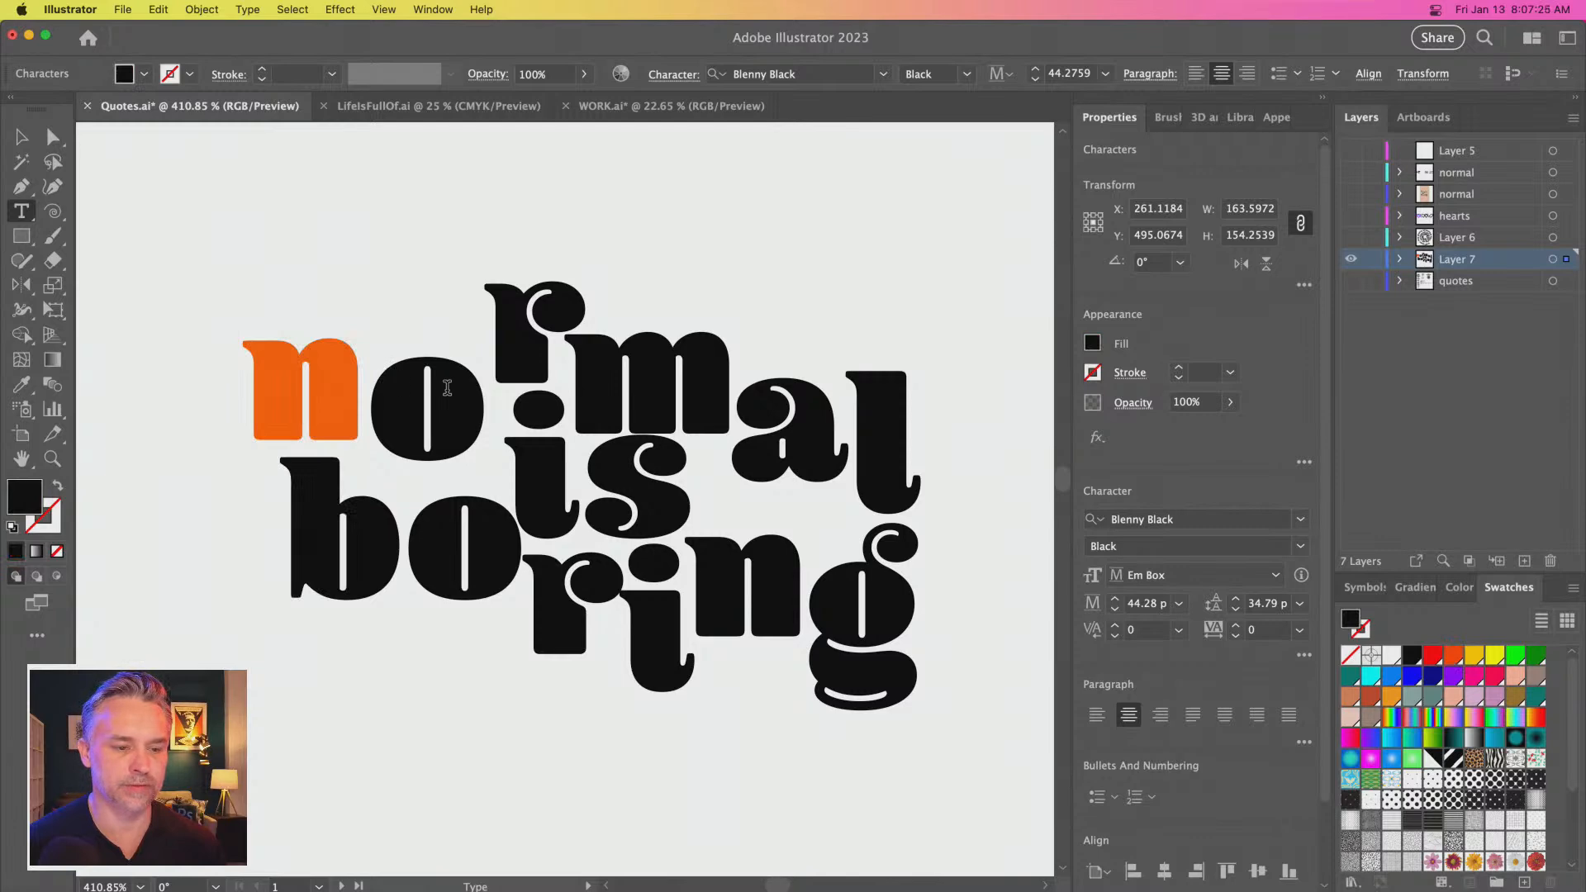
{"action": "left_click_drag", "start_coordinate": [486, 358], "coordinate": [416, 354]}
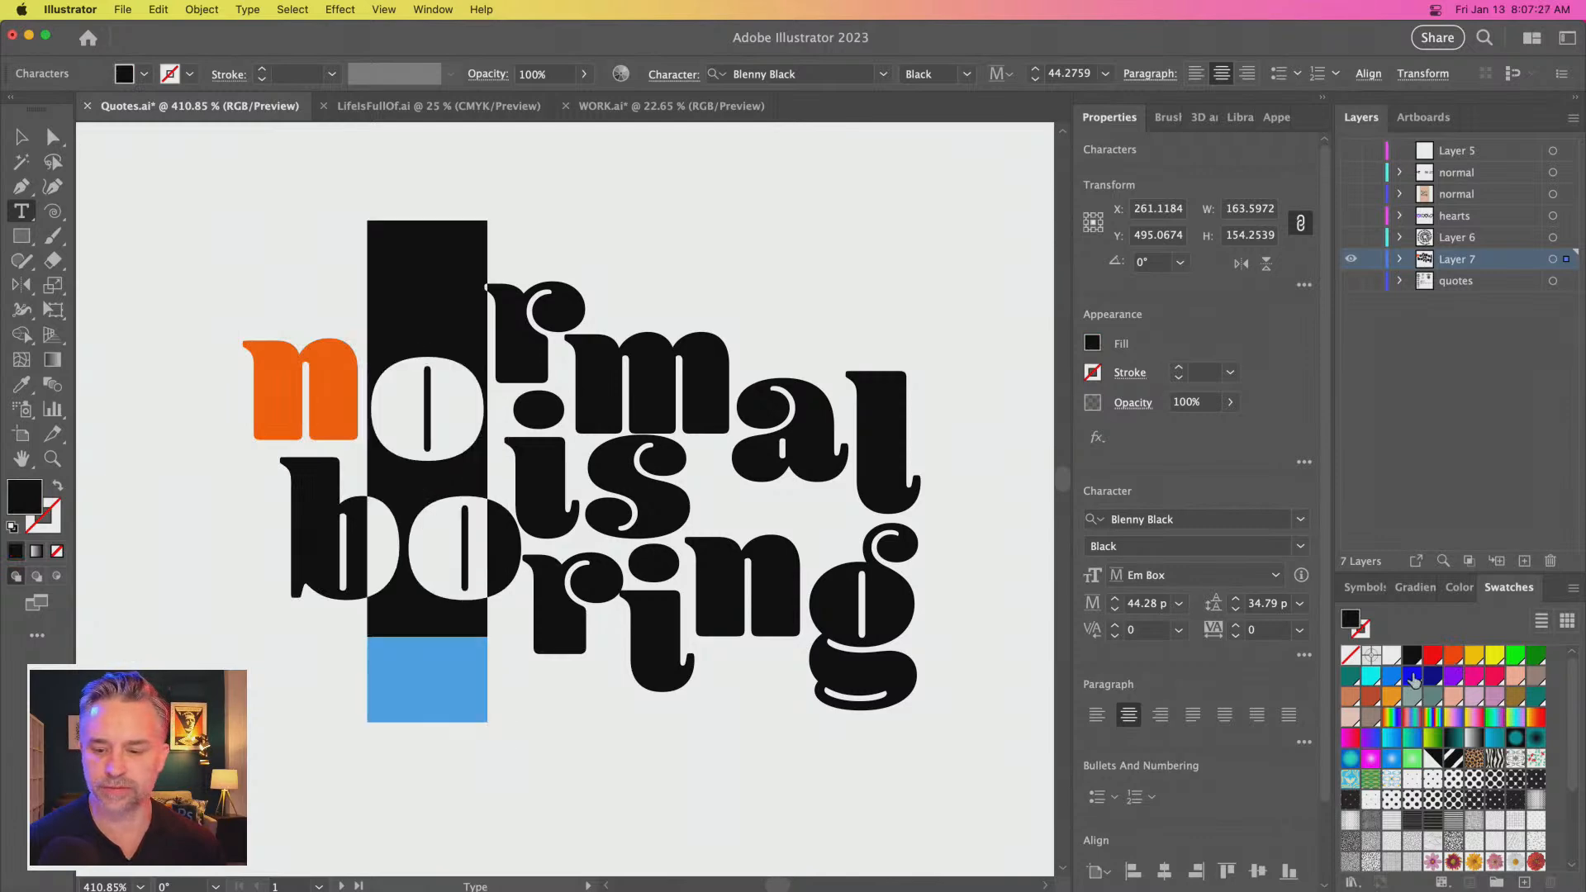
{"action": "left_click", "coordinate": [1479, 661]}
{"action": "left_click", "coordinate": [645, 345]}
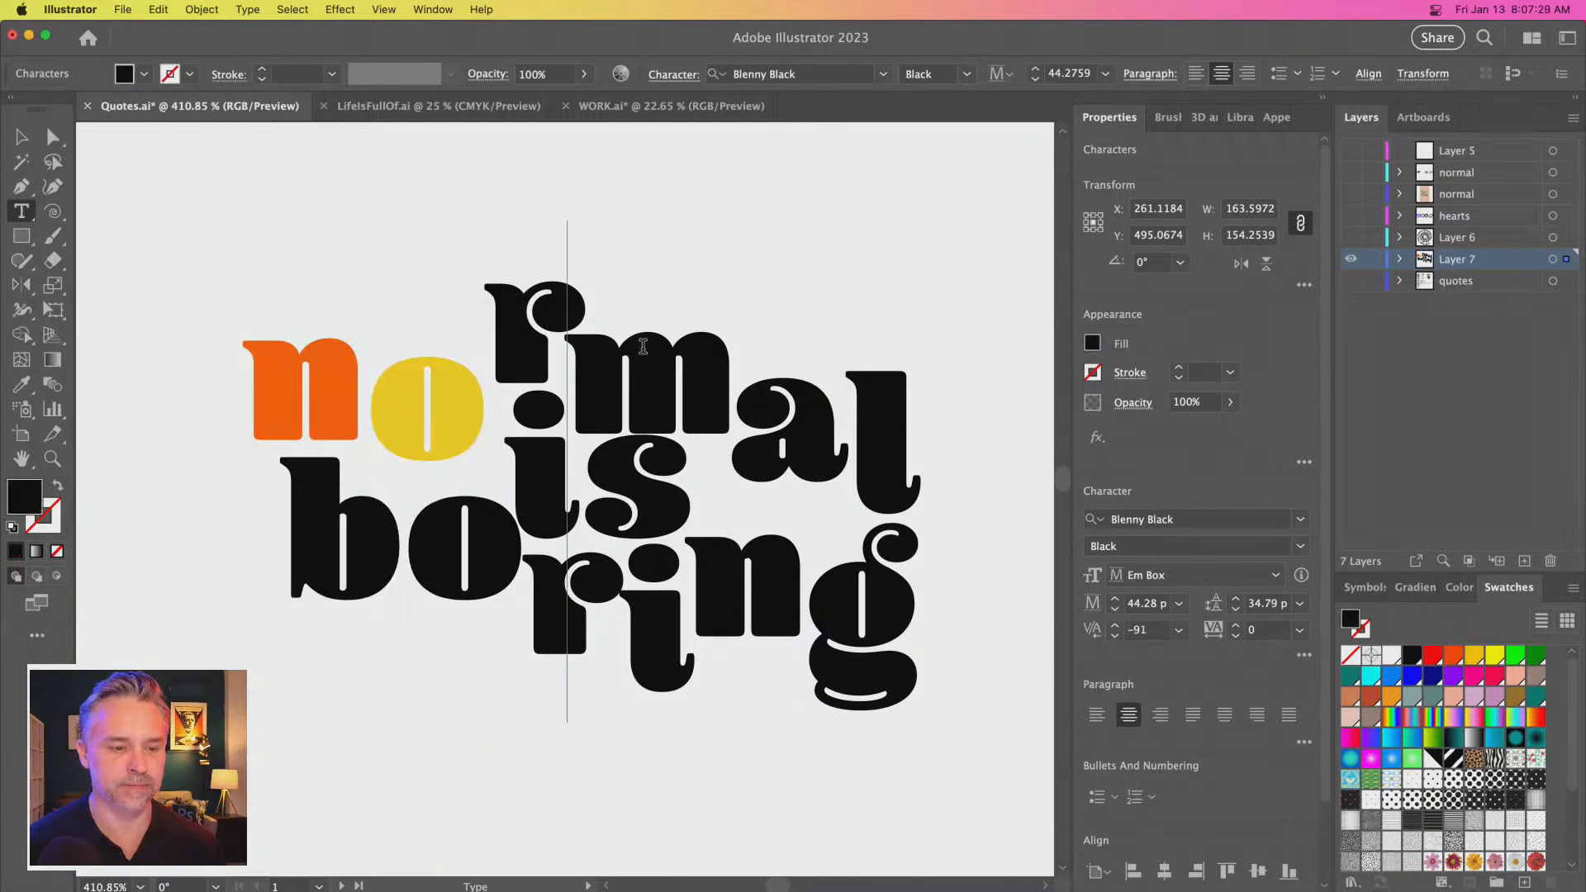
{"action": "left_click_drag", "start_coordinate": [589, 348], "coordinate": [691, 355]}
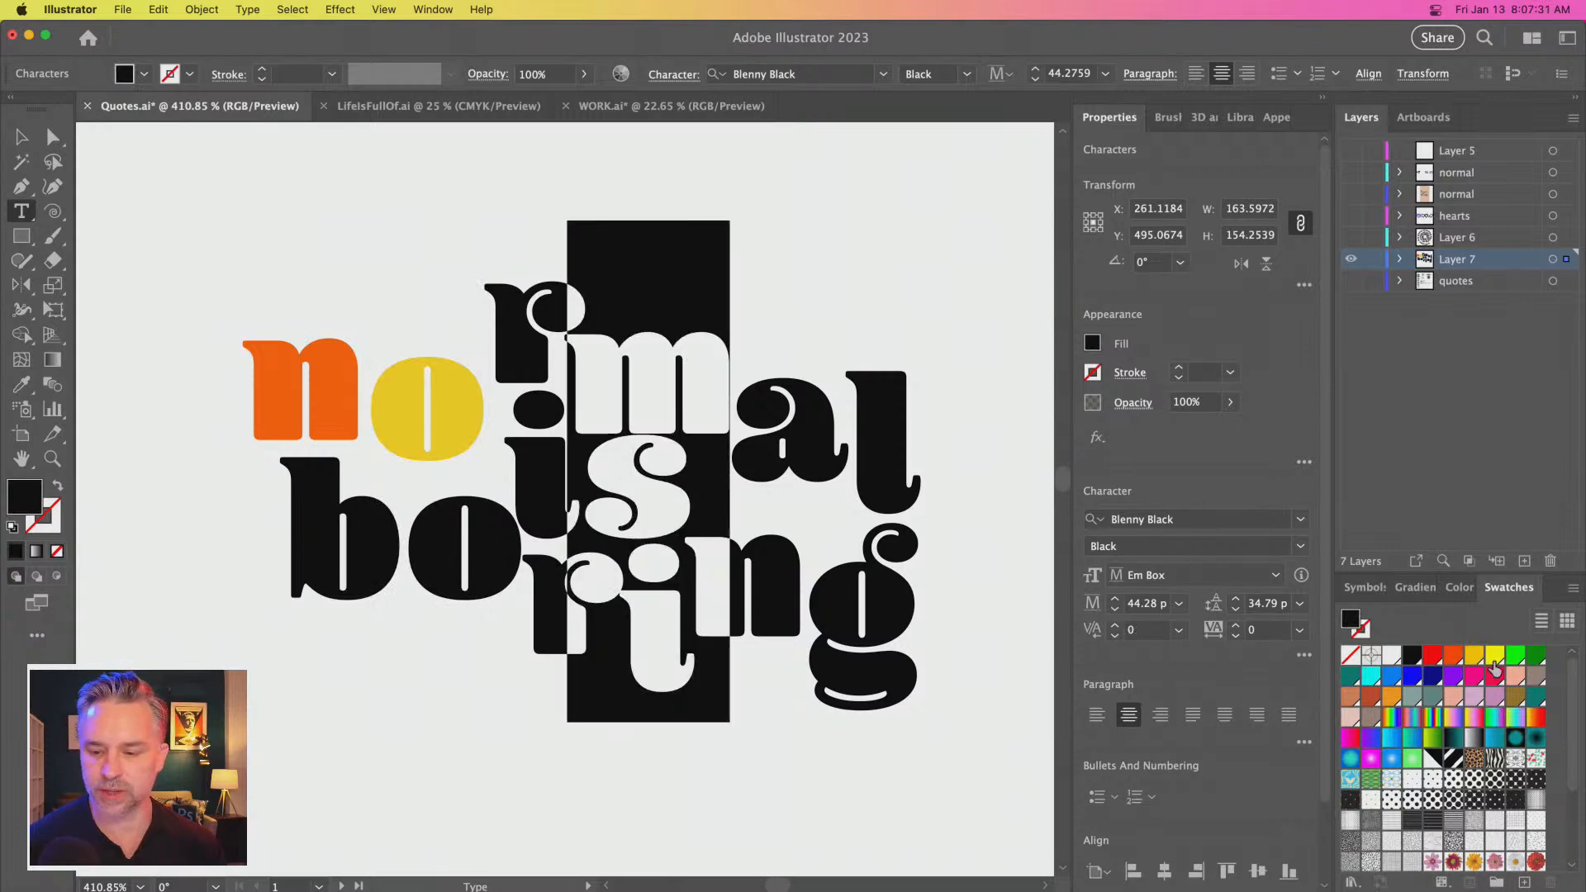
{"action": "left_click", "coordinate": [1478, 679]}
{"action": "left_click", "coordinate": [902, 411]}
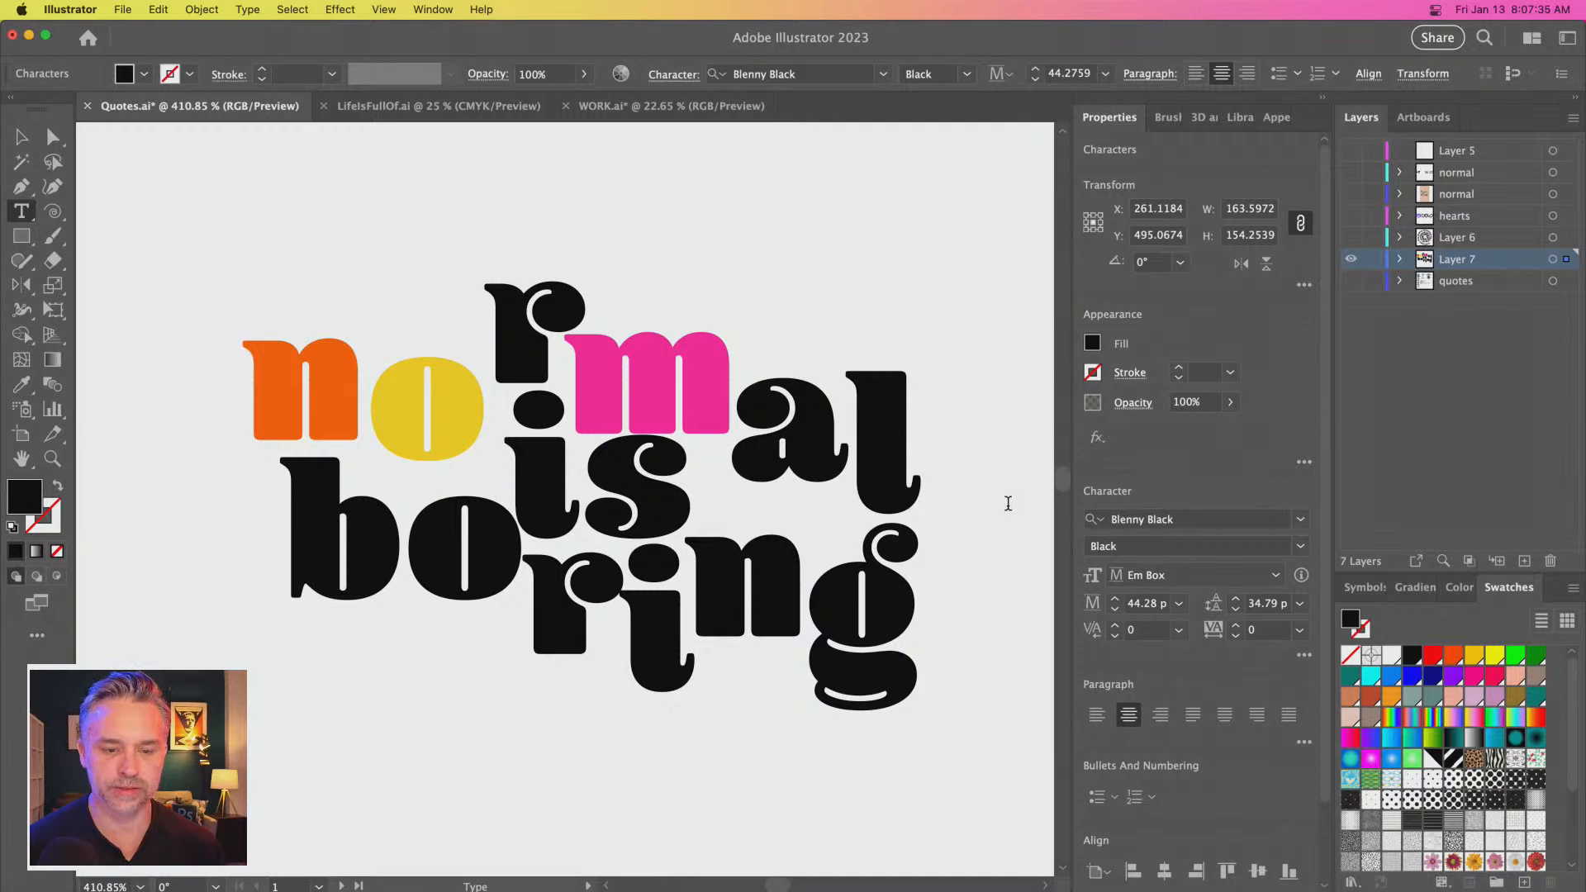
In the word "boring", fill the g and r with purple, the o with orange and the b with hot pink
{"action": "left_click_drag", "start_coordinate": [888, 600], "coordinate": [817, 598]}
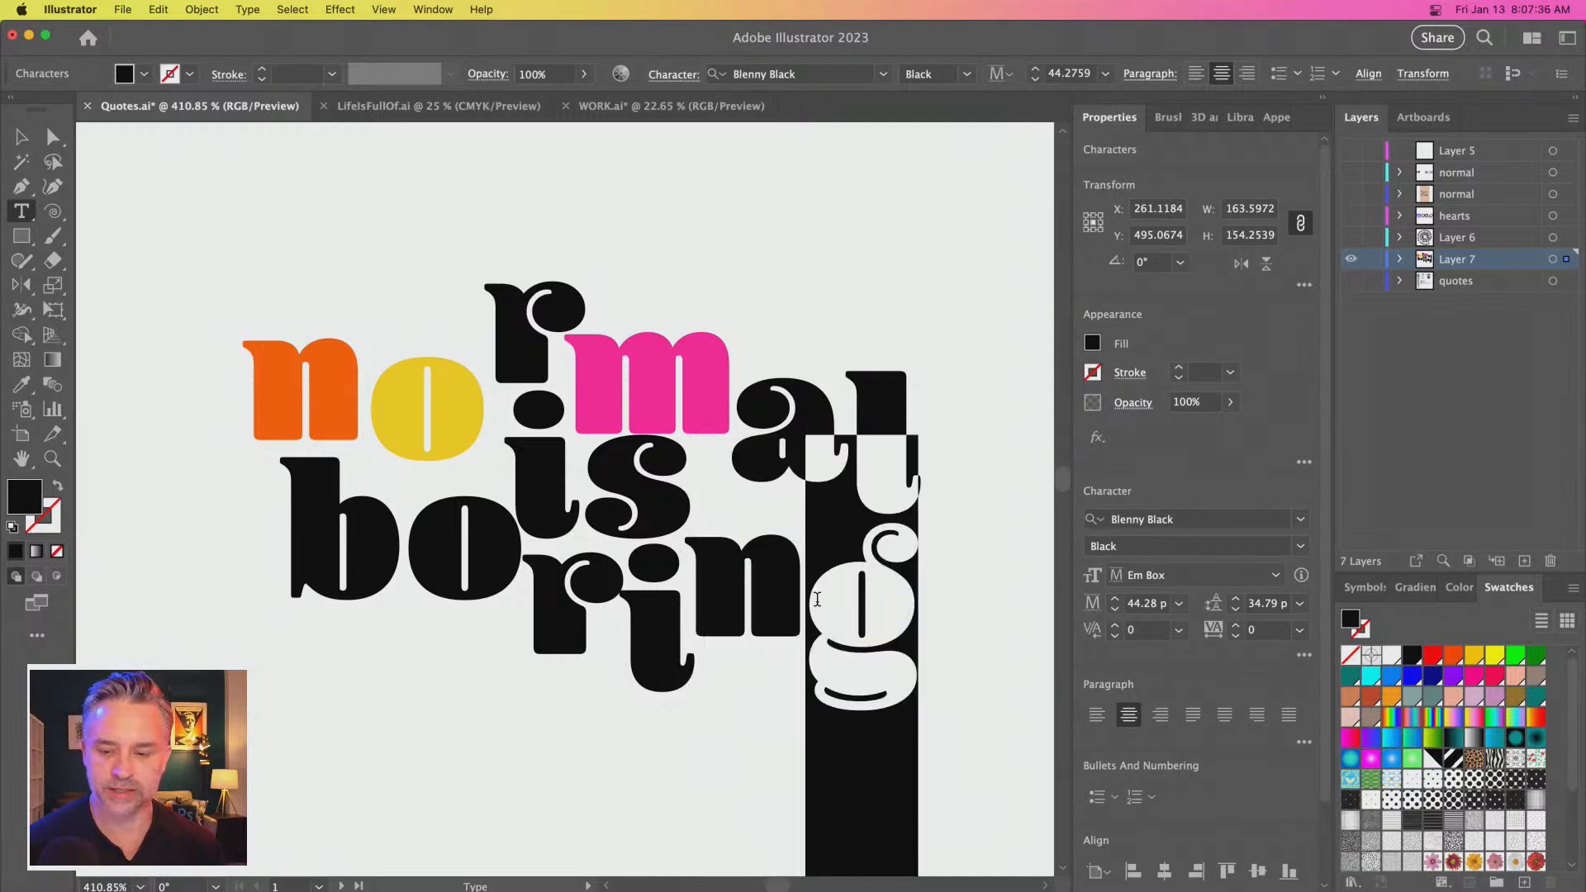
{"action": "left_click", "coordinate": [1453, 677]}
{"action": "left_click_drag", "start_coordinate": [608, 607], "coordinate": [536, 608]}
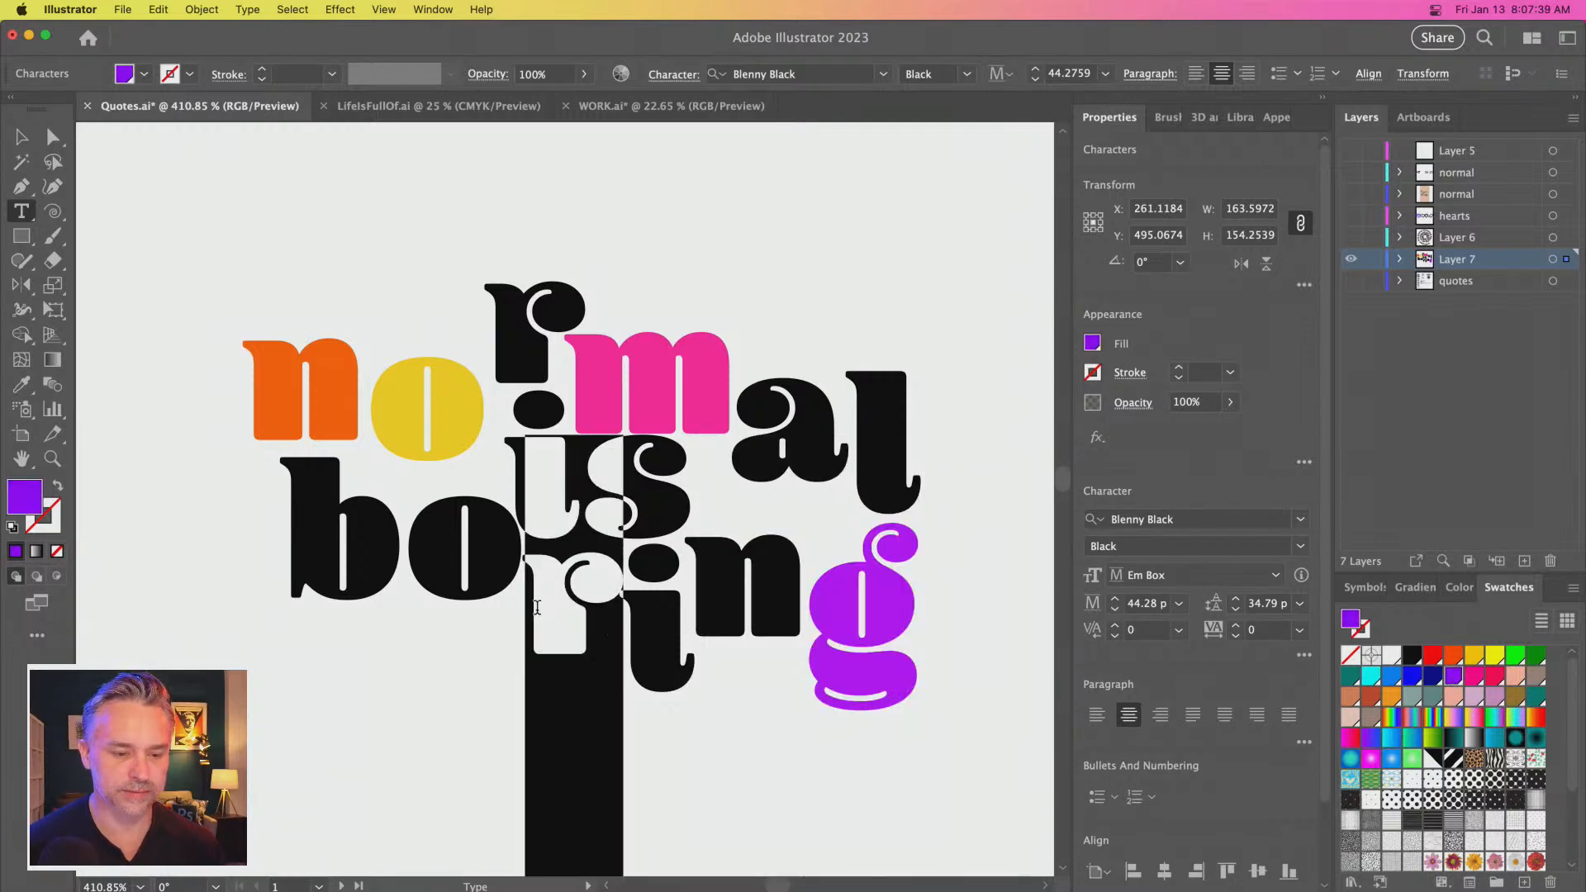
{"action": "left_click", "coordinate": [1454, 677]}
{"action": "left_click_drag", "start_coordinate": [443, 572], "coordinate": [483, 578]}
{"action": "left_click", "coordinate": [1449, 661]}
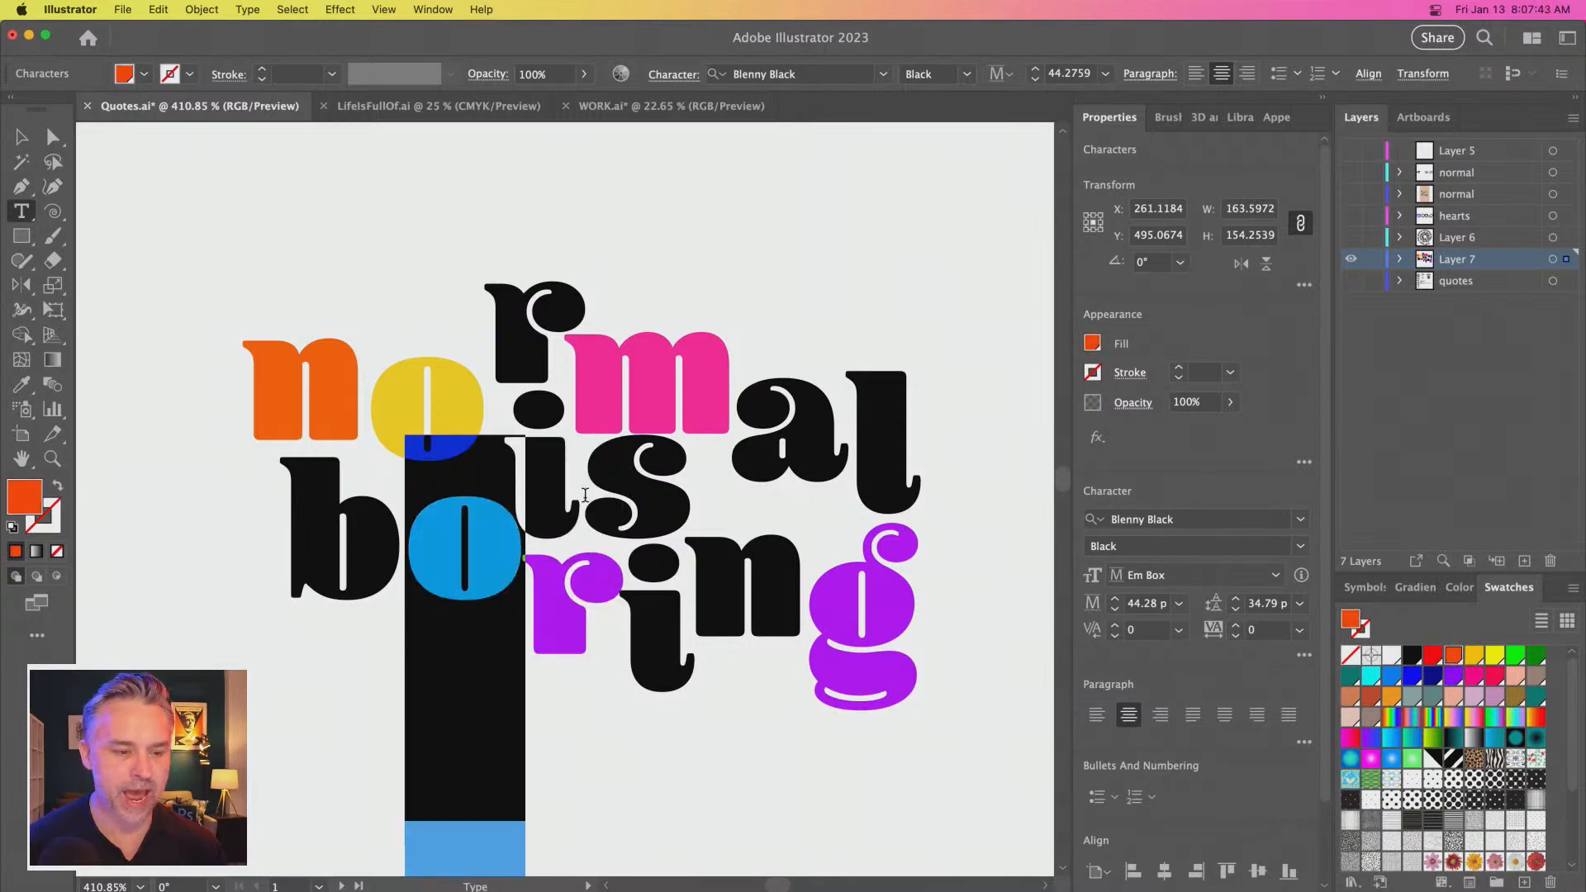
{"action": "left_click", "coordinate": [389, 551]}
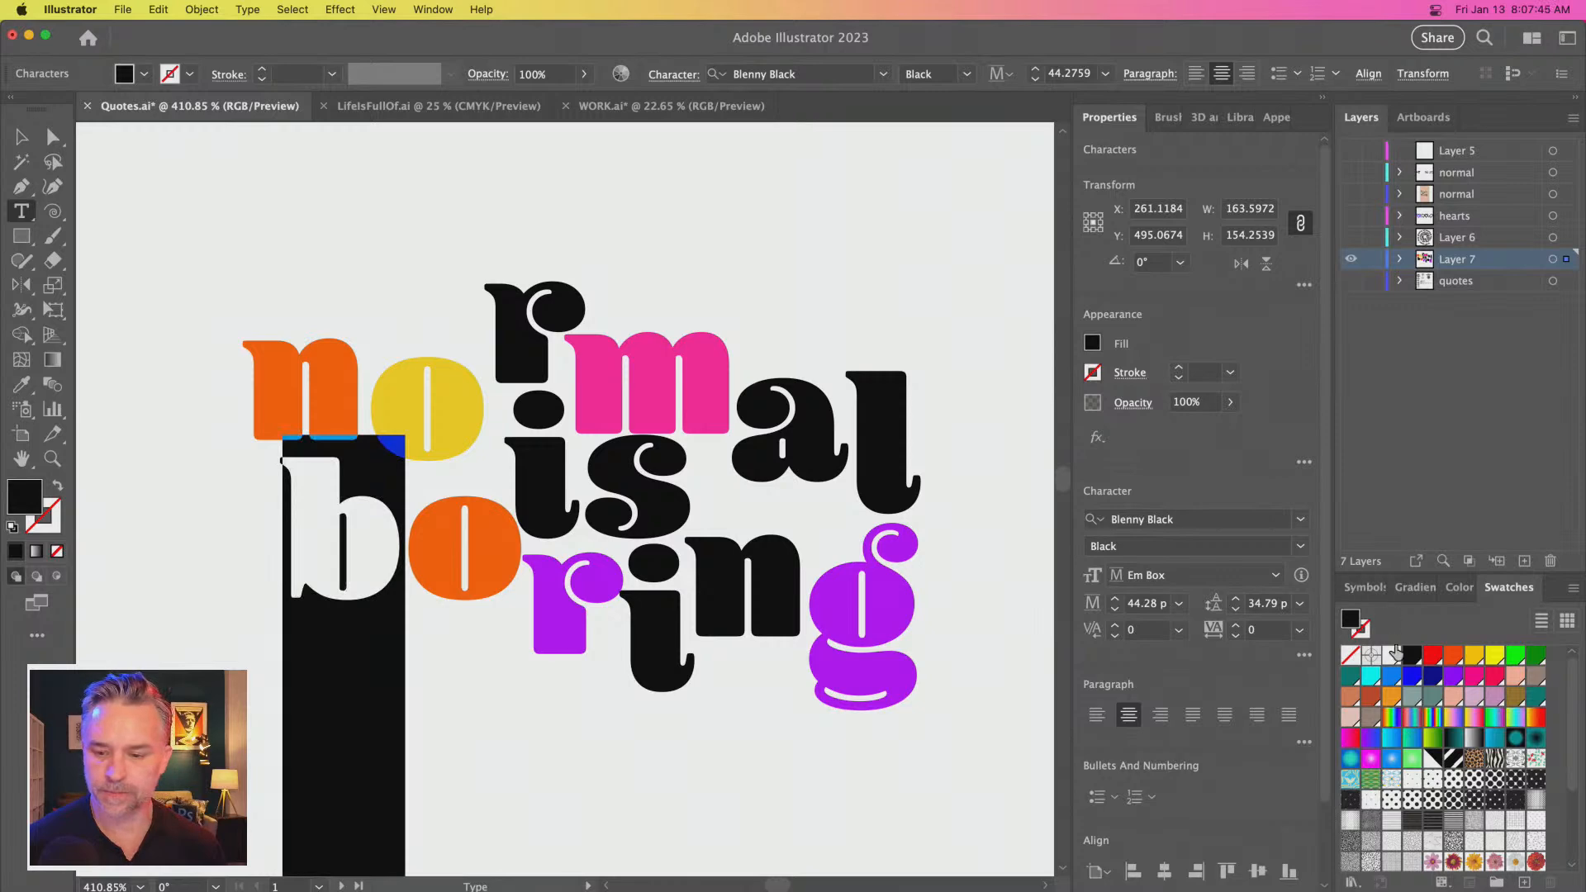
{"action": "left_click", "coordinate": [1476, 677]}
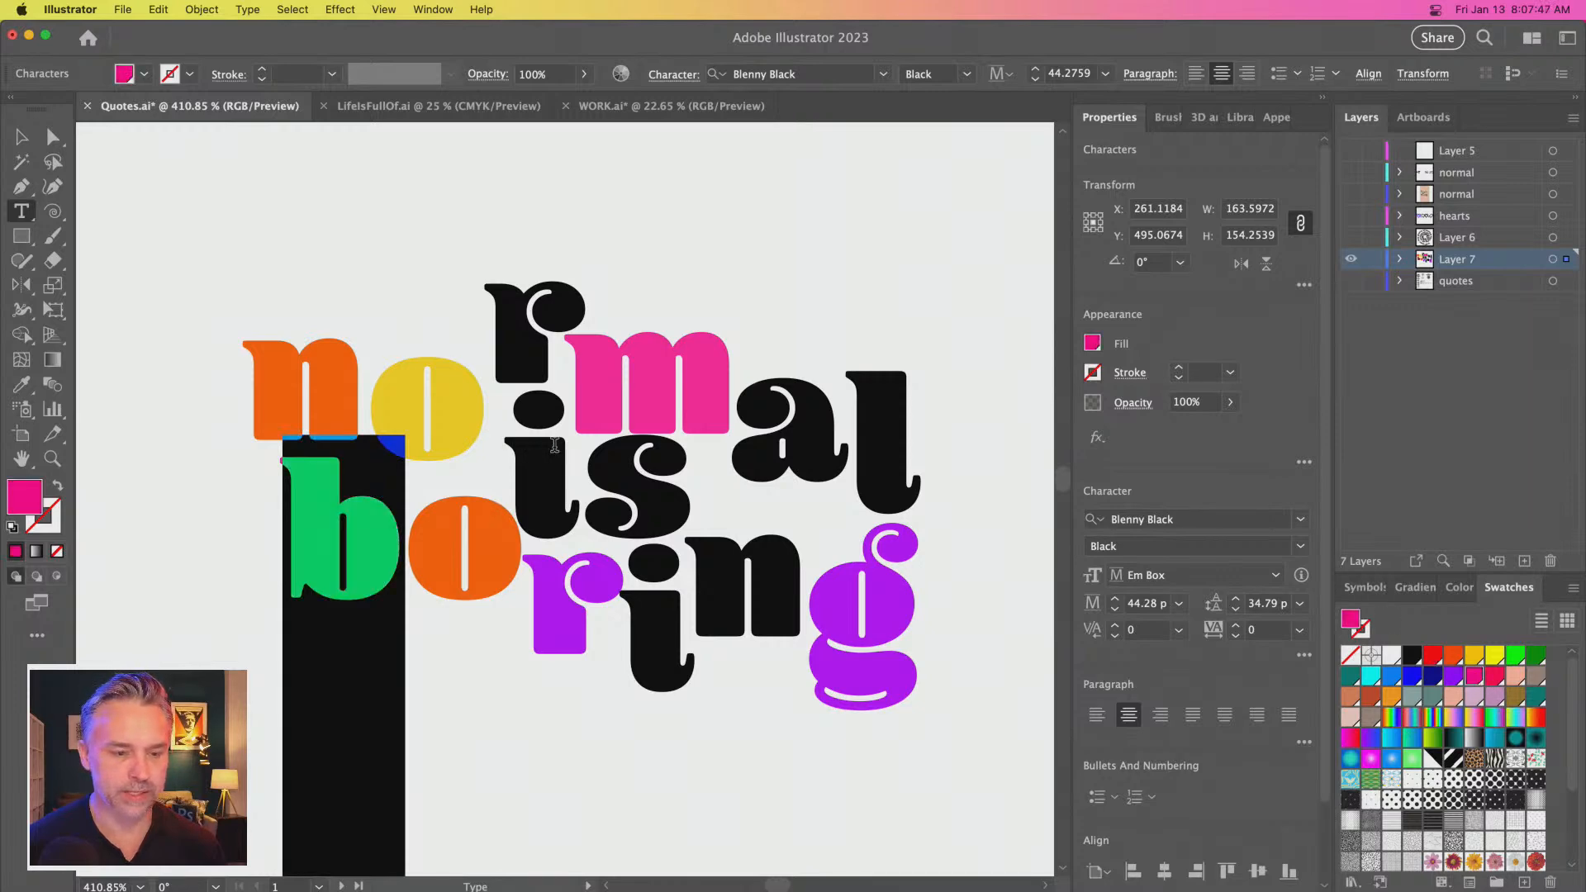
Color the remaining letters of "normal": the a blue, the r cyan and the l bright green
{"action": "left_click", "coordinate": [737, 402]}
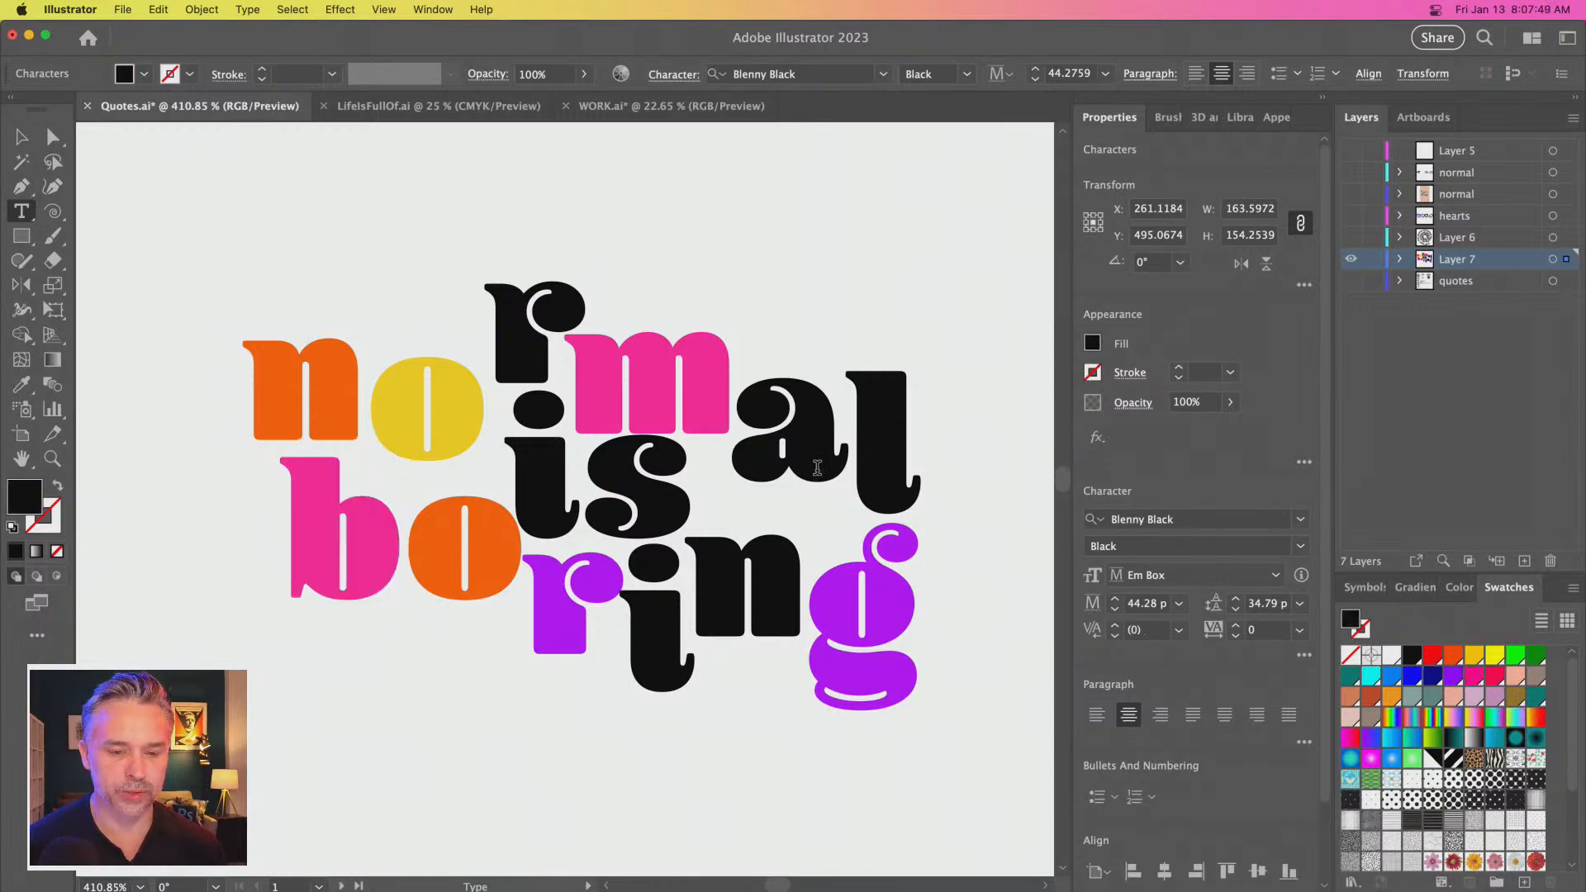
{"action": "left_click_drag", "start_coordinate": [841, 361], "coordinate": [735, 308]}
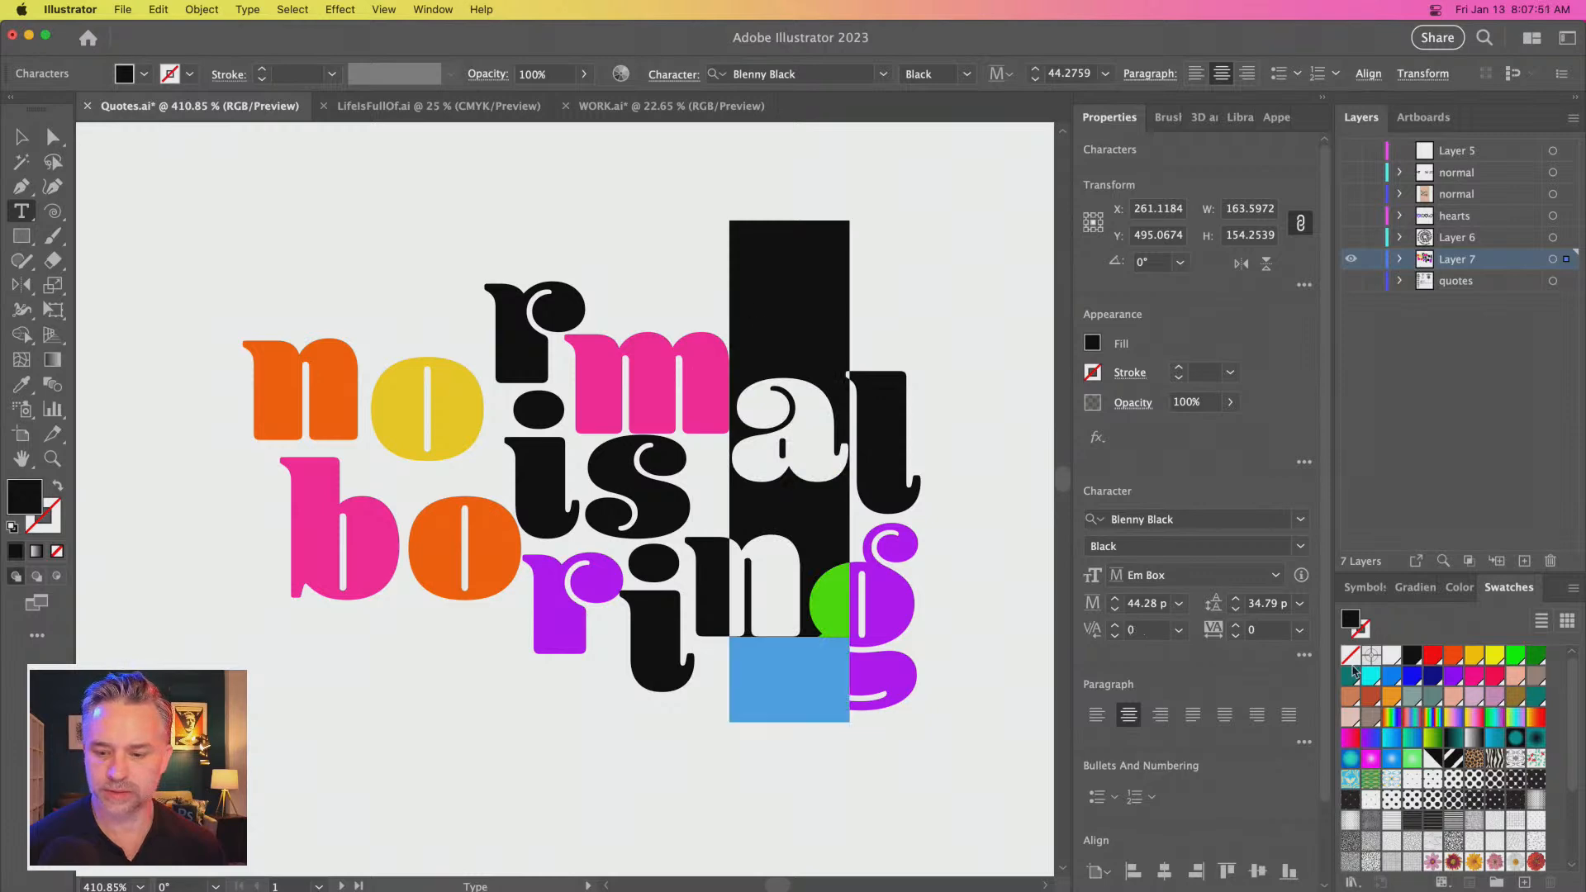
{"action": "left_click", "coordinate": [1390, 681]}
{"action": "left_click", "coordinate": [503, 280]}
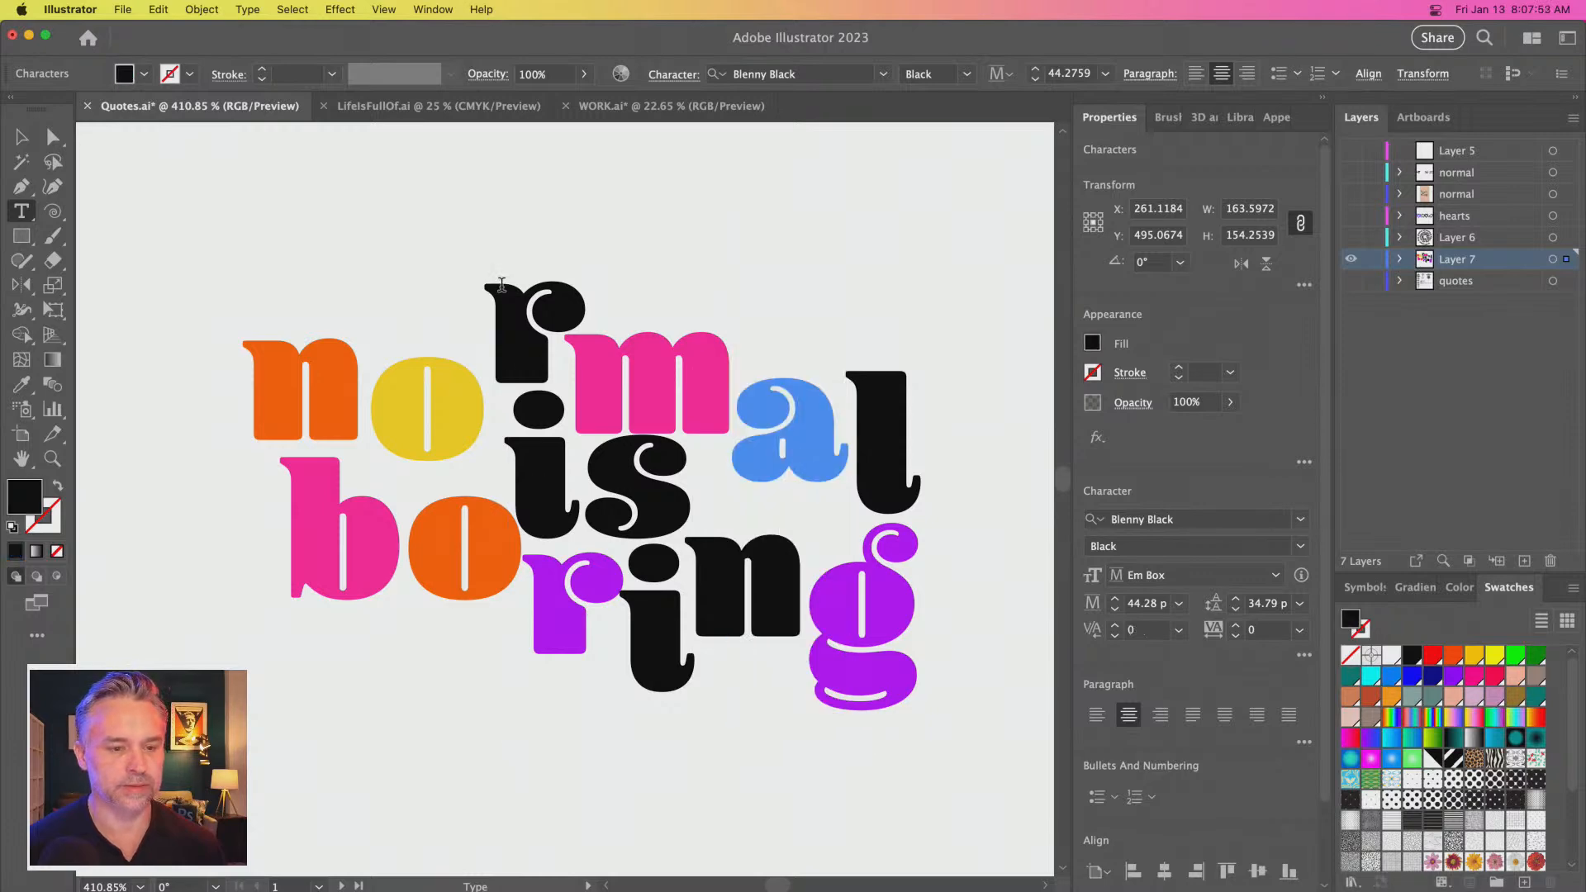
{"action": "left_click_drag", "start_coordinate": [514, 253], "coordinate": [547, 262]}
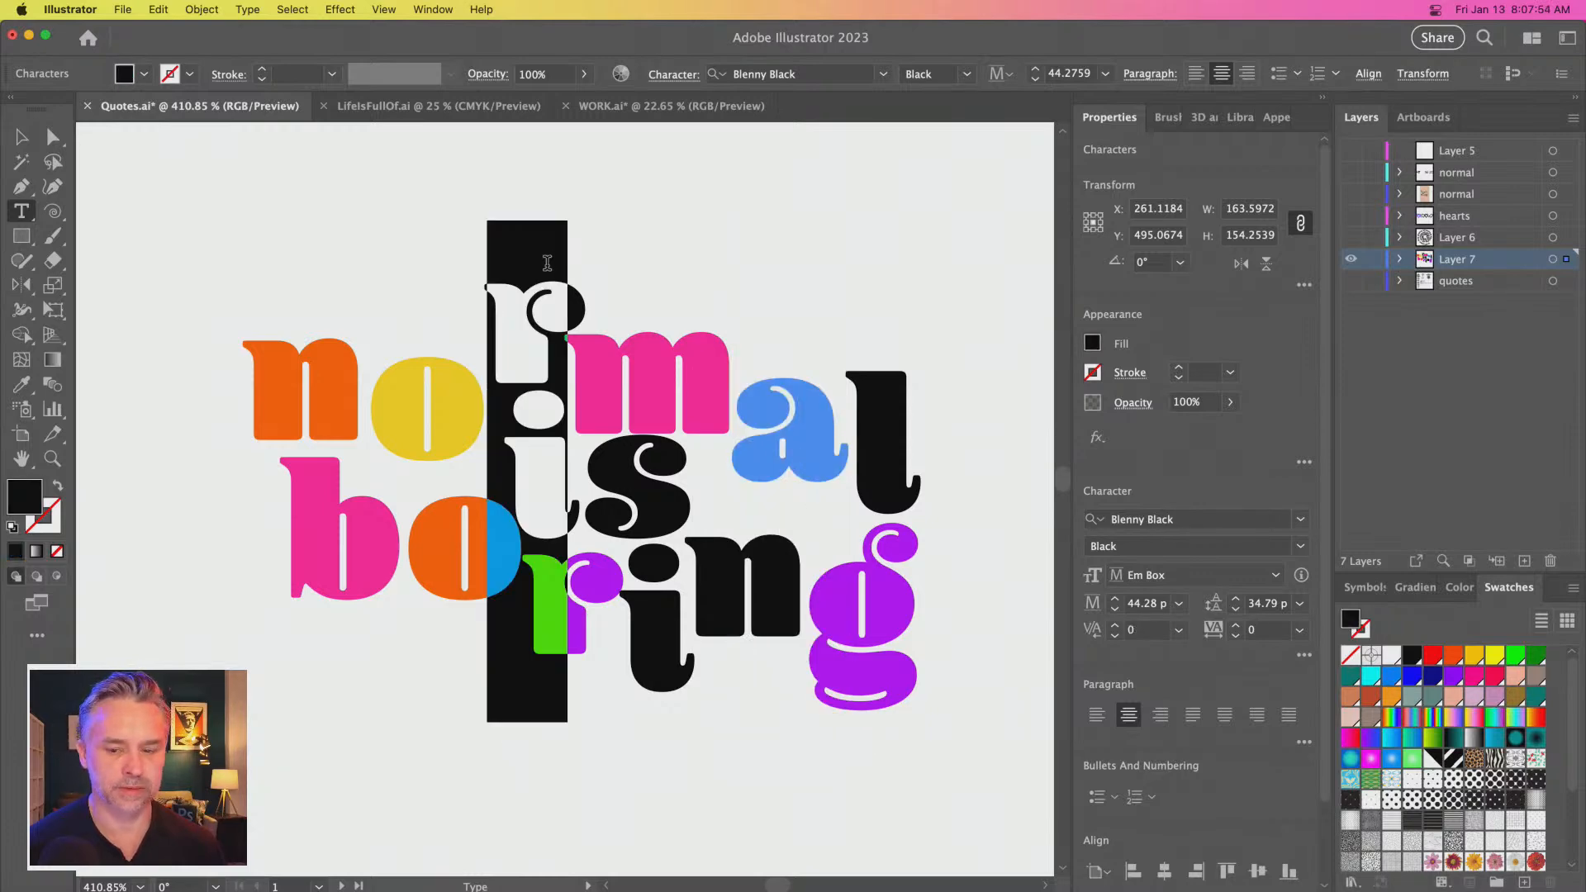
{"action": "left_click", "coordinate": [1371, 681]}
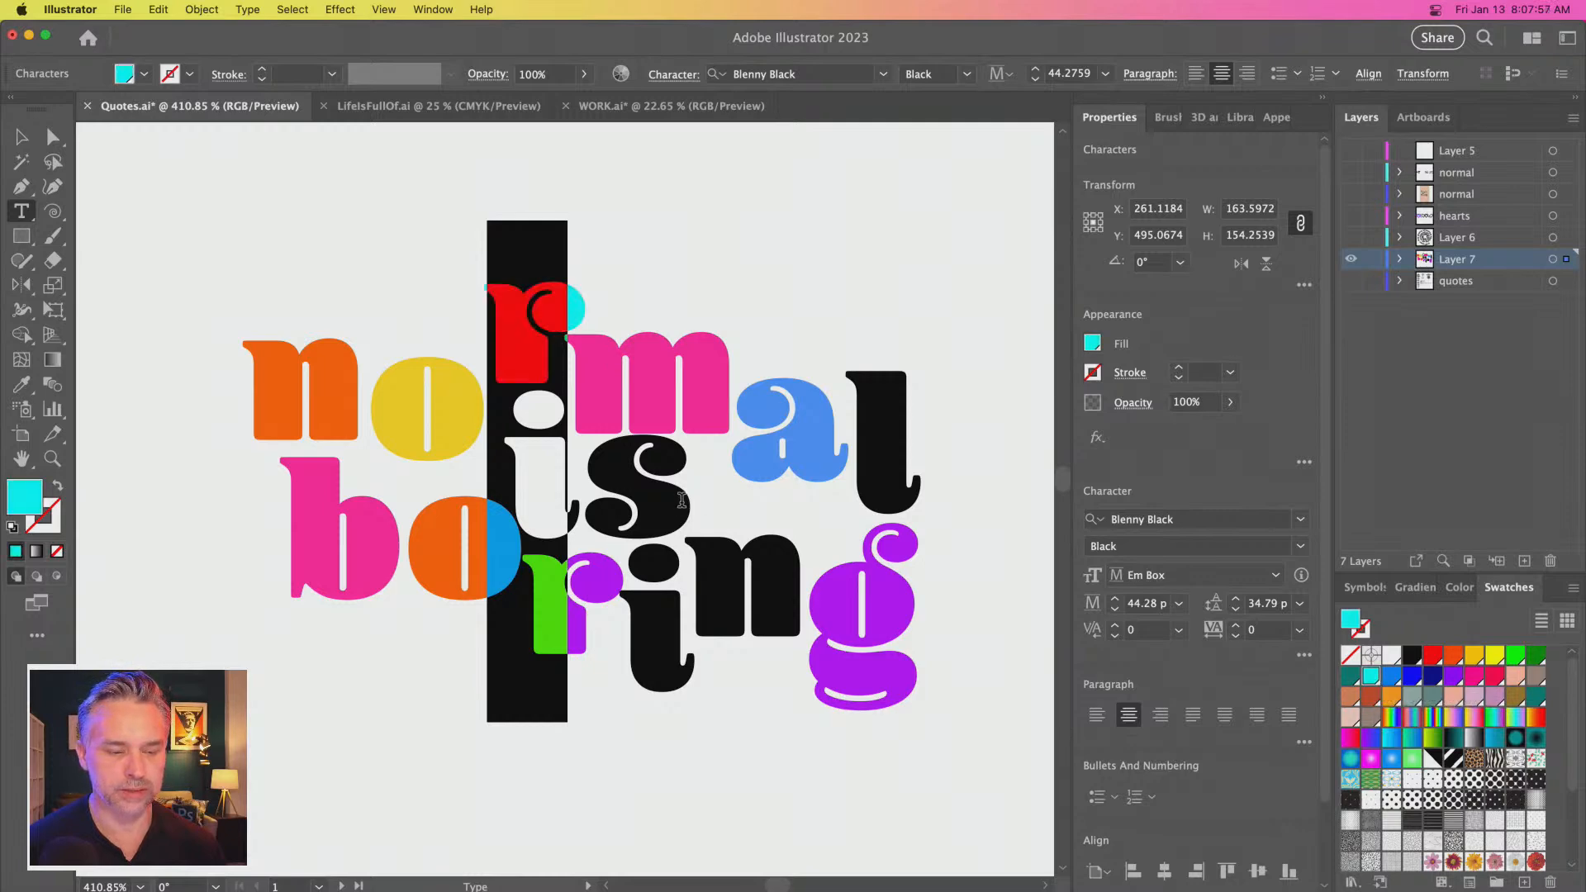
{"action": "left_click", "coordinate": [693, 508]}
{"action": "left_click_drag", "start_coordinate": [861, 348], "coordinate": [918, 366]}
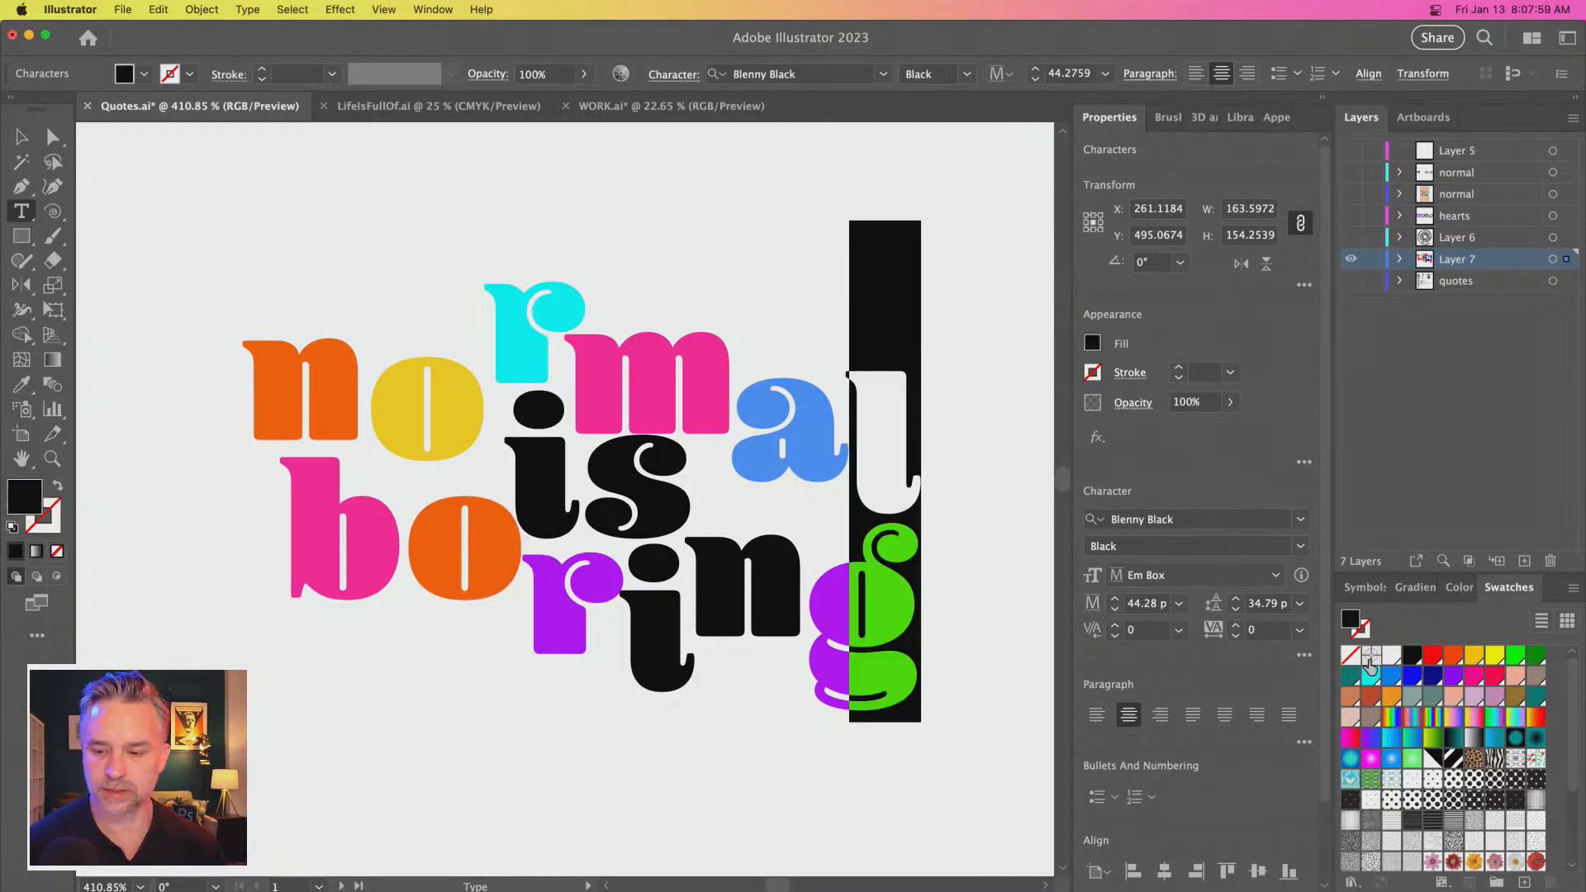
{"action": "left_click", "coordinate": [1475, 677]}
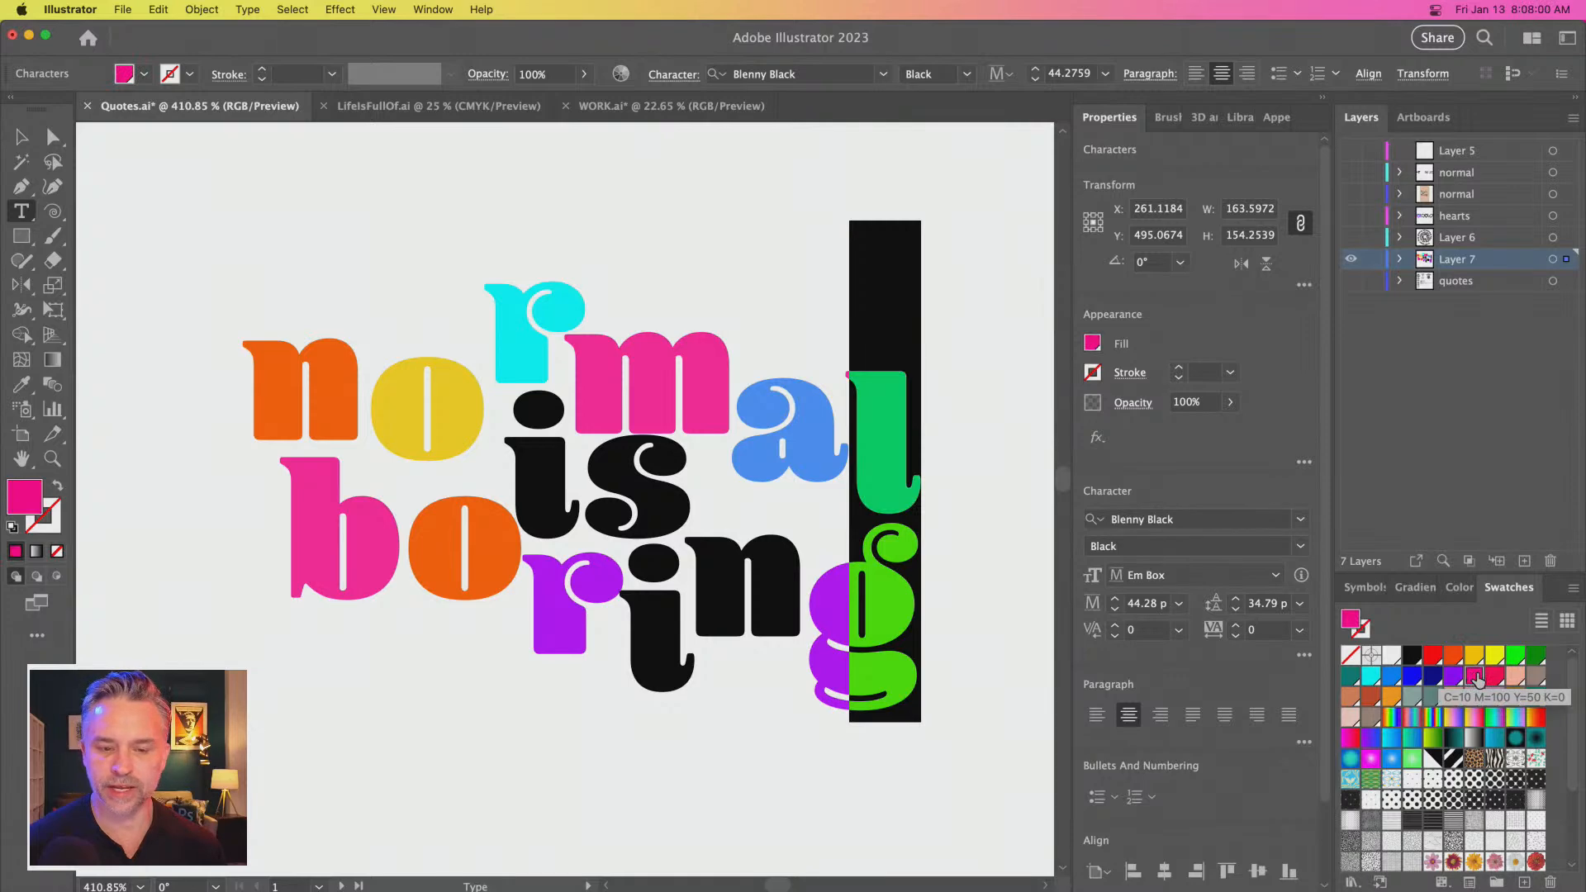
{"action": "left_click", "coordinate": [1515, 655]}
Color the remaining letters of "boring": the n bright green and the i CMYK Red
{"action": "left_click", "coordinate": [699, 591]}
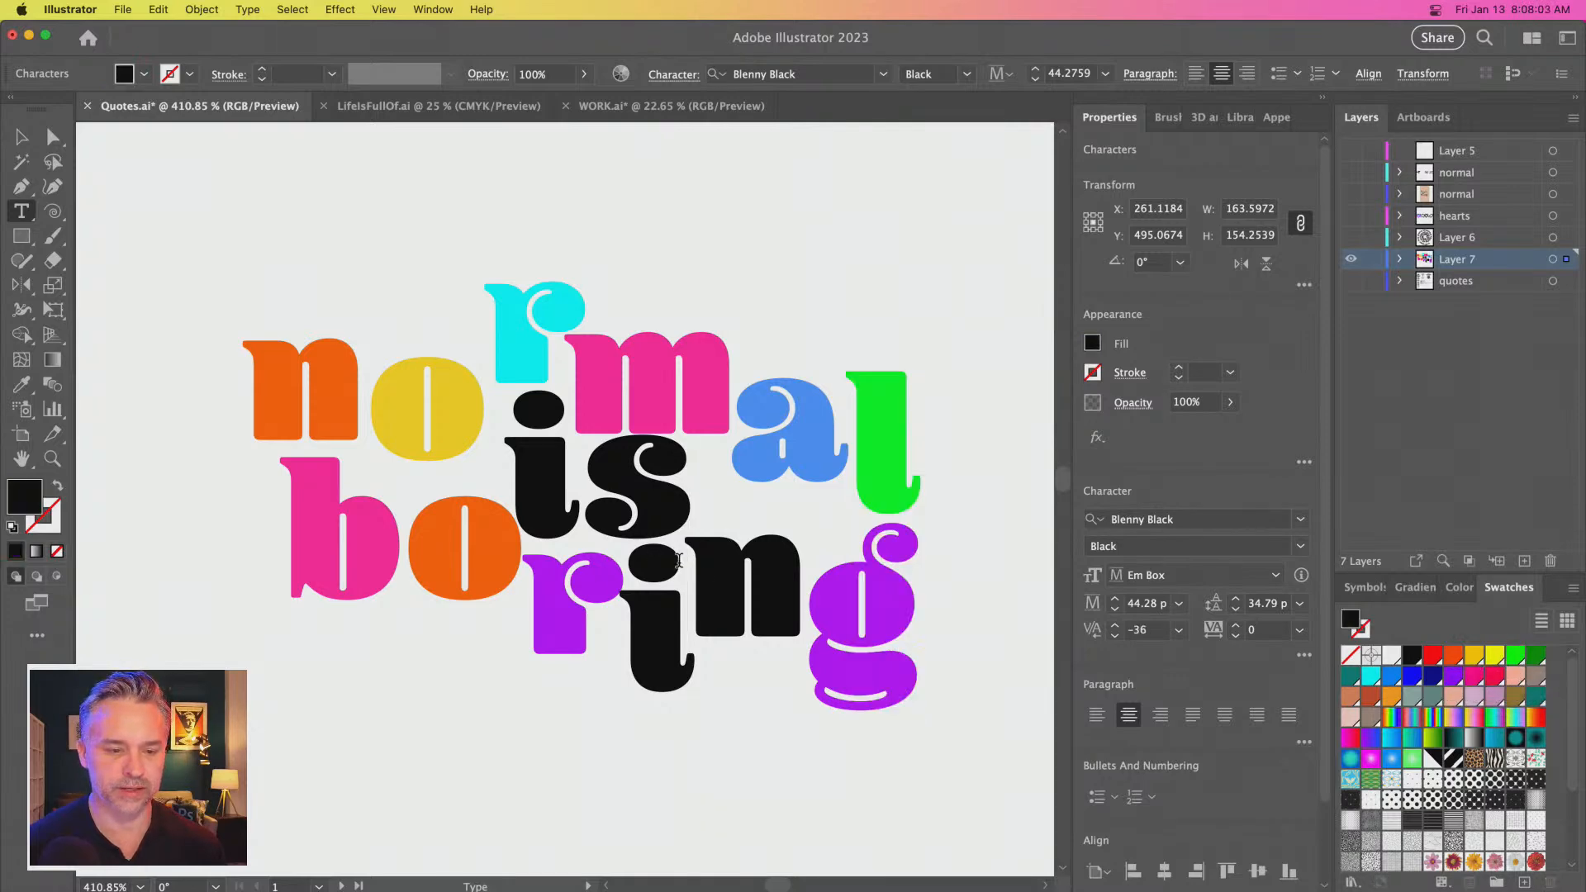
{"action": "left_click_drag", "start_coordinate": [705, 550], "coordinate": [773, 568]}
{"action": "left_click", "coordinate": [1516, 658]}
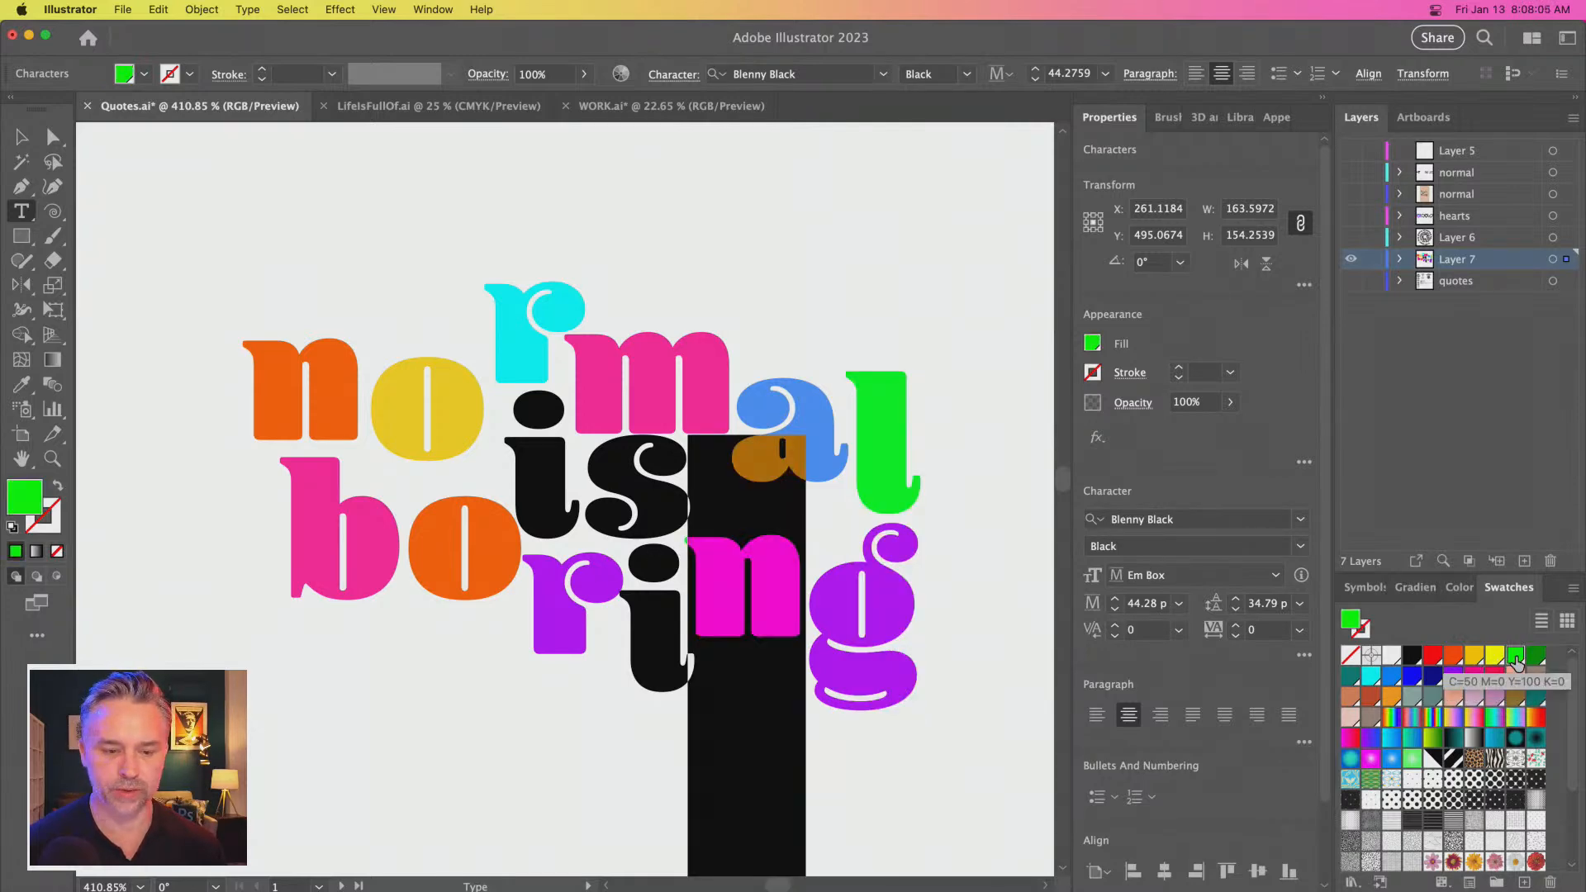
{"action": "left_click", "coordinate": [21, 136]}
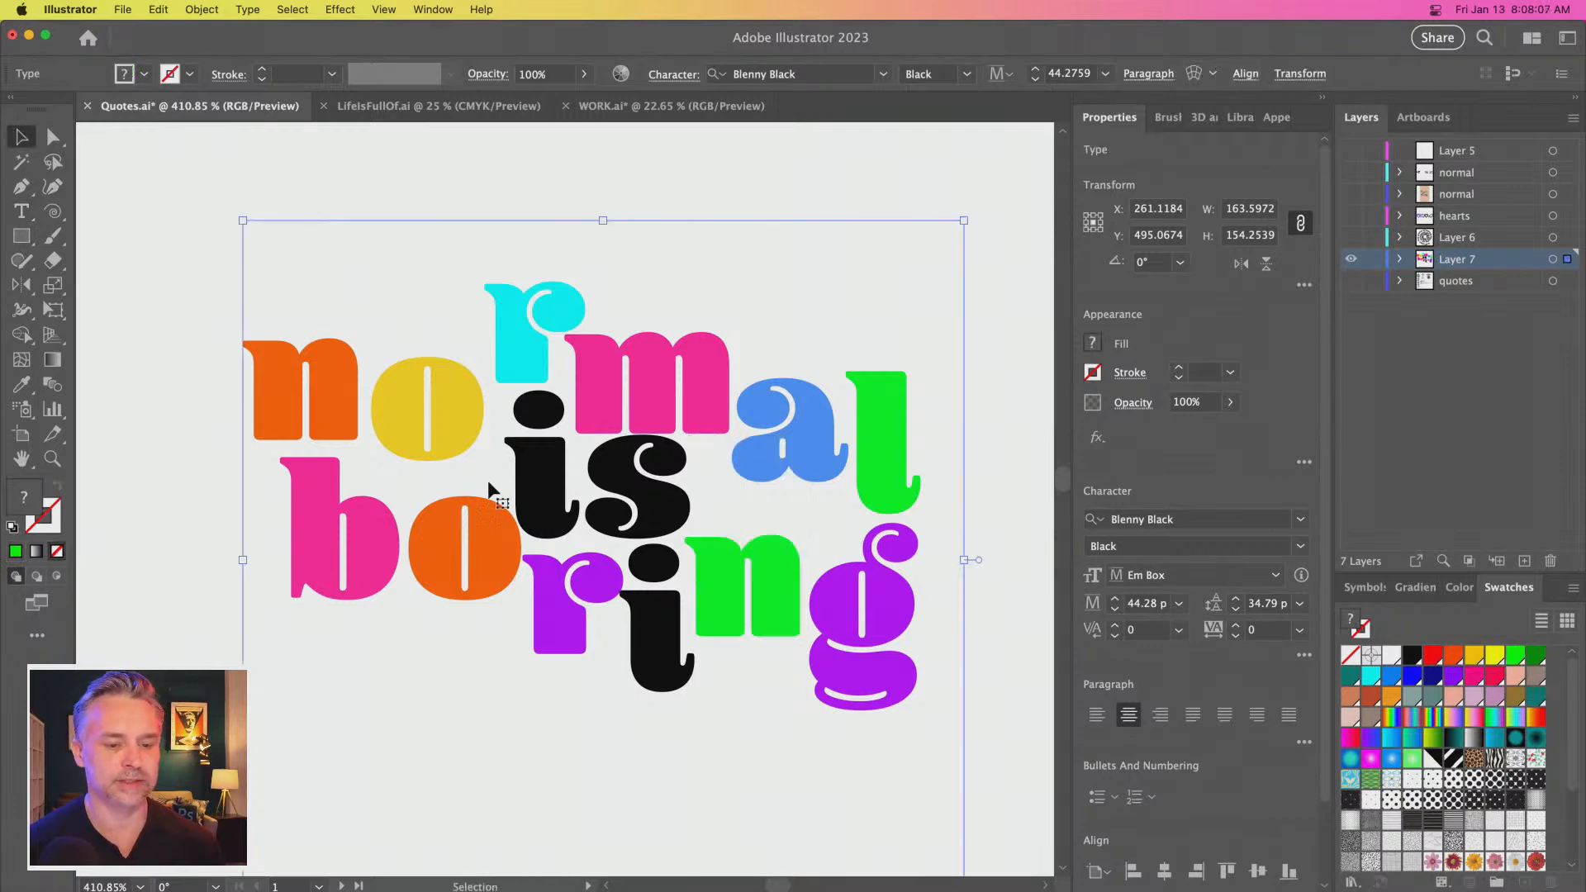
{"action": "triple_click", "coordinate": [657, 612]}
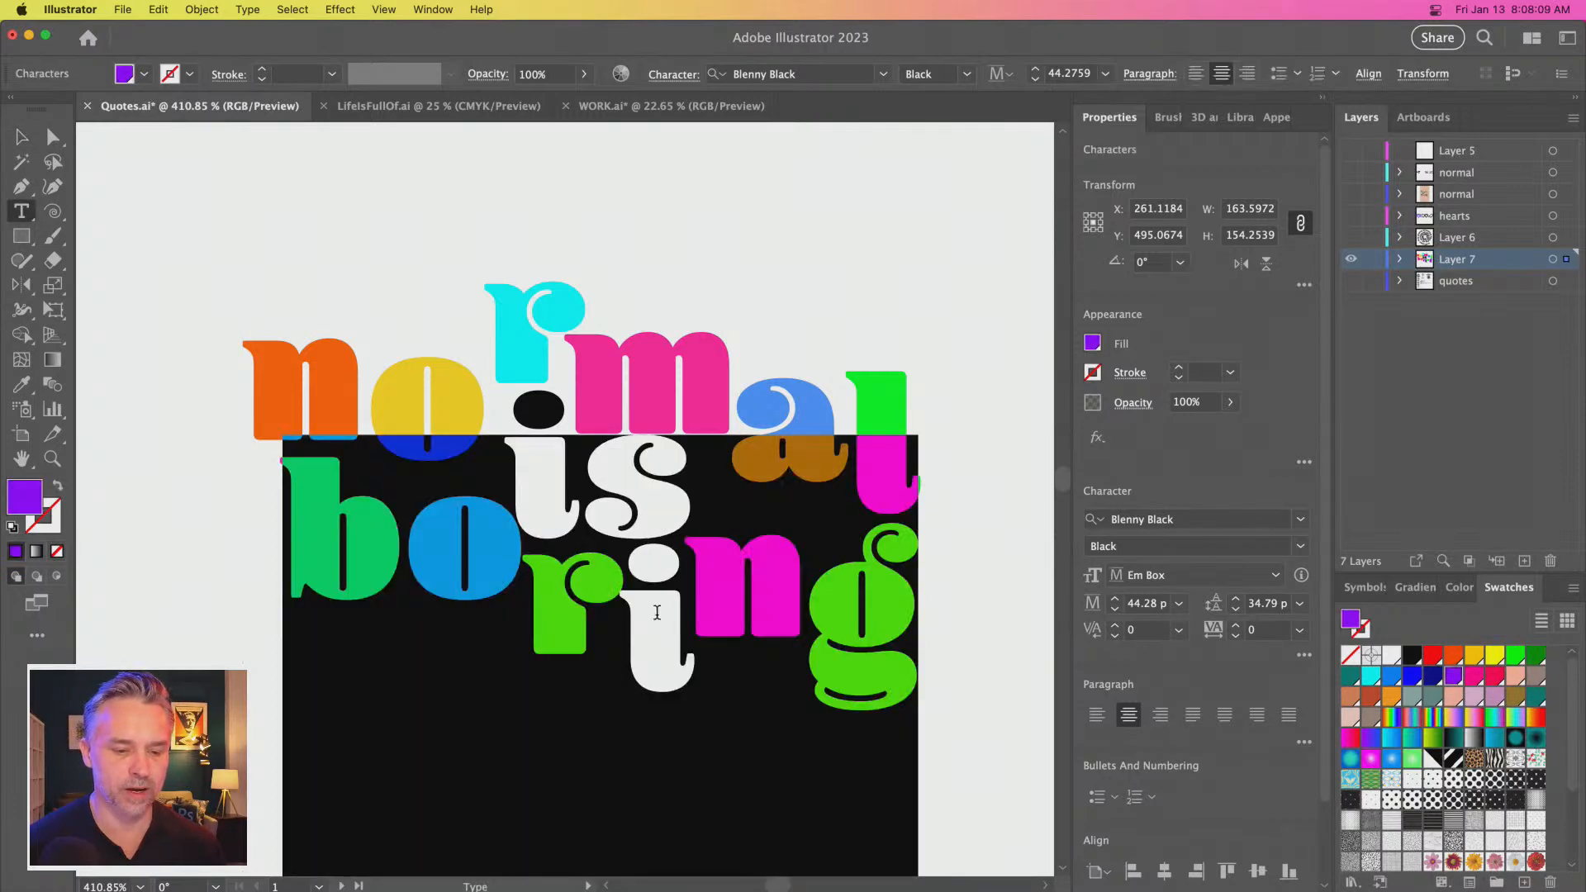
{"action": "left_click_drag", "start_coordinate": [637, 603], "coordinate": [694, 596]}
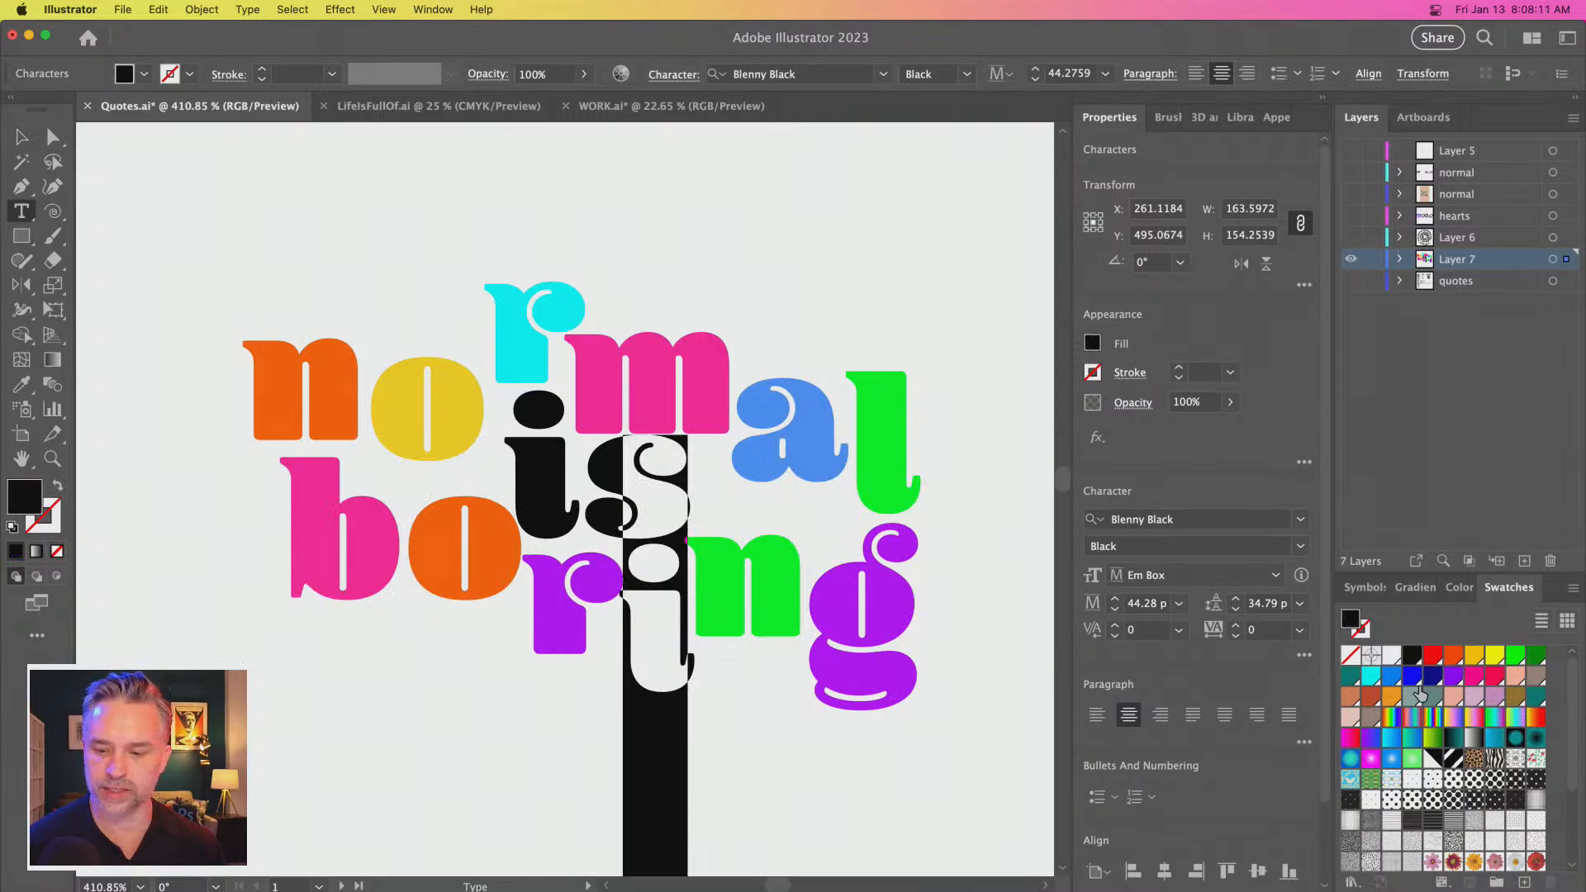
{"action": "left_click", "coordinate": [1433, 657]}
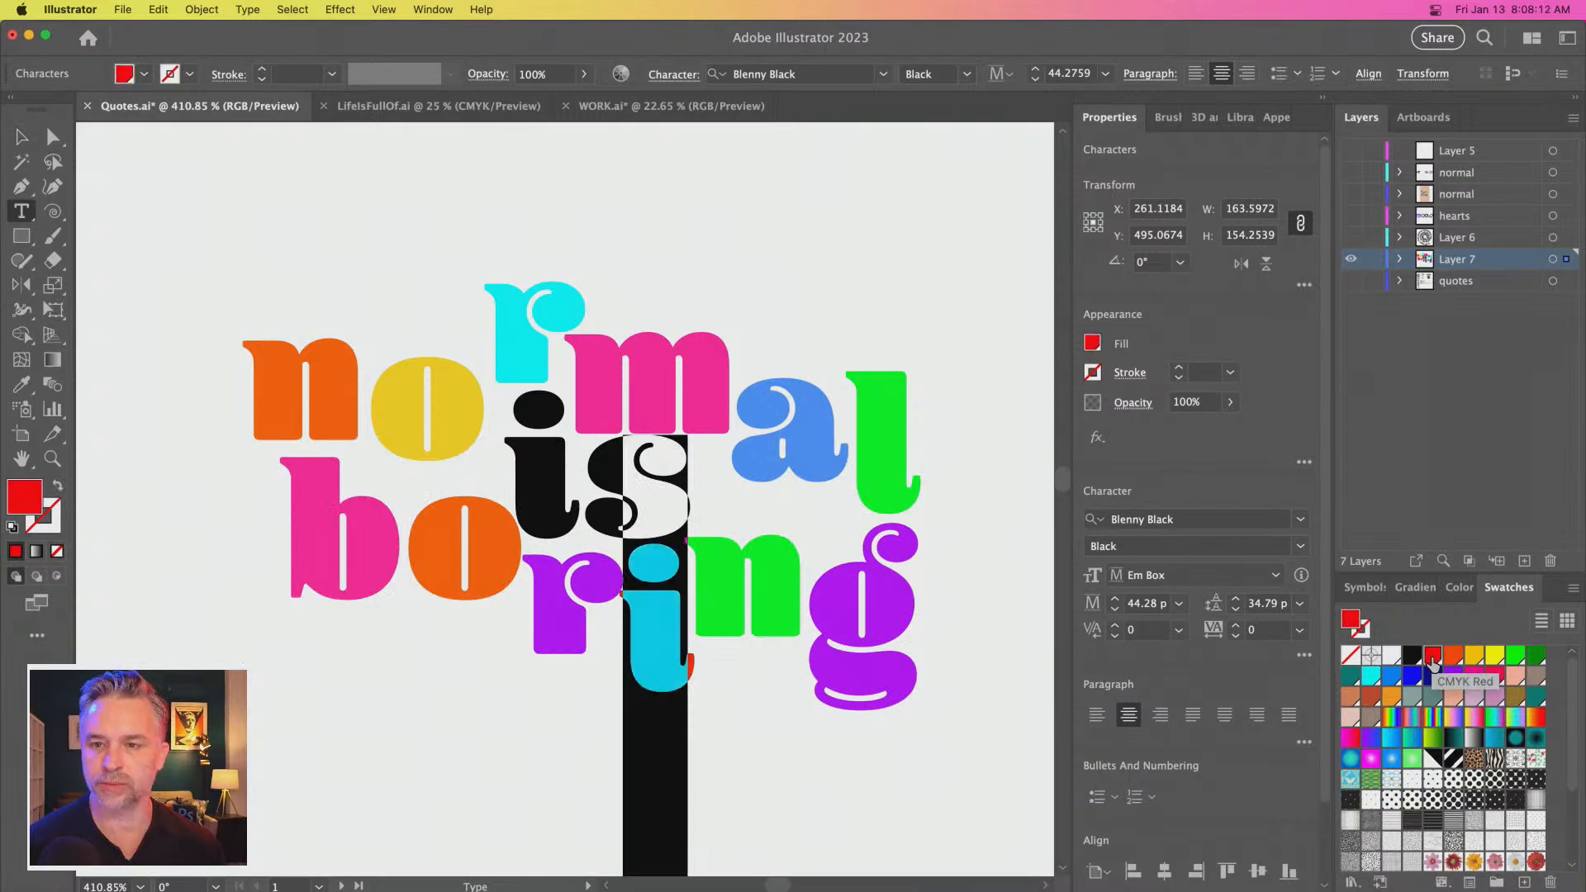
Fill the i of "is" with golden yellow and its s with blue, and deselect the text
{"action": "left_click", "coordinate": [491, 458]}
{"action": "left_click_drag", "start_coordinate": [488, 435], "coordinate": [564, 440]}
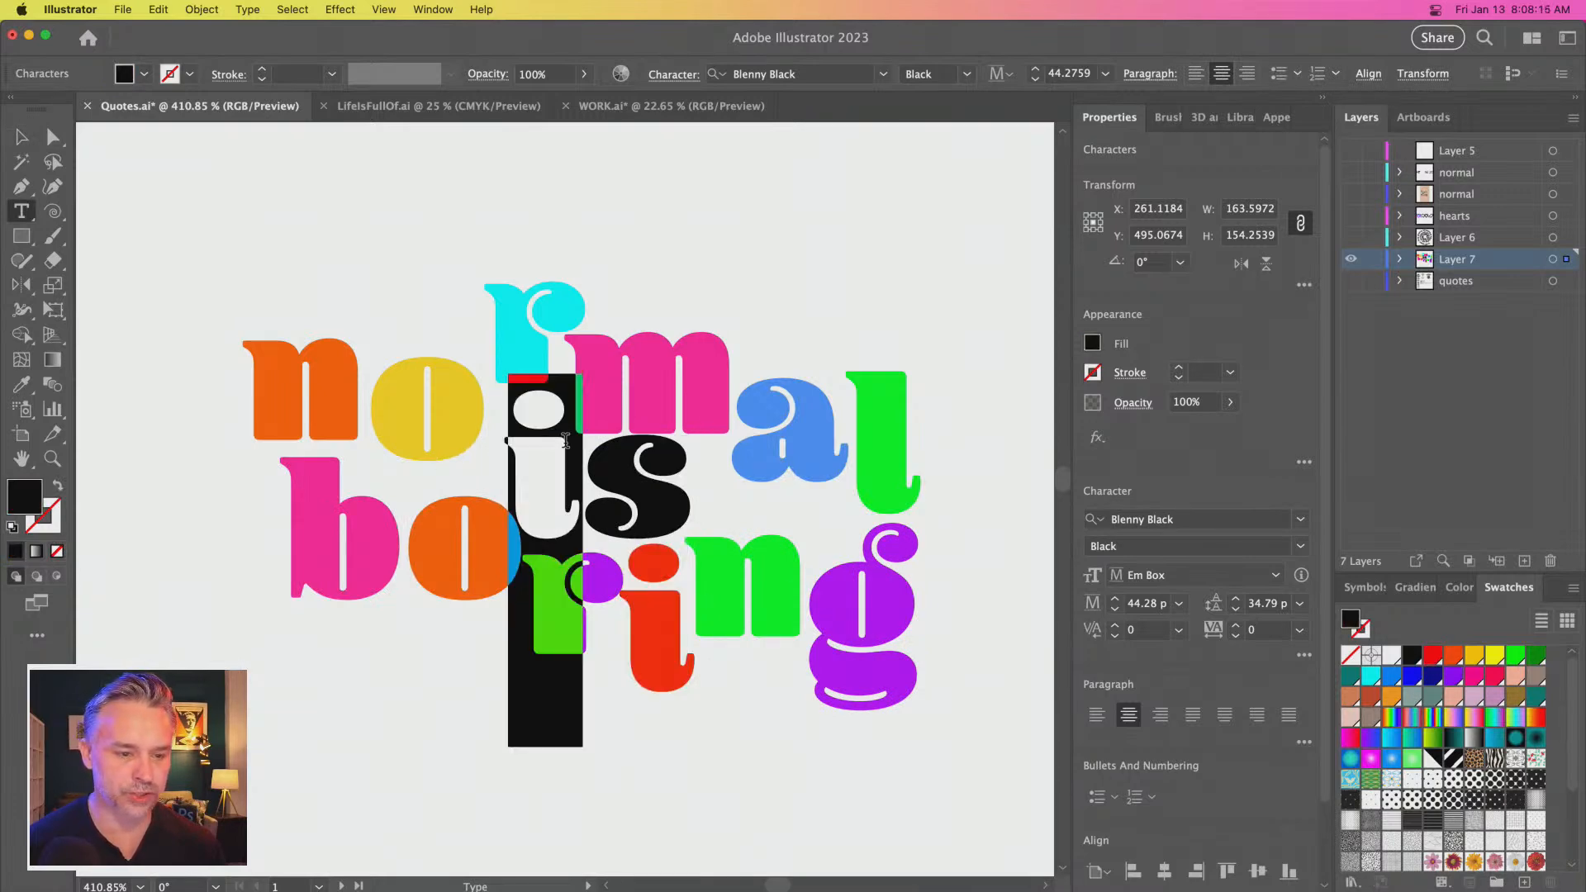
{"action": "left_click", "coordinate": [1452, 656]}
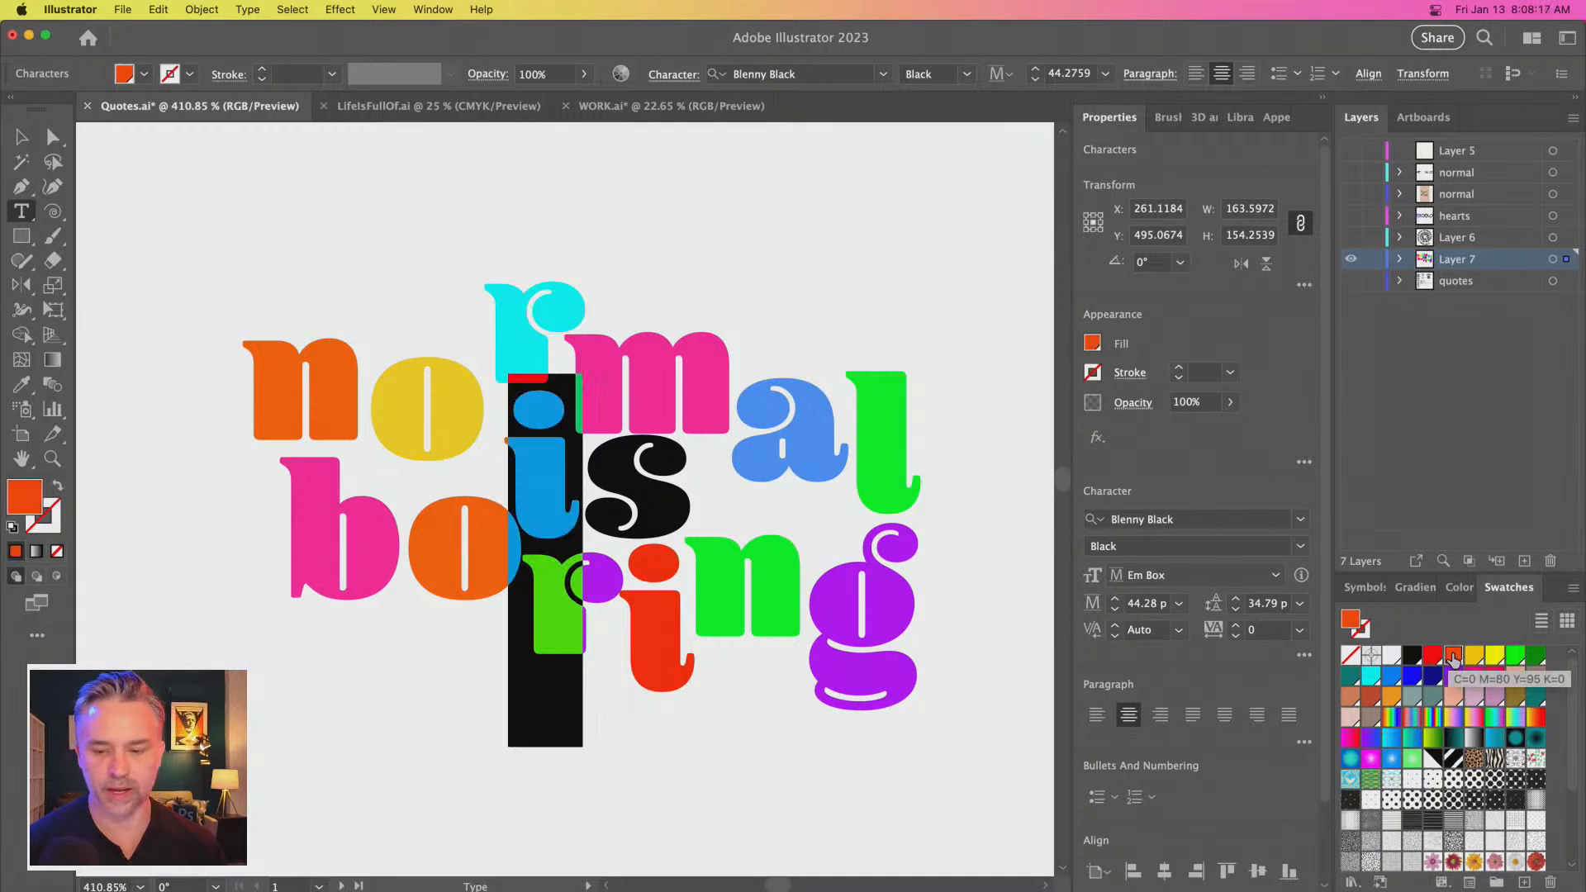
{"action": "left_click", "coordinate": [1494, 657]}
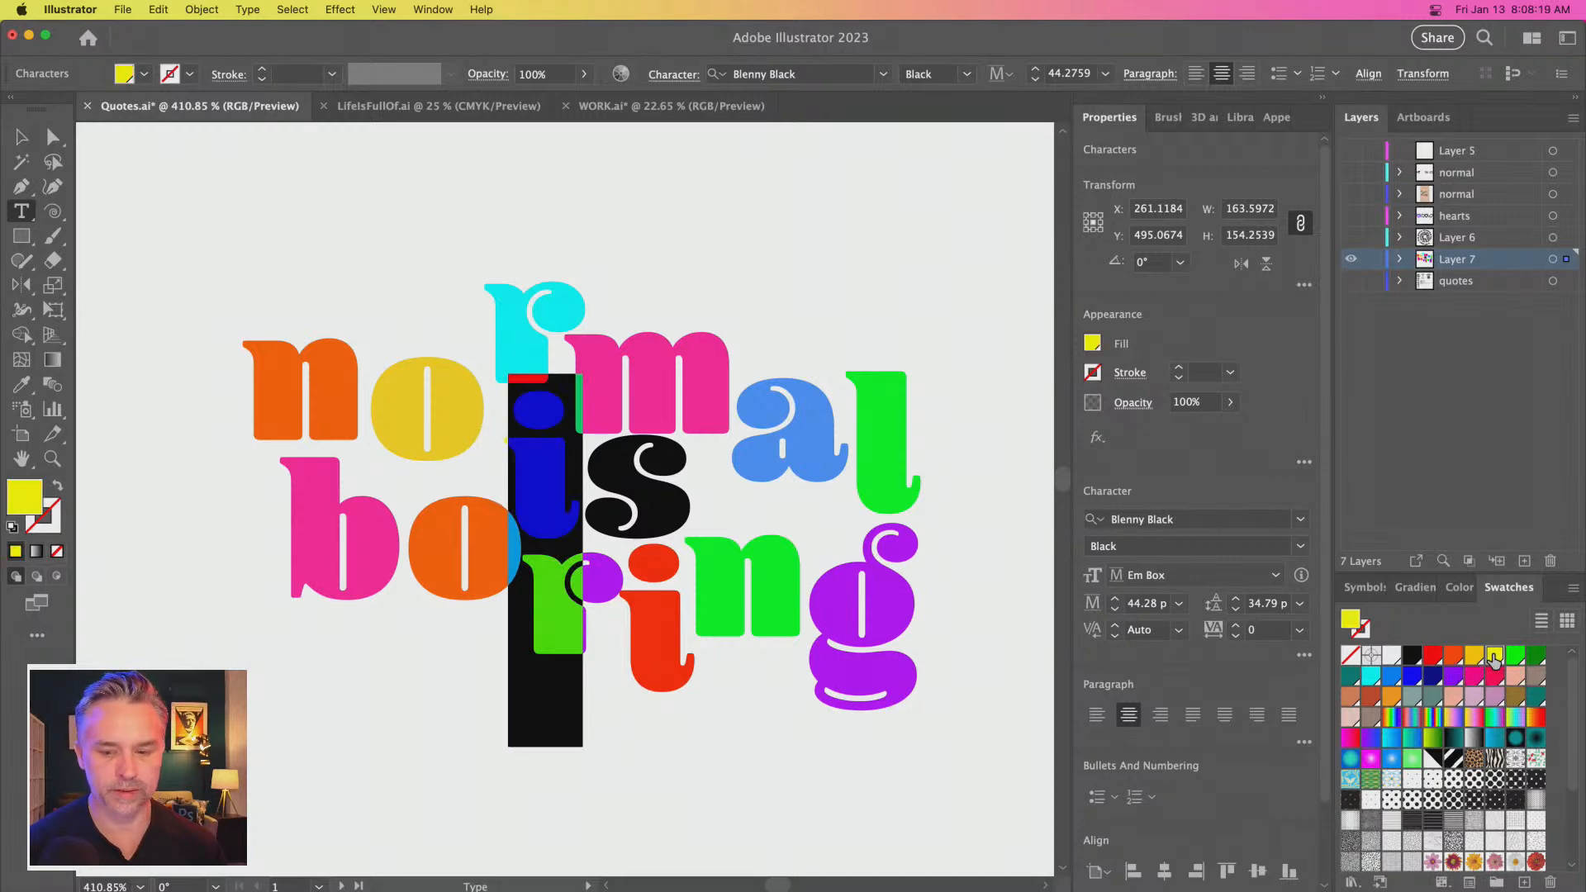
{"action": "left_click", "coordinate": [1473, 656]}
{"action": "left_click_drag", "start_coordinate": [598, 464], "coordinate": [697, 488]}
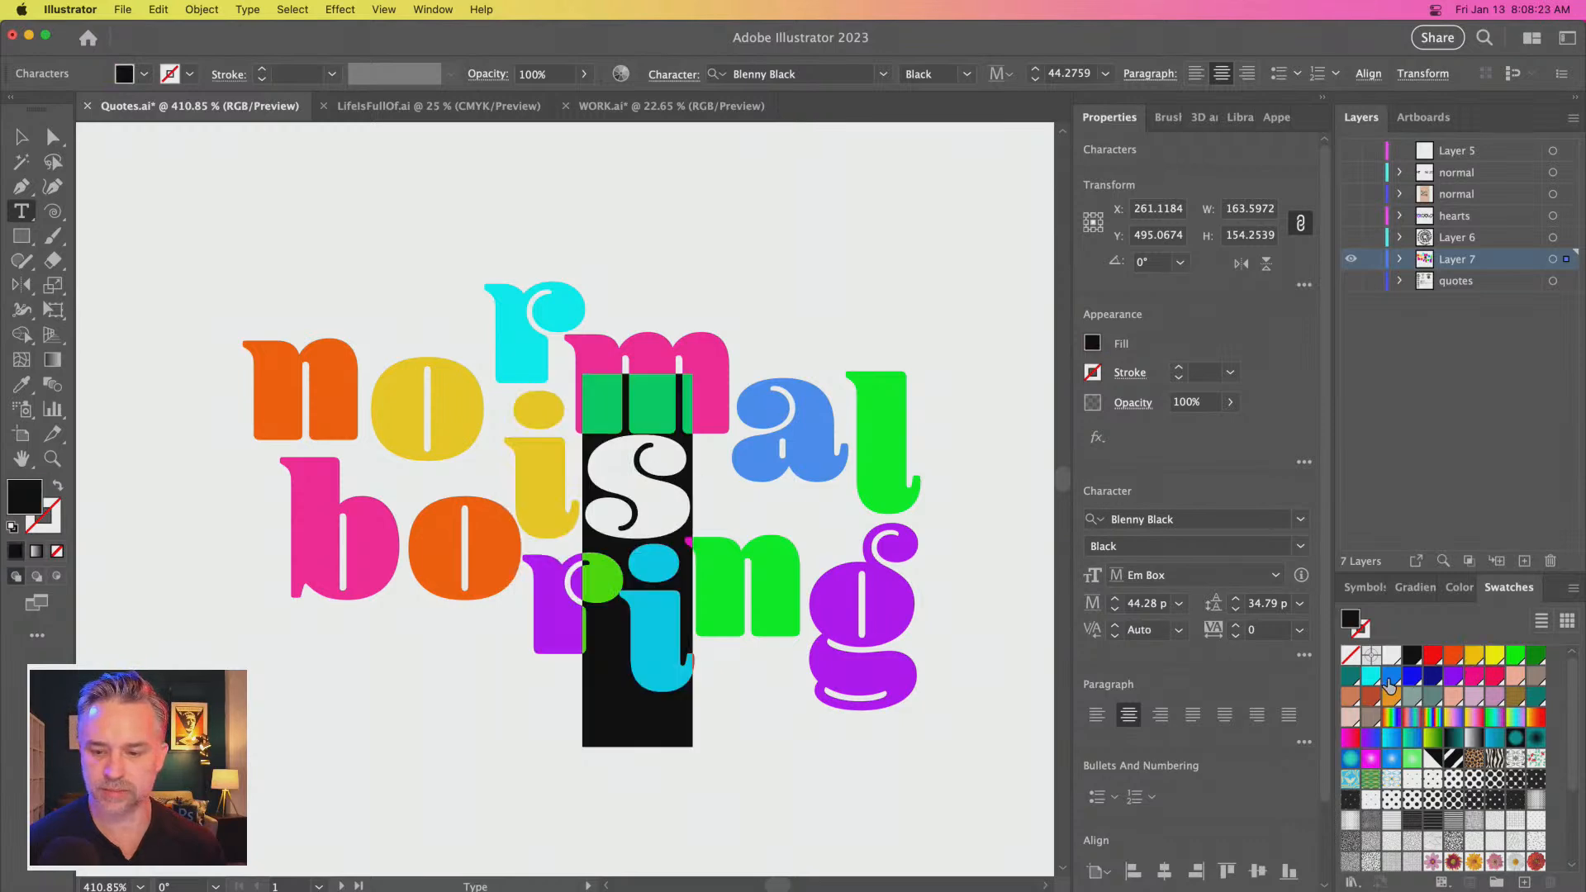
{"action": "left_click", "coordinate": [1392, 679]}
{"action": "left_click", "coordinate": [21, 137]}
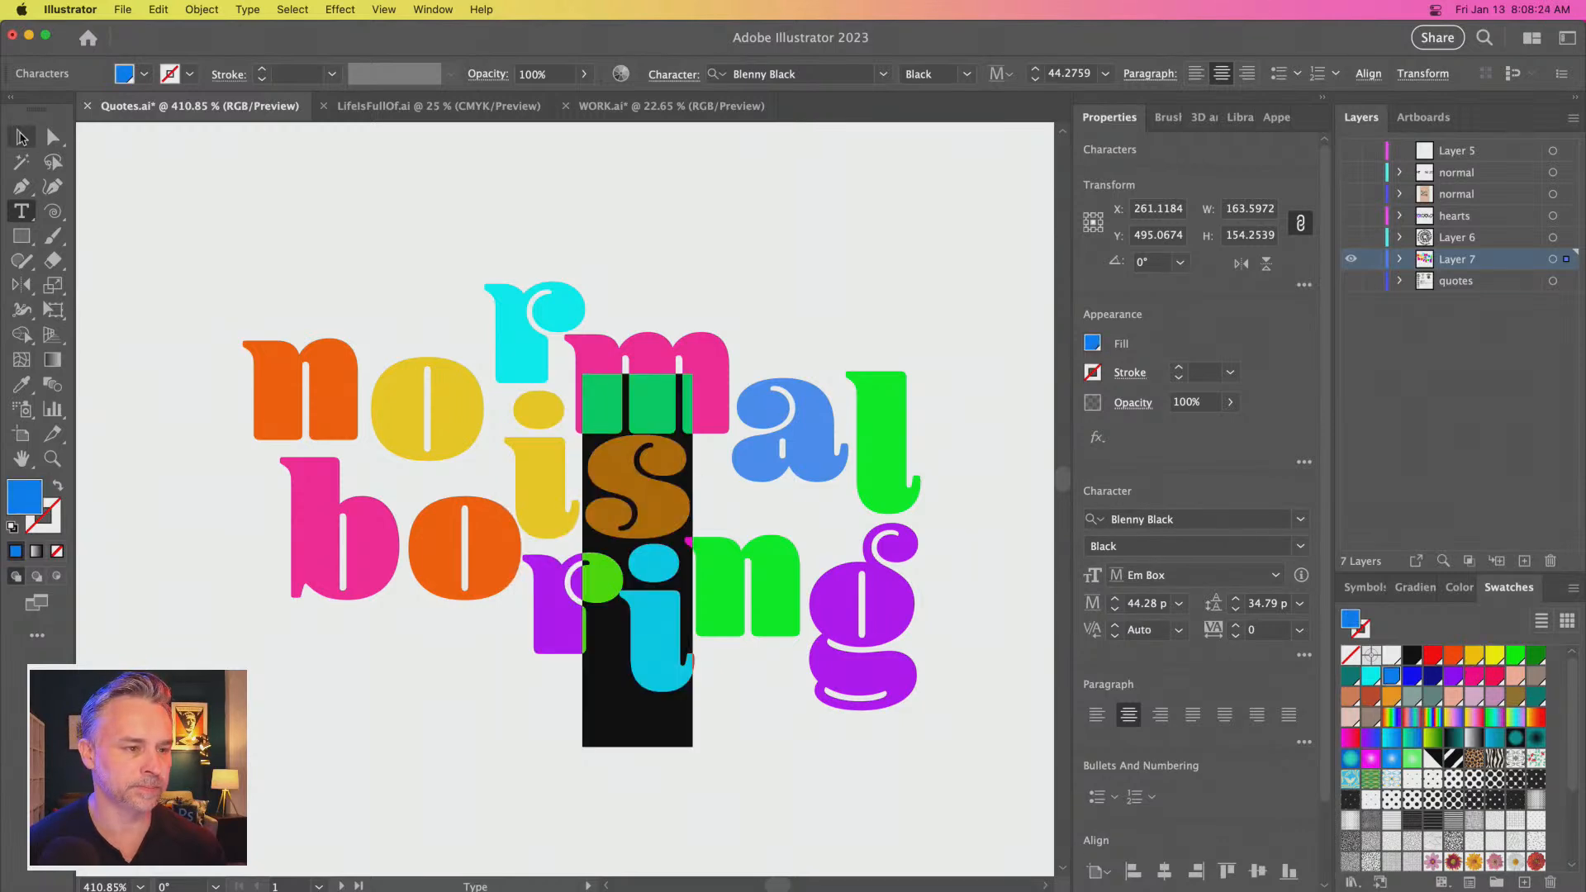
{"action": "left_click", "coordinate": [147, 216]}
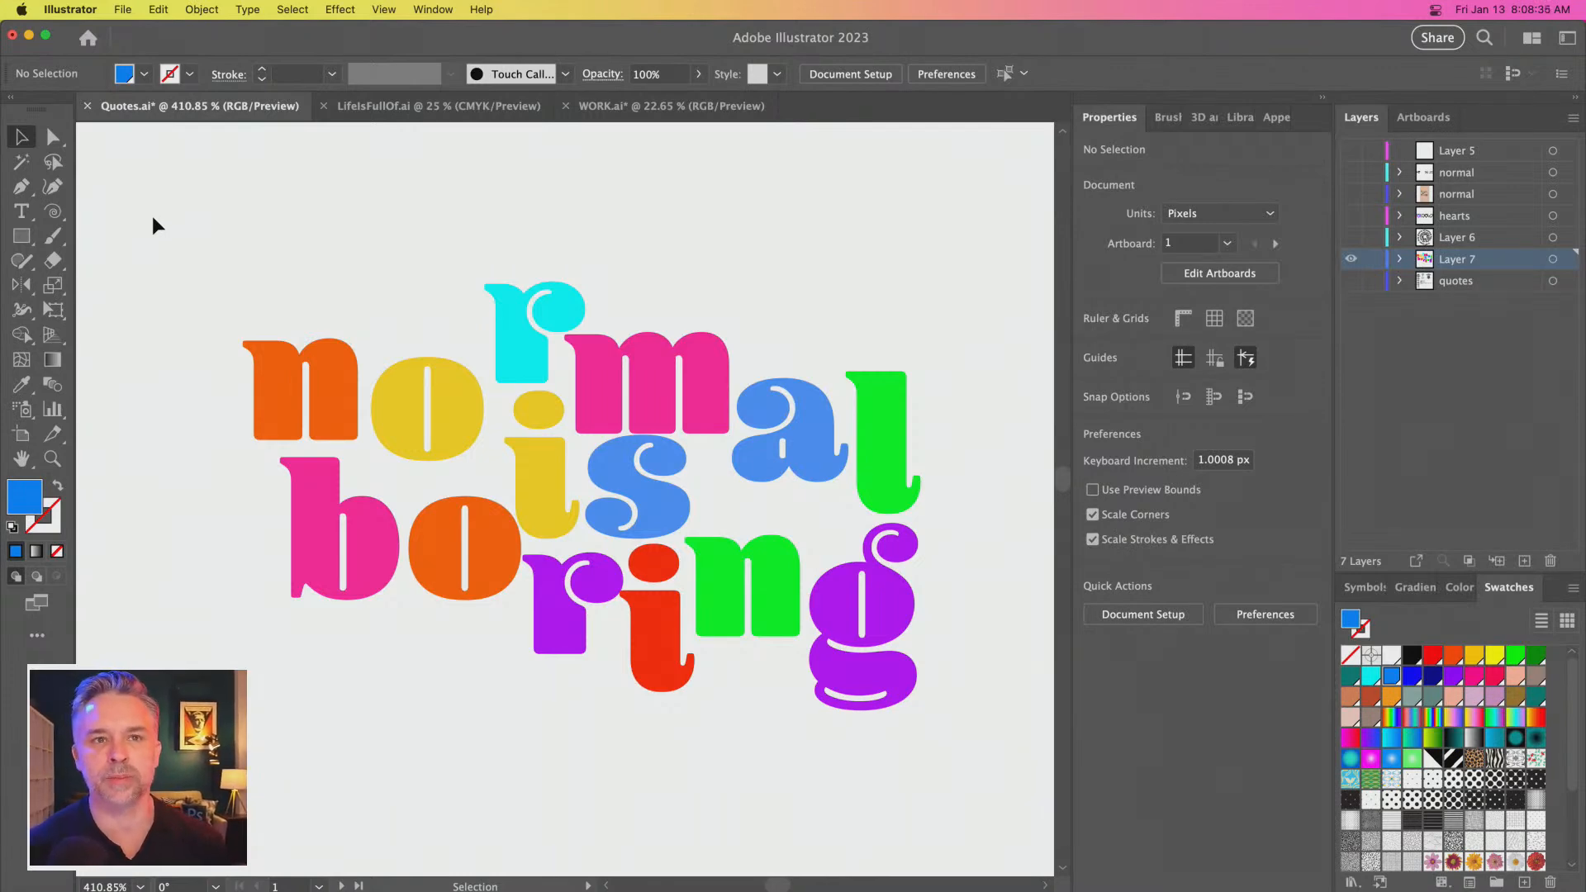
Move the colored lettering up the page to about X 263.69, Y 332.59 px
{"action": "left_click", "coordinate": [561, 351]}
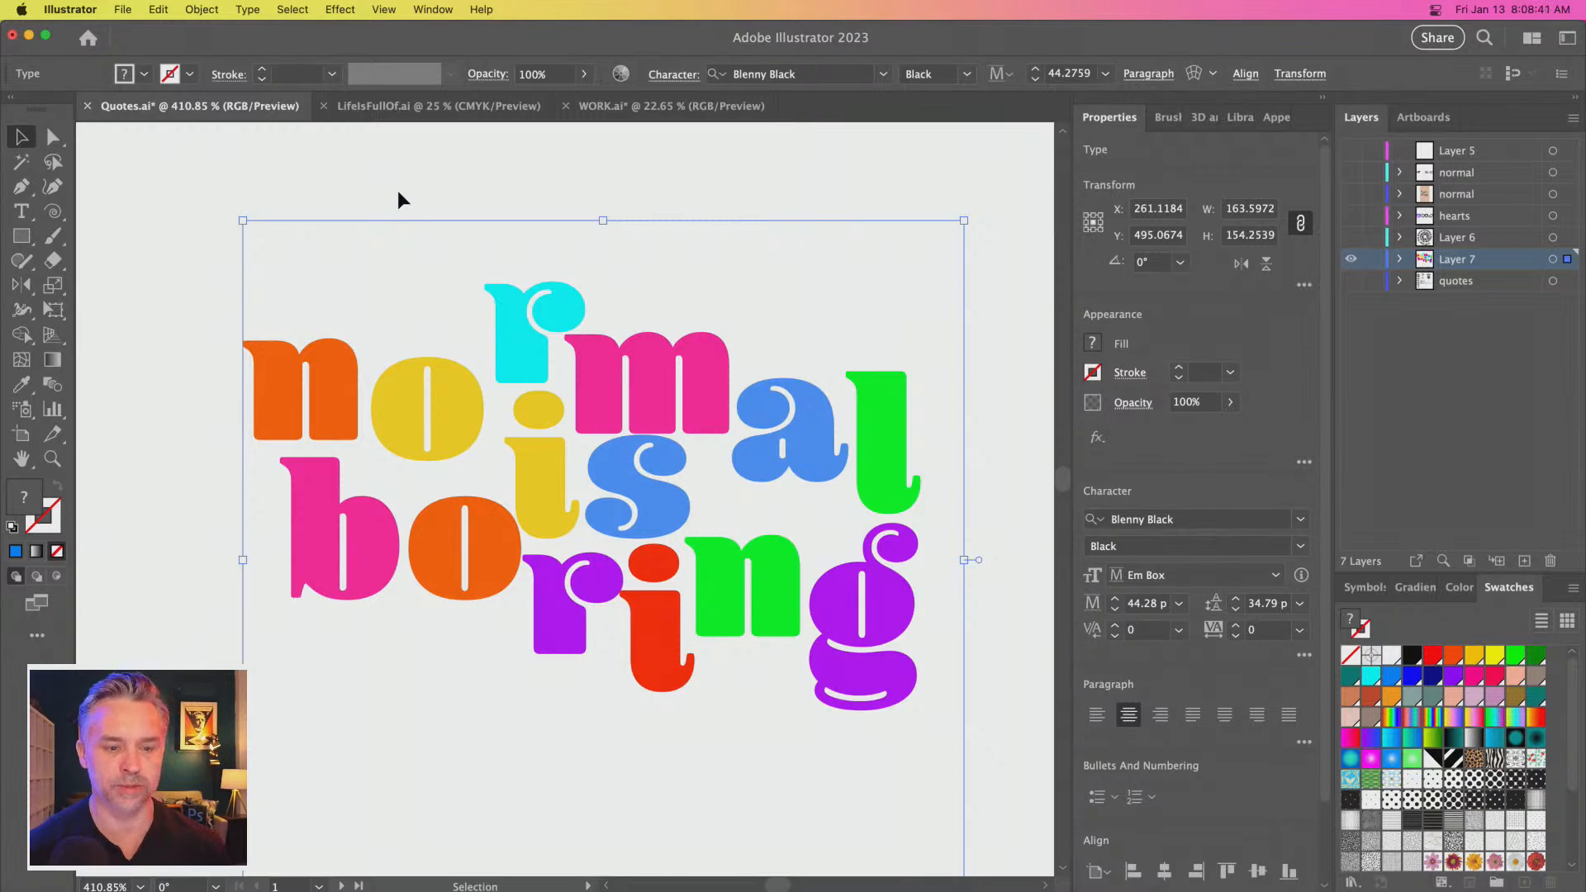
{"action": "key", "text": "super+minus"}
{"action": "key", "text": "super+minus"}
{"action": "left_click_drag", "start_coordinate": [418, 204], "coordinate": [450, 432]}
{"action": "left_click_drag", "start_coordinate": [444, 567], "coordinate": [454, 306]}
{"action": "key", "text": "super+equal"}
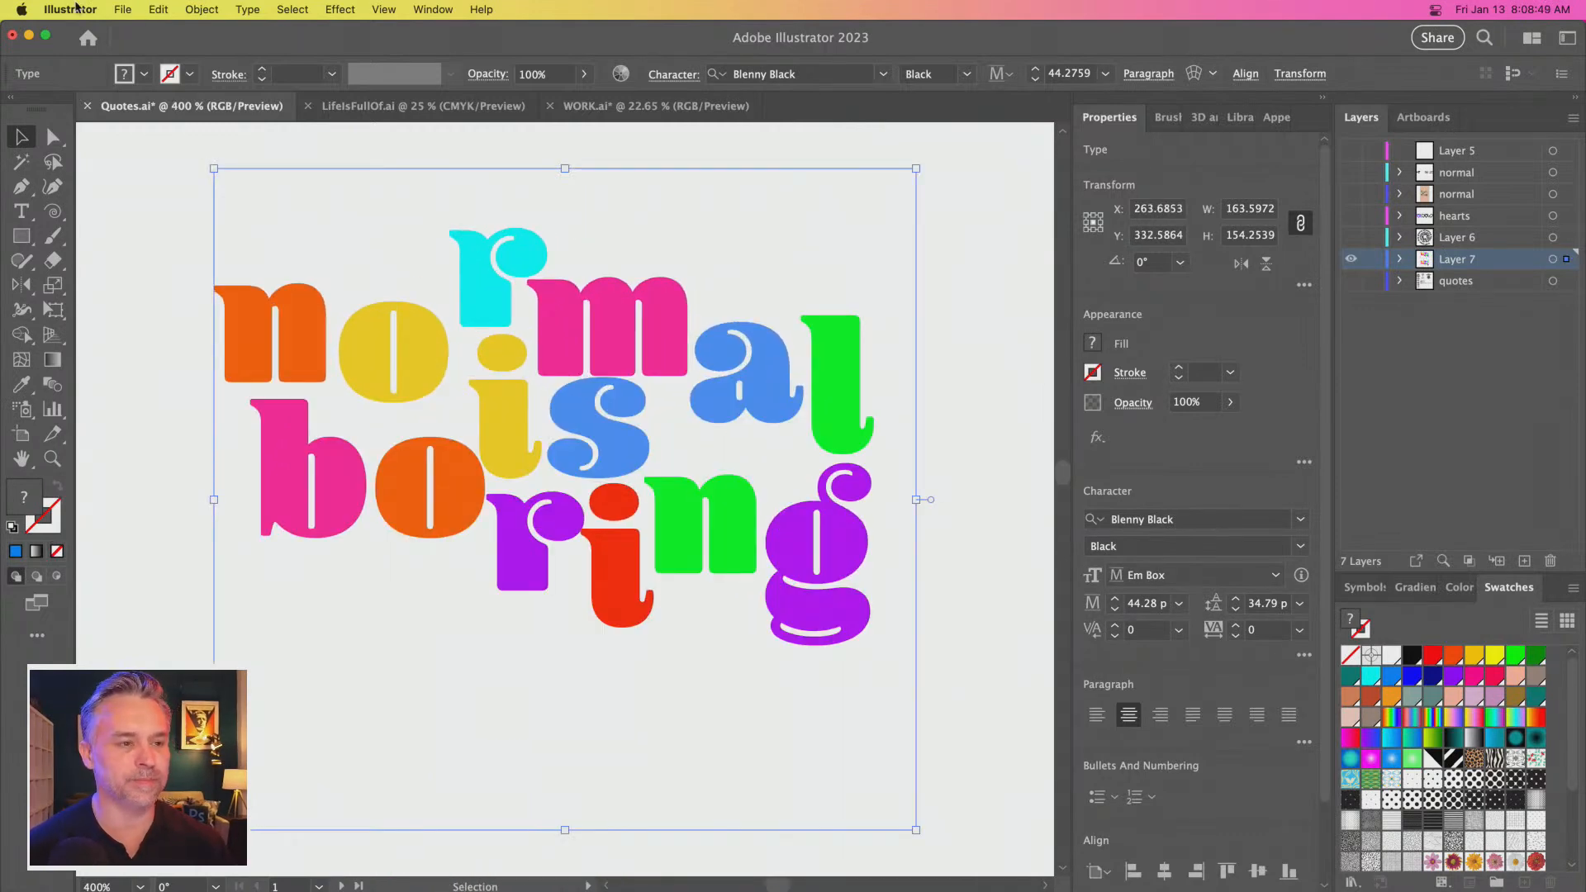
Use Recolor Artwork on the lettering, trying the Renaissance 1, Grays and Pastels color groups before assigning Brights
{"action": "left_click", "coordinate": [158, 9]}
{"action": "mouse_move", "coordinate": [347, 334]}
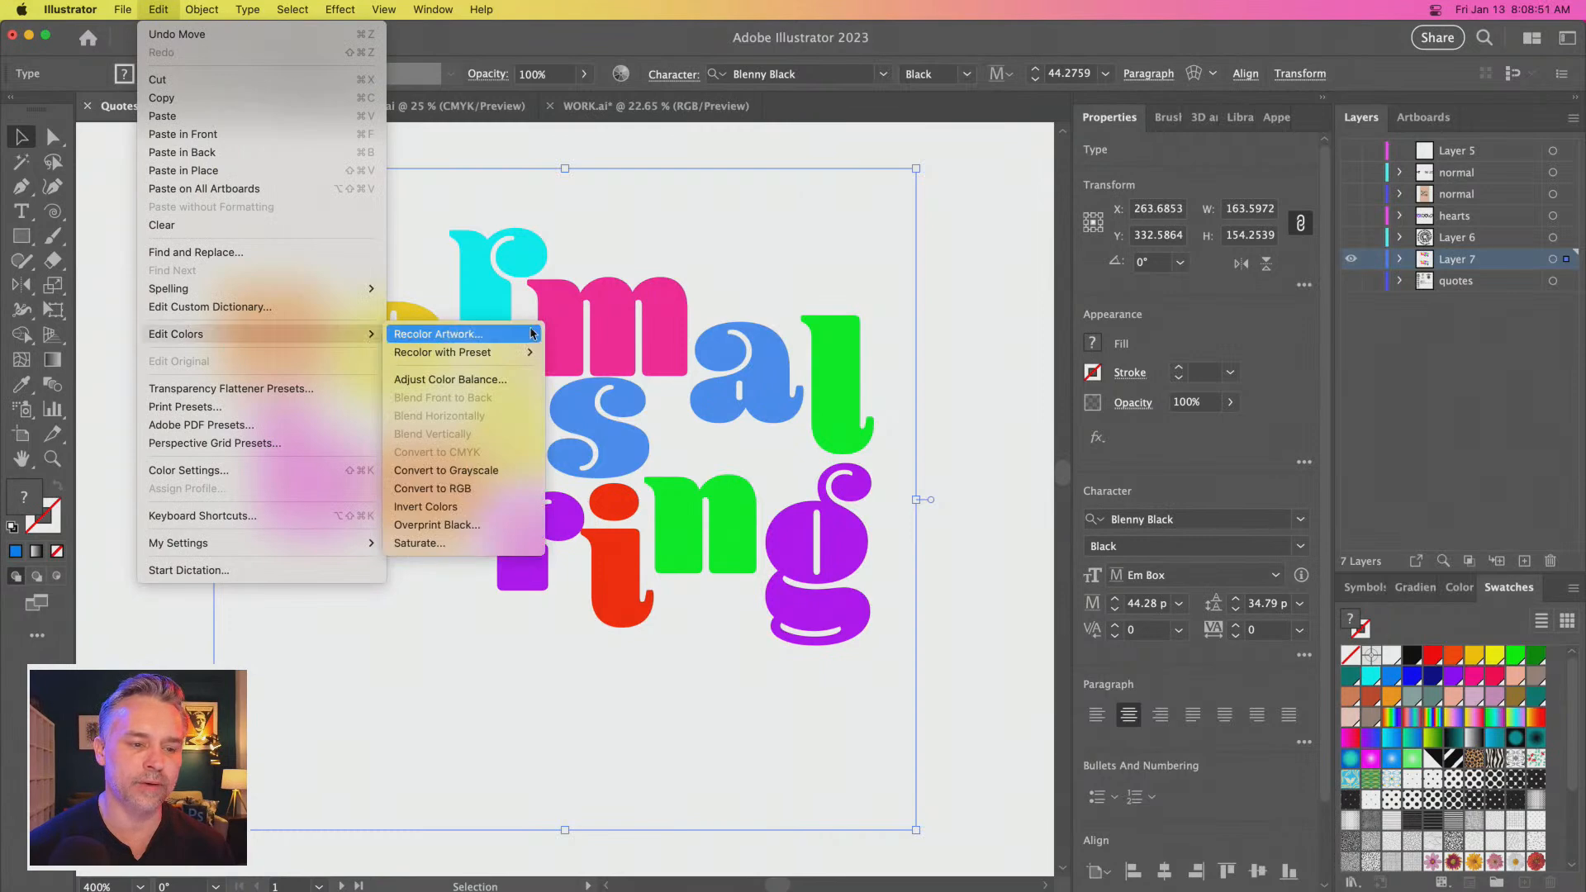
{"action": "left_click", "coordinate": [512, 334]}
{"action": "left_click_drag", "start_coordinate": [1159, 98], "coordinate": [1051, 78]}
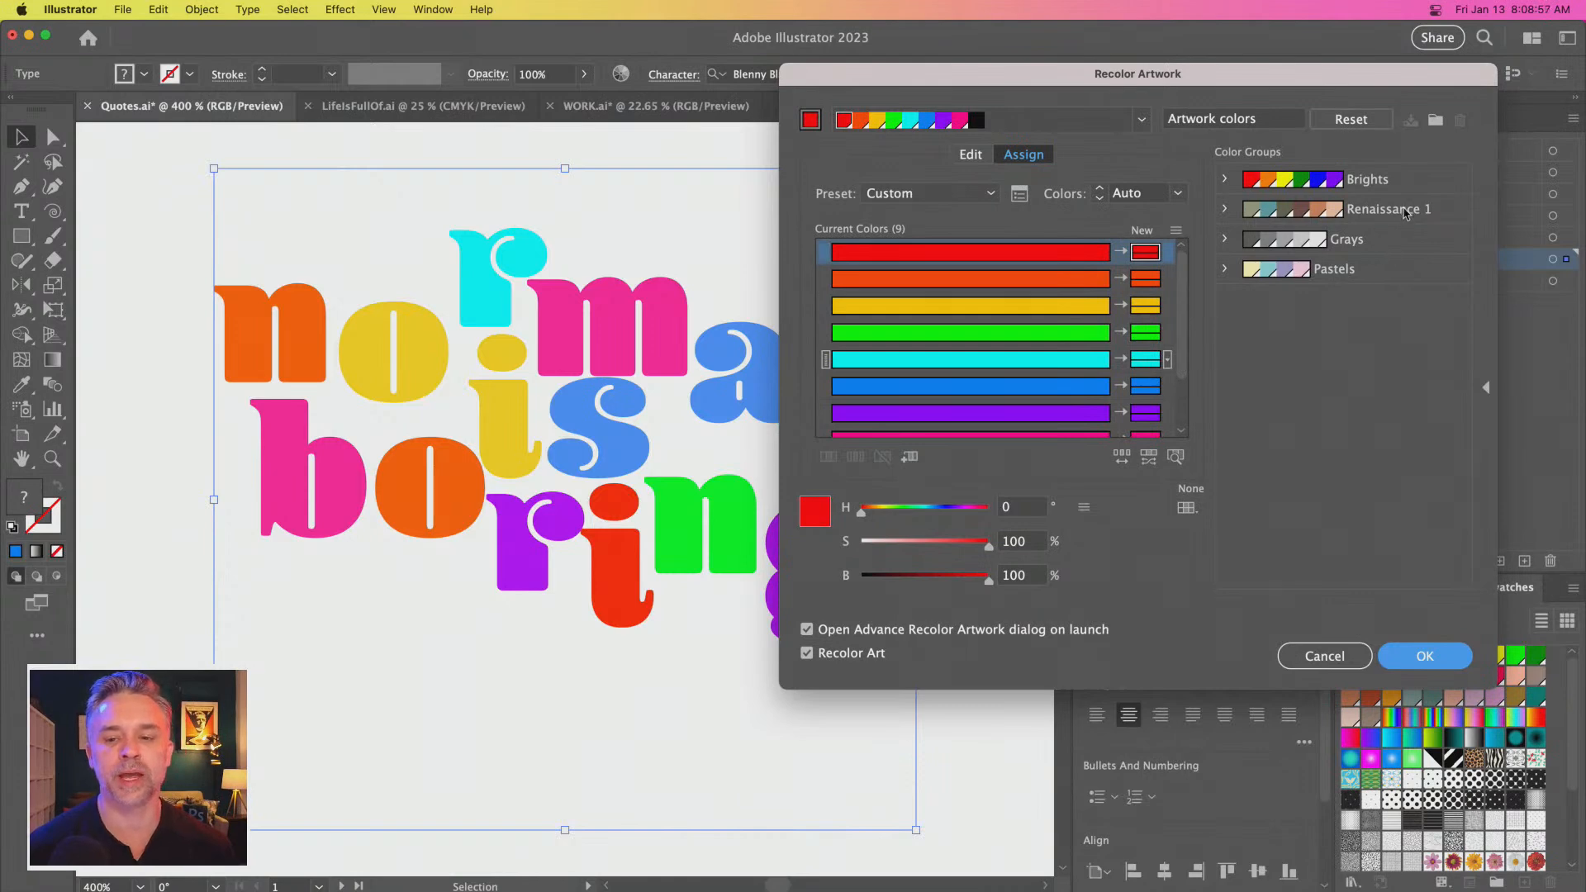
{"action": "left_click", "coordinate": [1404, 211]}
{"action": "left_click_drag", "start_coordinate": [962, 79], "coordinate": [1022, 94]}
{"action": "left_click", "coordinate": [1475, 198]}
{"action": "left_click", "coordinate": [1469, 226]}
{"action": "left_click", "coordinate": [1466, 198]}
{"action": "left_click", "coordinate": [1460, 258]}
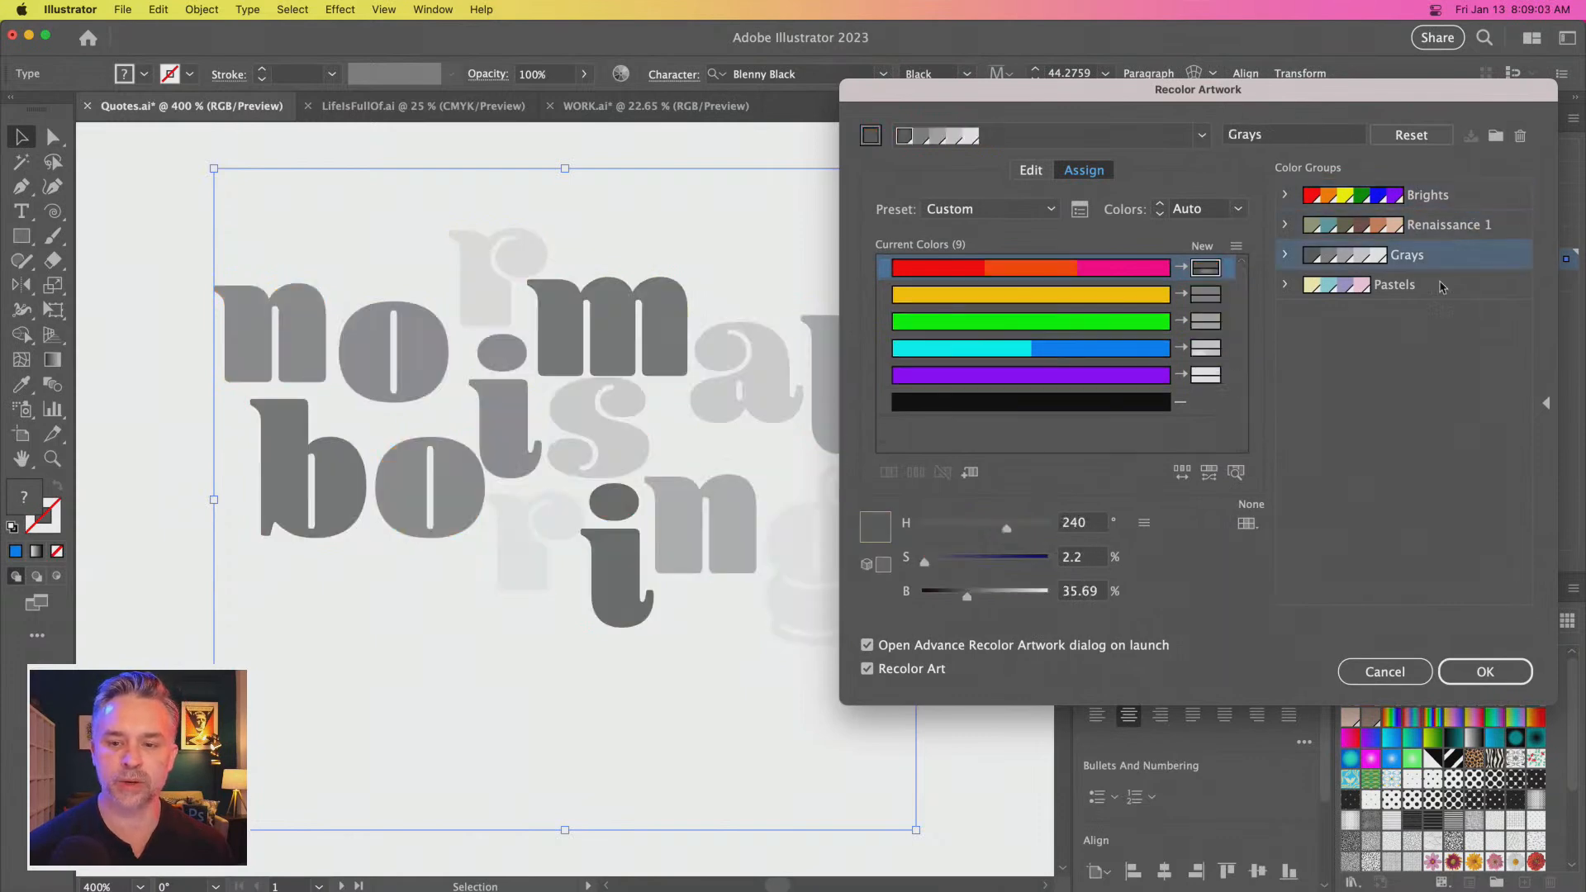
{"action": "left_click", "coordinate": [1440, 287]}
{"action": "left_click", "coordinate": [1457, 207]}
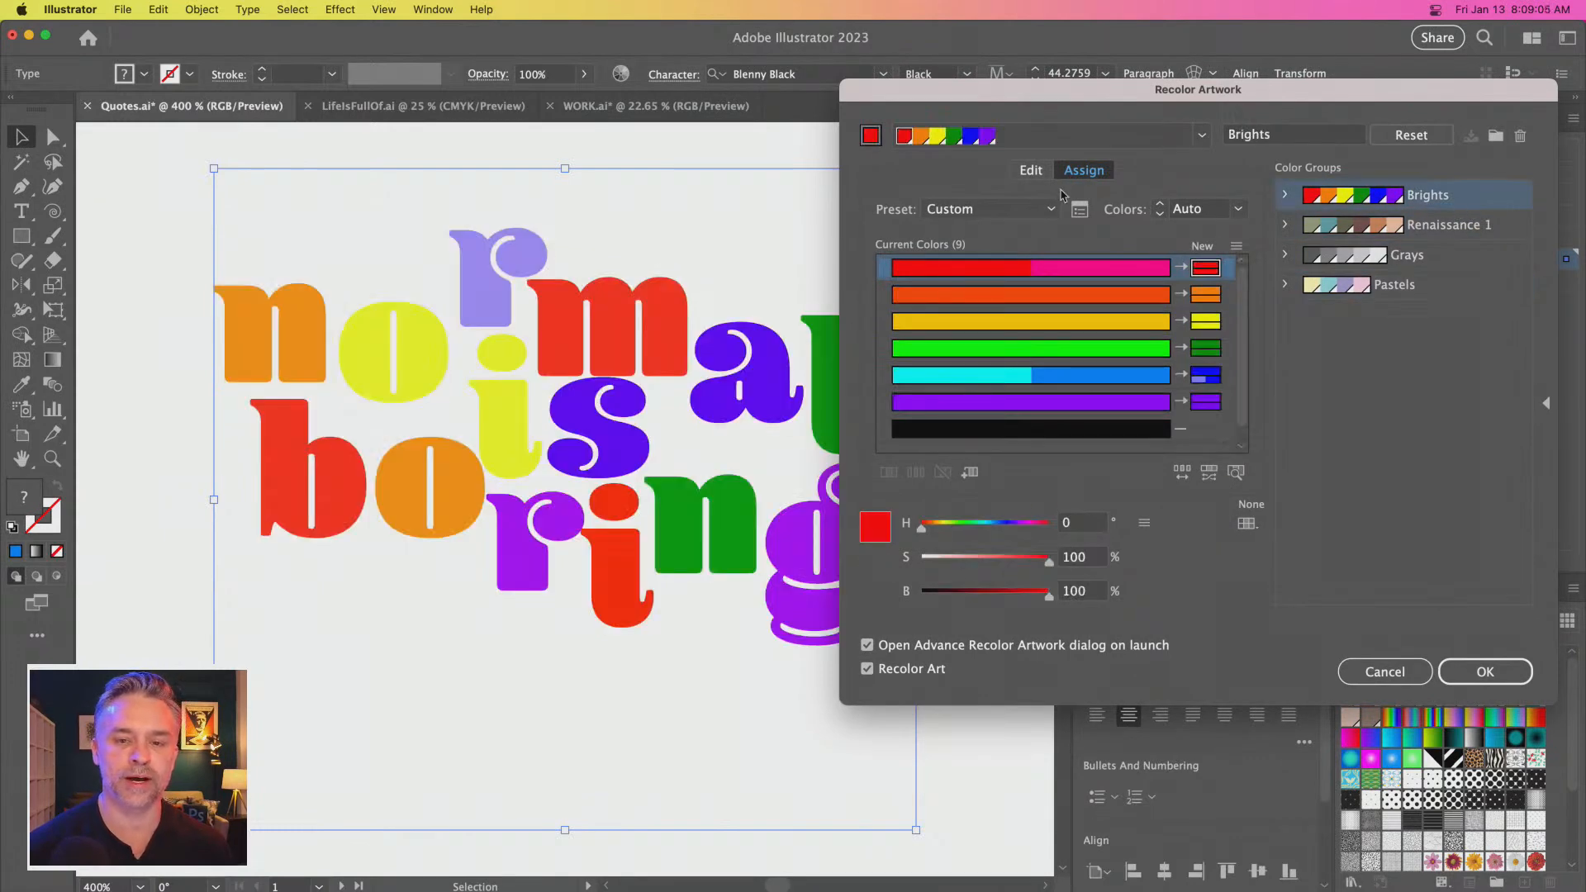
Rotate and desaturate the linked palette on the color wheel, bringing the base red to about H 10.44°, S 63.85%
{"action": "left_click", "coordinate": [1030, 171]}
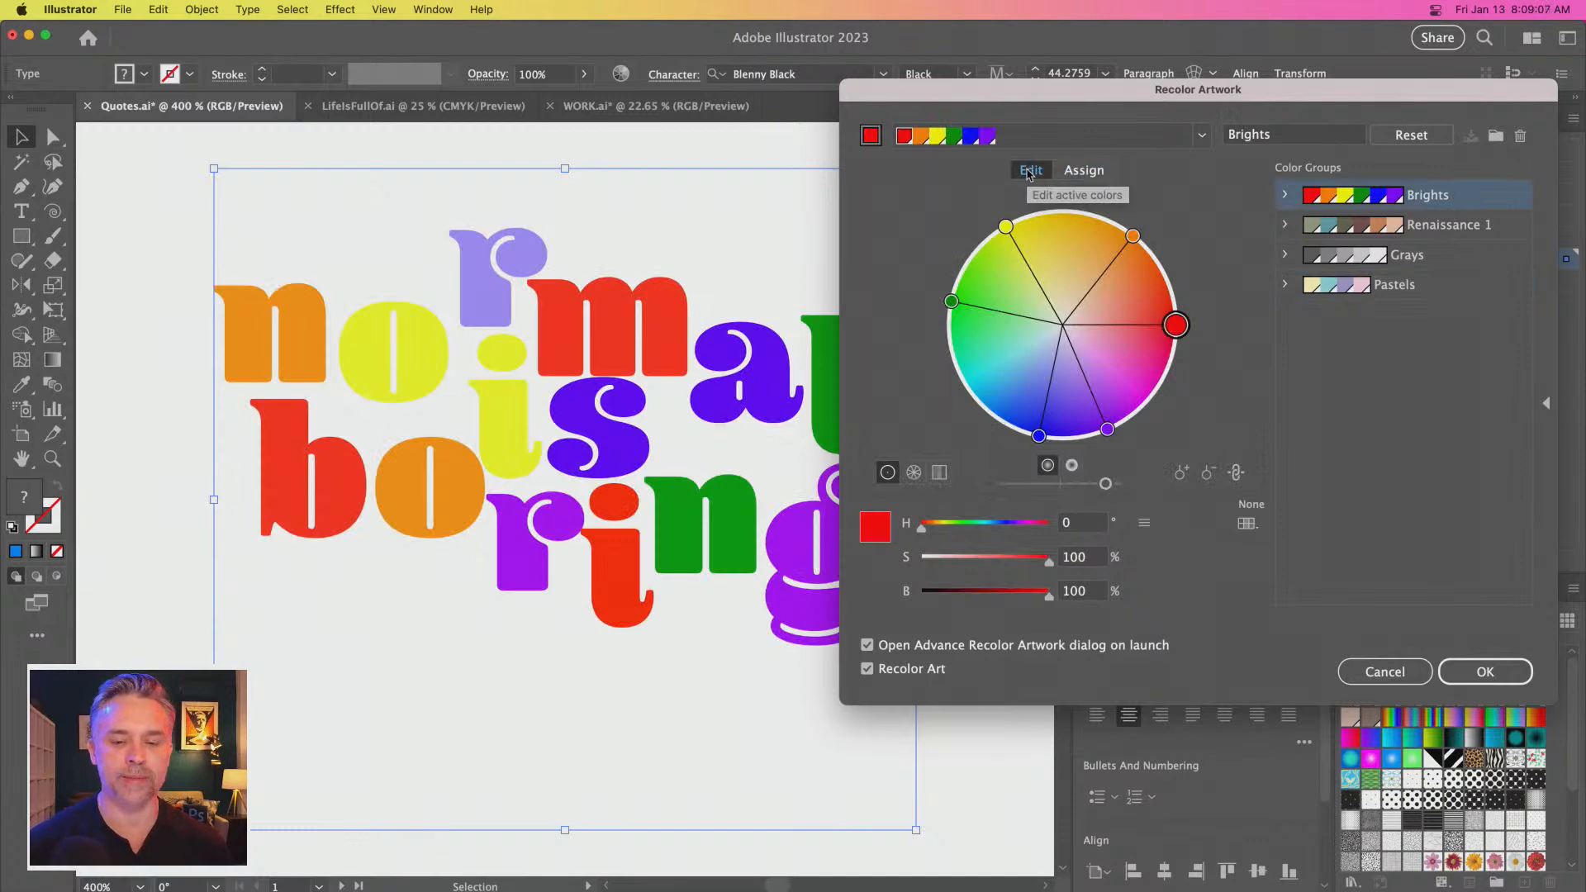
{"action": "left_click_drag", "start_coordinate": [950, 302], "coordinate": [950, 346]}
{"action": "left_click_drag", "start_coordinate": [1183, 300], "coordinate": [1181, 299]}
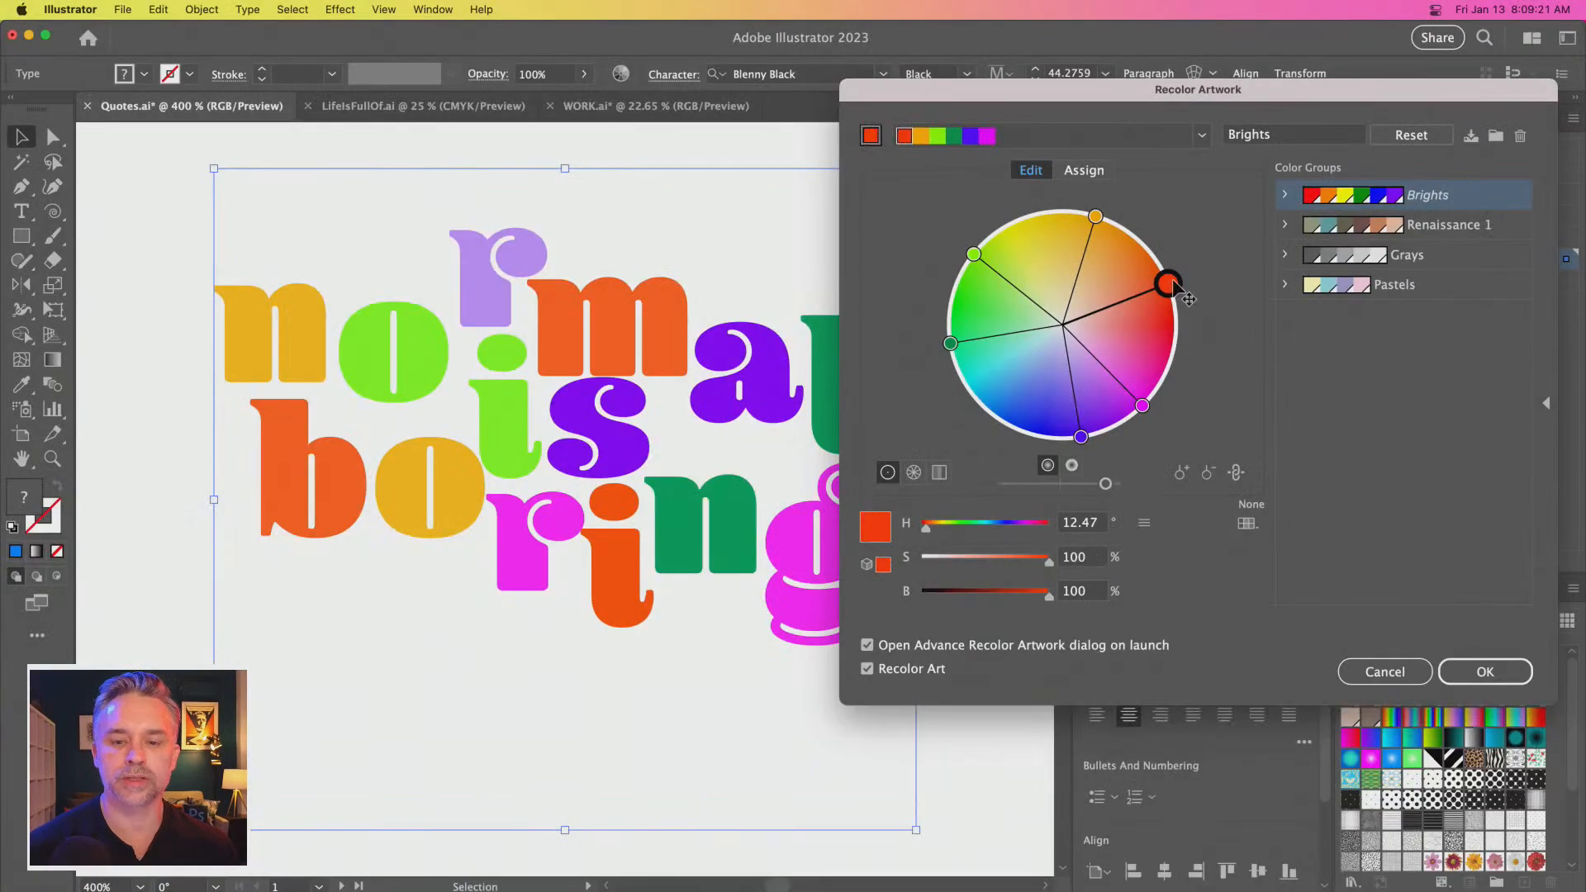
{"action": "left_click_drag", "start_coordinate": [1169, 293], "coordinate": [1133, 304]}
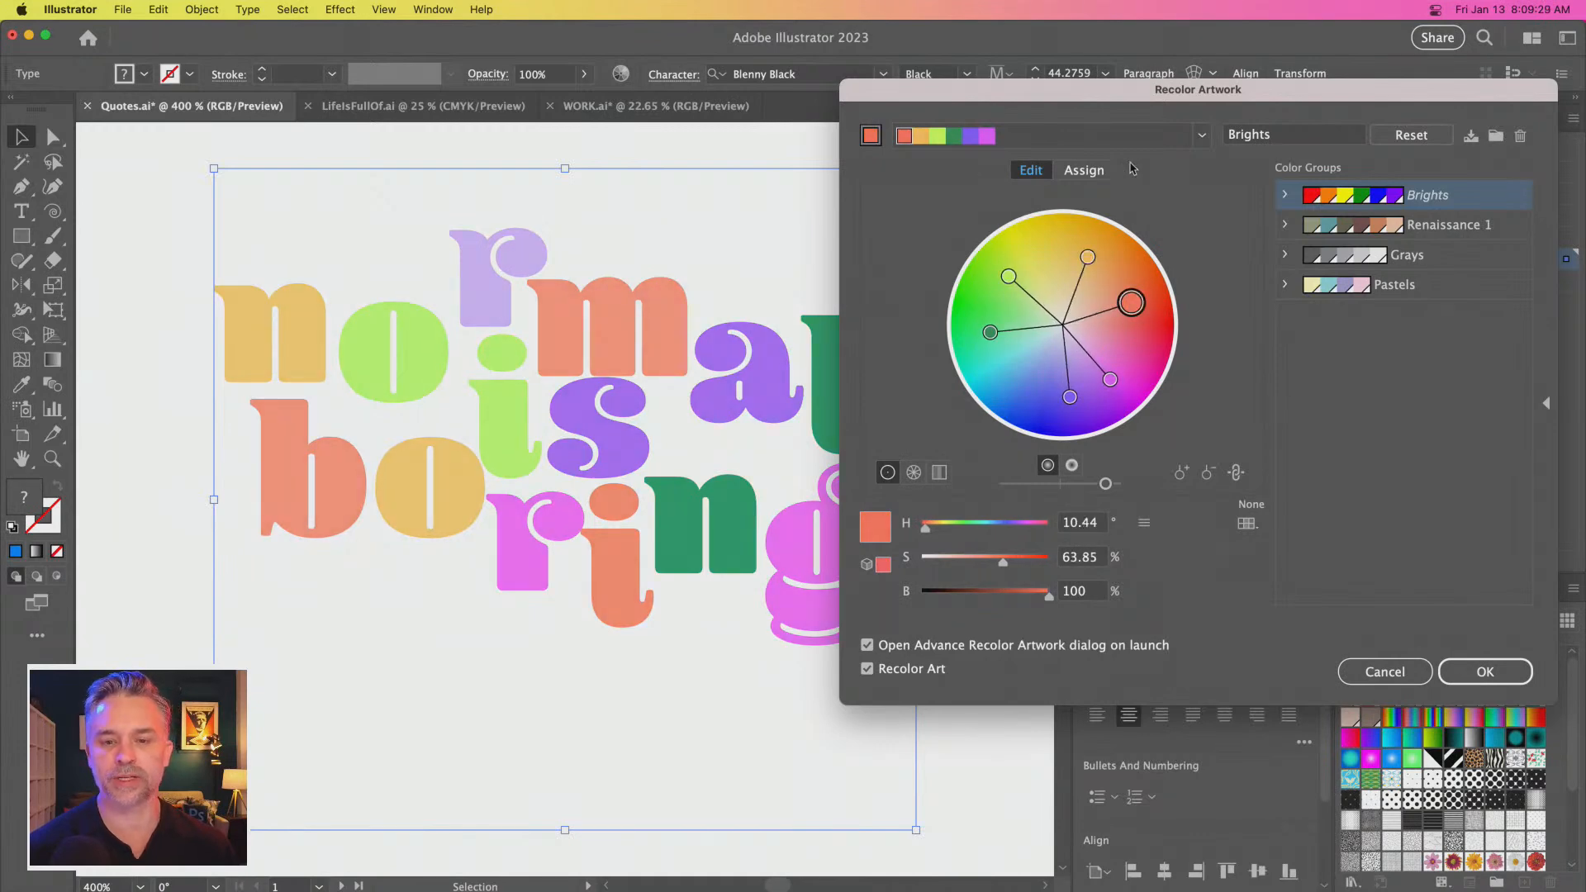
Merge the orange source color into the red and pink row so that all three map to coral
{"action": "left_click", "coordinate": [1083, 170]}
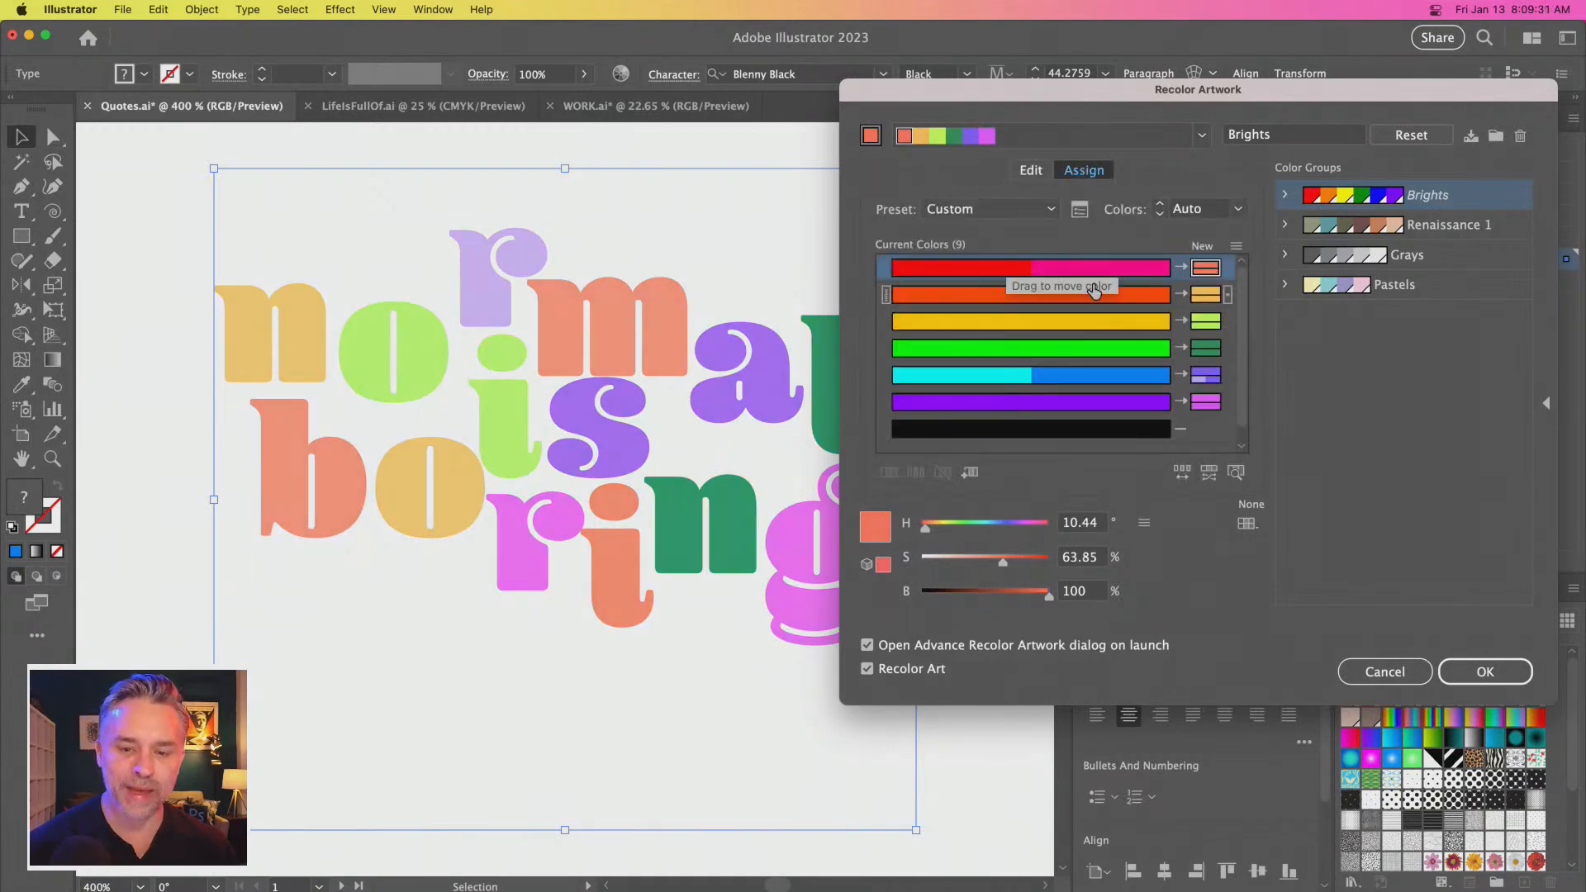
{"action": "left_click_drag", "start_coordinate": [1079, 95], "coordinate": [993, 106]}
{"action": "left_click", "coordinate": [1011, 307]}
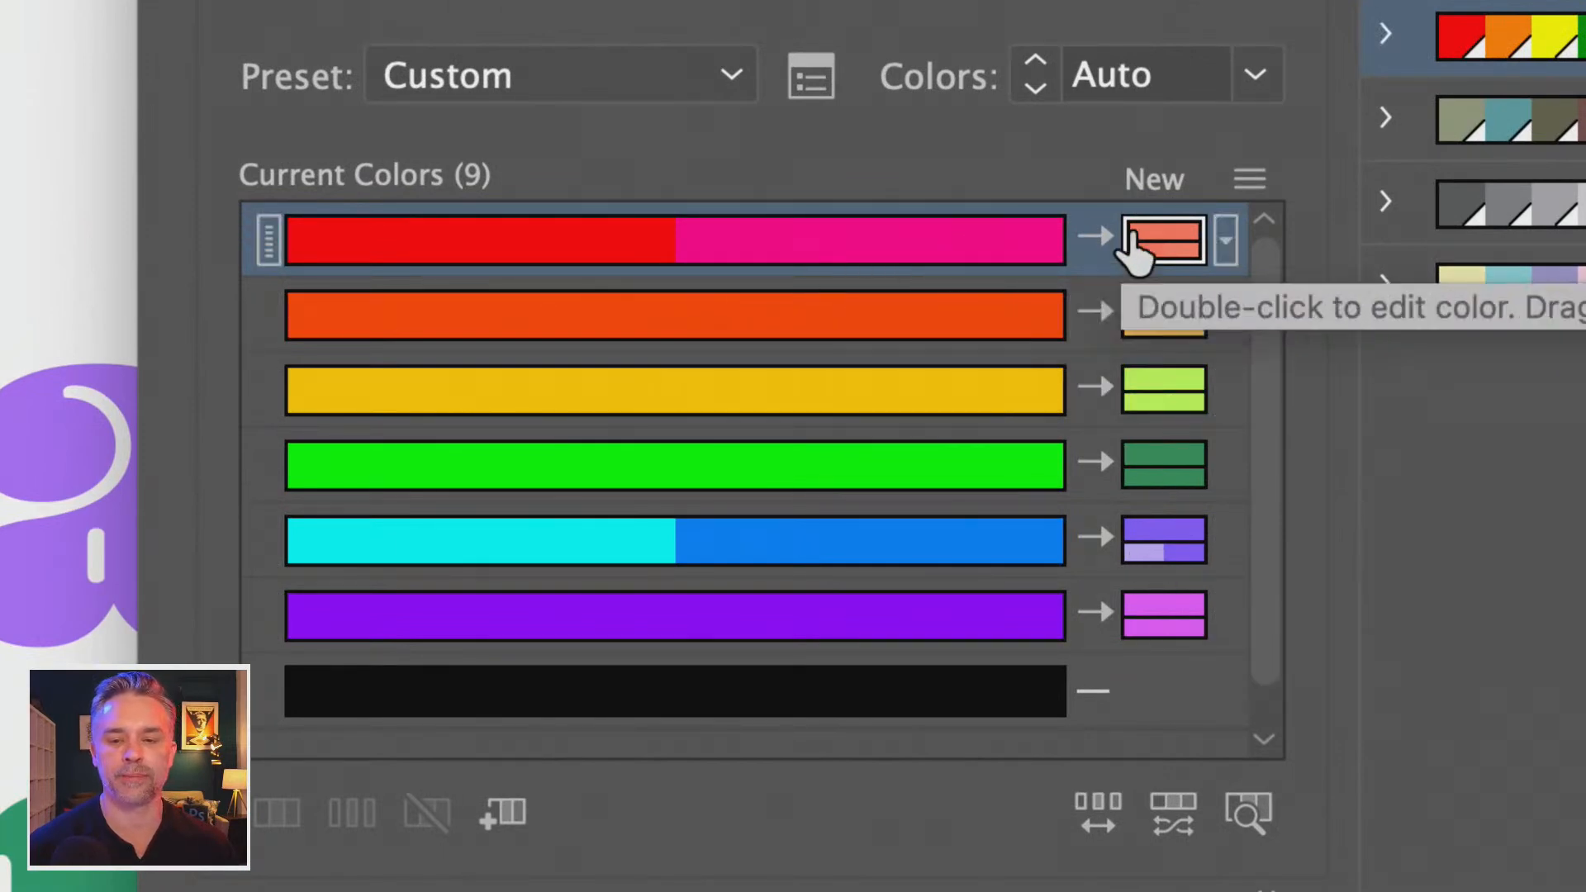
{"action": "left_click", "coordinate": [968, 312]}
{"action": "left_click_drag", "start_coordinate": [967, 308], "coordinate": [967, 248]}
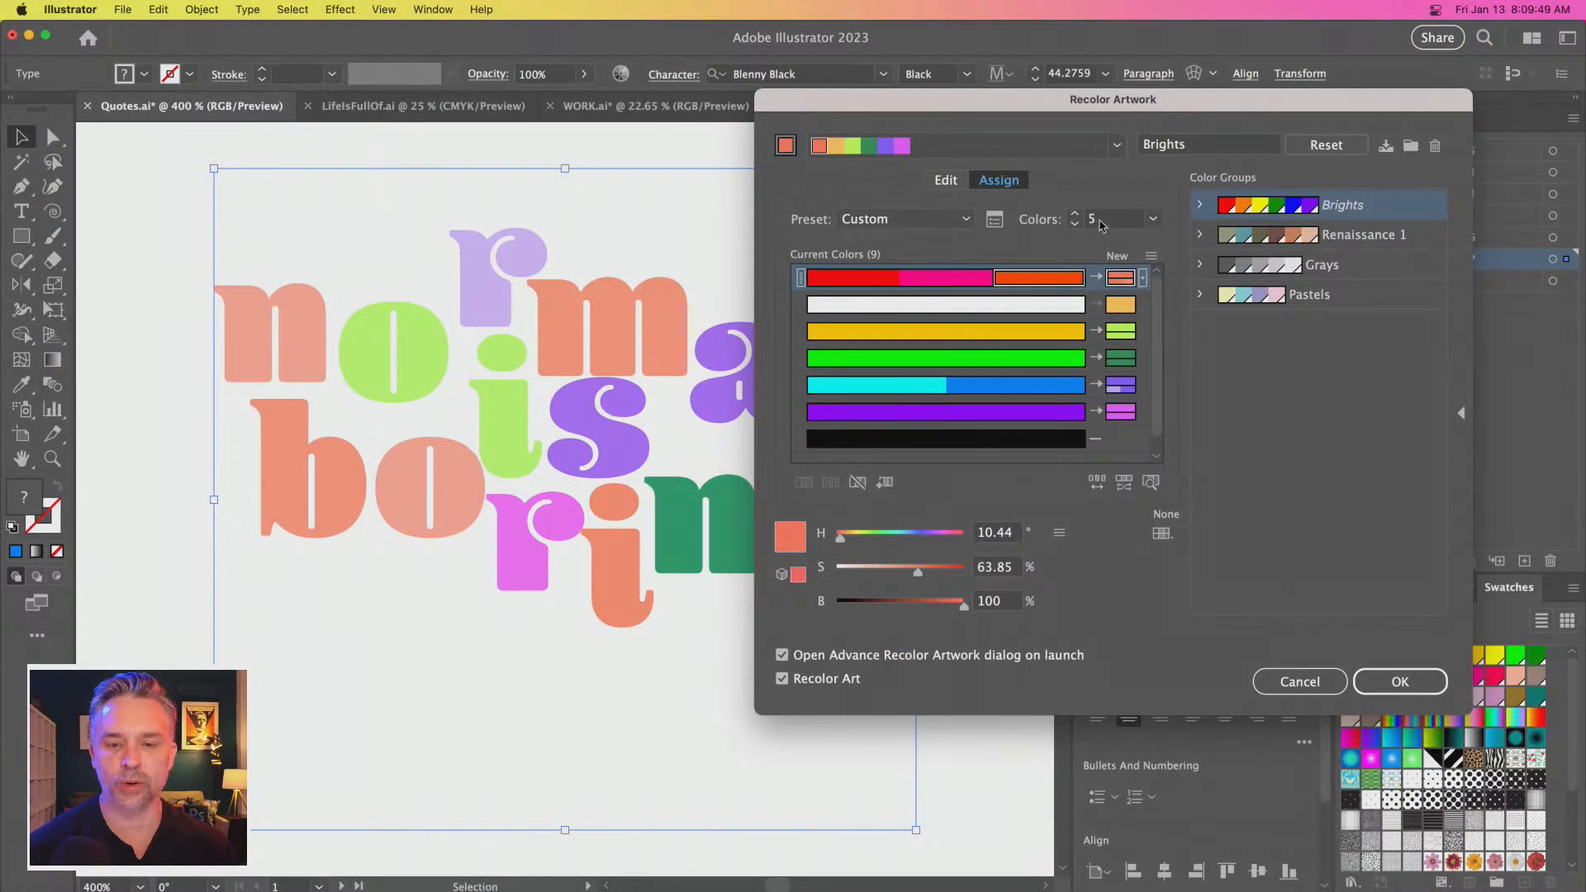
Reduce the palette to 4 colors and apply the recoloring without saving changes to the Brights swatch group
{"action": "left_click", "coordinate": [1073, 224]}
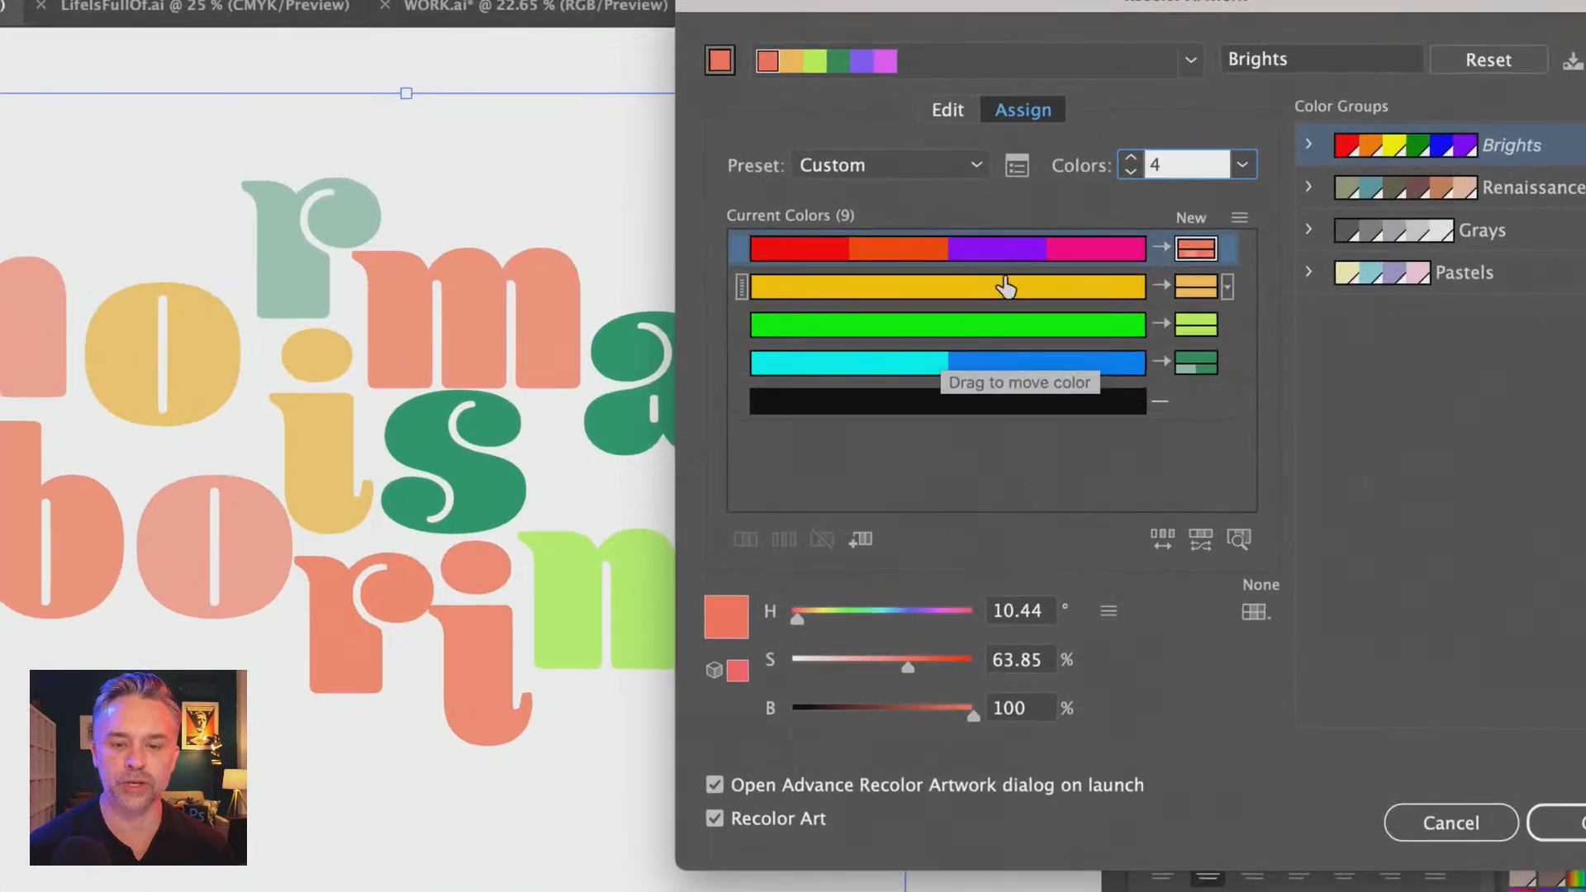
{"action": "mouse_move", "coordinate": [1020, 252]}
{"action": "left_mouse_down"}
{"action": "mouse_move", "coordinate": [1019, 308]}
{"action": "mouse_move", "coordinate": [1010, 240]}
{"action": "mouse_move", "coordinate": [1022, 248]}
{"action": "left_mouse_up"}
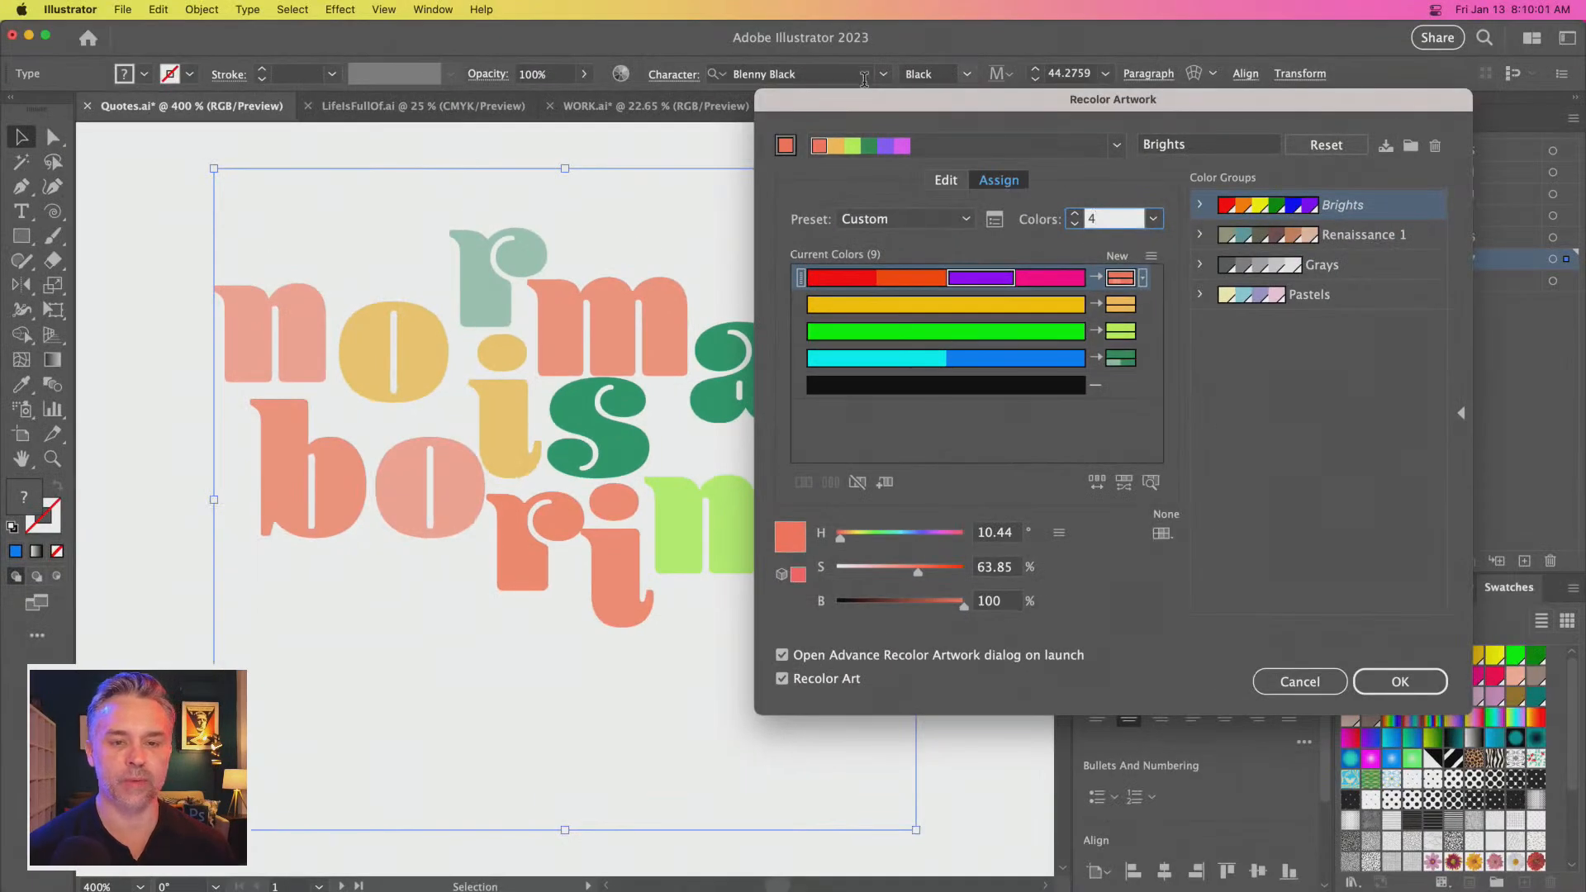
{"action": "left_click_drag", "start_coordinate": [843, 8], "coordinate": [1003, 710]}
{"action": "left_click_drag", "start_coordinate": [984, 598], "coordinate": [930, 187]}
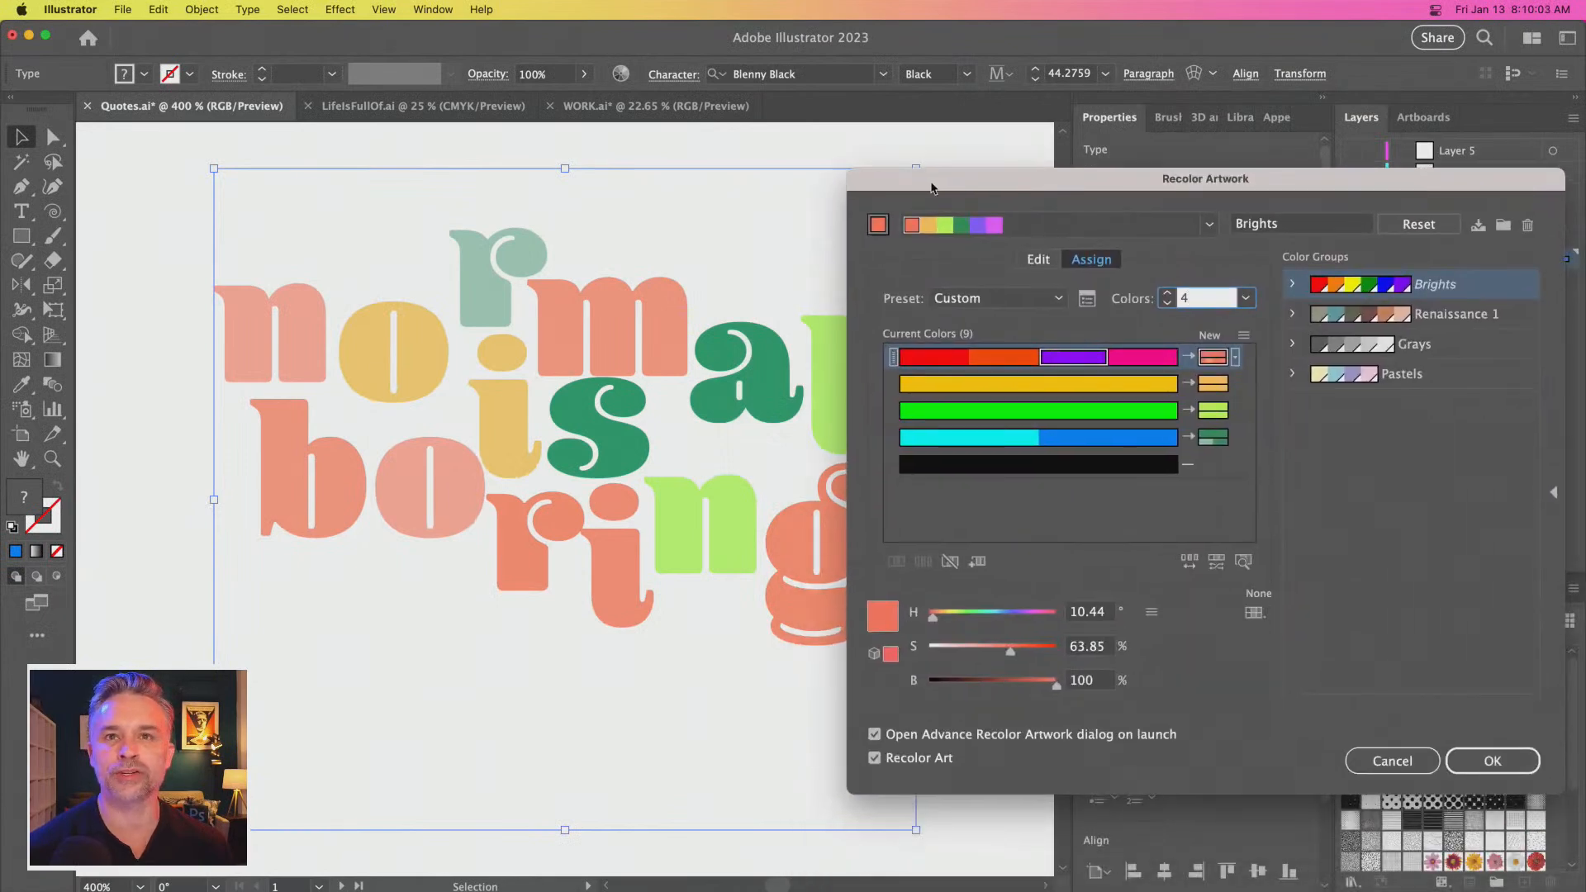
{"action": "left_click", "coordinate": [1489, 758]}
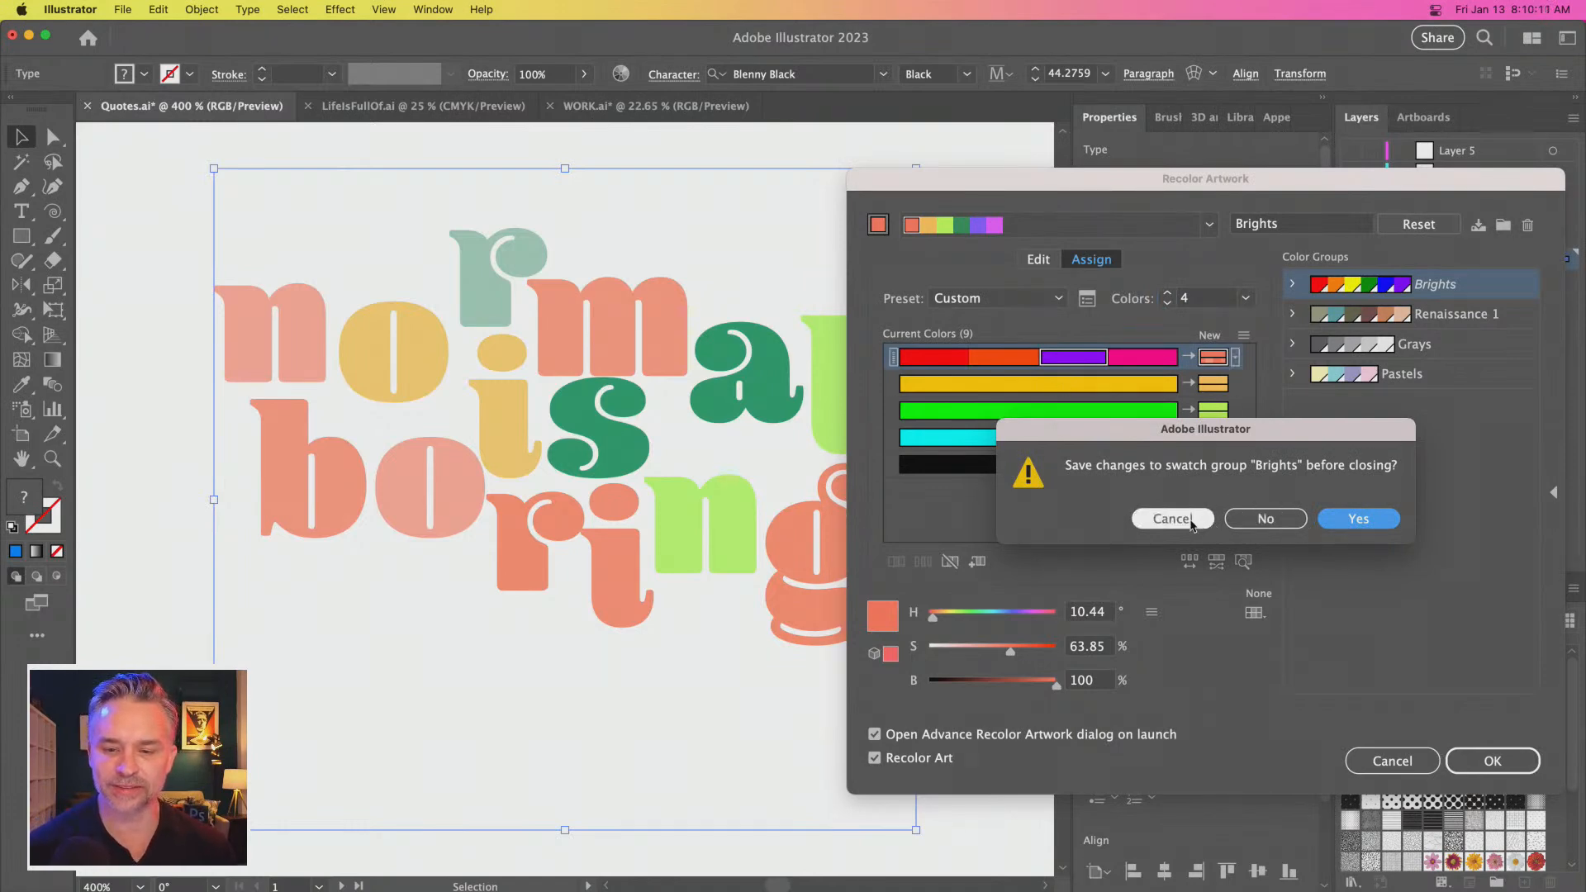
{"action": "left_click", "coordinate": [1266, 519]}
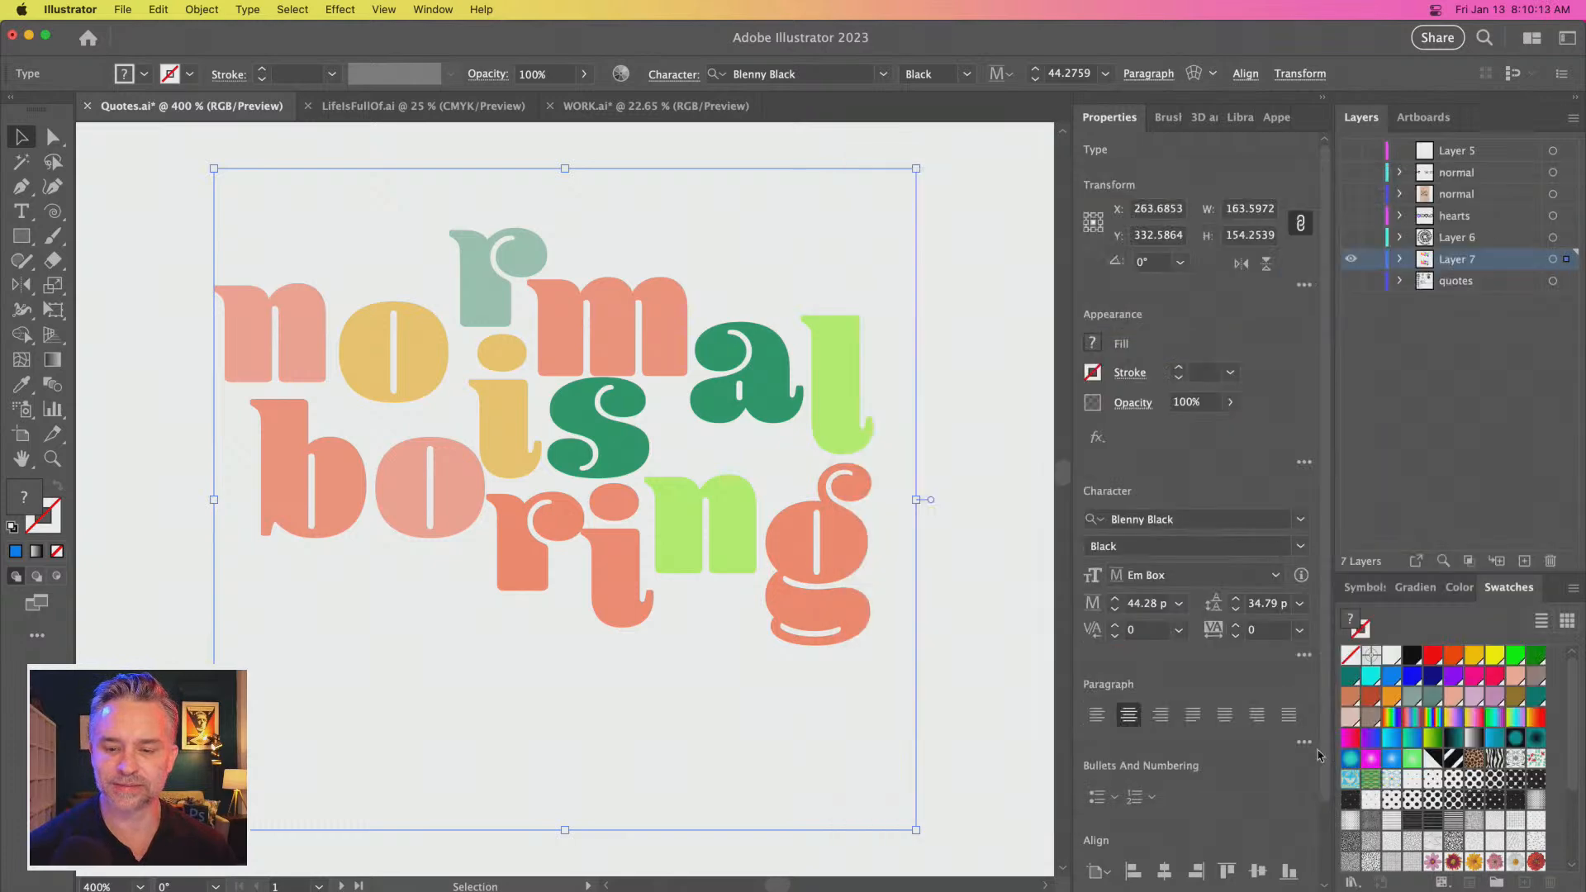
Shift the recolored lettering down slightly and duplicate it above itself at about X 261.12, Y 251.35 px
{"action": "left_click_drag", "start_coordinate": [360, 349], "coordinate": [353, 456]}
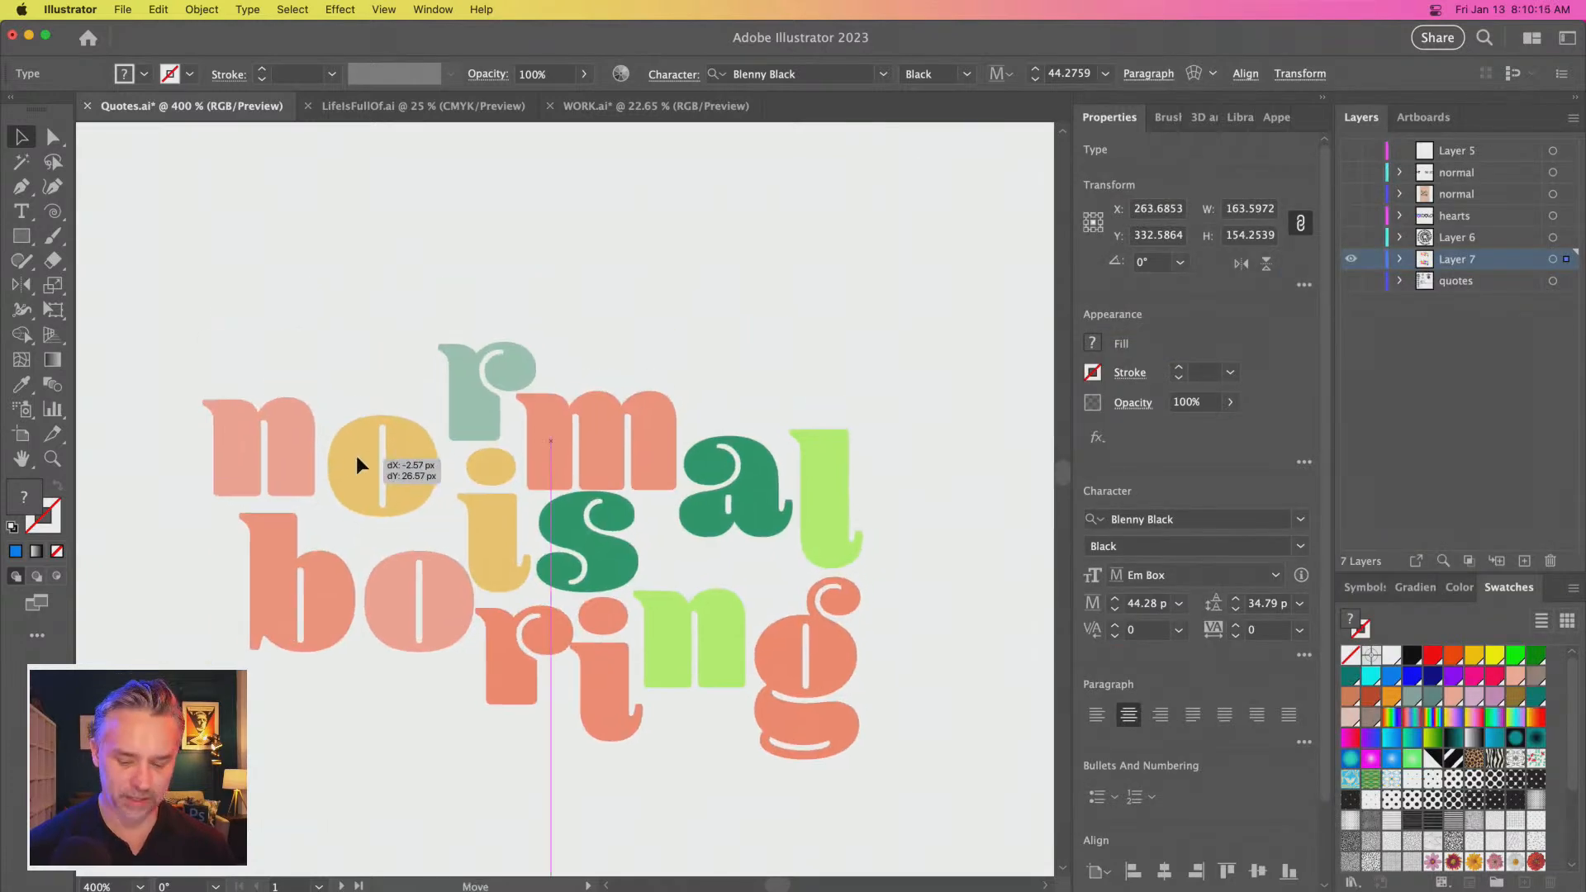
{"action": "key", "text": "super+minus"}
{"action": "key", "text": "super+minus"}
{"action": "left_click_drag", "start_coordinate": [479, 503], "coordinate": [496, 271]}
{"action": "left_click_drag", "start_coordinate": [446, 356], "coordinate": [471, 829]}
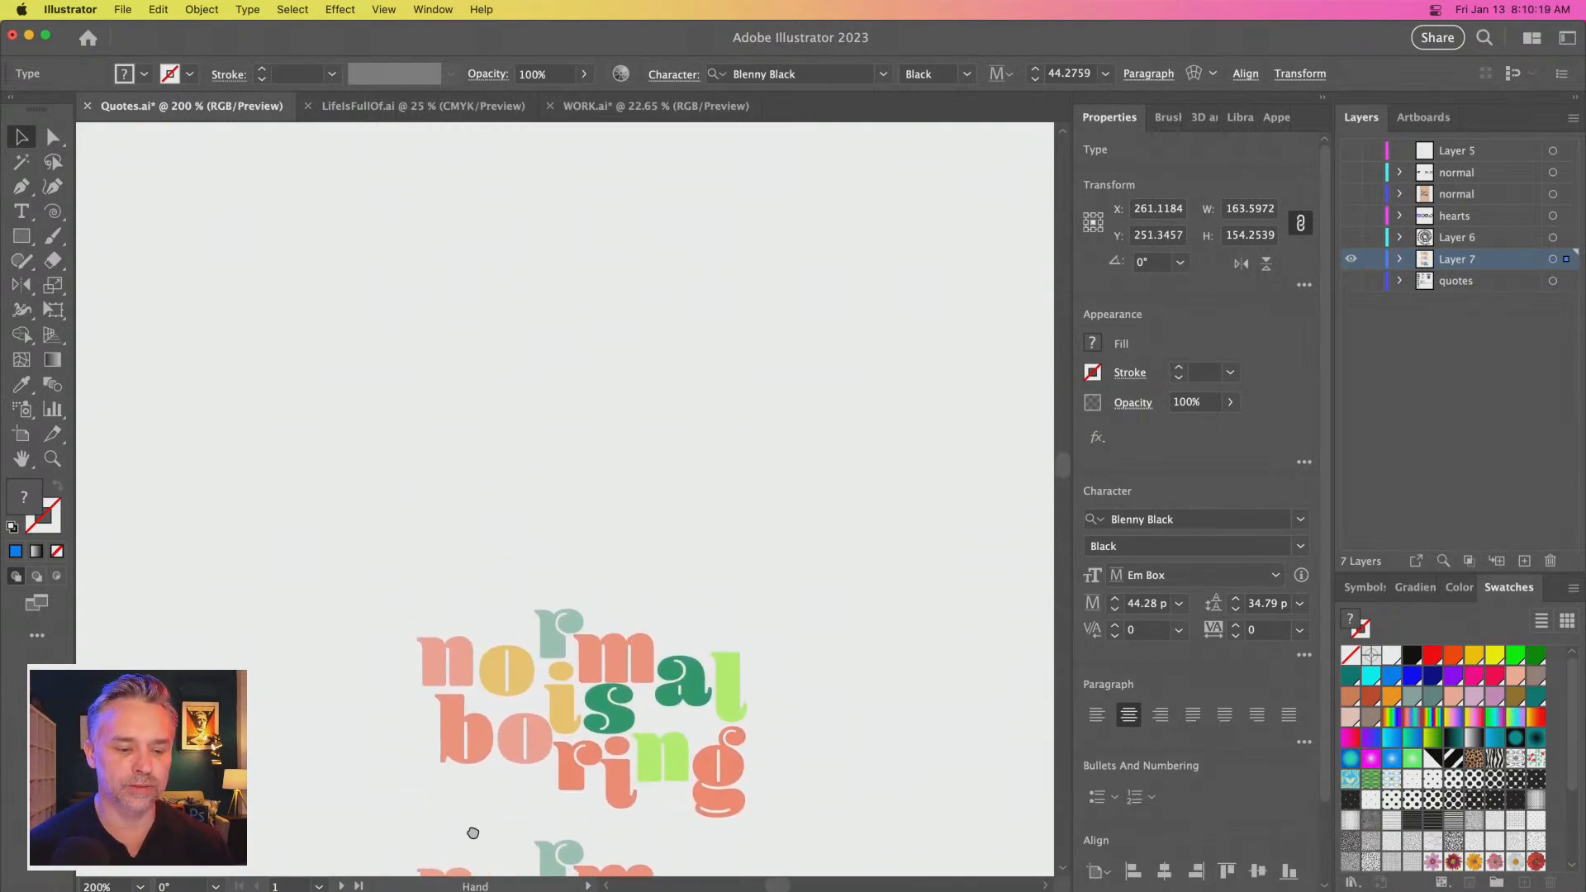
Move the duplicated lettering farther up into empty space, to about X 256.88, Y 126.60 px
{"action": "left_click_drag", "start_coordinate": [493, 710], "coordinate": [492, 436]}
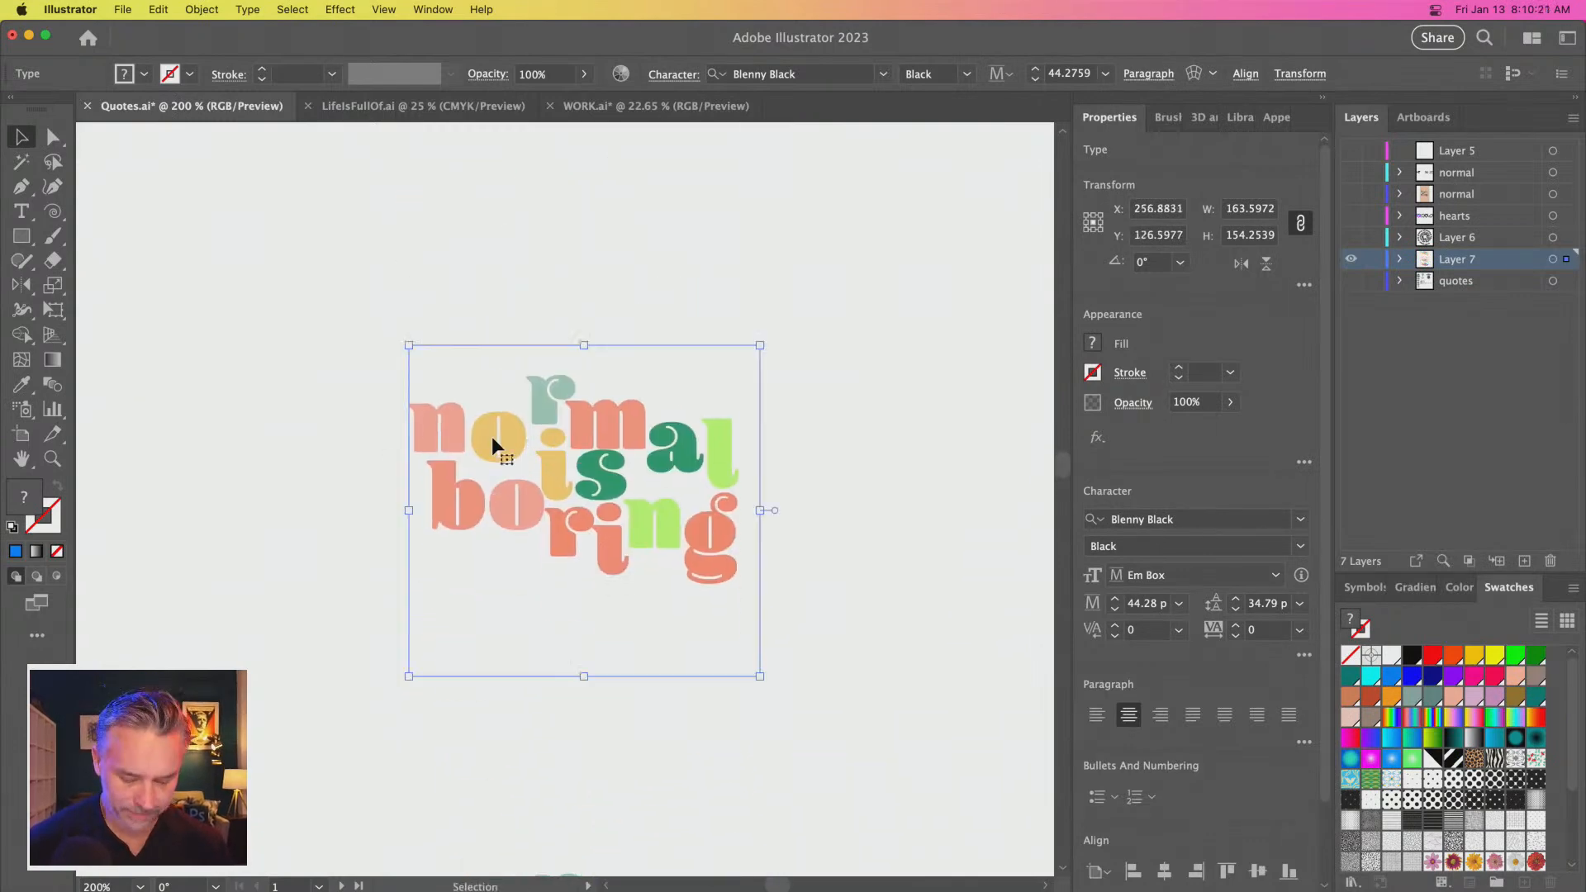
{"action": "key", "text": "super+plus"}
{"action": "key", "text": "super+plus"}
{"action": "left_click_drag", "start_coordinate": [375, 401], "coordinate": [394, 425]}
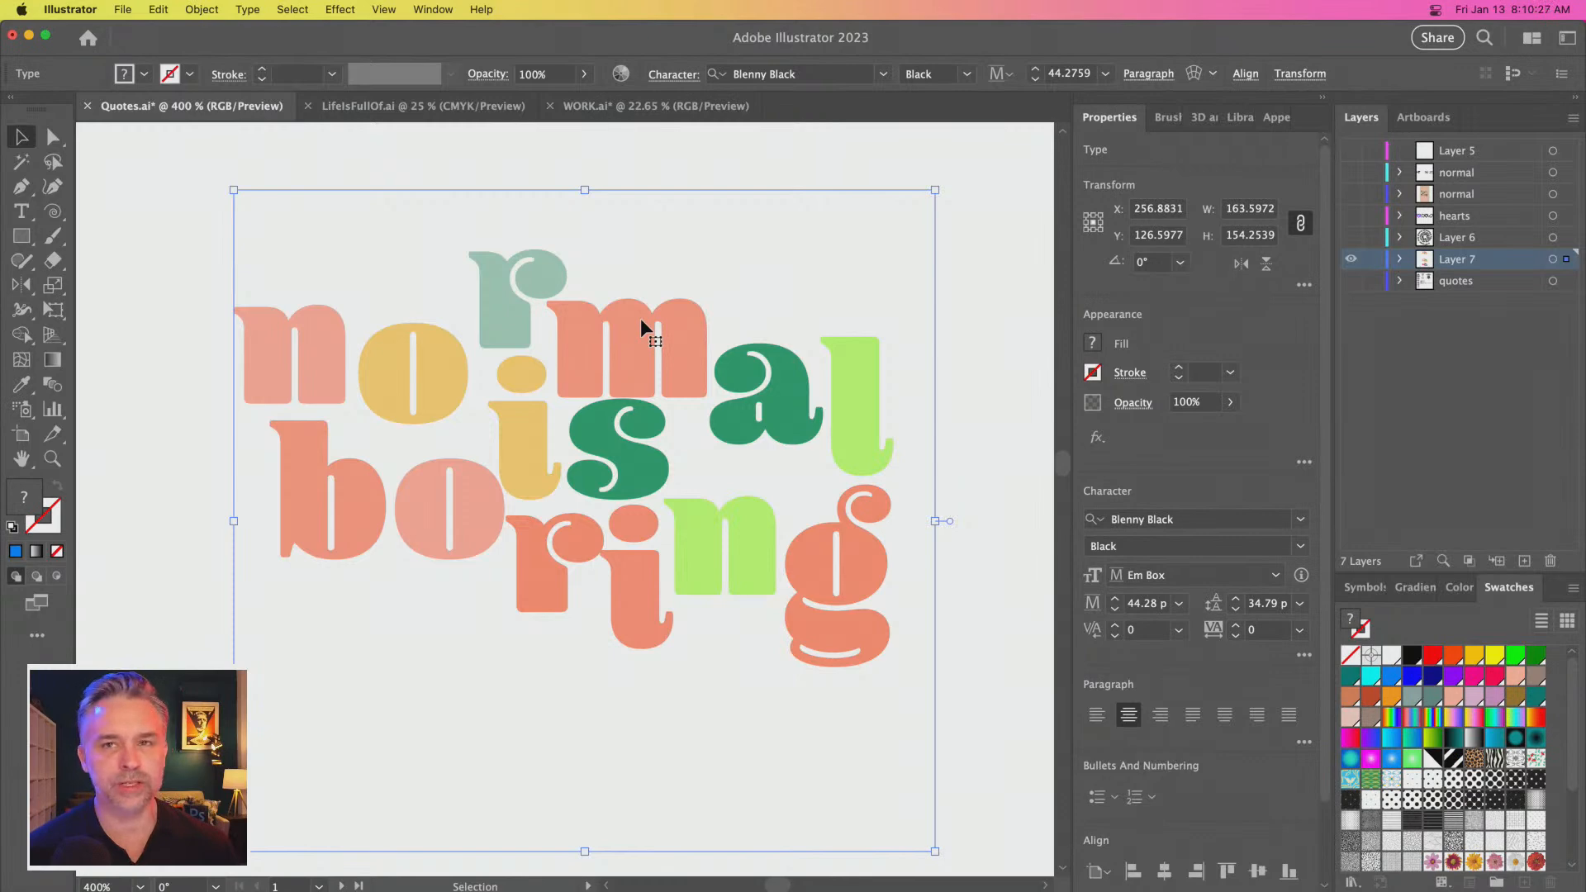
Change the font of the m in the duplicate's "normal" to Alfarn
{"action": "double_click", "coordinate": [618, 335]}
{"action": "double_click", "coordinate": [620, 334]}
{"action": "left_click_drag", "start_coordinate": [567, 338], "coordinate": [665, 331]}
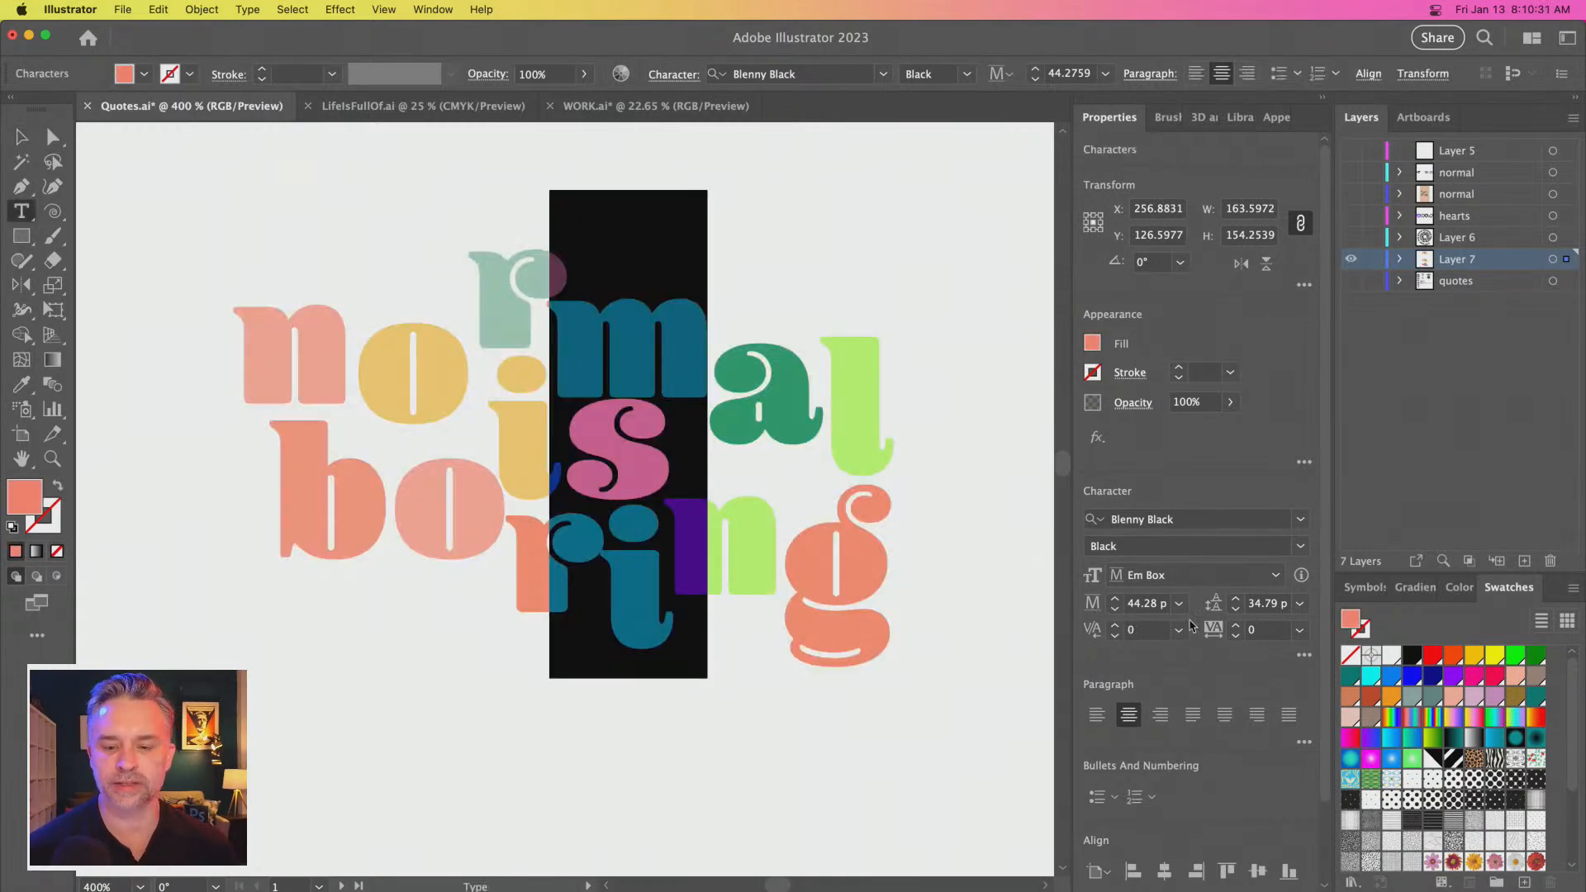
{"action": "left_click", "coordinate": [1300, 519]}
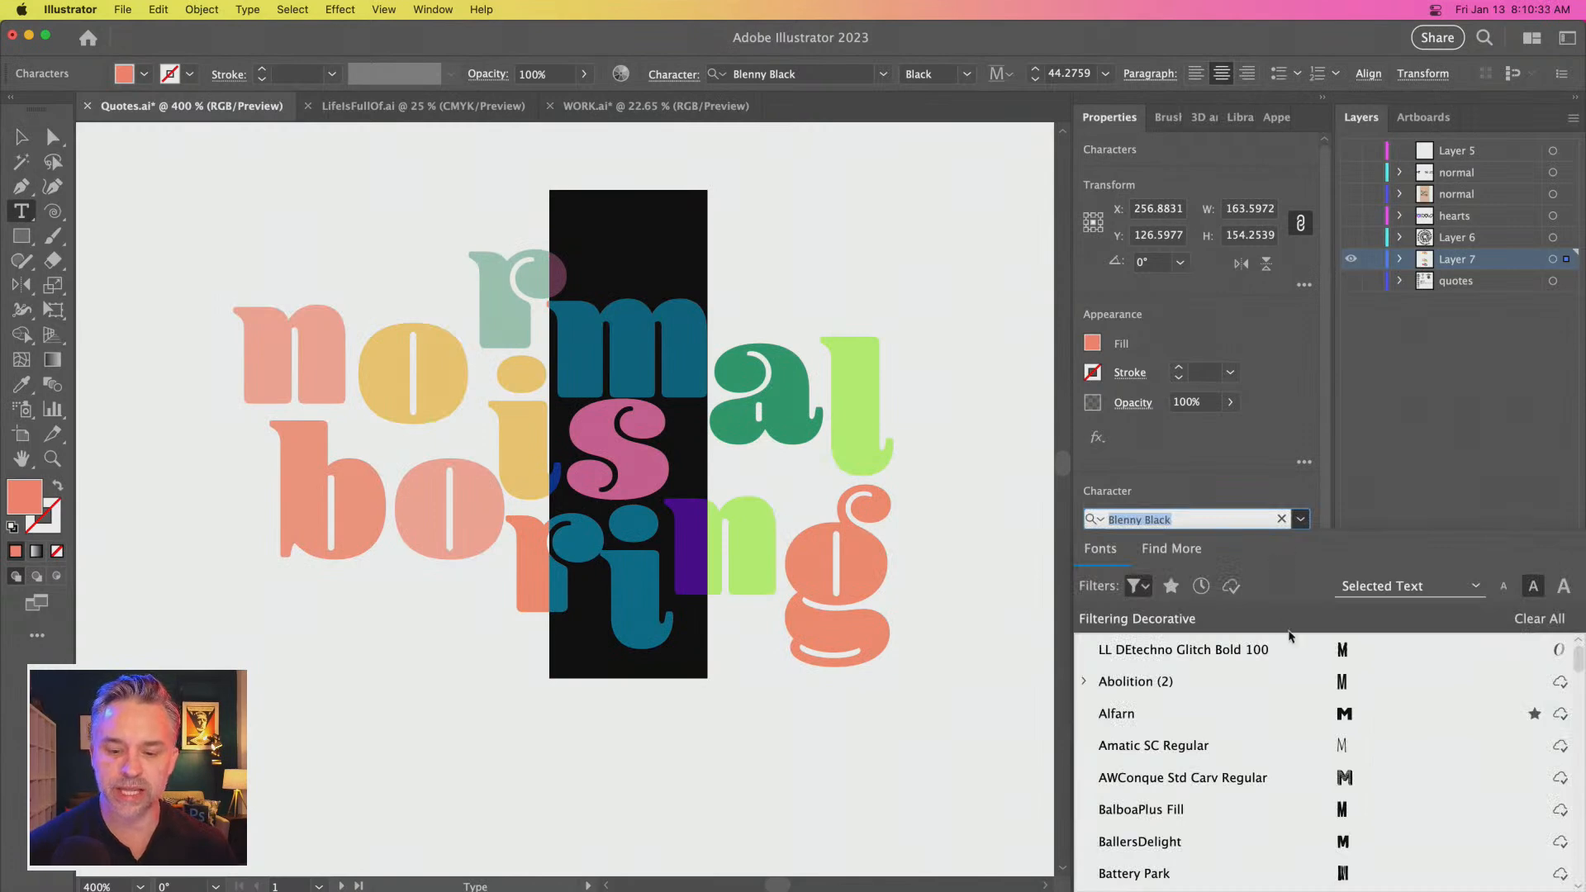
{"action": "left_click", "coordinate": [1276, 714]}
Change the font of the n in "boring" to Fairwater Solid Serif Regular
{"action": "left_click", "coordinate": [396, 364]}
{"action": "left_click_drag", "start_coordinate": [361, 329], "coordinate": [436, 342]}
{"action": "left_click", "coordinate": [453, 355]}
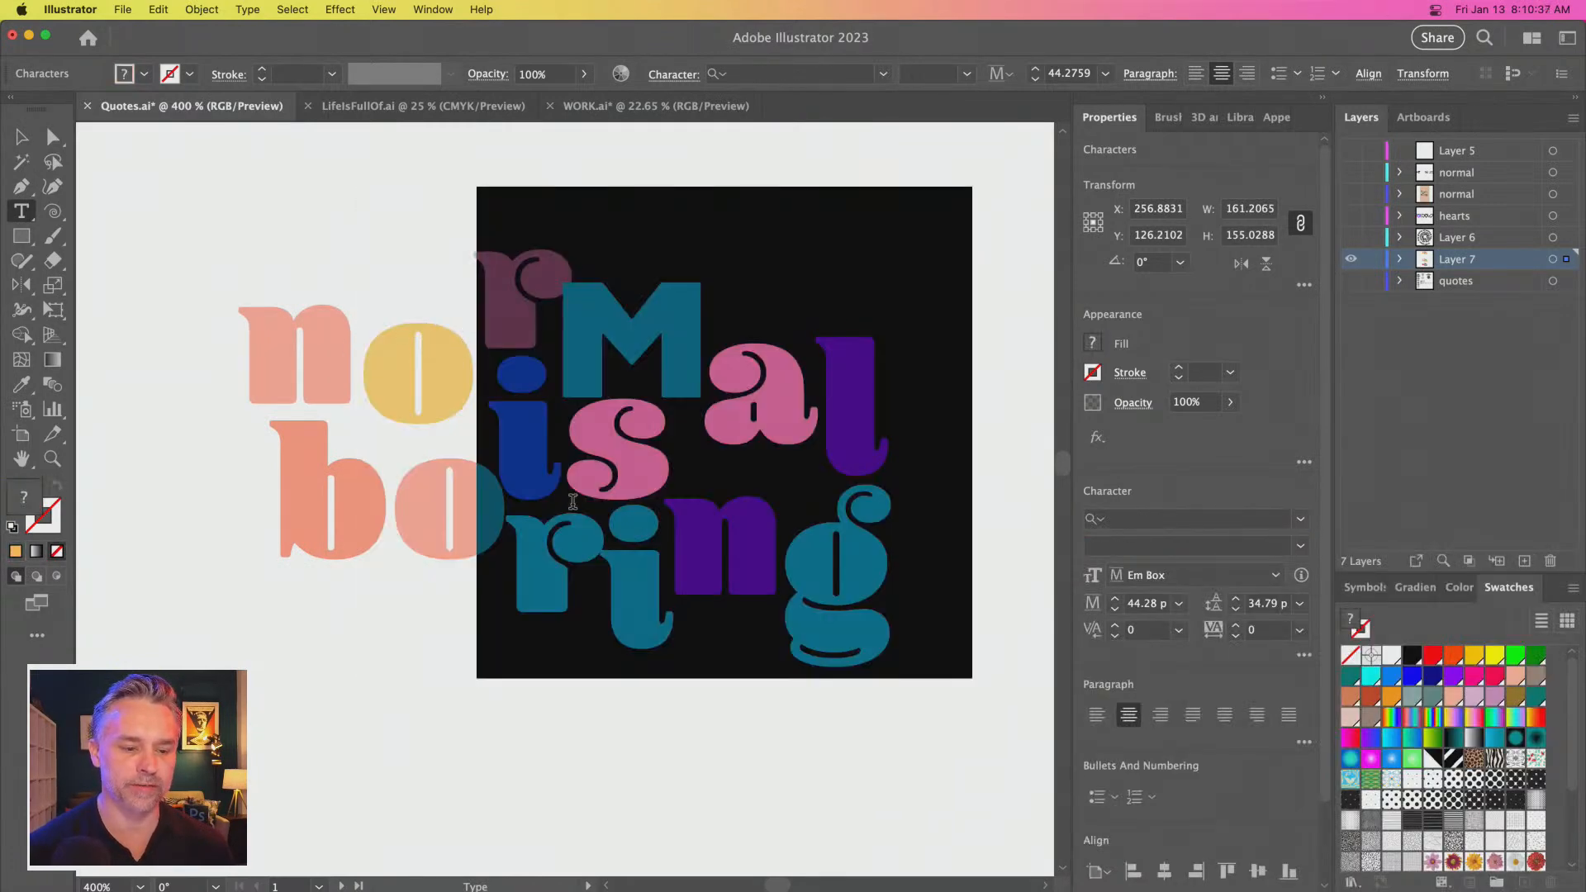
{"action": "left_click", "coordinate": [673, 538]}
{"action": "left_click_drag", "start_coordinate": [667, 541], "coordinate": [743, 562]}
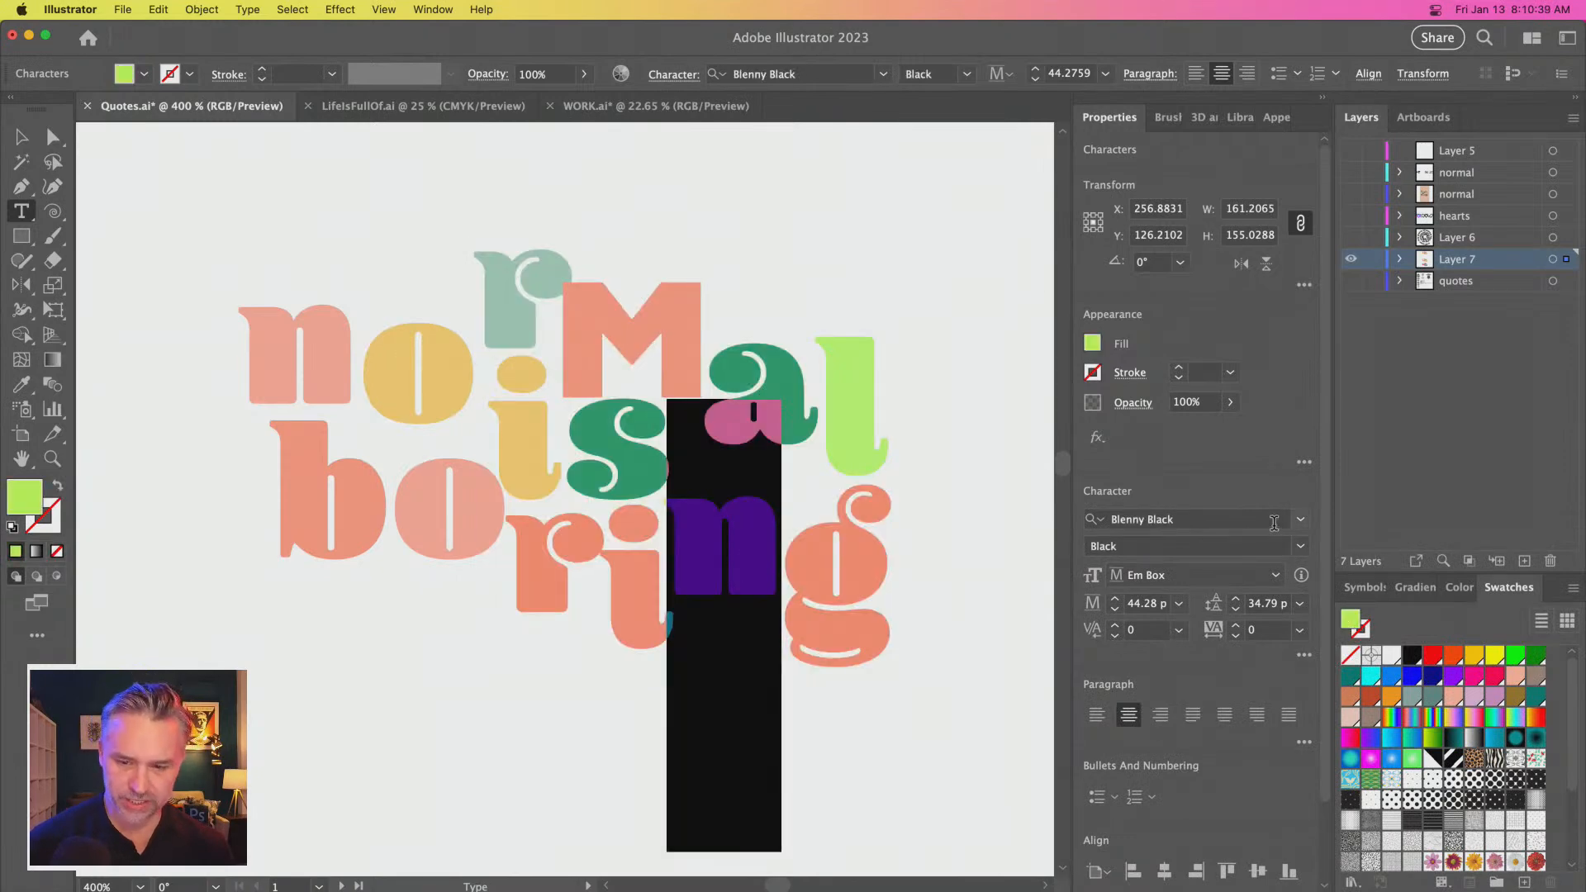
{"action": "left_click", "coordinate": [1301, 522]}
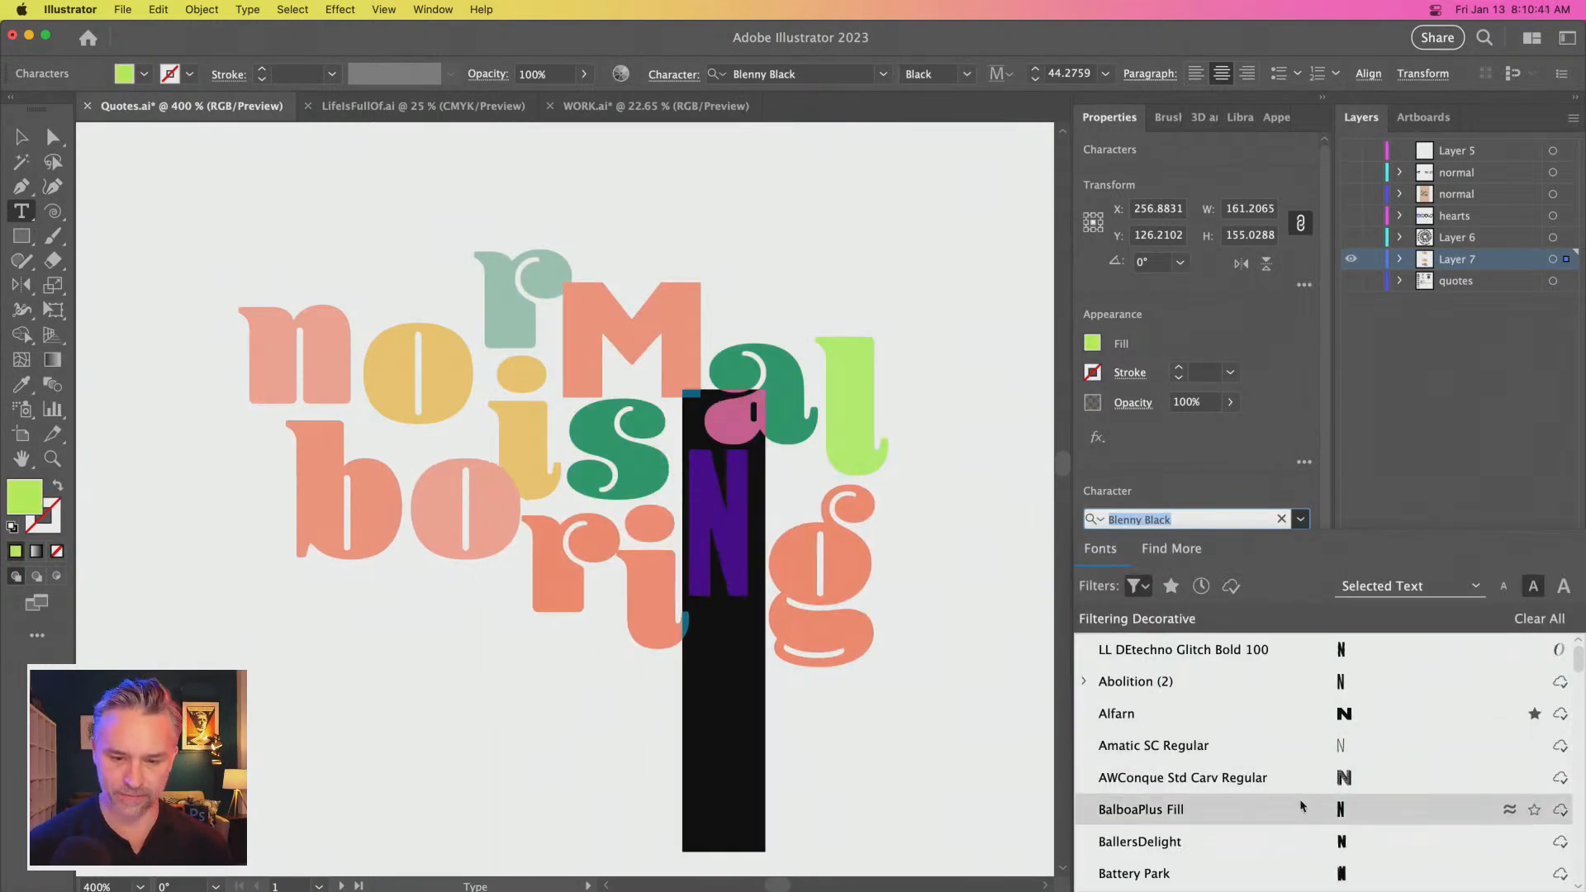
{"action": "scroll", "coordinate": [1299, 808], "scroll_direction": "down", "scroll_amount": 5}
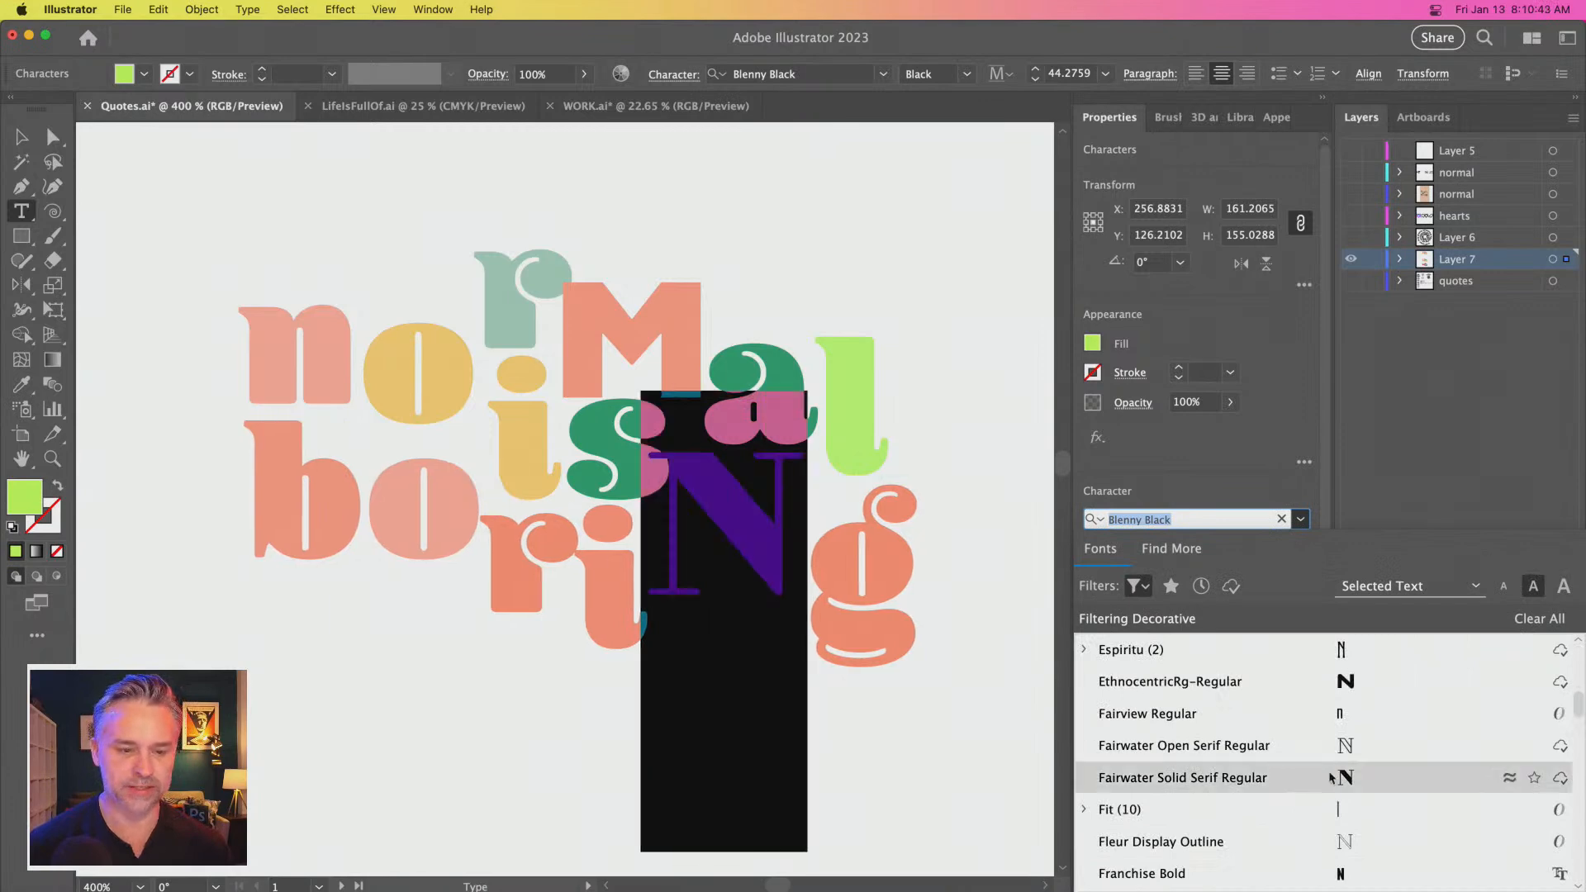
{"action": "left_click", "coordinate": [1333, 777]}
Set the o in "boring" in the Industry Inc font, Base style, and deselect it
{"action": "left_click_drag", "start_coordinate": [482, 495], "coordinate": [374, 486]}
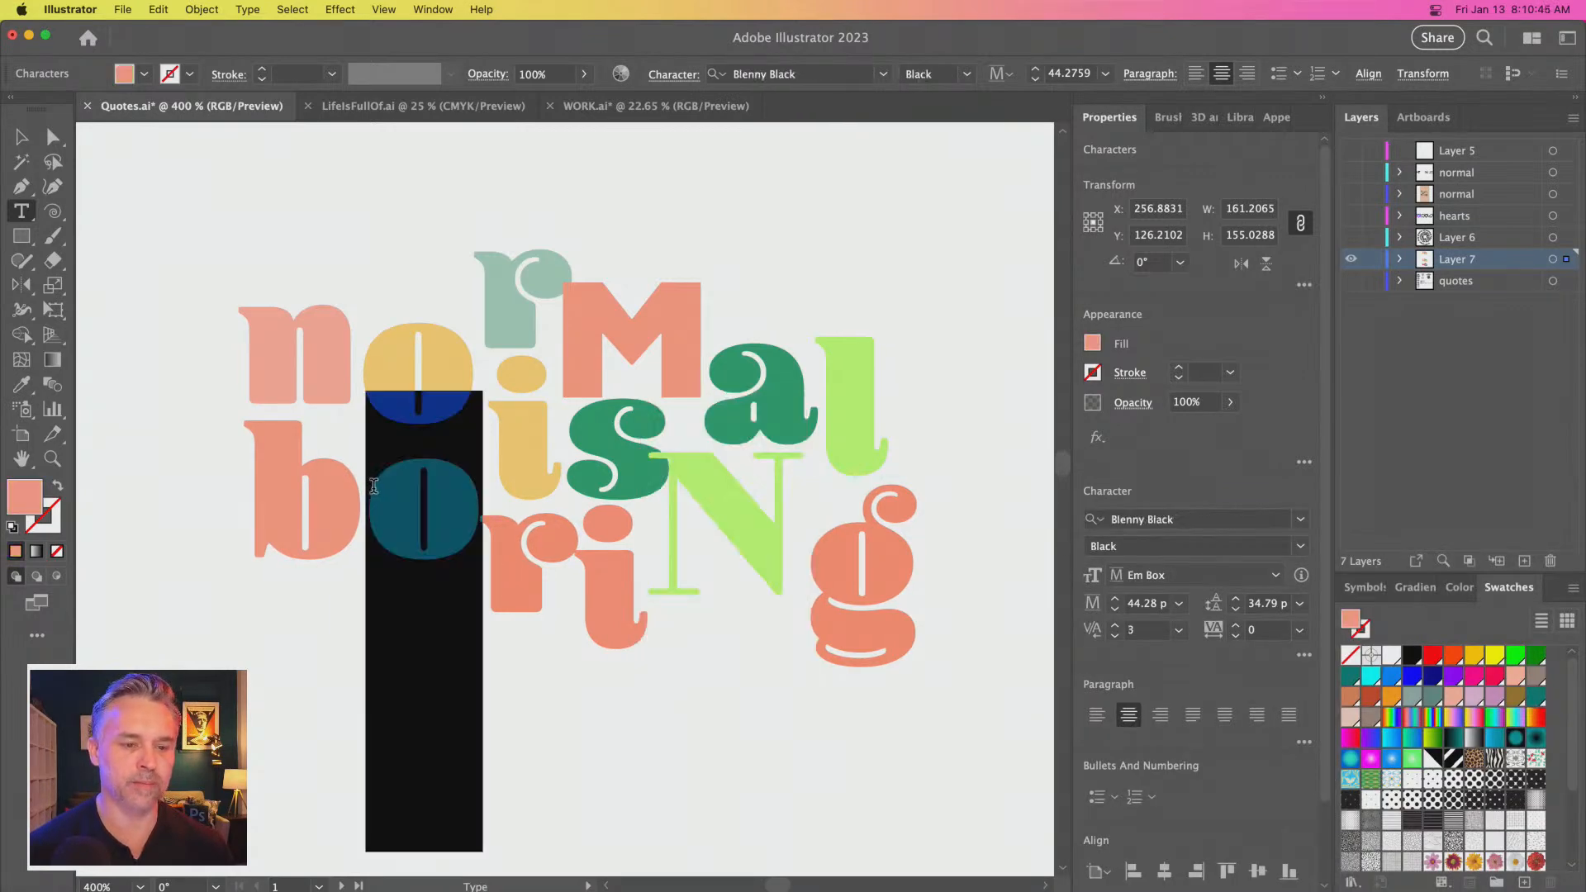
{"action": "left_click", "coordinate": [1300, 519]}
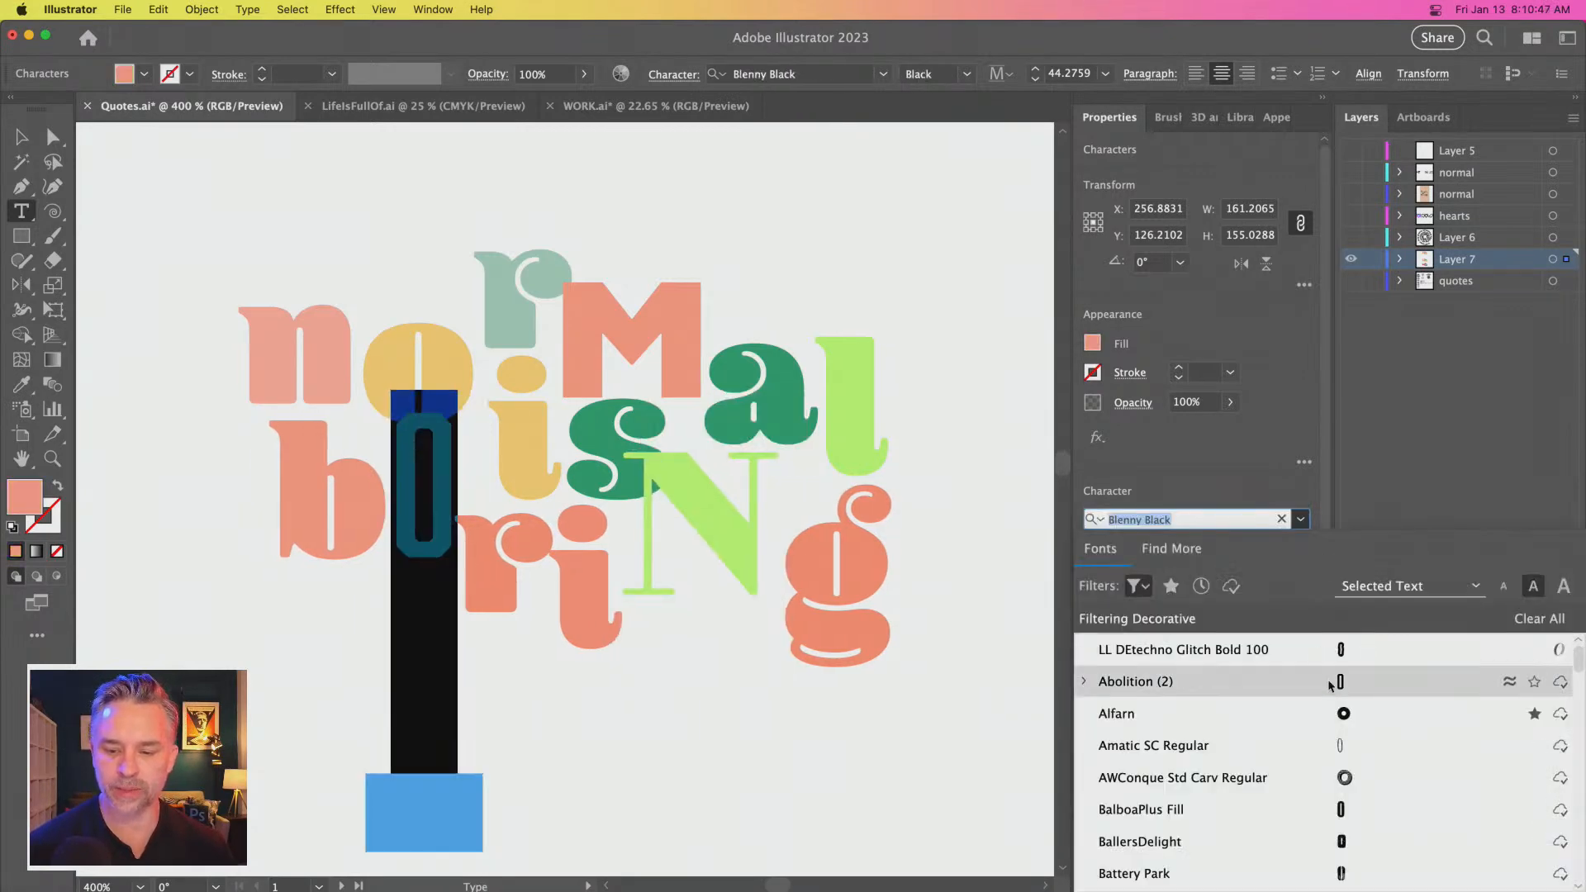
{"action": "scroll", "coordinate": [1330, 696], "scroll_direction": "down", "scroll_amount": 8}
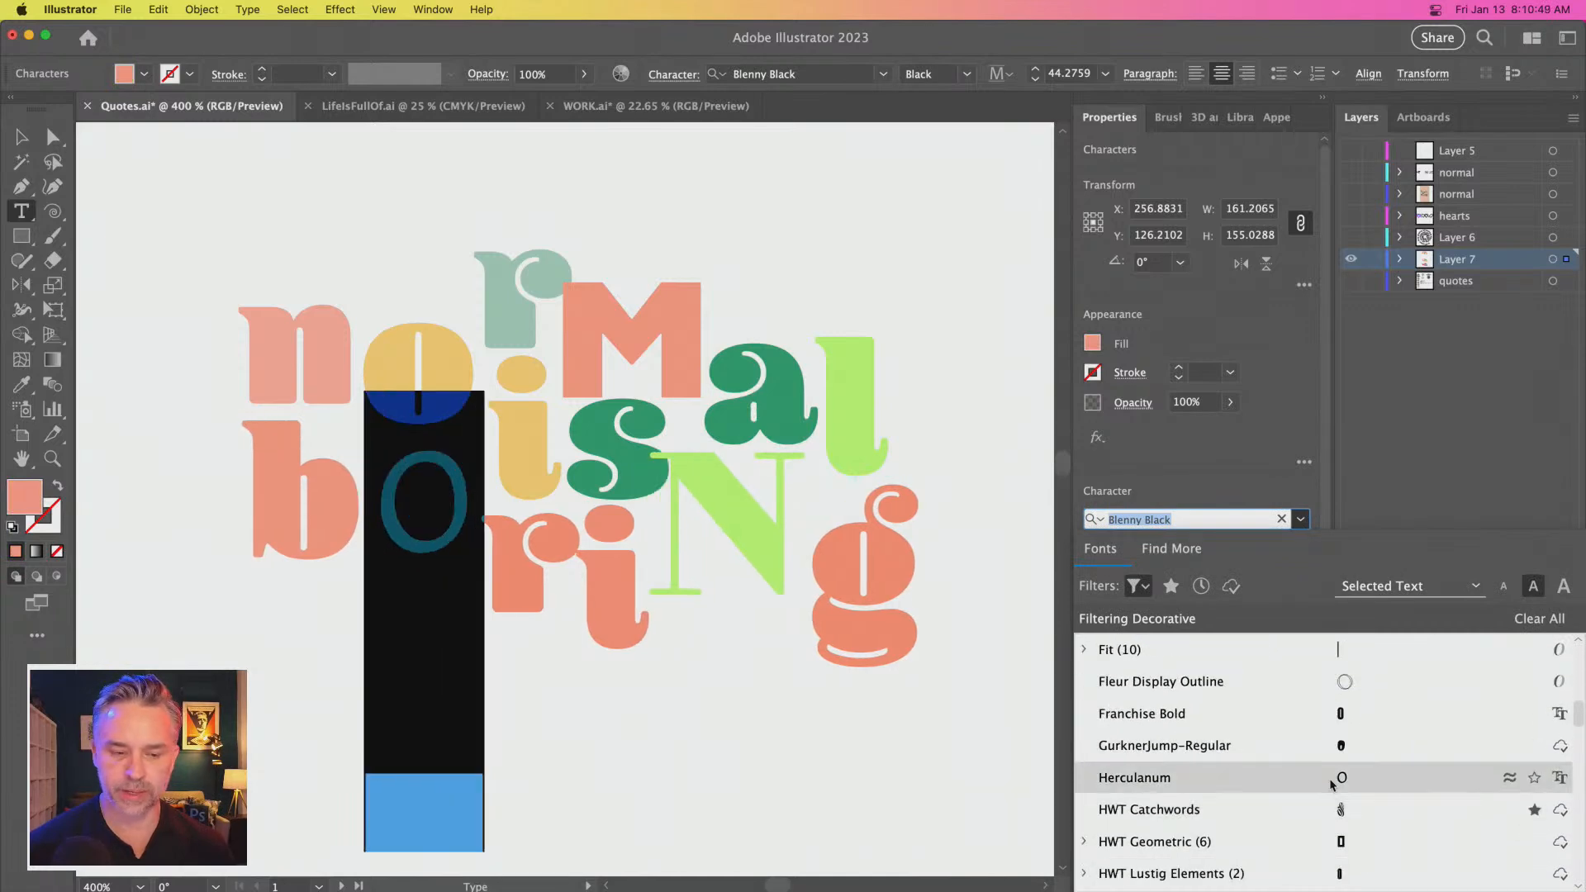
{"action": "scroll", "coordinate": [1330, 782], "scroll_direction": "down", "scroll_amount": 5}
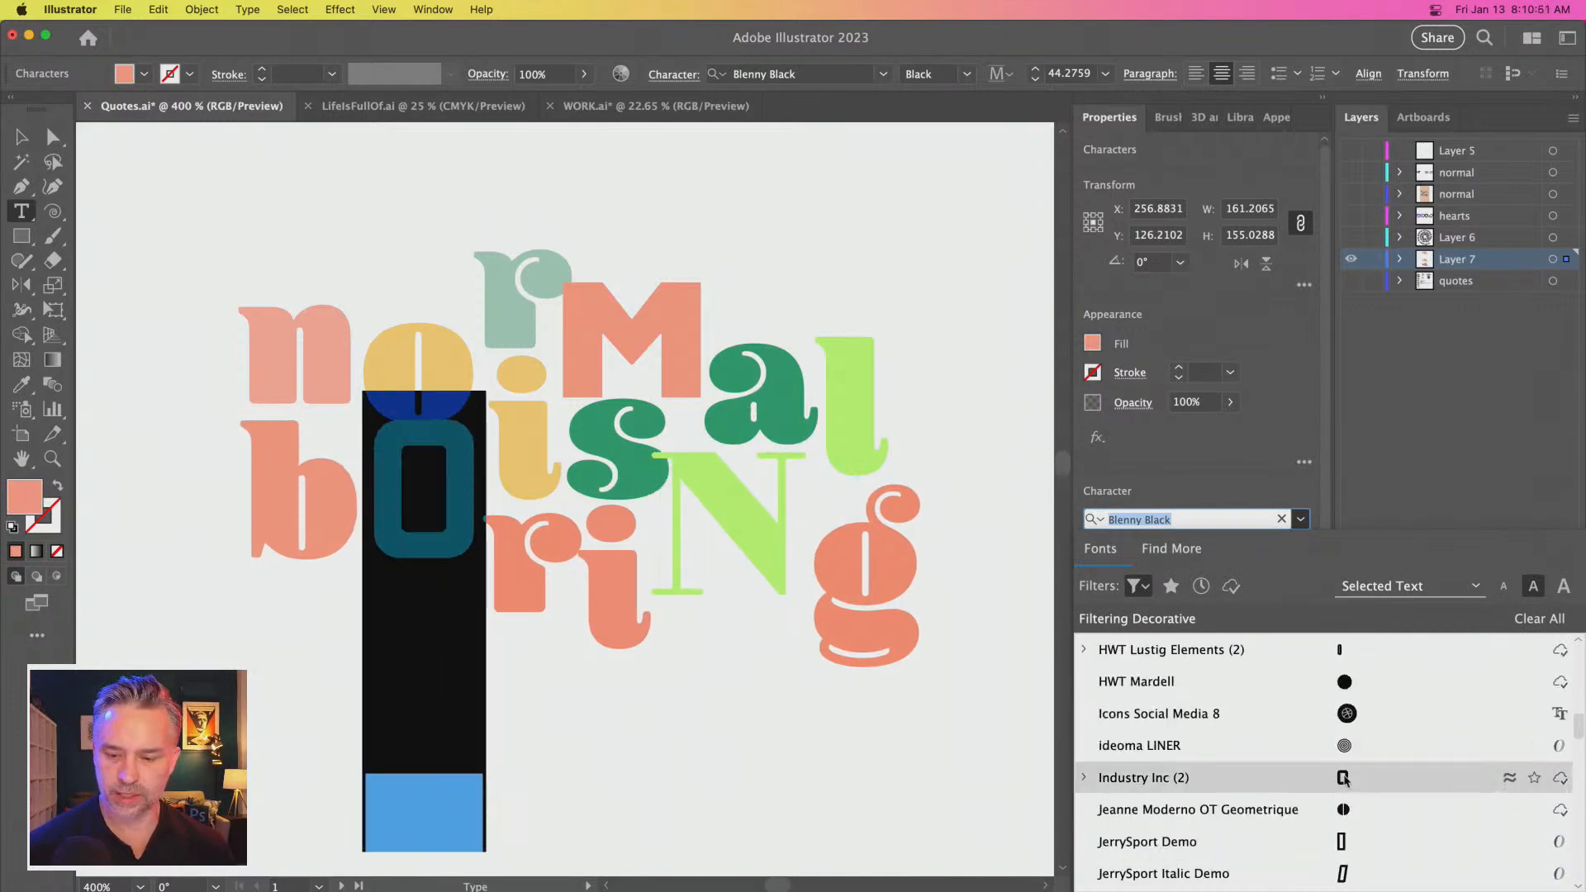
{"action": "left_click", "coordinate": [1344, 779]}
{"action": "left_click", "coordinate": [403, 336]}
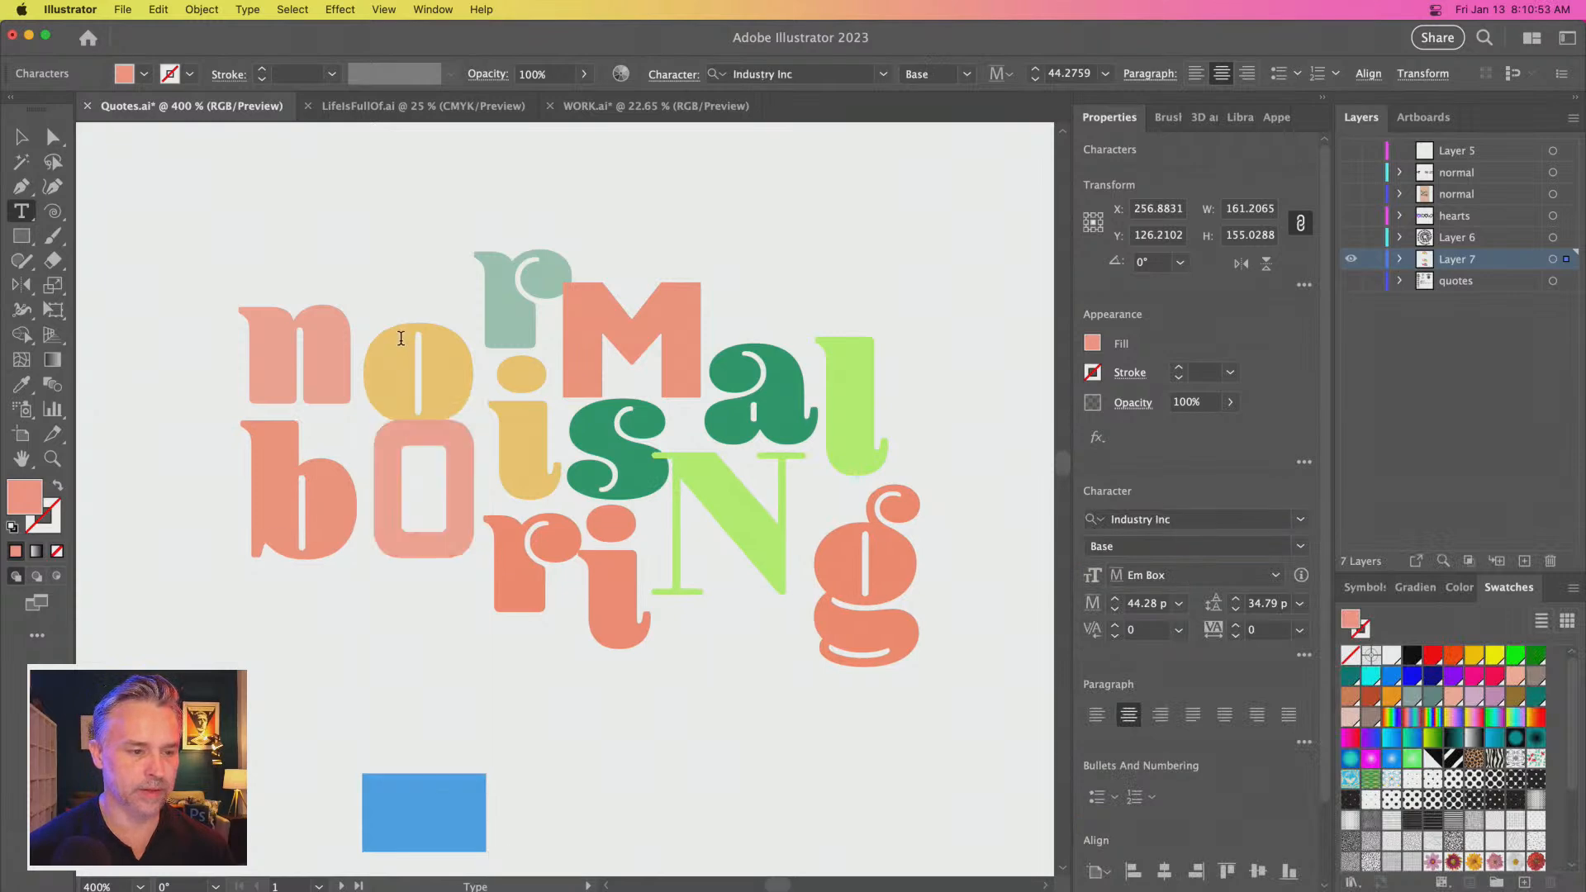
Change the font of the n in "normal" to Alfarn and deselect it
{"action": "left_click_drag", "start_coordinate": [347, 289], "coordinate": [257, 311]}
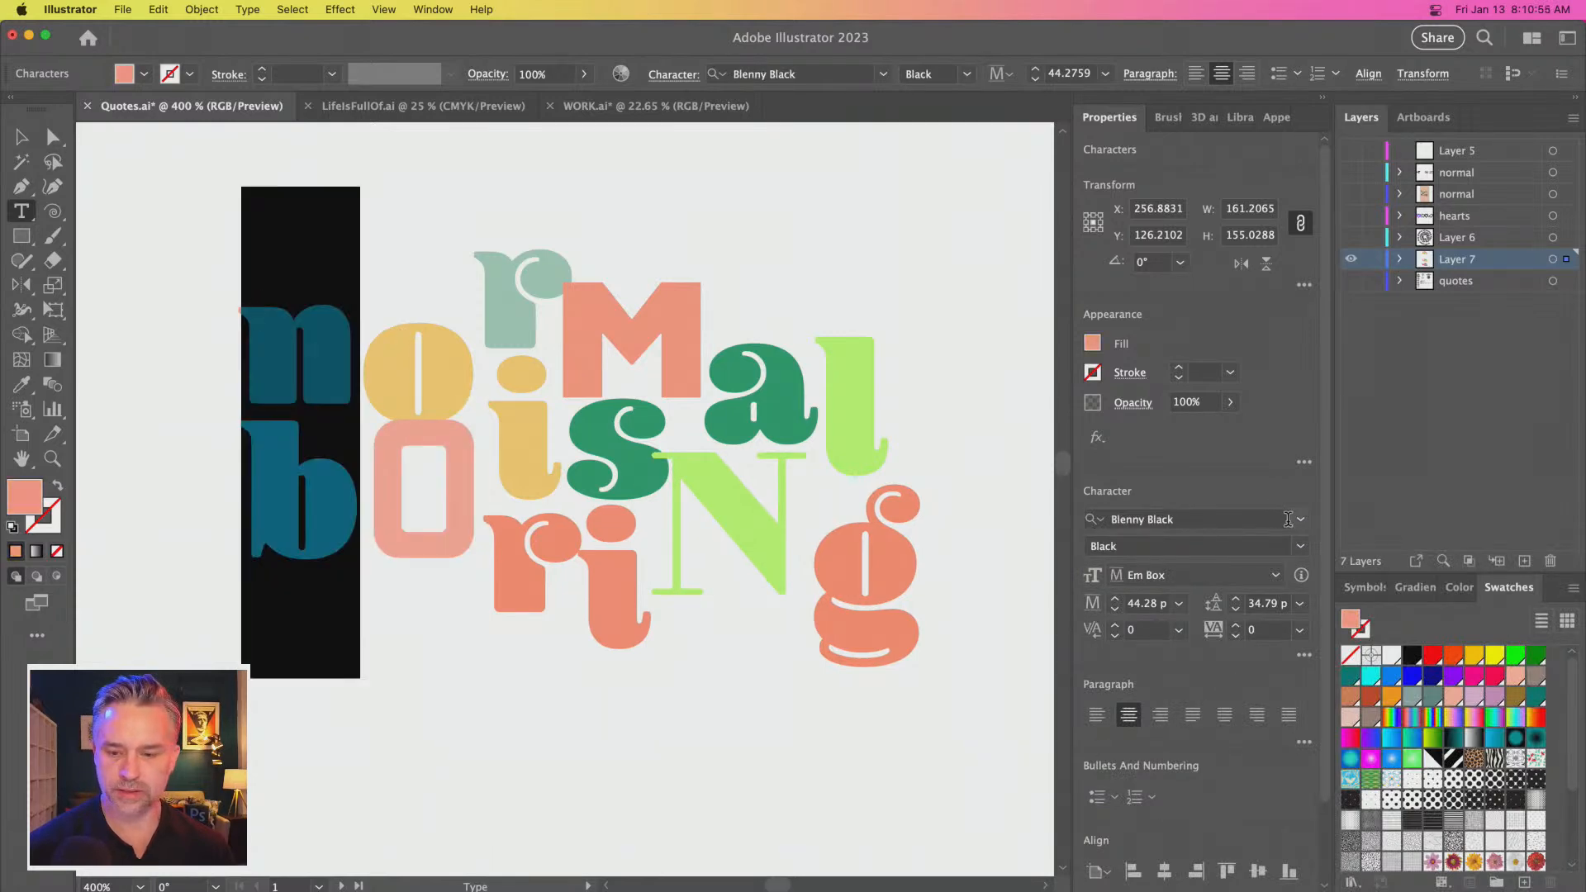
{"action": "left_click", "coordinate": [1302, 520]}
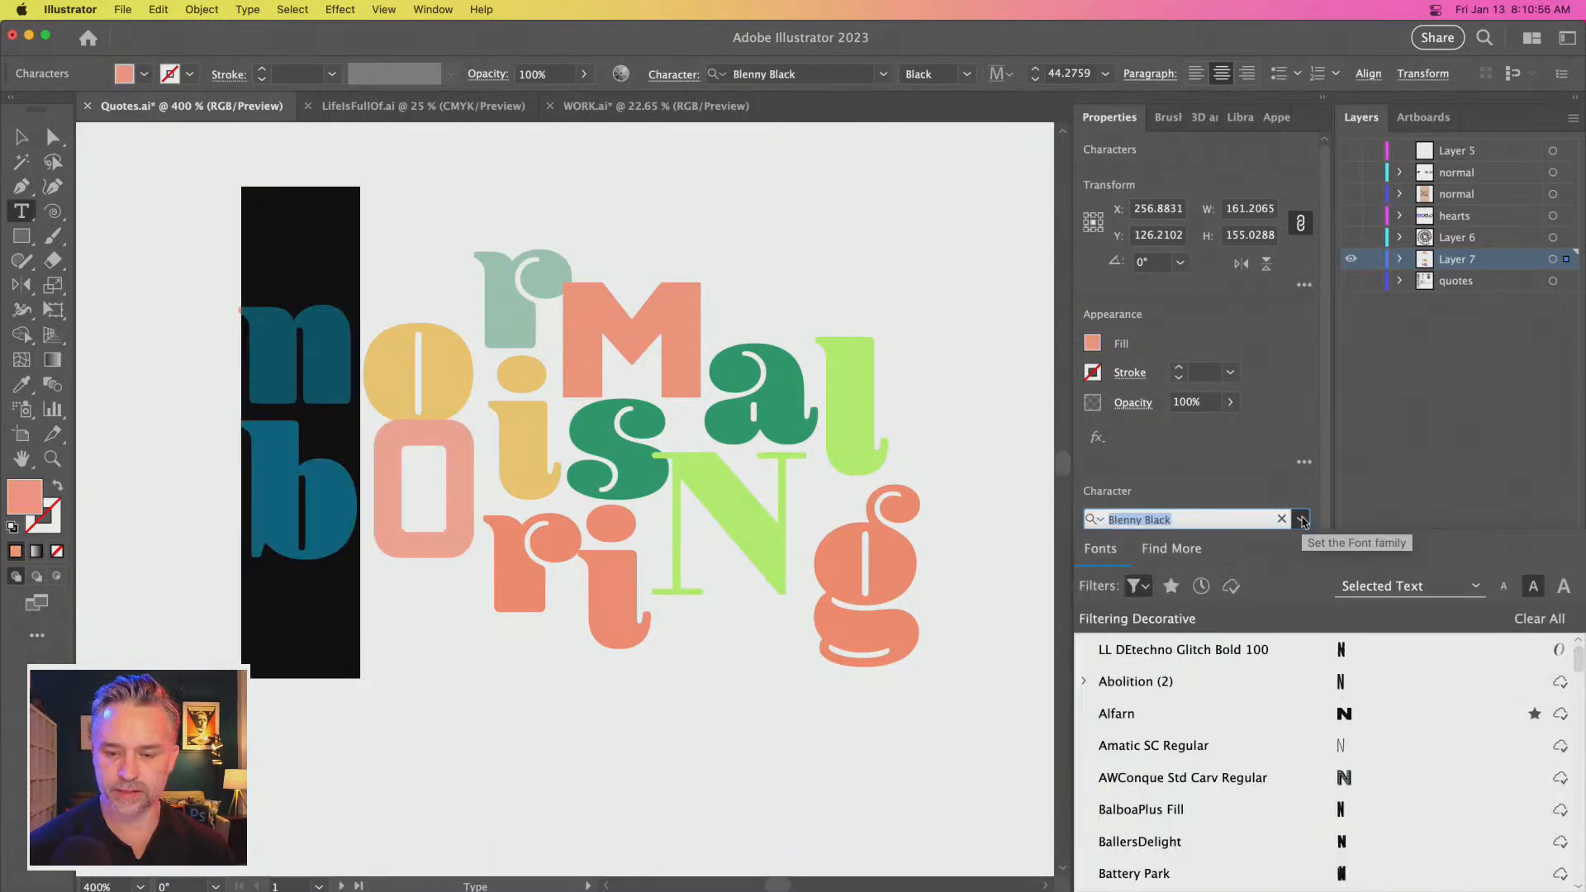
{"action": "left_click", "coordinate": [1322, 724]}
{"action": "left_click", "coordinate": [543, 498]}
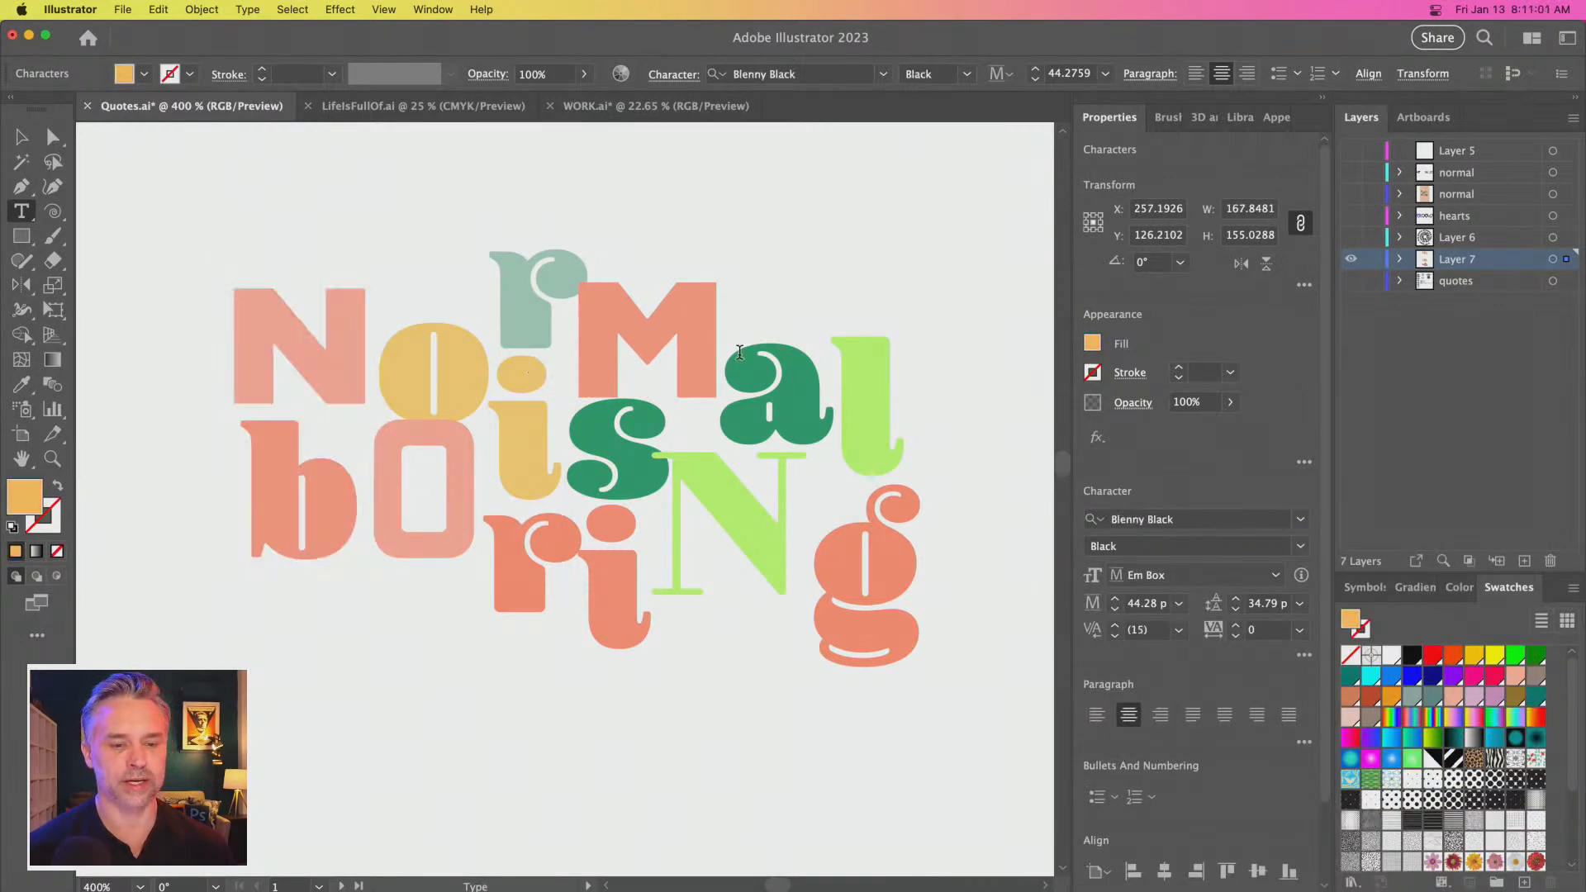
Select the r in the duplicate's "normal" and switch the font list's classification filter from Decorative to Slab Serif
{"action": "key", "text": "super+a"}
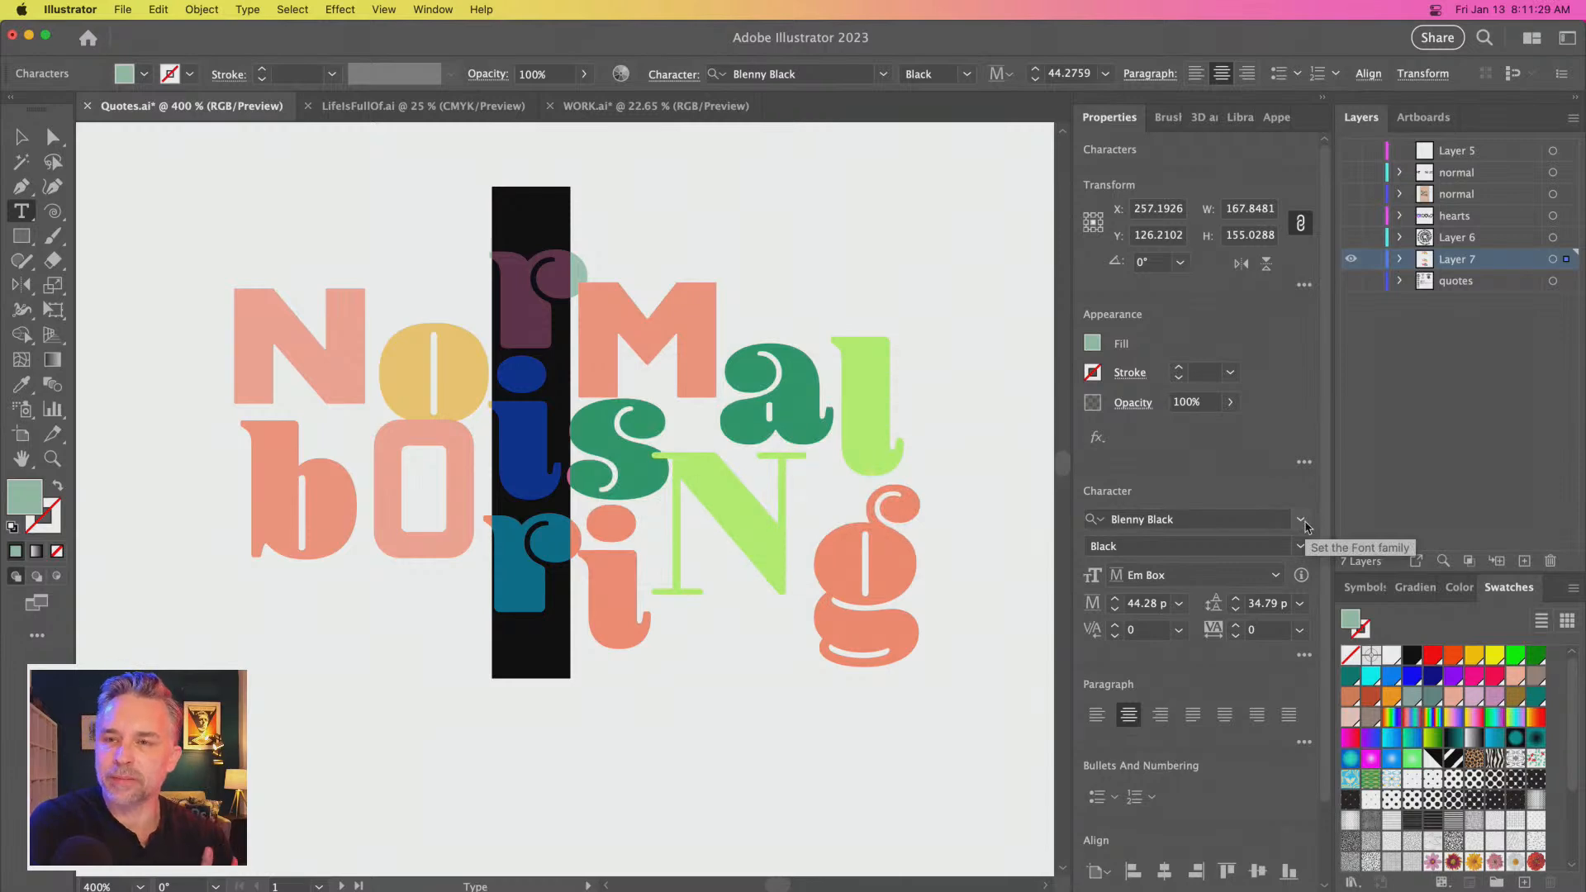
{"action": "left_click", "coordinate": [1299, 522]}
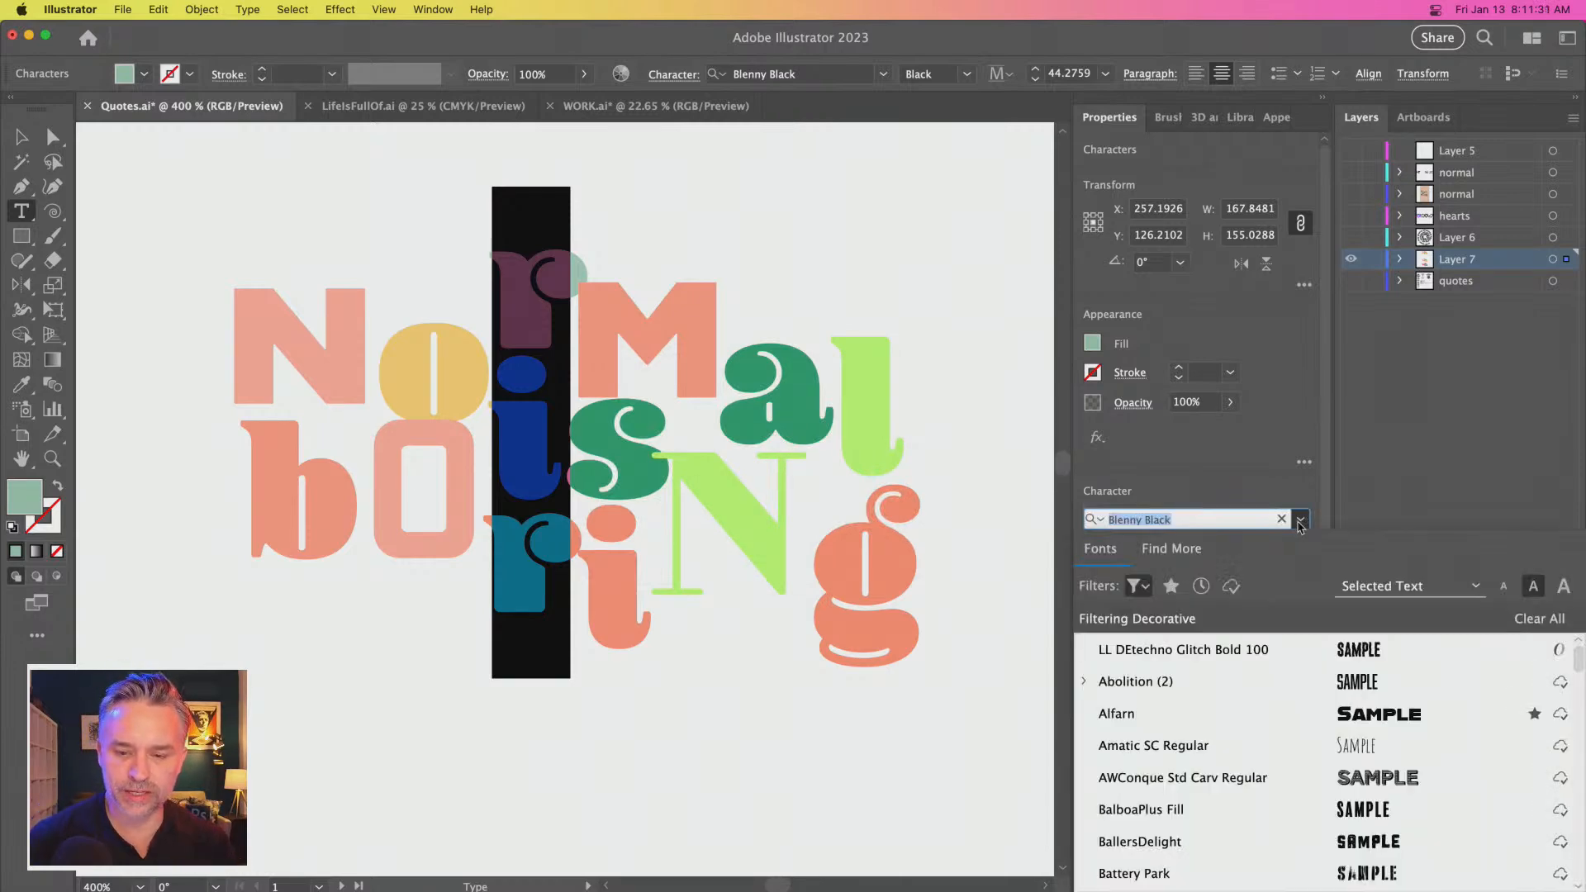
{"action": "left_click", "coordinate": [1134, 588]}
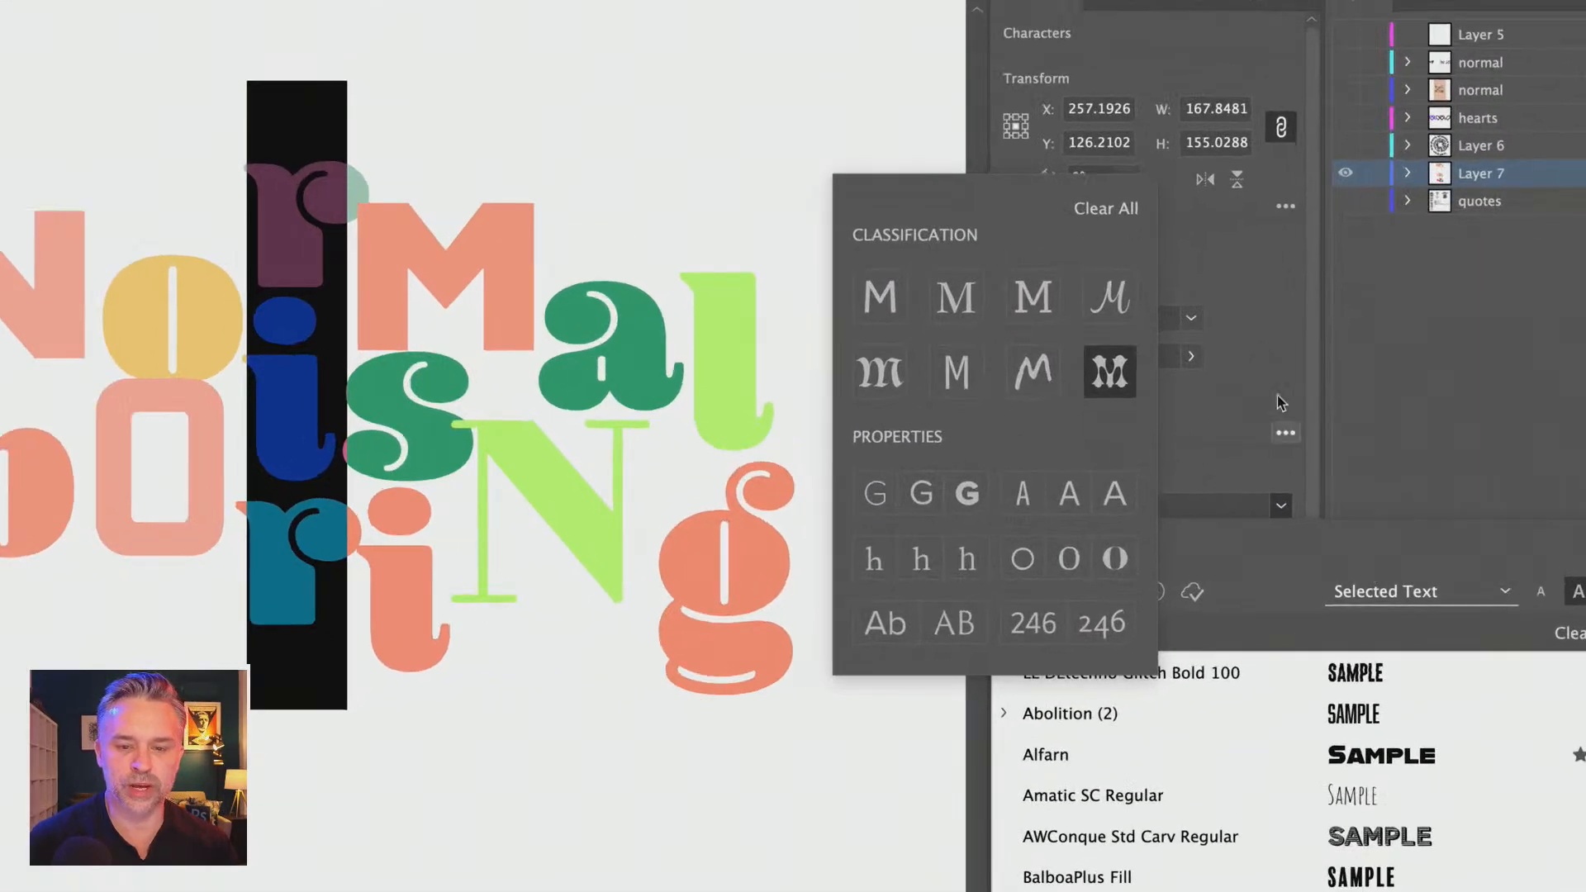
{"action": "left_click", "coordinate": [1106, 356]}
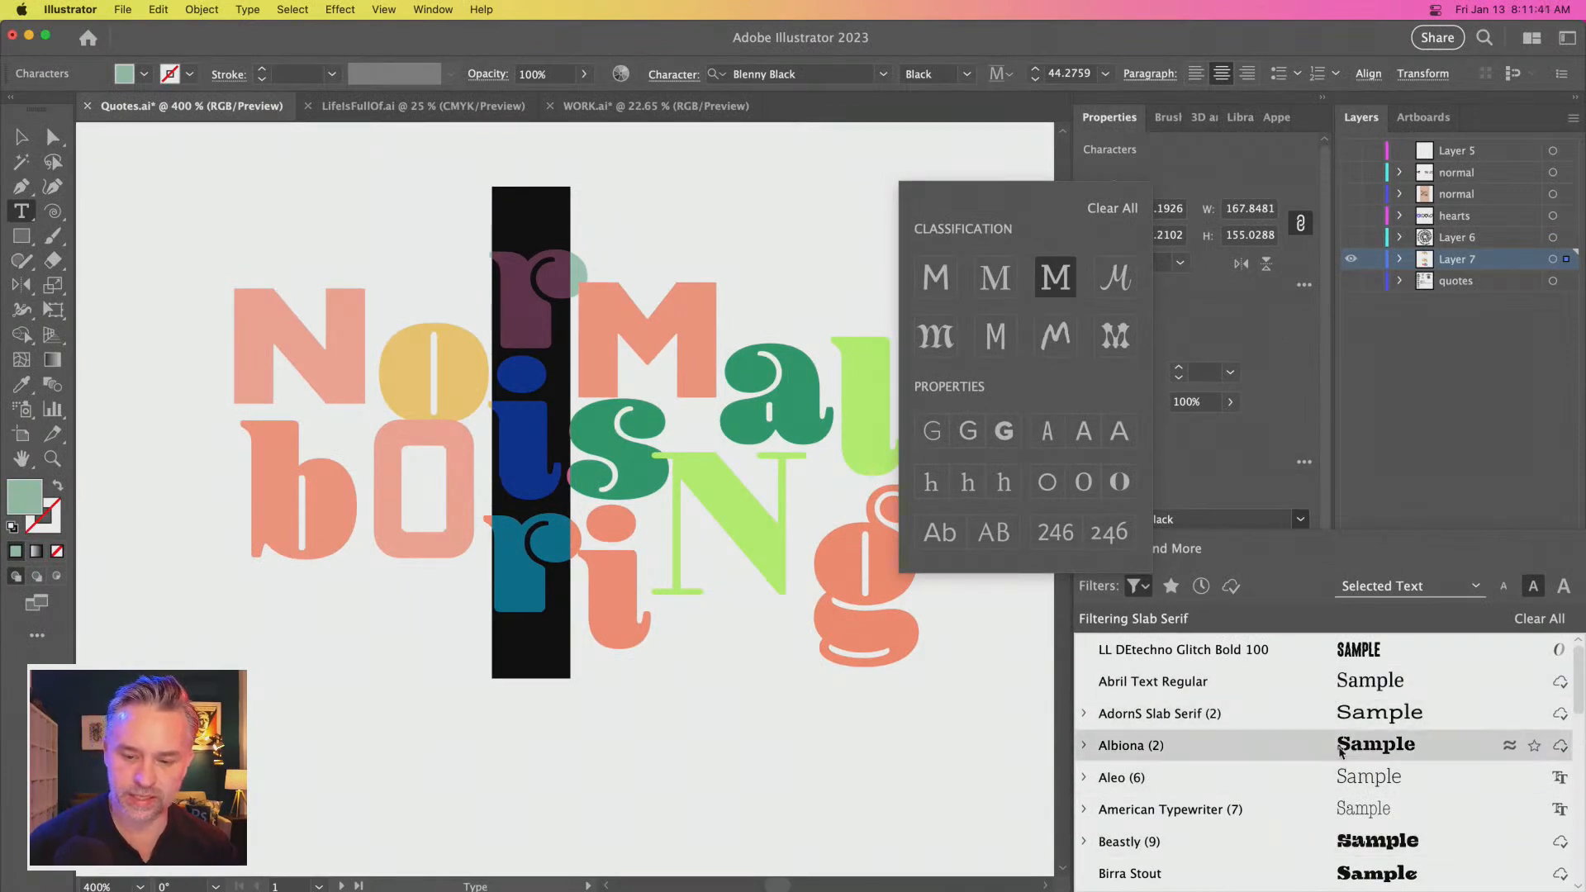
{"action": "key", "text": "Escape"}
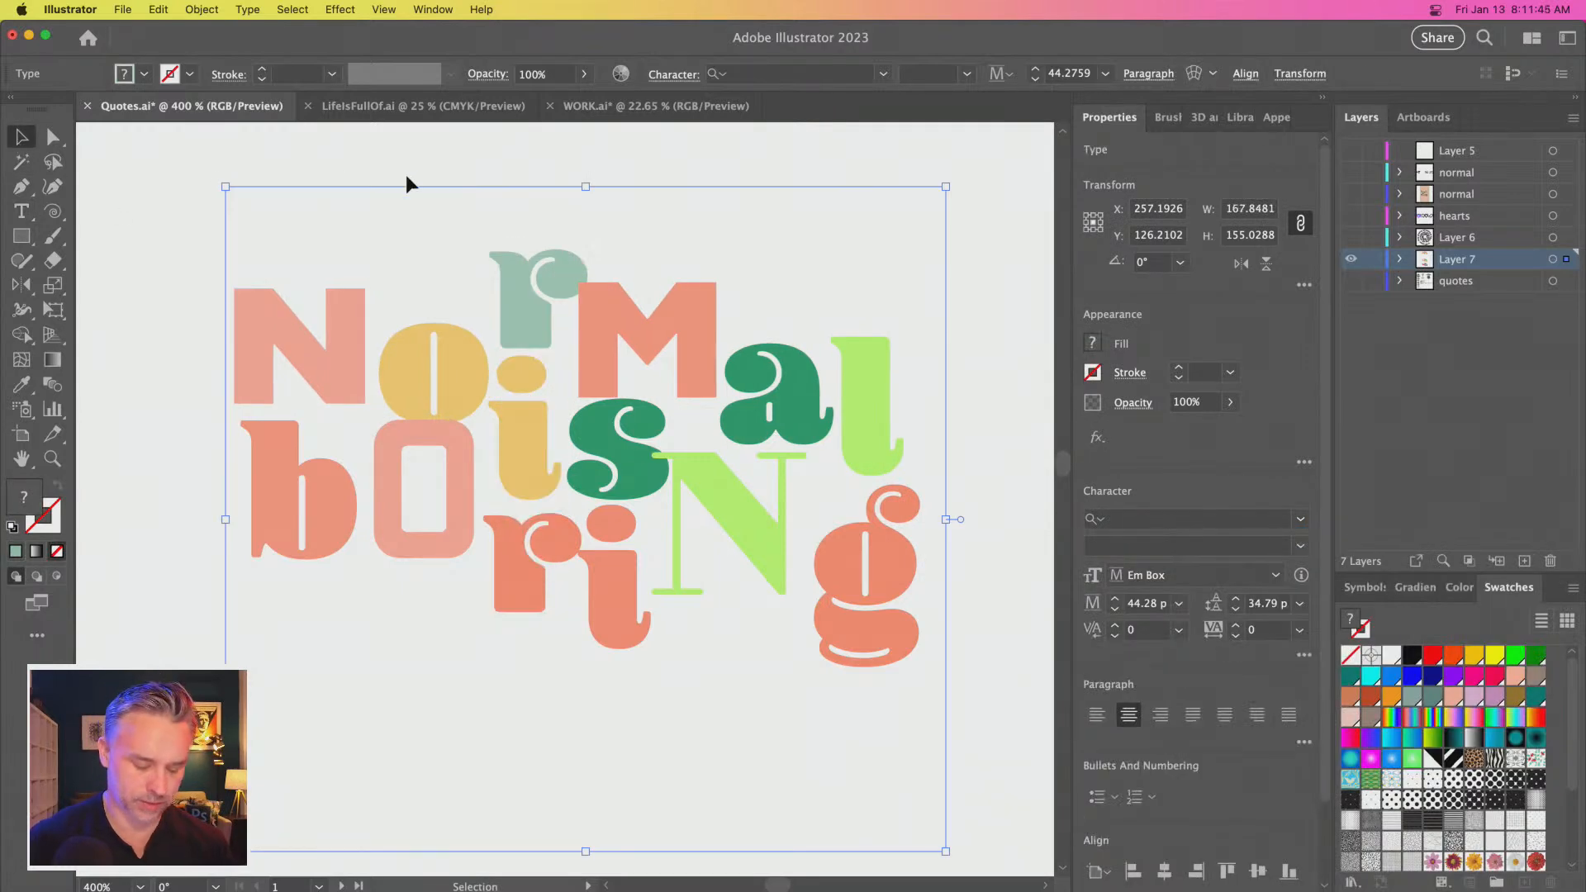
Change the font of the r in "normal" to Birra Stout and deselect it
{"action": "double_click", "coordinate": [541, 291]}
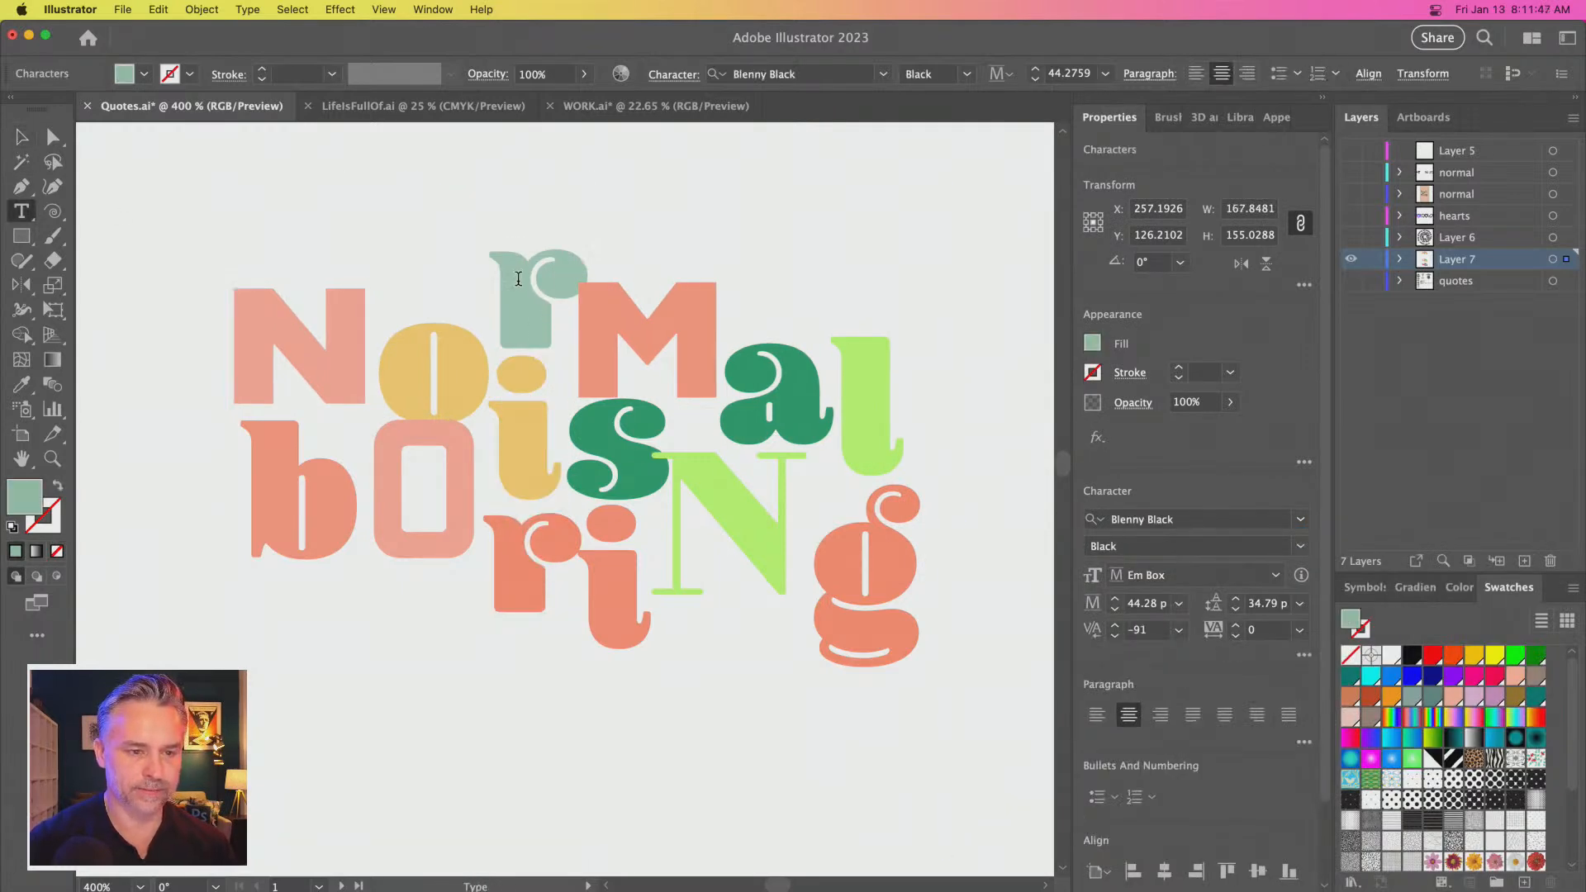
{"action": "key", "text": "super+a"}
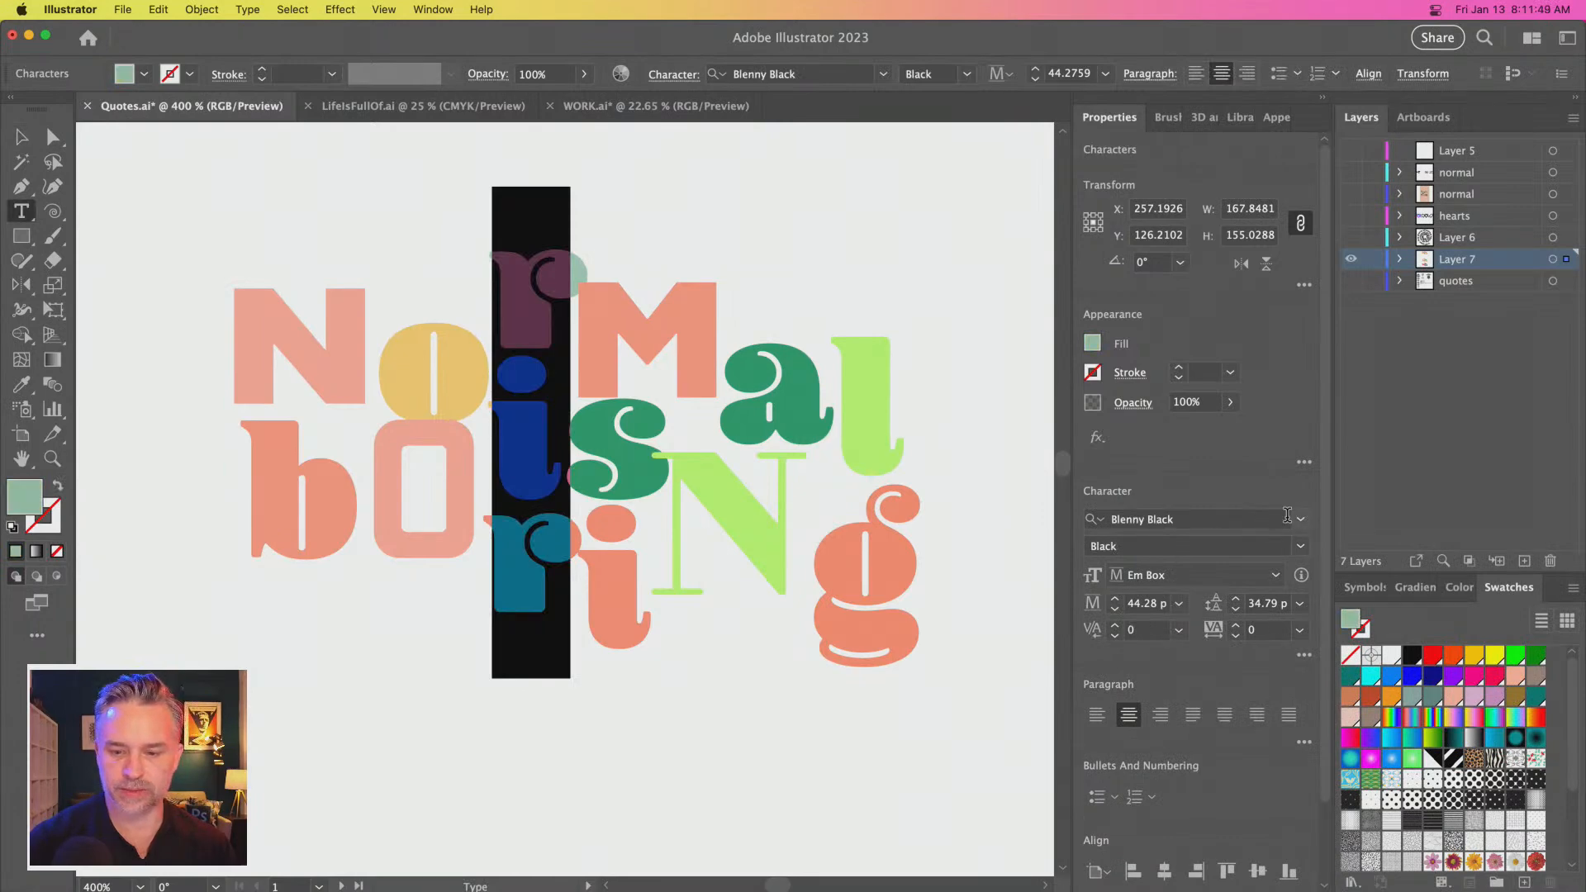
{"action": "left_click", "coordinate": [1280, 516]}
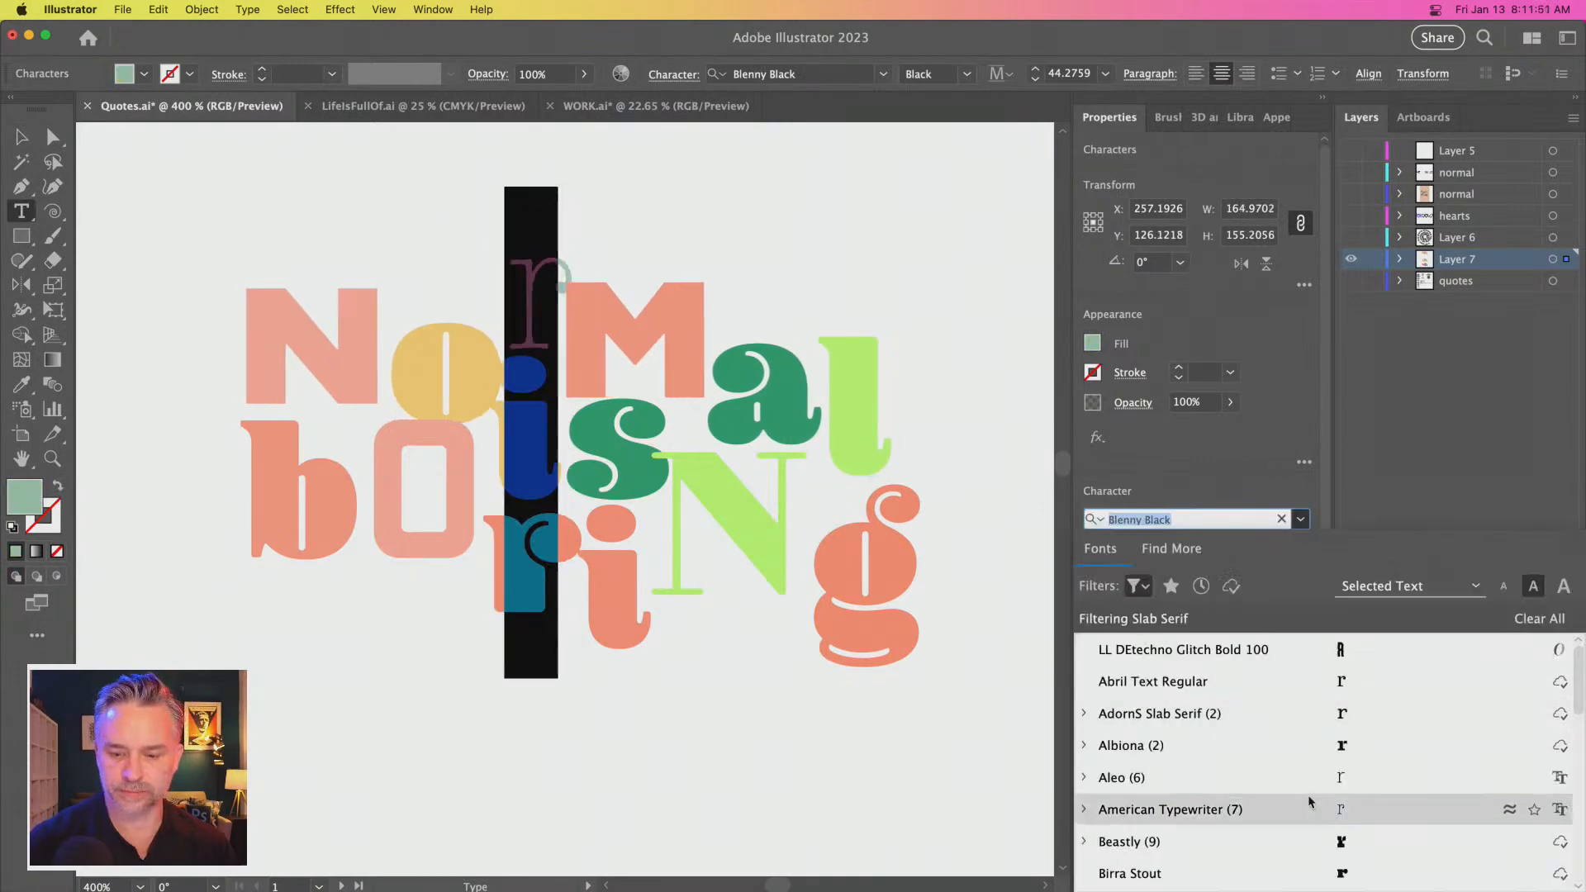
{"action": "left_click", "coordinate": [1330, 874]}
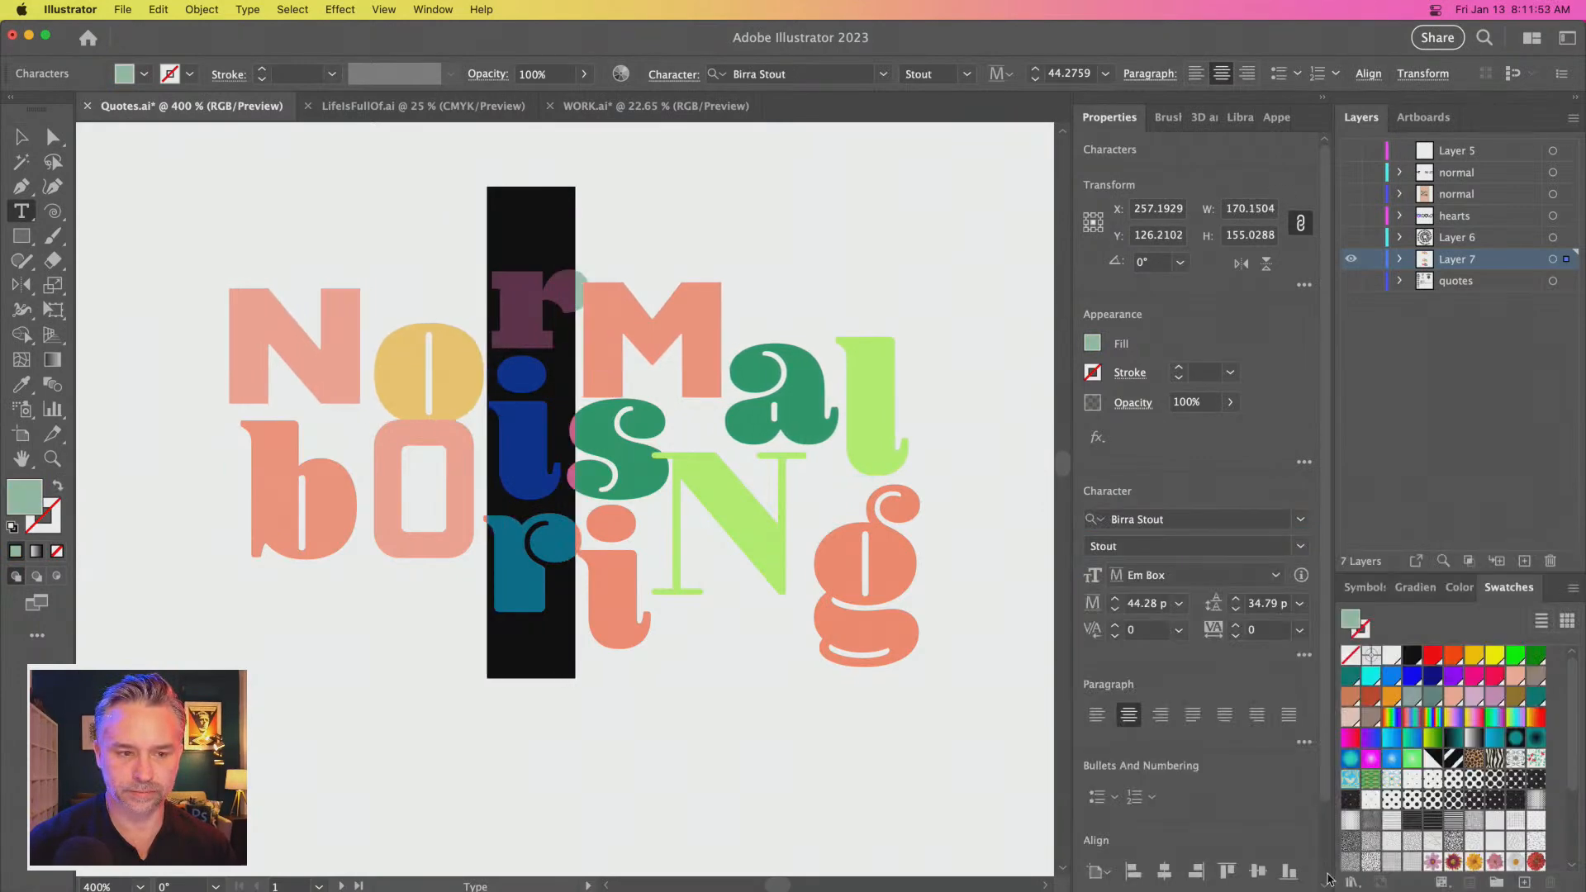
{"action": "key", "text": "Escape"}
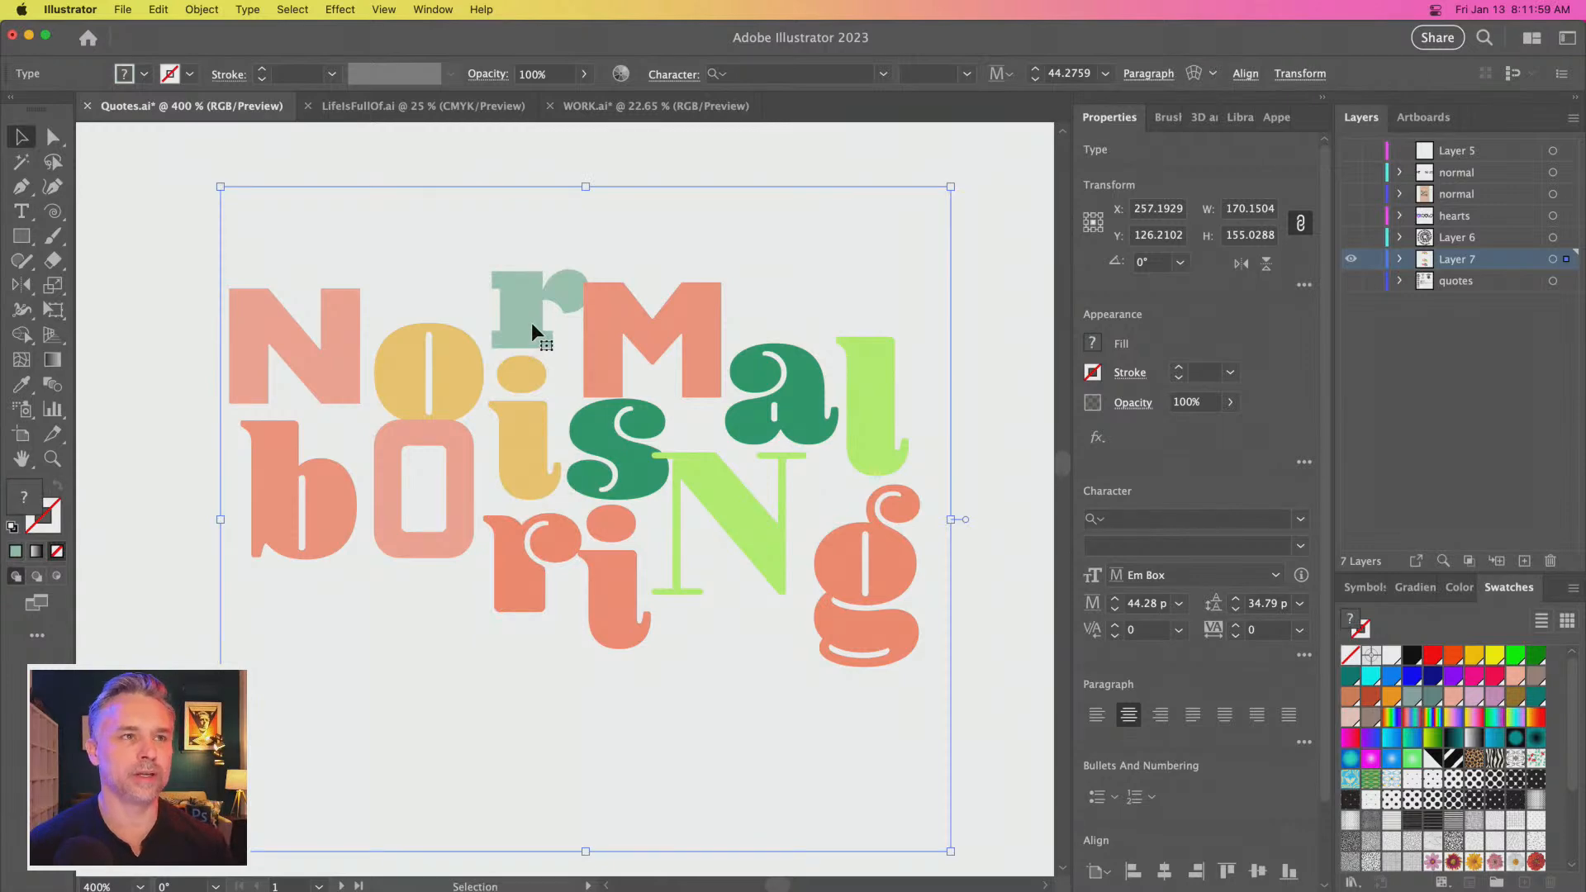
Duplicate the softly recolored all-Blenny Black version of the quote into the empty space to its right
{"action": "key", "text": "super+minus"}
{"action": "key", "text": "super+minus"}
{"action": "key", "text": "super+minus"}
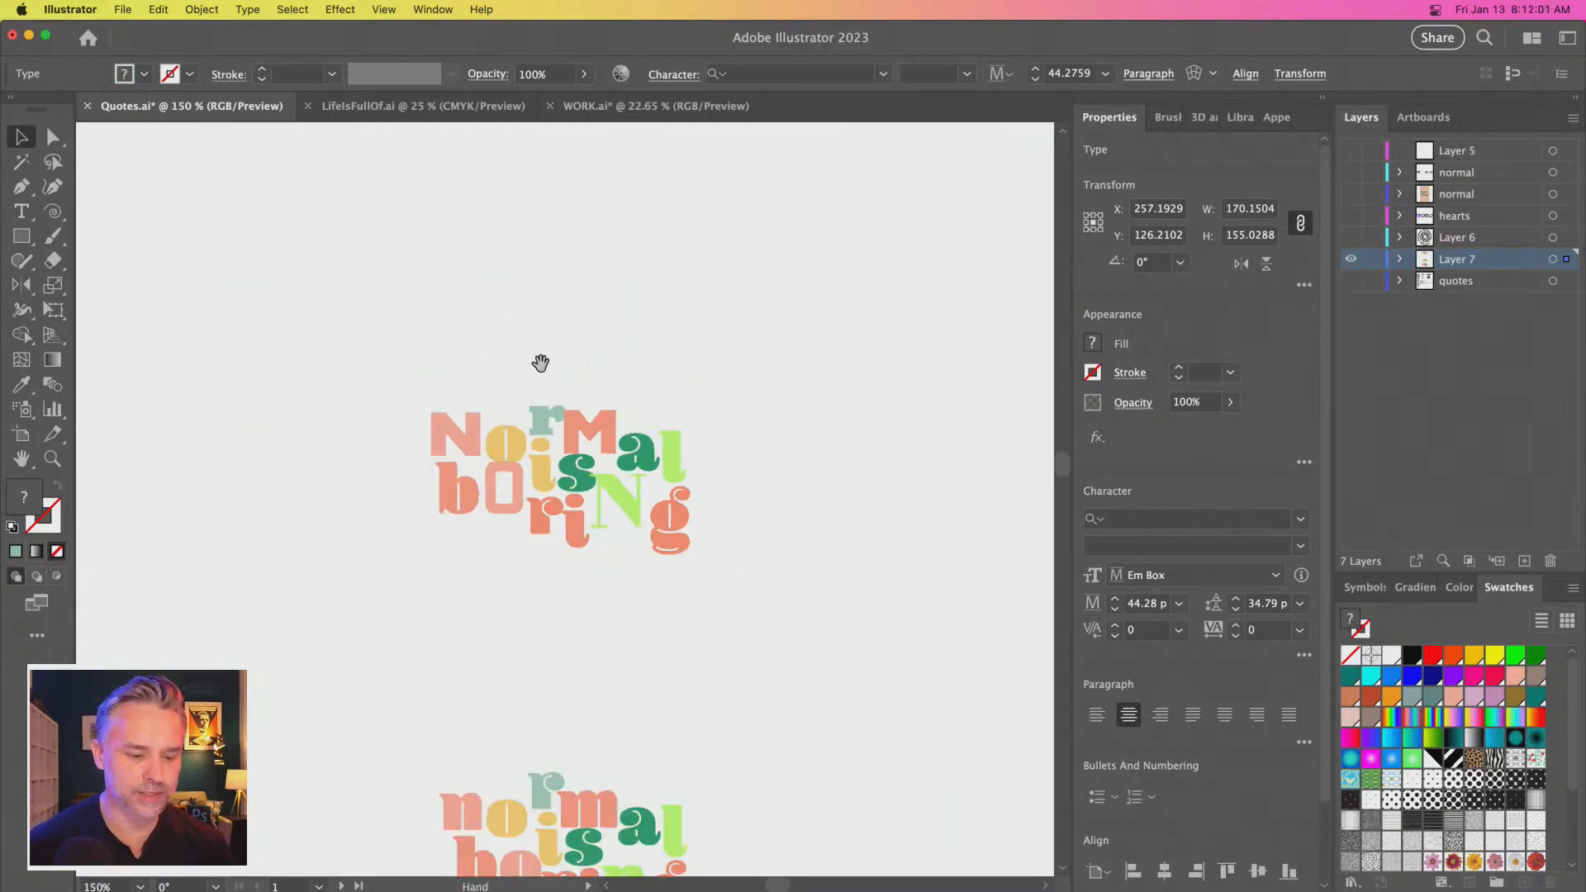
{"action": "scroll", "coordinate": [532, 322], "scroll_direction": "down", "scroll_amount": 5}
{"action": "left_click", "coordinate": [579, 531]}
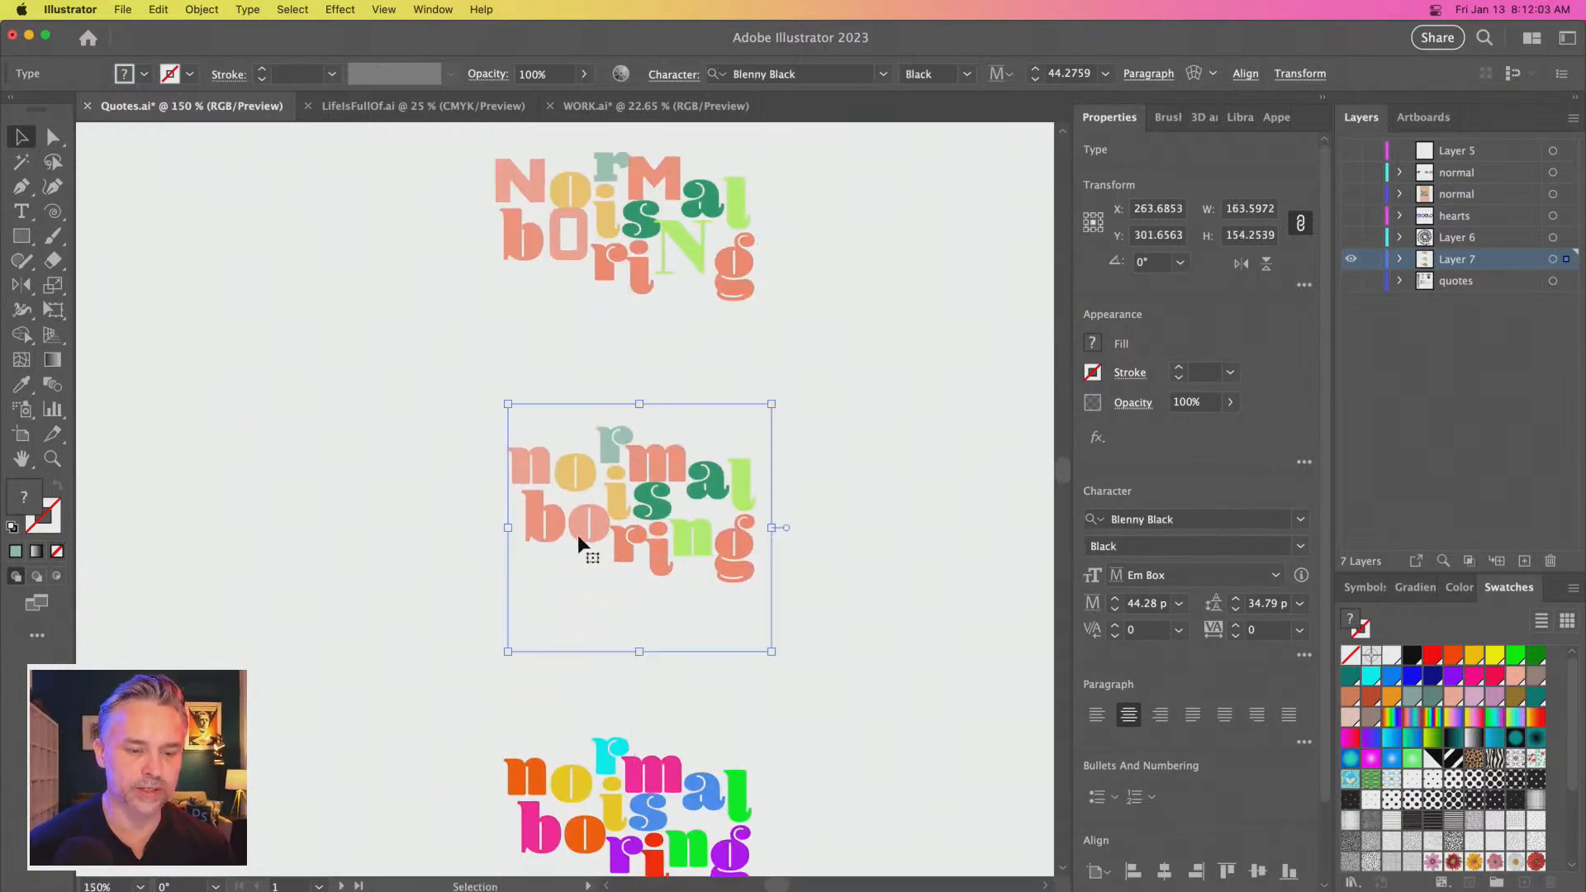
{"action": "scroll", "coordinate": [568, 530], "scroll_direction": "right", "scroll_amount": 8}
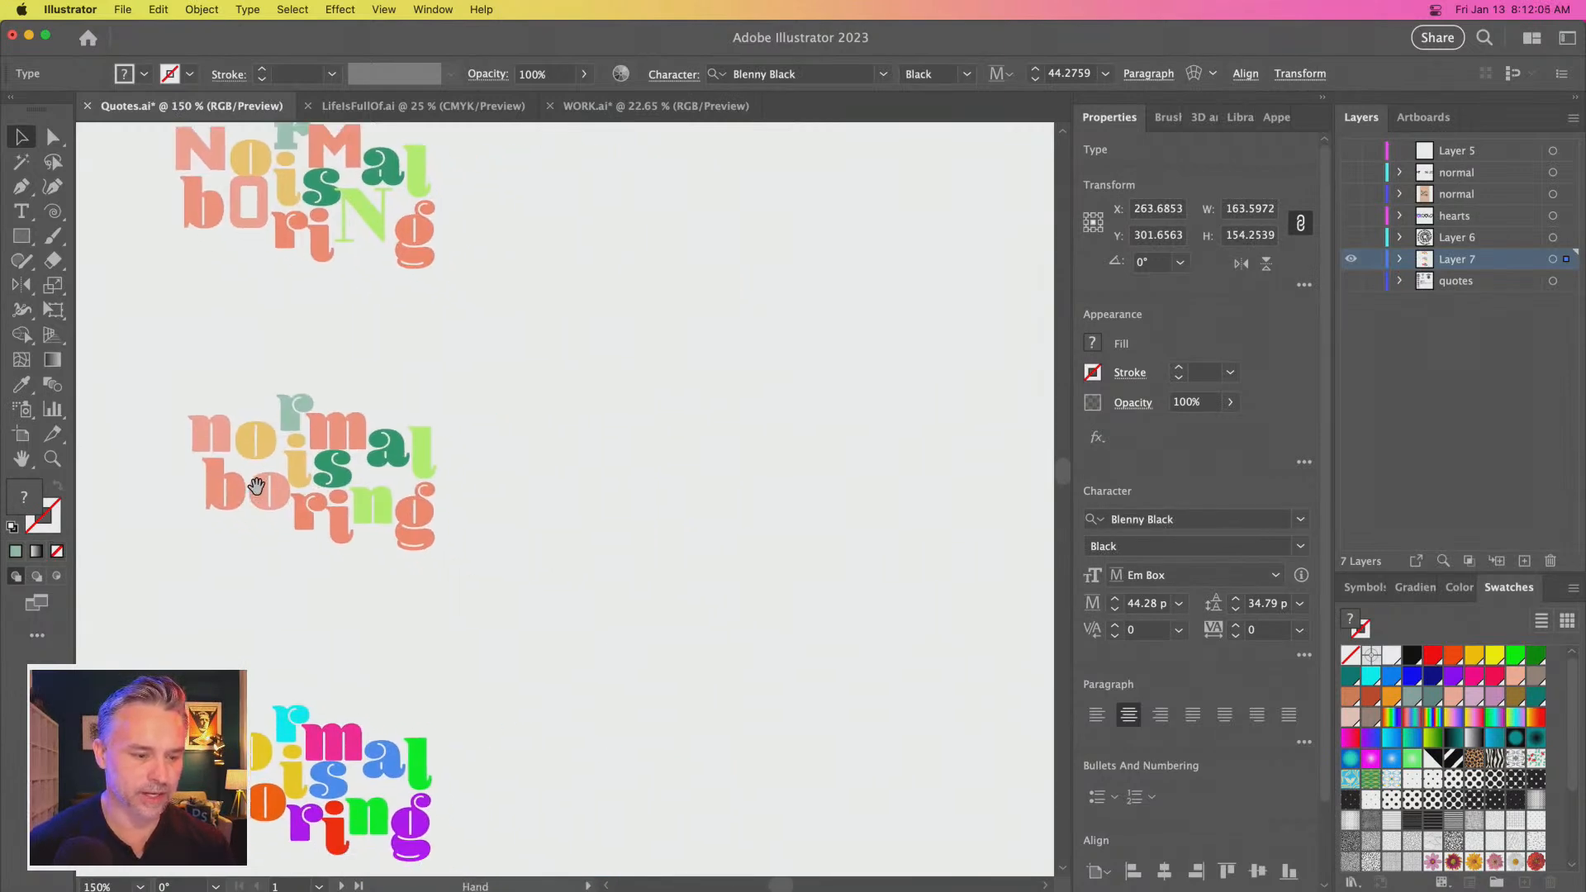
{"action": "left_click_drag", "start_coordinate": [230, 464], "coordinate": [714, 481]}
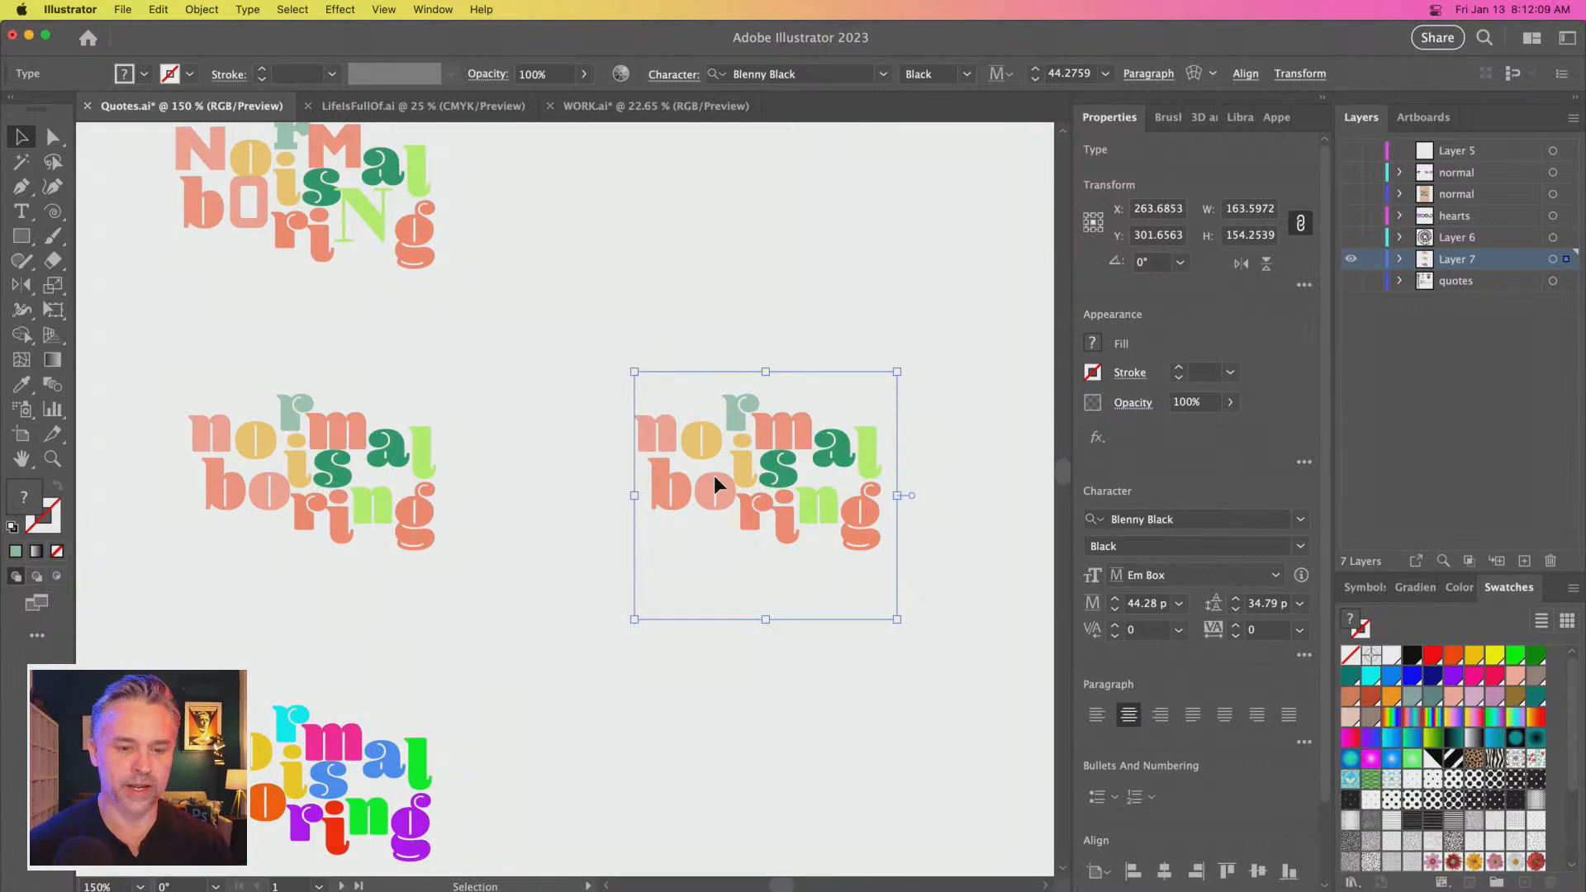
{"action": "key", "text": "super+equal"}
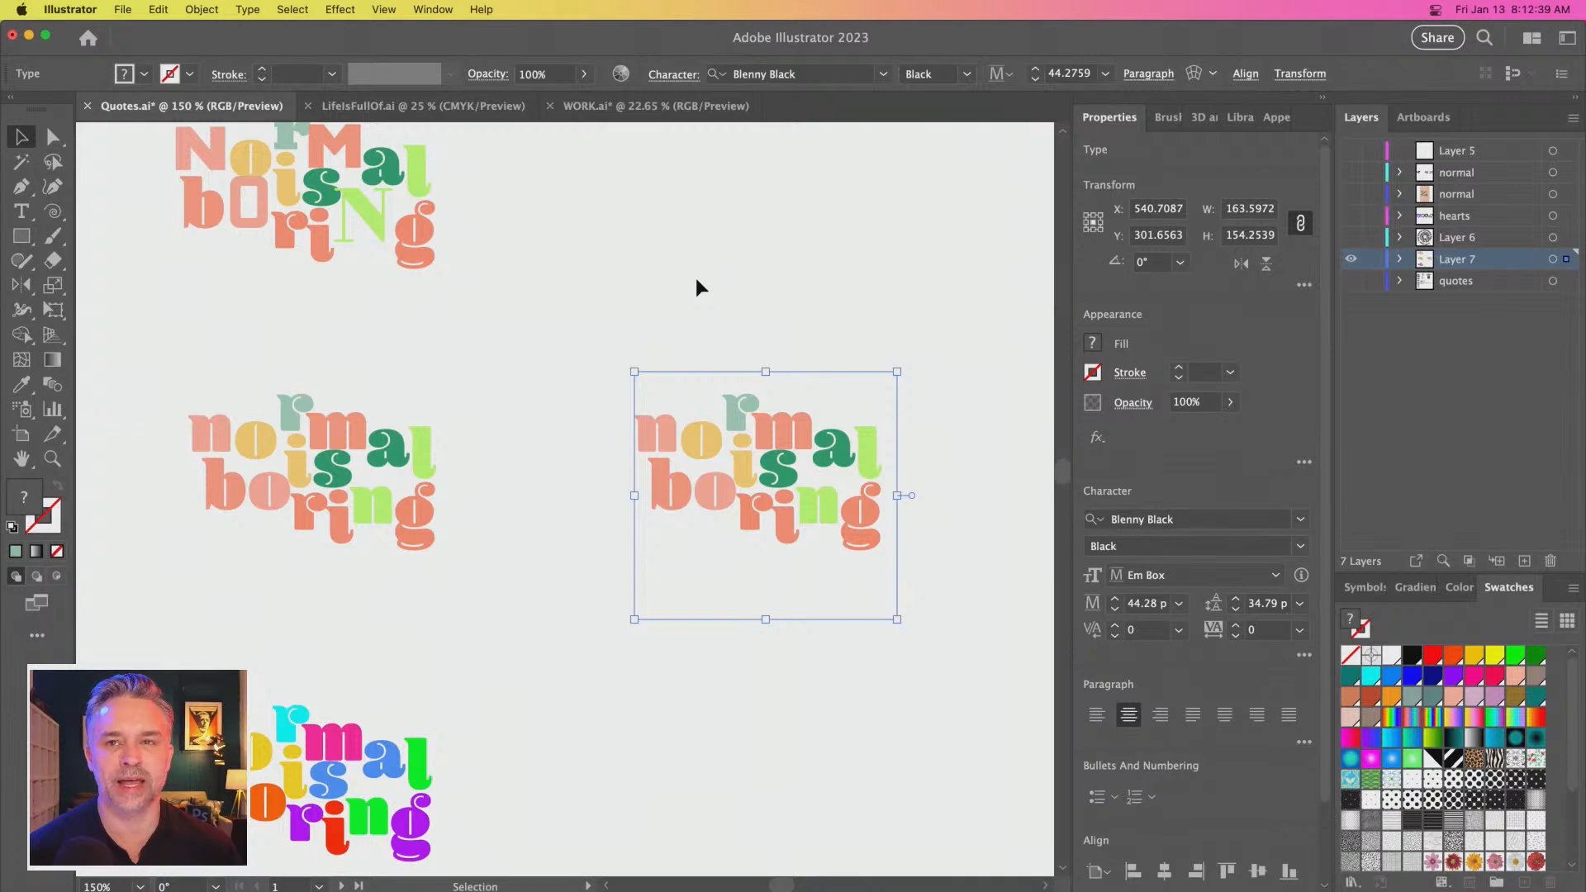
{"action": "key", "text": "z"}
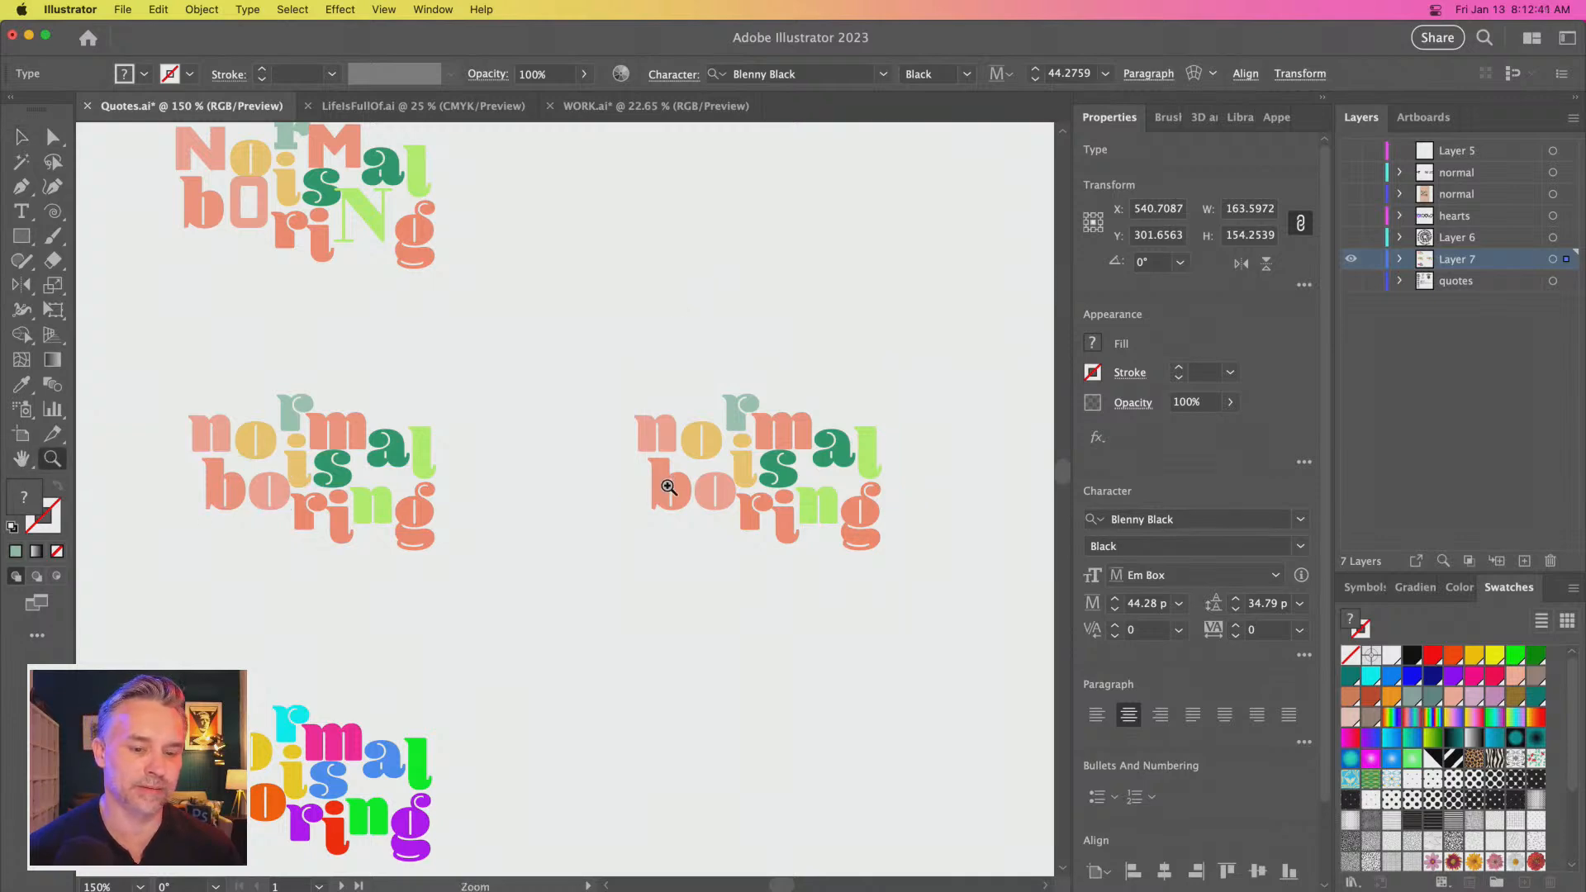
{"action": "left_click_drag", "start_coordinate": [788, 485], "coordinate": [934, 588]}
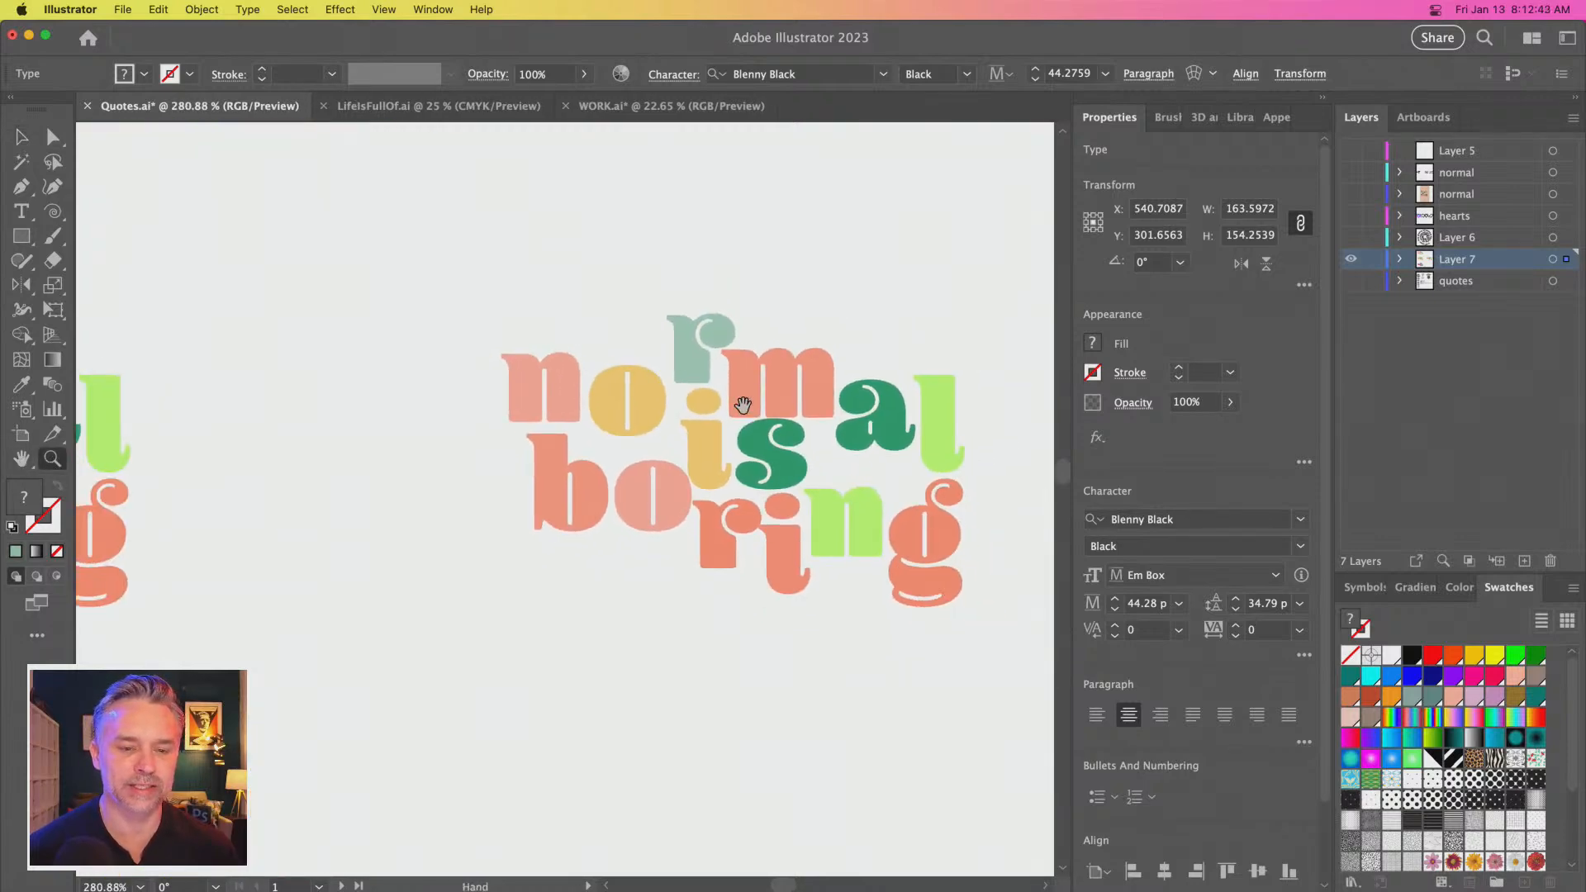
{"action": "left_click_drag", "start_coordinate": [743, 405], "coordinate": [644, 402]}
{"action": "left_click", "coordinate": [21, 144]}
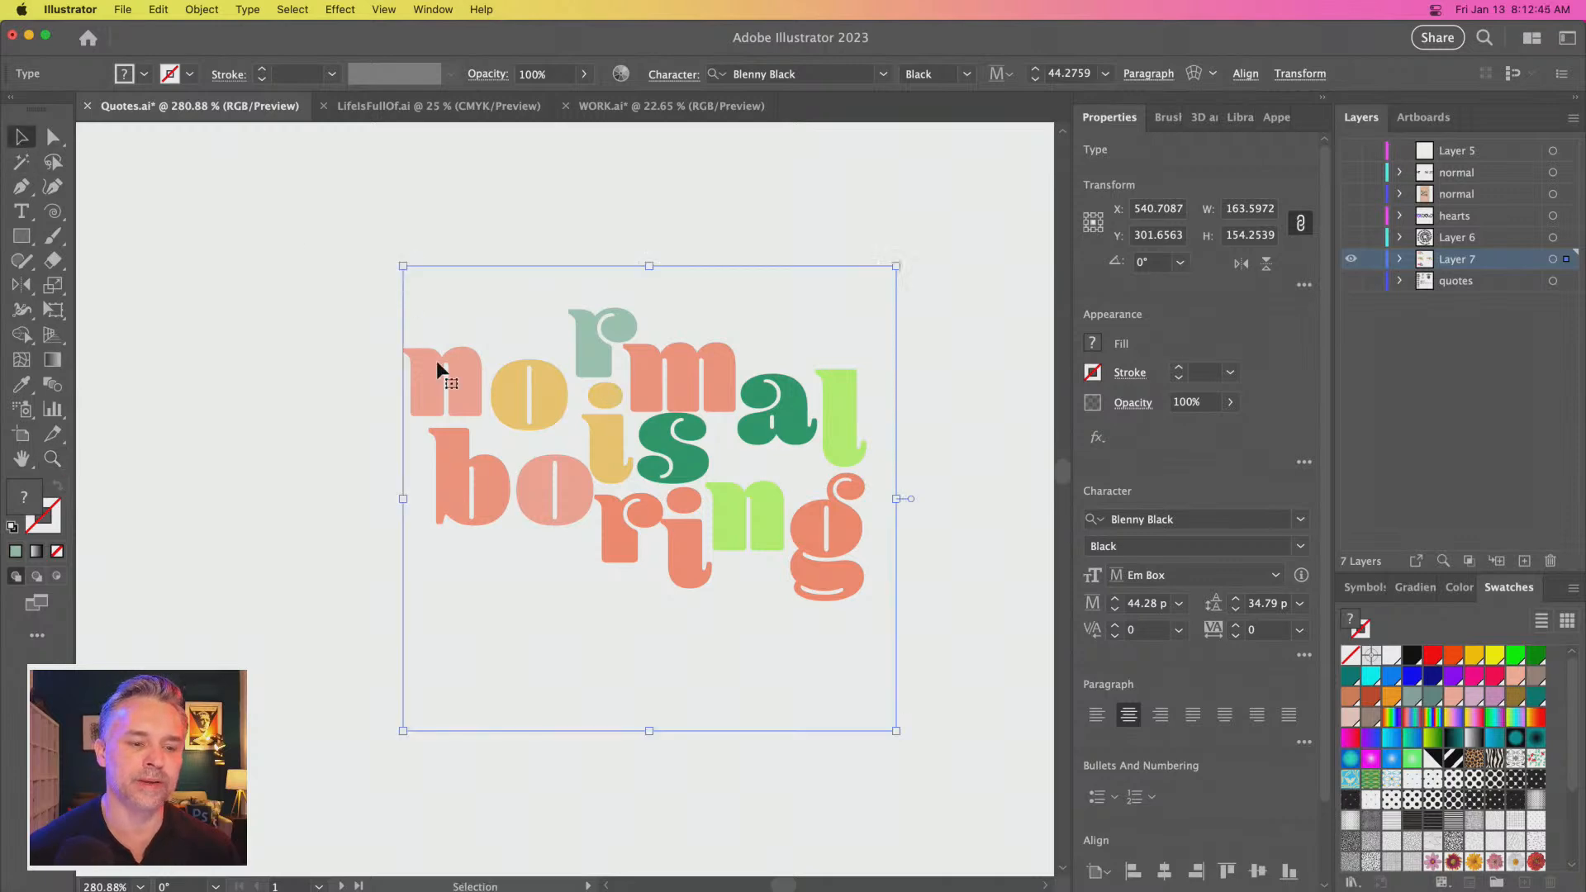
{"action": "left_click", "coordinate": [122, 9]}
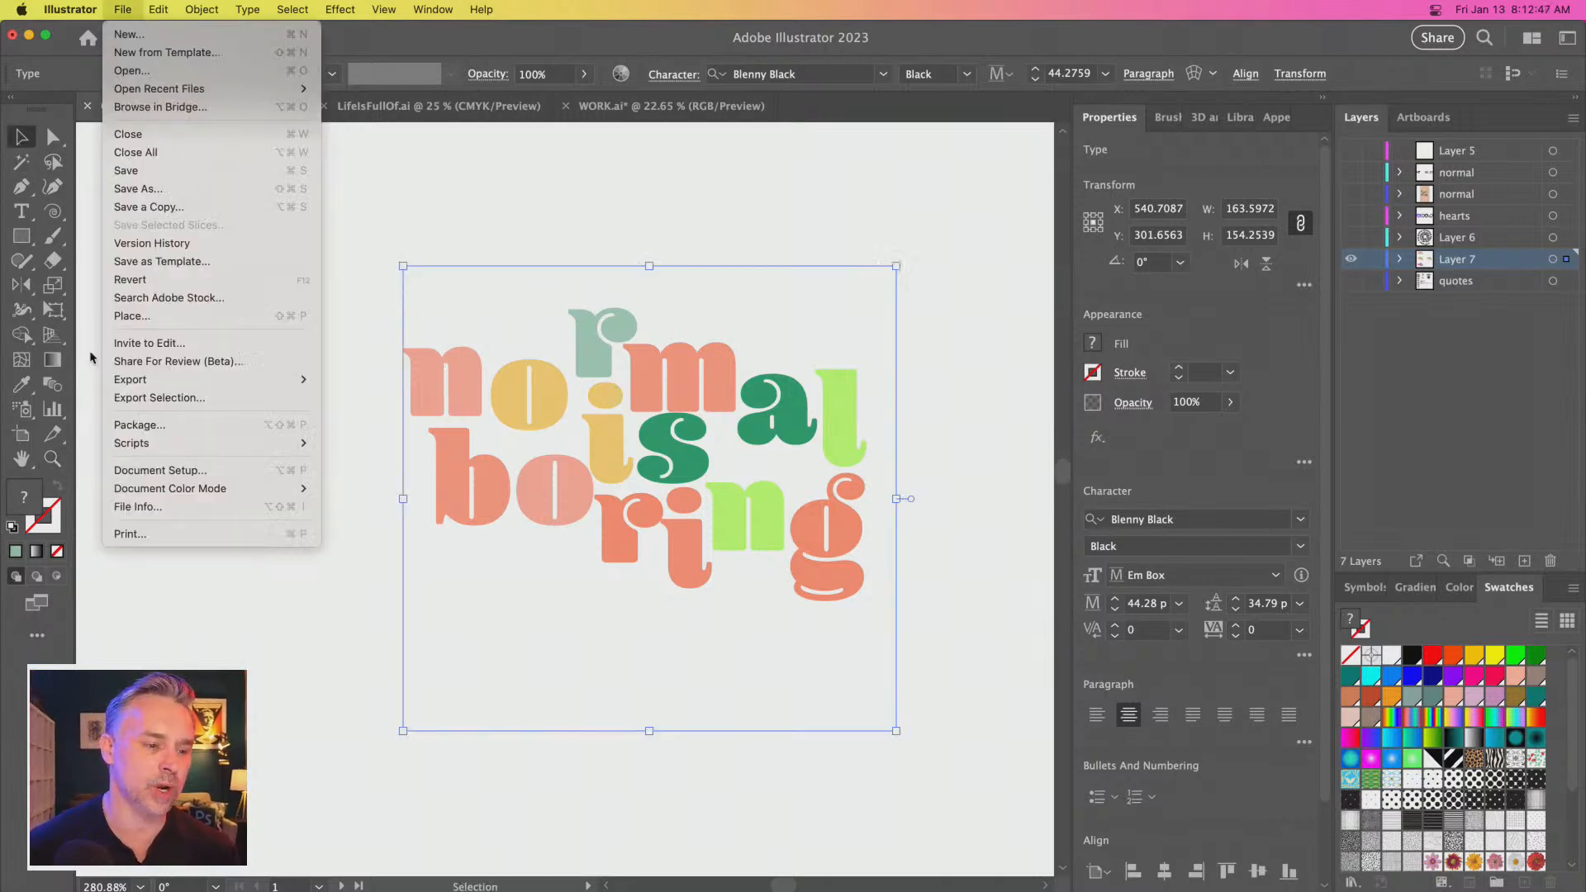
{"action": "mouse_move", "coordinate": [124, 446]}
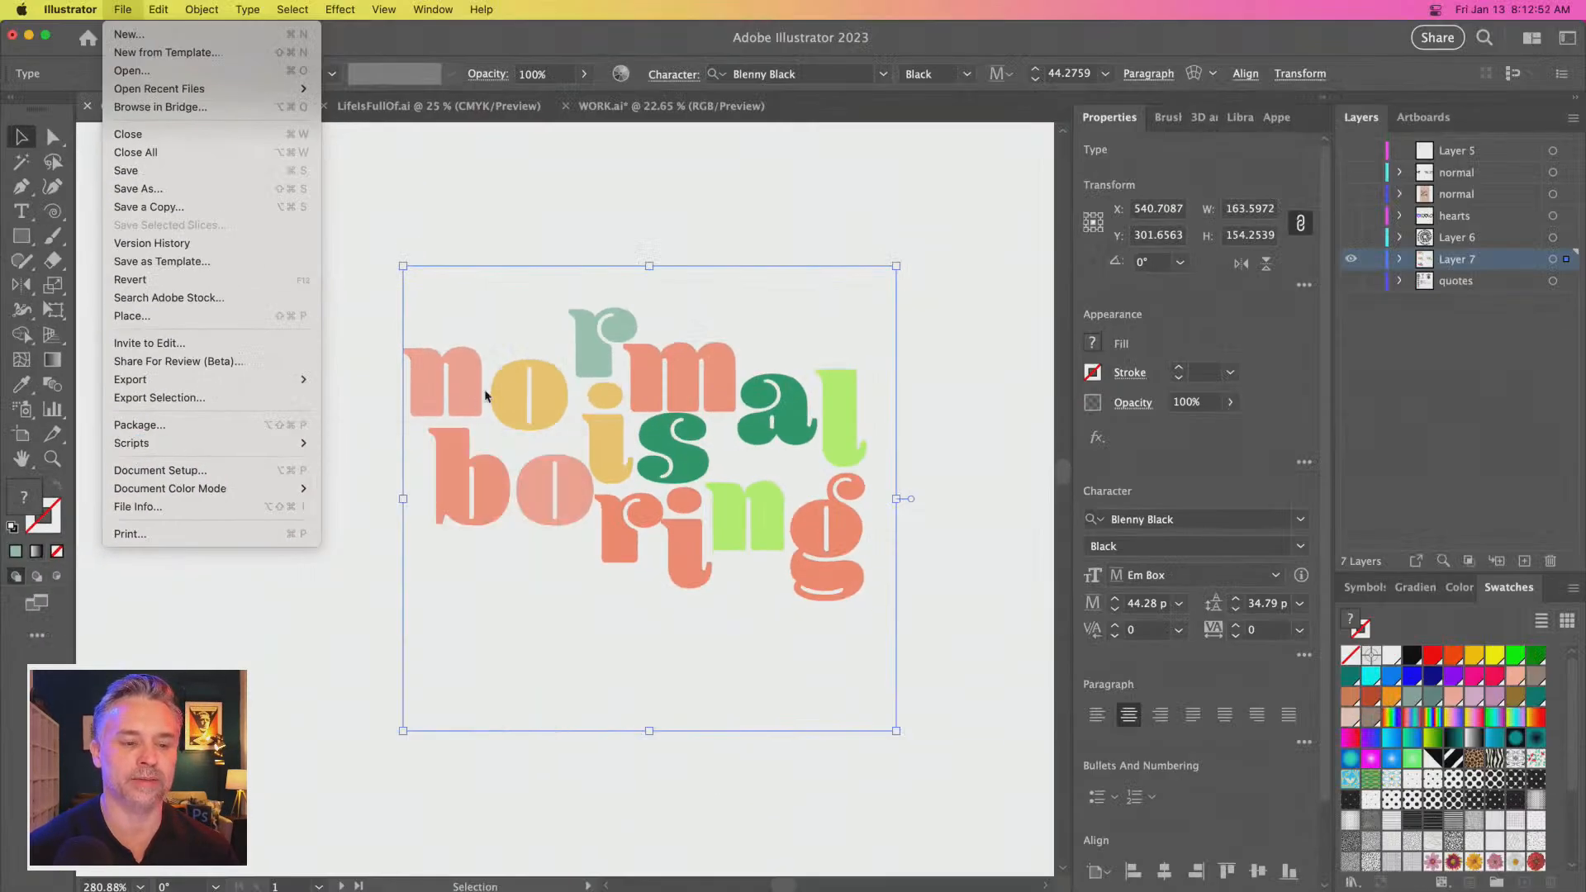
{"action": "left_click", "coordinate": [470, 396]}
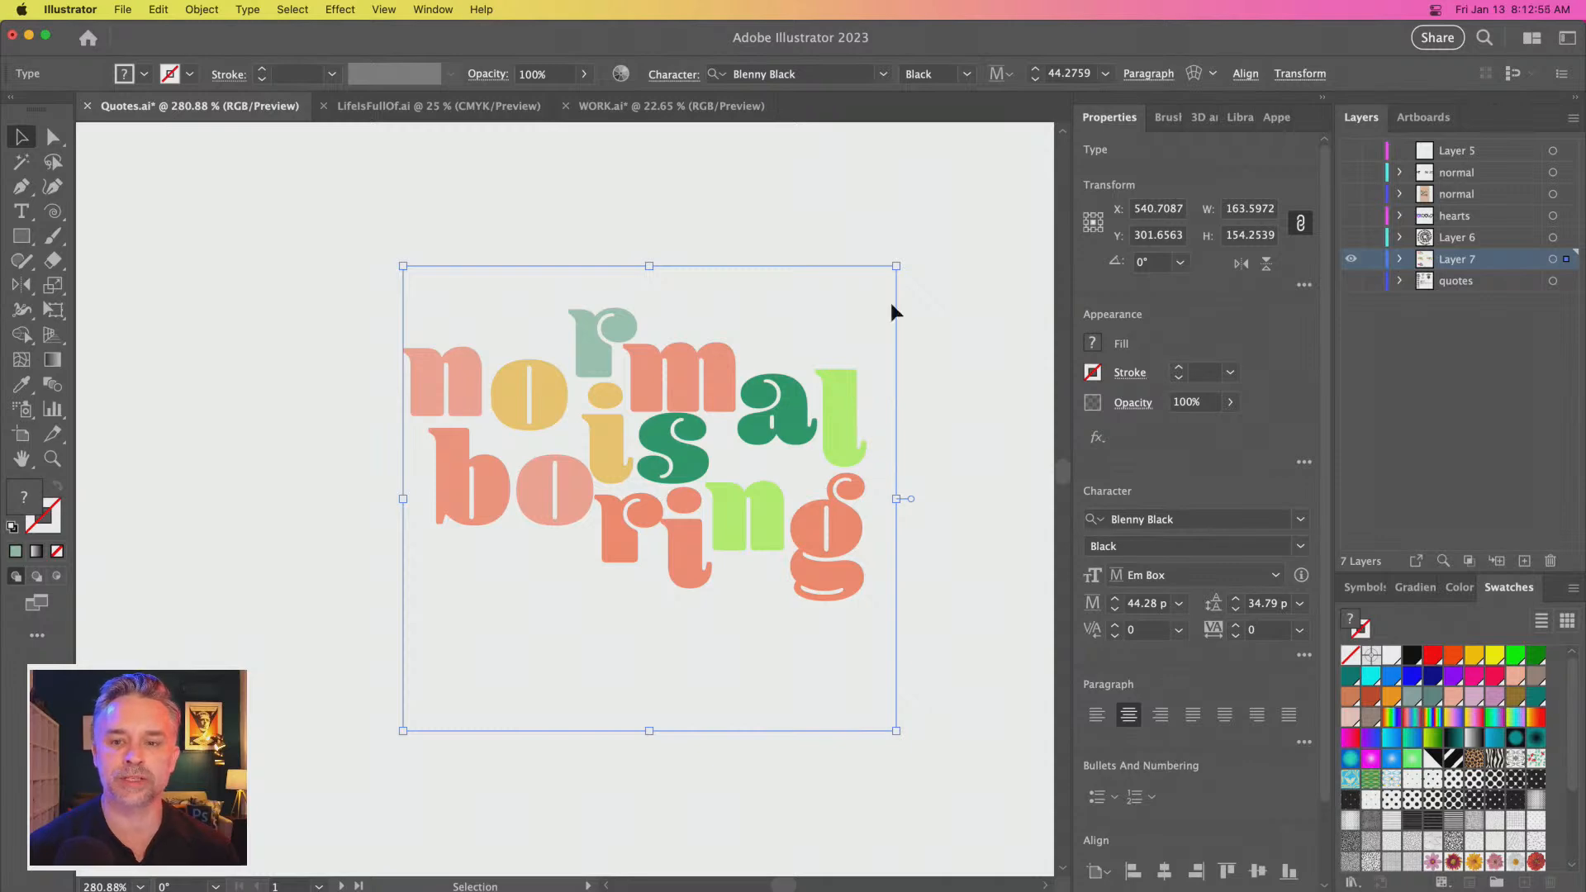
{"action": "left_click", "coordinate": [1572, 118]}
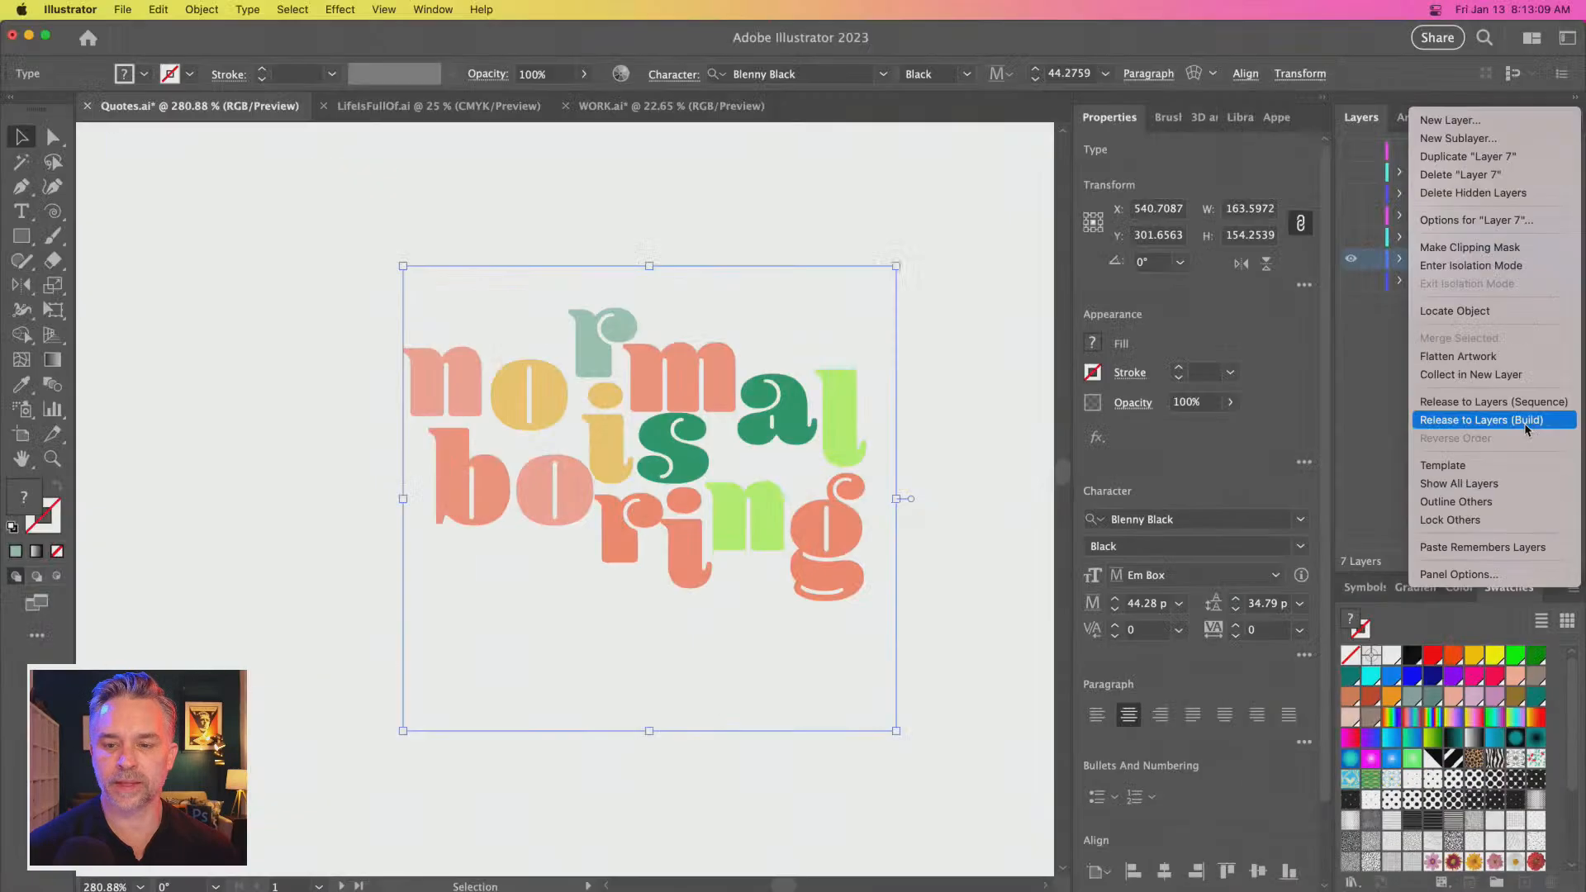
{"action": "left_click", "coordinate": [1439, 236]}
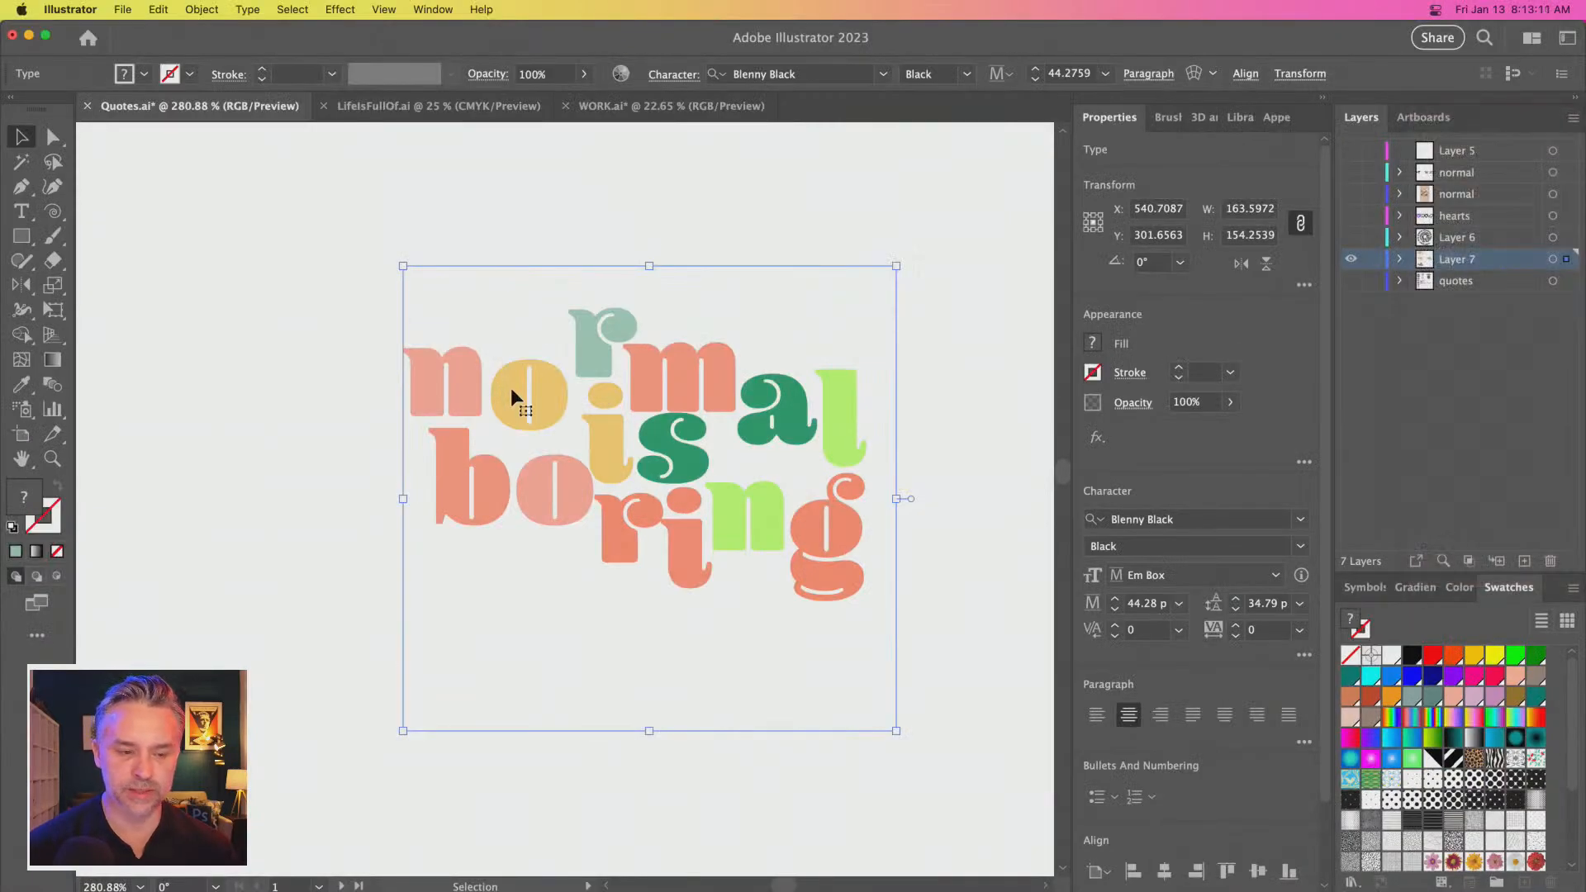
Put a copy of the quote on a new layer above Layer 7, and hide Layer 7
{"action": "left_click_drag", "start_coordinate": [514, 413], "coordinate": [543, 579]}
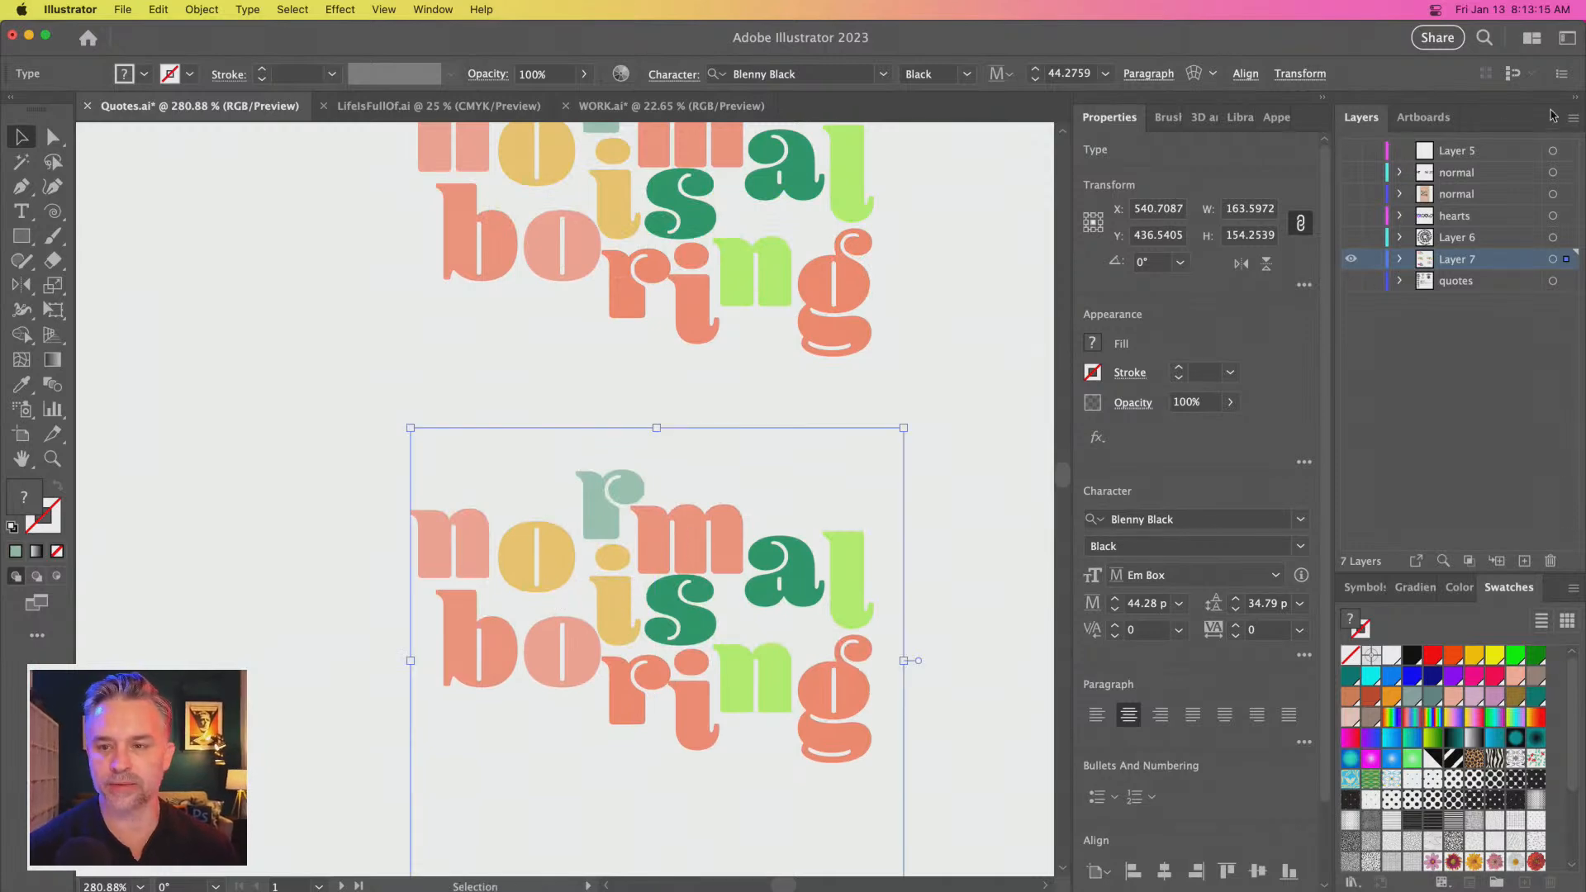
{"action": "key", "text": "super+x"}
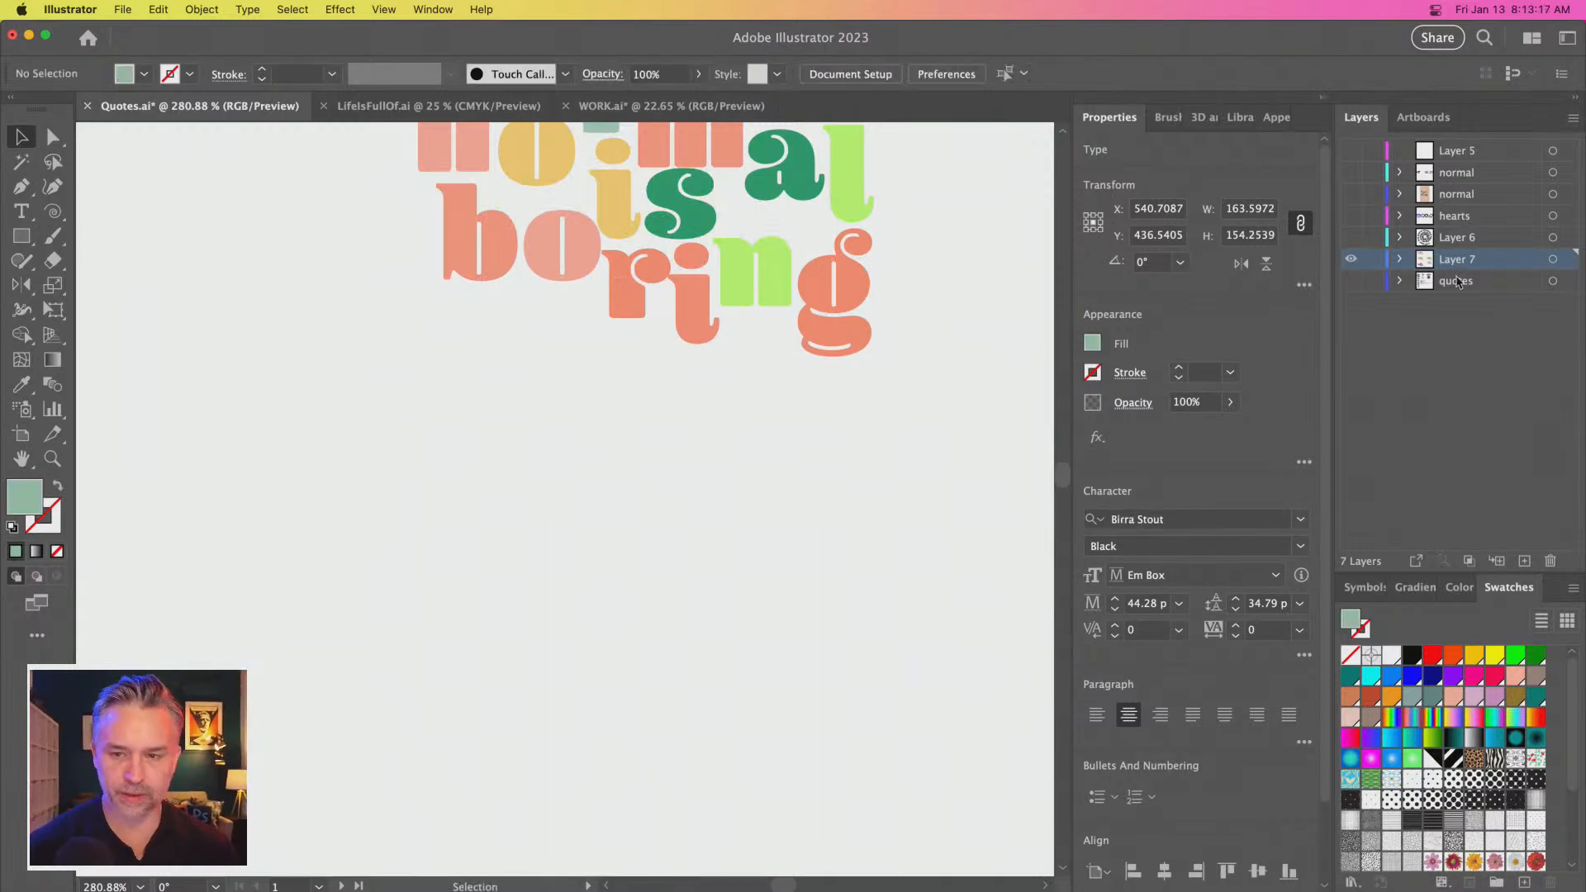
{"action": "left_click", "coordinate": [1523, 562]}
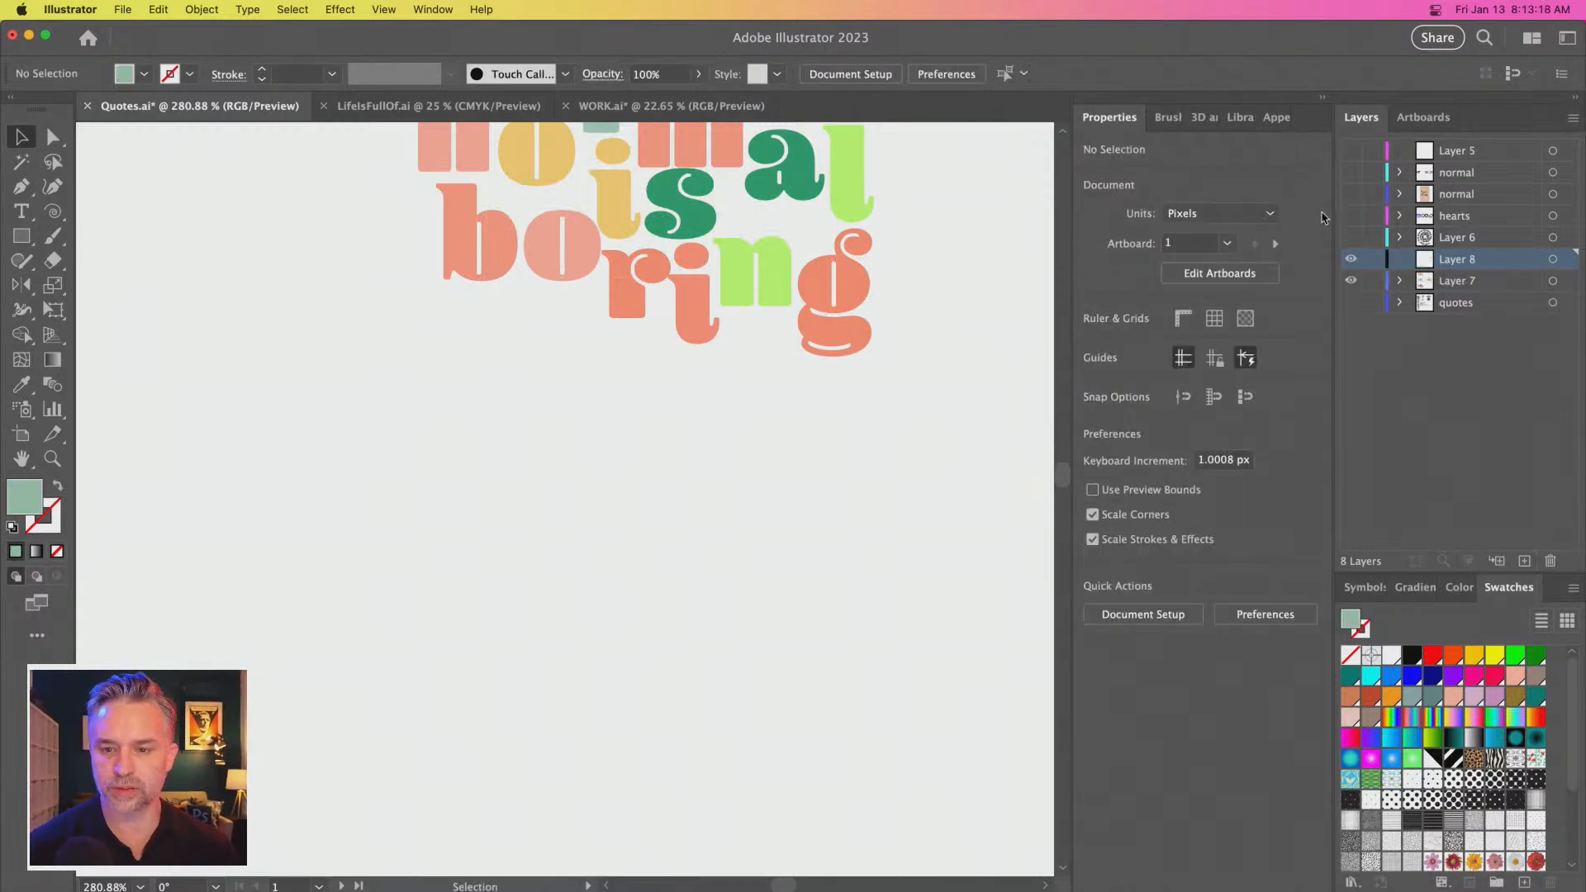
{"action": "left_click", "coordinate": [1349, 282]}
{"action": "key", "text": "super+v"}
{"action": "left_click", "coordinate": [614, 462]}
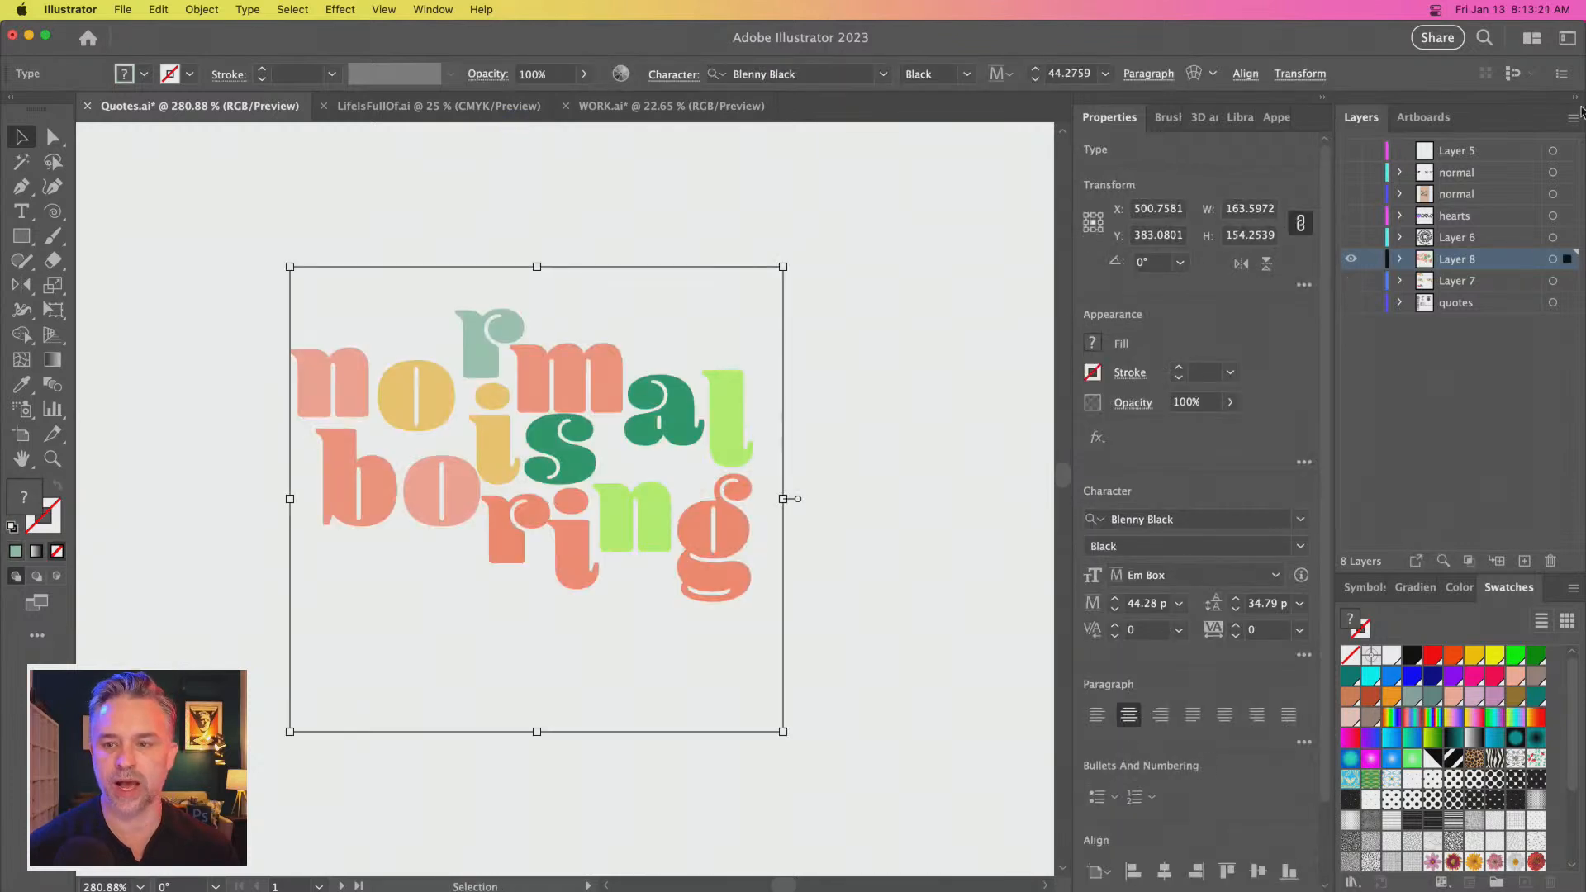
Apply Release to Layers (Sequence) to Layer 8 and expand the resulting sublayer
{"action": "left_click", "coordinate": [1572, 118]}
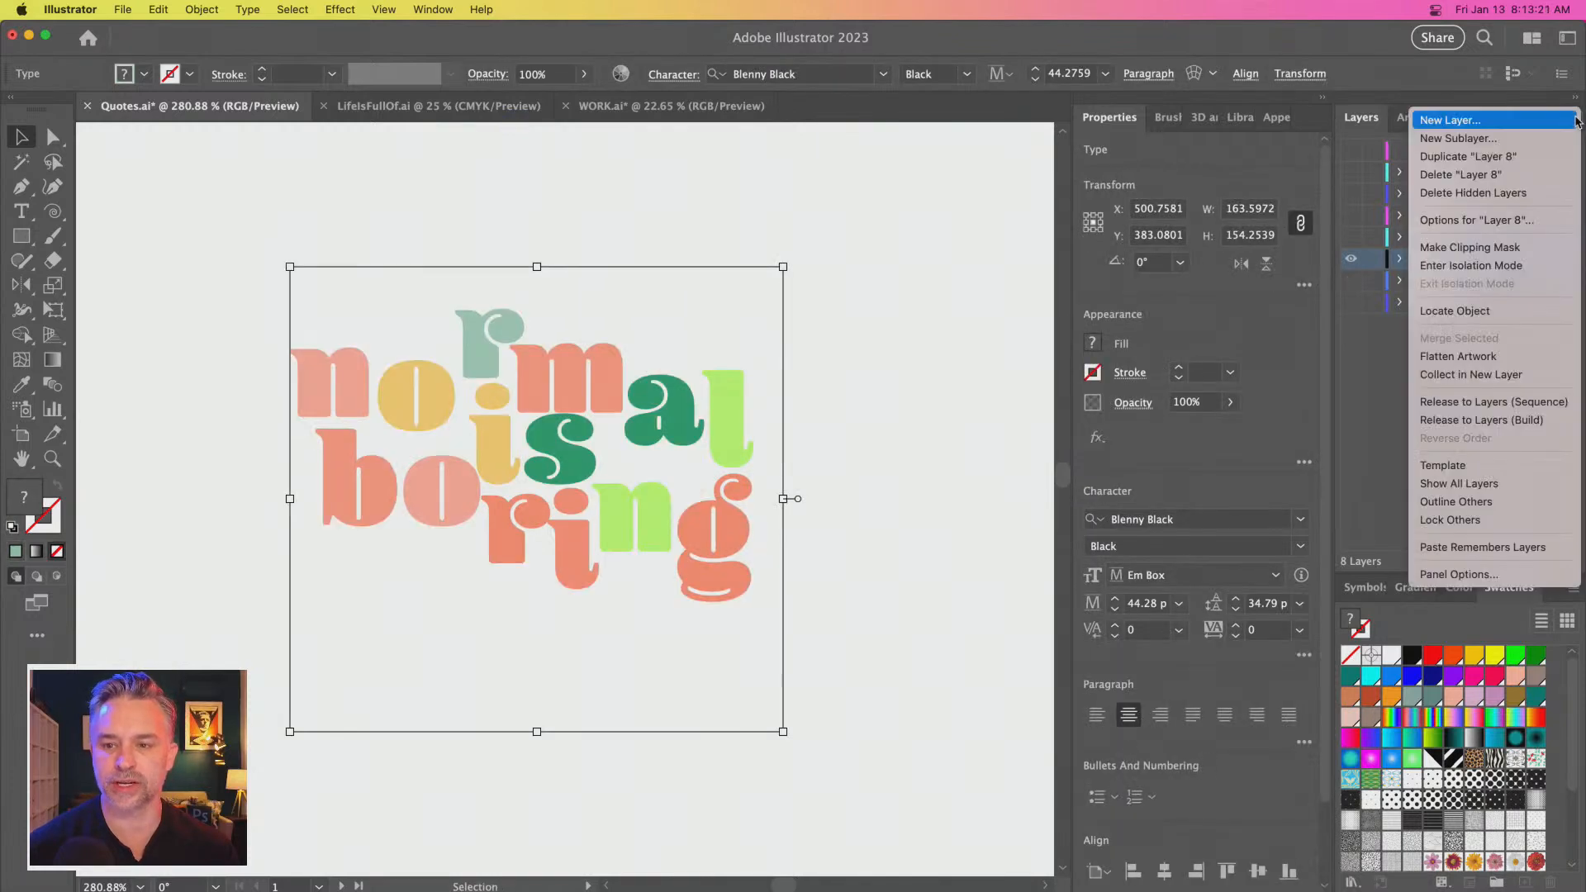
{"action": "left_click", "coordinate": [1505, 404]}
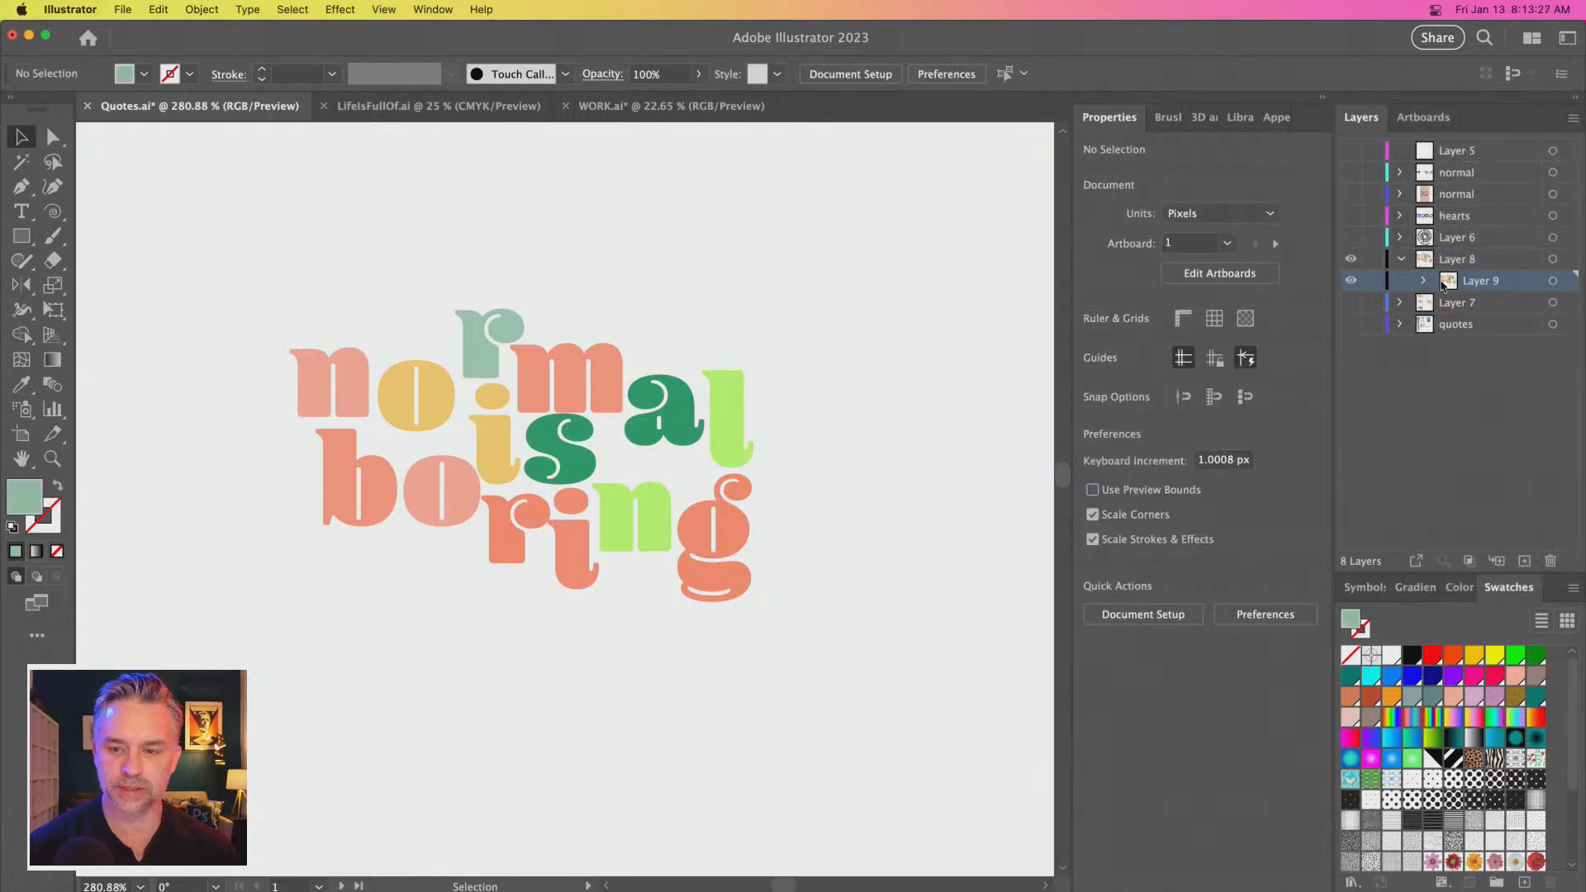
{"action": "left_click", "coordinate": [1424, 281]}
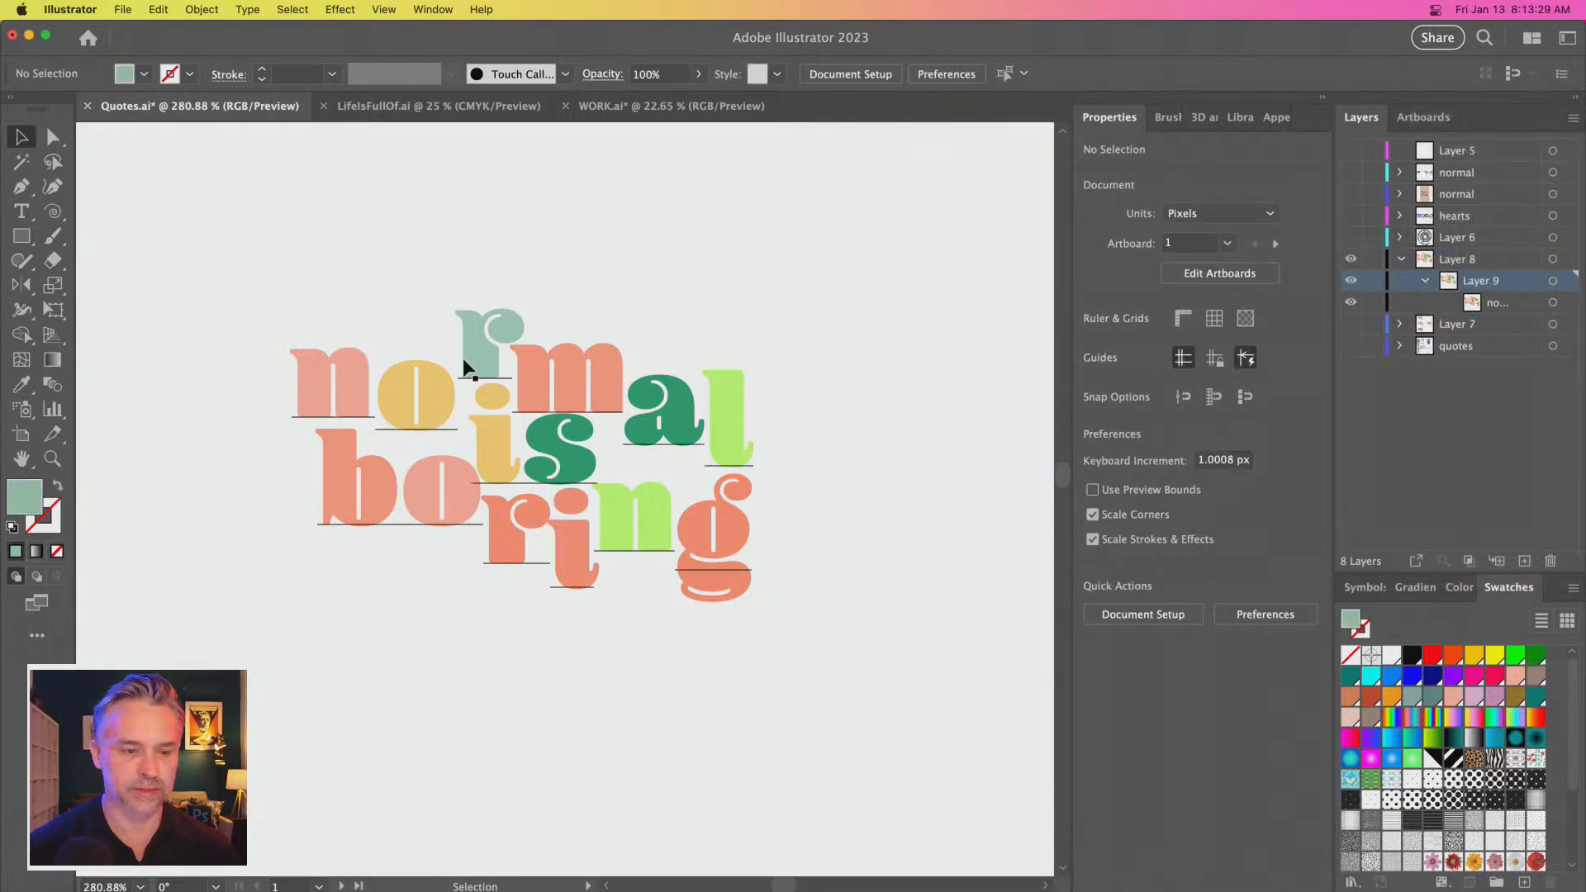
Select the quote and apply Release to Layers (Build) to its sublayer
{"action": "left_click", "coordinate": [496, 362]}
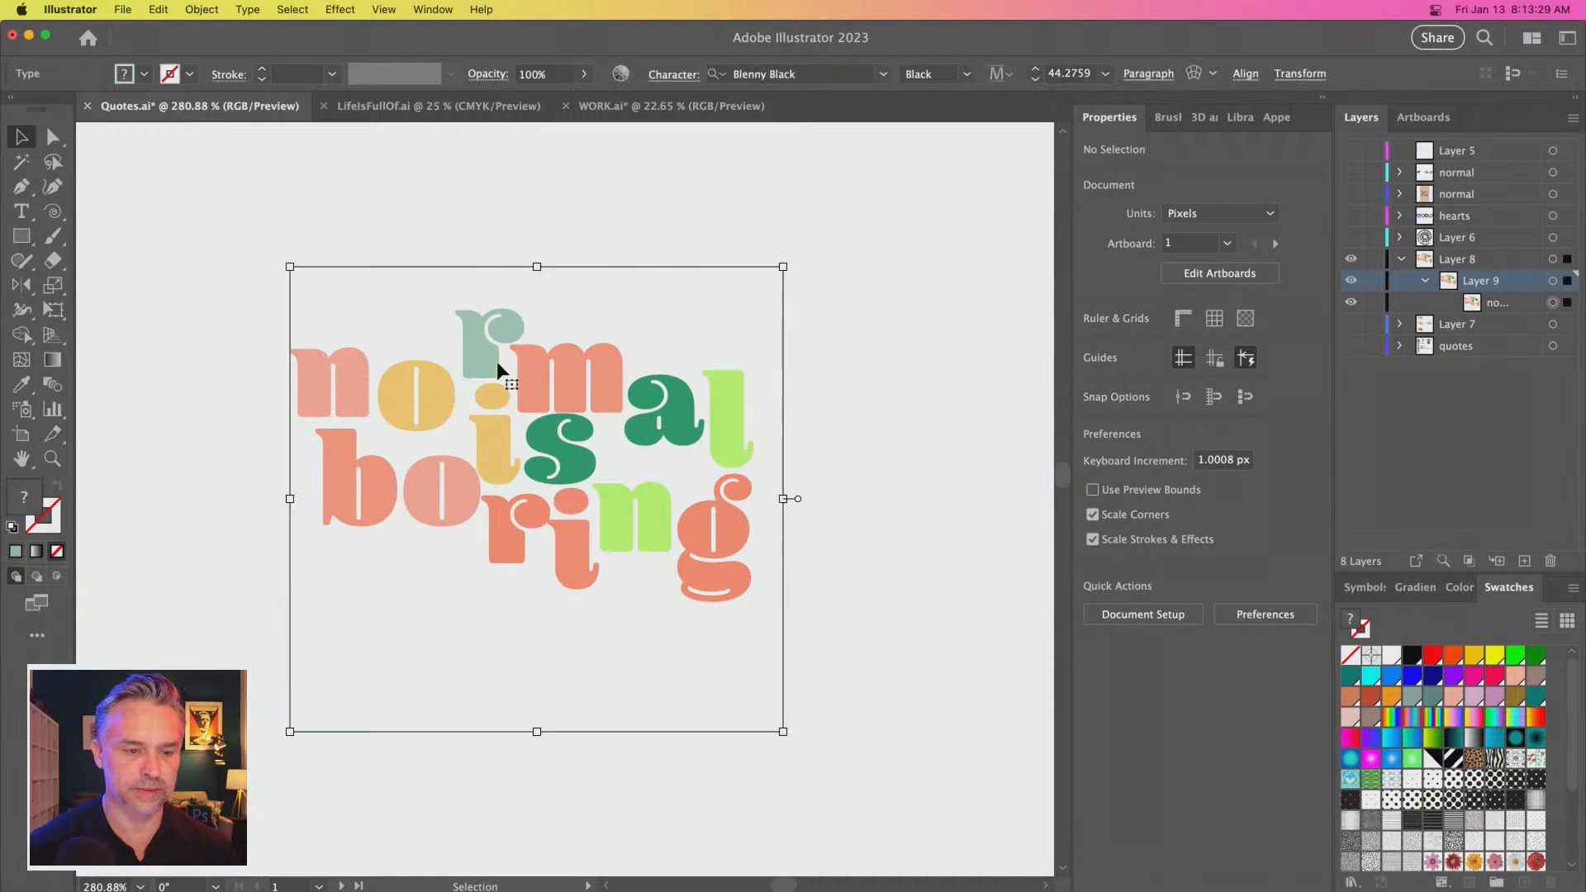
{"action": "left_click", "coordinate": [1574, 121]}
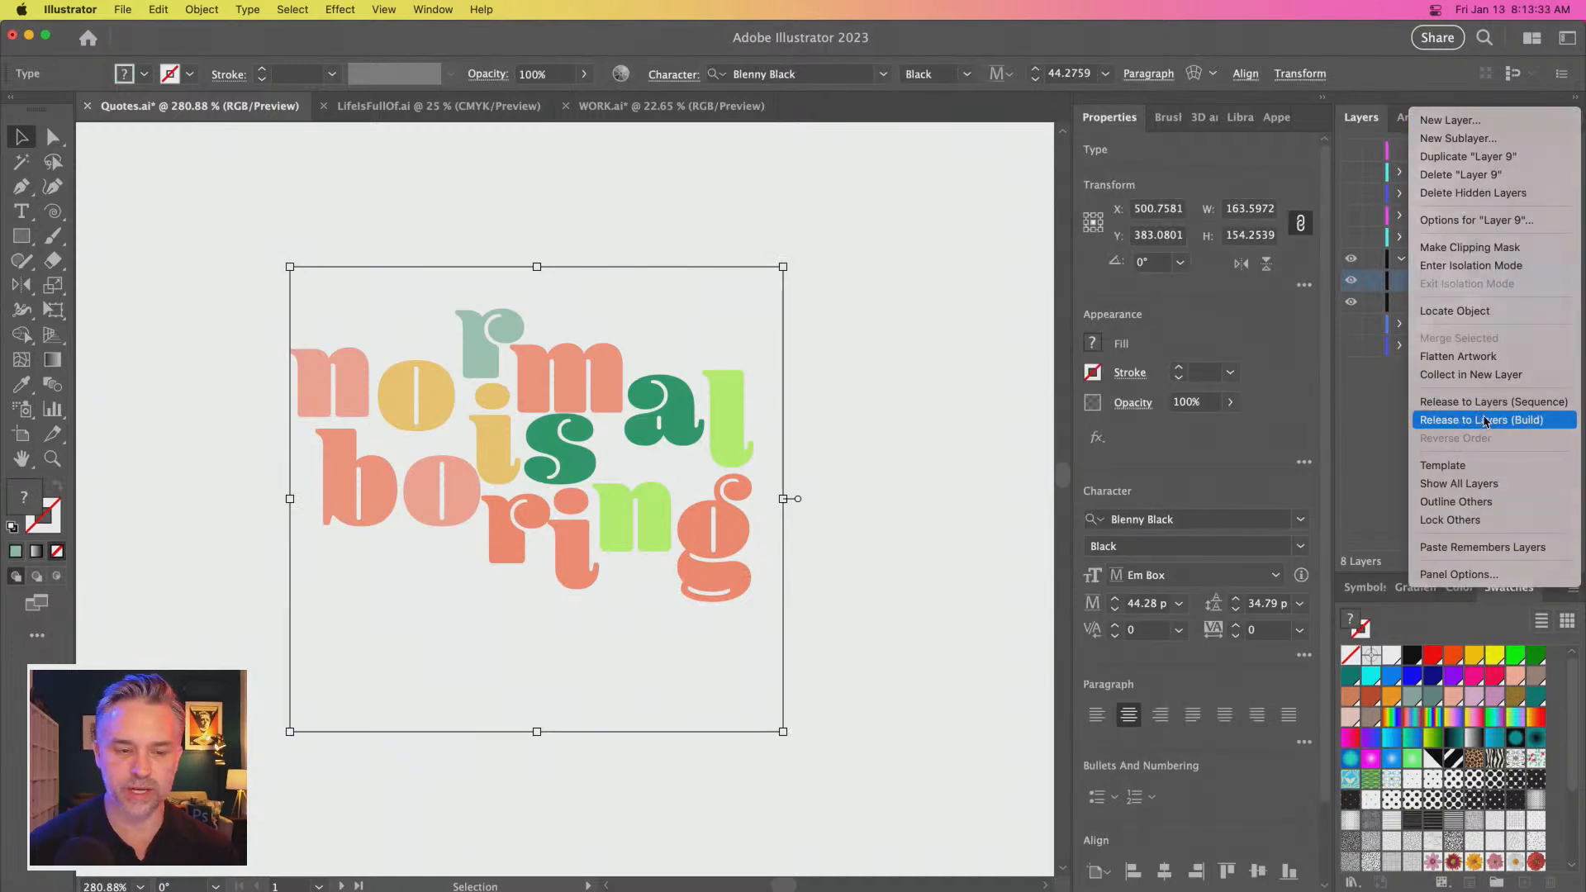
{"action": "left_click", "coordinate": [1484, 421]}
Move the quote about 14 px to the right
{"action": "left_click_drag", "start_coordinate": [492, 352], "coordinate": [526, 347]}
{"action": "right_click", "coordinate": [527, 347]}
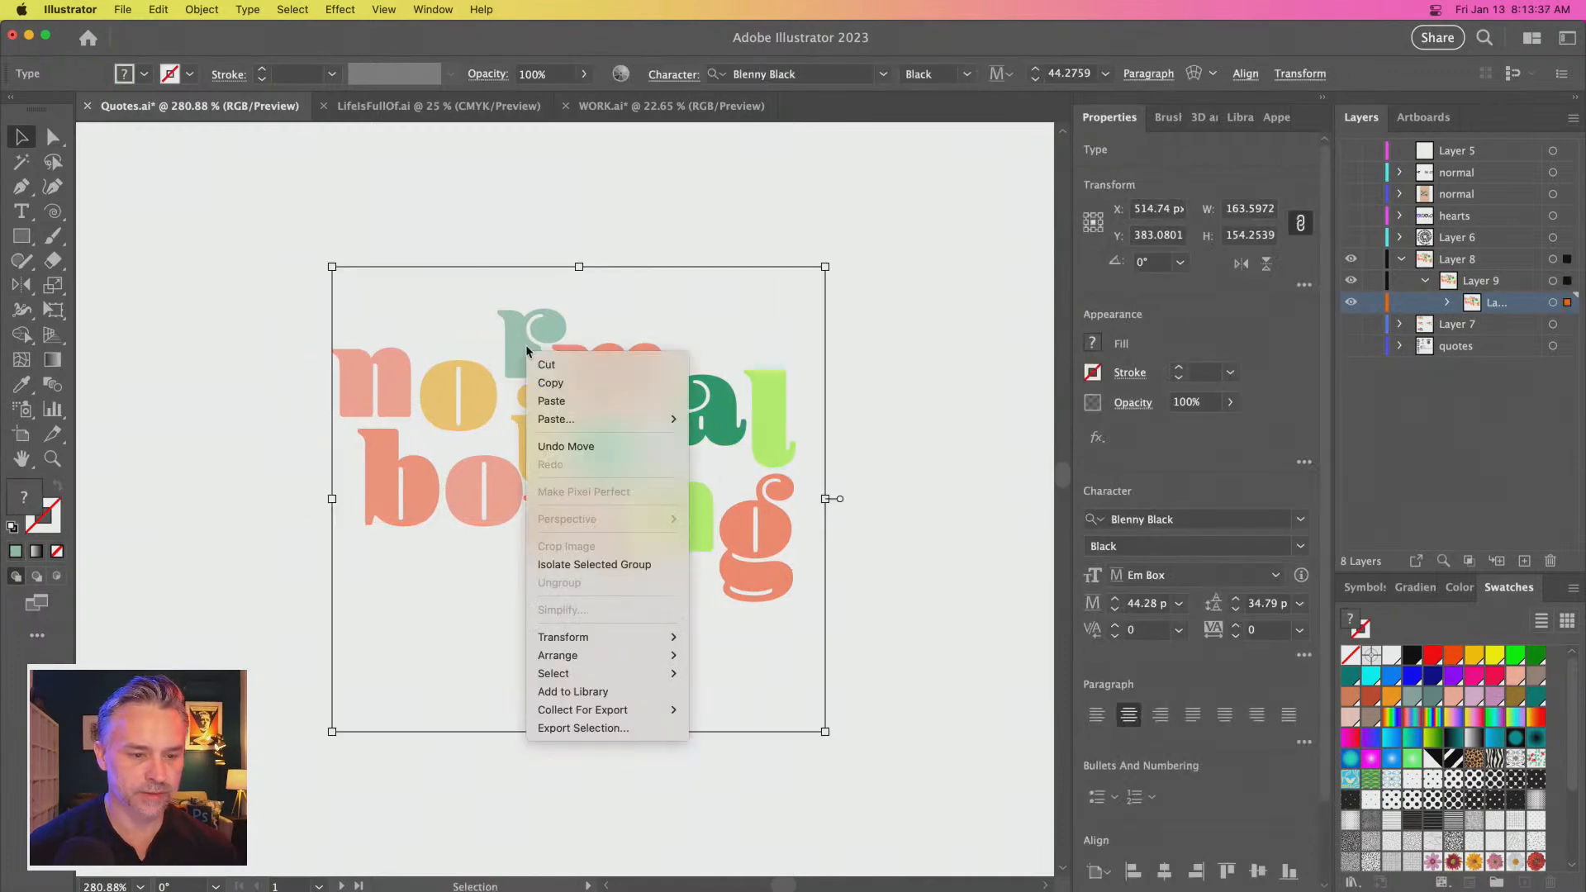
{"action": "left_click", "coordinate": [409, 489]}
{"action": "left_click", "coordinate": [295, 9]}
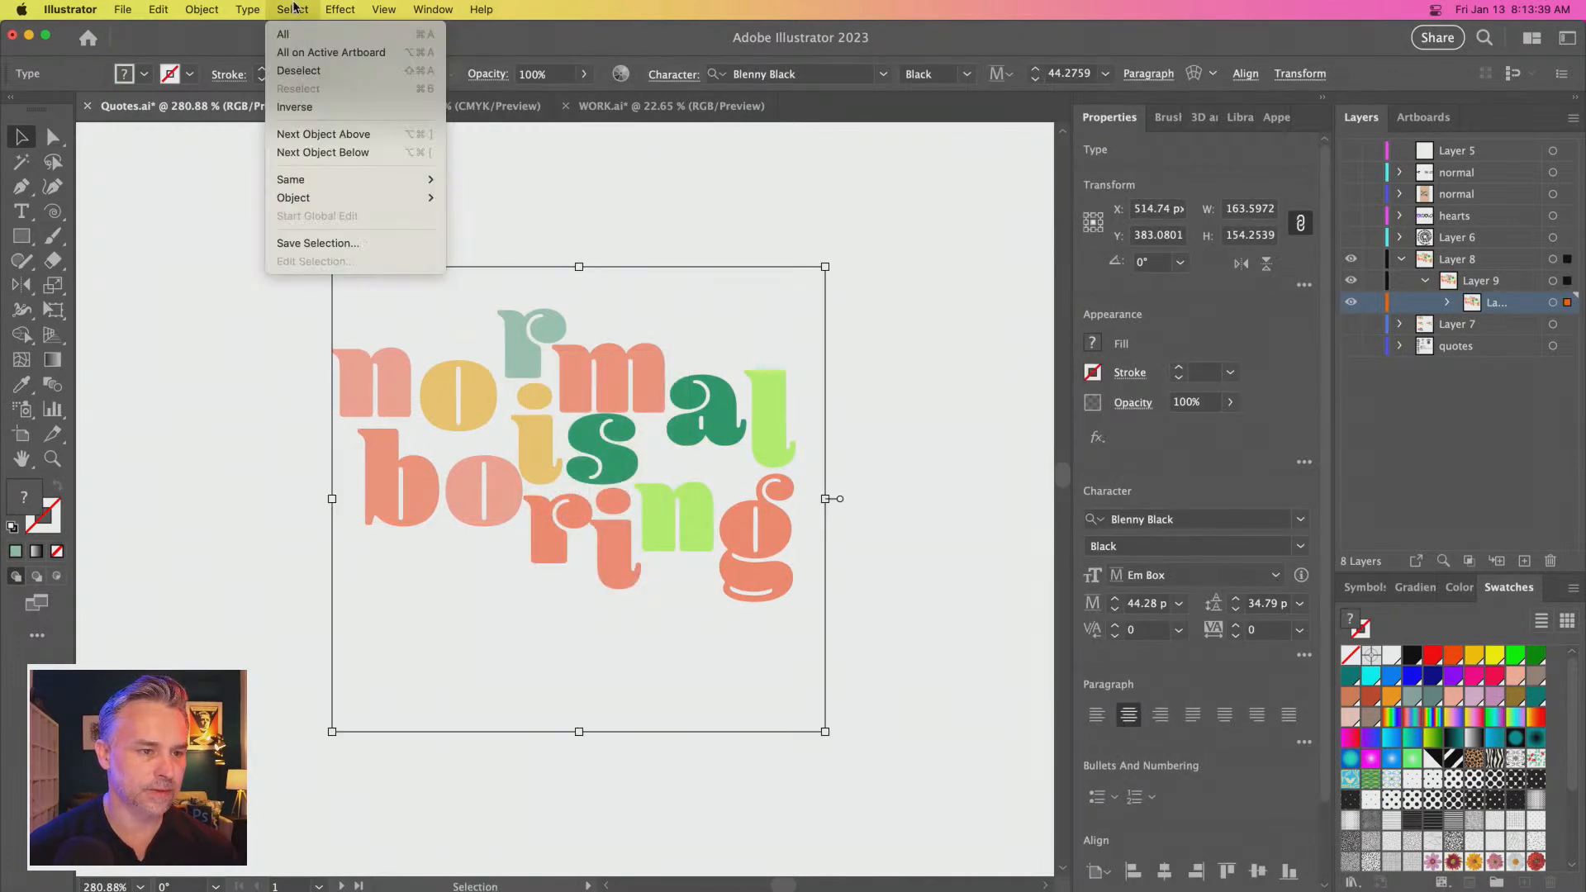
{"action": "mouse_move", "coordinate": [247, 9]}
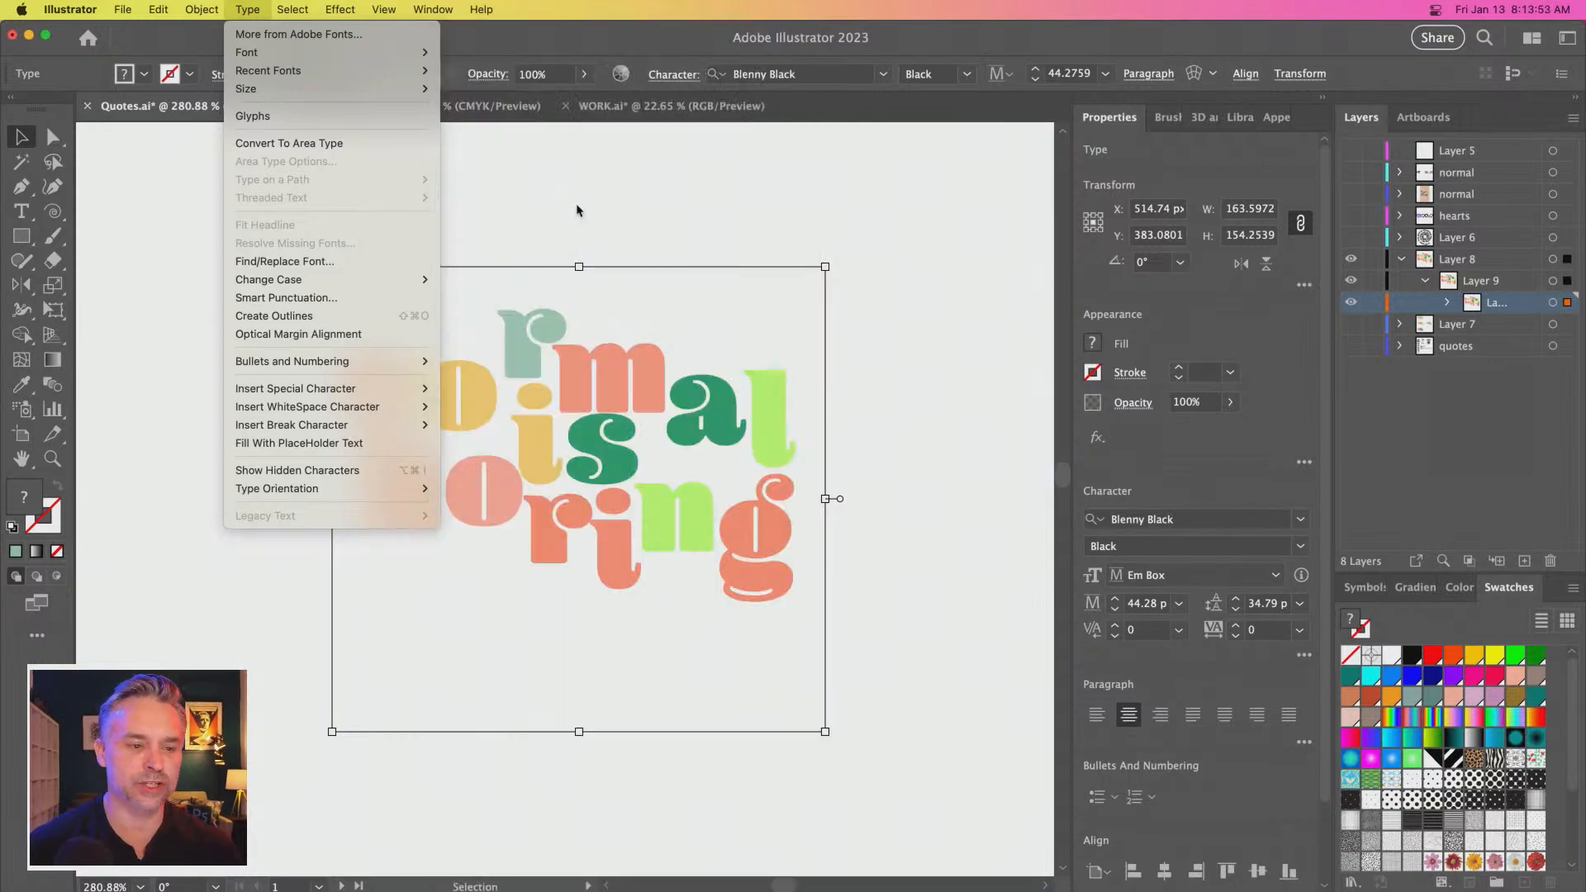
Collapse and hide Layer 8, and show Layer 7 with the other versions of the quote
{"action": "left_click", "coordinate": [535, 214]}
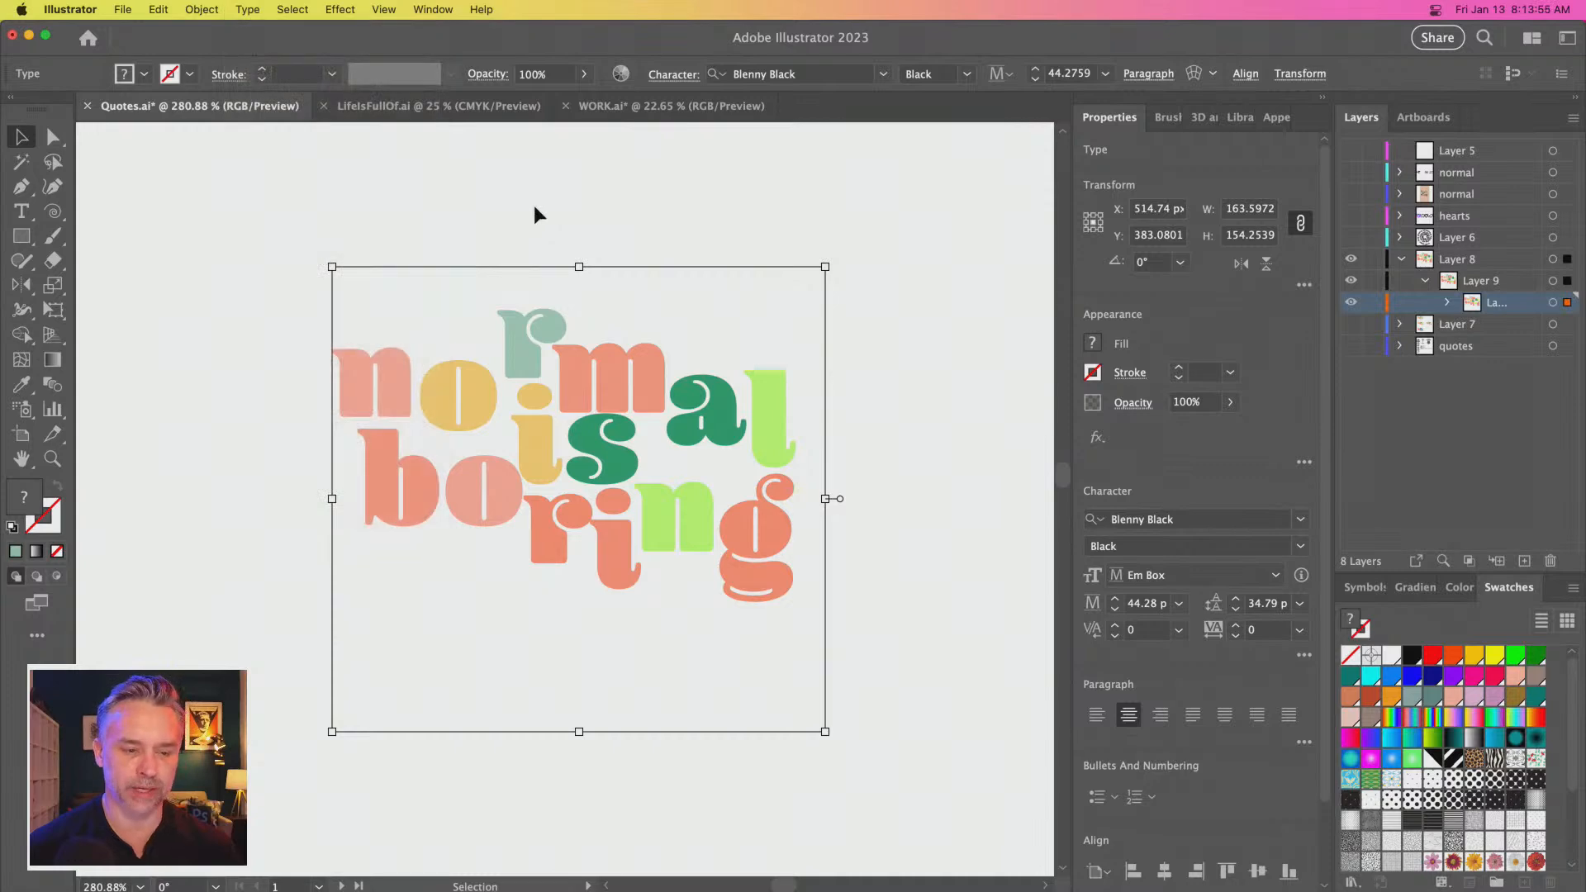
{"action": "key", "text": "super+1"}
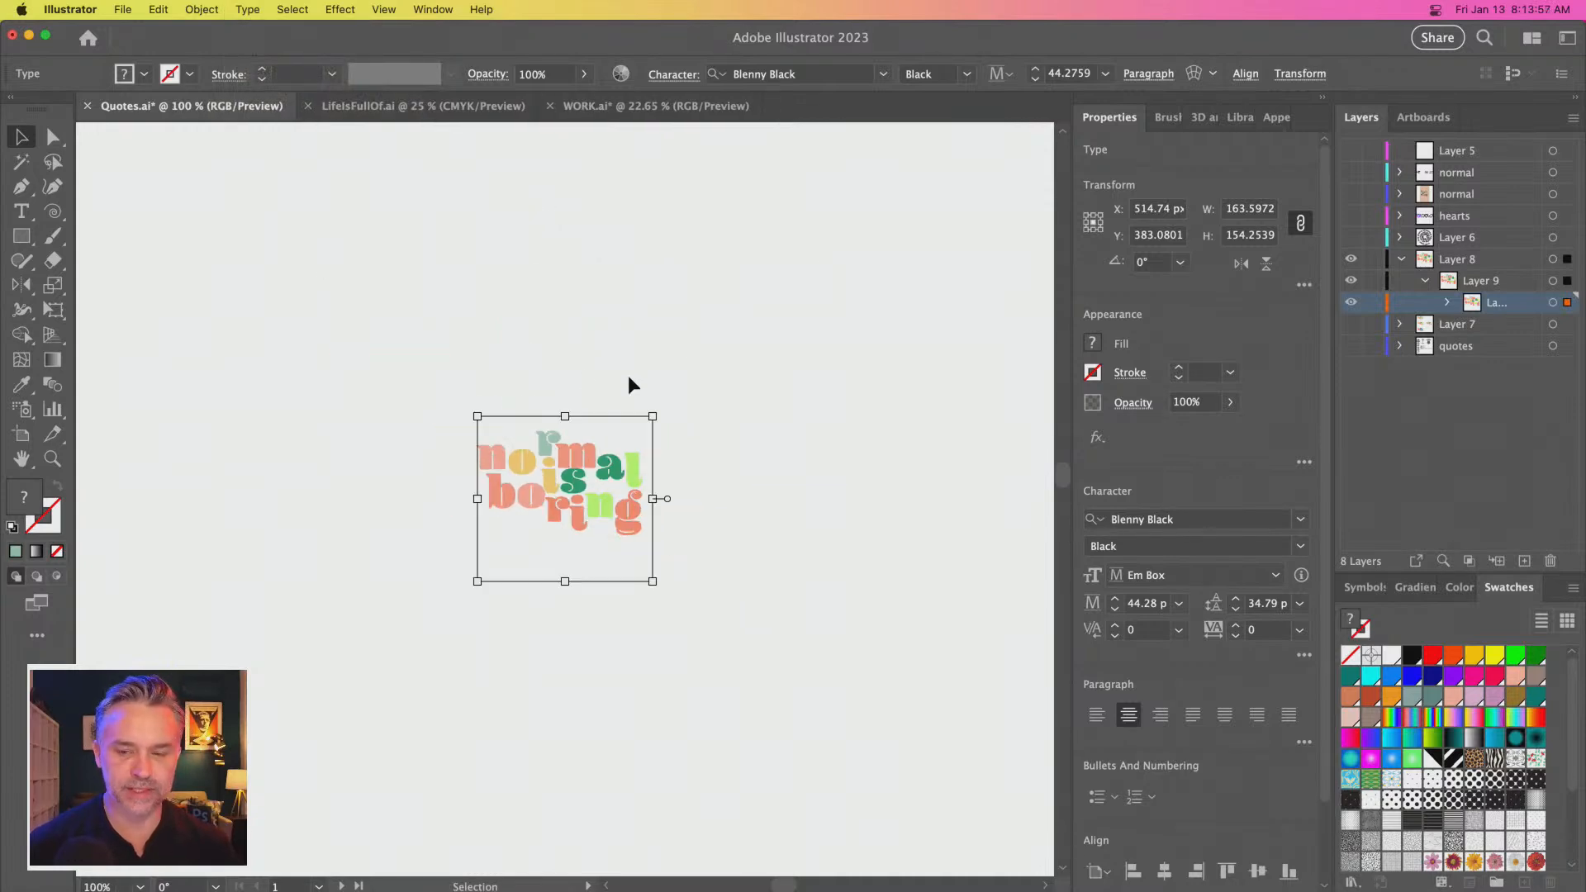
{"action": "left_click", "coordinate": [1400, 260]}
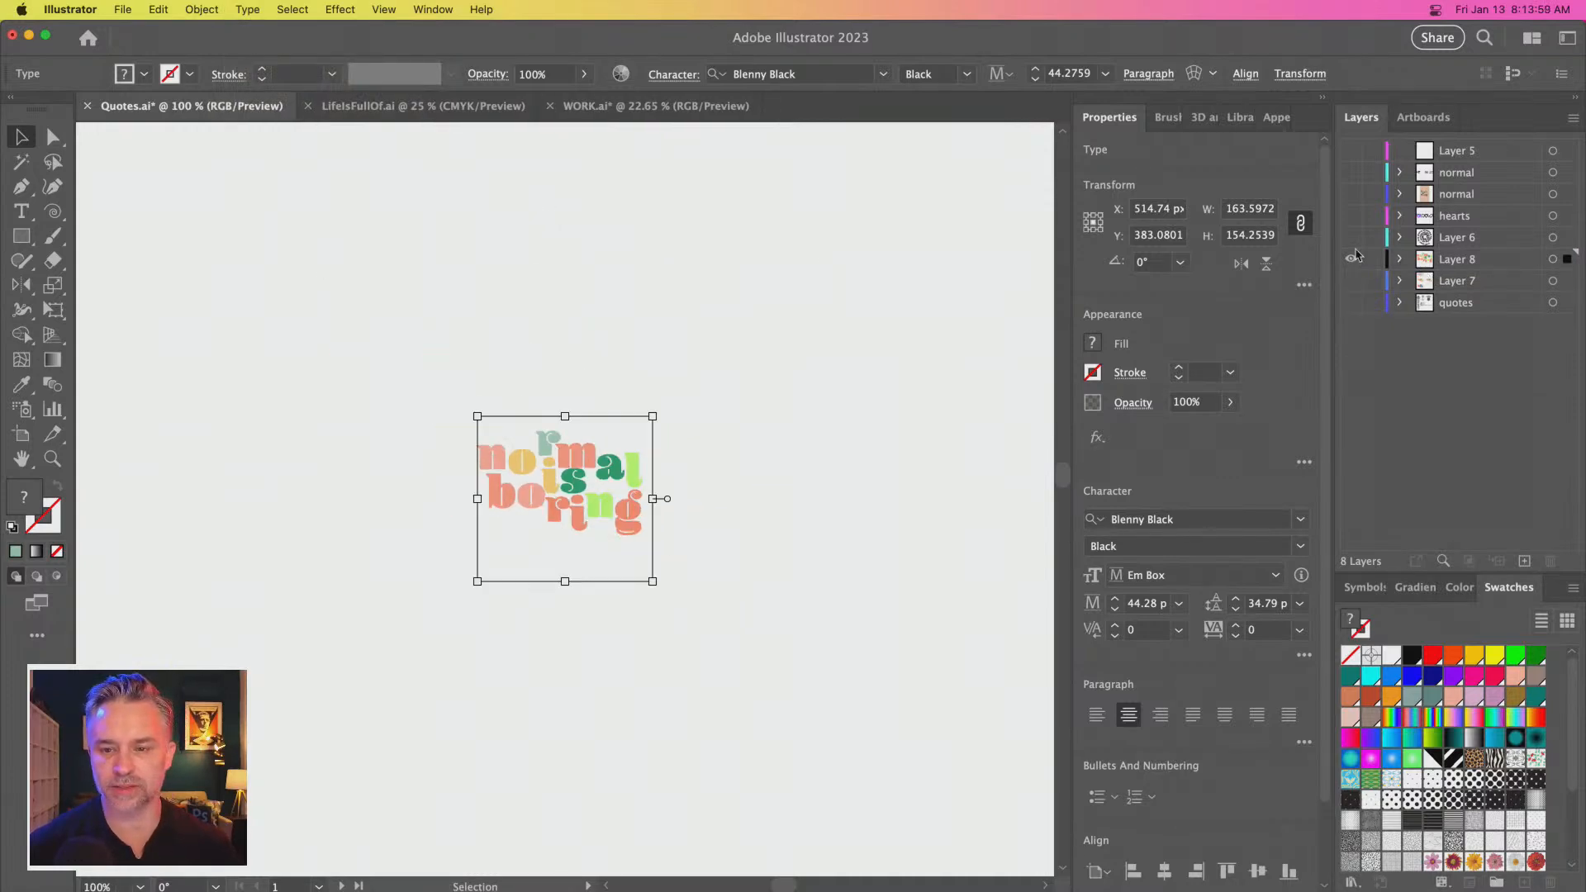
{"action": "left_click", "coordinate": [1351, 260]}
{"action": "left_click", "coordinate": [1351, 281]}
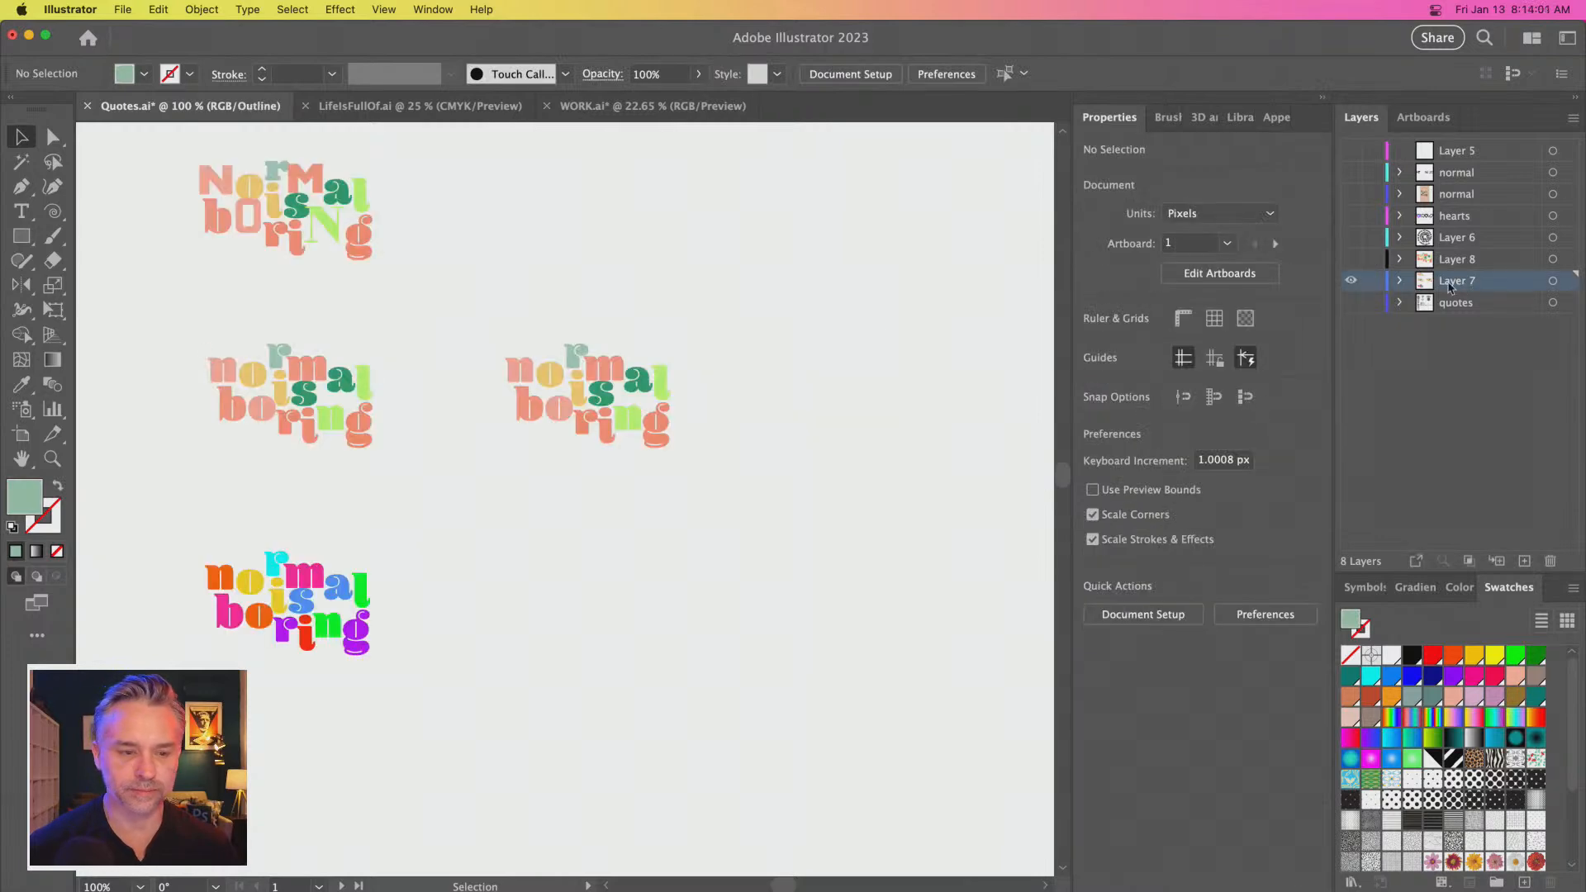
Select the pastel single-font "normal is boring" quote on Layer 7 and apply the Inflate 3D type to it
{"action": "key", "text": "super+equal"}
{"action": "key", "text": "super+equal"}
{"action": "key", "text": "super+equal"}
{"action": "left_click_drag", "start_coordinate": [463, 368], "coordinate": [465, 698]}
{"action": "left_click", "coordinate": [542, 335]}
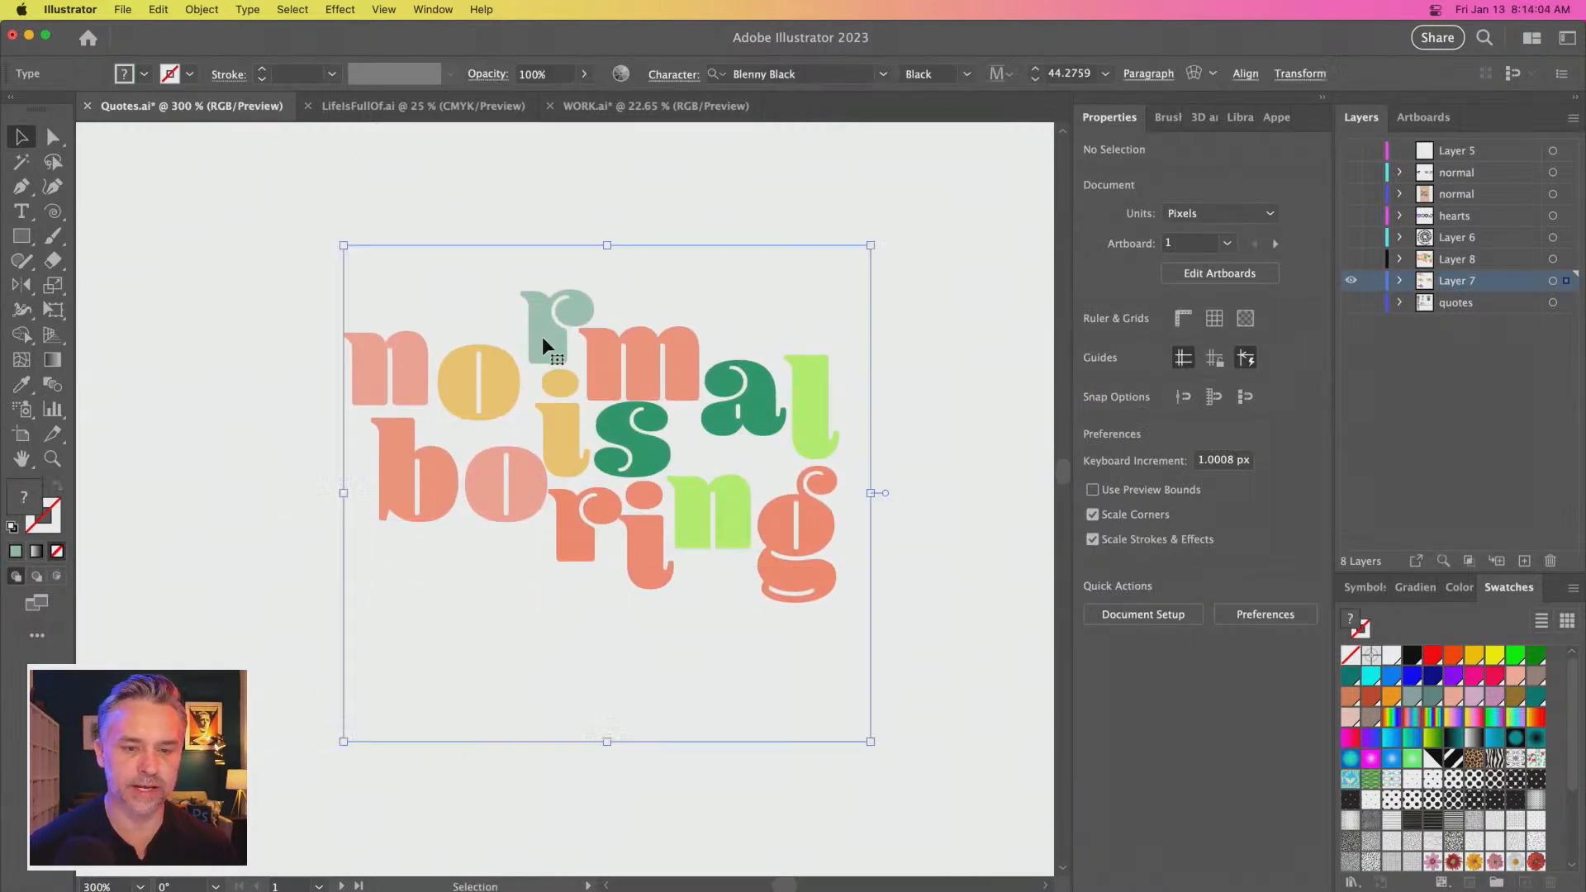
{"action": "left_click", "coordinate": [1192, 124]}
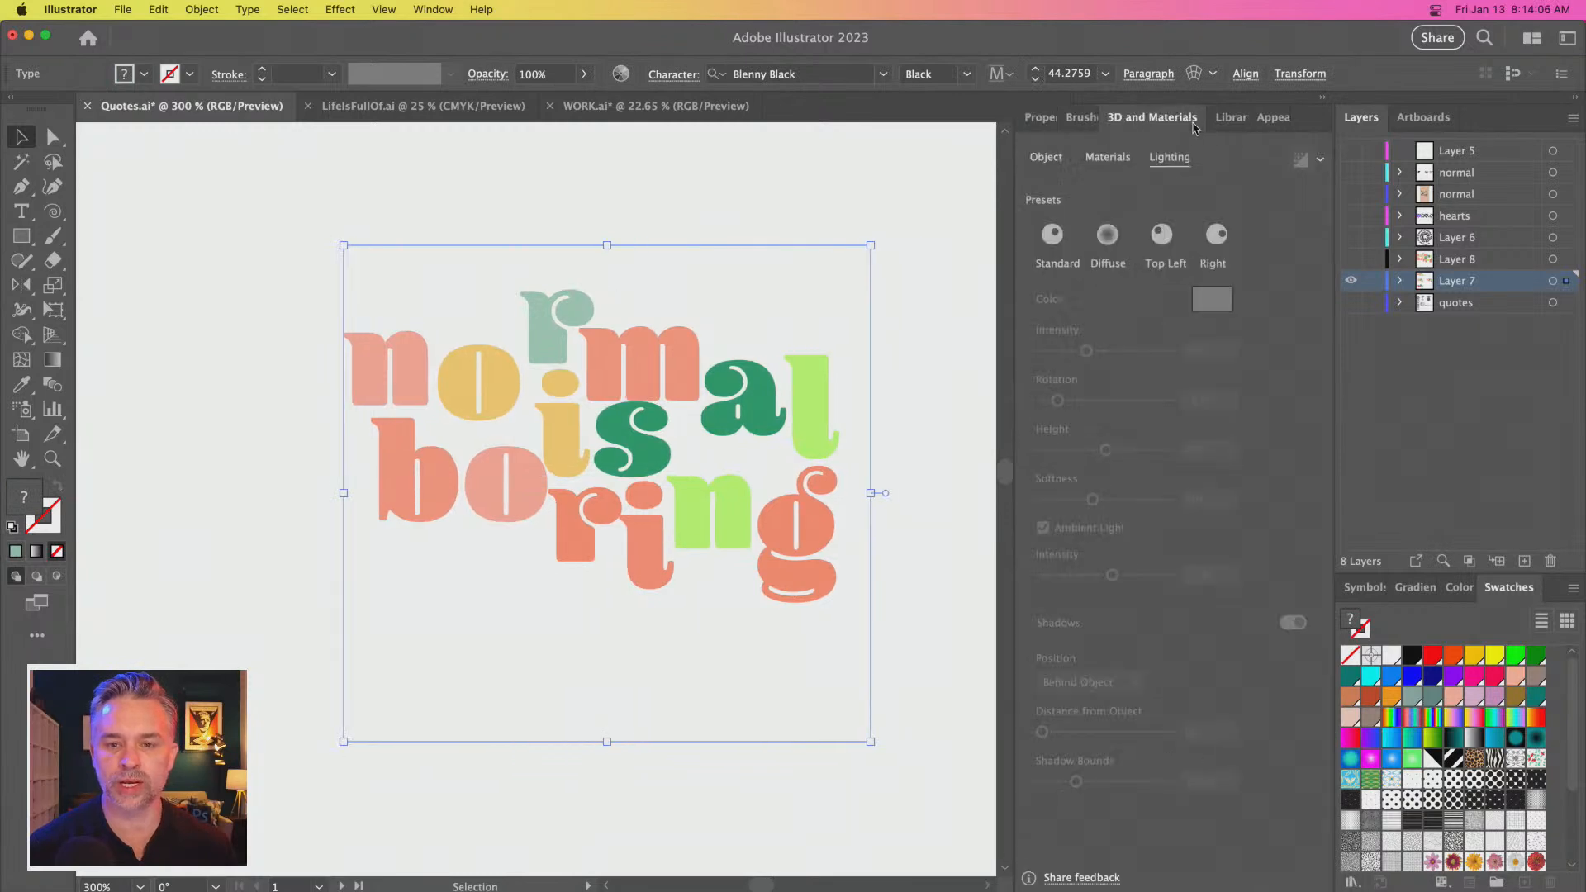
{"action": "left_click", "coordinate": [1322, 161]}
{"action": "left_click", "coordinate": [1189, 143]}
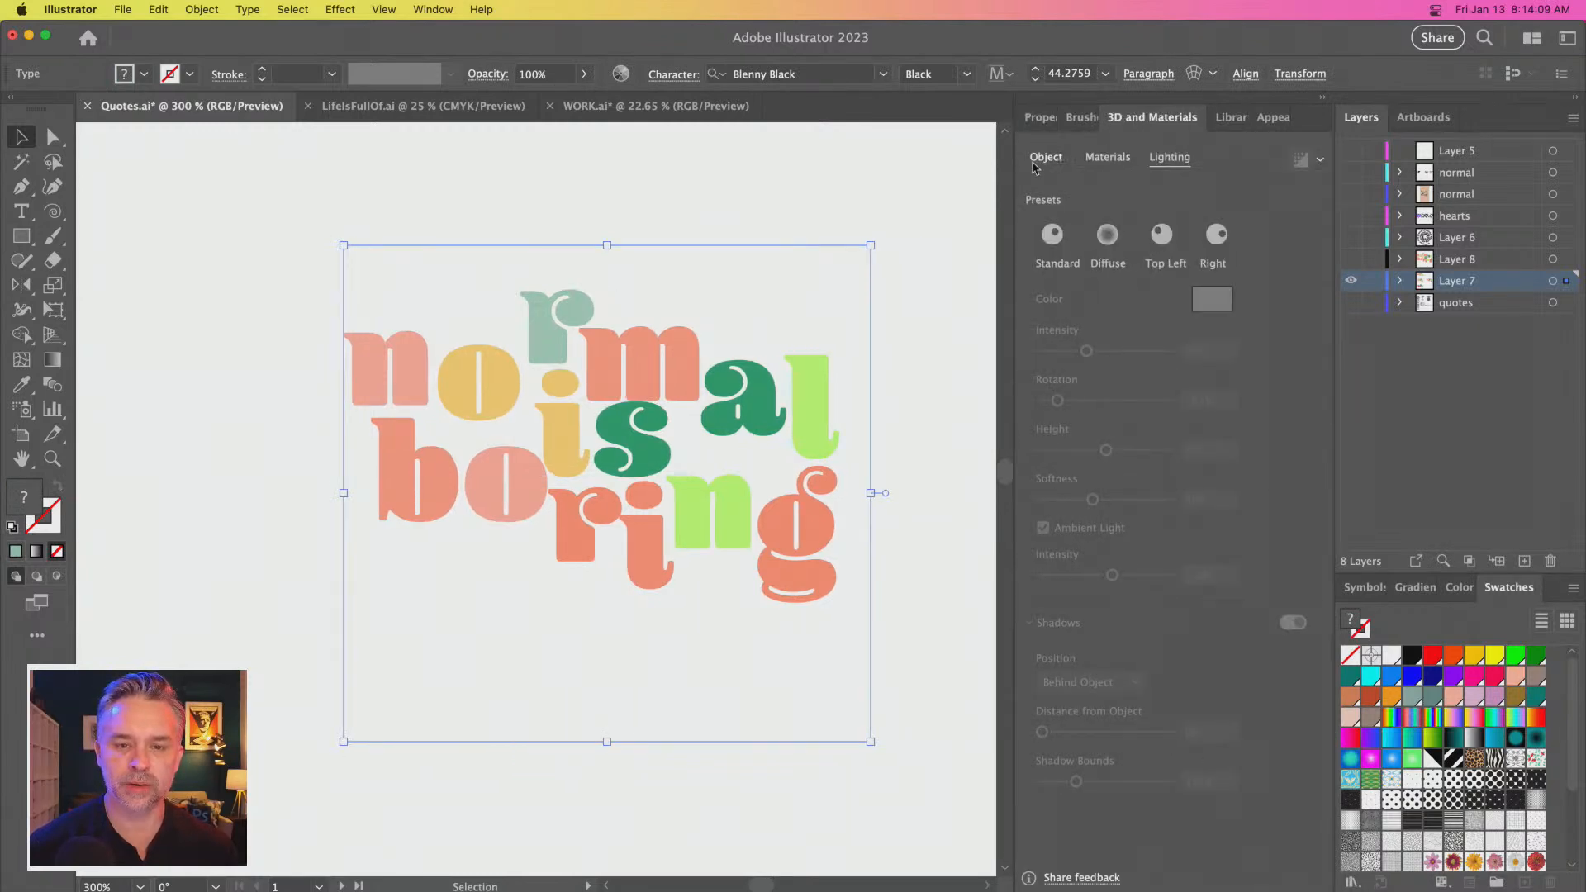
{"action": "left_click", "coordinate": [1033, 166]}
{"action": "left_click", "coordinate": [1321, 162]}
{"action": "left_click", "coordinate": [1255, 160]}
{"action": "left_click", "coordinate": [1214, 240]}
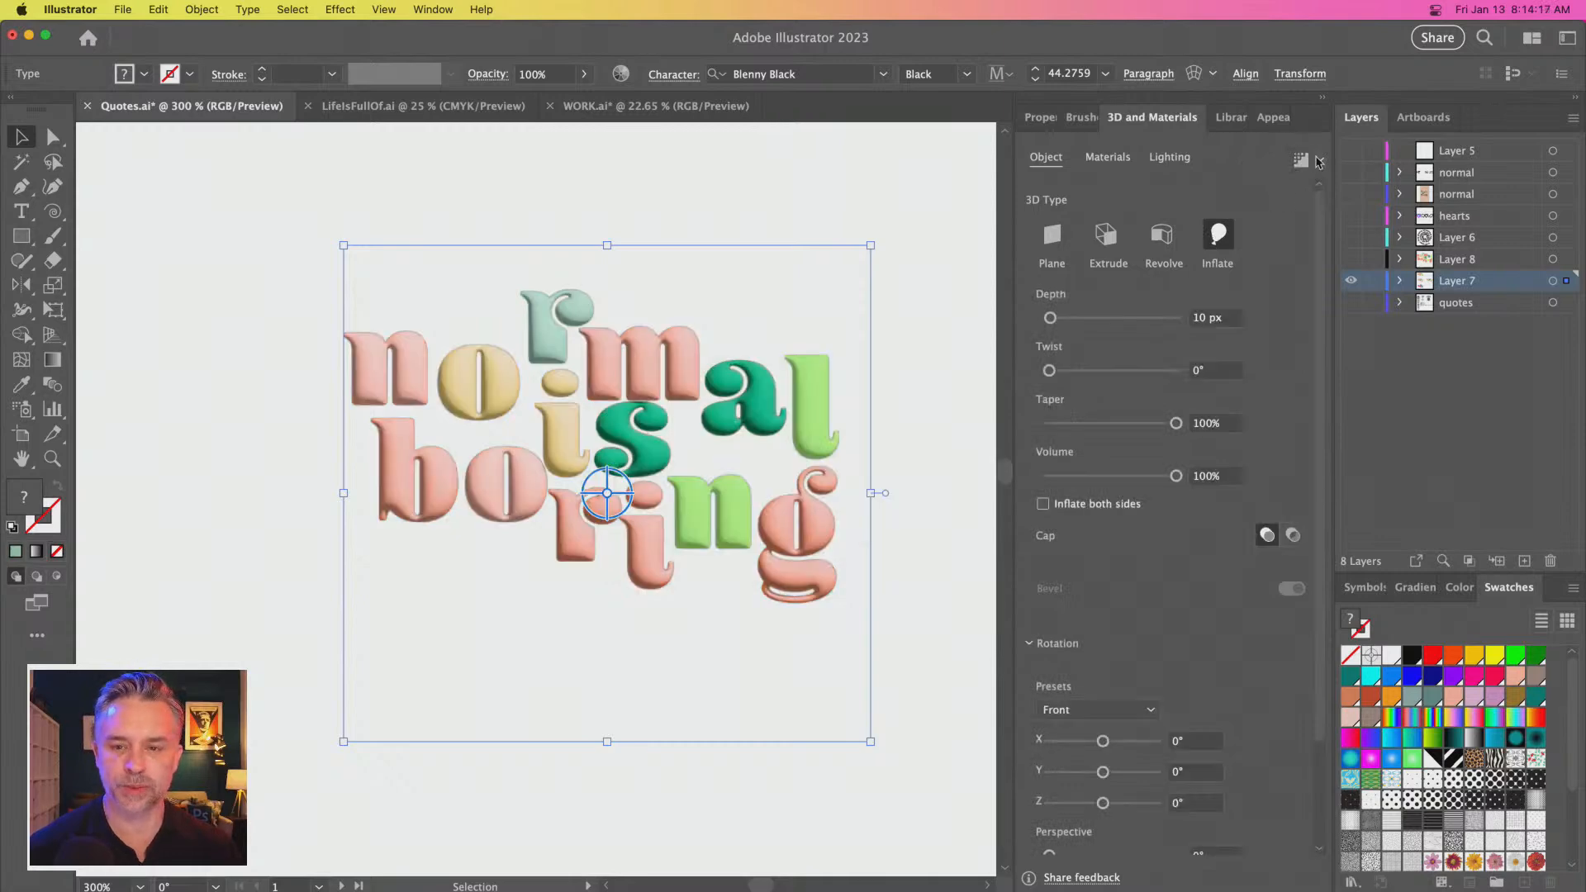
Apply the Top Left lighting preset to the inflated quote
{"action": "left_click", "coordinate": [1320, 160]}
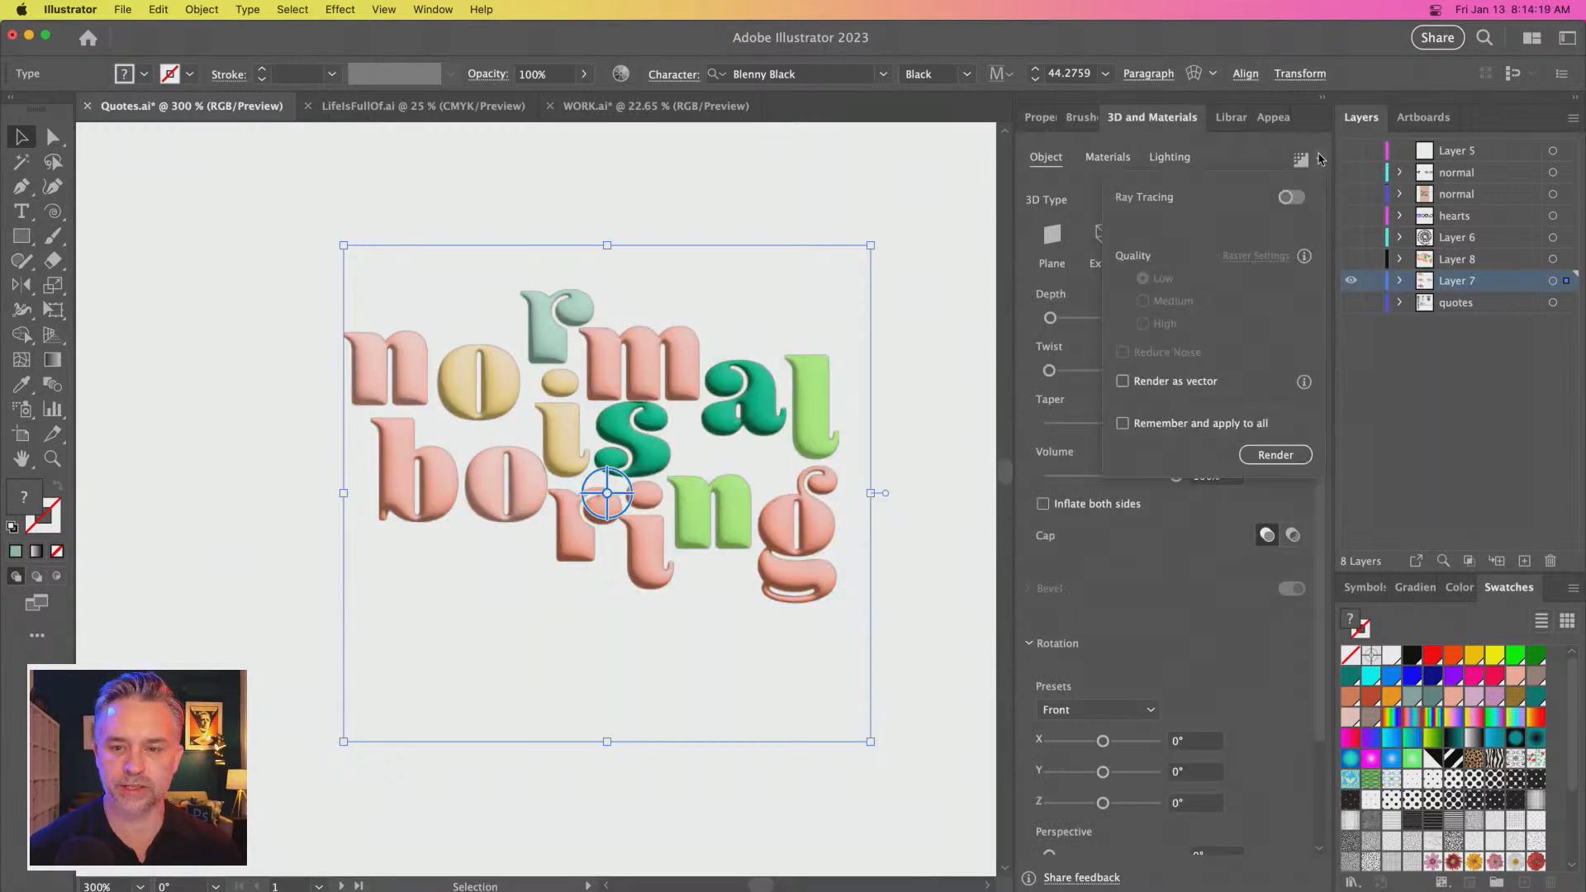
{"action": "left_click", "coordinate": [1257, 151]}
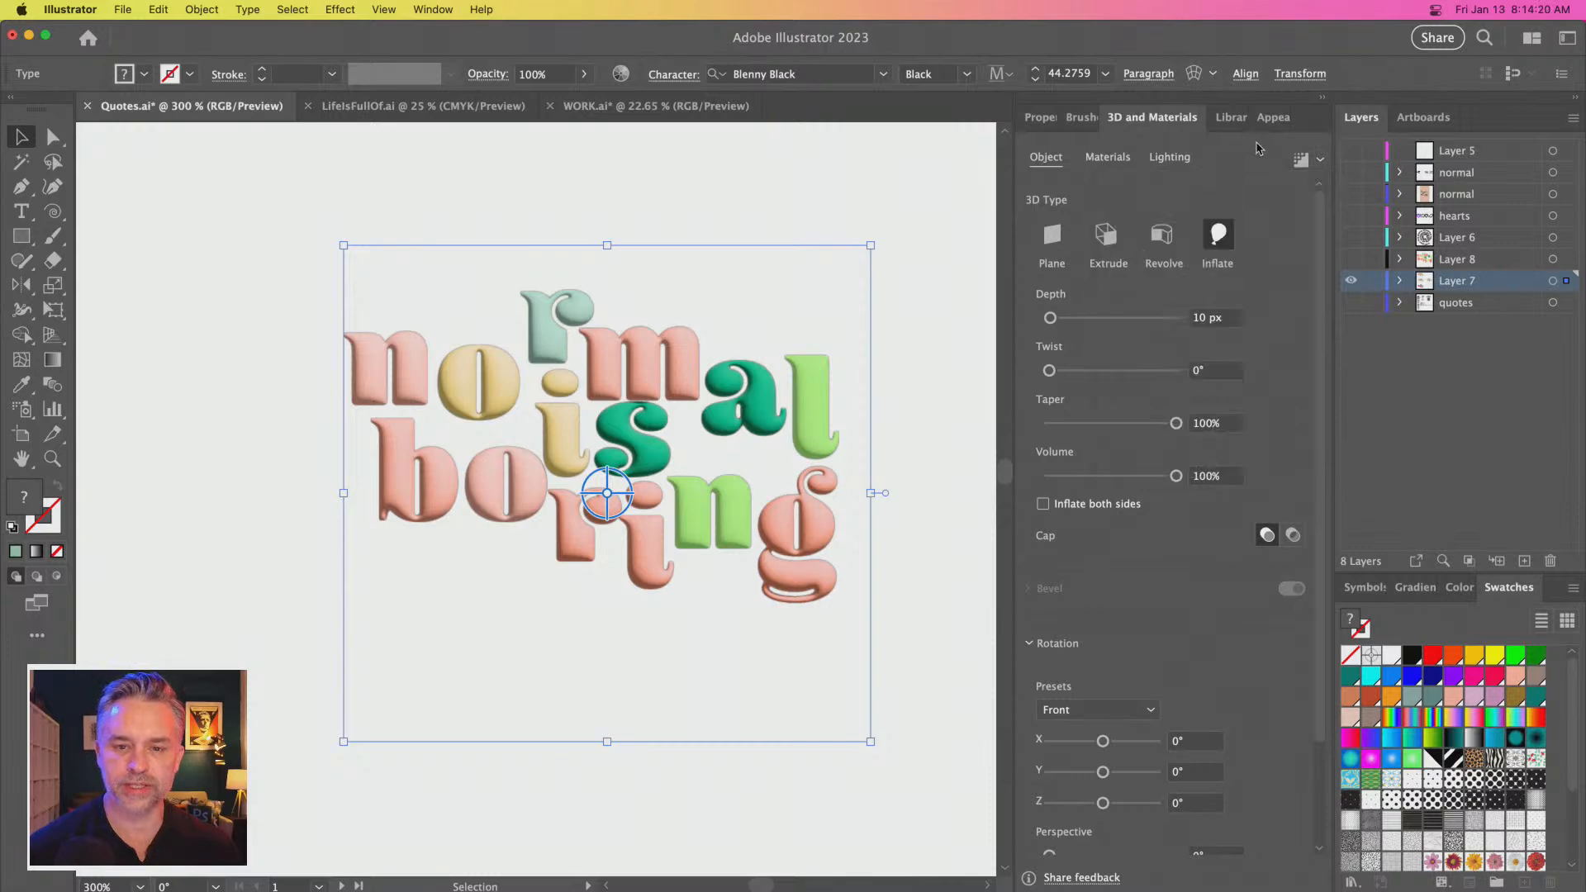
{"action": "left_click", "coordinate": [1105, 161]}
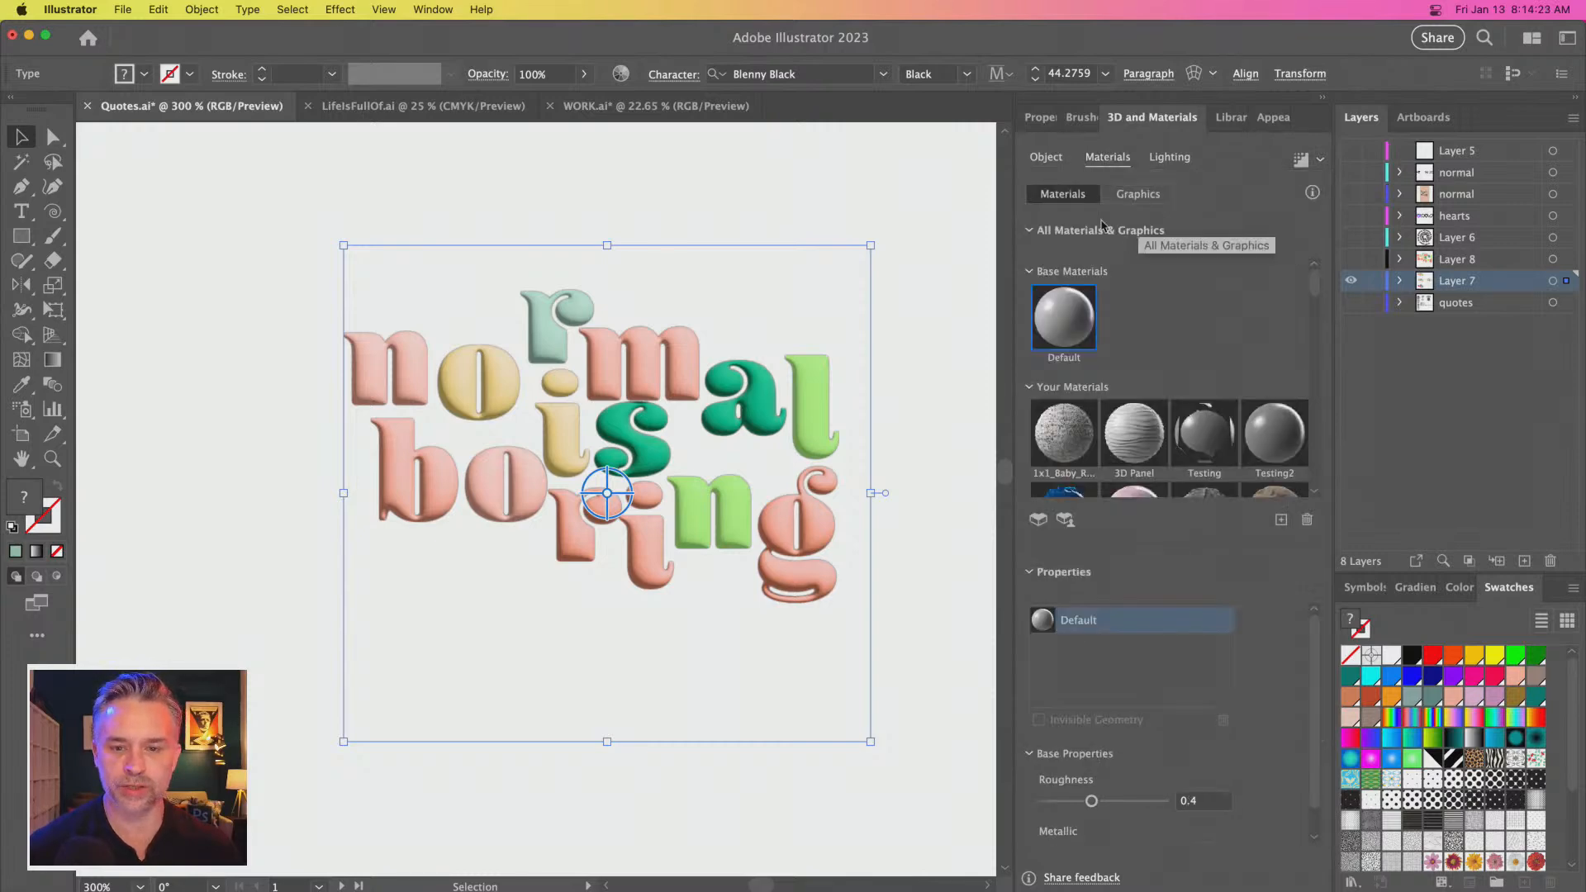
{"action": "left_click", "coordinate": [1159, 162]}
{"action": "left_click", "coordinate": [1161, 234]}
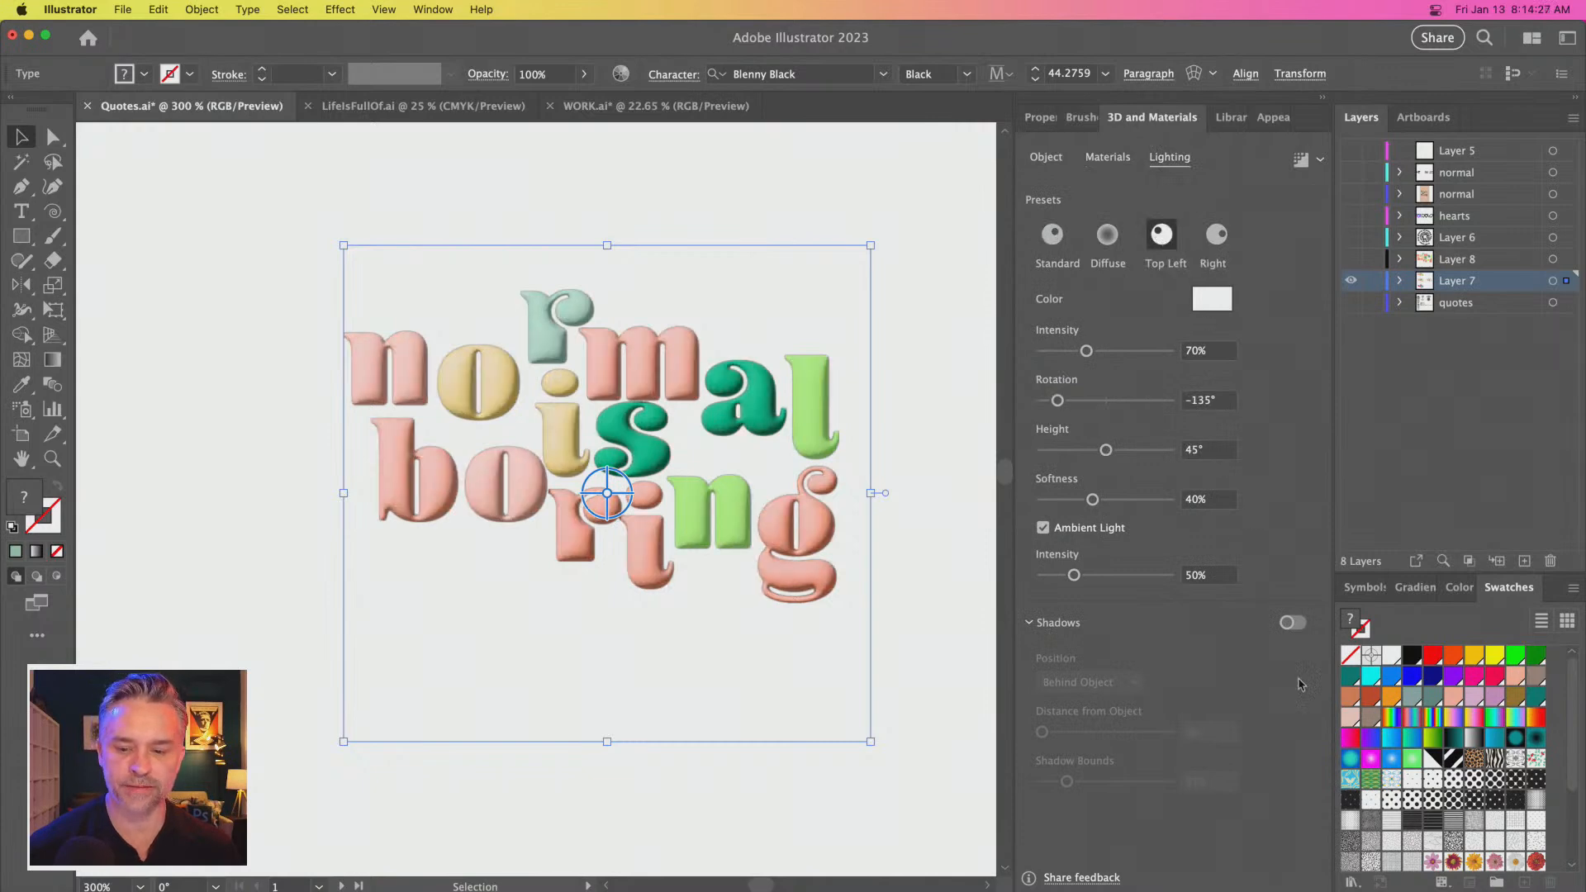
Turn on shadows behind the quote with 64% shadow bounds, and set the light height to 61° and its intensity to 45%
{"action": "left_click", "coordinate": [1280, 623]}
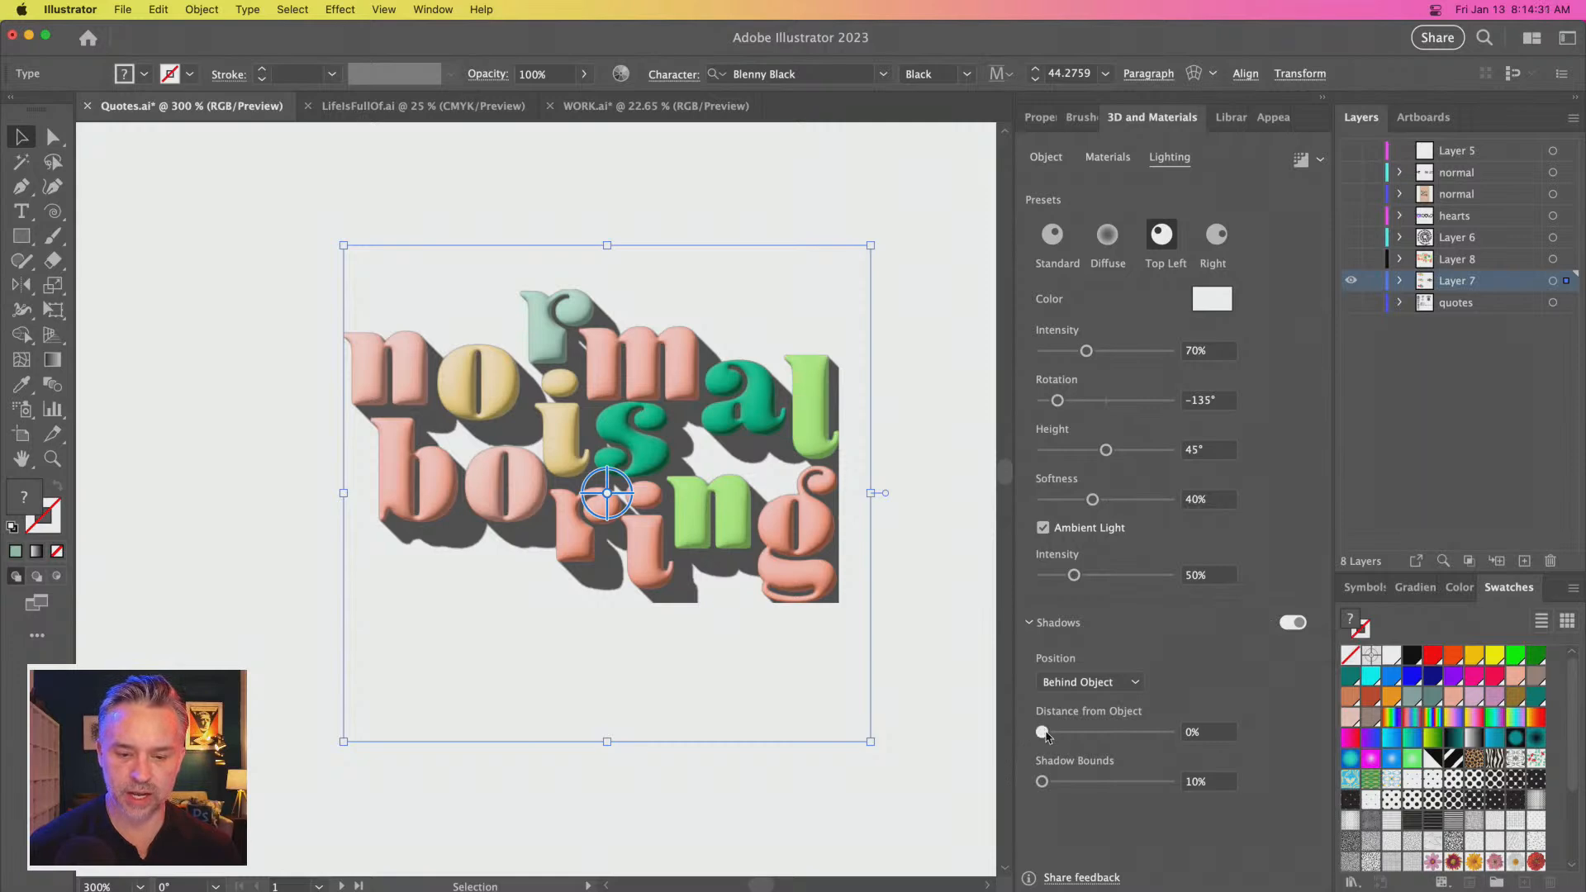
{"action": "left_click_drag", "start_coordinate": [1041, 781], "coordinate": [1058, 781]}
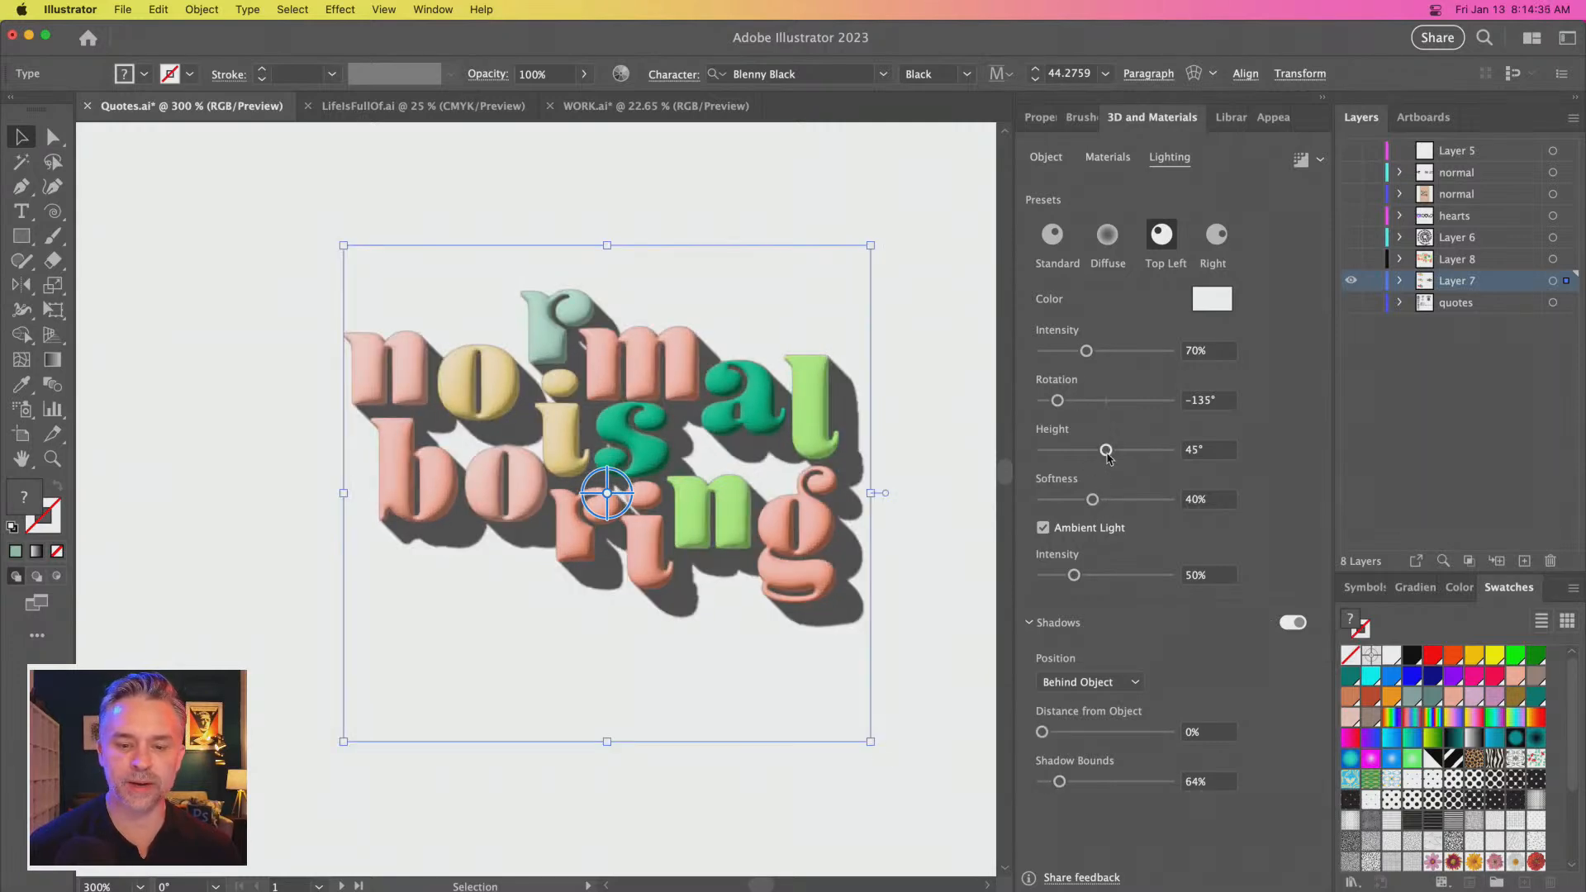
{"action": "left_click_drag", "start_coordinate": [1104, 449], "coordinate": [1128, 450]}
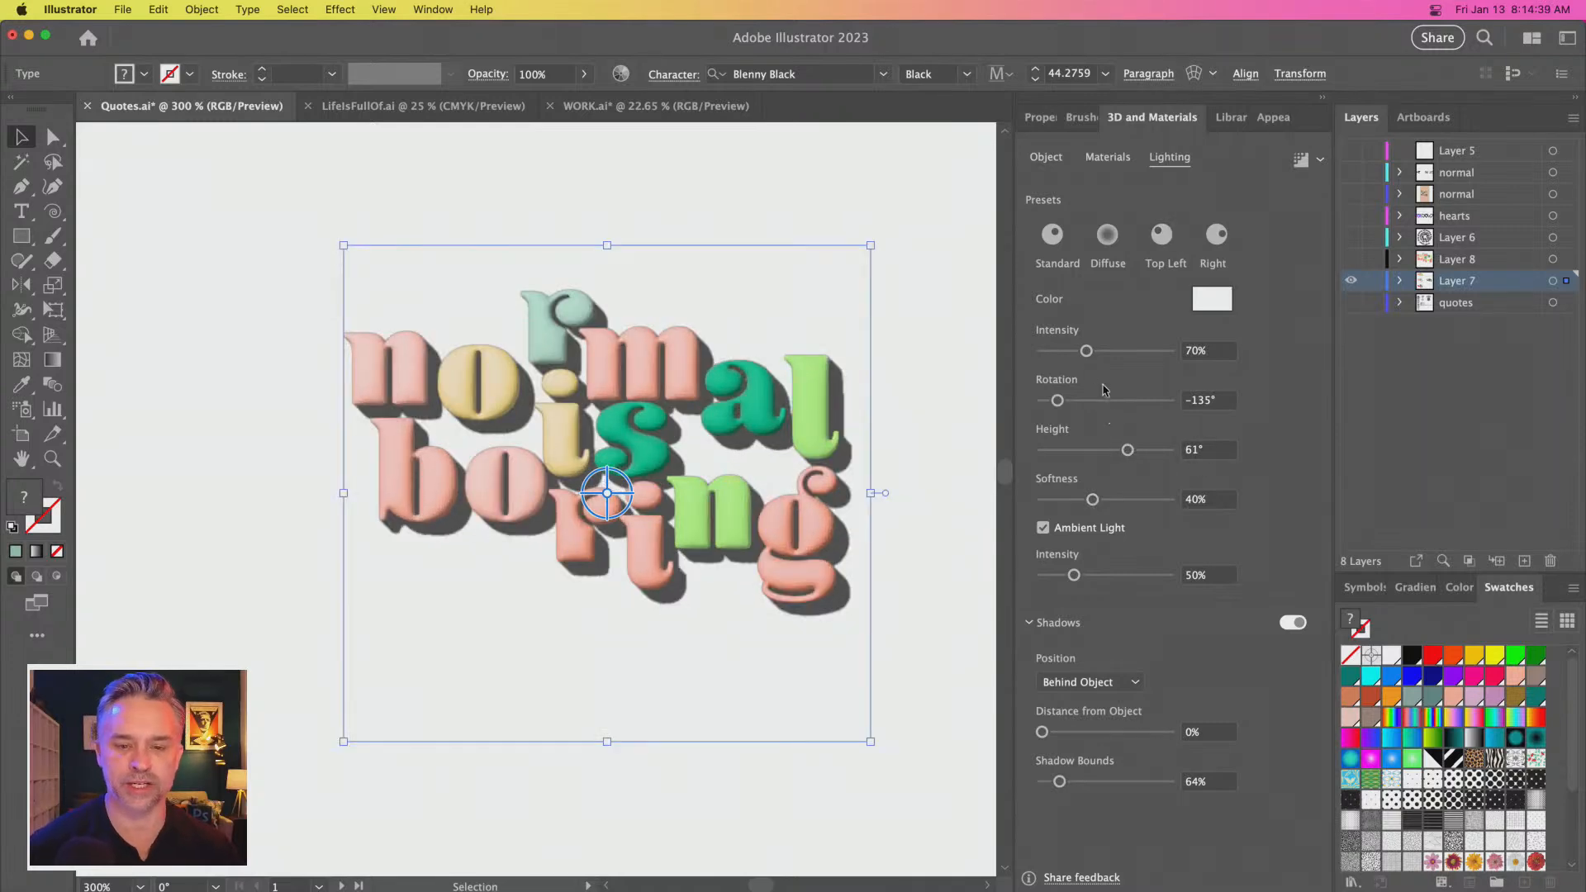
{"action": "left_click_drag", "start_coordinate": [1086, 351], "coordinate": [1070, 352]}
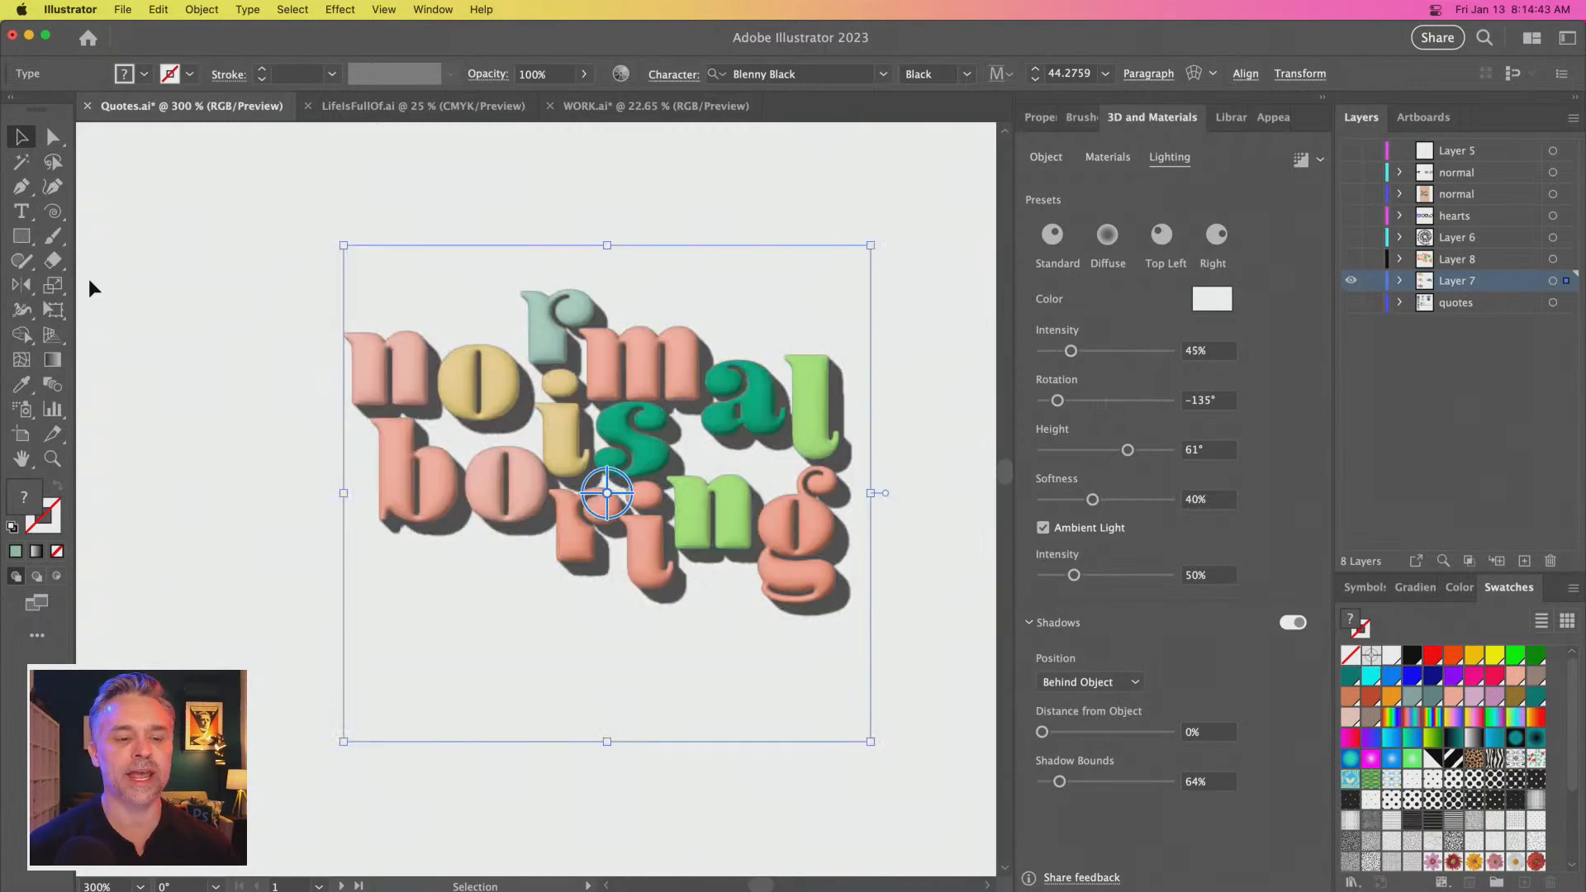
Render the inflated quote with ray tracing at Low quality with Reduce Noise on, and deselect it
{"action": "key", "text": "super+equal"}
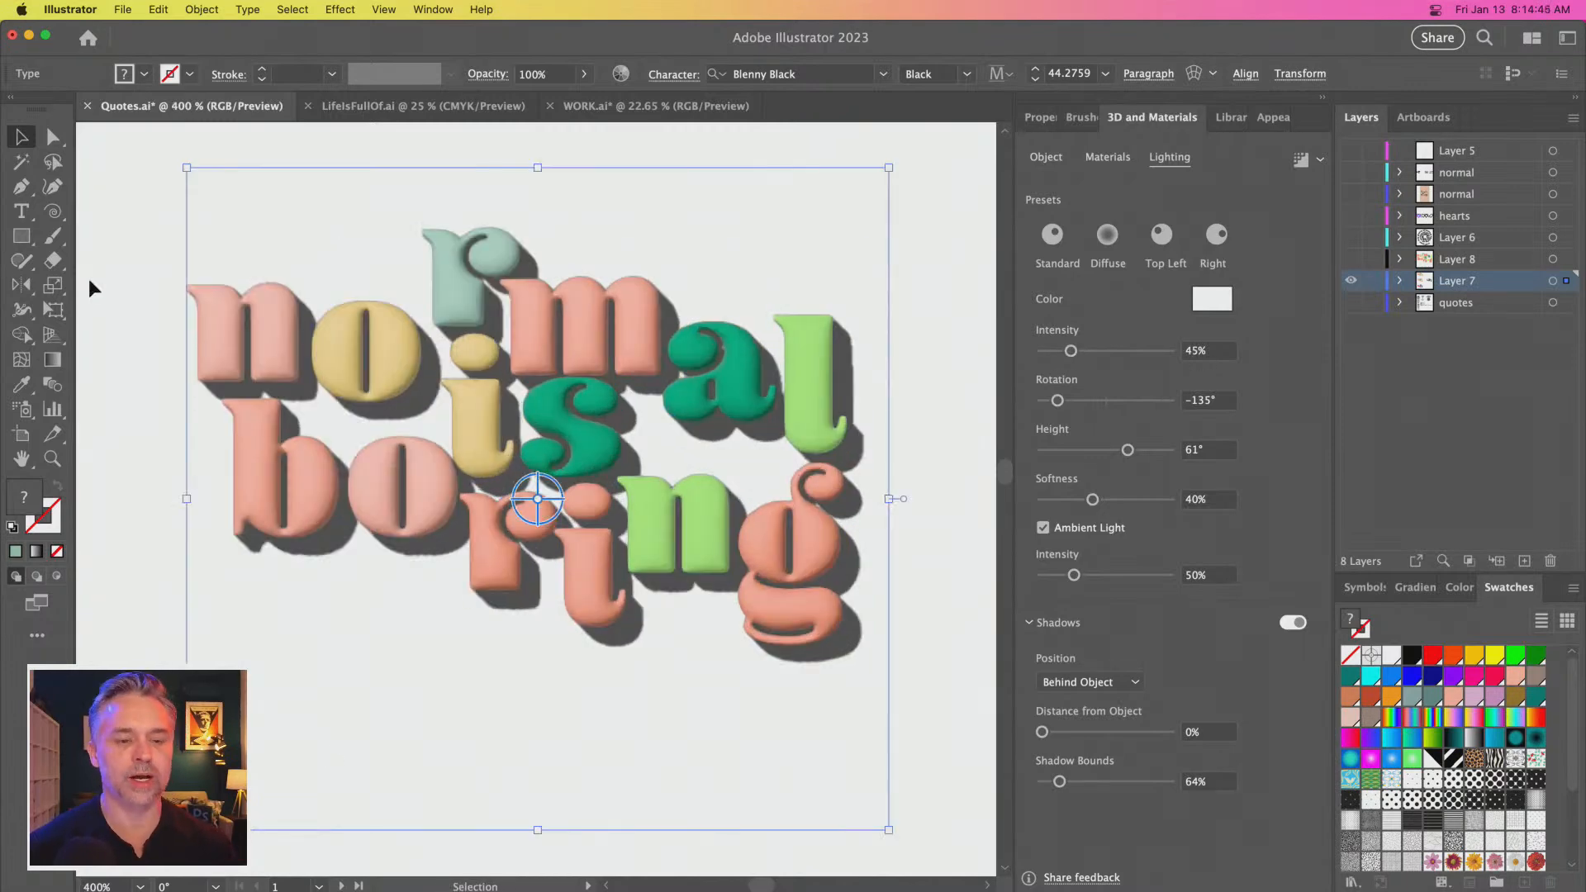
{"action": "left_click_drag", "start_coordinate": [251, 279], "coordinate": [280, 311]}
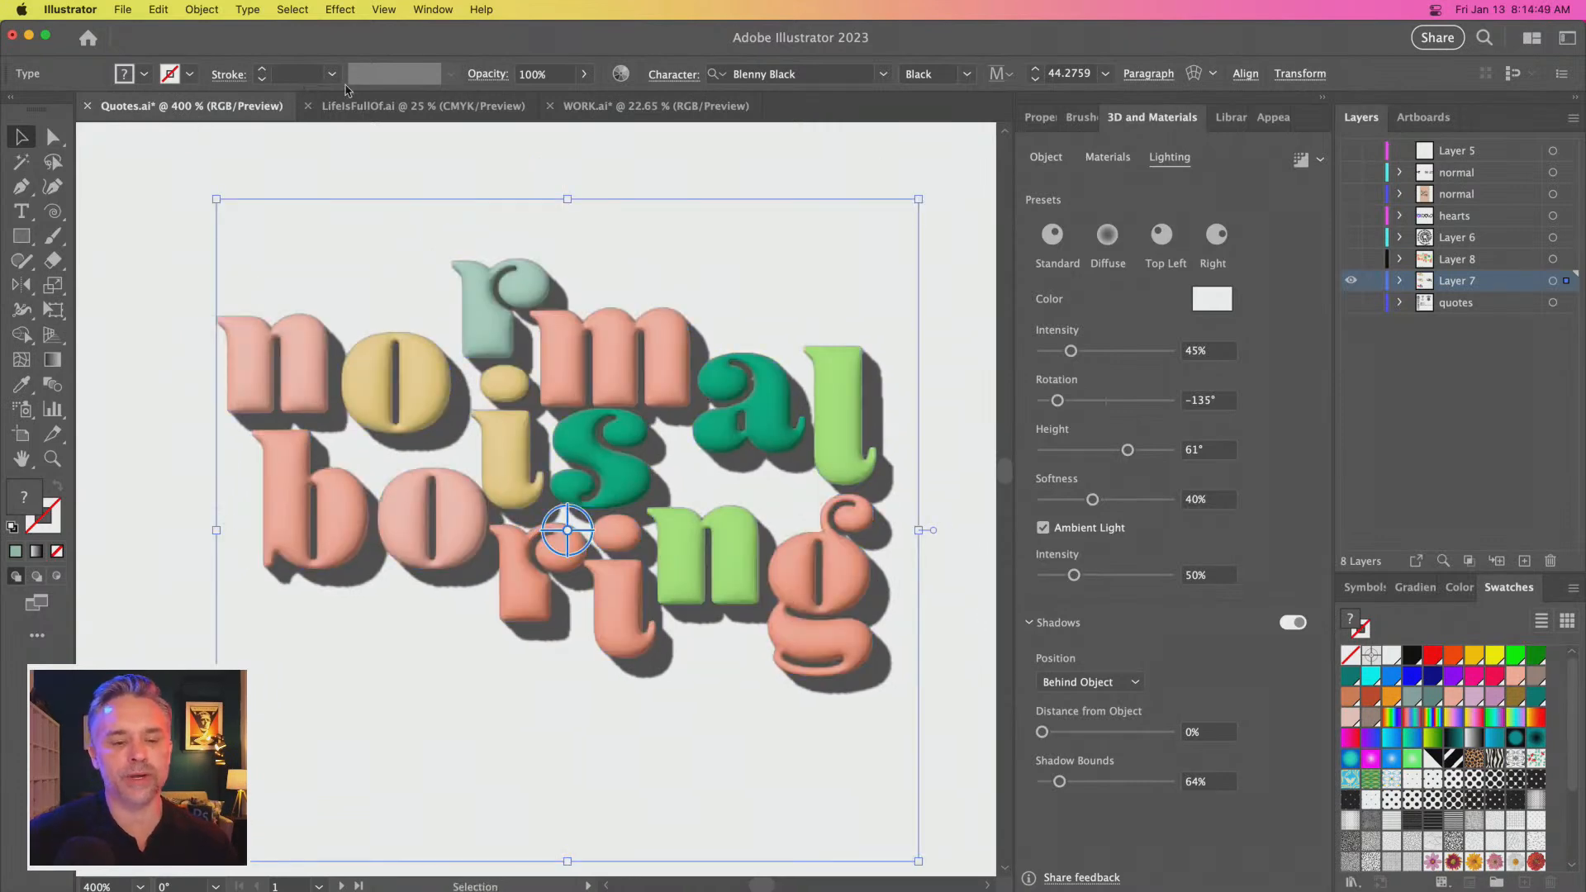
{"action": "left_click_drag", "start_coordinate": [832, 493], "coordinate": [833, 493]}
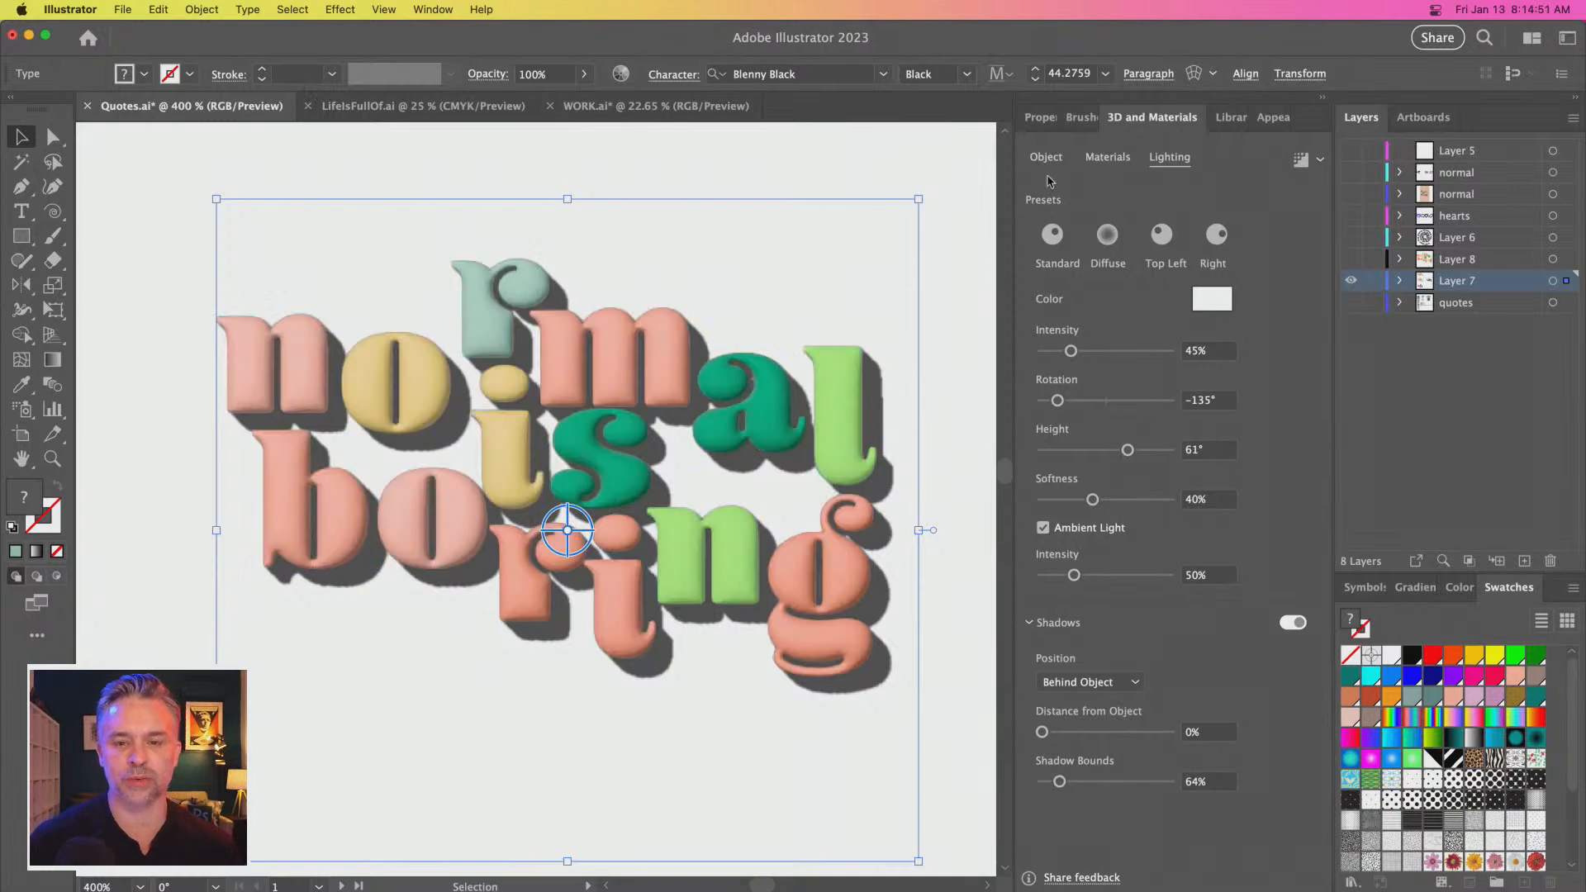
{"action": "left_click", "coordinate": [1319, 162]}
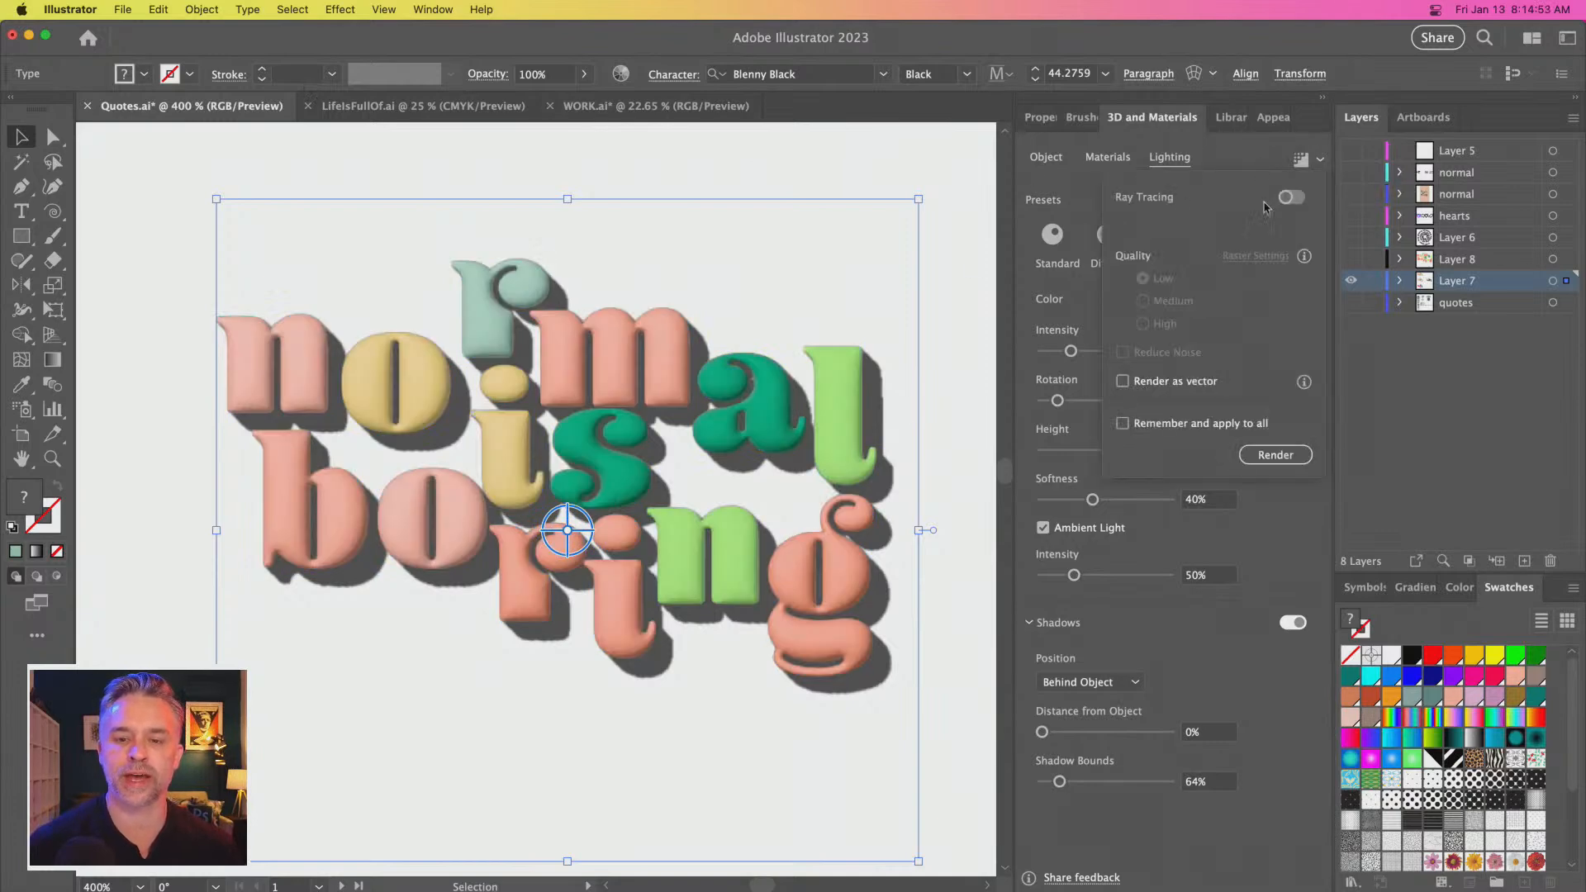
{"action": "left_click", "coordinate": [1275, 455]}
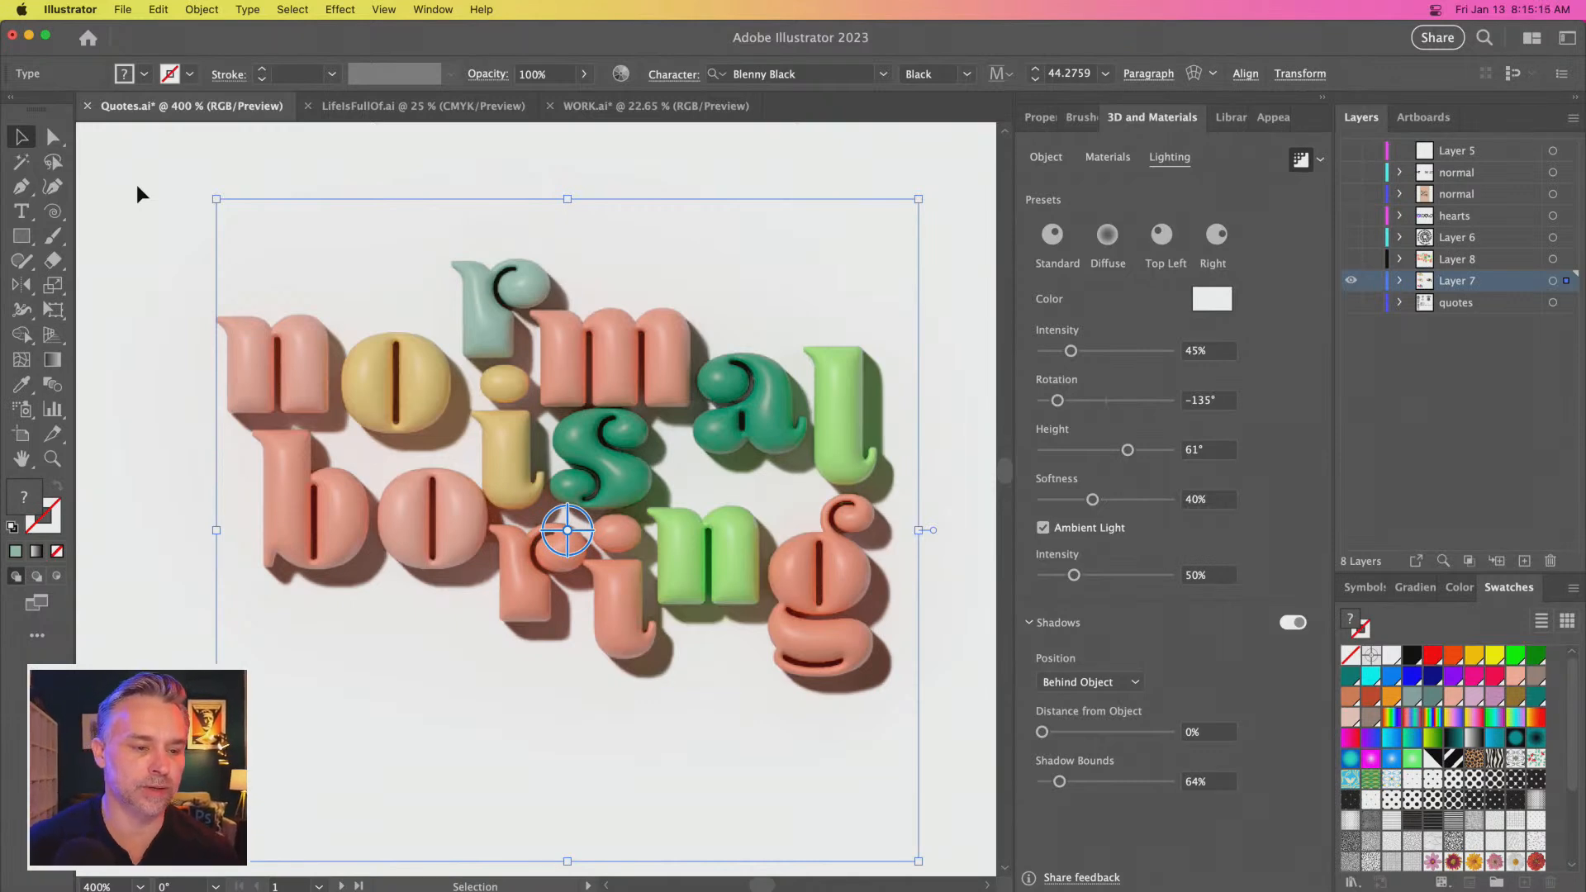
{"action": "left_click", "coordinate": [137, 185]}
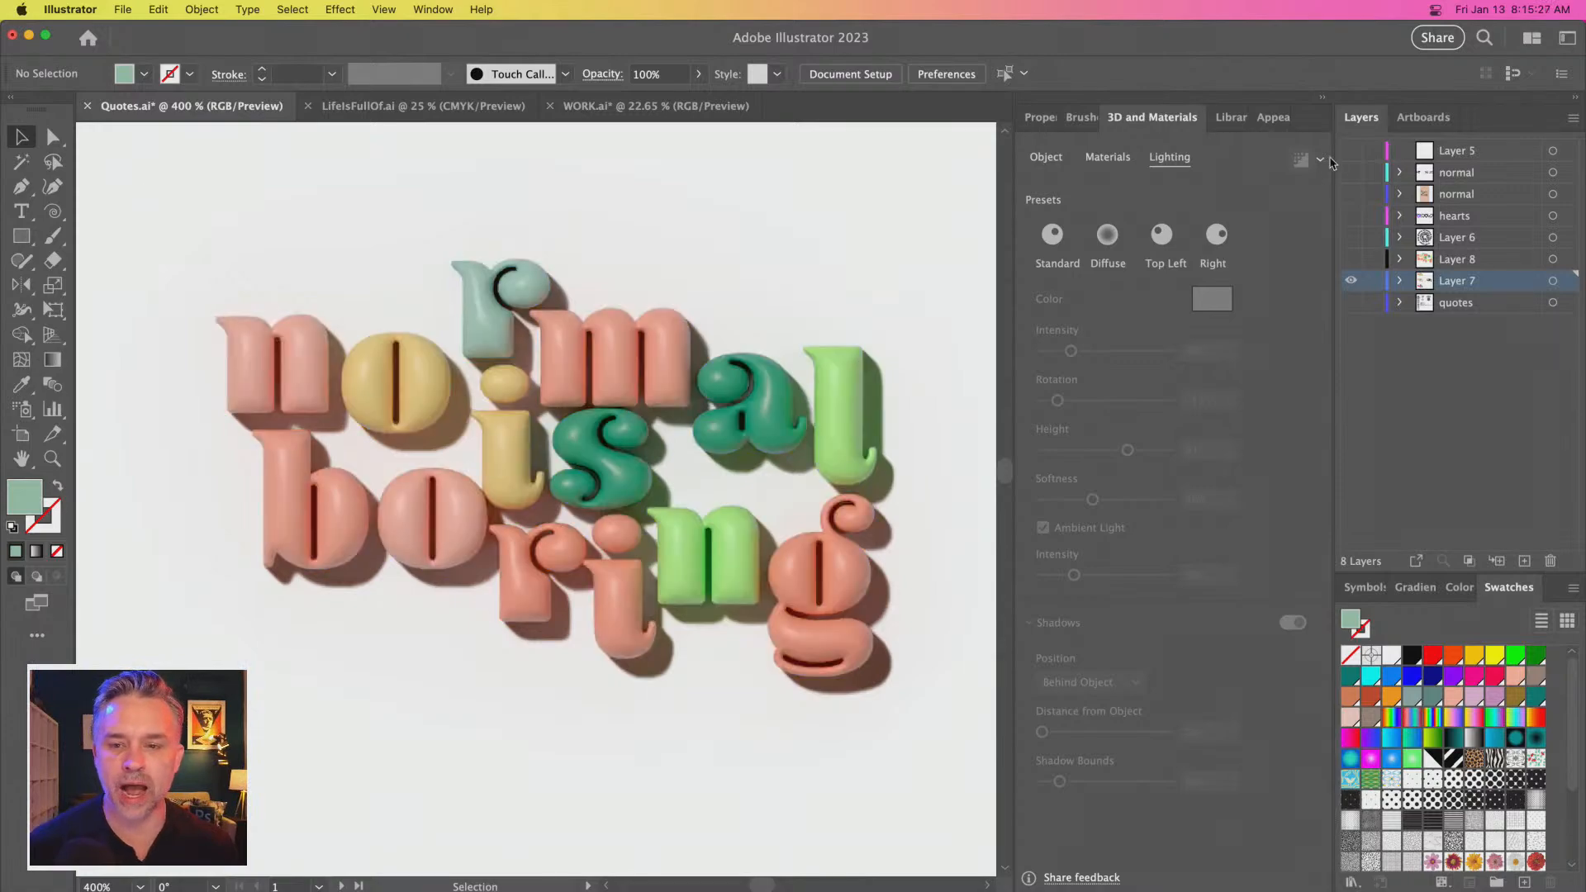
Select the rendered quote and try switching its ray tracing off in the render settings
{"action": "left_click", "coordinate": [700, 372]}
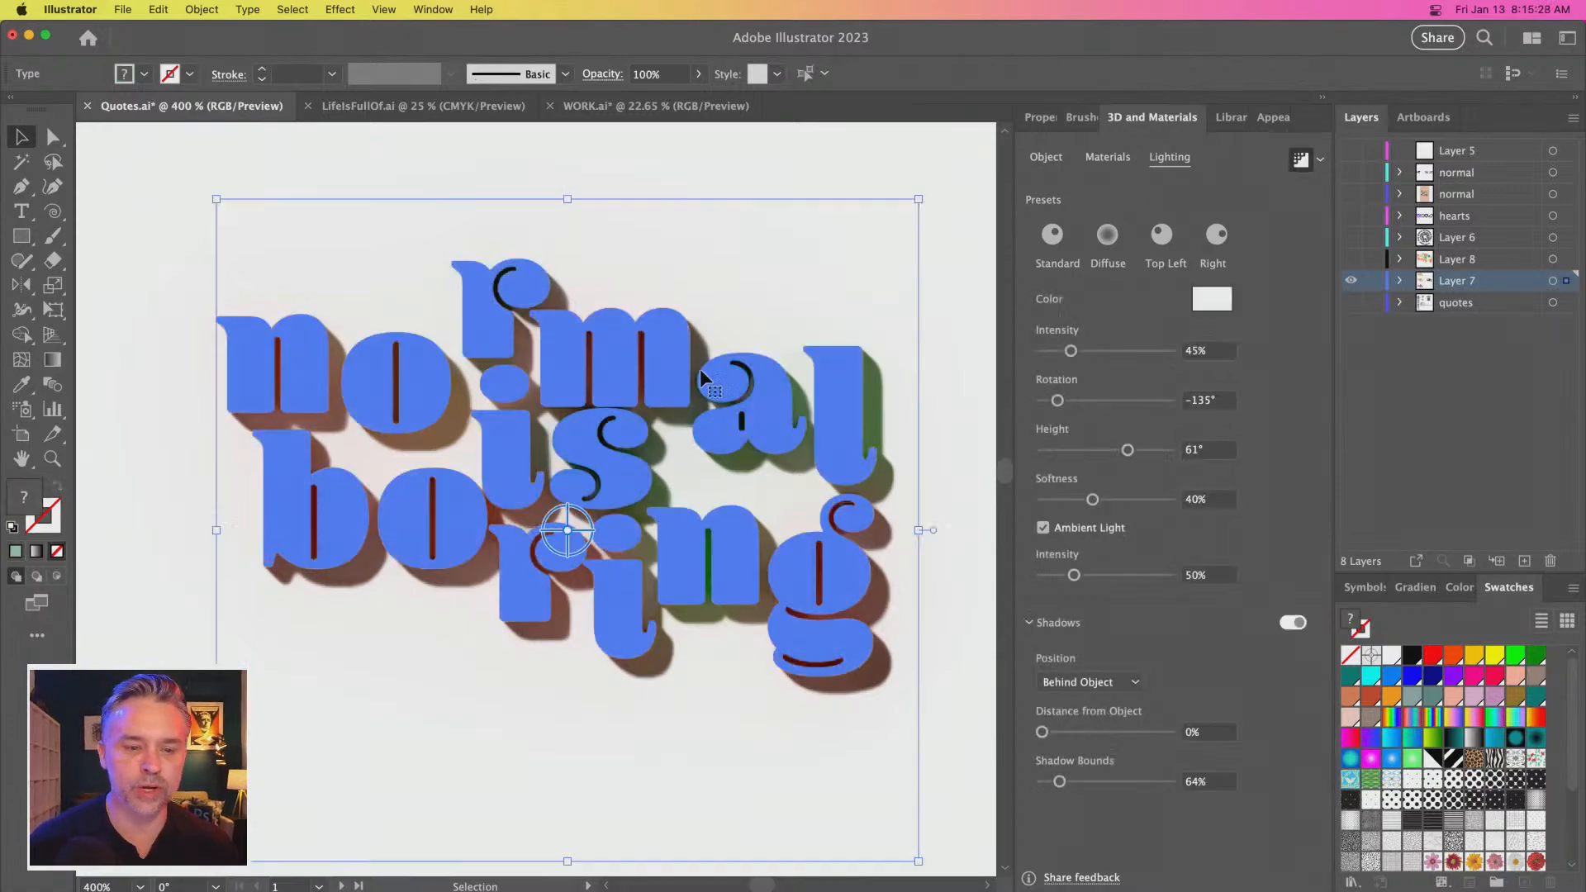
{"action": "left_click", "coordinate": [1320, 160]}
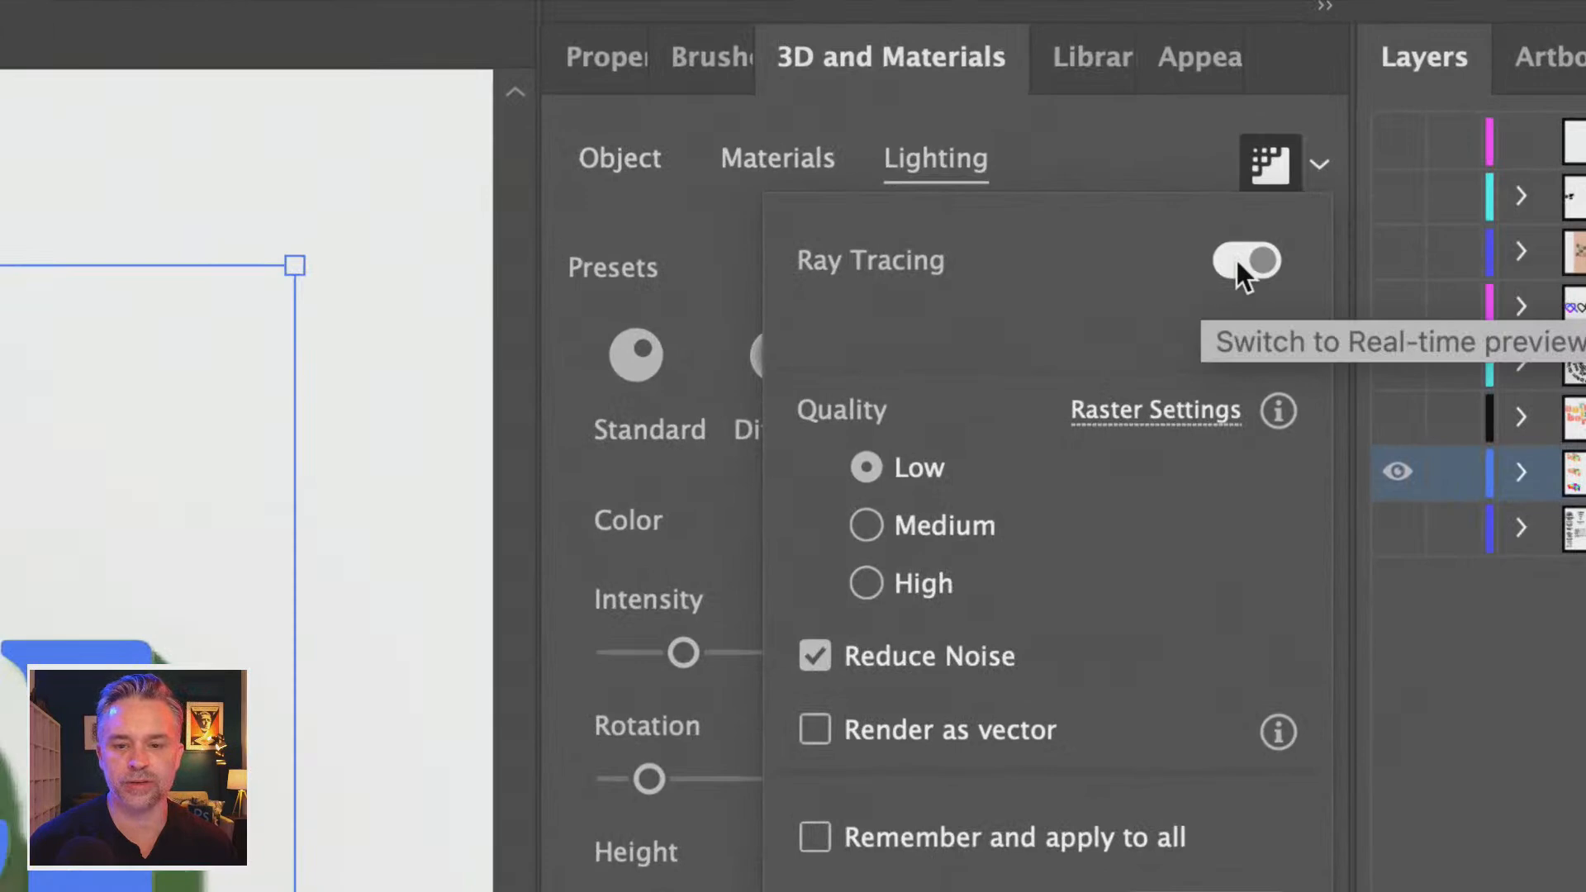
{"action": "left_click", "coordinate": [1245, 256]}
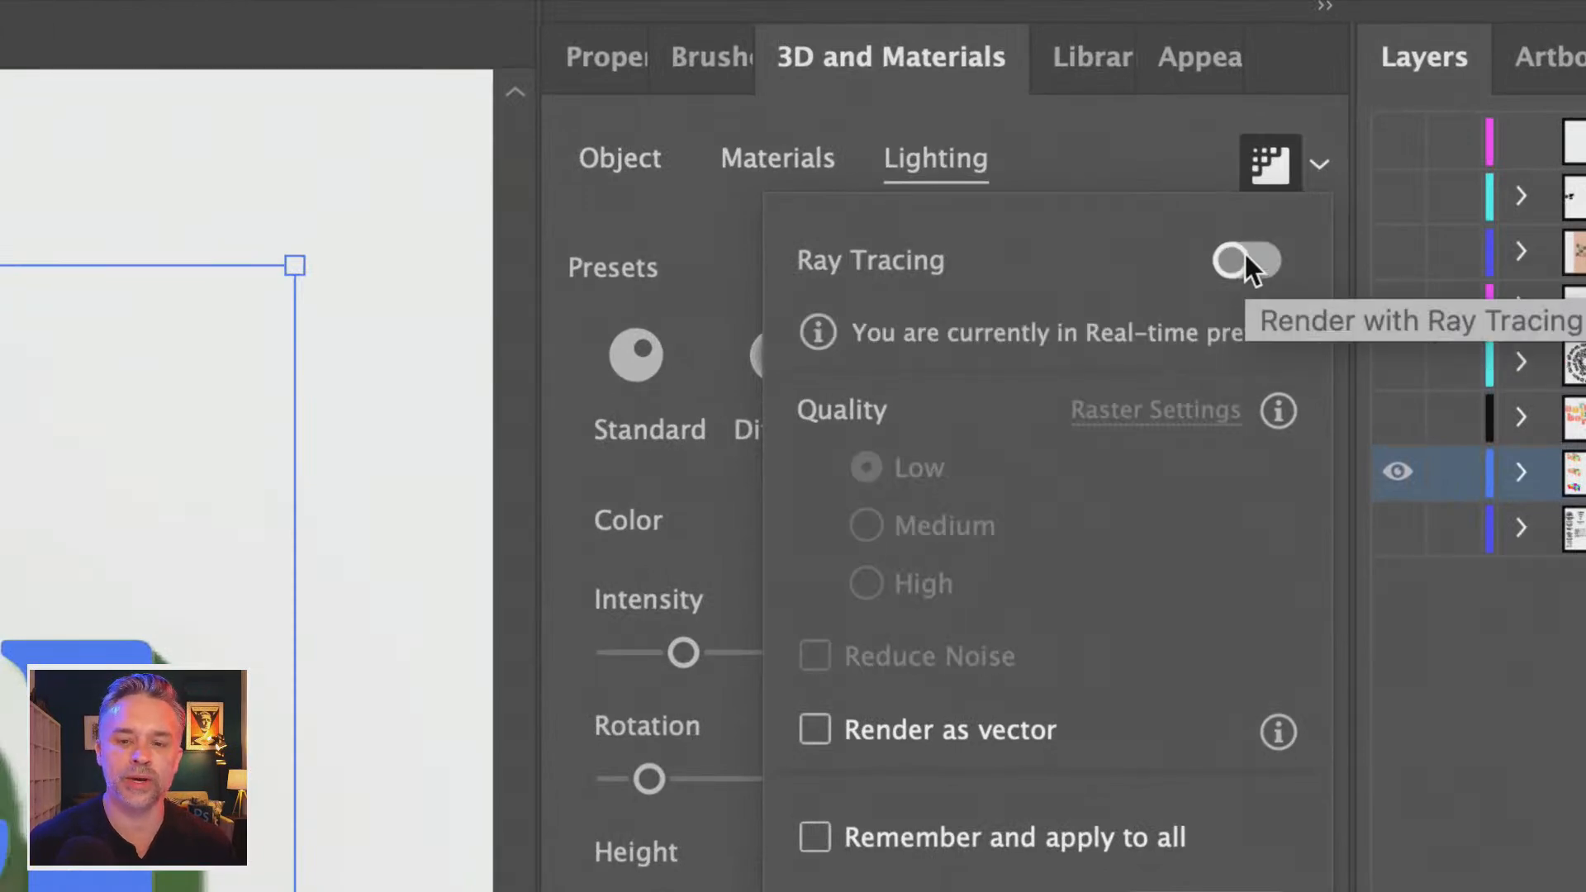
{"action": "left_click", "coordinate": [1098, 131]}
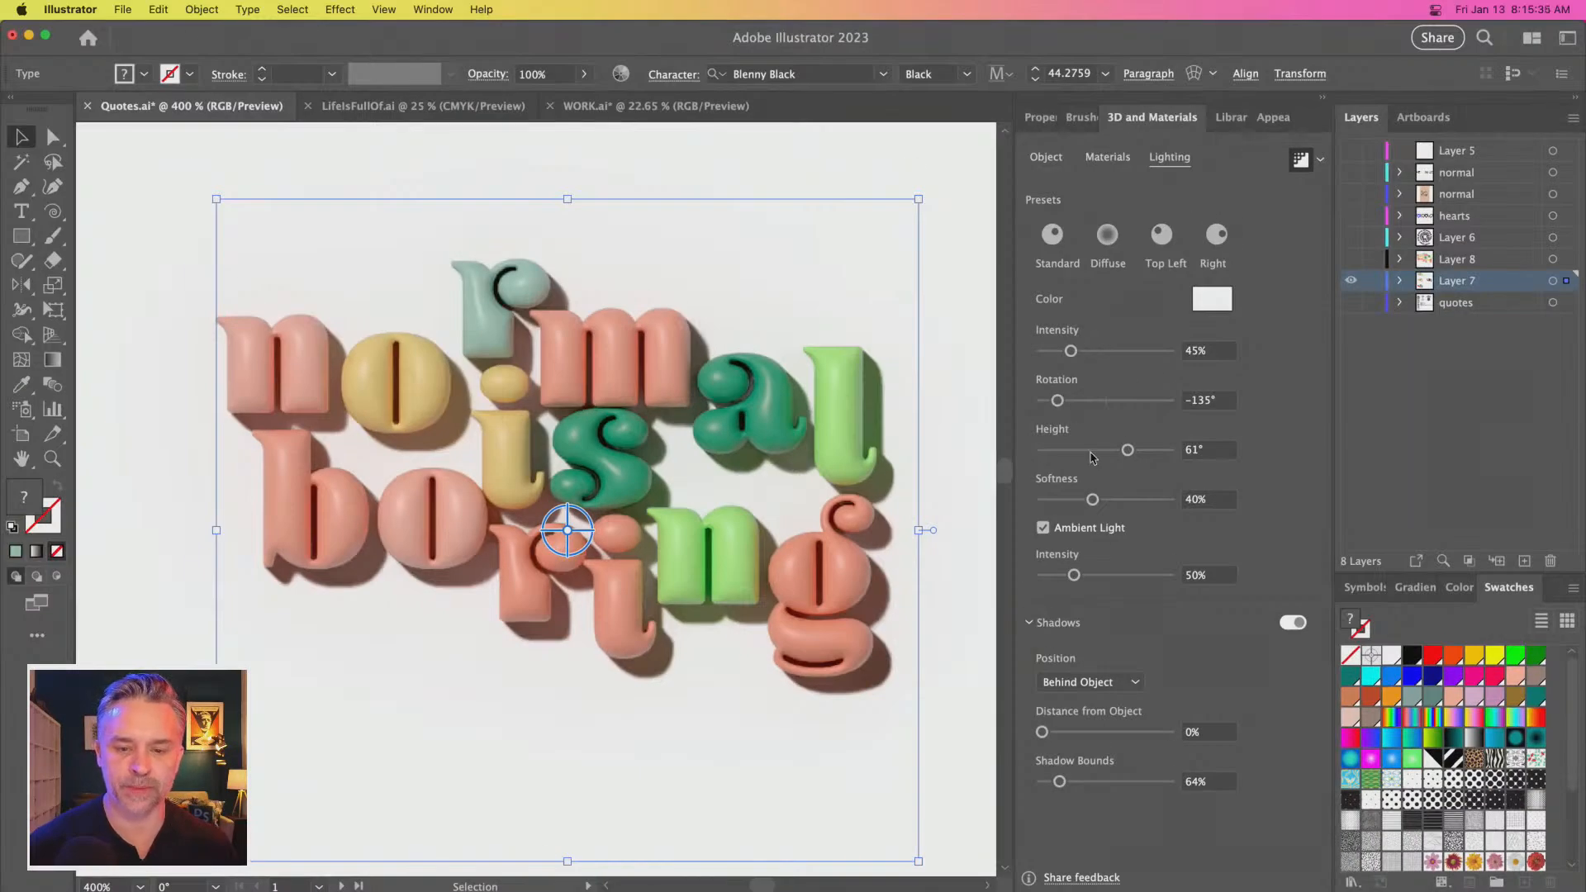
Set the light height on the inflated quote to 68°
{"action": "left_click_drag", "start_coordinate": [1127, 450], "coordinate": [1138, 451]}
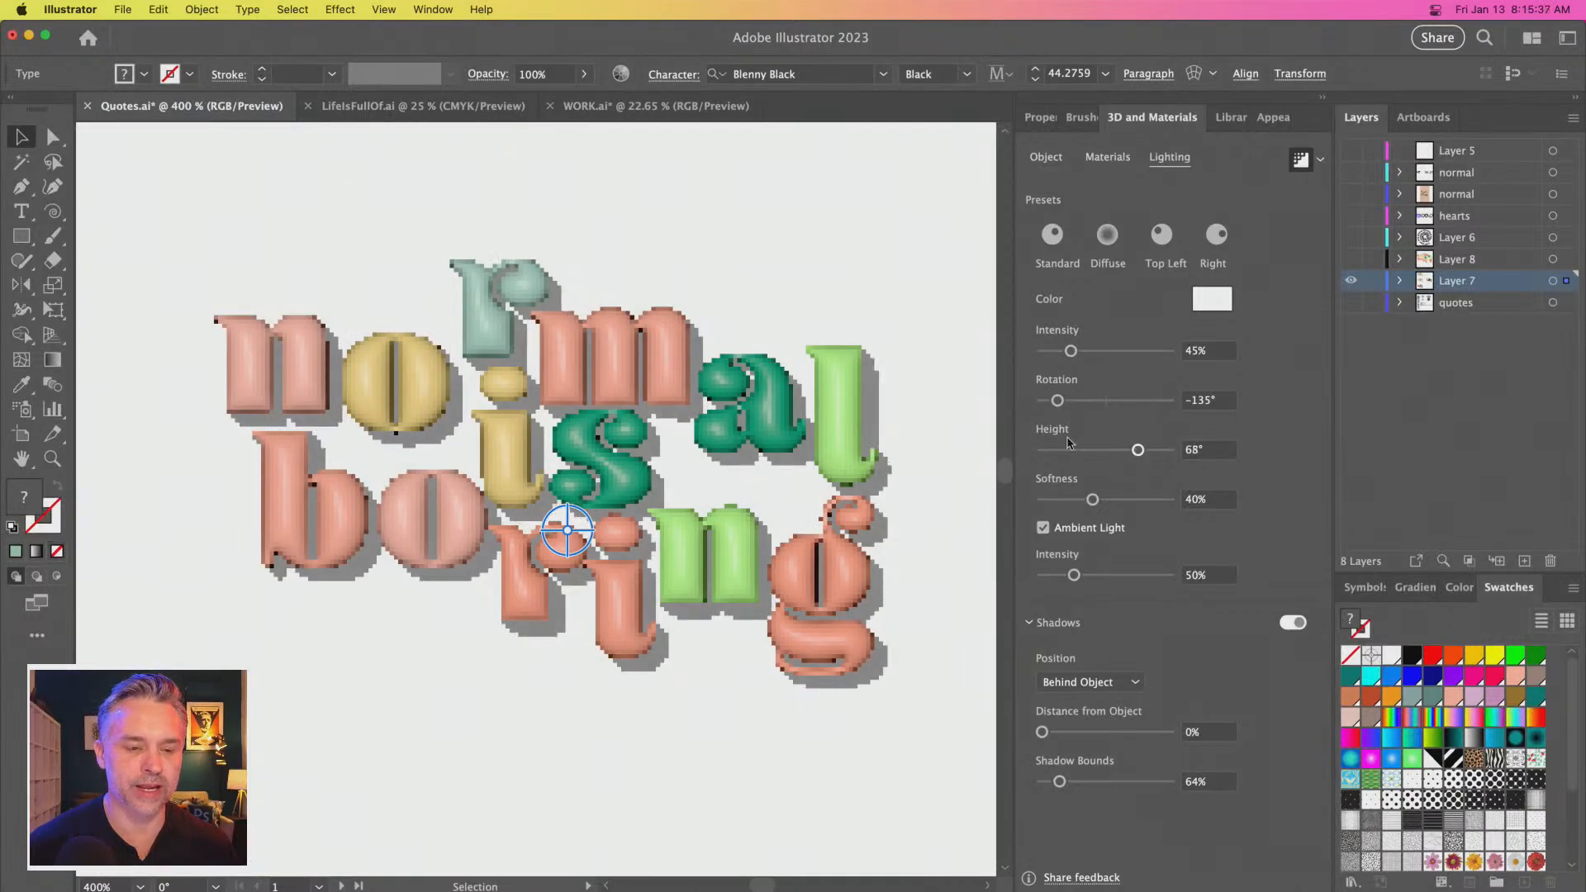
{"action": "double_click", "coordinate": [414, 524]}
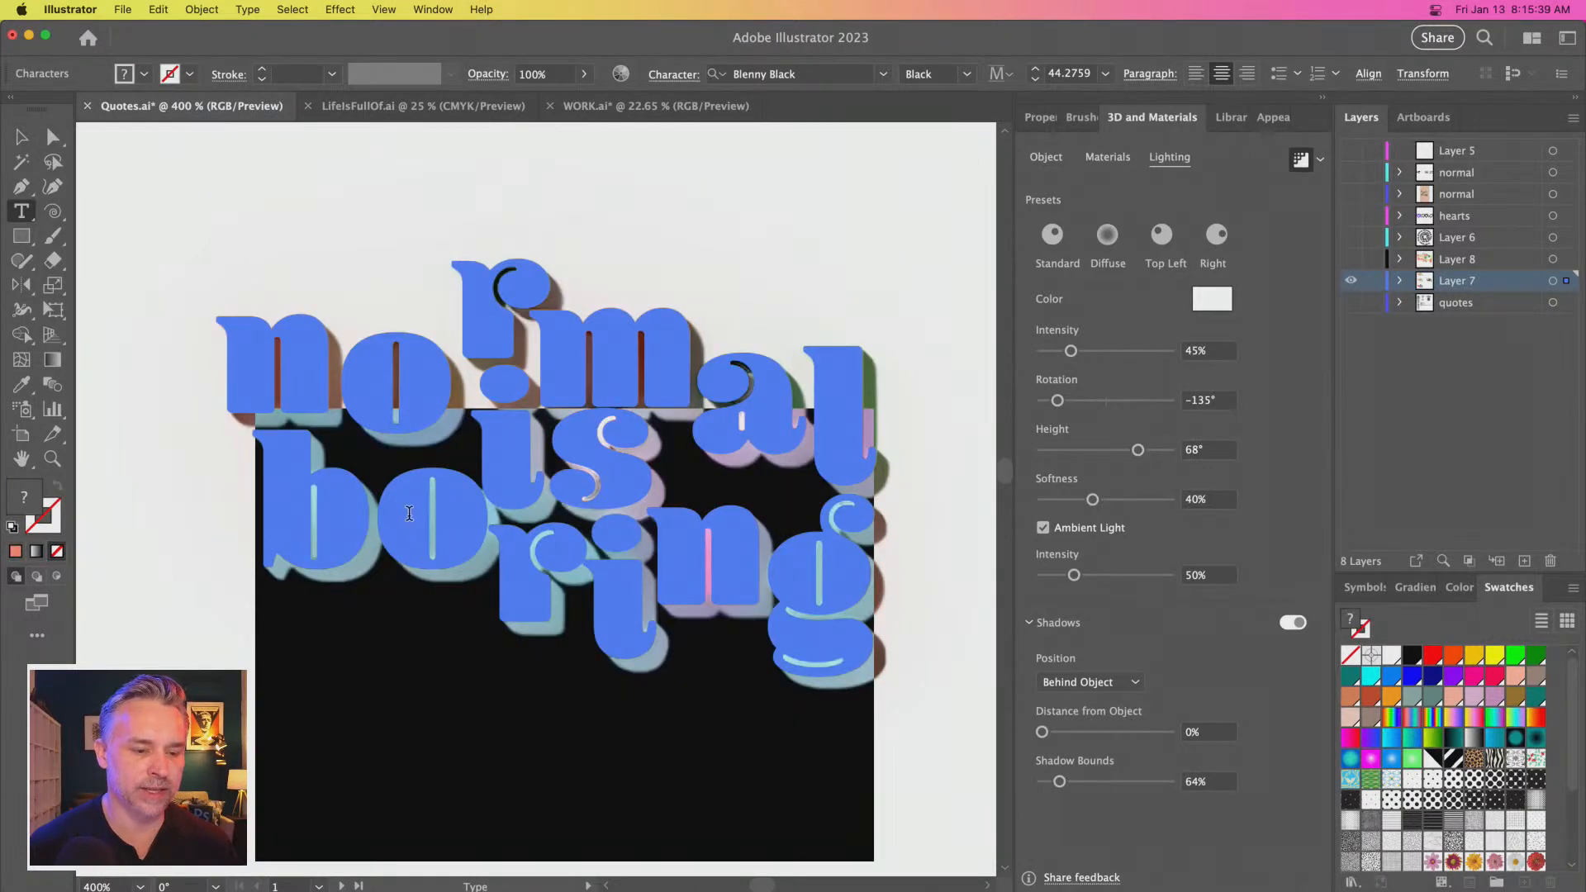
{"action": "left_click", "coordinate": [408, 519]}
{"action": "left_click_drag", "start_coordinate": [403, 519], "coordinate": [448, 526]}
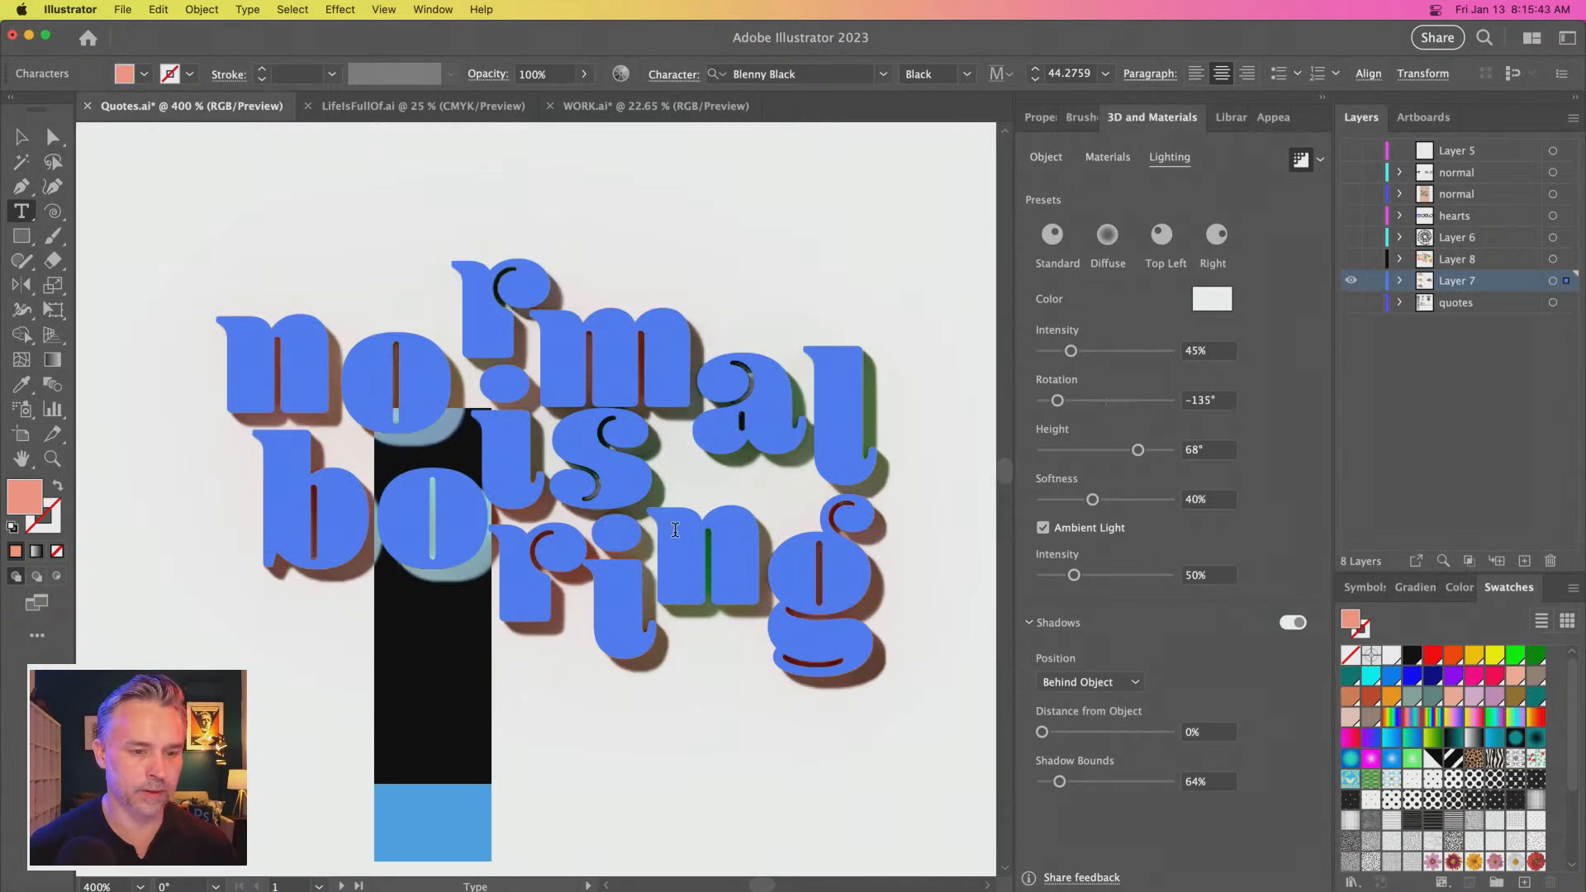
{"action": "key", "text": "Escape"}
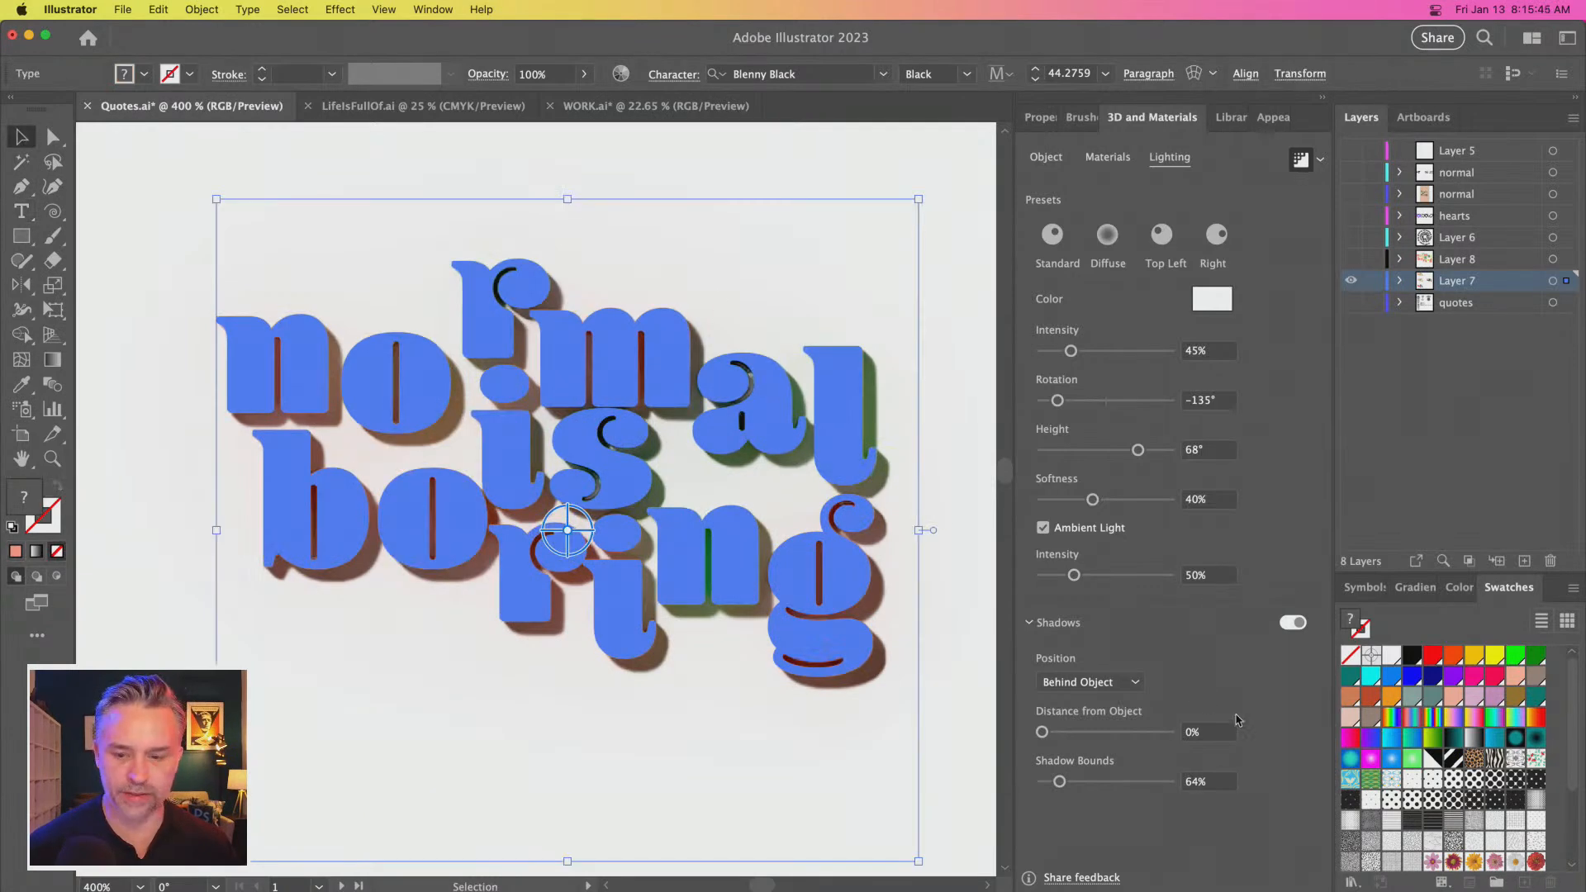
Create Color Group 1 from the quote's artwork with tints included, and fill the "o" of "boring" with its dark green swatch
{"action": "left_click", "coordinate": [1496, 882]}
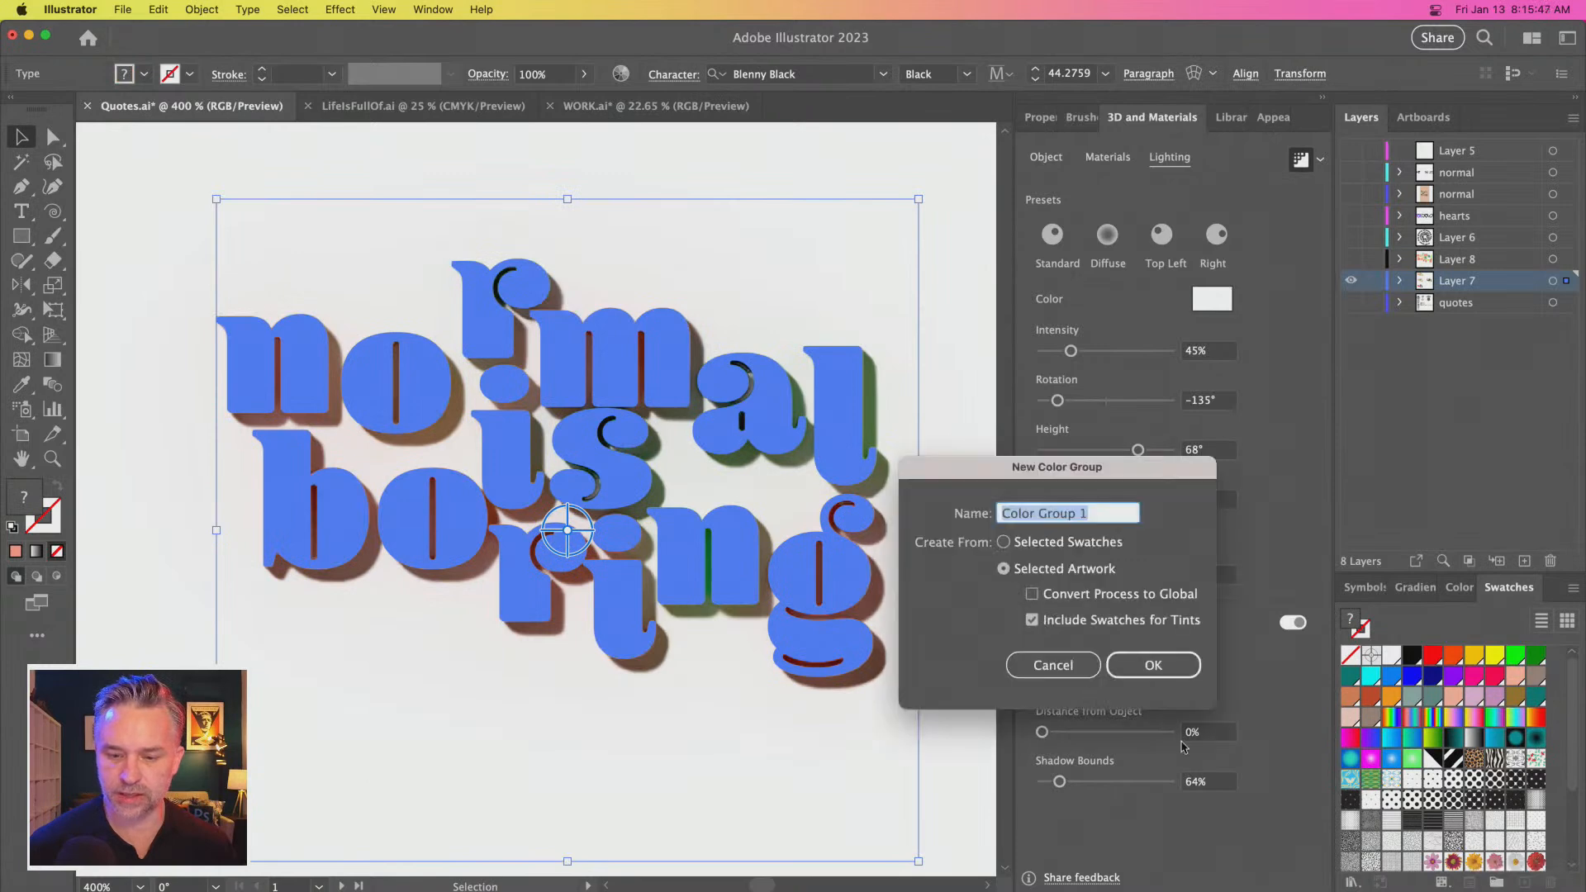
{"action": "key", "text": "Return"}
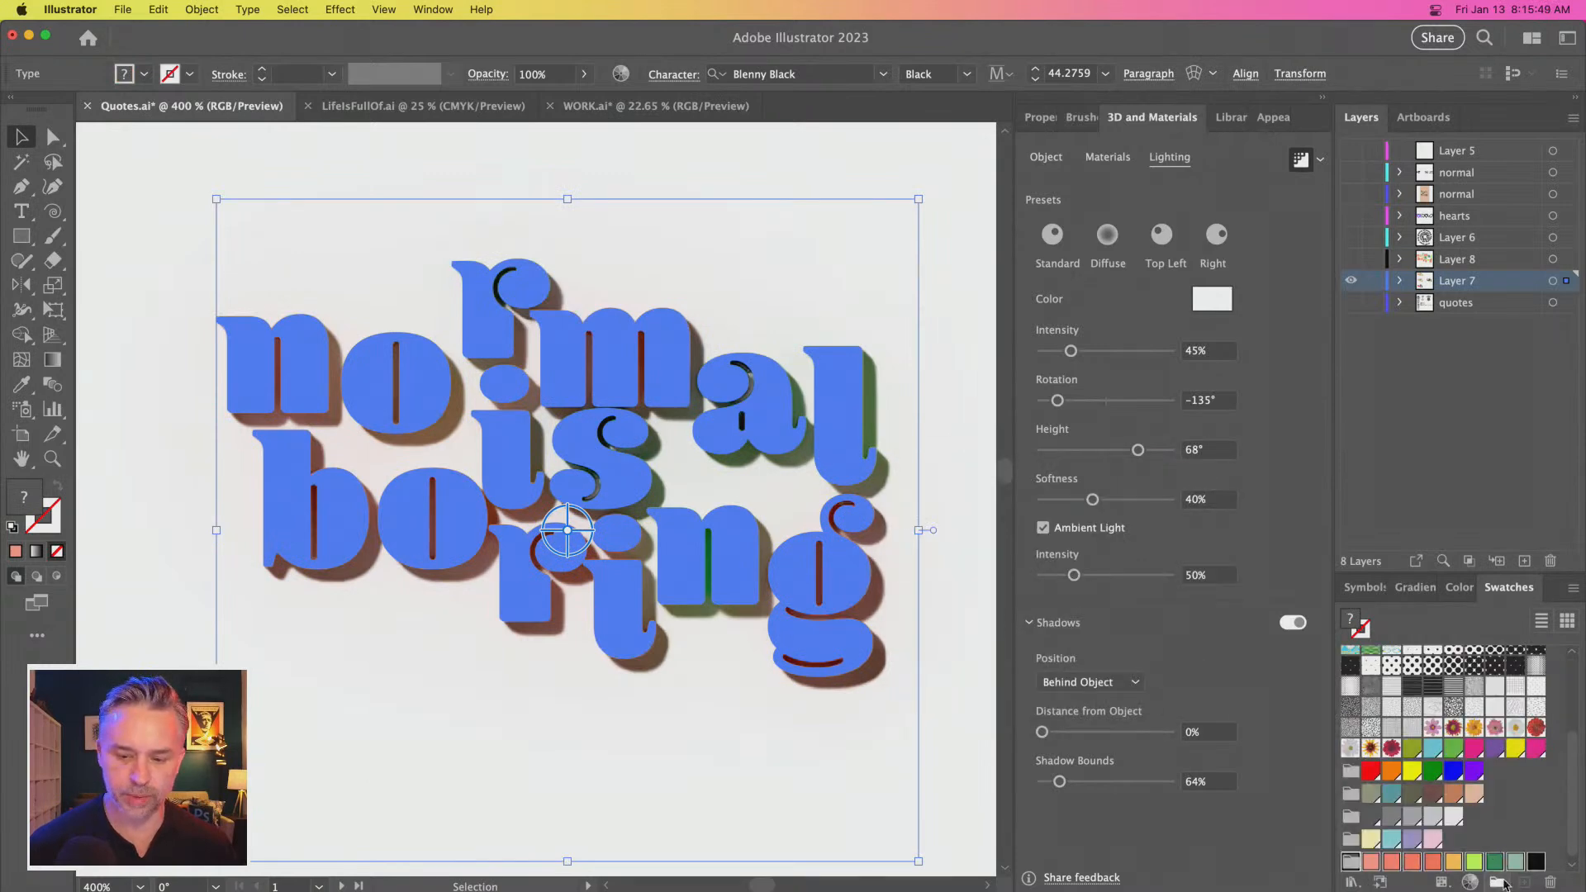
{"action": "key", "text": "t"}
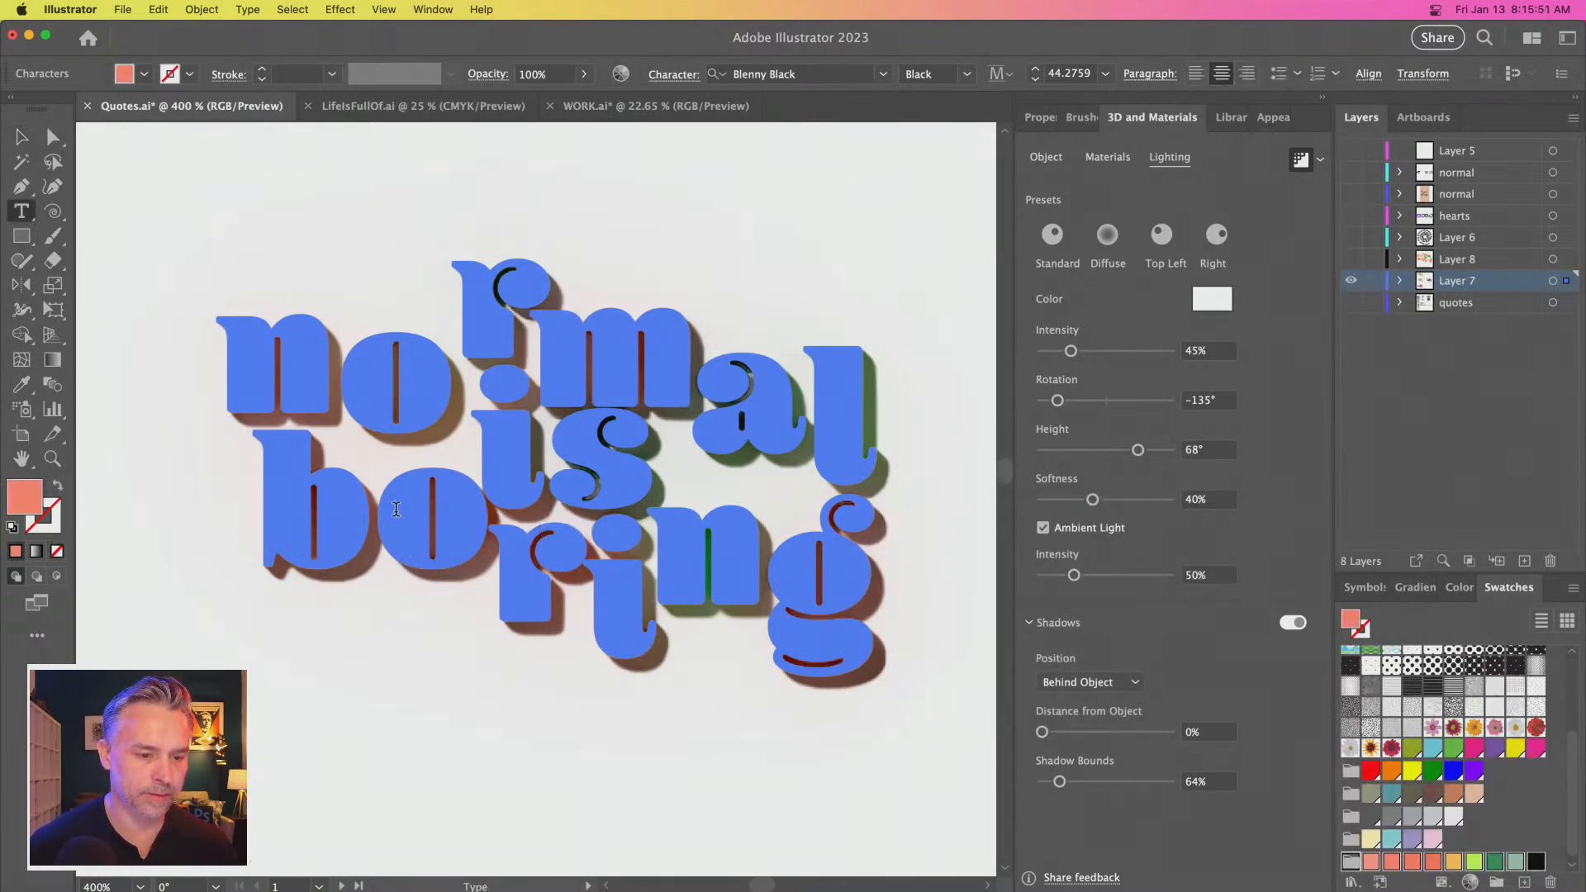
{"action": "left_click_drag", "start_coordinate": [389, 507], "coordinate": [441, 518]}
{"action": "left_click", "coordinate": [1494, 863]}
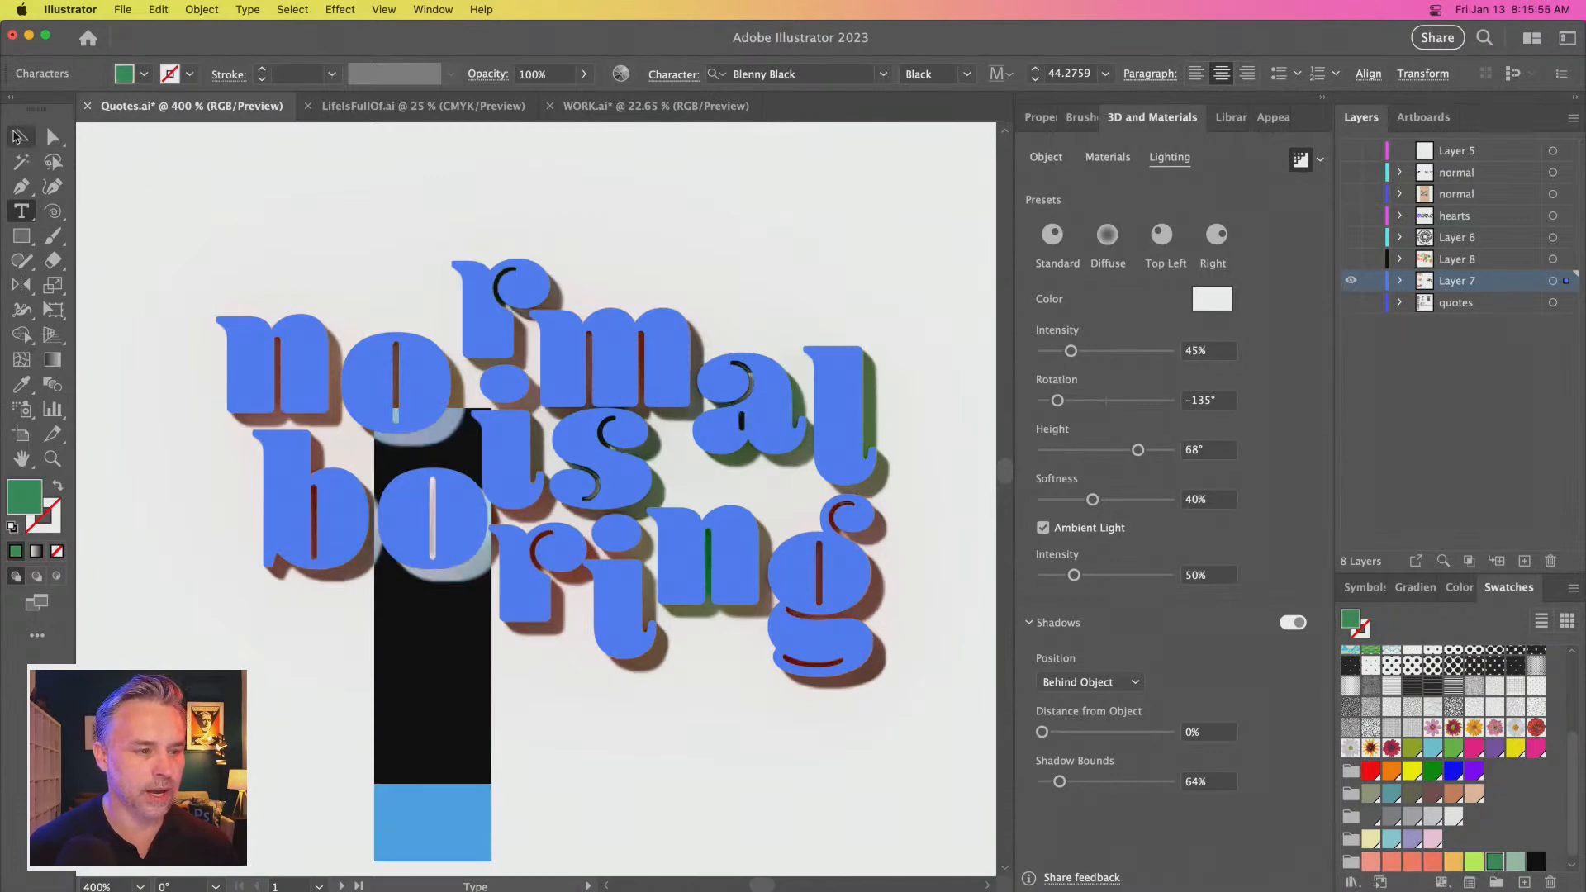
{"action": "left_click", "coordinate": [18, 136]}
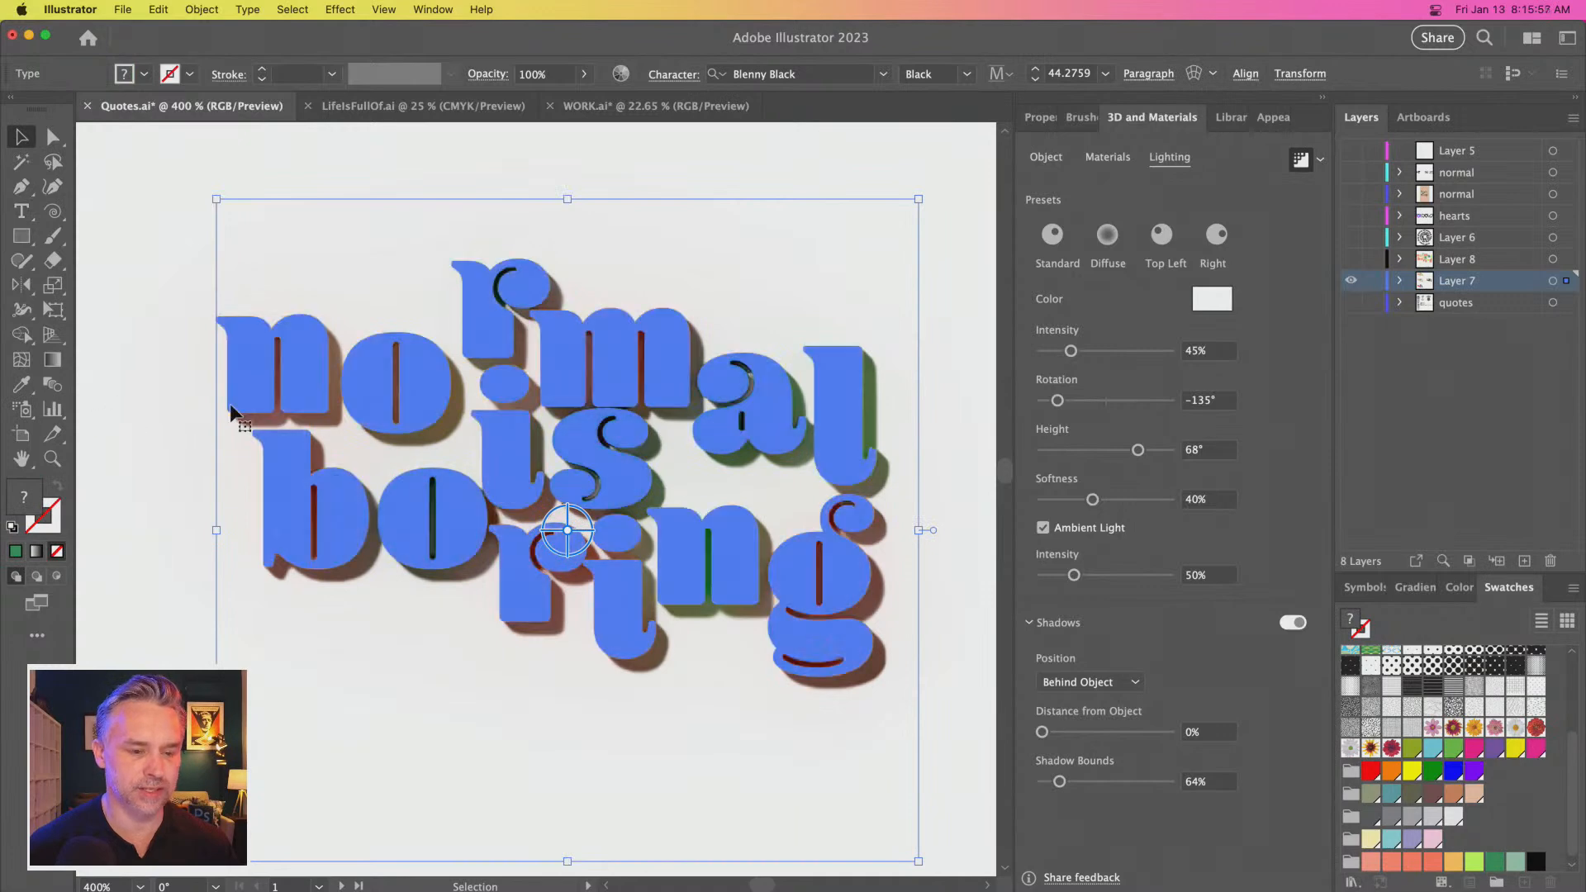
{"action": "key", "text": "super+c"}
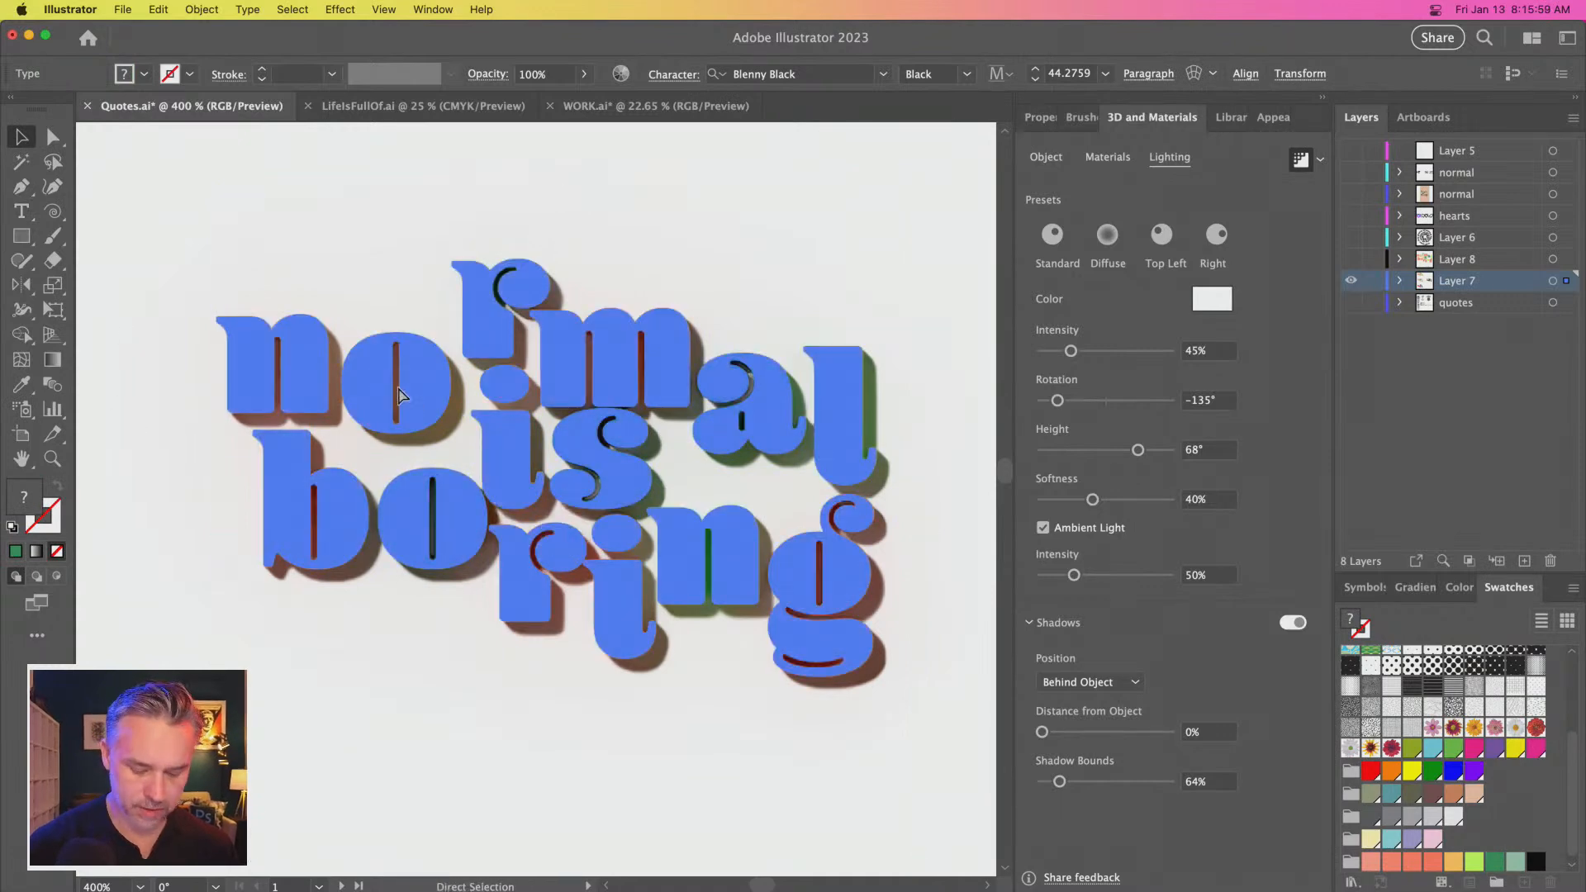
{"action": "key", "text": "super+h"}
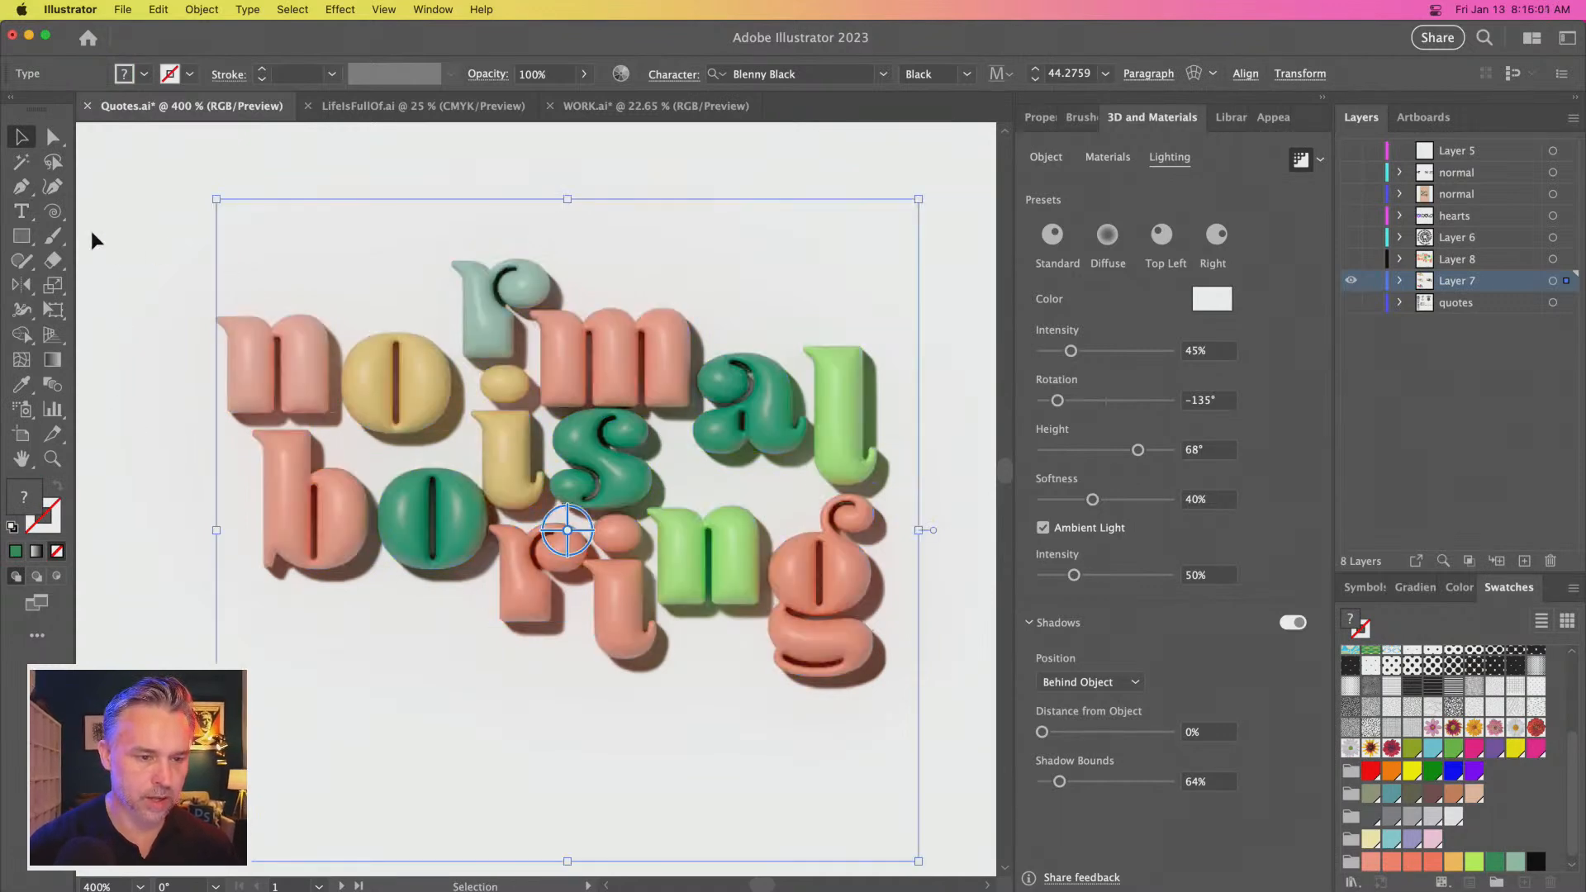
{"action": "left_click", "coordinate": [117, 535]}
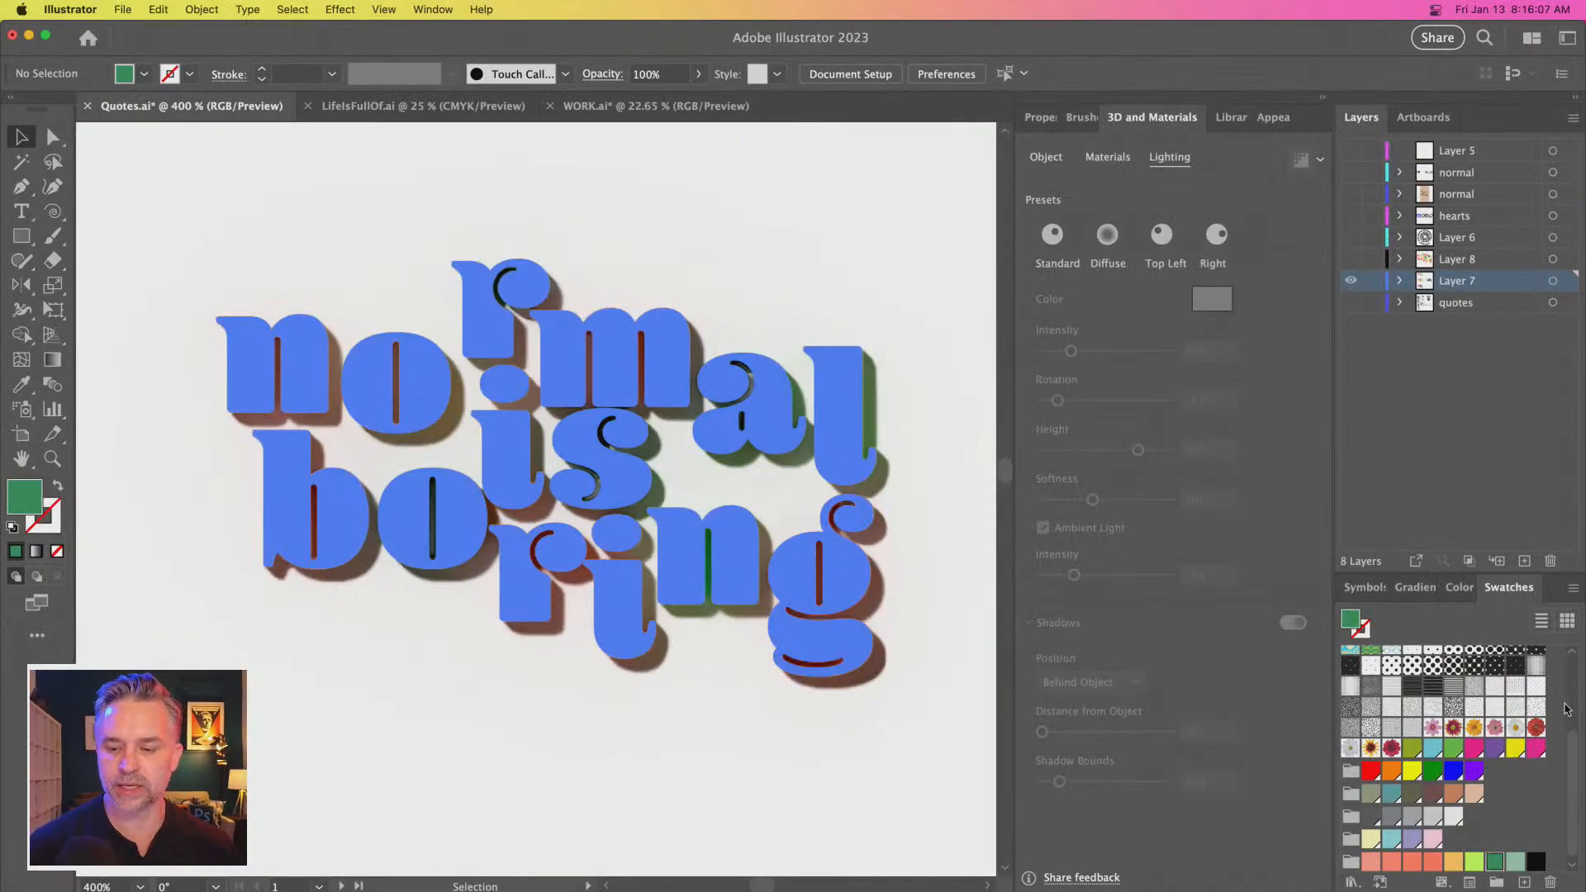
{"action": "left_click", "coordinate": [456, 380]}
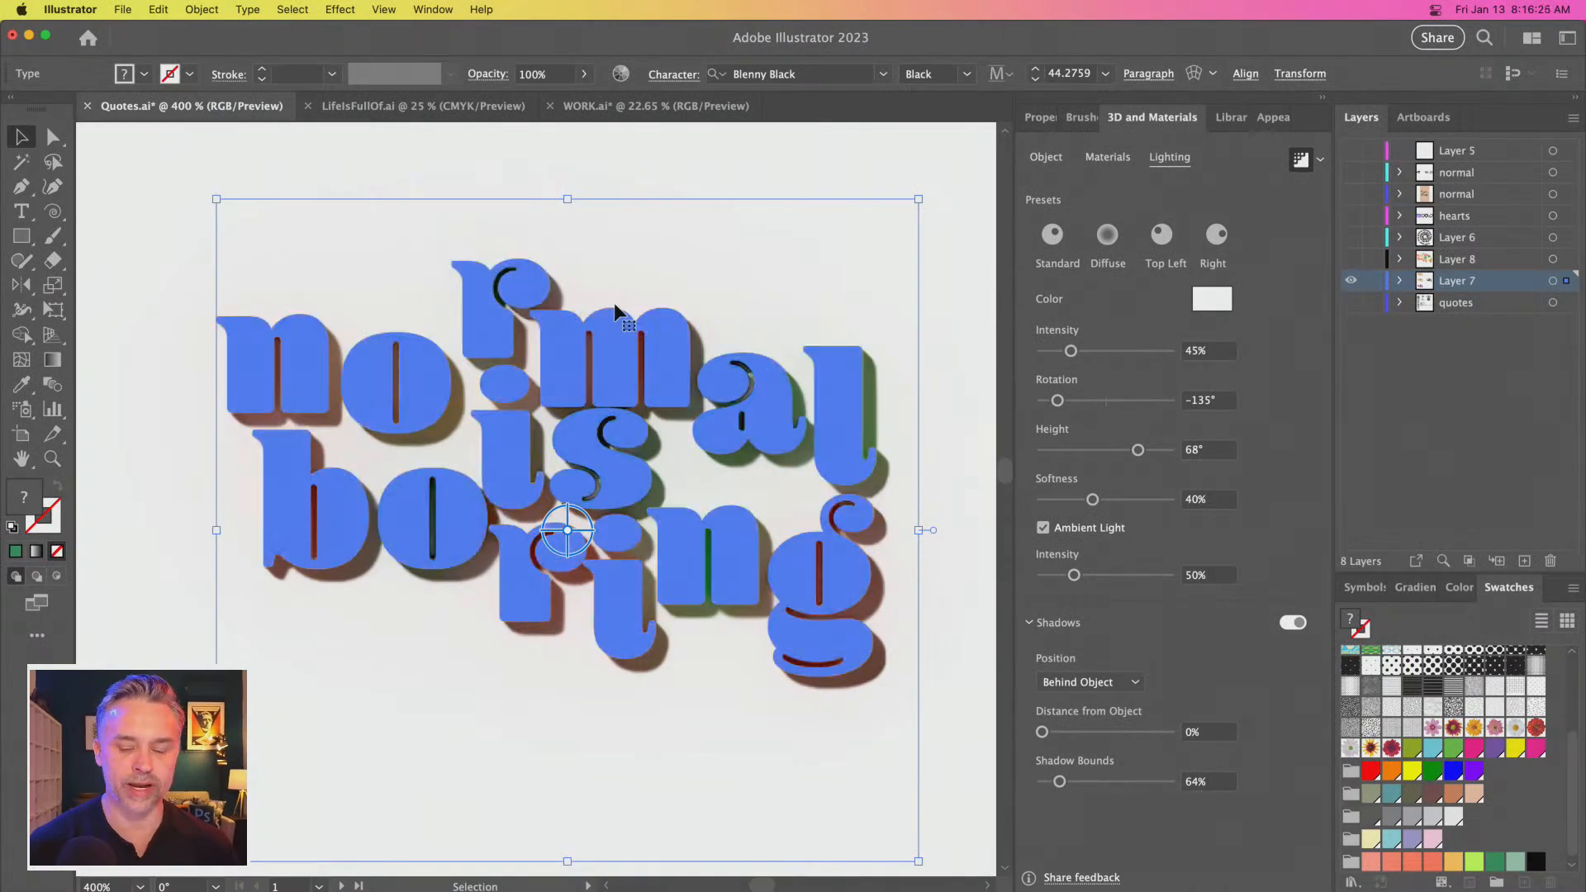
{"action": "left_click", "coordinate": [153, 273]}
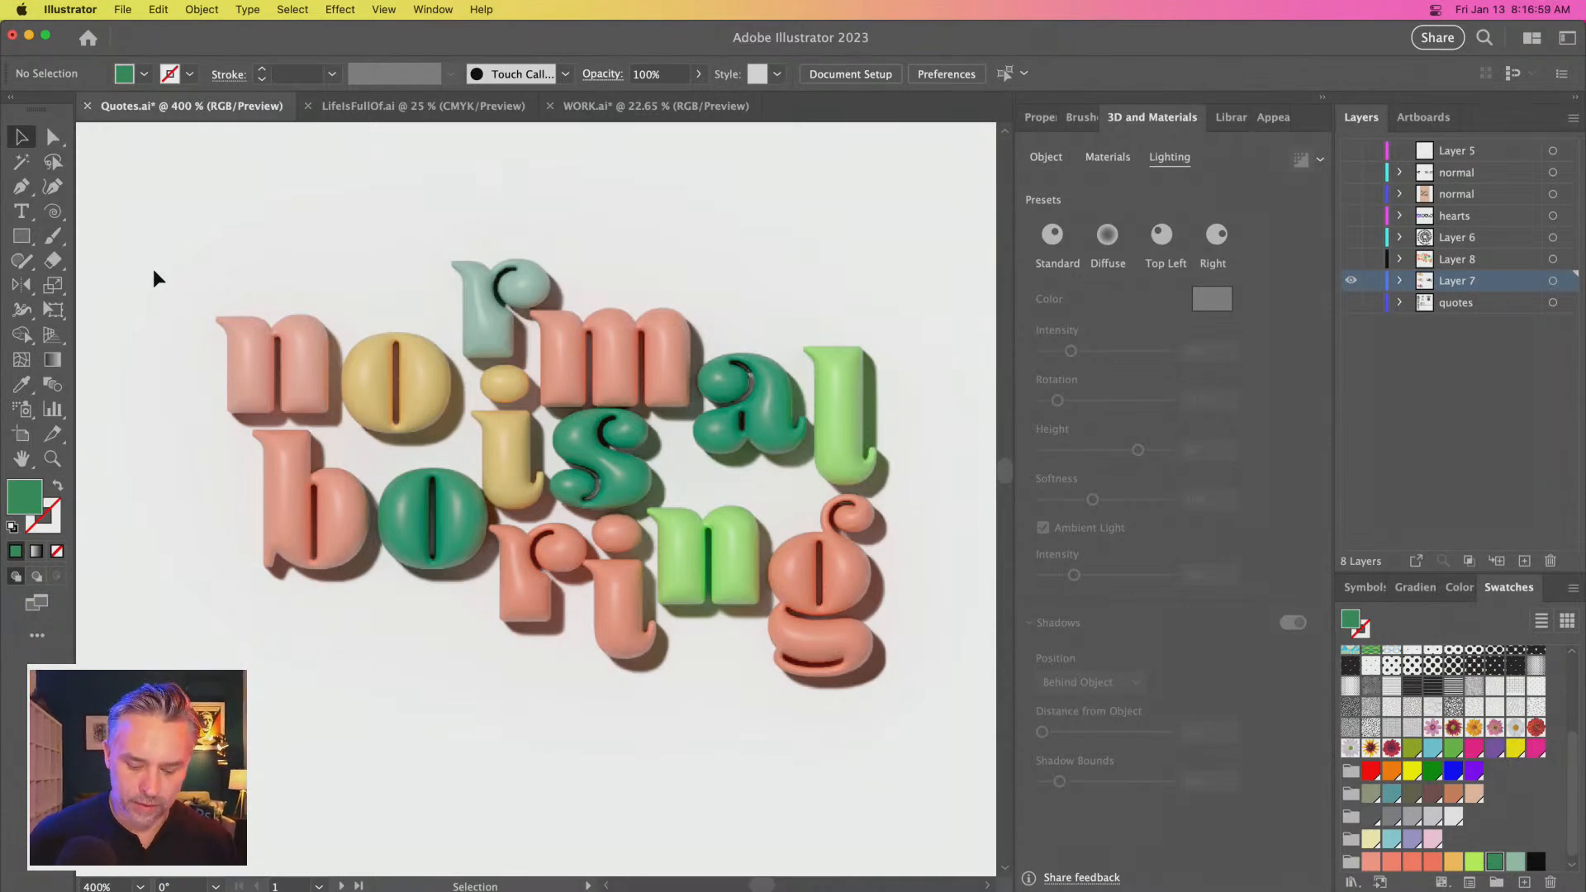
Show the artboards and try switching off ray tracing for the inflated quote in its render settings
{"action": "key", "text": "super+0"}
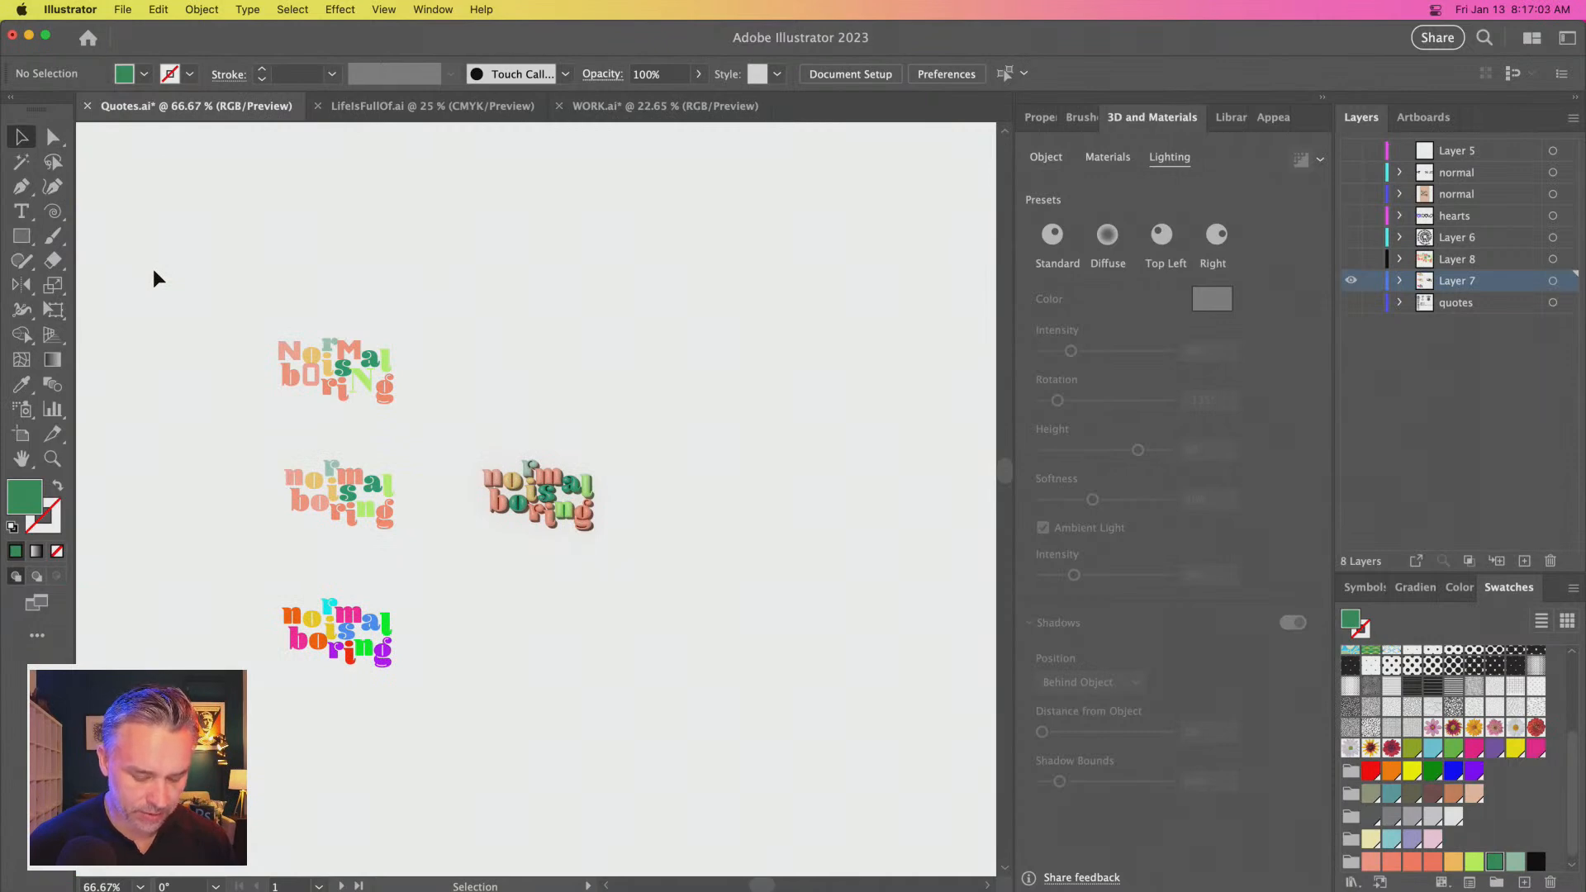
{"action": "key", "text": "super+shift+h"}
{"action": "key", "text": "space"}
{"action": "left_click_drag", "start_coordinate": [224, 390], "coordinate": [277, 196]}
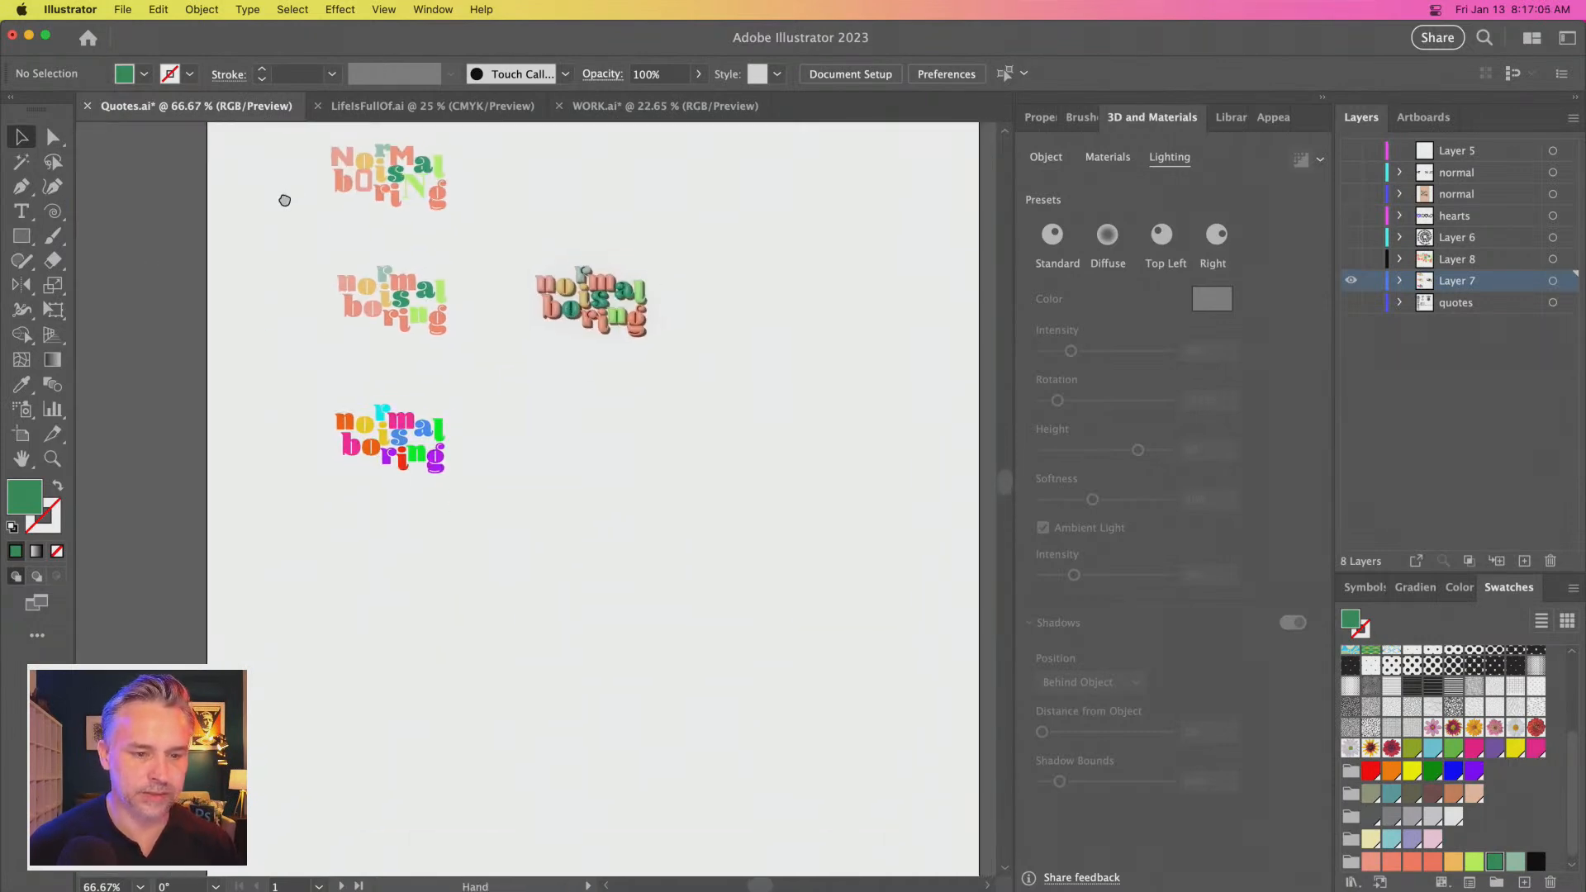
{"action": "left_click", "coordinate": [576, 296]}
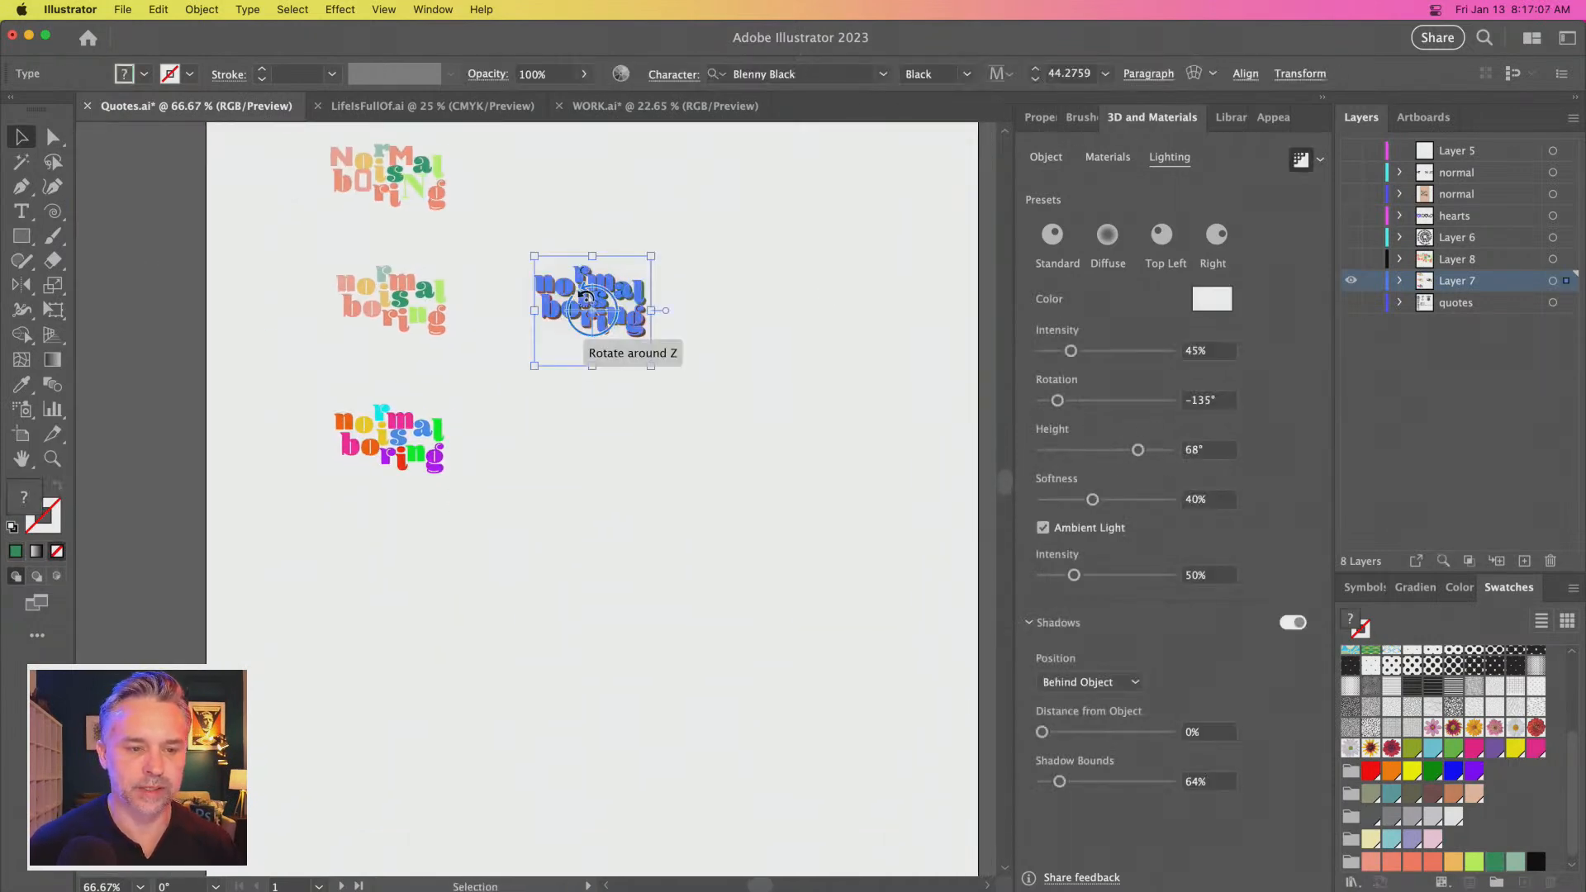
{"action": "left_click", "coordinate": [1319, 160]}
{"action": "left_click", "coordinate": [1290, 196]}
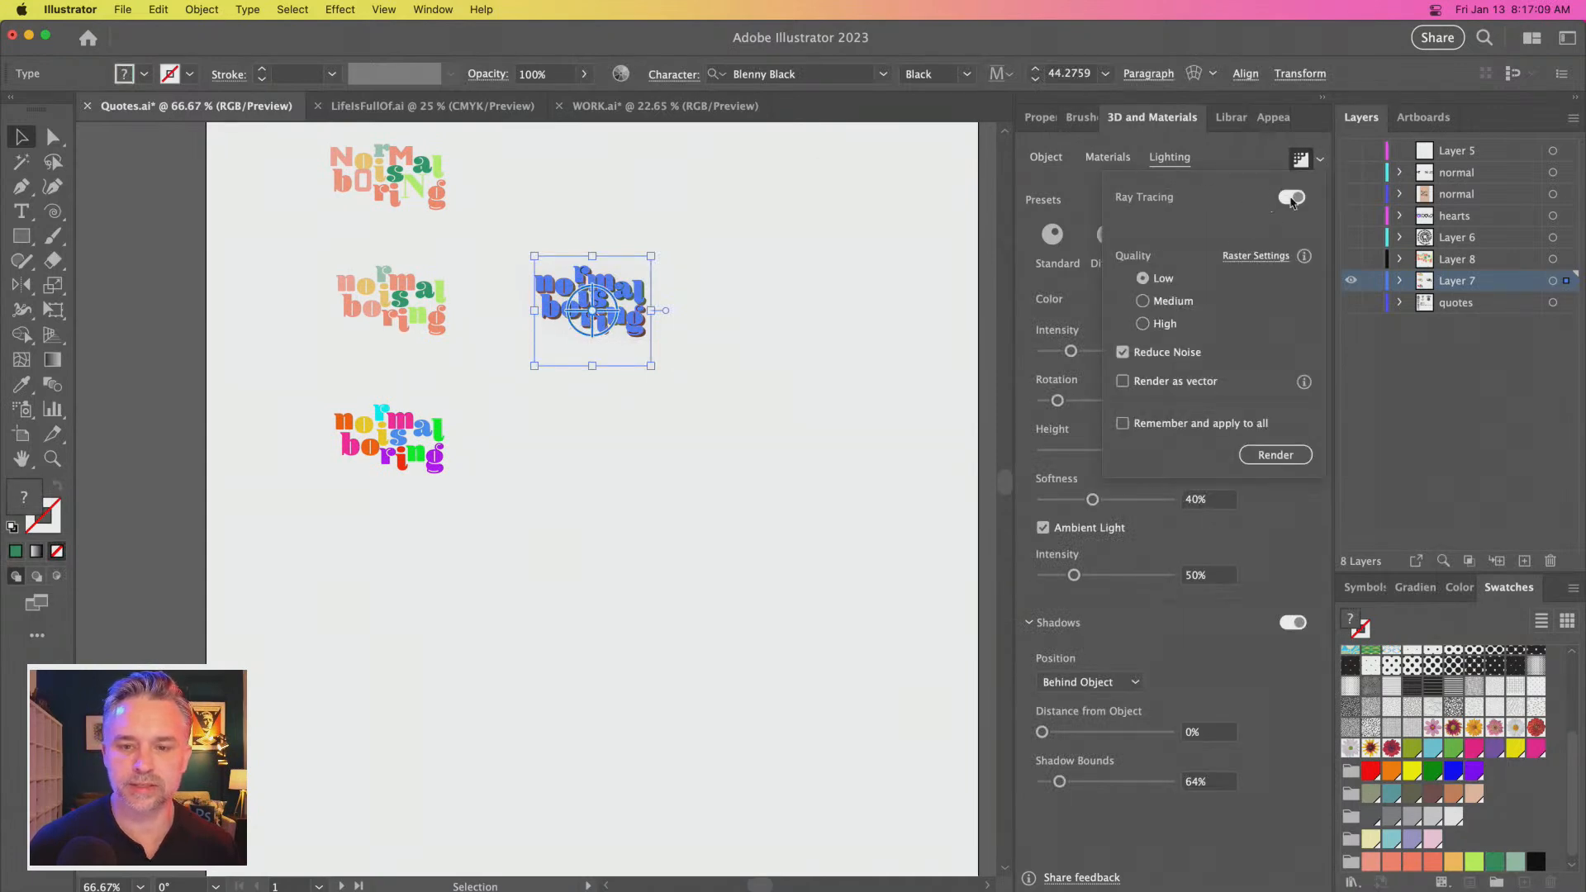
{"action": "key", "text": "Escape"}
Move the three flat color versions of the quote off the first artboard onto the empty canvas beside it
{"action": "key", "text": "super+minus"}
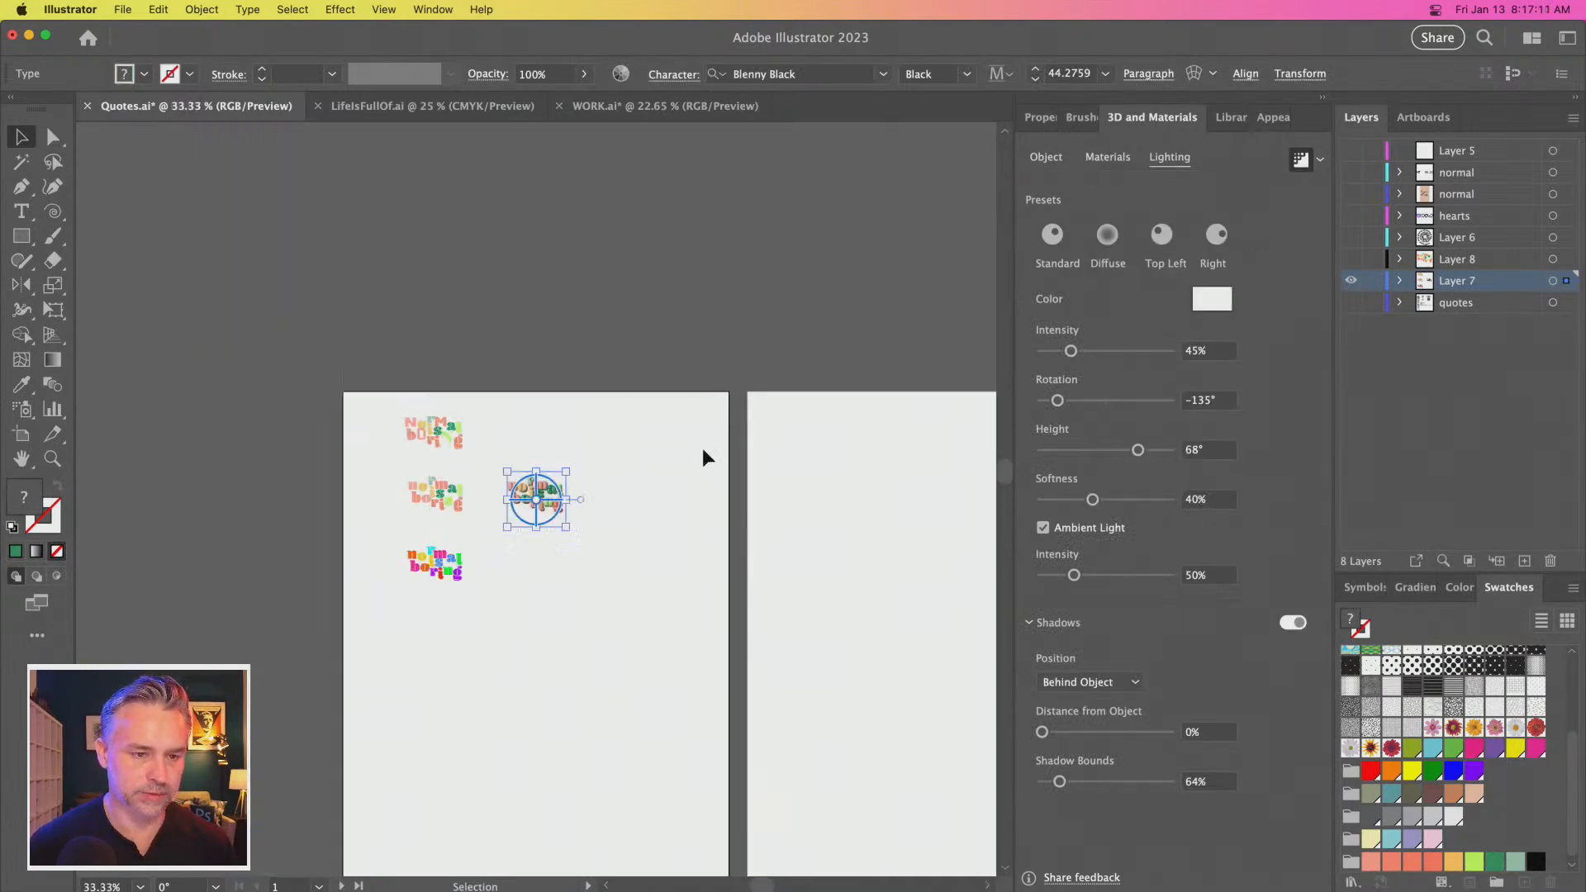
{"action": "left_click_drag", "start_coordinate": [642, 391], "coordinate": [643, 381]}
{"action": "left_click_drag", "start_coordinate": [366, 210], "coordinate": [483, 399]}
{"action": "left_click_drag", "start_coordinate": [465, 317], "coordinate": [308, 454]}
Enlarge the inflated quote to about the full width of the first artboard and center it there
{"action": "left_click_drag", "start_coordinate": [535, 518], "coordinate": [491, 478]}
{"action": "left_click_drag", "start_coordinate": [454, 216], "coordinate": [553, 345]}
{"action": "left_click_drag", "start_coordinate": [495, 295], "coordinate": [156, 613]}
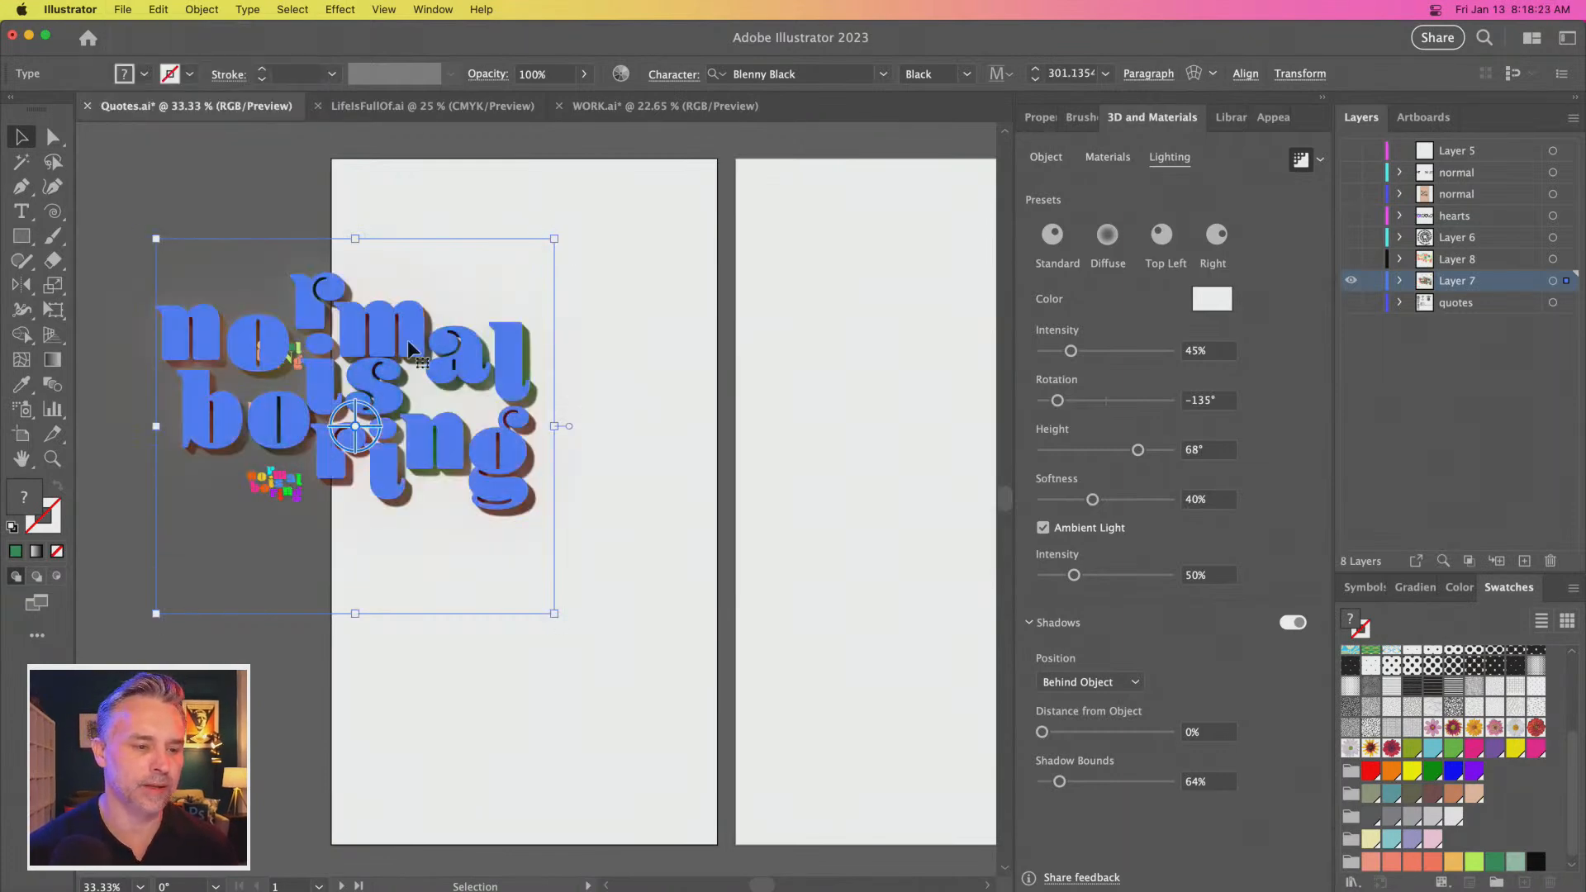
{"action": "left_click_drag", "start_coordinate": [369, 330], "coordinate": [541, 406]}
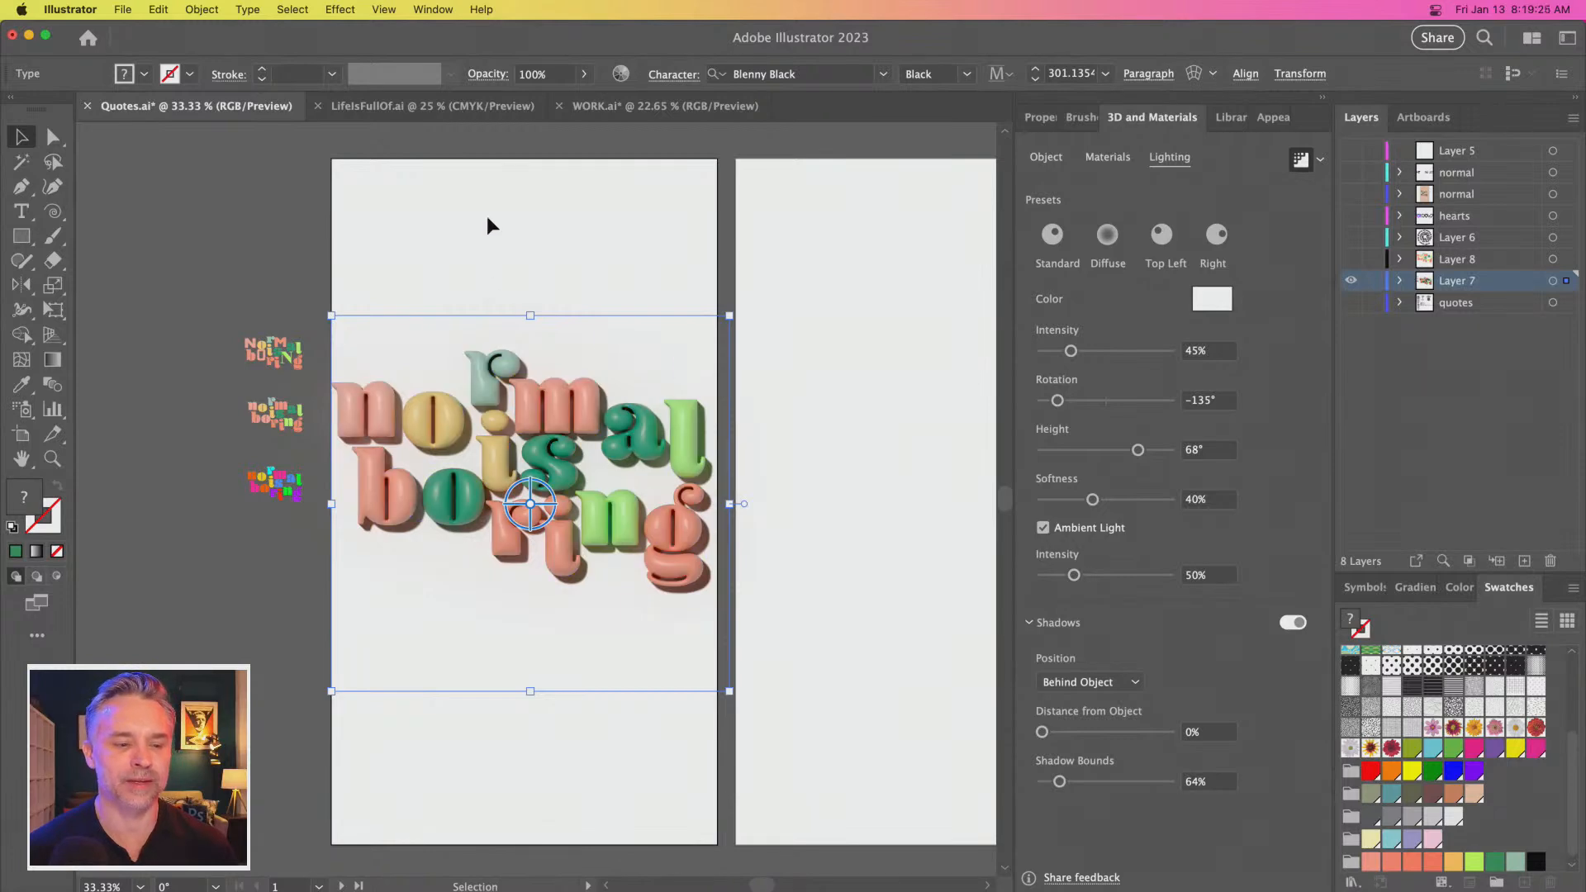
Deselect the enlarged inflated quote, hide the artboards and inspect its rendering up close
{"action": "left_click", "coordinate": [233, 204]}
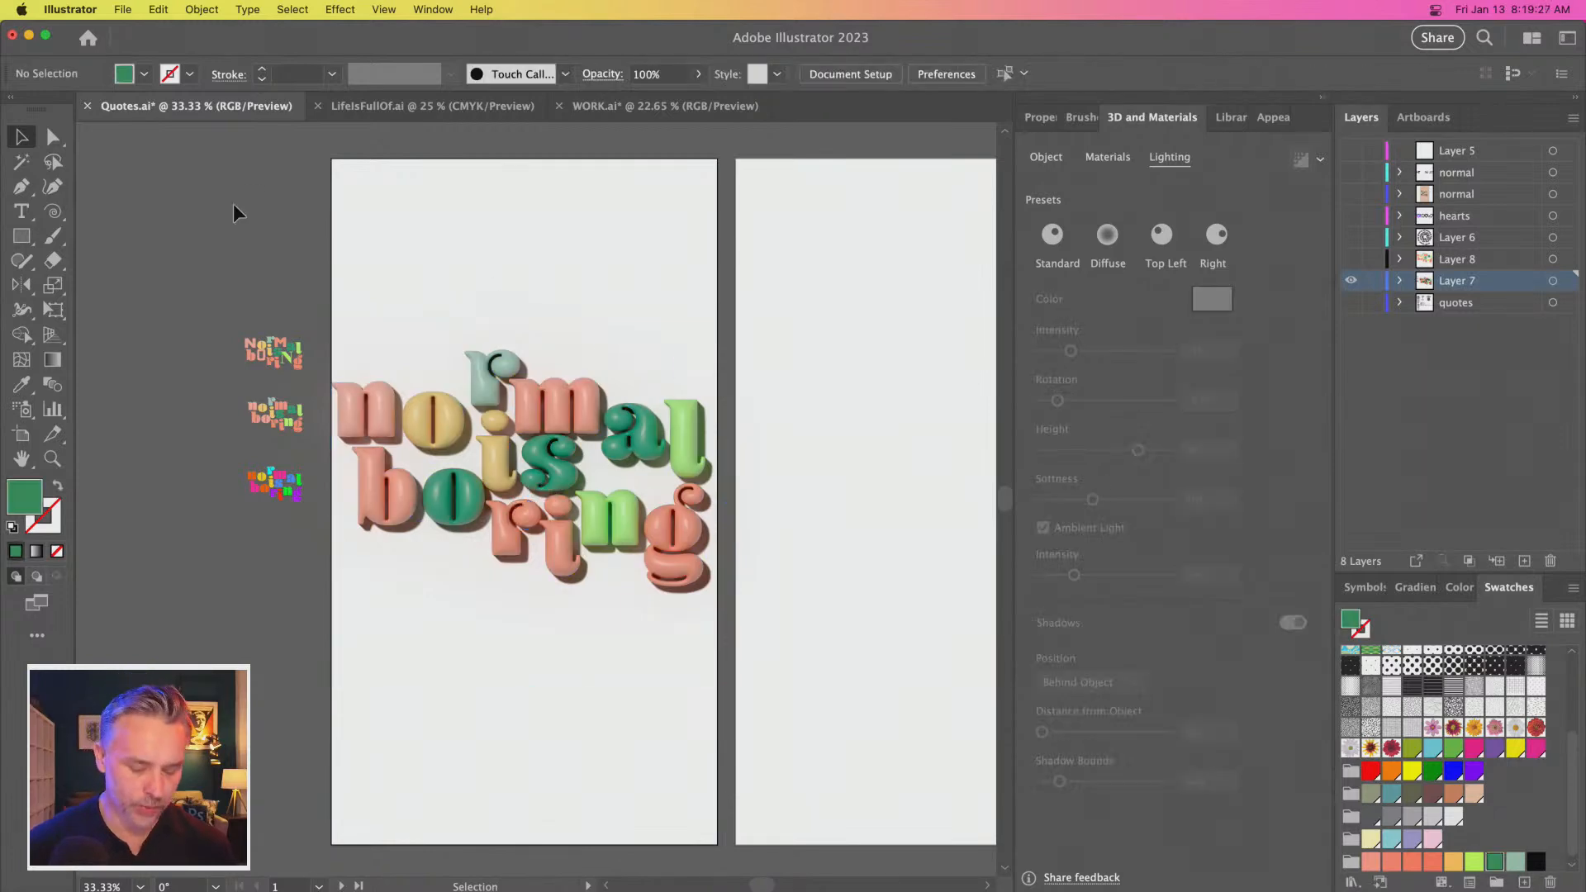
{"action": "key", "text": "super+shift+h"}
{"action": "key", "text": "super+equal"}
{"action": "key", "text": "super+equal"}
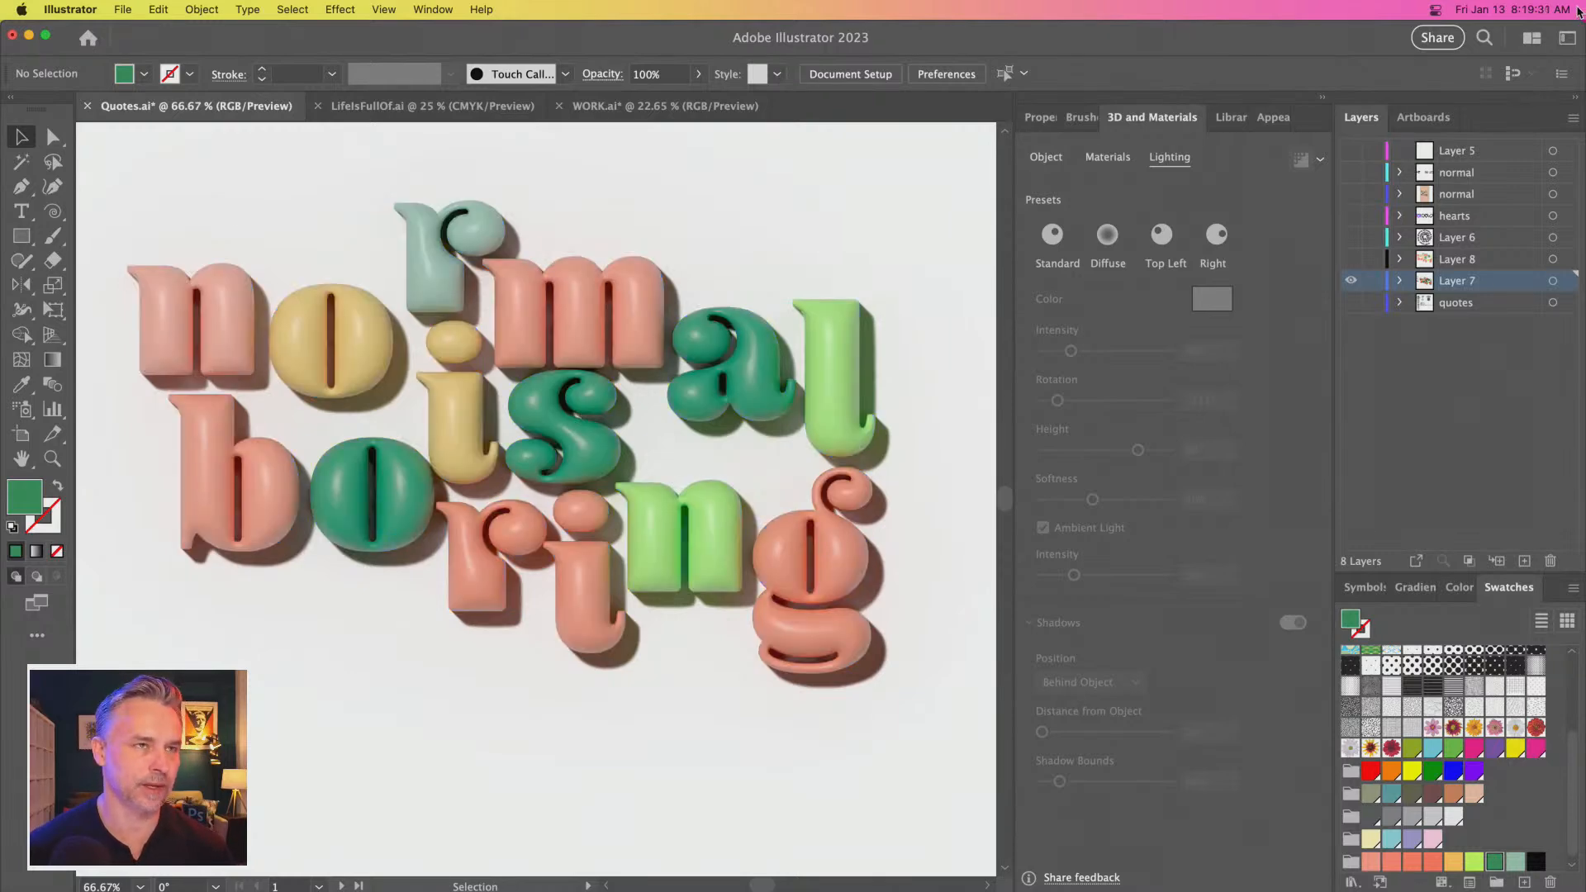
{"action": "key", "text": "super+minus"}
{"action": "key", "text": "super+minus"}
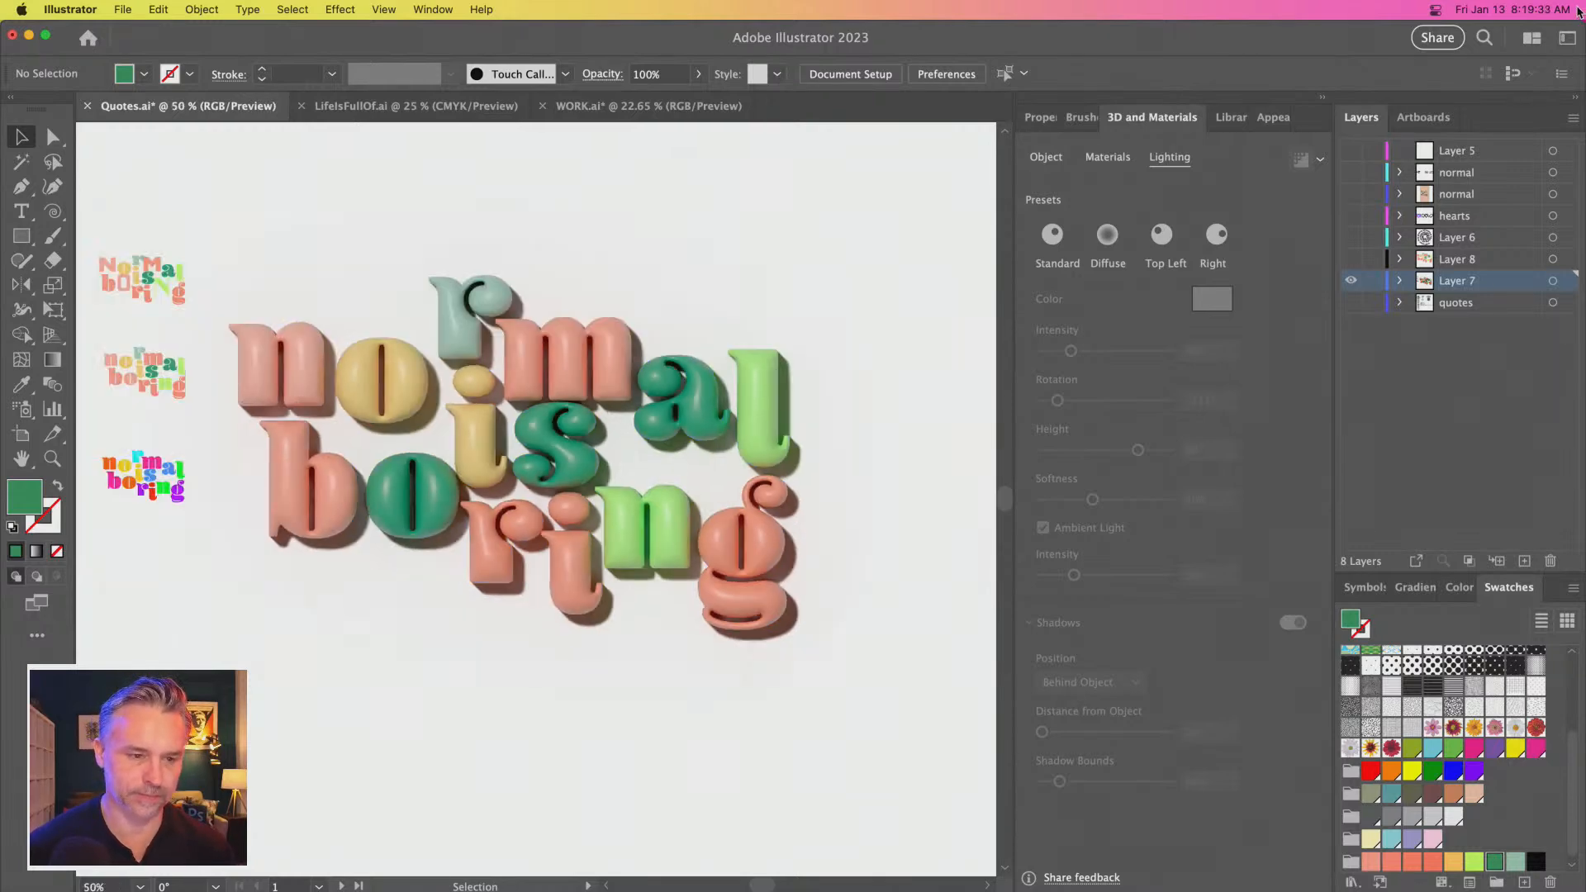
Start an export for screens and limit it to the artboard Normal1, leaving out Normal4
{"action": "left_click", "coordinate": [120, 11]}
{"action": "left_click", "coordinate": [120, 32]}
{"action": "left_click", "coordinate": [116, 10]}
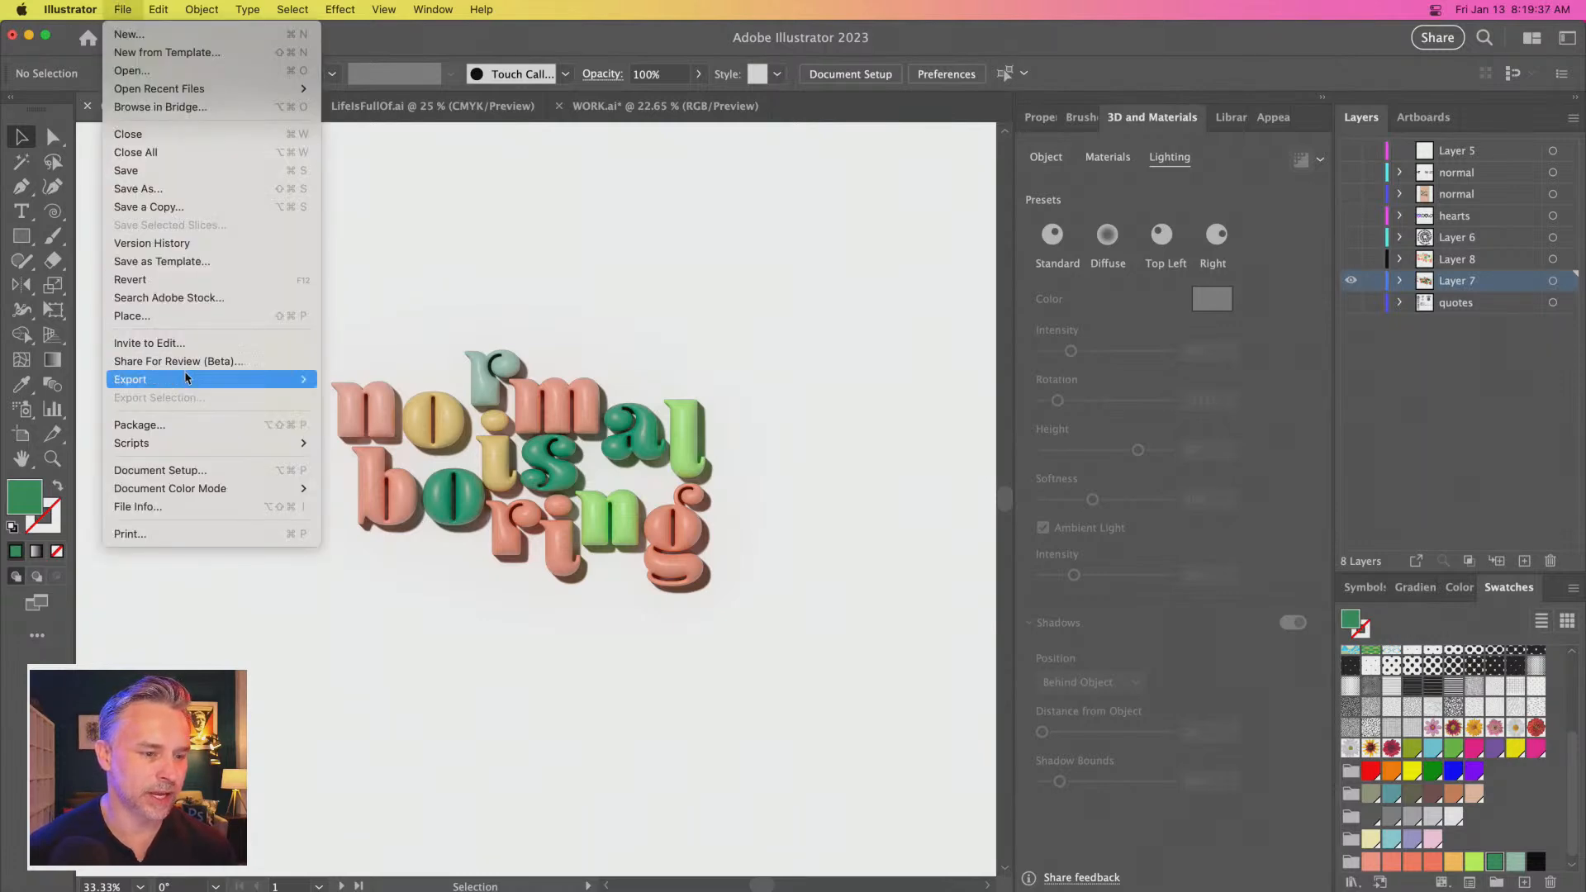
{"action": "mouse_move", "coordinate": [188, 379]}
{"action": "left_click", "coordinate": [359, 379]}
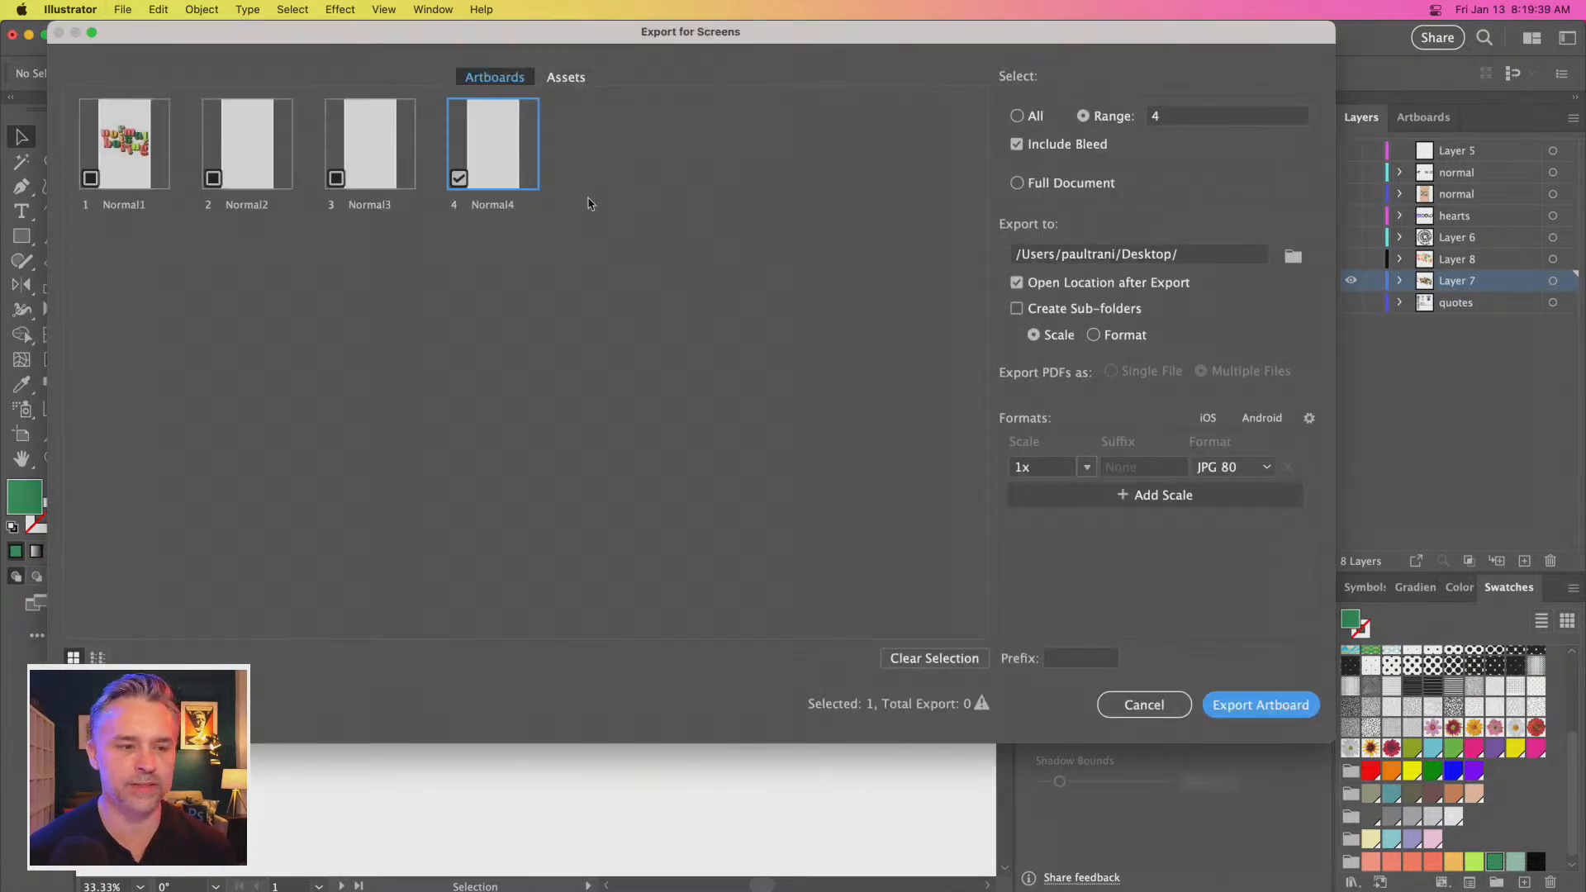
{"action": "left_click", "coordinate": [91, 180]}
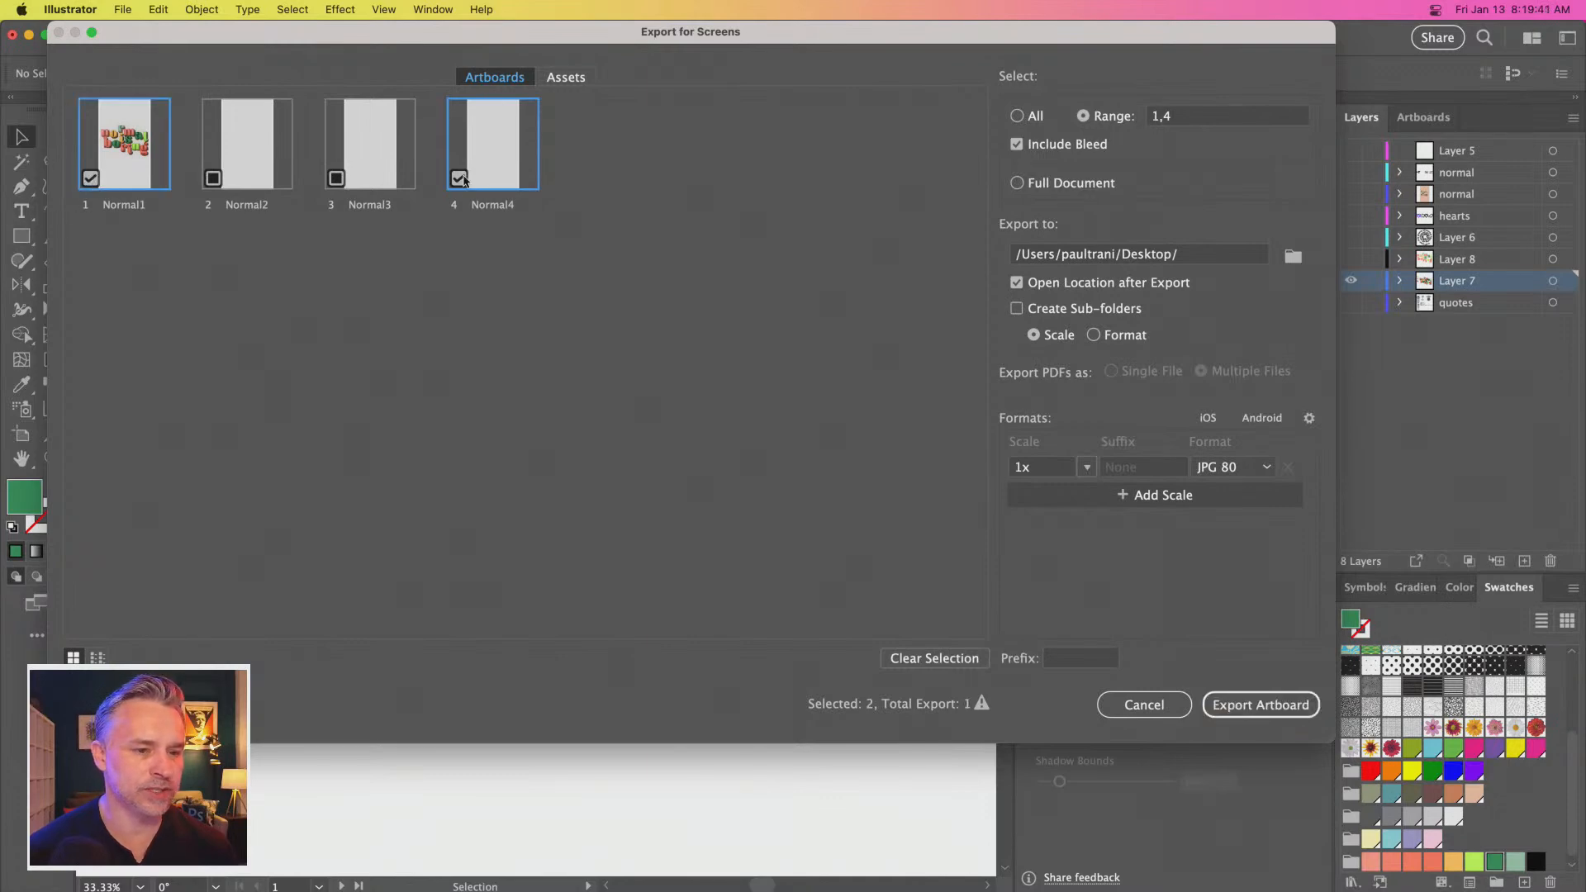
{"action": "left_click", "coordinate": [455, 183]}
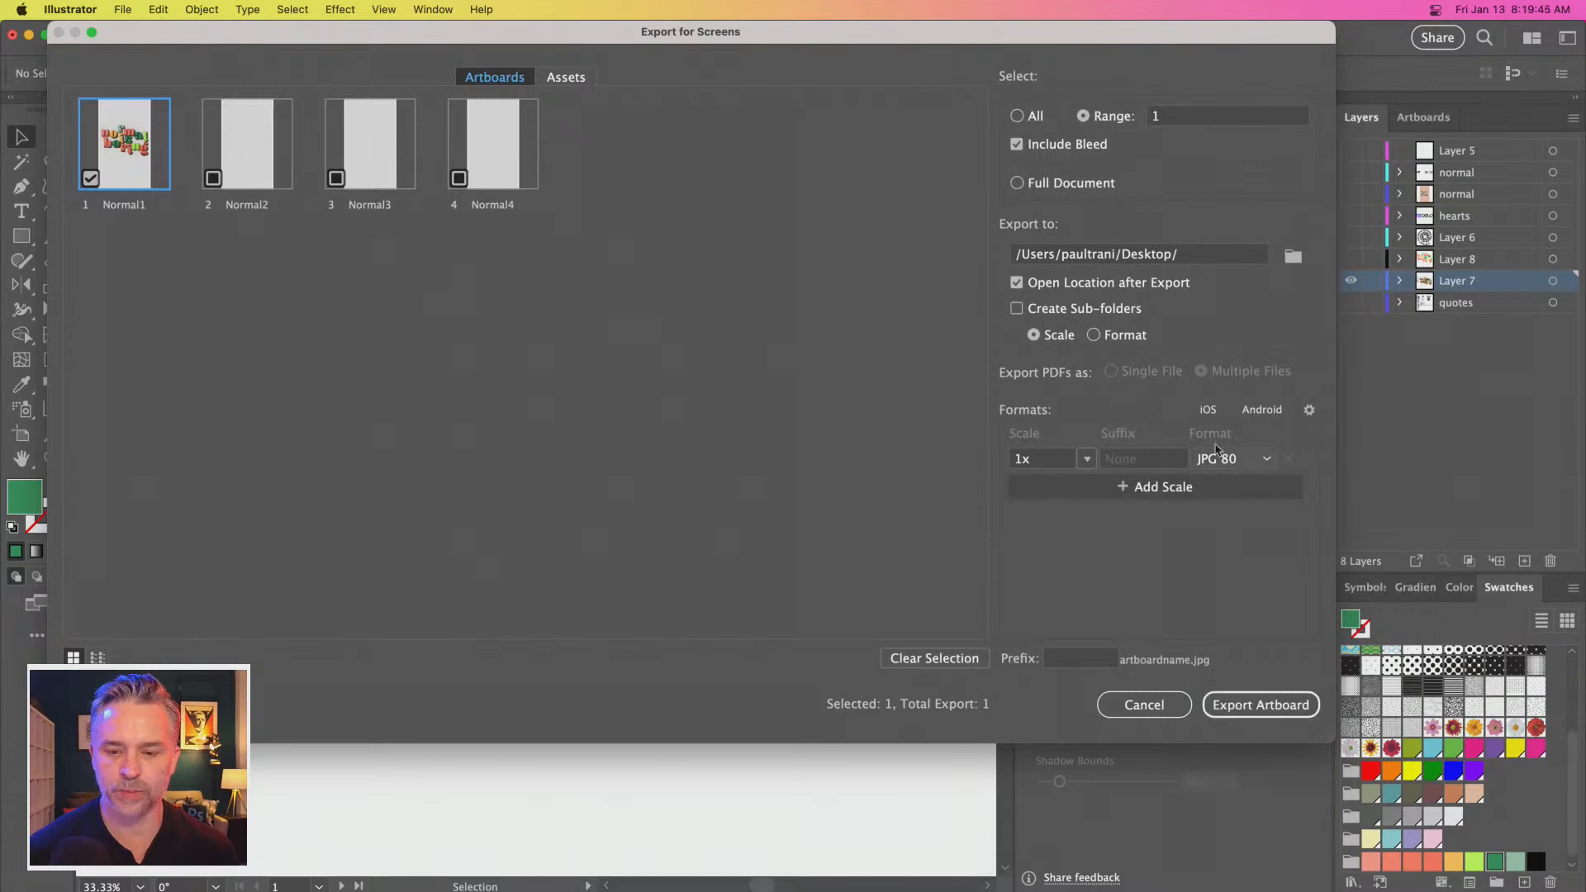
Export the selected artboard to the Desktop as JPG 80 at 1x scale
{"action": "left_click", "coordinate": [1266, 459]}
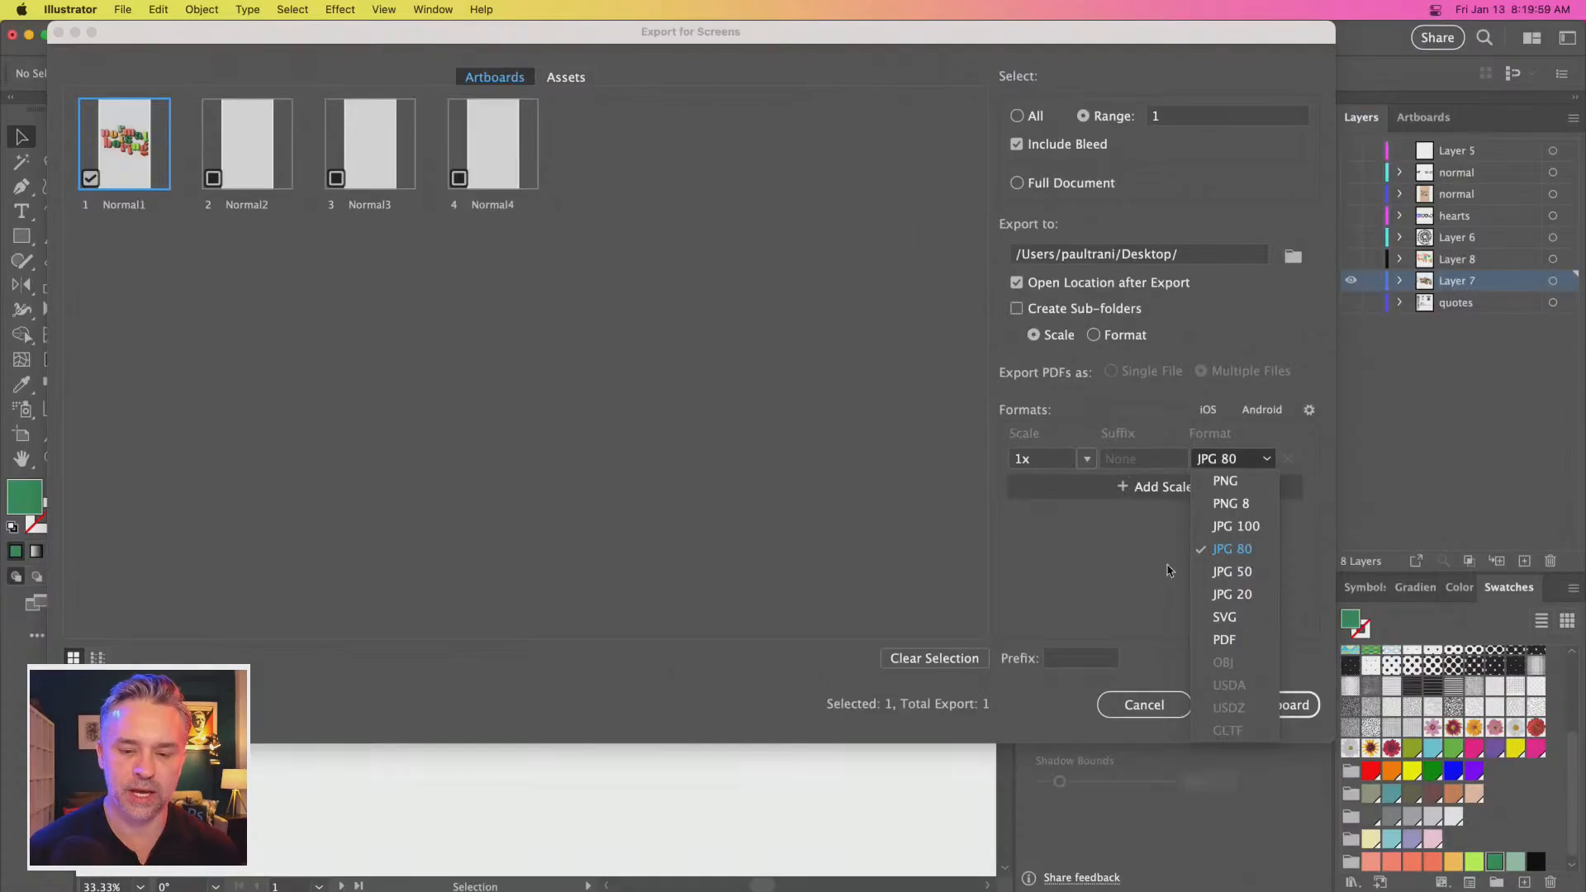
{"action": "left_click", "coordinate": [1133, 605]}
{"action": "left_click", "coordinate": [1262, 704]}
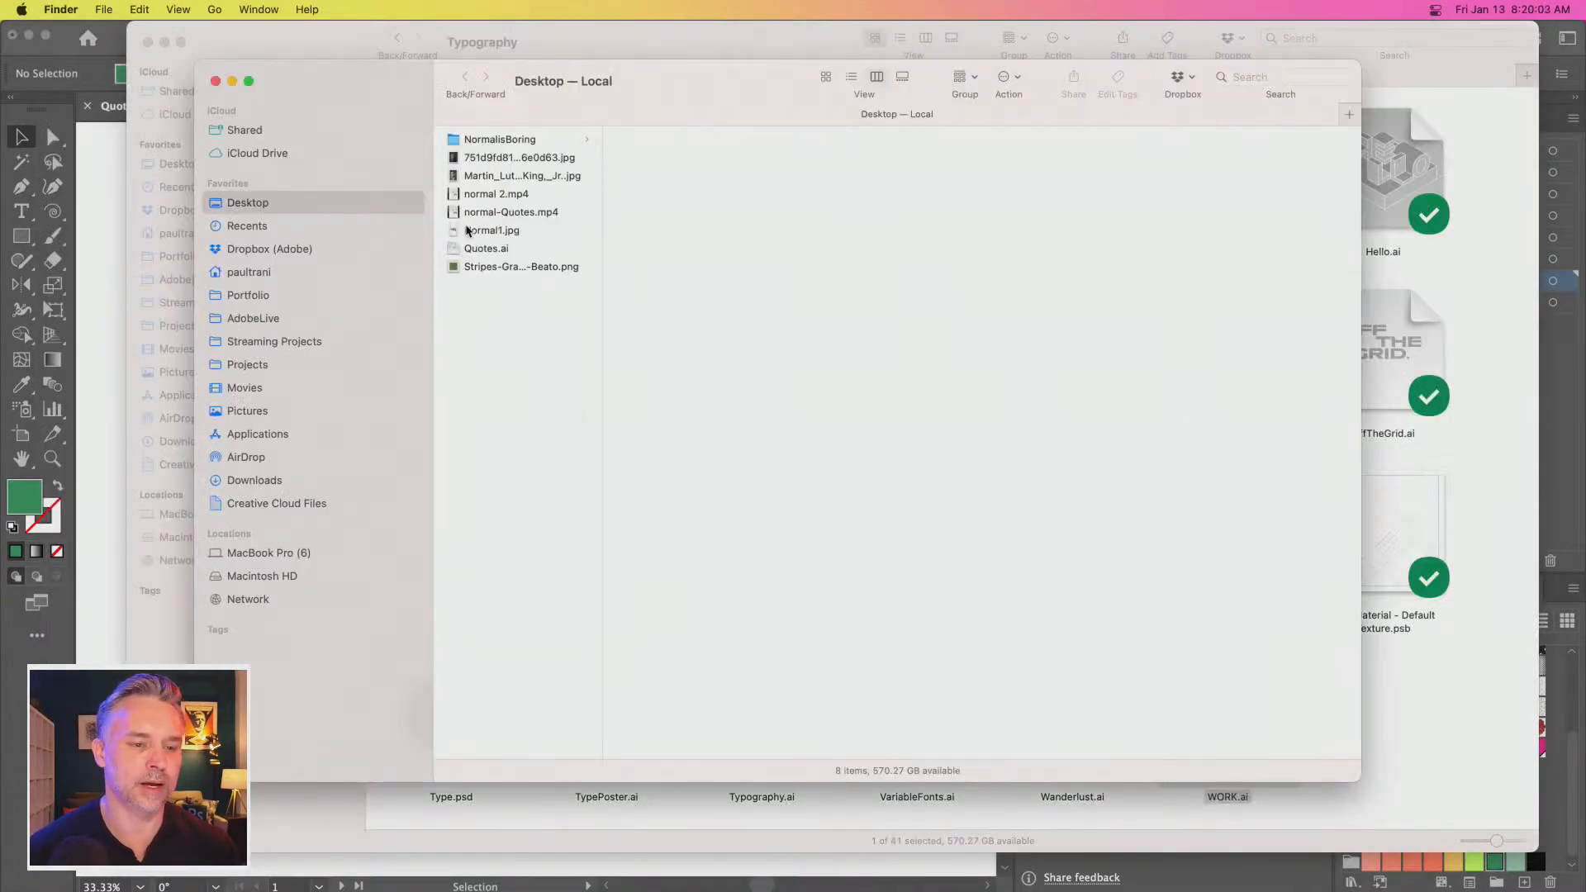
Preview the exported Normal1.jpg in Finder, close the extra Finder window and return to Illustrator
{"action": "left_click", "coordinate": [466, 231]}
{"action": "key", "text": "space"}
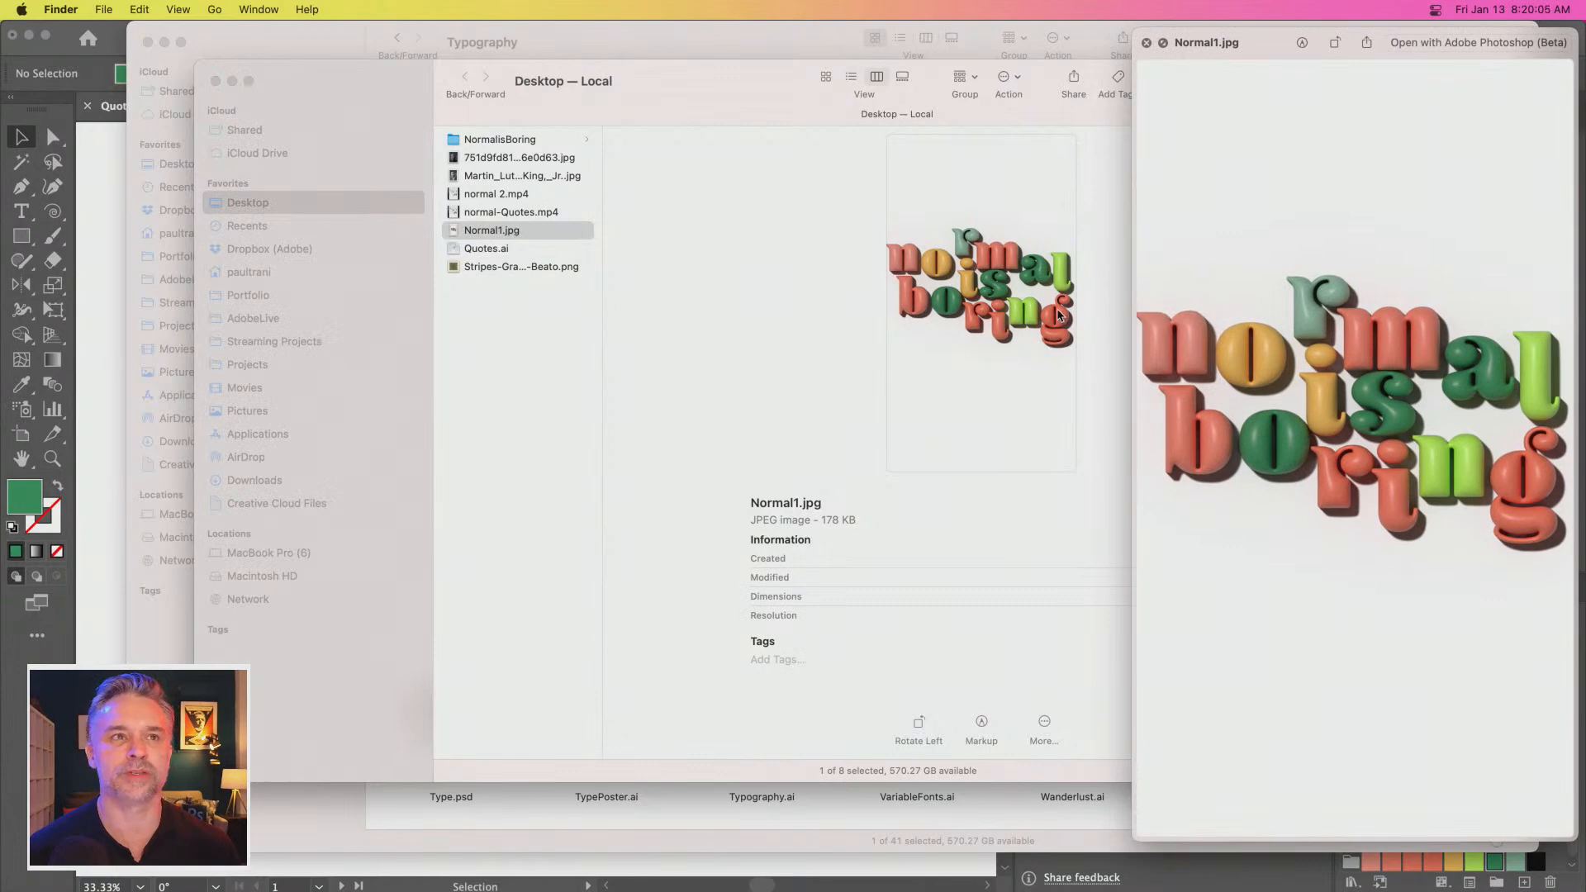
{"action": "key", "text": "space"}
{"action": "left_click", "coordinate": [148, 42]}
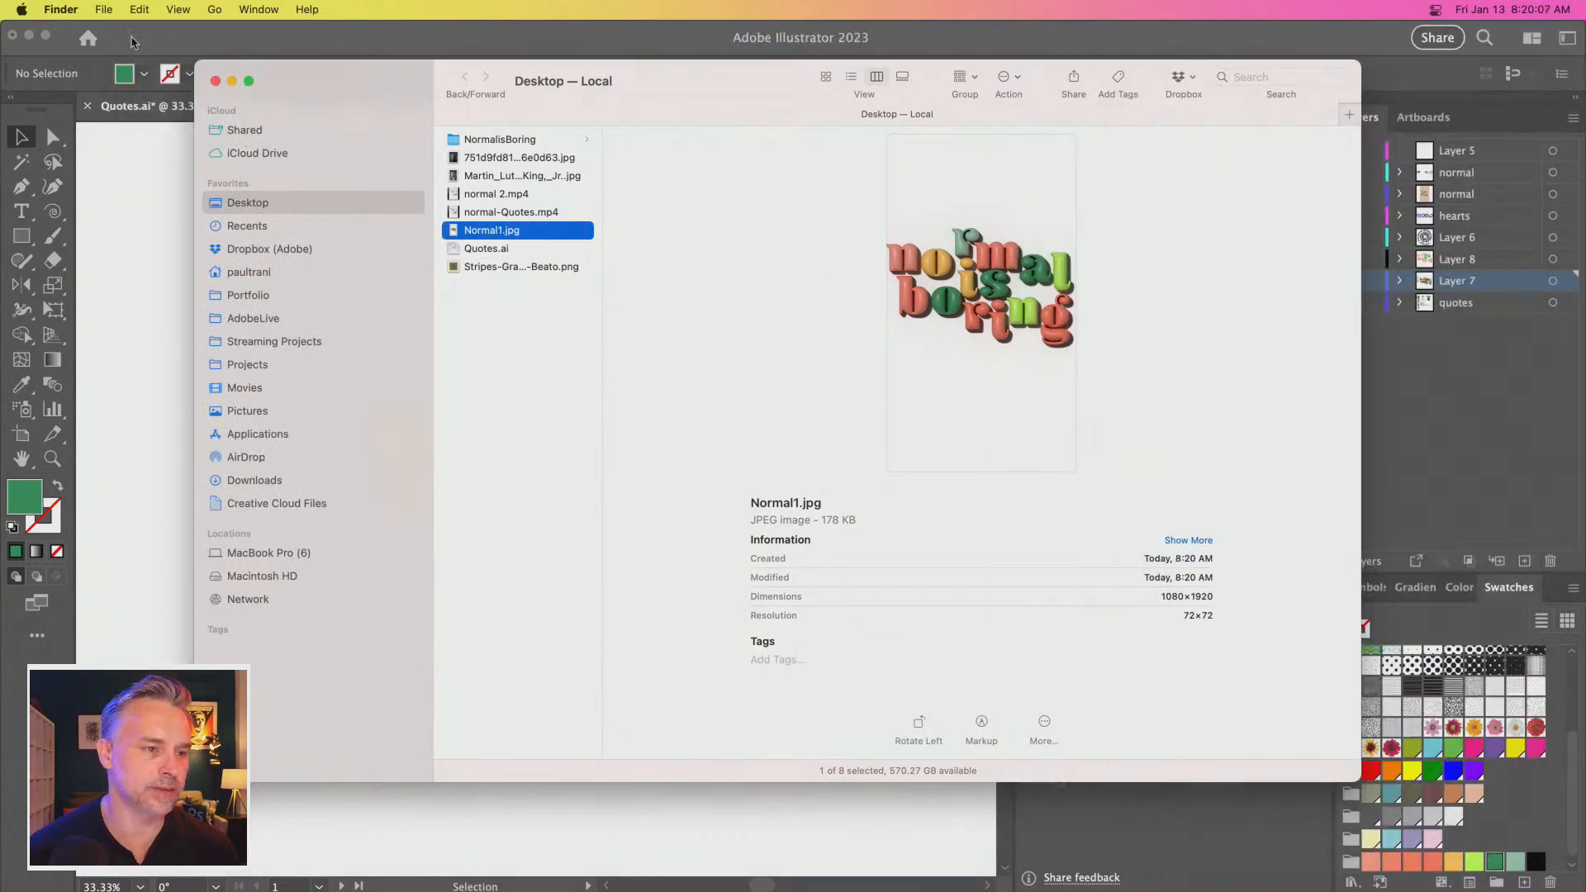
{"action": "left_click", "coordinate": [129, 51]}
Hide Layer 7, then show the upper "normal" layer and make it the active layer
{"action": "left_click", "coordinate": [1352, 281]}
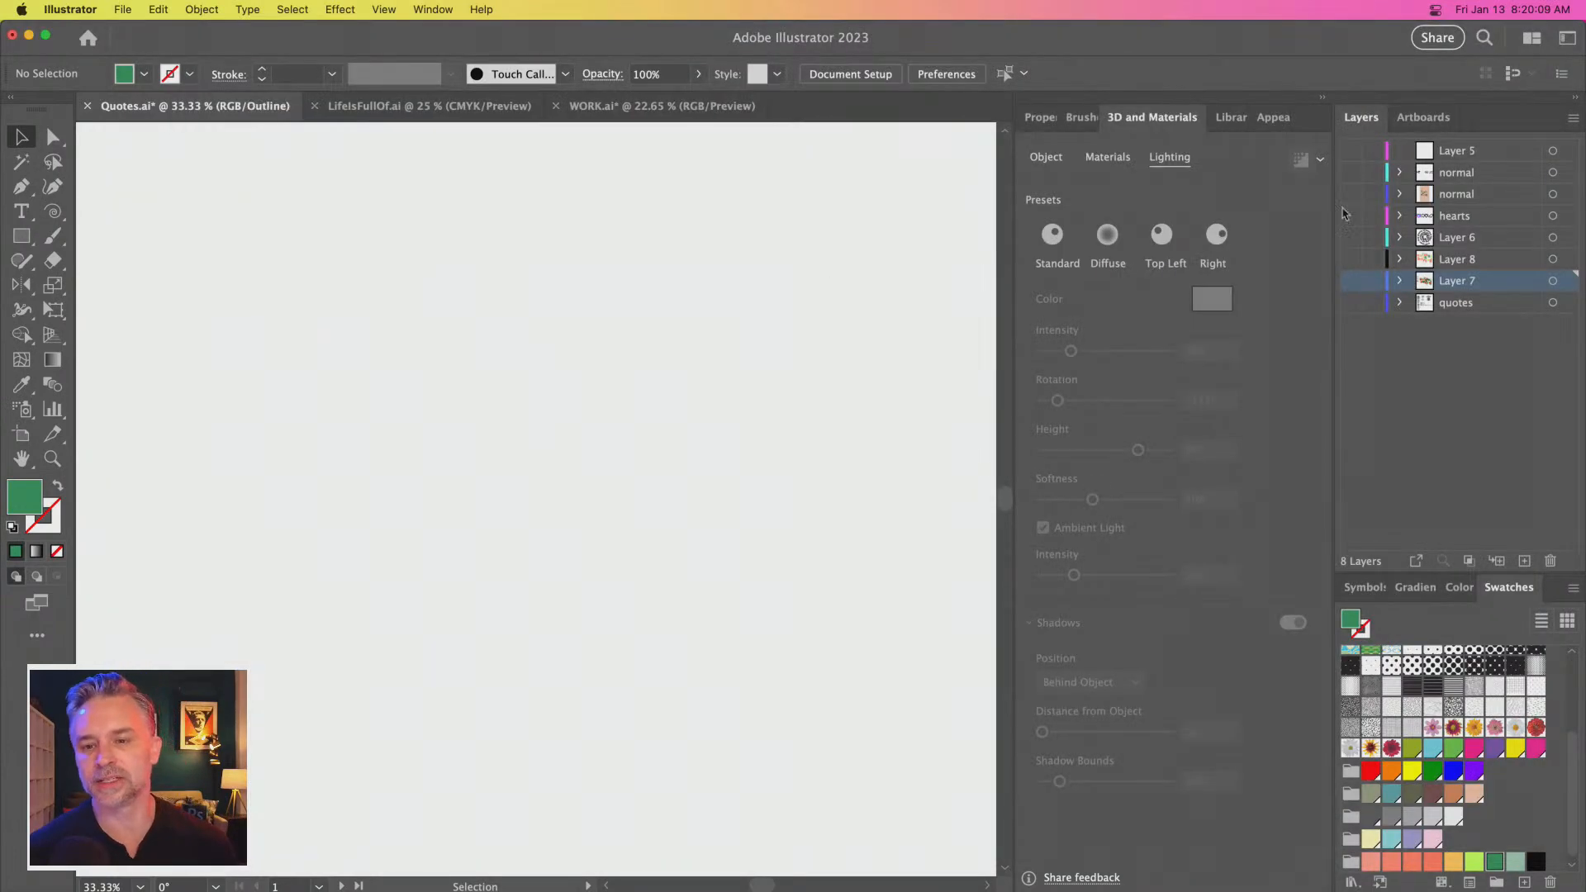
{"action": "left_click", "coordinate": [1351, 172]}
{"action": "left_click", "coordinate": [1466, 176]}
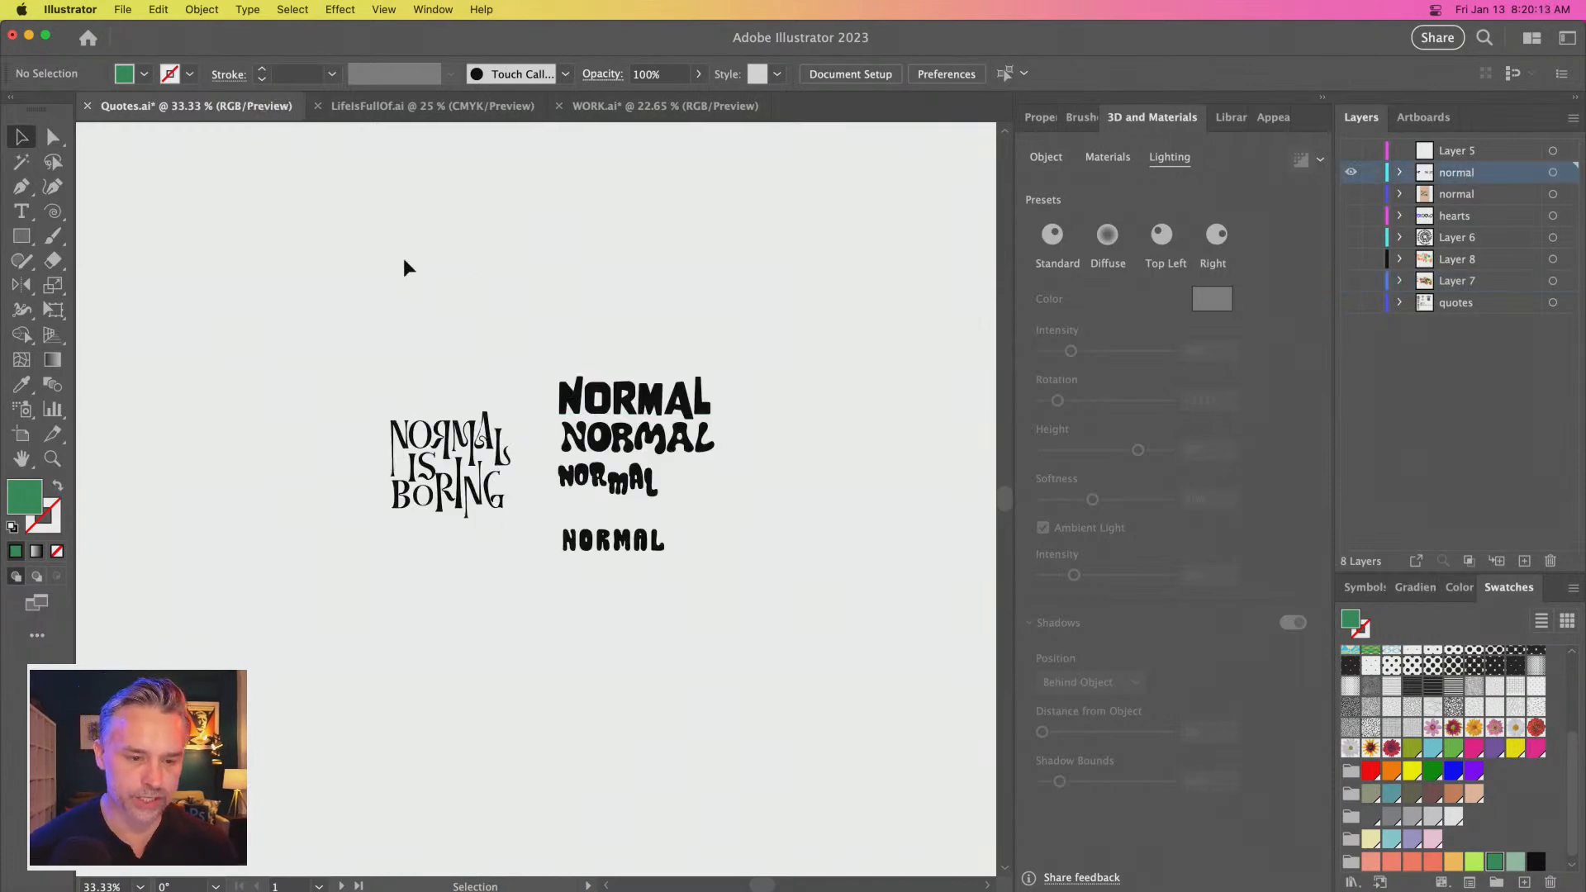
Delete the four black "NORMAL" lettering samples beside the "NORMAL IS BORING" artwork
{"action": "key", "text": "super+equal"}
{"action": "key", "text": "super+equal"}
{"action": "left_click_drag", "start_coordinate": [524, 168], "coordinate": [950, 711]}
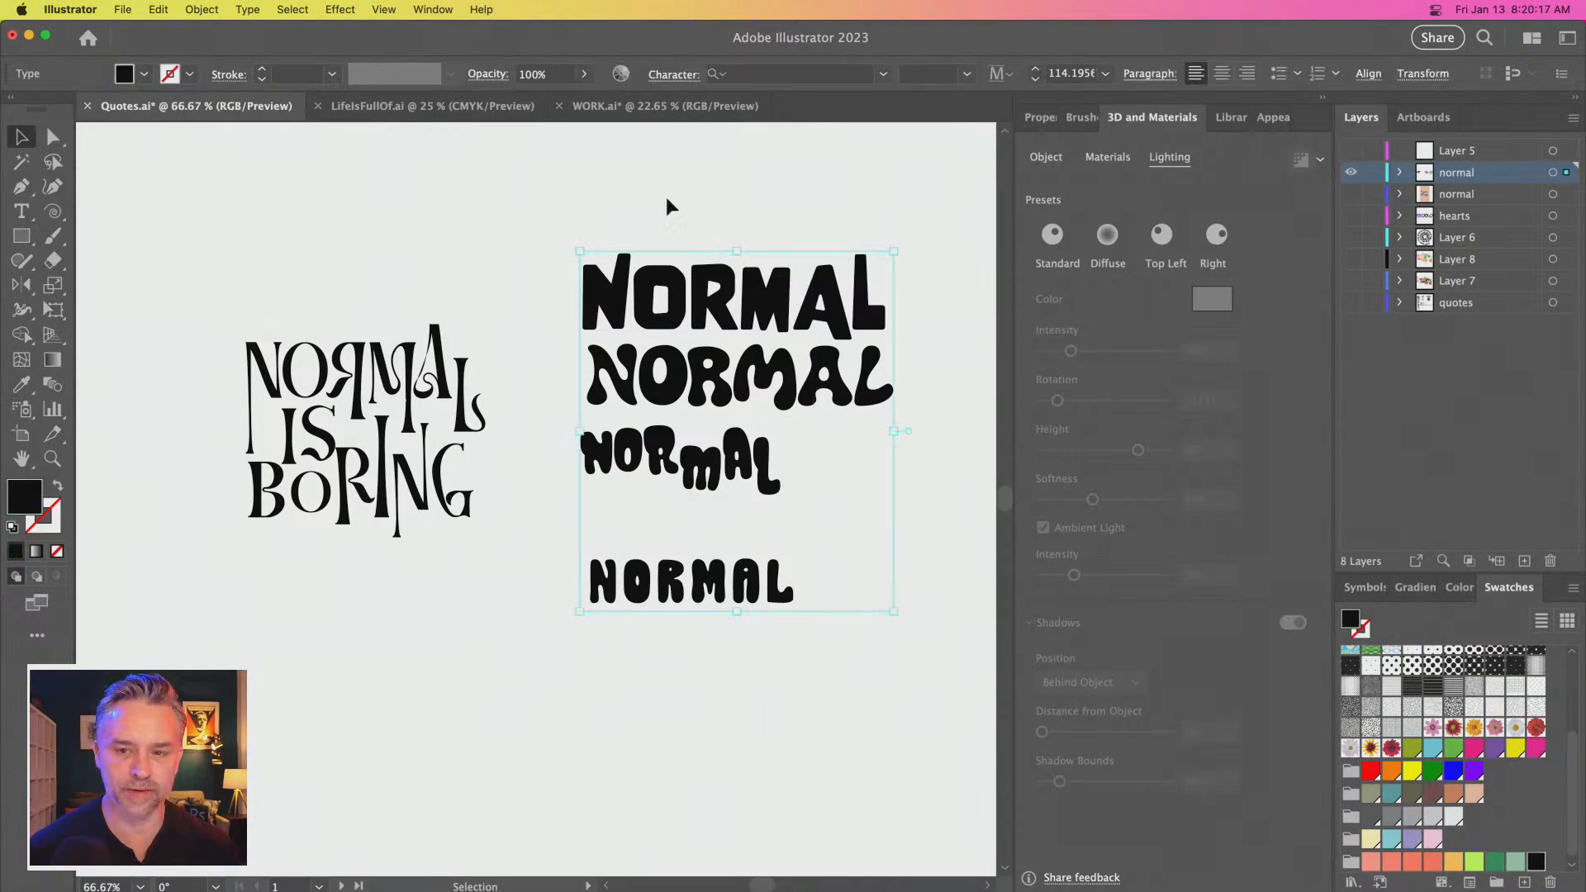
{"action": "scroll", "coordinate": [450, 206], "scroll_direction": "left", "scroll_amount": 5}
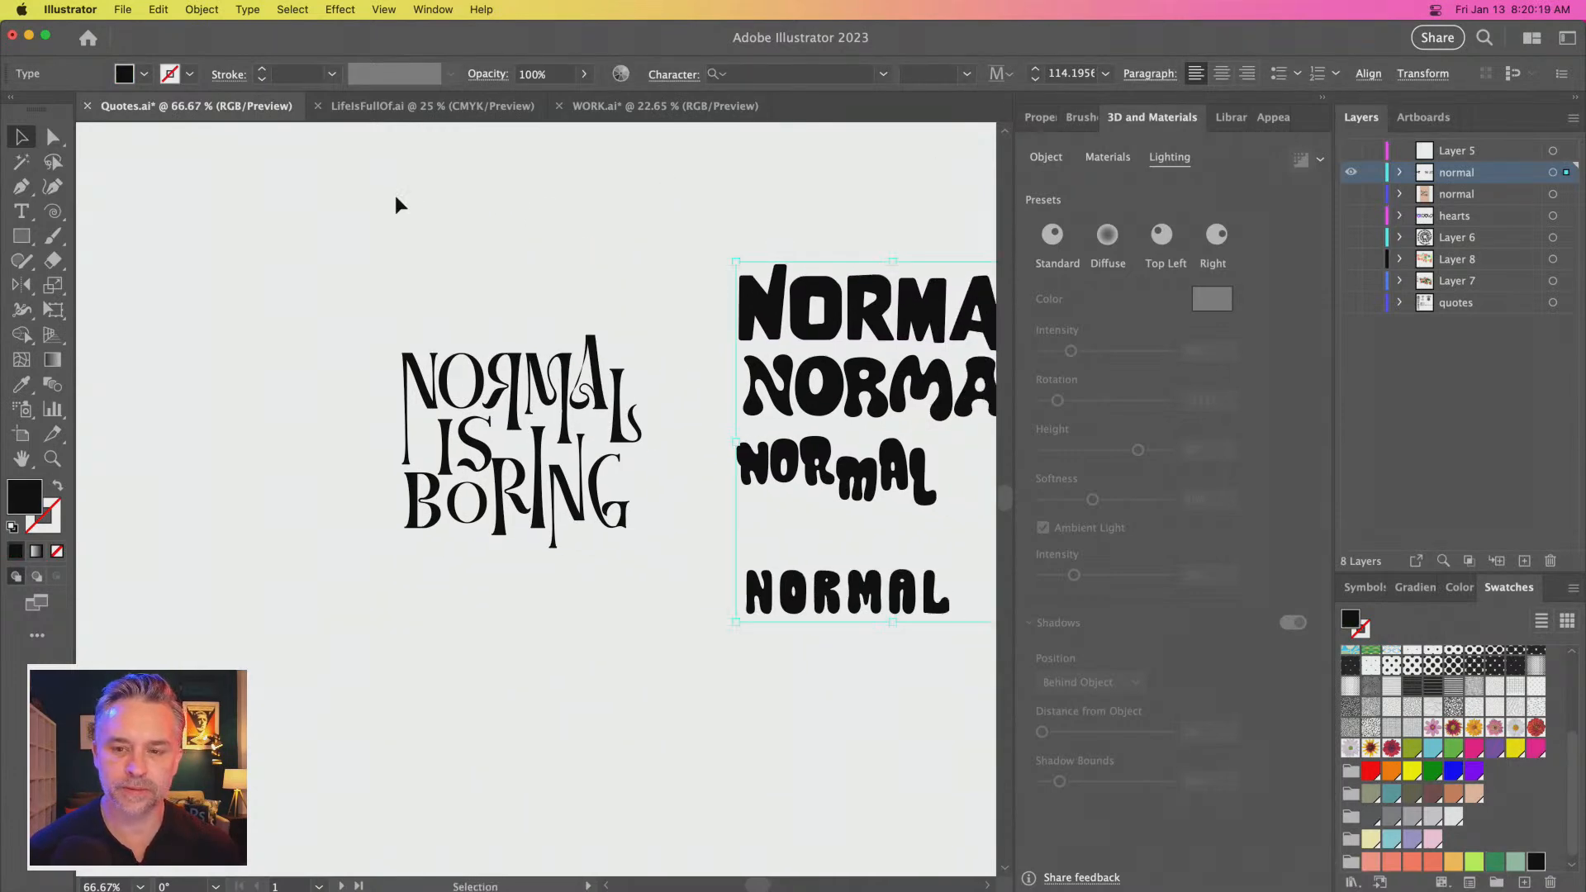
{"action": "key", "text": "Delete"}
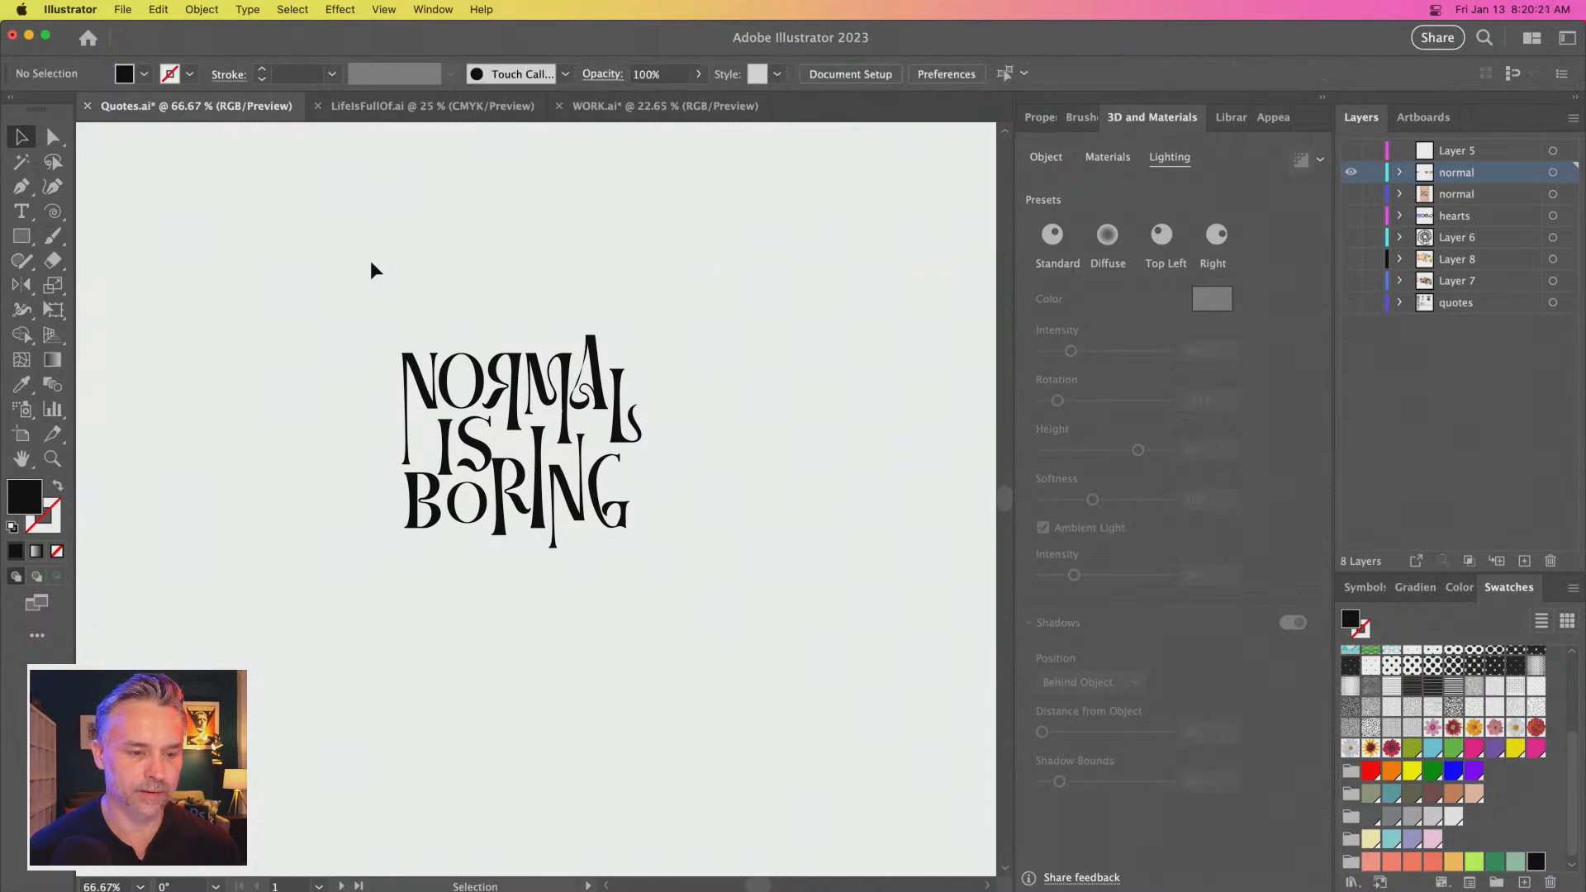
Examine the black "NORMAL IS BORING" lettering up close, including the mirrored R in "NORMAL"
{"action": "key", "text": "super+1"}
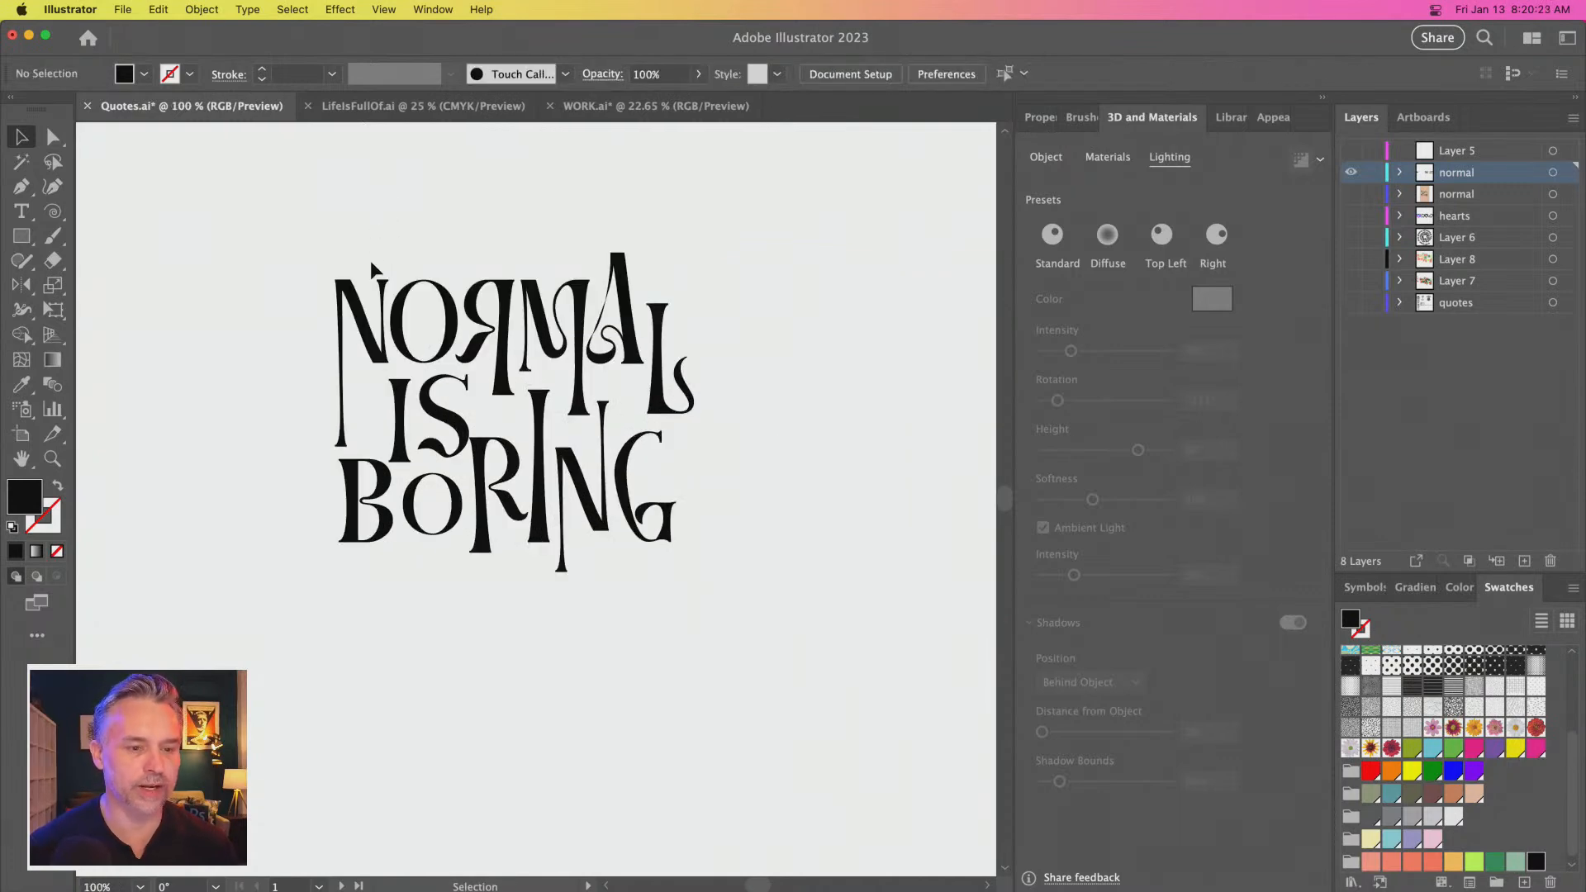
{"action": "left_click_drag", "start_coordinate": [371, 261], "coordinate": [462, 312]}
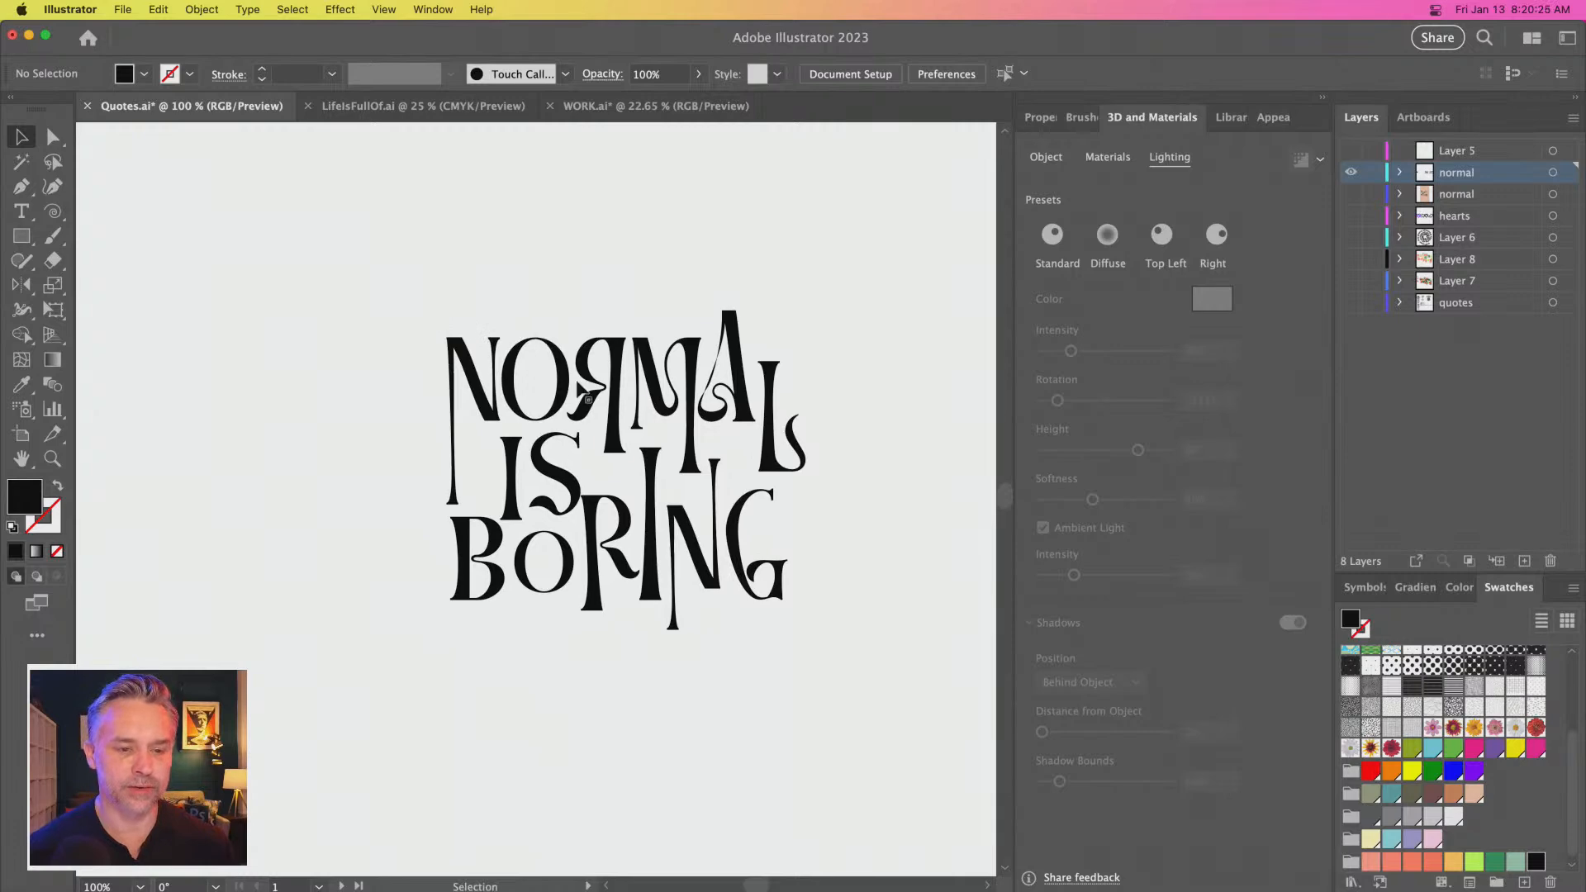
{"action": "left_click", "coordinate": [606, 395]}
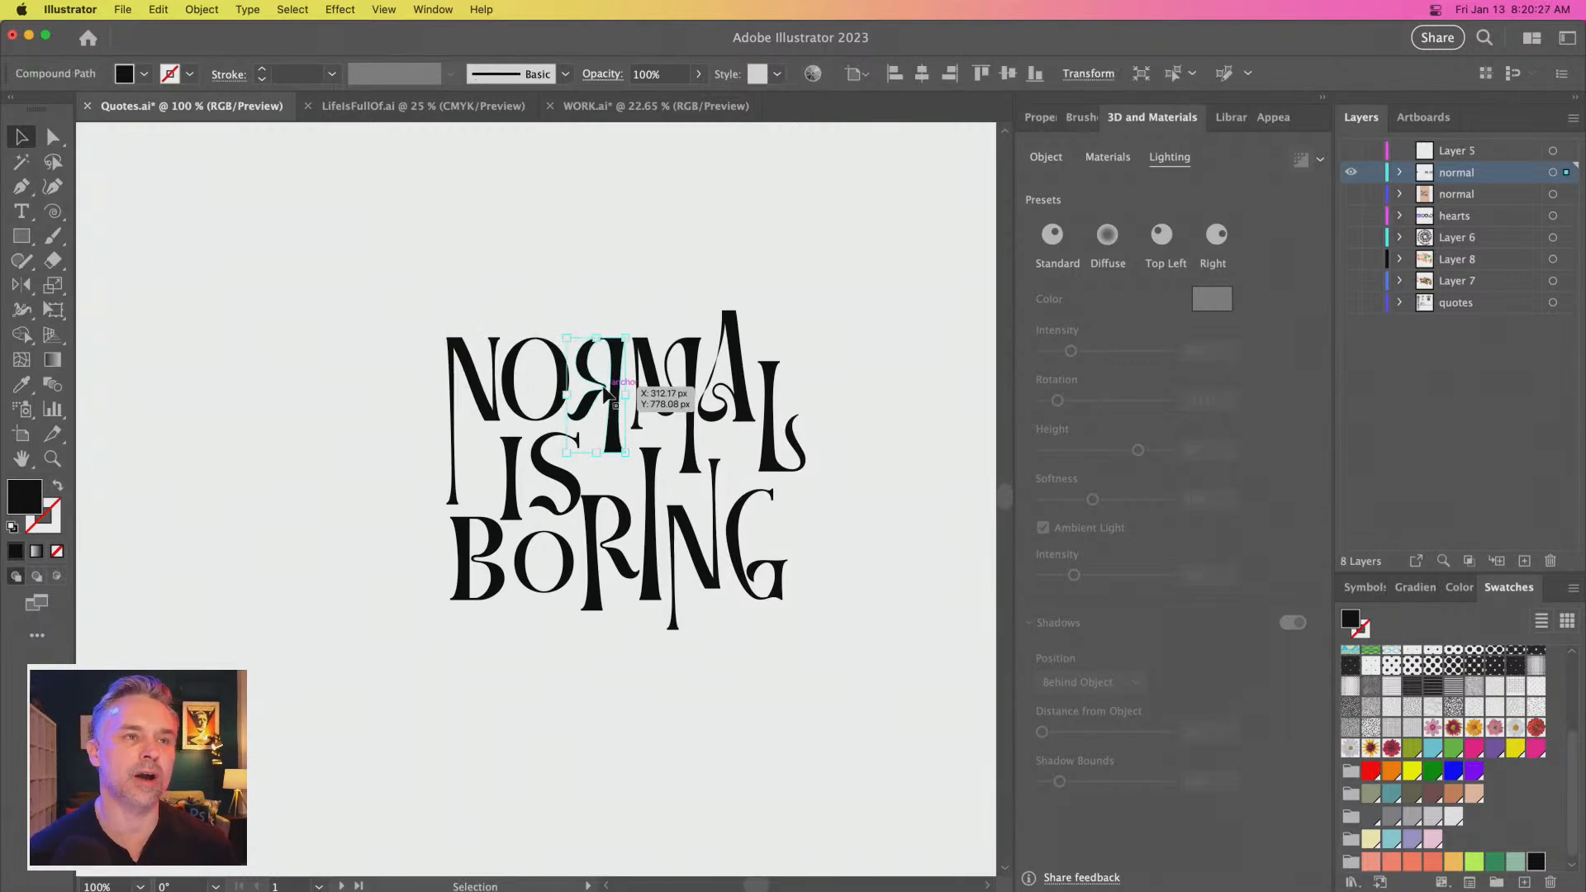
{"action": "left_click", "coordinate": [486, 275]}
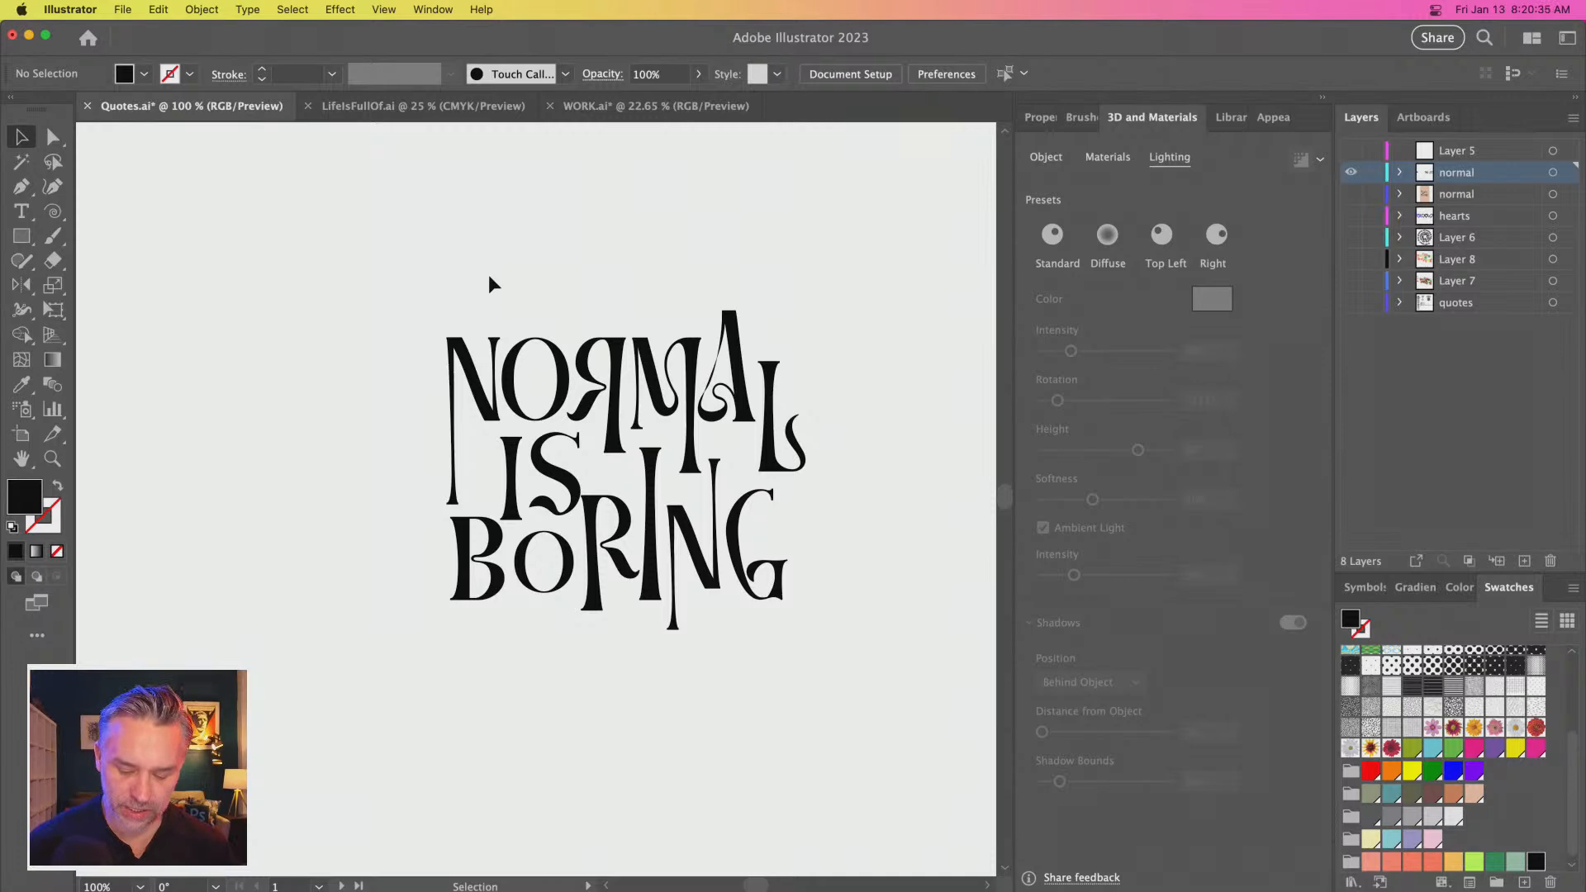
{"action": "key", "text": "super+minus"}
{"action": "key", "text": "super+minus"}
{"action": "key", "text": "super+minus"}
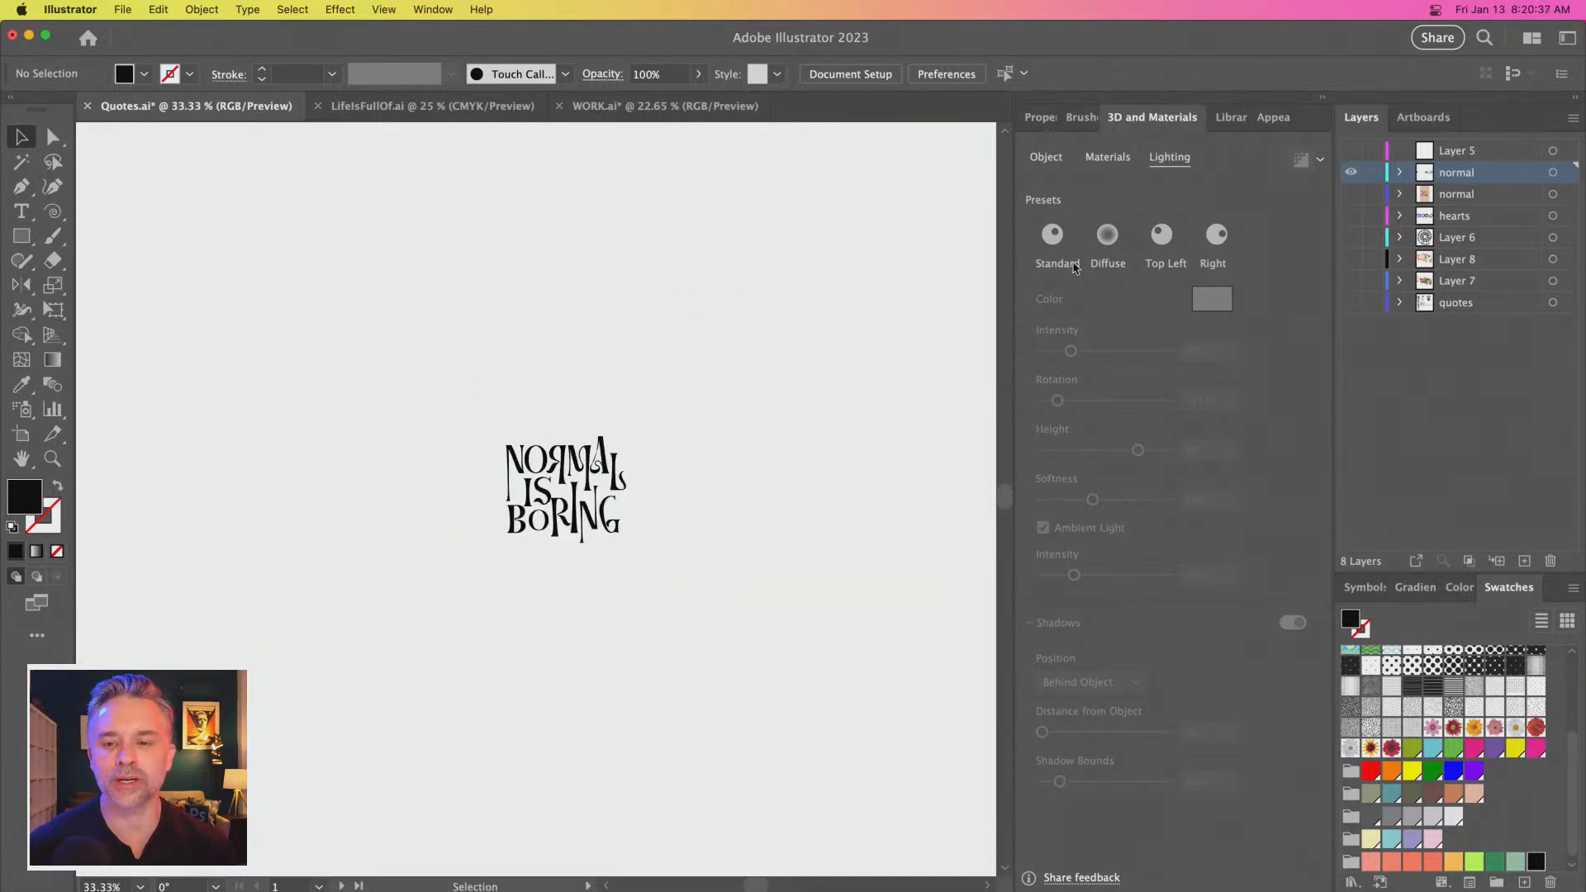
Hide the upper "normal" layer, and show and activate the lower "normal" layer with the mixed-font poster
{"action": "left_click", "coordinate": [1350, 172]}
{"action": "left_click", "coordinate": [1351, 195]}
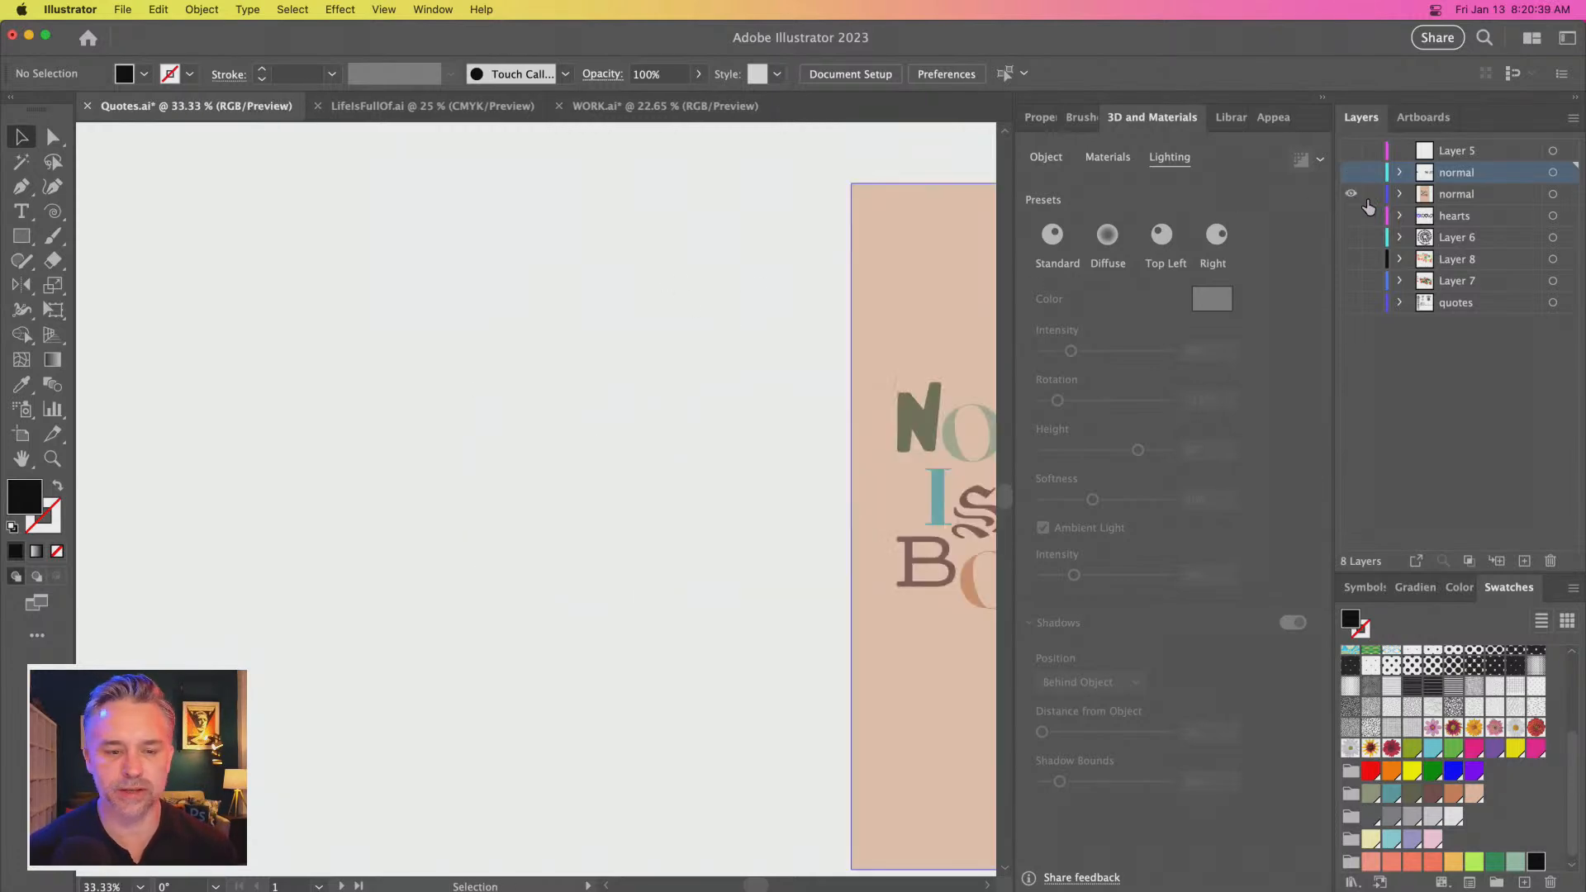
{"action": "left_click", "coordinate": [1356, 201]}
{"action": "left_click_drag", "start_coordinate": [677, 269], "coordinate": [244, 359]}
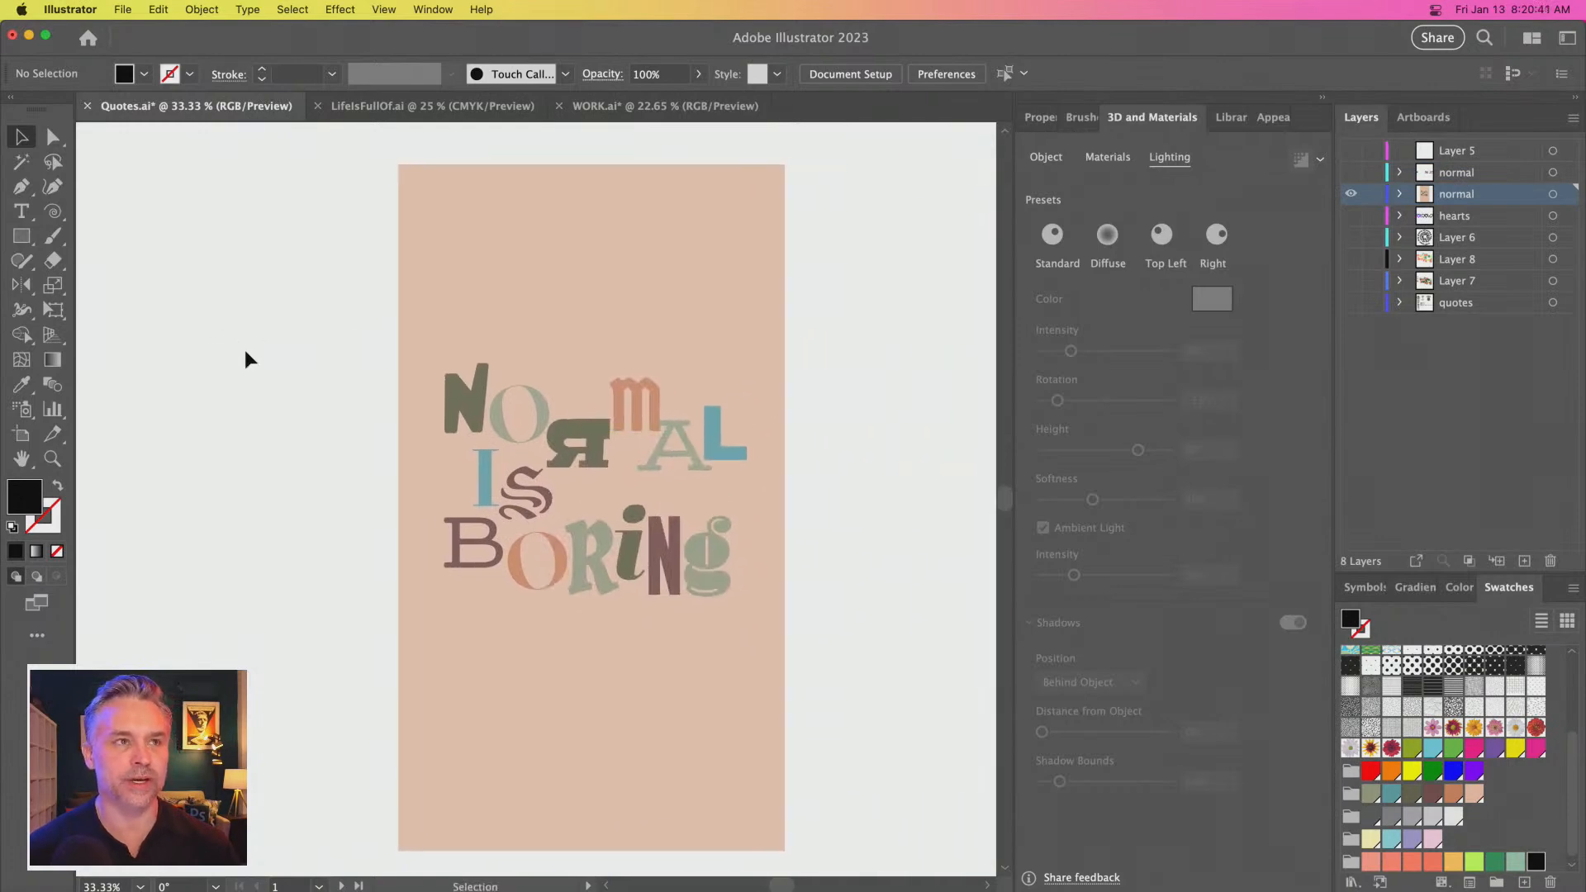
Expand the lower "normal" layer and hide the peach background rectangle behind the mixed-font lettering
{"action": "key", "text": "super+plus"}
{"action": "key", "text": "super+plus"}
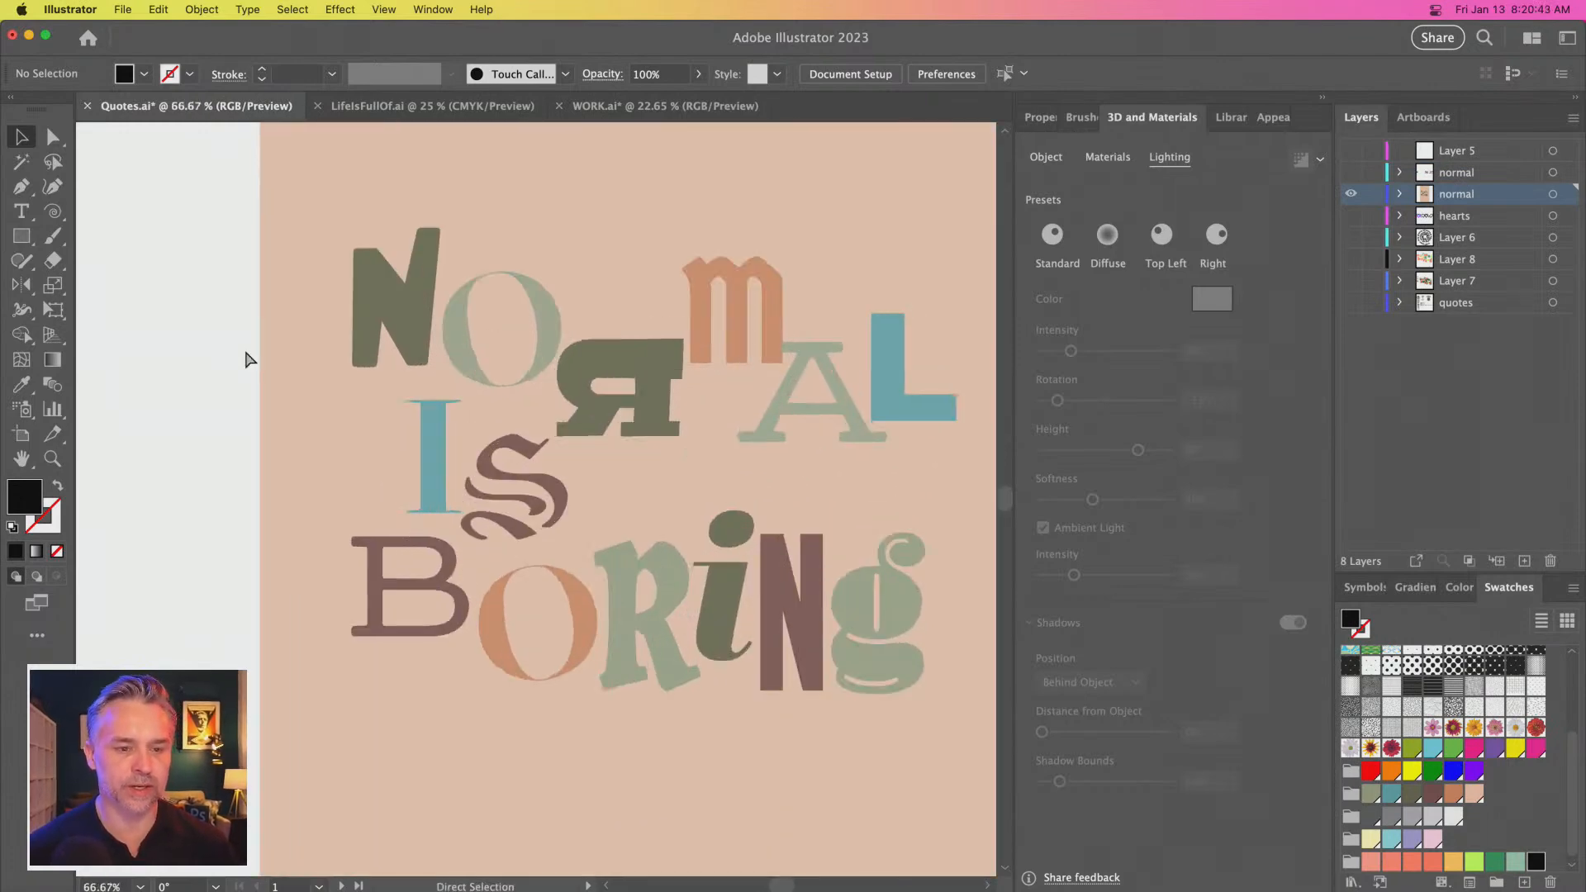
{"action": "scroll", "coordinate": [308, 379], "scroll_direction": "right", "scroll_amount": 3}
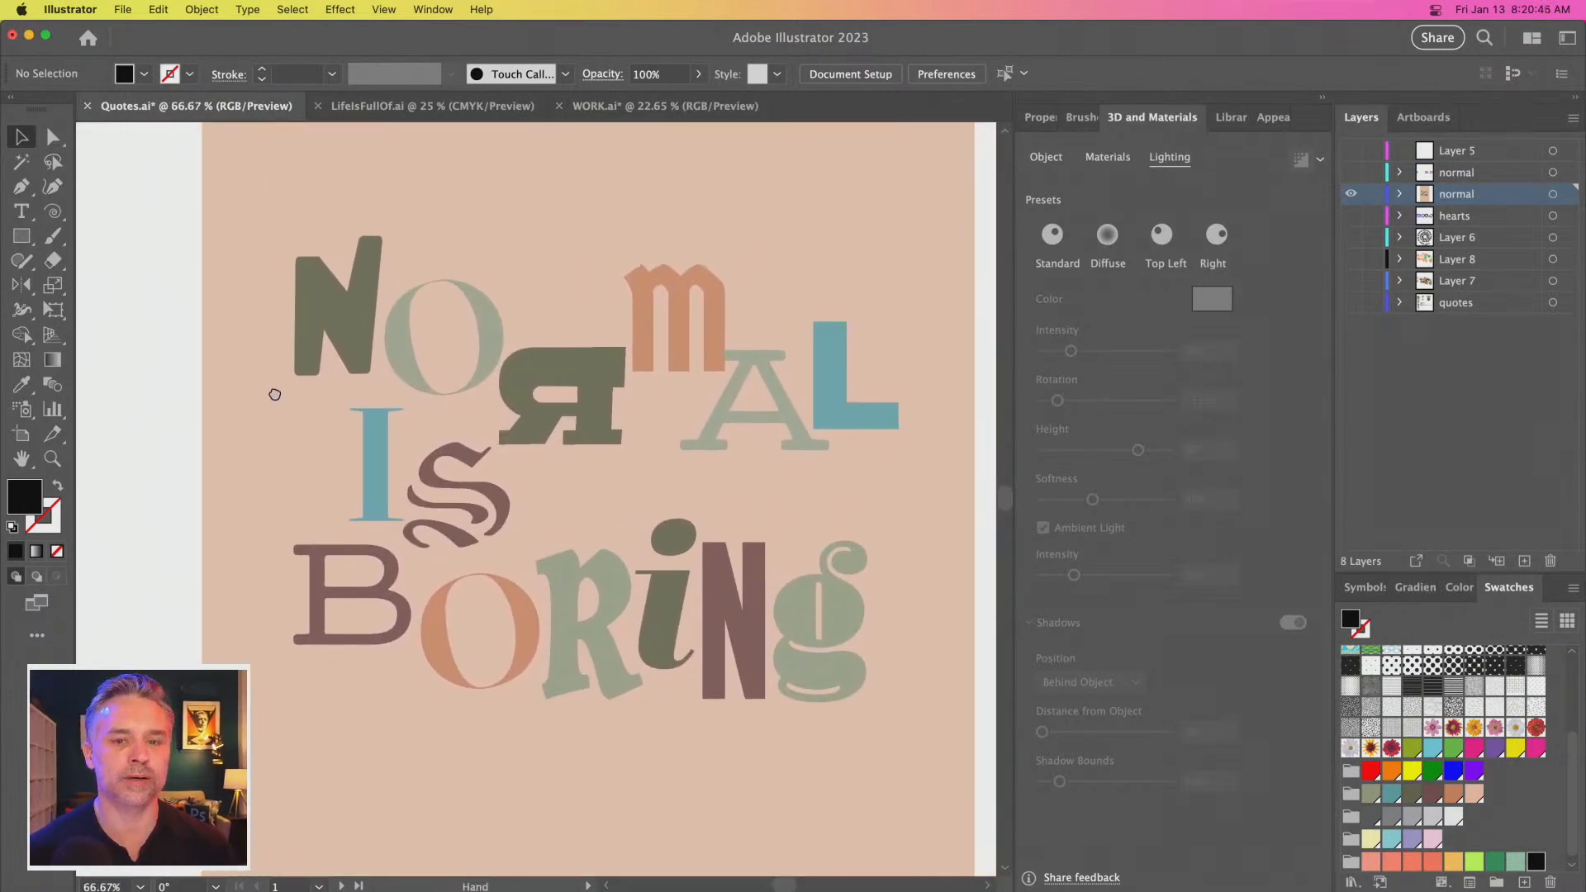
{"action": "left_click", "coordinate": [1400, 195]}
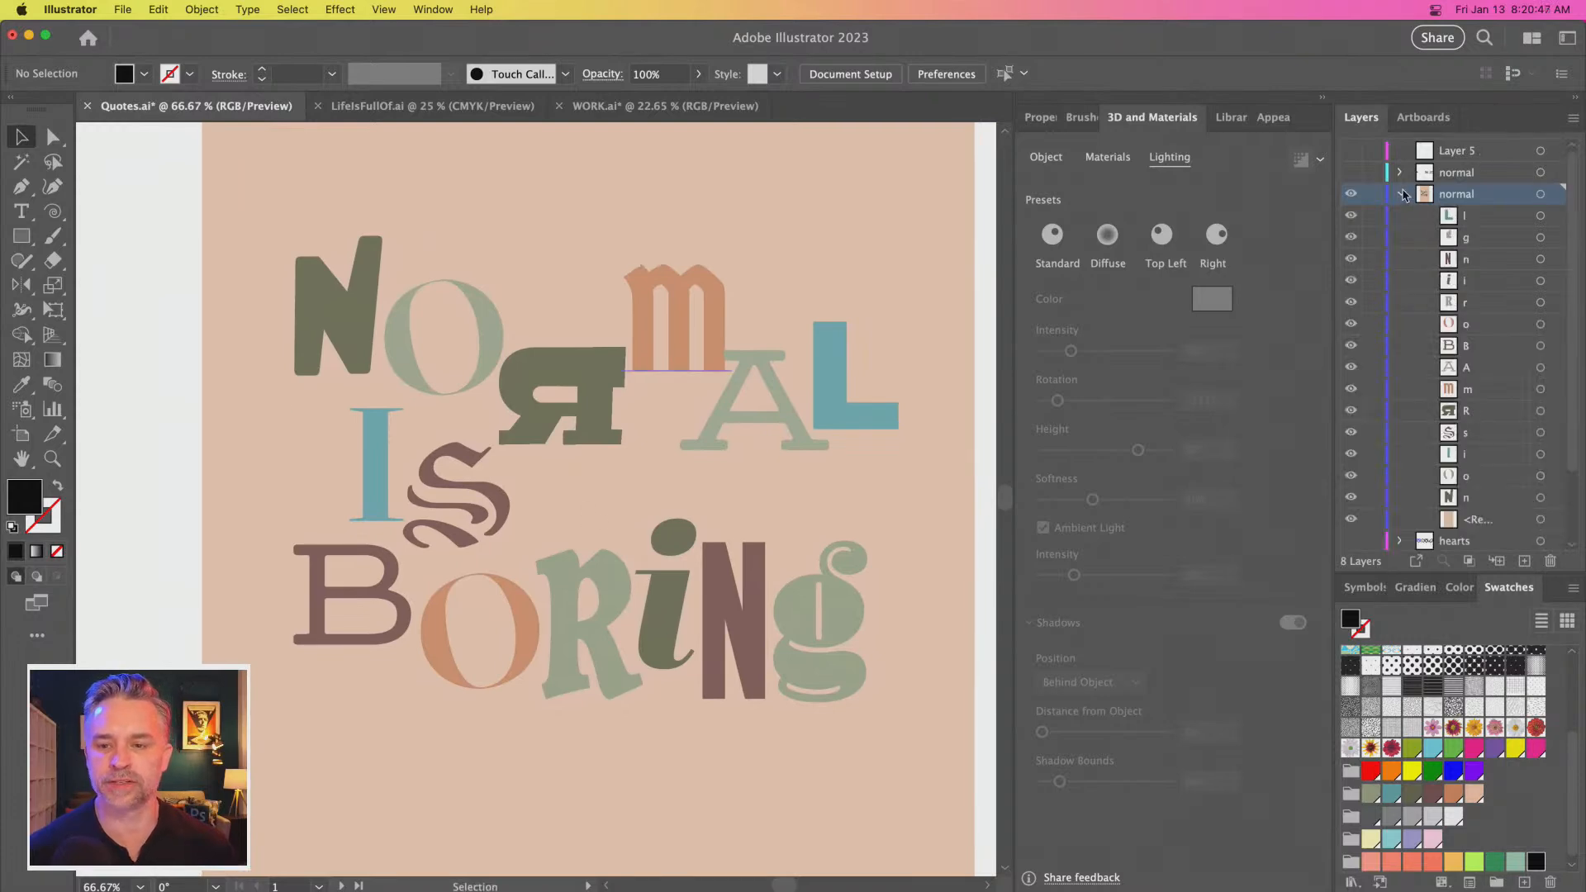
{"action": "scroll", "coordinate": [1501, 384], "scroll_direction": "down", "scroll_amount": 3}
{"action": "left_click", "coordinate": [1350, 432]}
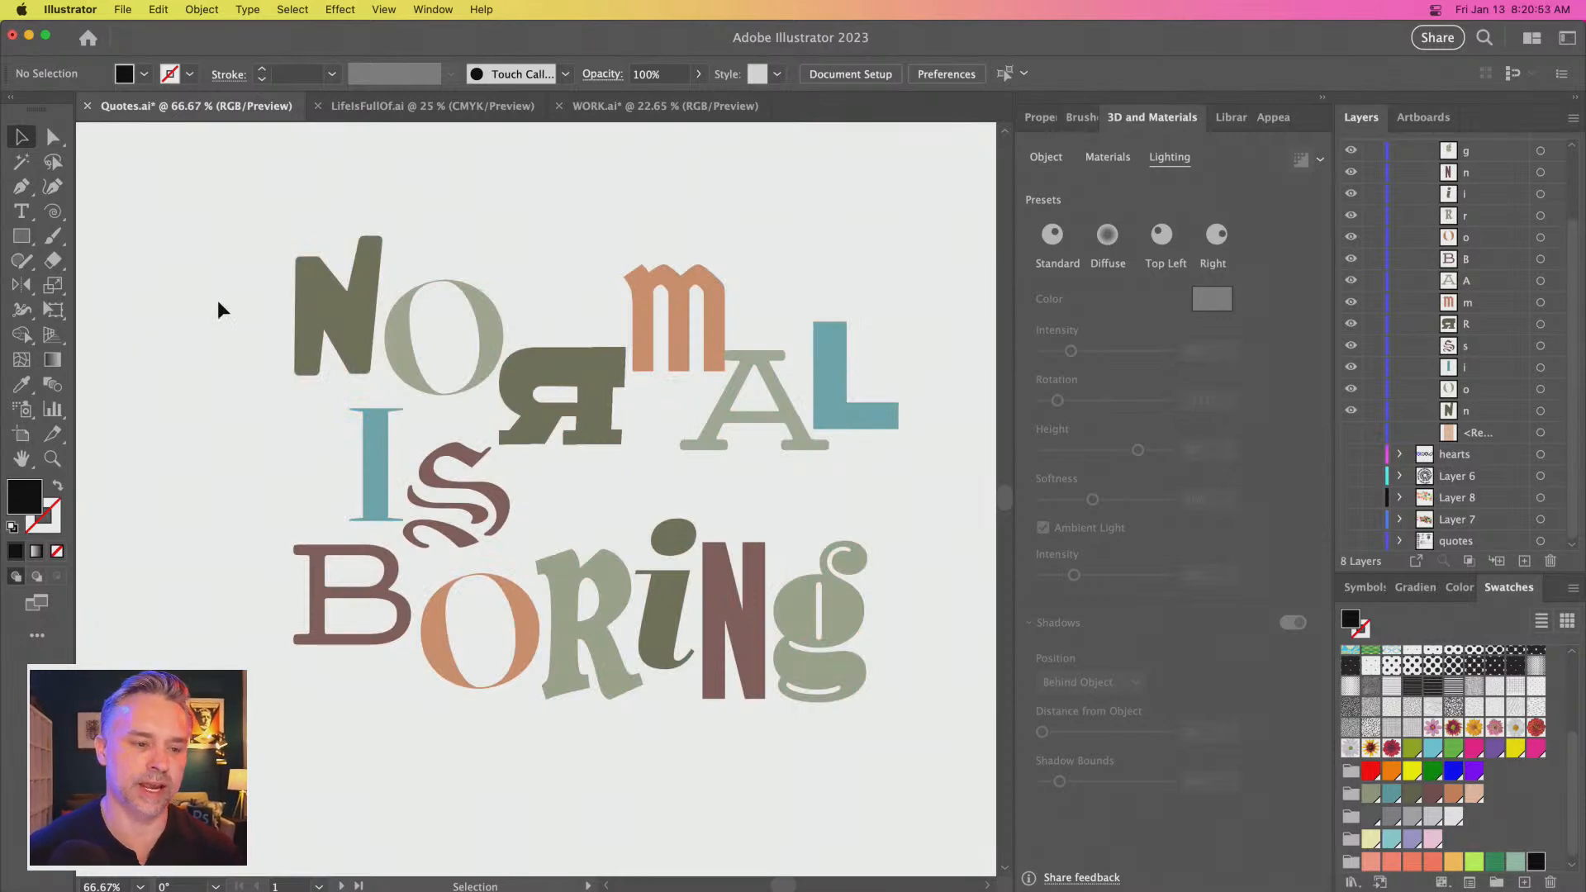
Examine the separate live type objects of "NORMAL IS BORING" letter by letter, including the font each one uses
{"action": "left_click", "coordinate": [418, 327]}
{"action": "left_click", "coordinate": [607, 360]}
{"action": "left_click", "coordinate": [671, 290]}
{"action": "left_click", "coordinate": [754, 363]}
{"action": "left_click", "coordinate": [830, 352]}
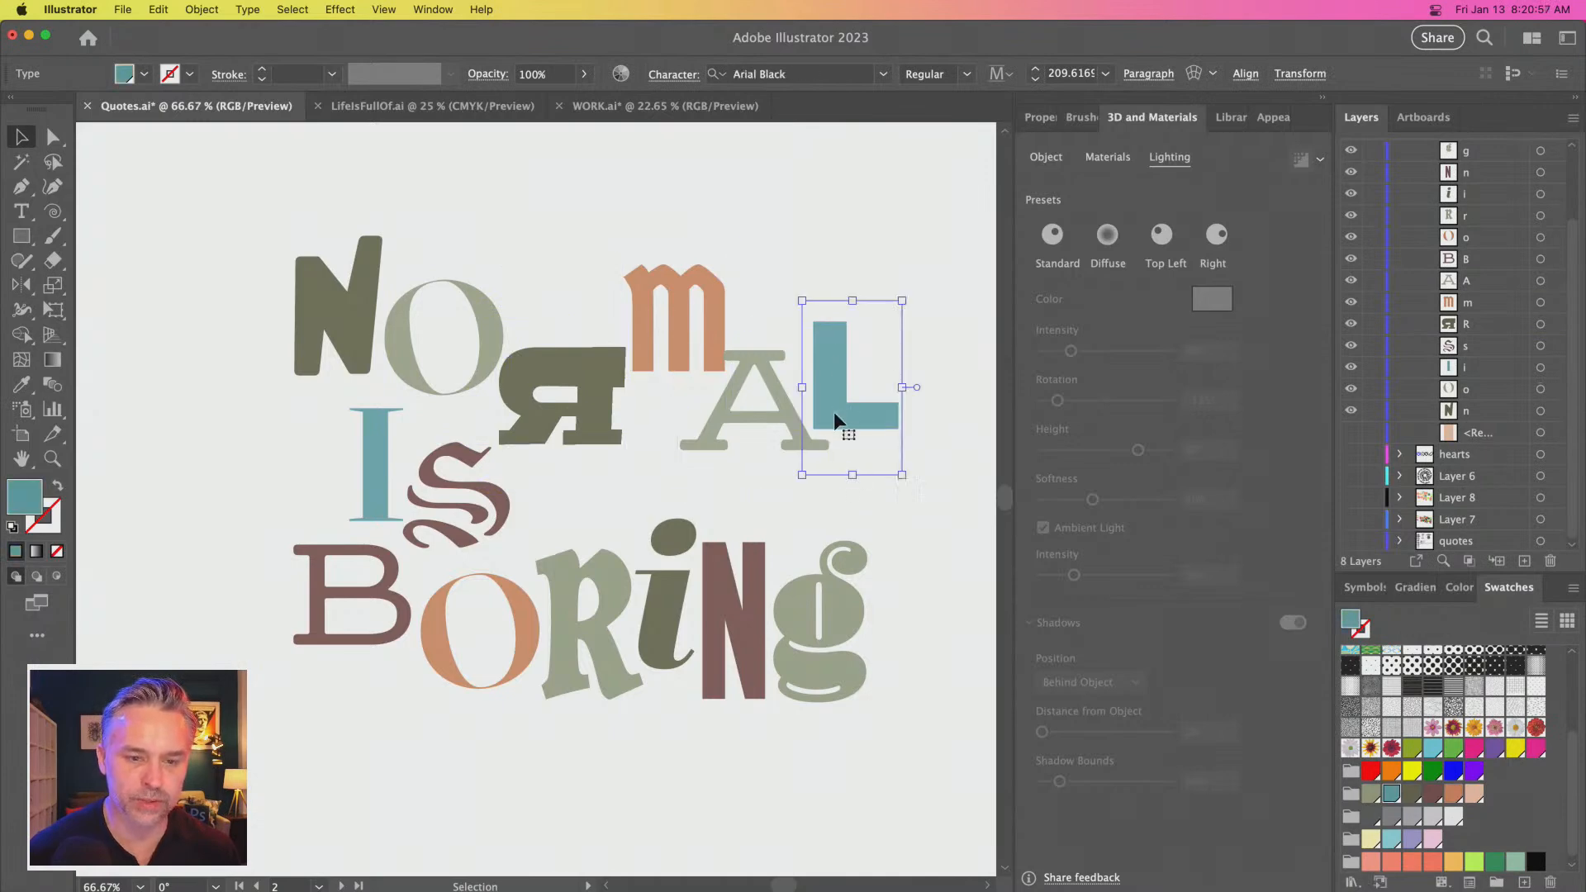
{"action": "left_click", "coordinate": [820, 592]}
{"action": "left_click", "coordinate": [727, 585]}
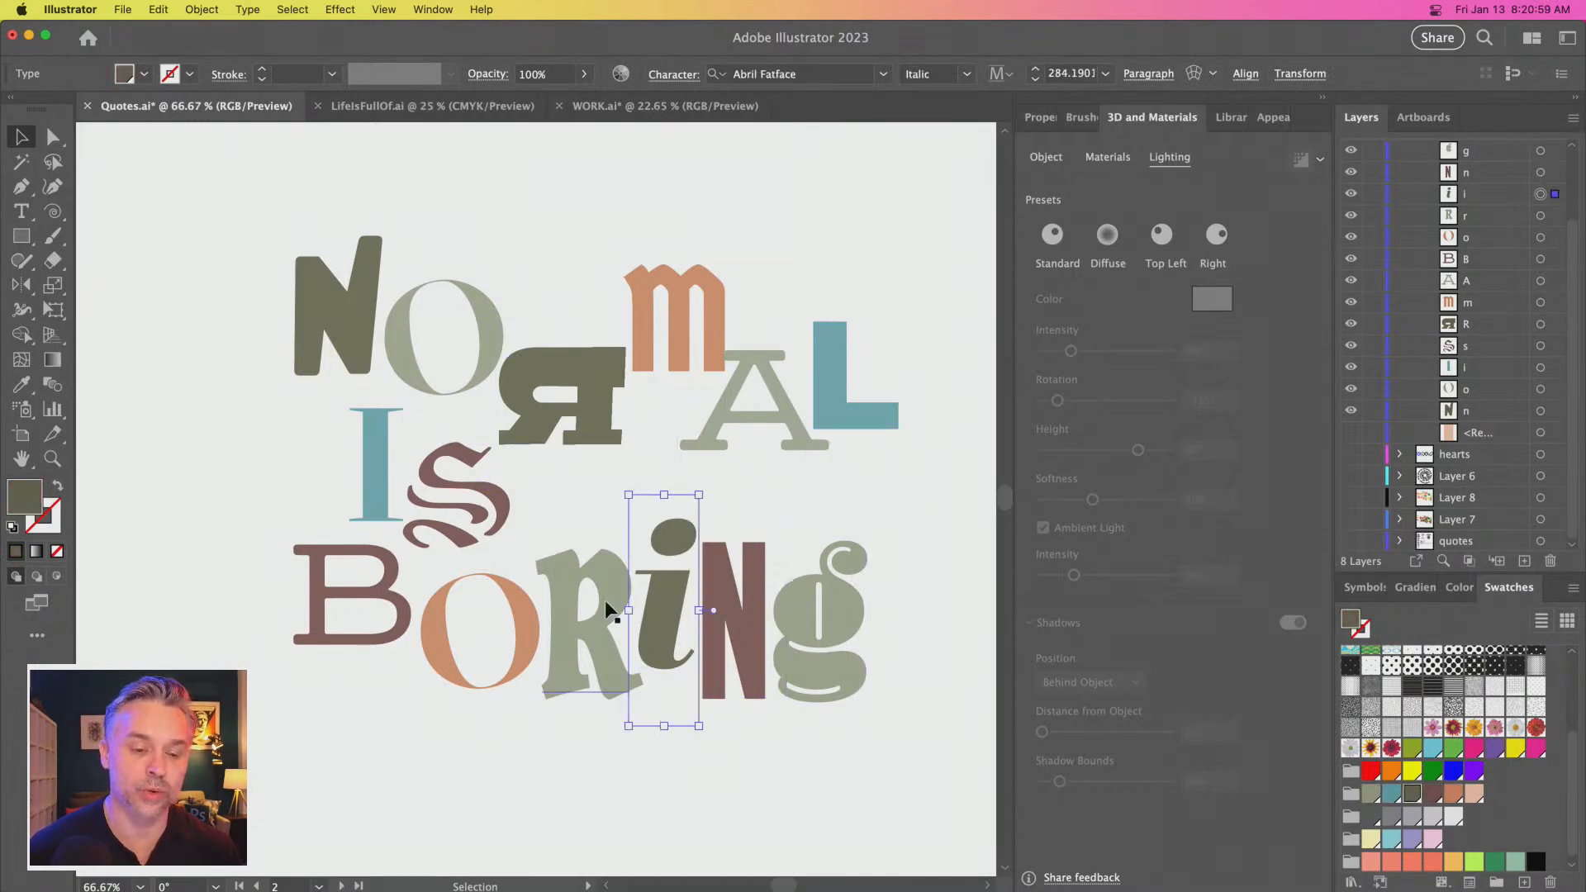
{"action": "left_click", "coordinate": [583, 591]}
{"action": "left_click", "coordinate": [434, 588]}
{"action": "left_click", "coordinate": [371, 498]}
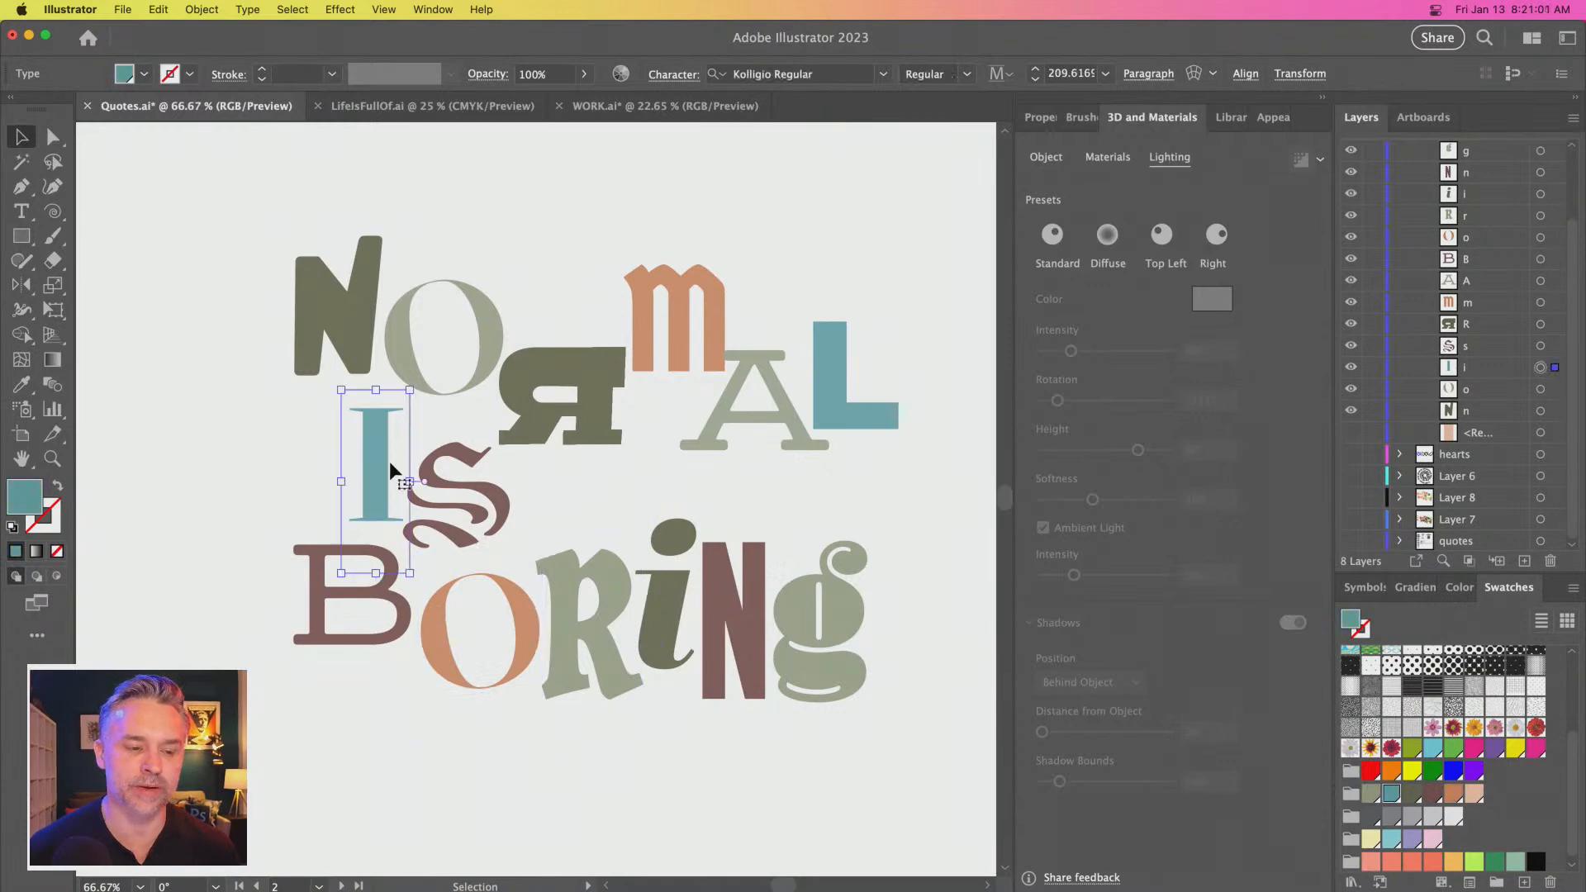
{"action": "left_click", "coordinate": [117, 246]}
{"action": "left_click_drag", "start_coordinate": [247, 200], "coordinate": [890, 753]}
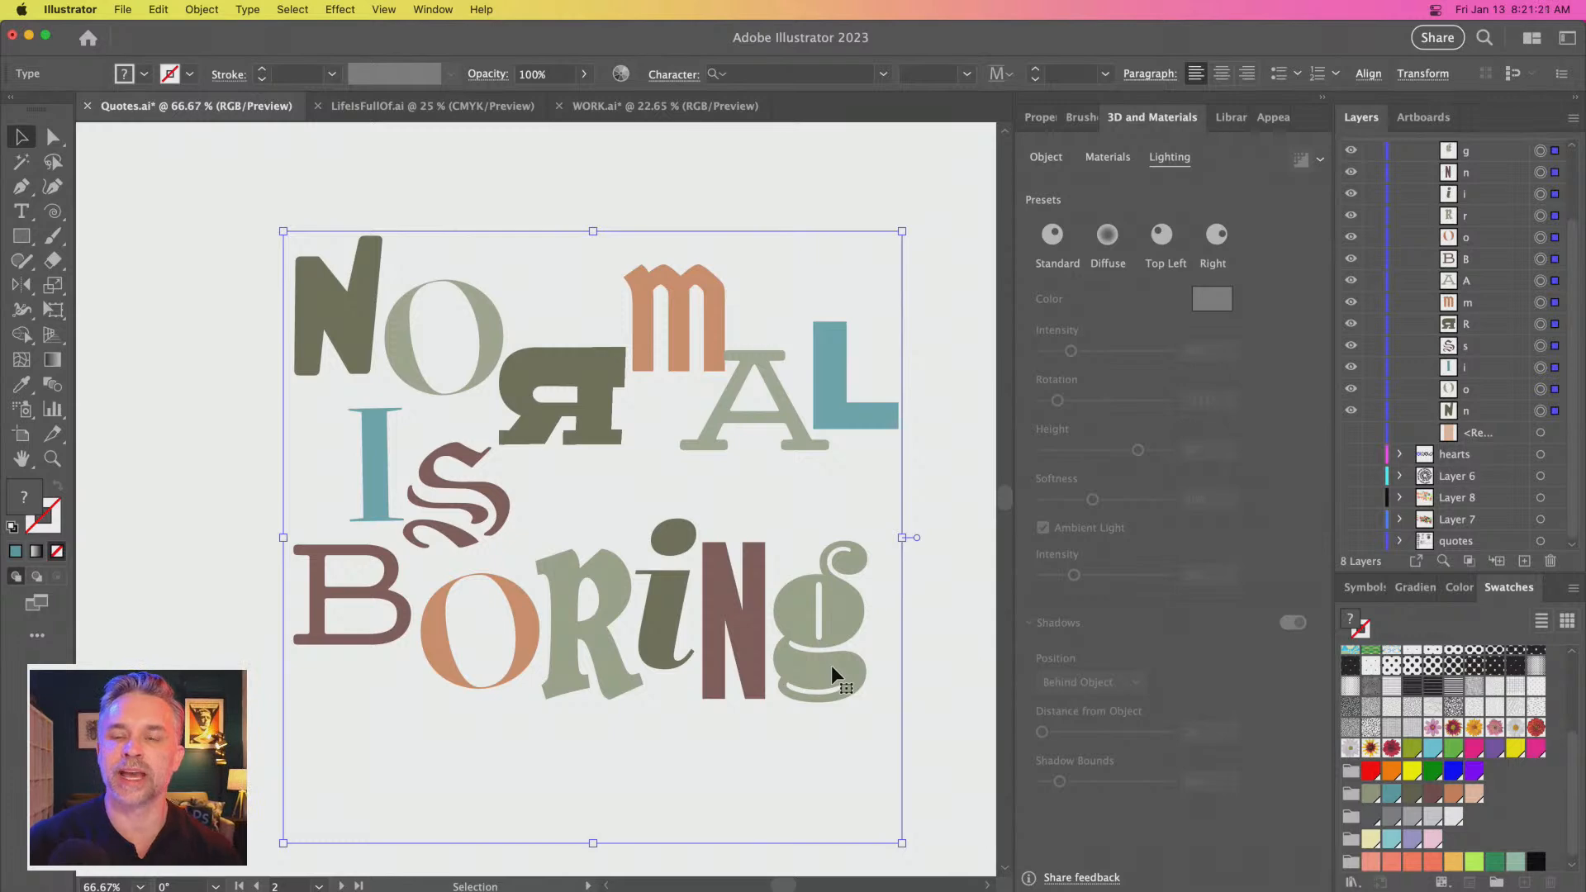
{"action": "left_click", "coordinate": [223, 191]}
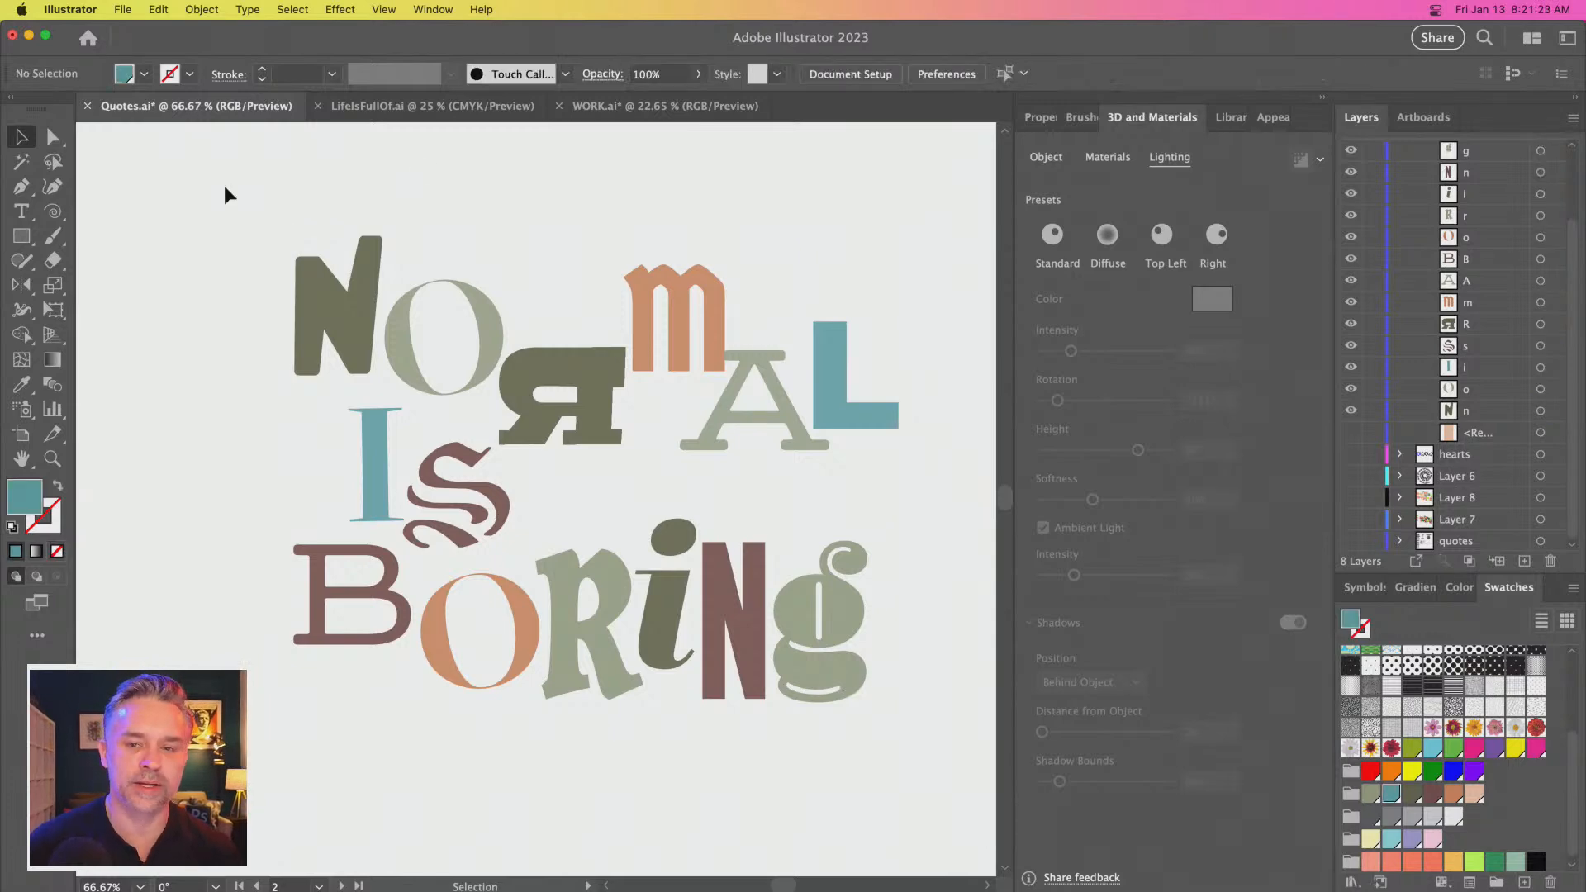
Display the artboard list and select all the letters of "NORMAL IS BORING"
{"action": "left_click", "coordinate": [1405, 122]}
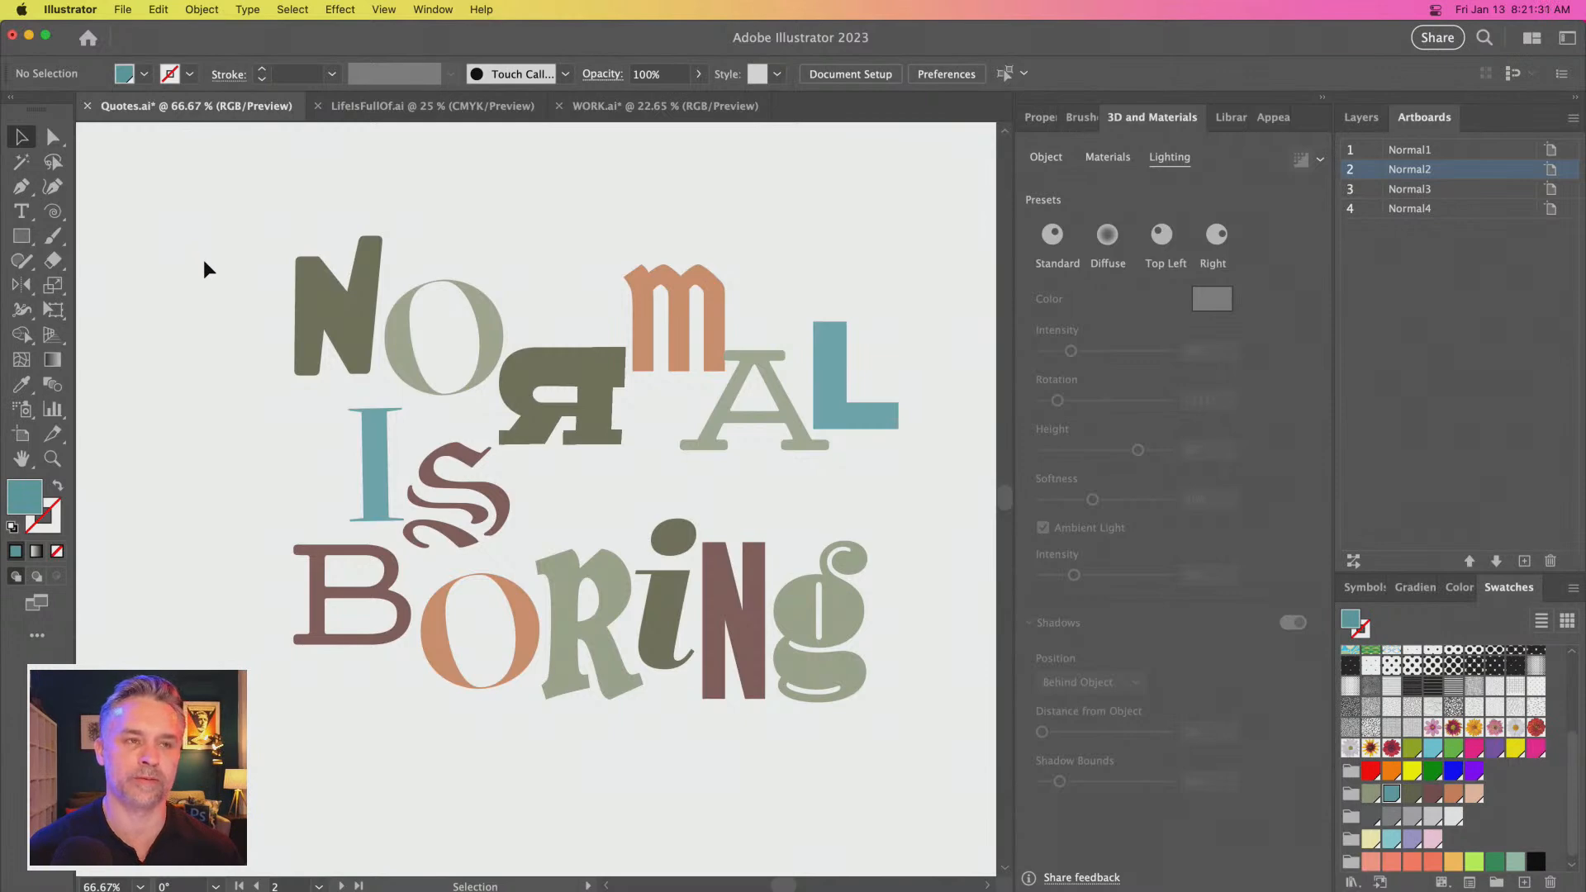
{"action": "mouse_move", "coordinate": [221, 202]}
{"action": "left_mouse_down"}
{"action": "mouse_move", "coordinate": [1026, 817]}
{"action": "mouse_move", "coordinate": [949, 845]}
{"action": "left_mouse_up"}
{"action": "key", "text": "space"}
{"action": "left_click_drag", "start_coordinate": [449, 518], "coordinate": [556, 510]}
{"action": "left_click_drag", "start_coordinate": [460, 460], "coordinate": [543, 454]}
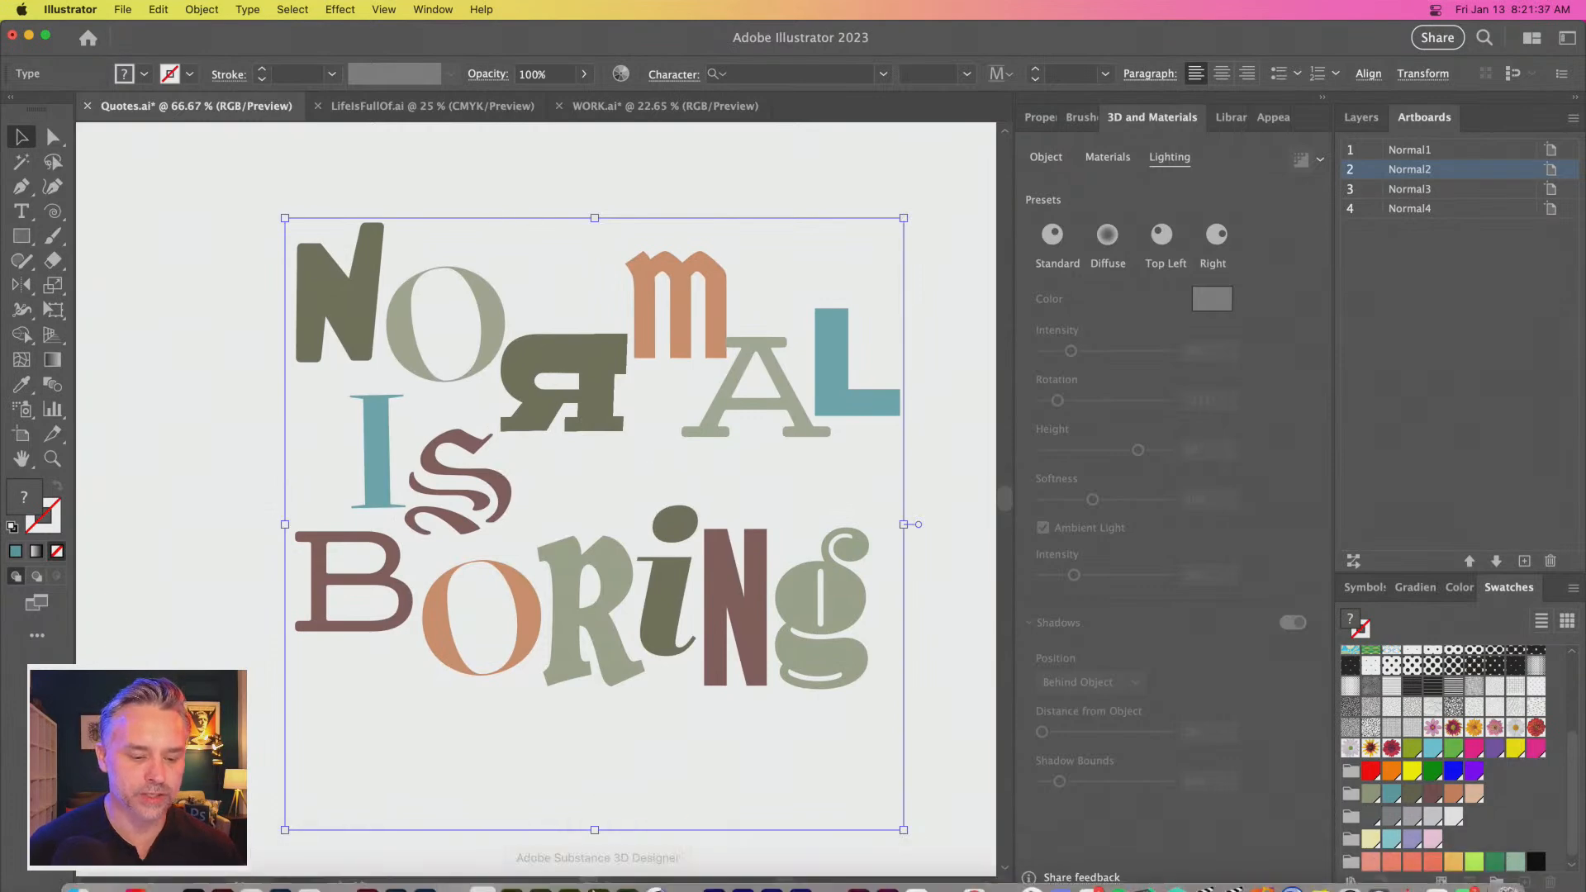
Switch to After Effects and create a new 1080 x 1350 composition, 7 seconds long at 30 fps
{"action": "mouse_move", "coordinate": [714, 882]}
{"action": "left_click", "coordinate": [742, 882]}
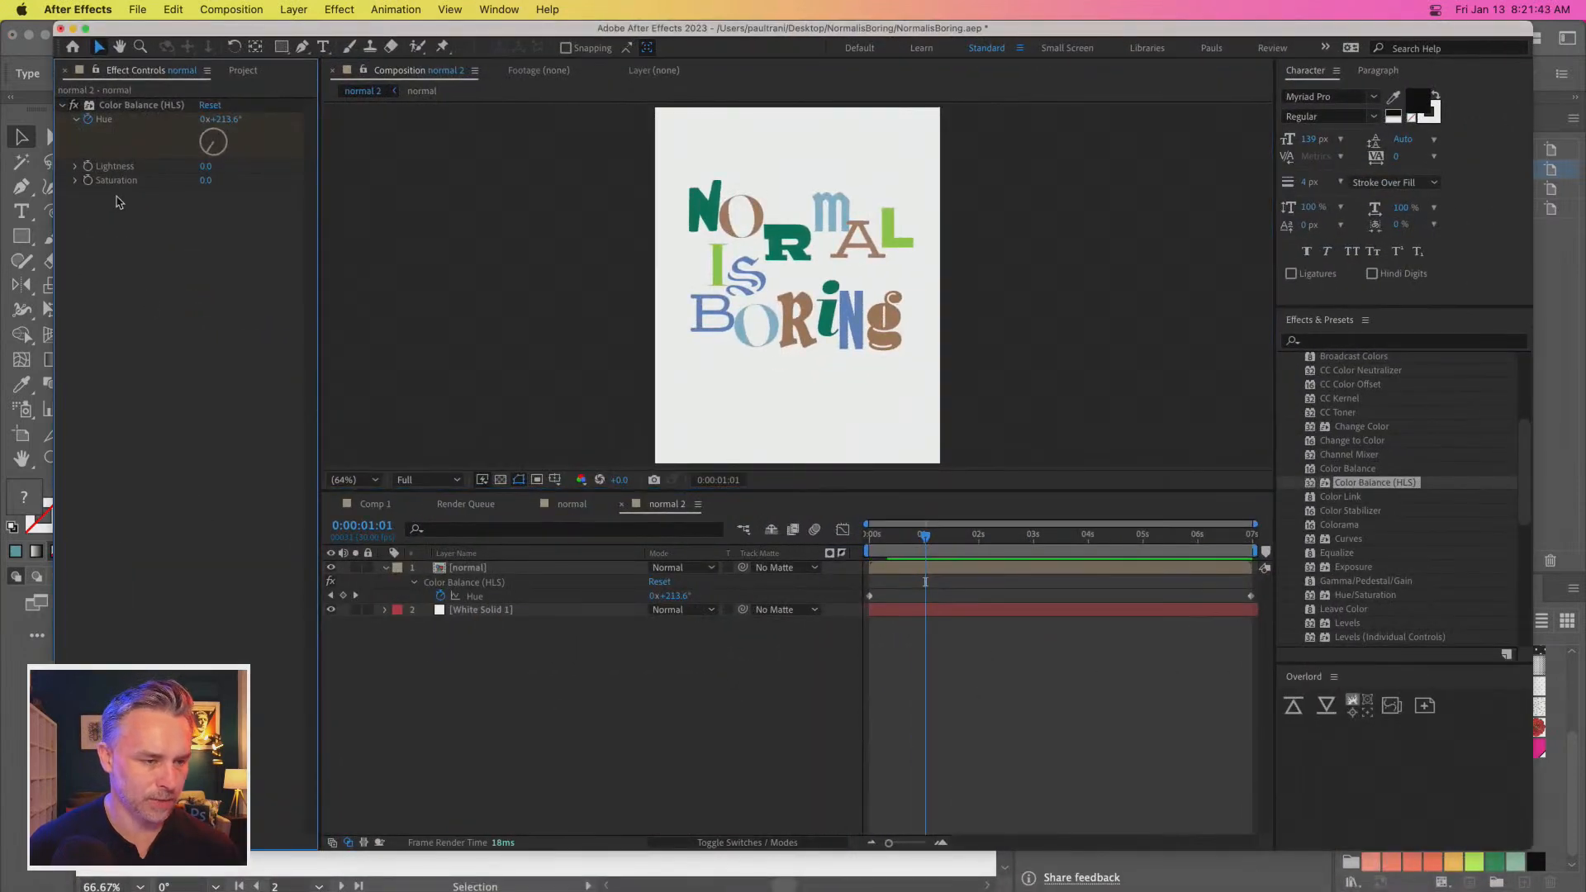
{"action": "left_click", "coordinate": [241, 70]}
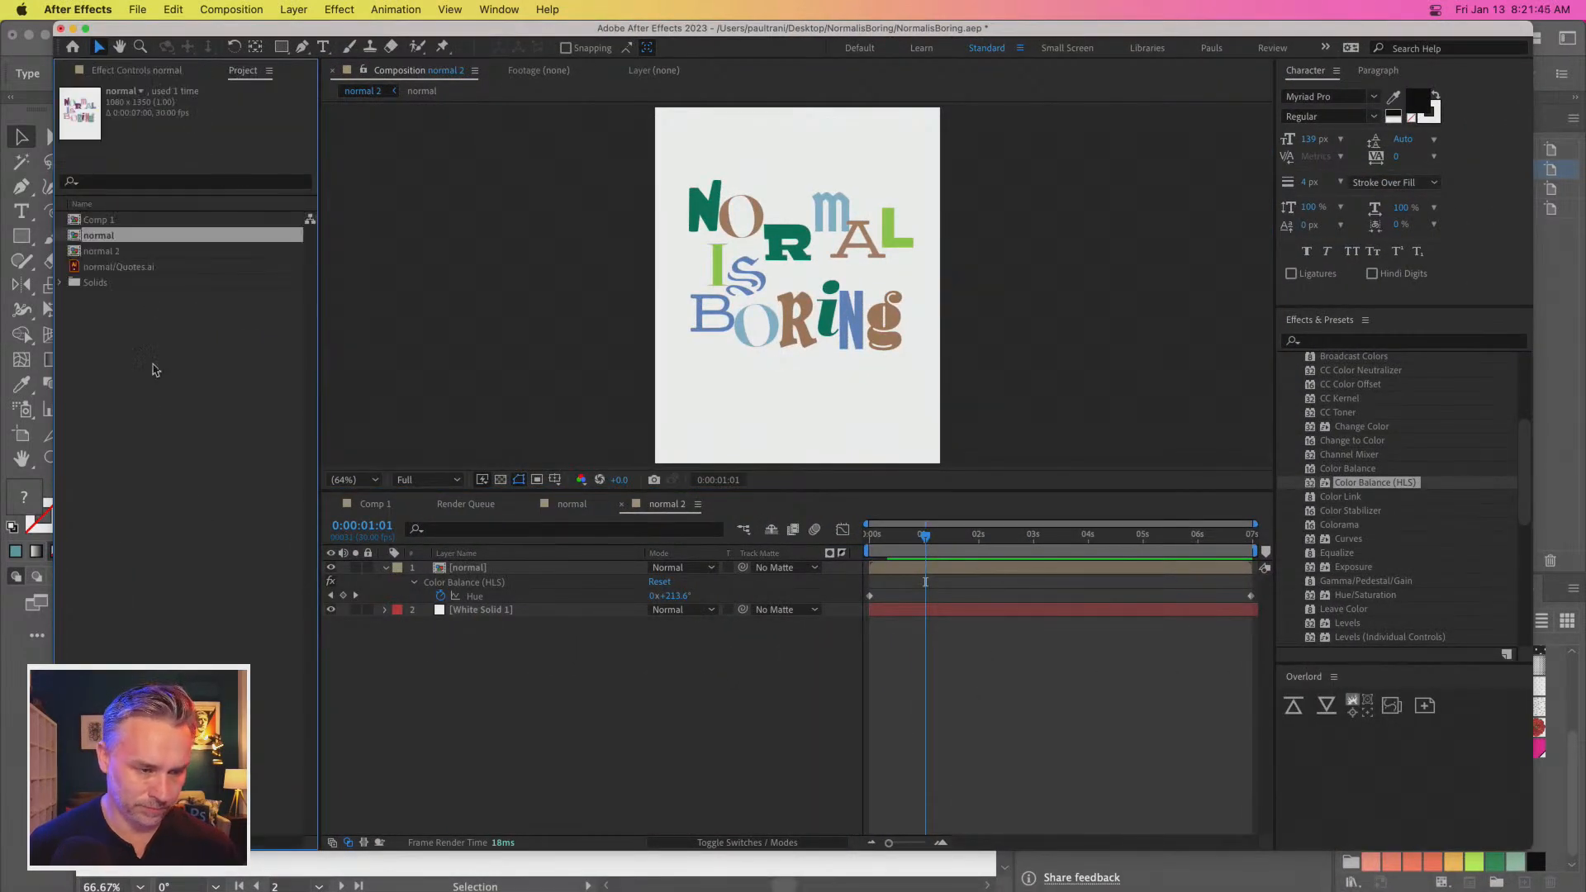
{"action": "left_click", "coordinate": [159, 323]}
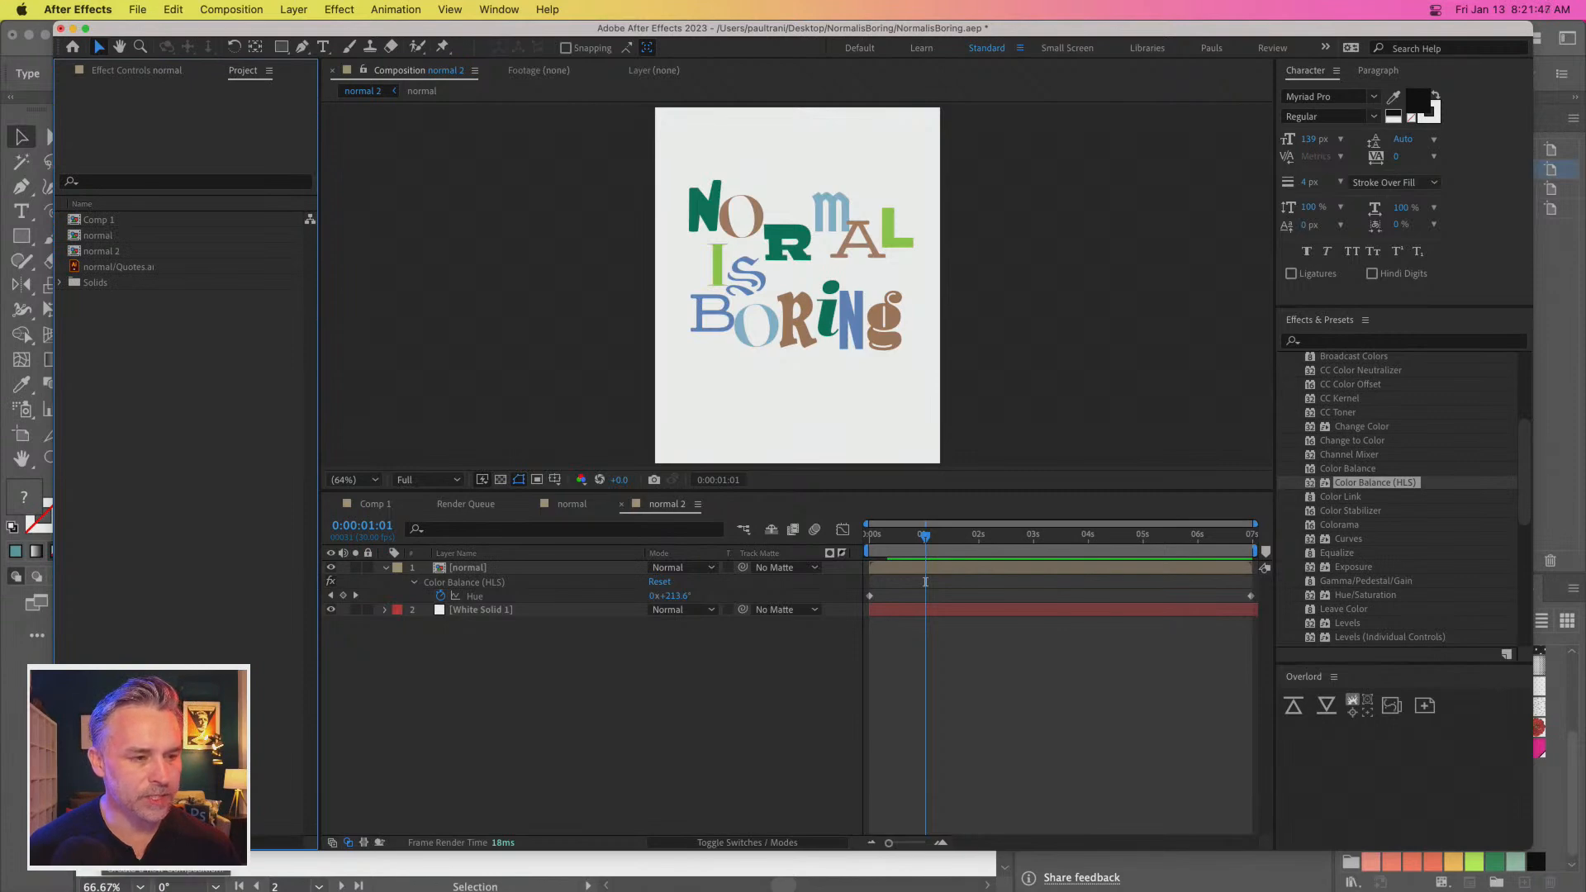
{"action": "key", "text": "super+n"}
{"action": "left_click", "coordinate": [1073, 621]}
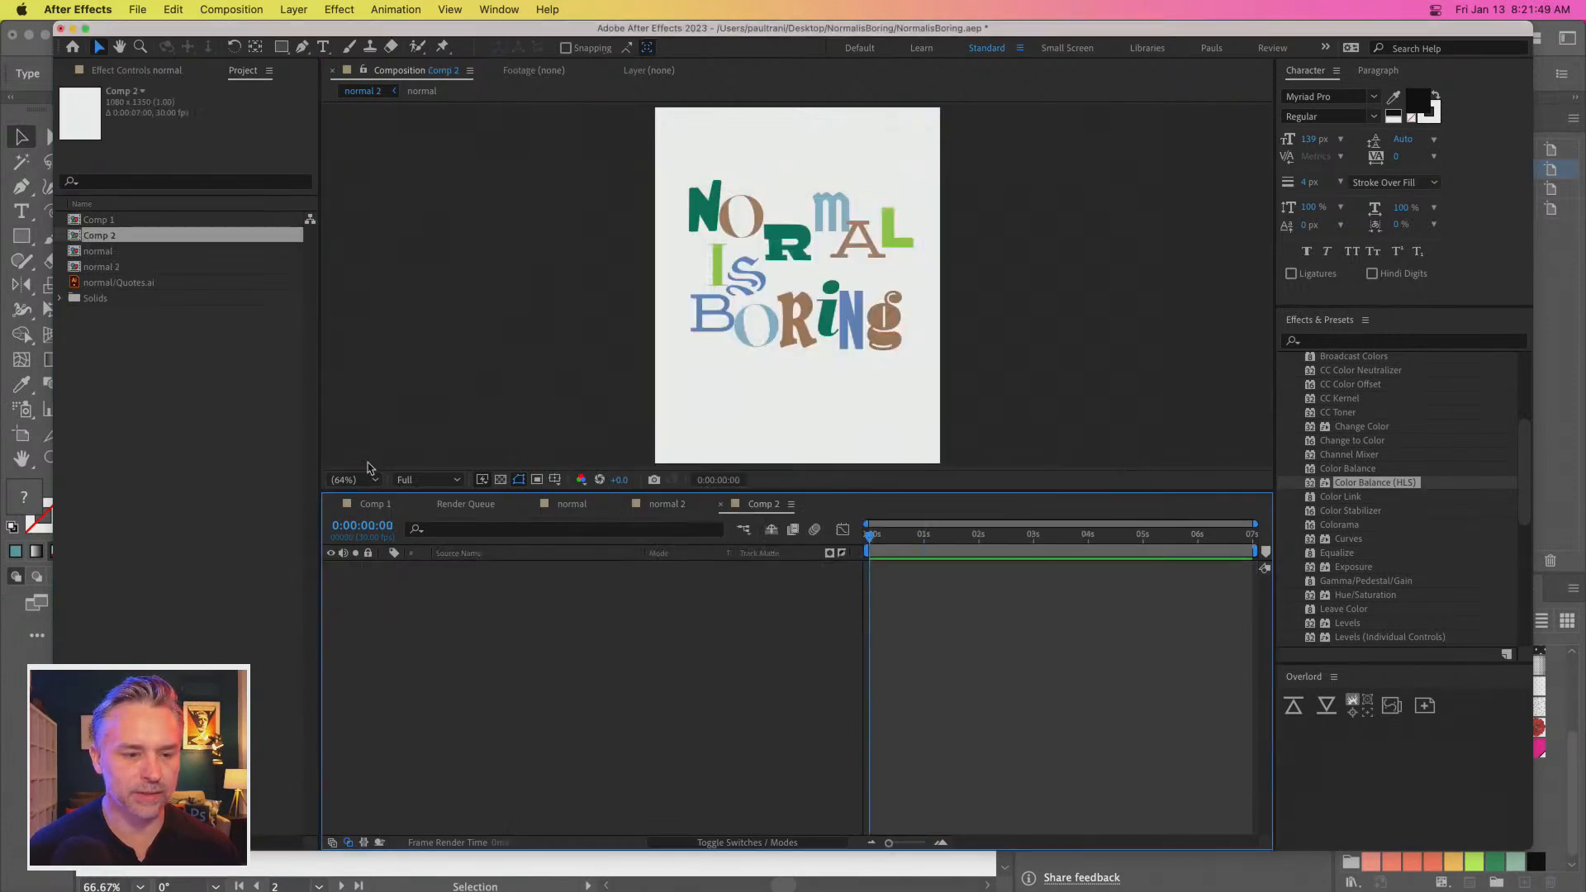
Return to Illustrator and use Overlord to push all the selected letters to the new After Effects composition
{"action": "left_click_drag", "start_coordinate": [268, 25], "coordinate": [275, 35]}
{"action": "left_click", "coordinate": [8, 640]}
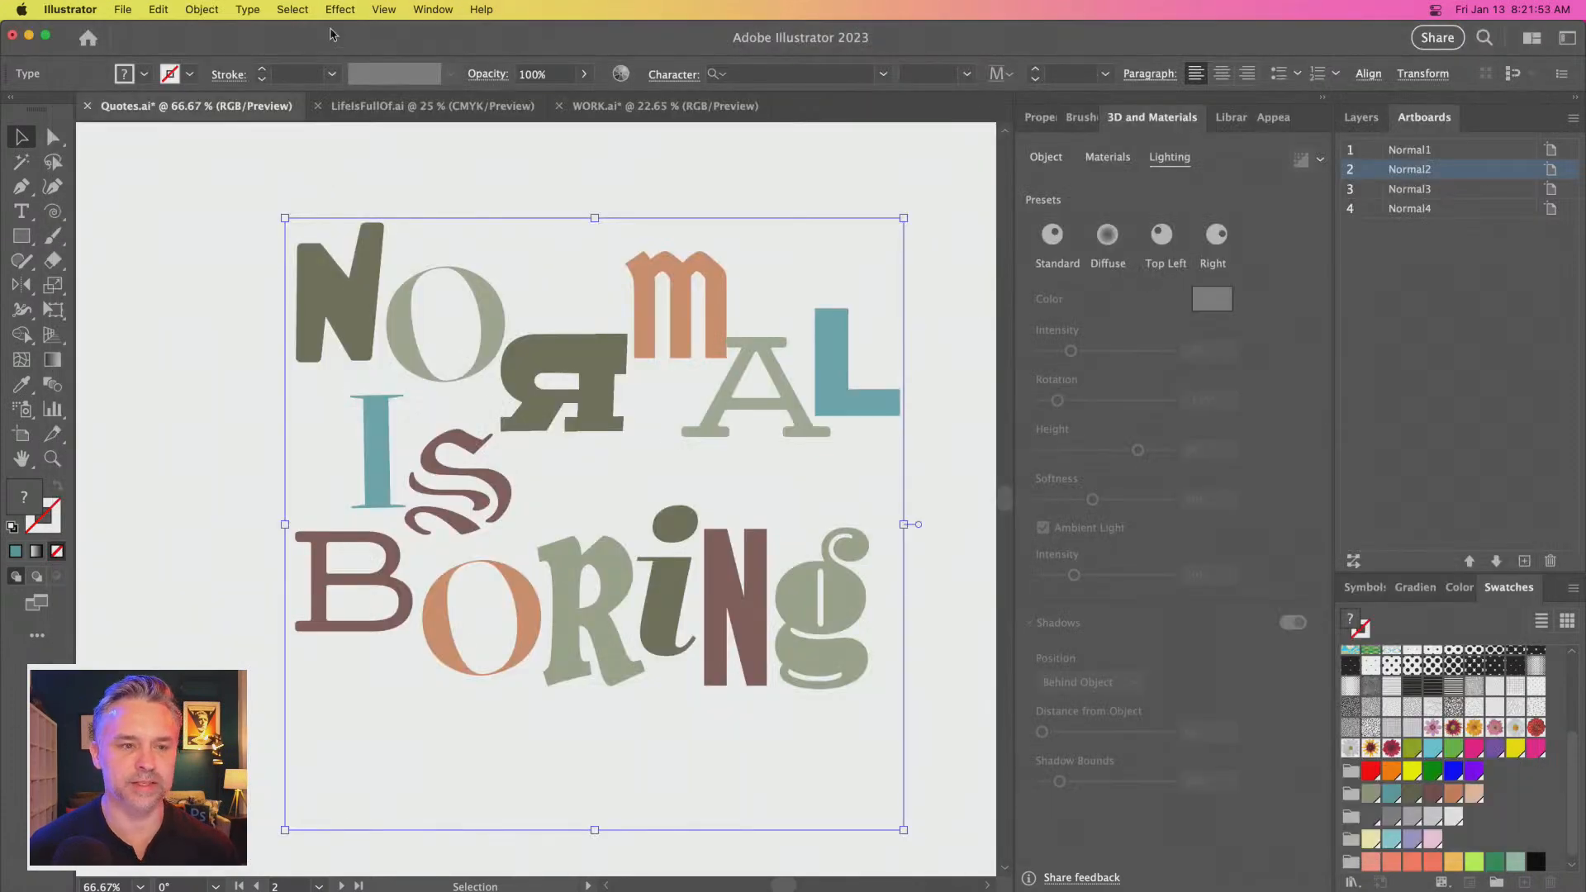
{"action": "left_click", "coordinate": [418, 9]}
{"action": "left_click", "coordinate": [424, 10]}
{"action": "left_click", "coordinate": [424, 10]}
{"action": "mouse_move", "coordinate": [467, 128]}
{"action": "left_click", "coordinate": [753, 163]}
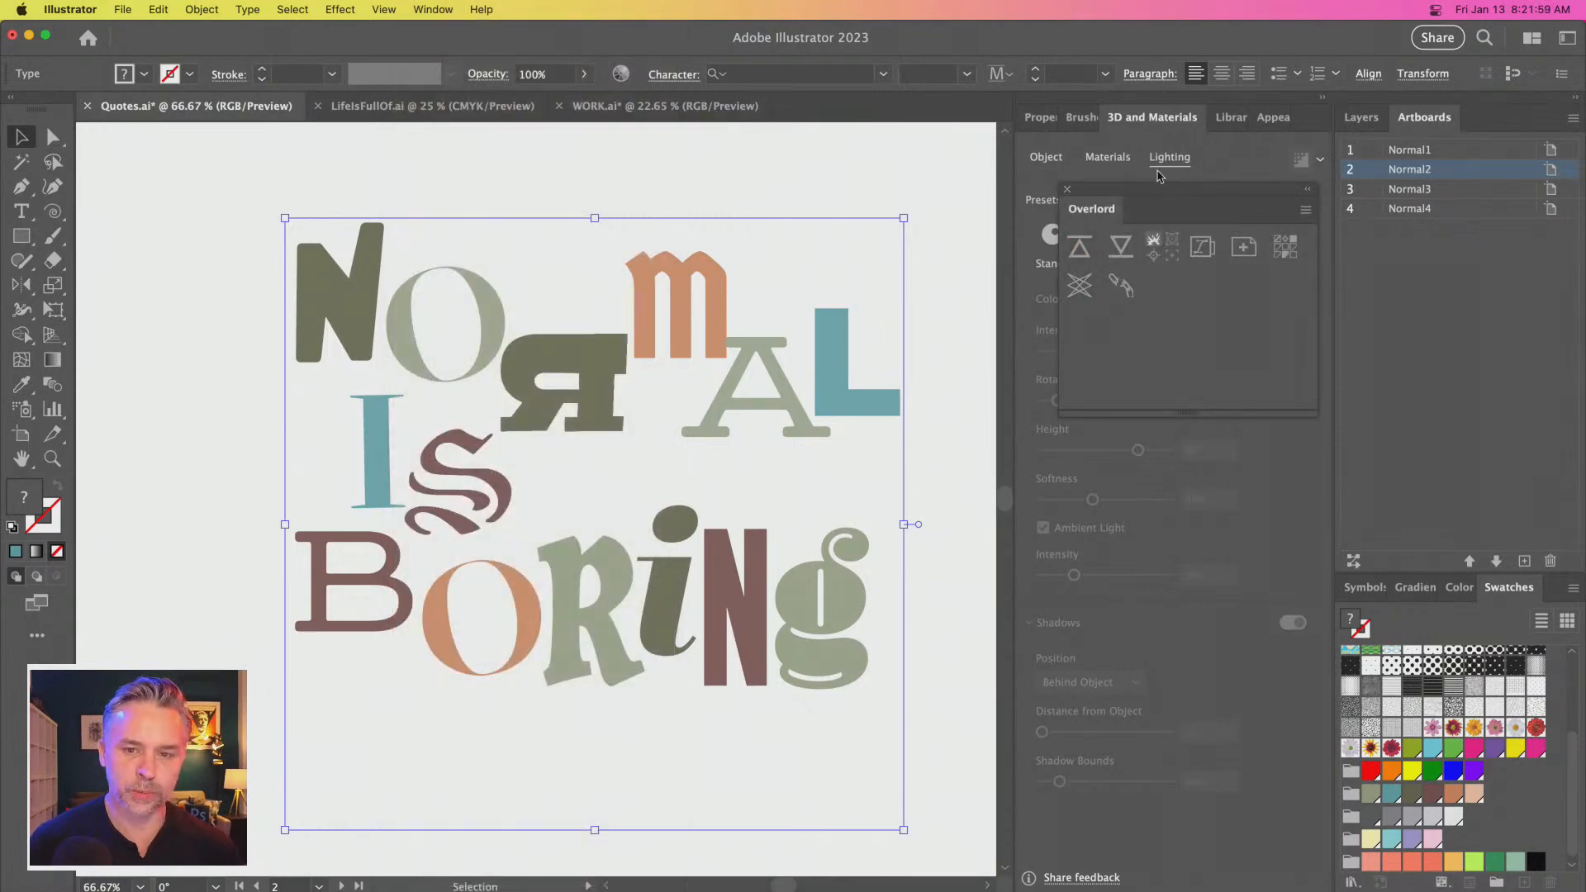
{"action": "left_click_drag", "start_coordinate": [1161, 195], "coordinate": [773, 351]}
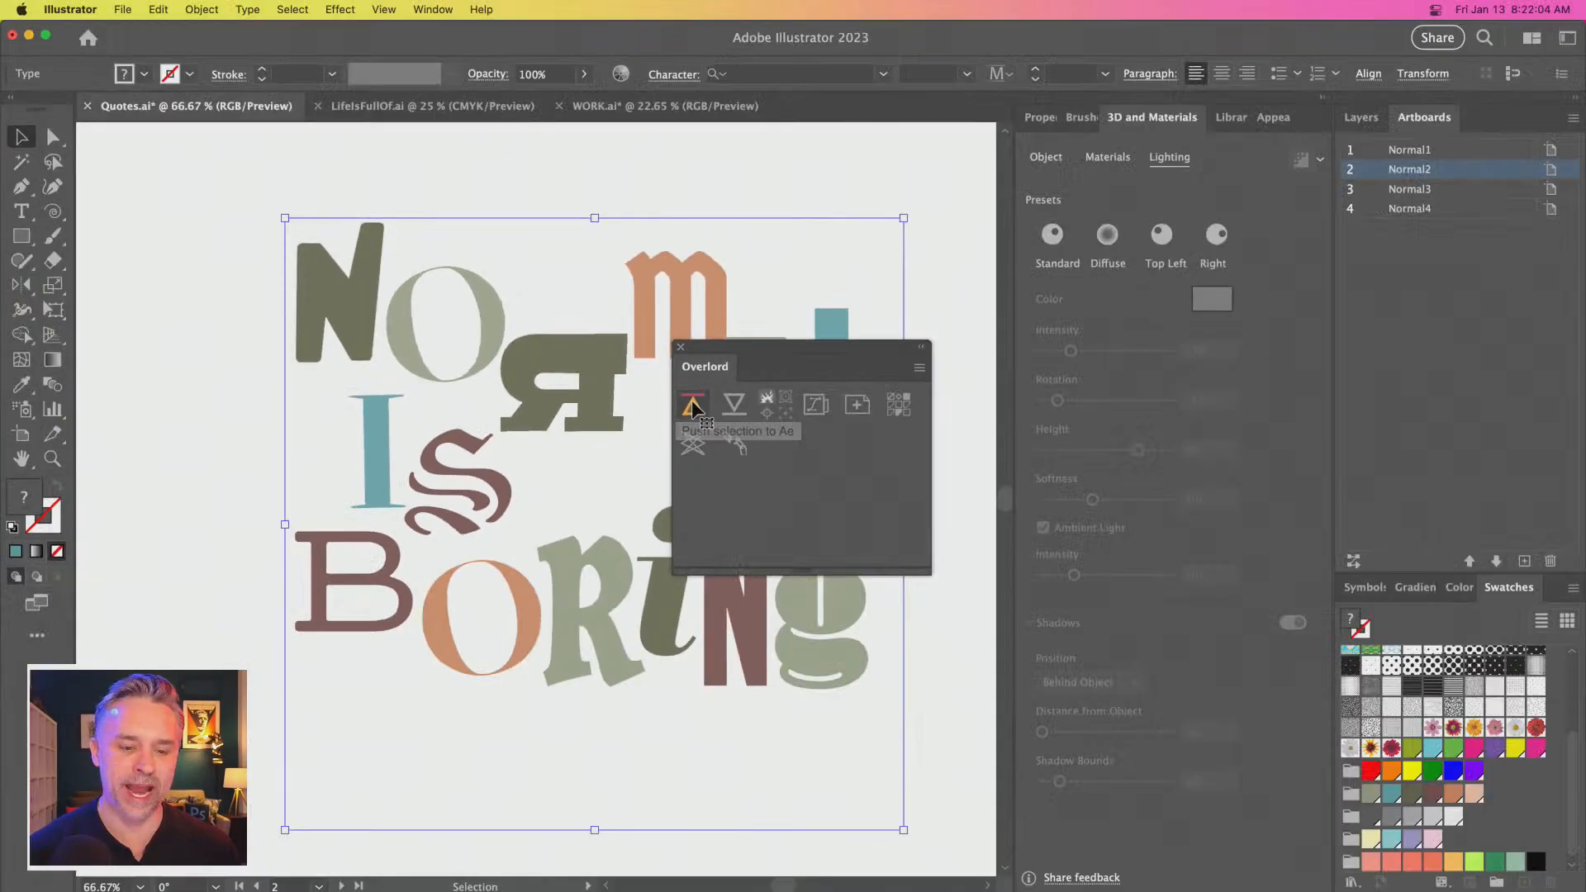
{"action": "left_click", "coordinate": [788, 418]}
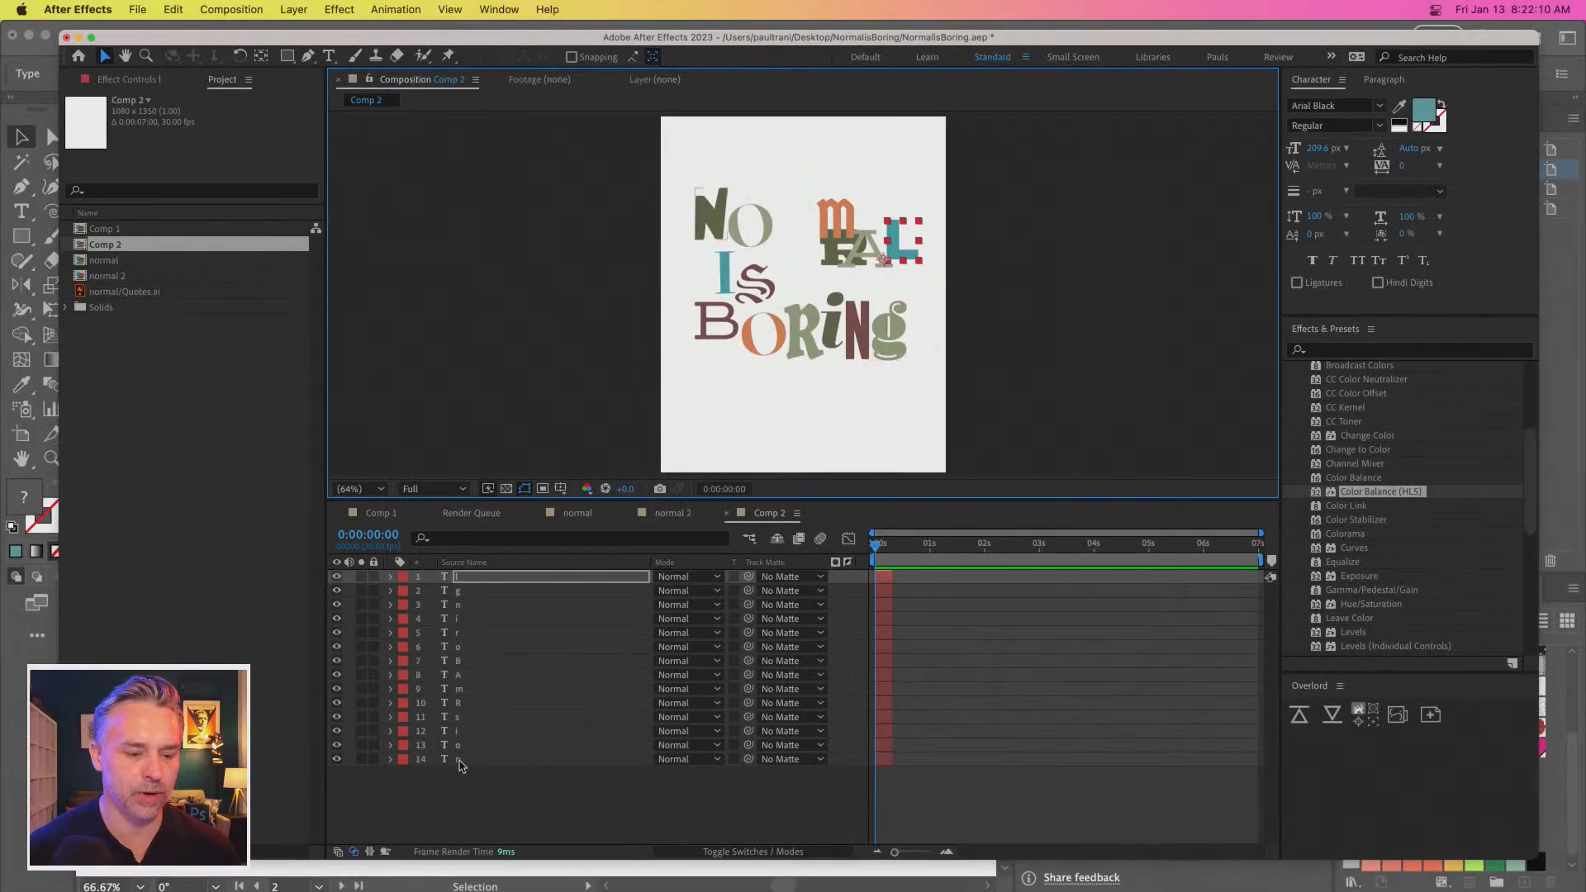
Extend all the letter layers to the end of the 7-second composition
{"action": "key", "text": "super+a"}
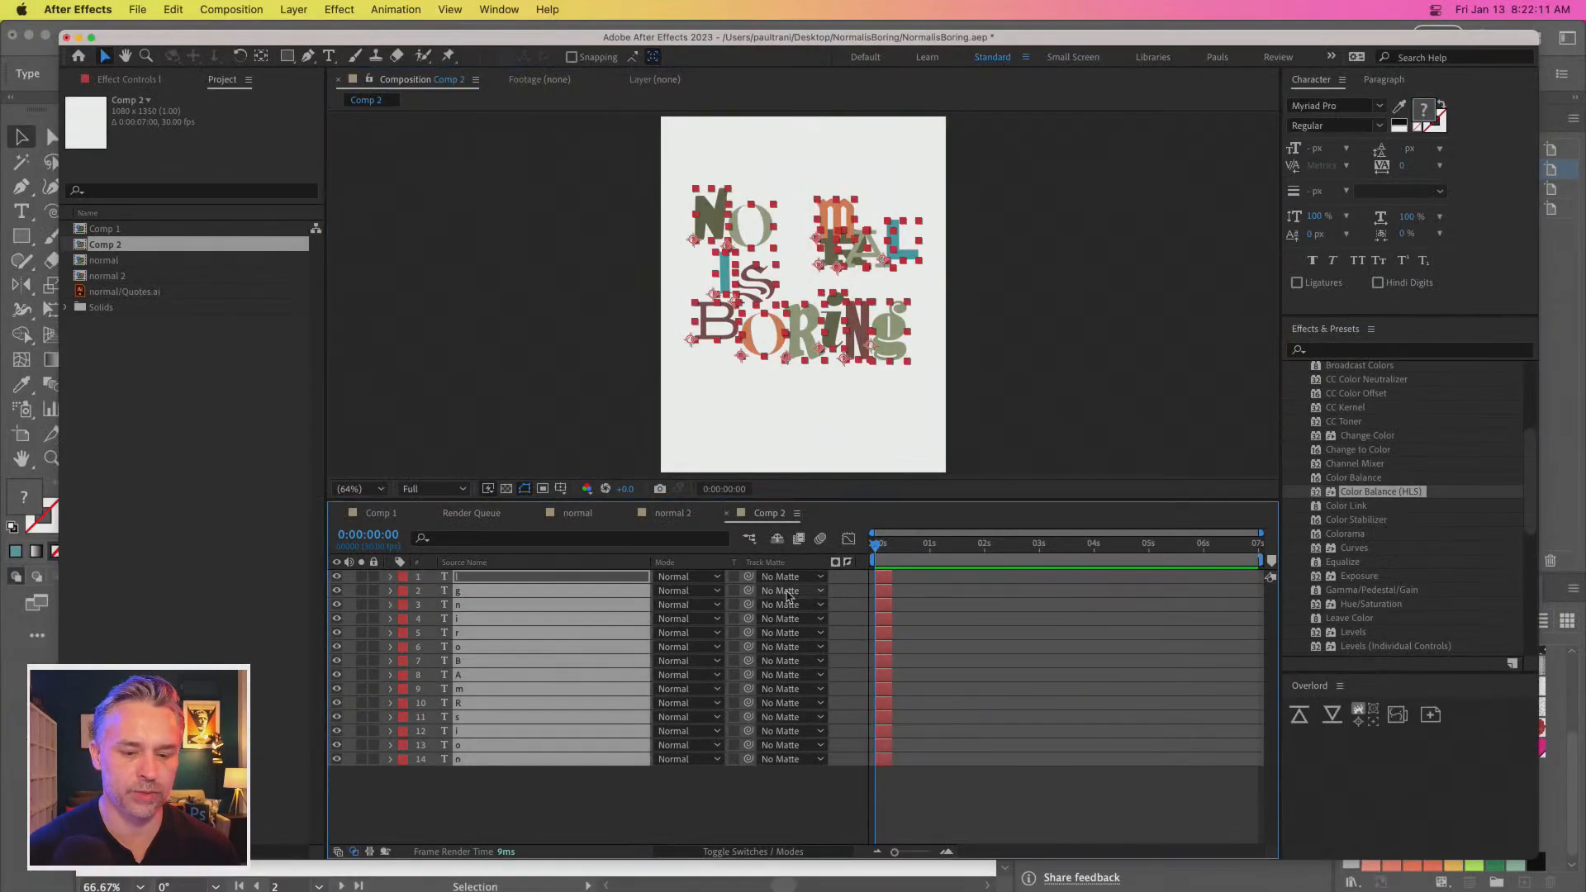
{"action": "left_click_drag", "start_coordinate": [890, 576], "coordinate": [1263, 578]}
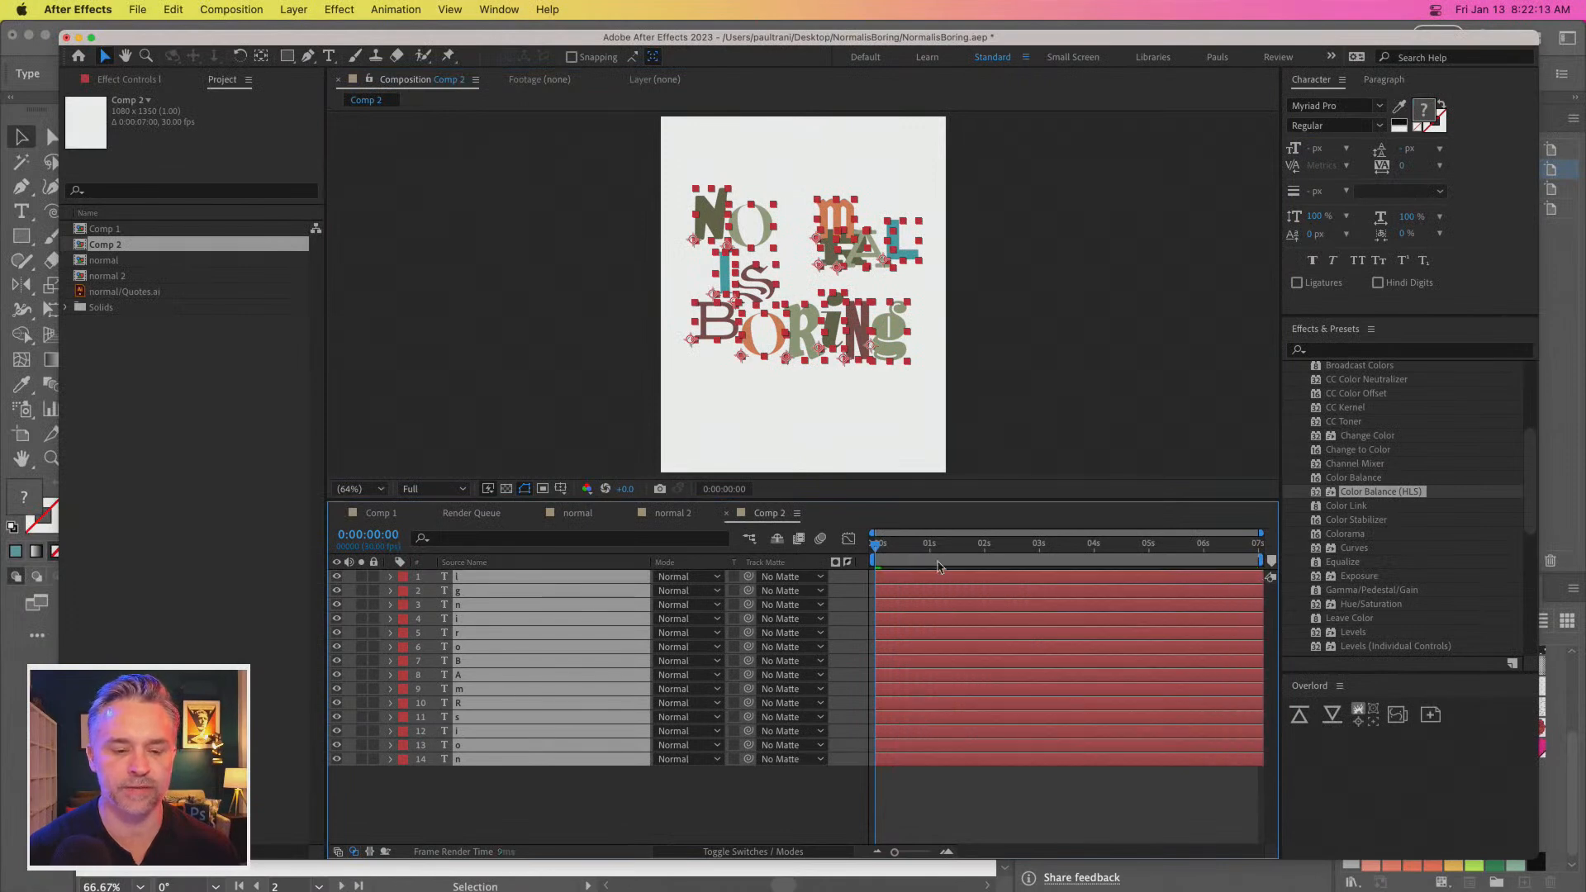
{"action": "left_click", "coordinate": [513, 301]}
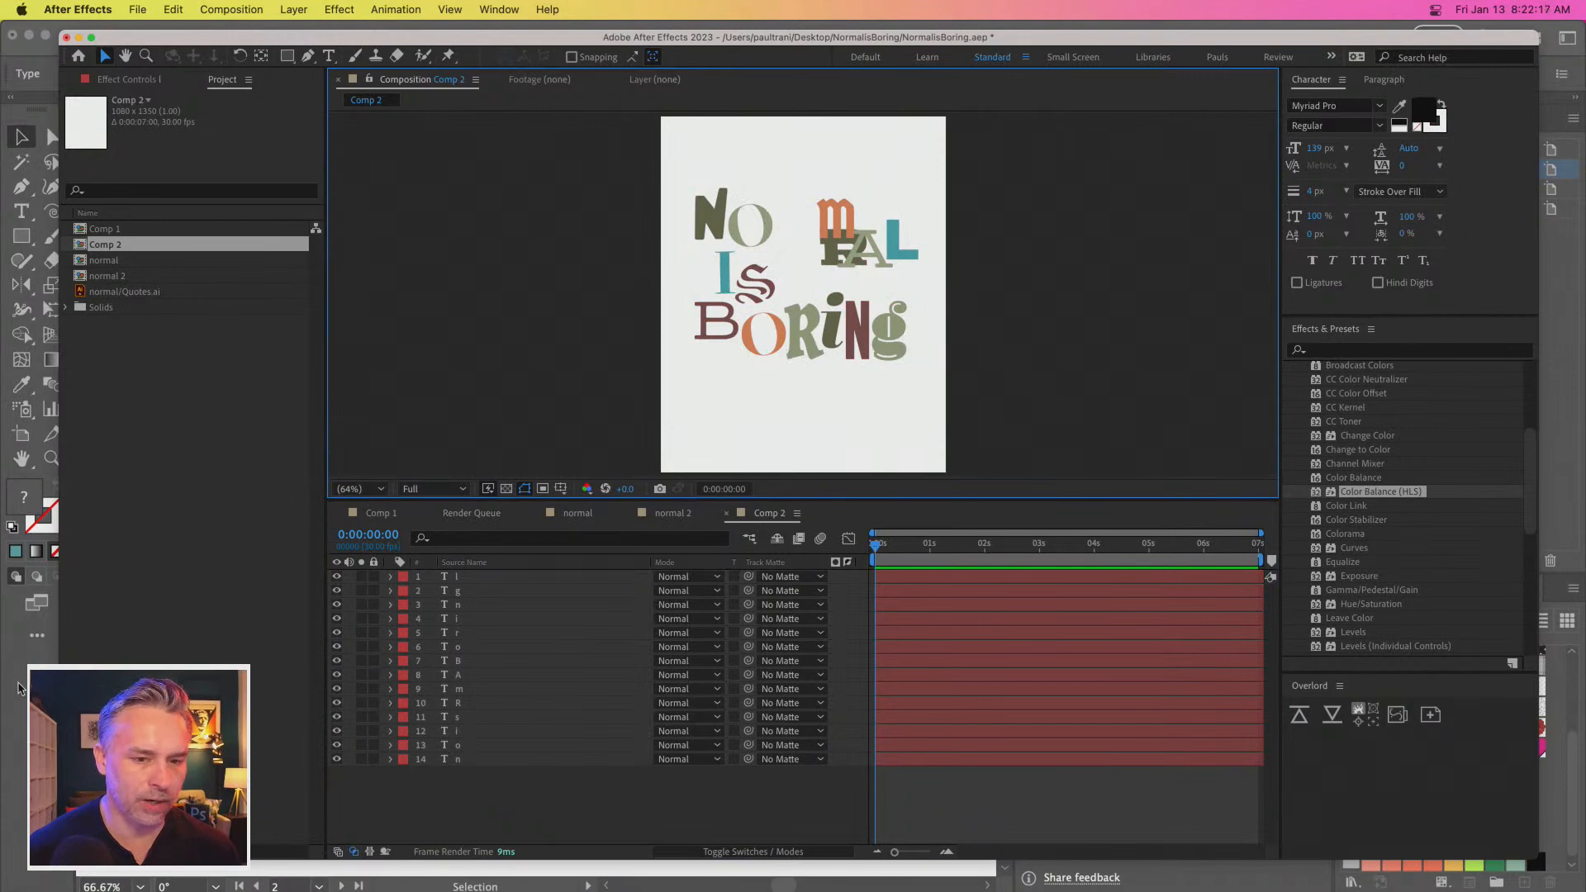
Try pushing only the mirrored R from Illustrator to After Effects again, and delete the duplicate R layer
{"action": "key", "text": "super+Tab"}
{"action": "left_click", "coordinate": [546, 370]}
{"action": "key", "text": "super+shift+a"}
{"action": "left_click", "coordinate": [555, 370]}
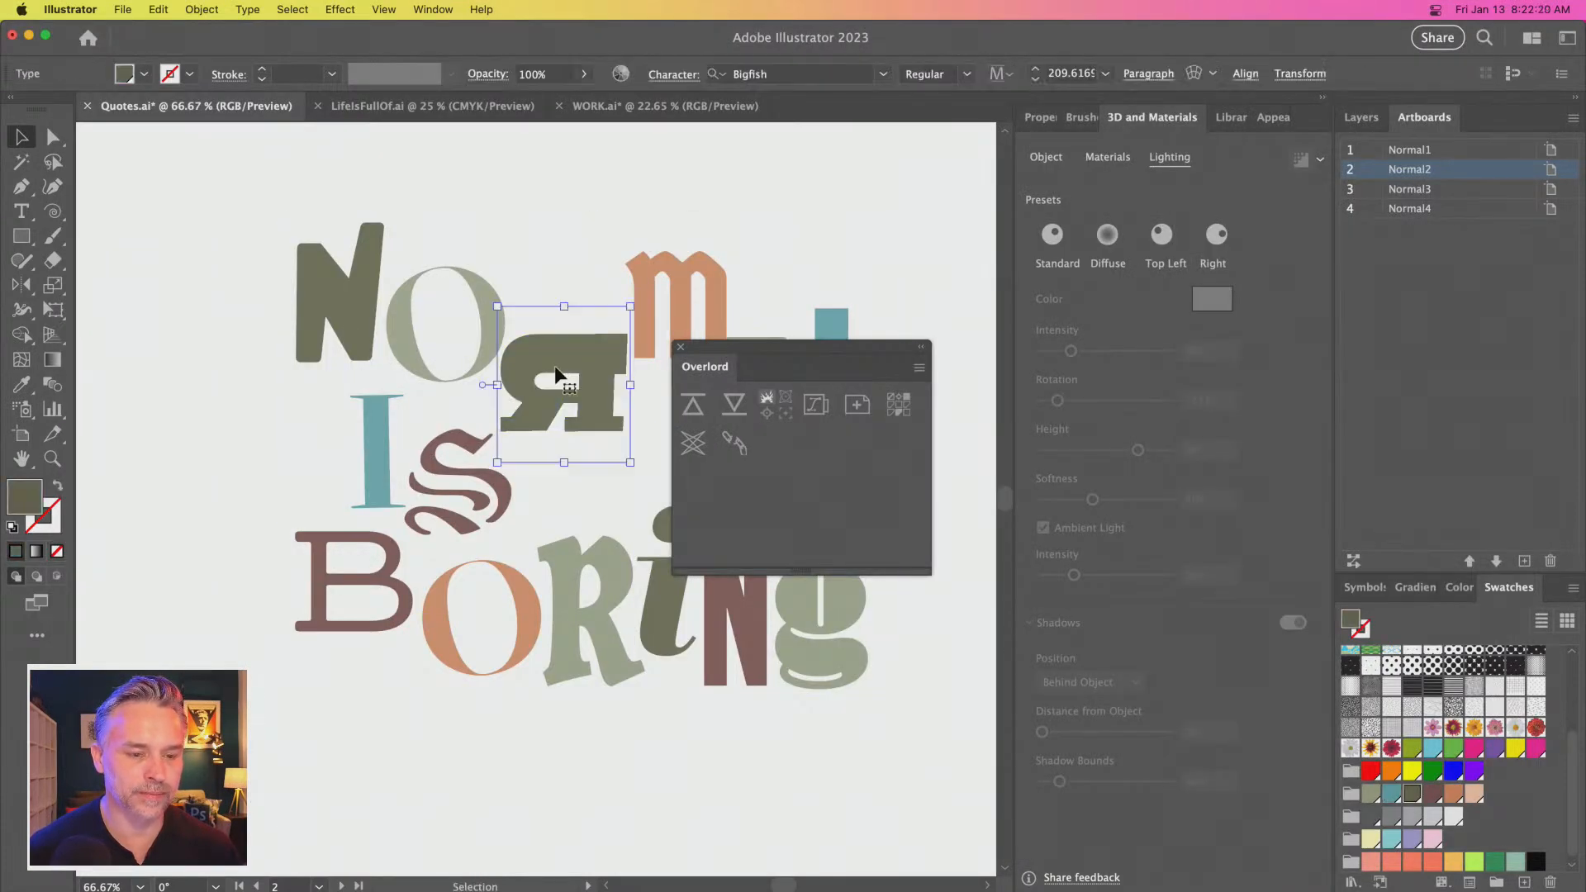
{"action": "left_click", "coordinate": [693, 405]}
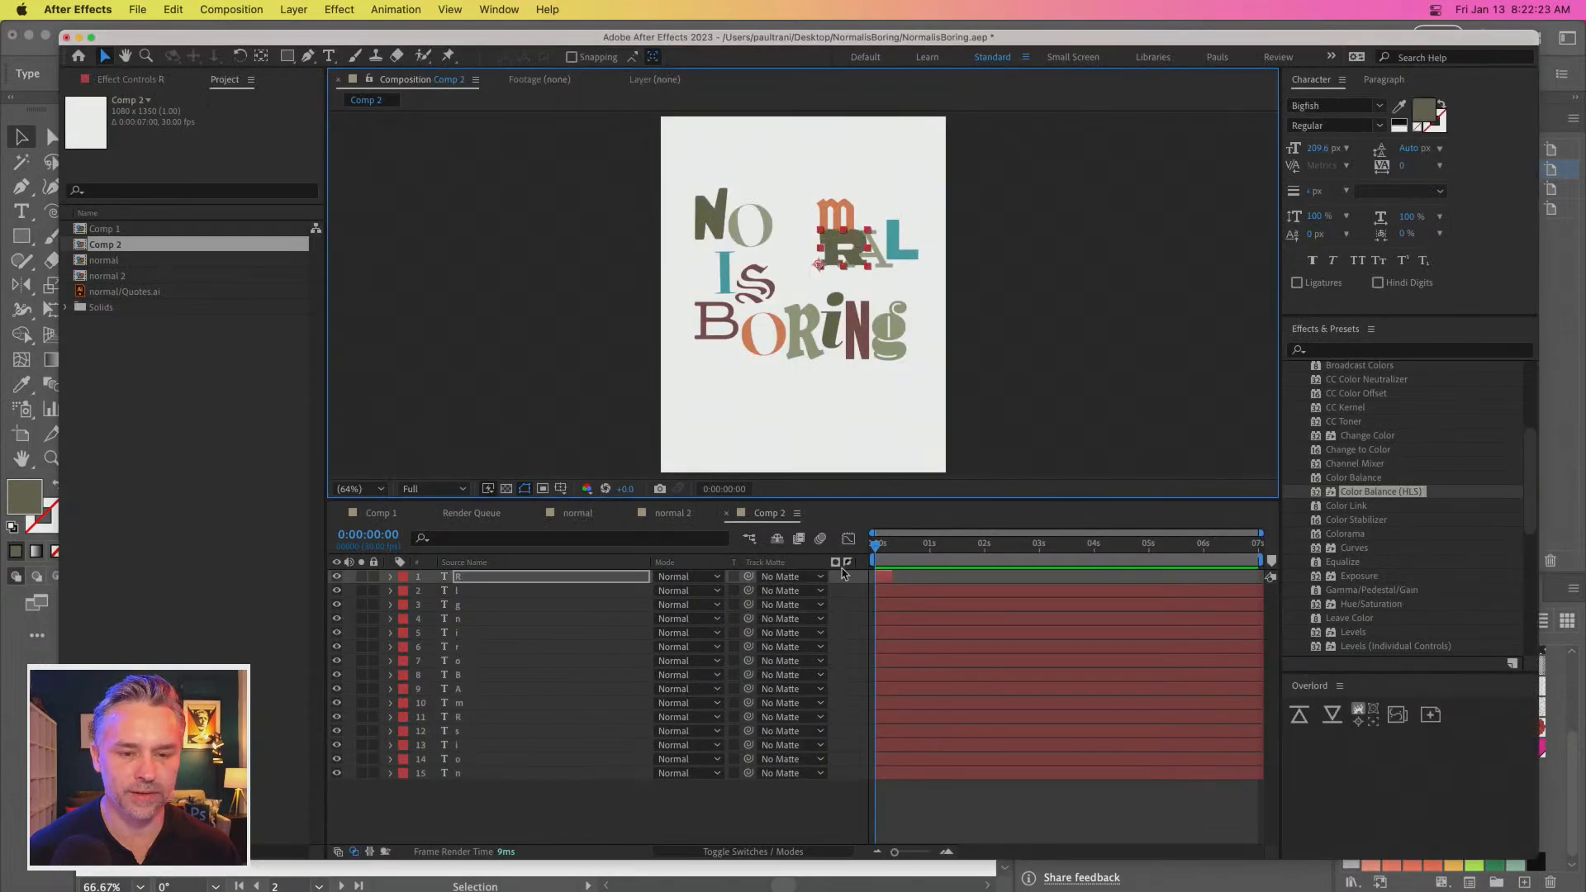
{"action": "left_click_drag", "start_coordinate": [827, 252], "coordinate": [768, 191]}
{"action": "key", "text": "Delete"}
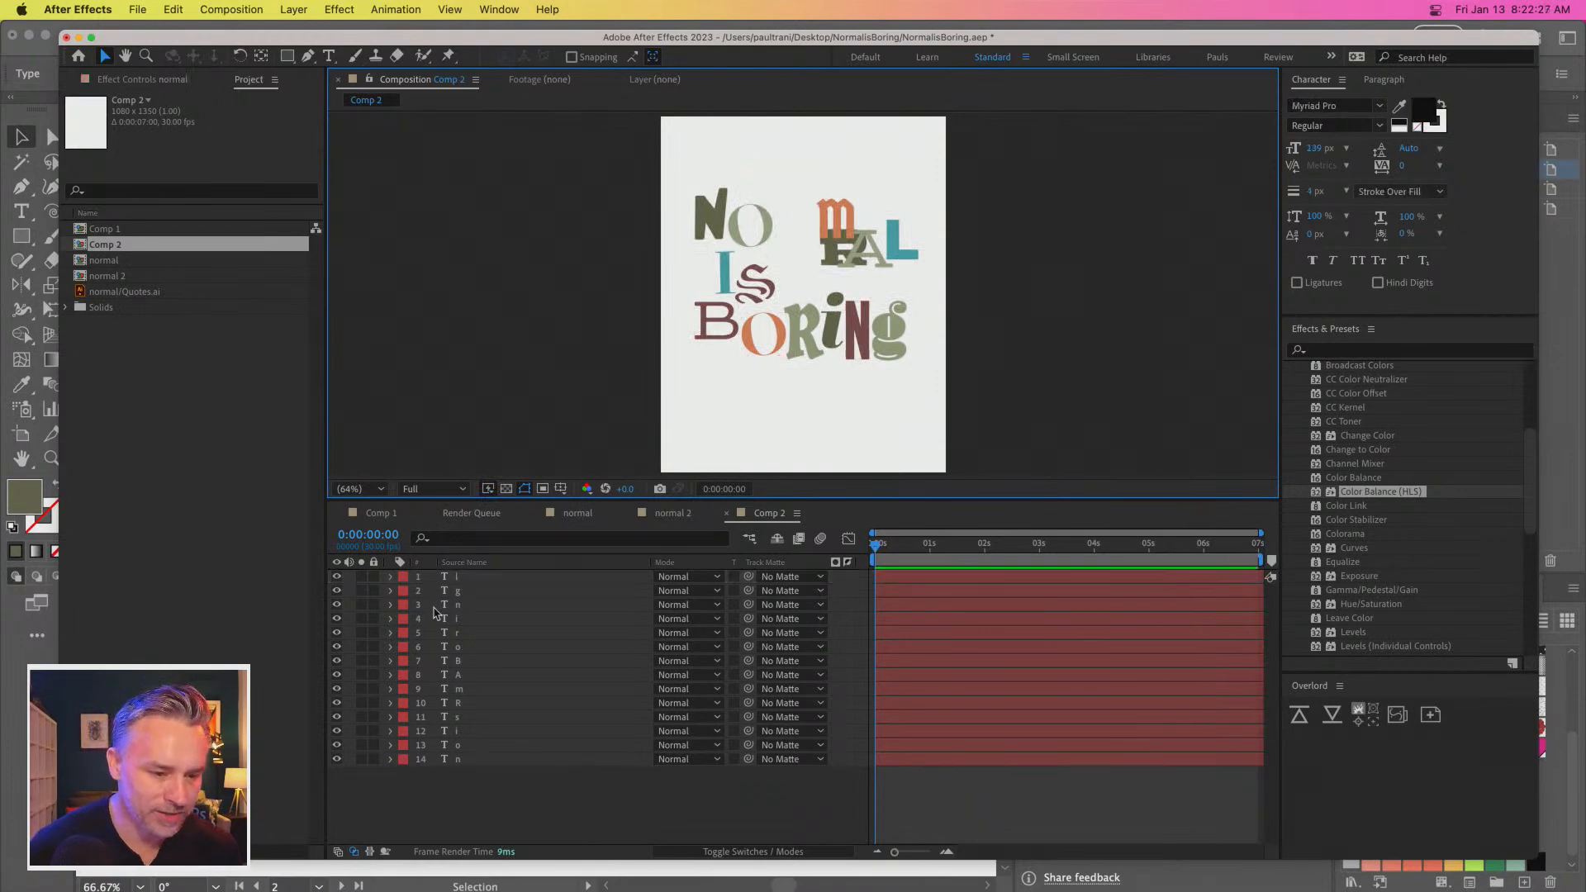
Move the uppercase R layer left into the gap between the O and M of "NORMAL"
{"action": "left_click", "coordinate": [471, 637]}
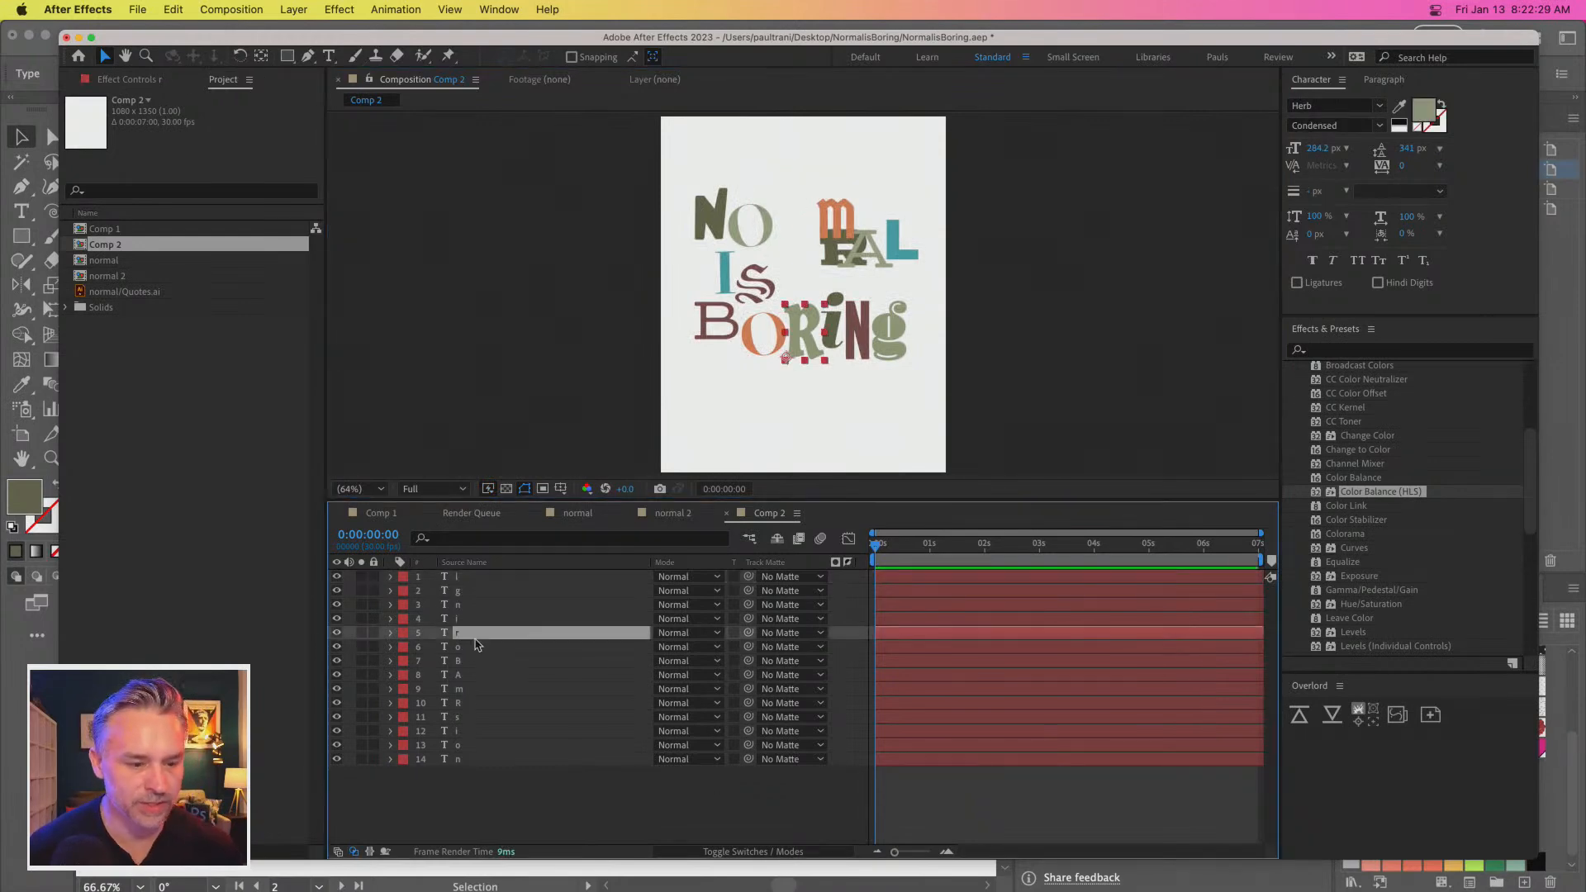
{"action": "left_click", "coordinate": [478, 706]}
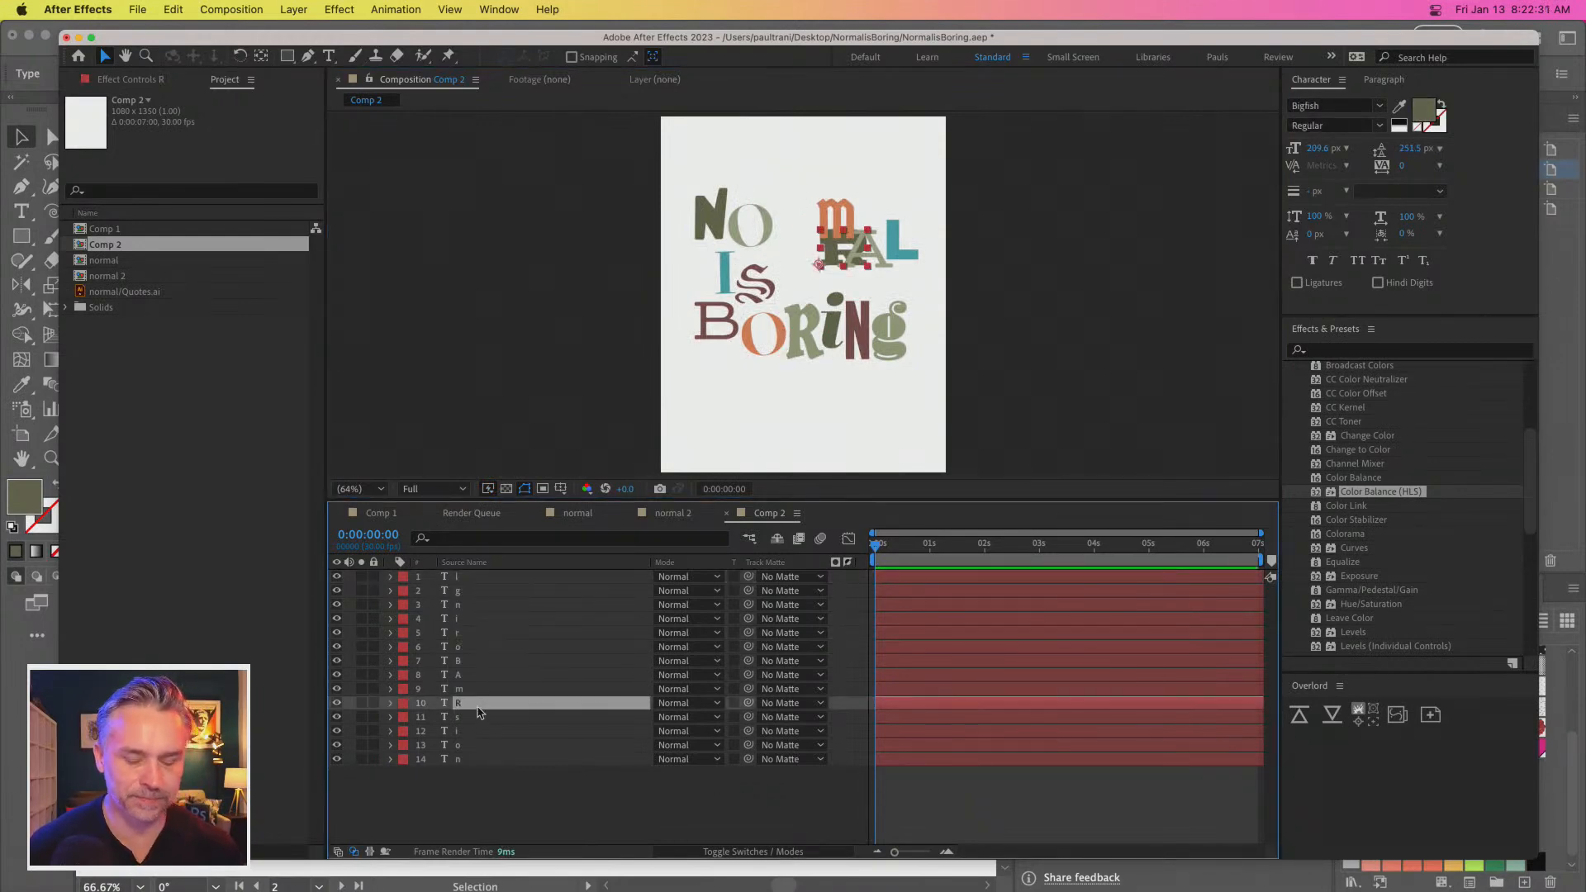
{"action": "key", "text": "shift+Left"}
{"action": "key", "text": "shift+Left"}
{"action": "key", "text": "shift+Left"}
{"action": "key", "text": "shift+Left"}
{"action": "key", "text": "shift+Left"}
{"action": "key", "text": "shift+Left"}
{"action": "key", "text": "shift+Left"}
{"action": "key", "text": "shift+Left"}
{"action": "key", "text": "shift+Left"}
{"action": "key", "text": "shift+Left"}
{"action": "key", "text": "shift+Left"}
{"action": "key", "text": "shift+Left"}
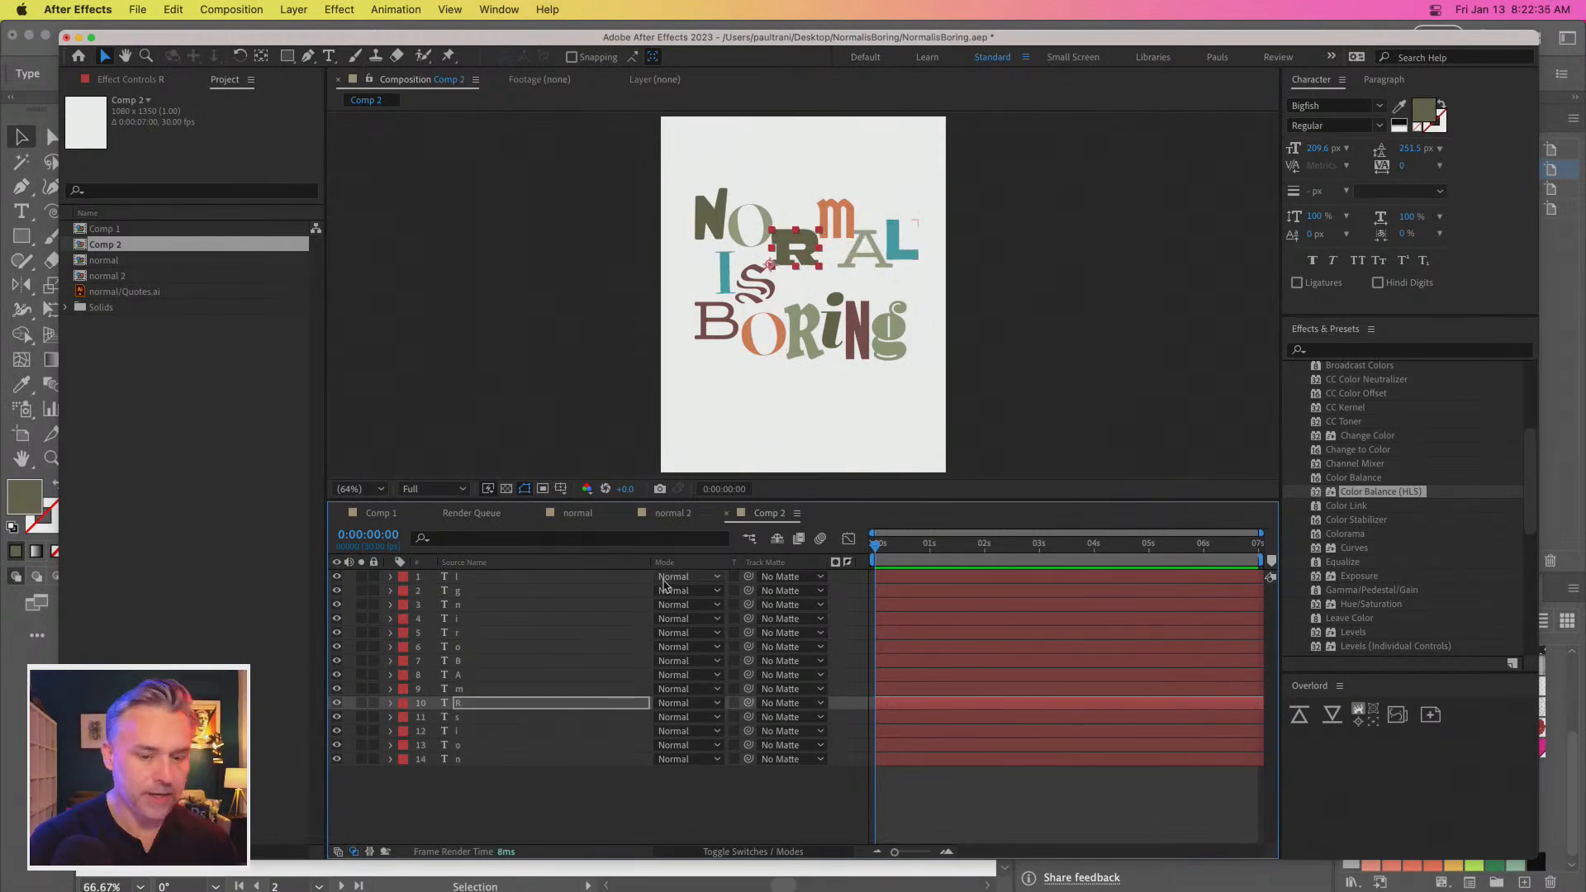
Add the expression wiggle(5,10) to the Position of the bottom layer, the N that starts "NORMAL"
{"action": "key", "text": "period"}
{"action": "key", "text": "period"}
{"action": "key", "text": "period"}
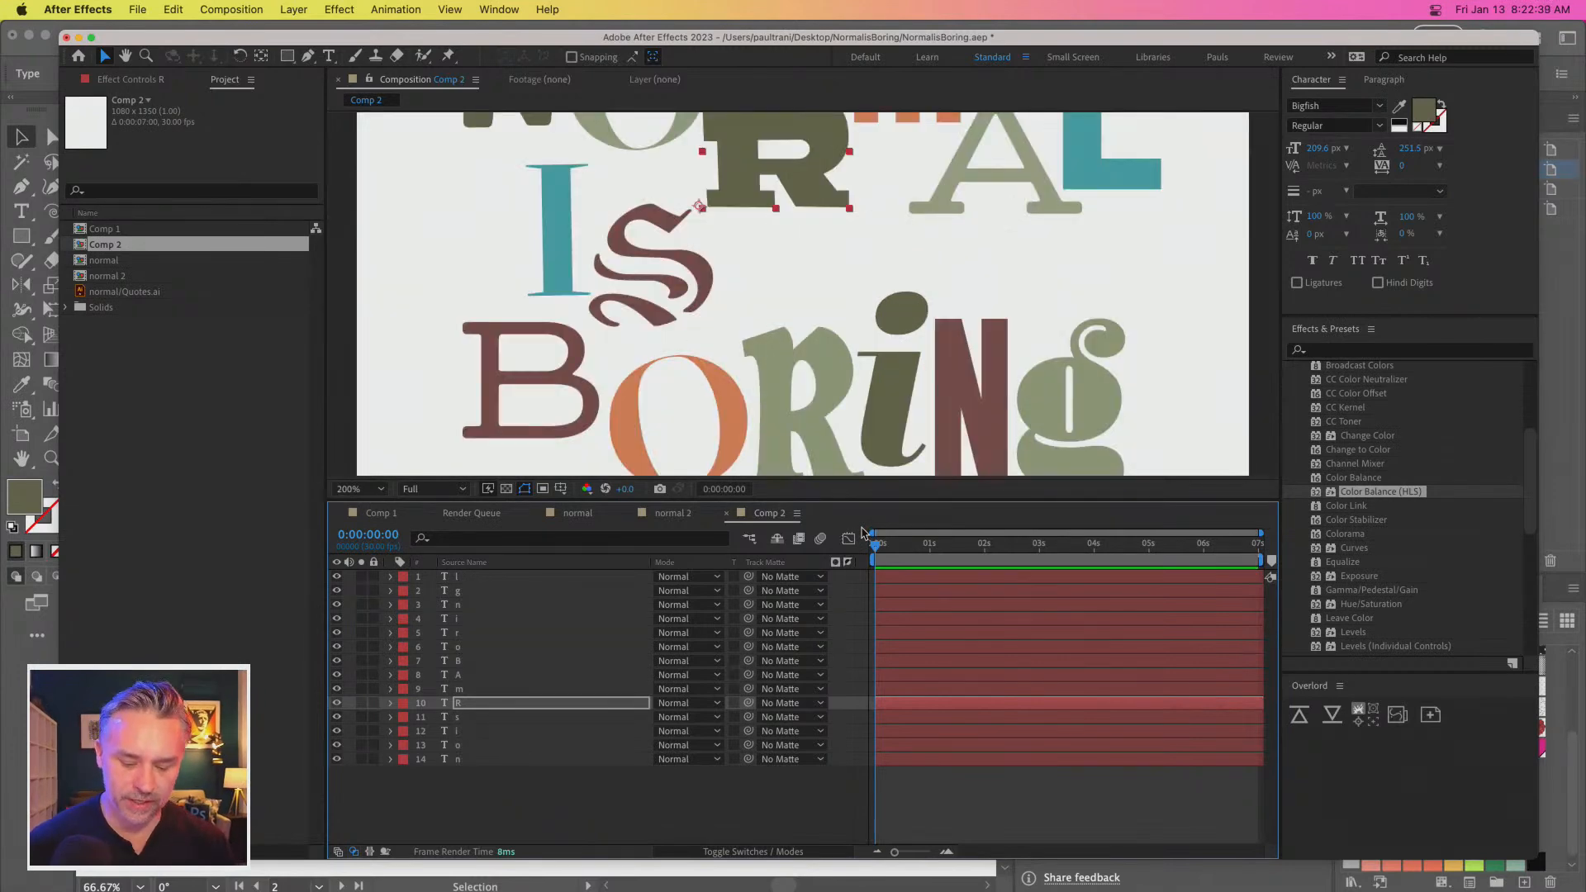
{"action": "key", "text": "comma"}
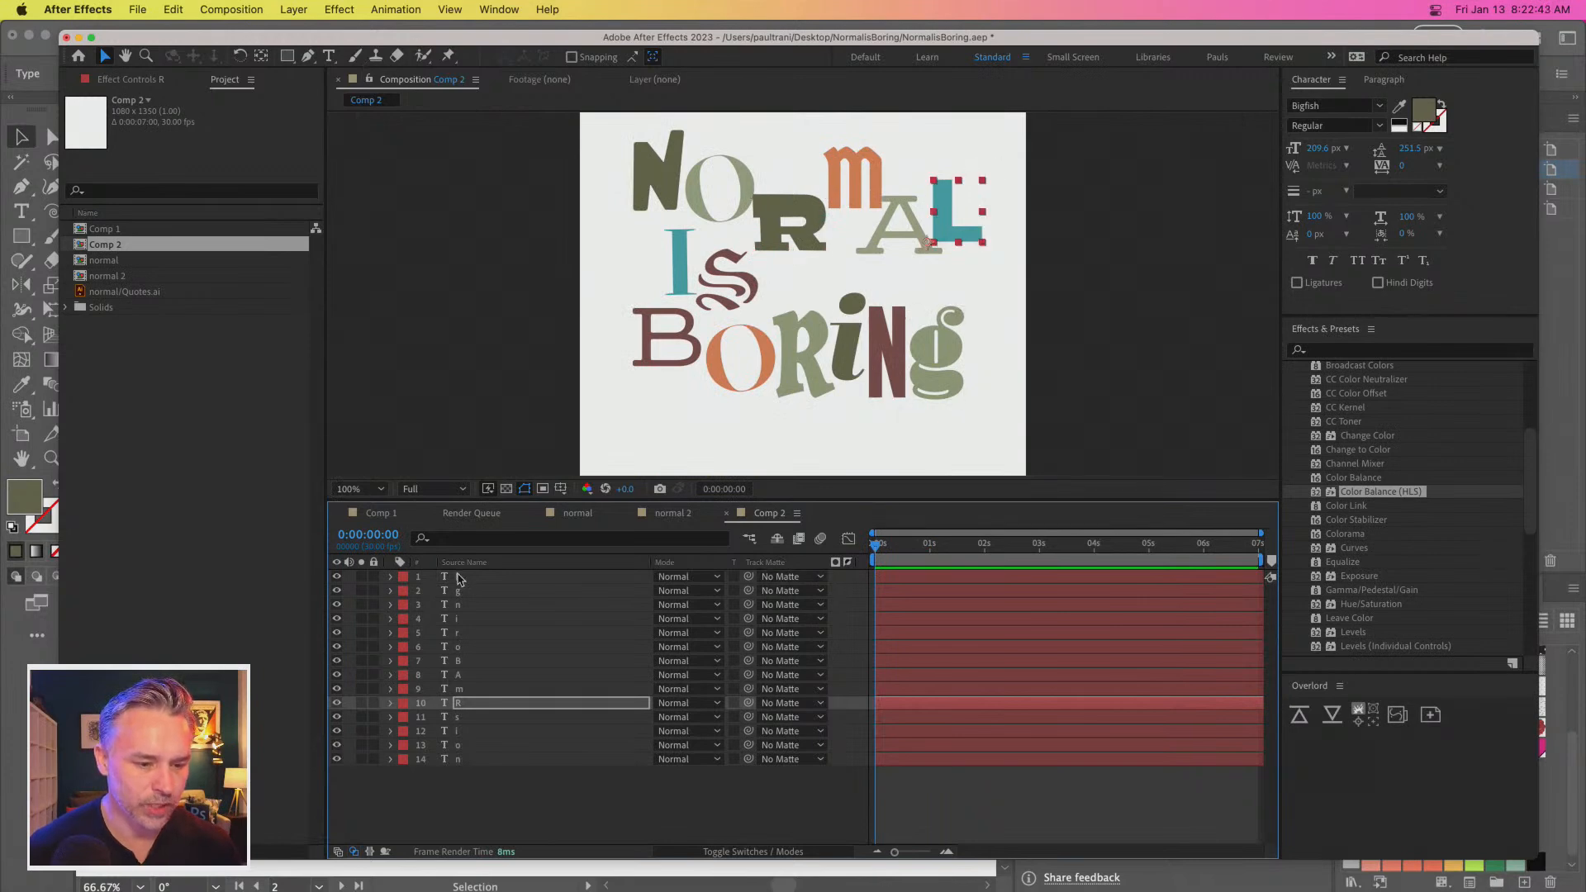
{"action": "left_click", "coordinate": [464, 577]}
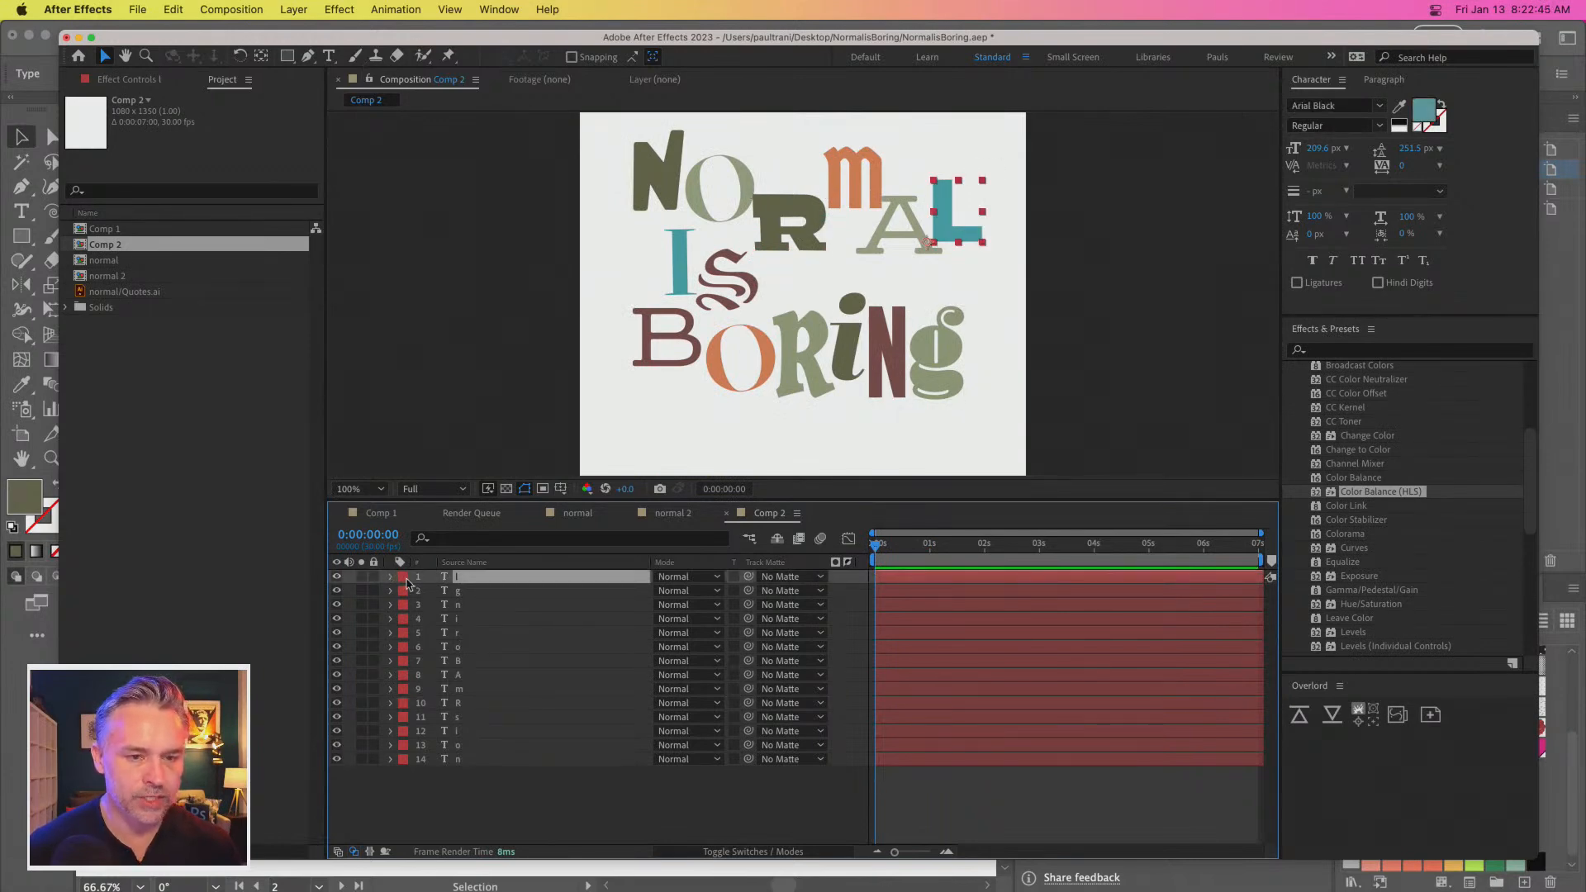
{"action": "left_click", "coordinate": [454, 758]}
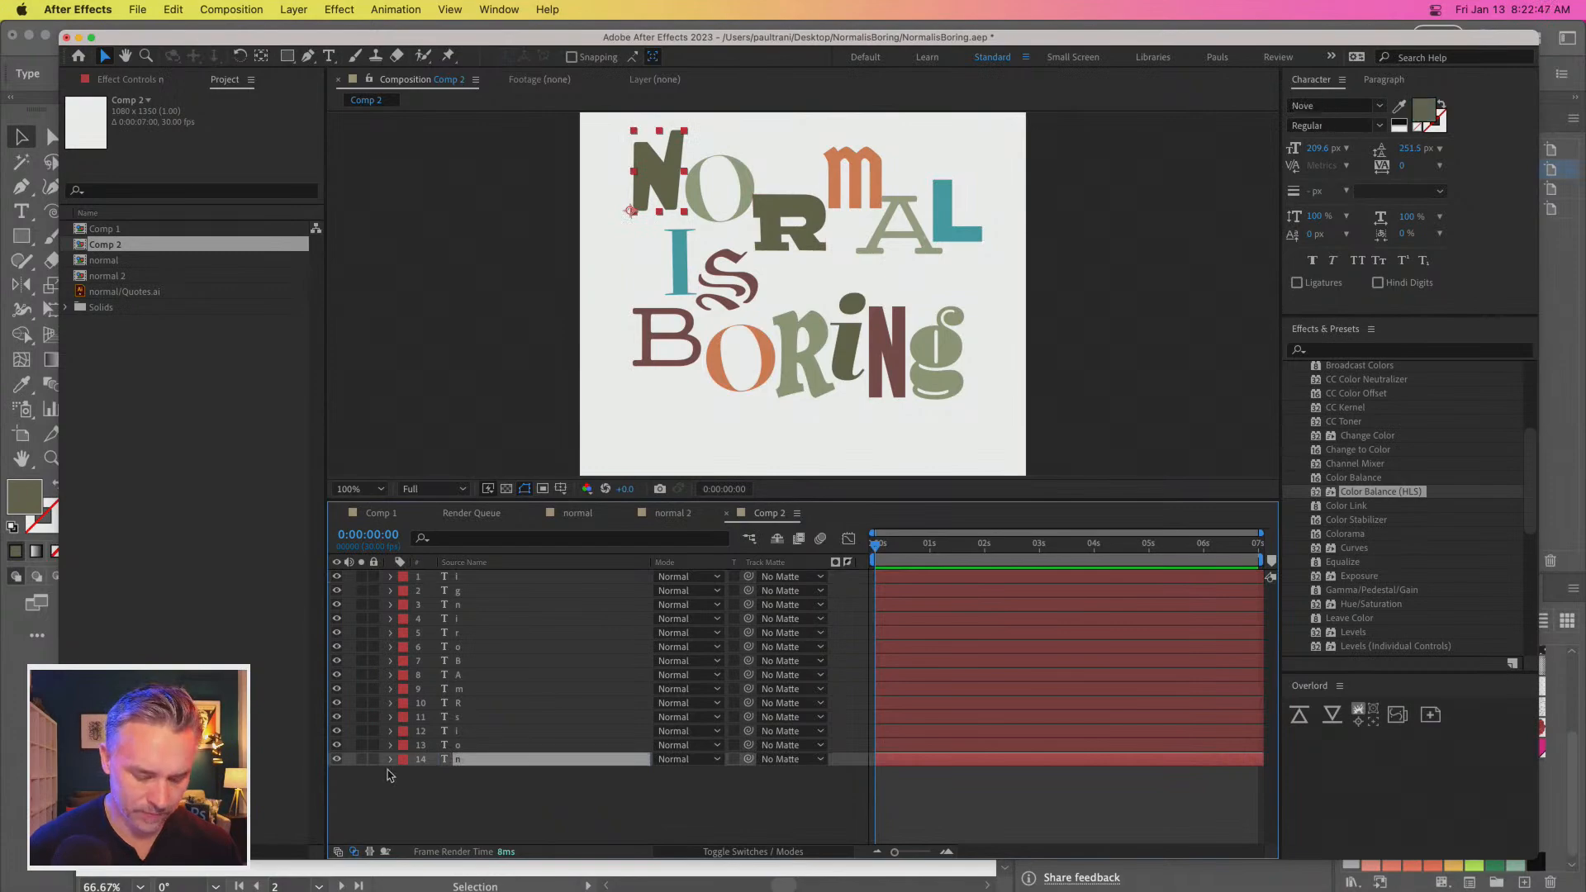
{"action": "key", "text": "p"}
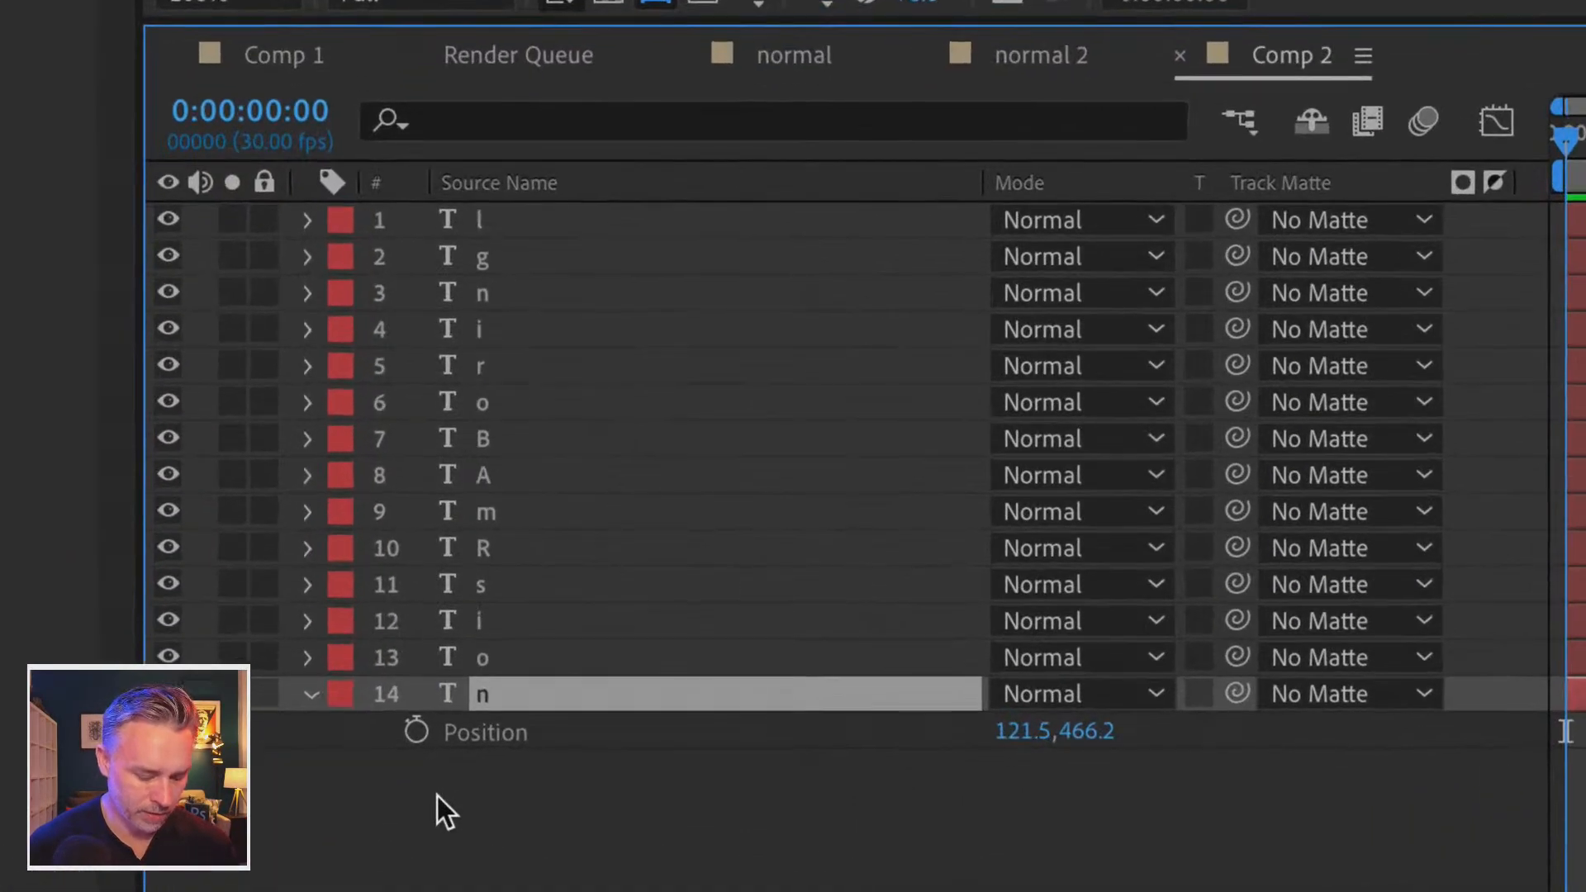
{"action": "left_click", "coordinate": [416, 732], "text": "alt"}
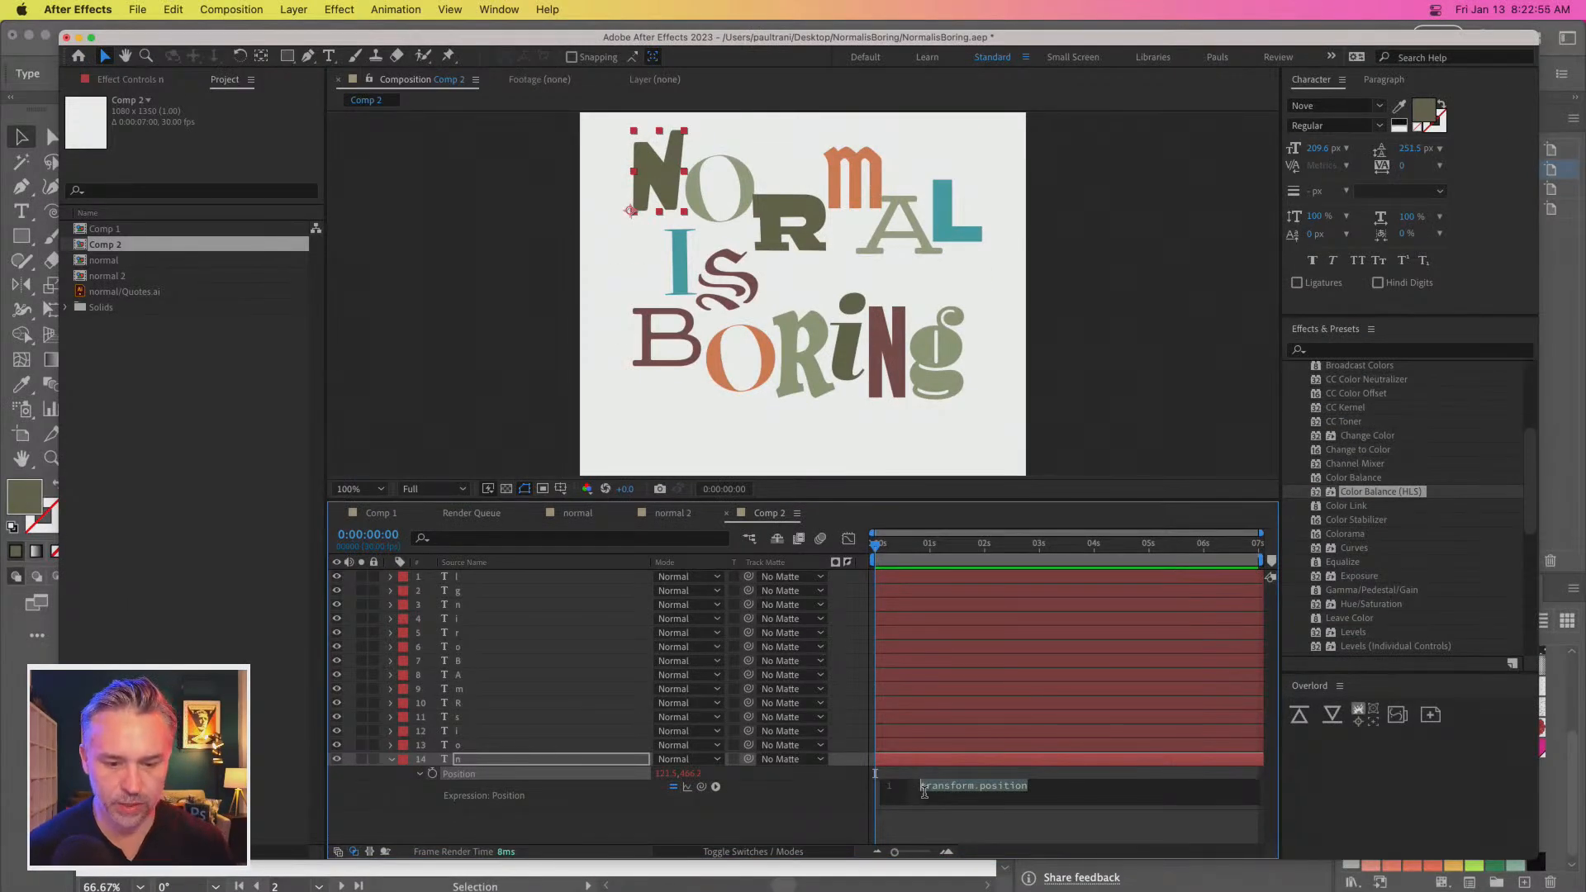
{"action": "type", "text": "wiggle()"}
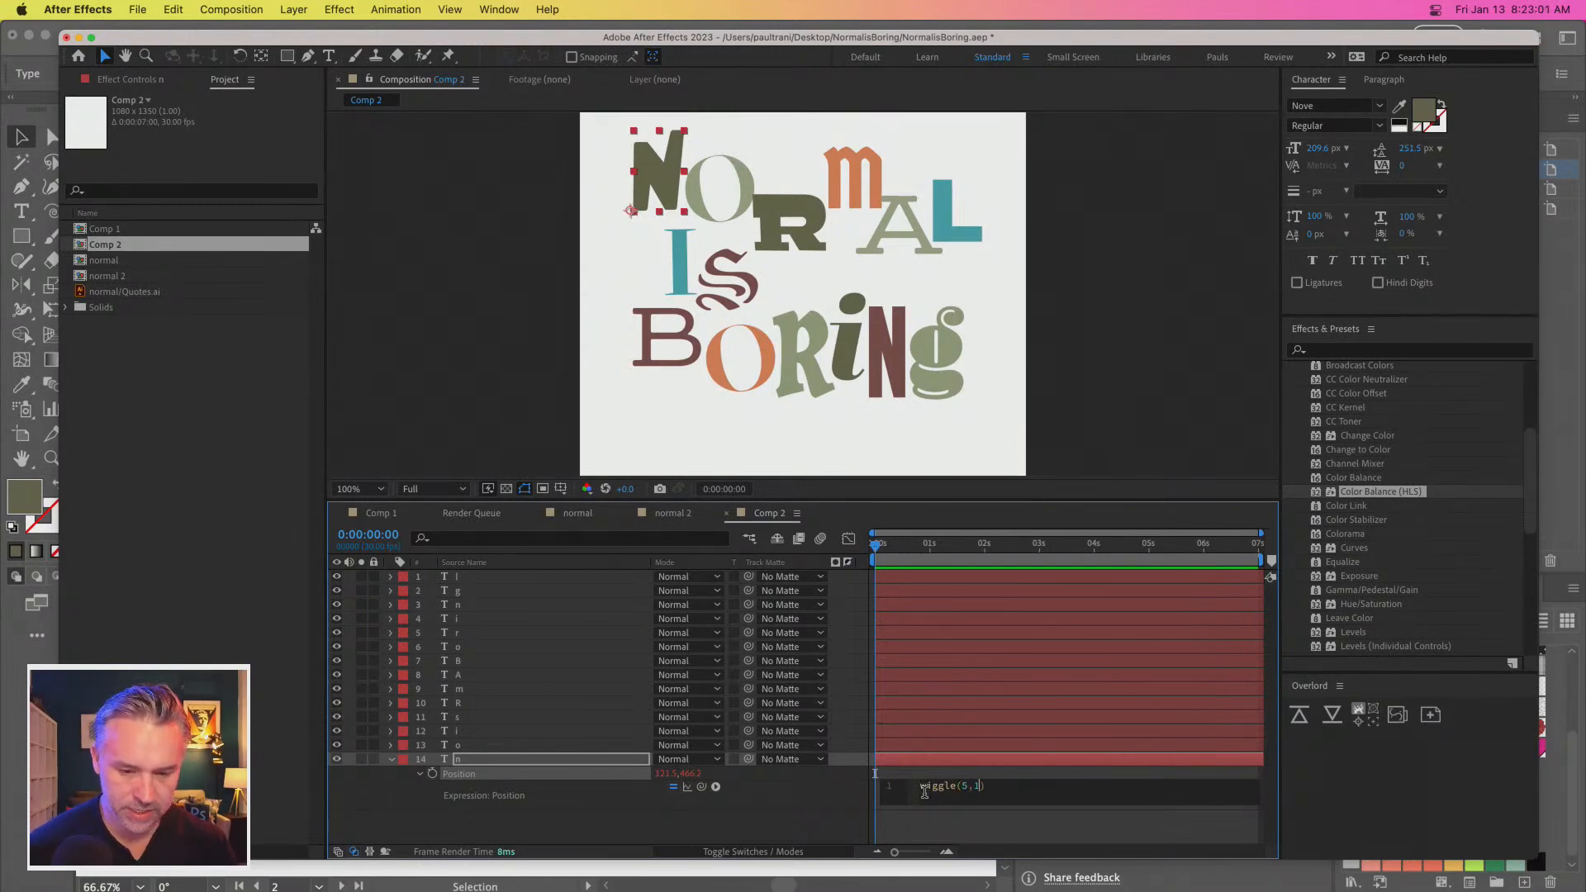
{"action": "left_click", "coordinate": [906, 821]}
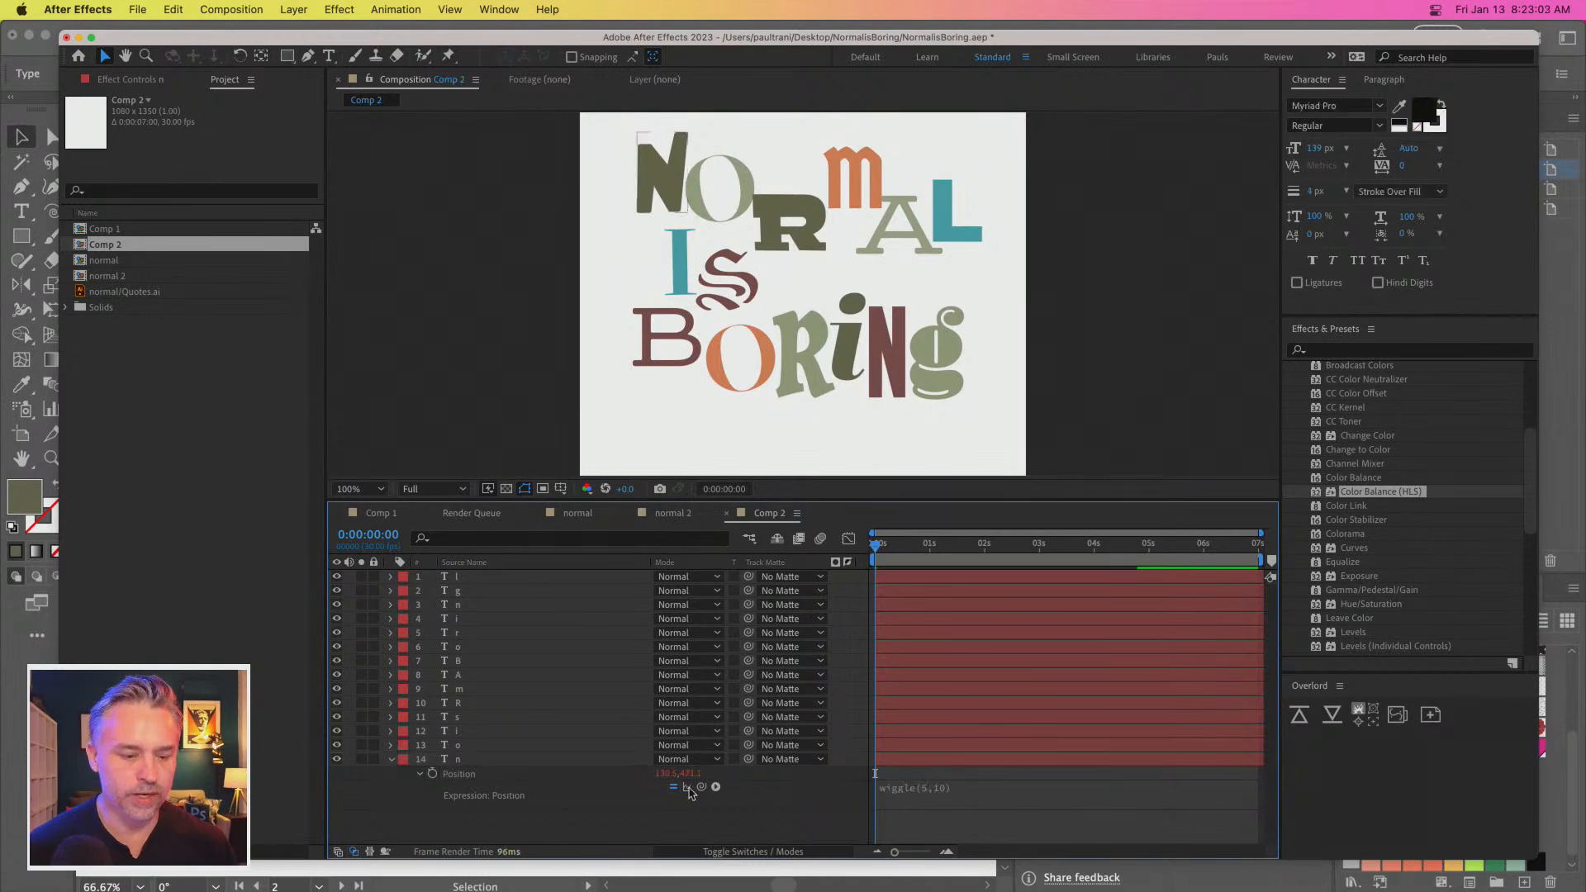
Preview the wiggling N from the start of the composition
{"action": "left_click", "coordinate": [470, 760]}
{"action": "left_click_drag", "start_coordinate": [894, 544], "coordinate": [847, 542]}
{"action": "key", "text": "space"}
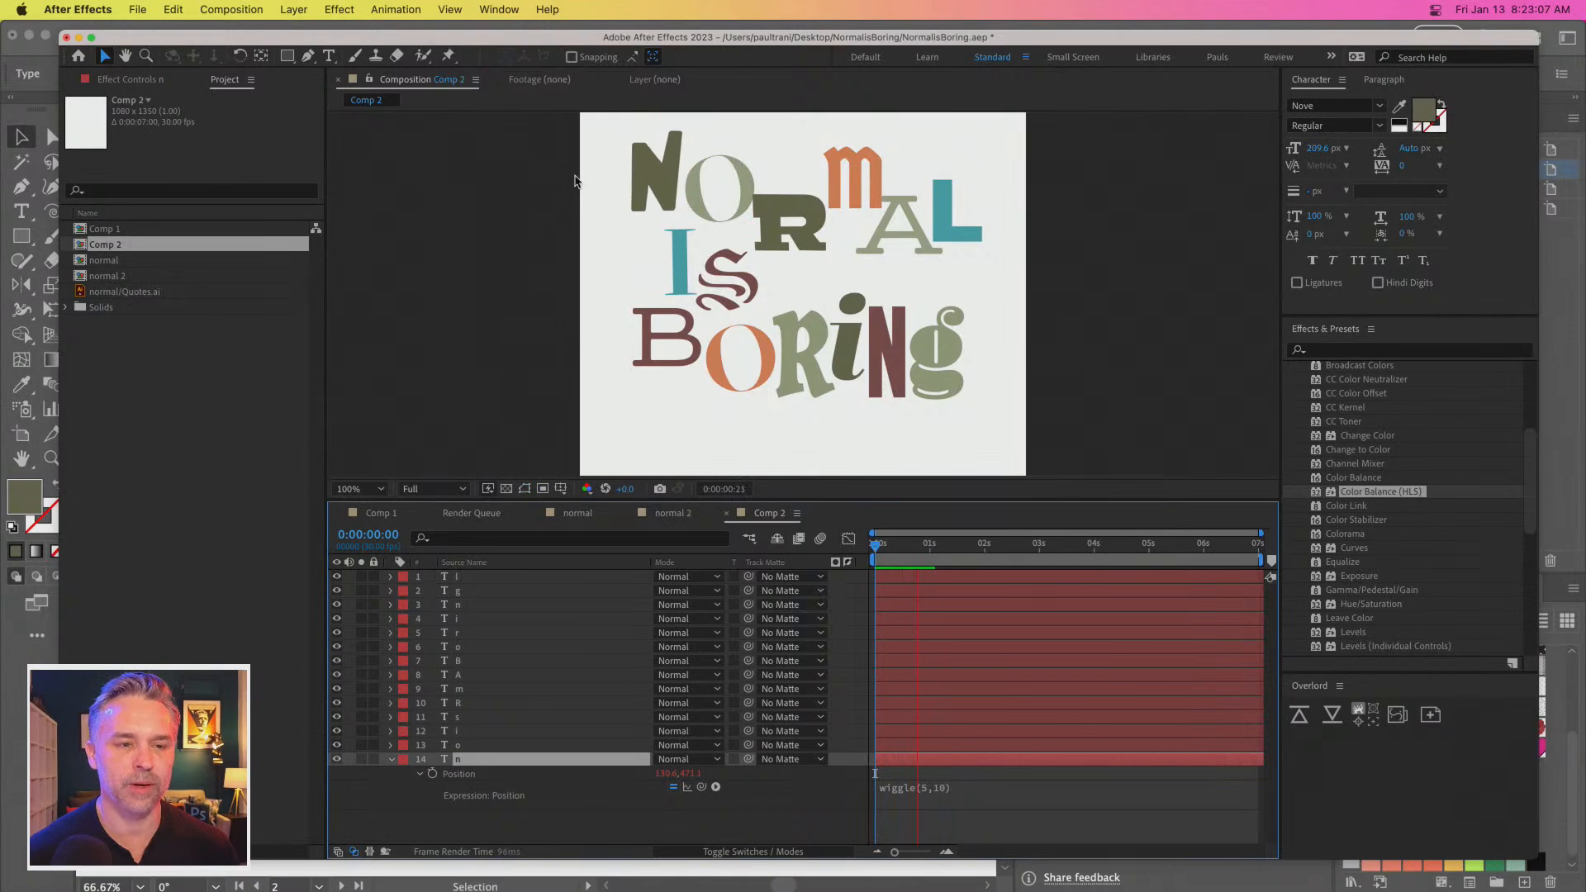
{"action": "key", "text": "space"}
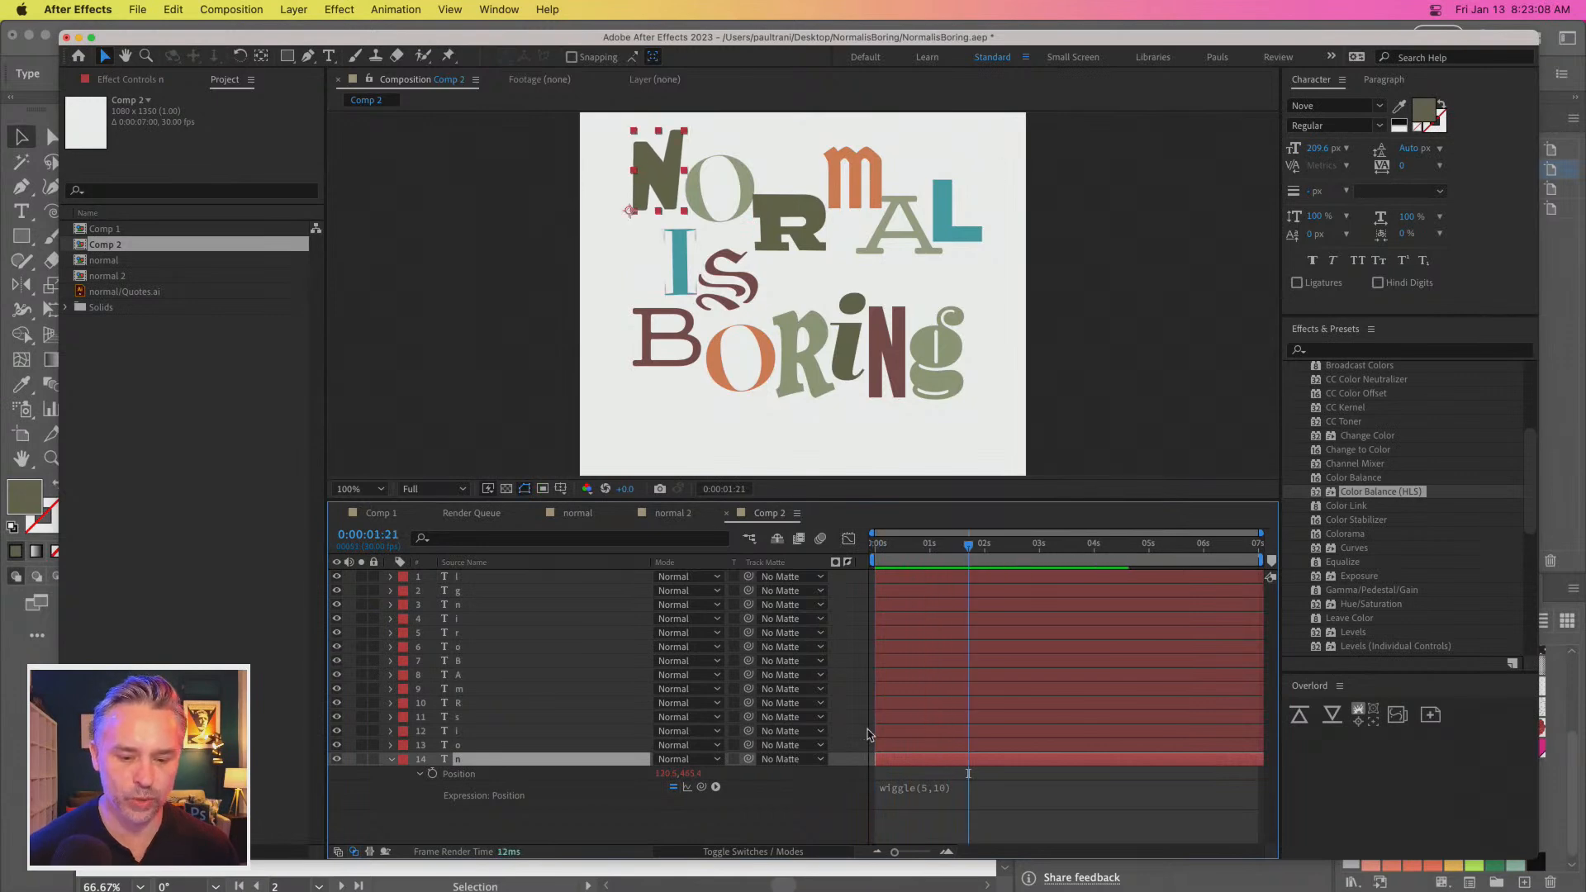
Try a much faster wiggle on the N with the Position expression wiggle(50,10), and preview it from the start
{"action": "left_click", "coordinate": [923, 785]}
{"action": "left_click", "coordinate": [967, 786]}
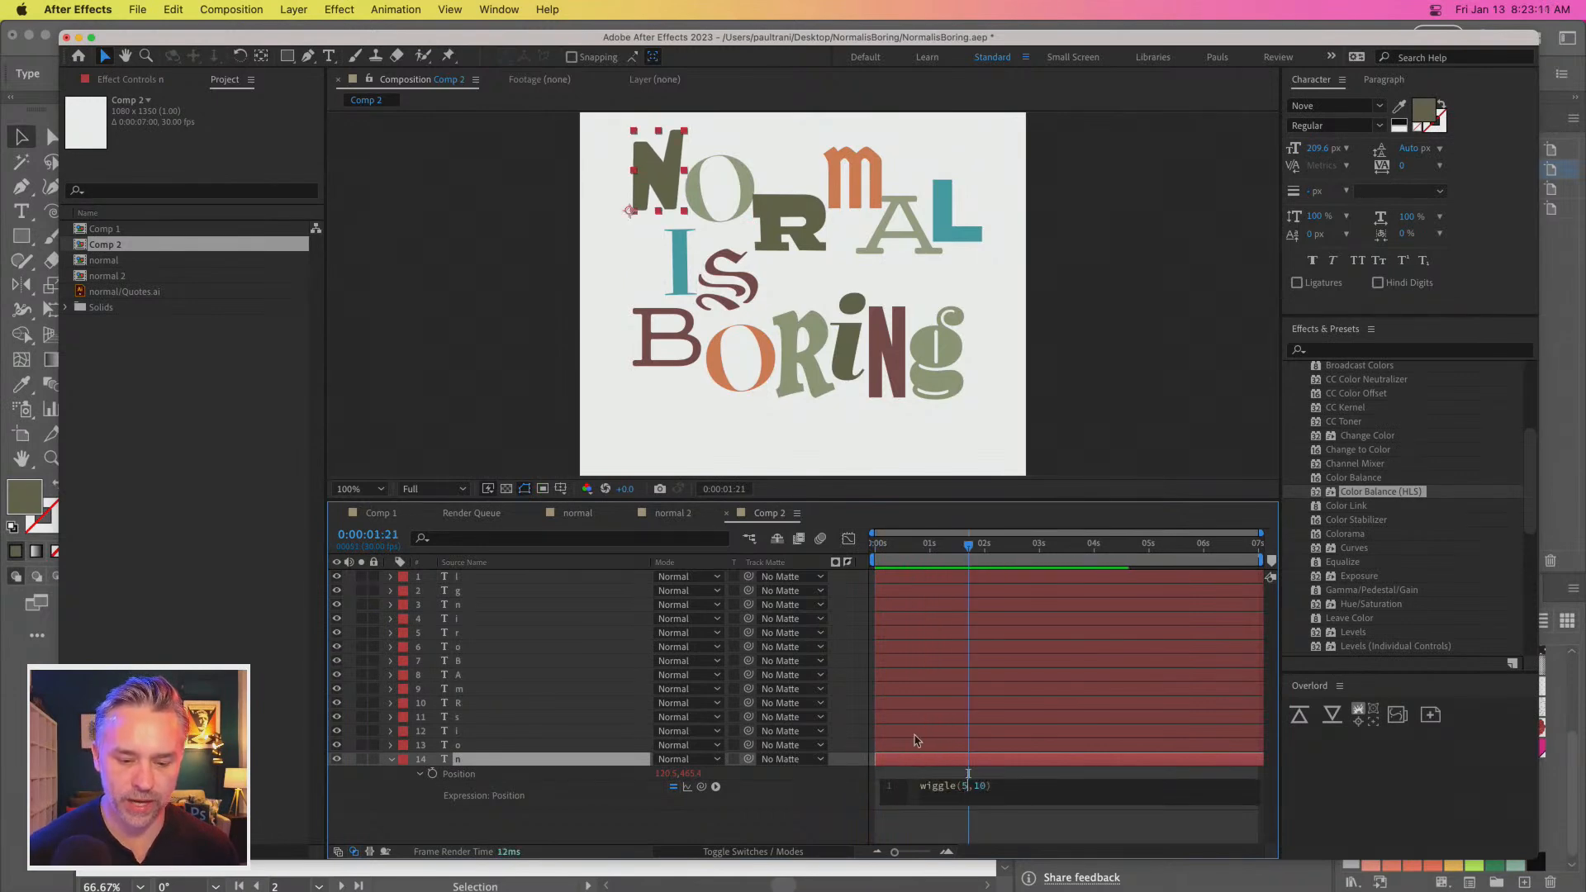
{"action": "type", "text": "0"}
{"action": "left_click", "coordinate": [906, 816]}
{"action": "key", "text": "Home"}
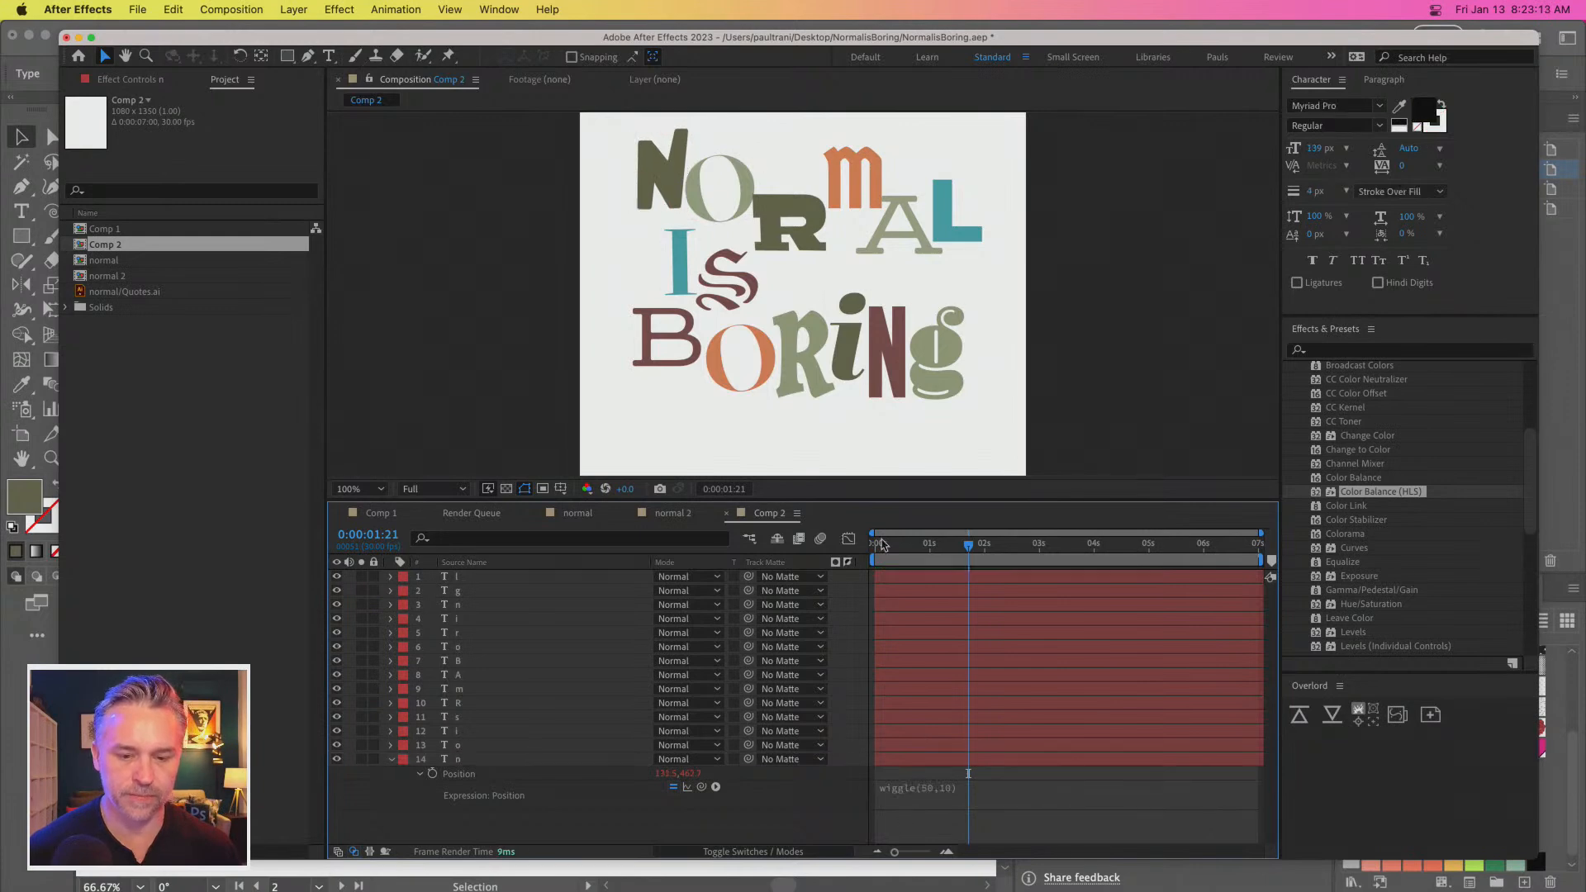
{"action": "key", "text": "space"}
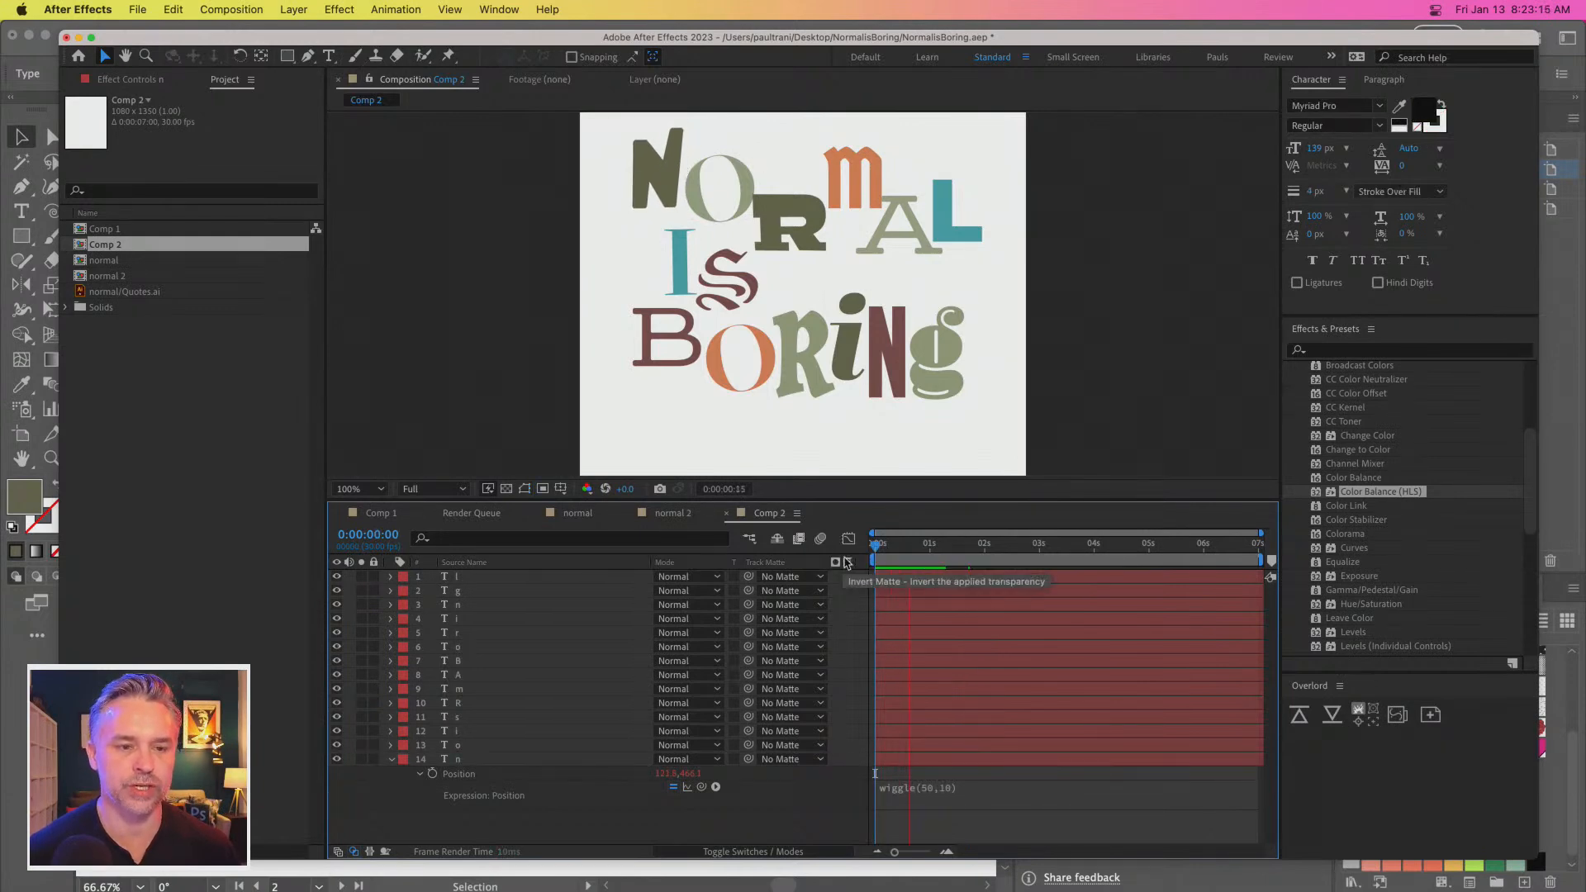
Change the N's Position expression to wiggle(5,20) and preview the motion from the start
{"action": "left_click", "coordinate": [919, 789]}
{"action": "left_click", "coordinate": [967, 787]}
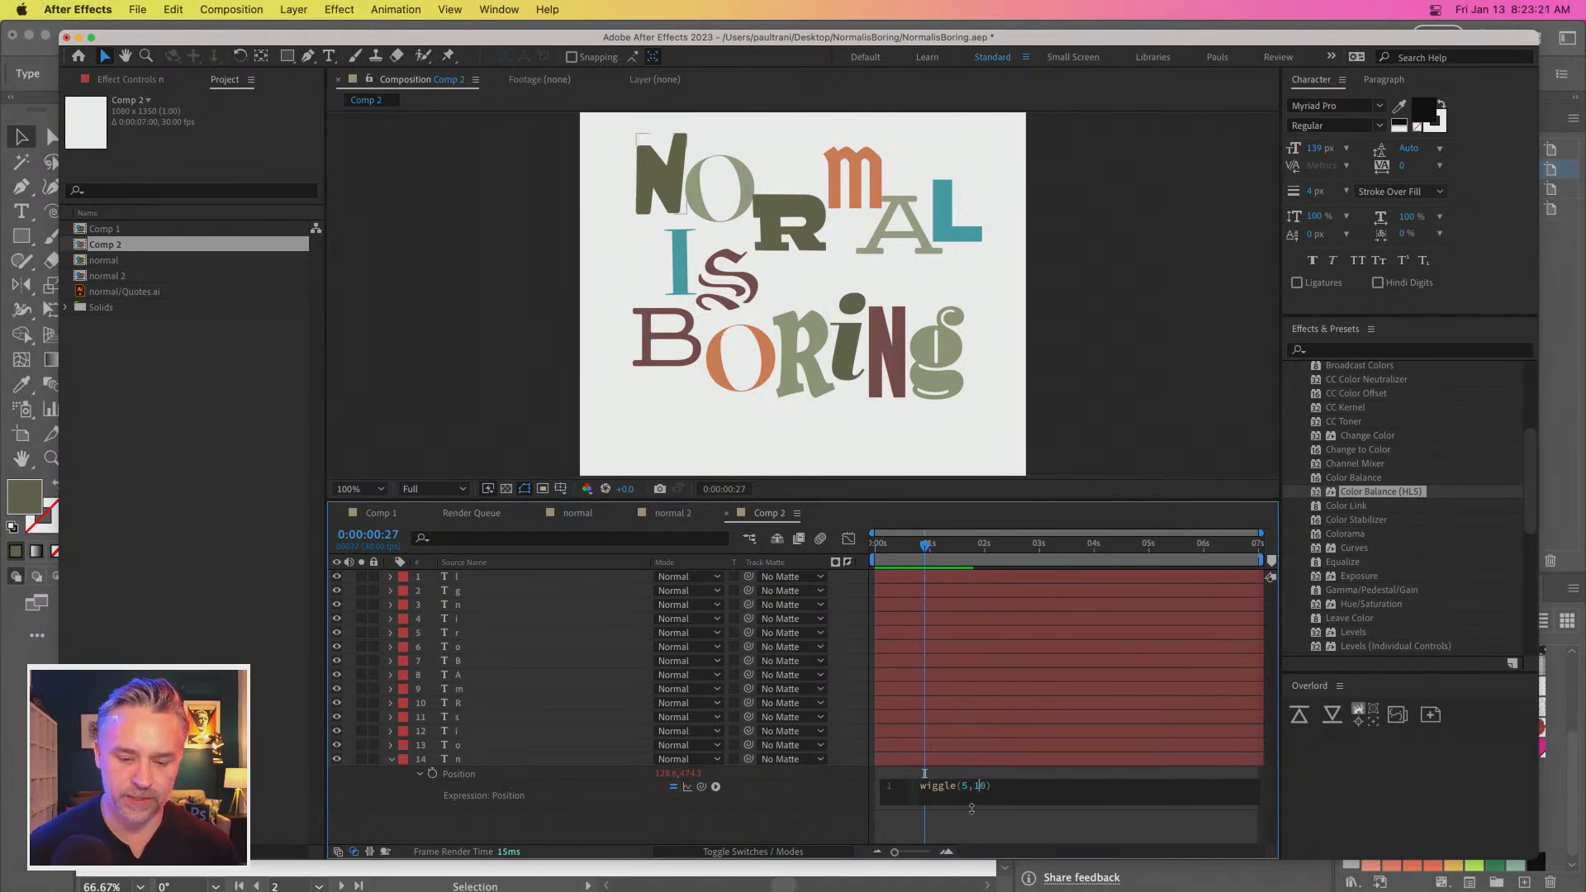
{"action": "left_click", "coordinate": [1186, 651]}
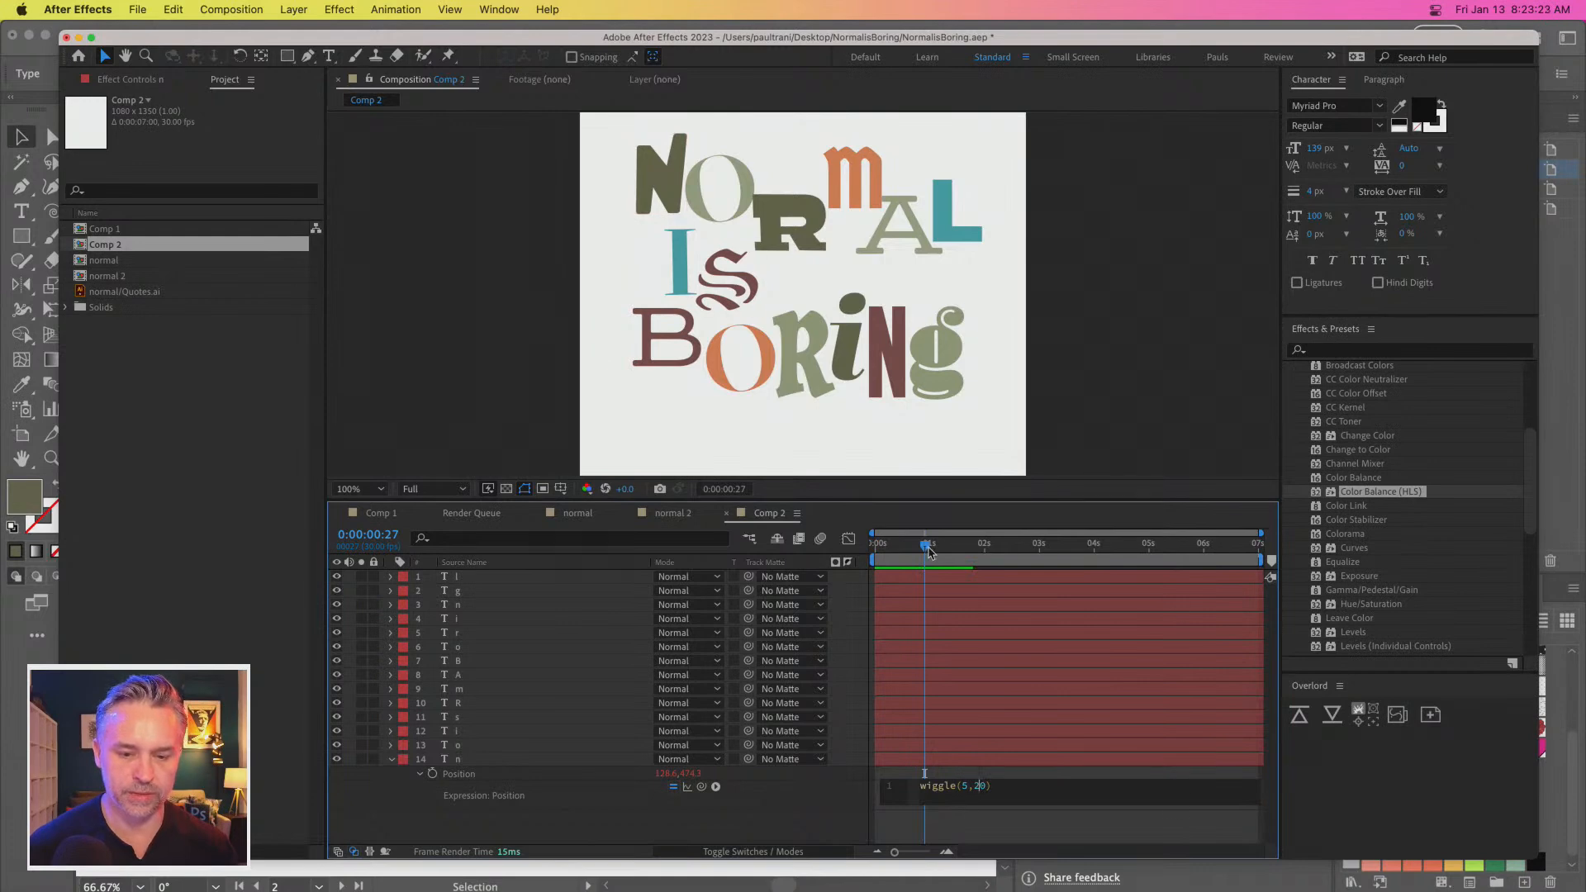
{"action": "left_click_drag", "start_coordinate": [928, 551], "coordinate": [875, 551]}
{"action": "key", "text": "space"}
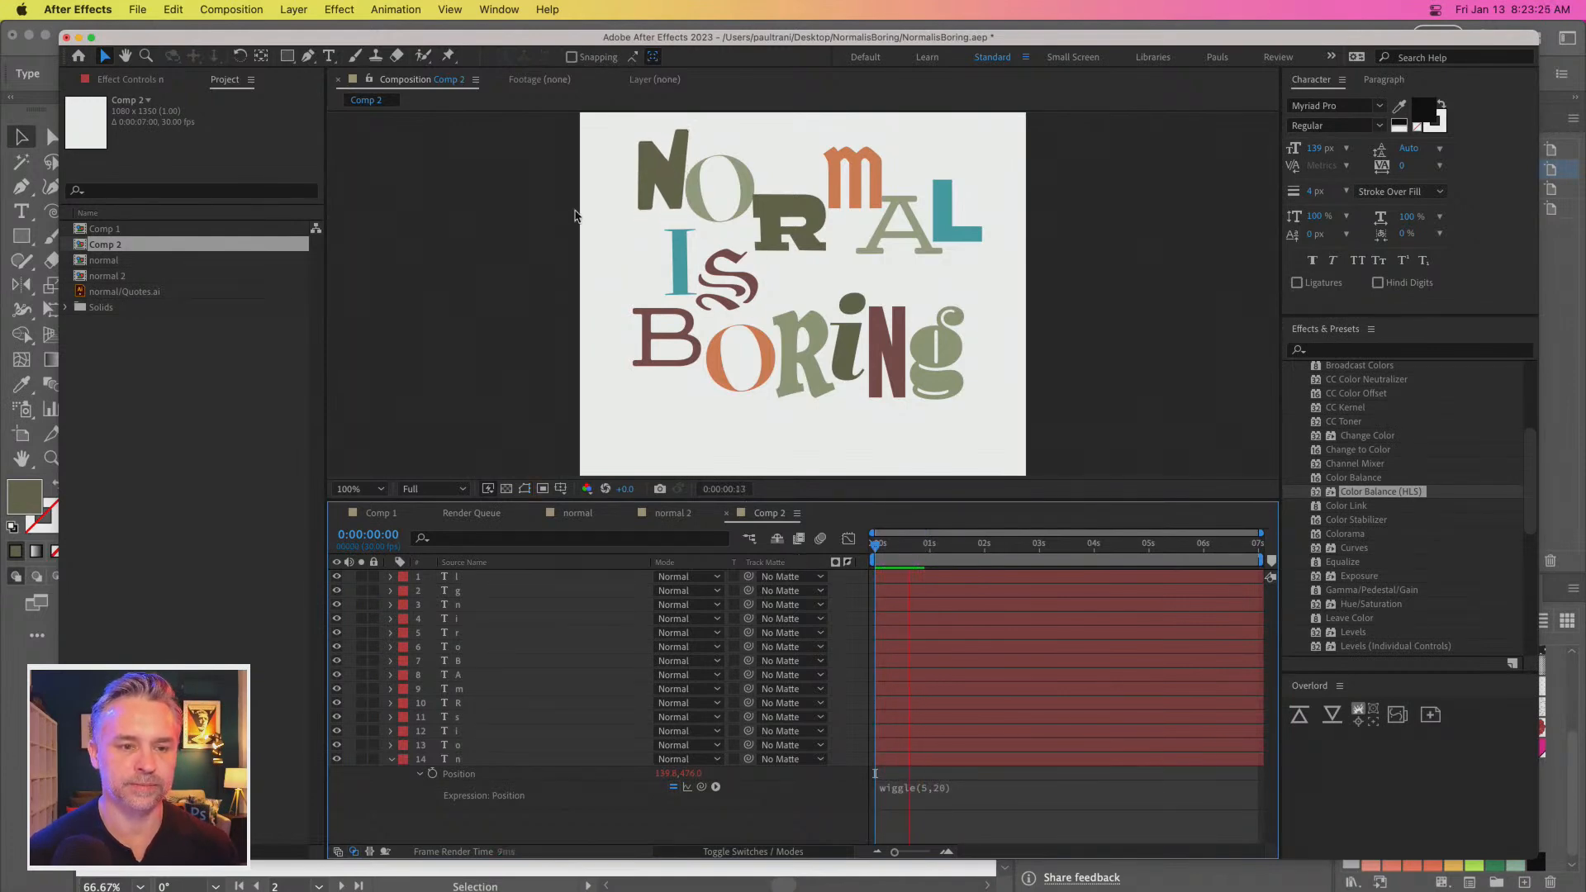
{"action": "key", "text": "space"}
{"action": "key", "text": "Home"}
Select the N's wiggle expression text, and select all the other letter layers, 1 to 13
{"action": "left_click", "coordinate": [922, 787]}
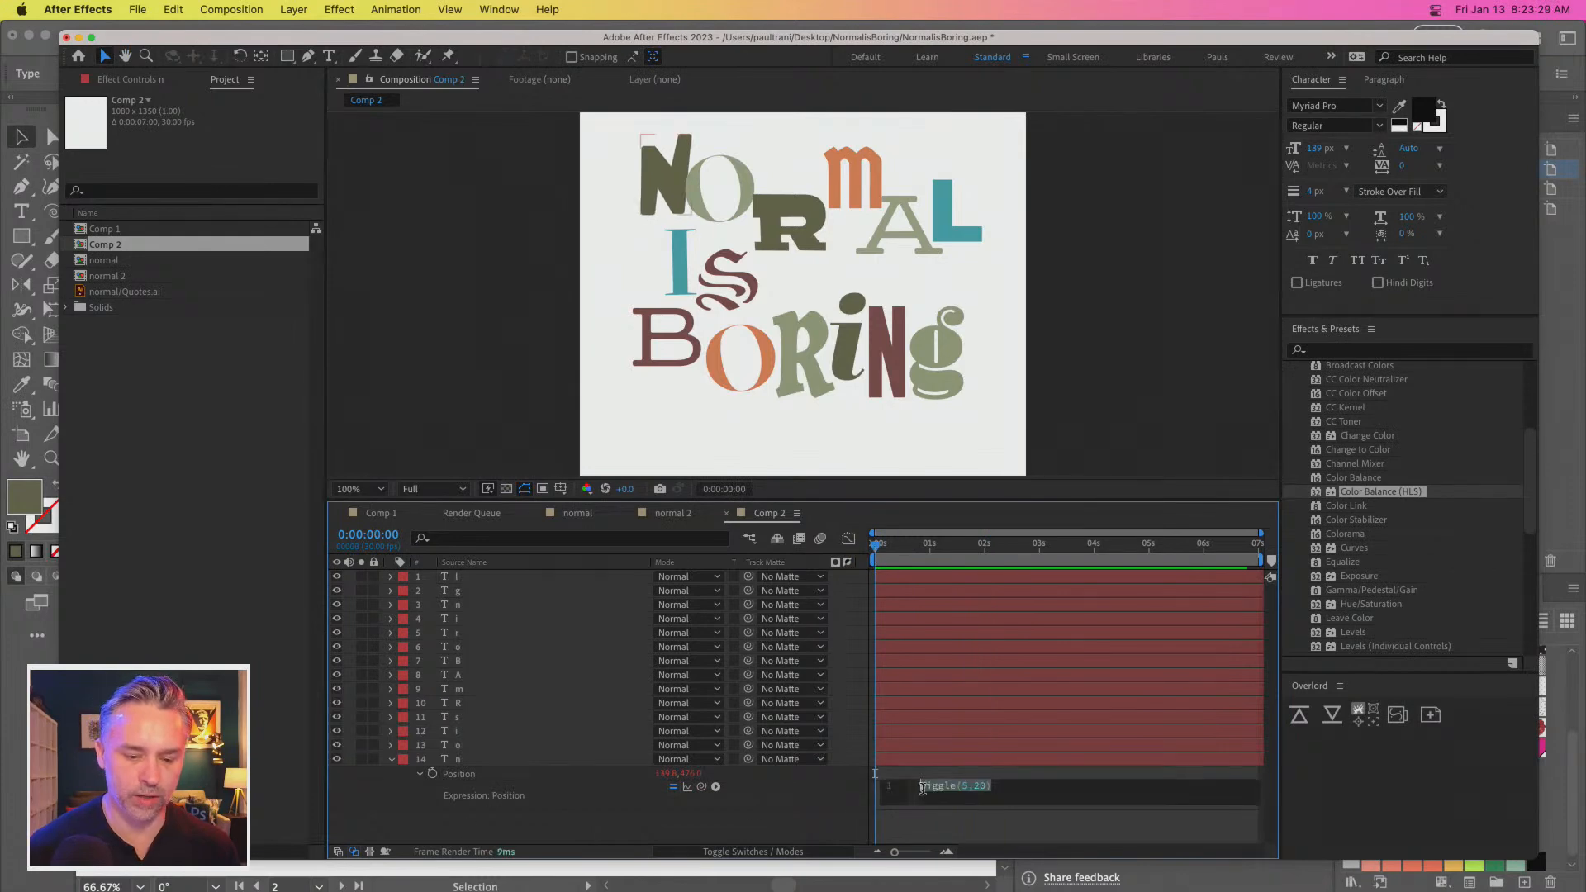
{"action": "left_click", "coordinate": [463, 747]}
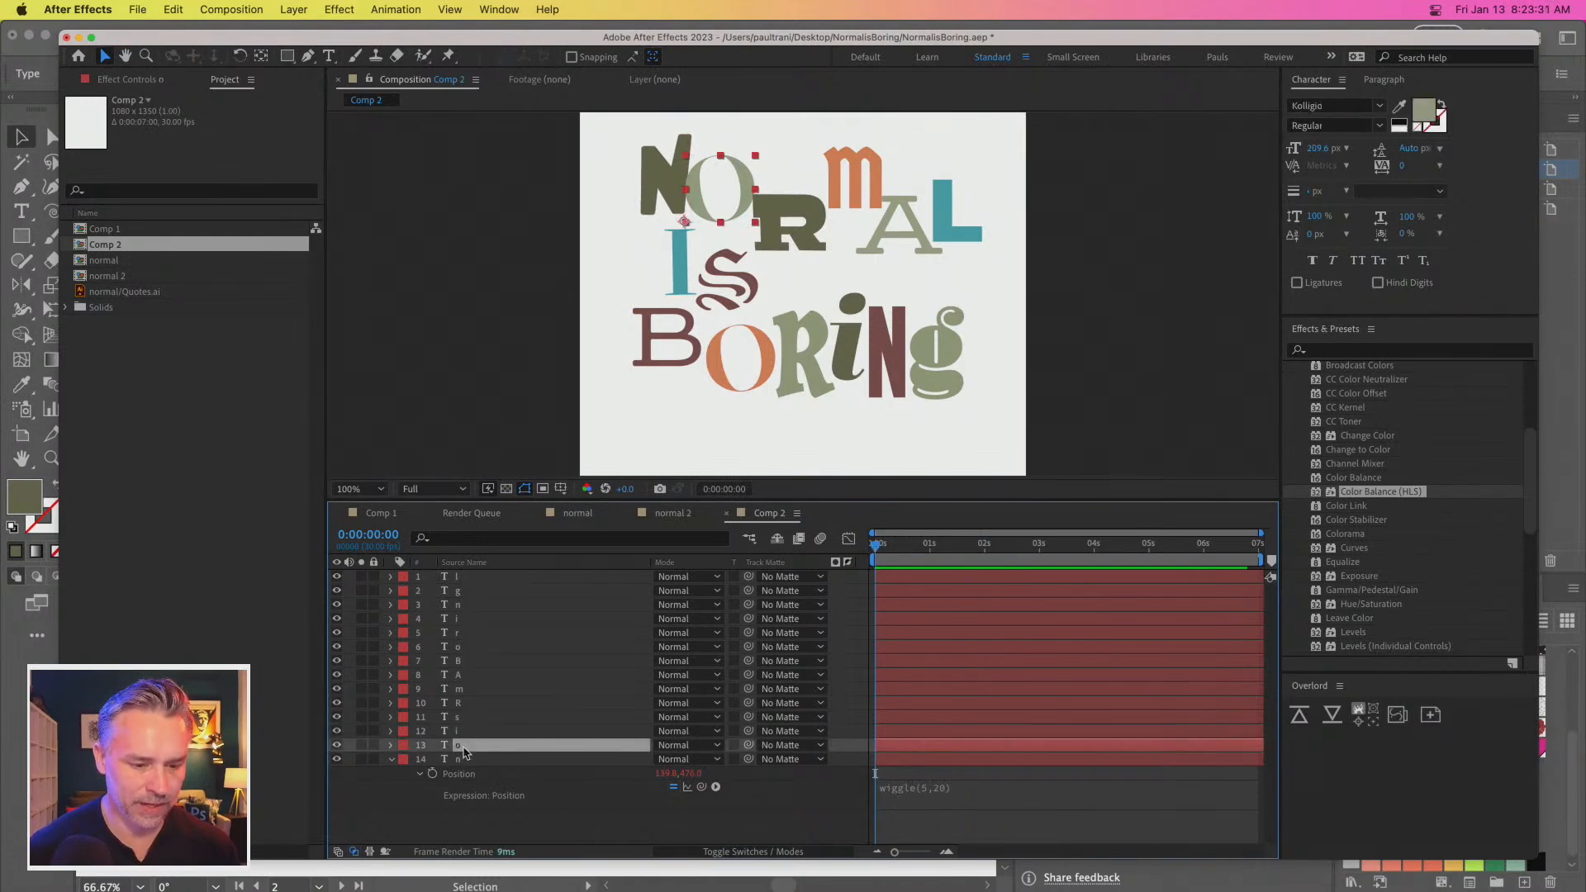
{"action": "key", "text": "super+a"}
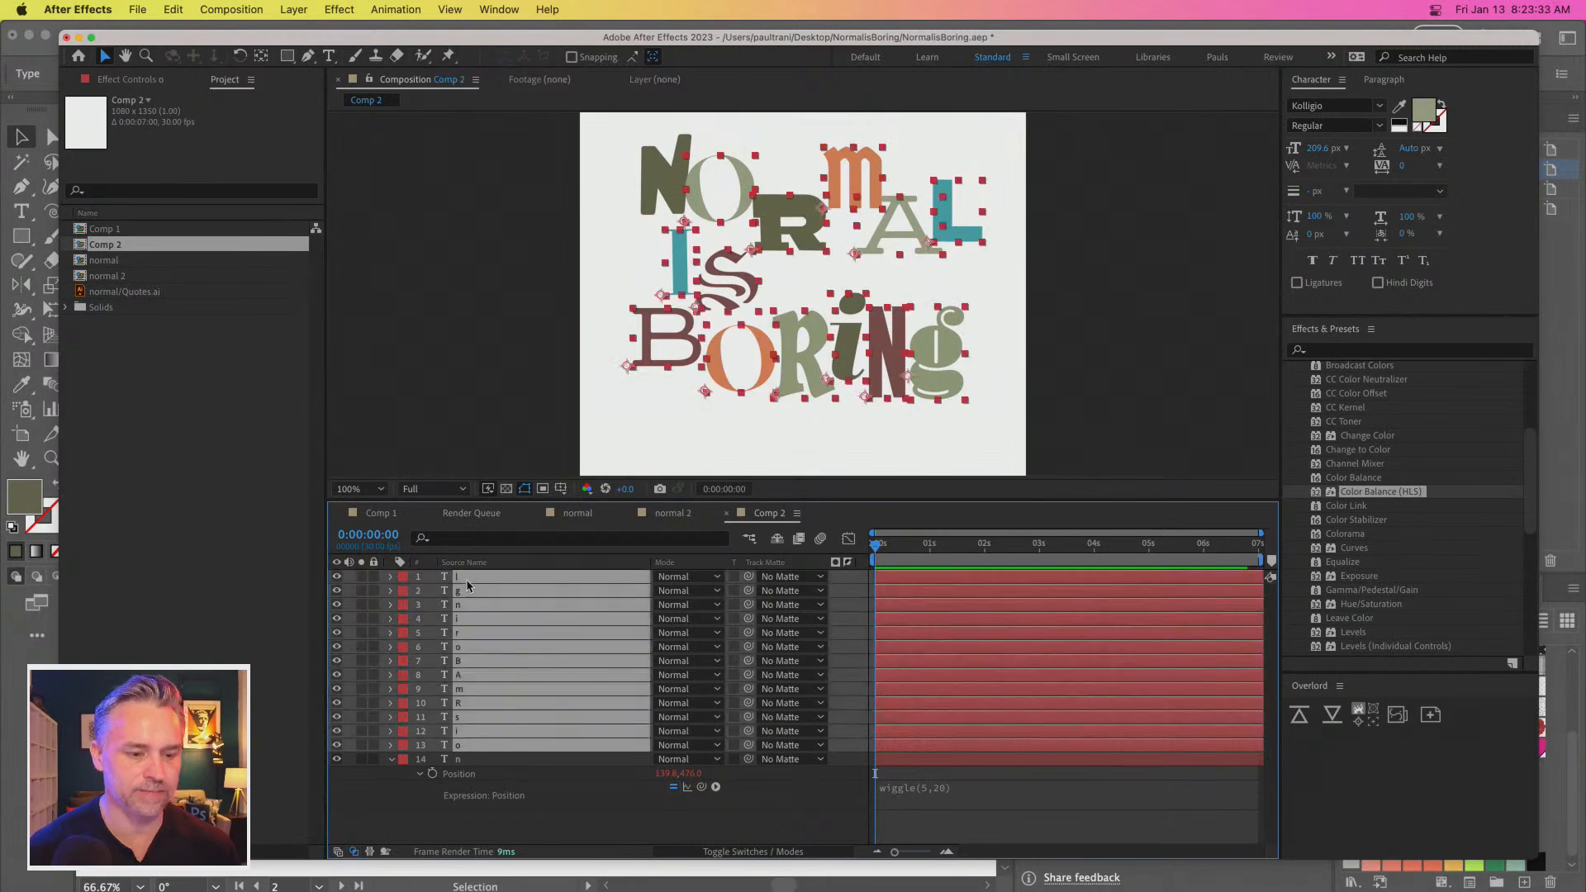
Open the composition named "normal" and enlarge the After Effects window to fill the screen
{"action": "left_click", "coordinate": [235, 462]}
{"action": "left_click", "coordinate": [88, 262]}
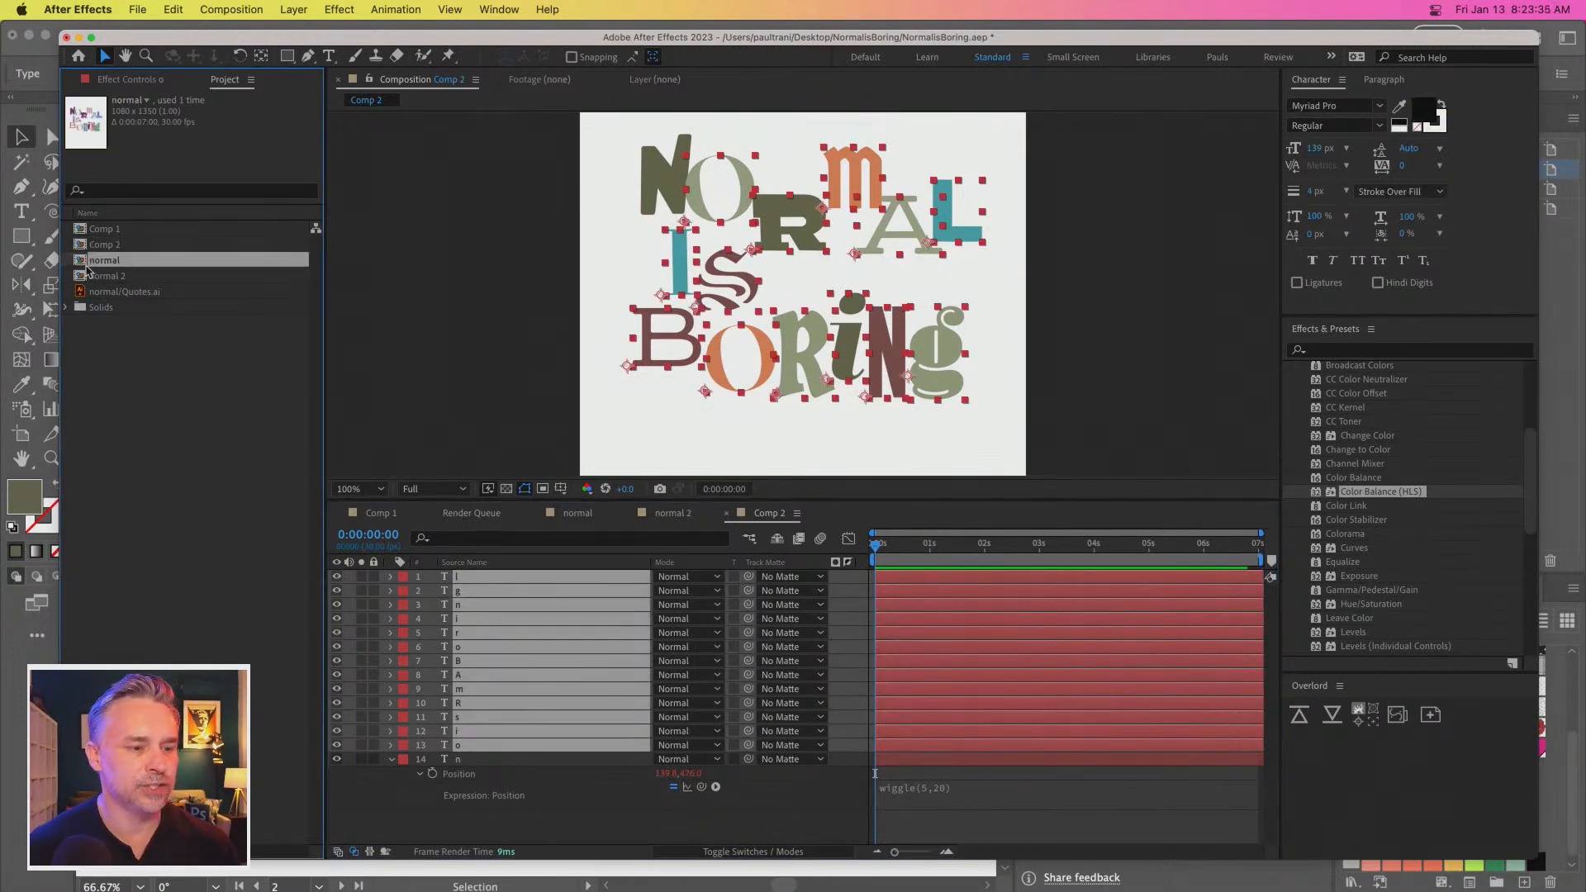
{"action": "double_click", "coordinate": [87, 266]}
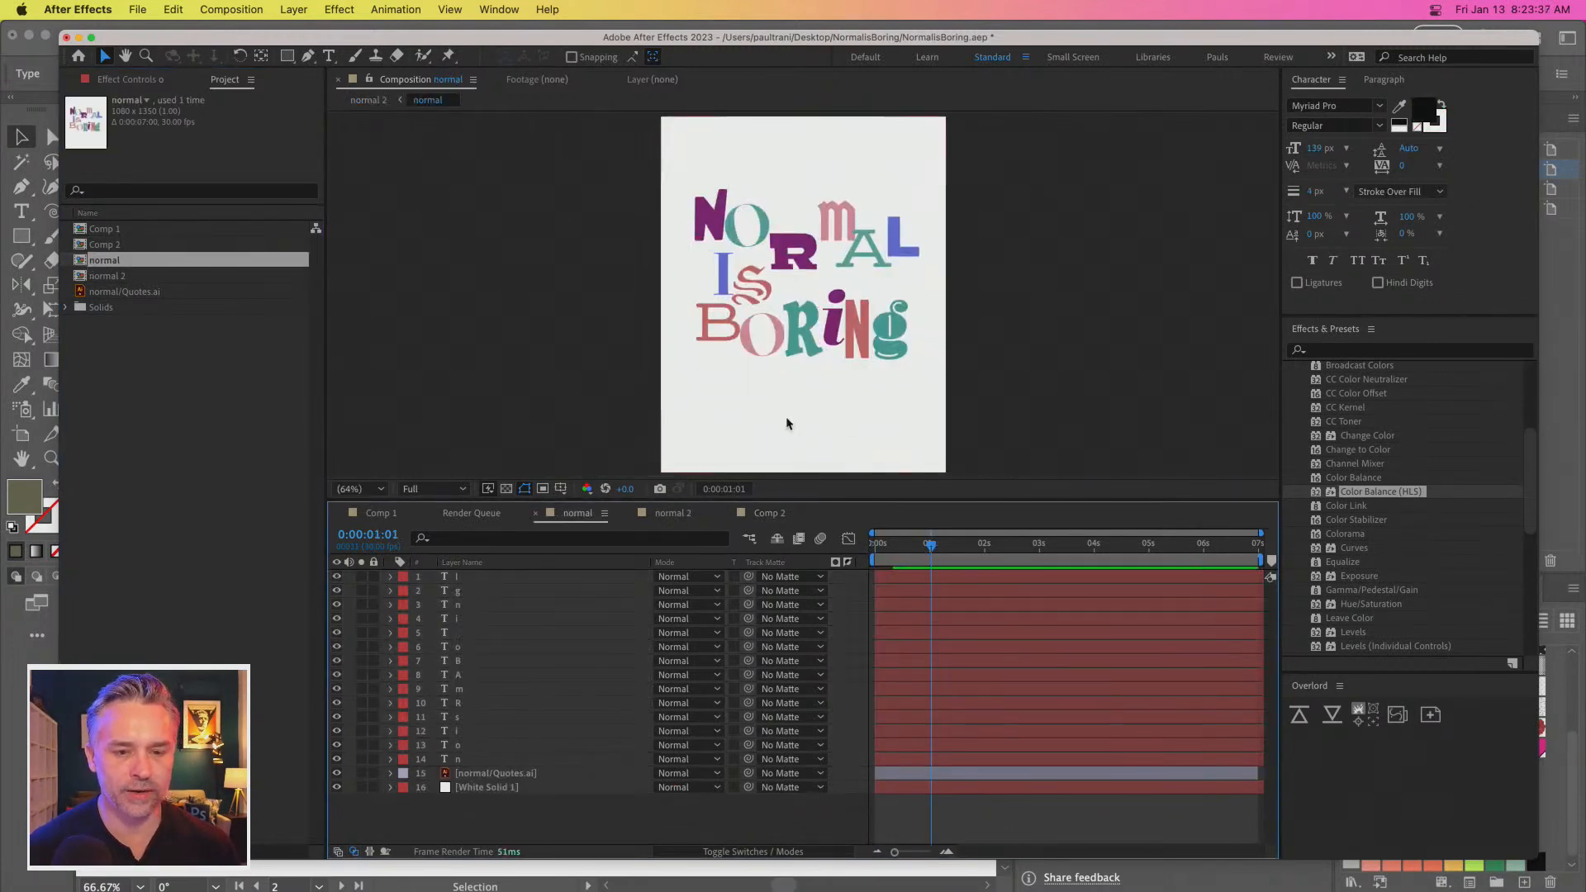
{"action": "left_click_drag", "start_coordinate": [59, 31], "coordinate": [5, 7]}
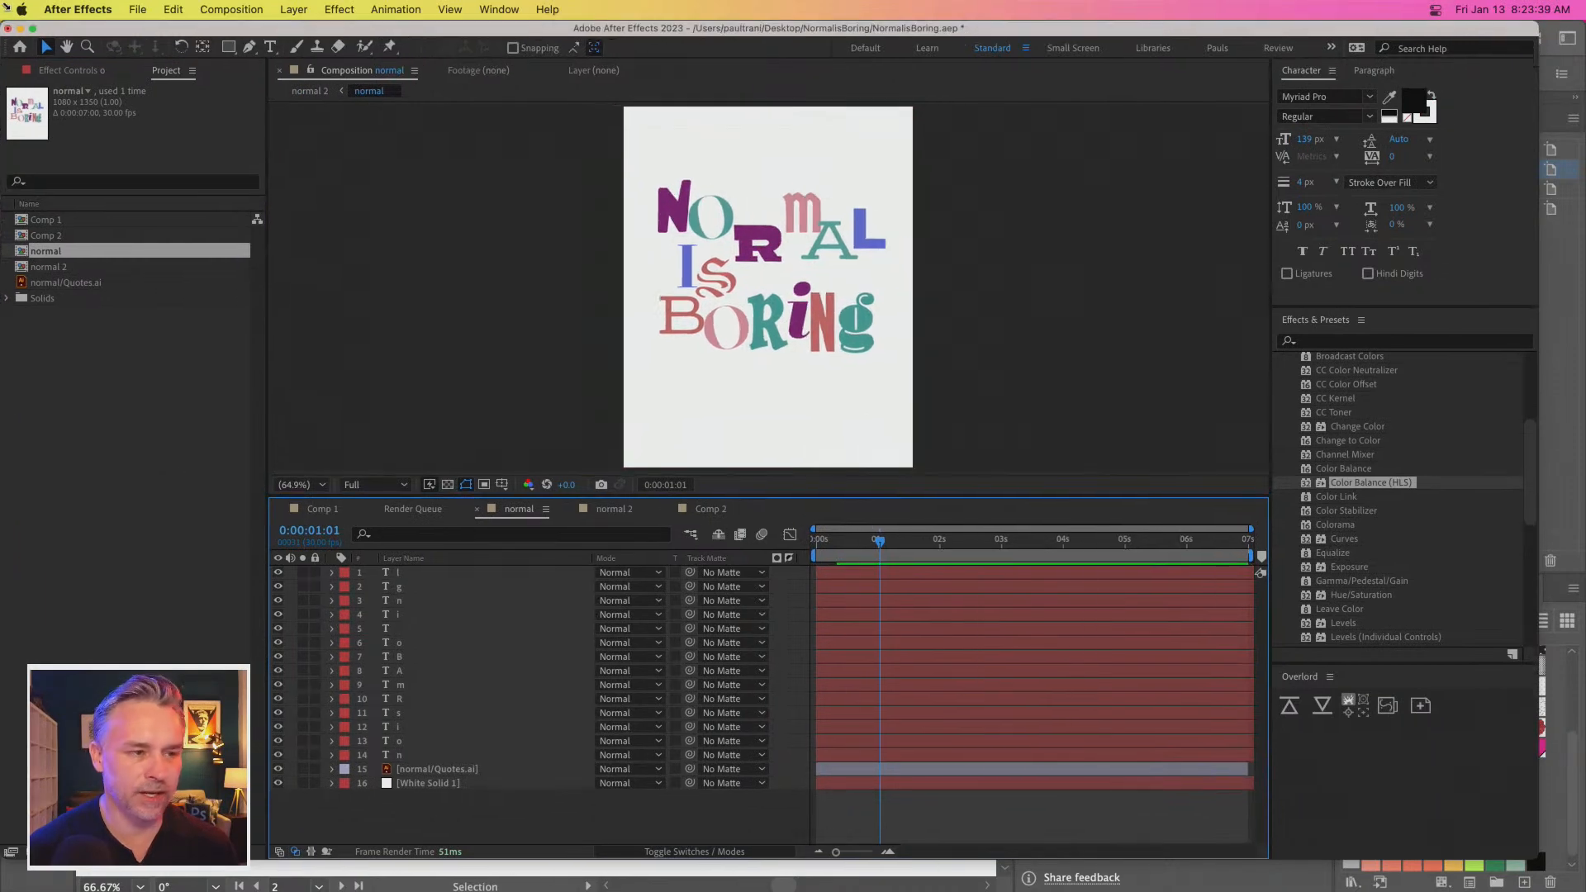
{"action": "left_click_drag", "start_coordinate": [1534, 858], "coordinate": [1583, 890]}
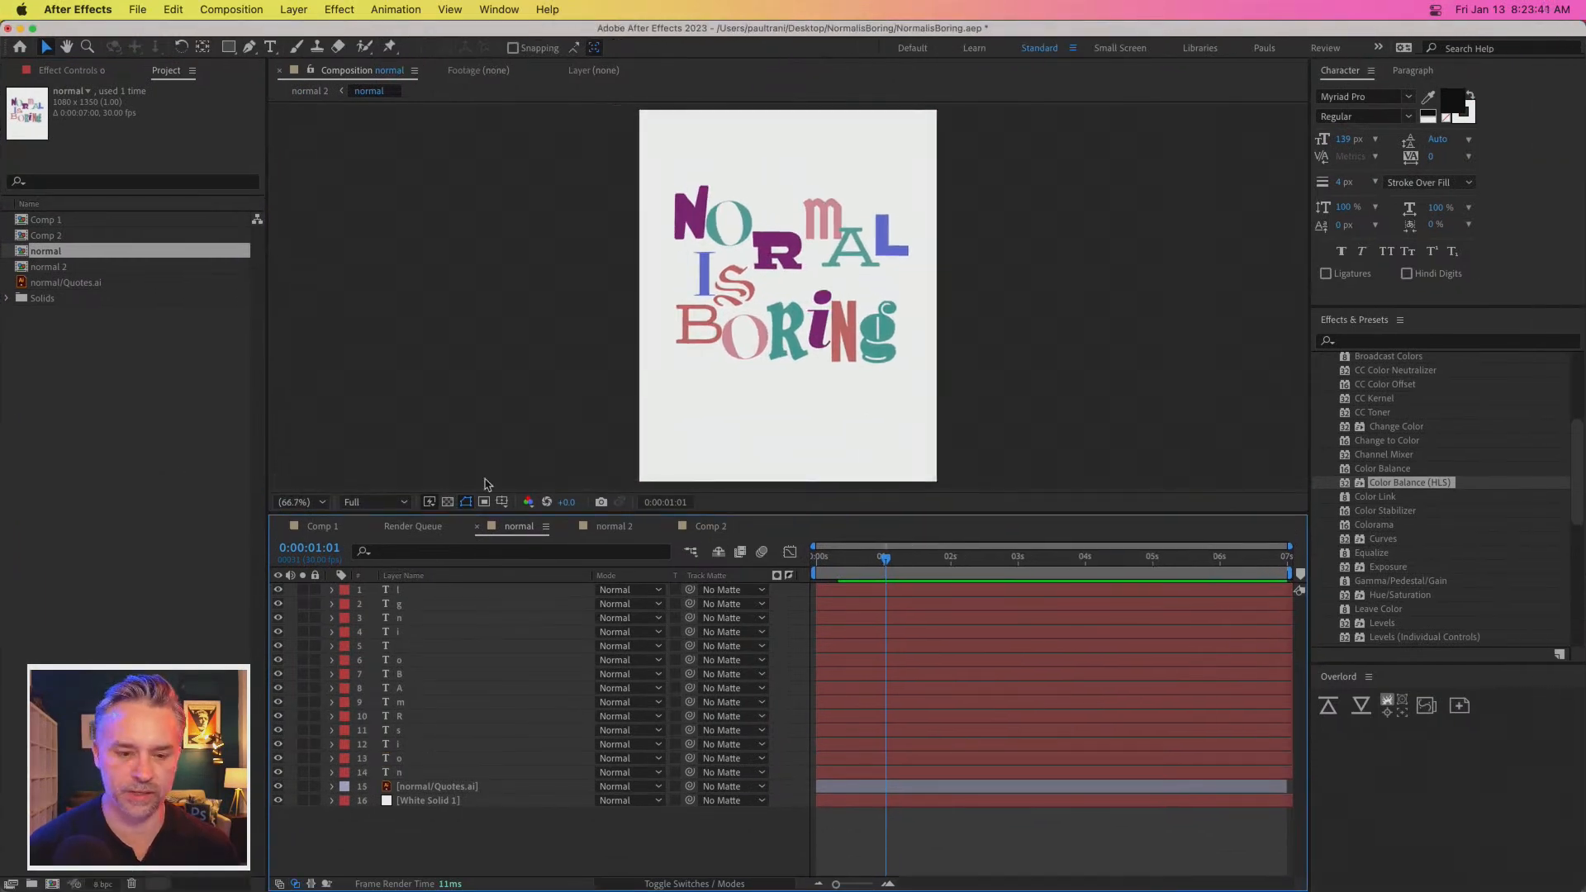
Enlarge the composition viewer and preview the "normal" animation from the start
{"action": "left_click_drag", "start_coordinate": [886, 566], "coordinate": [816, 562]}
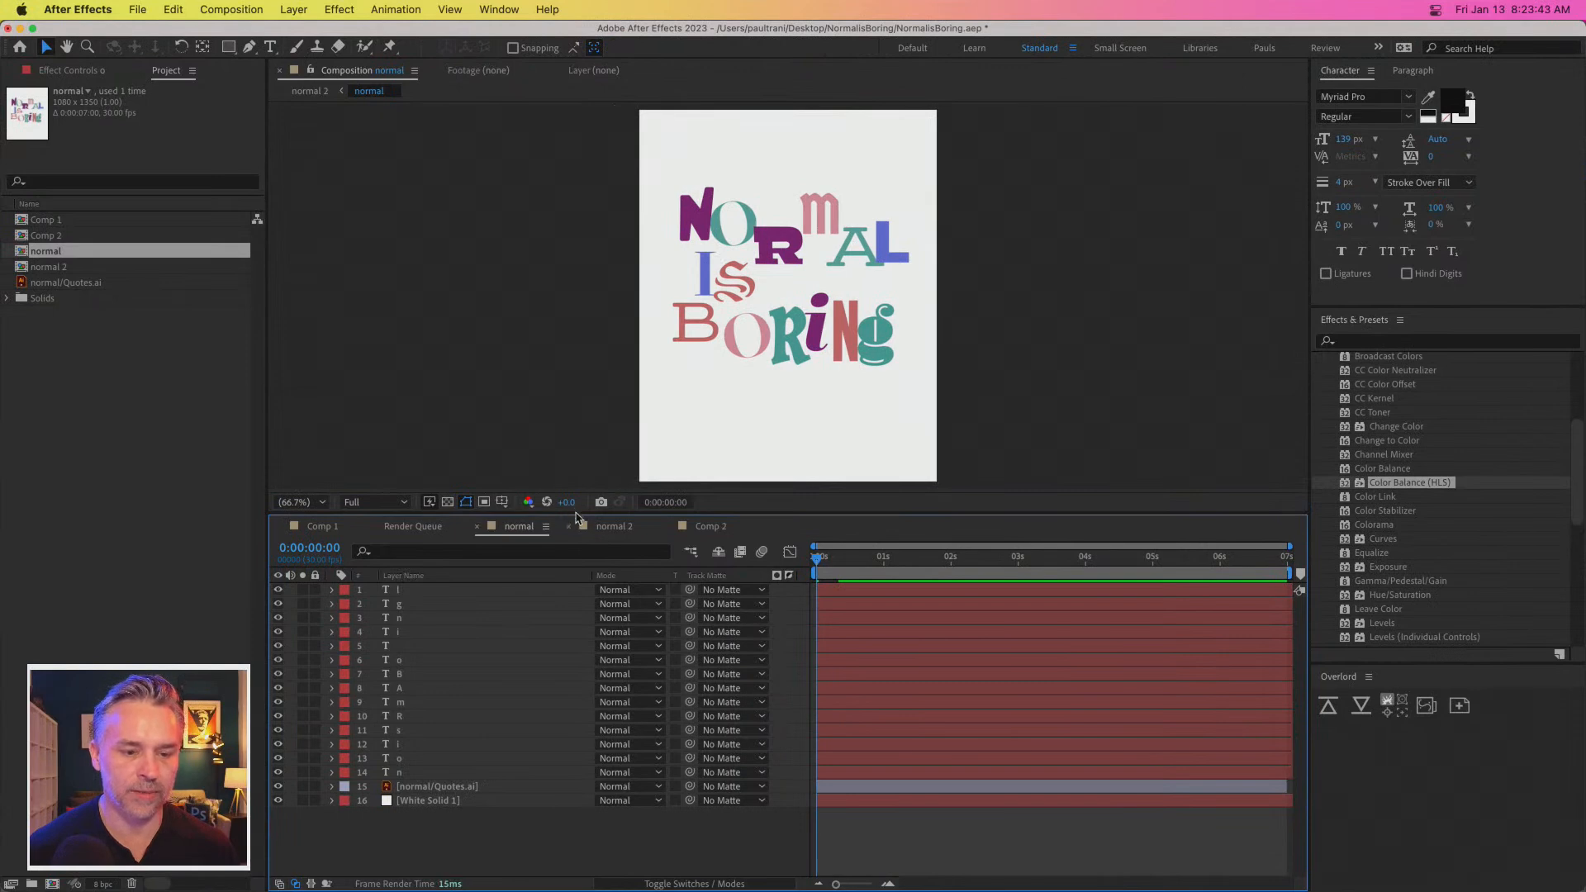
{"action": "left_click_drag", "start_coordinate": [578, 514], "coordinate": [589, 721]}
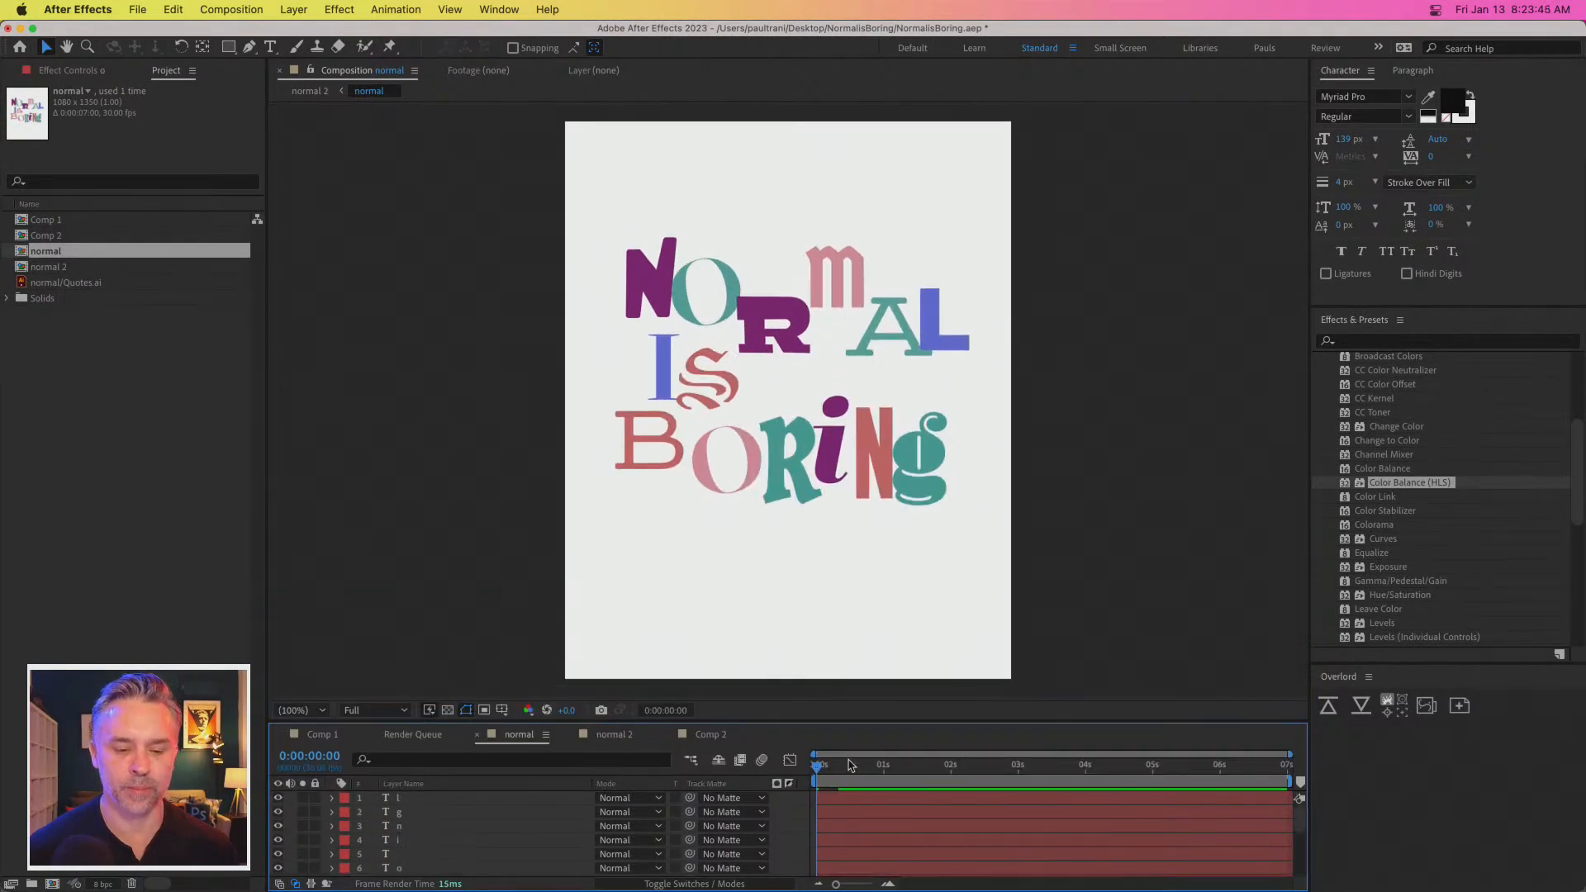
{"action": "key", "text": "space"}
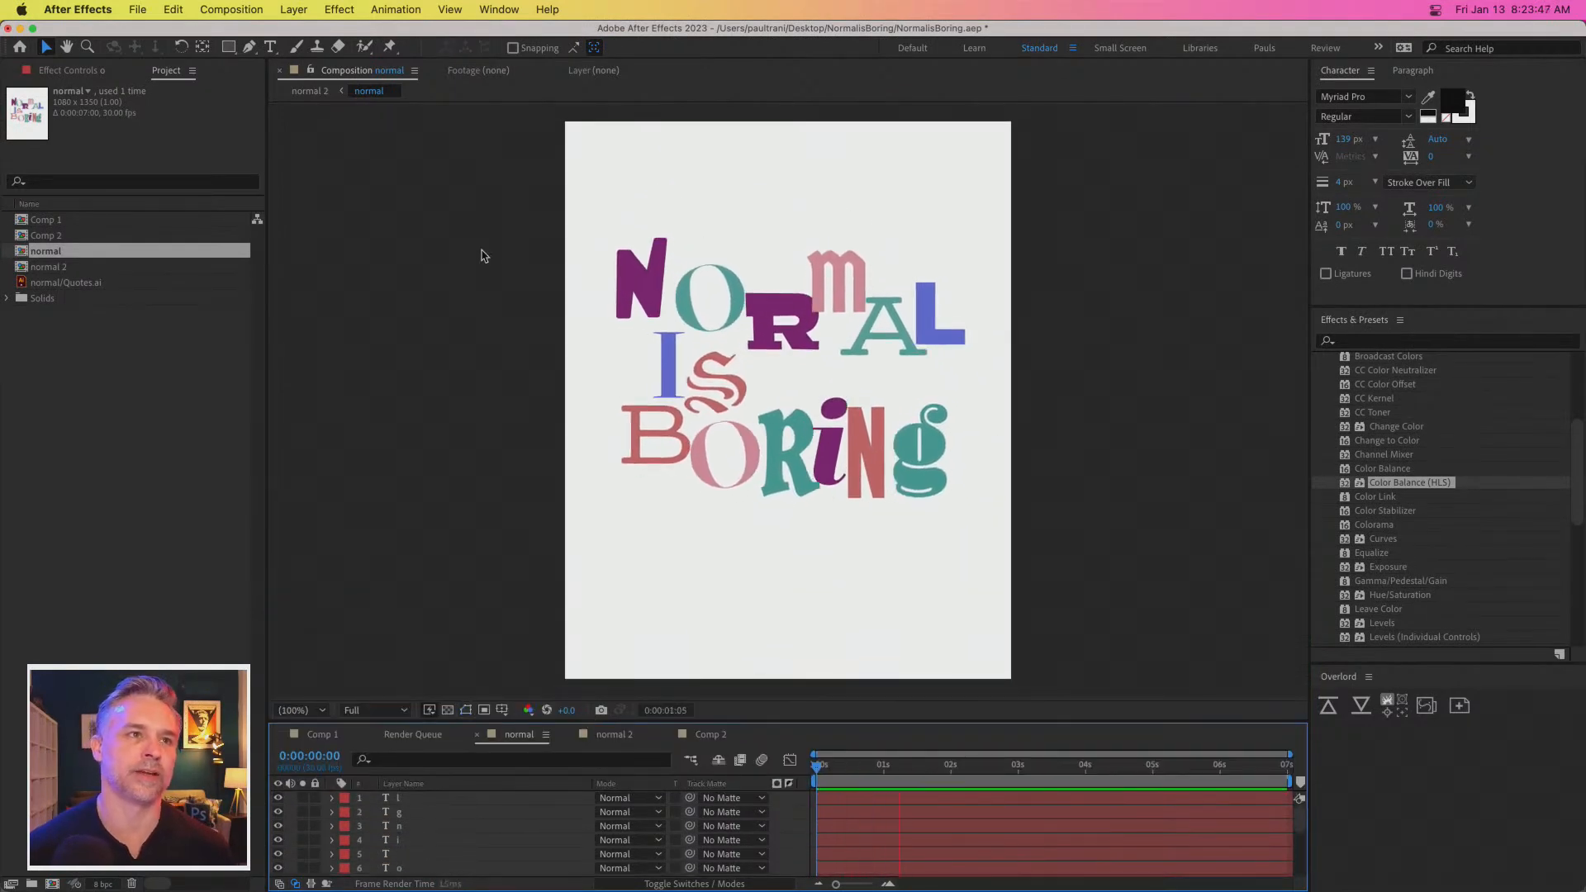
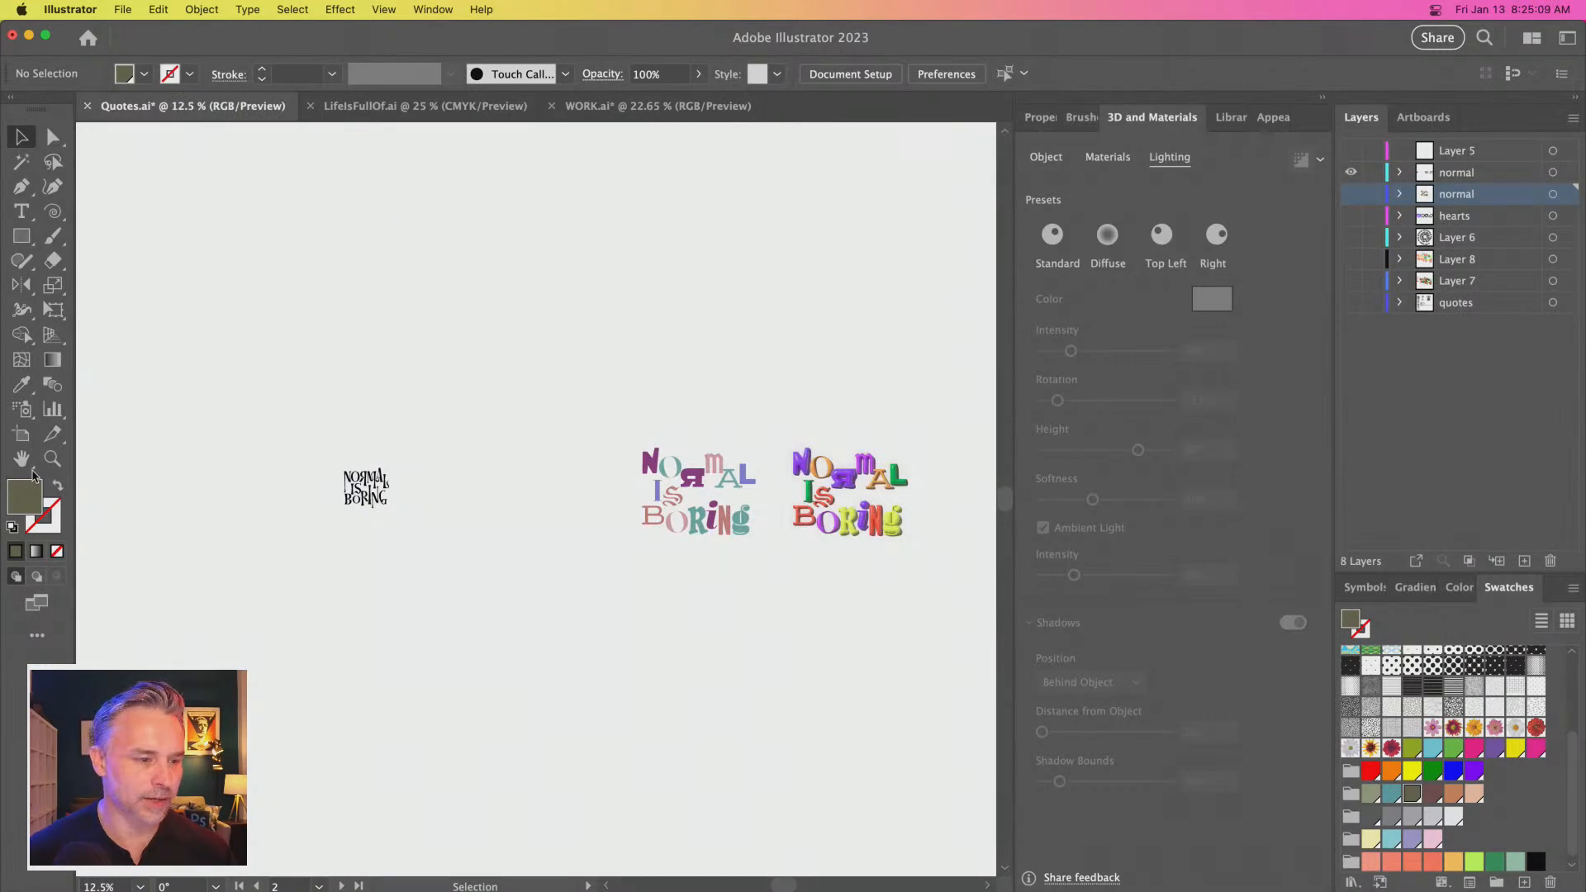
Switch to Illustrator and examine the 3D "NORMAL IS BORING" lettering up close
{"action": "left_click_drag", "start_coordinate": [867, 499], "coordinate": [1210, 707]}
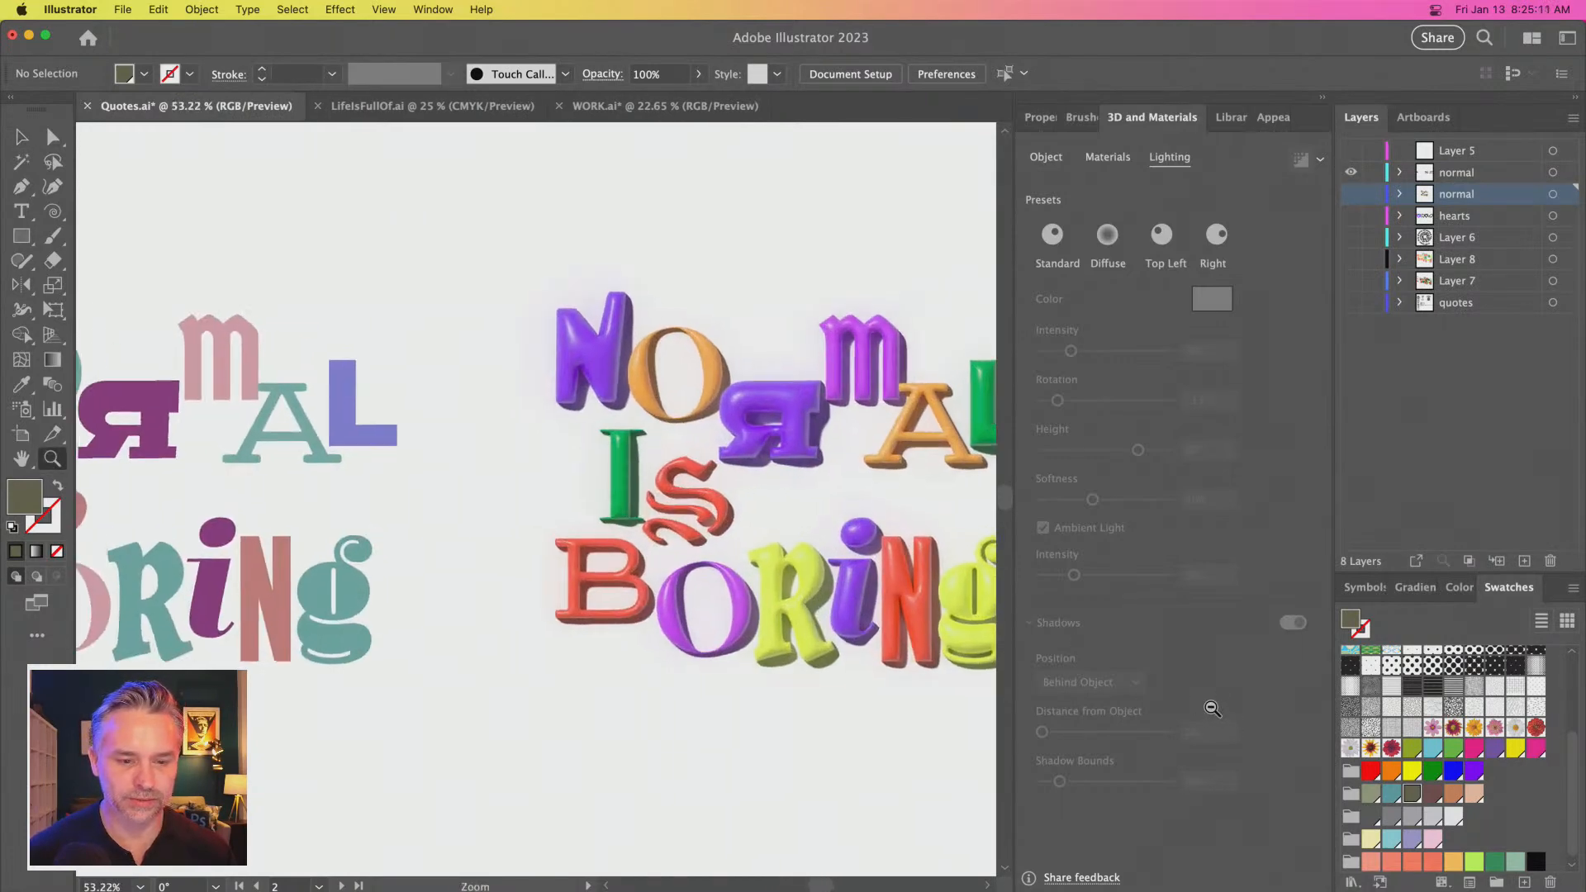
{"action": "left_click_drag", "start_coordinate": [805, 388], "coordinate": [641, 378]}
{"action": "left_click_drag", "start_coordinate": [577, 513], "coordinate": [671, 548]}
{"action": "left_click_drag", "start_coordinate": [567, 447], "coordinate": [482, 455]}
{"action": "left_click", "coordinate": [21, 138]}
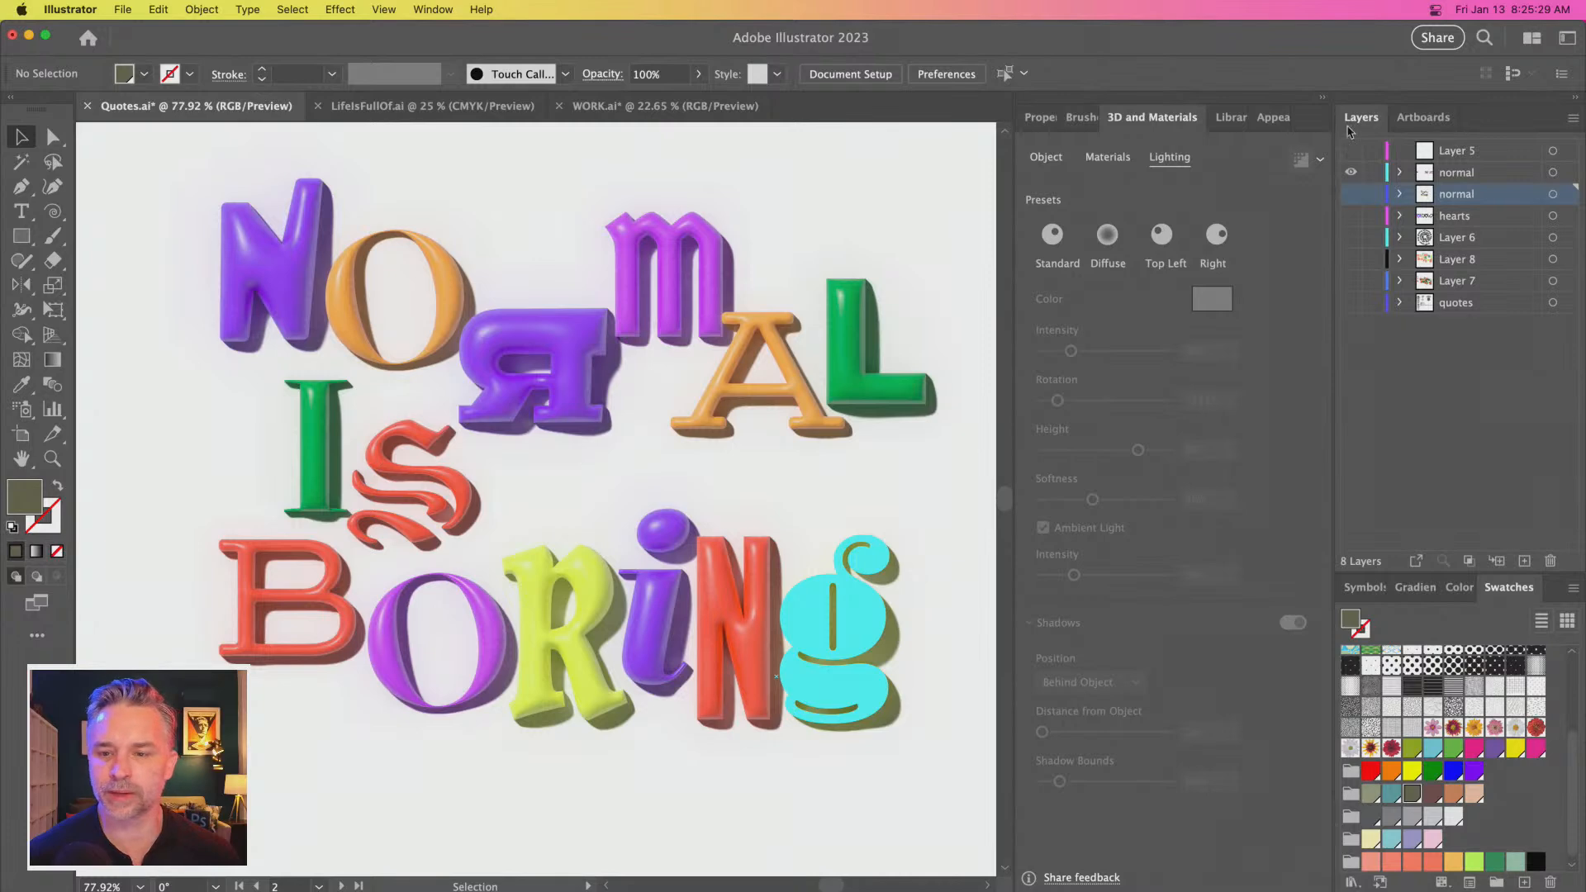
Hide the visible "normal" artwork layer and make the "quotes" layer the only one shown
{"action": "left_click", "coordinate": [1350, 174]}
{"action": "left_click", "coordinate": [1351, 152]}
{"action": "left_click", "coordinate": [1350, 152]}
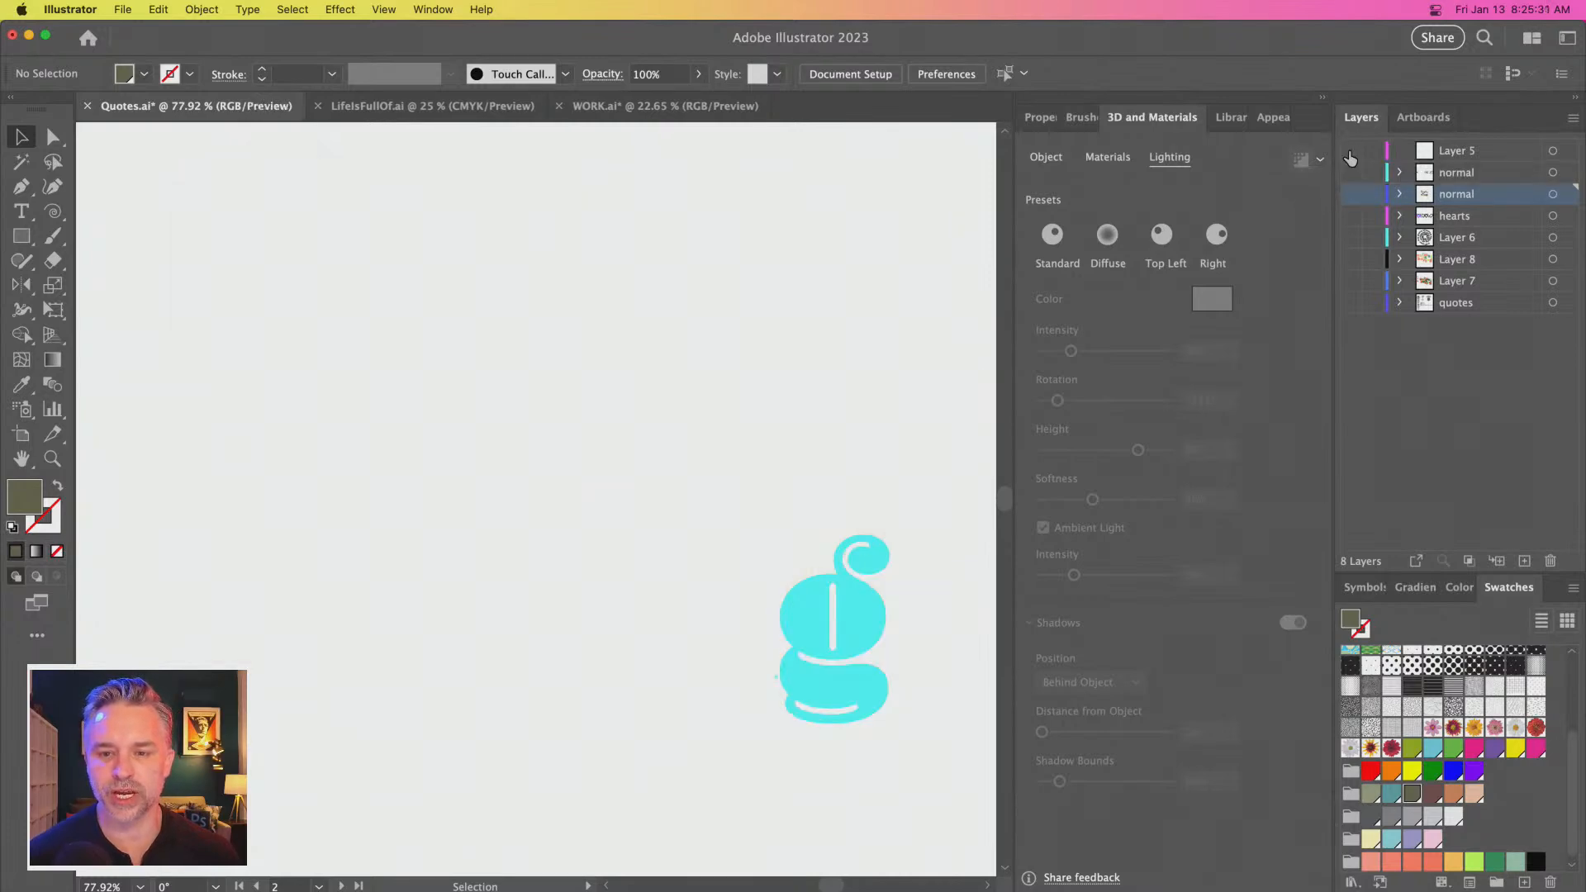
{"action": "left_click", "coordinate": [1465, 247]}
{"action": "key", "text": "super+minus"}
{"action": "key", "text": "super+minus"}
{"action": "key", "text": "super+minus"}
{"action": "key", "text": "super+minus"}
{"action": "key", "text": "super+0"}
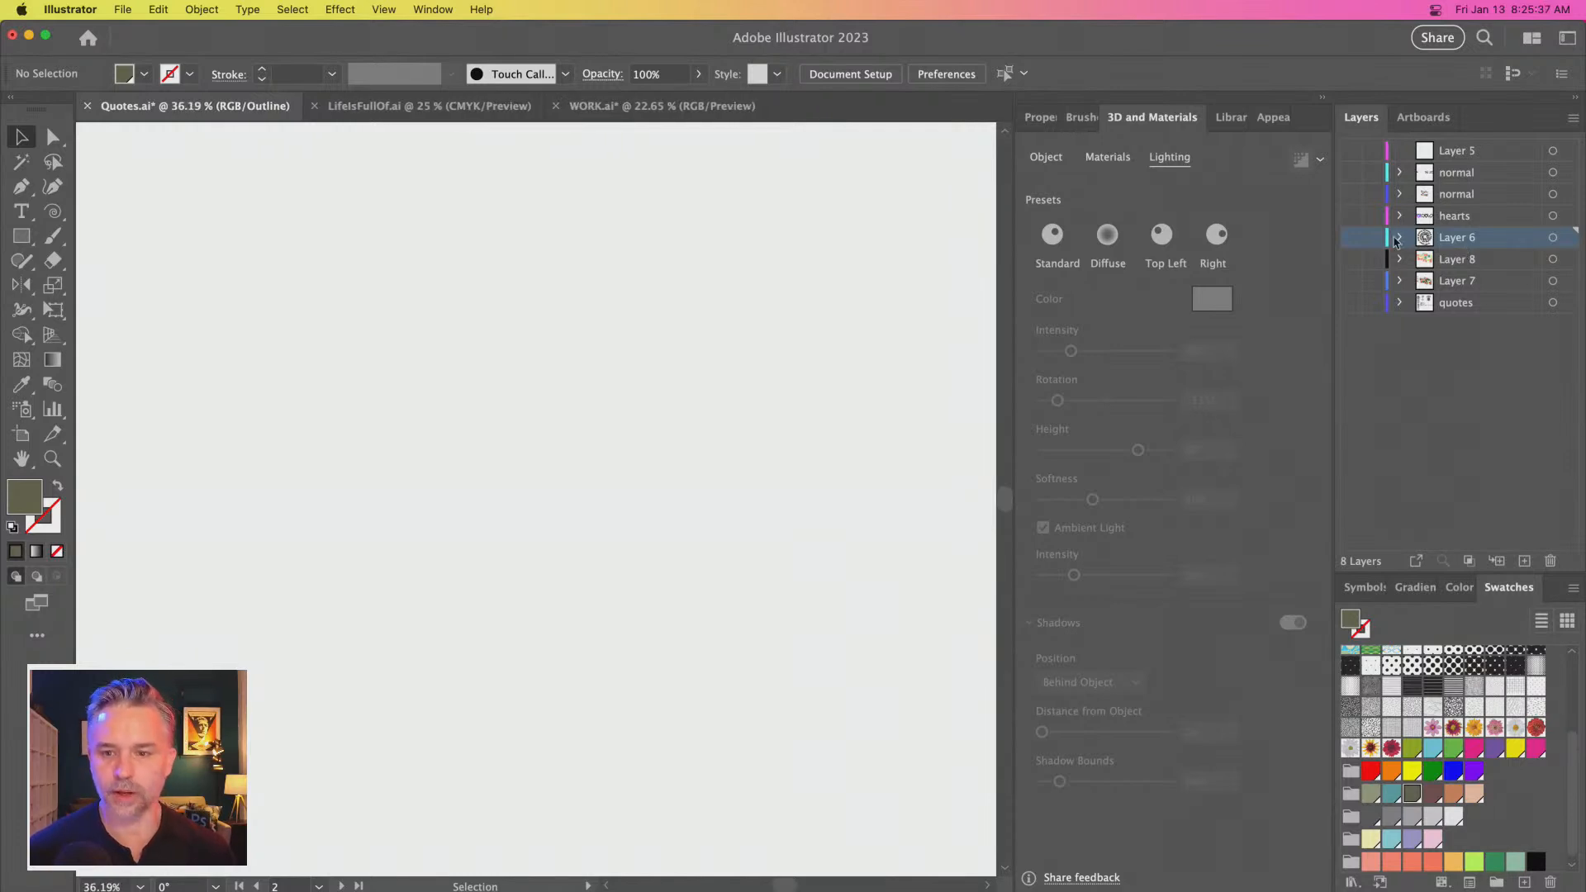
{"action": "left_click", "coordinate": [1511, 304]}
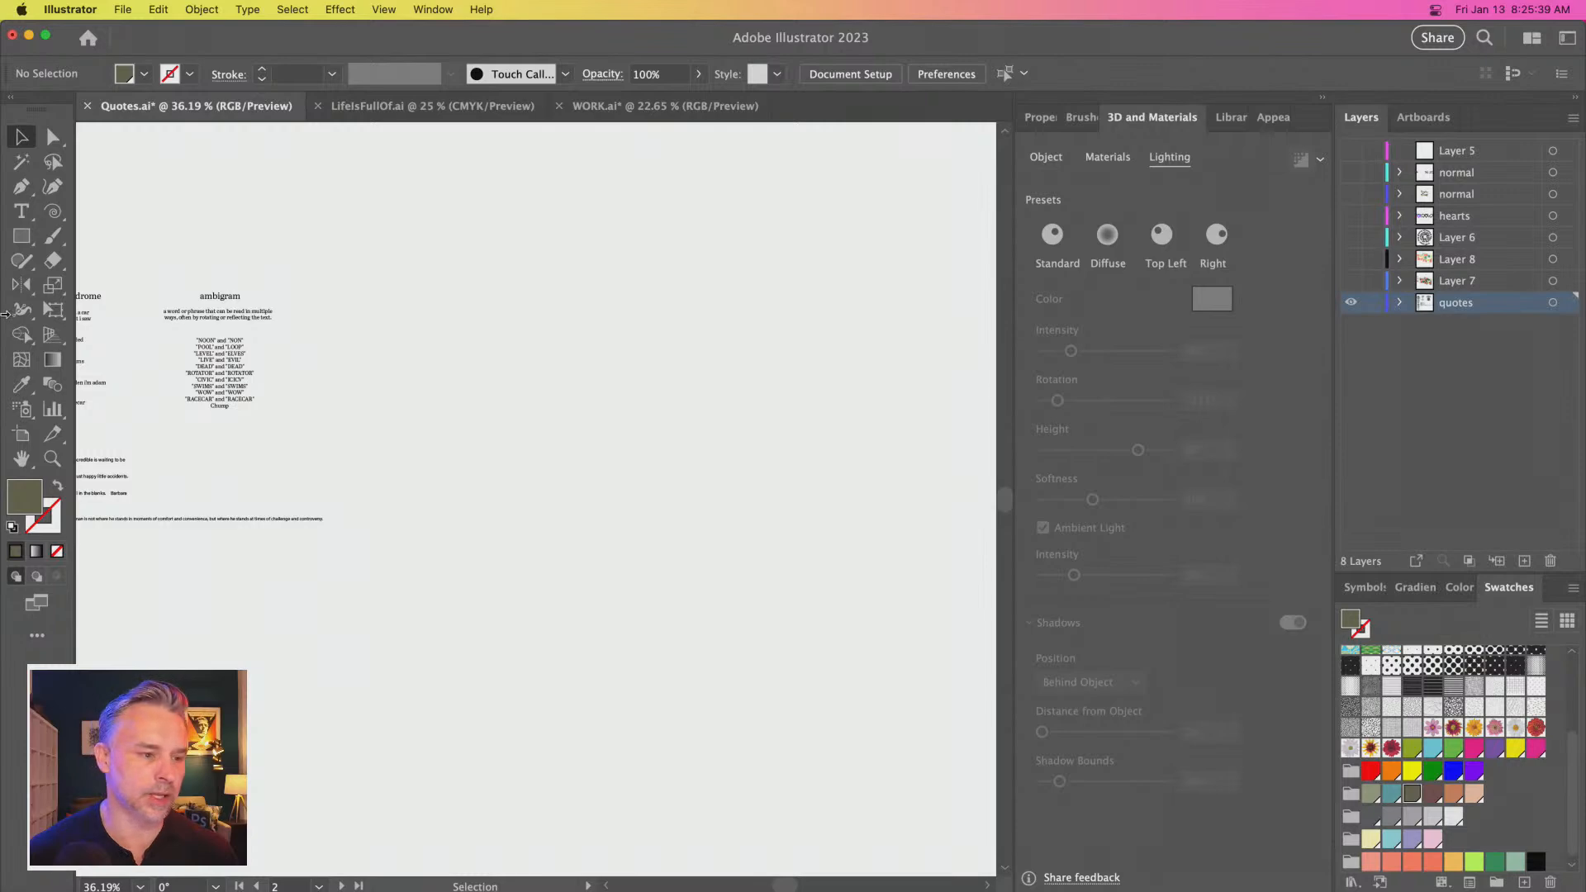
Examine the sayings and palindrome lists on the "quotes" layer up close
{"action": "left_click_drag", "start_coordinate": [191, 349], "coordinate": [678, 427]}
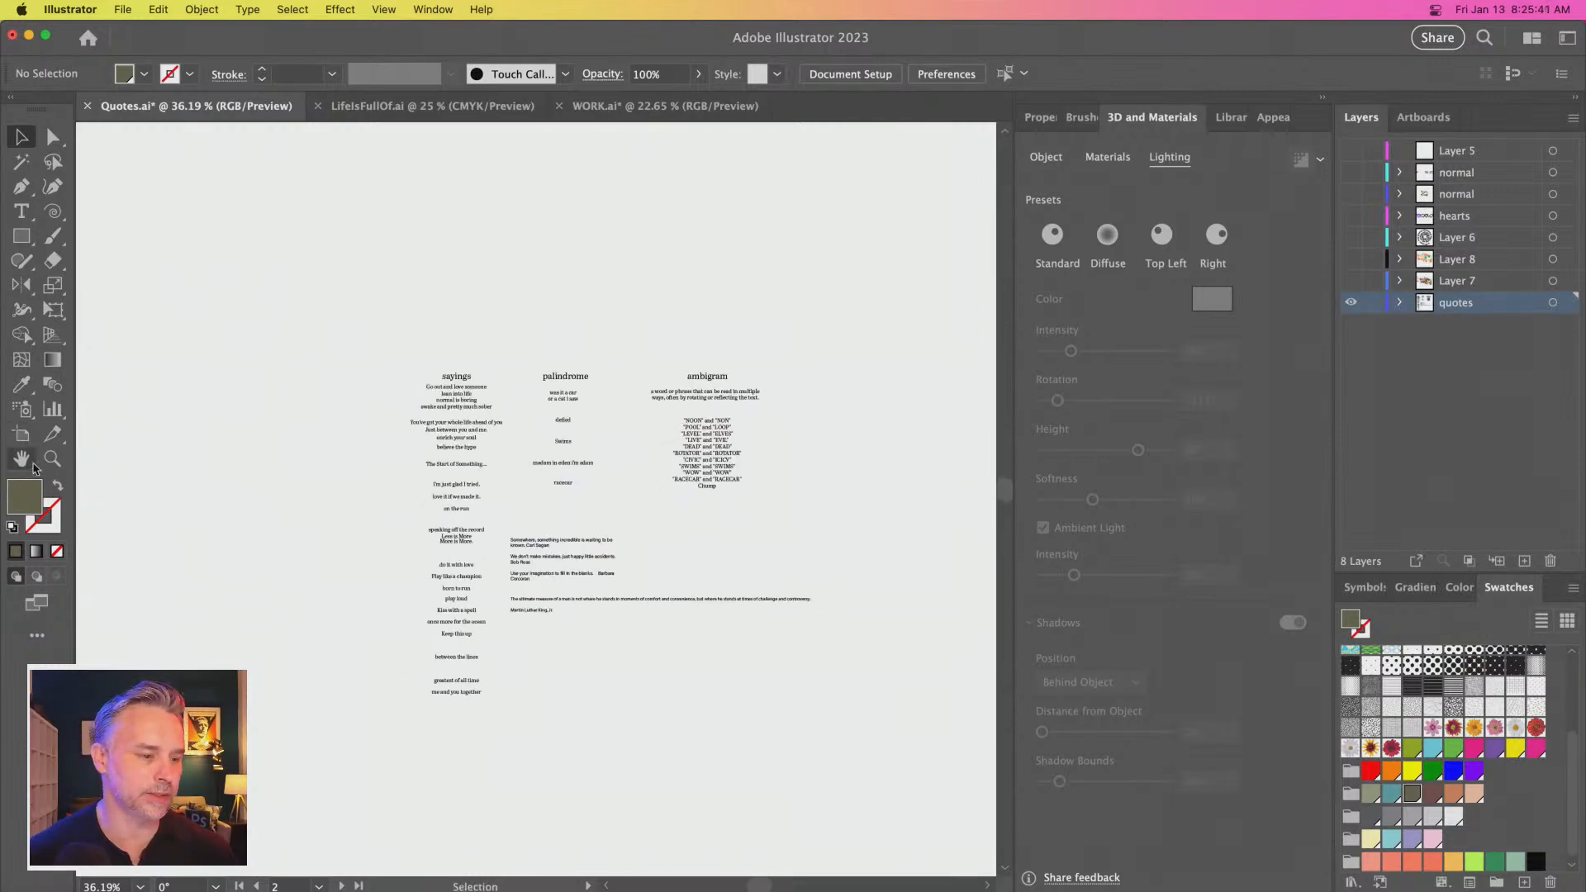
{"action": "left_click", "coordinate": [52, 459]}
{"action": "left_click_drag", "start_coordinate": [443, 432], "coordinate": [803, 609]}
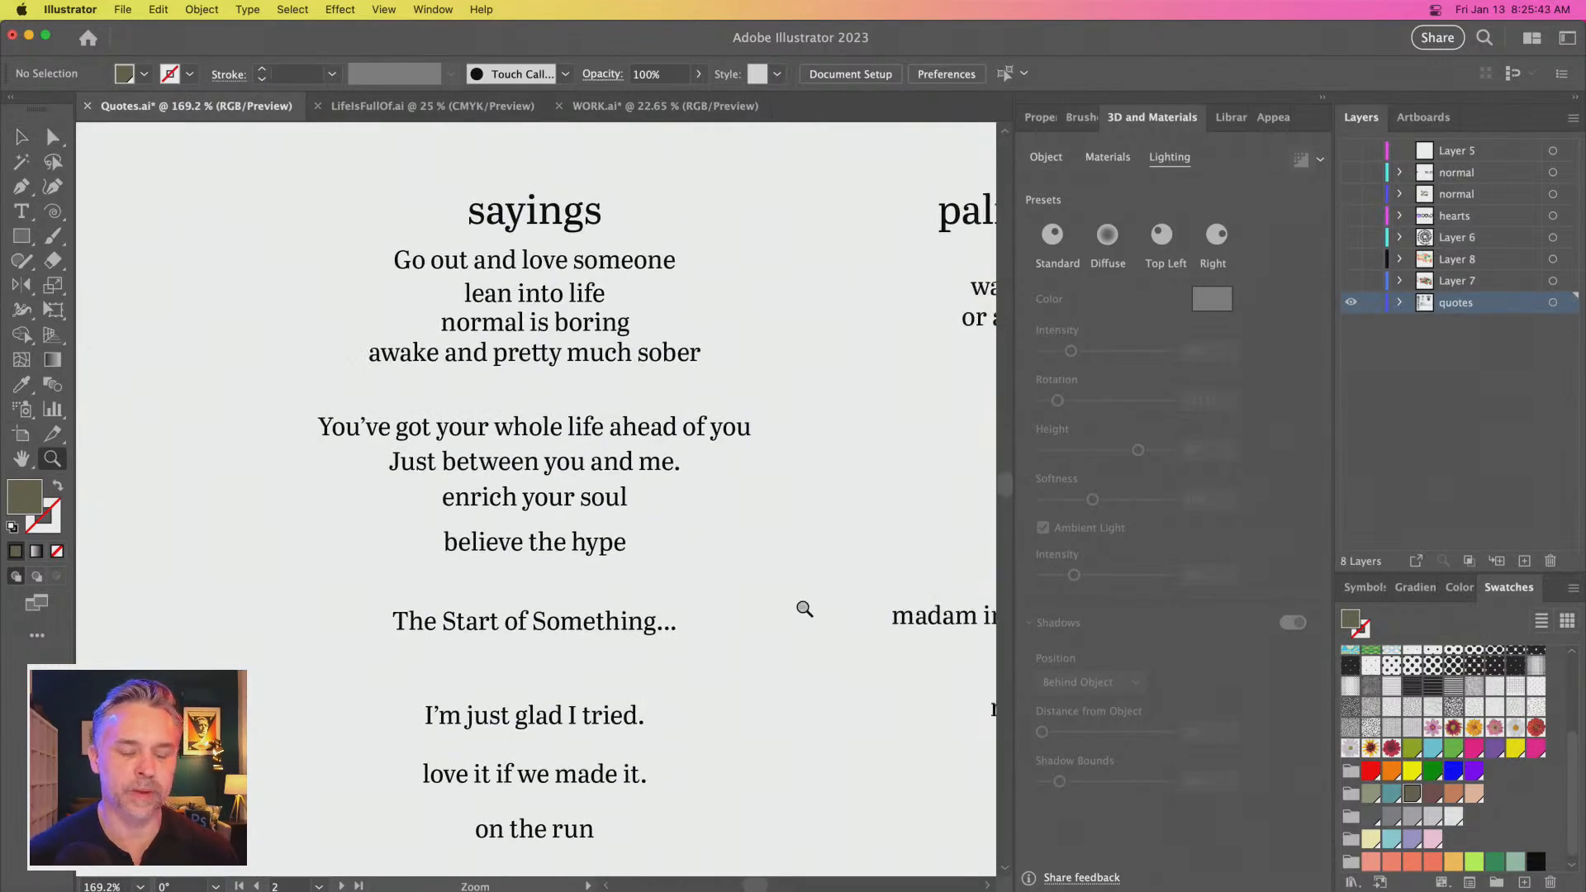
{"action": "left_click_drag", "start_coordinate": [639, 364], "coordinate": [402, 312]}
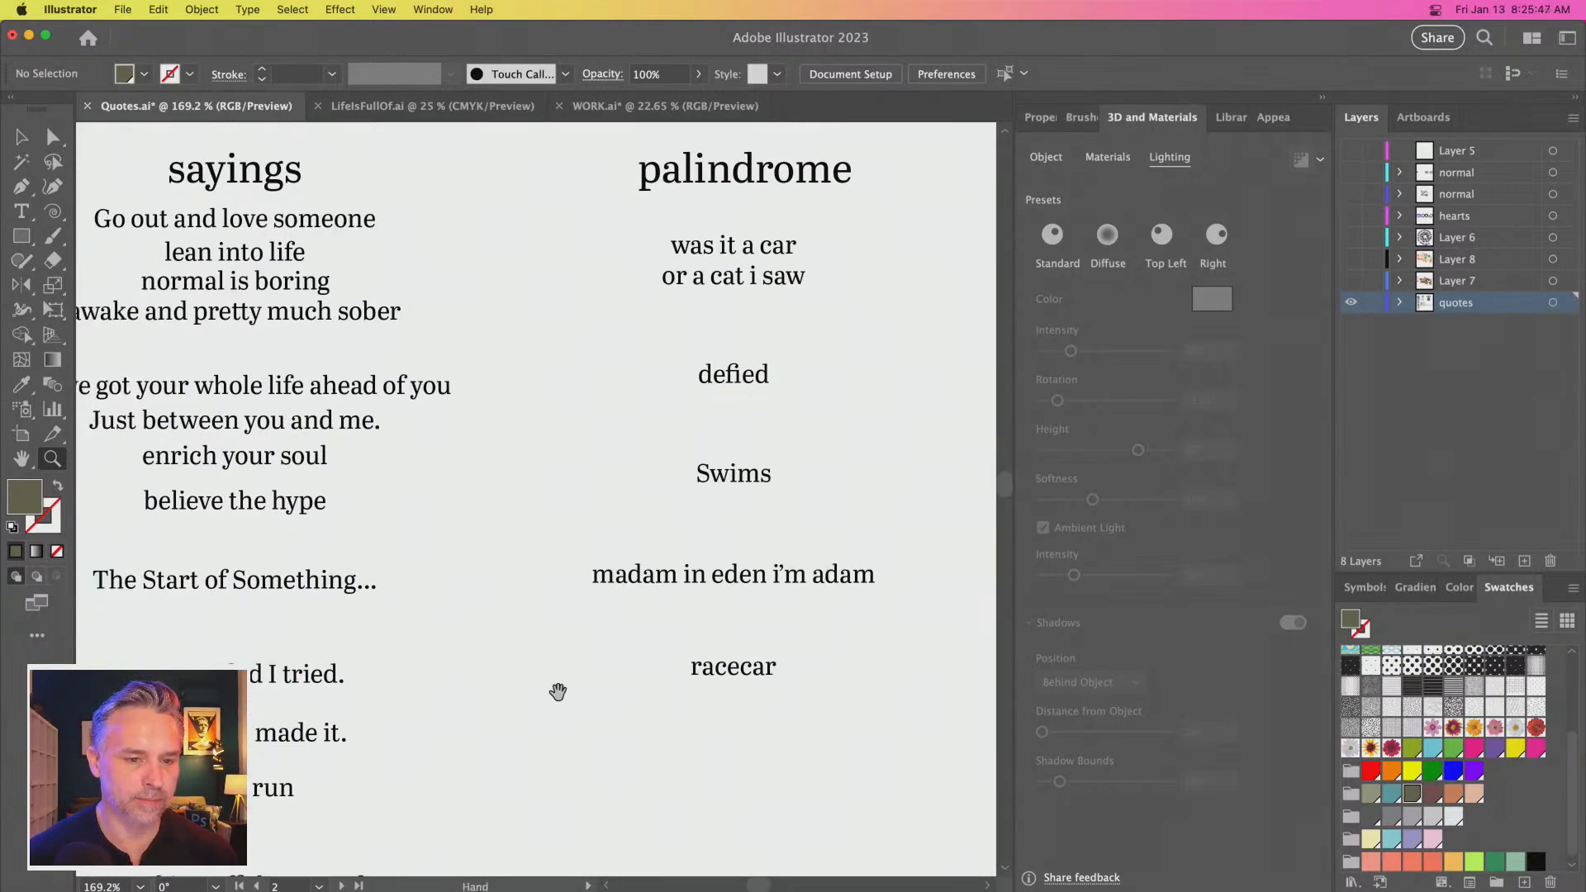
Copy the "Somewhere, something incredible is waiting to be known. Carl Sagan" line from the quotes text block
{"action": "left_click_drag", "start_coordinate": [143, 417], "coordinate": [350, 402]}
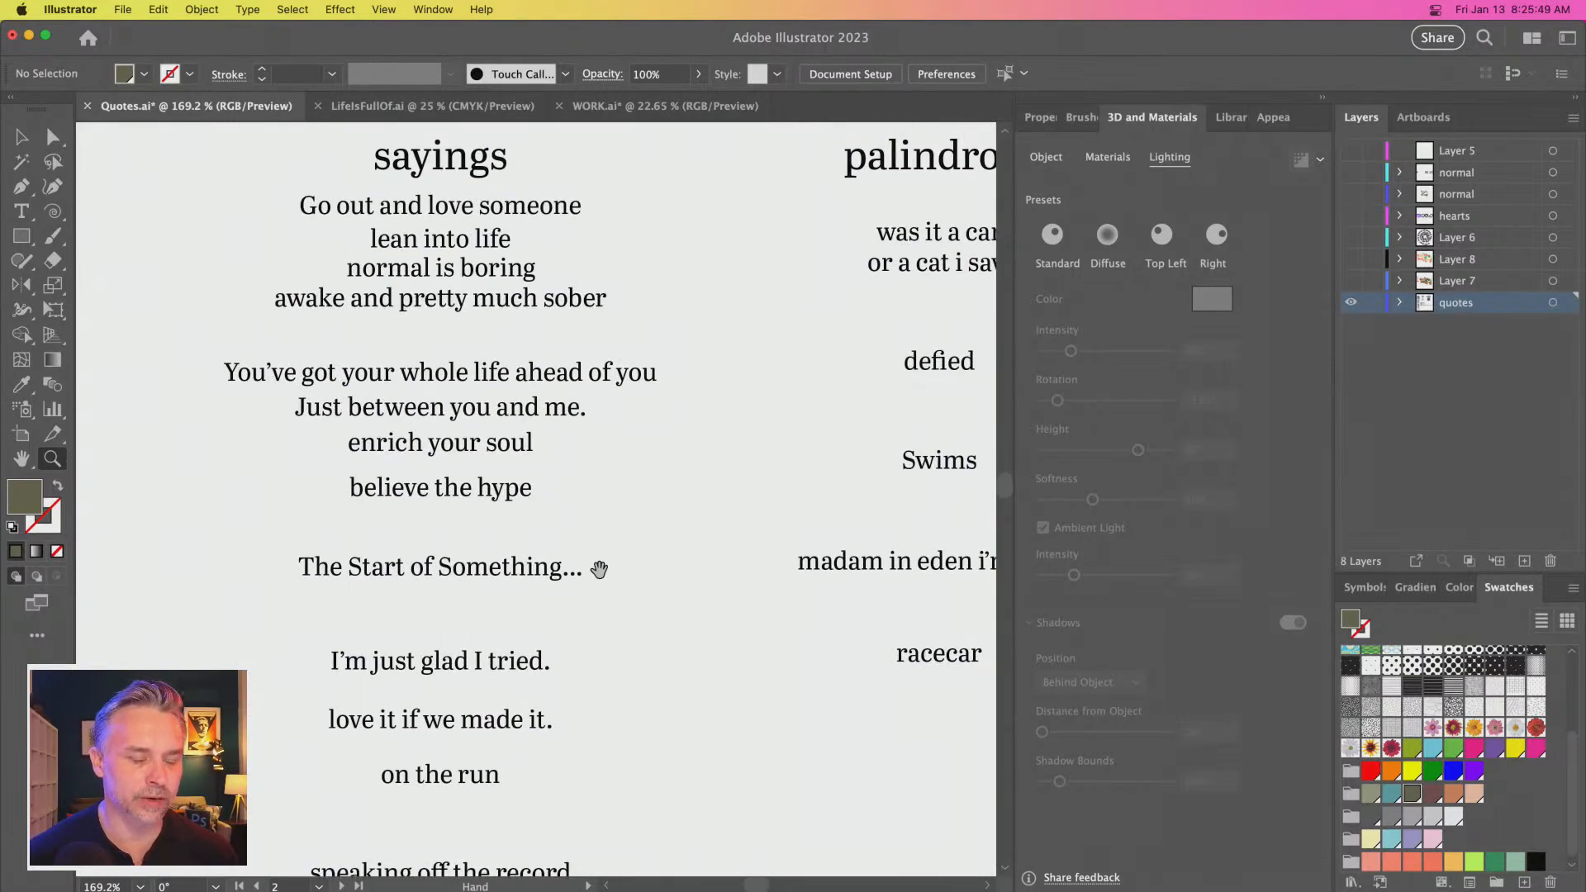
{"action": "left_click_drag", "start_coordinate": [594, 567], "coordinate": [324, 183]}
{"action": "left_click_drag", "start_coordinate": [467, 478], "coordinate": [178, 239]}
{"action": "left_click", "coordinate": [17, 138]}
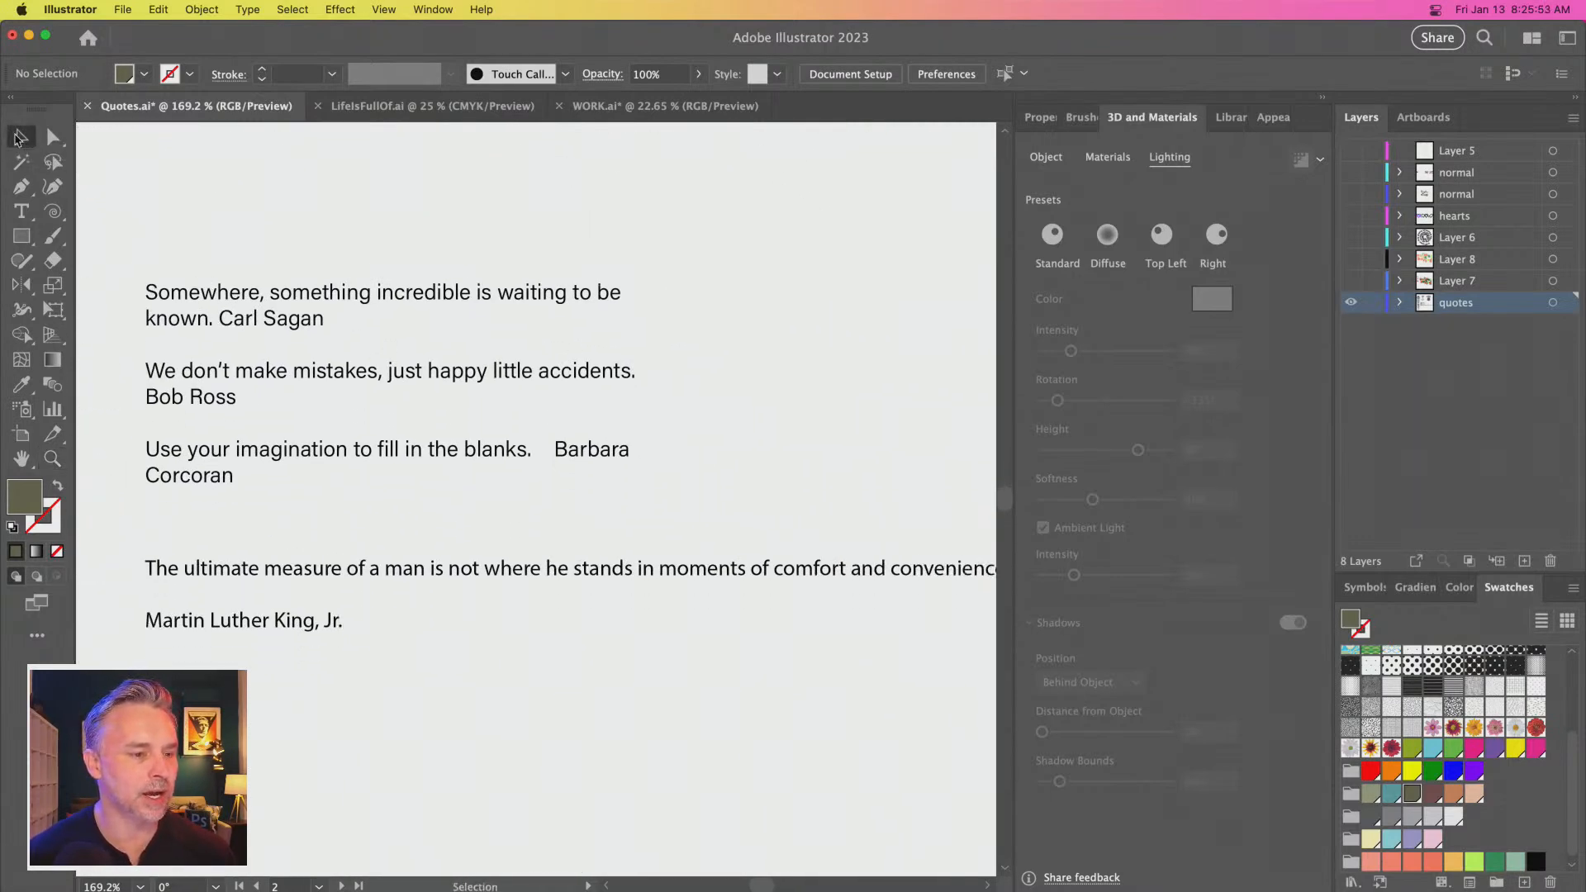
{"action": "left_click", "coordinate": [228, 320]}
{"action": "left_click_drag", "start_coordinate": [228, 320], "coordinate": [232, 321]}
{"action": "left_click", "coordinate": [212, 625]}
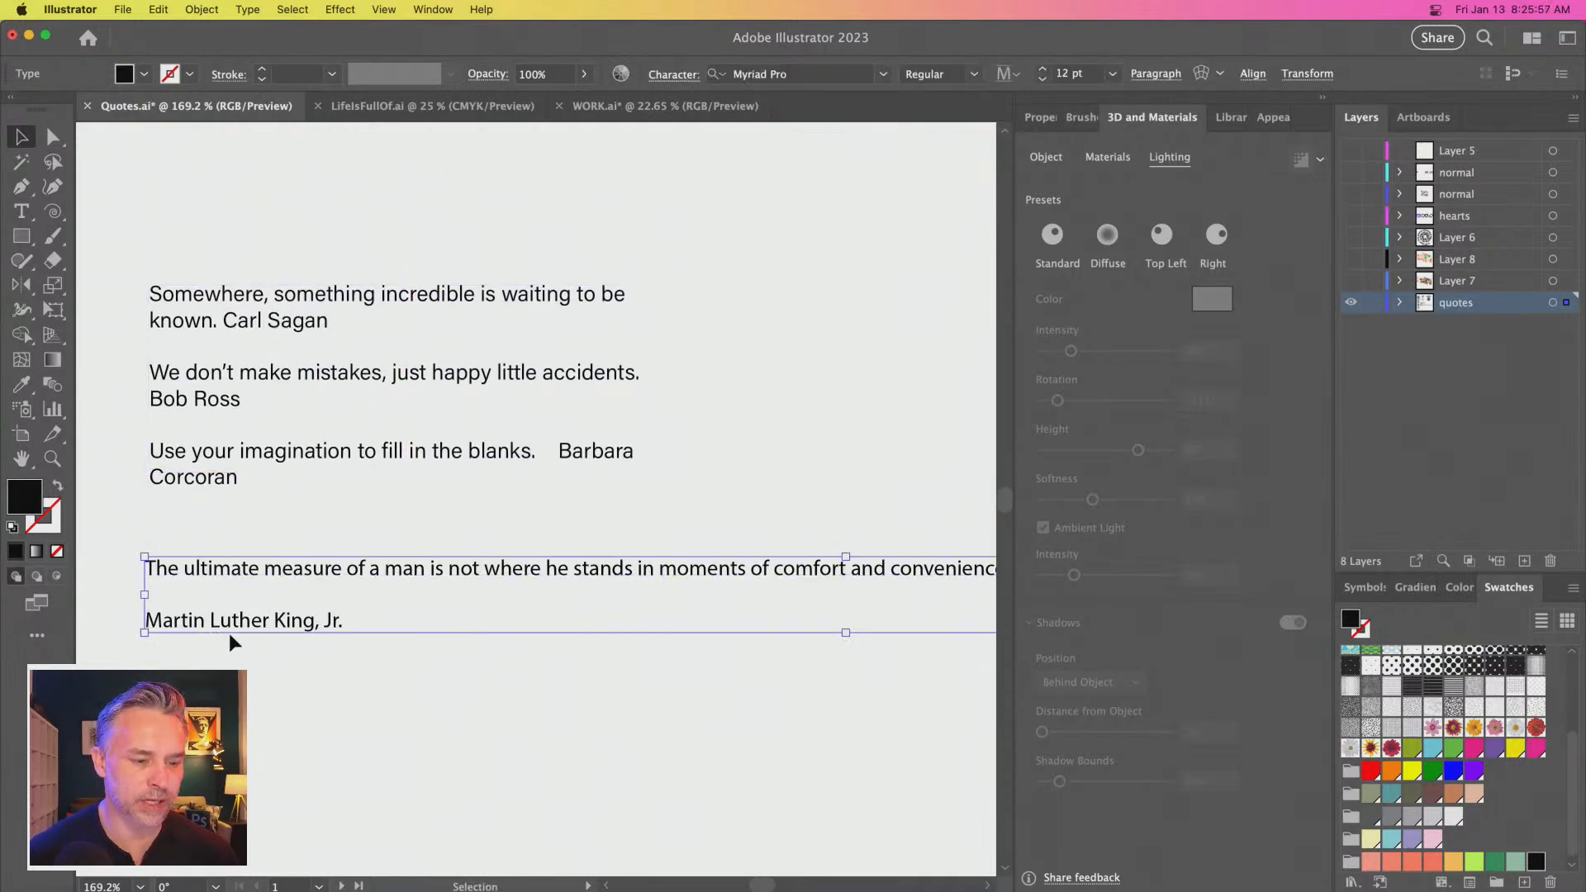
{"action": "left_click", "coordinate": [257, 298]}
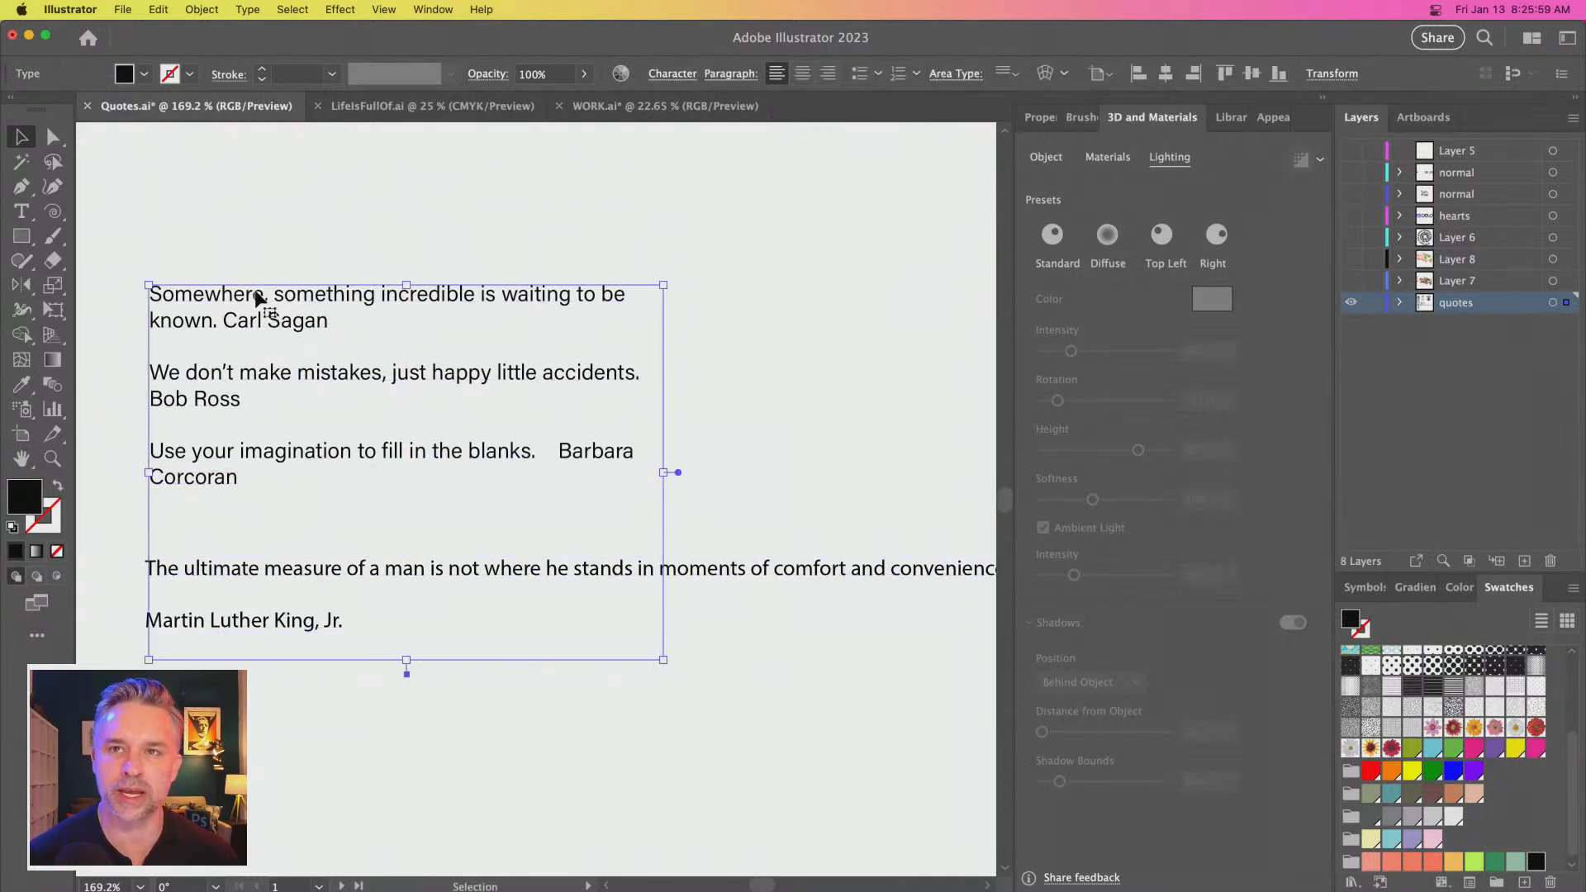
{"action": "triple_click", "coordinate": [203, 308]}
{"action": "key", "text": "super+c"}
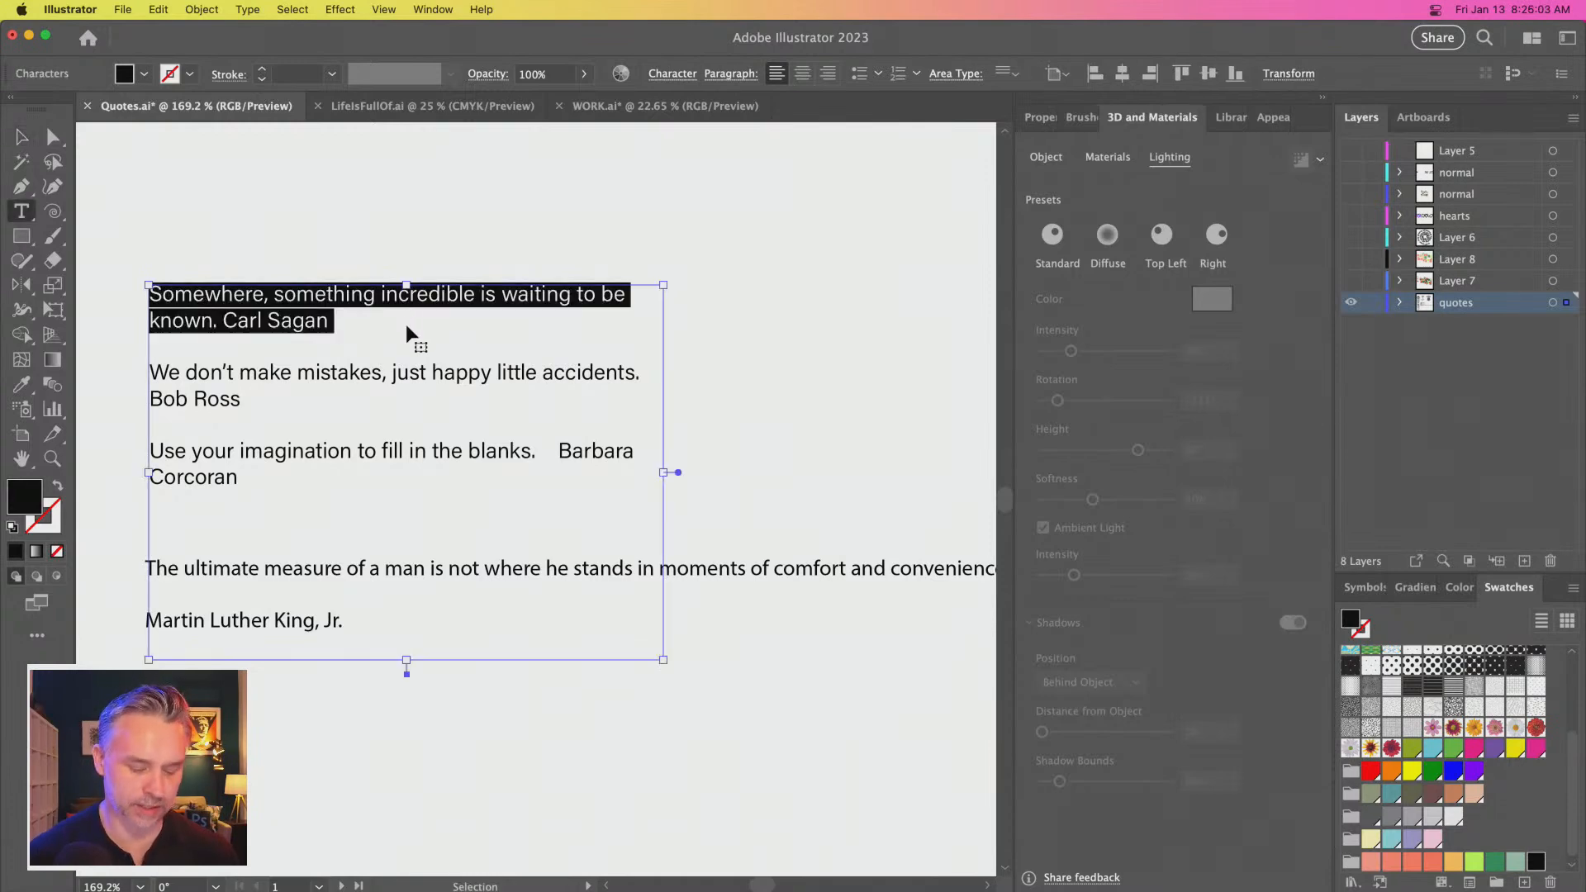
Deselect the copied text characters and add a new layer directly above the "quotes" layer
{"action": "left_click", "coordinate": [20, 138]}
{"action": "left_click_drag", "start_coordinate": [238, 216], "coordinate": [350, 761]}
{"action": "left_click", "coordinate": [1524, 561]}
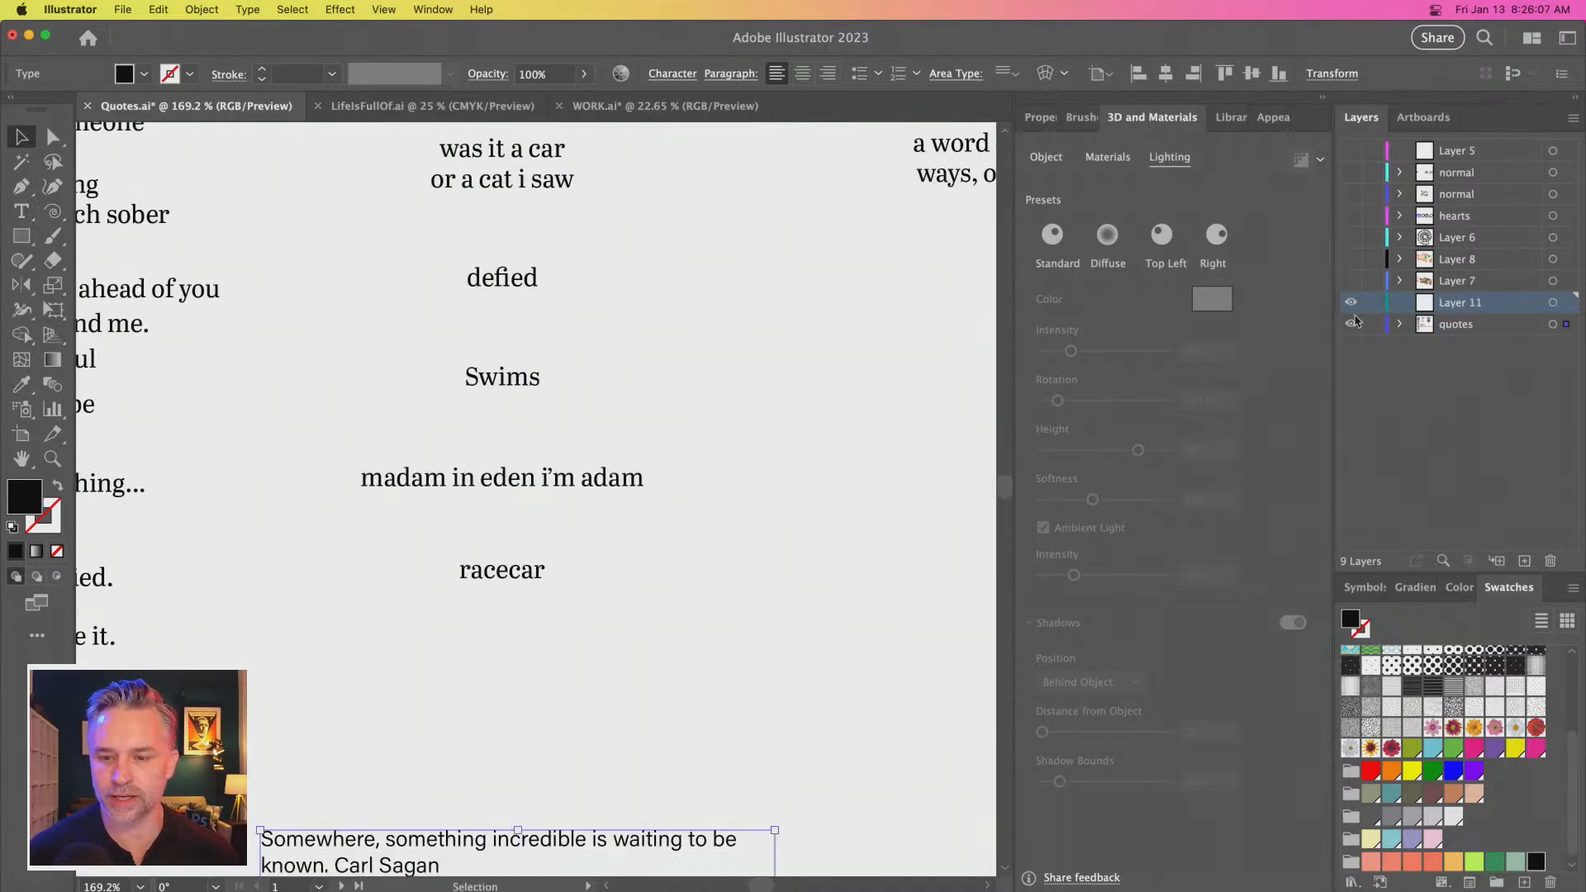
Create a new blank square document for the quote
{"action": "left_click", "coordinate": [667, 281]}
{"action": "key", "text": "a"}
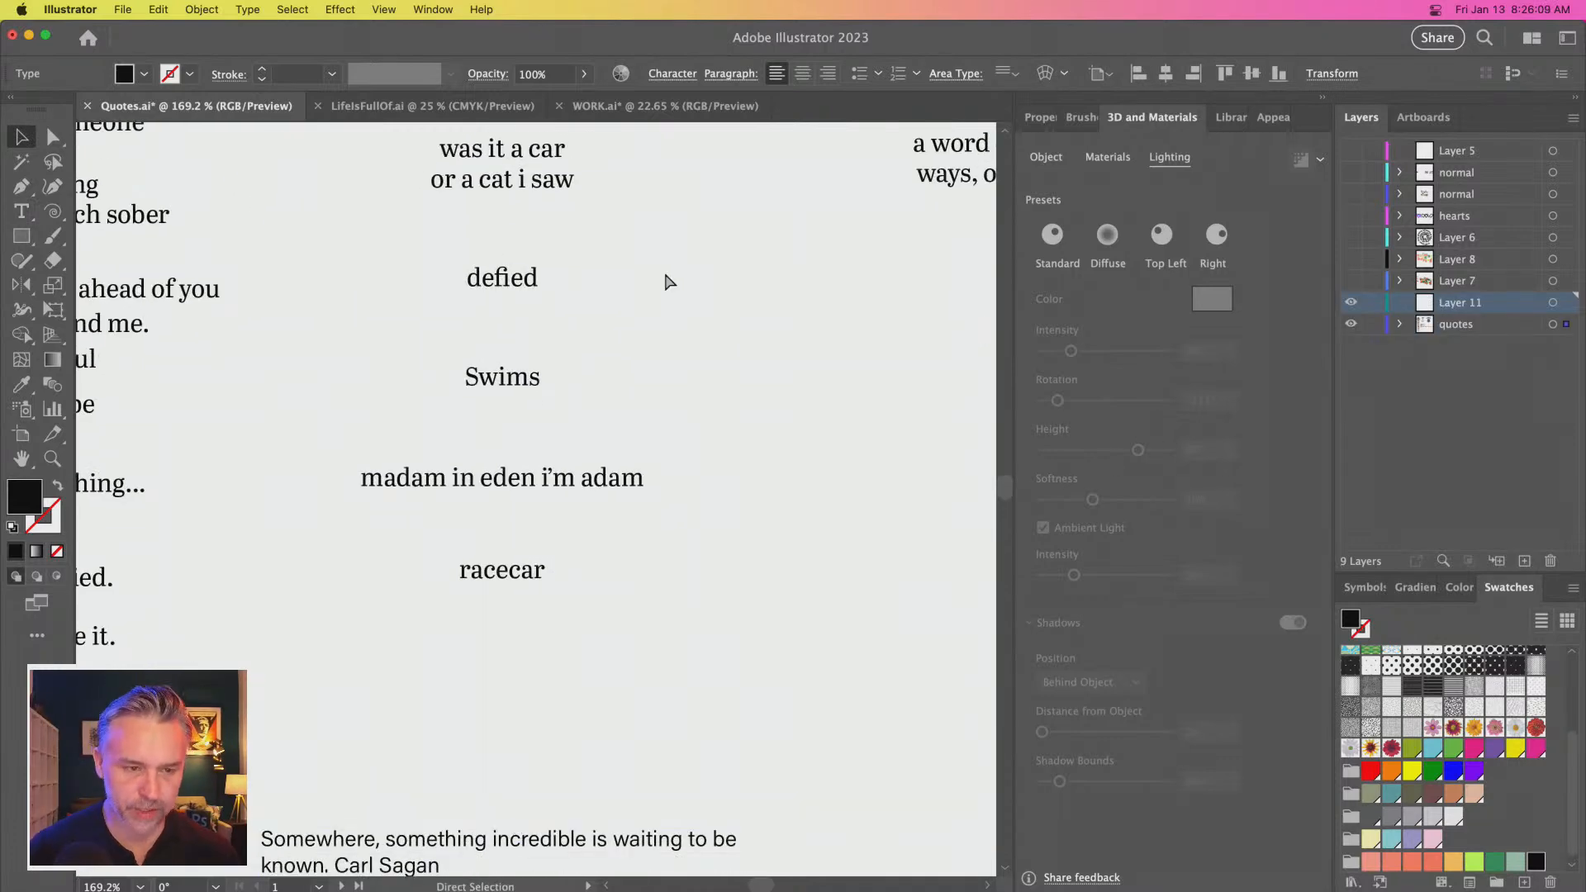
{"action": "key", "text": "super+n"}
{"action": "key", "text": "Escape"}
{"action": "key", "text": "v"}
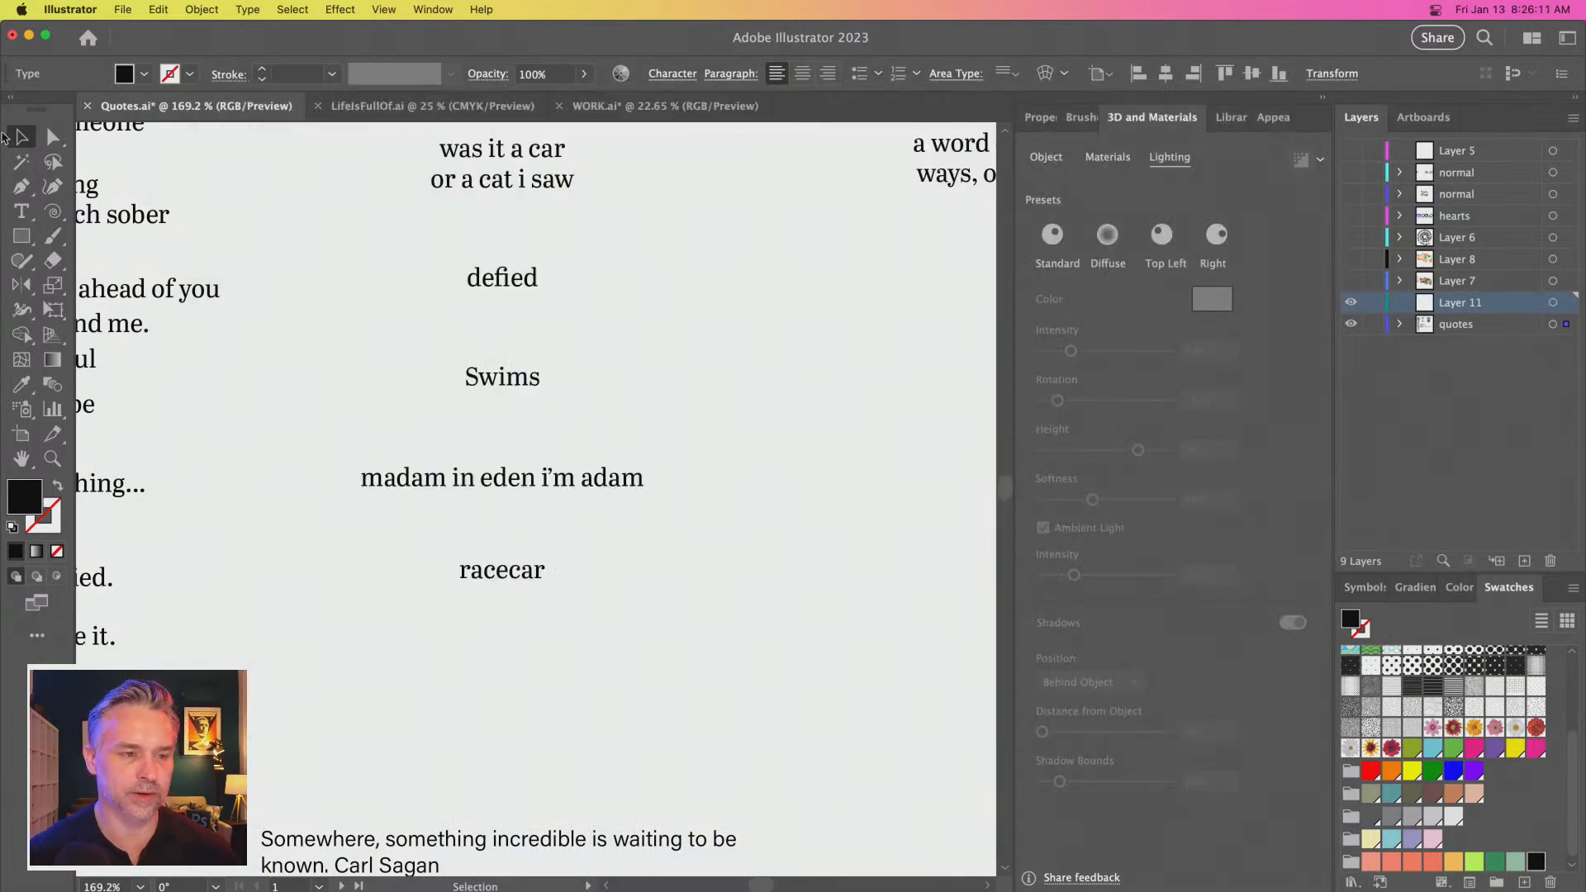
{"action": "key", "text": "super+alt+n"}
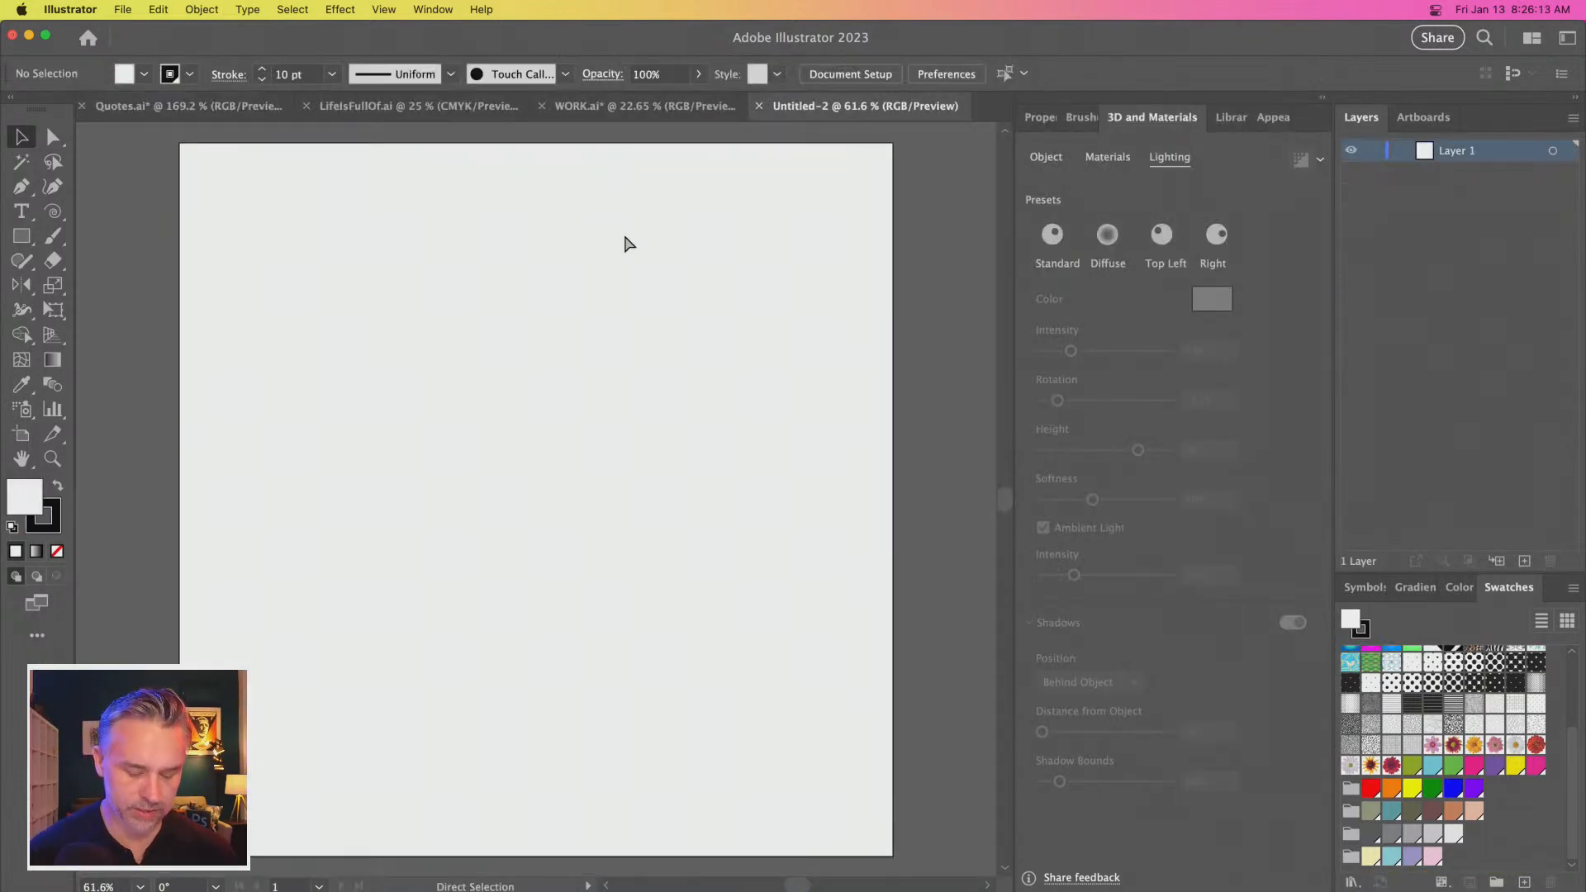
Paste the Carl Sagan quote, widen its text box to fit on one line, and place it low on the artboard
{"action": "key", "text": "super+v"}
{"action": "left_click_drag", "start_coordinate": [412, 512], "coordinate": [179, 509]}
{"action": "left_click_drag", "start_coordinate": [290, 499], "coordinate": [369, 555]}
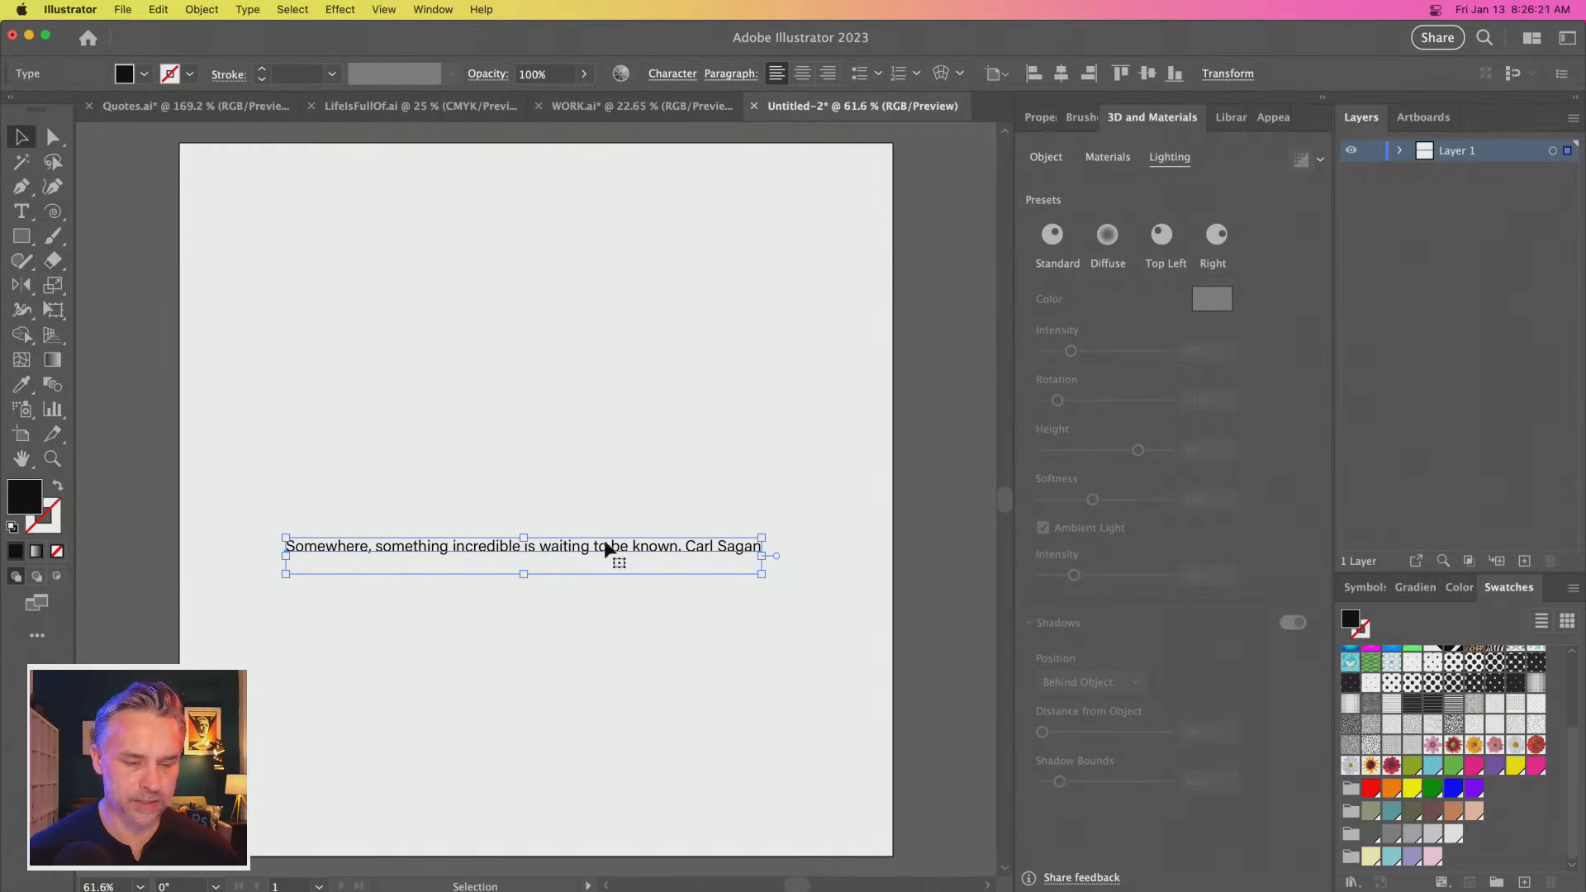
{"action": "key", "text": "super+shift+h"}
{"action": "key", "text": "super+1"}
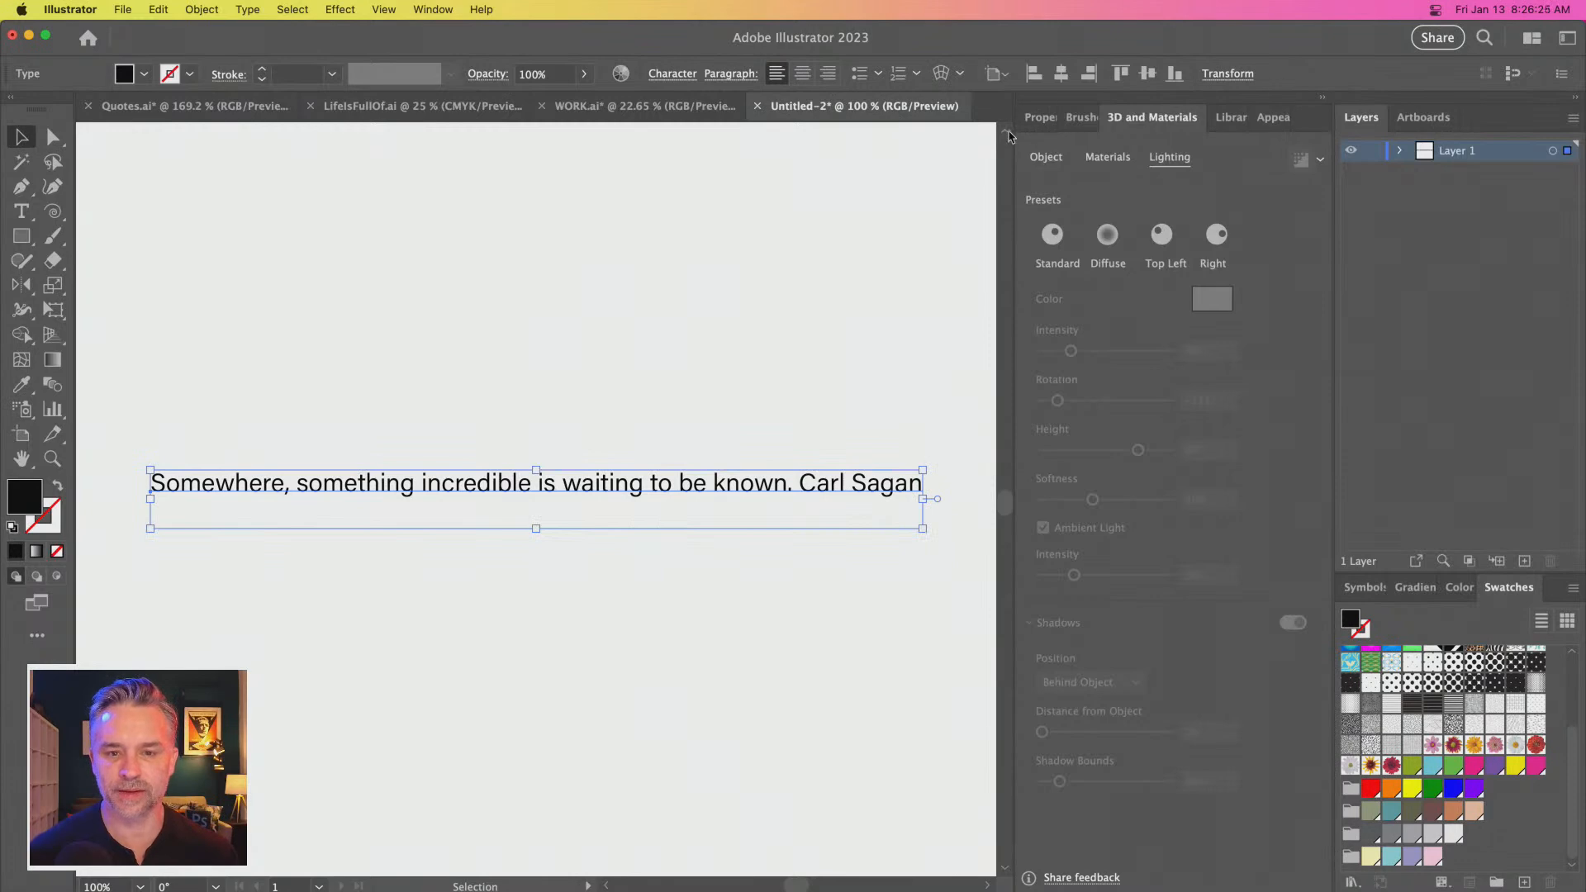
{"action": "left_click_drag", "start_coordinate": [568, 493], "coordinate": [575, 659]}
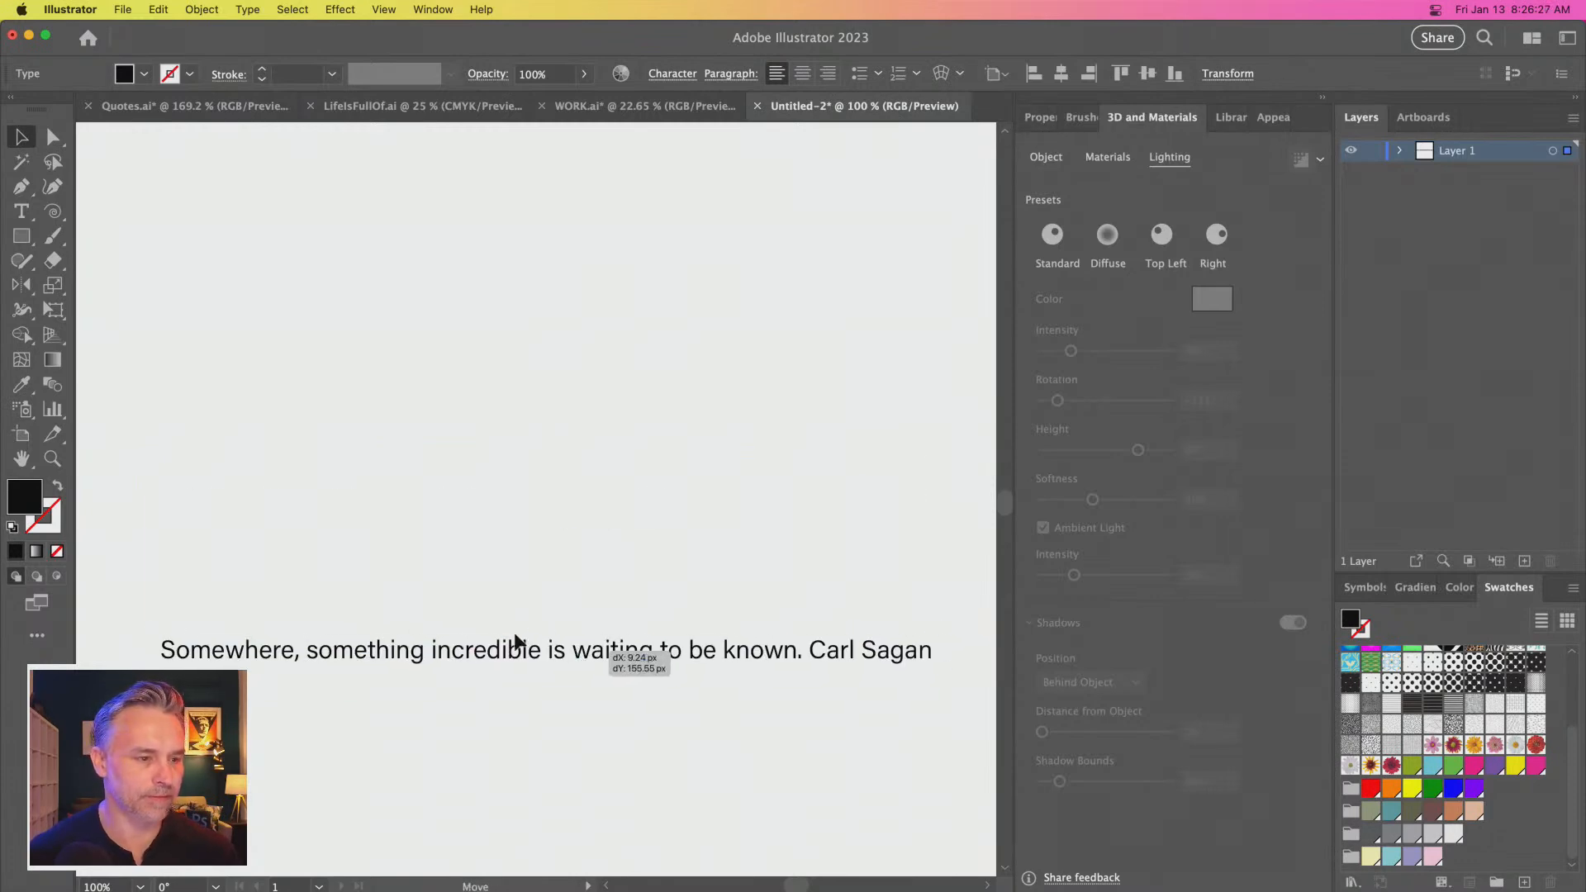
Activate the Spiral tool, draw a test spiral above the quote, and delete it
{"action": "left_click", "coordinate": [333, 333]}
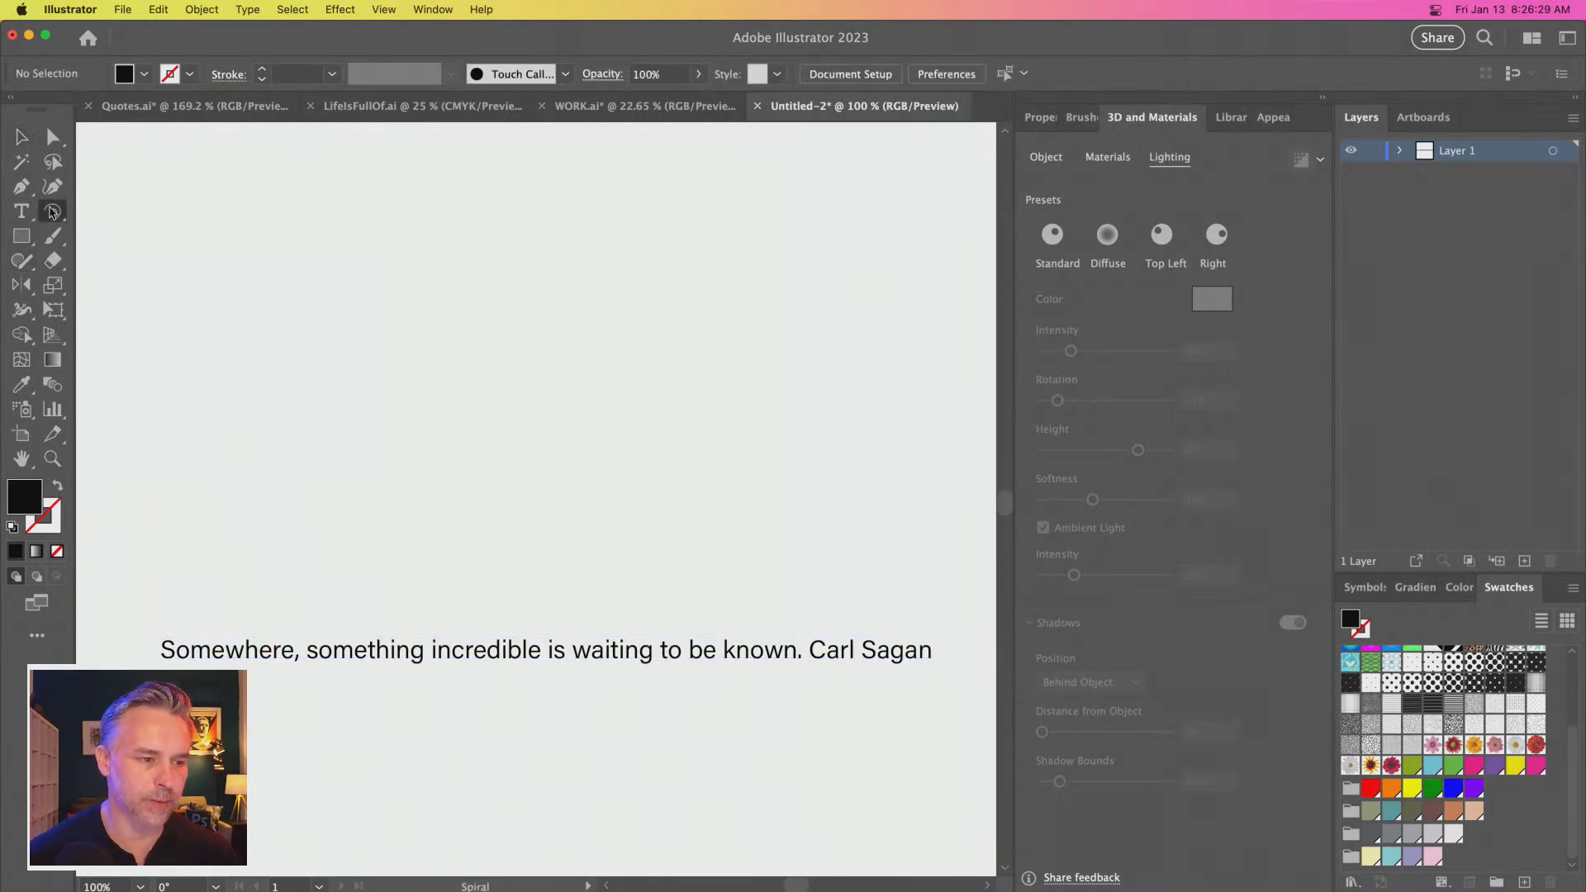
{"action": "left_click", "coordinate": [53, 211]}
{"action": "left_click", "coordinate": [29, 237]}
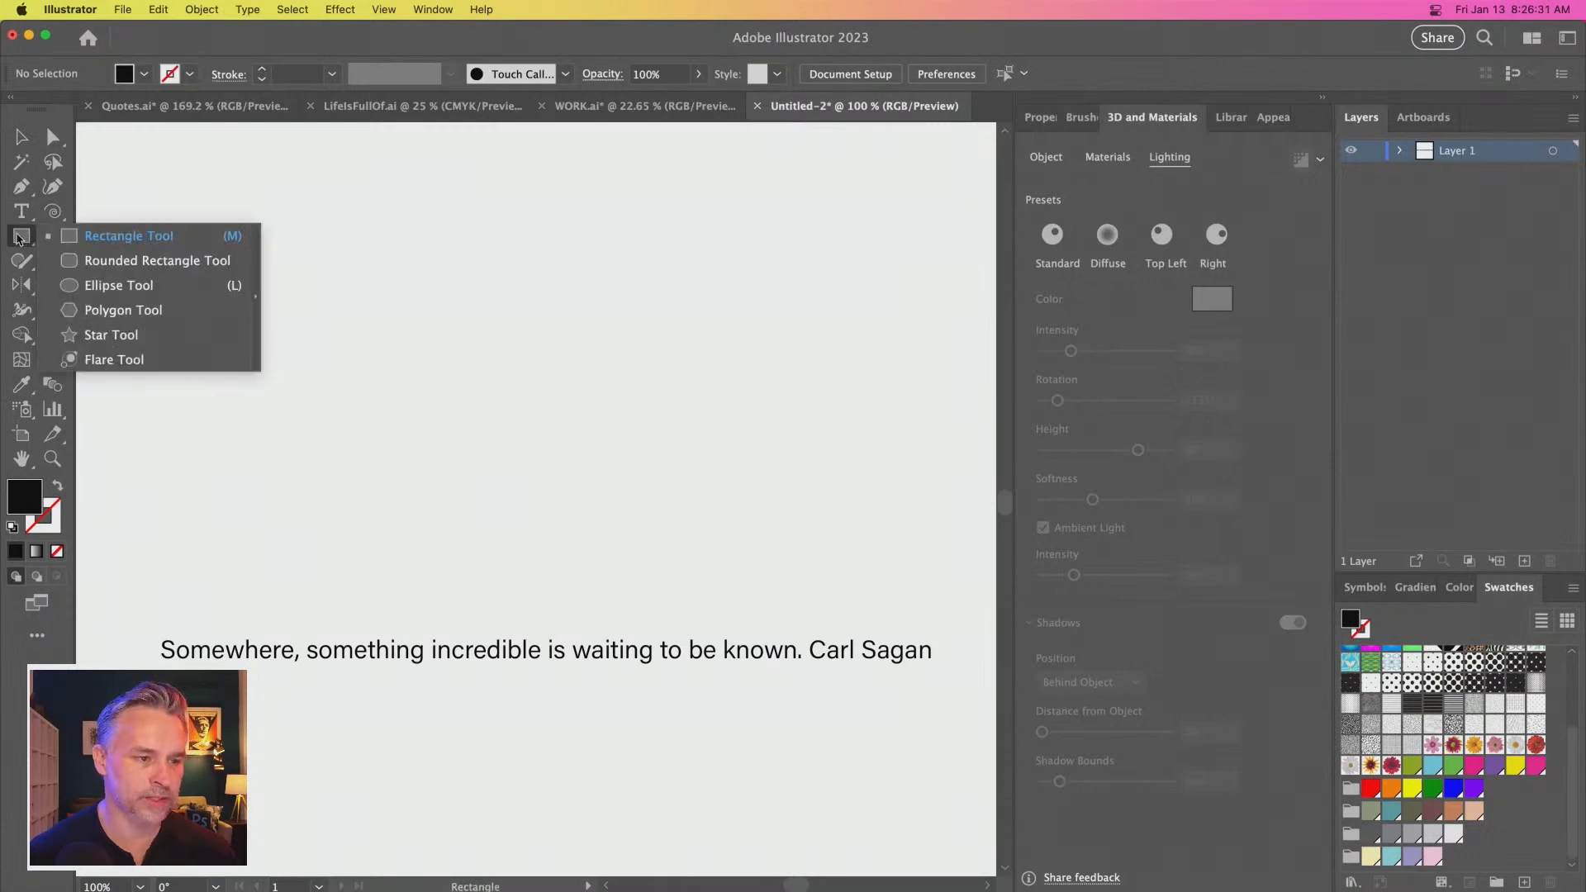
{"action": "left_click", "coordinate": [52, 212]}
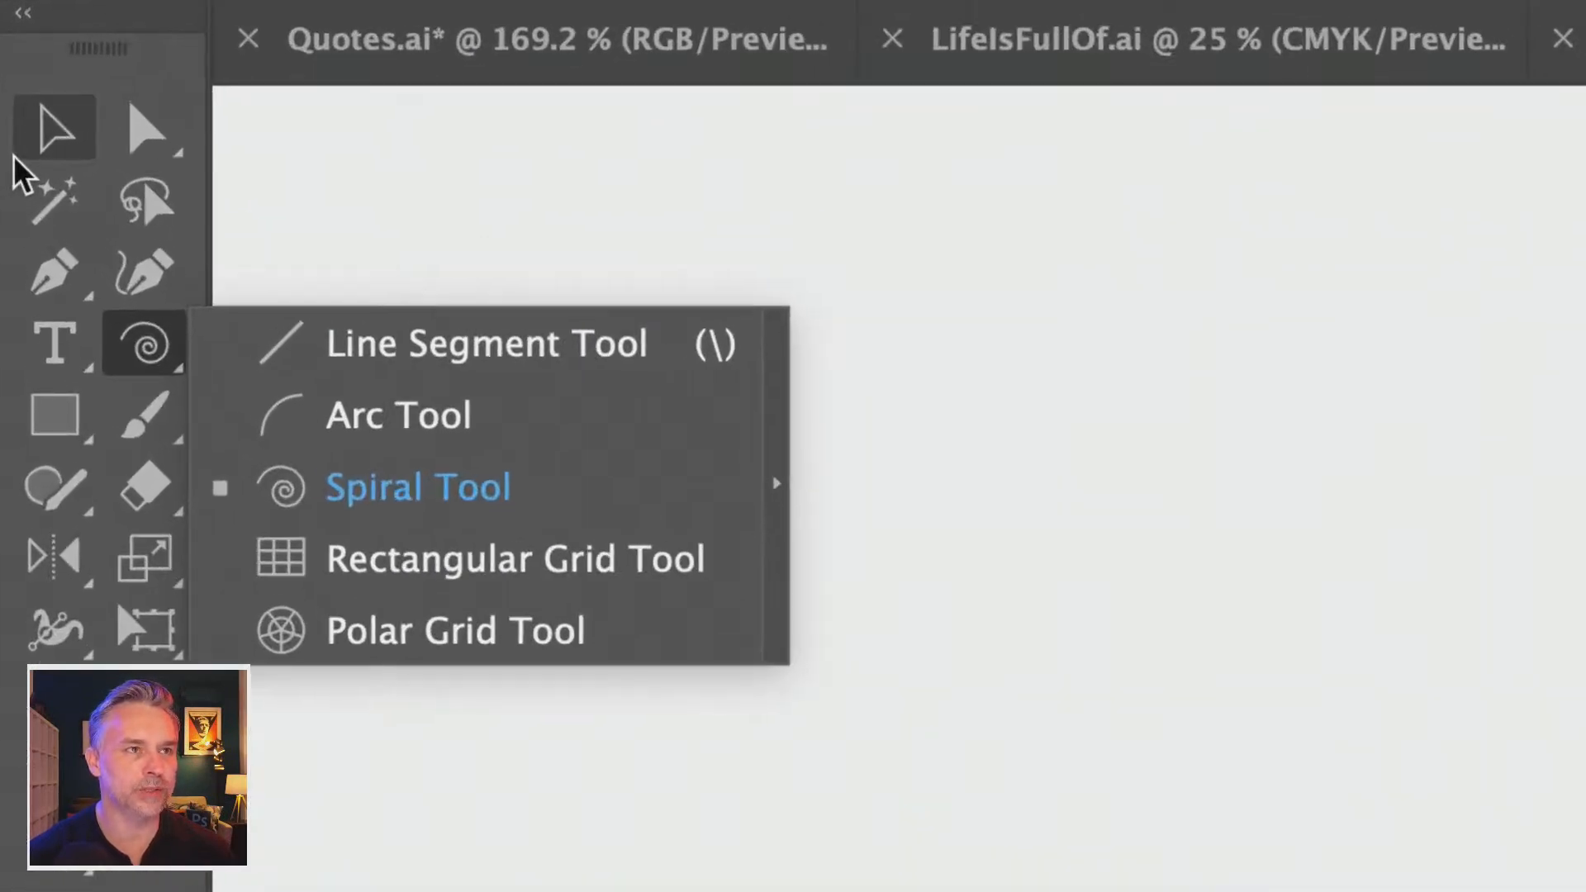
{"action": "left_click", "coordinate": [502, 524]}
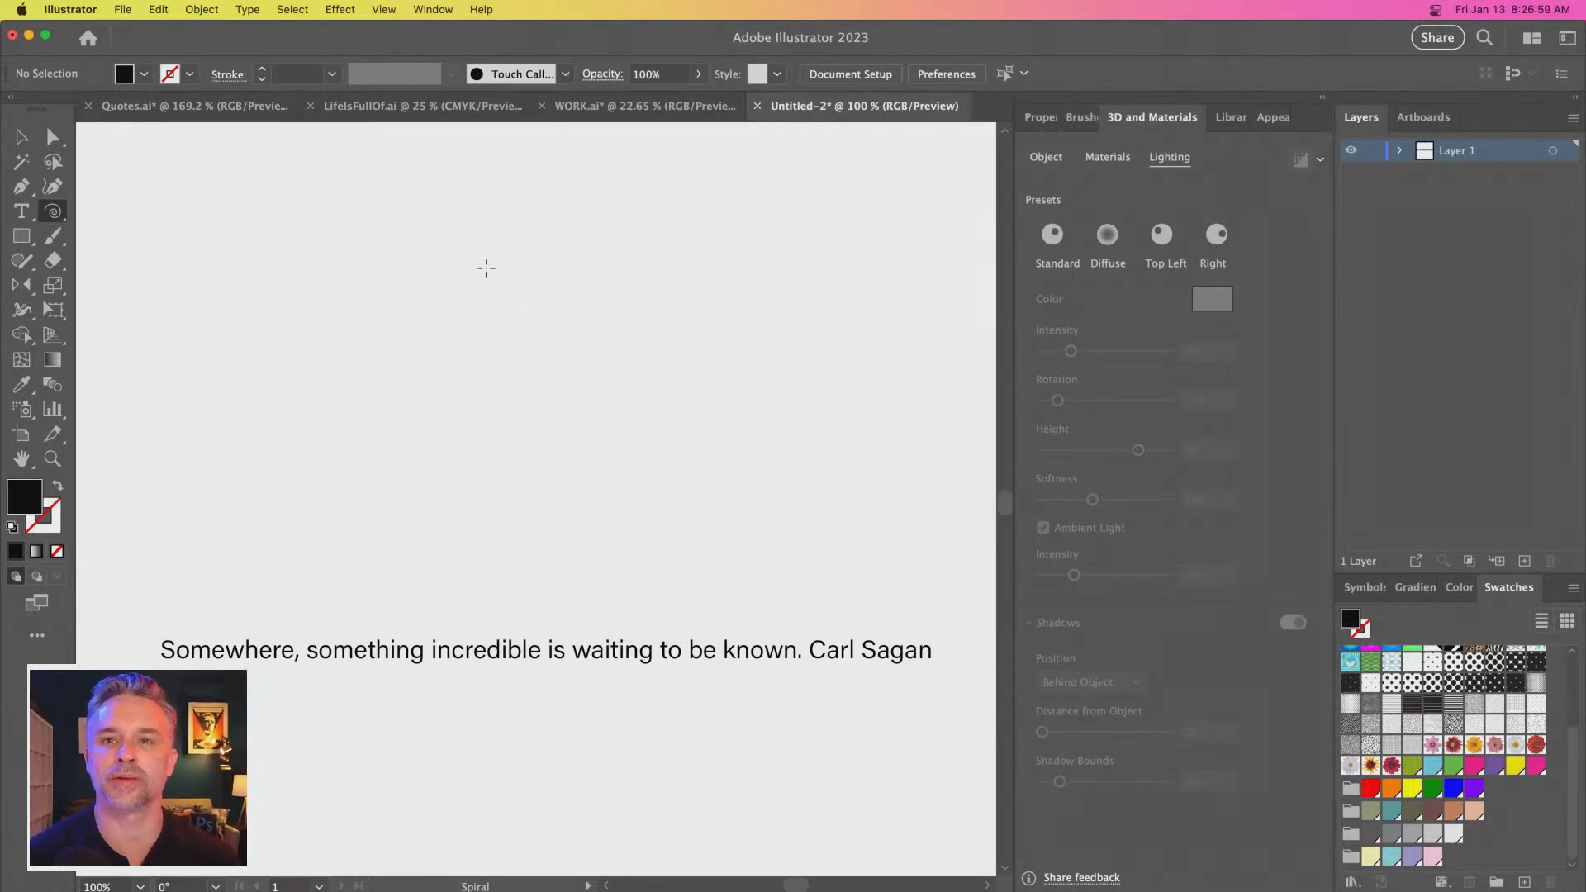
{"action": "left_click_drag", "start_coordinate": [555, 361], "coordinate": [674, 466]}
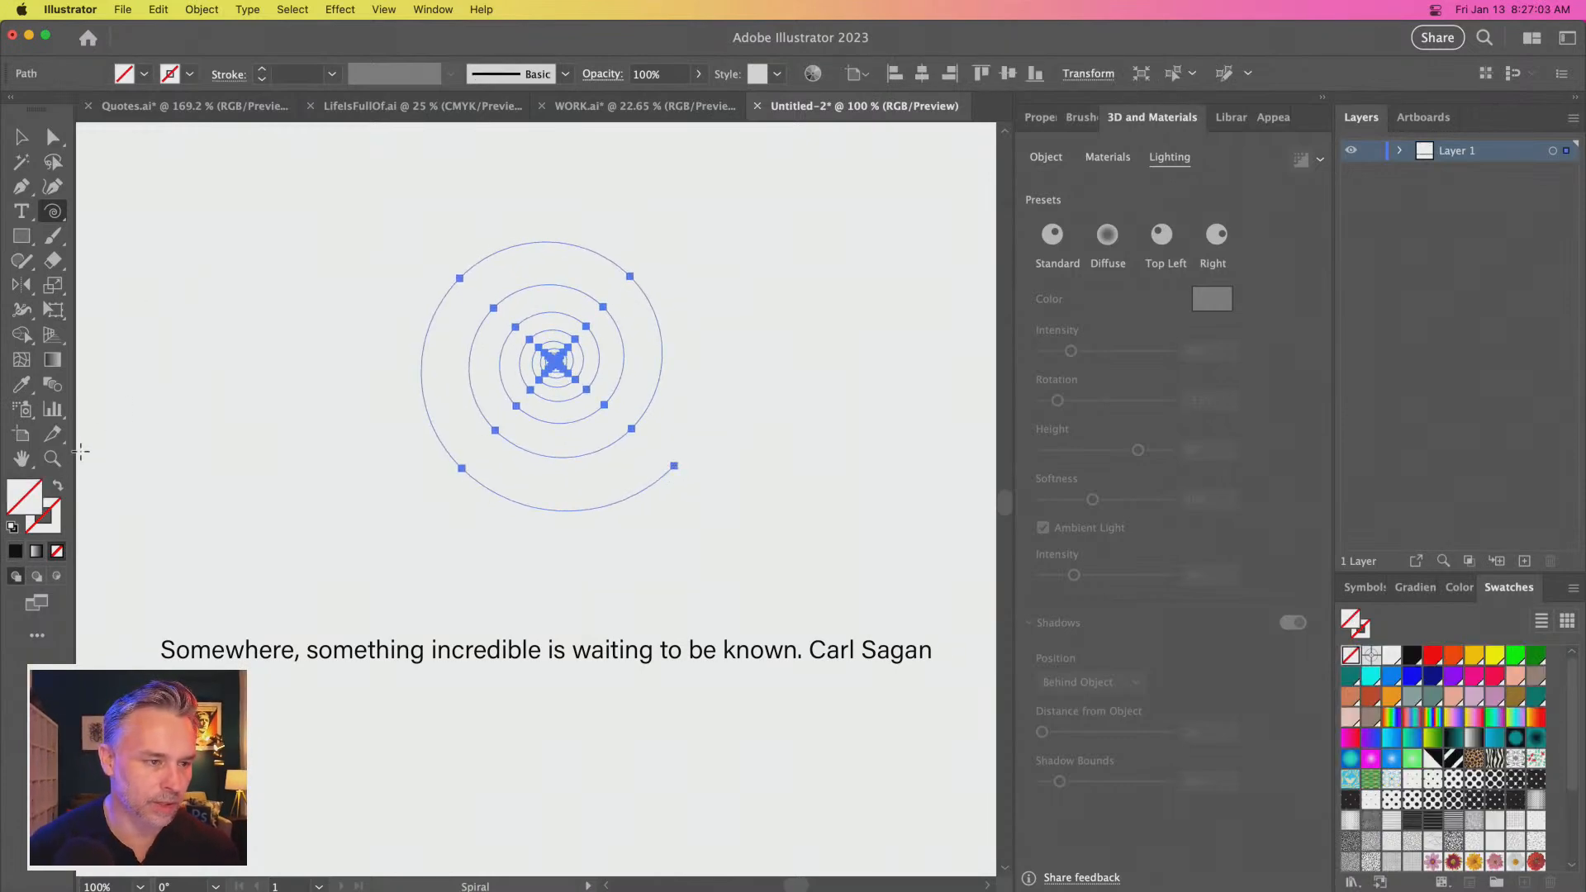
{"action": "key", "text": "Delete"}
Reset the colours to the default black stroke with no fill, and collapse the middle column of panels
{"action": "left_click", "coordinate": [12, 527]}
{"action": "left_click", "coordinate": [56, 551]}
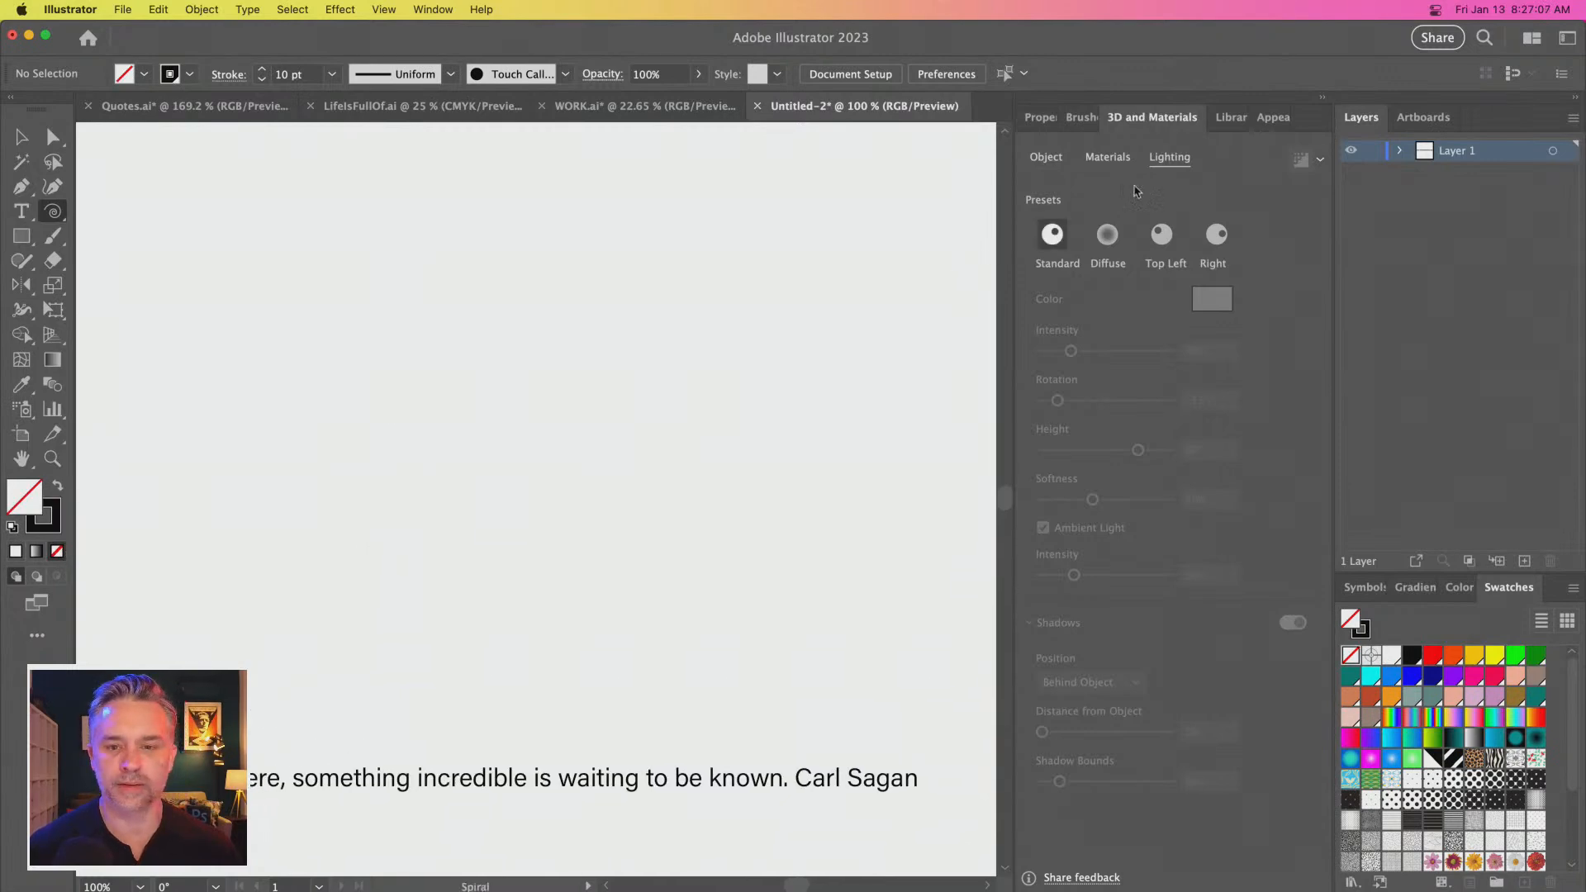
{"action": "left_click", "coordinate": [1037, 117]}
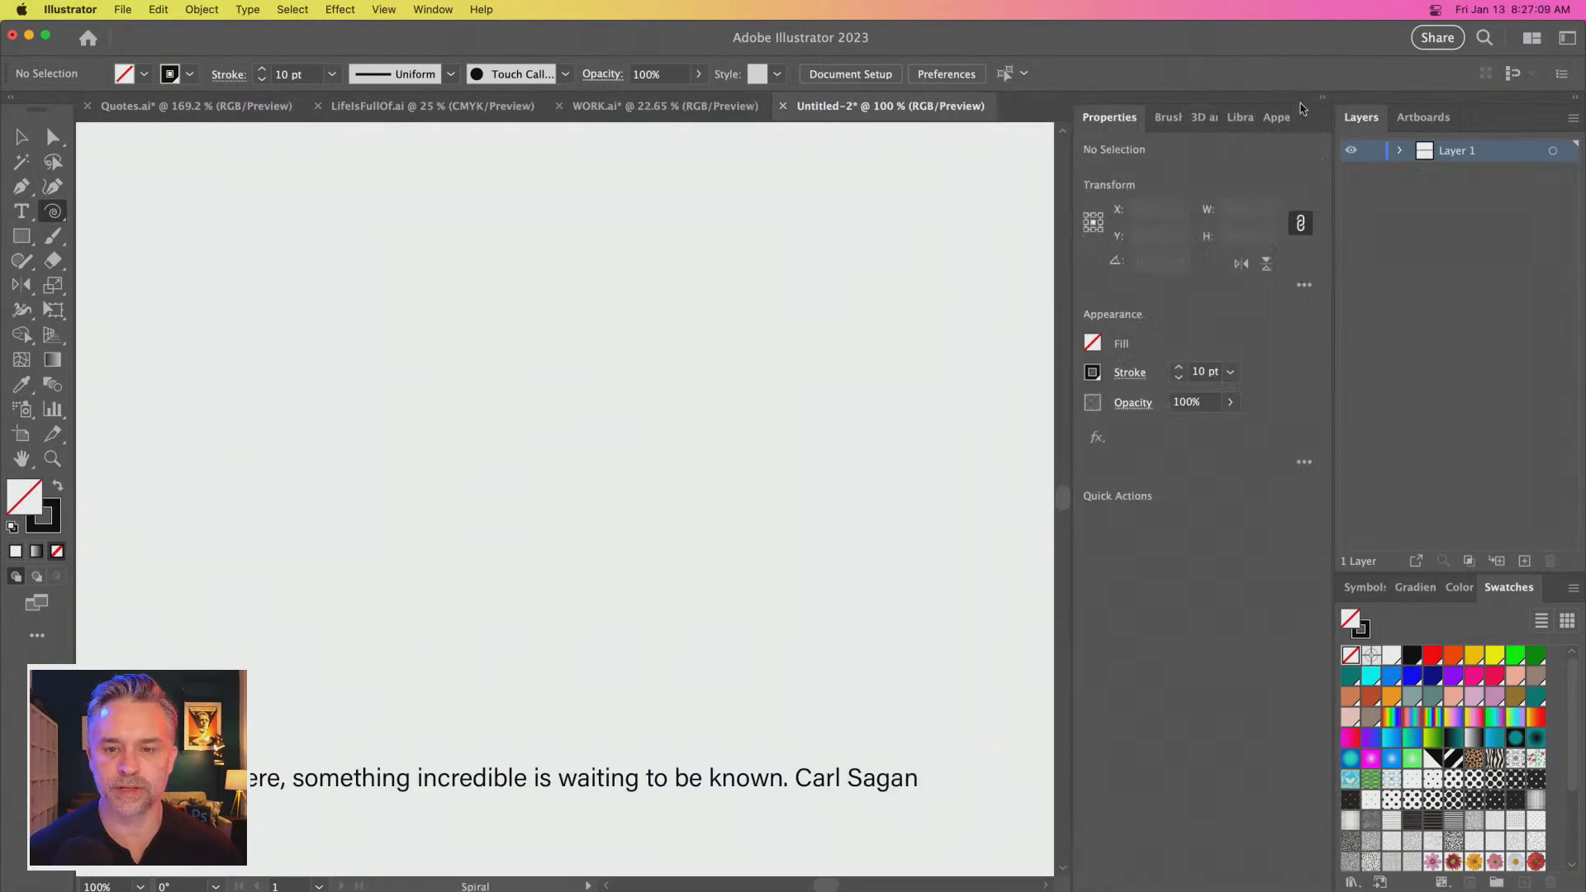
{"action": "left_click", "coordinate": [1321, 99]}
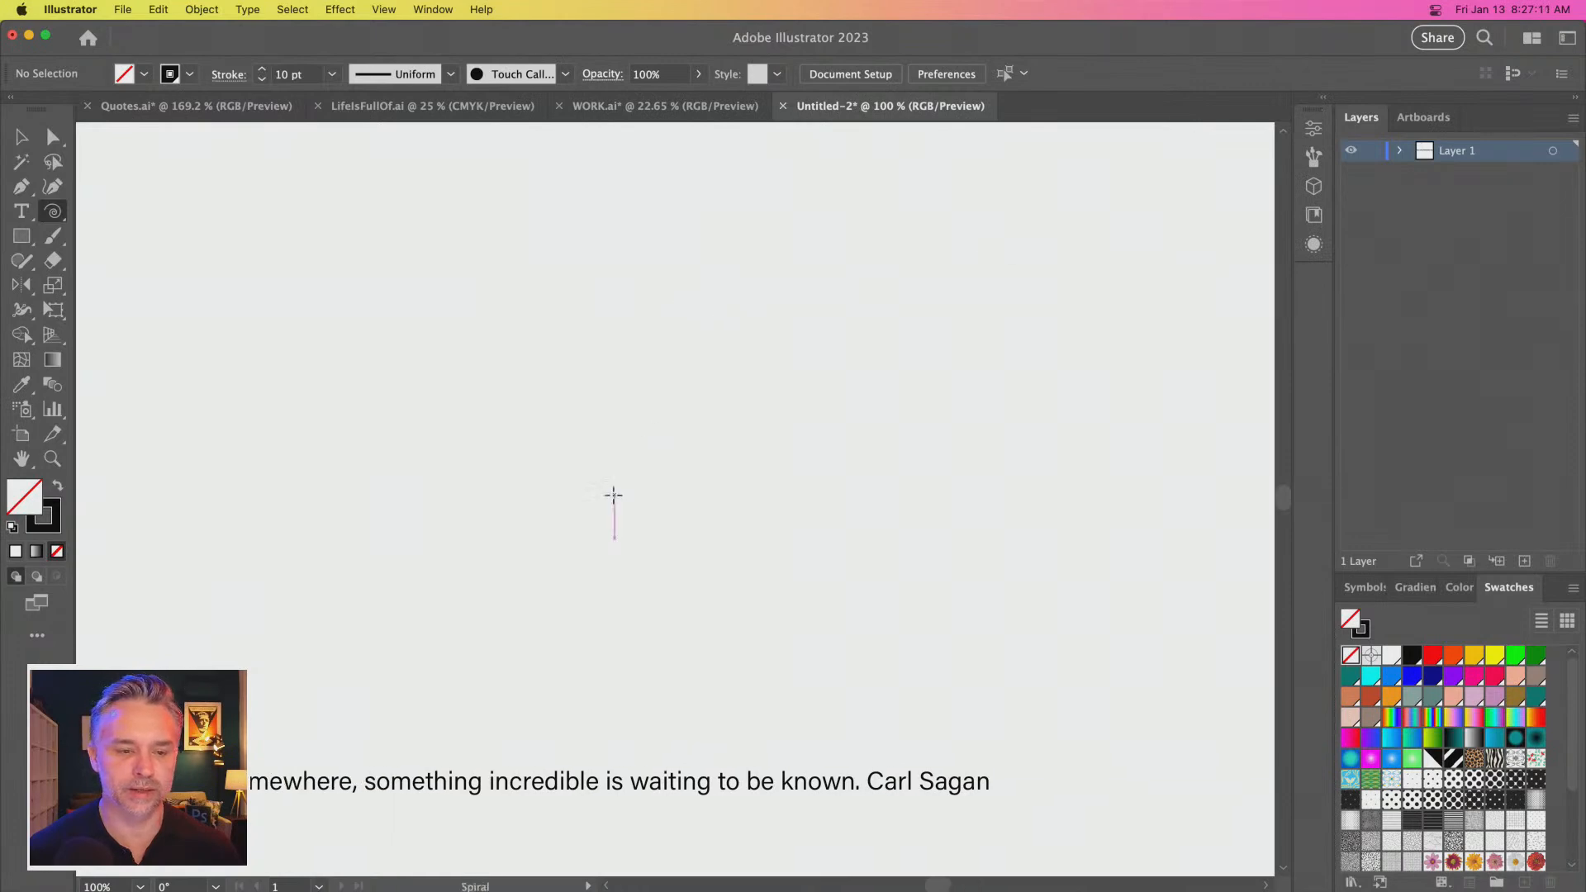
Try drawing a black-stroked spiral above the quote while varying its decay and size
{"action": "left_click_drag", "start_coordinate": [616, 419], "coordinate": [749, 605]}
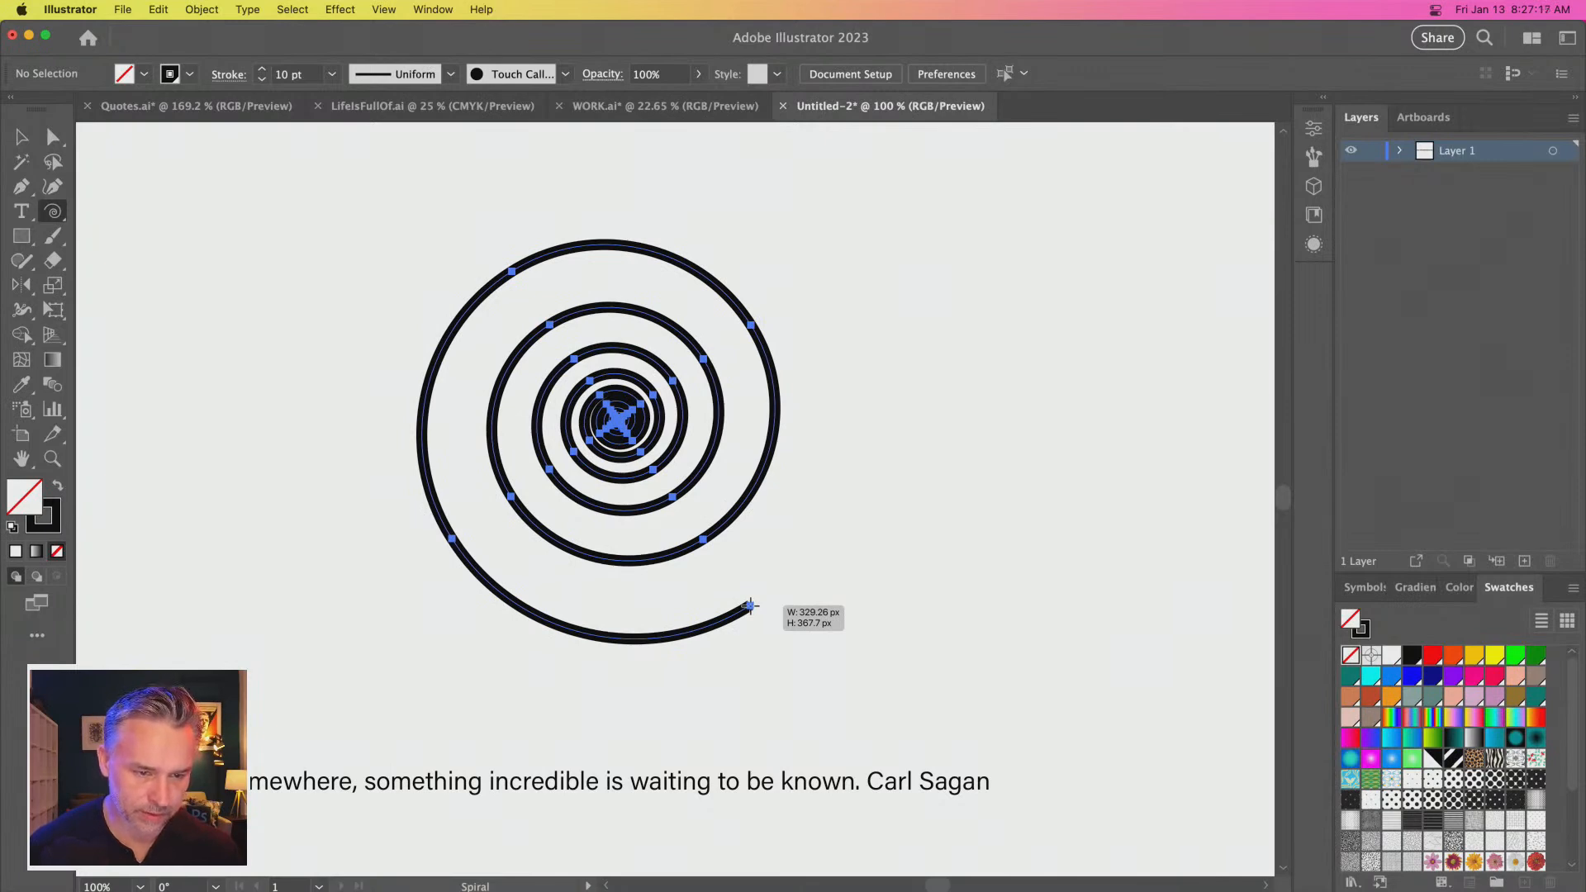
{"action": "mouse_move", "coordinate": [749, 605]}
{"action": "left_mouse_down"}
{"action": "mouse_move", "coordinate": [803, 607]}
{"action": "mouse_move", "coordinate": [780, 498]}
{"action": "mouse_move", "coordinate": [819, 574]}
{"action": "left_mouse_up"}
{"action": "key", "text": "super"}
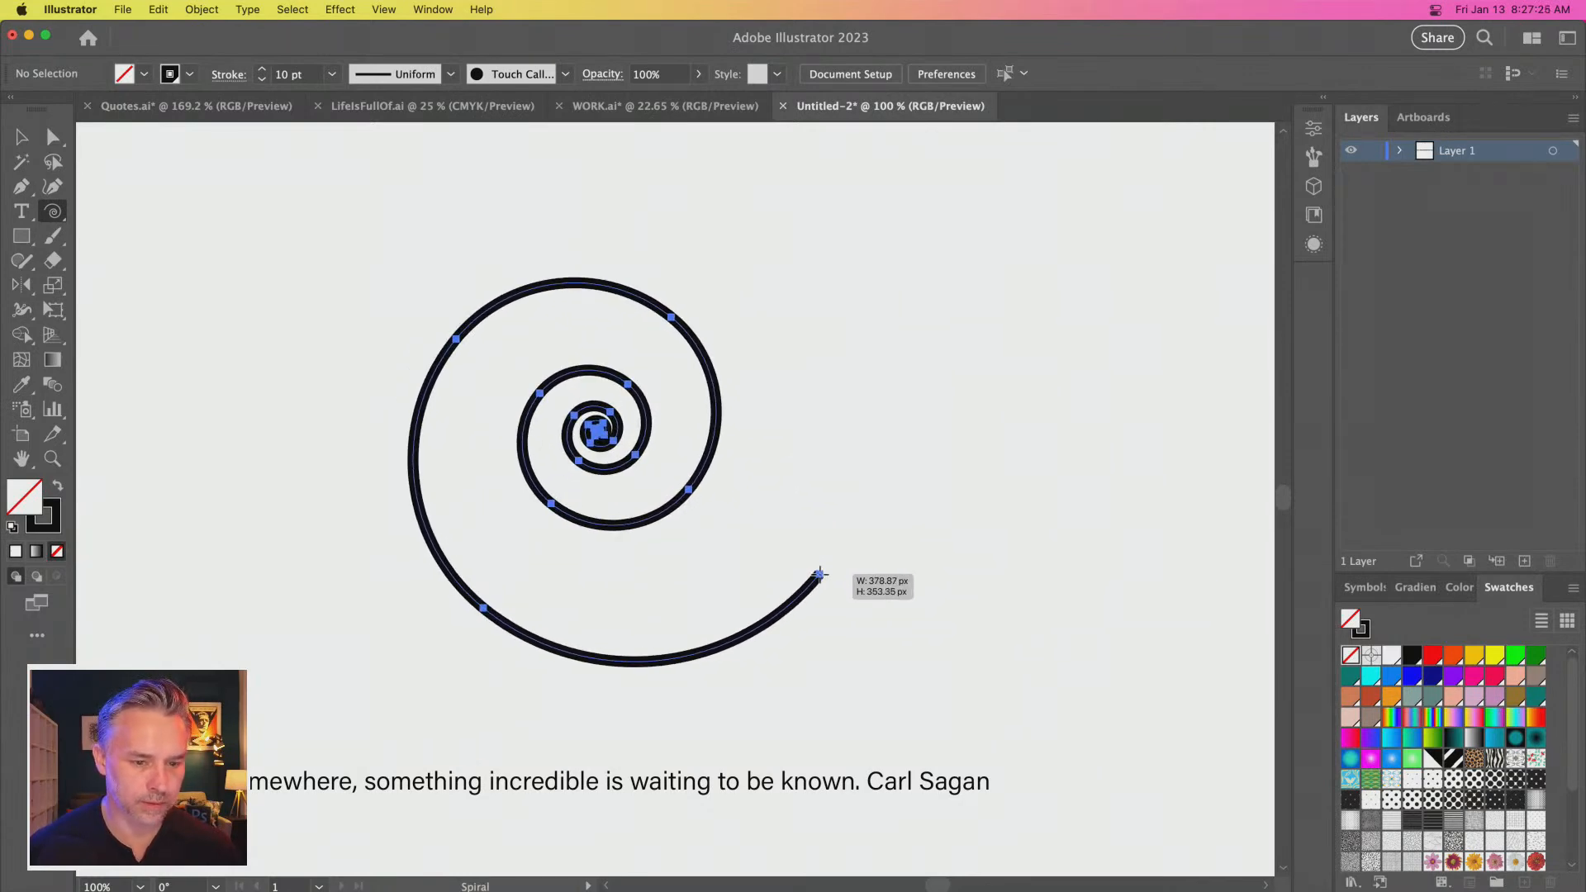
{"action": "left_click_drag", "start_coordinate": [819, 574], "coordinate": [774, 619]}
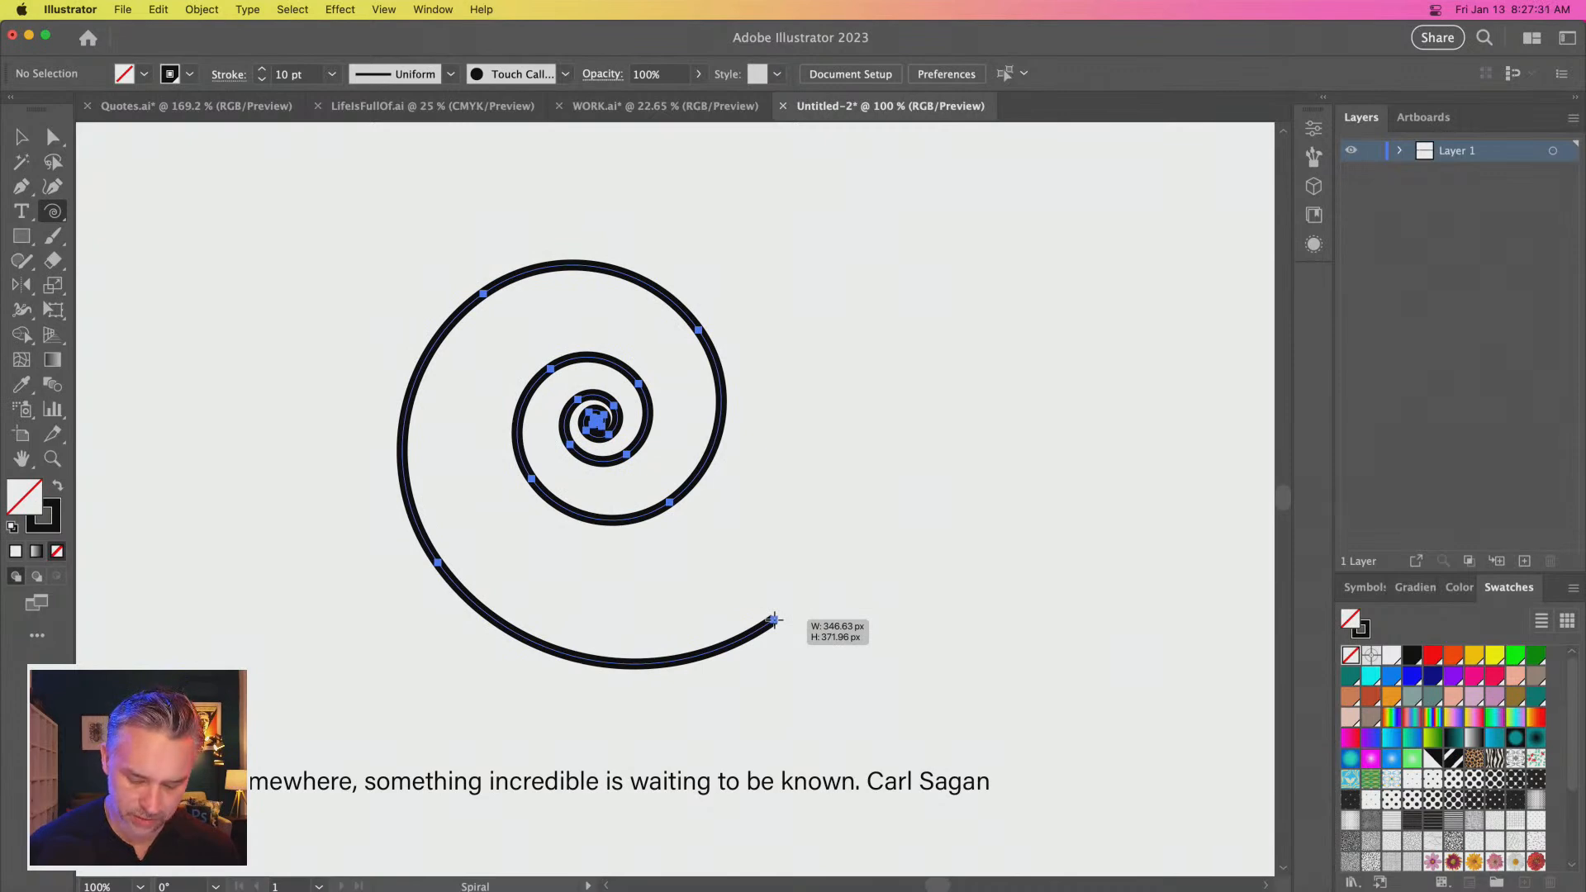
{"action": "left_click_drag", "start_coordinate": [774, 620], "coordinate": [765, 556]}
{"action": "key", "text": "super+z"}
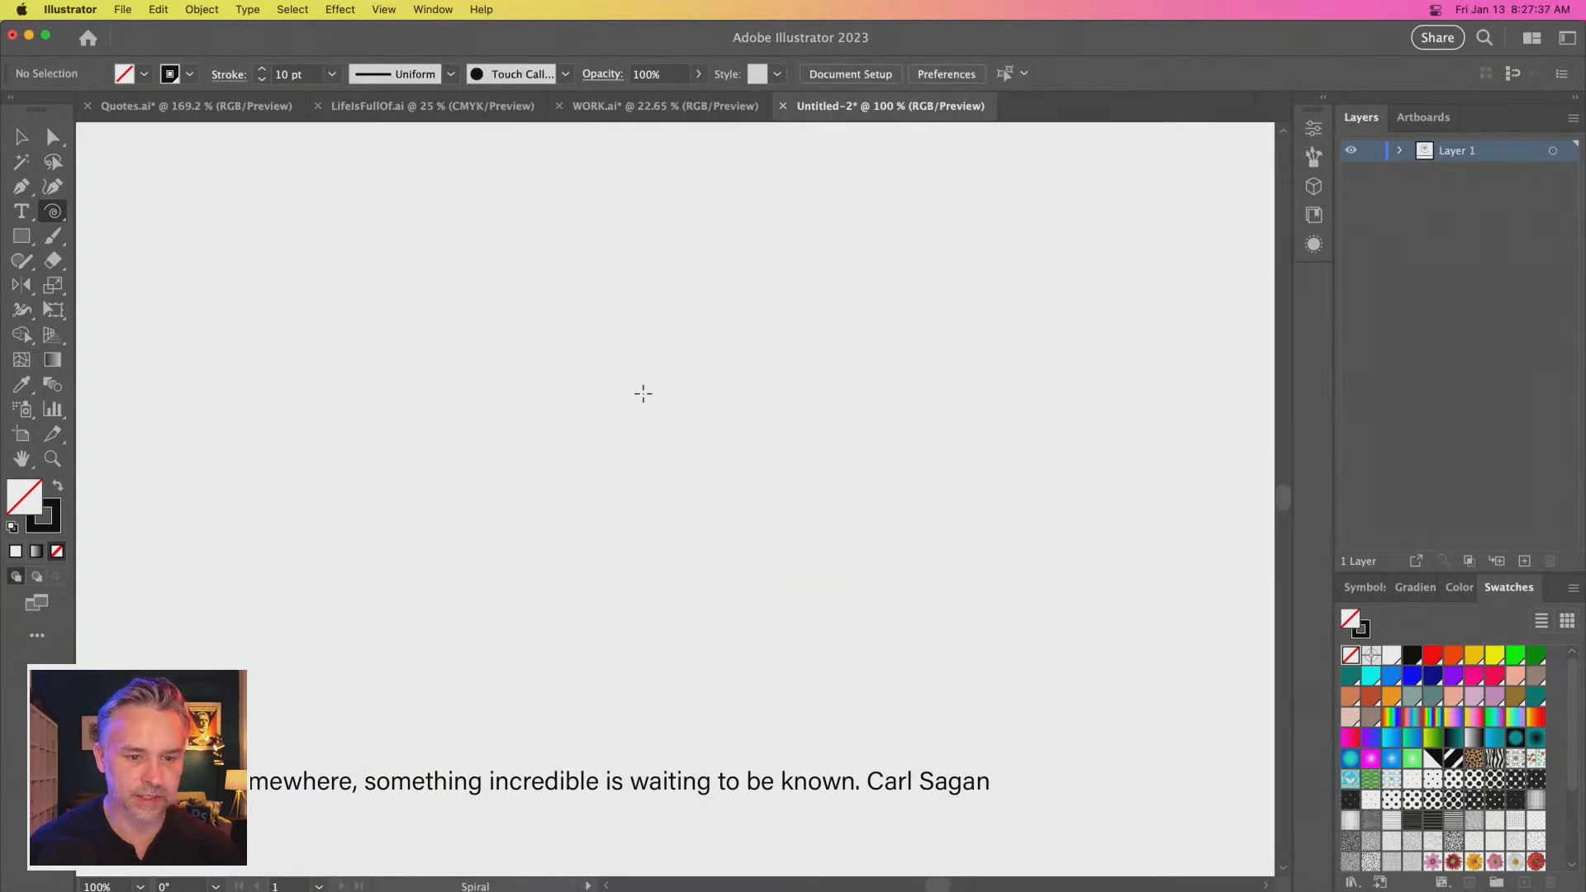
Try two more freehand spirals above the quote, varying the number of segments, and remove them
{"action": "left_click_drag", "start_coordinate": [594, 390], "coordinate": [854, 536]}
{"action": "key", "text": "Up"}
{"action": "key", "text": "super+z"}
{"action": "left_click_drag", "start_coordinate": [613, 416], "coordinate": [828, 614]}
{"action": "key", "text": "Delete"}
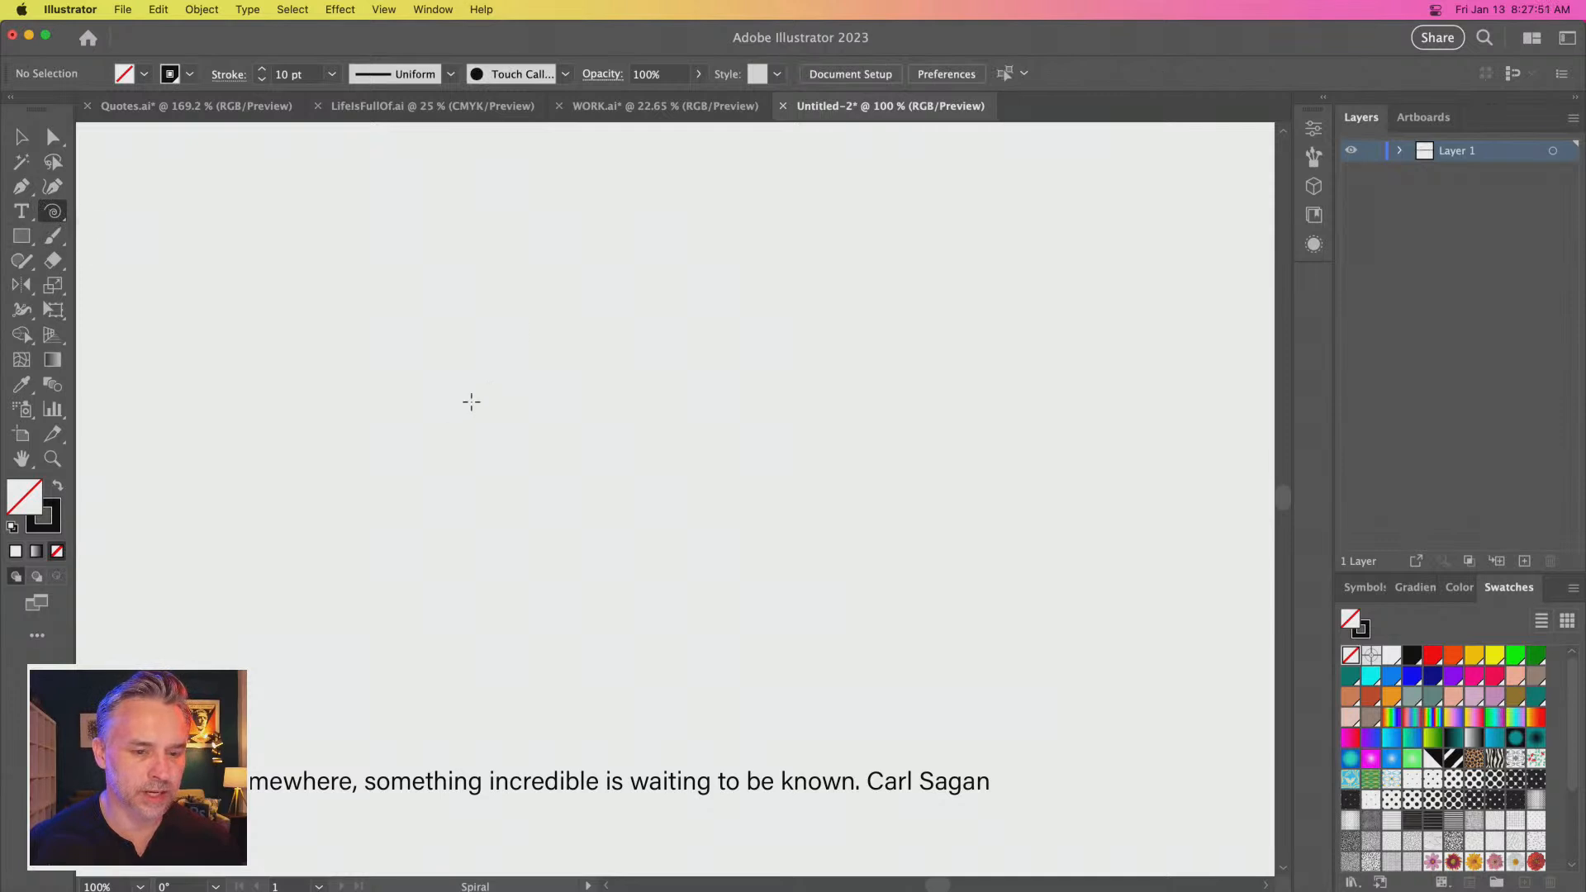
Try a spiral with radius 257.8064 px, 80% decay and 546 segments, redraw it freehand, and delete it
{"action": "left_click", "coordinate": [636, 433]}
{"action": "left_click_drag", "start_coordinate": [558, 327], "coordinate": [758, 320]}
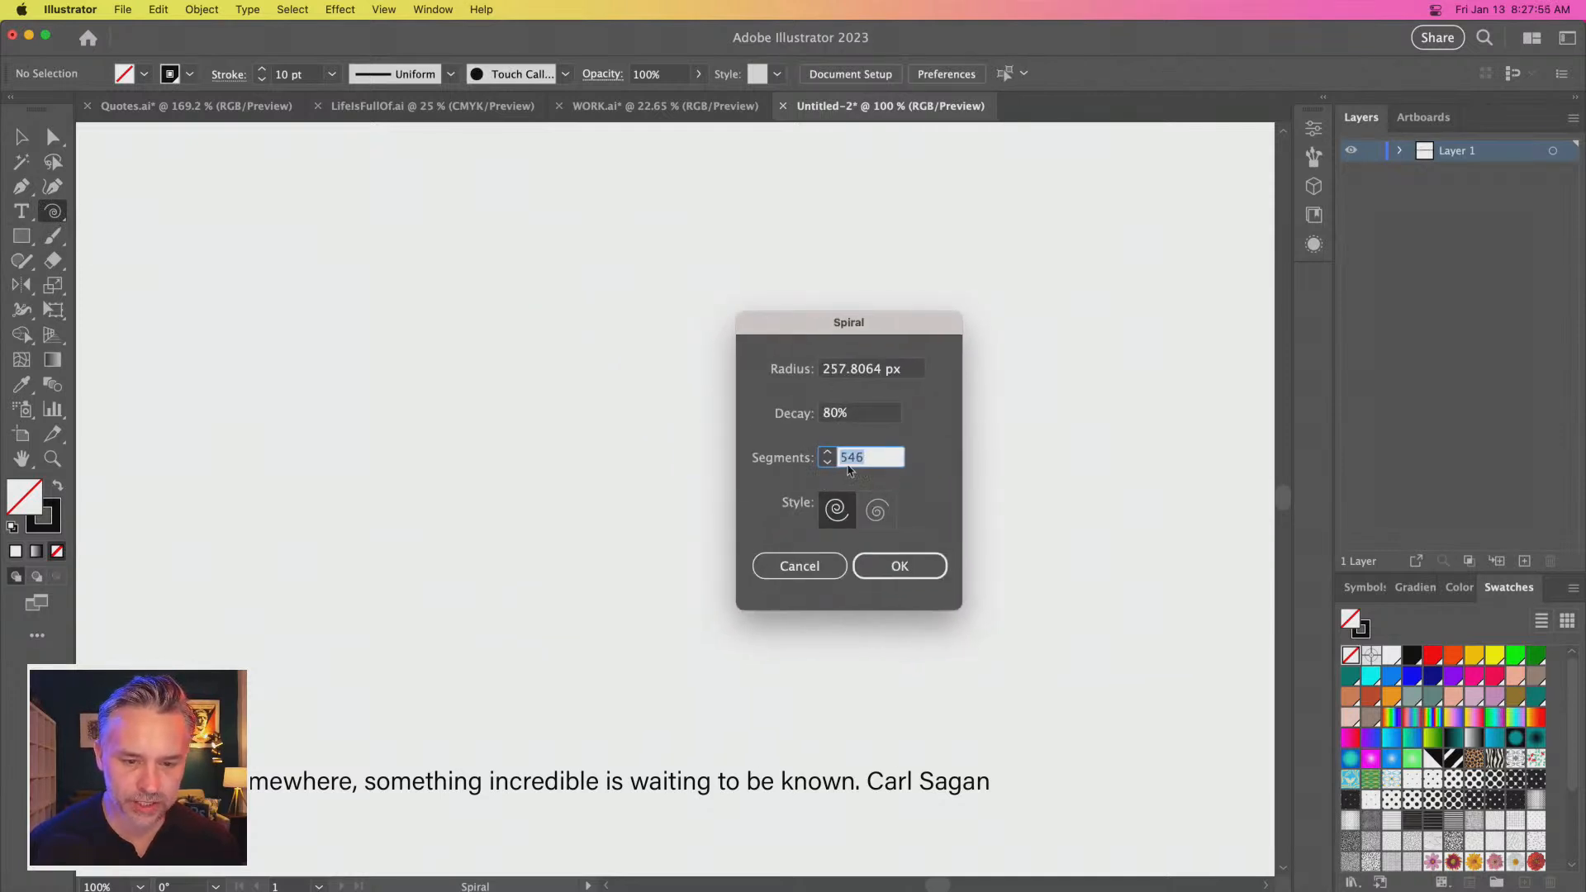
{"action": "left_click", "coordinate": [899, 565]}
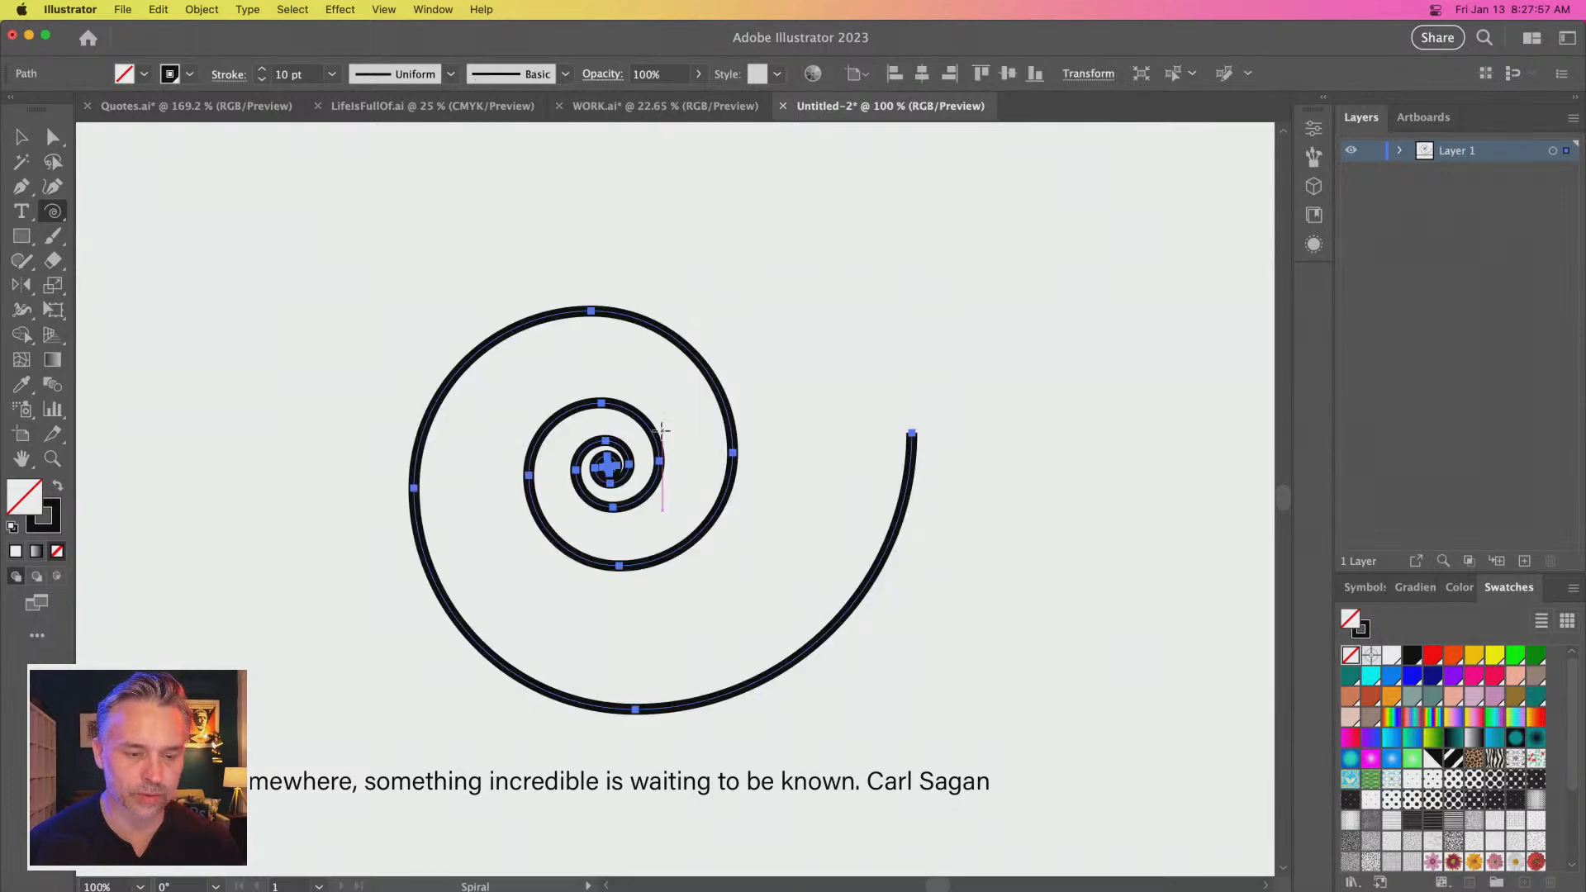
{"action": "left_click_drag", "start_coordinate": [621, 402], "coordinate": [769, 513]}
{"action": "key", "text": "BackSpace"}
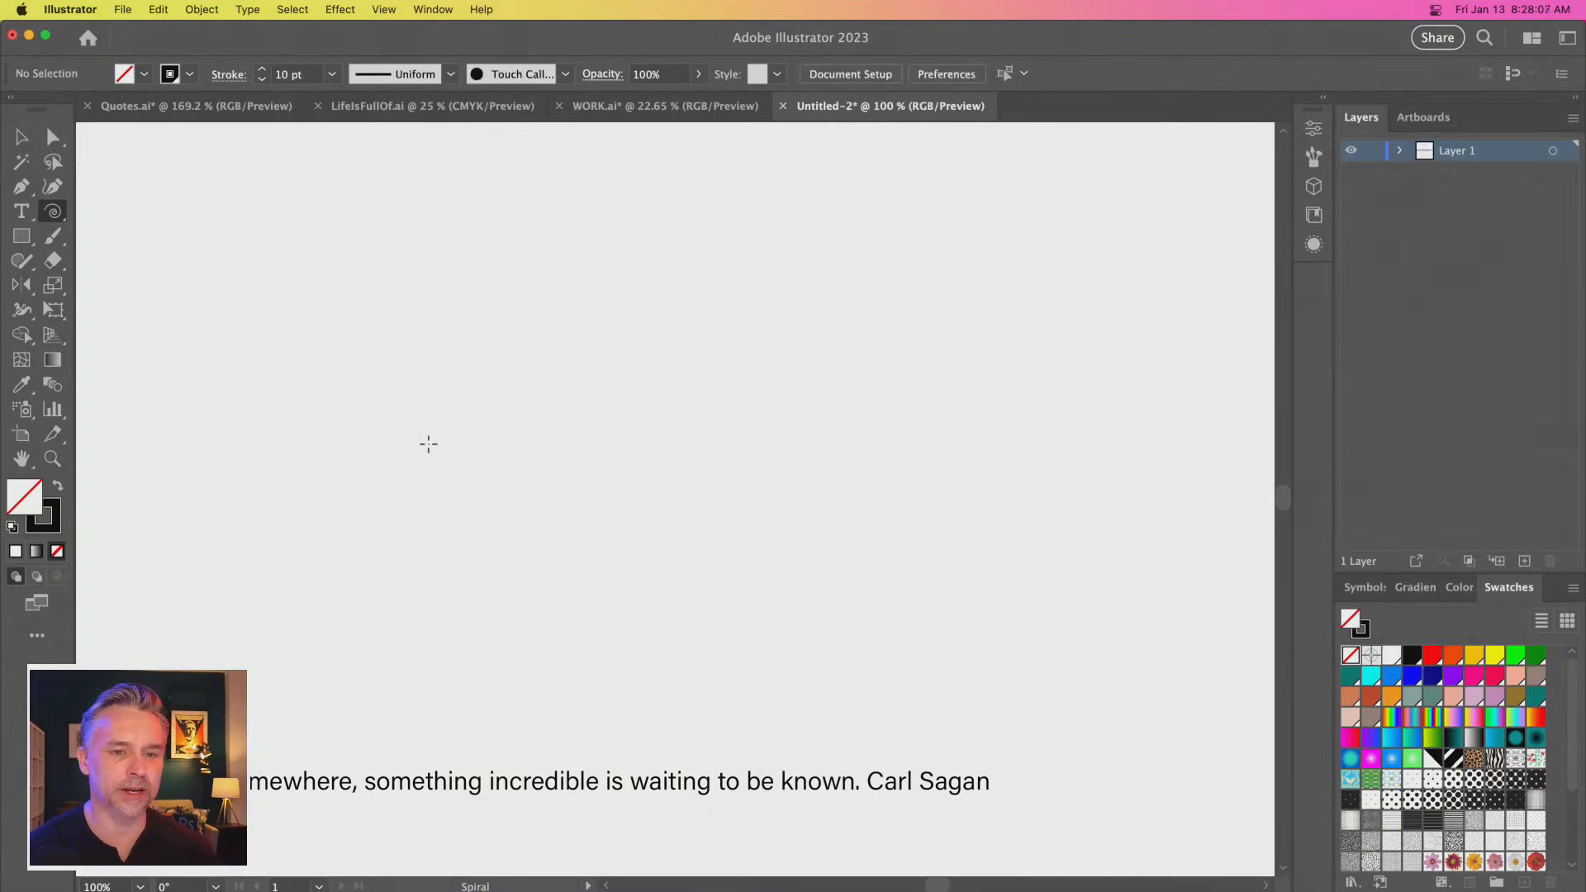
Create another new blank document with the same settings
{"action": "left_click", "coordinate": [22, 137]}
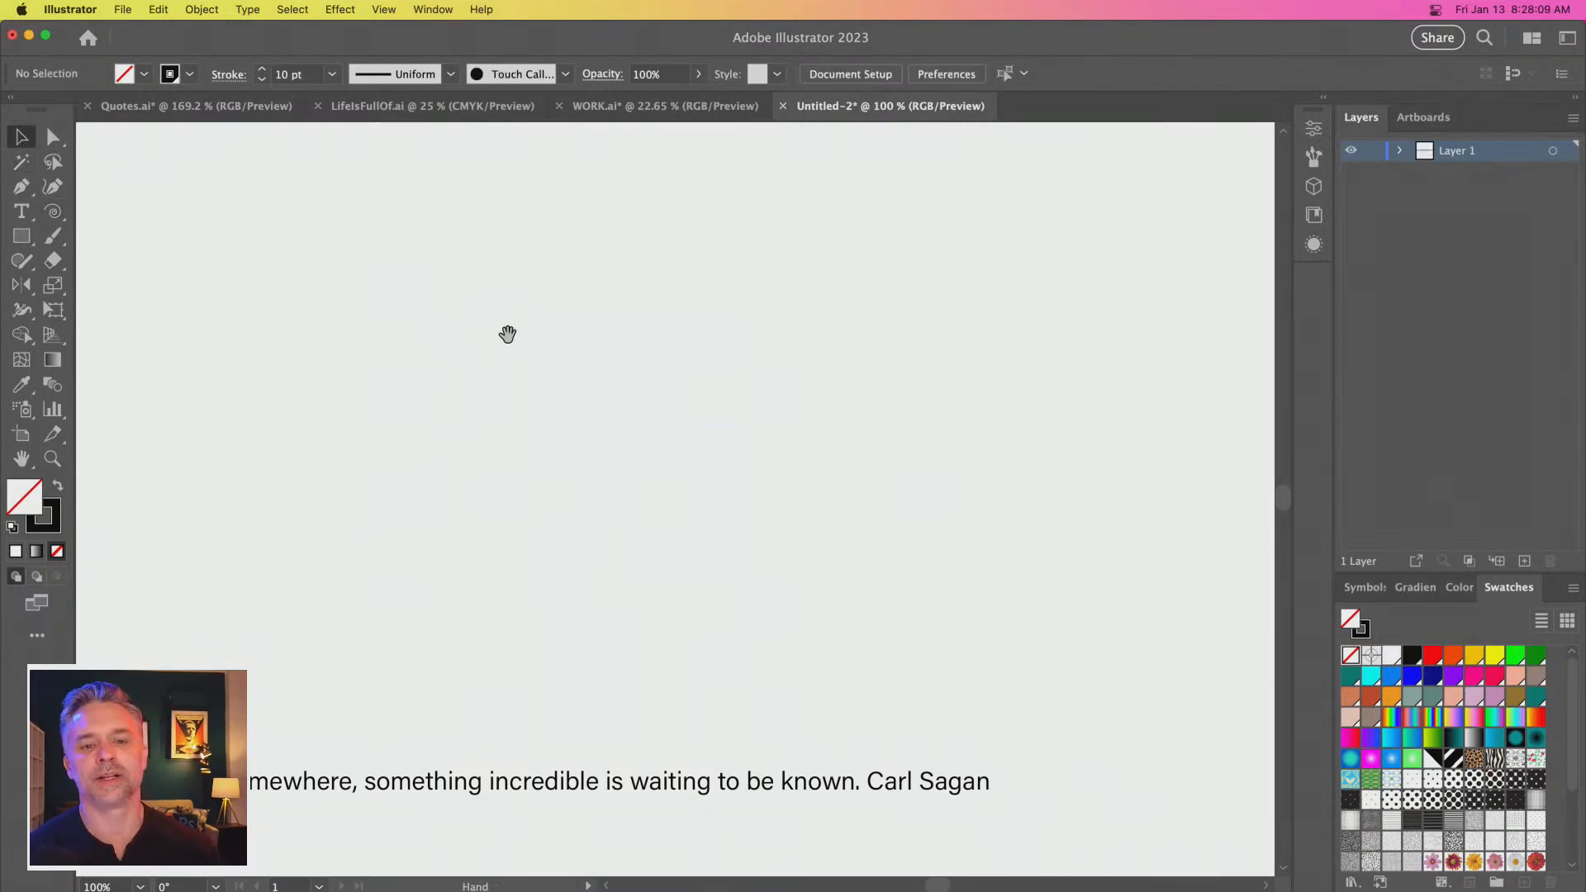
{"action": "key", "text": "a"}
{"action": "key", "text": "super+n"}
{"action": "key", "text": "Escape"}
{"action": "key", "text": "super+alt+n"}
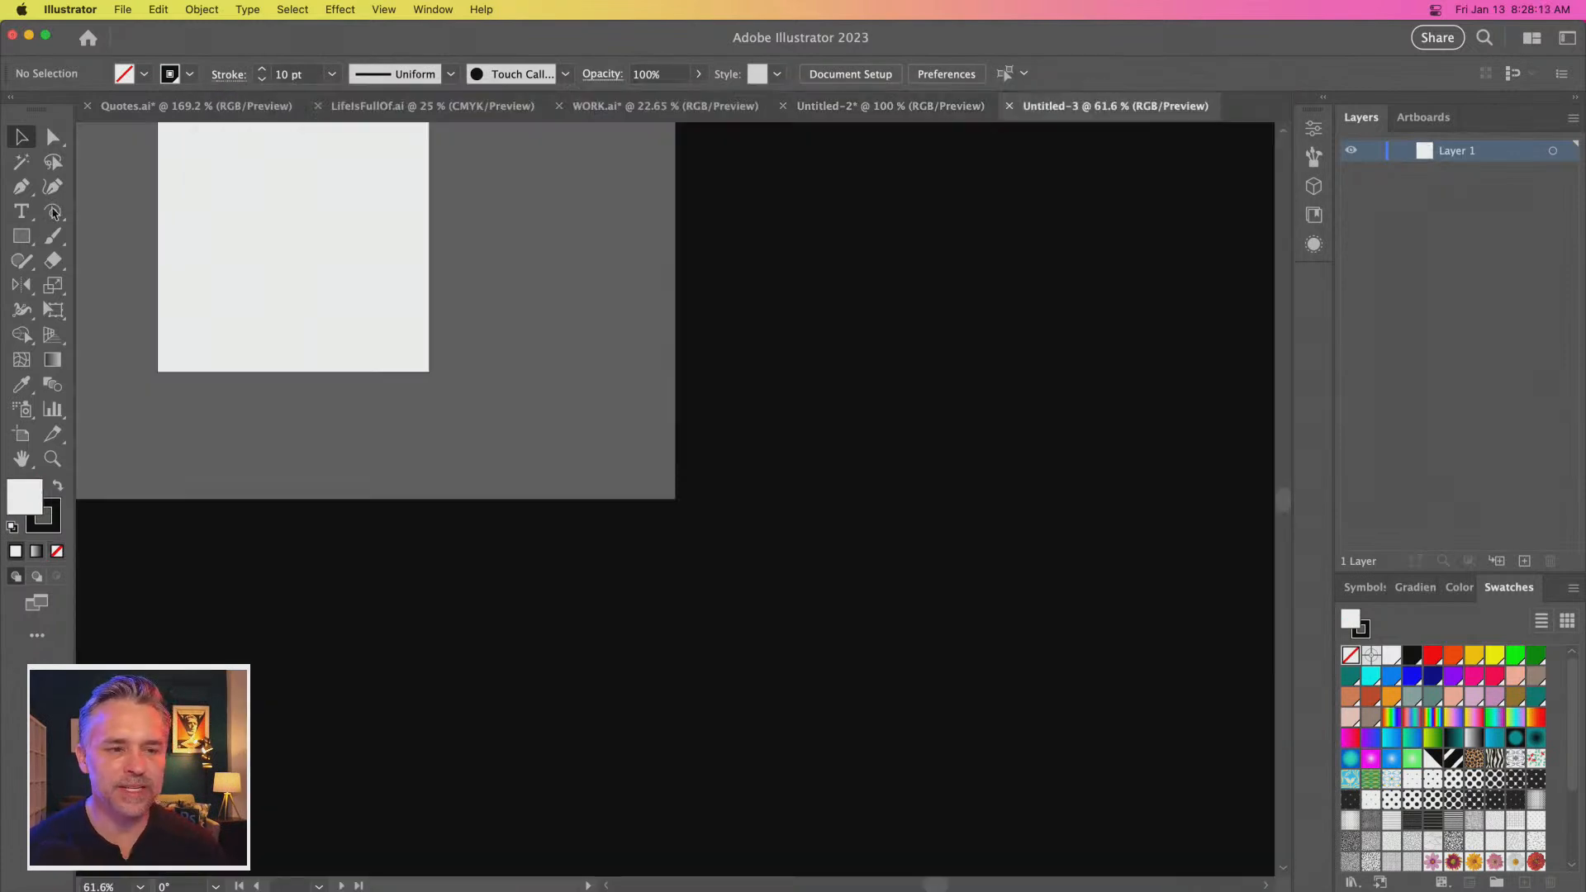
Try drawing a large freehand spiral on the empty artboard of the new document, and delete it
{"action": "left_click", "coordinate": [52, 212]}
{"action": "left_click_drag", "start_coordinate": [656, 431], "coordinate": [749, 609]}
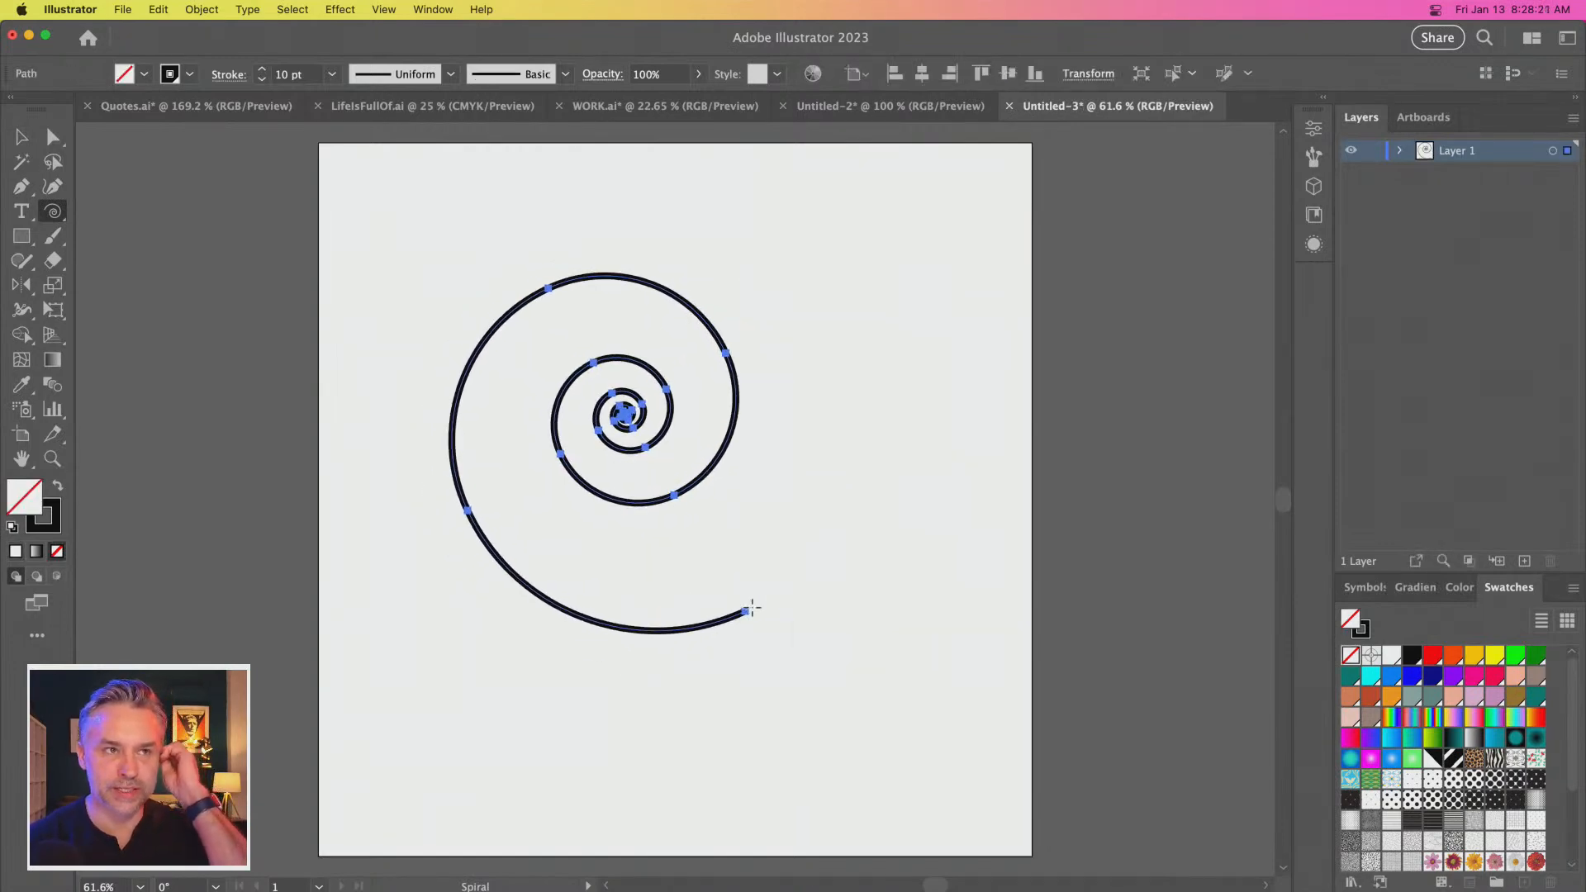
{"action": "key", "text": "Delete"}
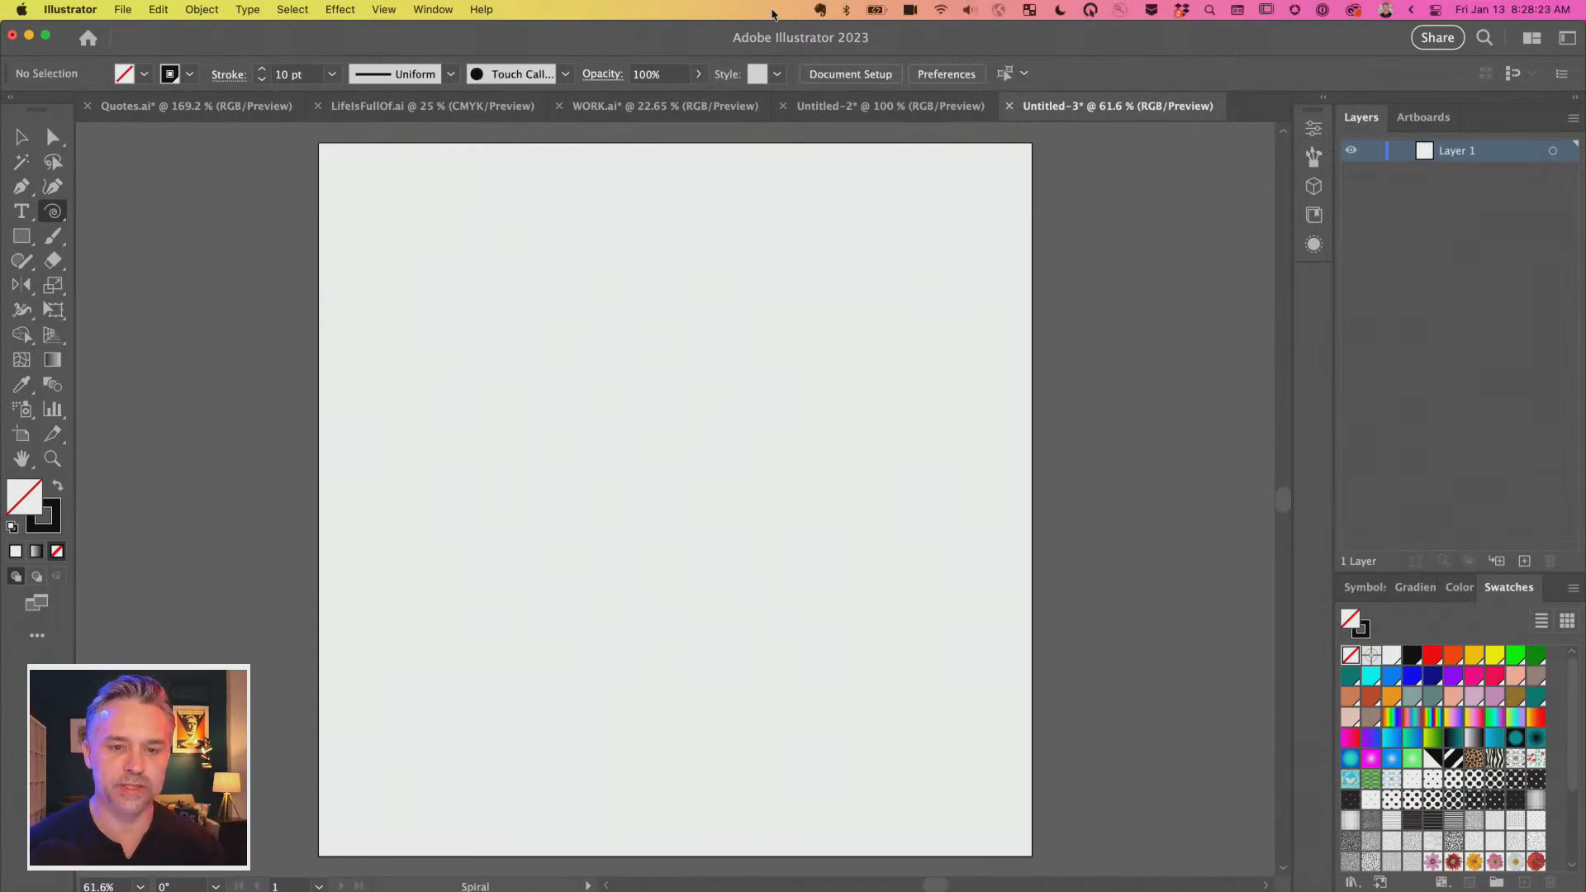
Return to the quote document and create a spiral with radius 315.9559 px, 80% decay and 517 segments
{"action": "left_click", "coordinate": [890, 106]}
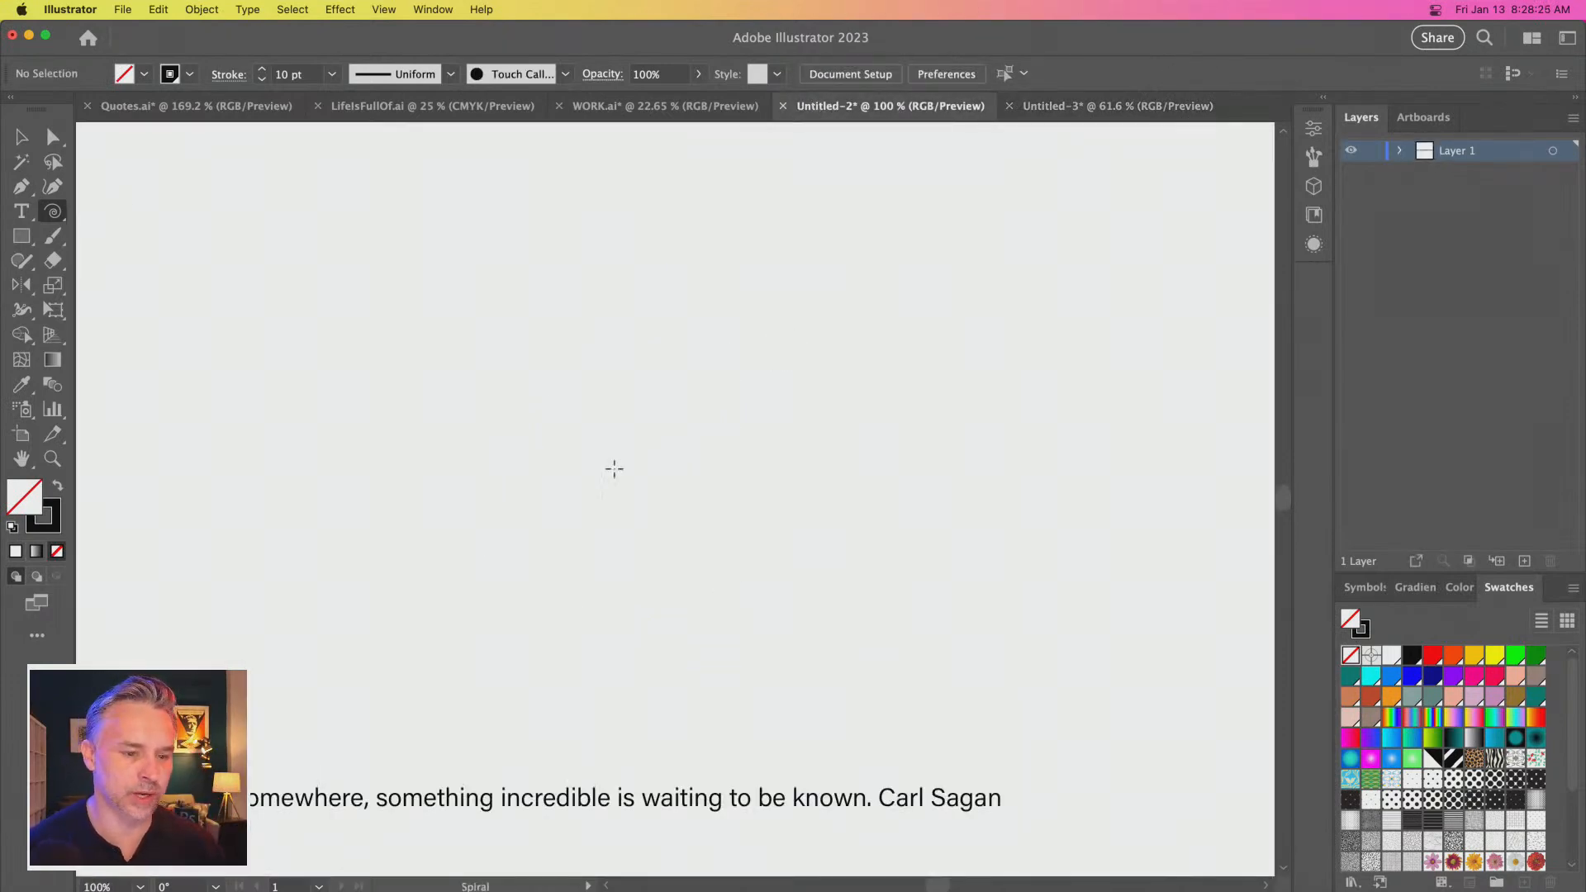
{"action": "left_click", "coordinate": [644, 439]}
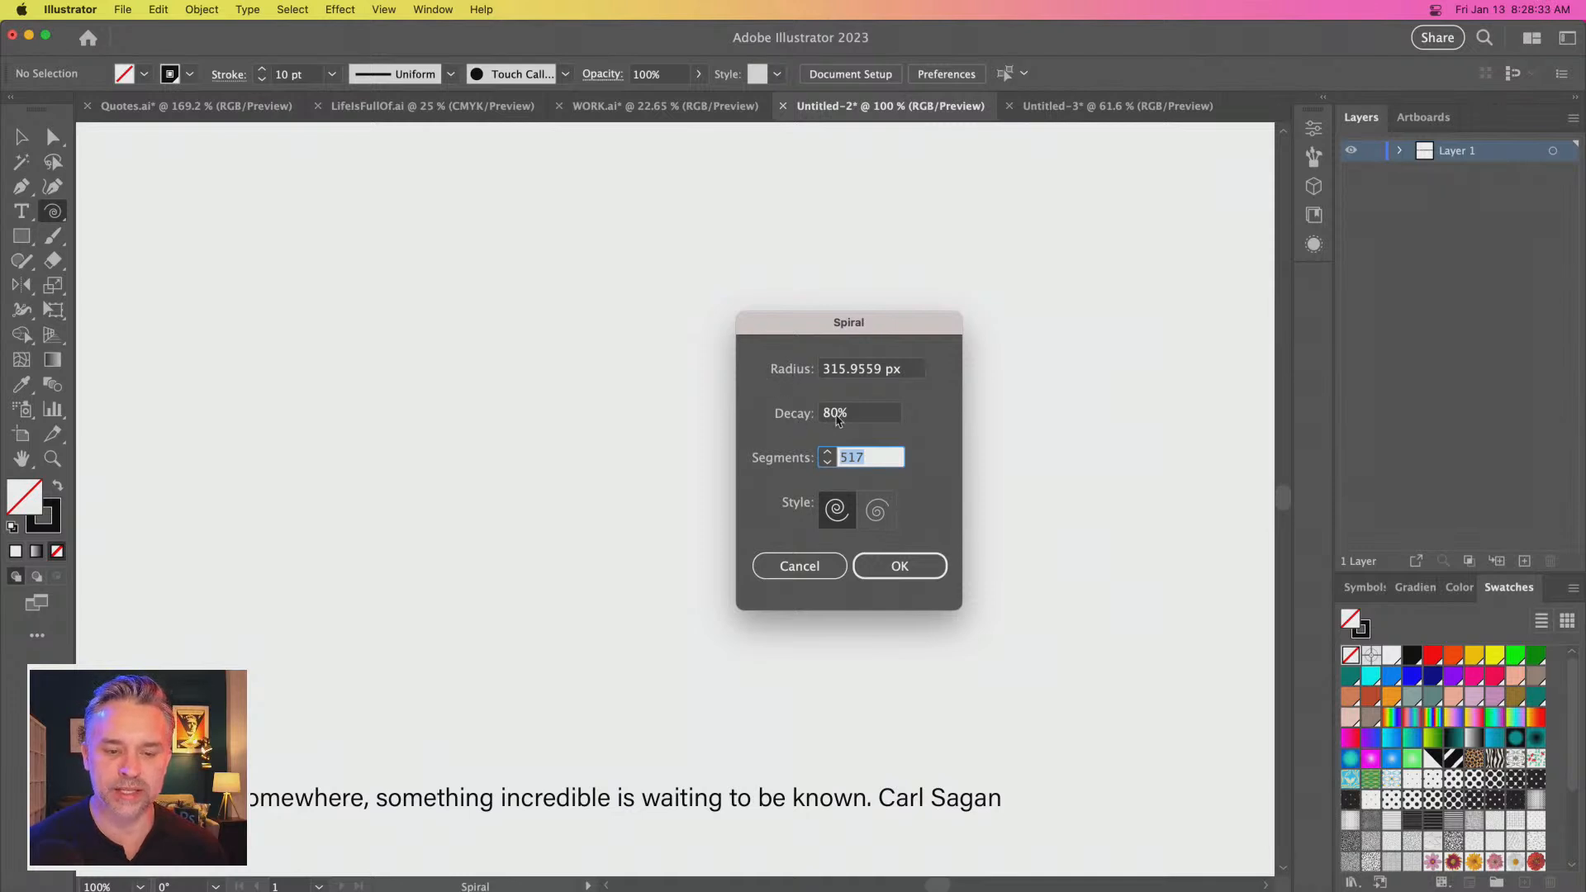
{"action": "left_click", "coordinate": [898, 567]}
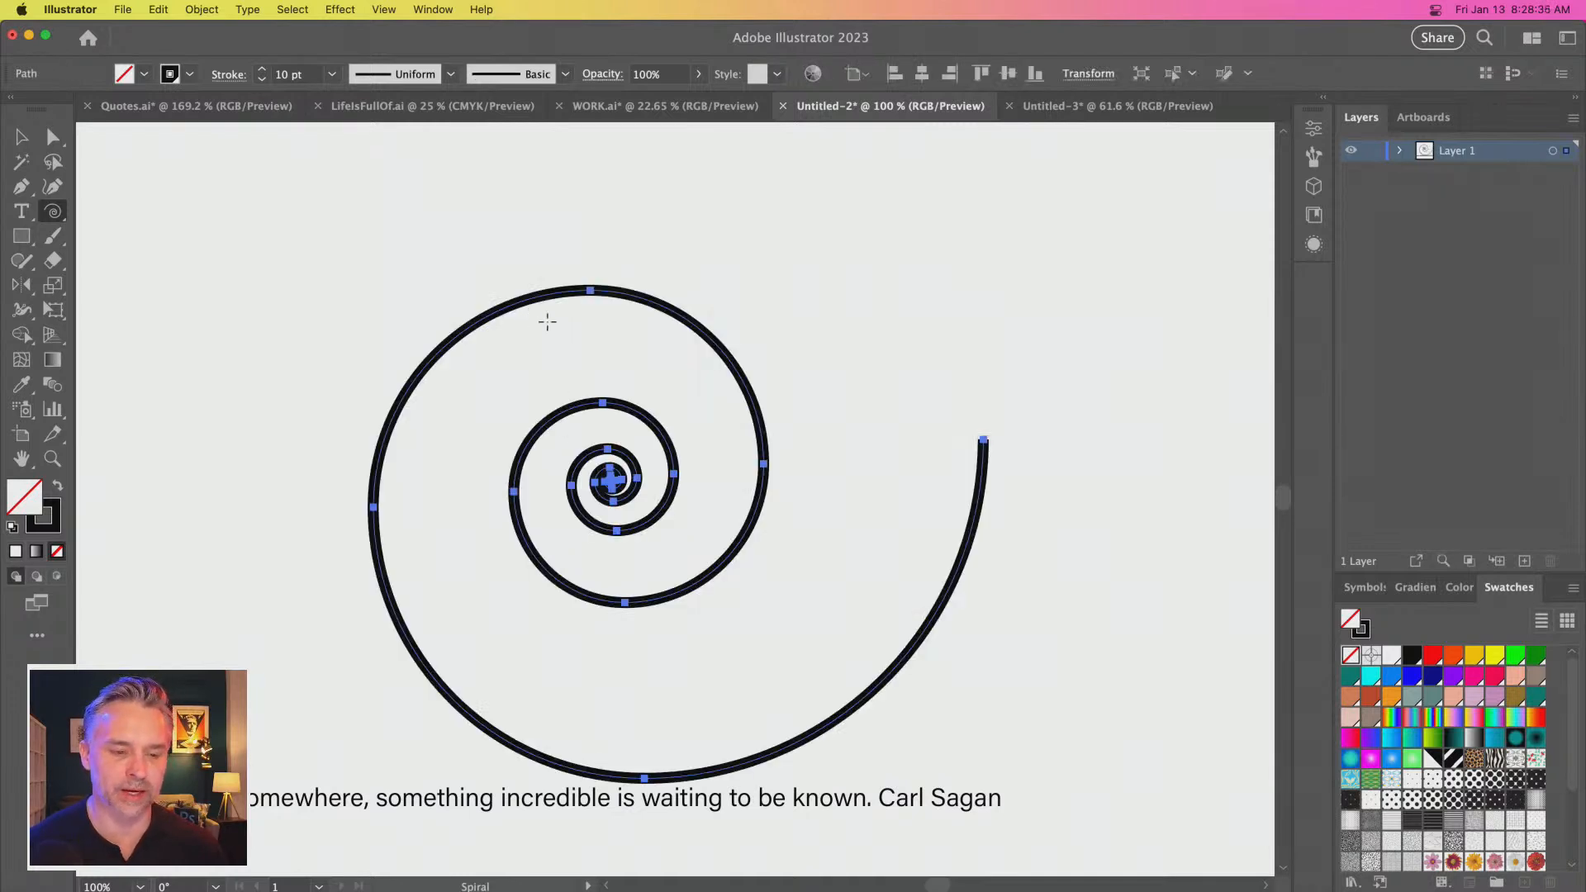
Replace the existing spiral with a freehand spiral about 518 by 469 px, positioned above the quote line
{"action": "key", "text": "Delete"}
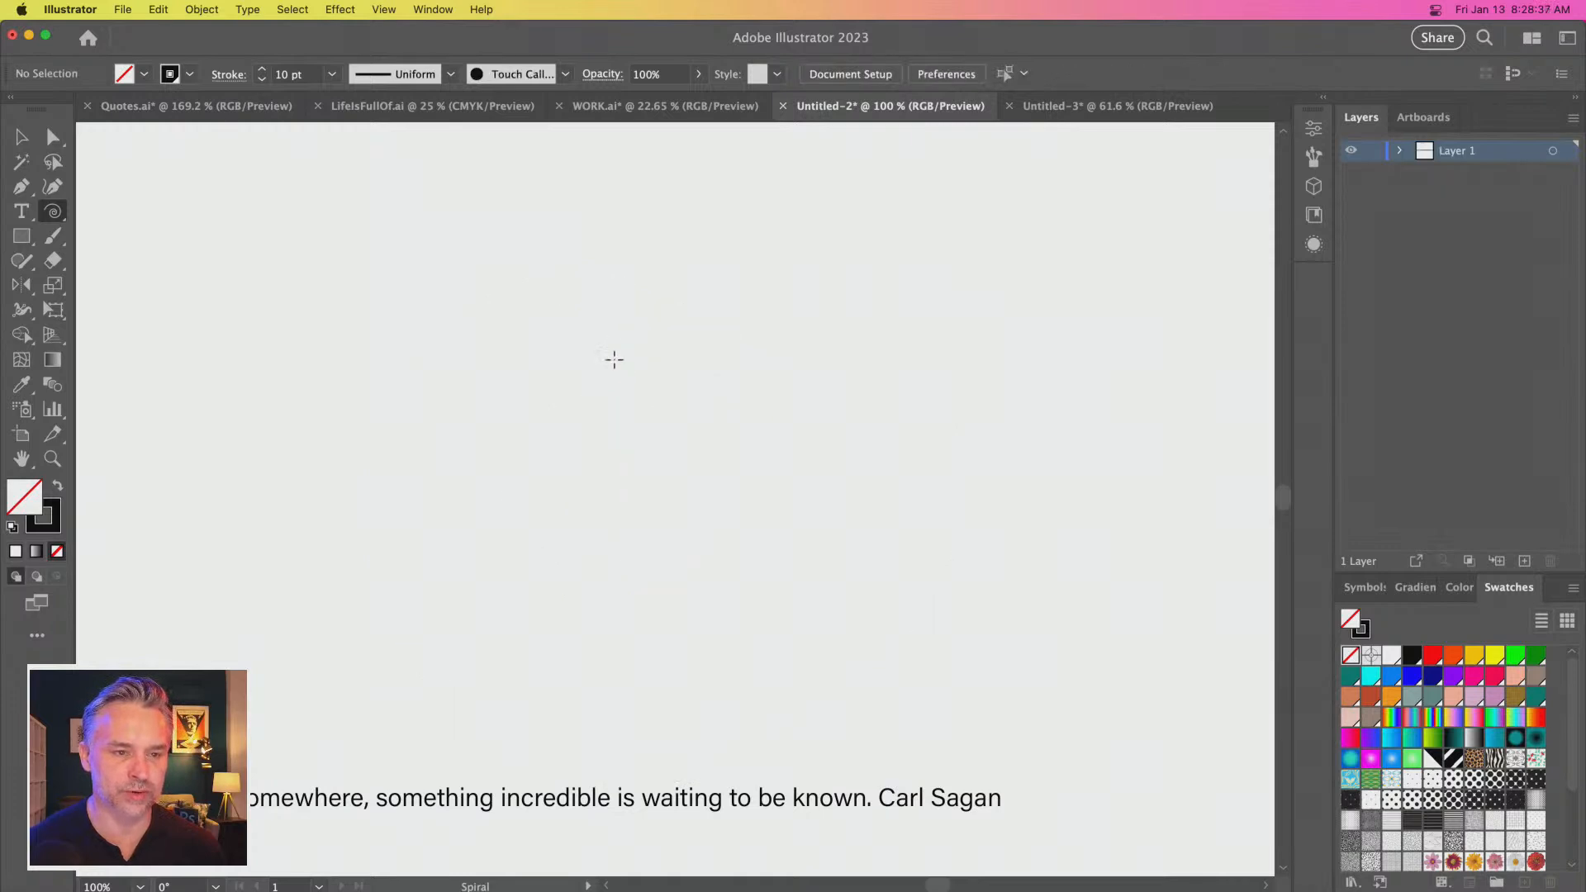
{"action": "left_click_drag", "start_coordinate": [614, 378], "coordinate": [872, 562]}
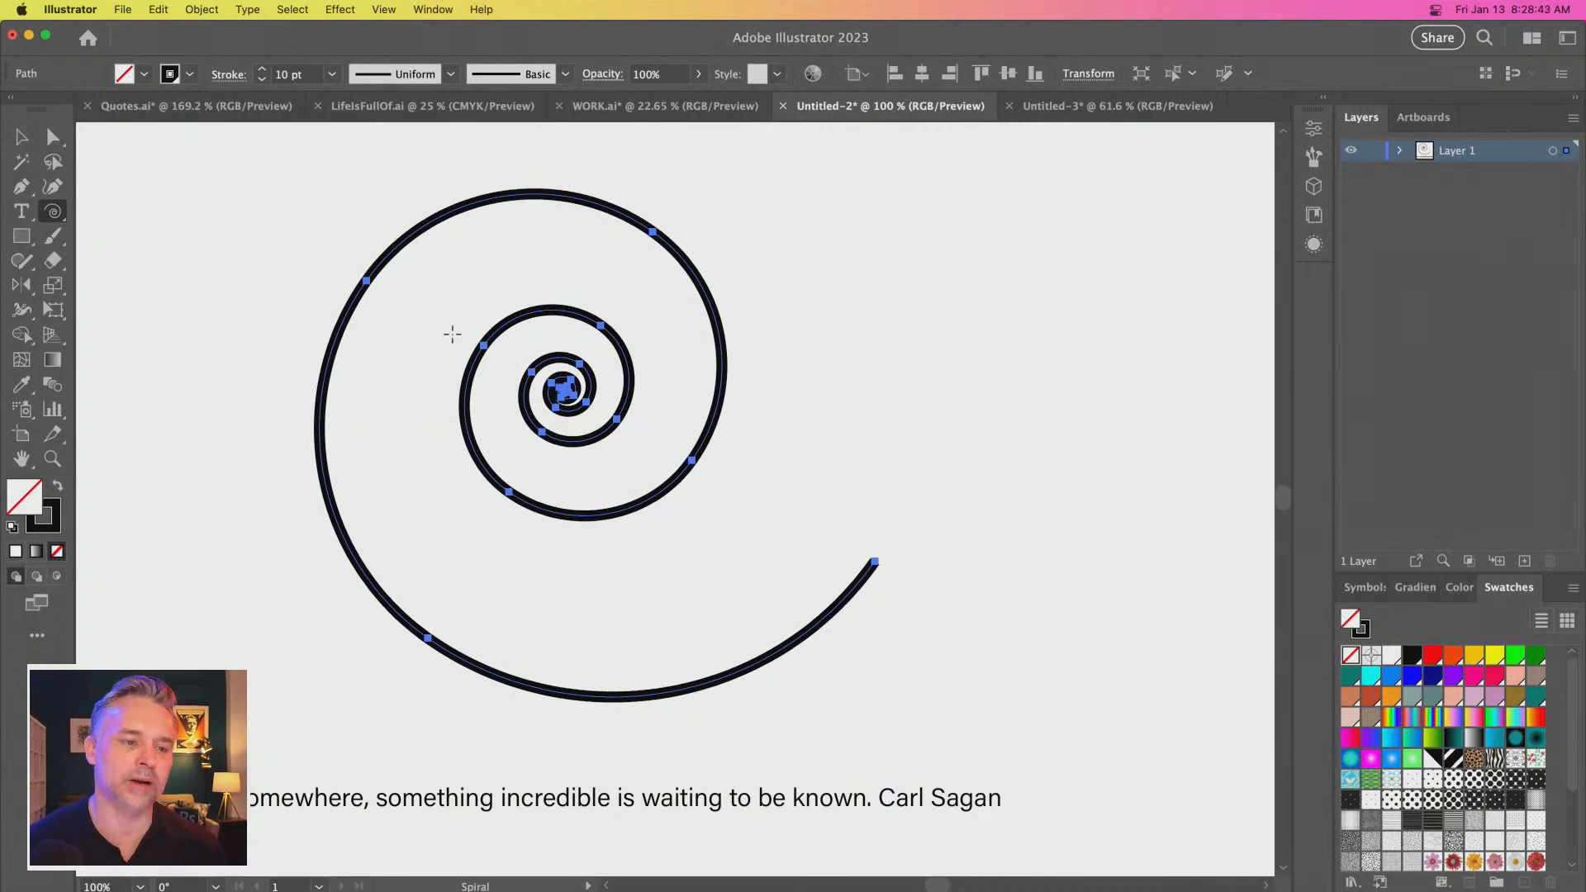
{"action": "key", "text": "v"}
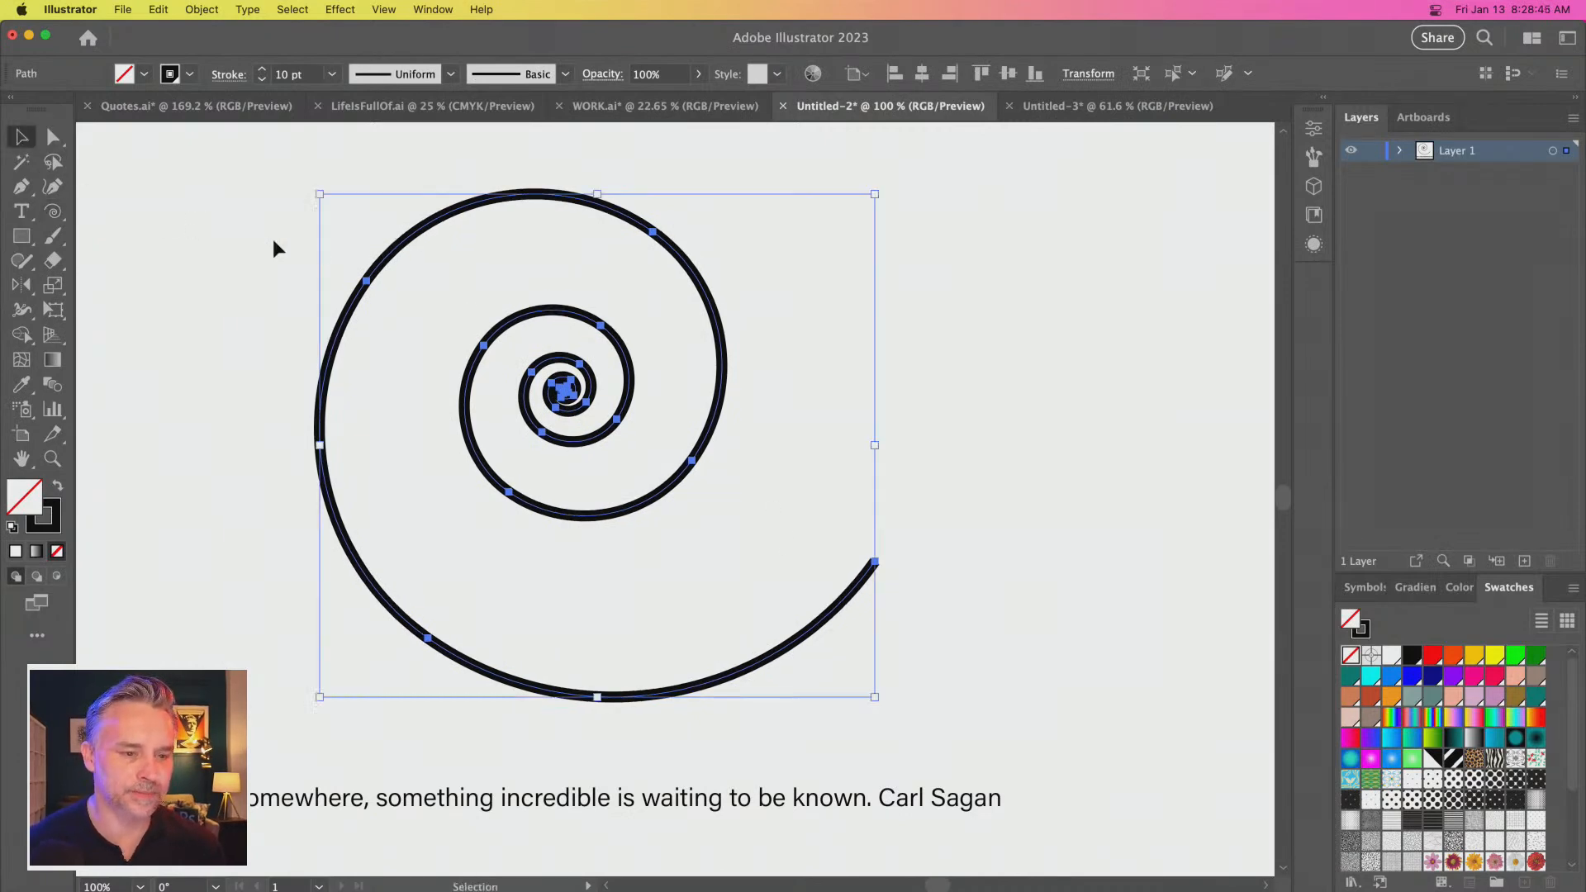
{"action": "left_click_drag", "start_coordinate": [395, 254], "coordinate": [464, 261]}
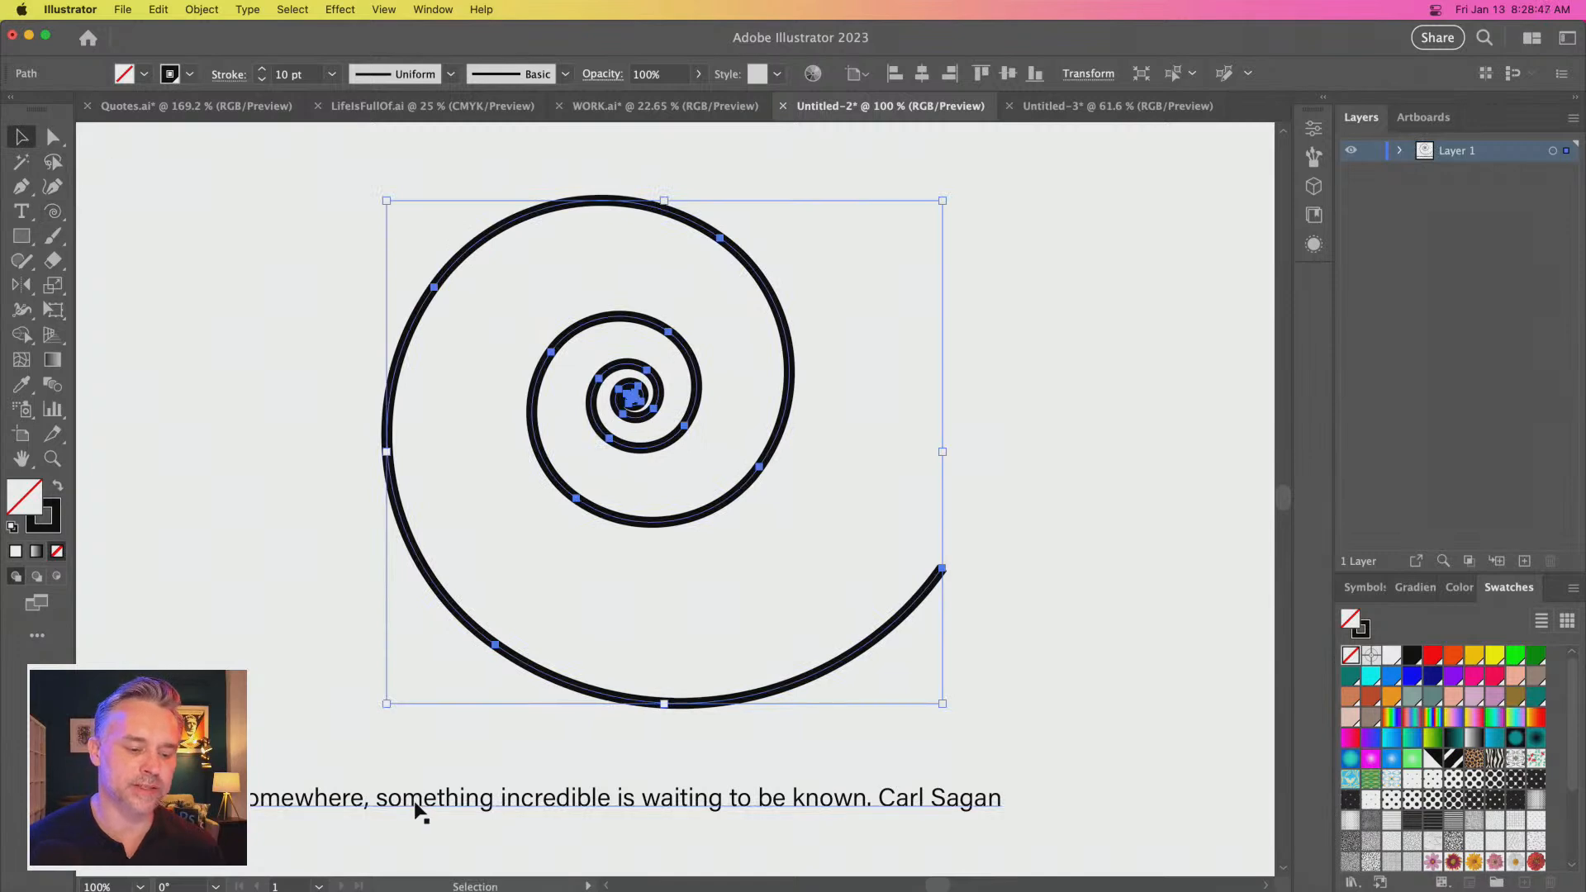
Copy the full Carl Sagan quote and set it as type along the spiral path, starting at the outer end
{"action": "double_click", "coordinate": [414, 801]}
{"action": "key", "text": "super+a"}
{"action": "key", "text": "super+c"}
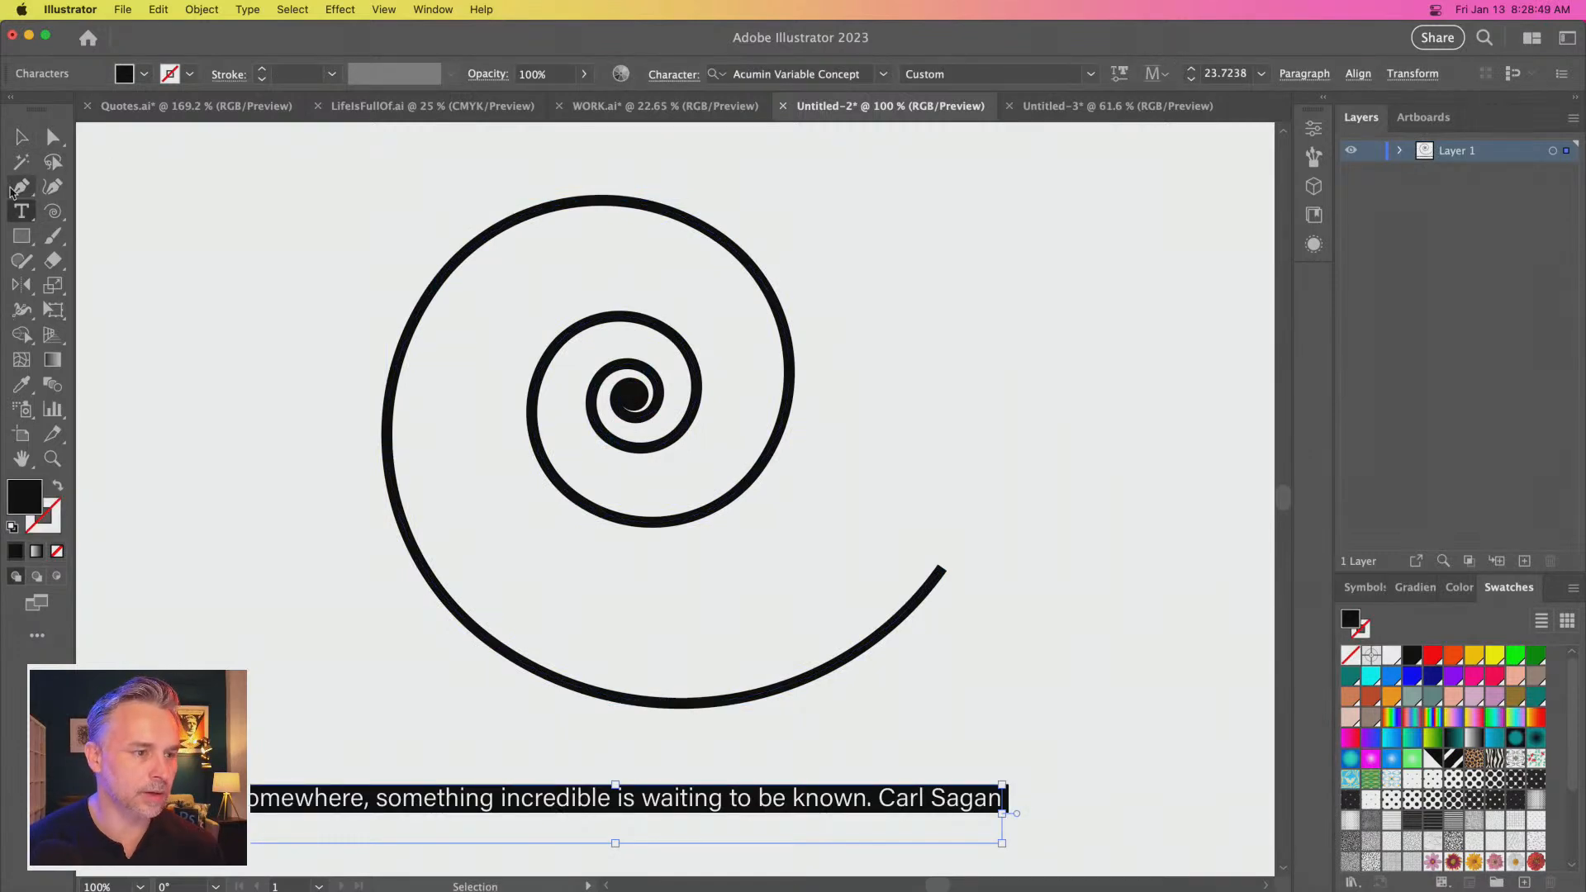
{"action": "left_click", "coordinate": [22, 212]}
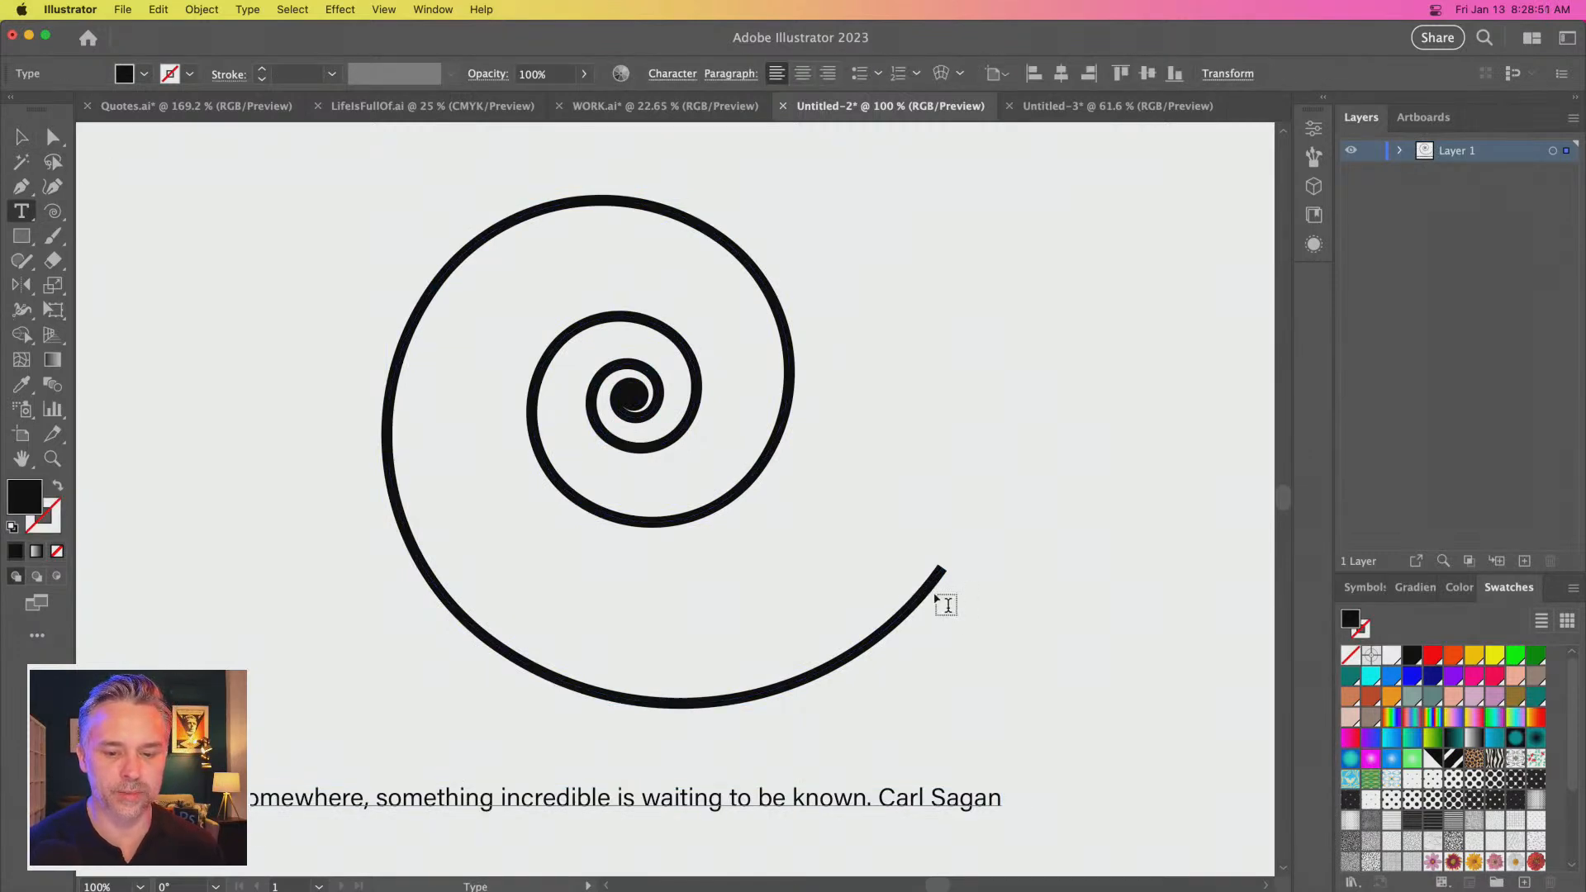
{"action": "left_click", "coordinate": [928, 585]}
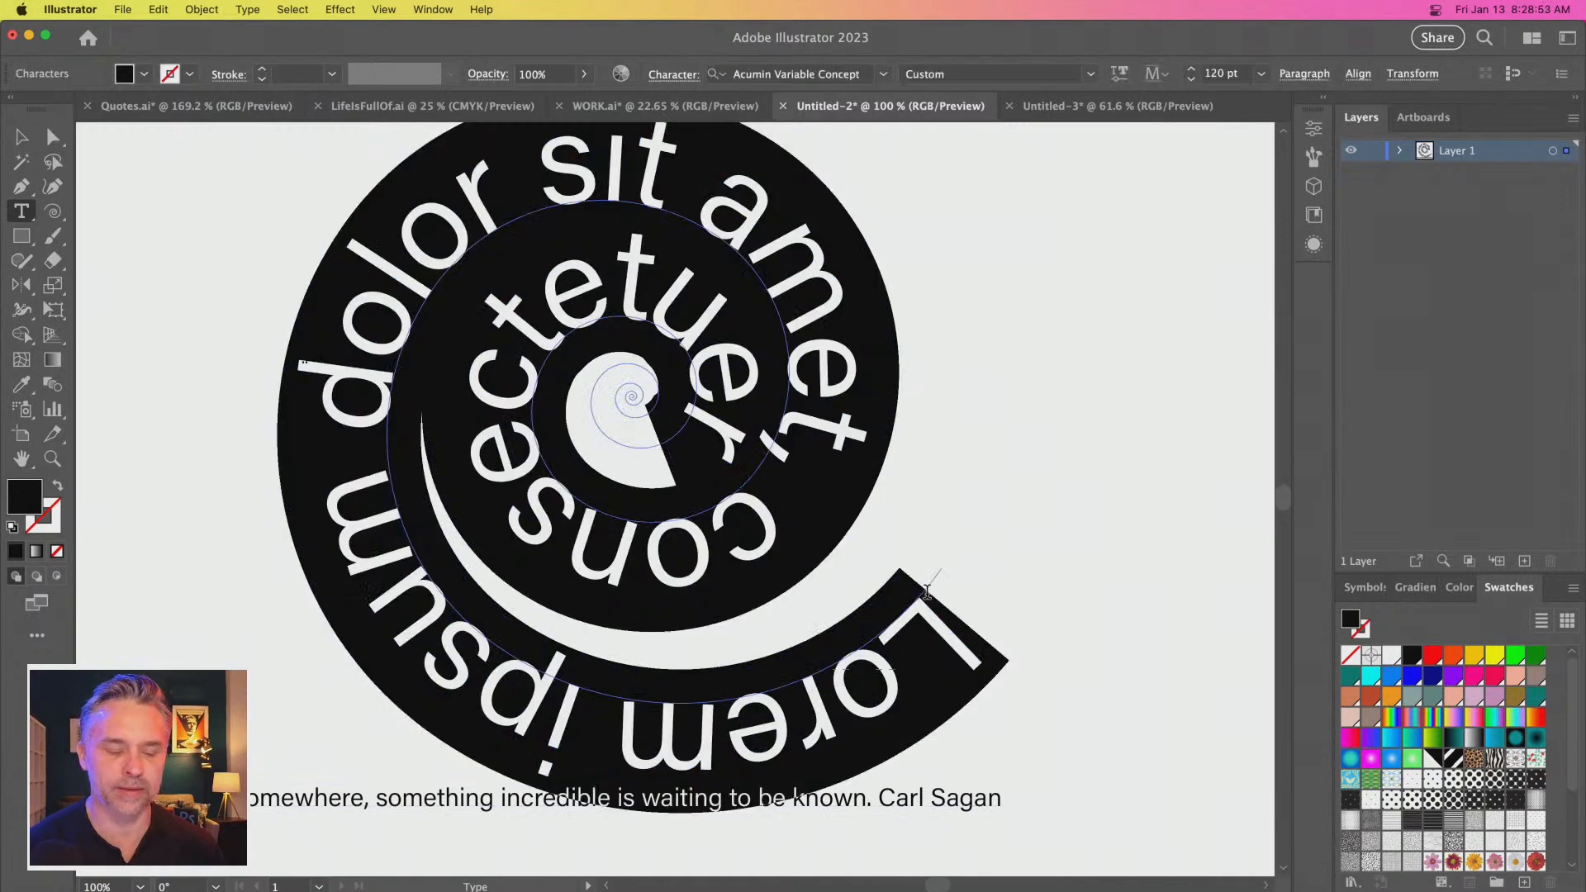
{"action": "key", "text": "super+v"}
{"action": "key", "text": "super+a"}
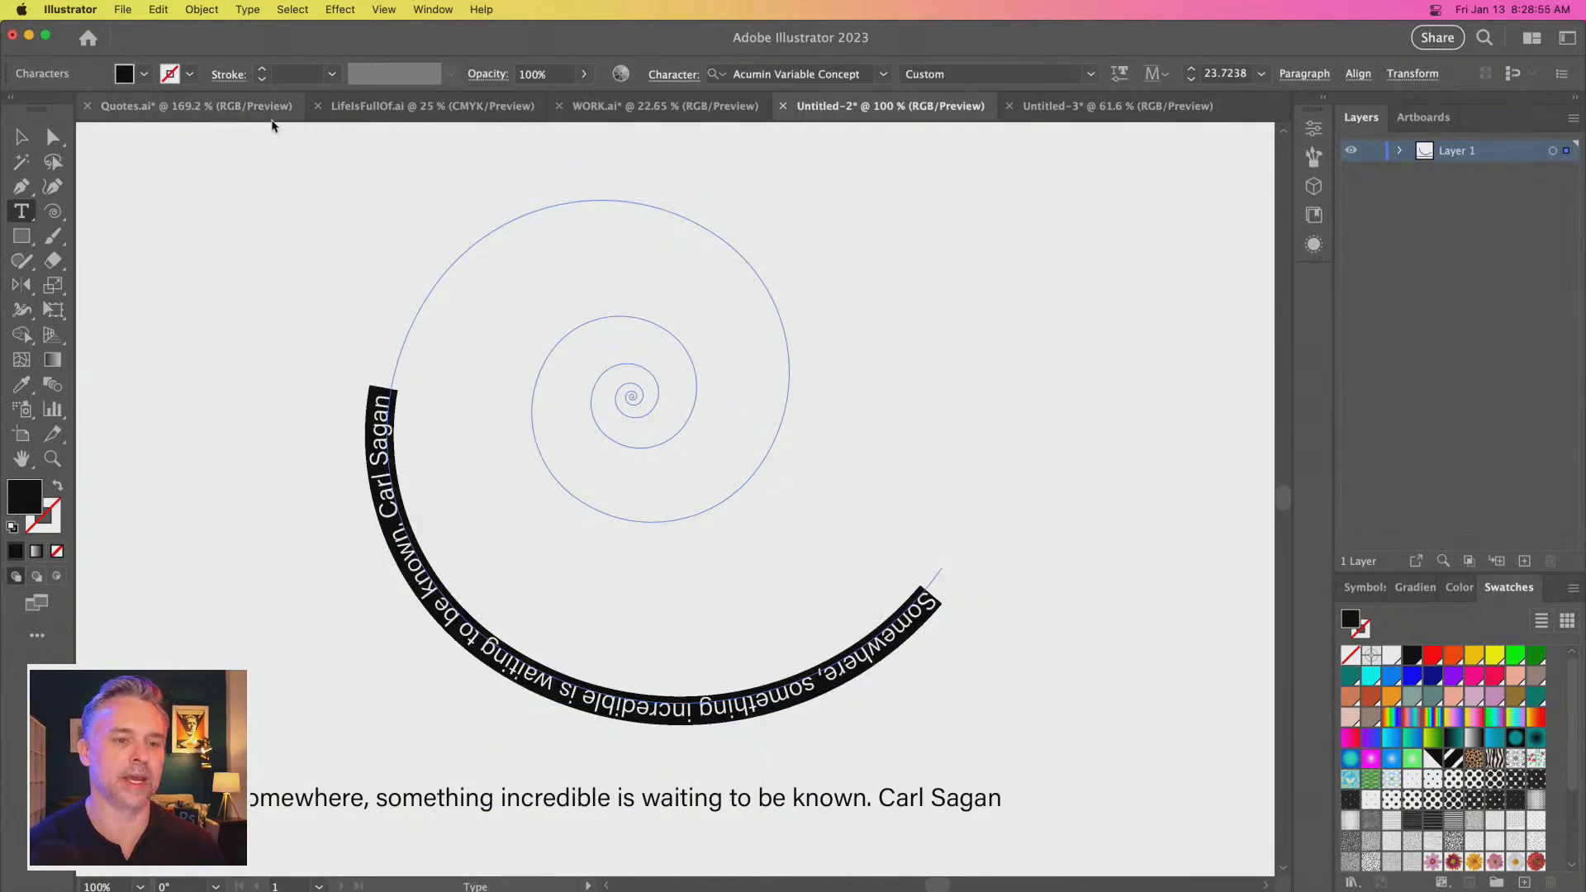
Increase the font size of the quote on the spiral to 63 pt
{"action": "left_click", "coordinate": [1325, 95]}
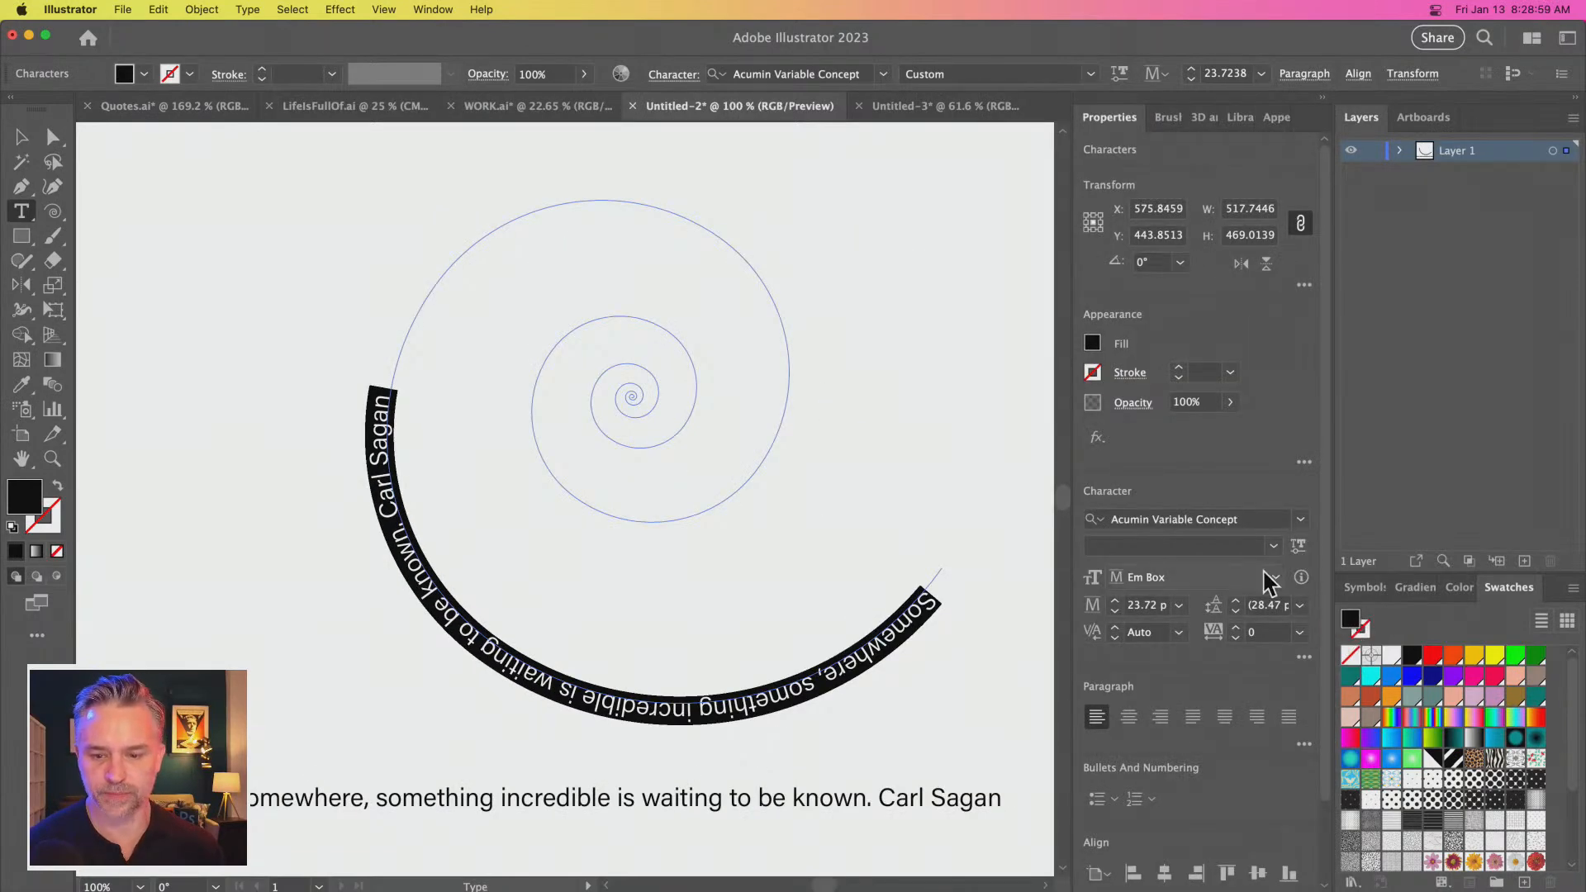
{"action": "left_click", "coordinate": [1114, 601]}
{"action": "left_click", "coordinate": [1114, 601]}
{"action": "left_click", "coordinate": [1114, 601]}
{"action": "left_click", "coordinate": [1114, 601]}
{"action": "left_click", "coordinate": [1114, 601]}
{"action": "left_click", "coordinate": [1114, 601]}
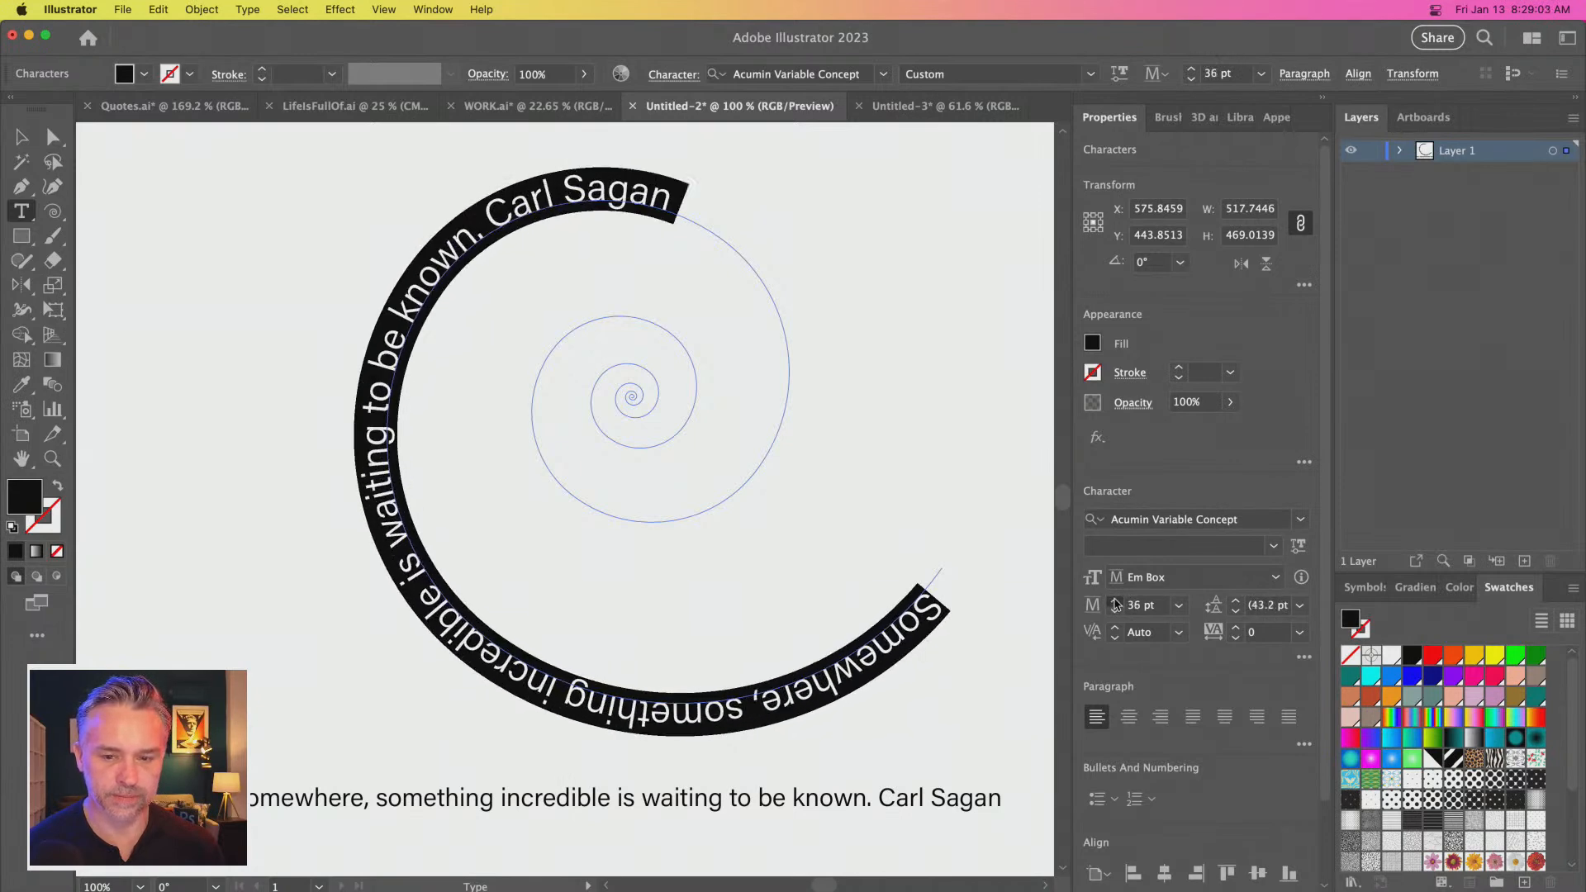
{"action": "left_click", "coordinate": [1115, 601]}
{"action": "left_click", "coordinate": [1114, 602]}
{"action": "left_click", "coordinate": [1114, 601]}
{"action": "left_click", "coordinate": [1114, 601]}
{"action": "left_click", "coordinate": [1114, 601]}
{"action": "left_click", "coordinate": [1114, 602]}
{"action": "left_click", "coordinate": [1114, 601]}
{"action": "left_click", "coordinate": [1114, 601]}
{"action": "left_click", "coordinate": [1114, 601]}
{"action": "left_click", "coordinate": [1114, 601]}
{"action": "left_click", "coordinate": [1114, 601]}
{"action": "left_click", "coordinate": [1114, 601]}
{"action": "left_click", "coordinate": [1114, 602]}
{"action": "left_click", "coordinate": [1114, 601]}
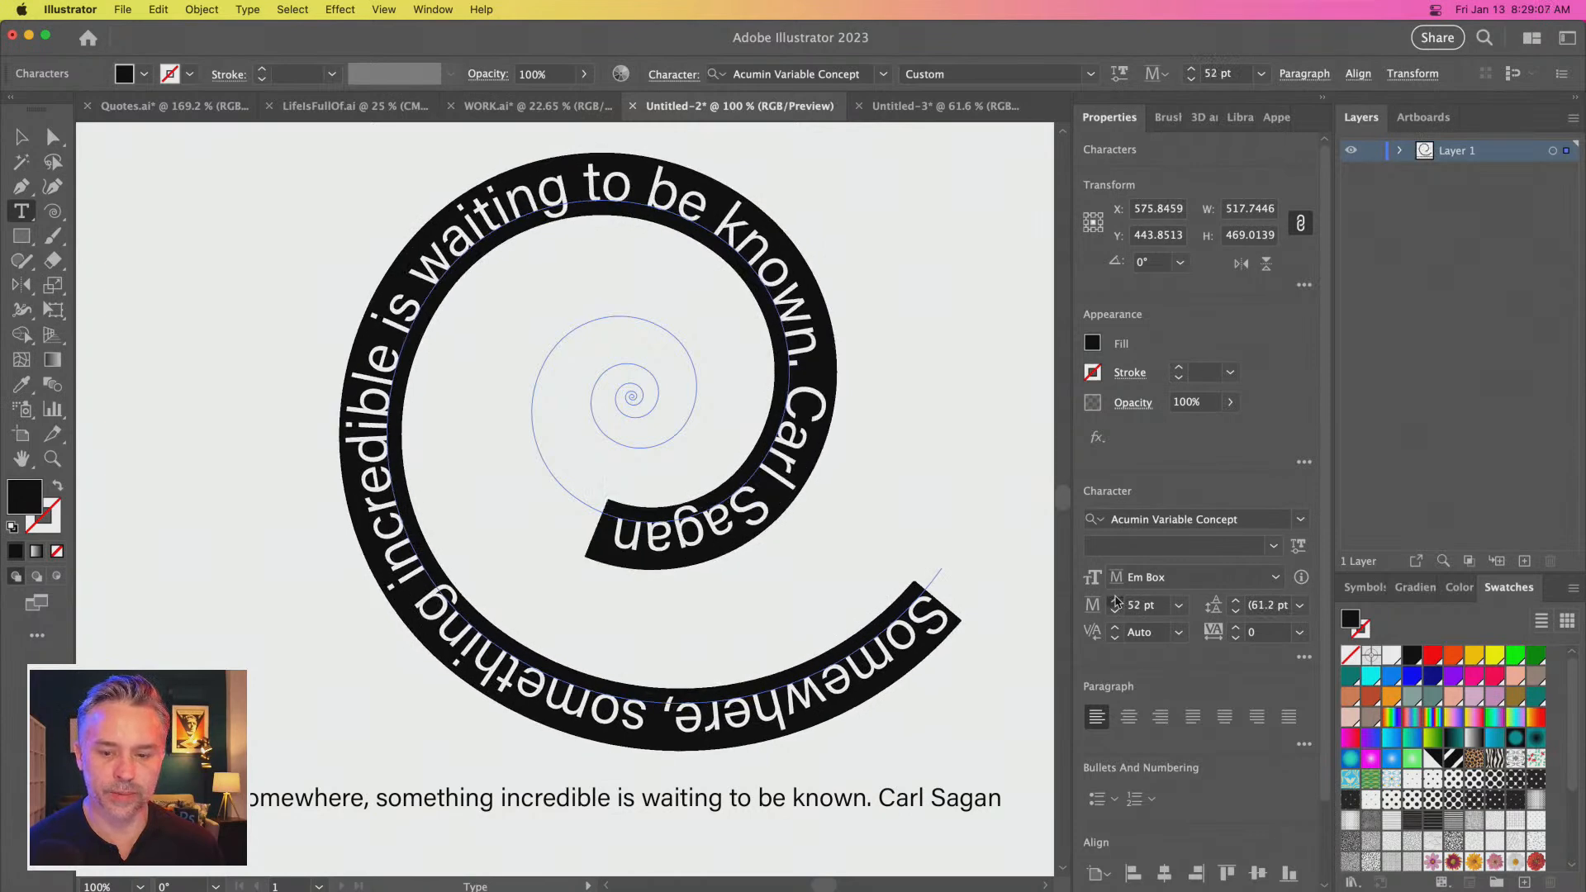
{"action": "left_click", "coordinate": [1114, 601]}
{"action": "left_click", "coordinate": [1114, 601]}
{"action": "left_click", "coordinate": [1114, 601]}
{"action": "left_click", "coordinate": [1114, 602]}
{"action": "left_click", "coordinate": [1114, 601]}
{"action": "left_click", "coordinate": [1114, 602]}
{"action": "left_click", "coordinate": [1114, 601]}
{"action": "left_click", "coordinate": [1114, 601]}
{"action": "left_click", "coordinate": [1114, 601]}
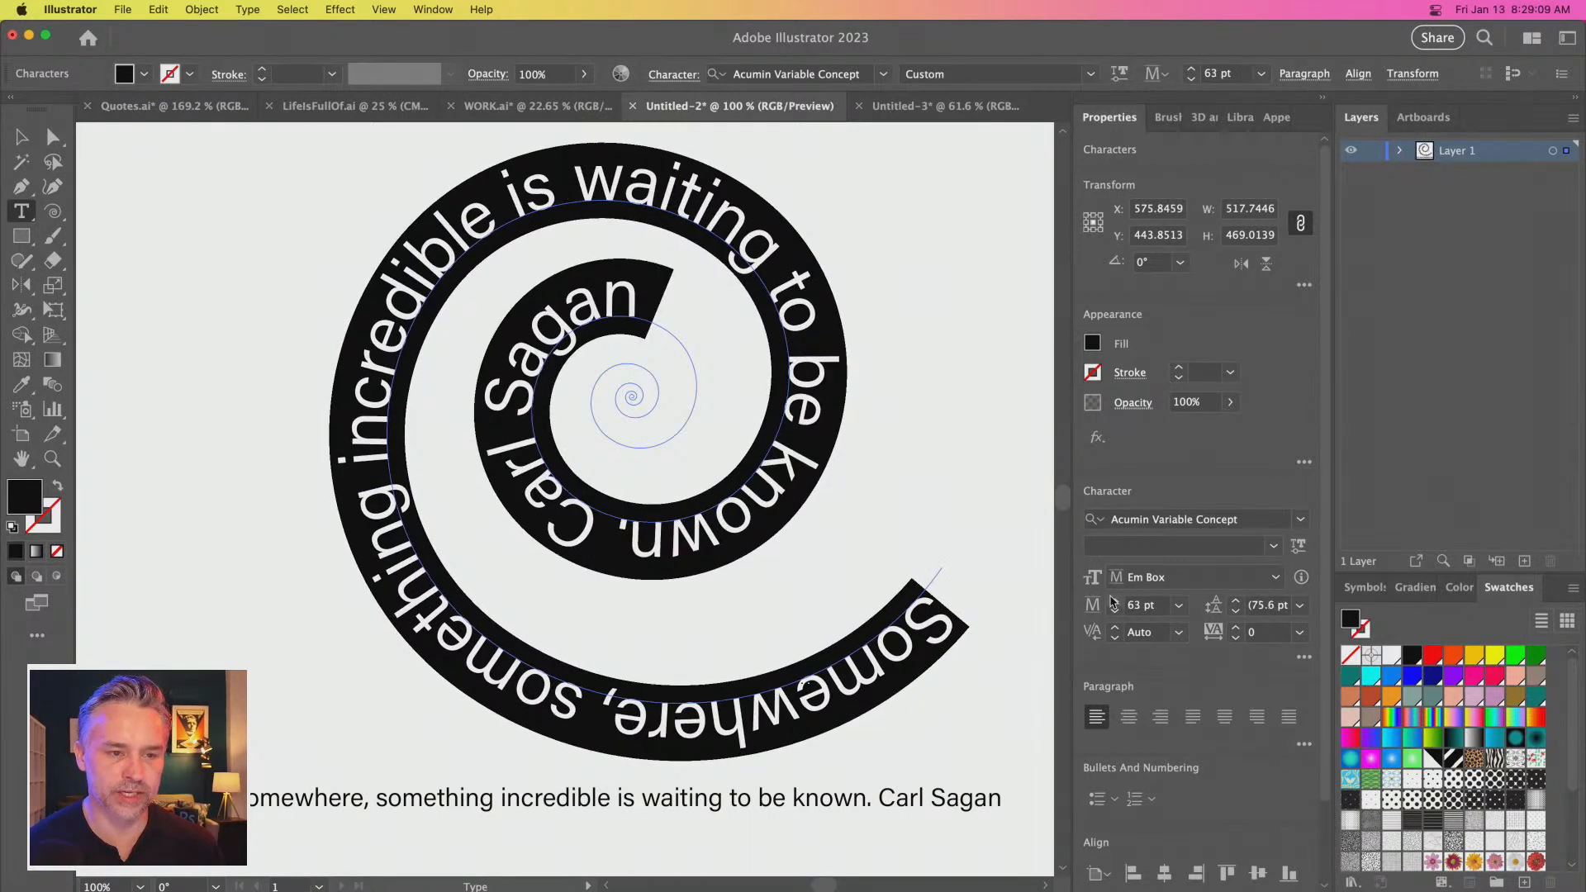
Rotate the spiral quote to about 201° so it begins at the upper left of the spiral, and reposition it
{"action": "left_click", "coordinate": [20, 138]}
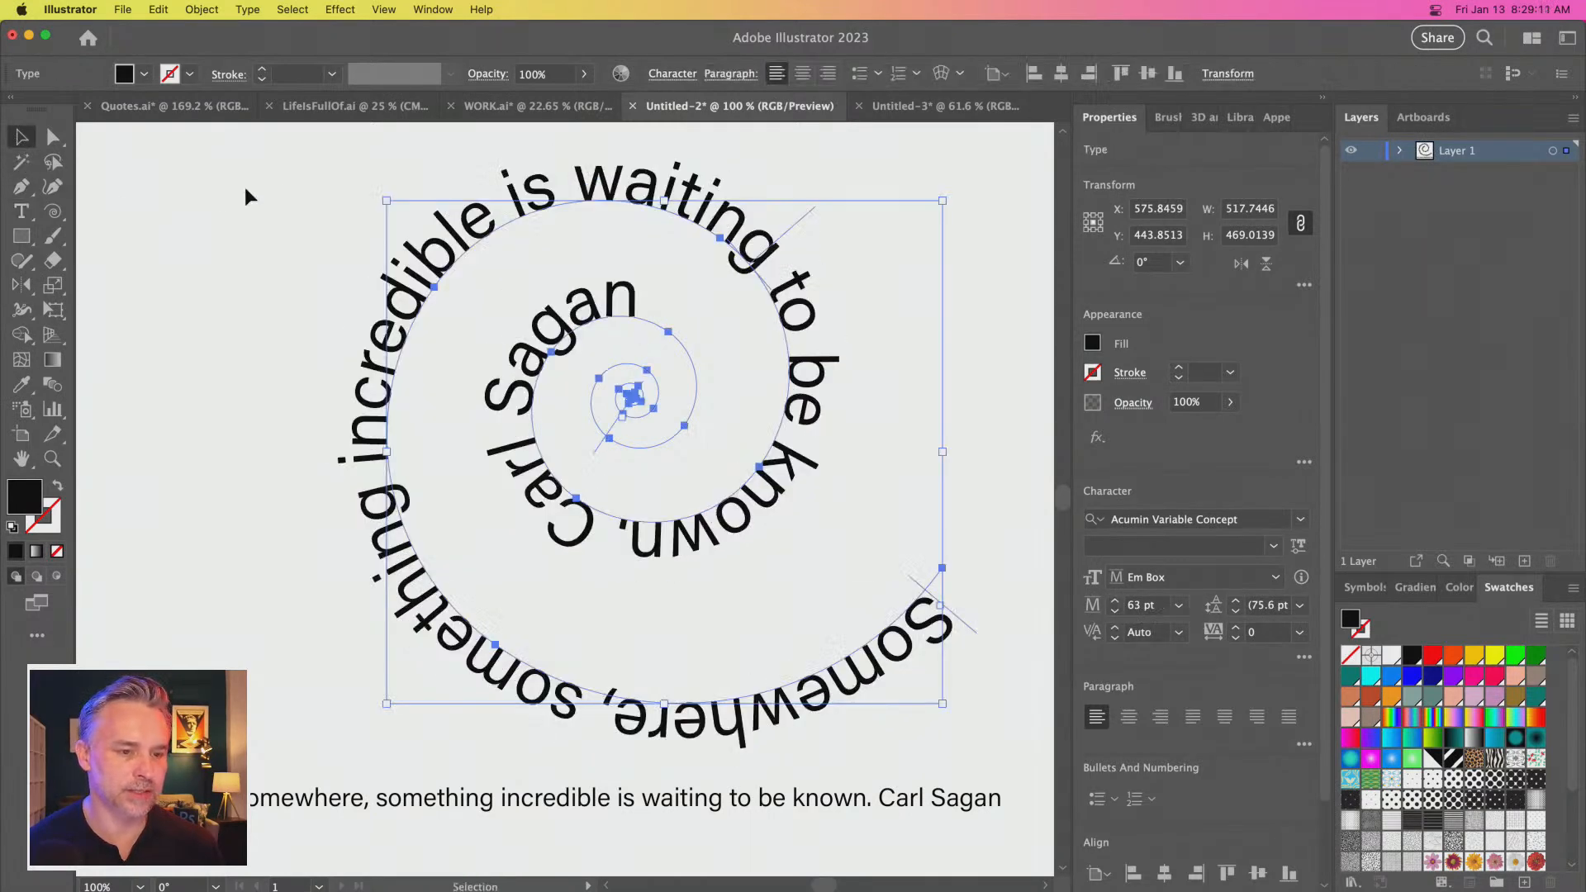
{"action": "left_click_drag", "start_coordinate": [376, 191], "coordinate": [817, 512]}
{"action": "left_click_drag", "start_coordinate": [623, 380], "coordinate": [581, 381]}
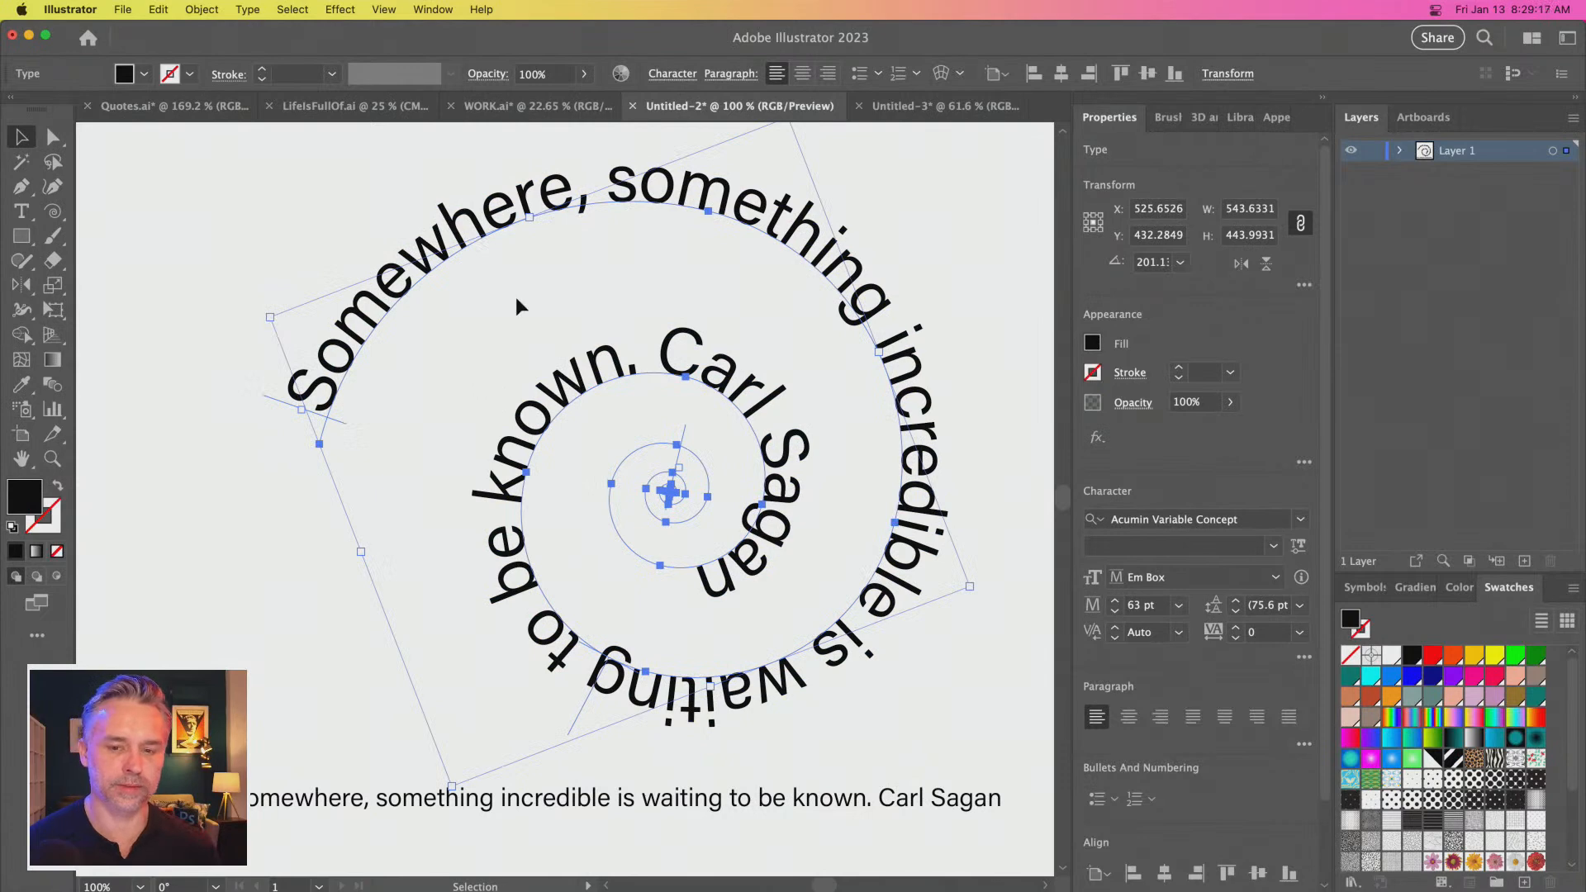
Try setting the spiral quote in All Caps, and turn All Caps off again
{"action": "left_click", "coordinate": [1304, 657]}
{"action": "left_click", "coordinate": [1084, 528]}
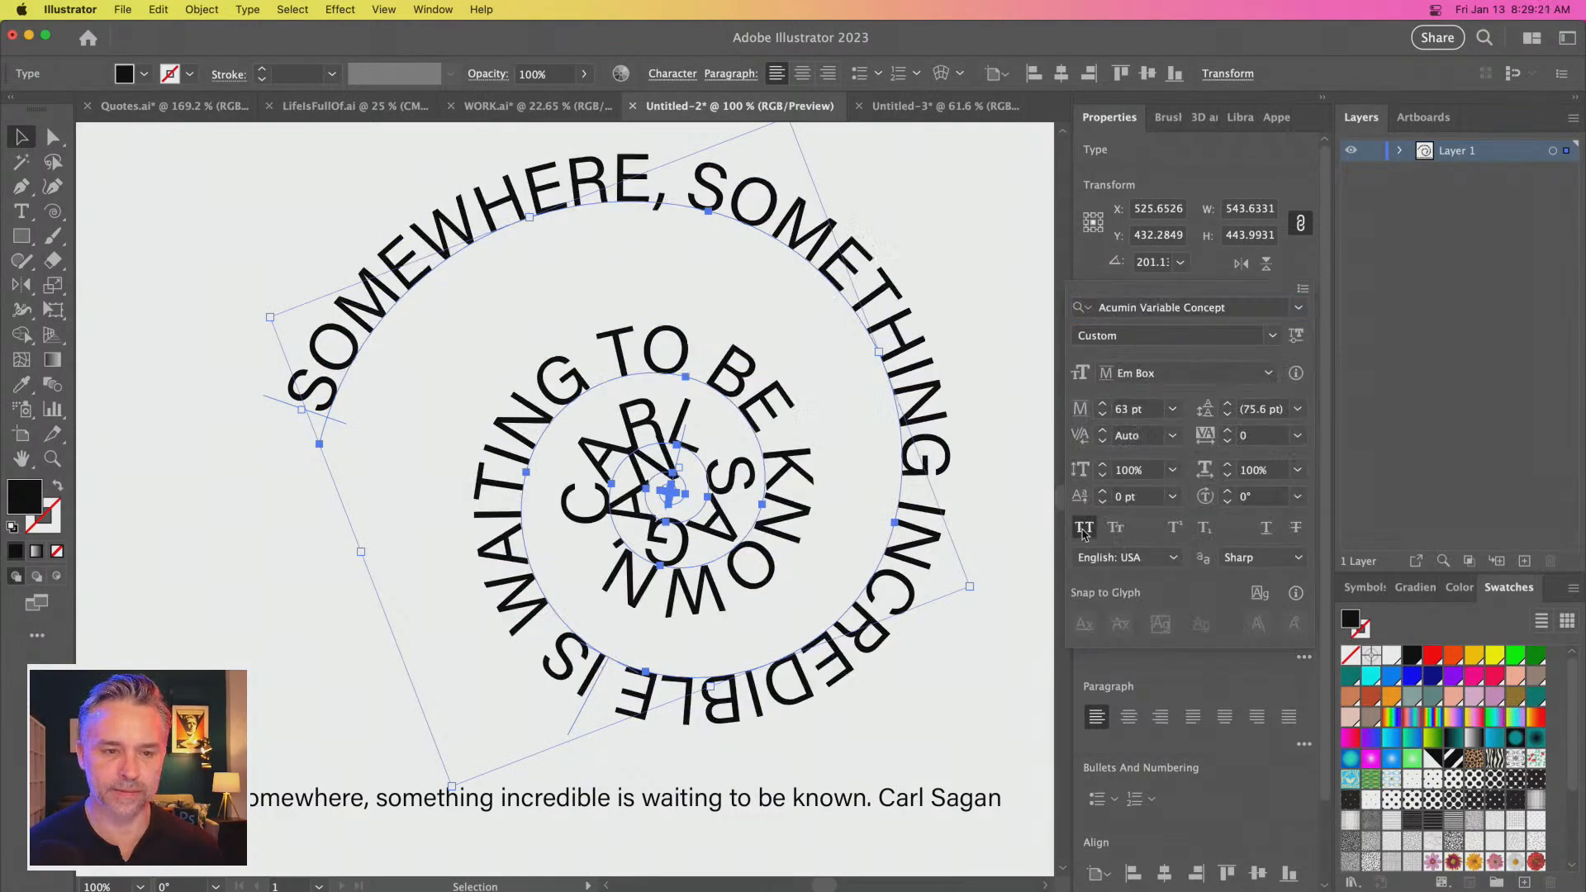
{"action": "left_click", "coordinate": [1083, 529]}
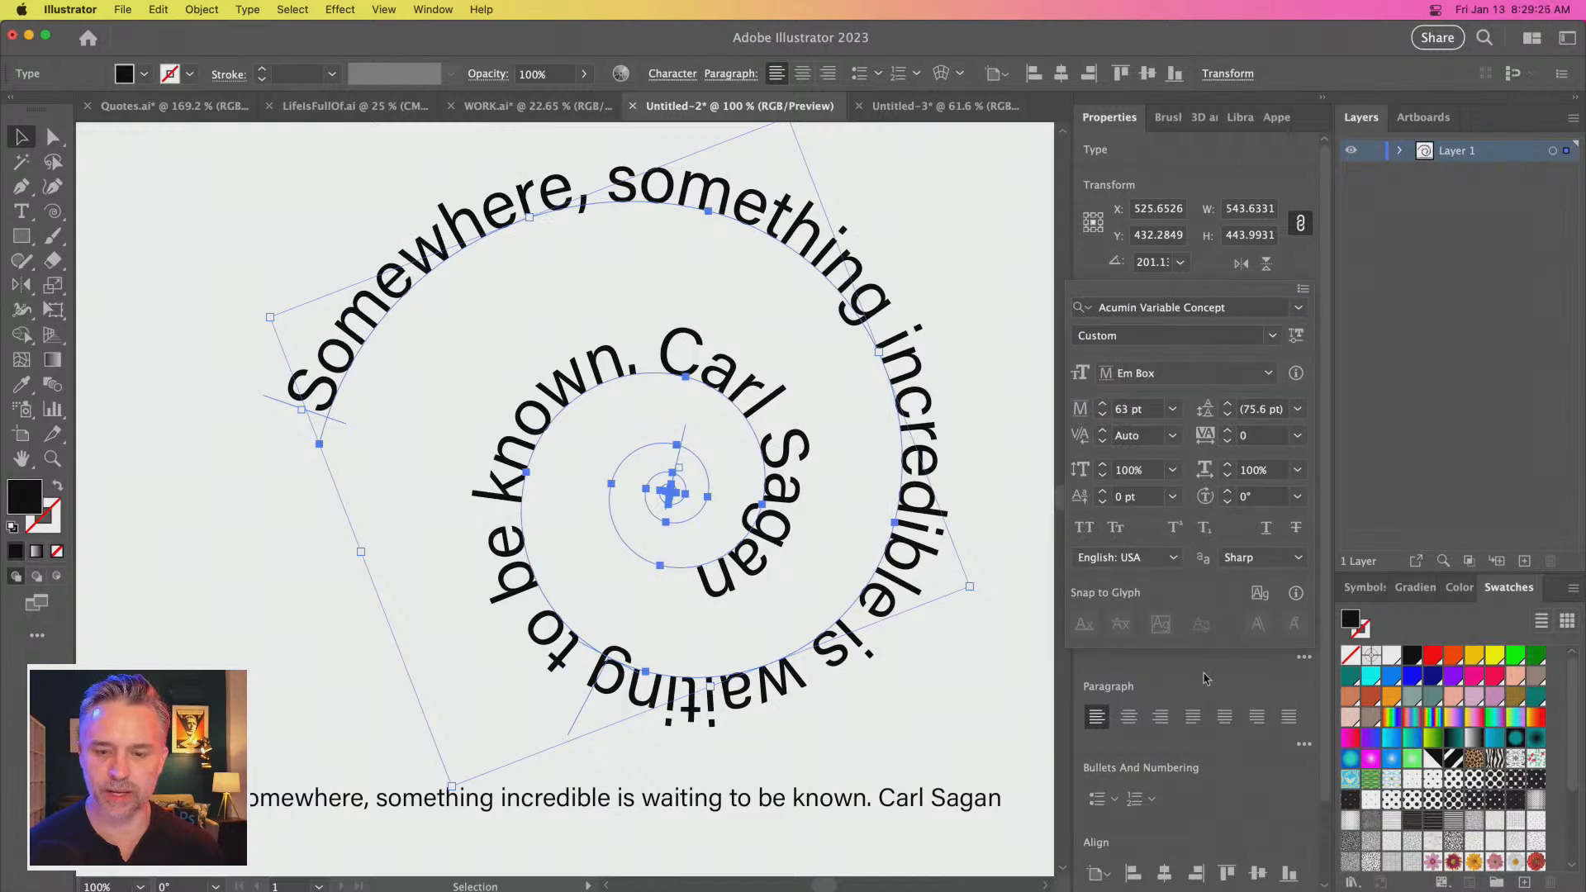
Set the spiral quote's variable font weight to 428 and its slant to 12
{"action": "left_click", "coordinate": [1296, 335]}
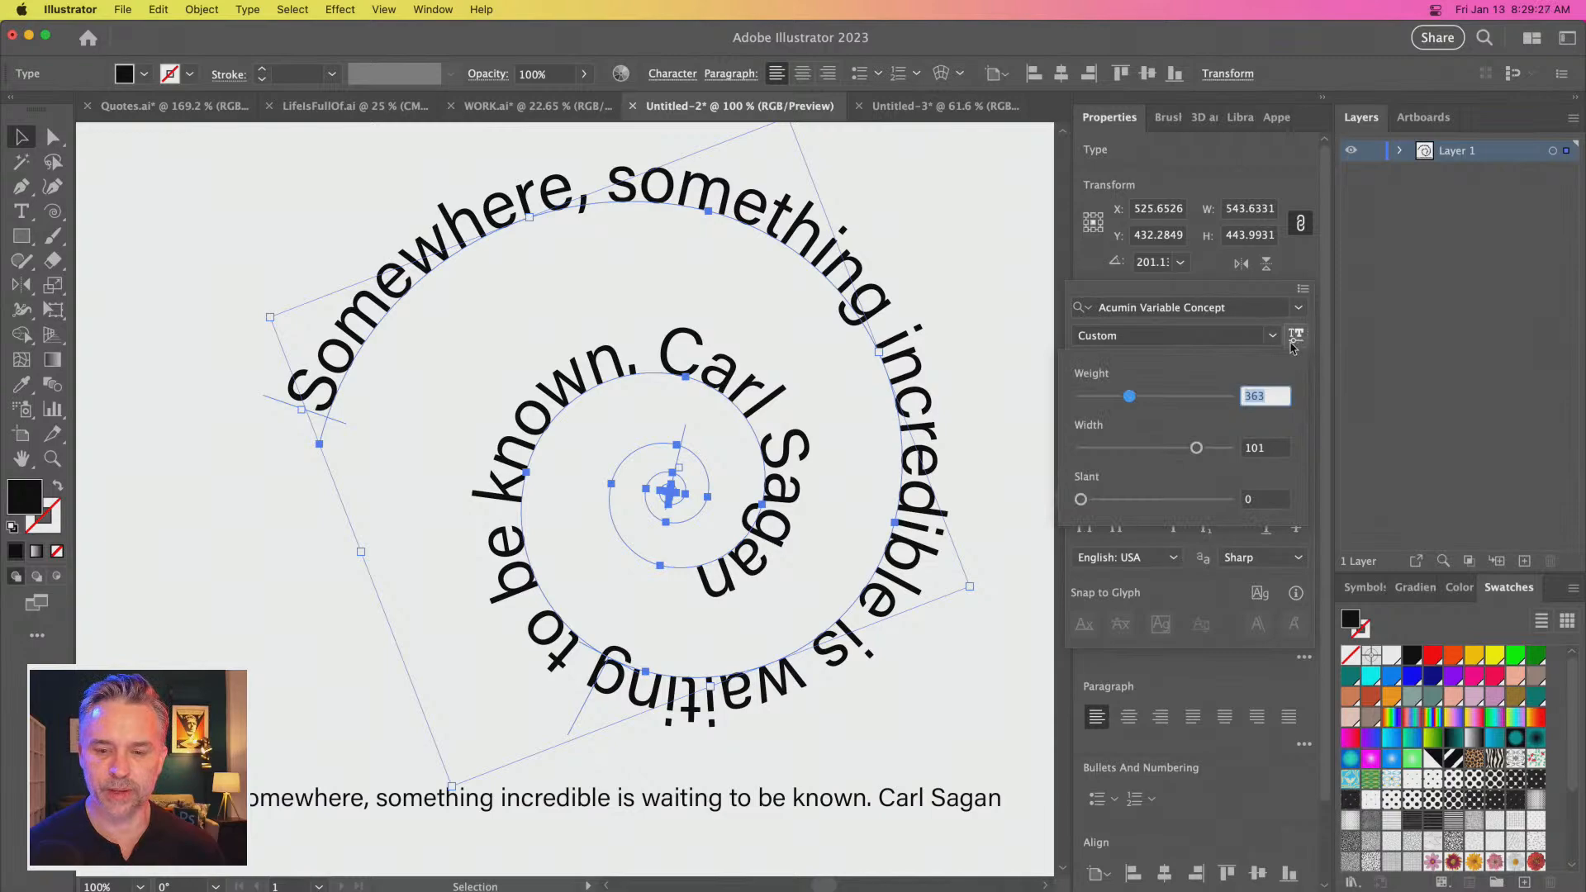
{"action": "mouse_move", "coordinate": [1128, 396]}
{"action": "left_mouse_down"}
{"action": "mouse_move", "coordinate": [1225, 398]}
{"action": "mouse_move", "coordinate": [1089, 416]}
{"action": "mouse_move", "coordinate": [1140, 407]}
{"action": "left_mouse_up"}
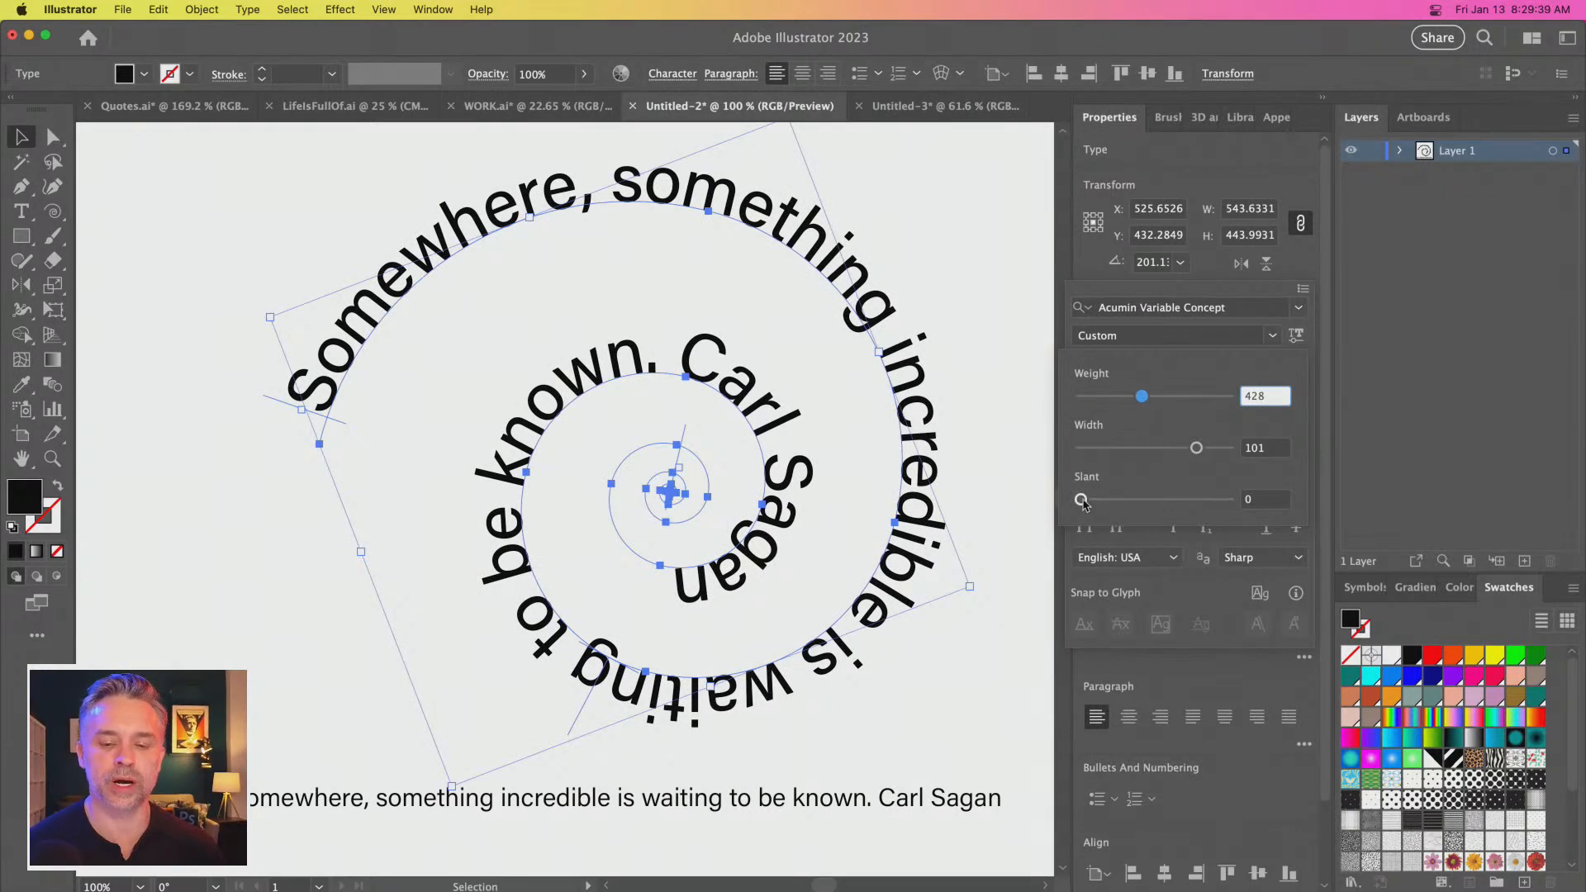
{"action": "left_click_drag", "start_coordinate": [1083, 500], "coordinate": [1346, 505]}
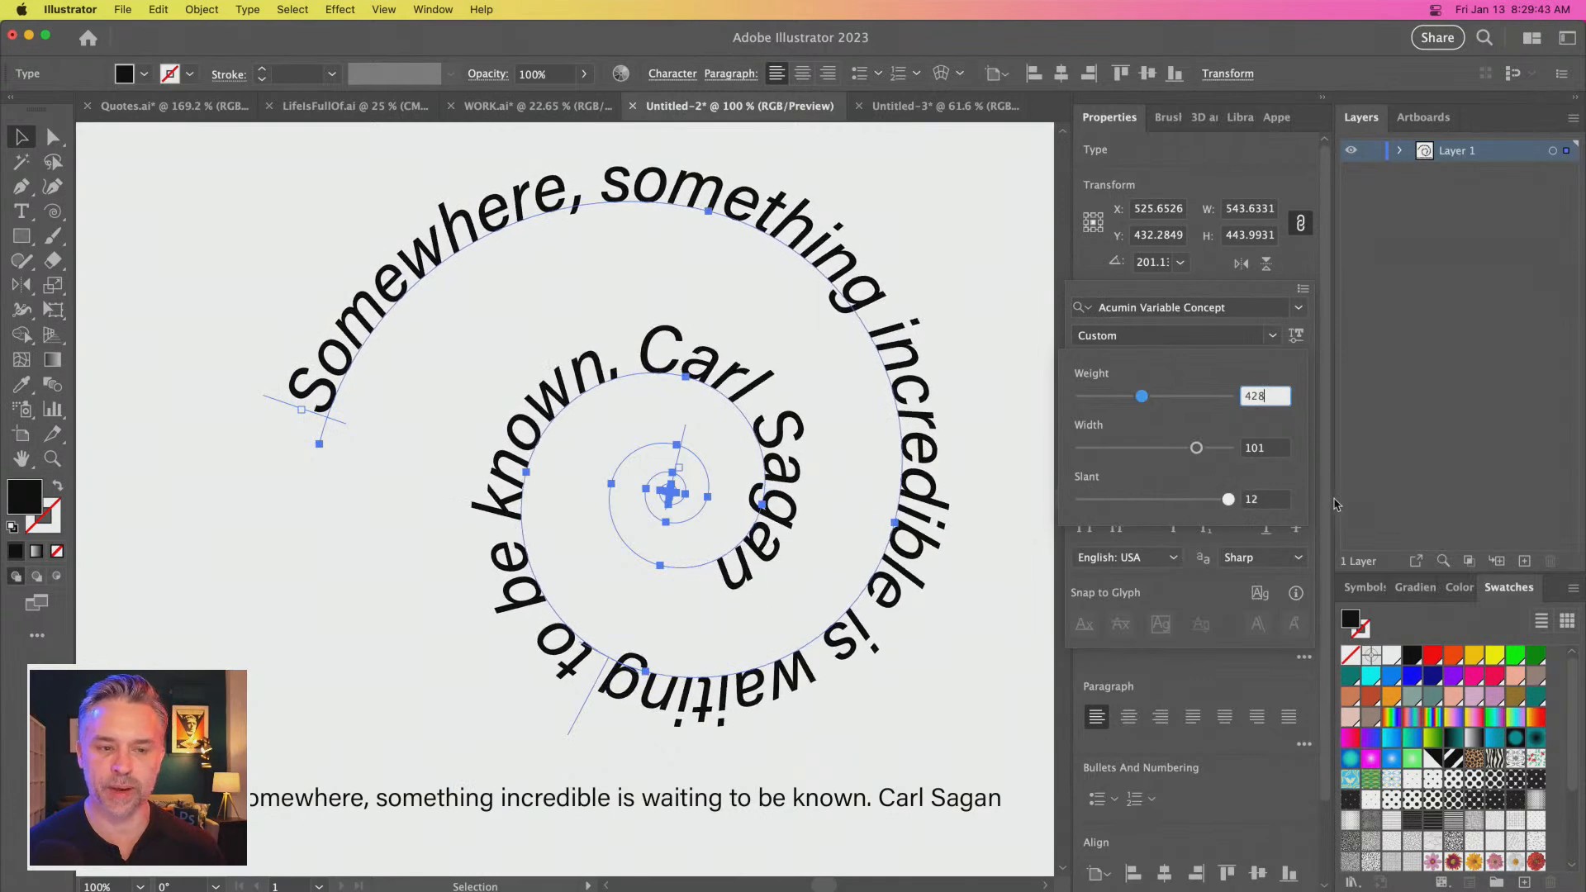
Undo the last slant change on the spiral text and apply the Skew type-on-a-path effect to it
{"action": "key", "text": "super+z"}
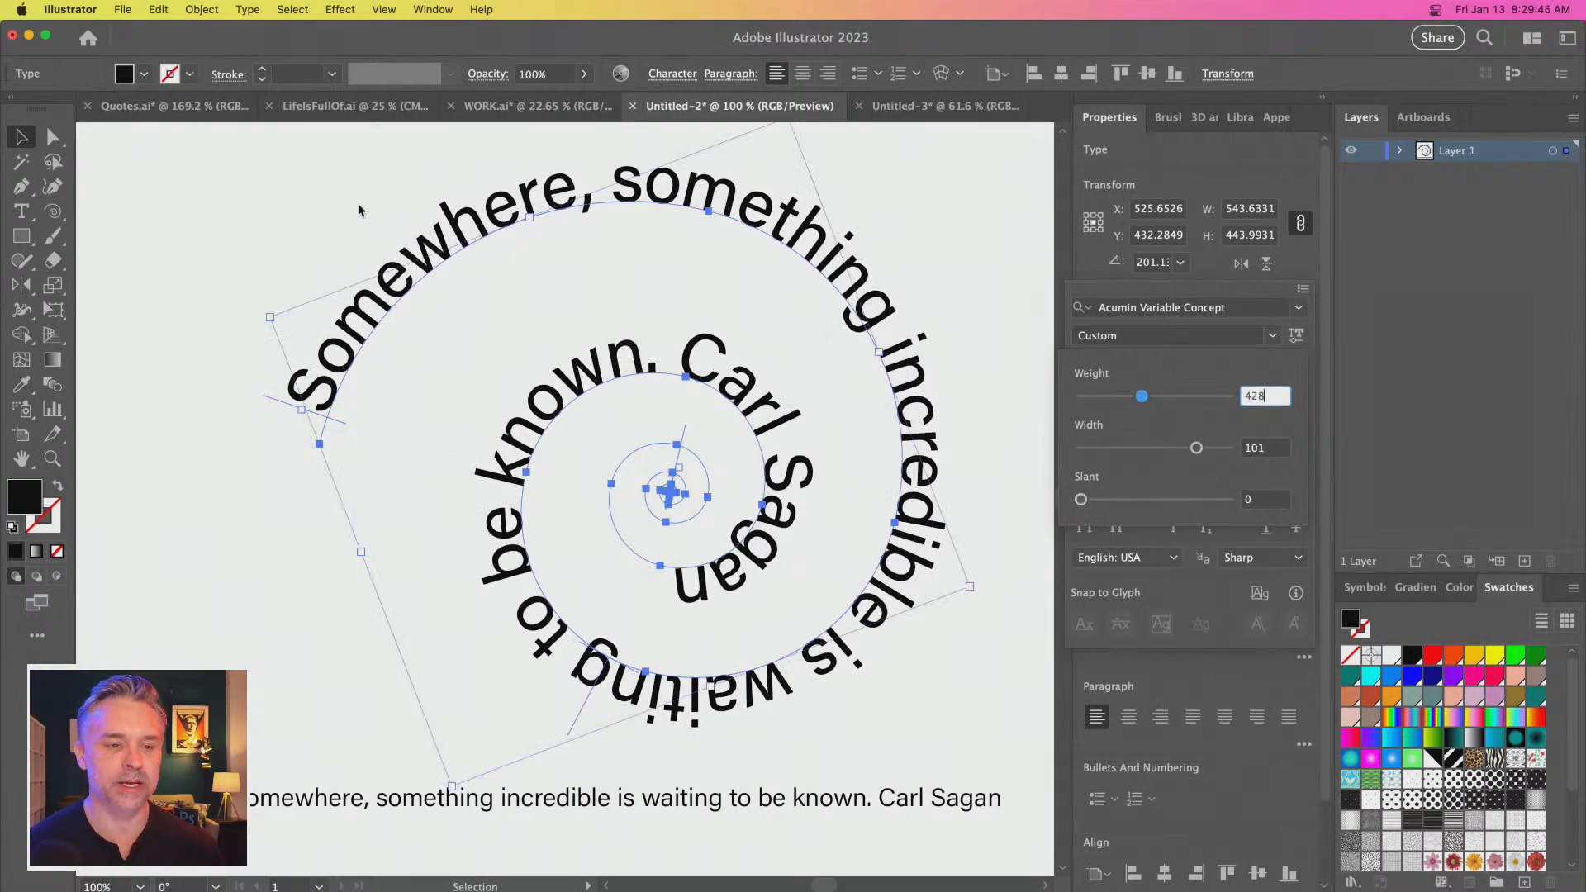
{"action": "left_click", "coordinate": [422, 269]}
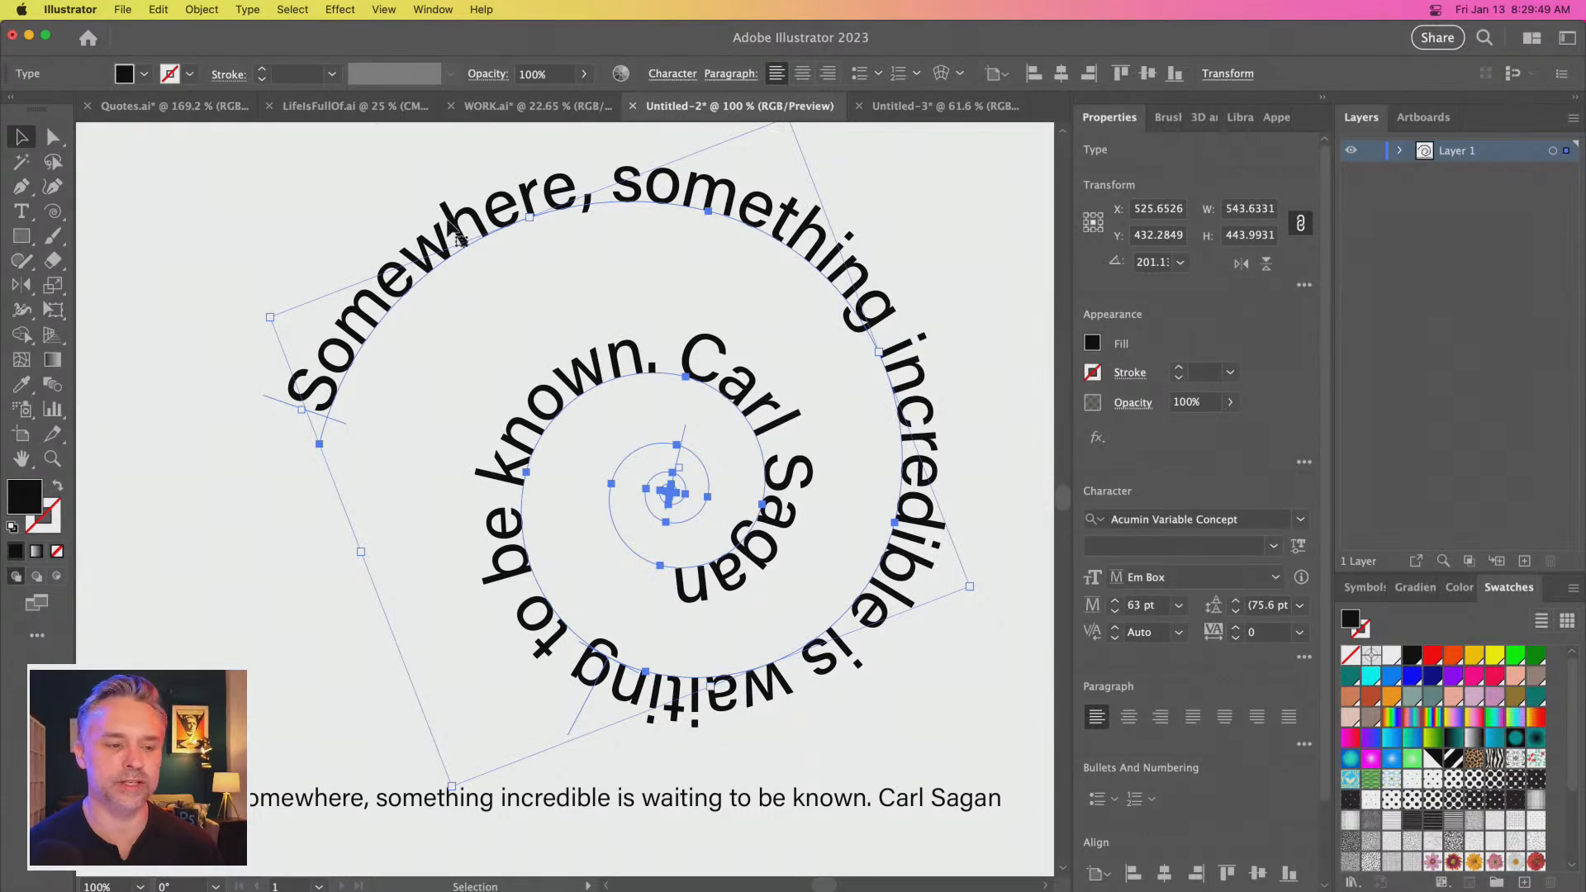
{"action": "left_click", "coordinate": [250, 9]}
{"action": "mouse_move", "coordinate": [261, 181]}
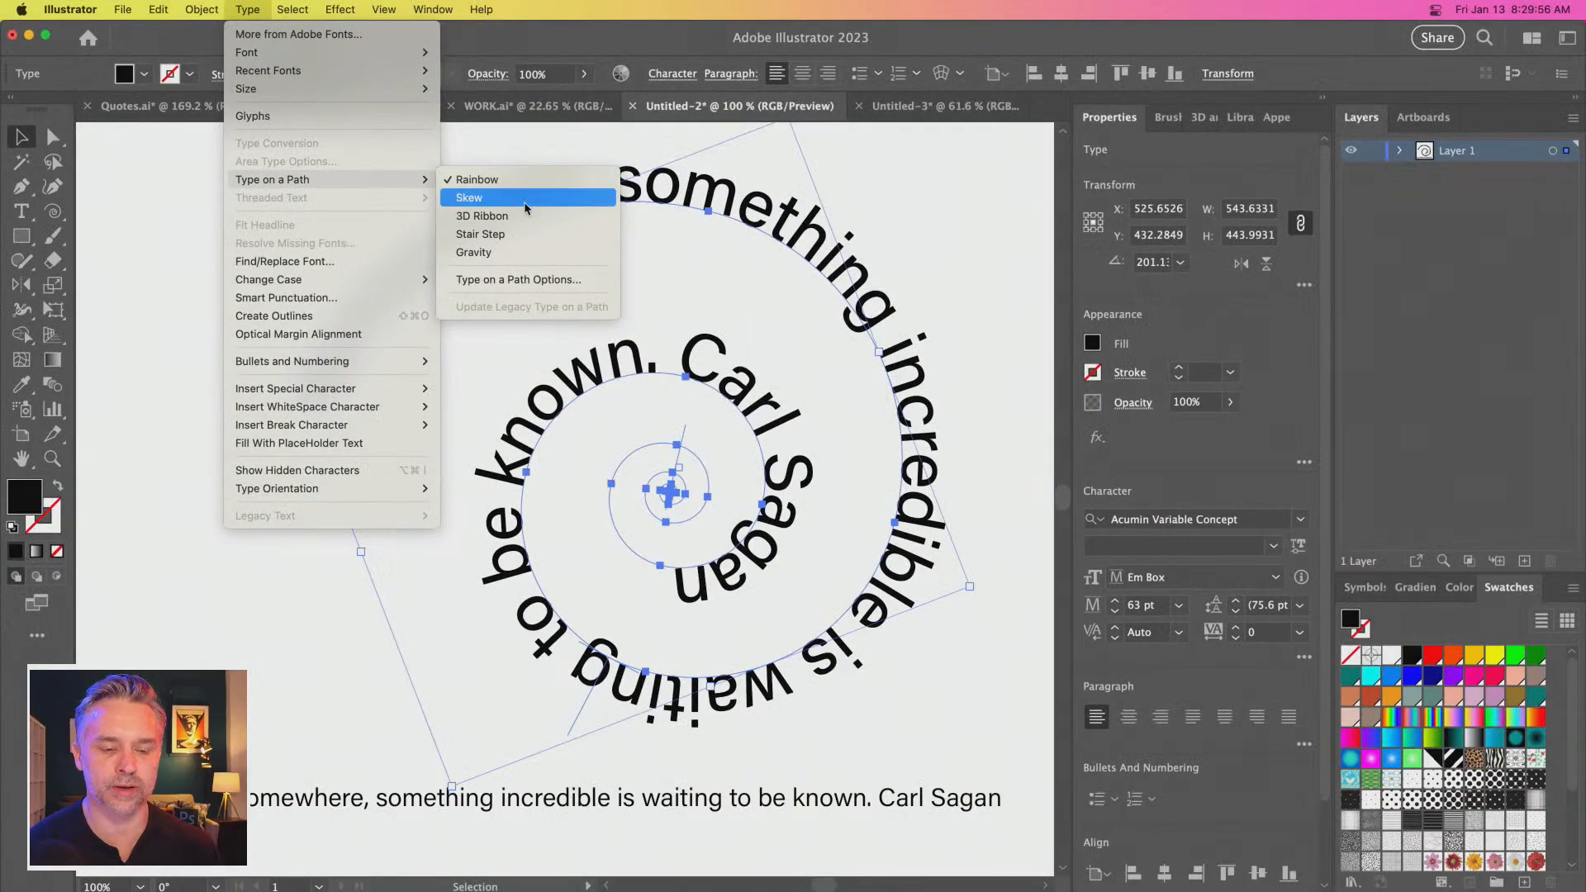
{"action": "left_click", "coordinate": [525, 199]}
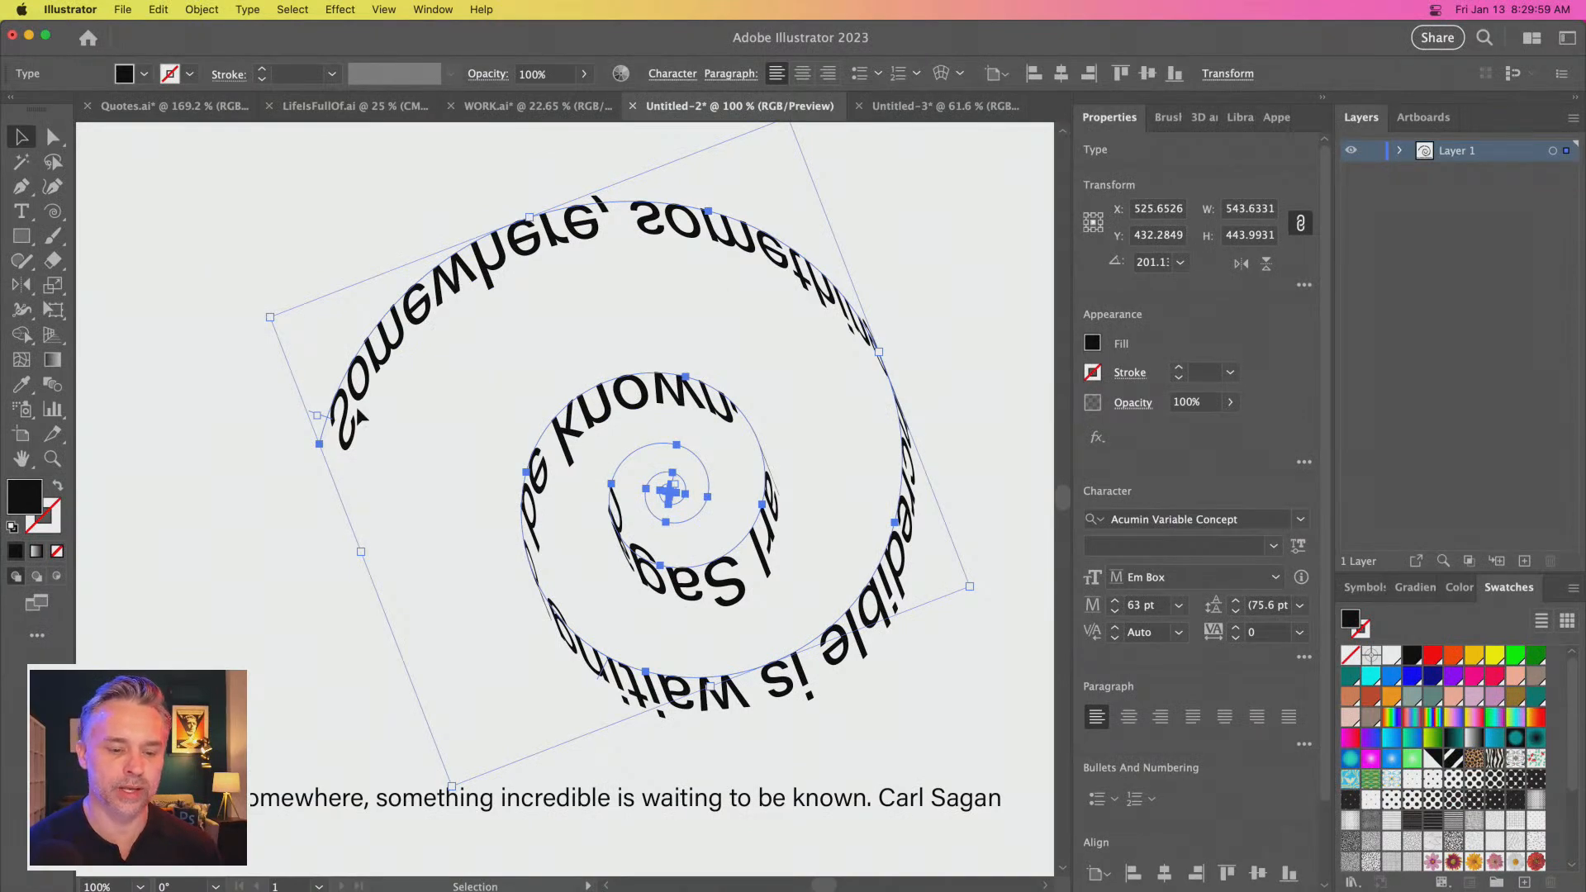
Rotate the spiral text to about 360° and delete the straight line of quote text below it
{"action": "left_click_drag", "start_coordinate": [263, 309], "coordinate": [917, 715]}
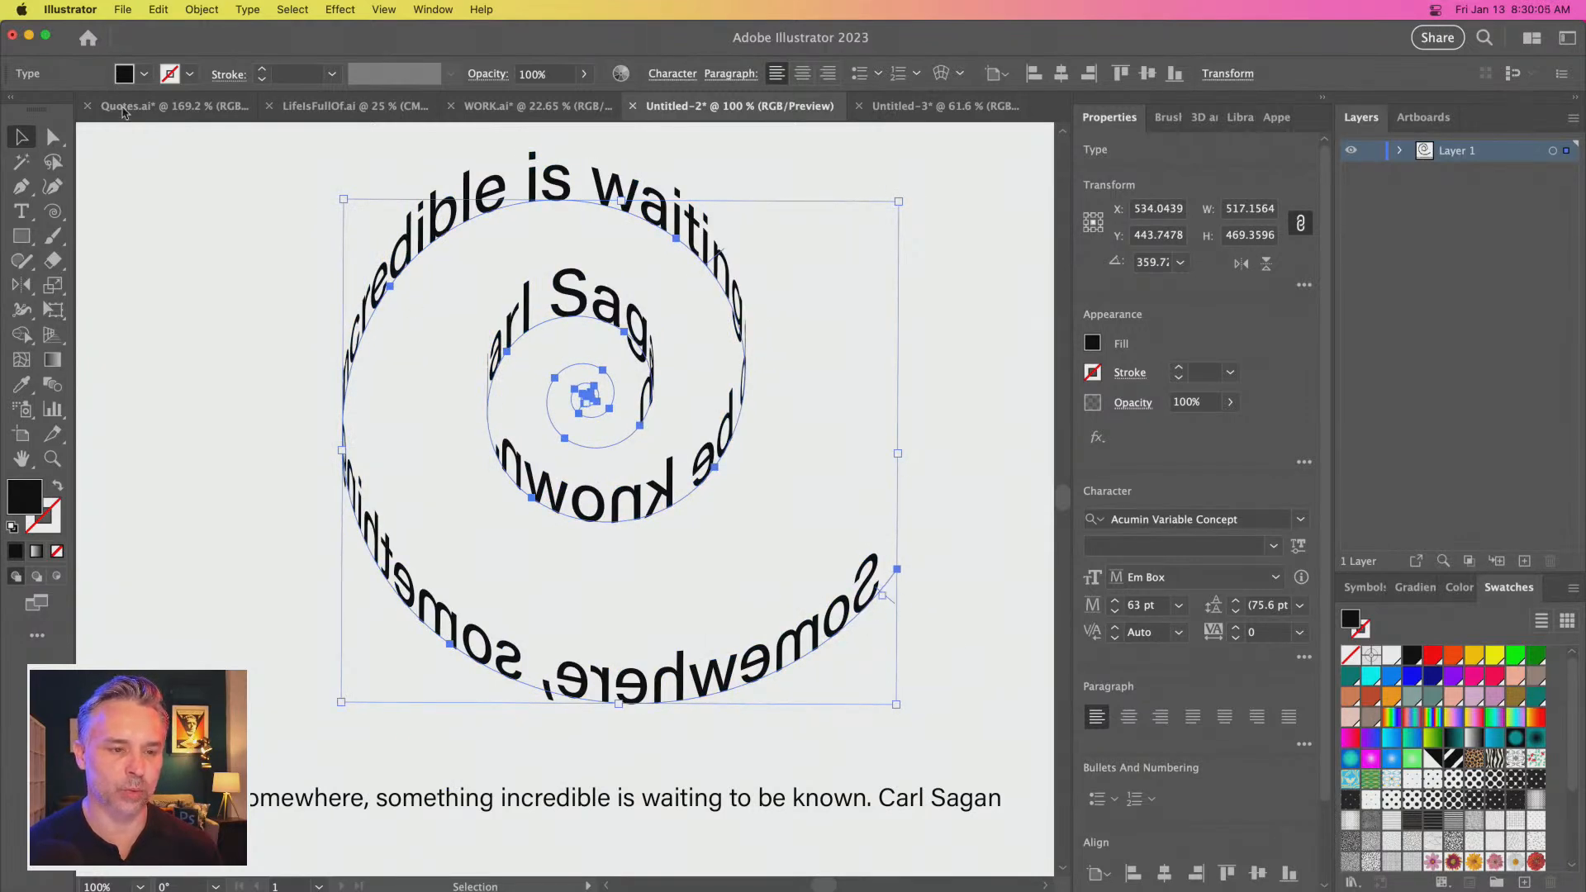
{"action": "left_click", "coordinate": [499, 799]}
{"action": "key", "text": "Delete"}
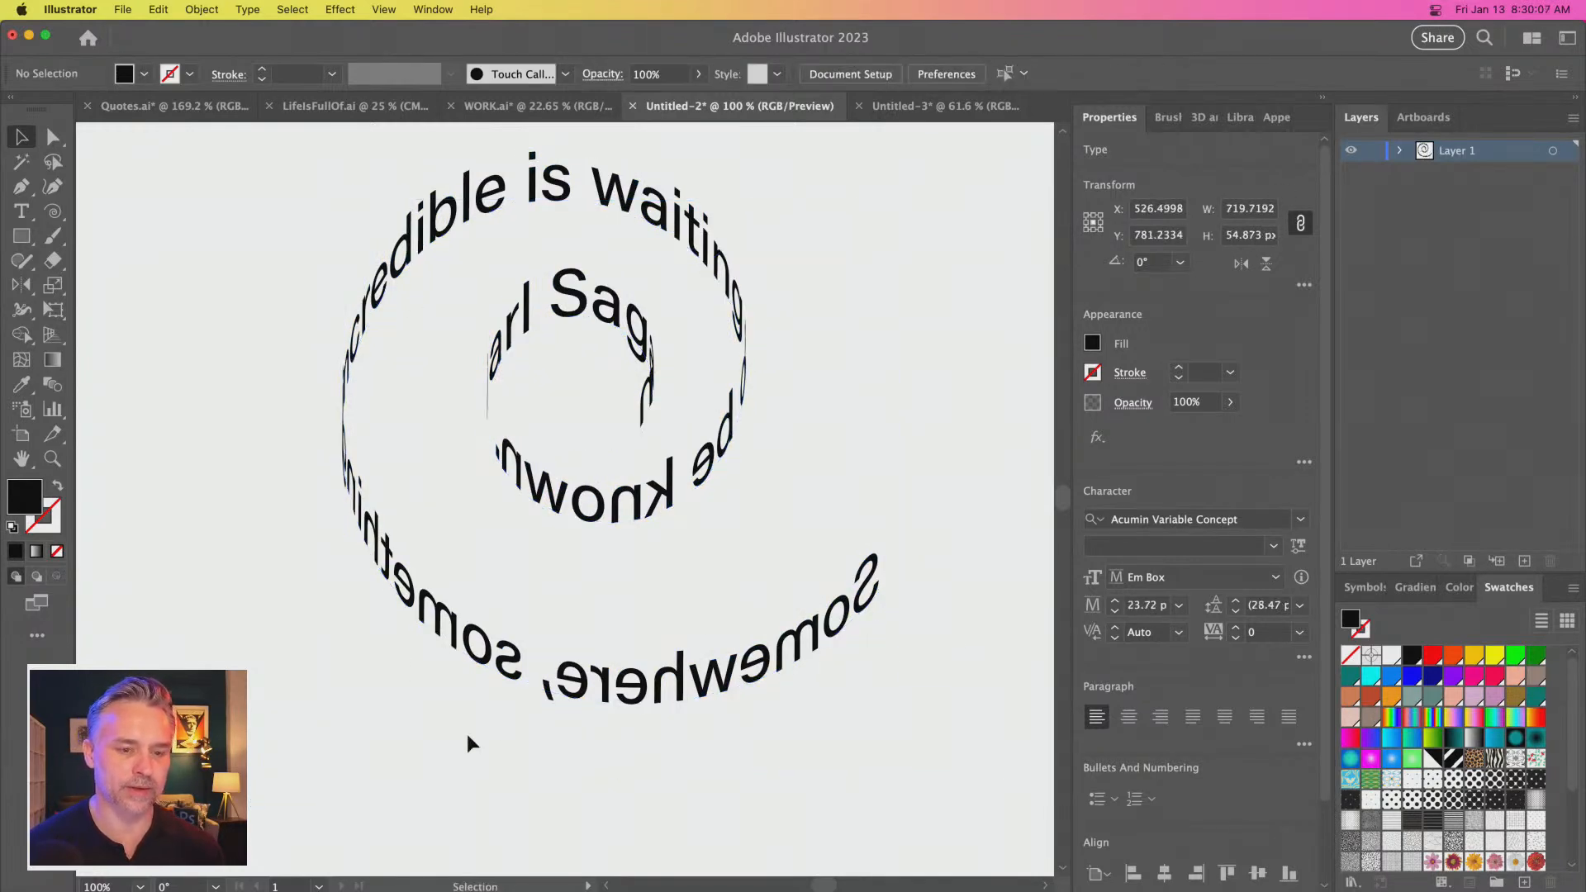
Move the spiral text slightly down and to the right and apply the 3D Ribbon type-on-a-path effect
{"action": "left_click", "coordinate": [412, 590]}
{"action": "left_click_drag", "start_coordinate": [382, 564], "coordinate": [427, 607]}
{"action": "left_click", "coordinate": [247, 10]}
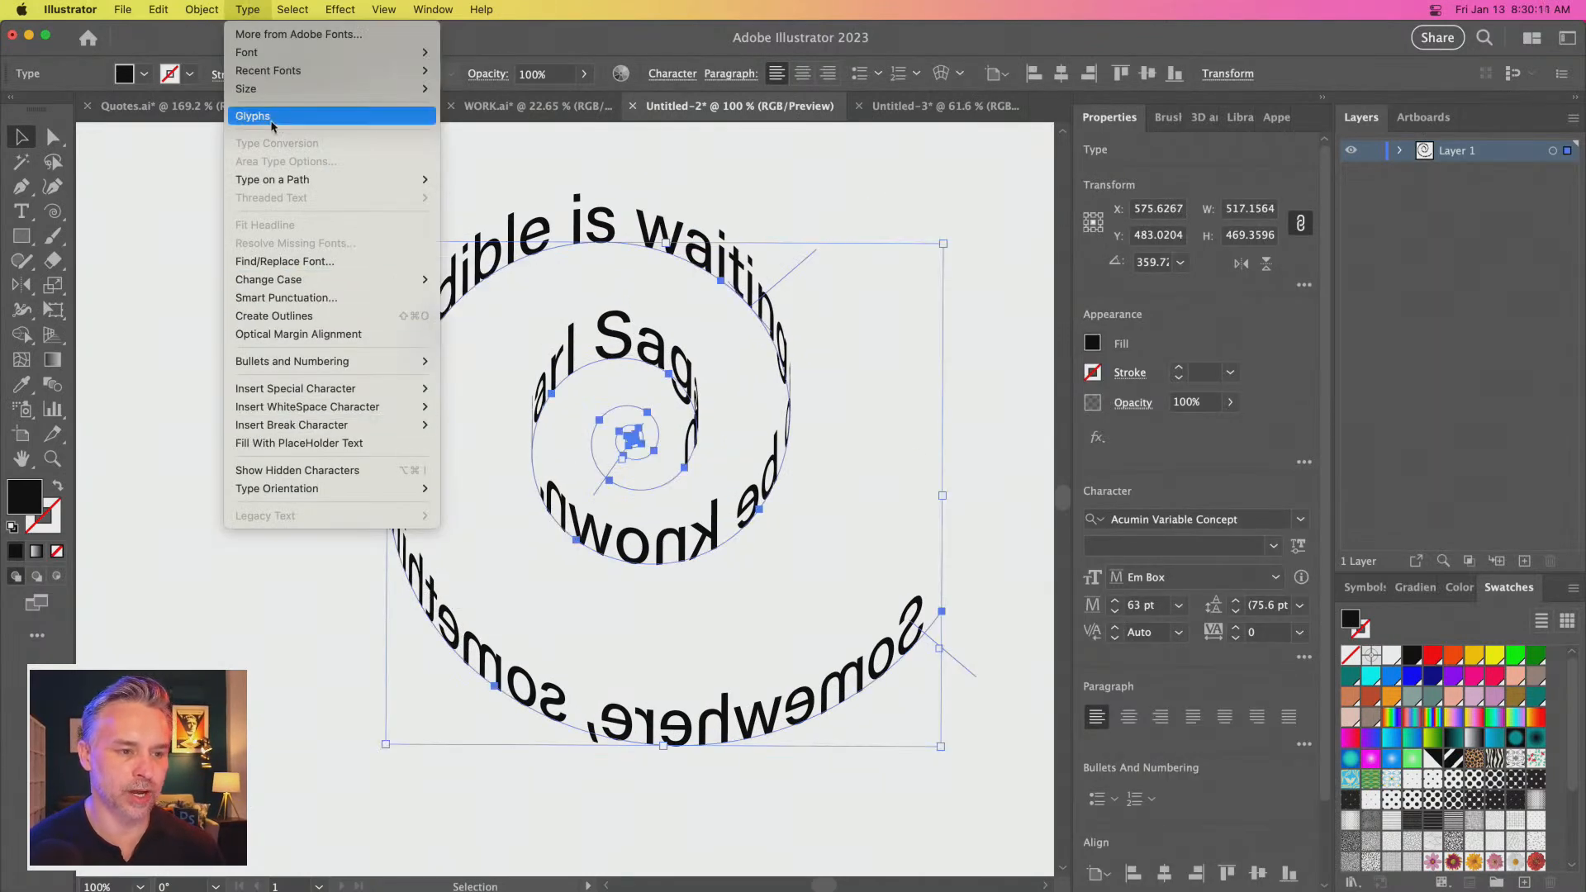
{"action": "mouse_move", "coordinate": [277, 179]}
{"action": "left_click", "coordinate": [479, 215]}
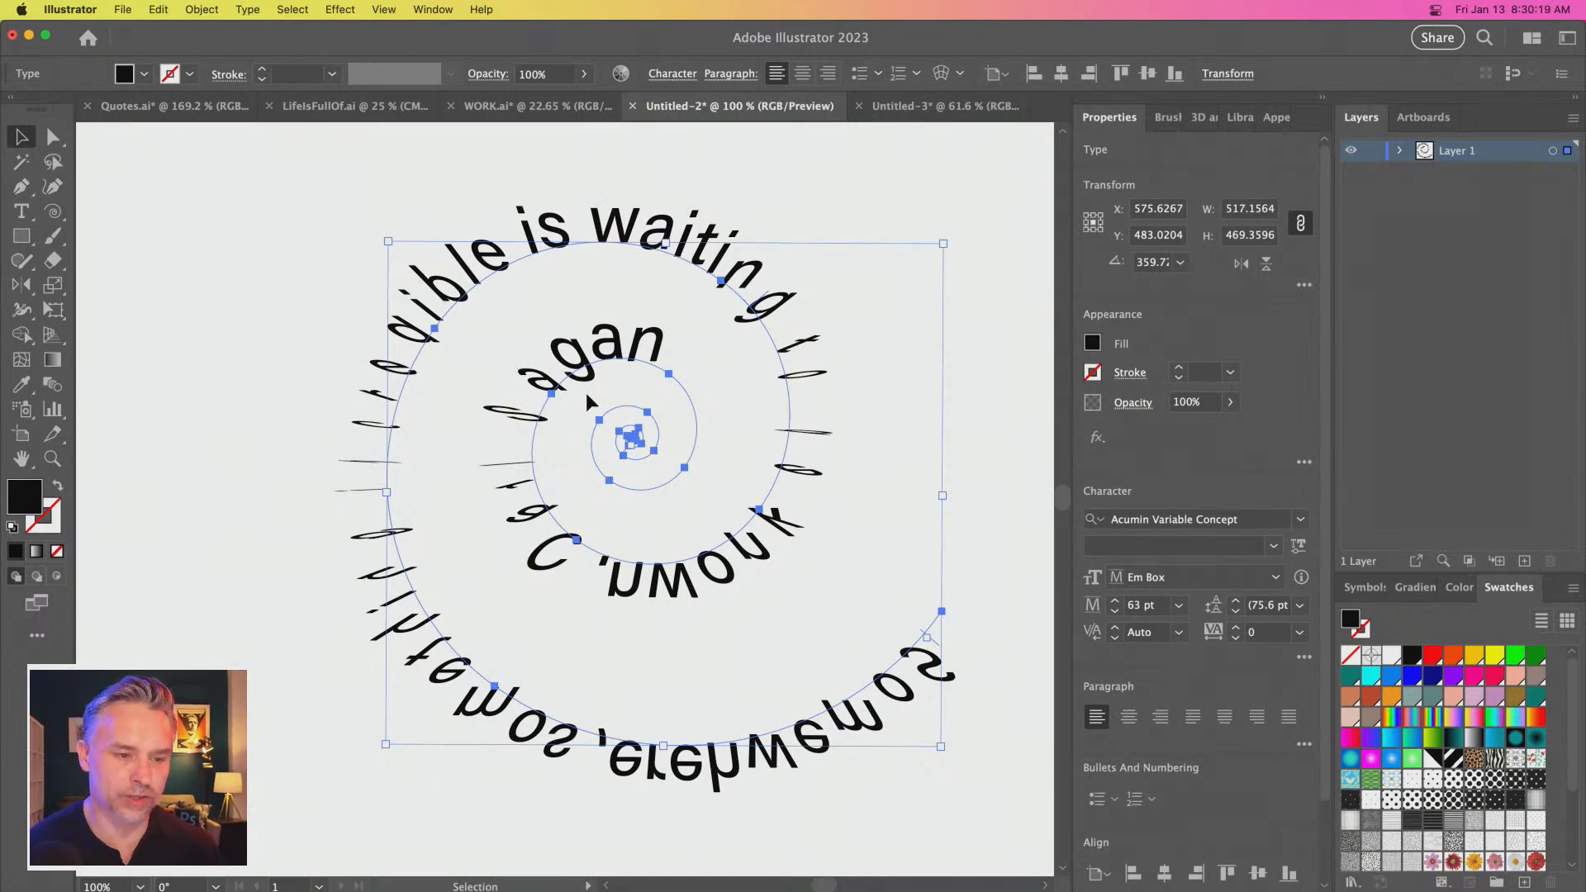
Apply the Stair Step type-on-a-path effect to the spiral text
{"action": "left_click", "coordinate": [209, 10]}
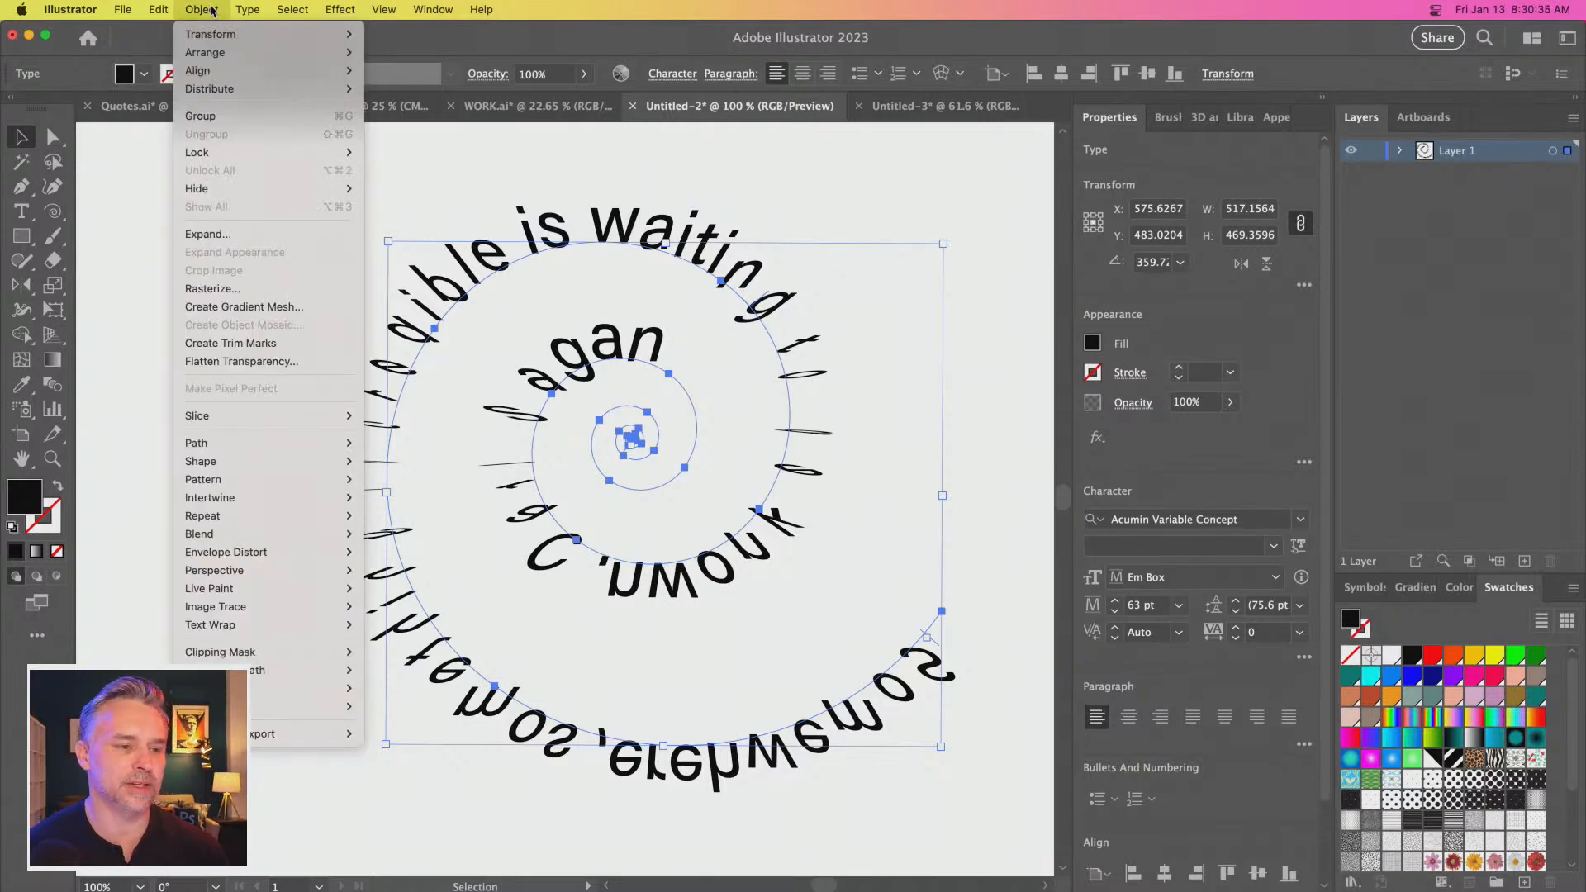
{"action": "mouse_move", "coordinate": [243, 10]}
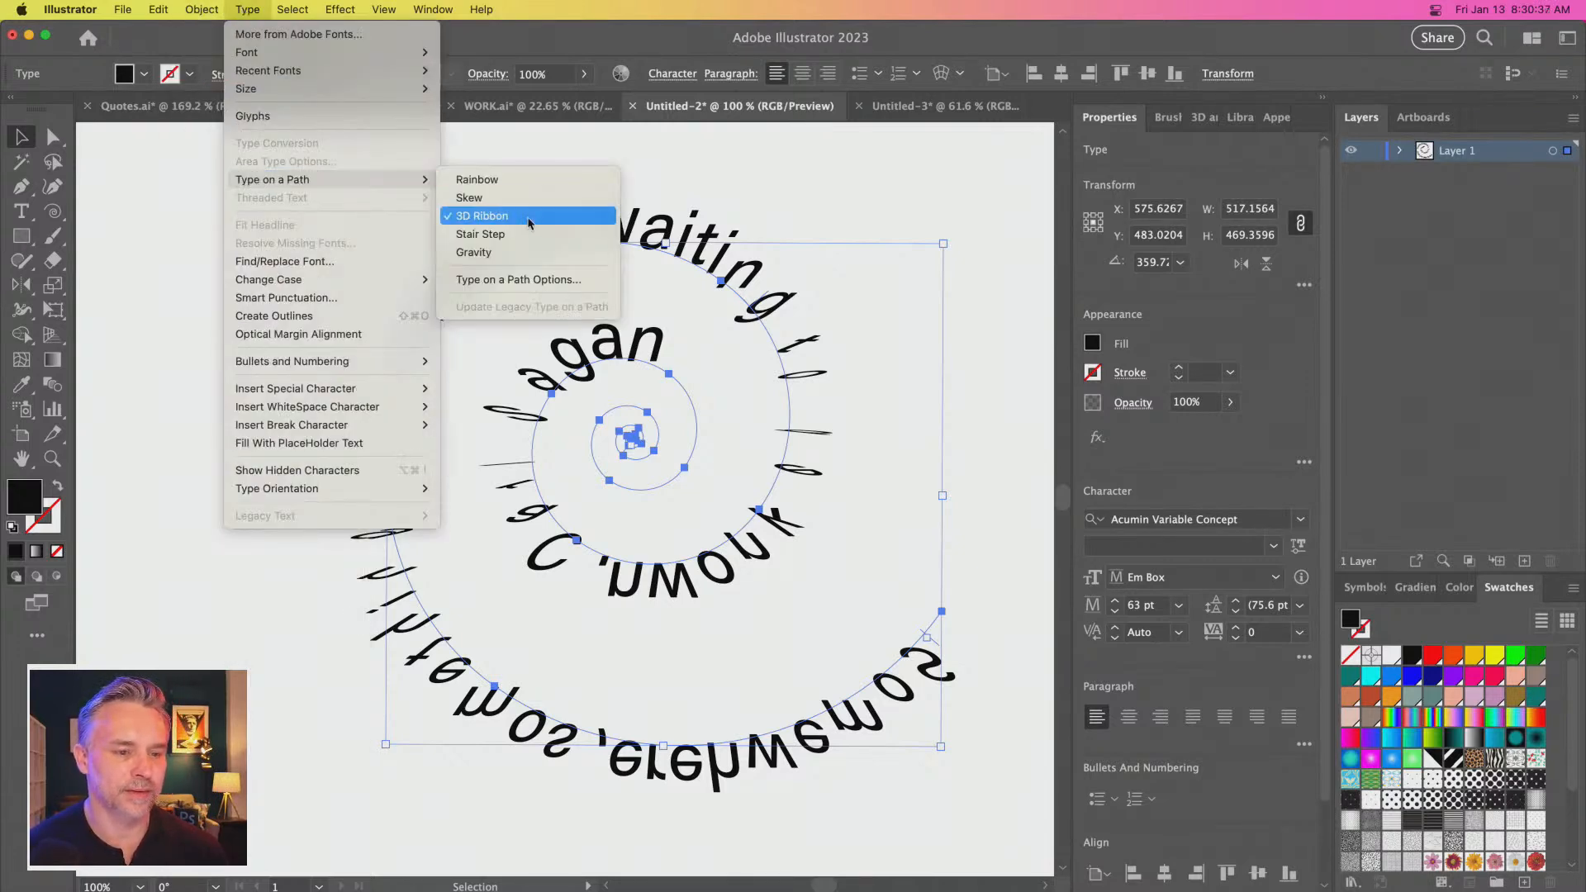
{"action": "left_click", "coordinate": [535, 242]}
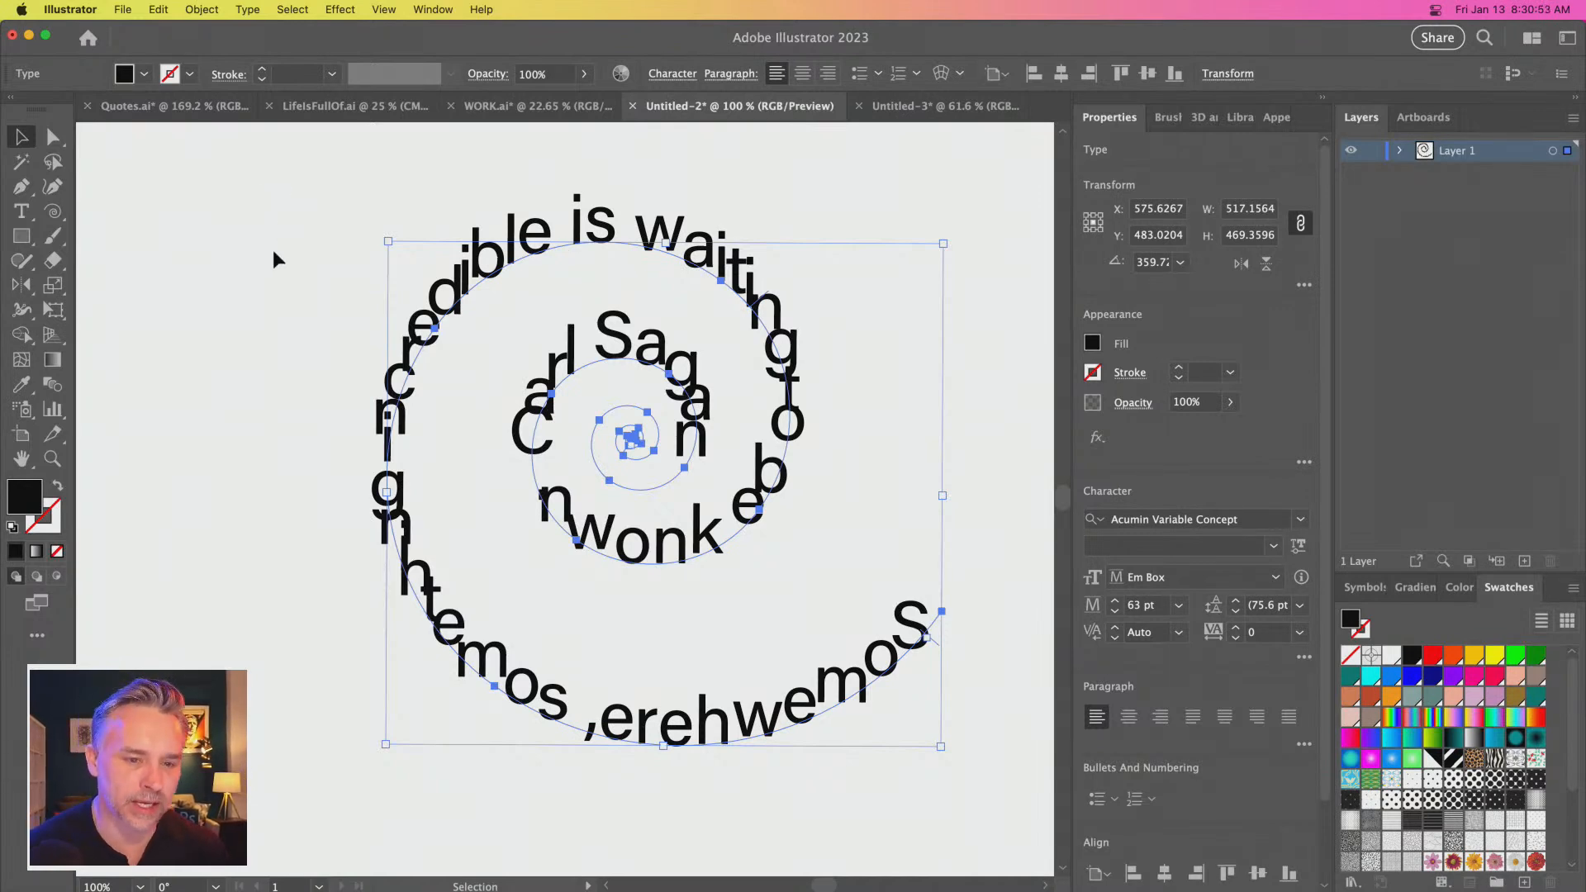
Apply the Gravity type-on-a-path effect to the spiral text
{"action": "scroll", "coordinate": [270, 242], "scroll_direction": "left", "scroll_amount": 1}
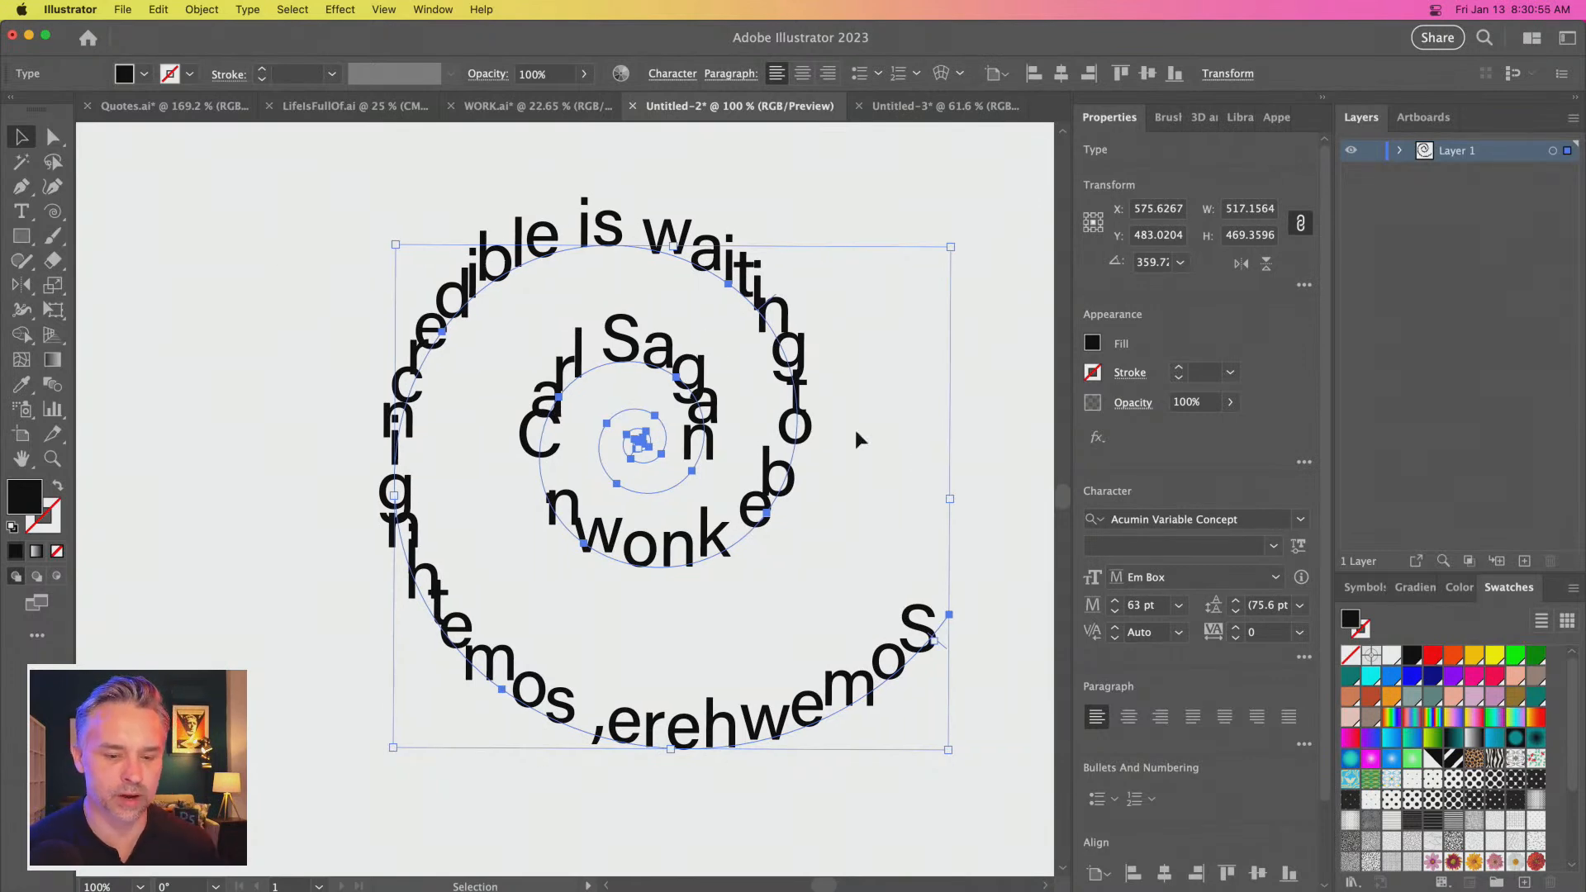
{"action": "left_click", "coordinate": [246, 10]}
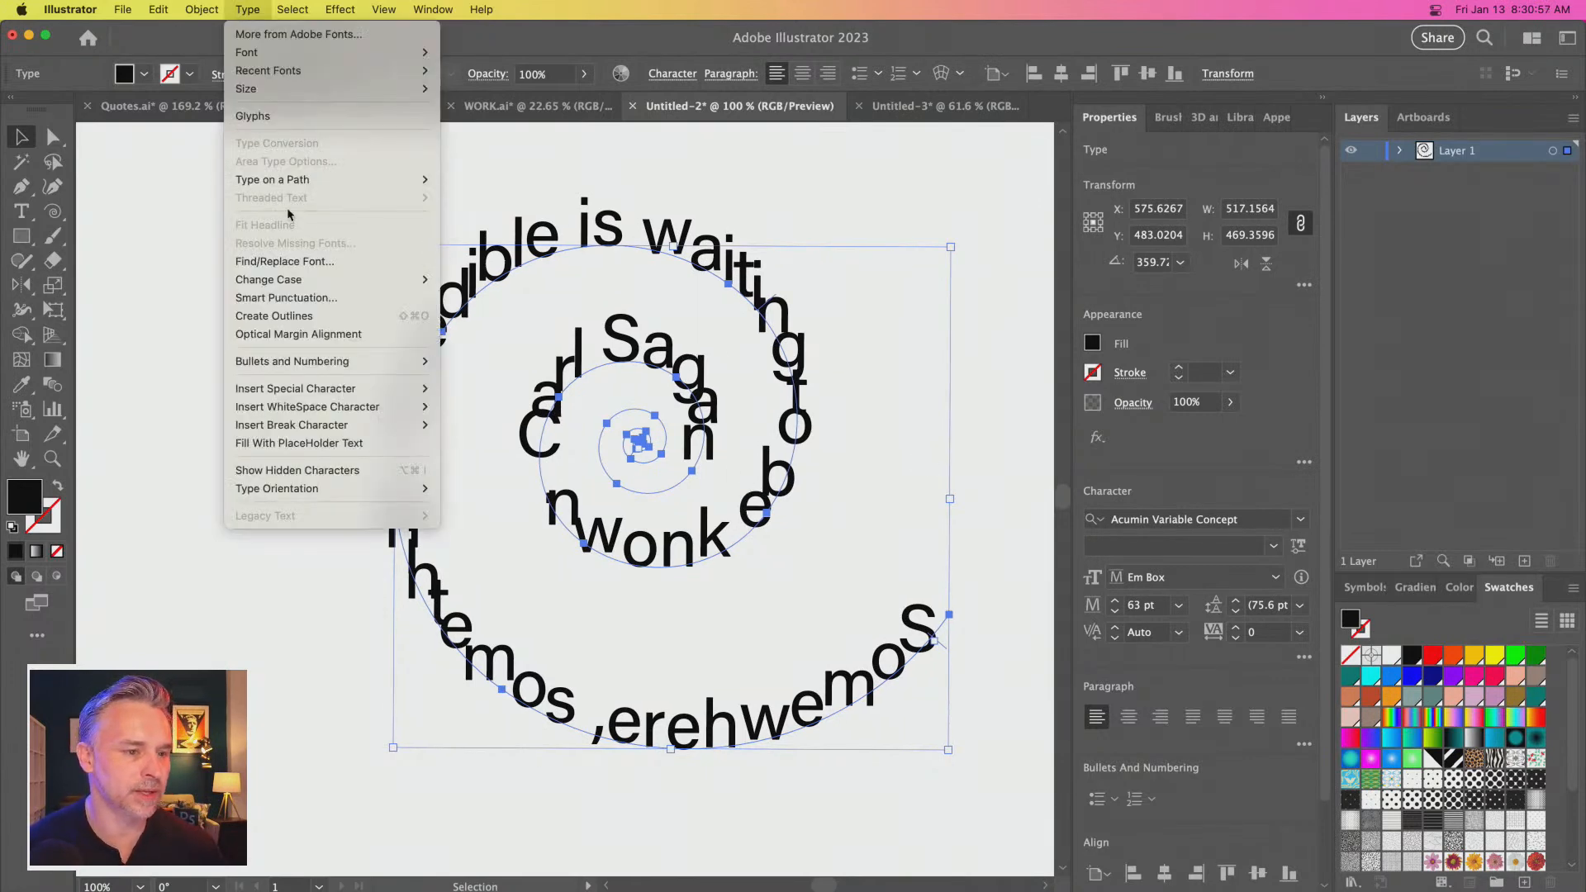
{"action": "mouse_move", "coordinate": [281, 180]}
{"action": "left_click", "coordinate": [475, 252]}
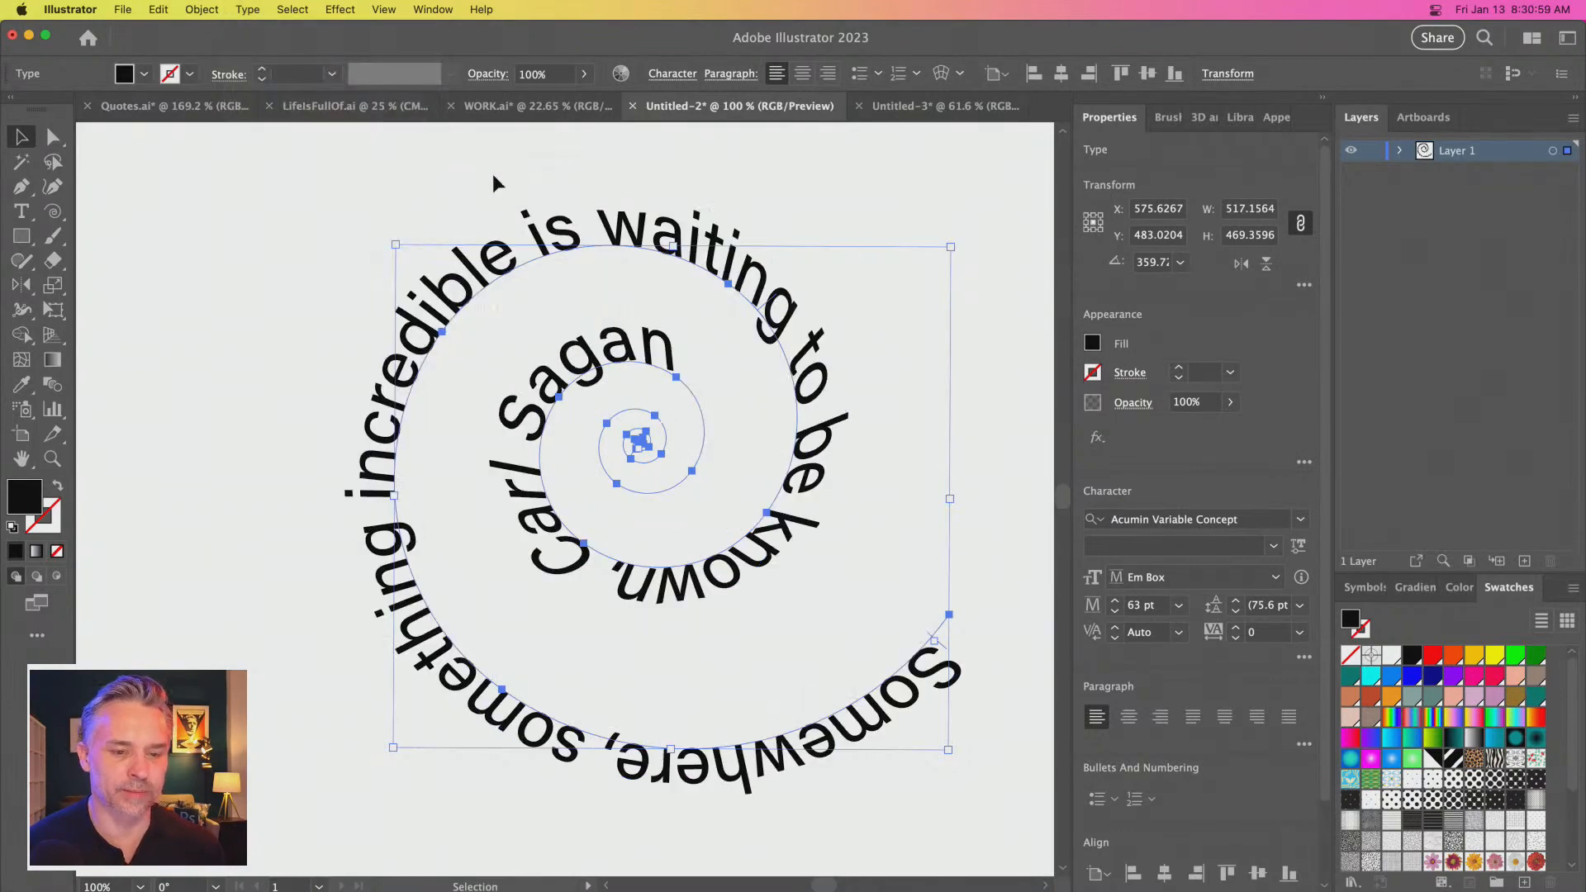
Rotate the spiral text to about 175° so the quote starts at the upper left, and shift it slightly left
{"action": "left_click_drag", "start_coordinate": [392, 233], "coordinate": [469, 333]}
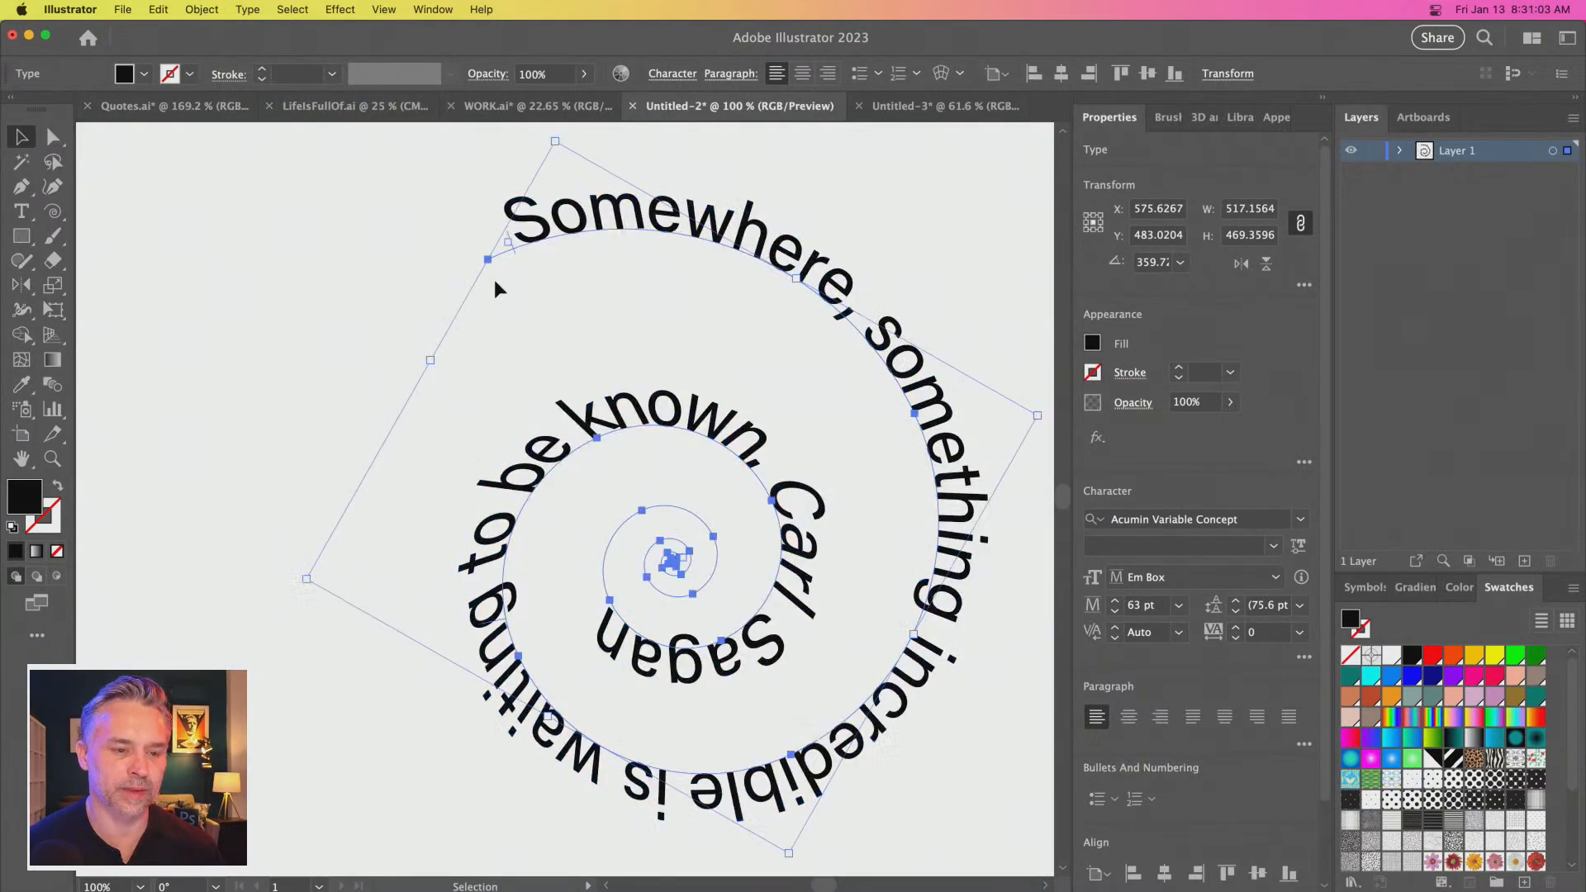
{"action": "left_click_drag", "start_coordinate": [570, 219], "coordinate": [511, 245]}
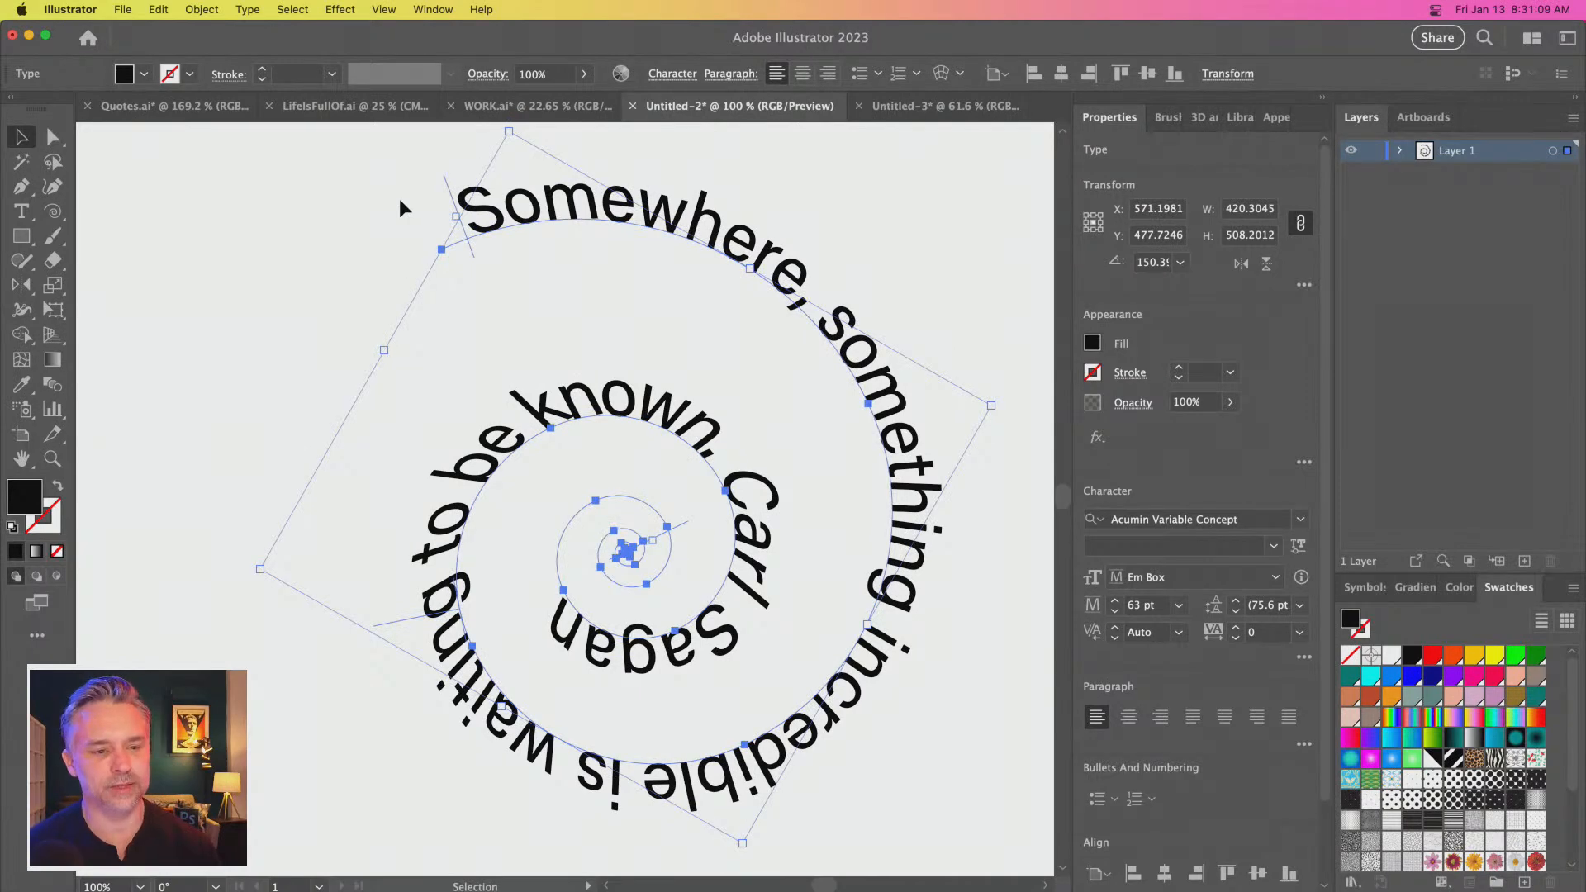
{"action": "left_click", "coordinate": [502, 123]}
{"action": "left_click", "coordinate": [527, 189]}
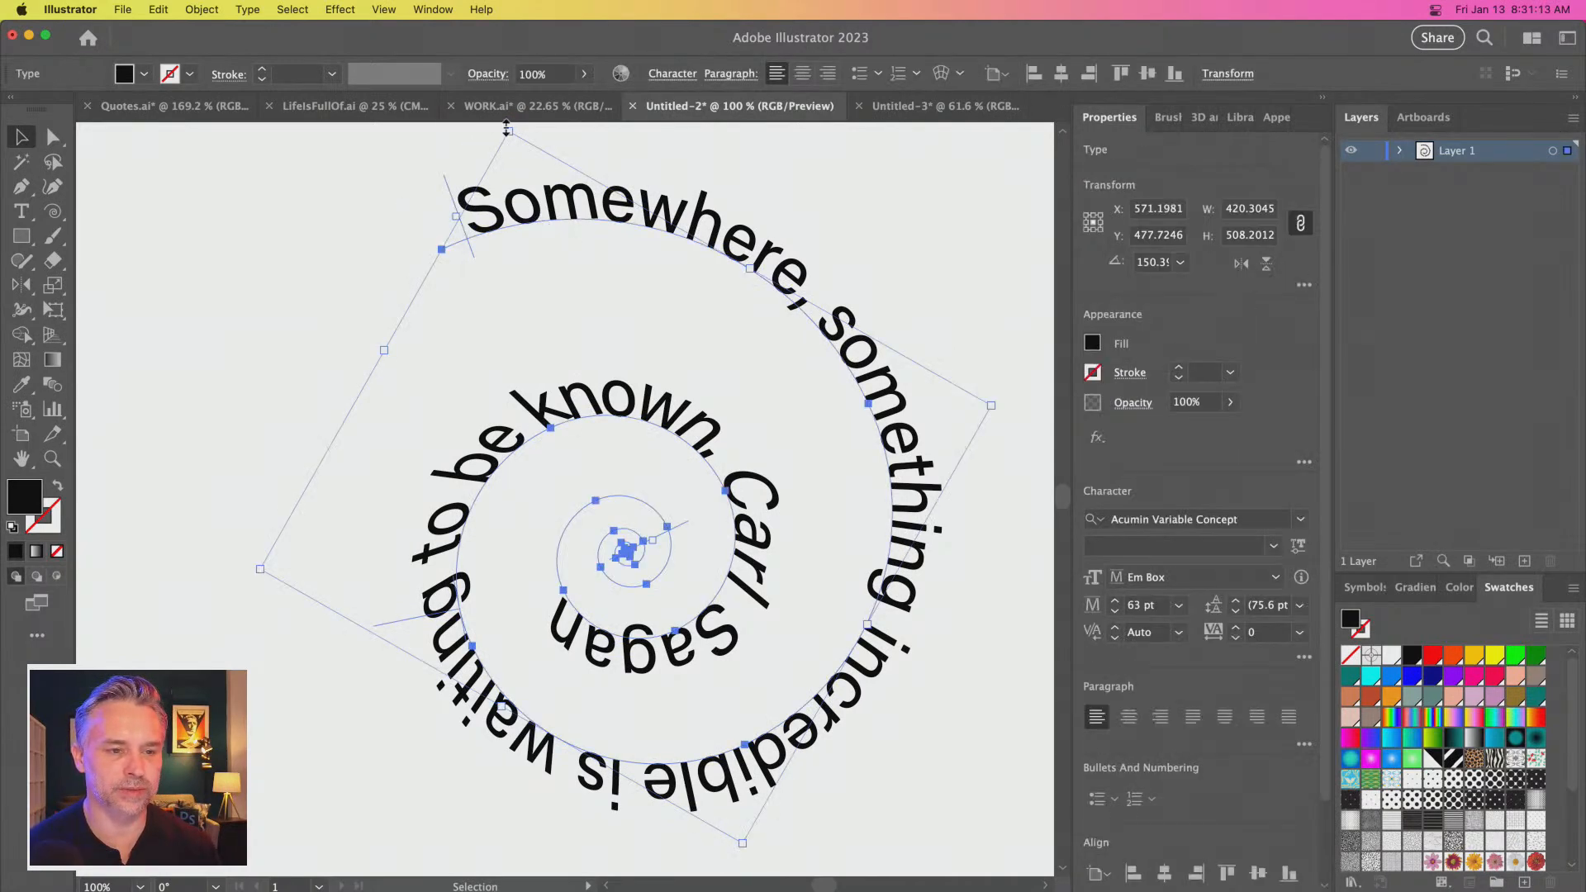
{"action": "left_click_drag", "start_coordinate": [502, 128], "coordinate": [319, 354]}
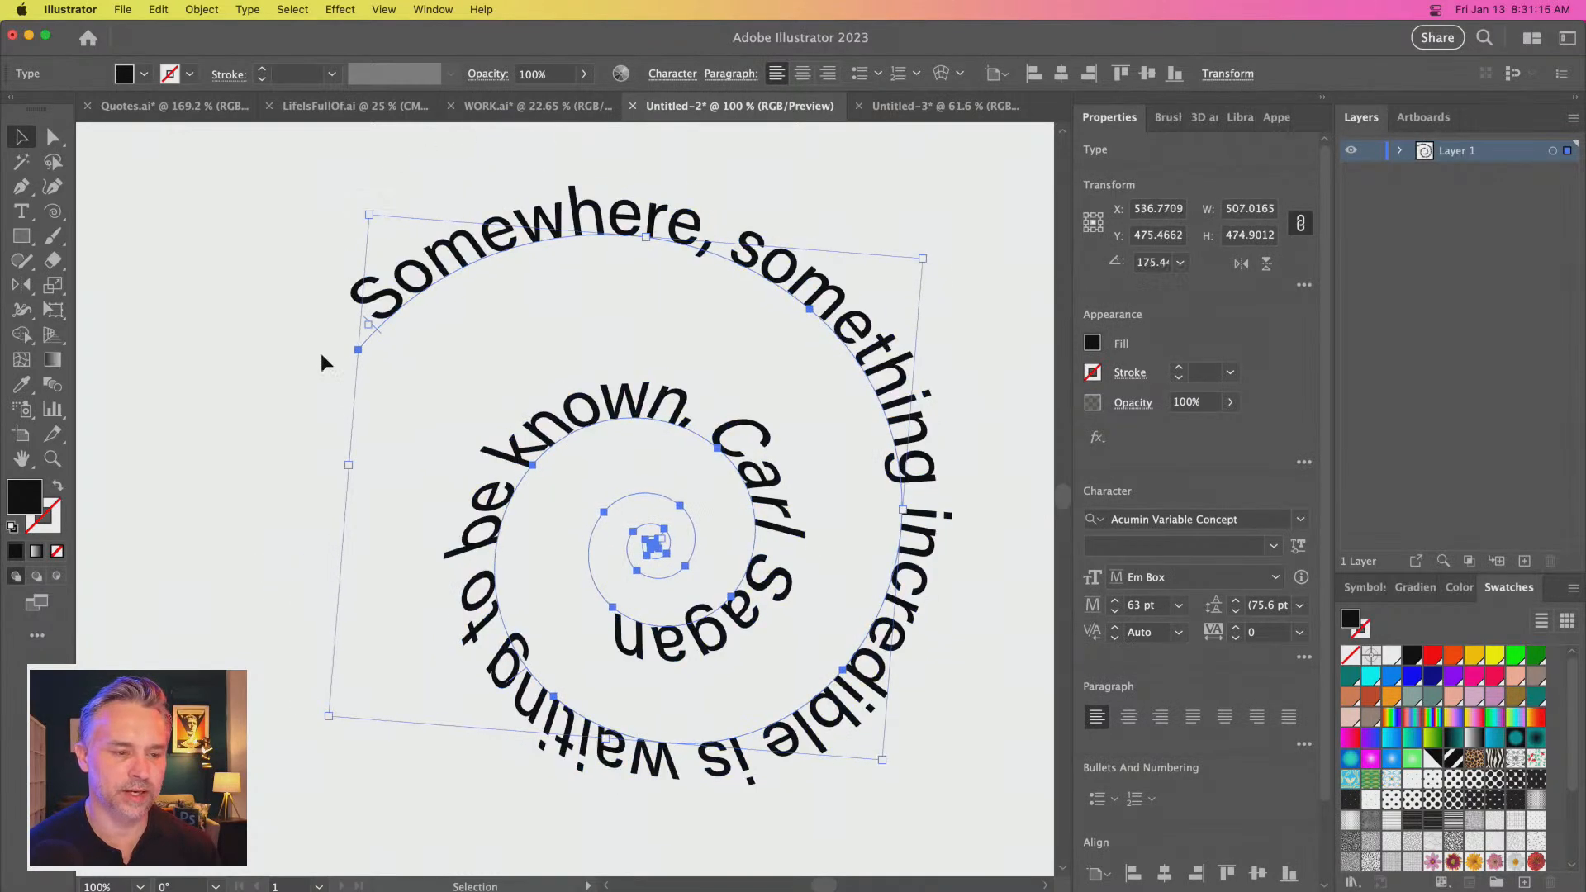
Move the start bracket of the path text closer to the outer end of the spiral
{"action": "key", "text": "t"}
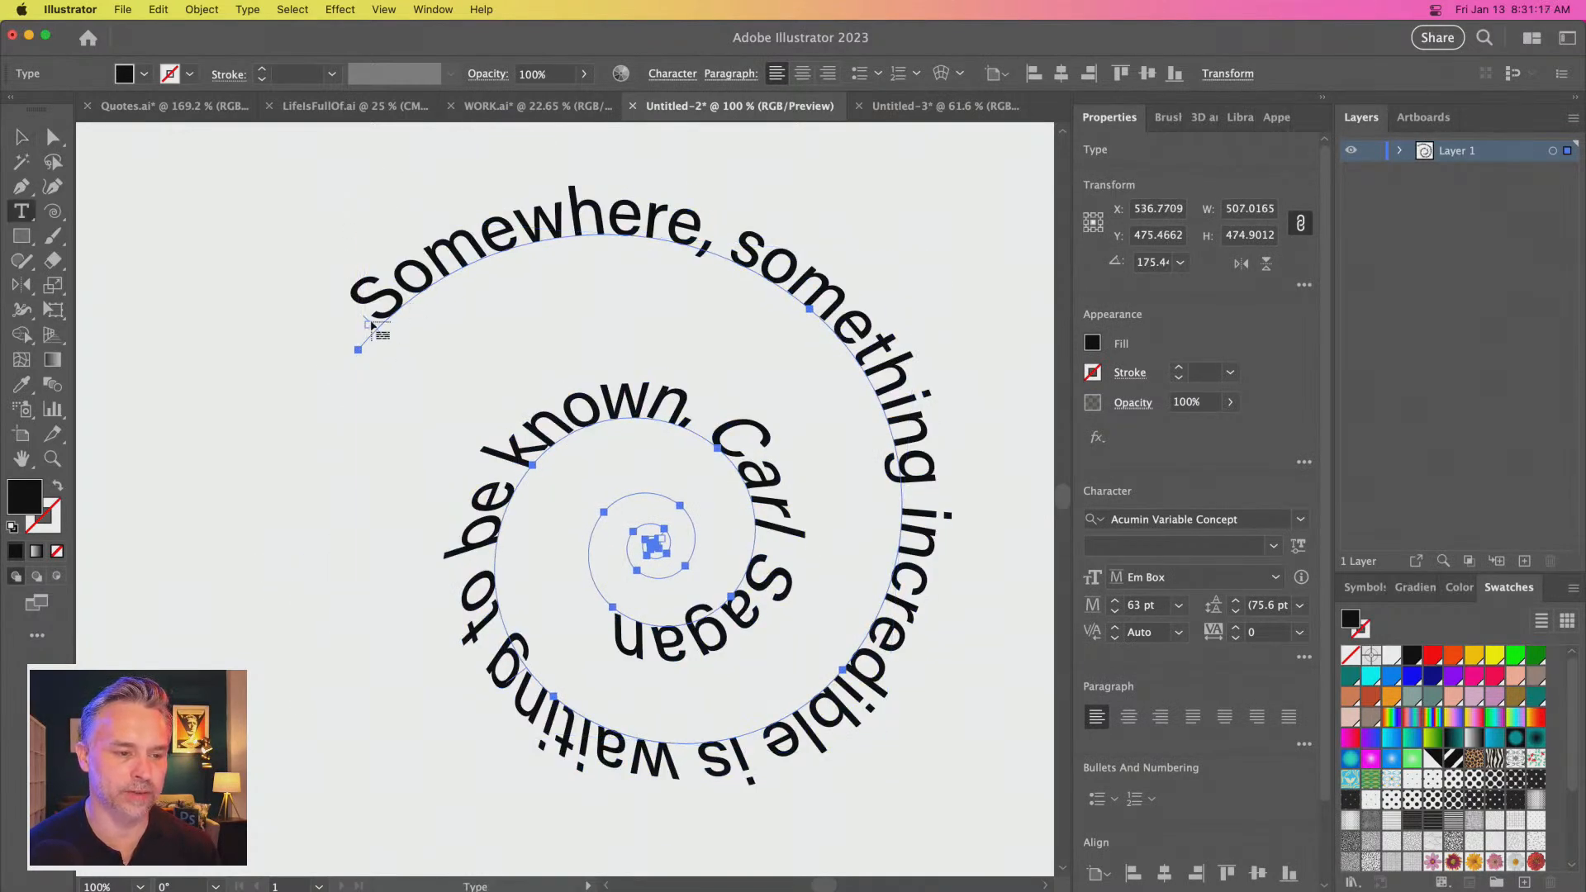
{"action": "left_click", "coordinate": [19, 137]}
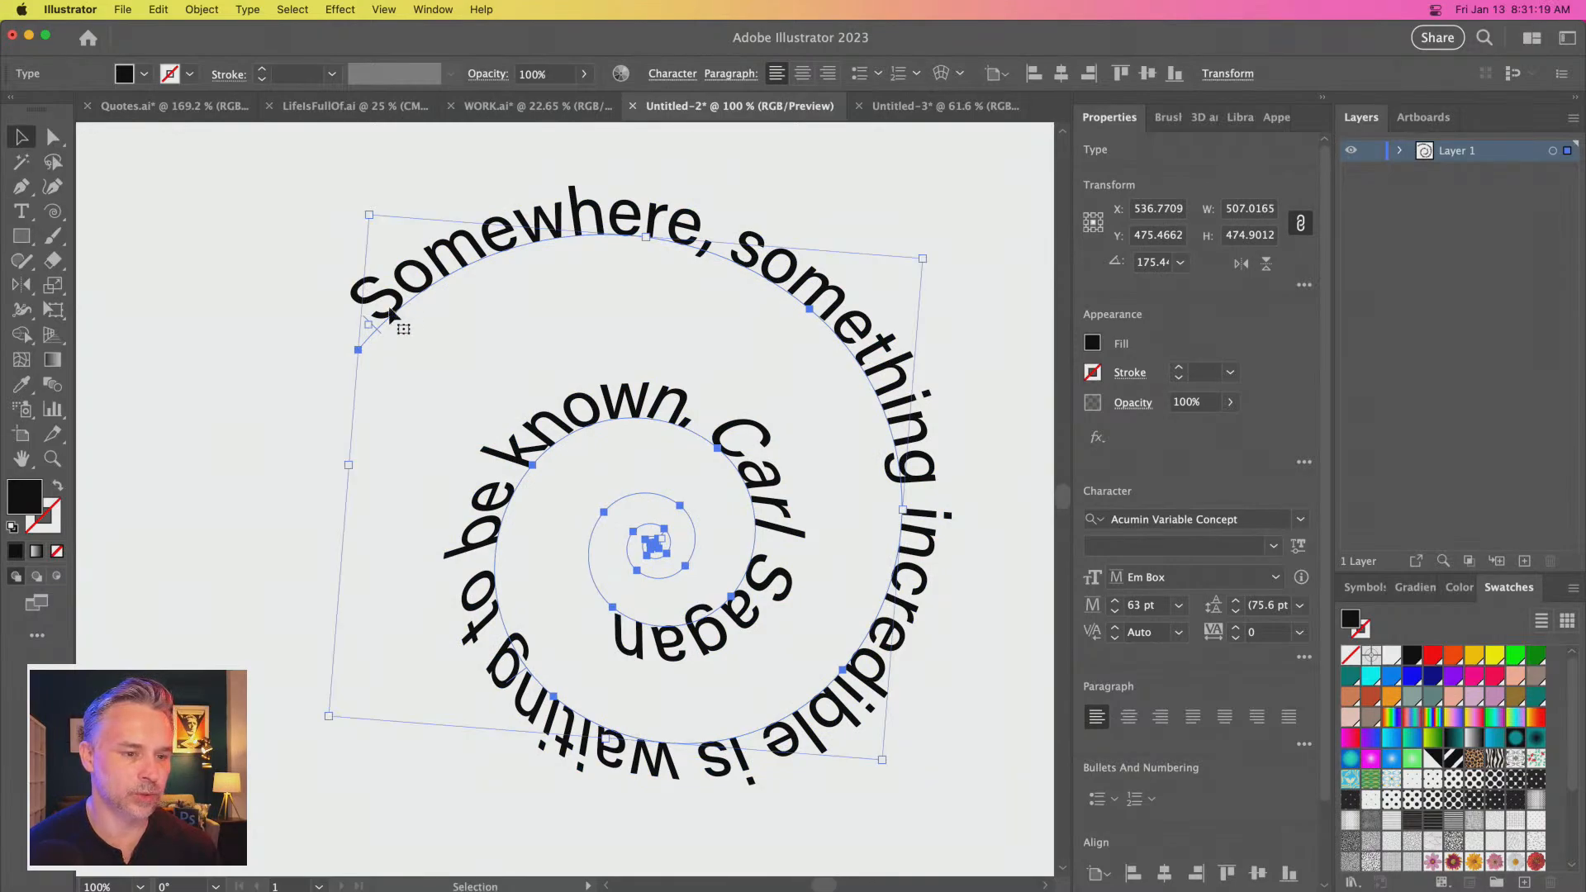
{"action": "mouse_move", "coordinate": [368, 326]}
{"action": "left_mouse_down"}
{"action": "mouse_move", "coordinate": [397, 293]}
{"action": "mouse_move", "coordinate": [585, 248]}
{"action": "mouse_move", "coordinate": [752, 269]}
{"action": "mouse_move", "coordinate": [1040, 653]}
{"action": "mouse_move", "coordinate": [503, 814]}
{"action": "mouse_move", "coordinate": [396, 529]}
{"action": "mouse_move", "coordinate": [344, 319]}
{"action": "left_mouse_up"}
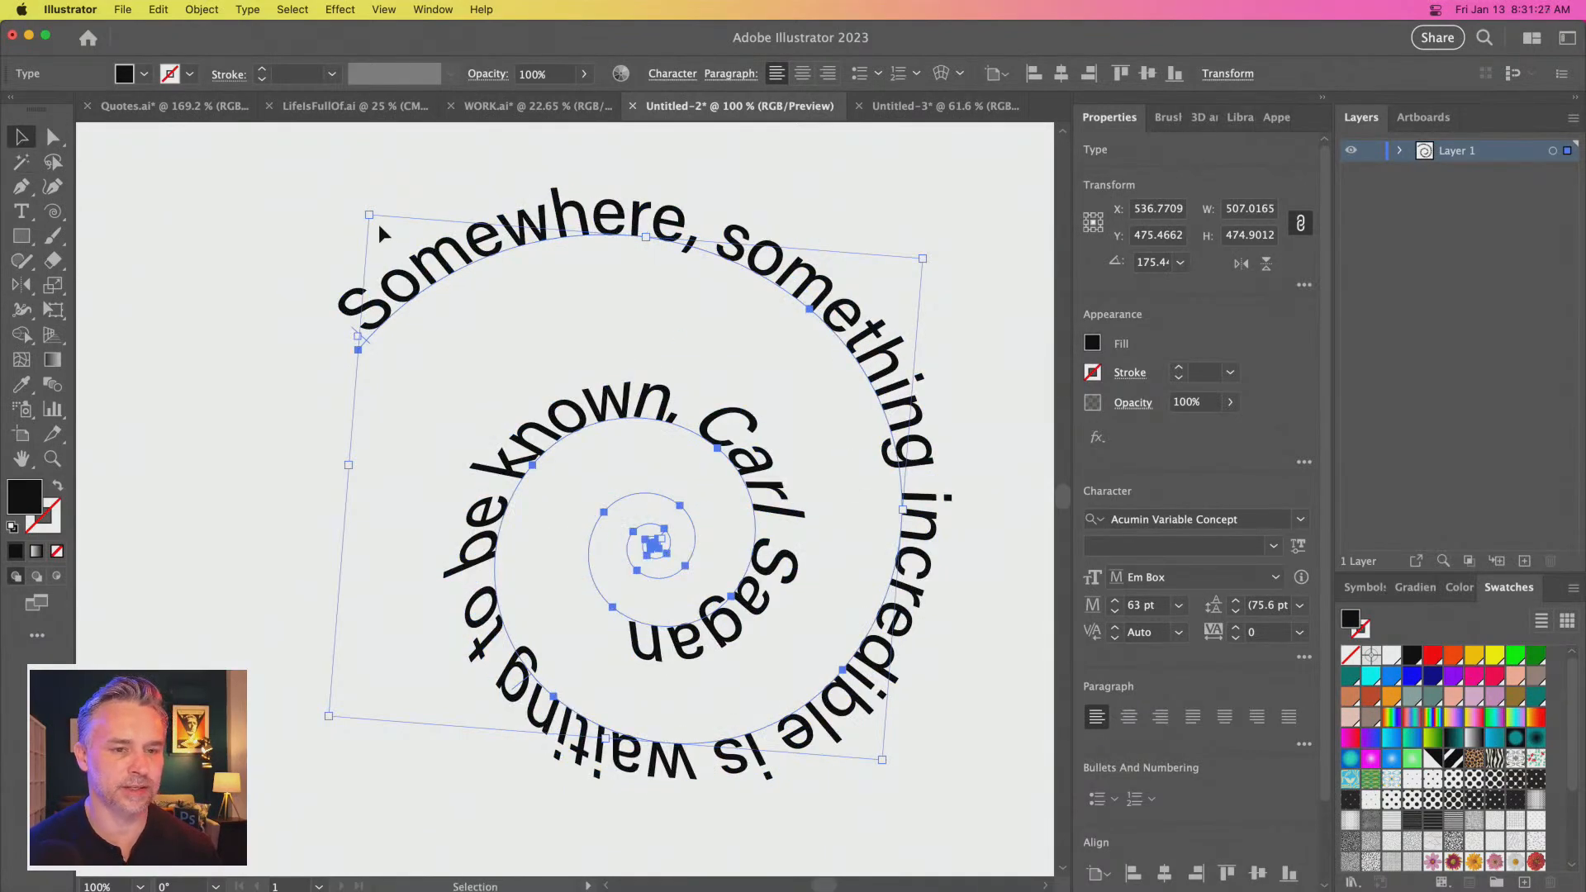
Close the Untitled-3 document and deselect the spiral text
{"action": "left_click", "coordinate": [262, 198]}
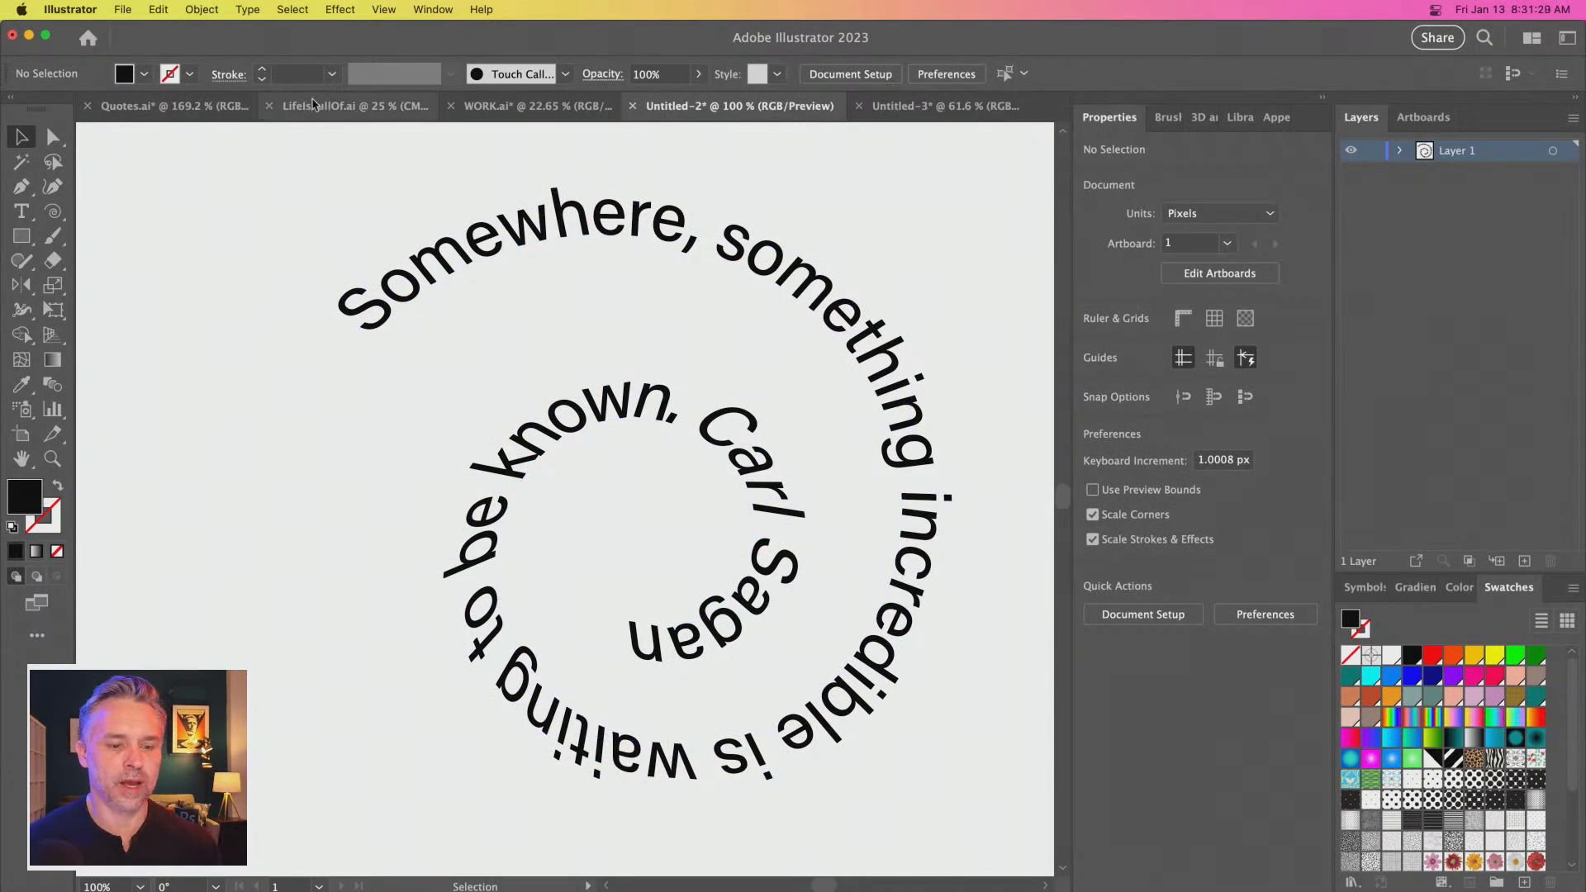
{"action": "left_click", "coordinate": [453, 251]}
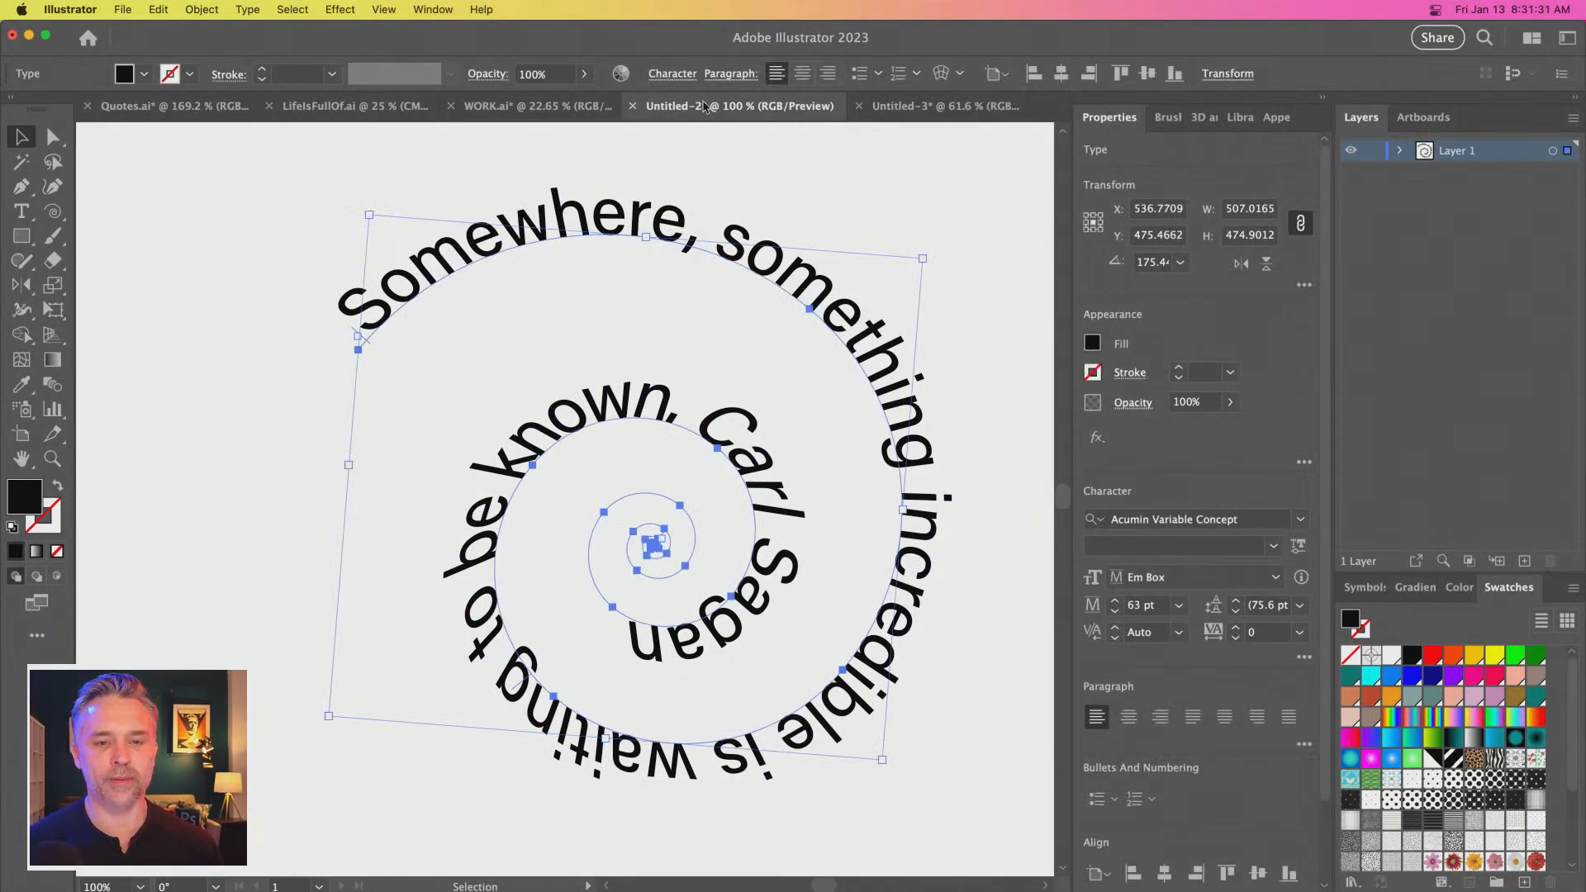
{"action": "left_click", "coordinate": [858, 106]}
{"action": "left_click", "coordinate": [799, 509]}
{"action": "left_click", "coordinate": [347, 212]}
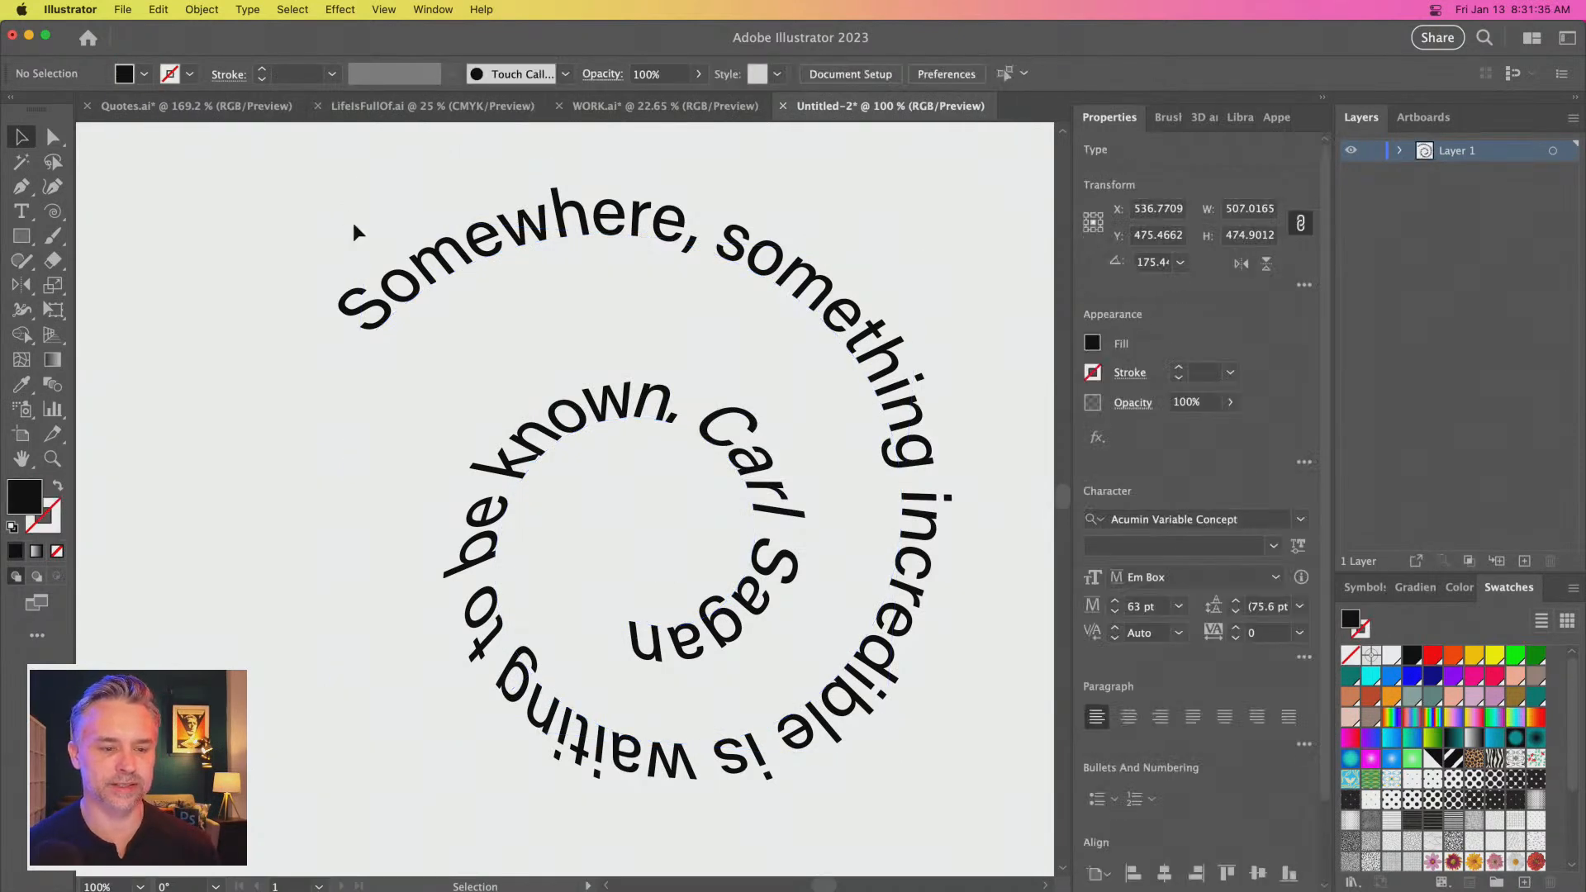
Set the spiral text's type-on-a-path effect to Rainbow
{"action": "left_click", "coordinate": [444, 269]}
{"action": "left_click", "coordinate": [248, 9]}
{"action": "mouse_move", "coordinate": [295, 181]}
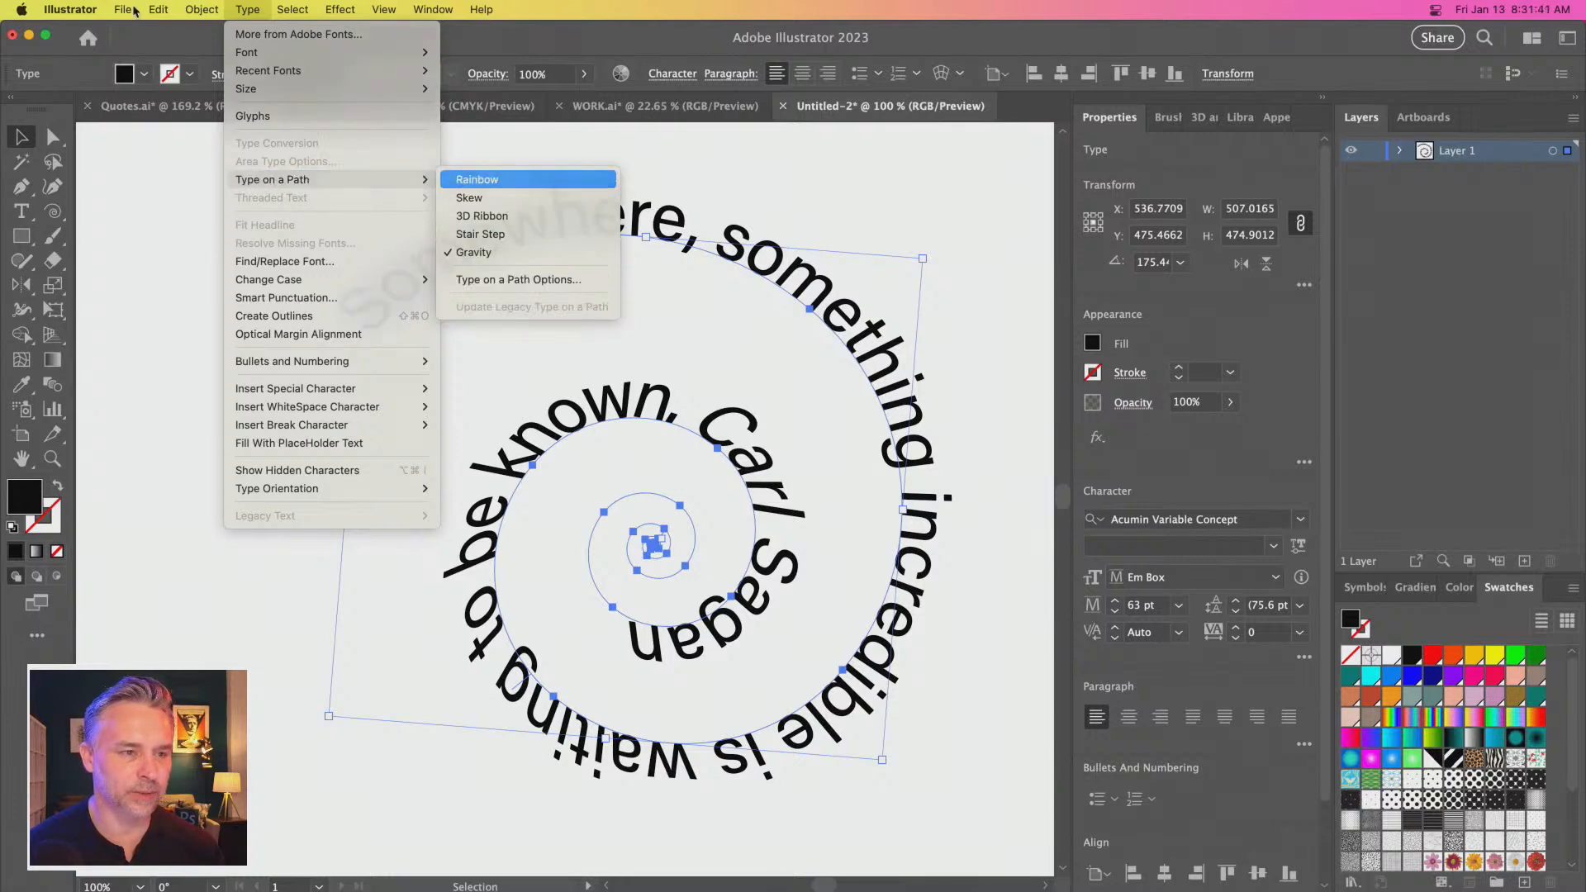
{"action": "left_click", "coordinate": [506, 180]}
Open the Type on a Path Options for the spiral text and preview a spacing of 794 pt
{"action": "left_click", "coordinate": [247, 9]}
{"action": "mouse_move", "coordinate": [307, 182]}
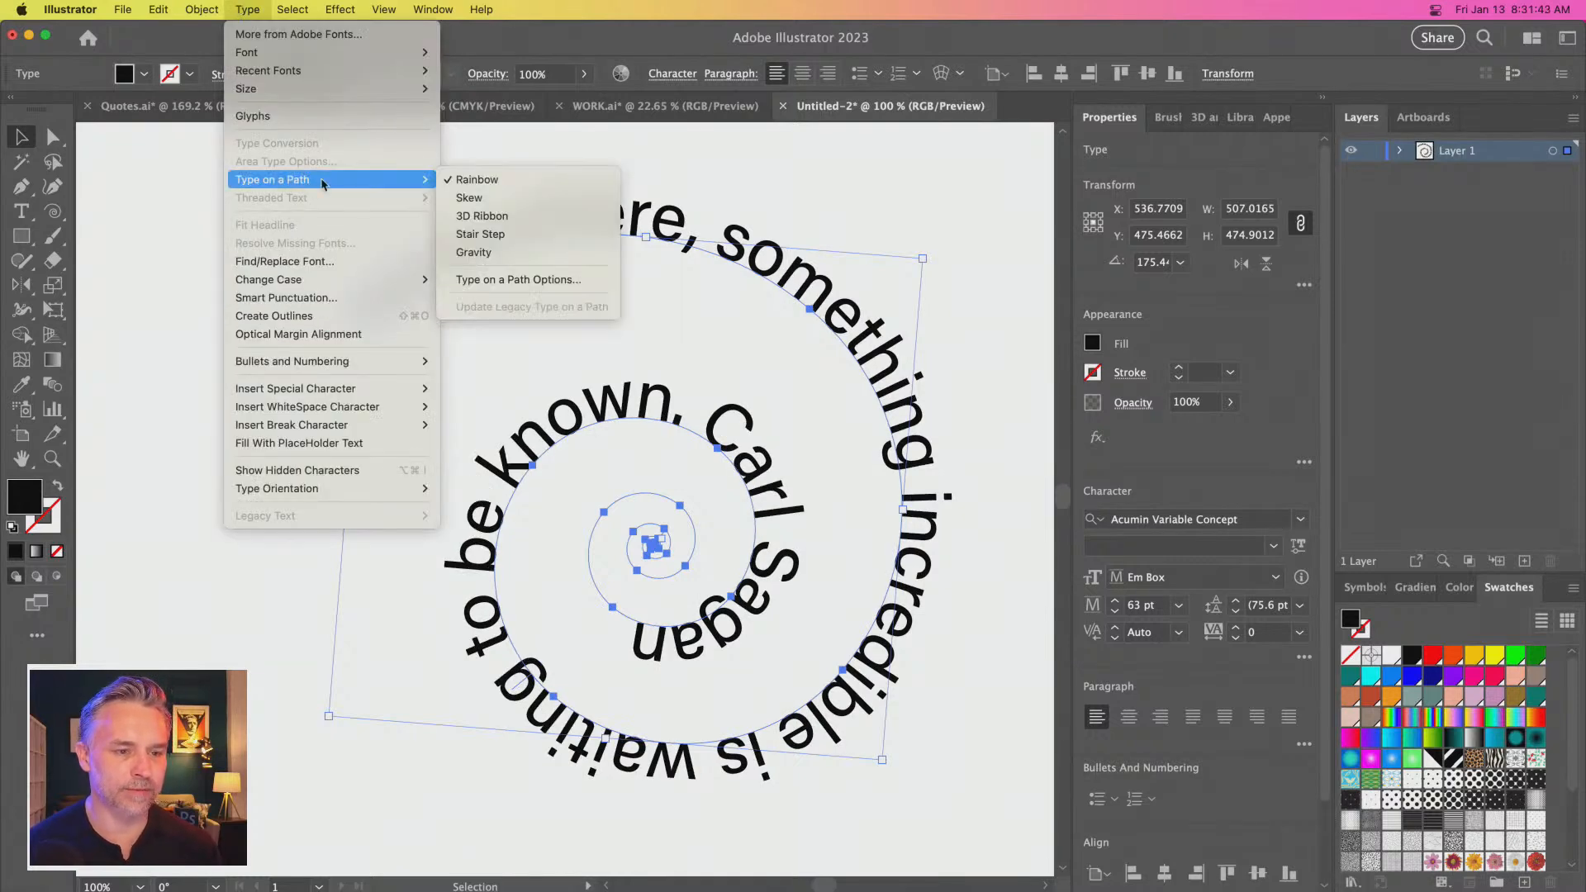
{"action": "left_click", "coordinate": [529, 281]}
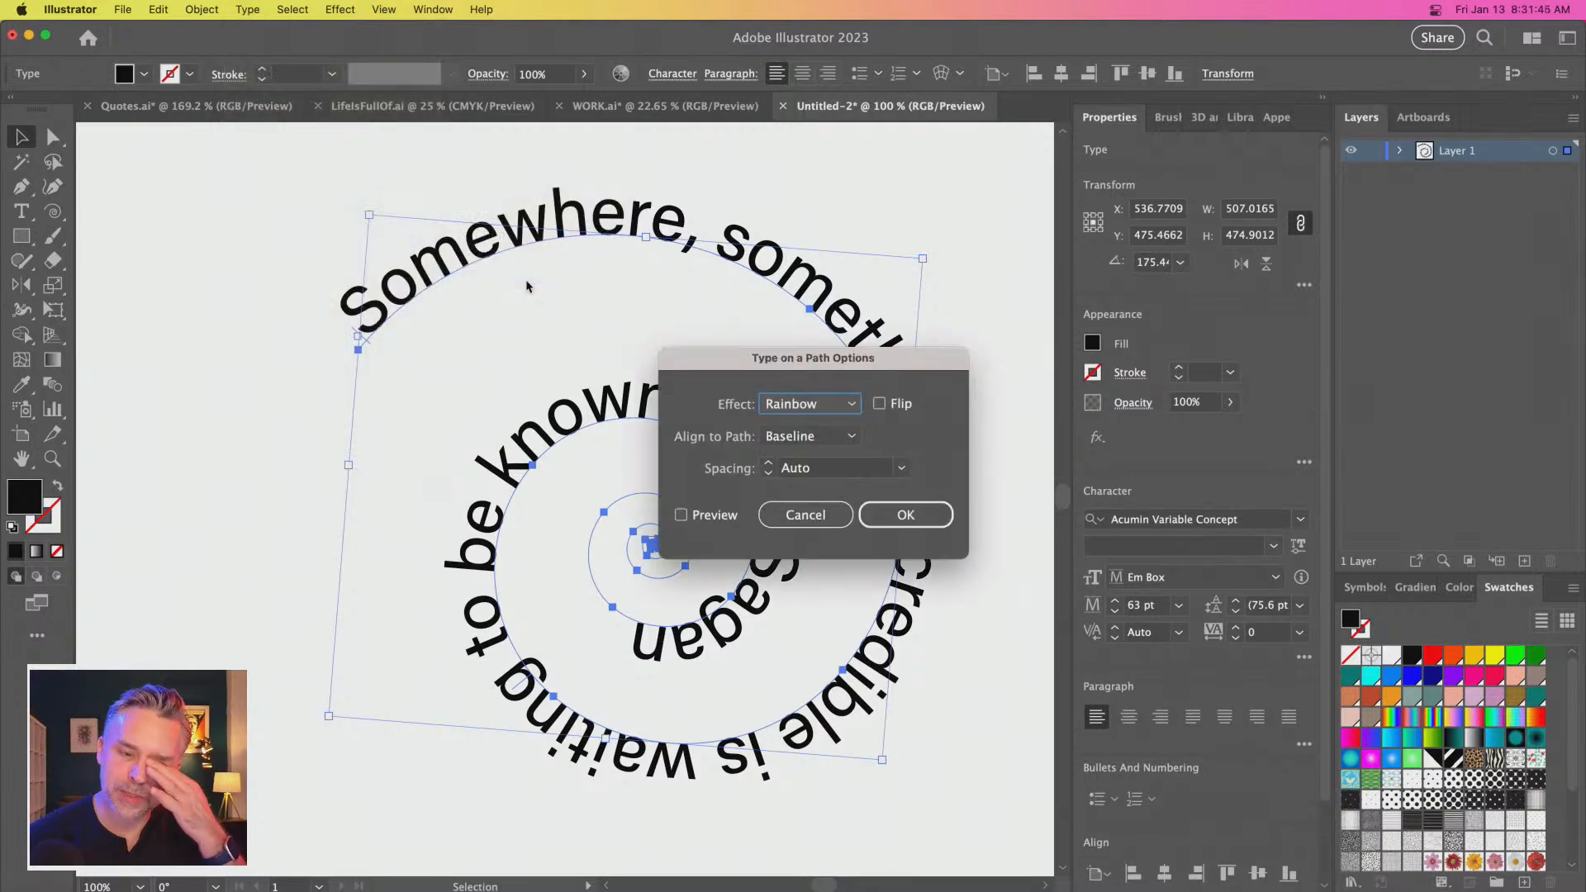
{"action": "left_click_drag", "start_coordinate": [806, 360], "coordinate": [692, 282]}
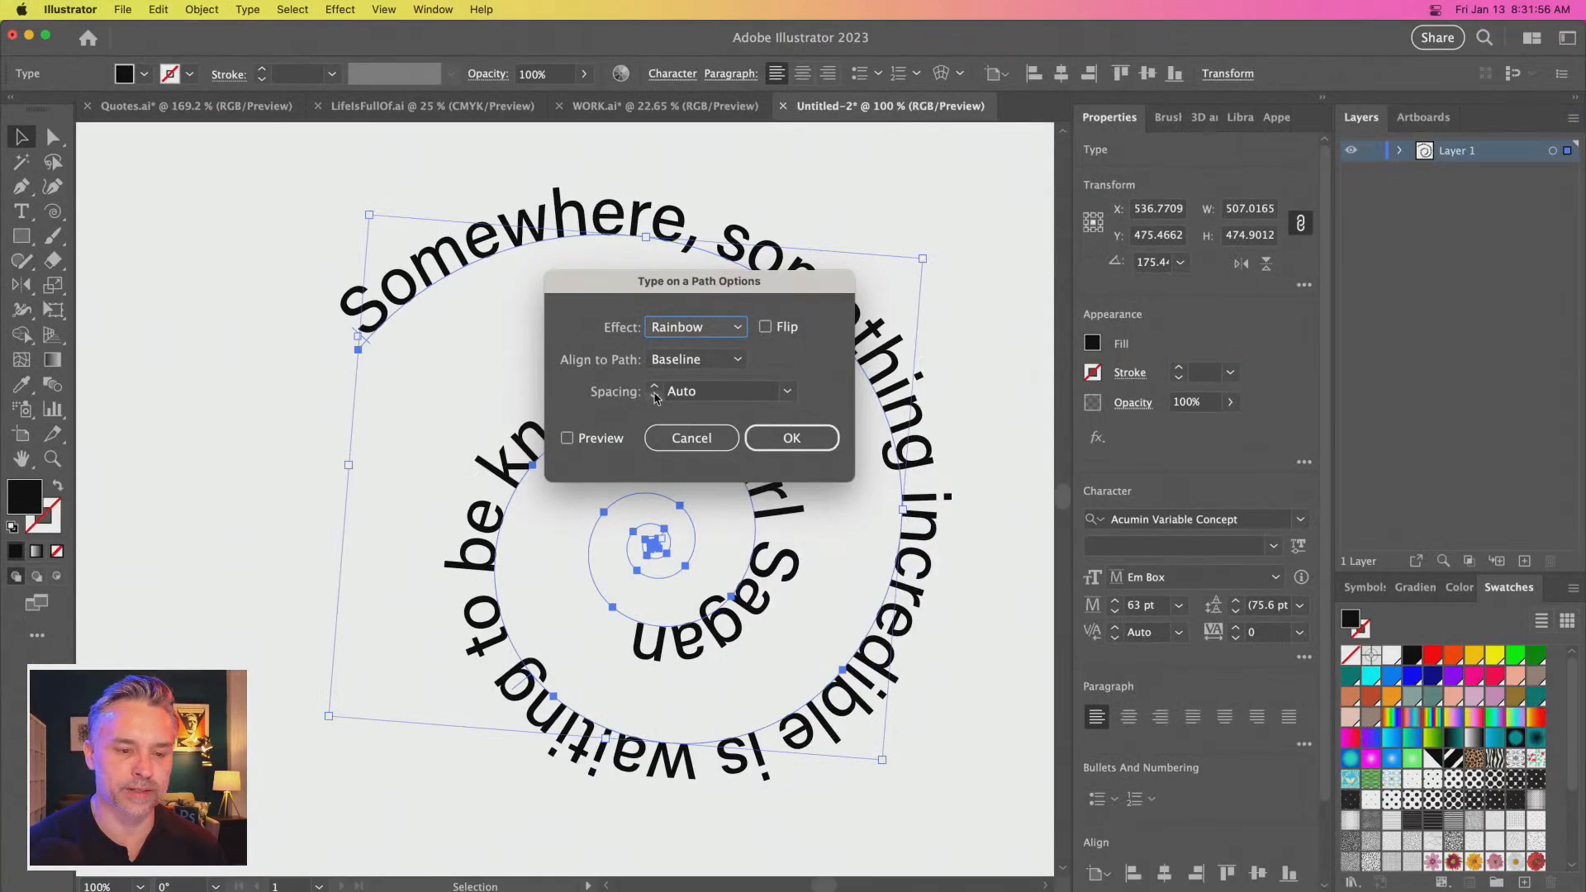
{"action": "left_click", "coordinate": [656, 396]}
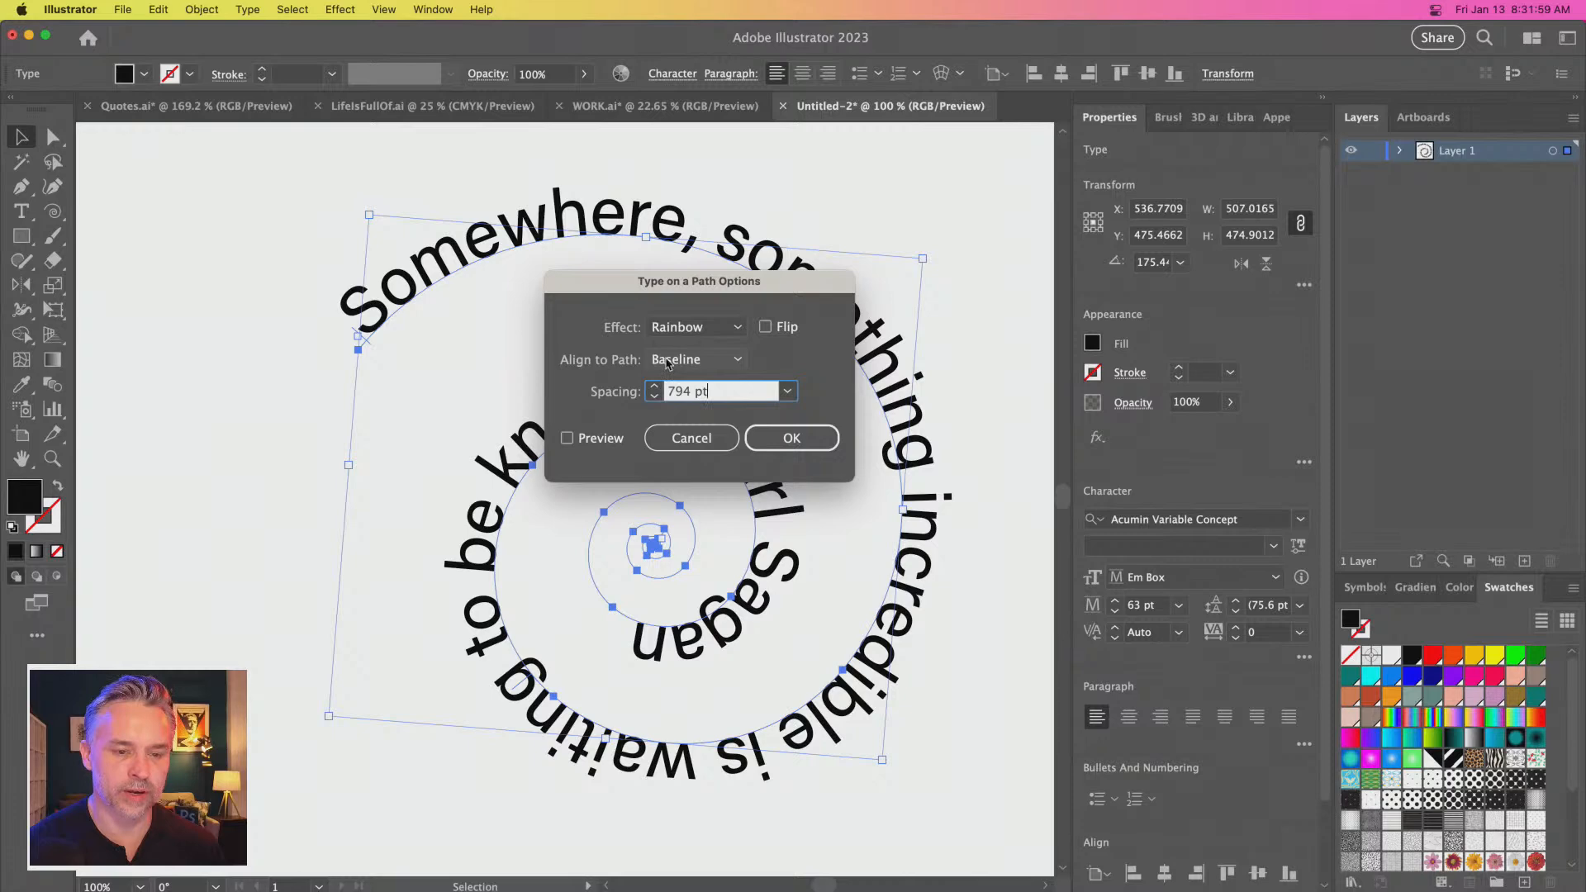
{"action": "left_click", "coordinate": [587, 440]}
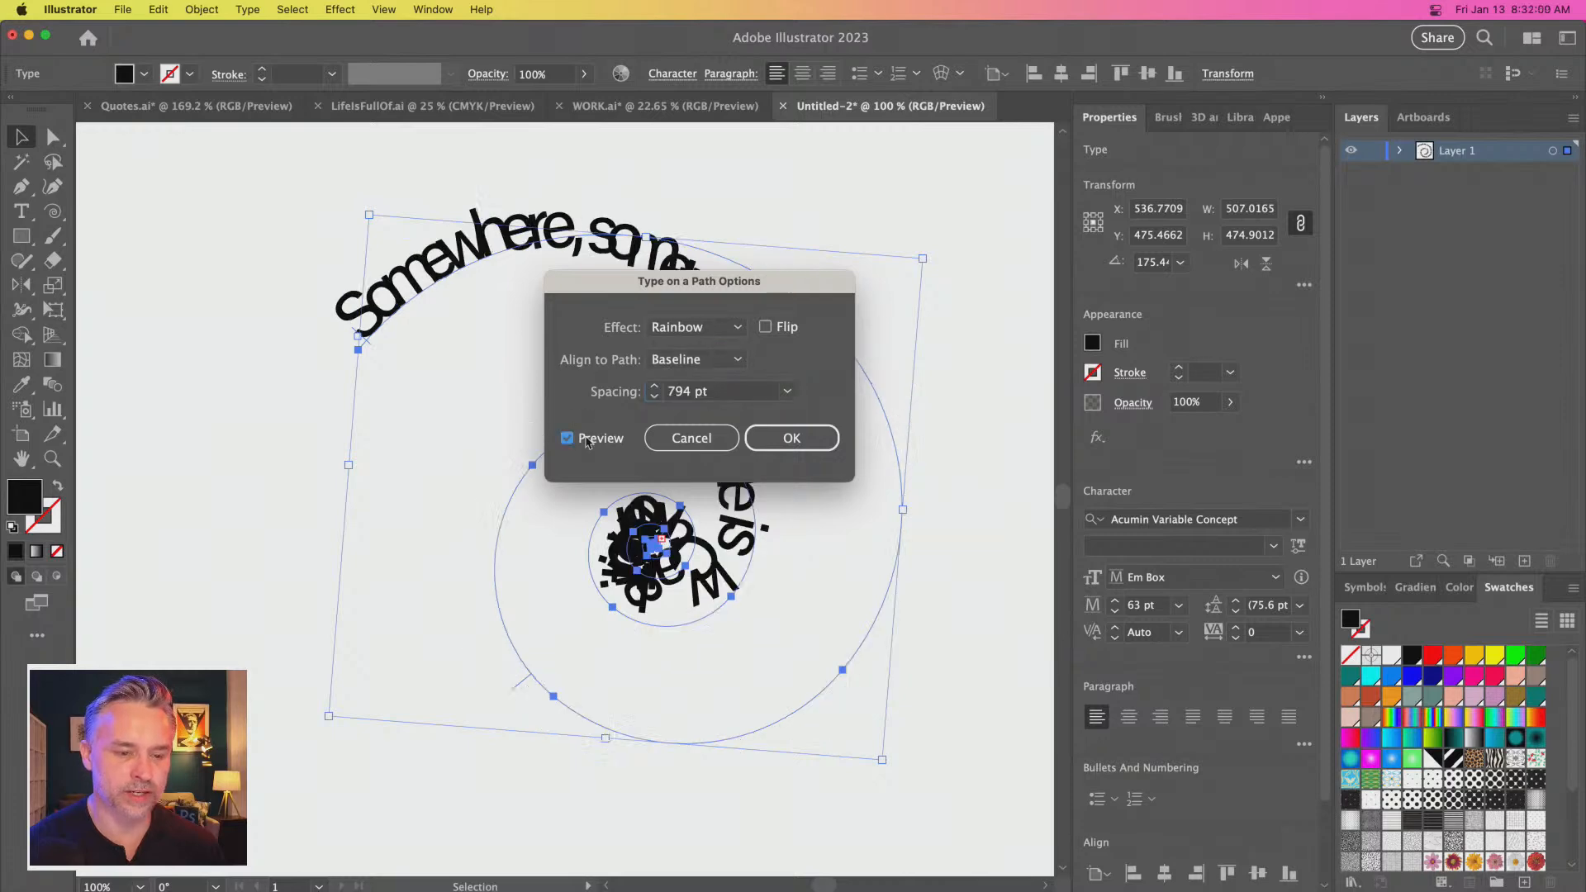
Increase the path text's spacing to 800 pt
{"action": "left_click", "coordinate": [655, 391]}
{"action": "type", "text": "800 pt"}
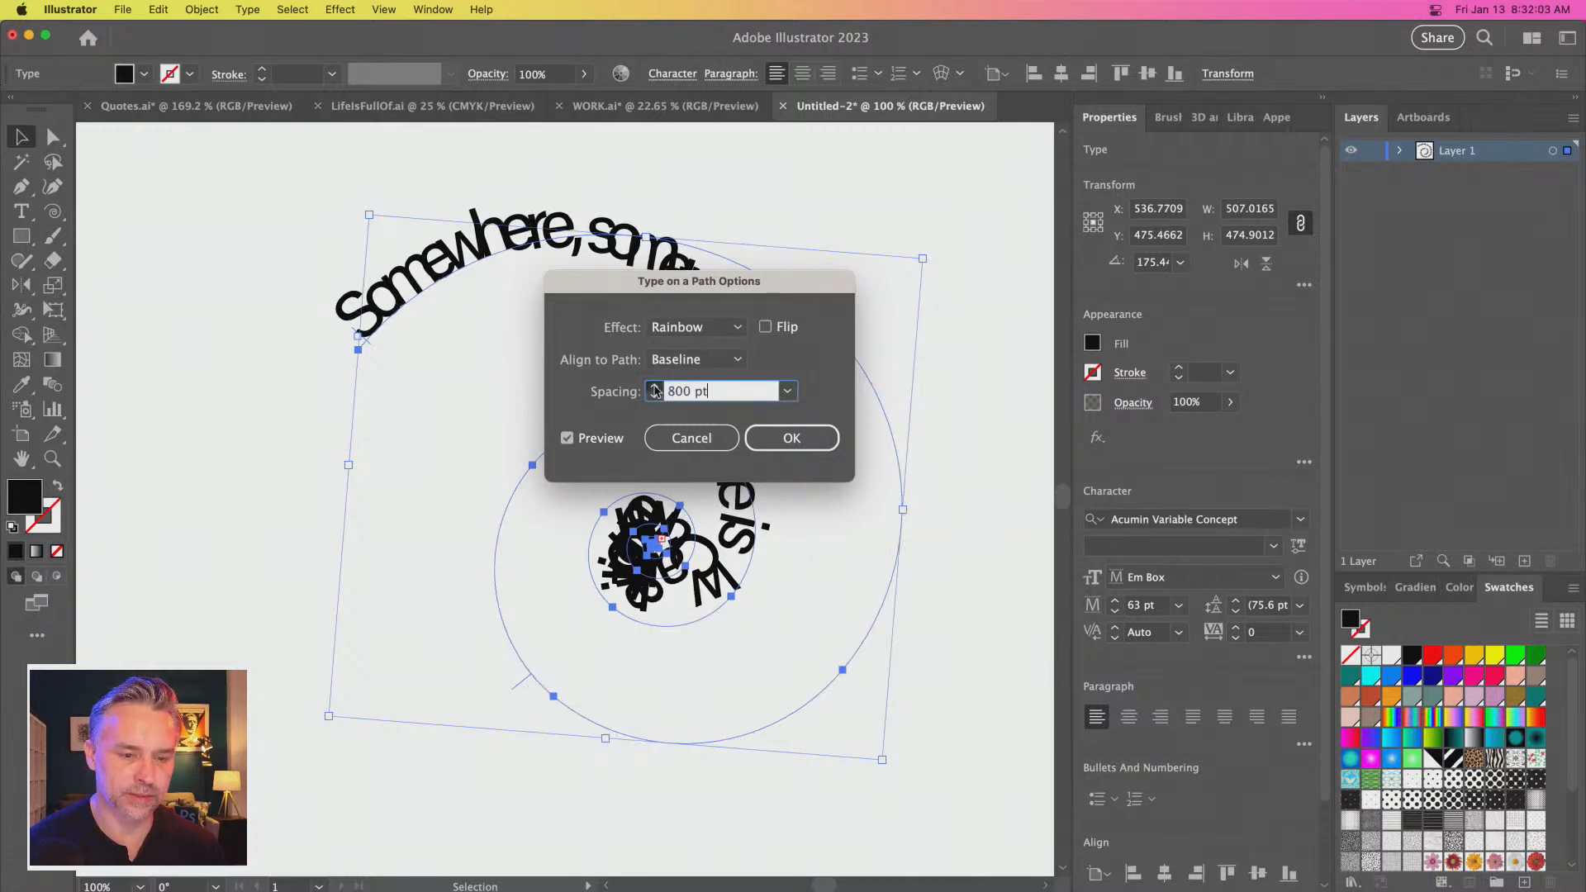
{"action": "left_click", "coordinate": [654, 386]}
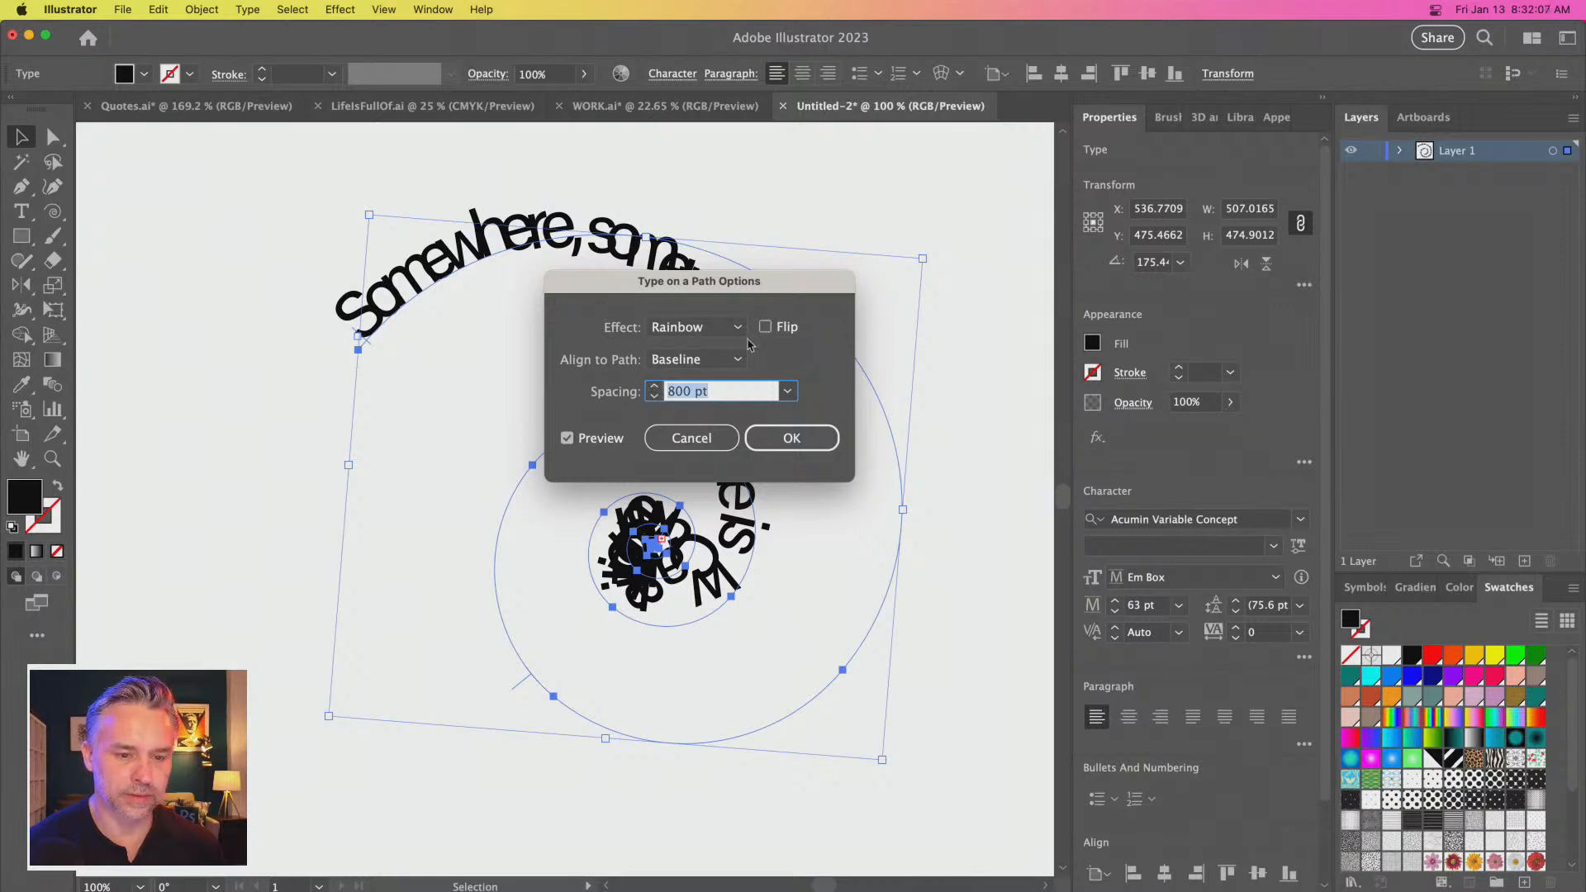
Reset the path text's spacing to Auto, preview the Skew effect, and return the effect to Rainbow
{"action": "left_click", "coordinate": [787, 391]}
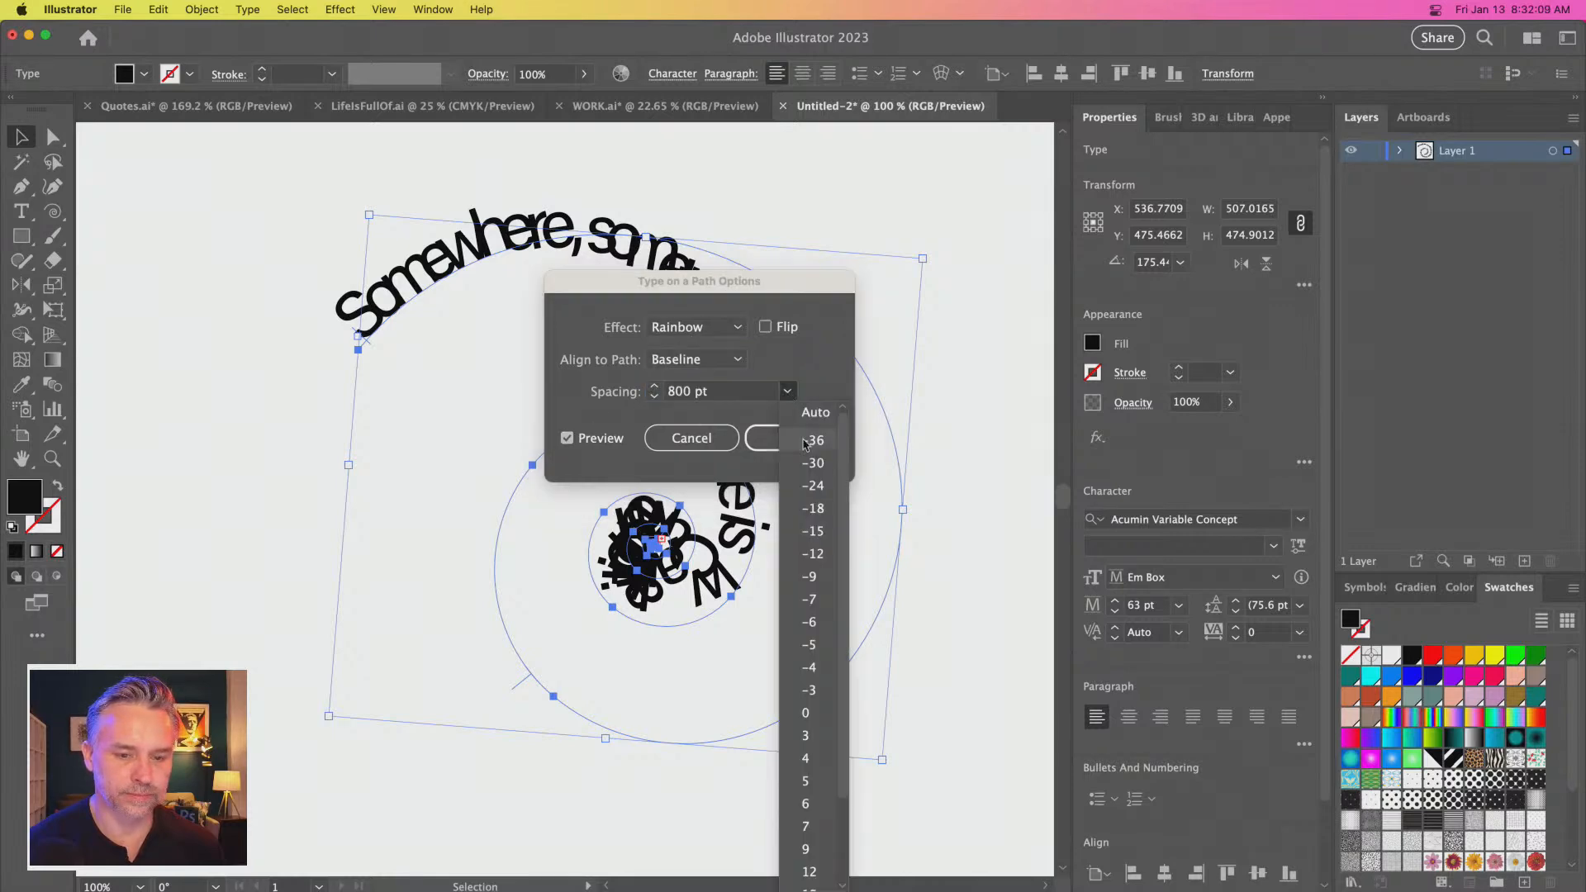
{"action": "left_click", "coordinate": [822, 414]}
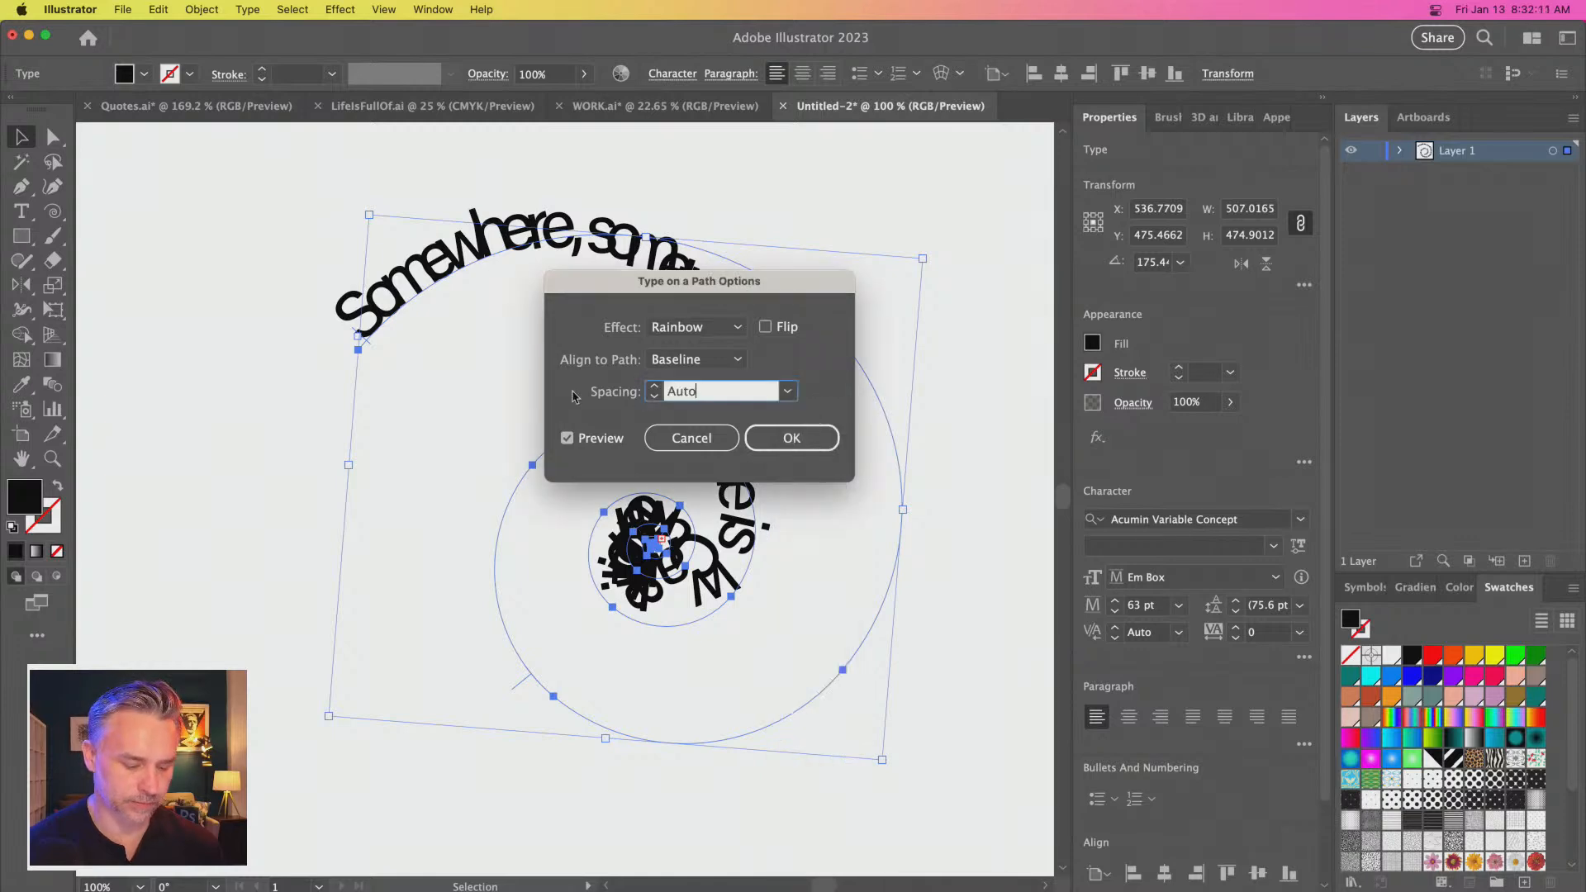
{"action": "left_click", "coordinate": [663, 327]}
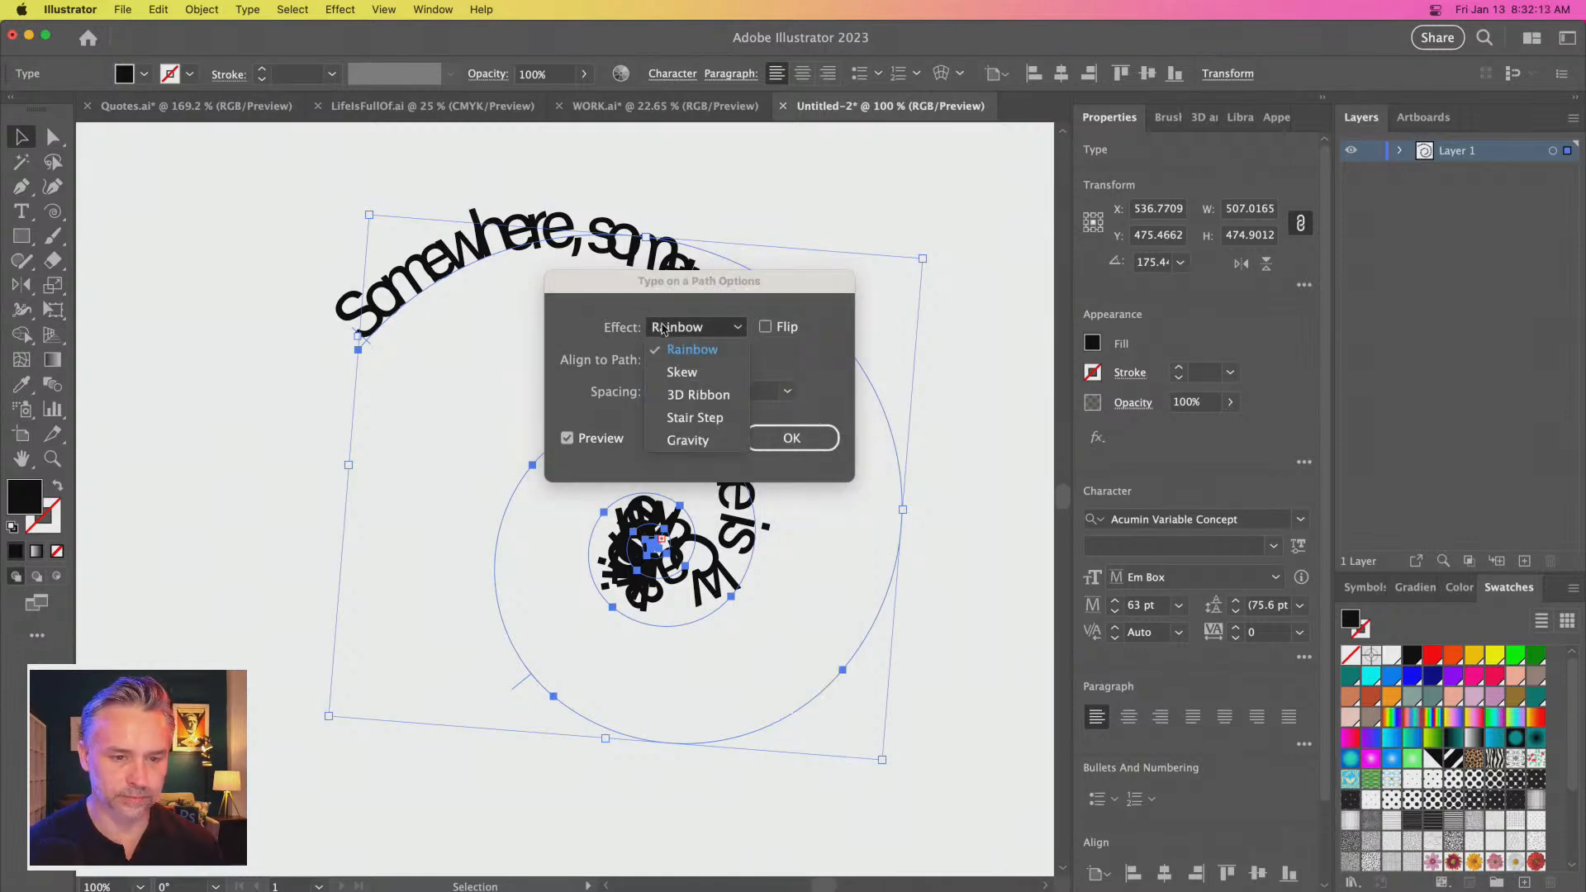
{"action": "left_click", "coordinate": [682, 373]}
{"action": "left_click", "coordinate": [663, 330]}
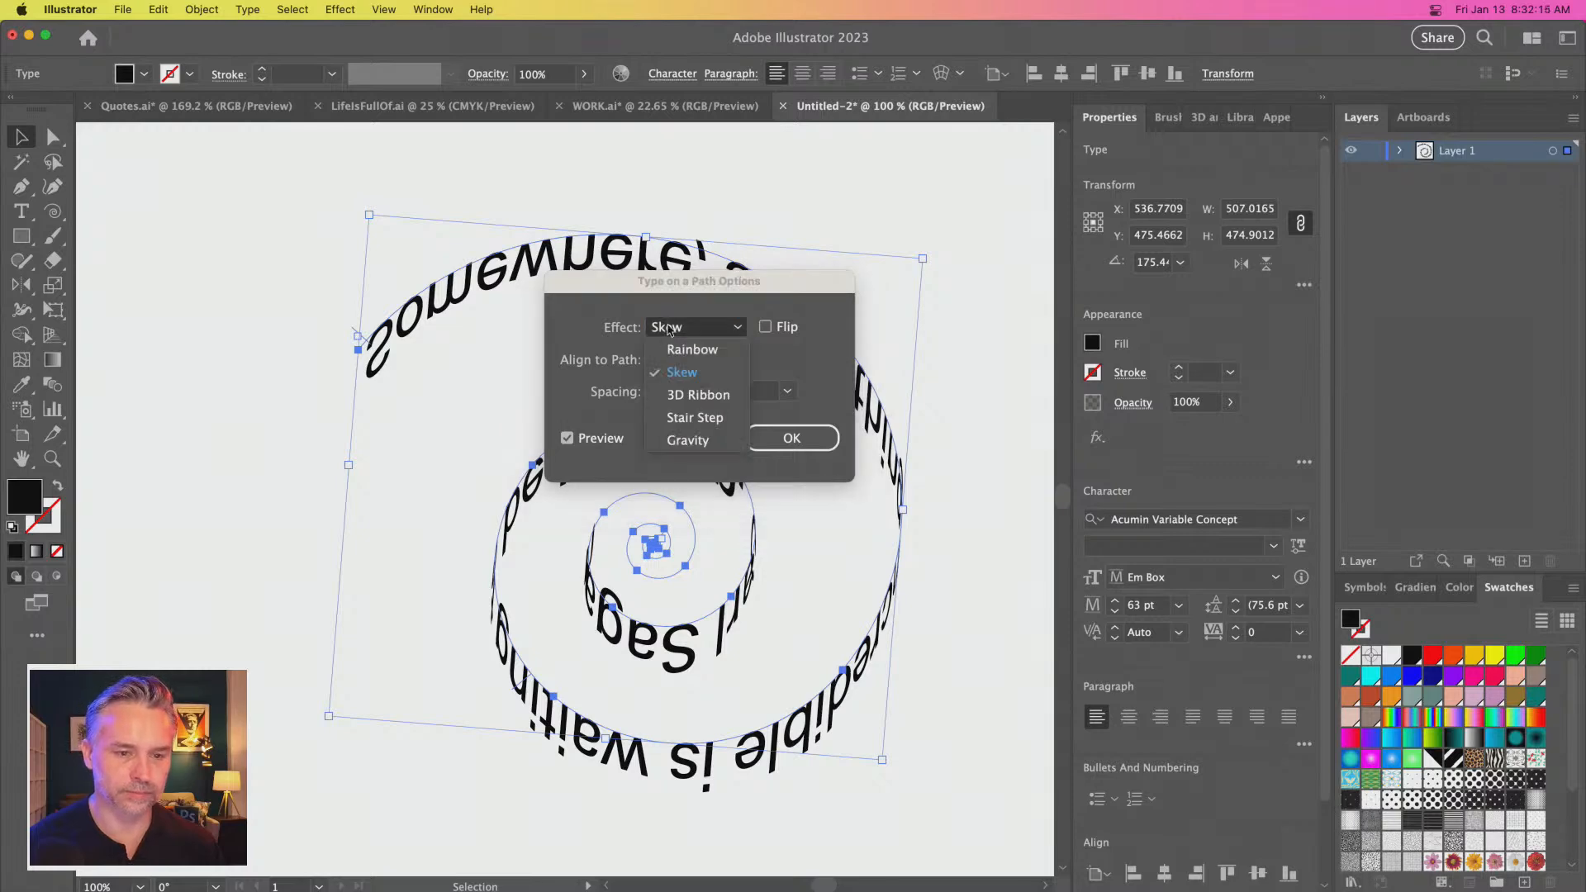
{"action": "left_click", "coordinate": [684, 350]}
Preview the Descender and Center path alignments, restore Baseline, and apply the Type on a Path Options
{"action": "left_click_drag", "start_coordinate": [610, 287], "coordinate": [955, 311]}
{"action": "left_click", "coordinate": [1050, 388]}
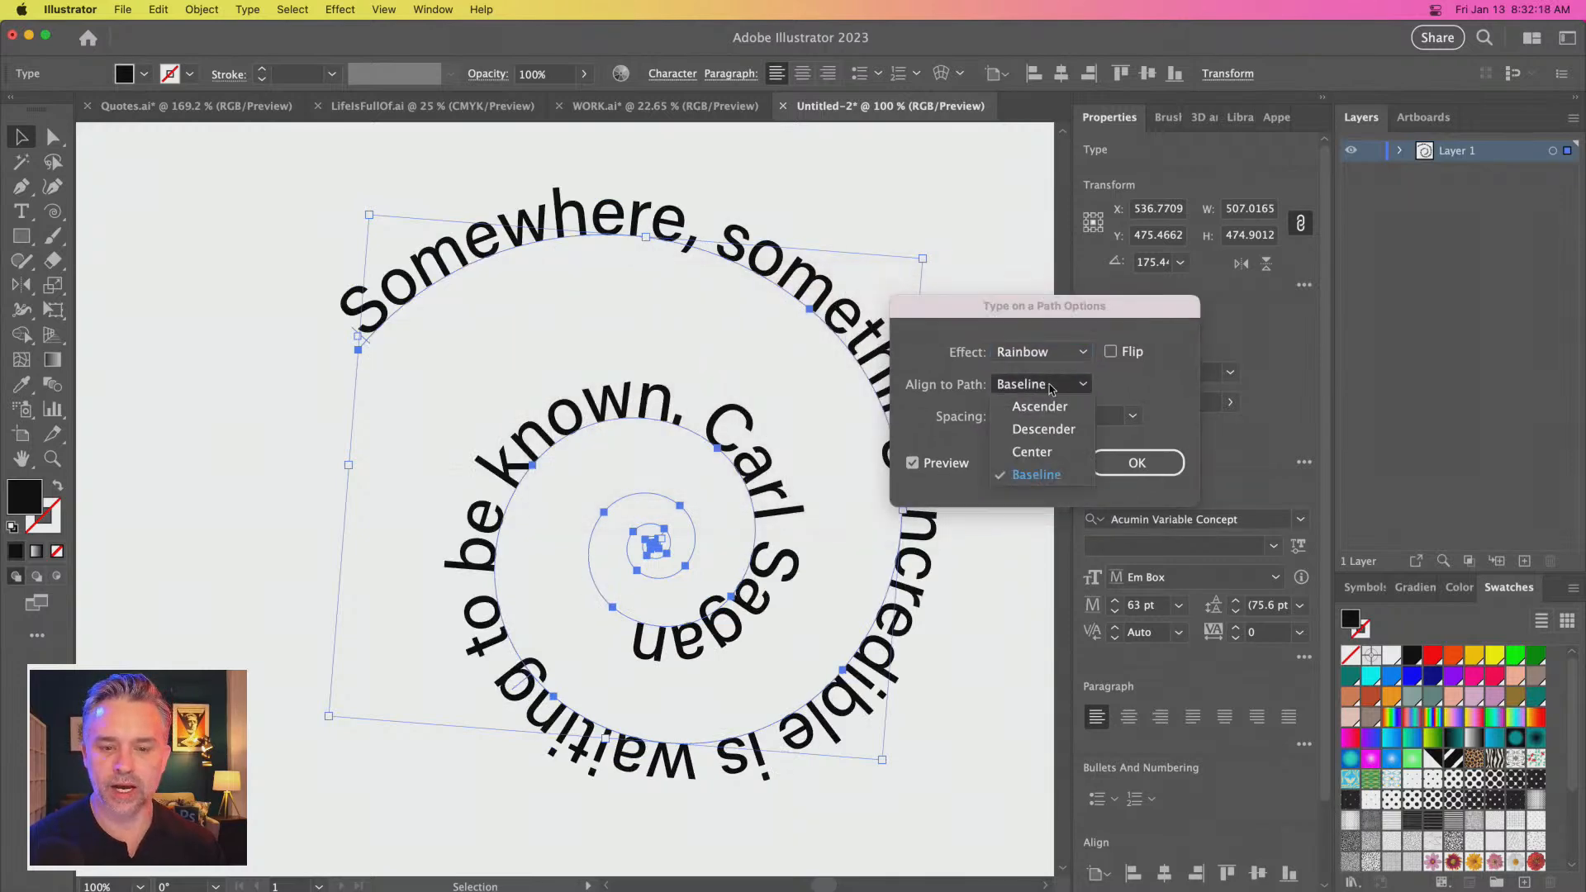
{"action": "left_click", "coordinate": [1066, 426]}
{"action": "left_click", "coordinate": [1032, 385]}
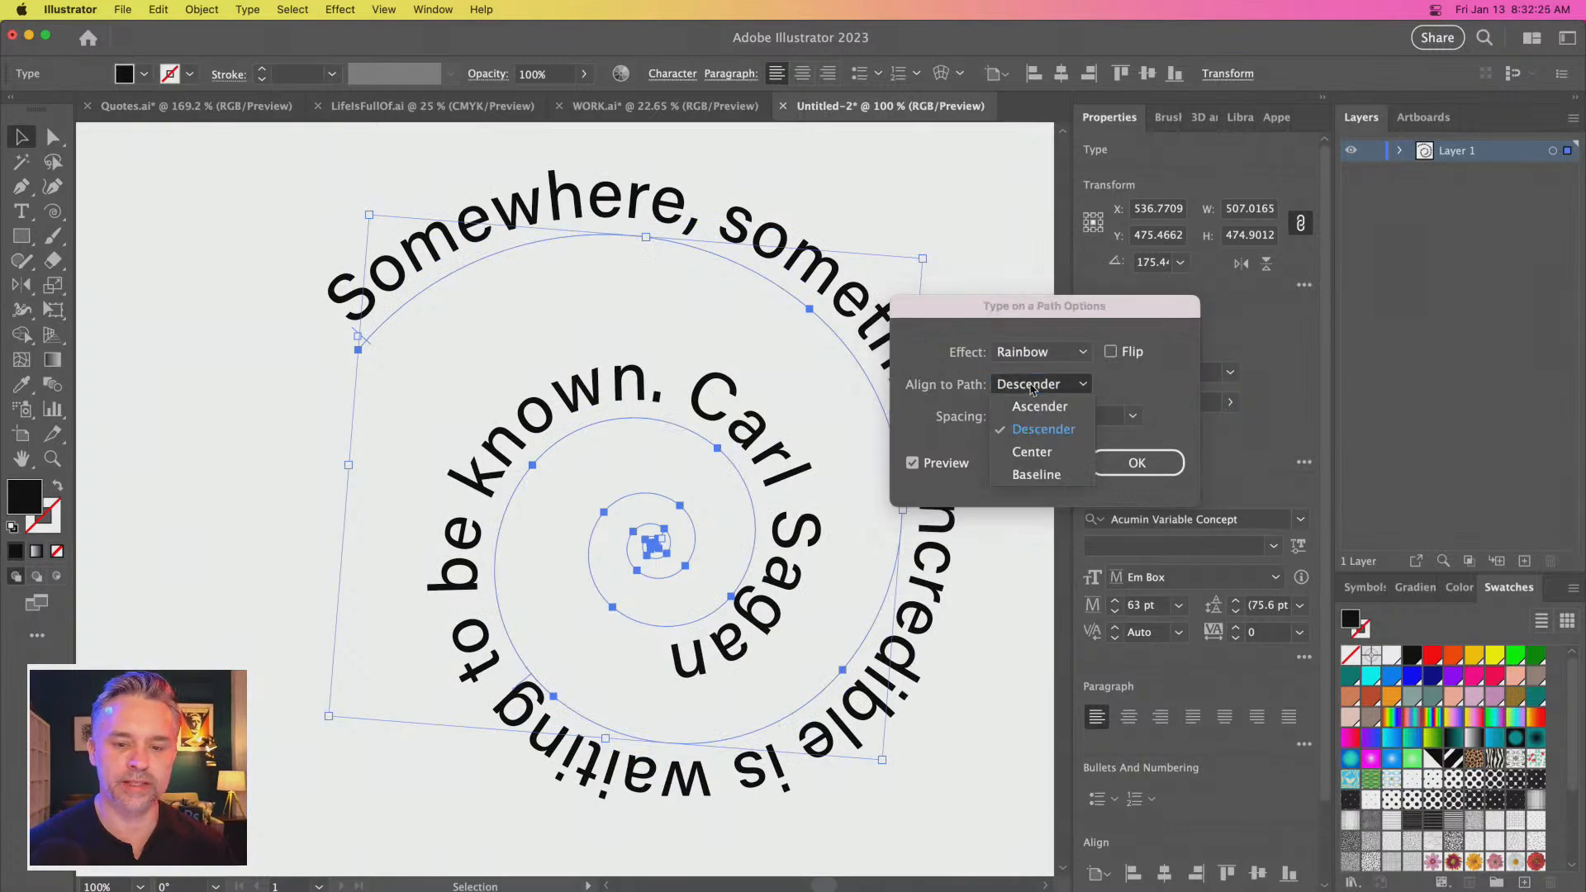
{"action": "left_click", "coordinate": [1043, 438]}
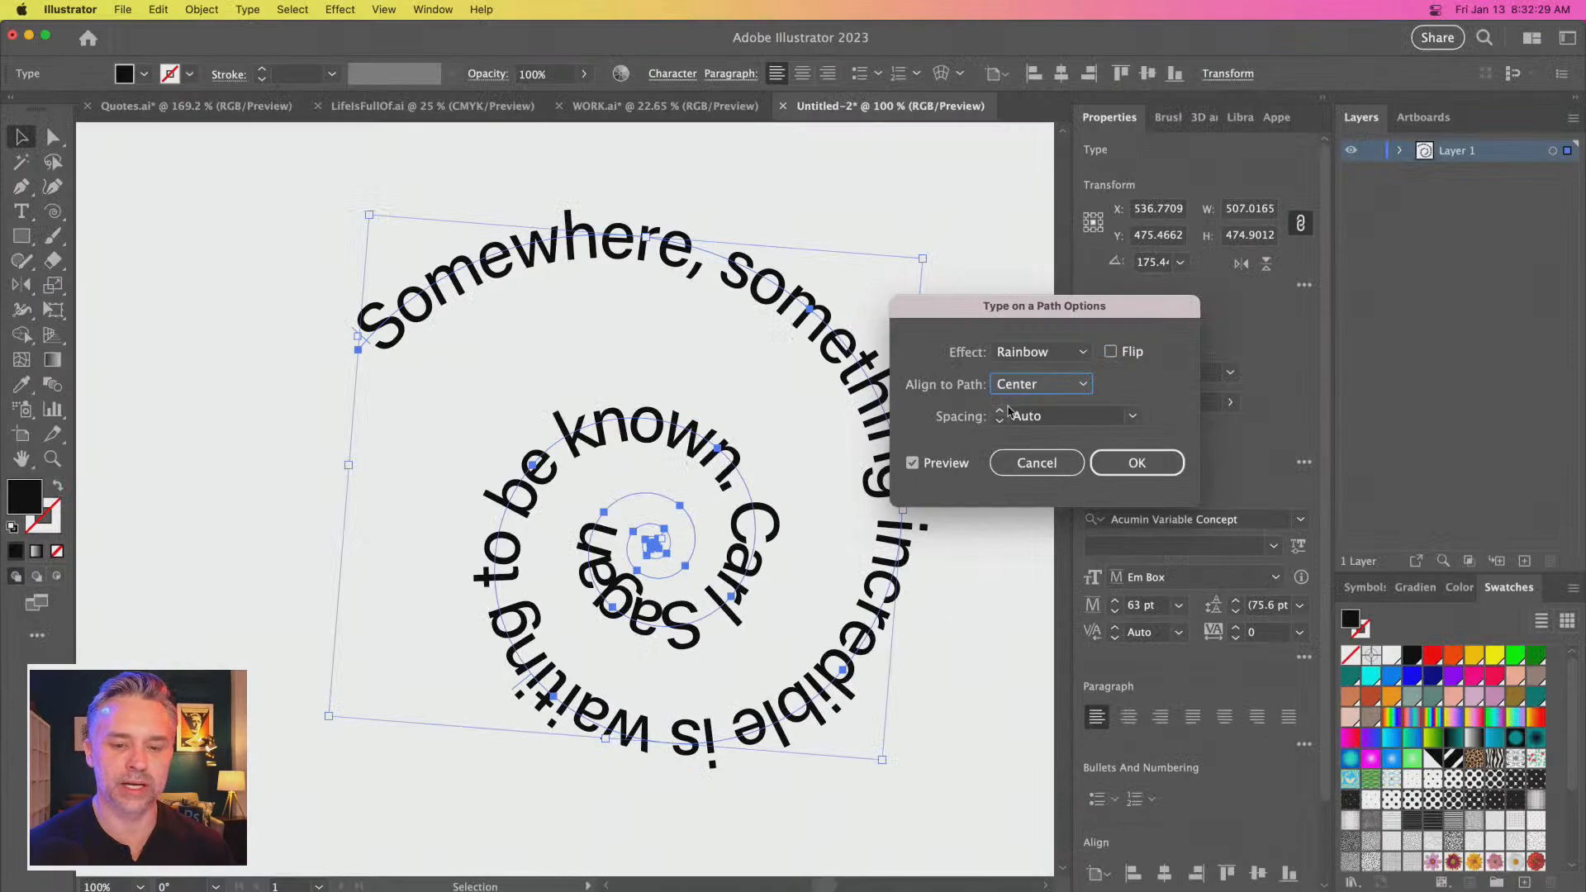
{"action": "left_click", "coordinate": [1039, 384]}
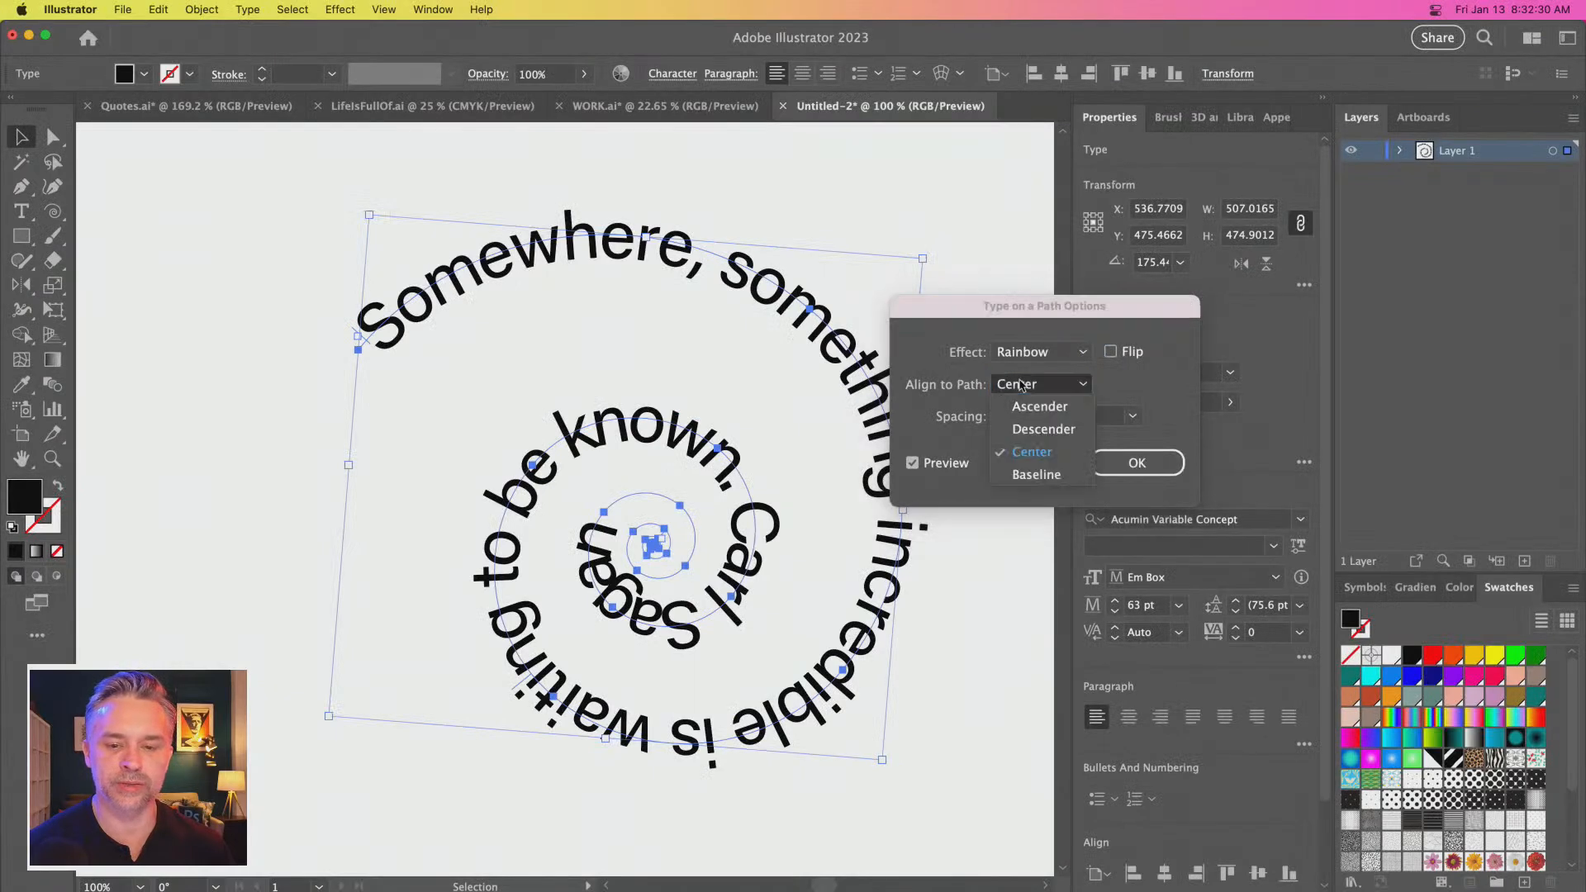
{"action": "left_click", "coordinate": [1039, 475]}
{"action": "left_click", "coordinate": [1123, 471]}
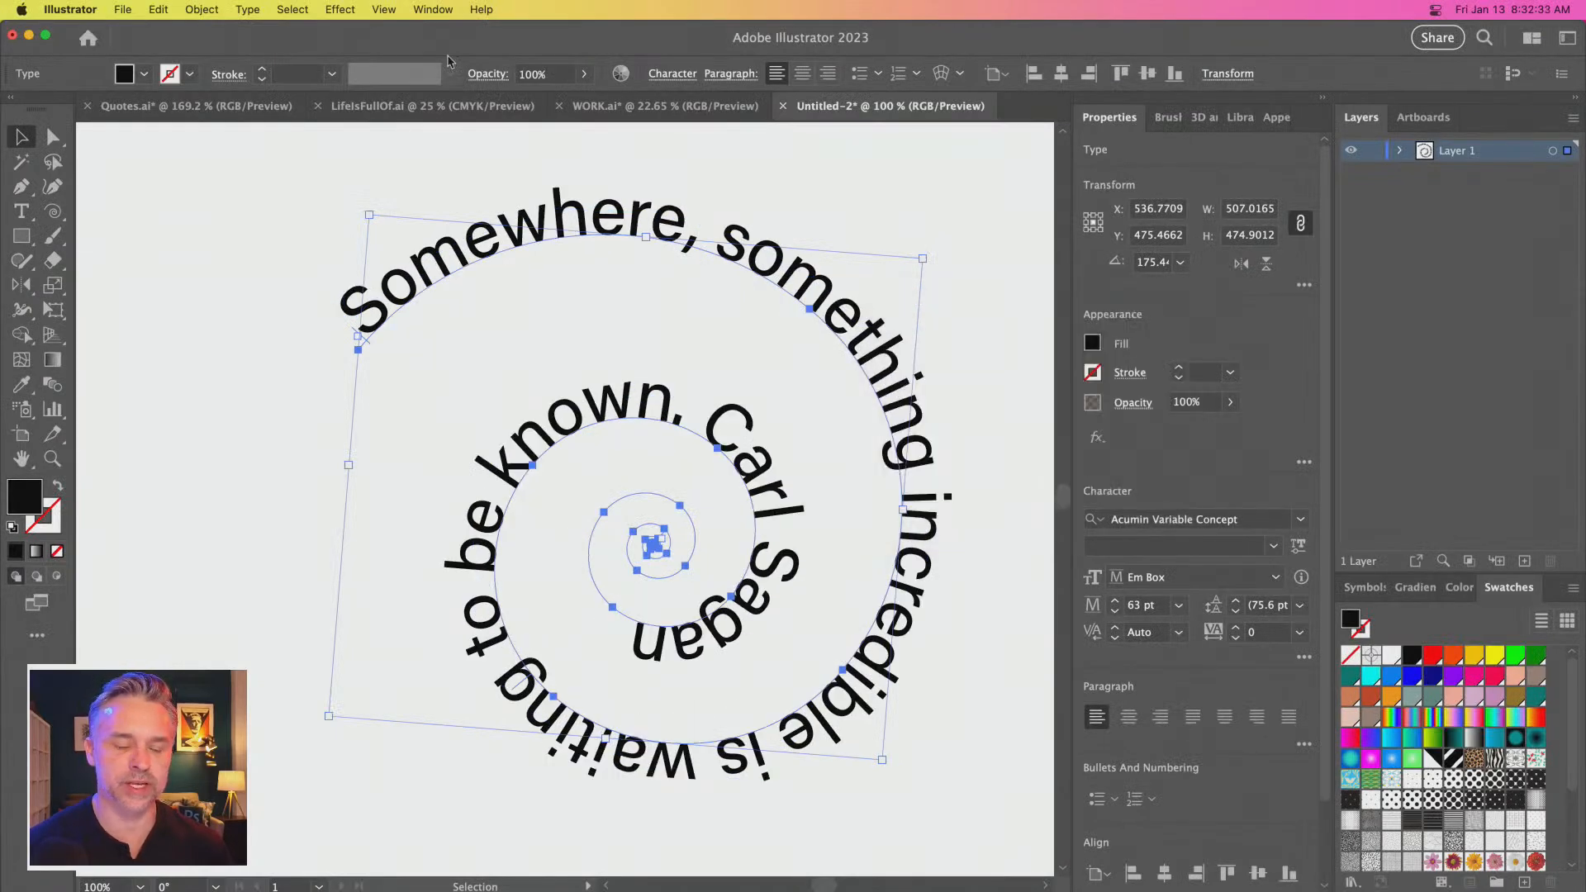
Deselect the spiral text, switch to the LifeIsFullOf.ai document, and fit its artboard in the window
{"action": "left_click", "coordinate": [232, 236]}
{"action": "key", "text": "super+minus"}
{"action": "key", "text": "super+minus"}
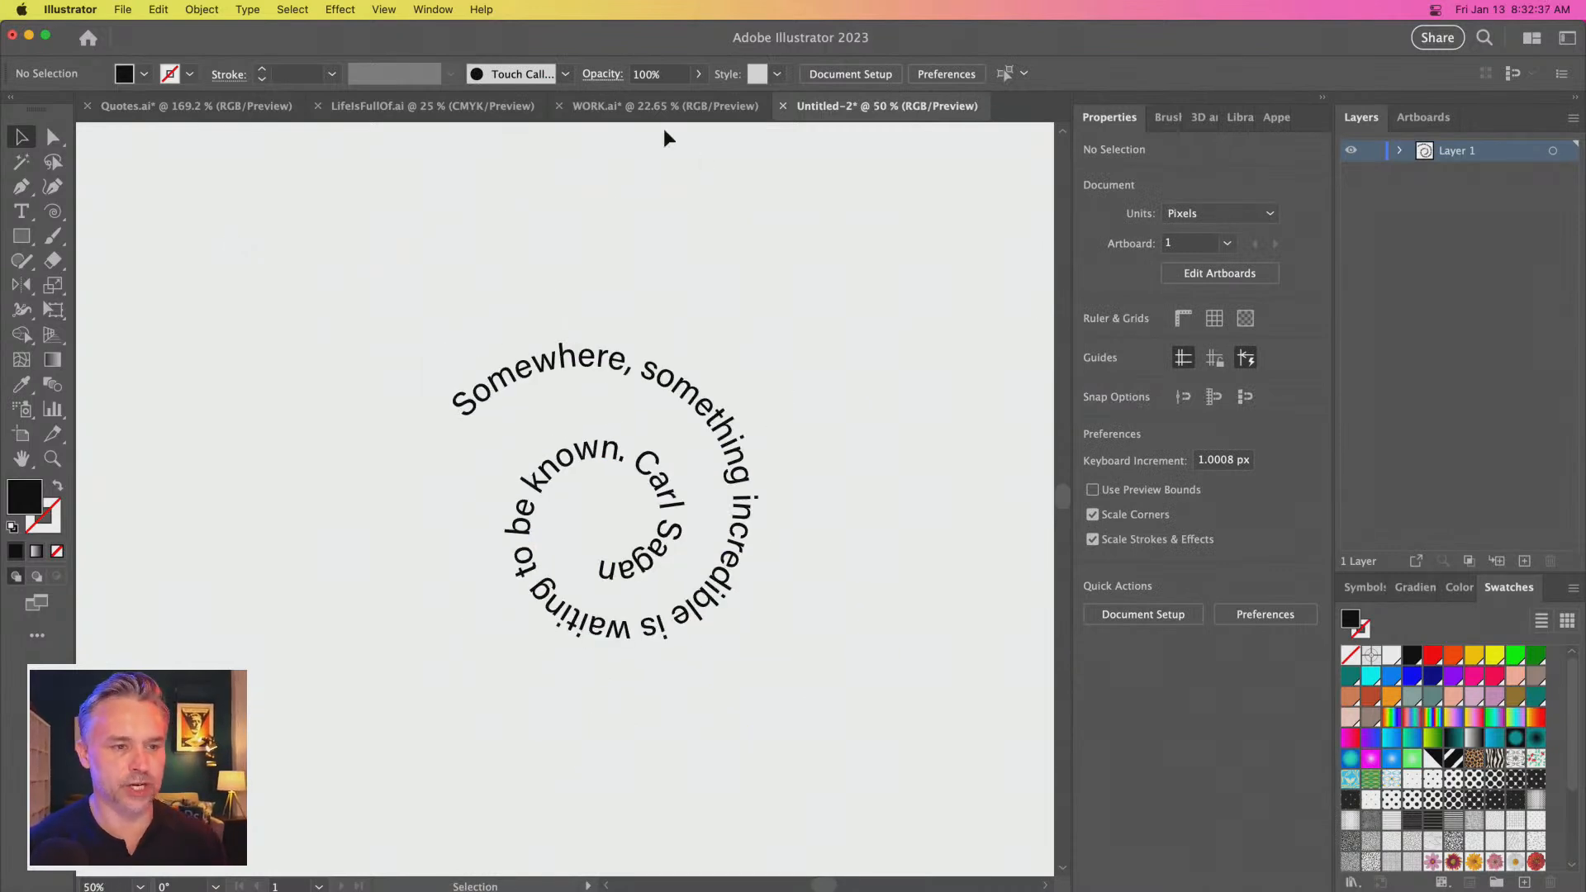
{"action": "left_click", "coordinate": [350, 109]}
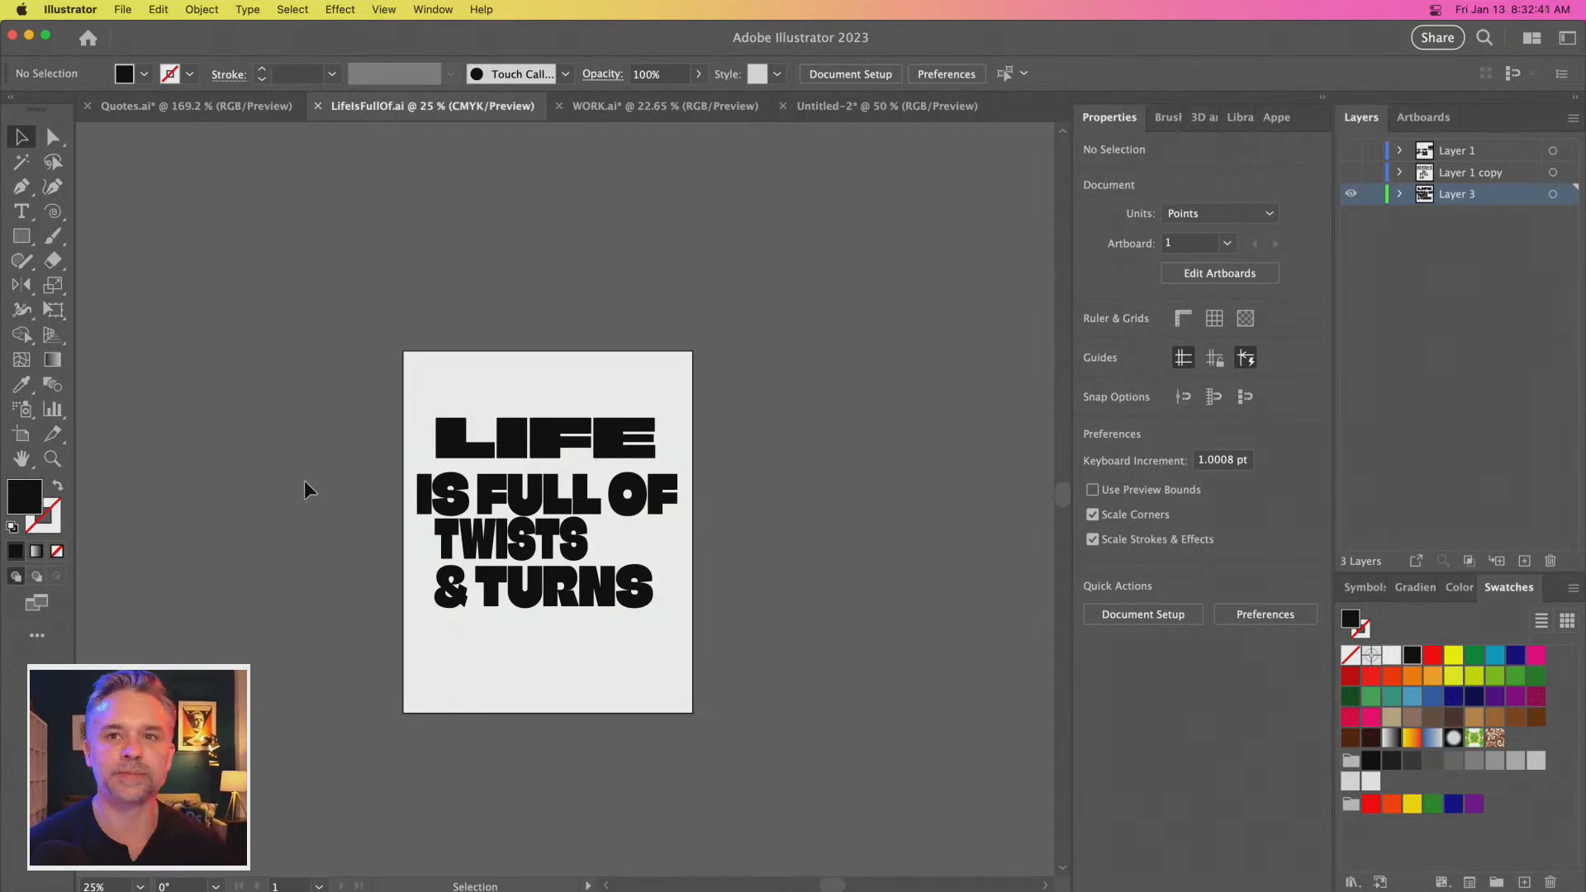
{"action": "key", "text": "a"}
{"action": "key", "text": "v"}
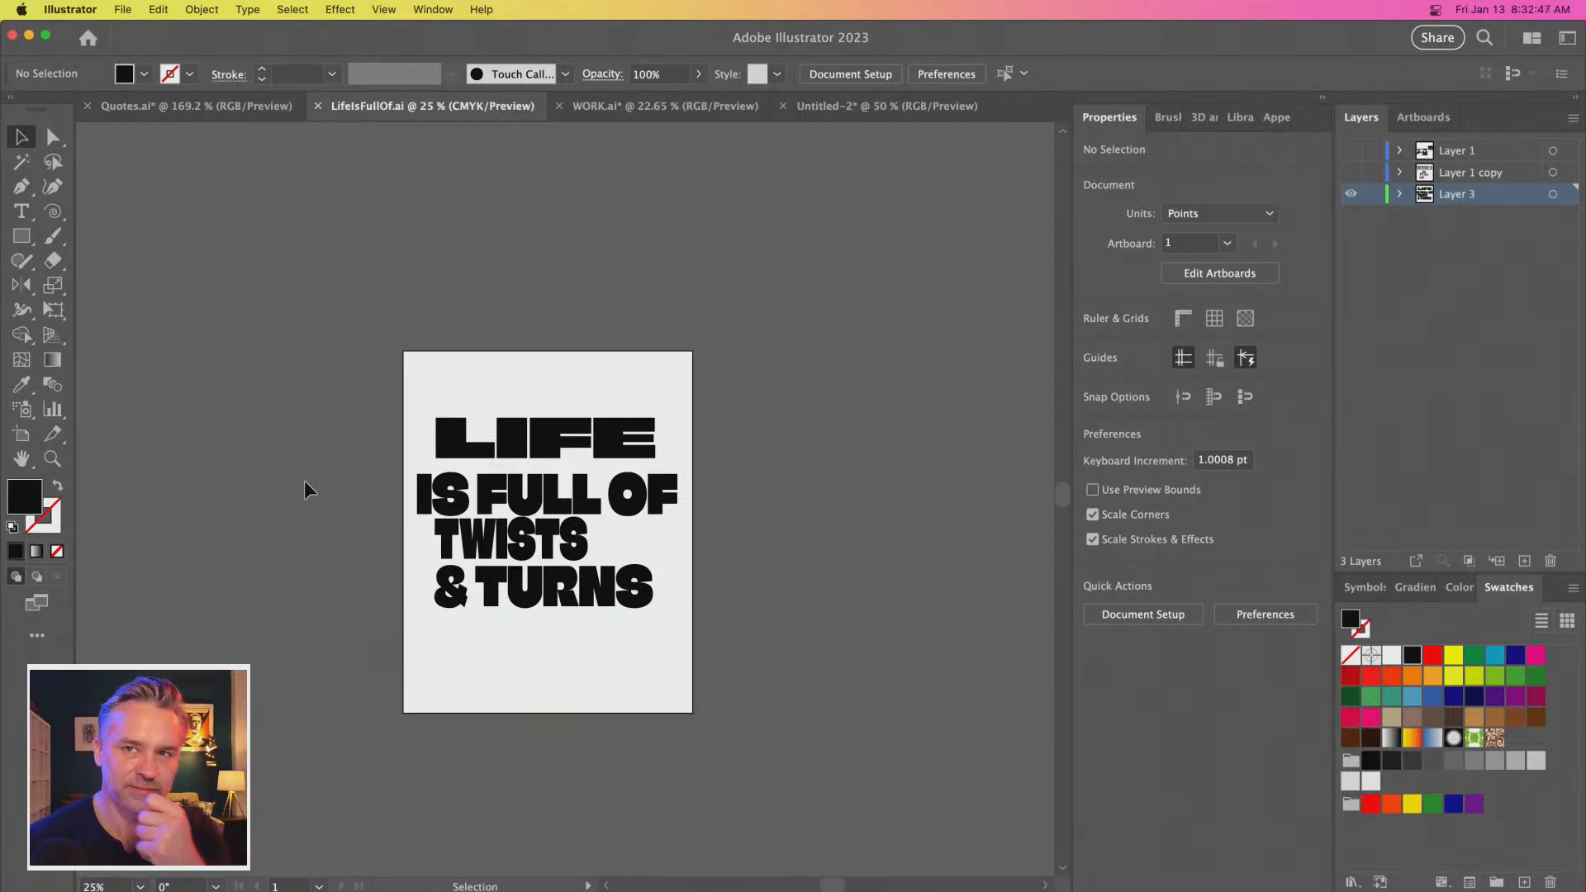
{"action": "key", "text": "a"}
{"action": "key", "text": "super+0"}
{"action": "key", "text": "v"}
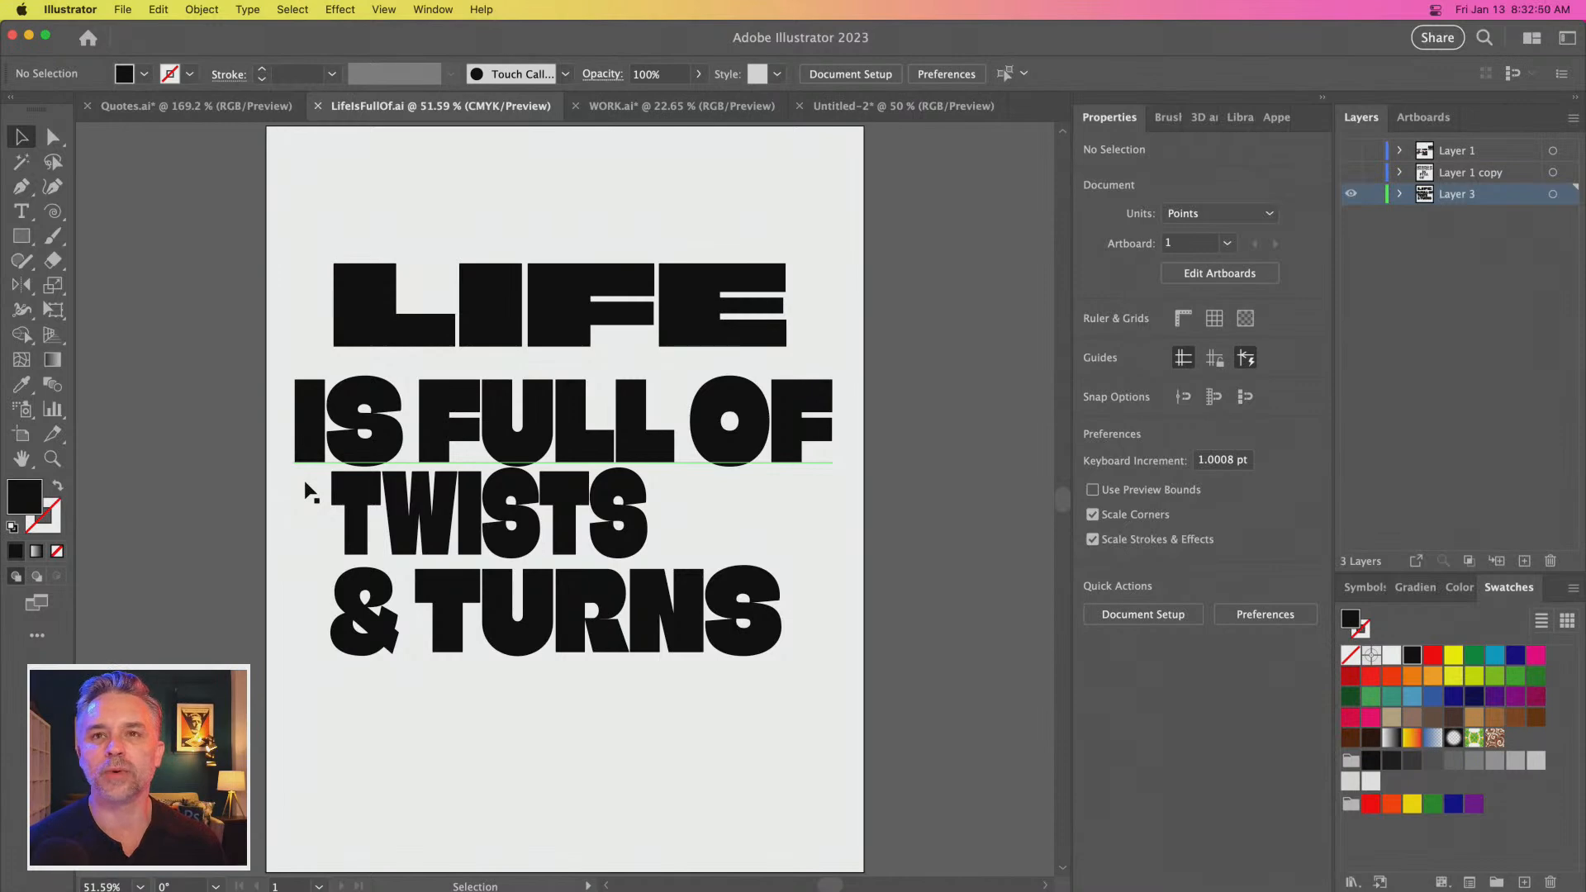
Hide the artboards and leave all the text deselected
{"action": "left_click", "coordinate": [474, 350]}
{"action": "key", "text": "super+shift+h"}
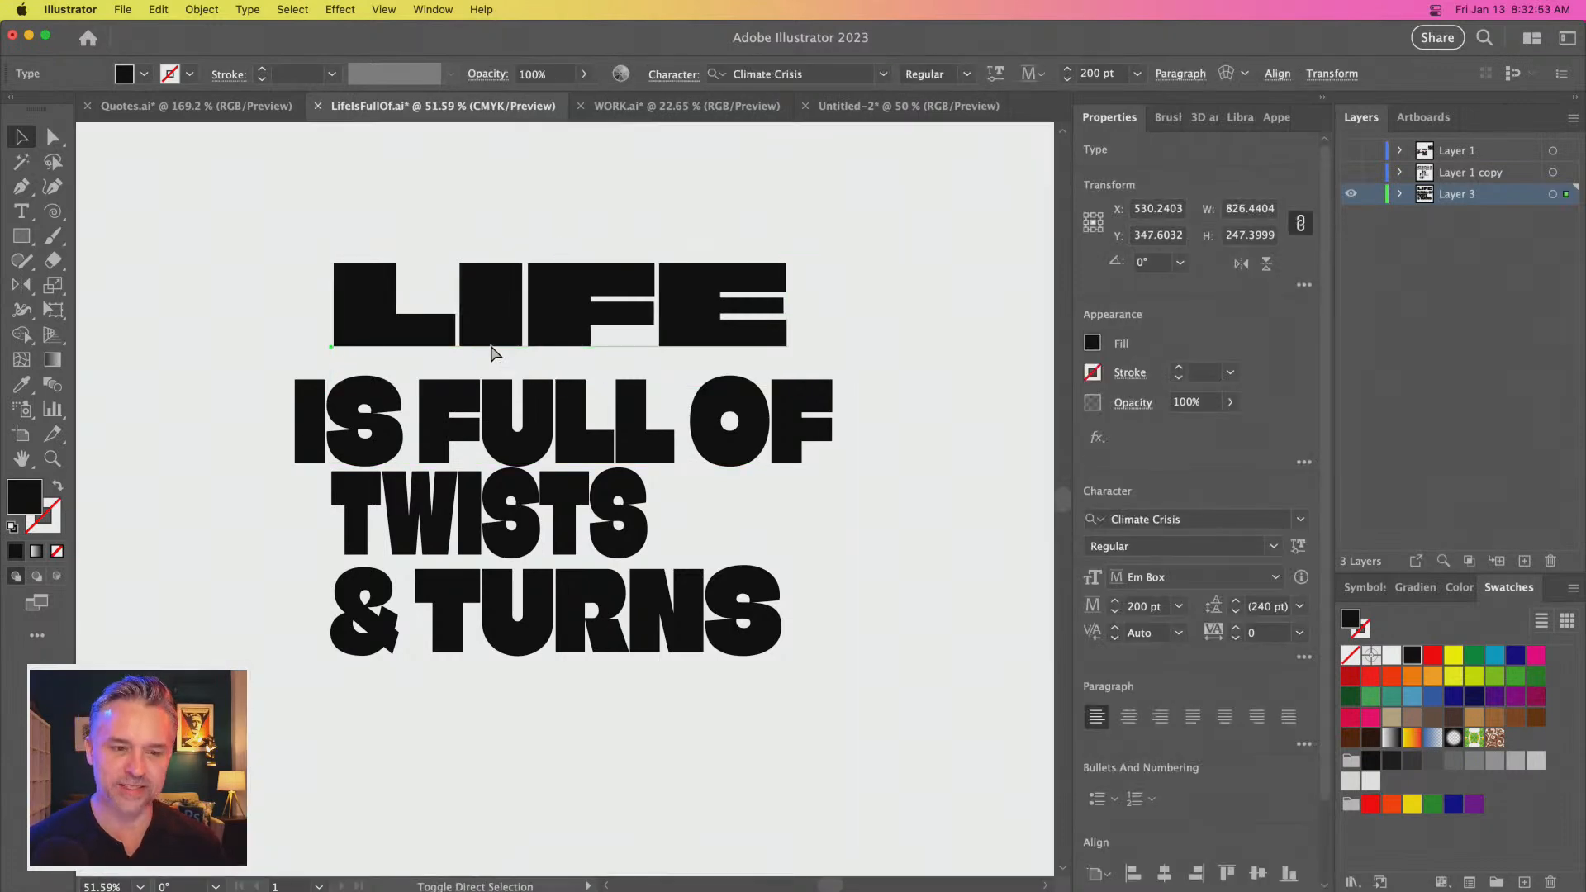
{"action": "key", "text": "space"}
{"action": "left_click_drag", "start_coordinate": [132, 324], "coordinate": [205, 344]}
{"action": "left_click", "coordinate": [221, 340]}
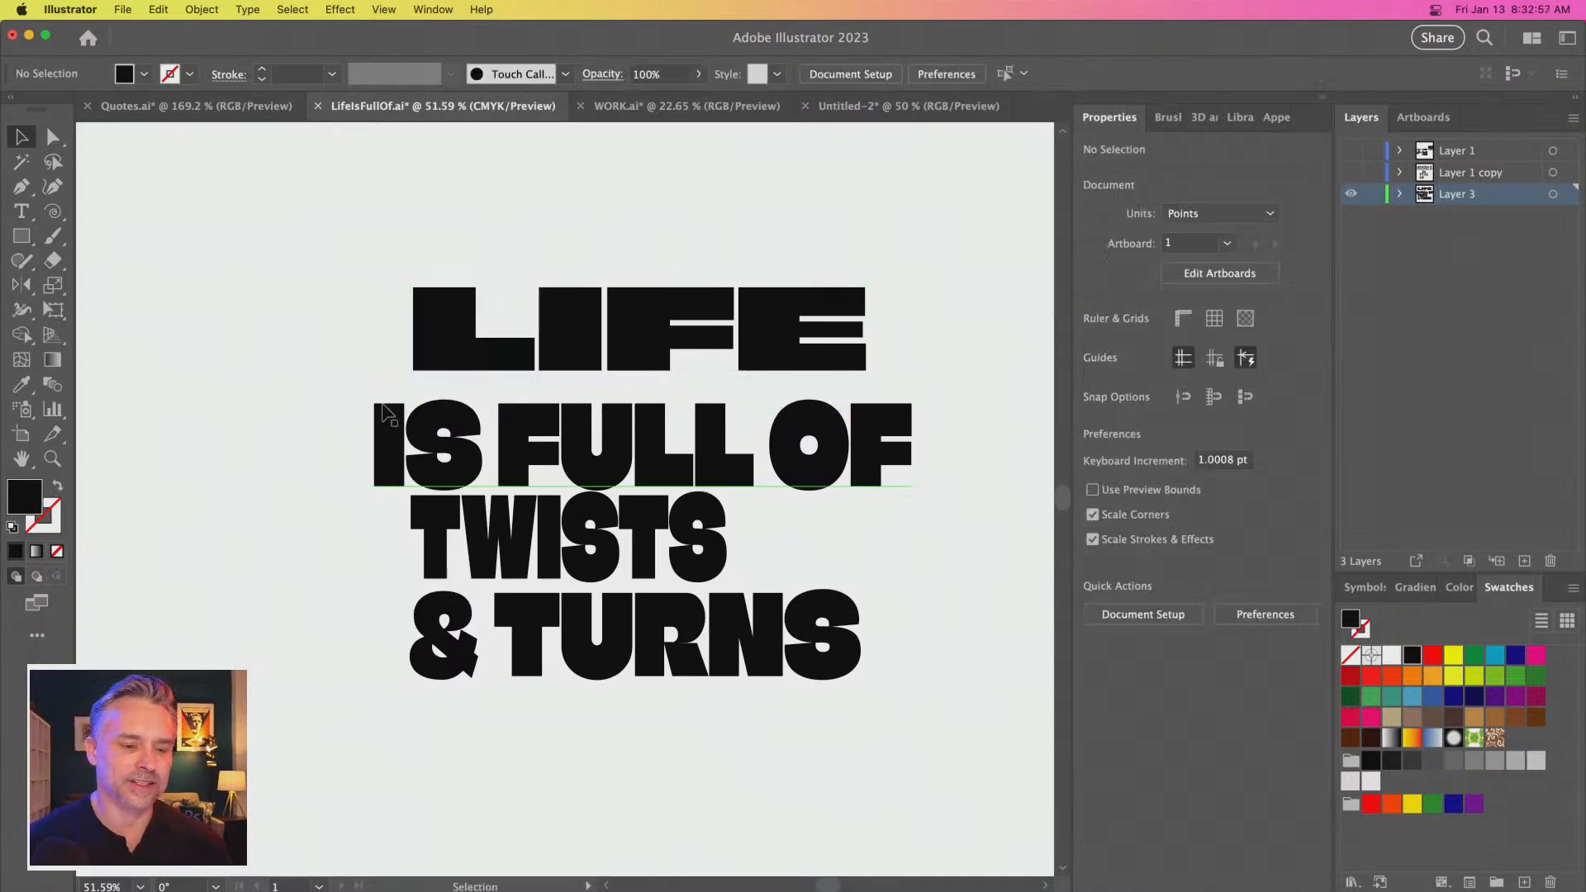
Move the "IS FULL OF" line slightly up and to the right, and set its Climate Crisis variable font Year to 1979
{"action": "left_click_drag", "start_coordinate": [546, 458], "coordinate": [564, 447]}
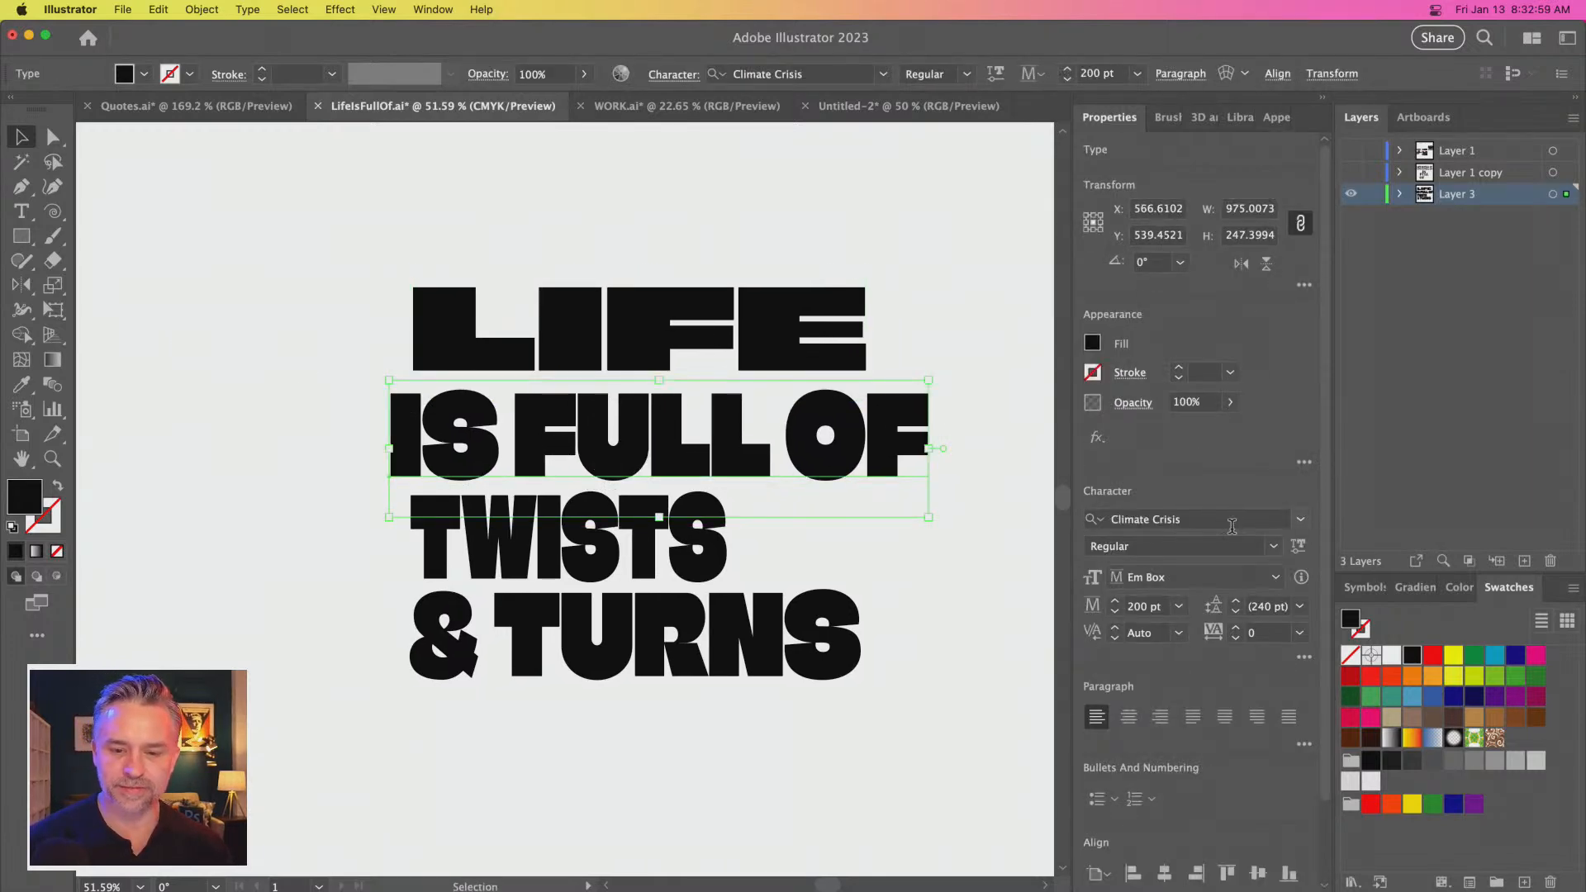
{"action": "left_click", "coordinate": [1297, 546]}
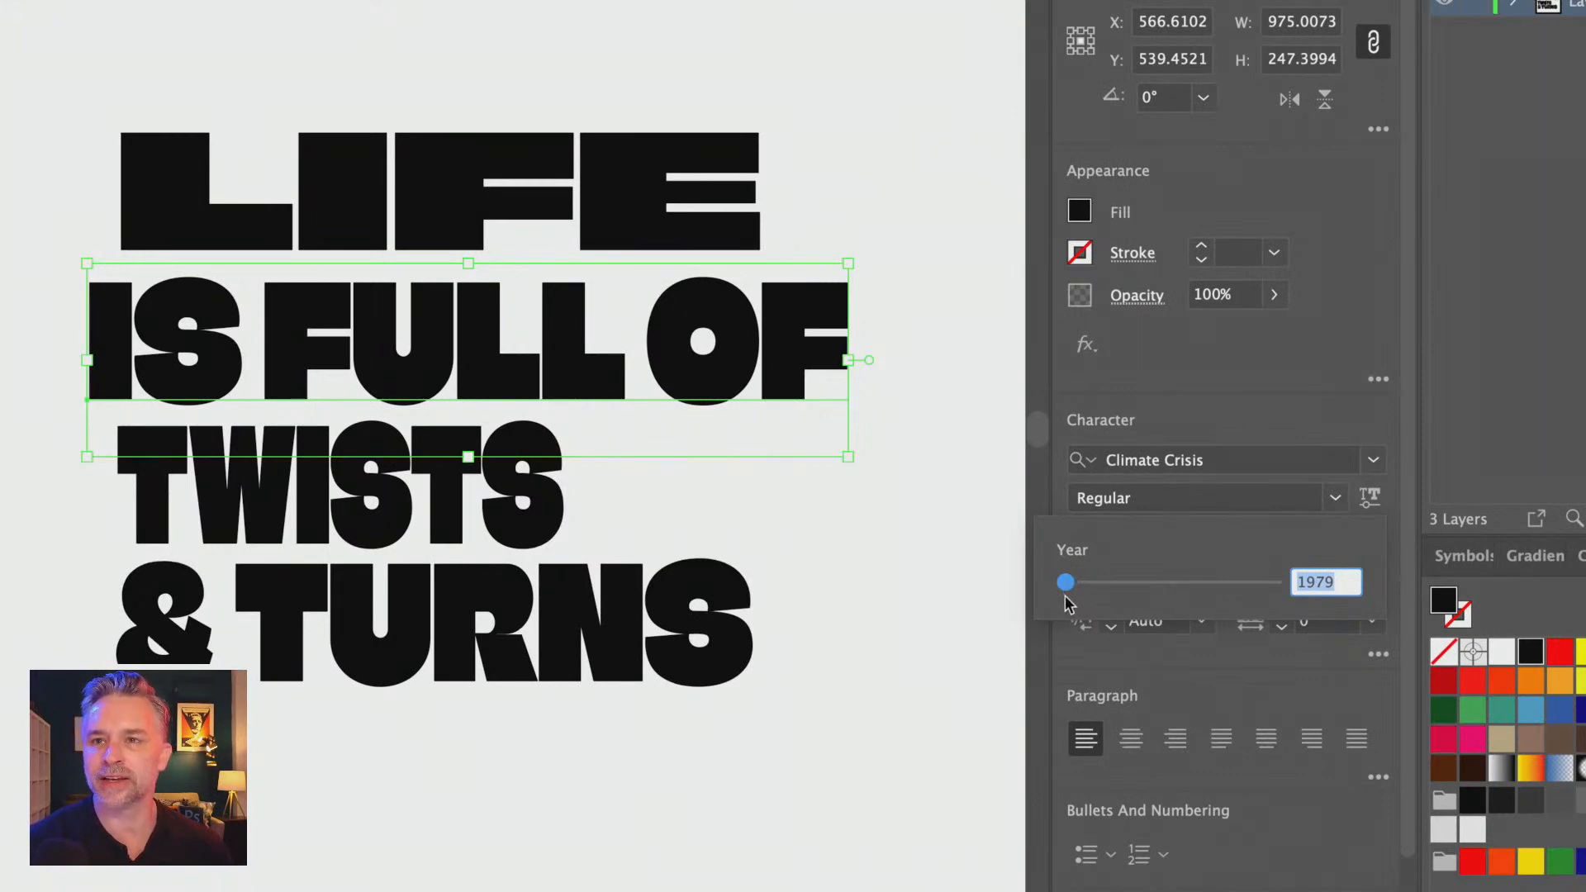
{"action": "left_click_drag", "start_coordinate": [1062, 583], "coordinate": [762, 588]}
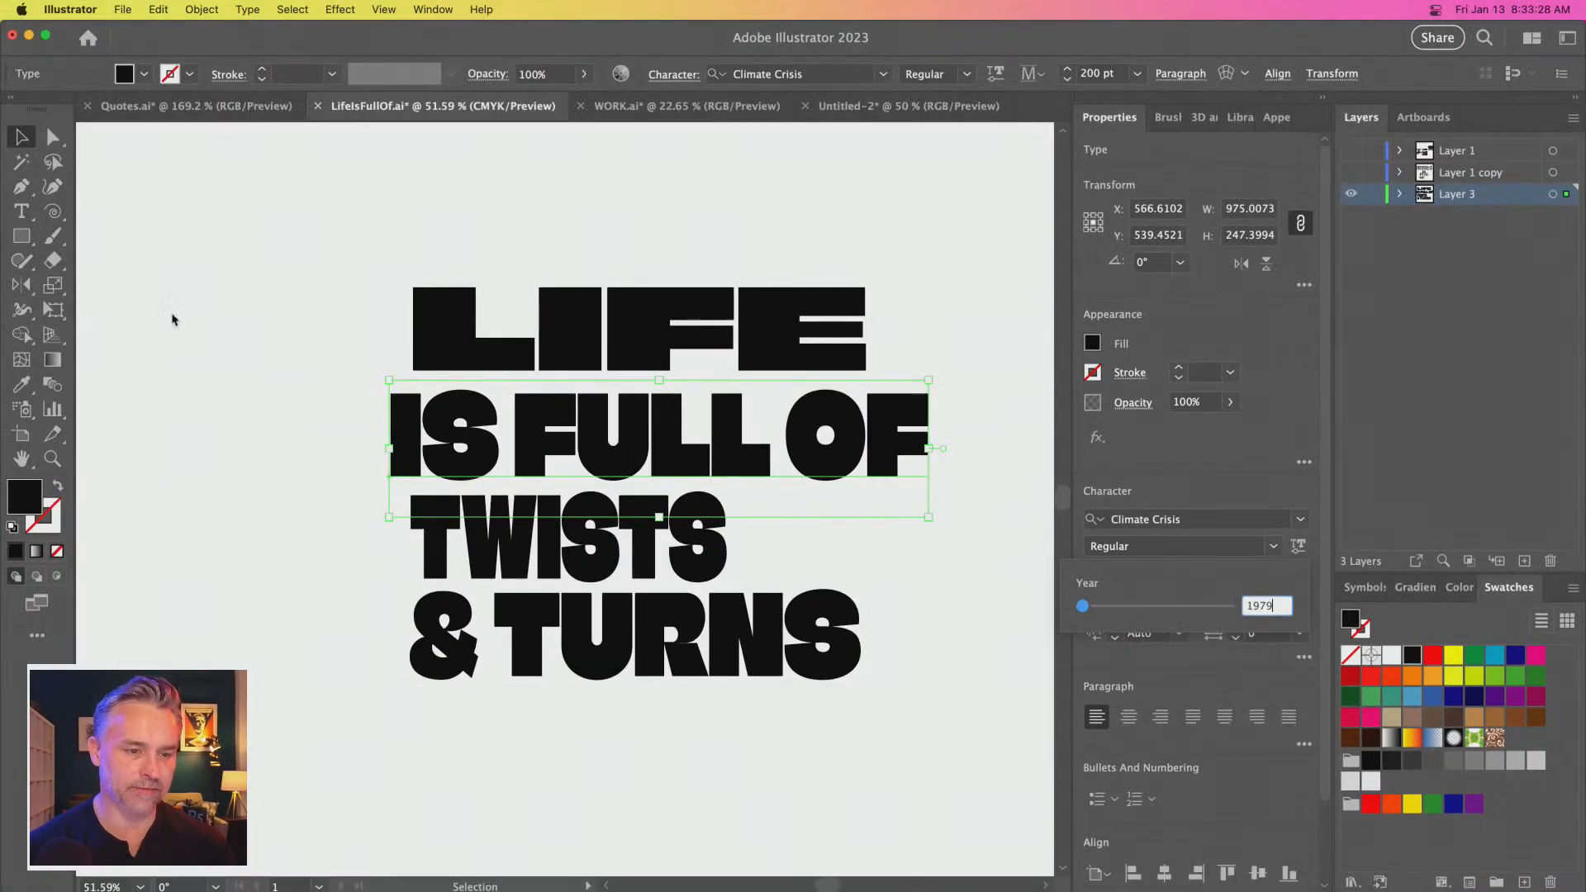
{"action": "left_click", "coordinate": [214, 314]}
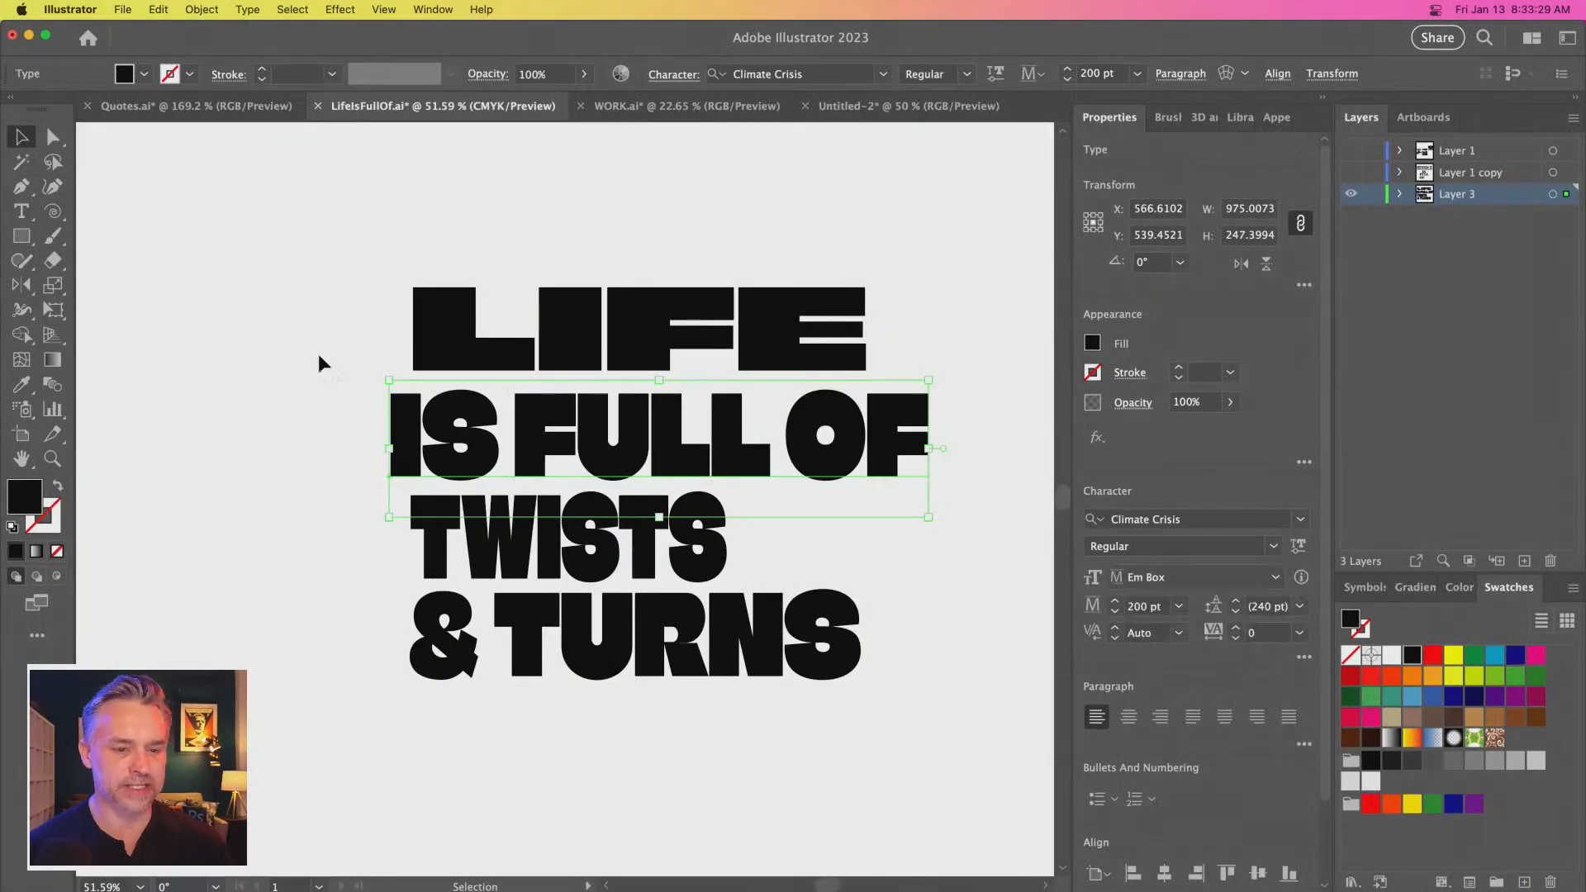
Align the "IS FULL OF" line with the left edge of "LIFE" and scale it down to the same width
{"action": "left_click", "coordinate": [314, 339]}
{"action": "left_click_drag", "start_coordinate": [410, 445], "coordinate": [431, 435]}
{"action": "left_click_drag", "start_coordinate": [956, 513], "coordinate": [867, 502]}
Enlarge "TWISTS" to the width of the lines above and move "& TURNS" down beneath it
{"action": "left_click_drag", "start_coordinate": [450, 542], "coordinate": [445, 522]}
{"action": "left_click_drag", "start_coordinate": [727, 588], "coordinate": [872, 661]}
{"action": "left_click", "coordinate": [388, 715]}
{"action": "left_click_drag", "start_coordinate": [457, 672], "coordinate": [457, 692]}
{"action": "left_click", "coordinate": [578, 341]}
{"action": "left_click", "coordinate": [308, 217]}
Select all four text lines and start an Envelope Distort made with Warp
{"action": "left_click_drag", "start_coordinate": [328, 222], "coordinate": [877, 821]}
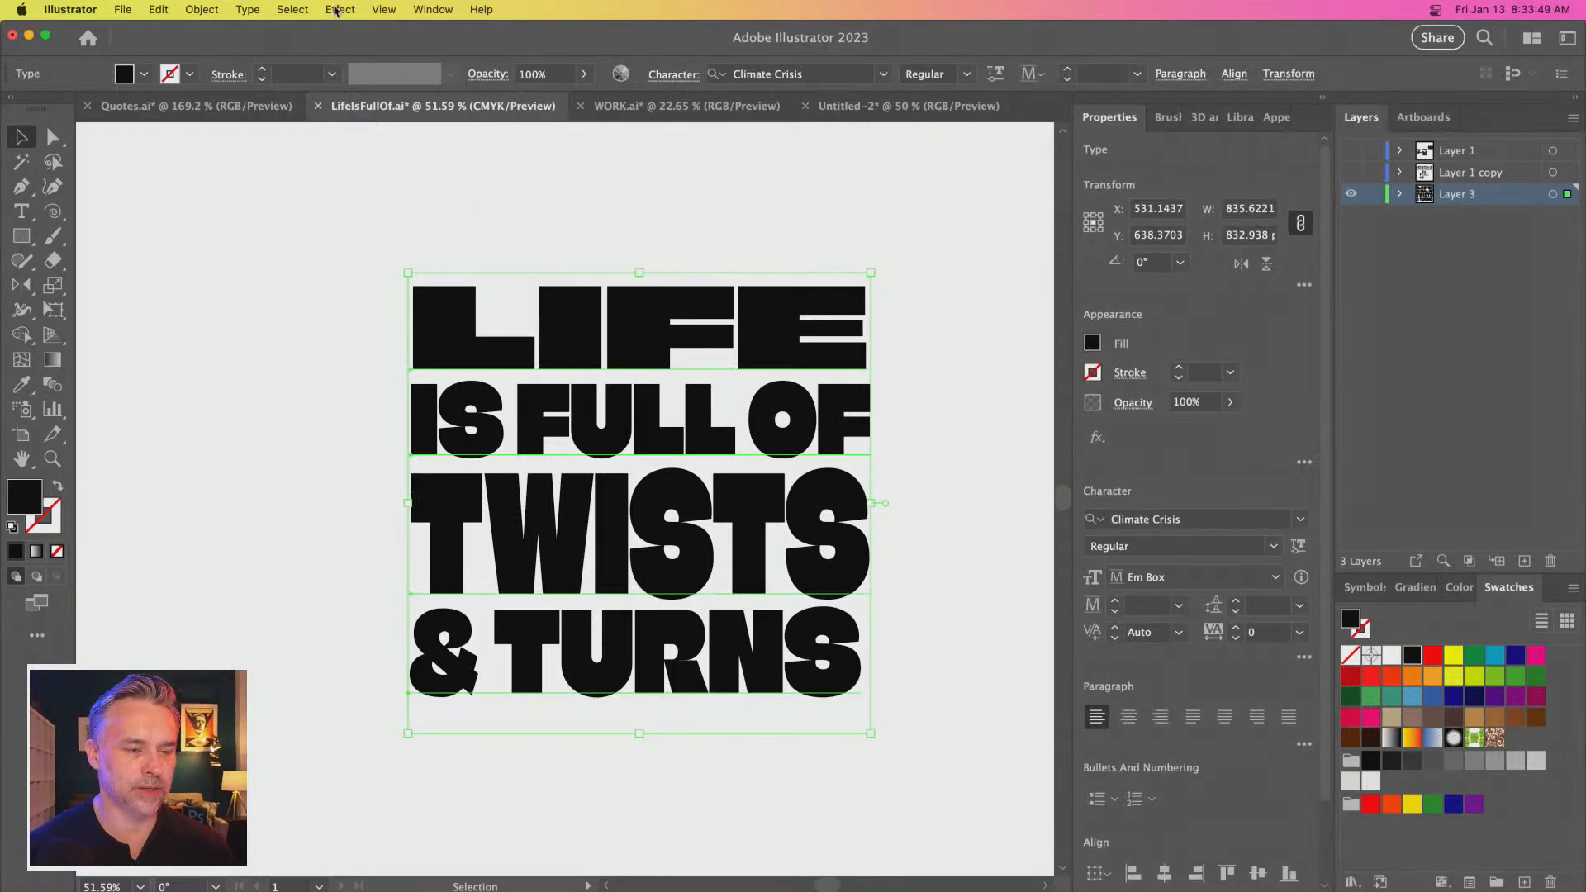
{"action": "left_click", "coordinate": [202, 10]}
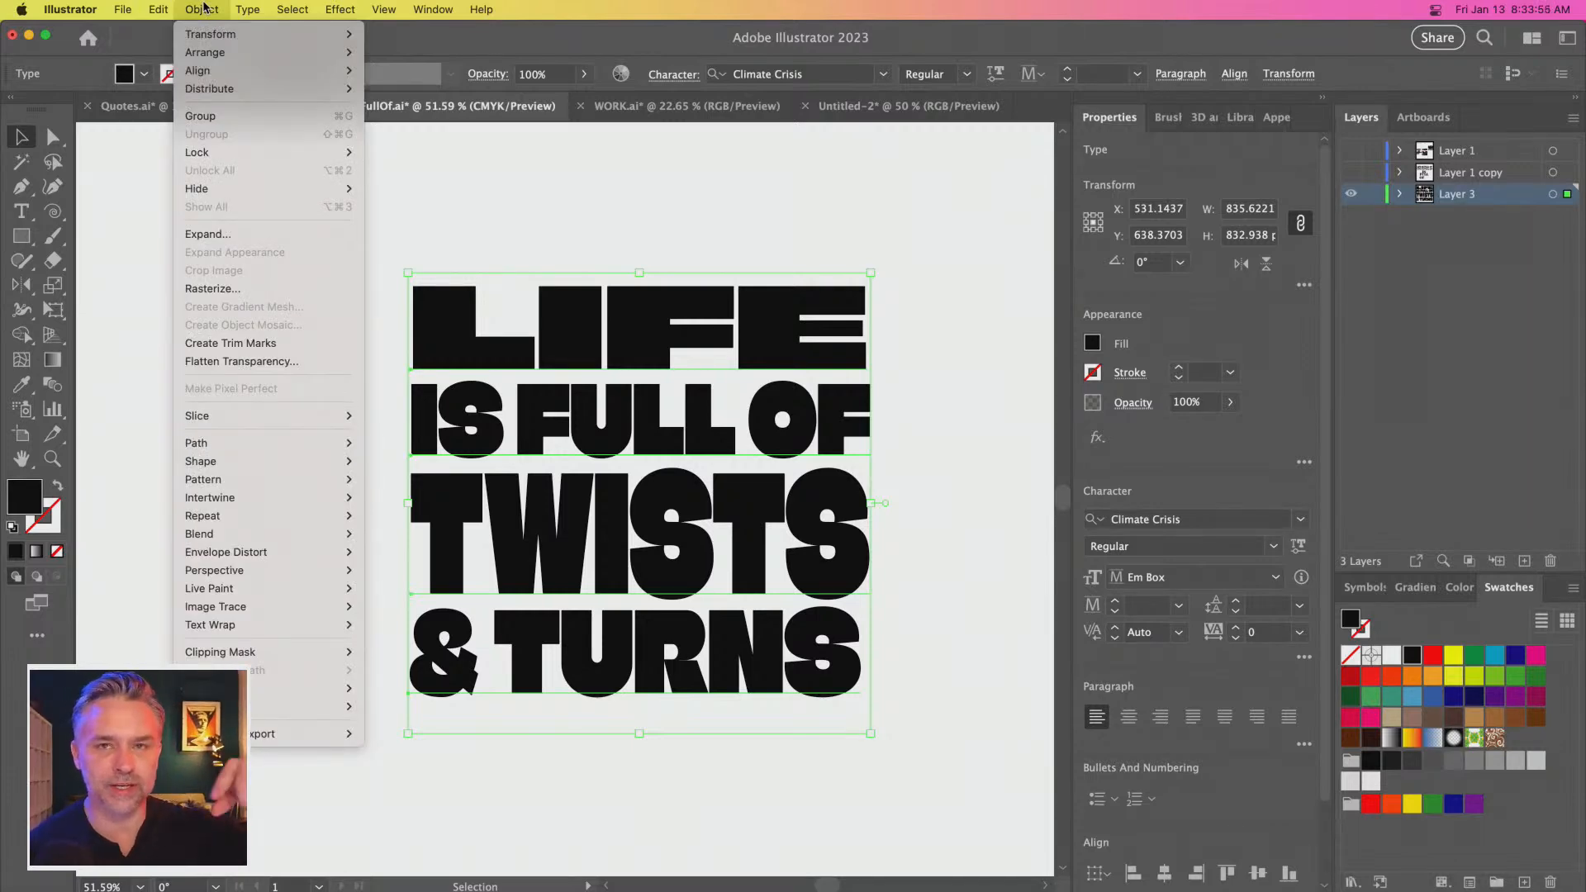
{"action": "mouse_move", "coordinate": [251, 472]}
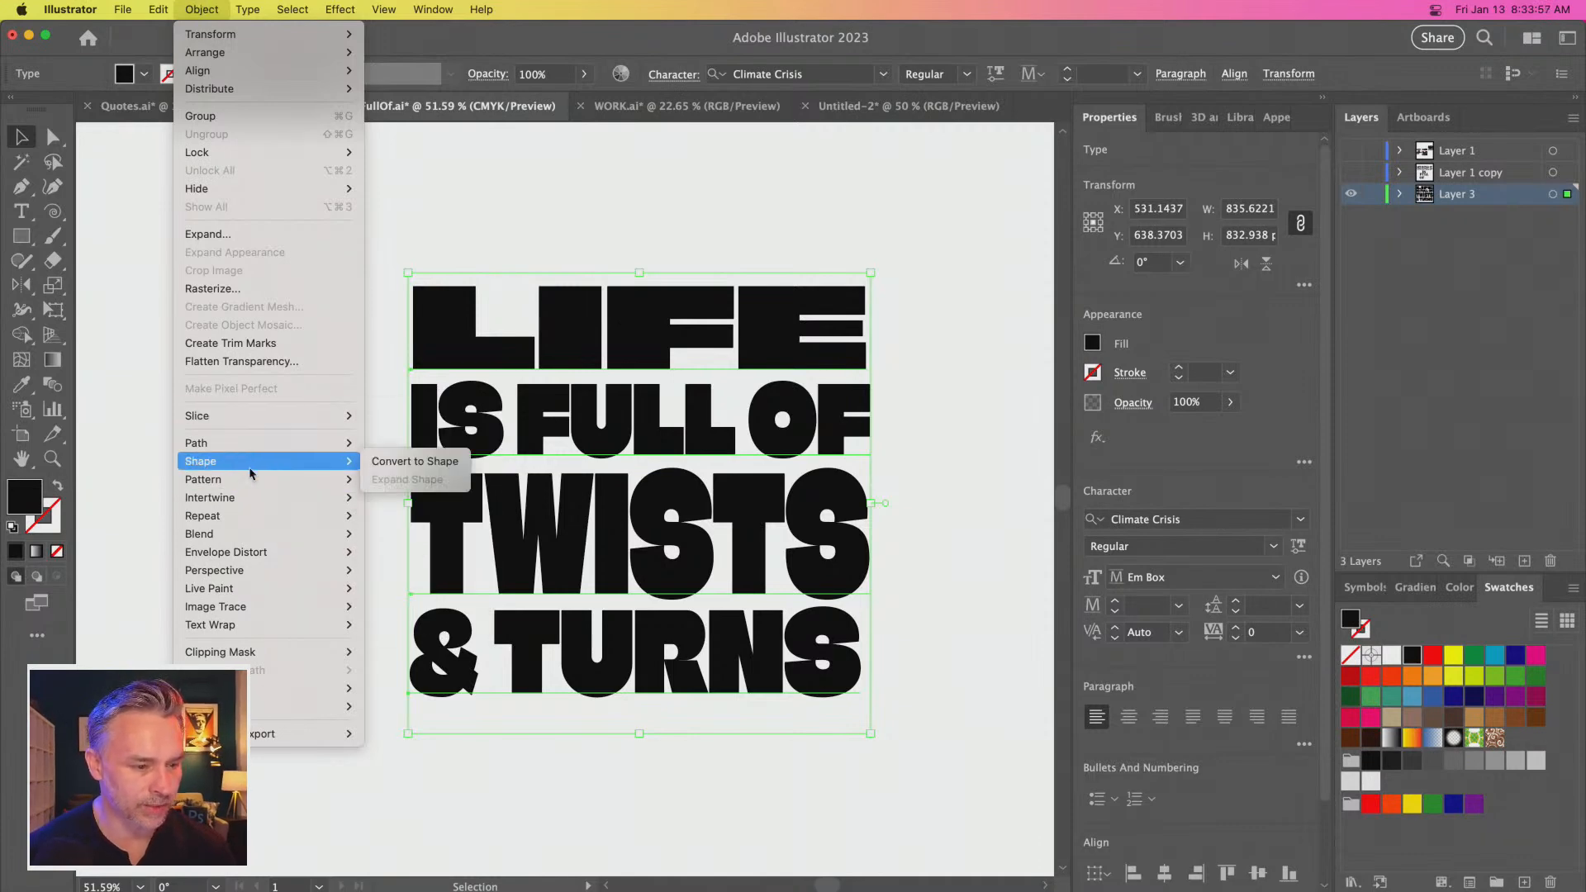
{"action": "mouse_move", "coordinate": [252, 539]}
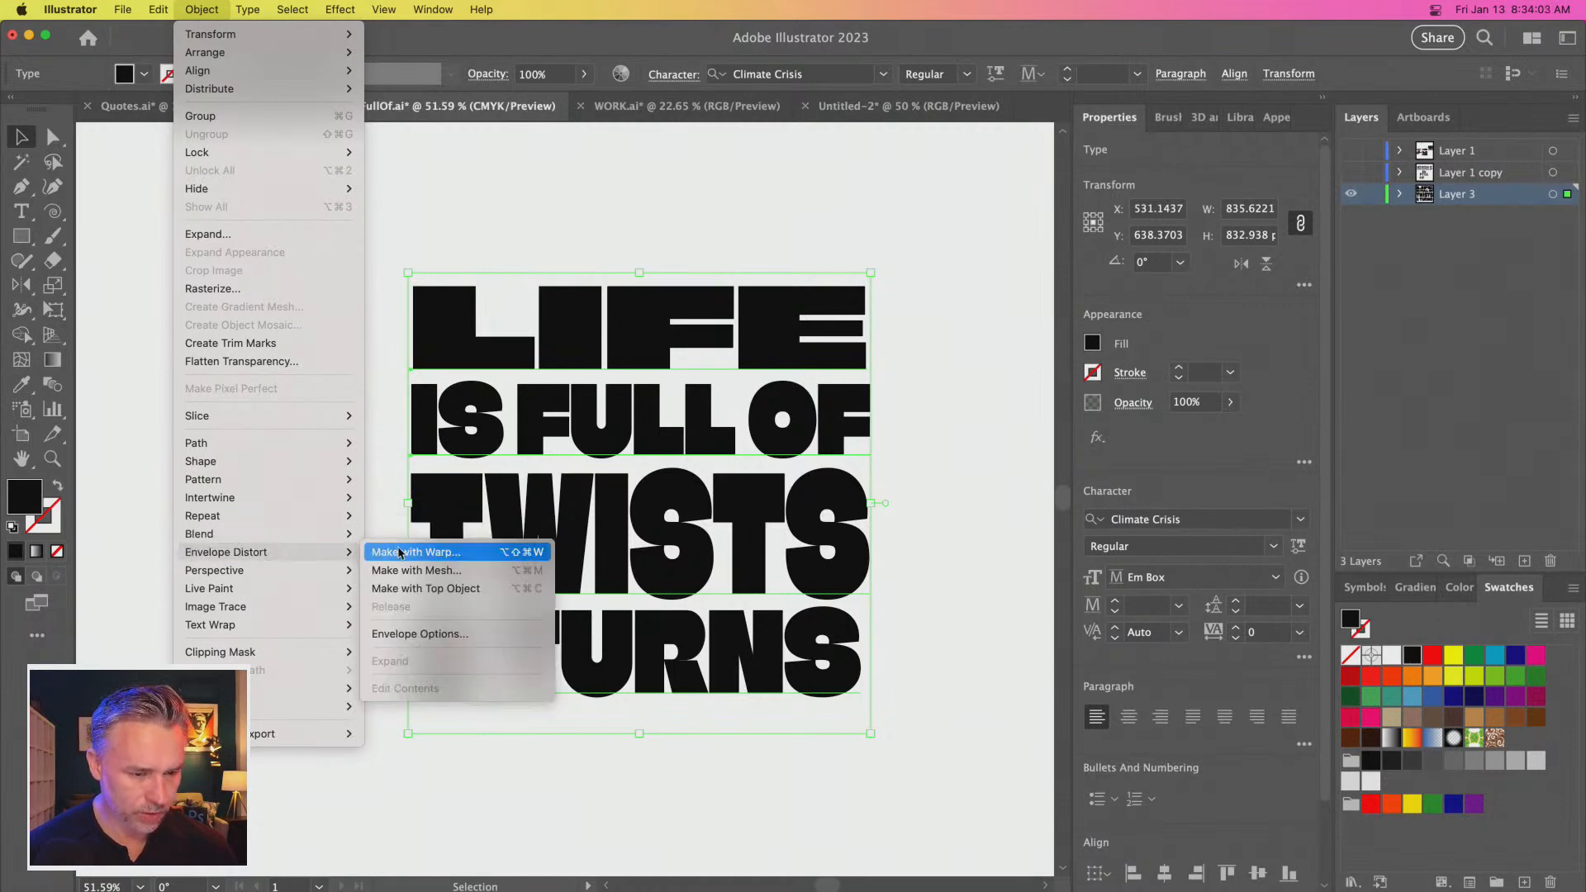
{"action": "left_click", "coordinate": [409, 553]}
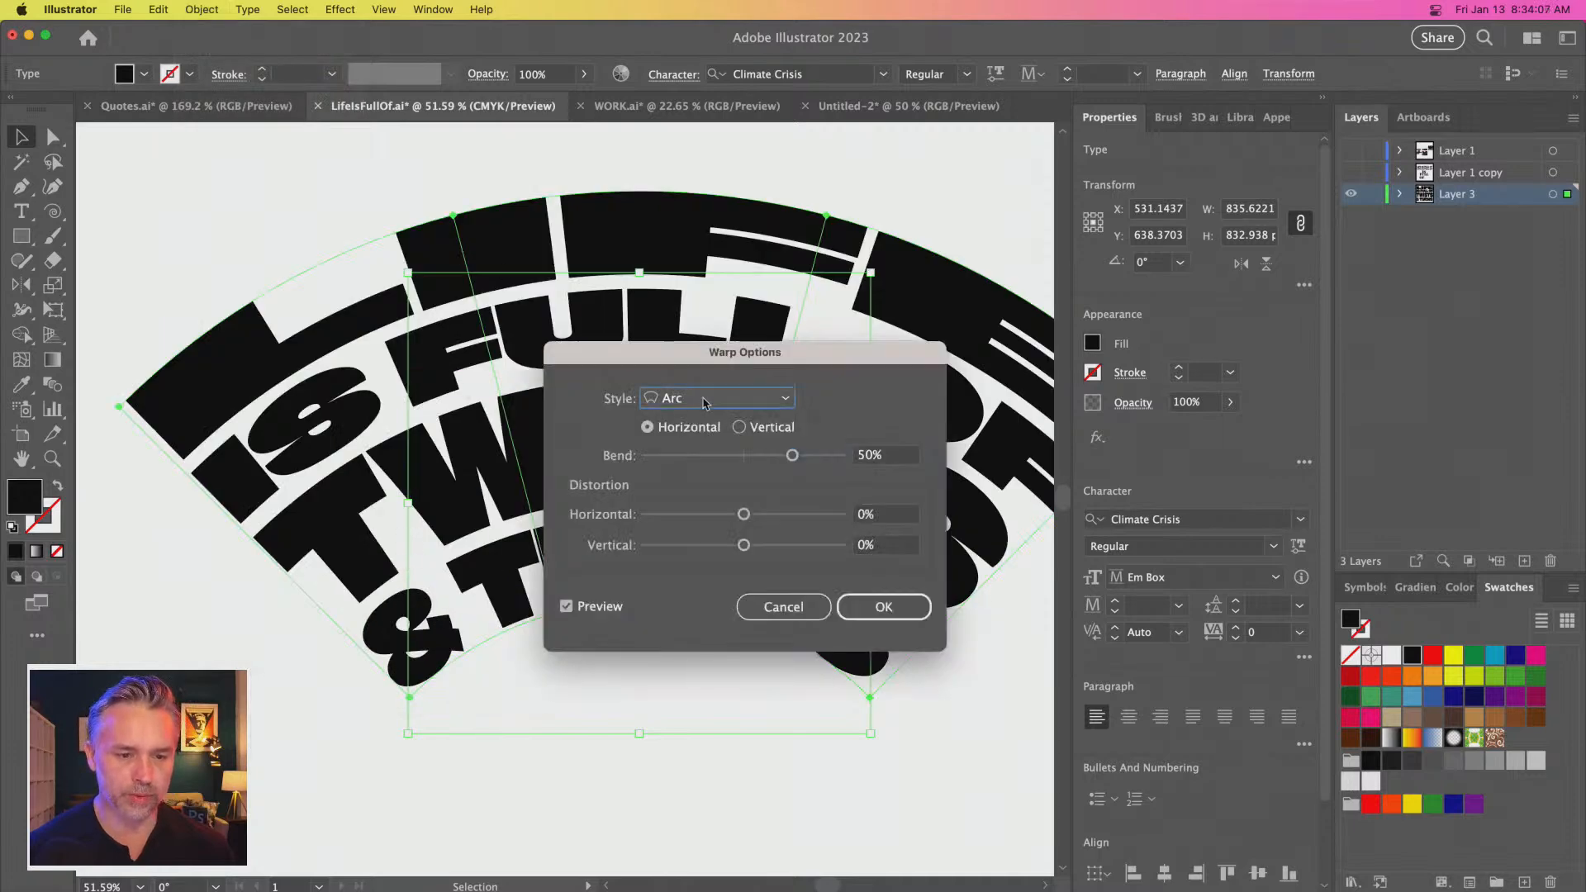
Apply the Twist warp style to the text with a horizontal bend of 100%
{"action": "left_click", "coordinate": [703, 399]}
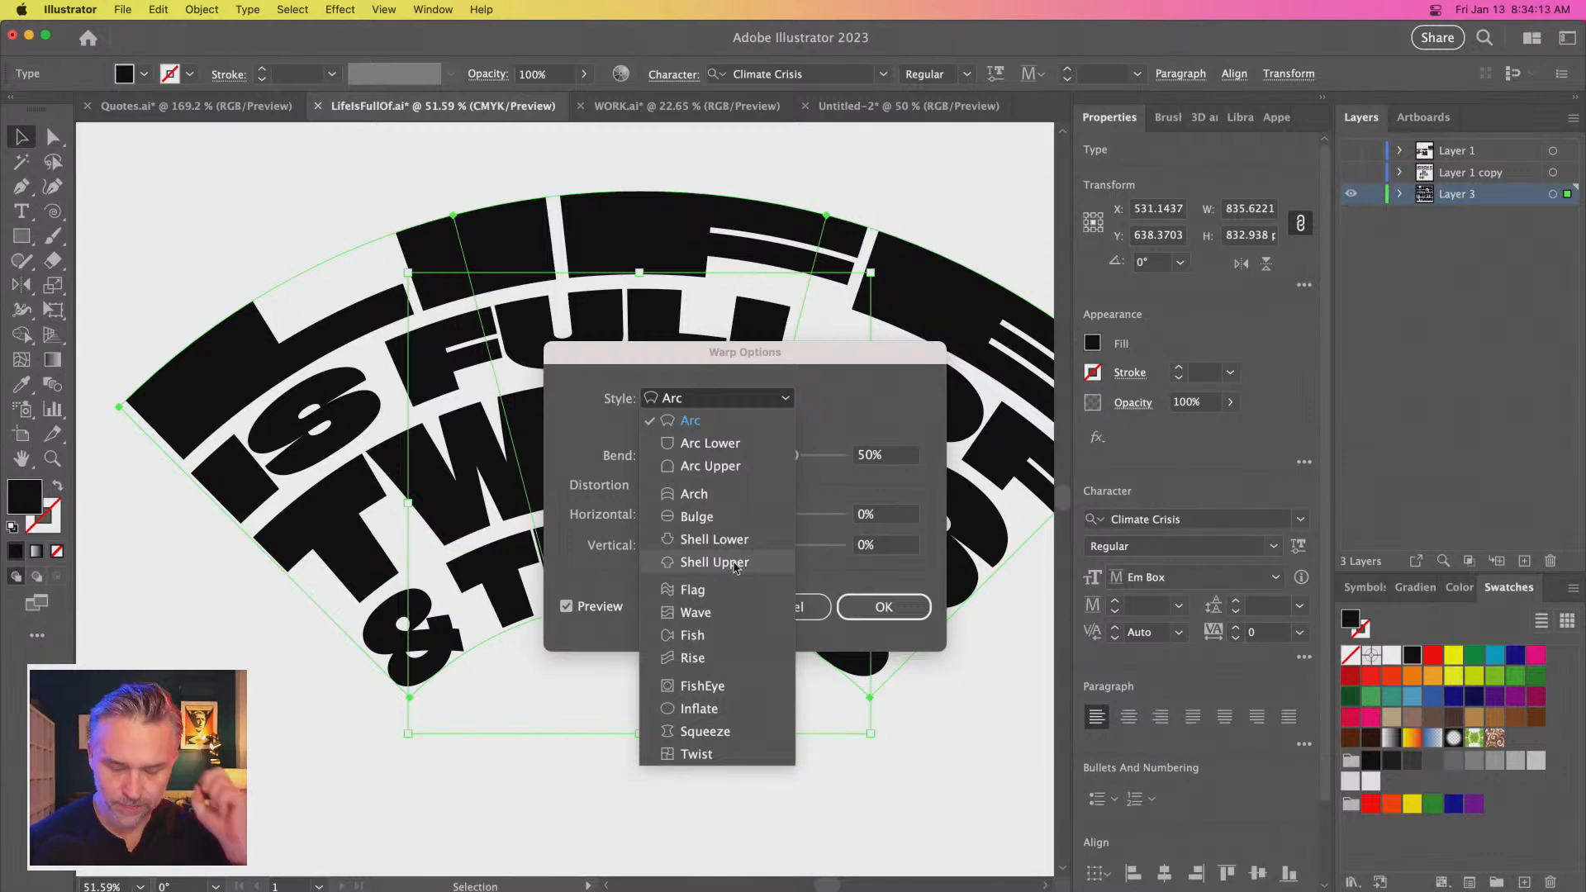
{"action": "left_click", "coordinate": [669, 754]}
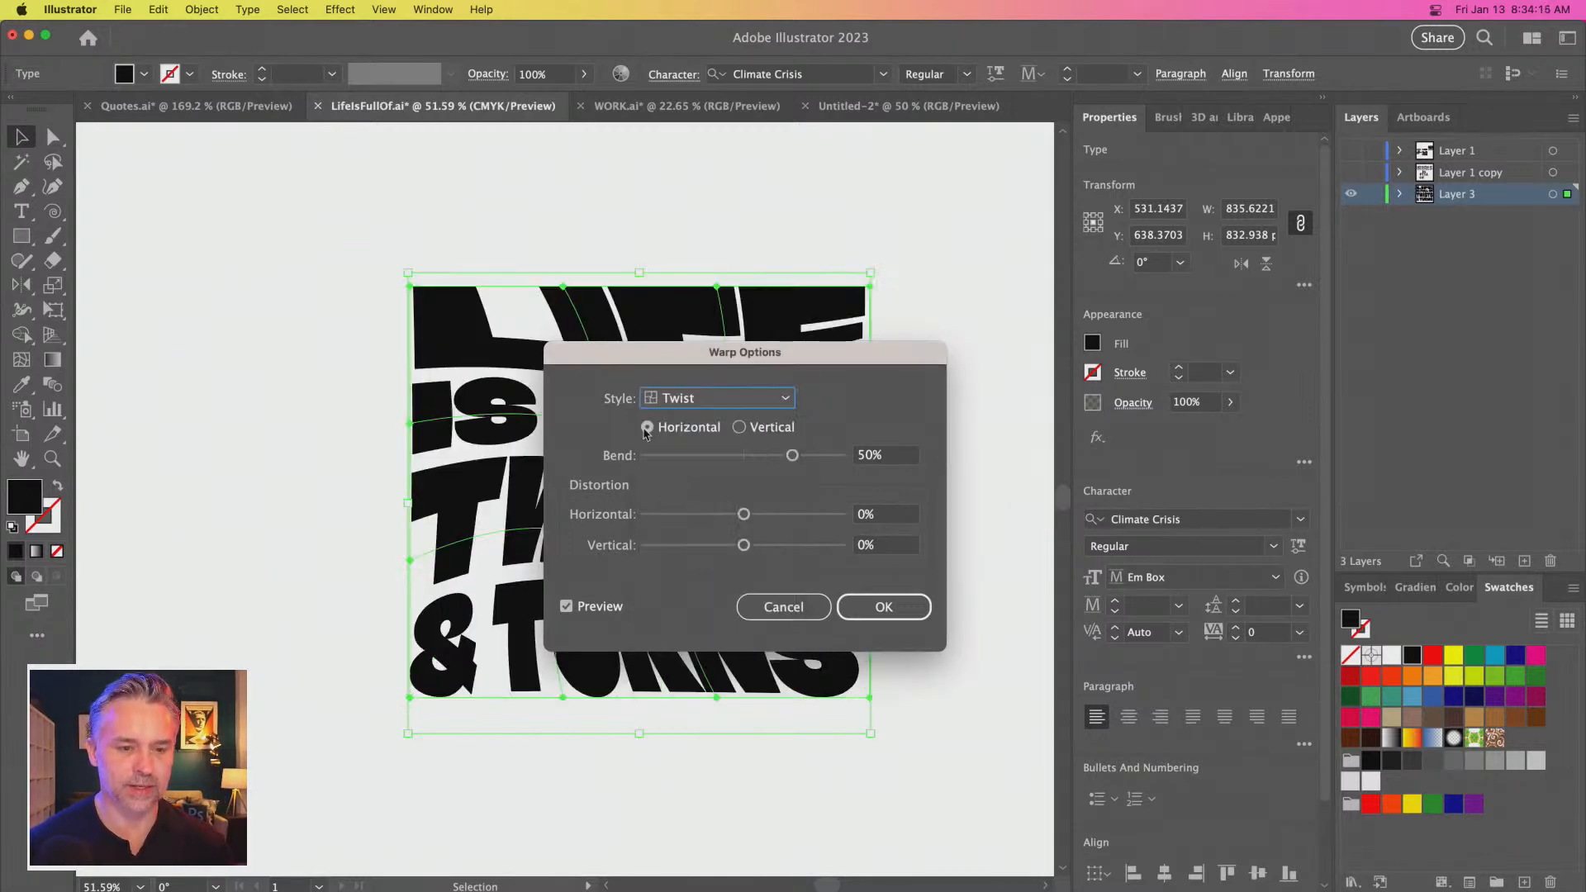
{"action": "left_click_drag", "start_coordinate": [624, 358], "coordinate": [961, 222]}
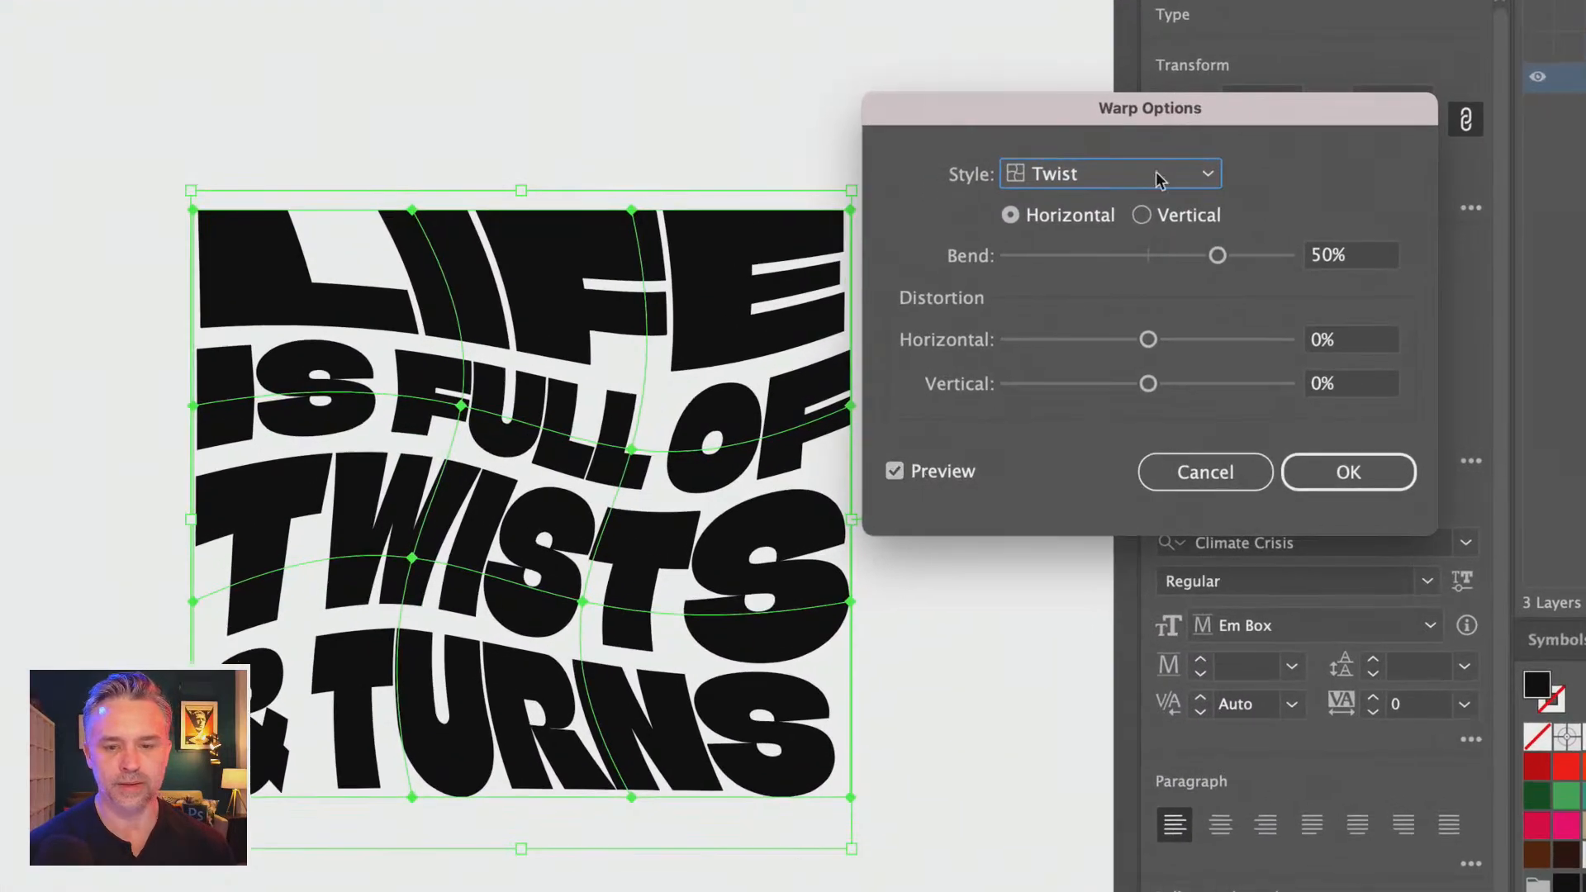
{"action": "left_click_drag", "start_coordinate": [1229, 254], "coordinate": [1294, 261]}
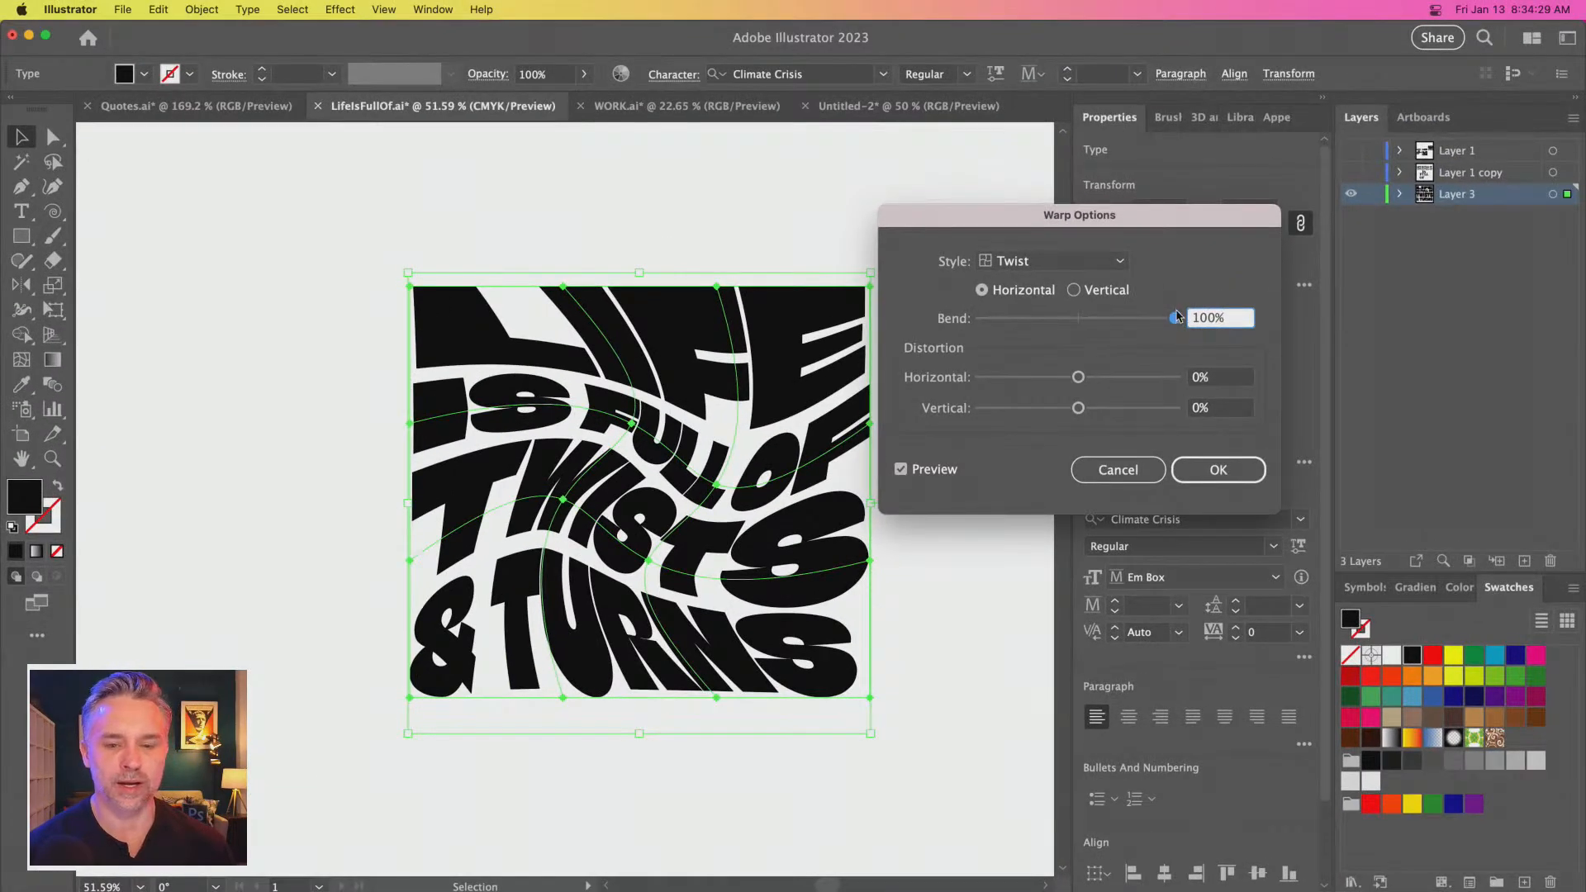
{"action": "left_click", "coordinate": [1216, 469]}
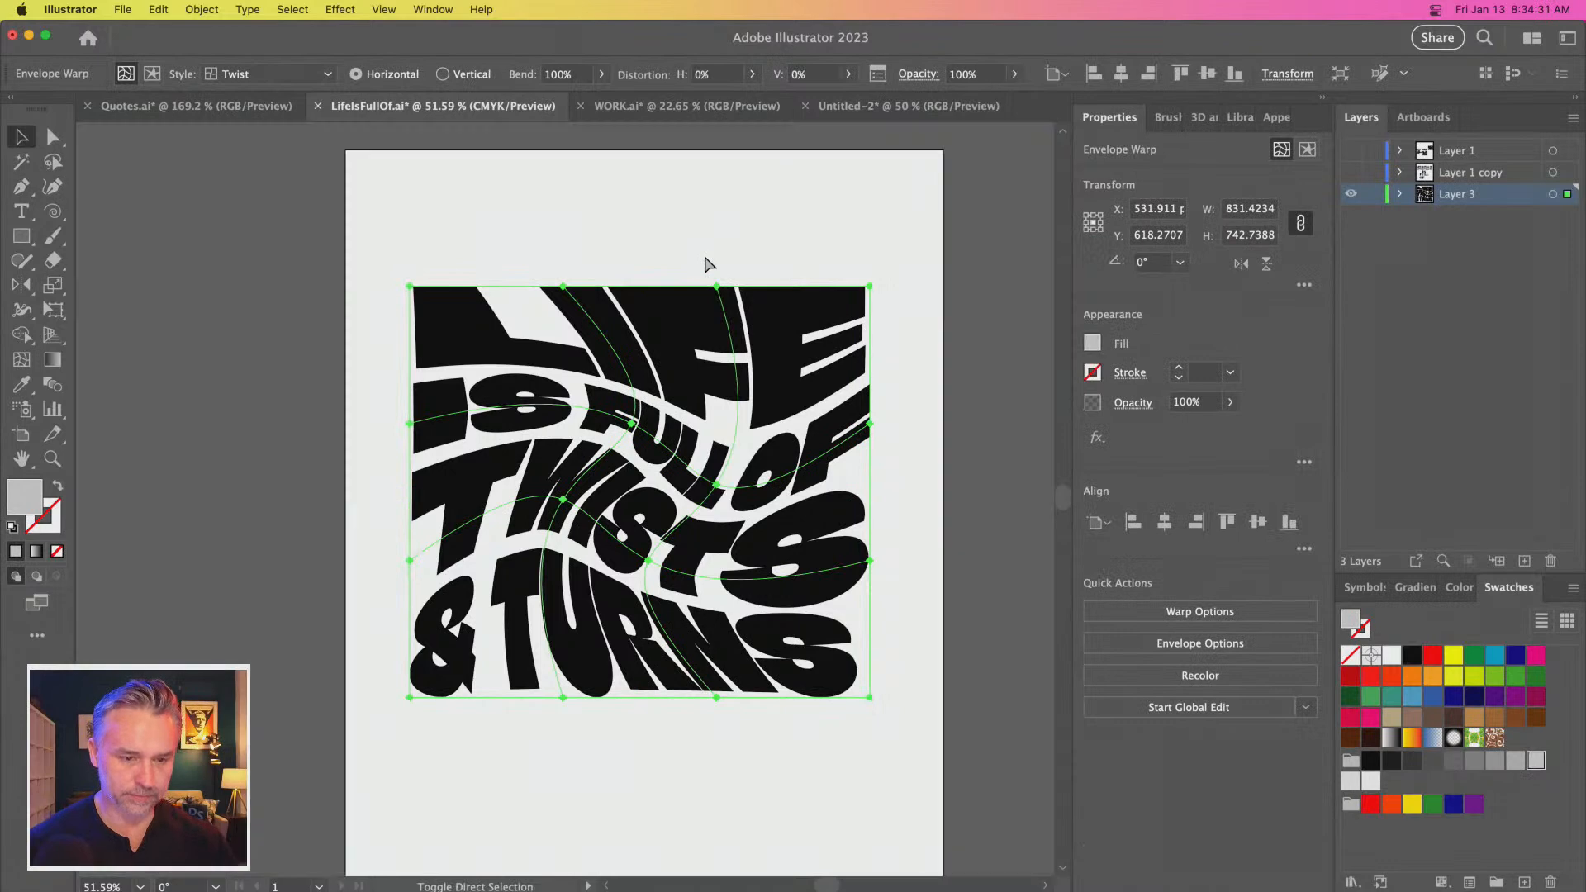
Stretch the twisted text to about 930 × 1191 pt to fill the artboard, and nudge it left to center it
{"action": "left_click_drag", "start_coordinate": [637, 286], "coordinate": [636, 174]}
{"action": "key", "text": "space"}
{"action": "mouse_move", "coordinate": [584, 424]}
{"action": "left_mouse_down"}
{"action": "mouse_move", "coordinate": [591, 312]}
{"action": "mouse_move", "coordinate": [586, 428]}
{"action": "mouse_move", "coordinate": [583, 366]}
{"action": "mouse_move", "coordinate": [597, 413]}
{"action": "left_mouse_up"}
{"action": "left_click_drag", "start_coordinate": [423, 687], "coordinate": [367, 830]}
{"action": "left_click_drag", "start_coordinate": [423, 522], "coordinate": [454, 534]}
{"action": "key", "text": "Left"}
{"action": "key", "text": "Left"}
{"action": "key", "text": "Left"}
{"action": "key", "text": "Left"}
{"action": "key", "text": "Left"}
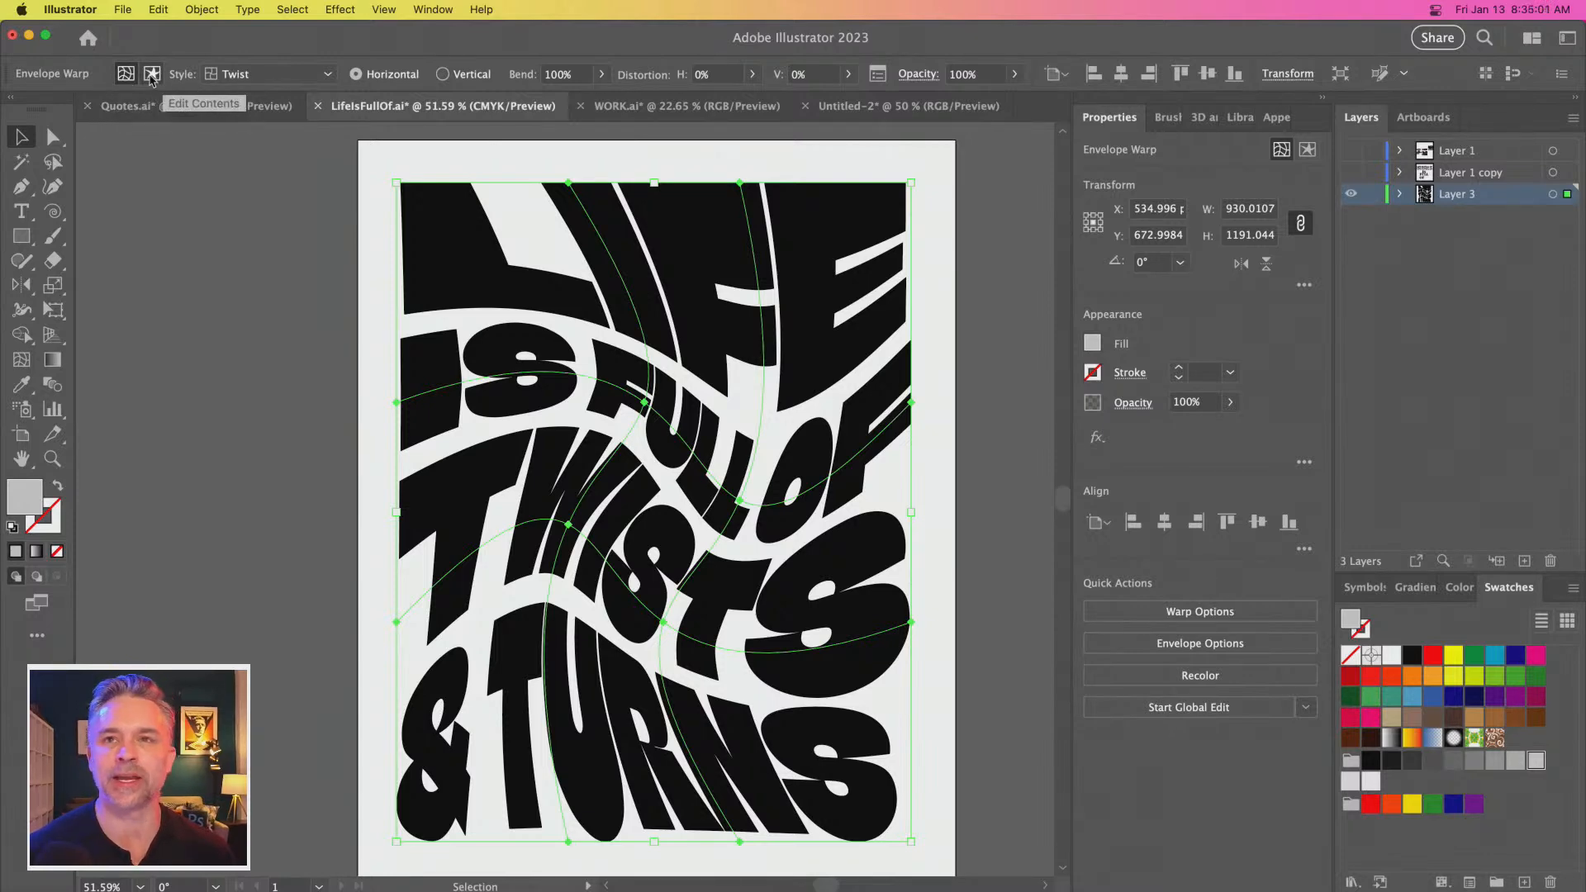
Edit the envelope's contents and fill all the text with the orange swatch
{"action": "left_click", "coordinate": [151, 76]}
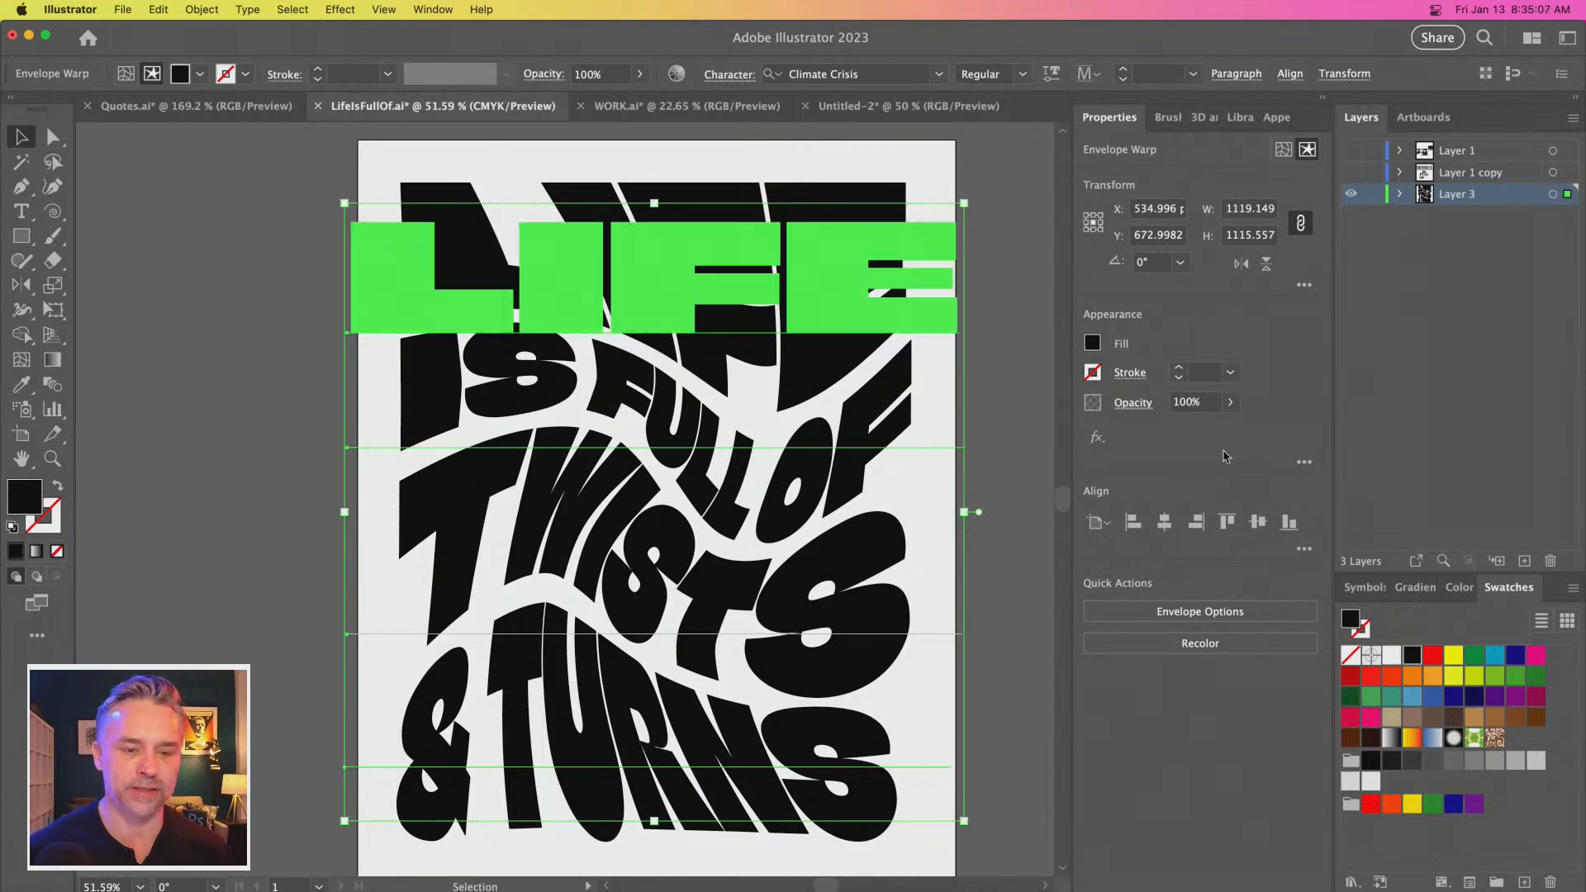
{"action": "left_click", "coordinate": [1418, 679]}
{"action": "left_click", "coordinate": [1435, 677]}
{"action": "left_click", "coordinate": [1452, 656]}
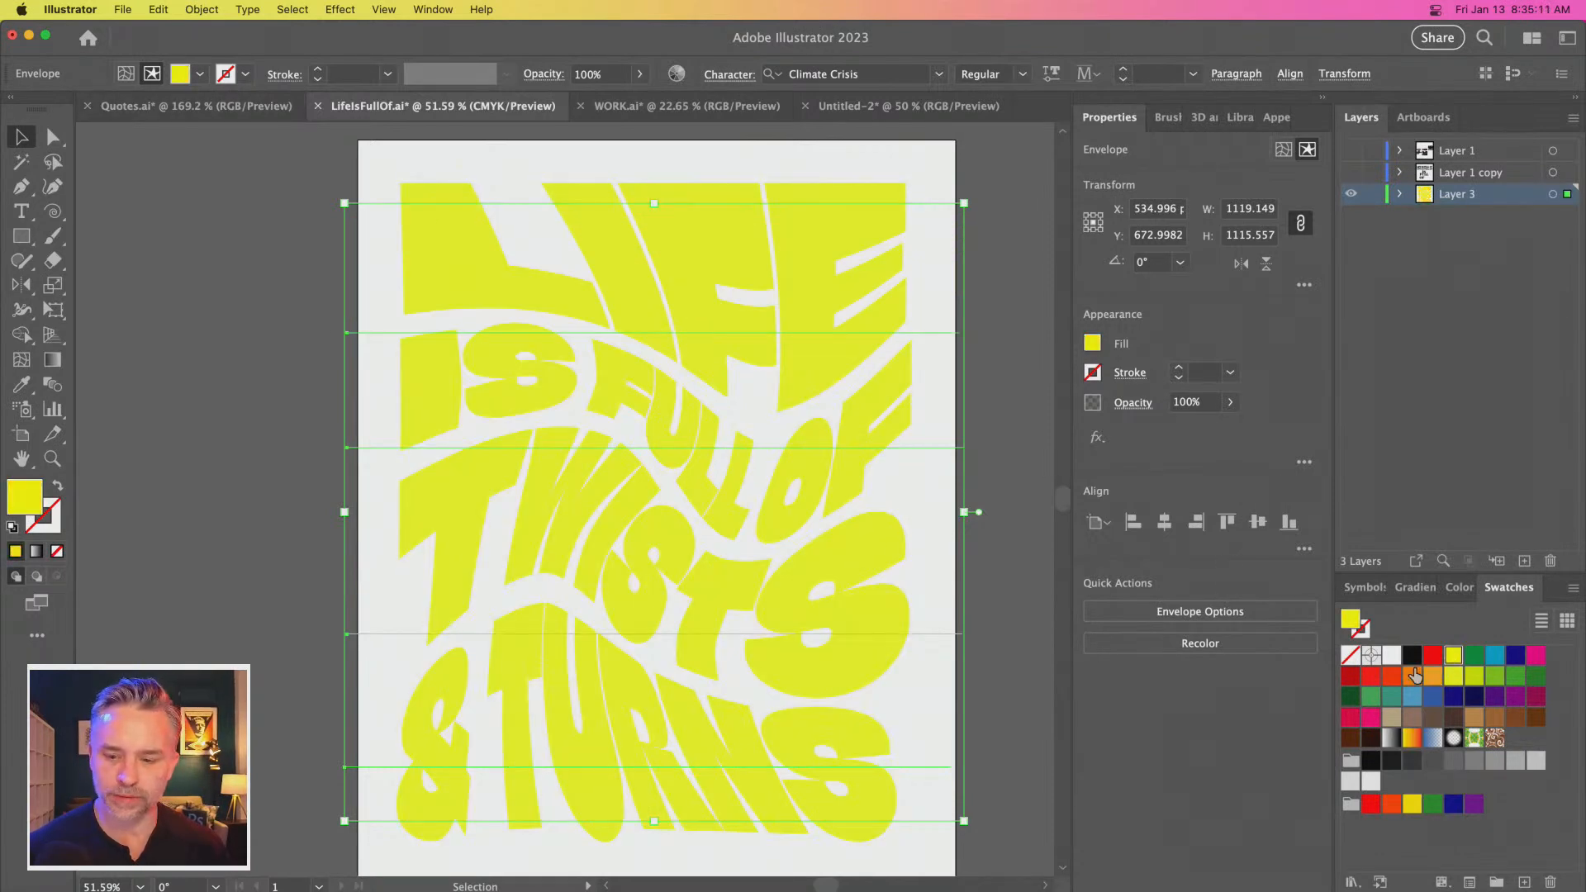
{"action": "left_click", "coordinate": [1412, 676]}
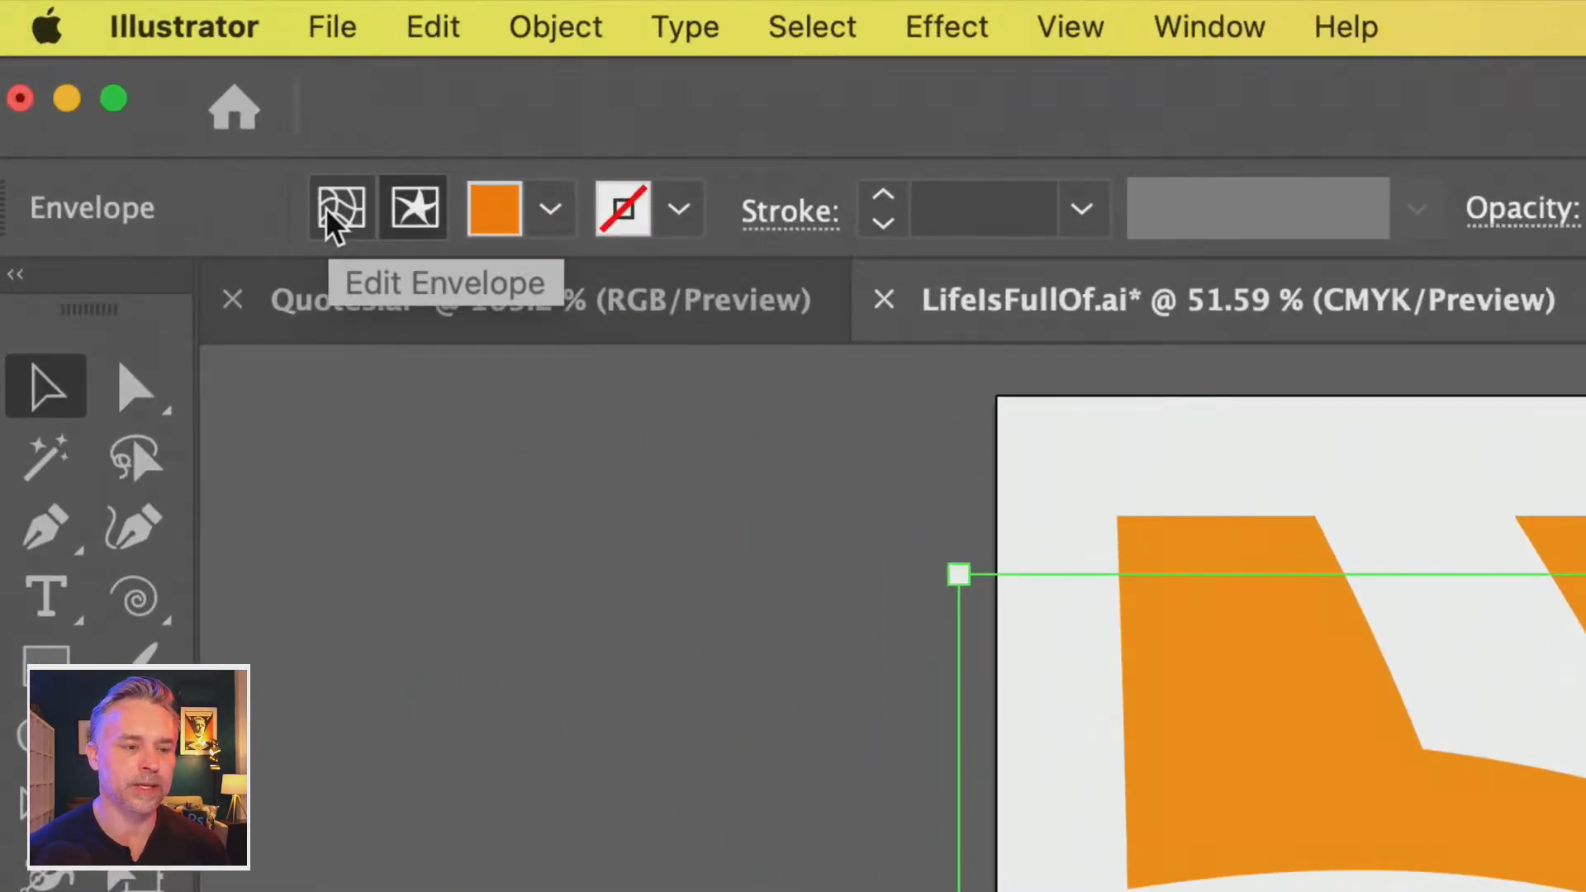
Edit the envelope's warp to a -70% bend, then scale the lettering to about 991 × 885 pt and move it inside the artboard
{"action": "left_click", "coordinate": [336, 217]}
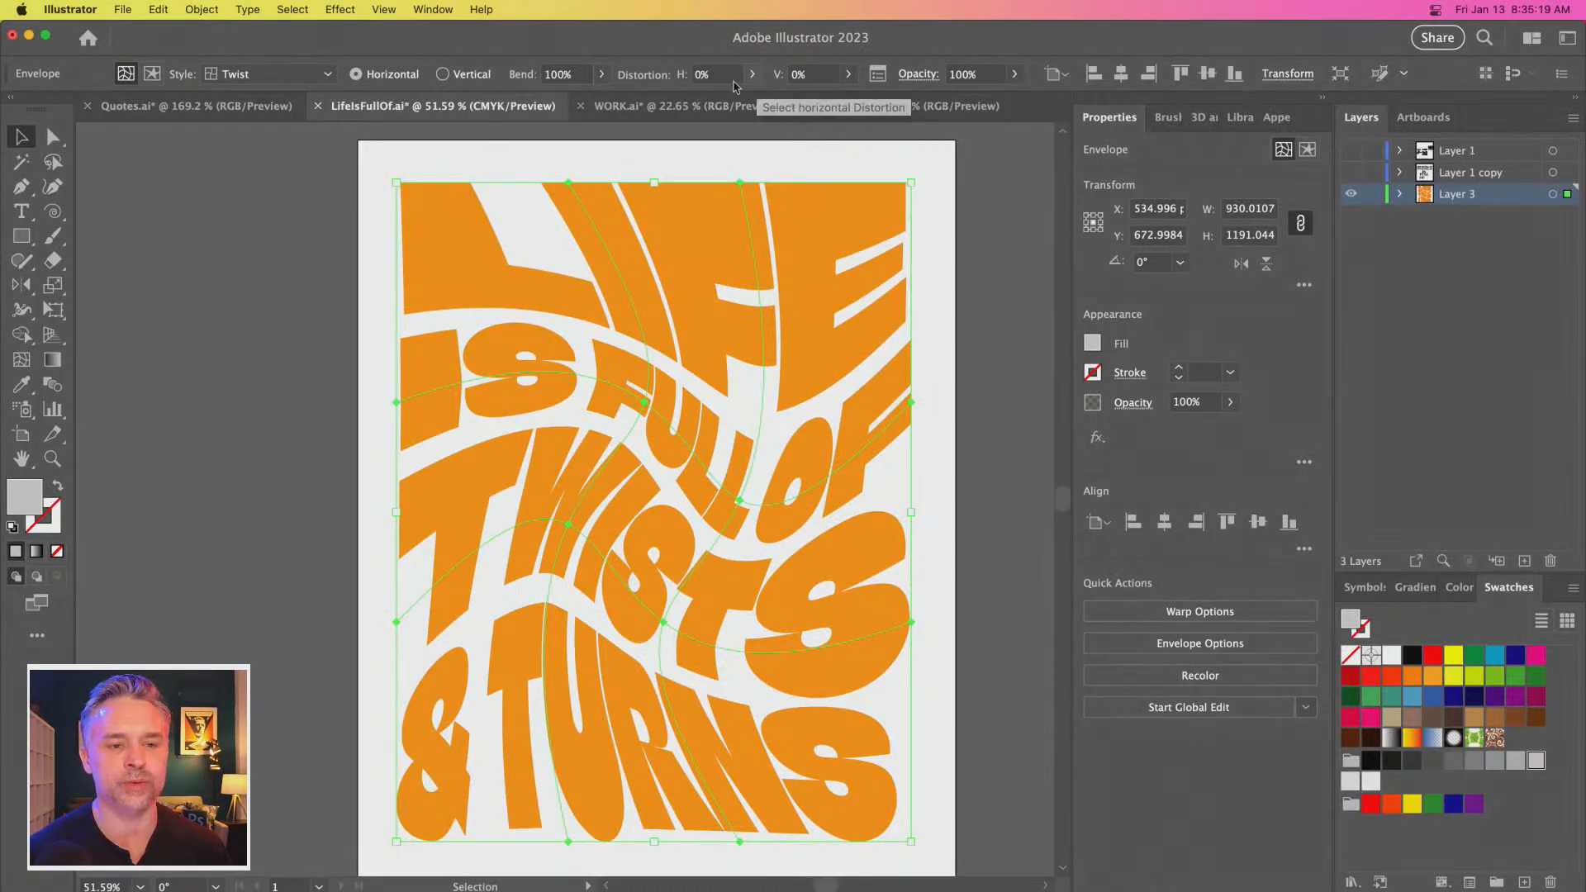
{"action": "left_click", "coordinate": [602, 75]}
{"action": "mouse_move", "coordinate": [596, 100]}
{"action": "left_mouse_down"}
{"action": "mouse_move", "coordinate": [541, 100]}
{"action": "mouse_move", "coordinate": [591, 100]}
{"action": "left_mouse_up"}
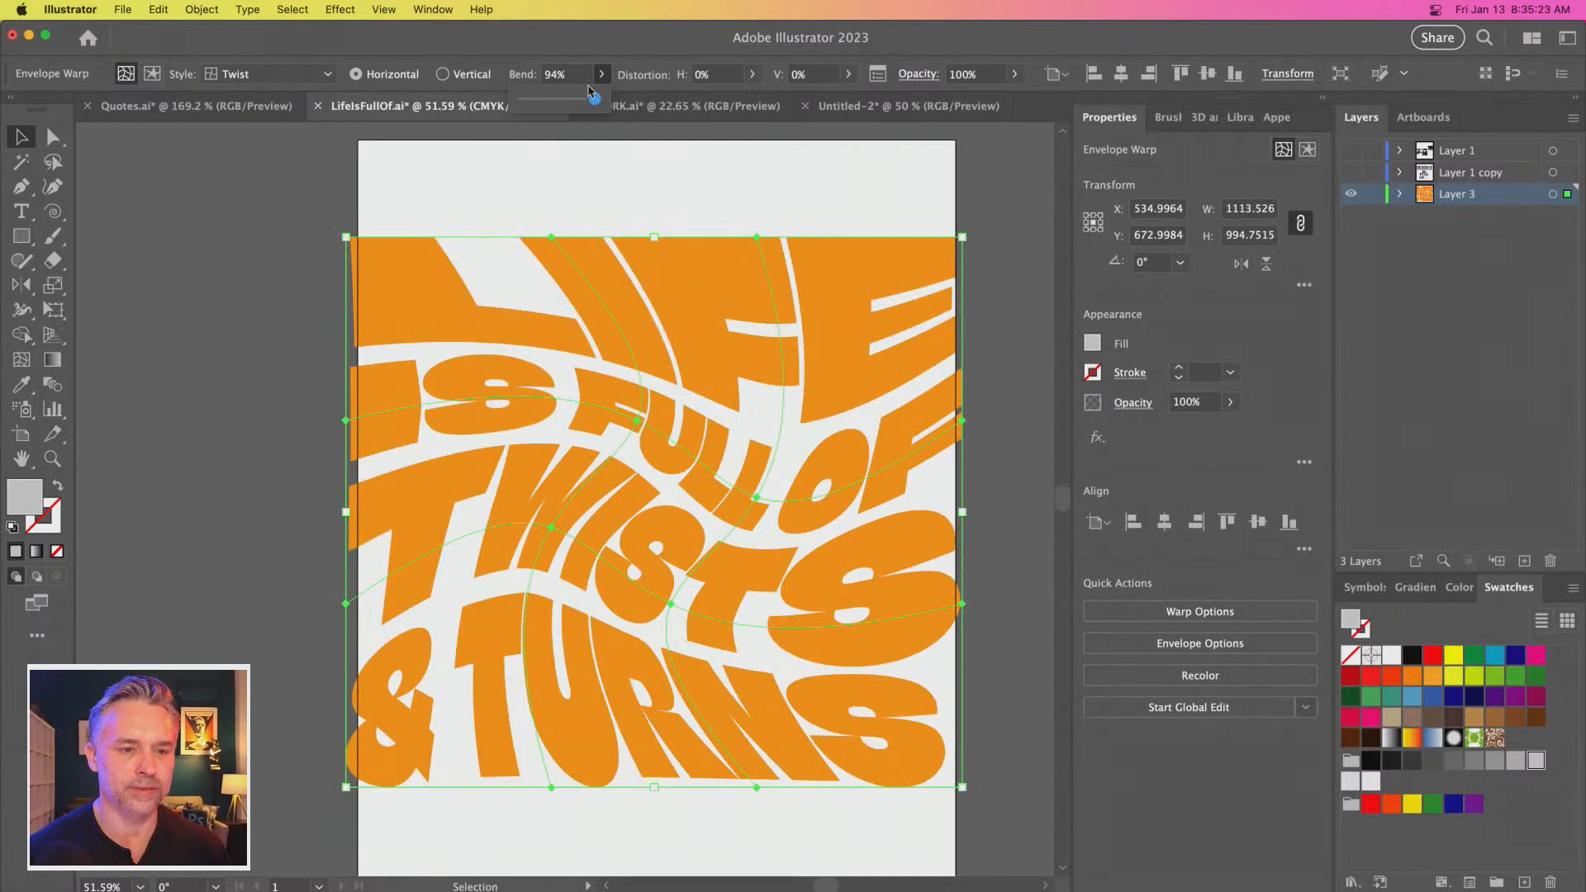
{"action": "left_click", "coordinate": [583, 40]}
{"action": "key", "text": "super+z"}
{"action": "key", "text": "super+z"}
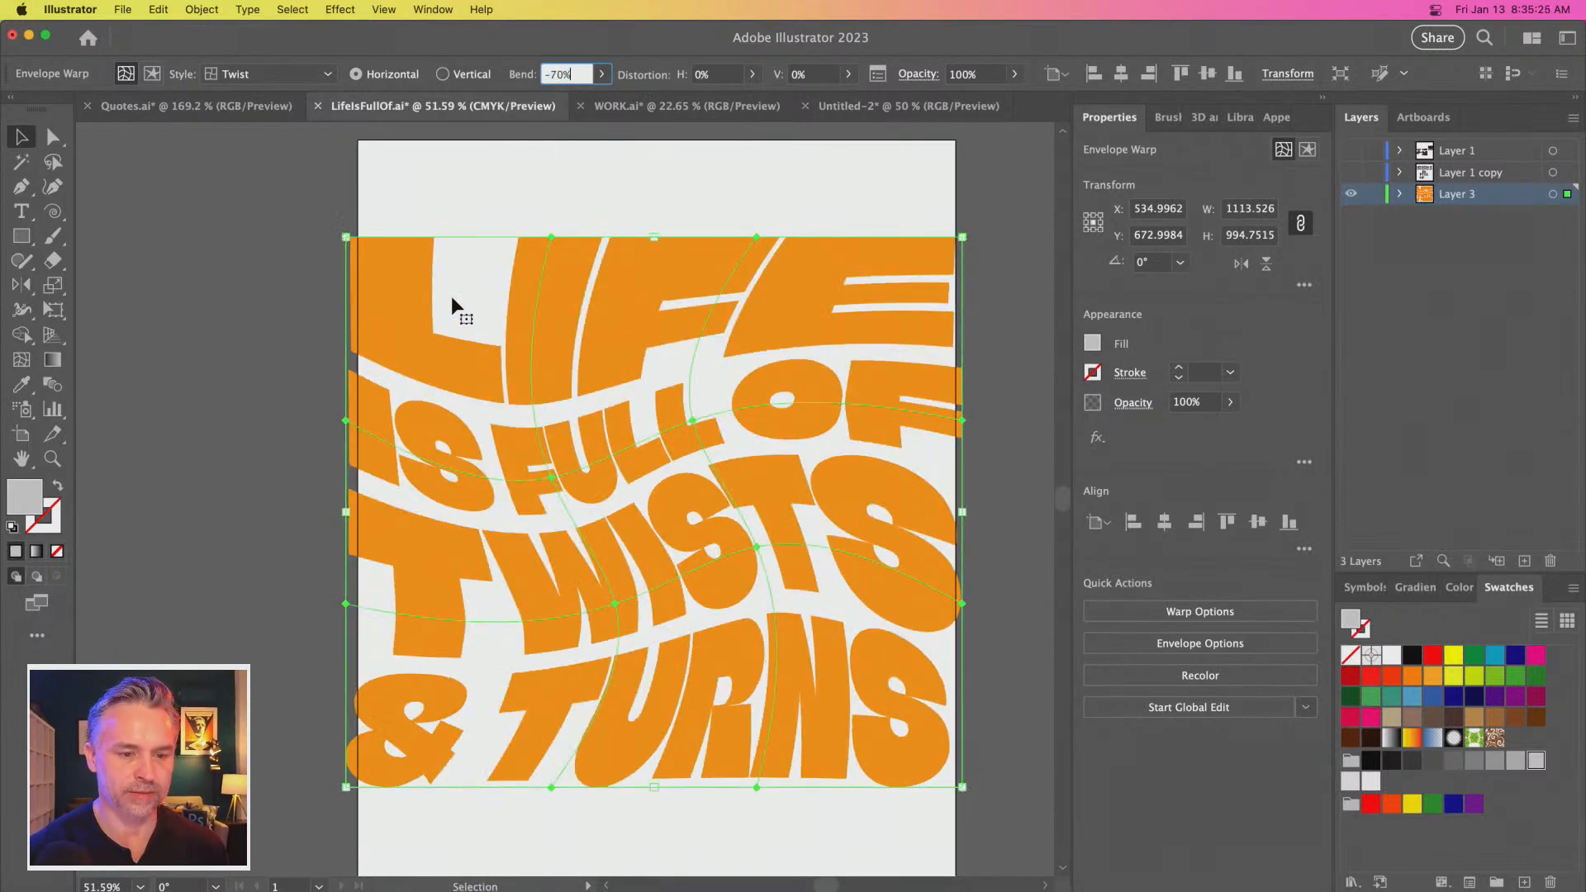
{"action": "left_click_drag", "start_coordinate": [347, 239], "coordinate": [415, 297]}
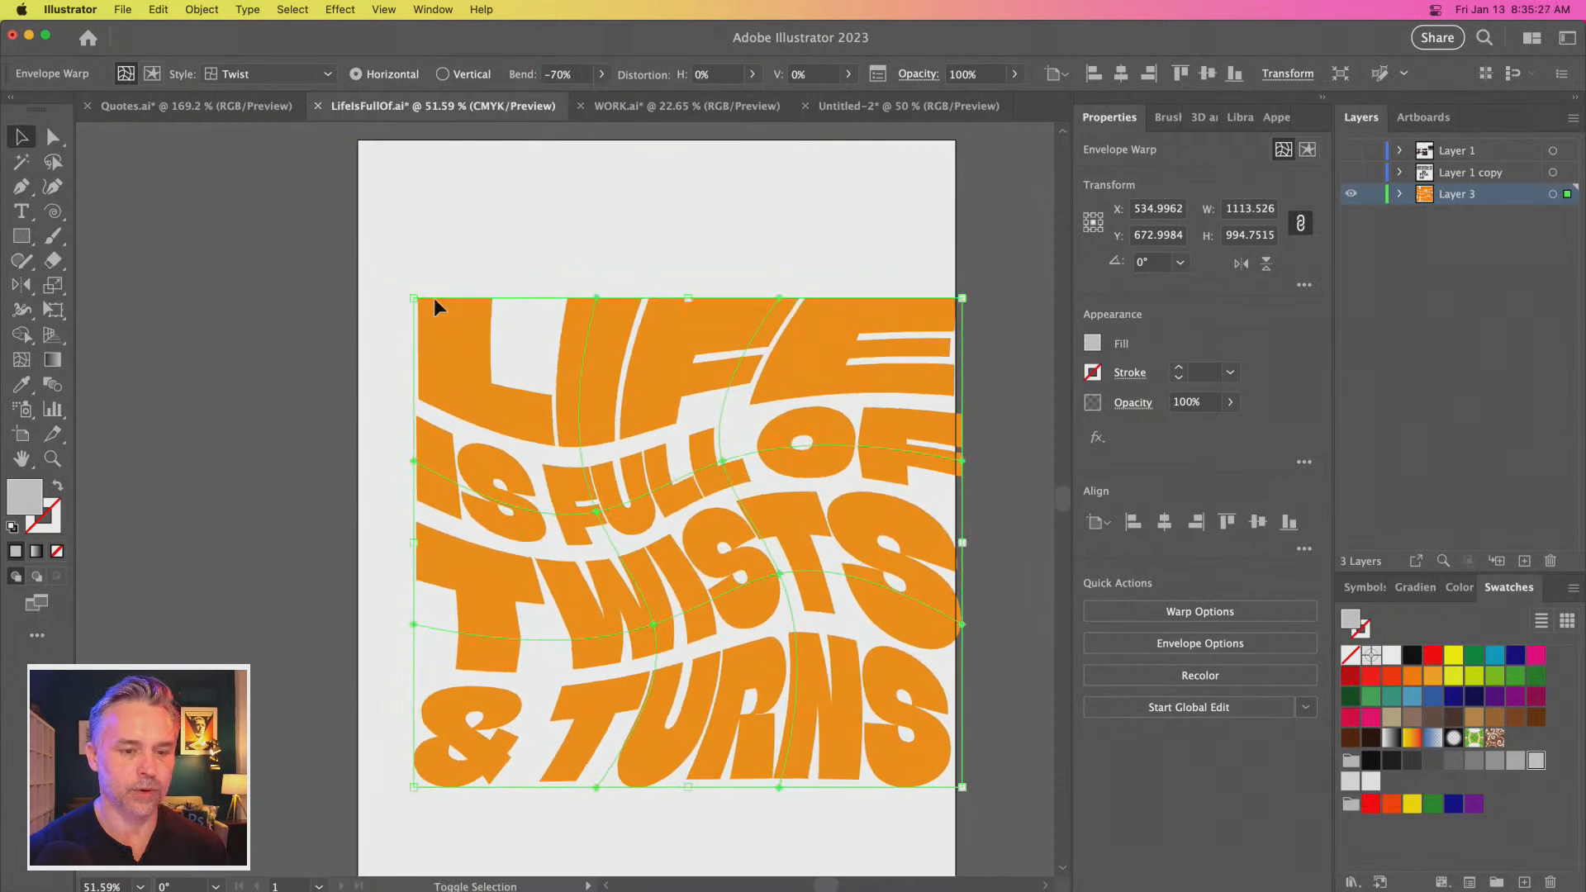
{"action": "left_click_drag", "start_coordinate": [578, 357], "coordinate": [550, 324]}
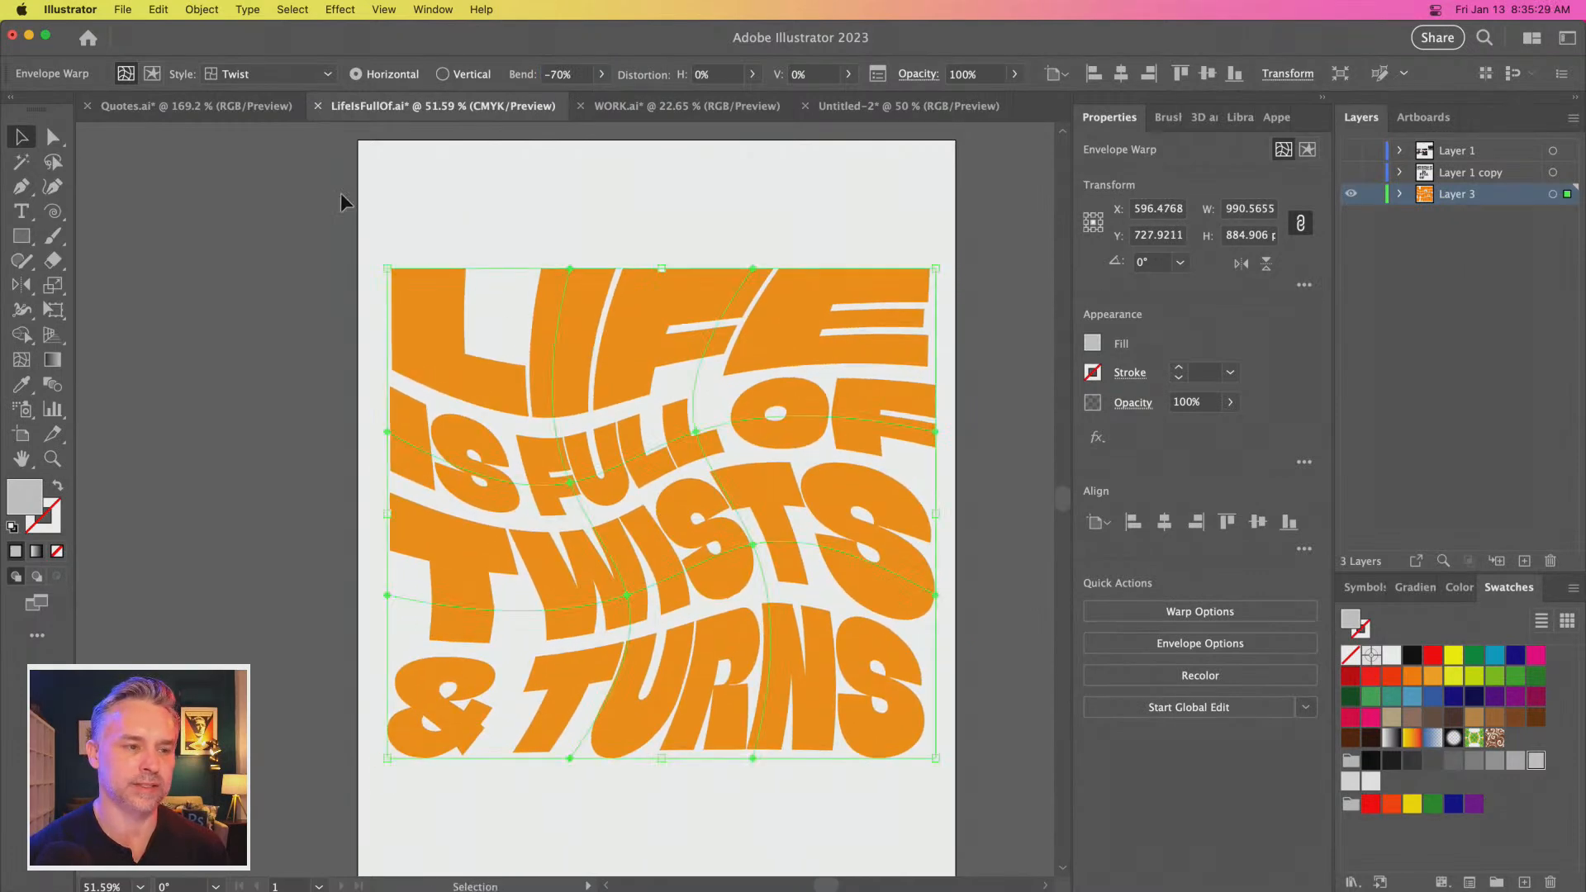
Edit the envelope's contents and try several swatches on the text, ending with the light orange C=0 M=35 Y=85 K=0
{"action": "left_click", "coordinate": [152, 74]}
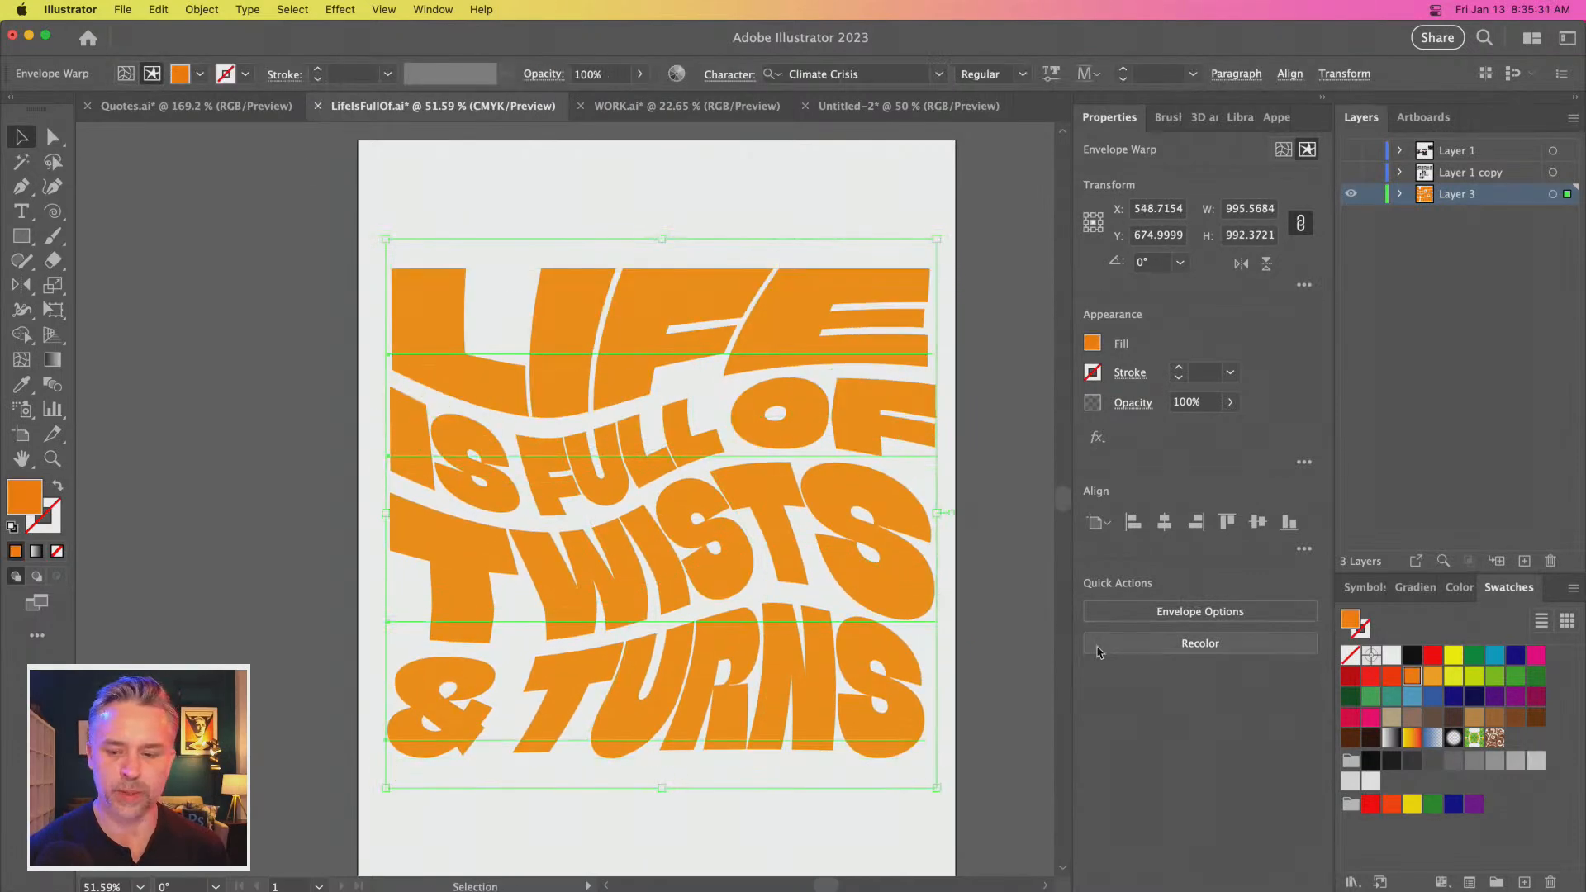
{"action": "left_click", "coordinate": [1468, 659]}
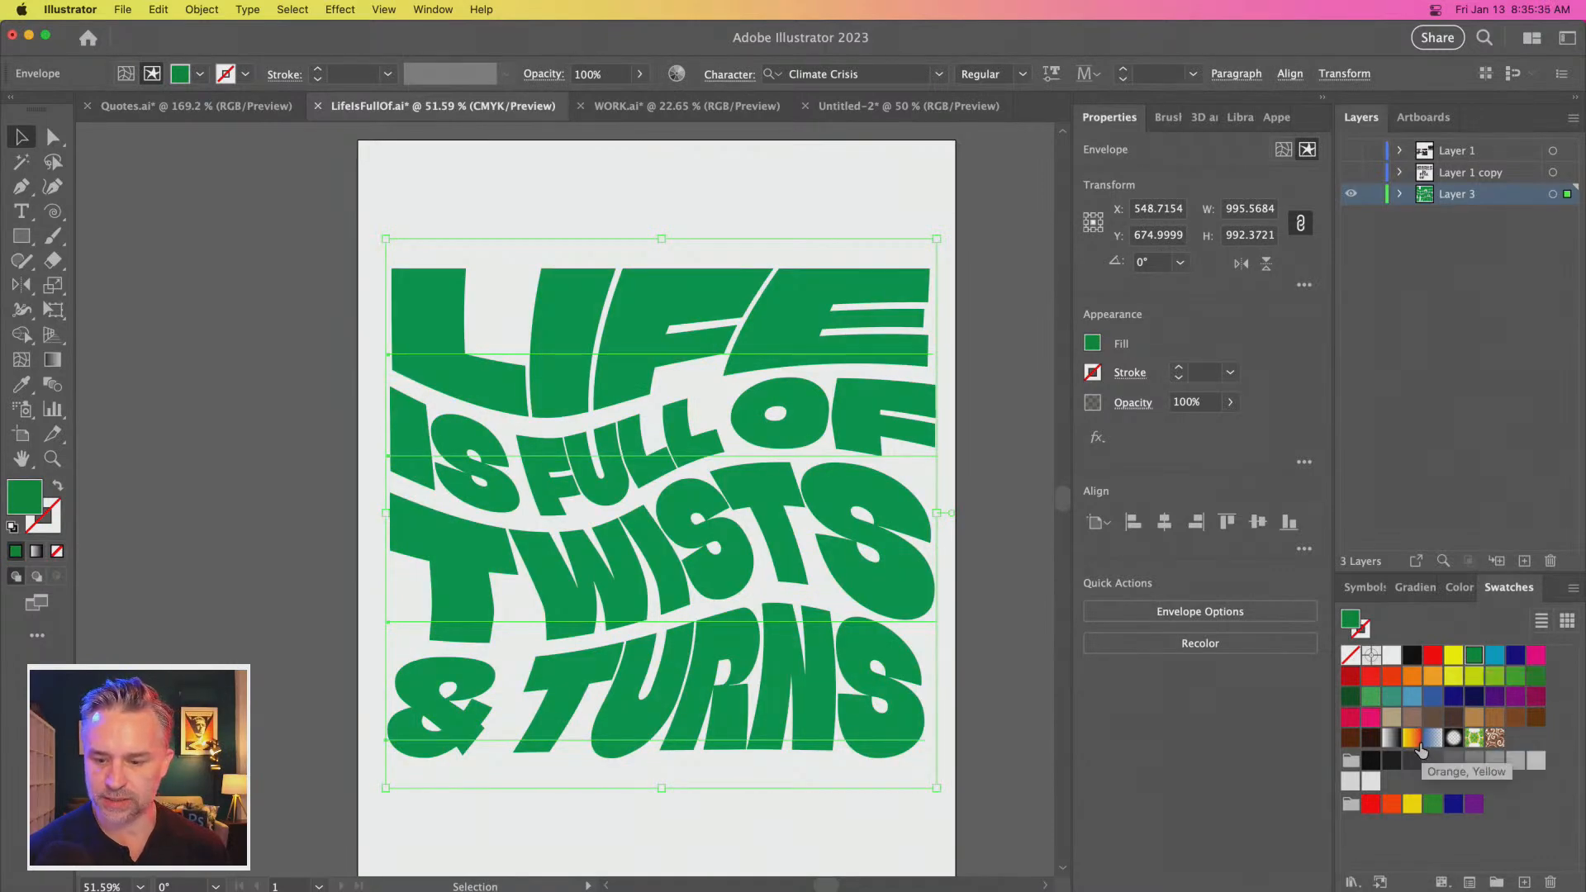
{"action": "left_click", "coordinate": [1412, 739]}
{"action": "left_click", "coordinate": [1412, 698]}
{"action": "left_click", "coordinate": [1433, 676]}
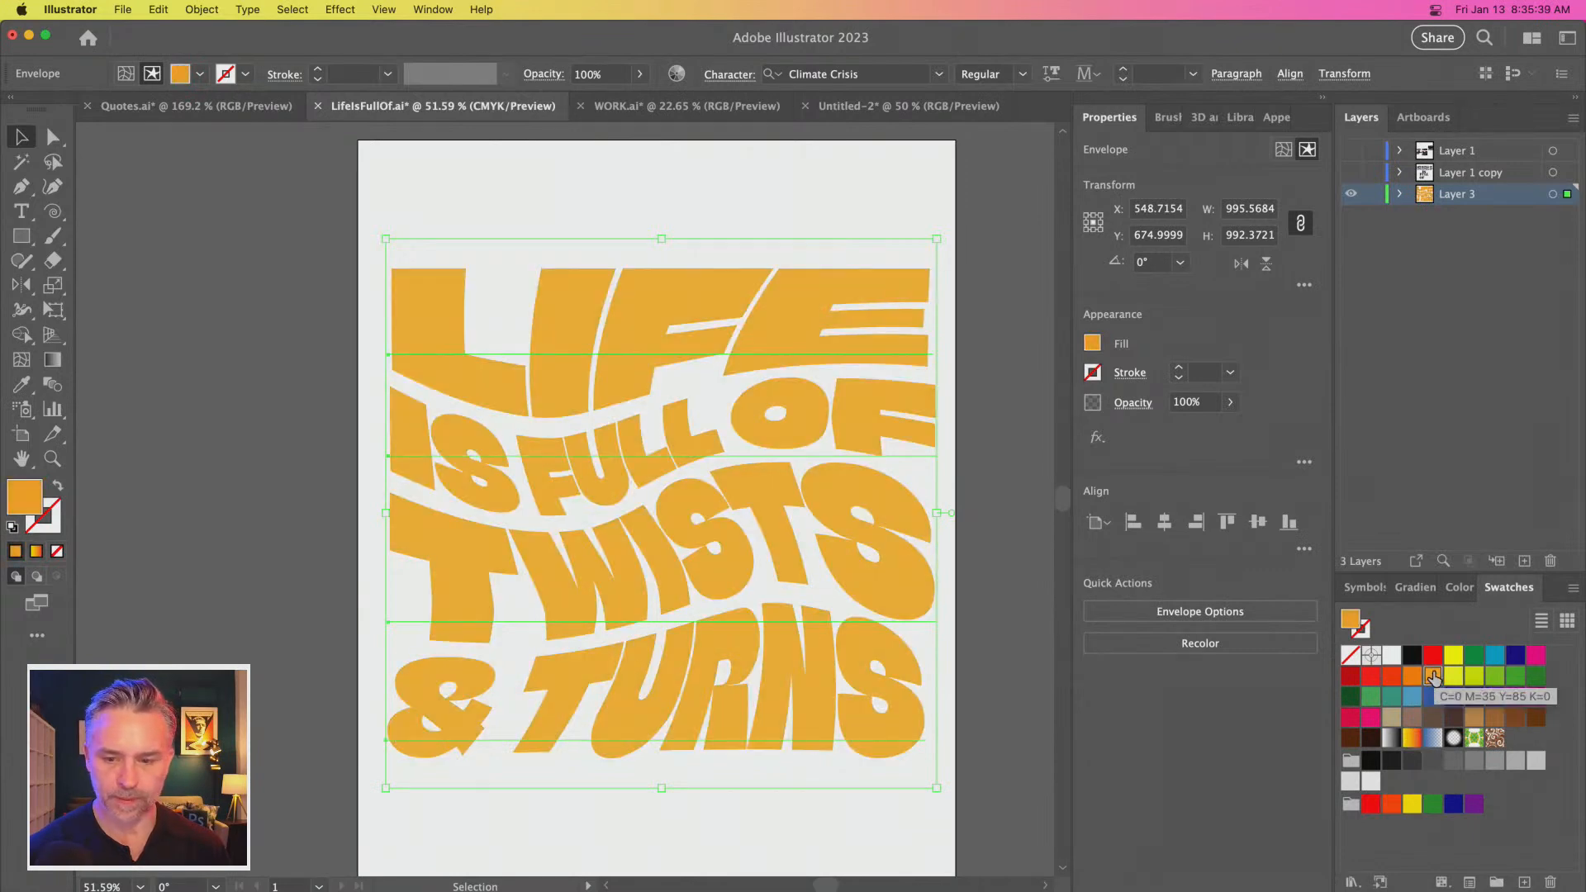
Try a new fill with the Orange, Yellow gradient in the envelope's appearance, and undo the gradient
{"action": "left_click", "coordinate": [1276, 118]}
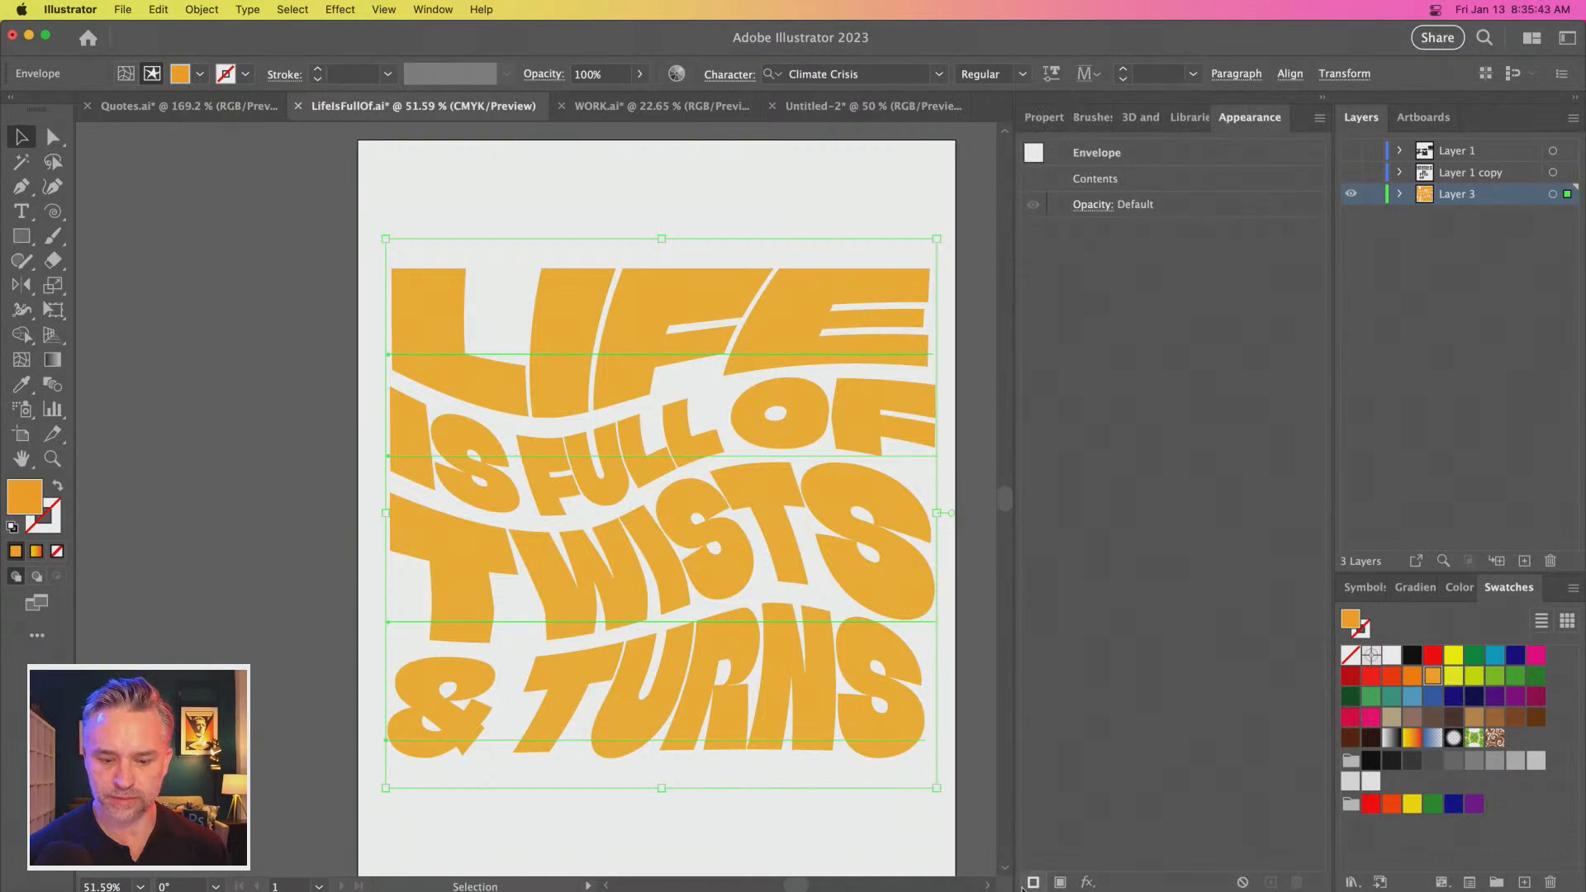
{"action": "left_click", "coordinate": [1060, 882]}
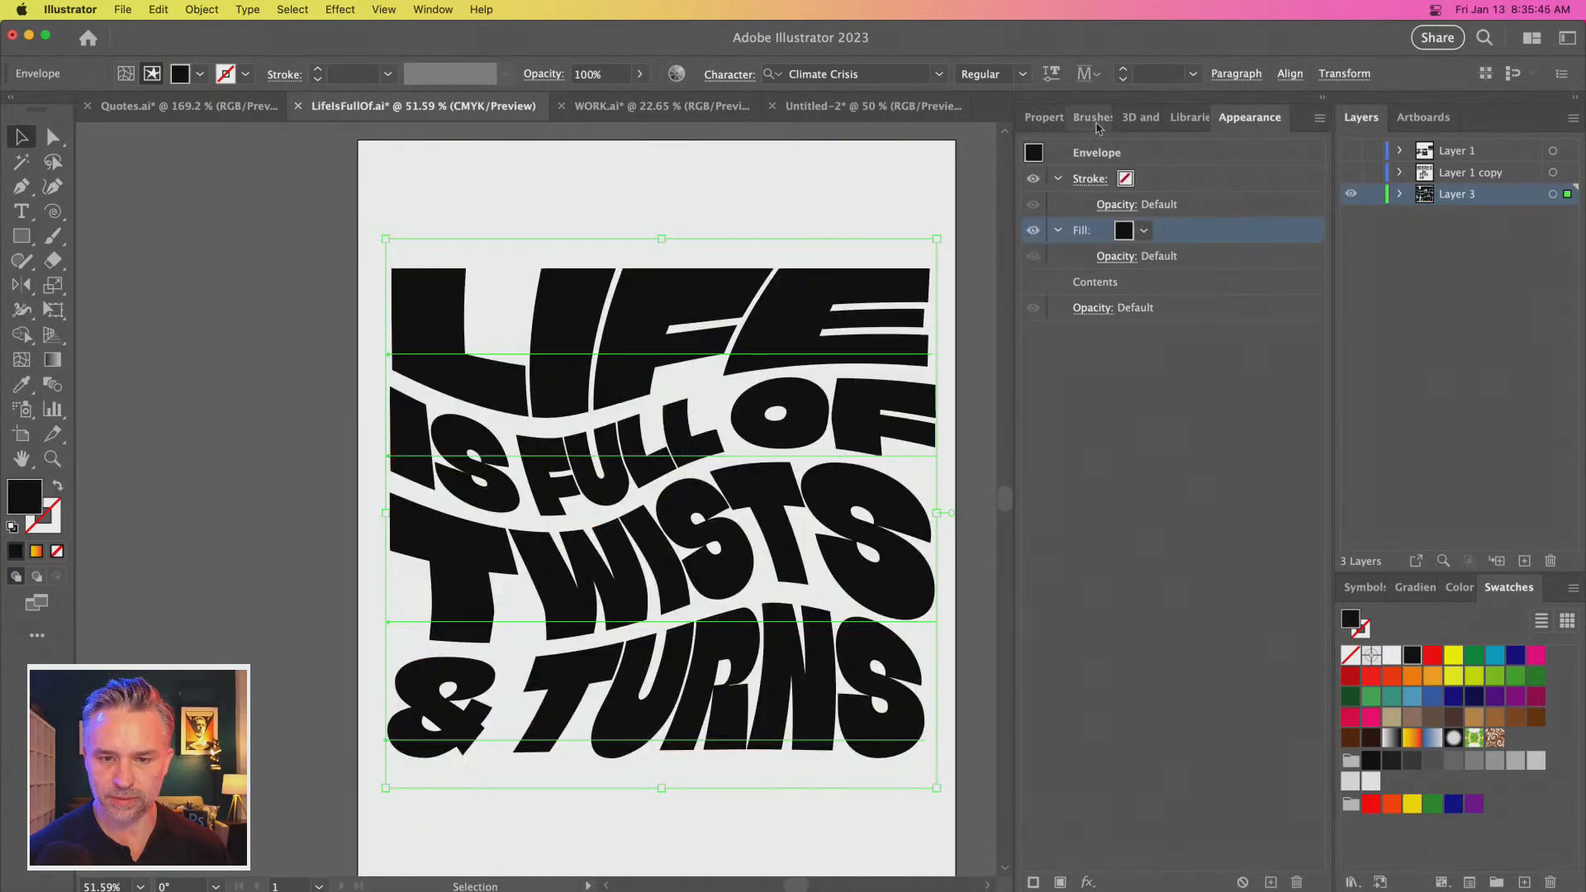
{"action": "left_click", "coordinate": [1144, 231]}
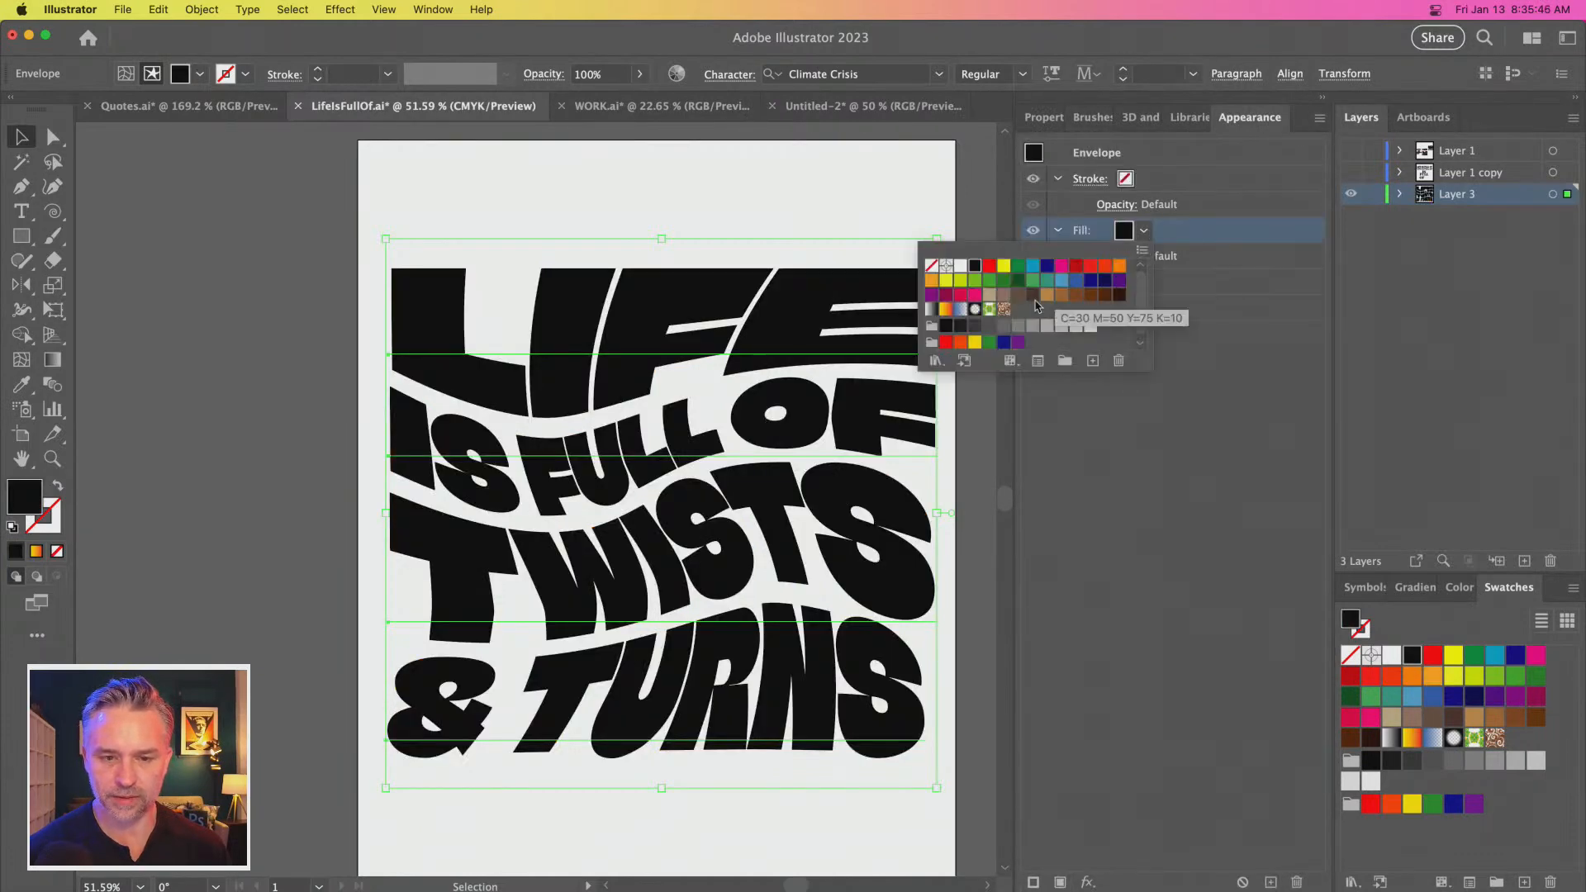
{"action": "left_click", "coordinate": [946, 309]}
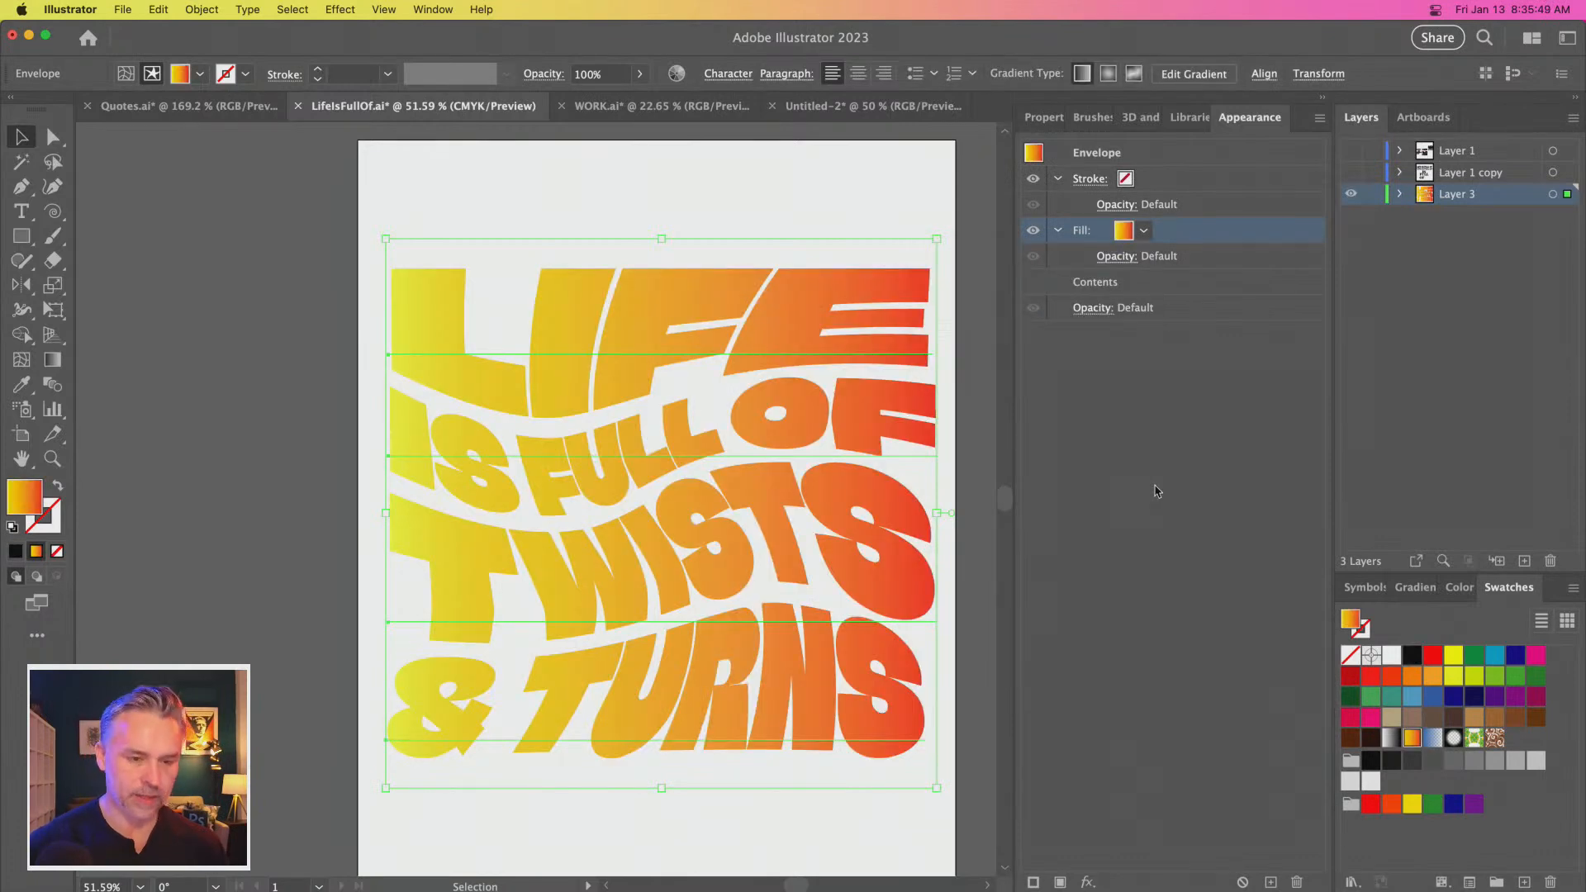
{"action": "key", "text": "super+z"}
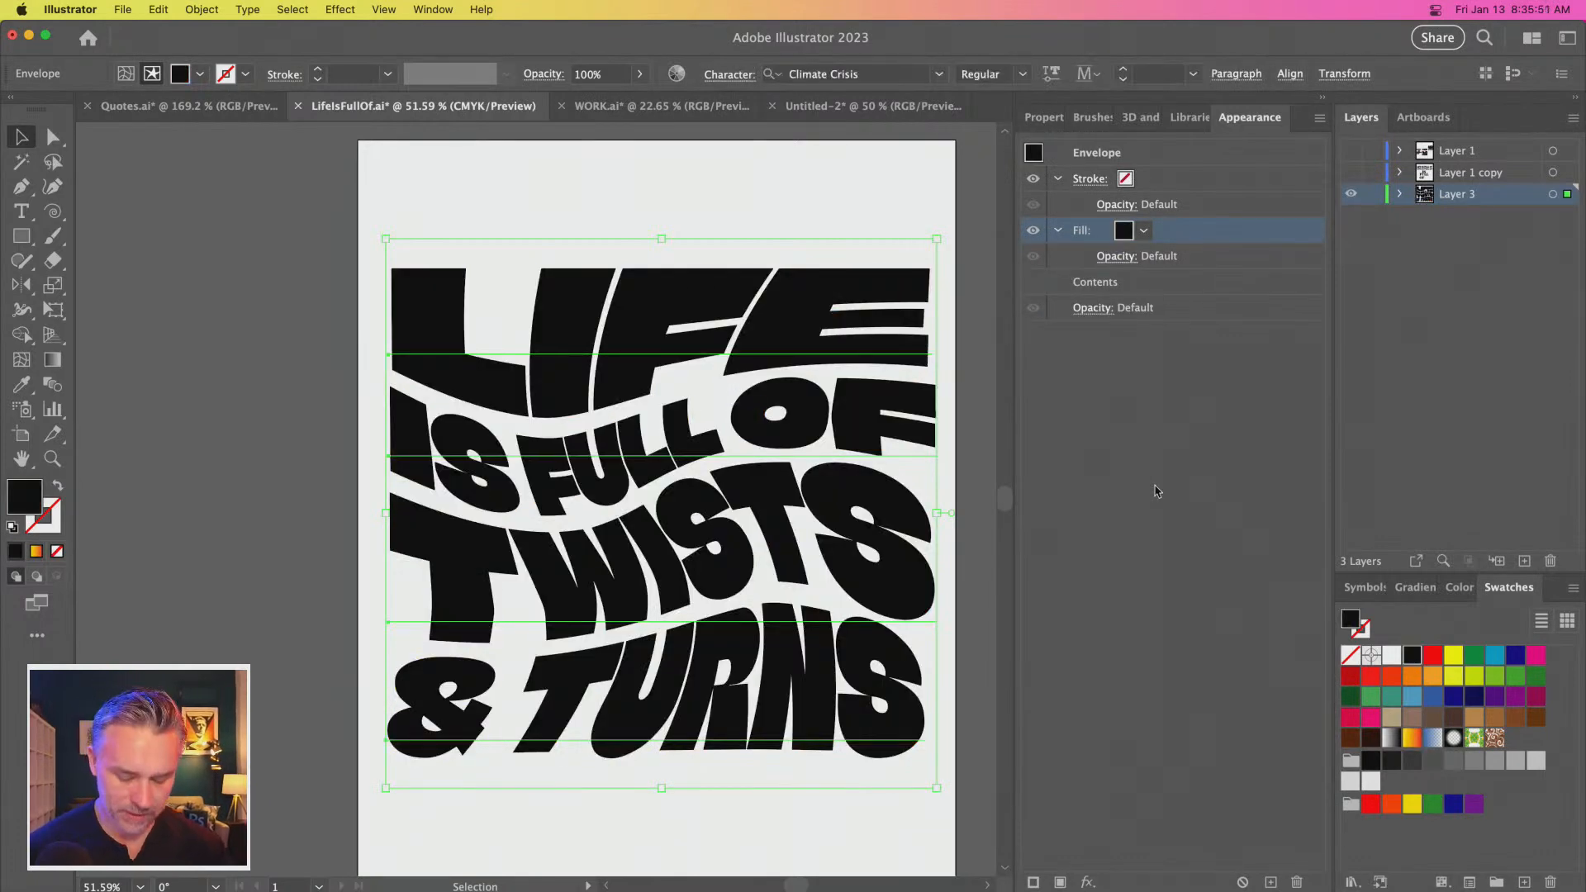
Enter the envelope's contents, fill the letter I of LIFE with red-orange, and reset the LIFE line to light orange
{"action": "key", "text": "super+shift+h"}
{"action": "key", "text": "super+="}
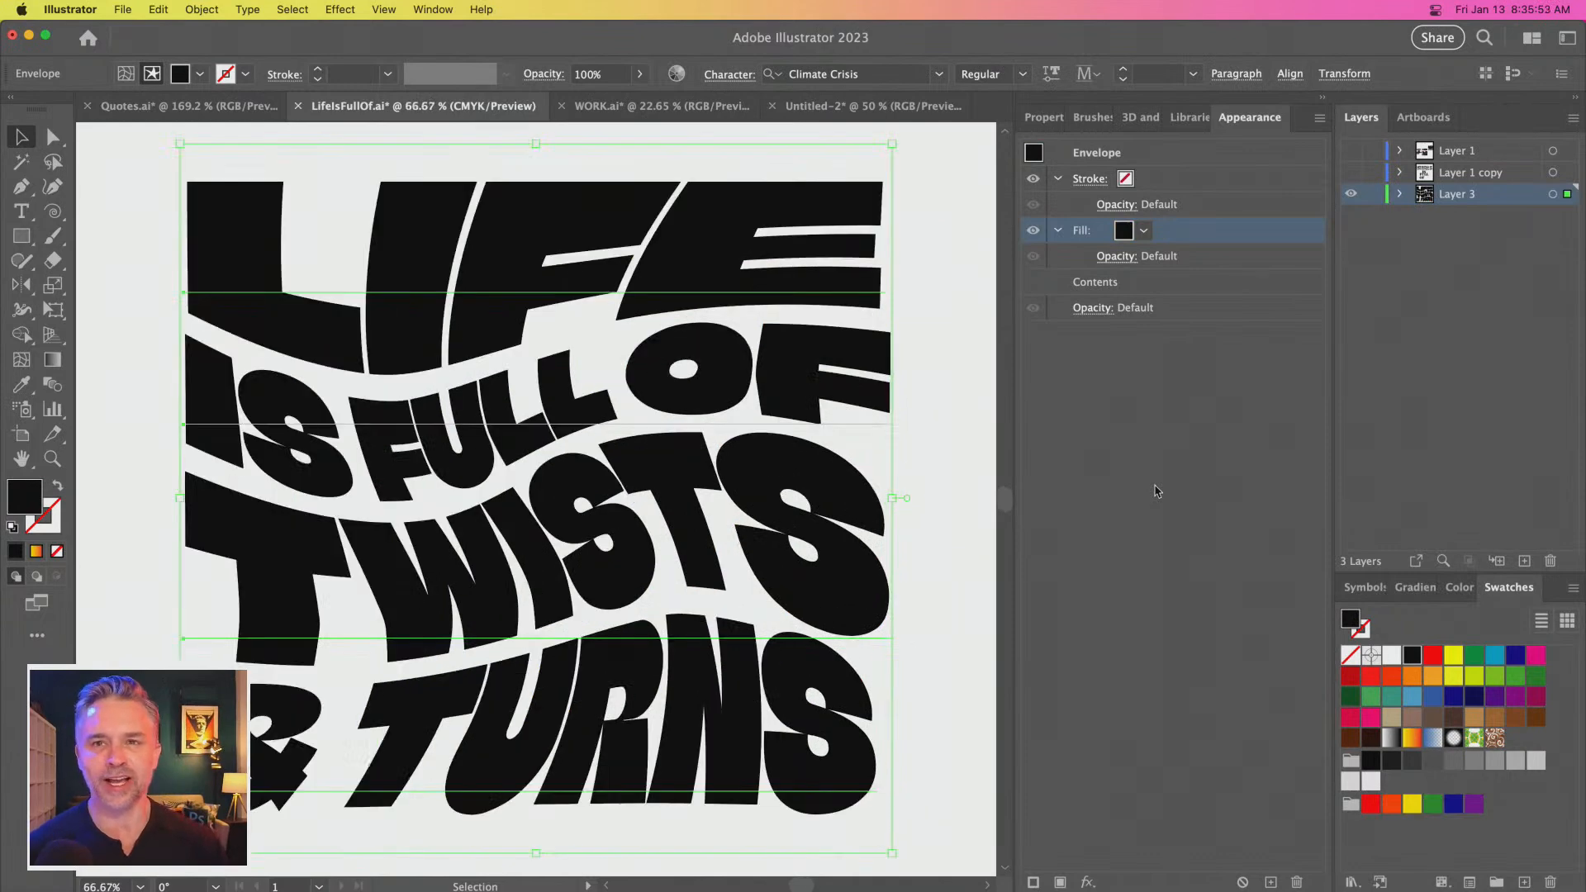
{"action": "key", "text": "space"}
{"action": "left_click_drag", "start_coordinate": [499, 455], "coordinate": [544, 451]}
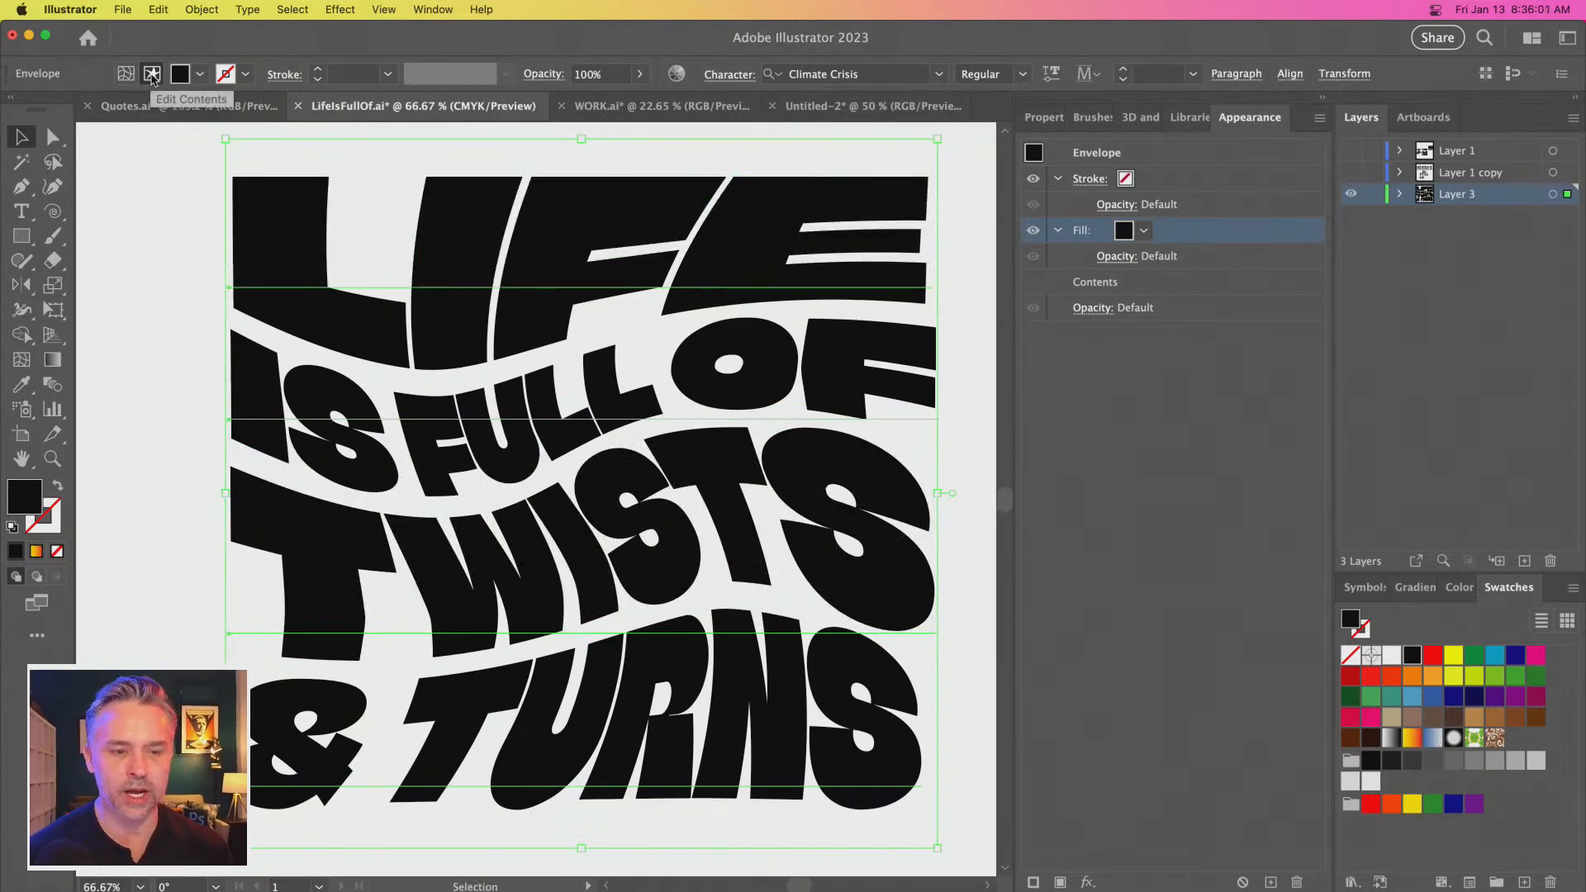
{"action": "left_click", "coordinate": [151, 76]}
{"action": "double_click", "coordinate": [469, 238]}
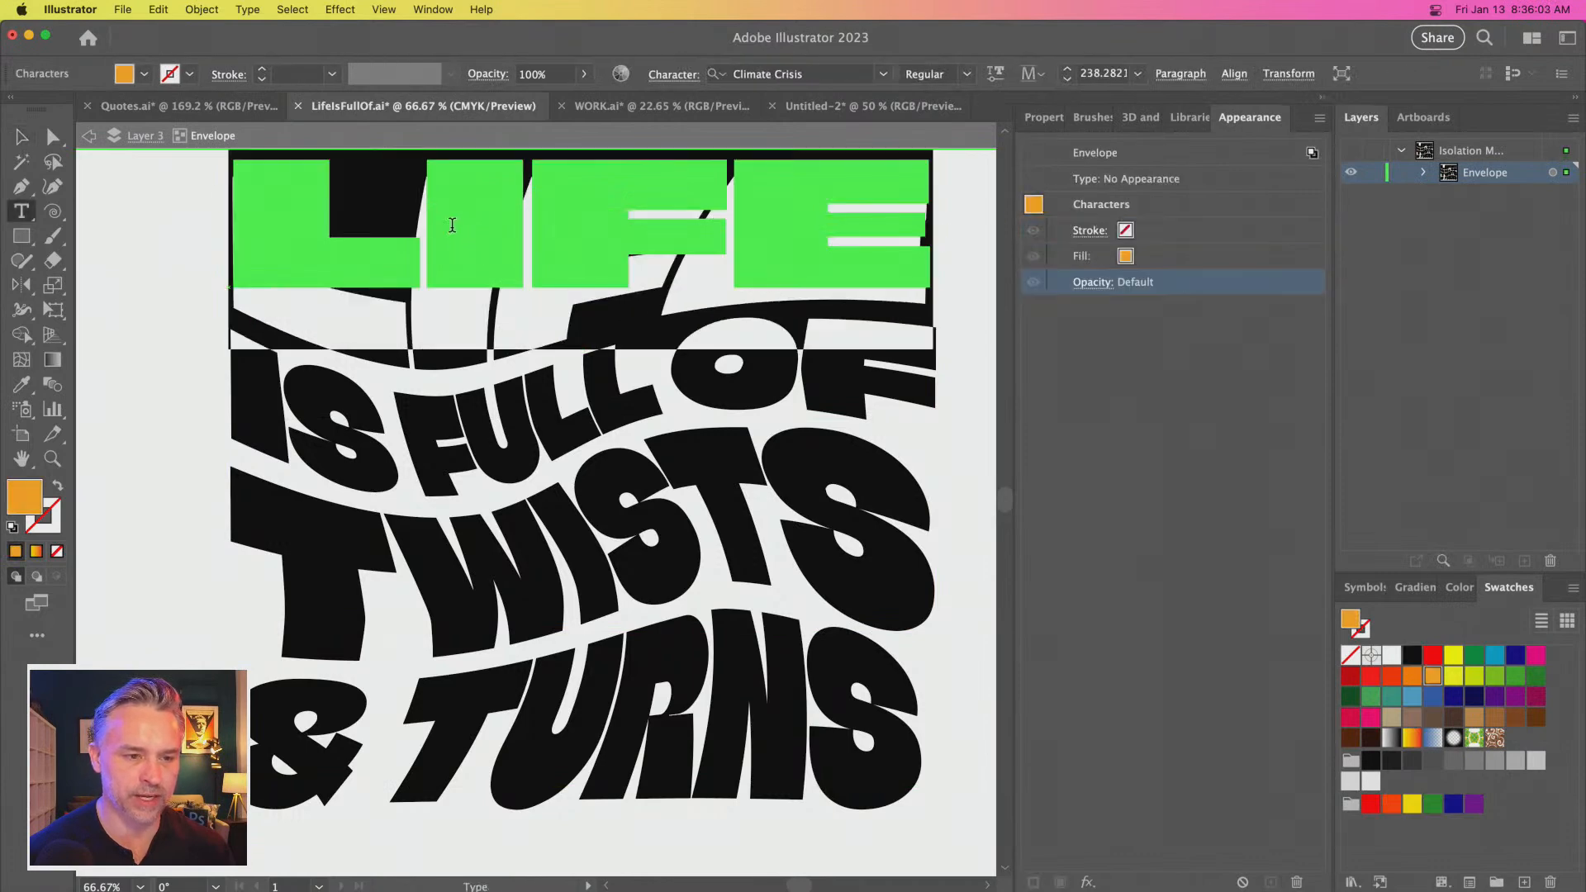
{"action": "left_click_drag", "start_coordinate": [434, 244], "coordinate": [482, 248]}
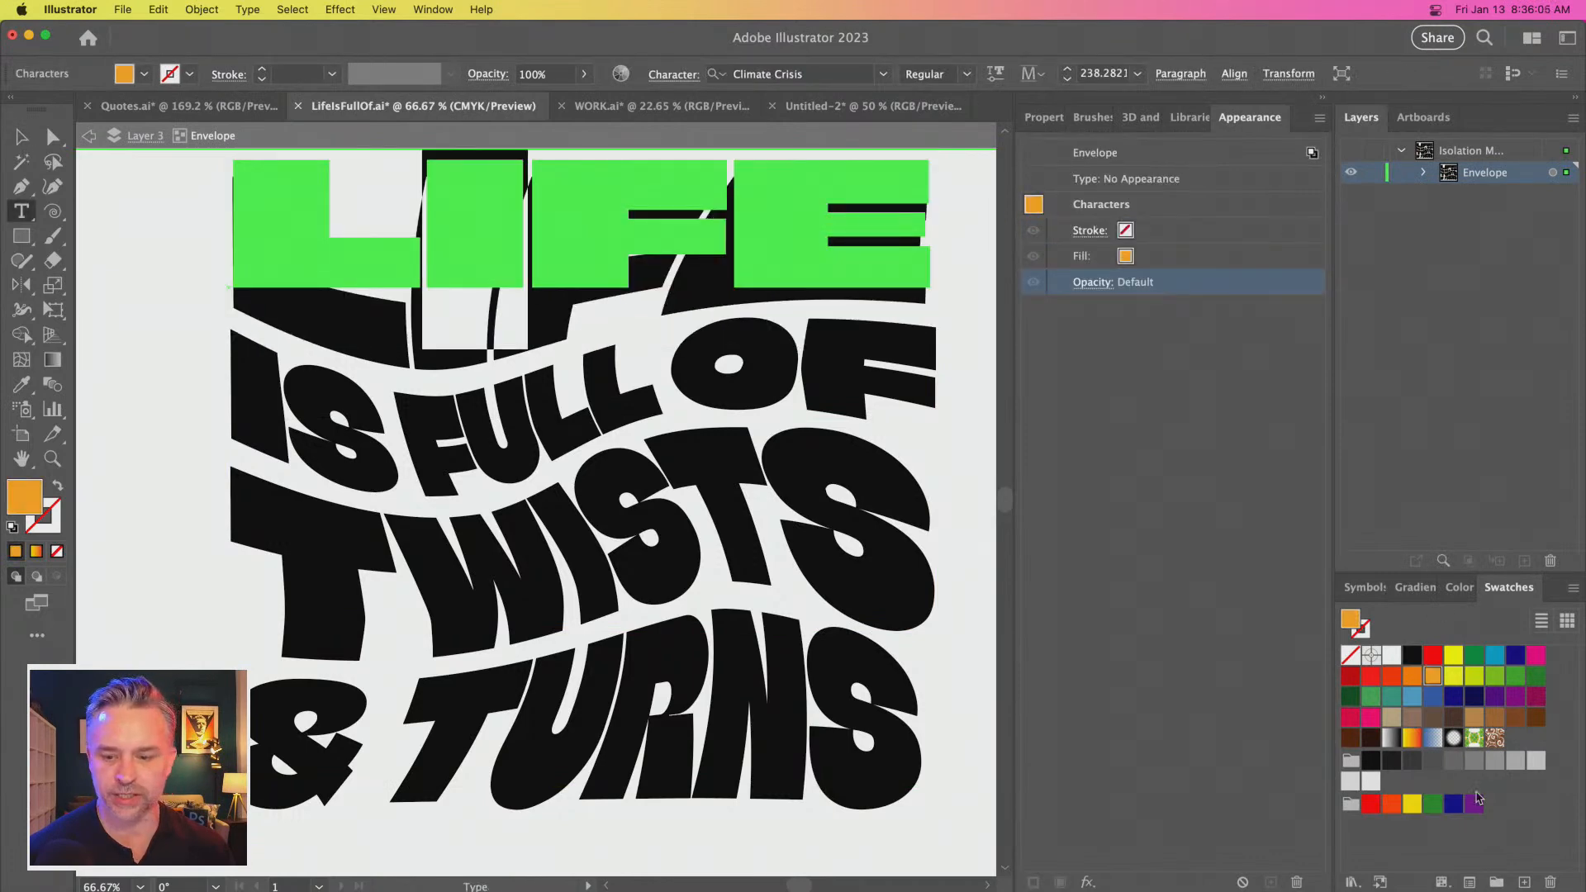
{"action": "left_click", "coordinate": [1391, 678]}
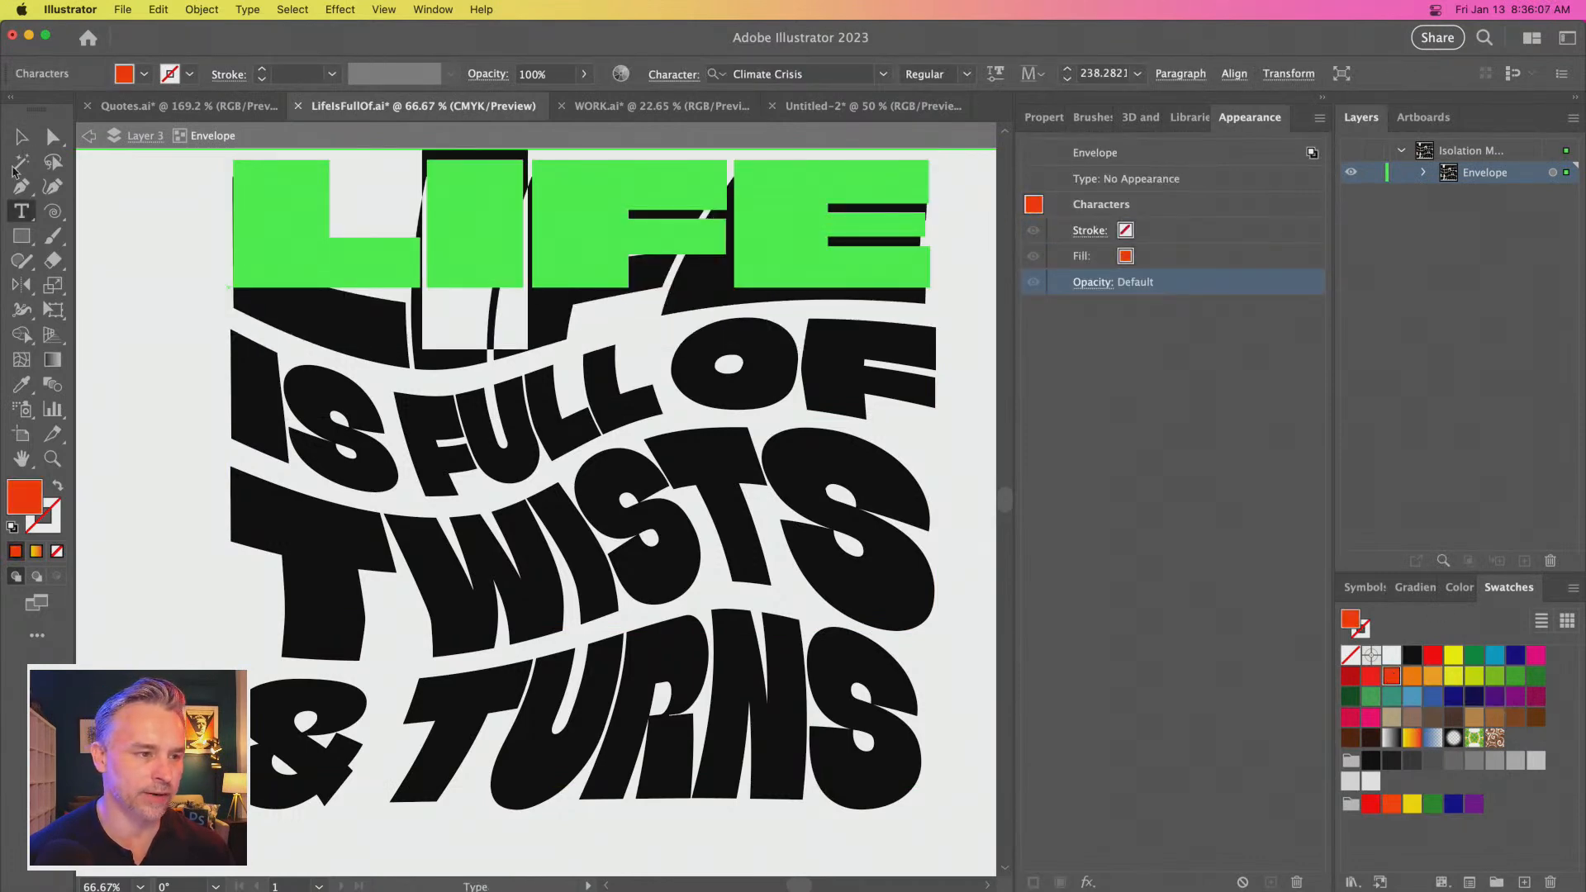
{"action": "left_click", "coordinate": [22, 136]}
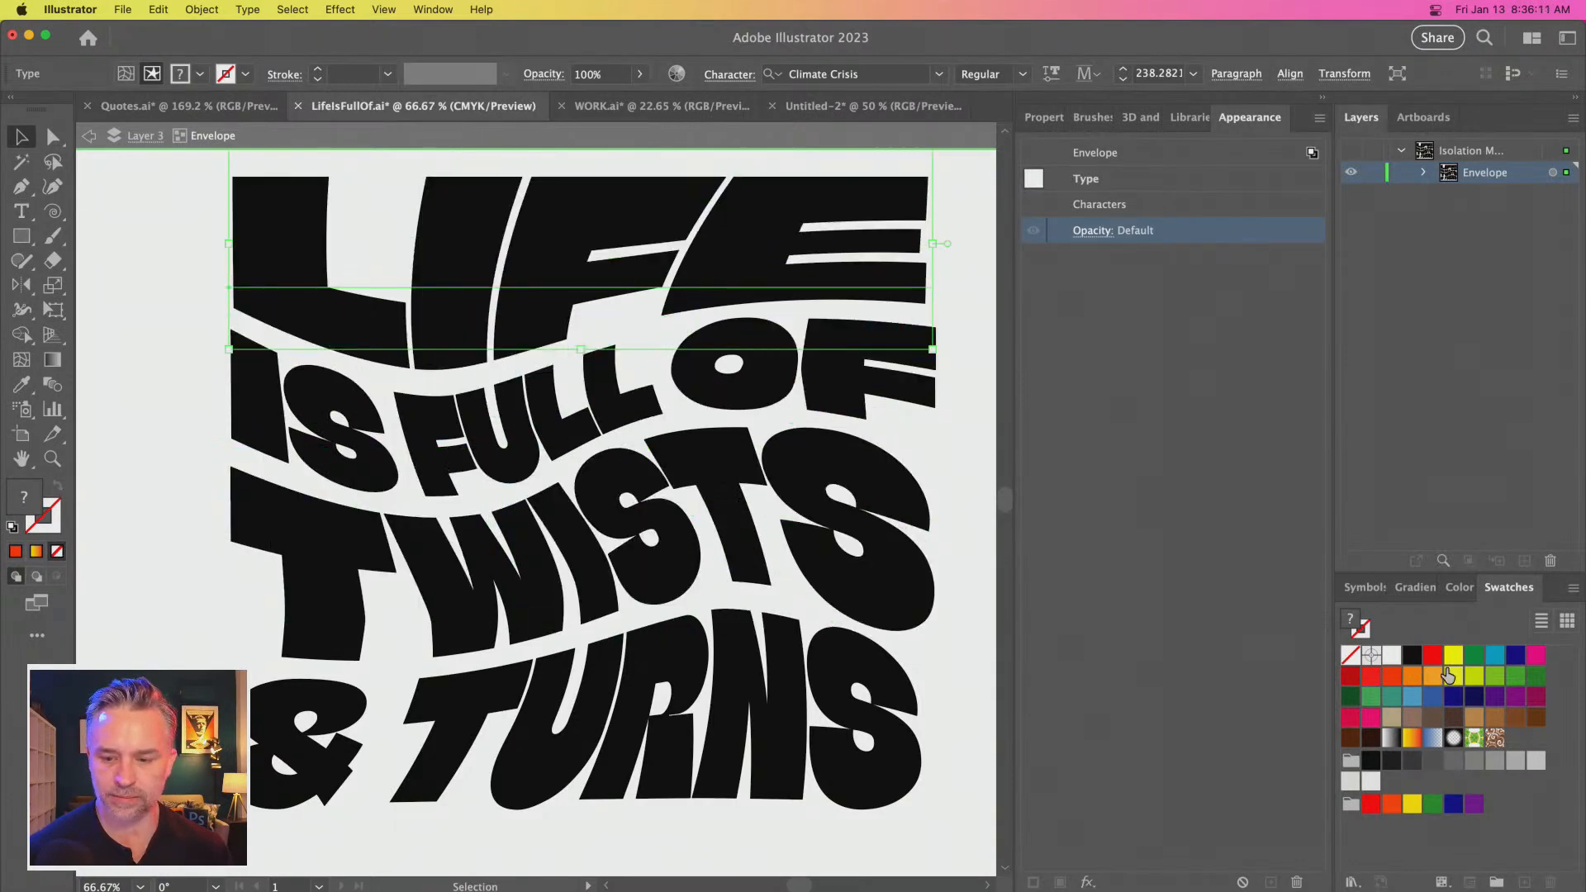
{"action": "left_click", "coordinate": [1432, 675]}
Select the whole envelope lettering and try red, yellow and orange swatches on it, ending with the Orange, Yellow gradient
{"action": "left_click", "coordinate": [322, 528]}
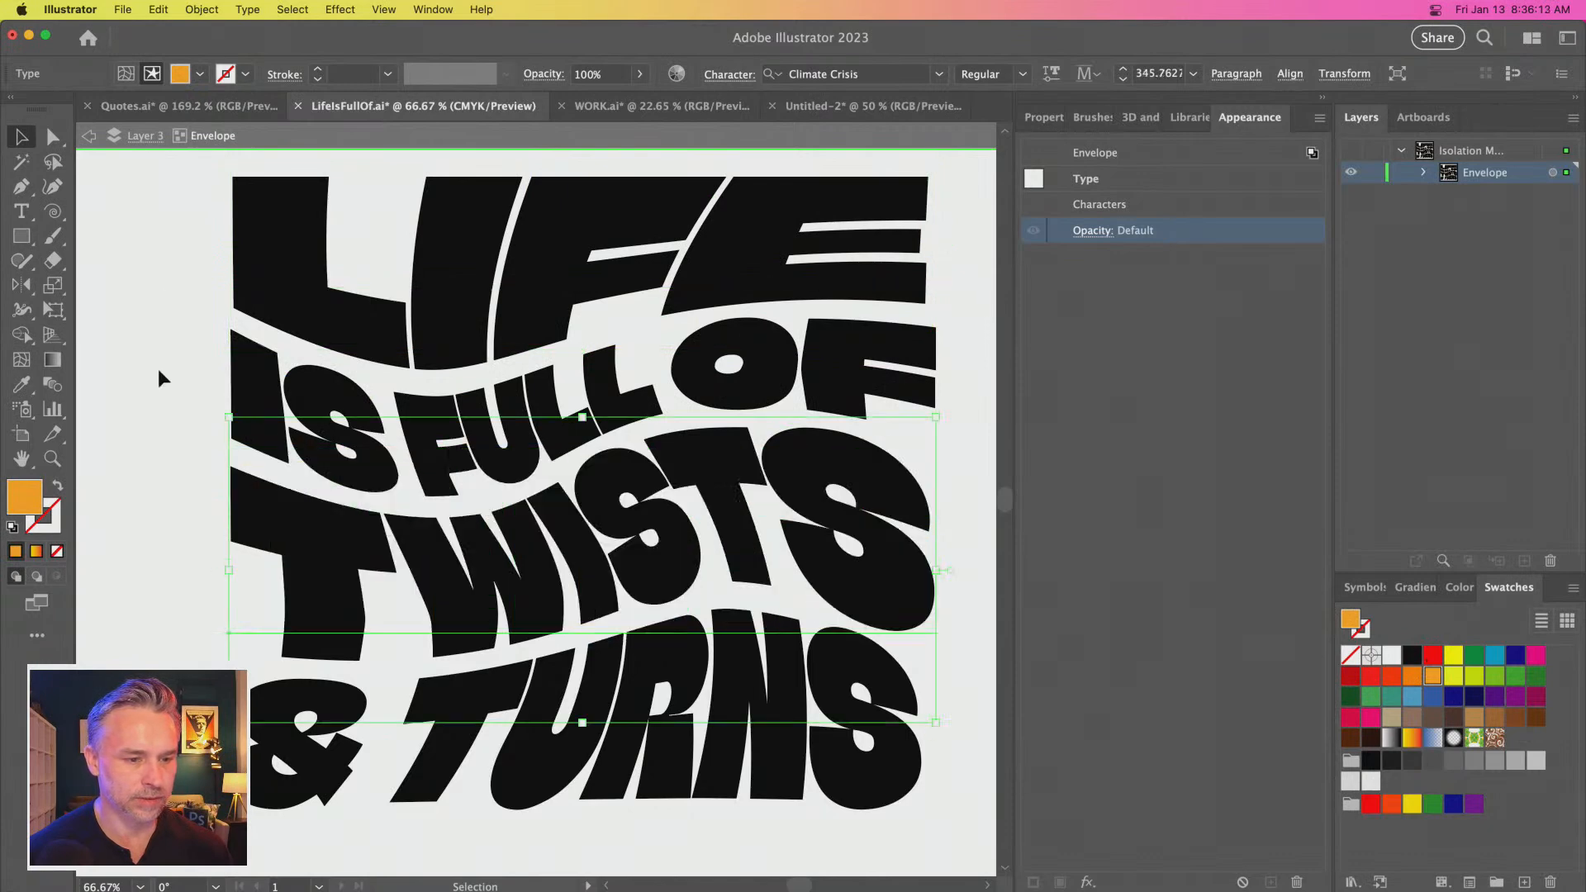
{"action": "left_click", "coordinate": [156, 219]}
{"action": "left_click", "coordinate": [882, 812]}
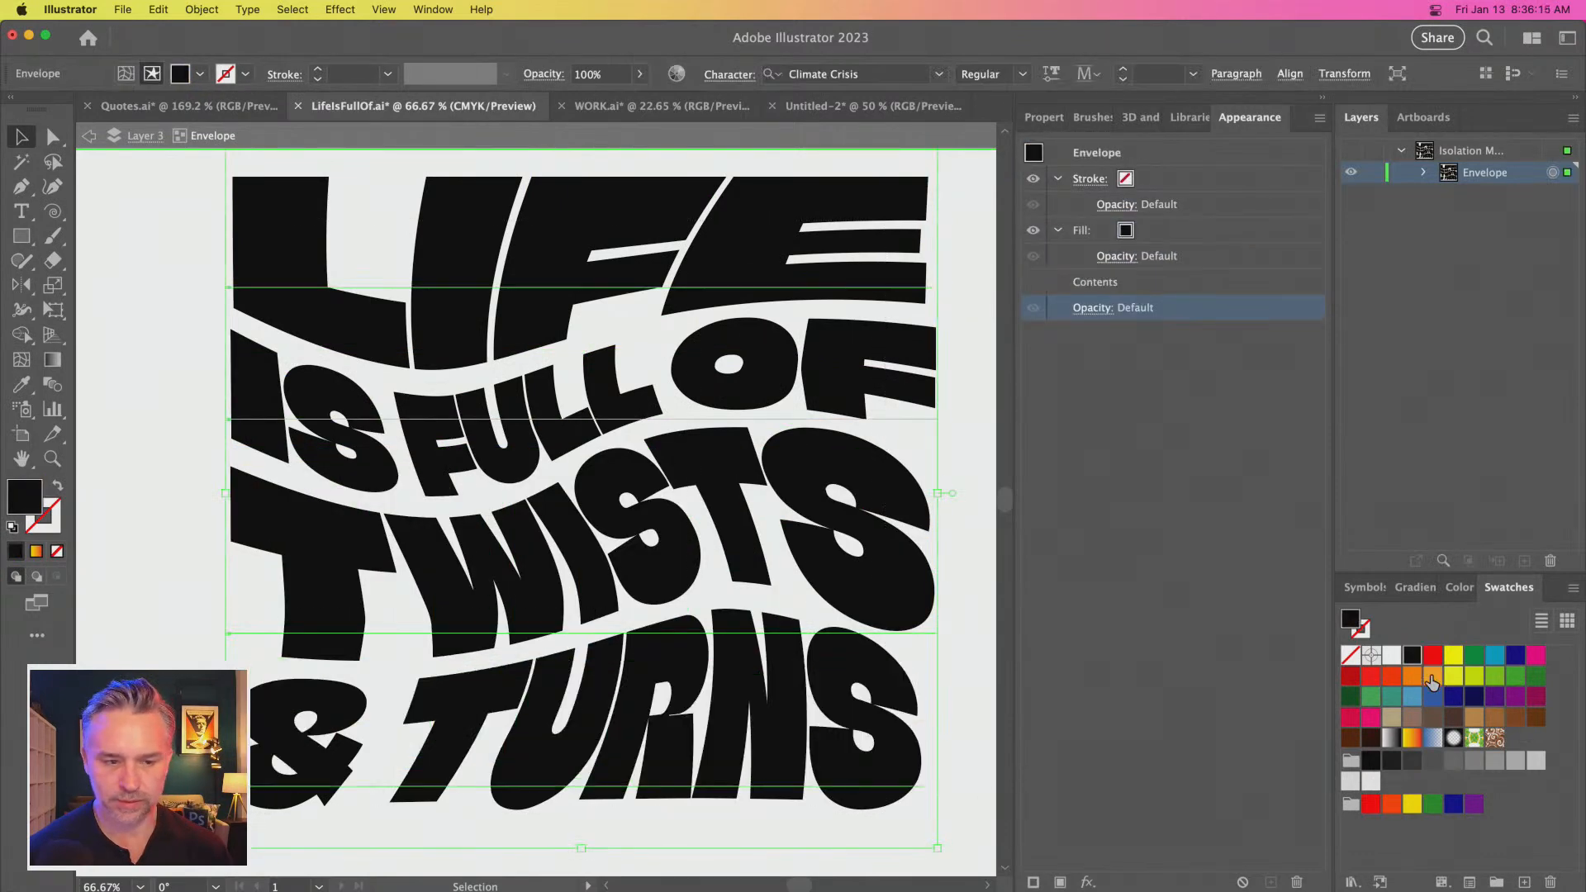
{"action": "left_click", "coordinate": [1432, 677]}
{"action": "left_click", "coordinate": [1432, 656]}
{"action": "left_click", "coordinate": [1453, 676]}
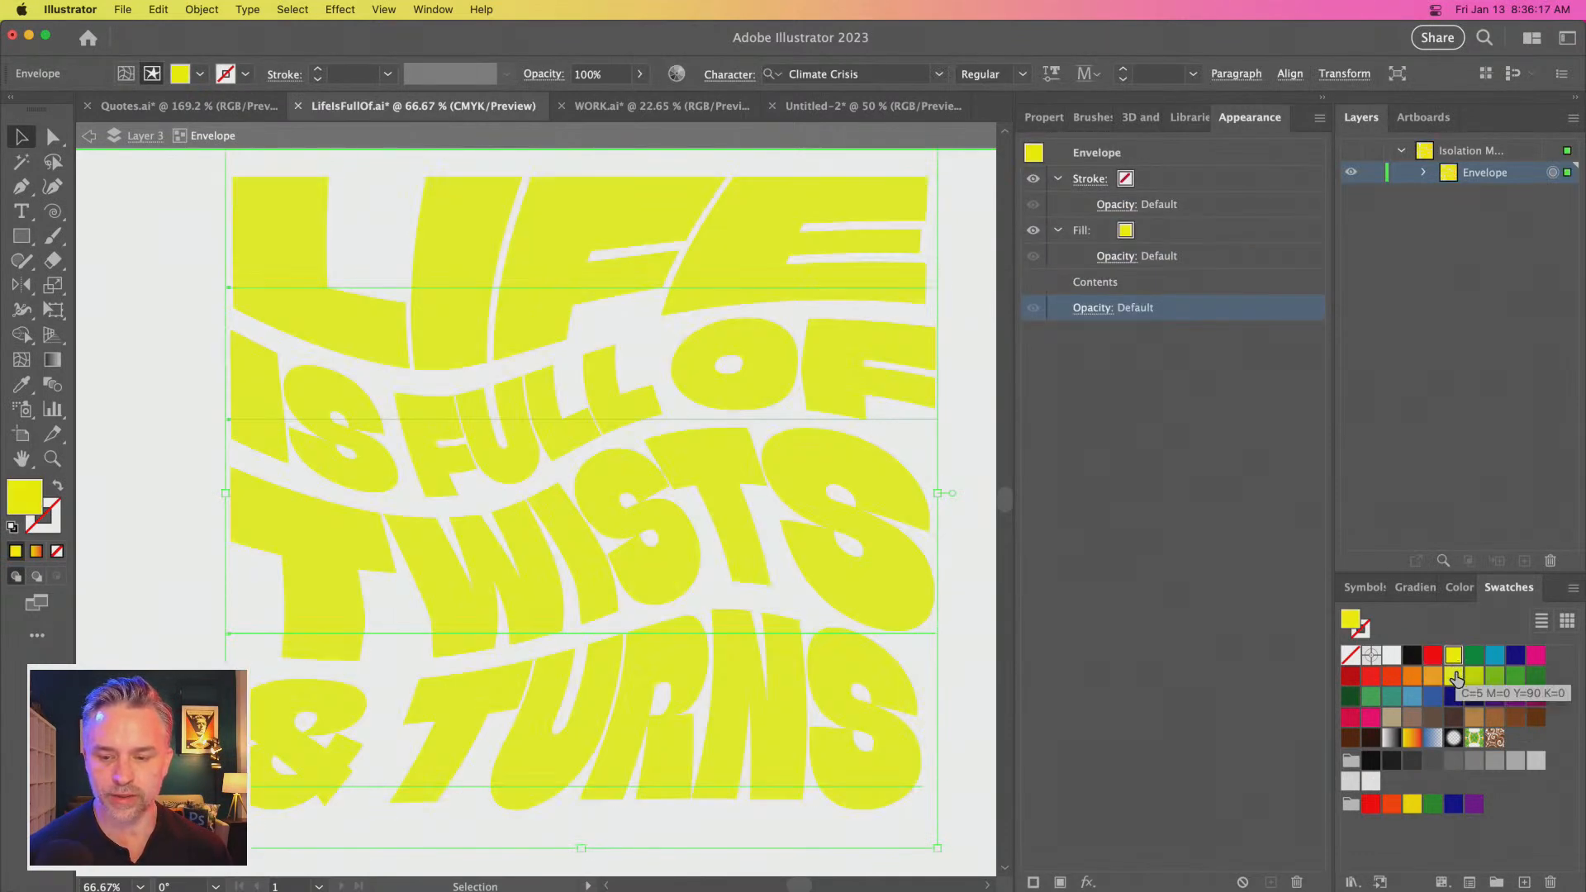
{"action": "left_click", "coordinate": [1411, 677]}
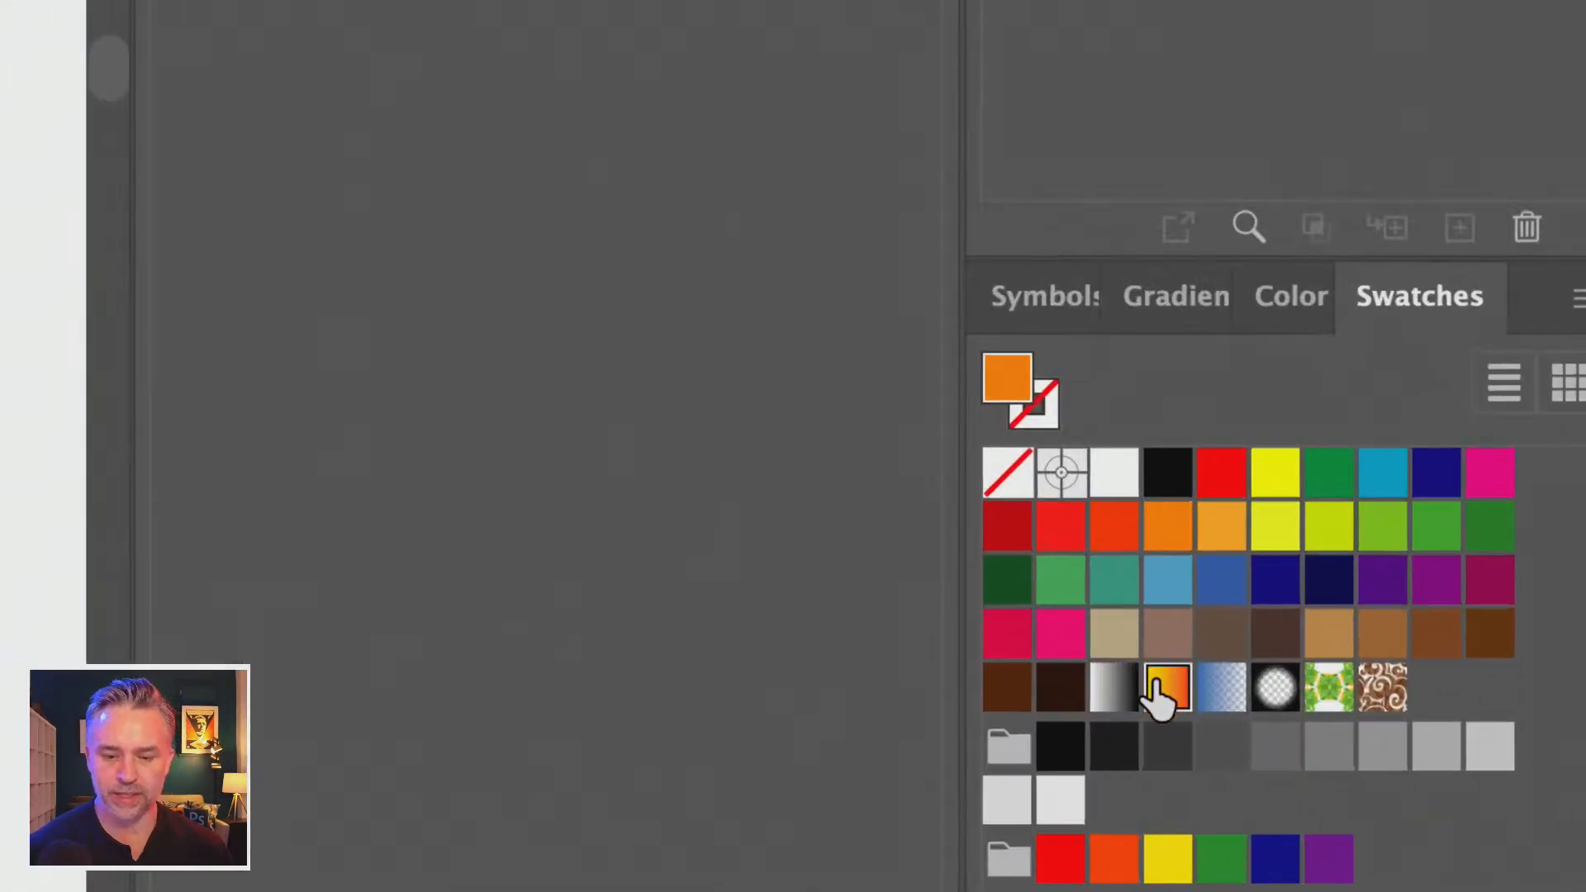
{"action": "left_click", "coordinate": [1353, 726]}
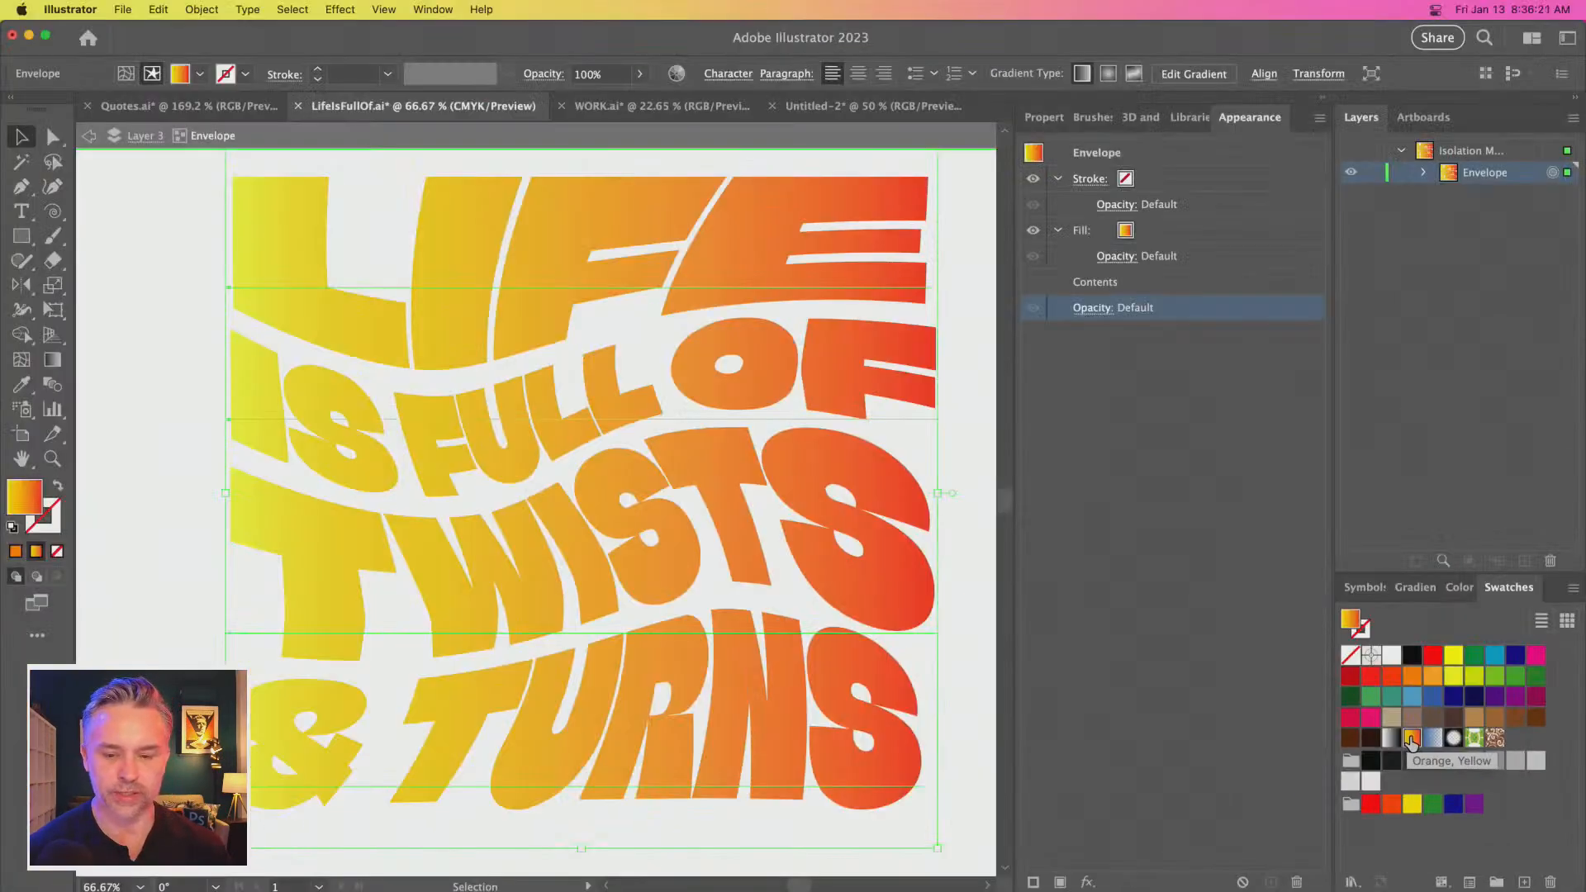
Remove the added fill from the envelope's appearance and try solid swatches directly on the contents, ending with red
{"action": "left_click", "coordinate": [1214, 230]}
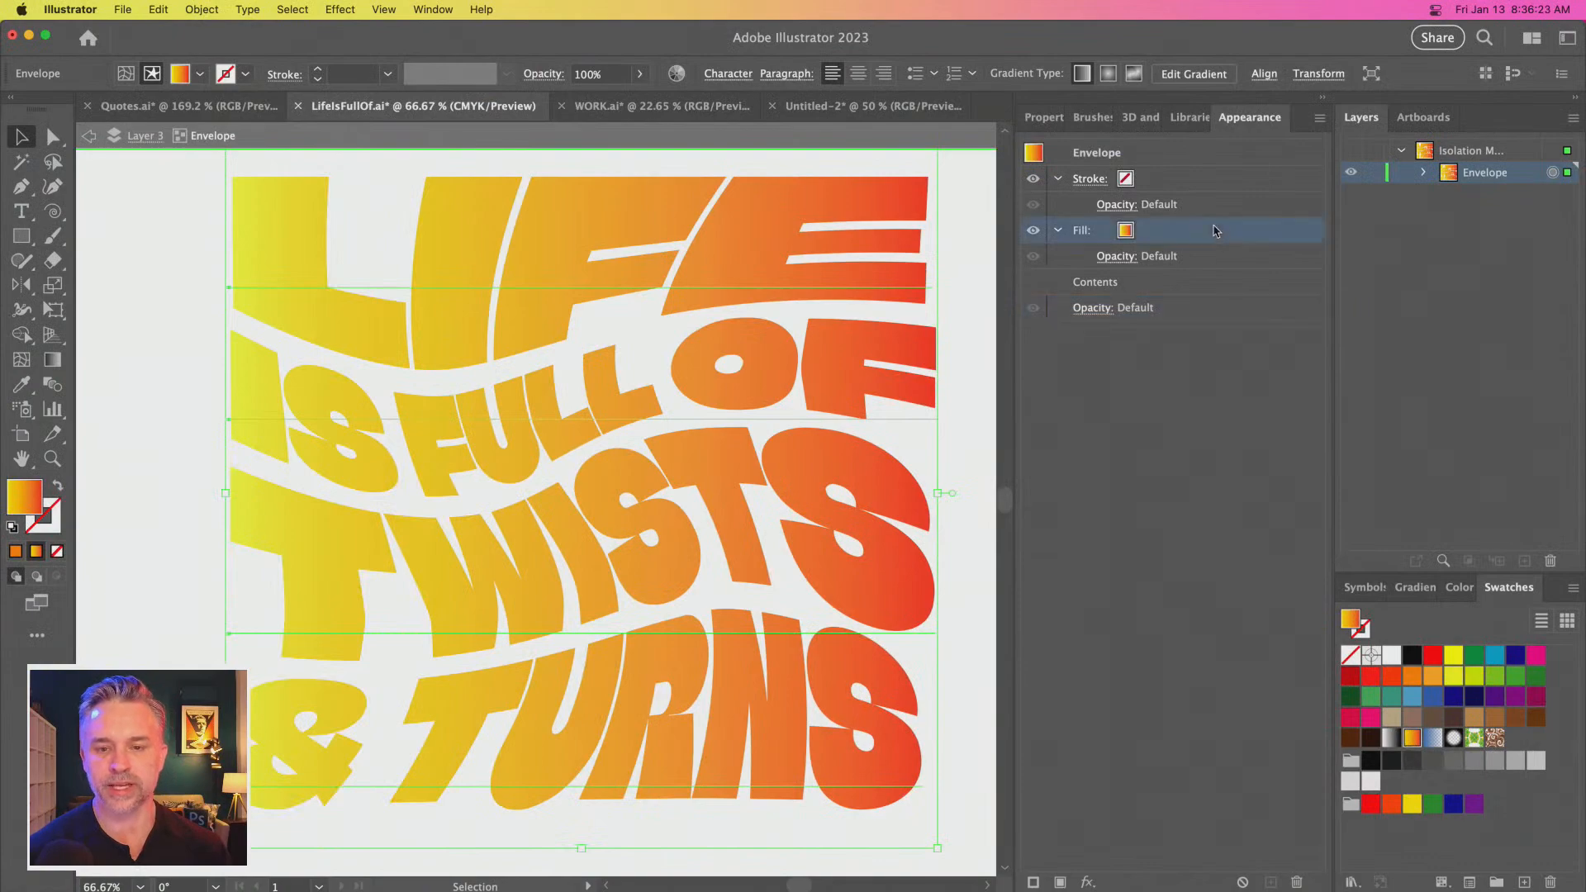
{"action": "left_click", "coordinate": [1295, 880]}
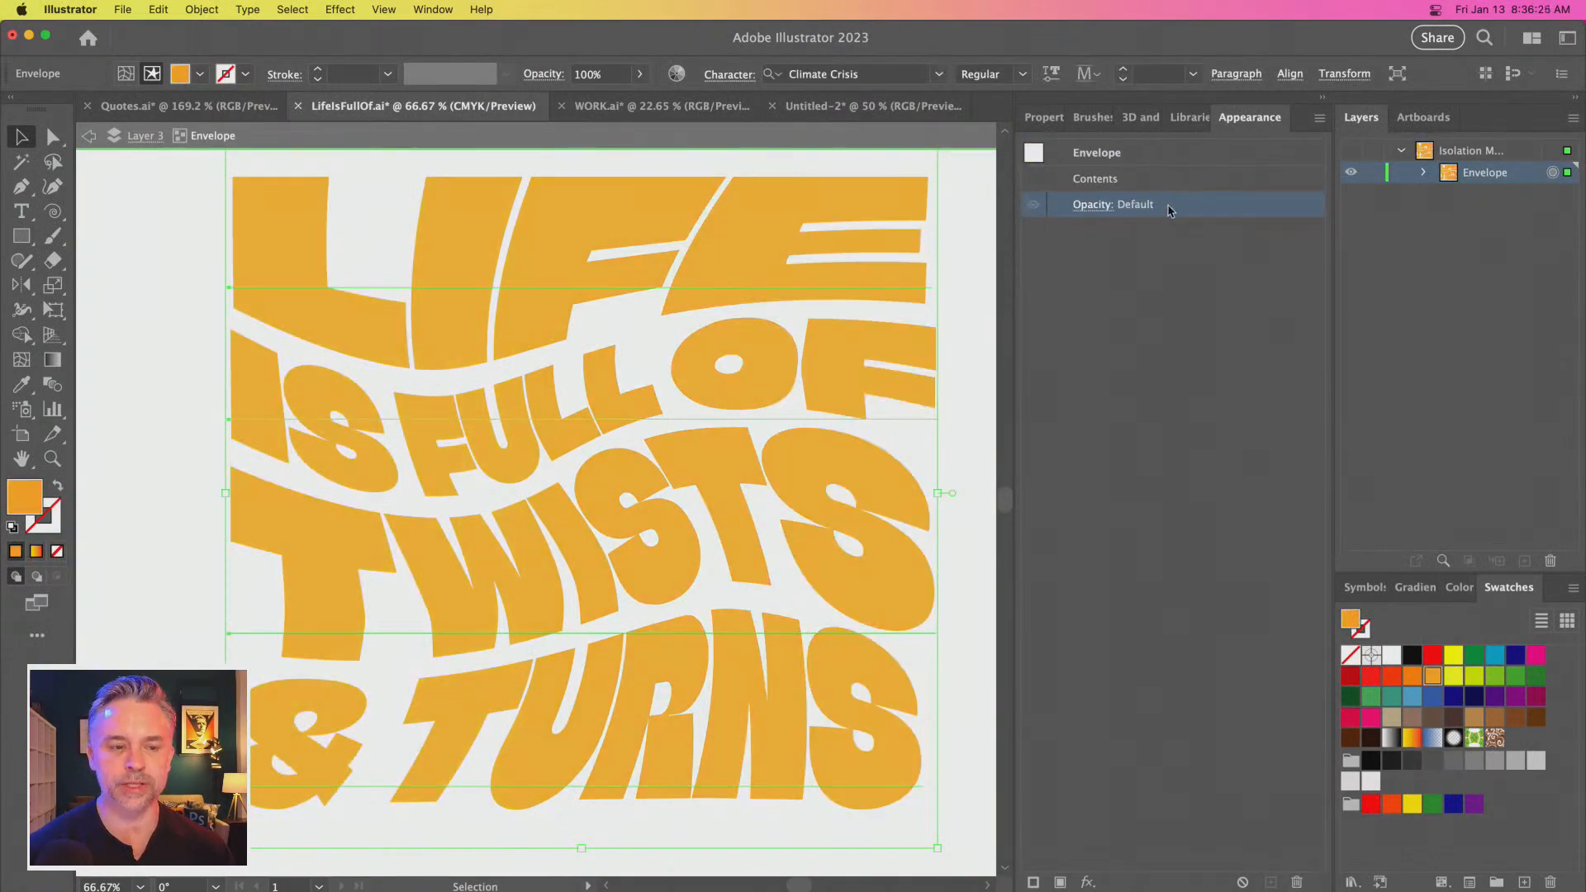
{"action": "left_click", "coordinate": [1432, 658]}
{"action": "left_click", "coordinate": [1412, 677]}
{"action": "left_click", "coordinate": [1392, 677]}
{"action": "left_click", "coordinate": [1413, 695]}
{"action": "left_click", "coordinate": [1414, 677]}
{"action": "left_click", "coordinate": [1433, 663]}
{"action": "left_click", "coordinate": [1433, 656]}
Try the Orange, Yellow and black-and-white gradients directly on the envelope's text contents
{"action": "left_click", "coordinate": [1412, 738]}
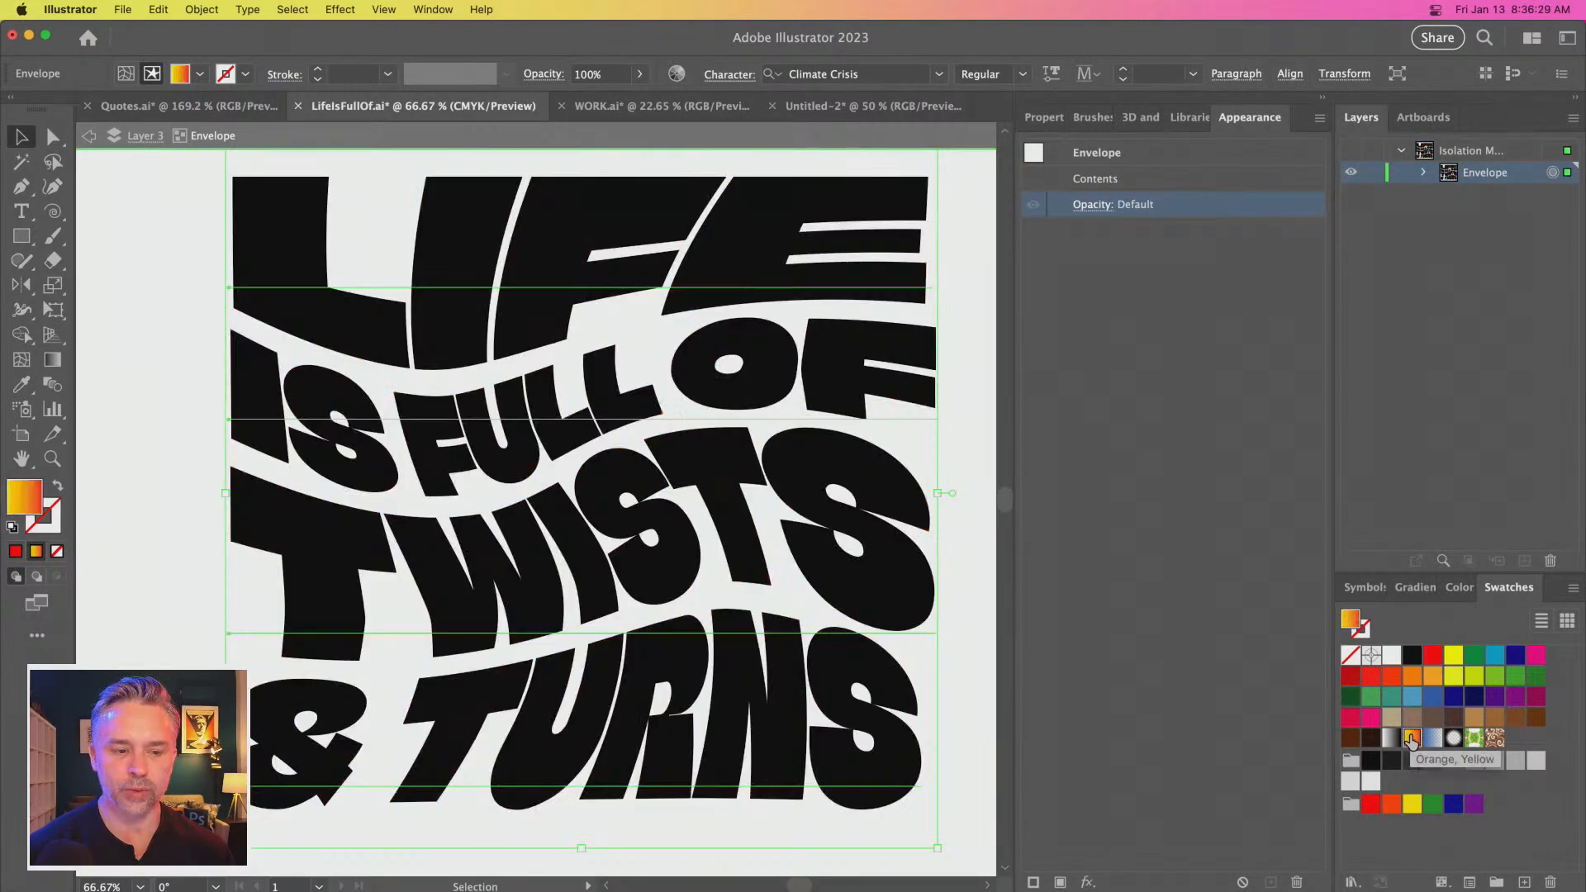
{"action": "left_click", "coordinate": [1393, 739]}
{"action": "left_click", "coordinate": [1414, 740]}
{"action": "left_click", "coordinate": [1393, 739]}
{"action": "left_click", "coordinate": [1413, 741]}
{"action": "left_click", "coordinate": [1392, 739]}
{"action": "left_click", "coordinate": [1413, 740]}
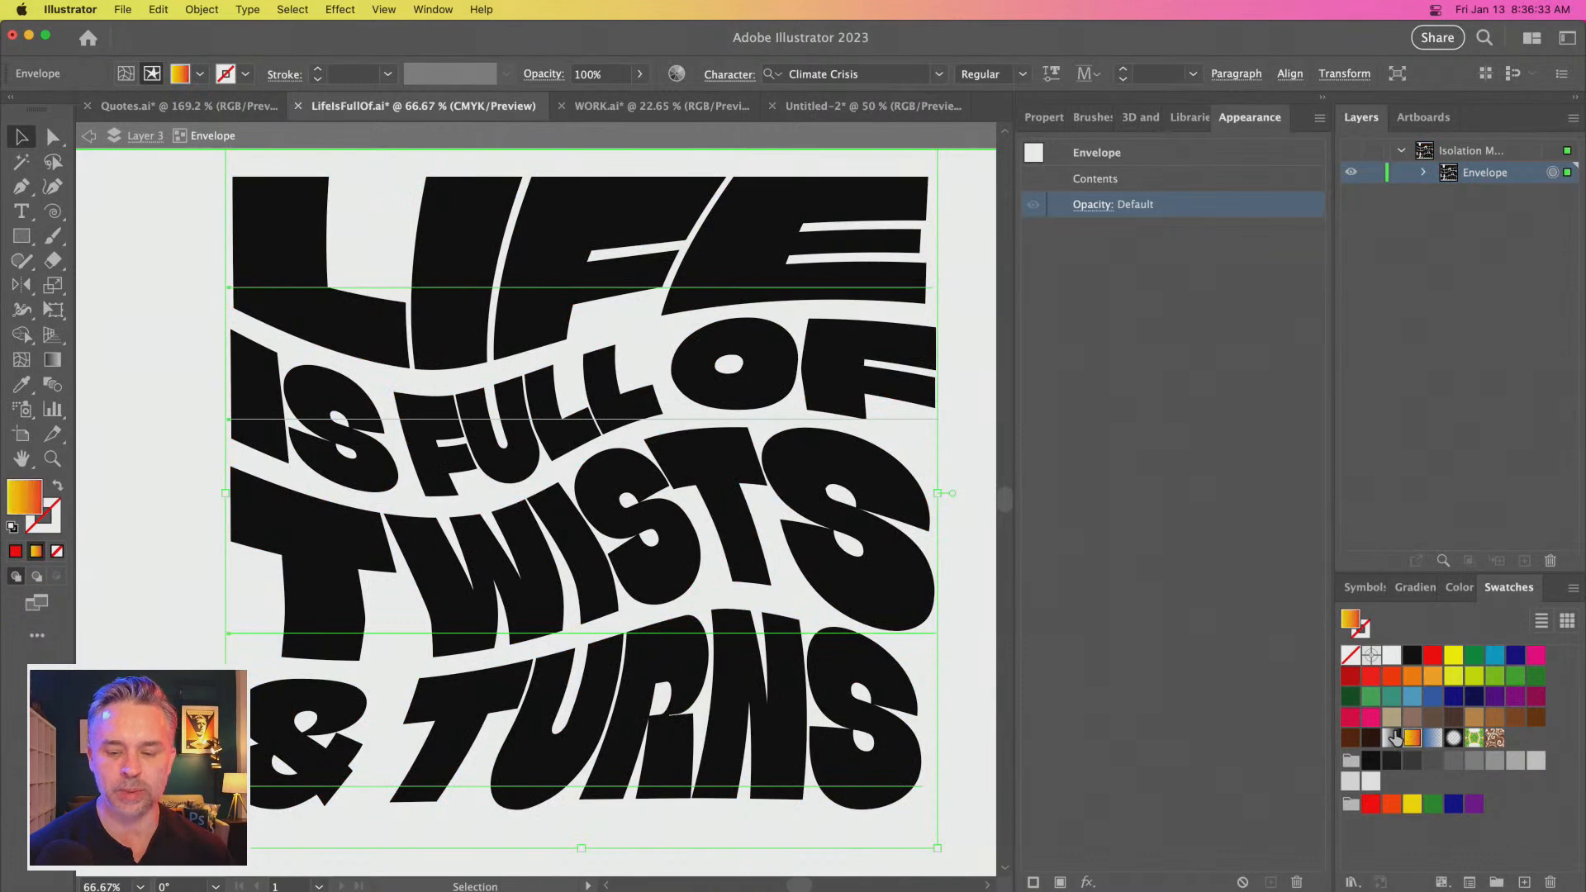
{"action": "left_click", "coordinate": [1392, 739]}
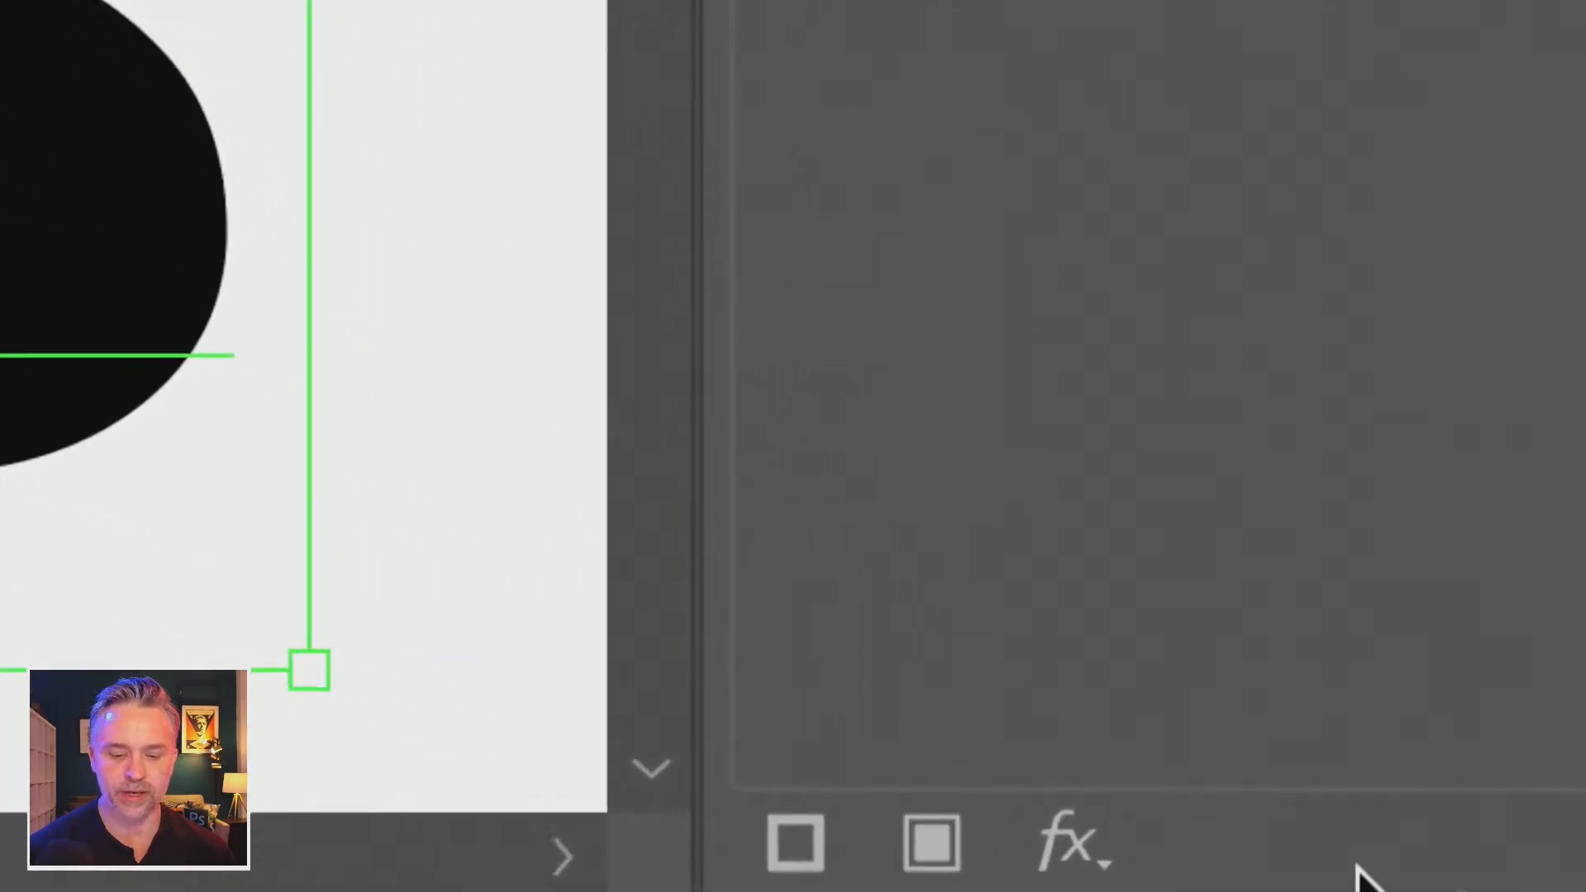
Add a new fill to the envelope's appearance using the Orange, Yellow gradient at a 90° angle
{"action": "left_click", "coordinate": [929, 850]}
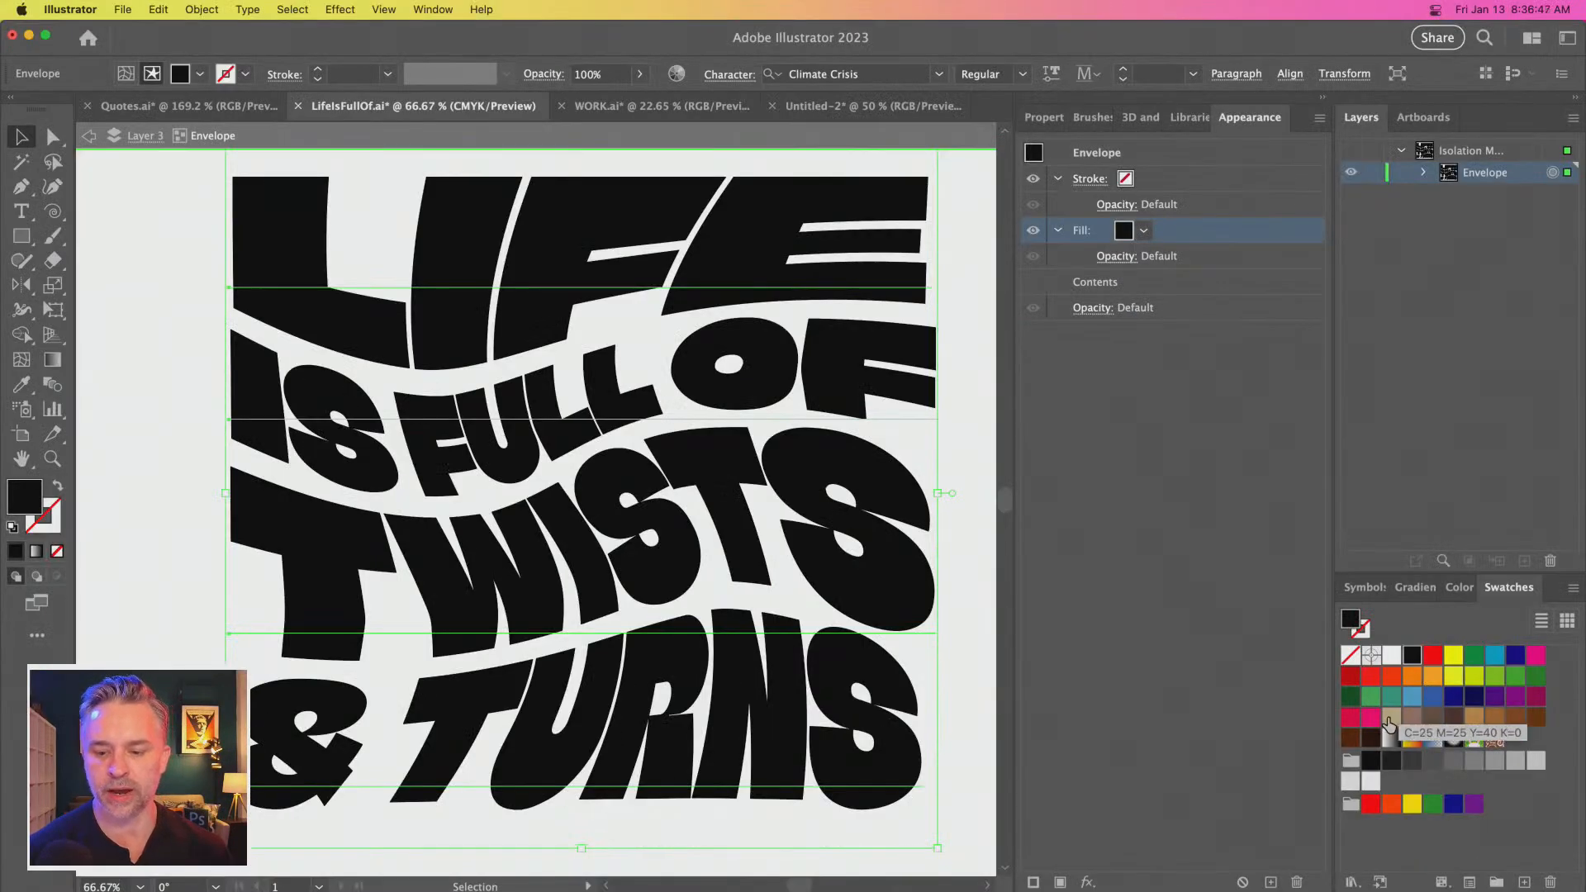
{"action": "left_click", "coordinate": [1411, 740]}
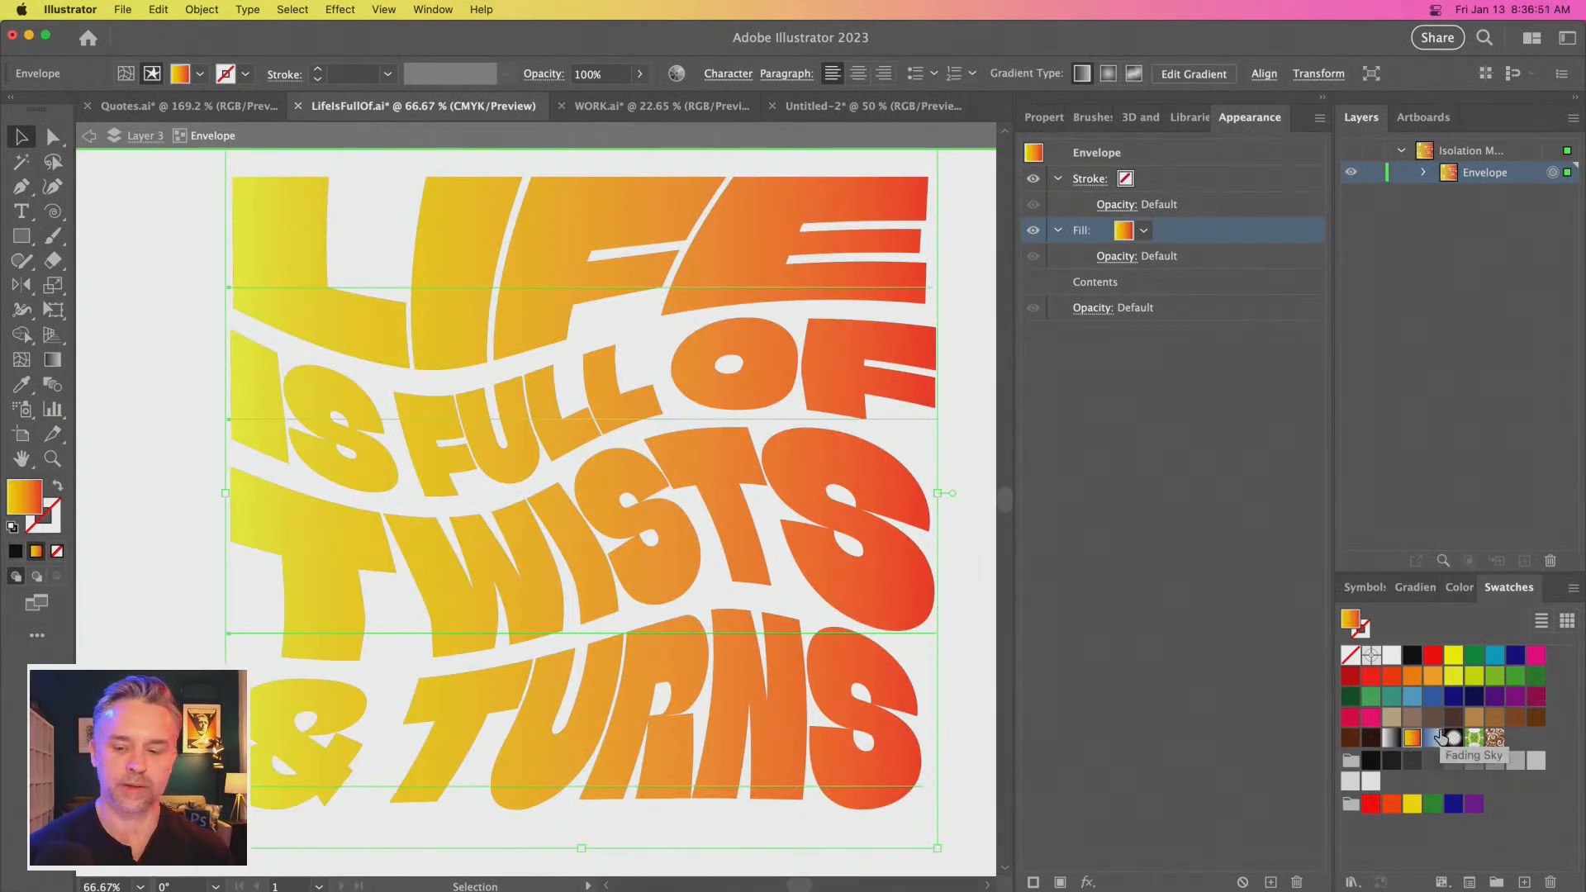
{"action": "left_click", "coordinate": [1418, 584]}
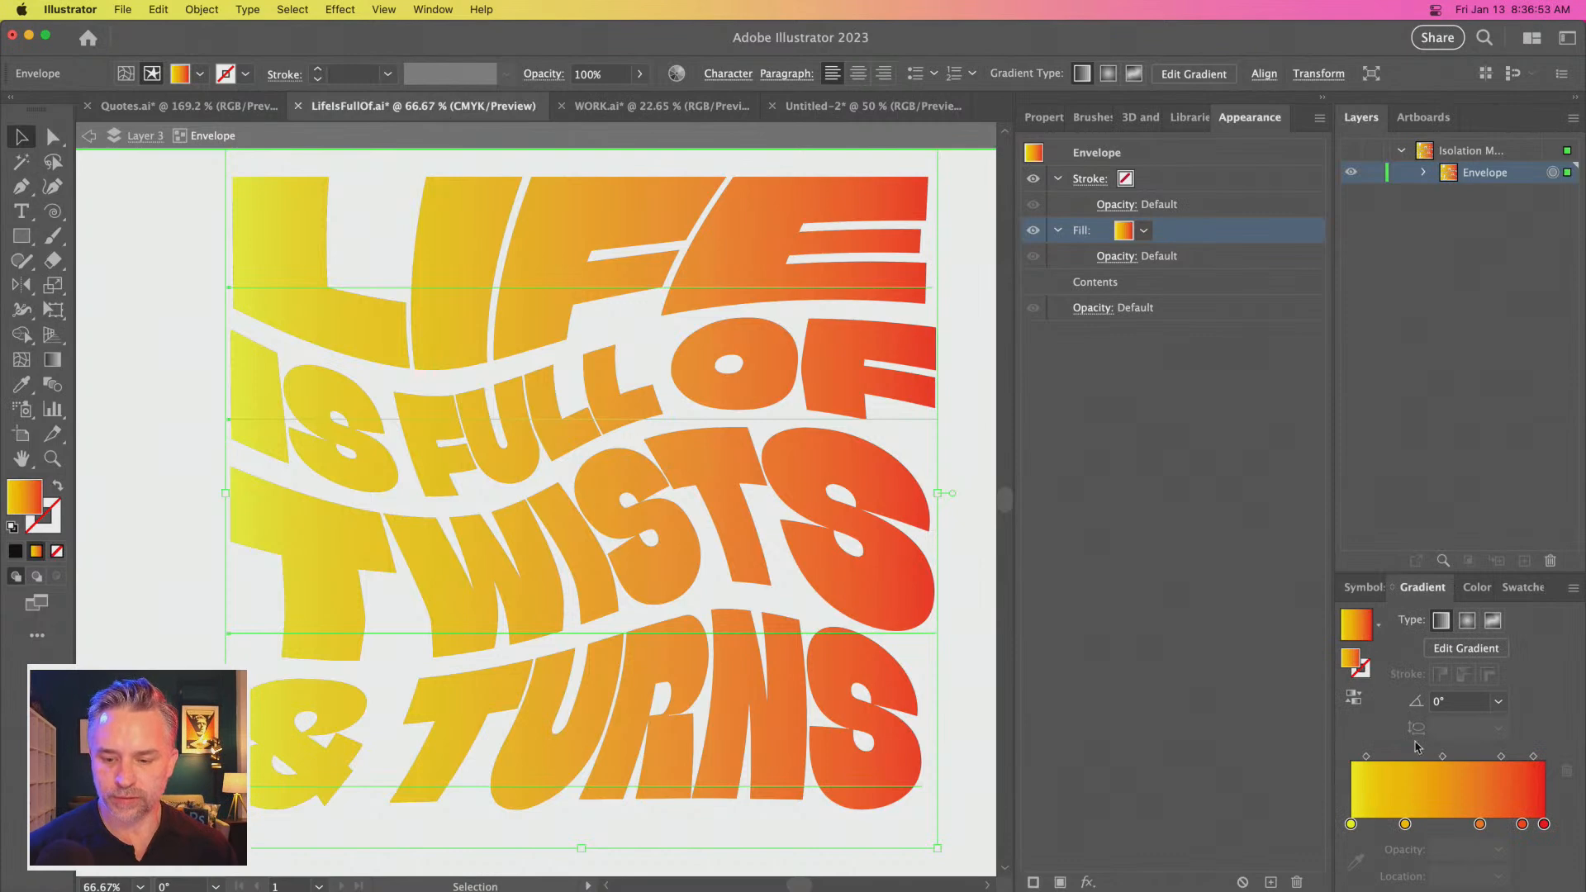
{"action": "left_click", "coordinate": [1499, 702]}
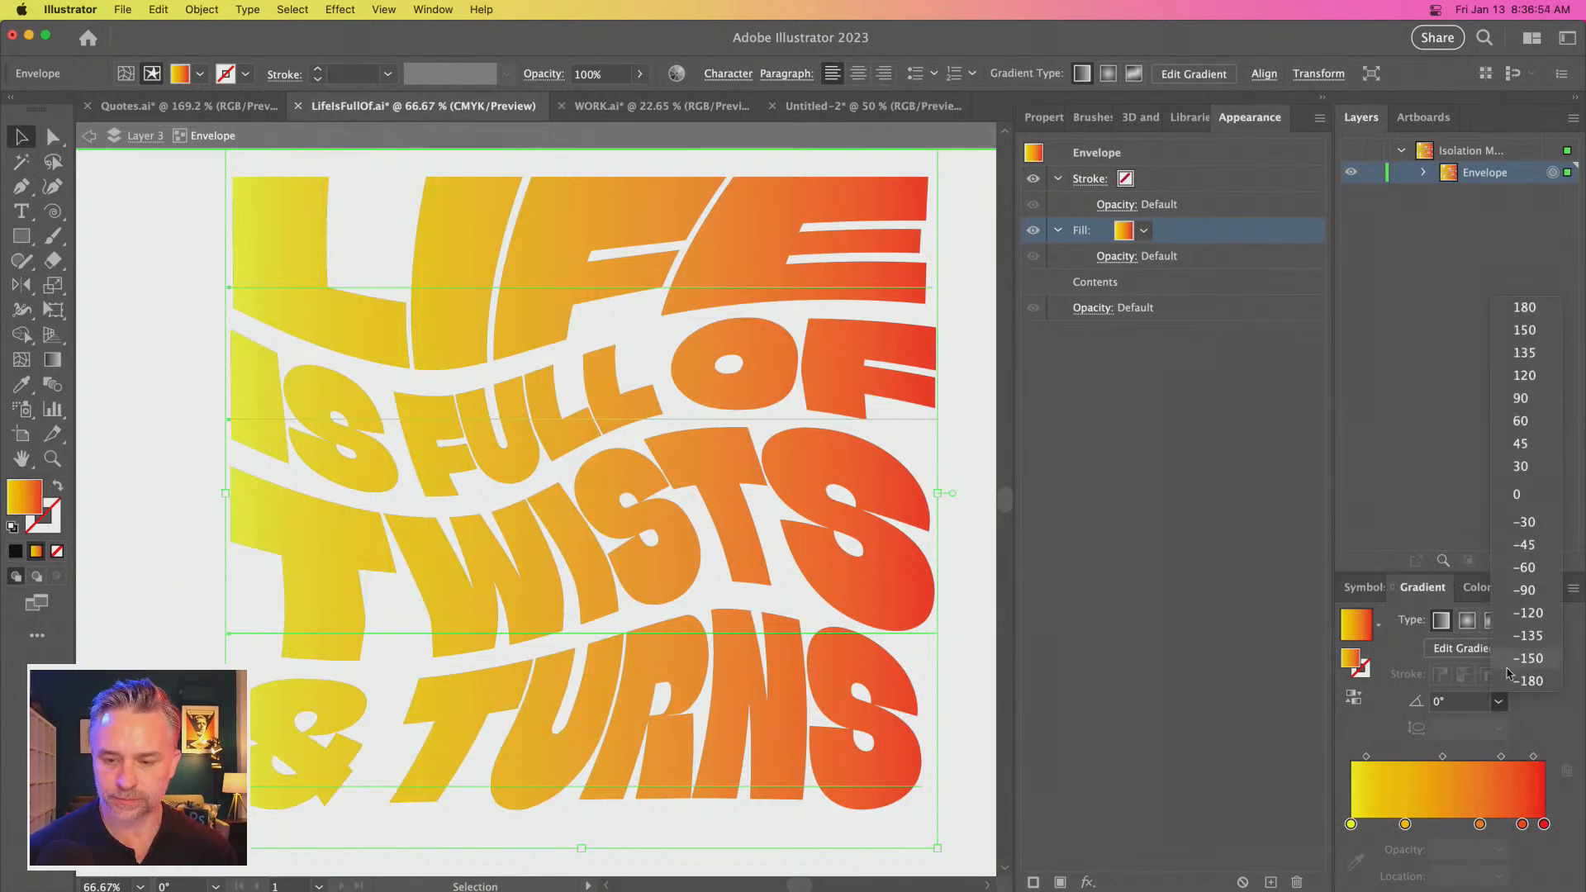
{"action": "left_click", "coordinate": [1533, 405]}
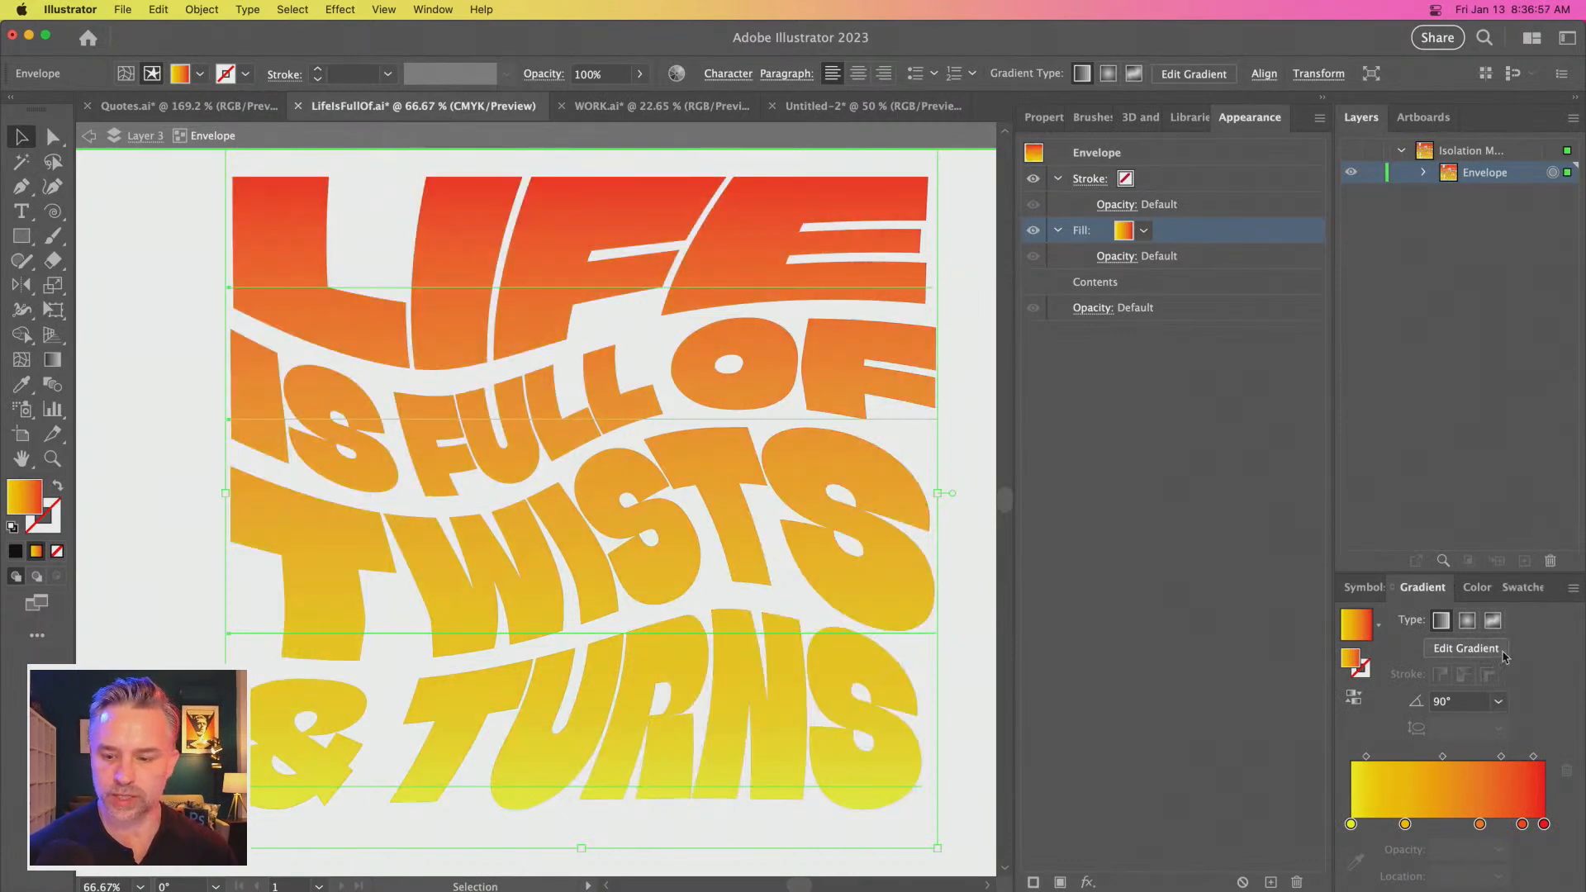
Set the gradient angle of the envelope's fill to -90° and exit isolation mode
{"action": "left_click", "coordinate": [1497, 702]}
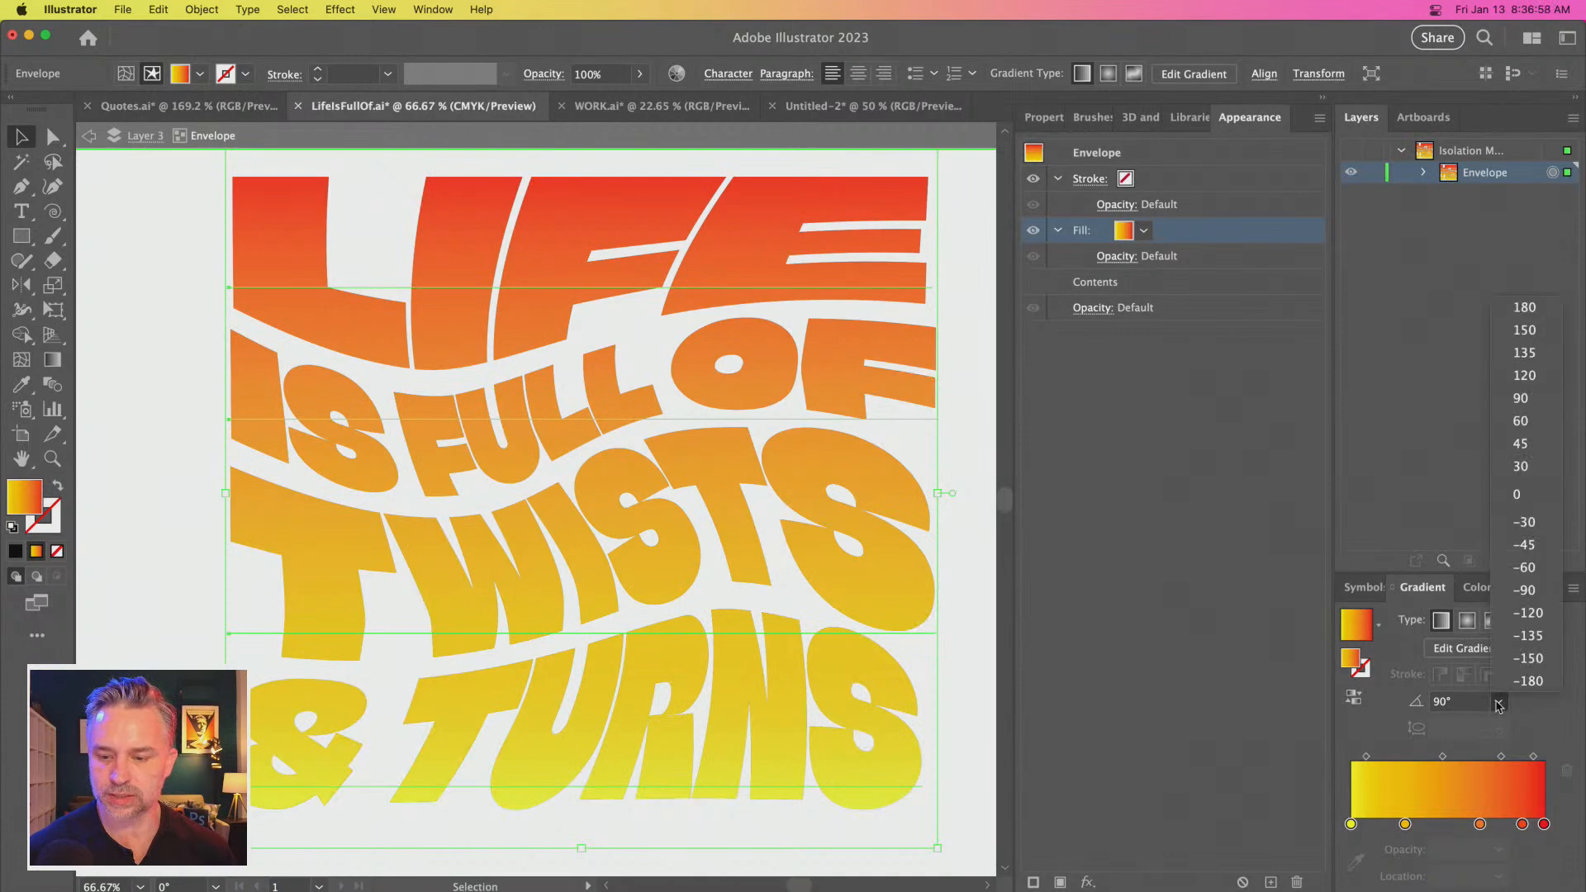
{"action": "left_click", "coordinate": [1525, 590]}
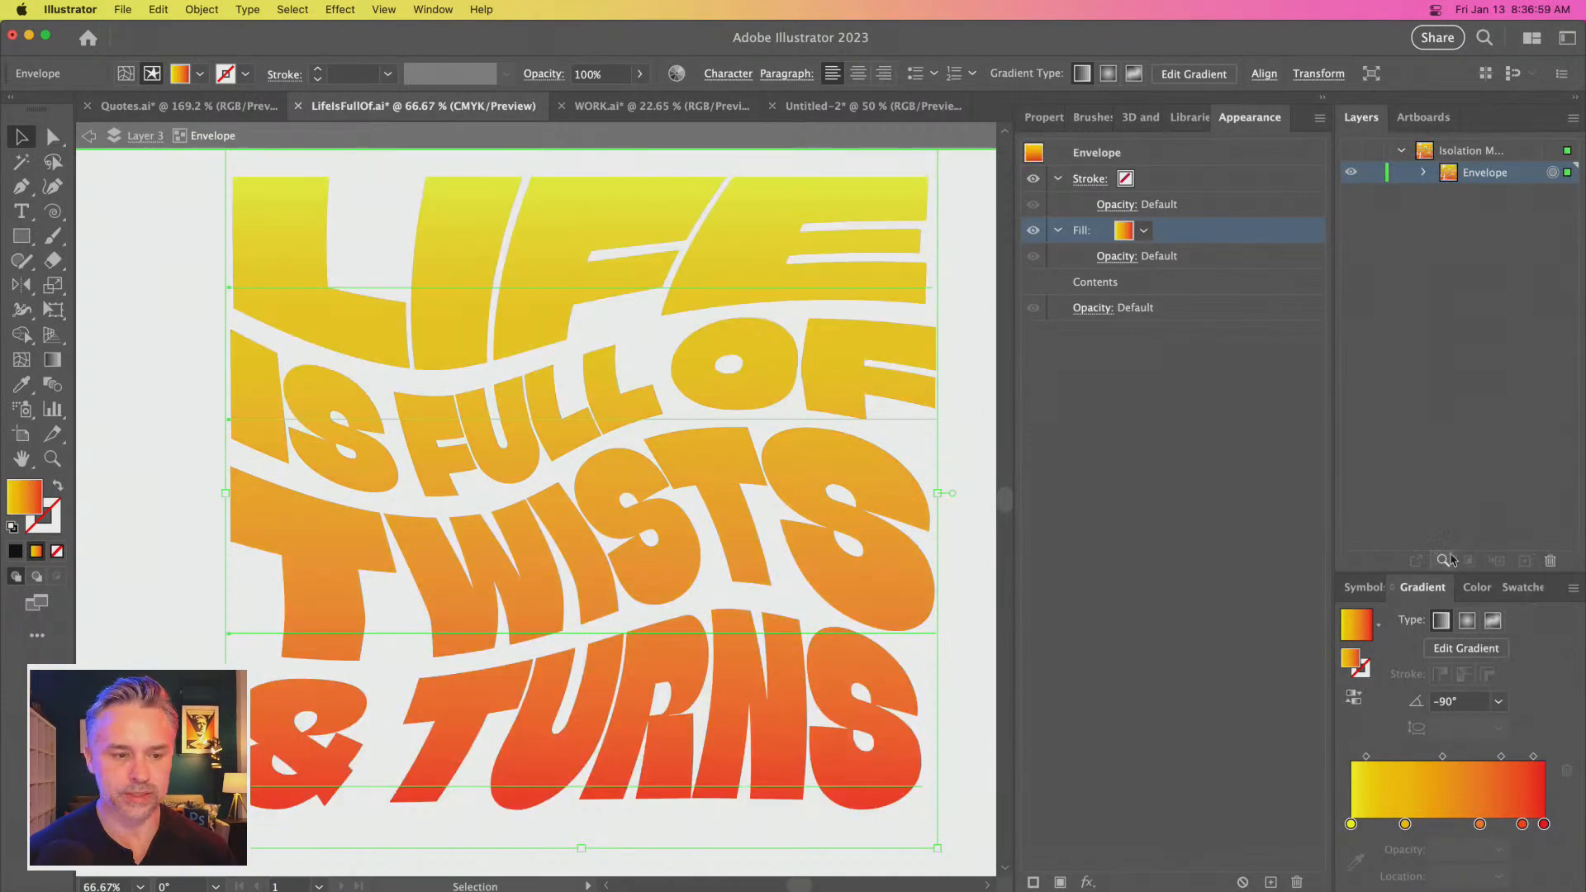
{"action": "left_click", "coordinate": [140, 223]}
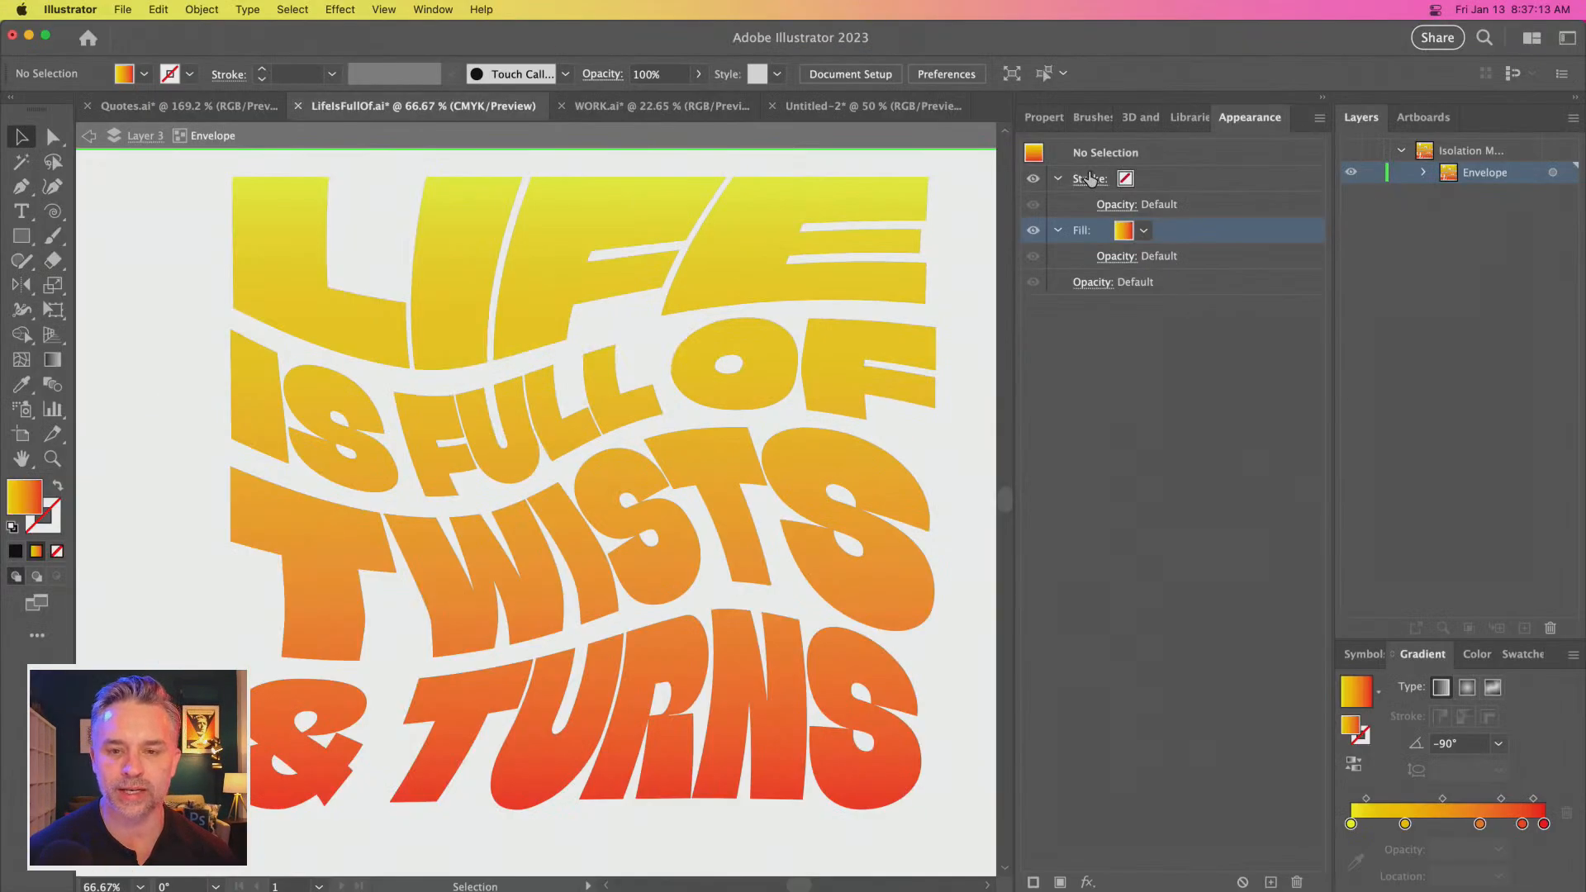
{"action": "left_click", "coordinate": [517, 280]}
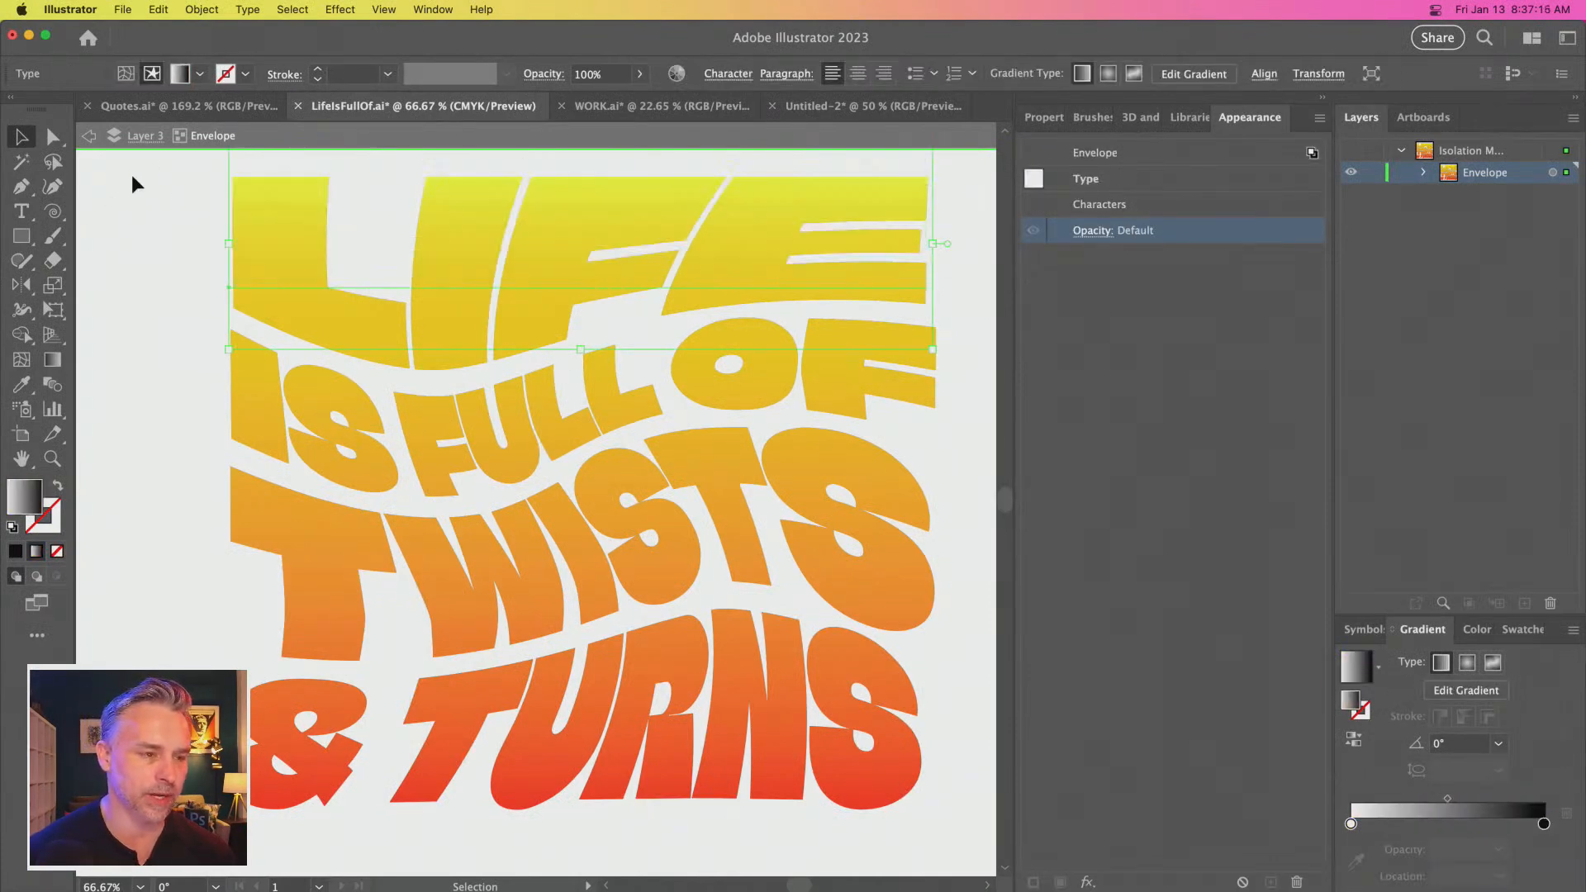
{"action": "left_click", "coordinate": [85, 141]}
{"action": "left_click", "coordinate": [86, 141]}
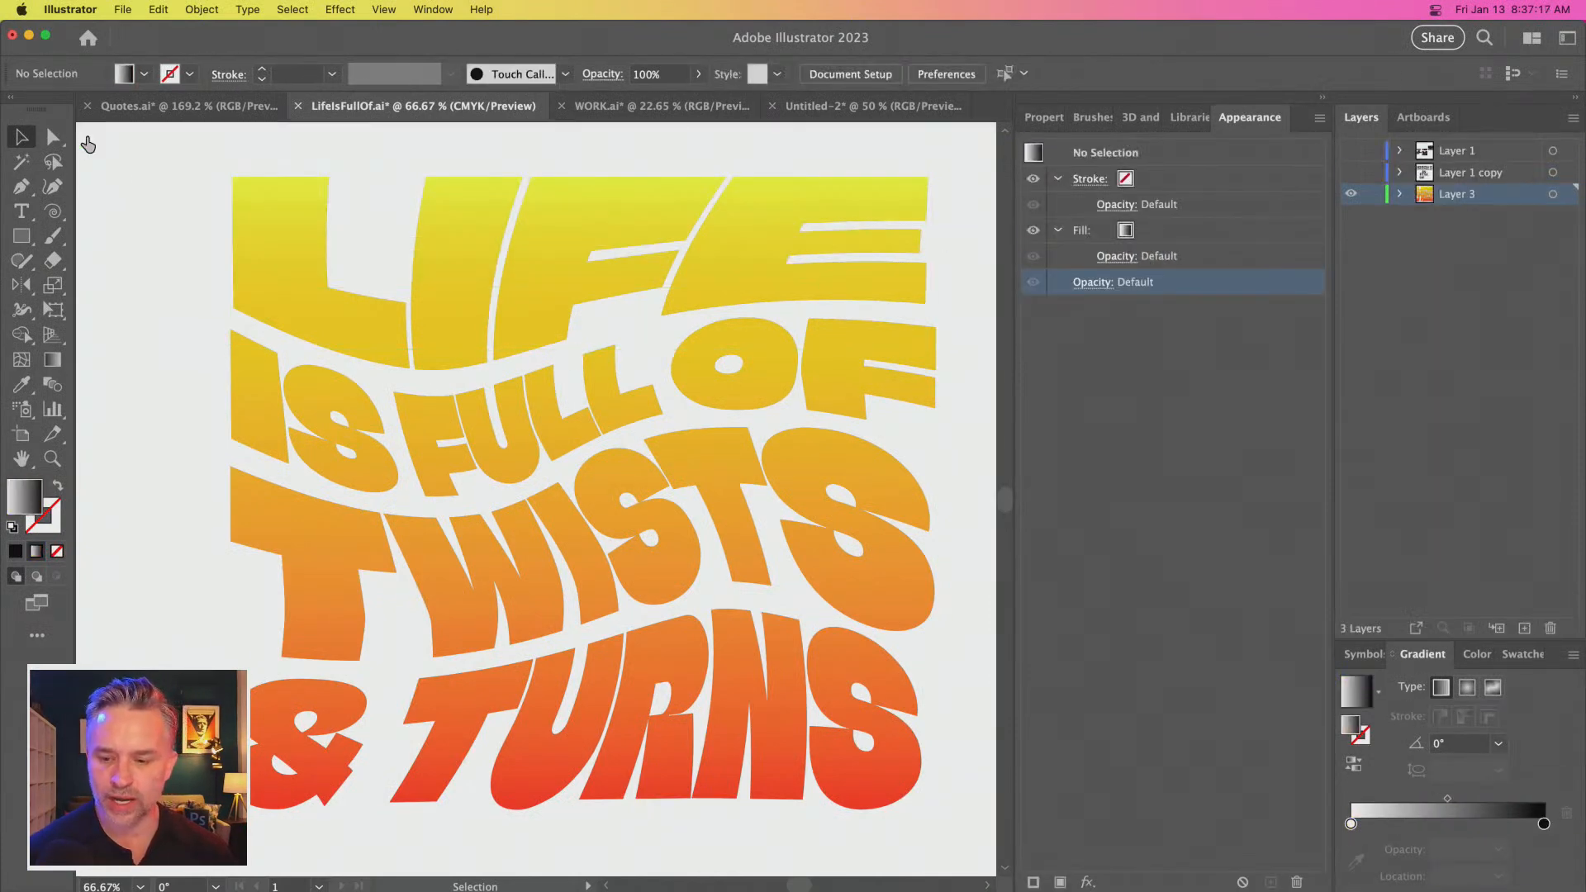
Copy the whole envelope lettering into a new 1080 x 1080 px RGB document
{"action": "left_click", "coordinate": [1518, 659]}
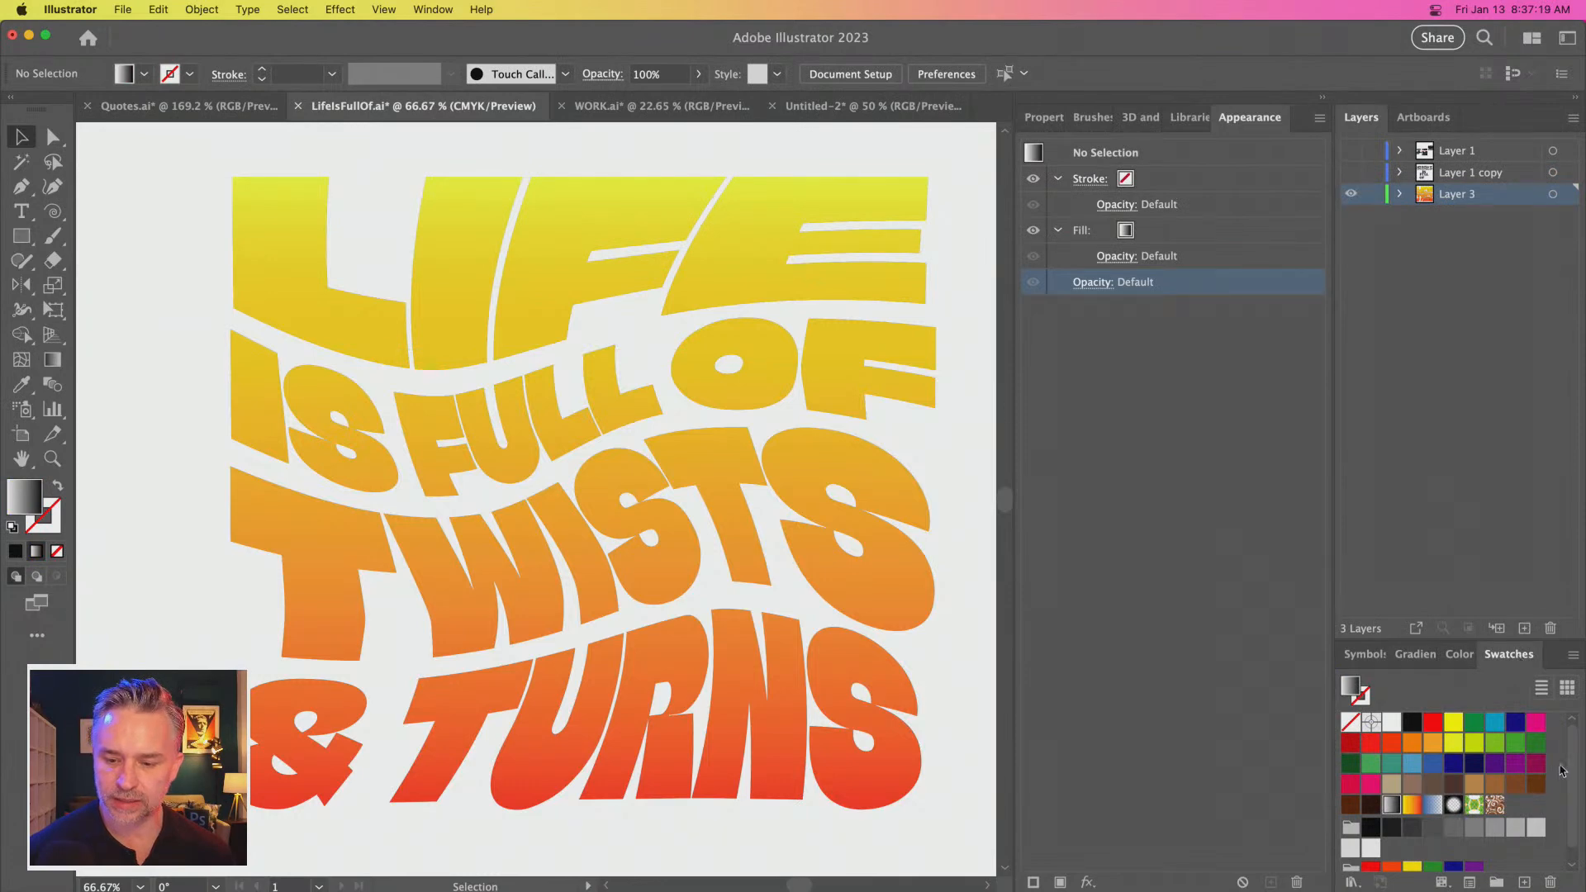
{"action": "scroll", "coordinate": [1557, 771], "scroll_direction": "down", "scroll_amount": 1}
{"action": "left_click", "coordinate": [427, 386]}
{"action": "key", "text": "a"}
{"action": "key", "text": "super+n"}
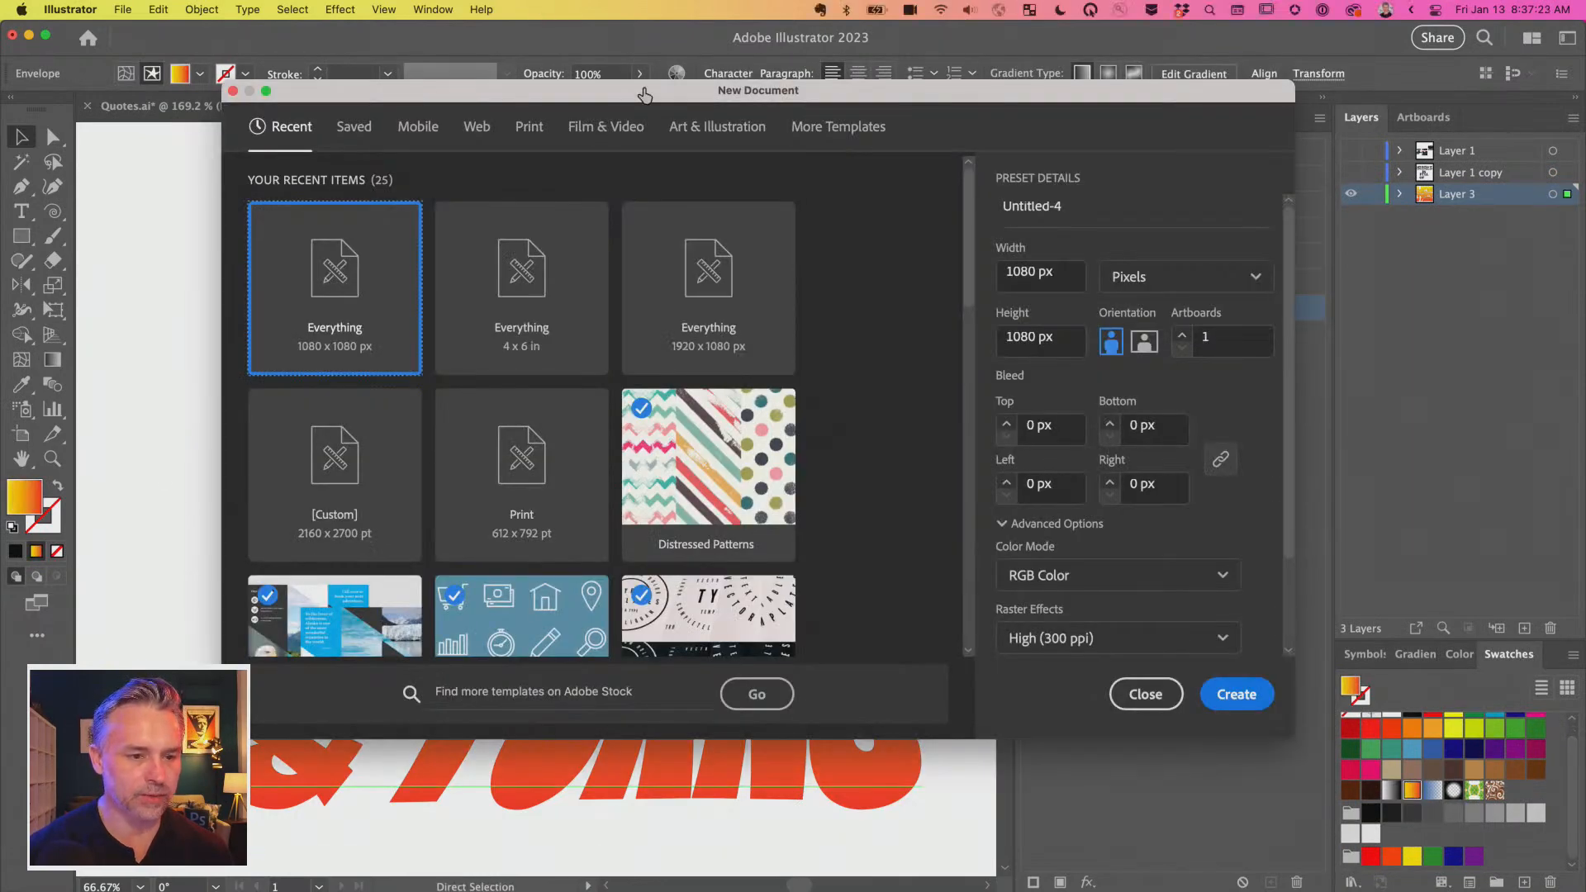
{"action": "left_click", "coordinate": [1234, 697]}
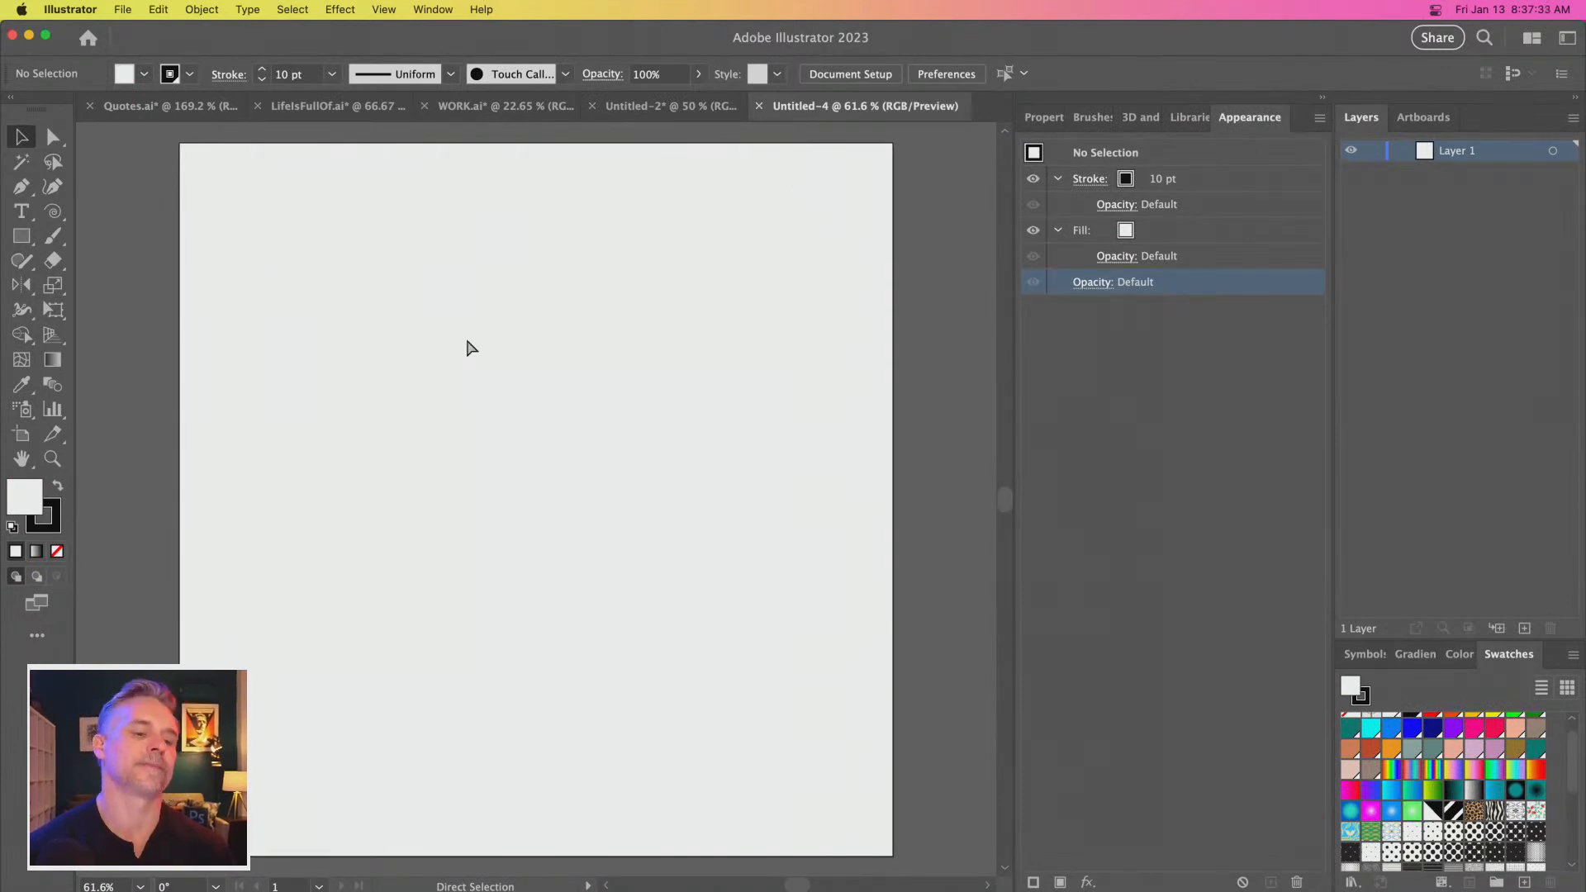
{"action": "key", "text": "super+v"}
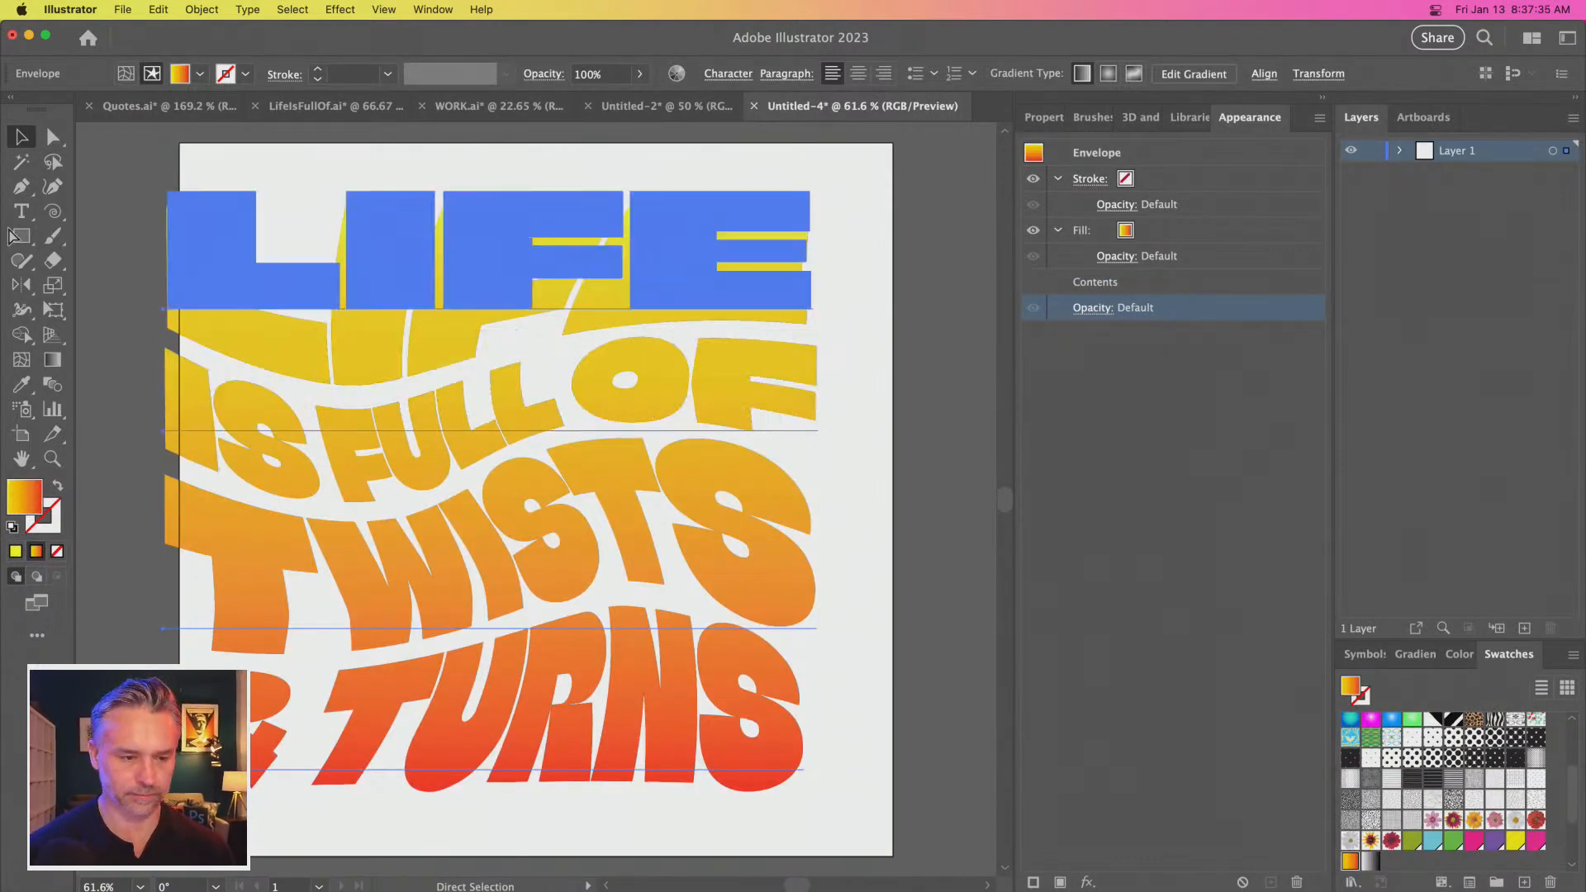
Paste more copies of the envelope lettering onto the artboard and shift one slightly sideways over the others
{"action": "left_click", "coordinate": [529, 566]}
{"action": "left_click", "coordinate": [553, 563]}
{"action": "key", "text": "super+v"}
{"action": "key", "text": "super+f"}
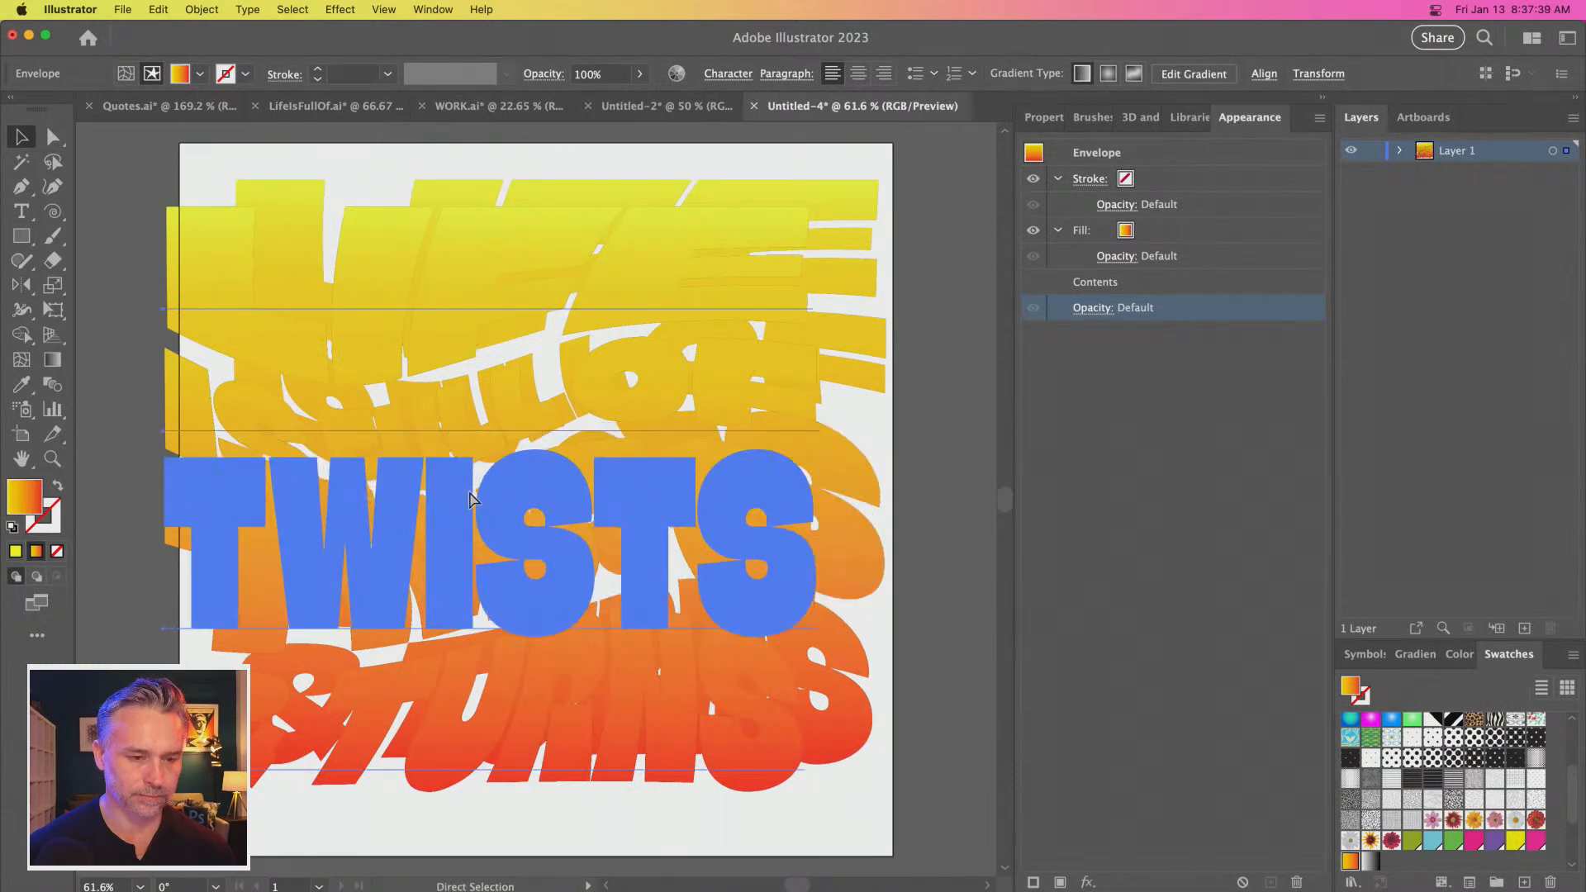
{"action": "left_click", "coordinate": [23, 138]}
{"action": "left_click_drag", "start_coordinate": [208, 273], "coordinate": [240, 275]}
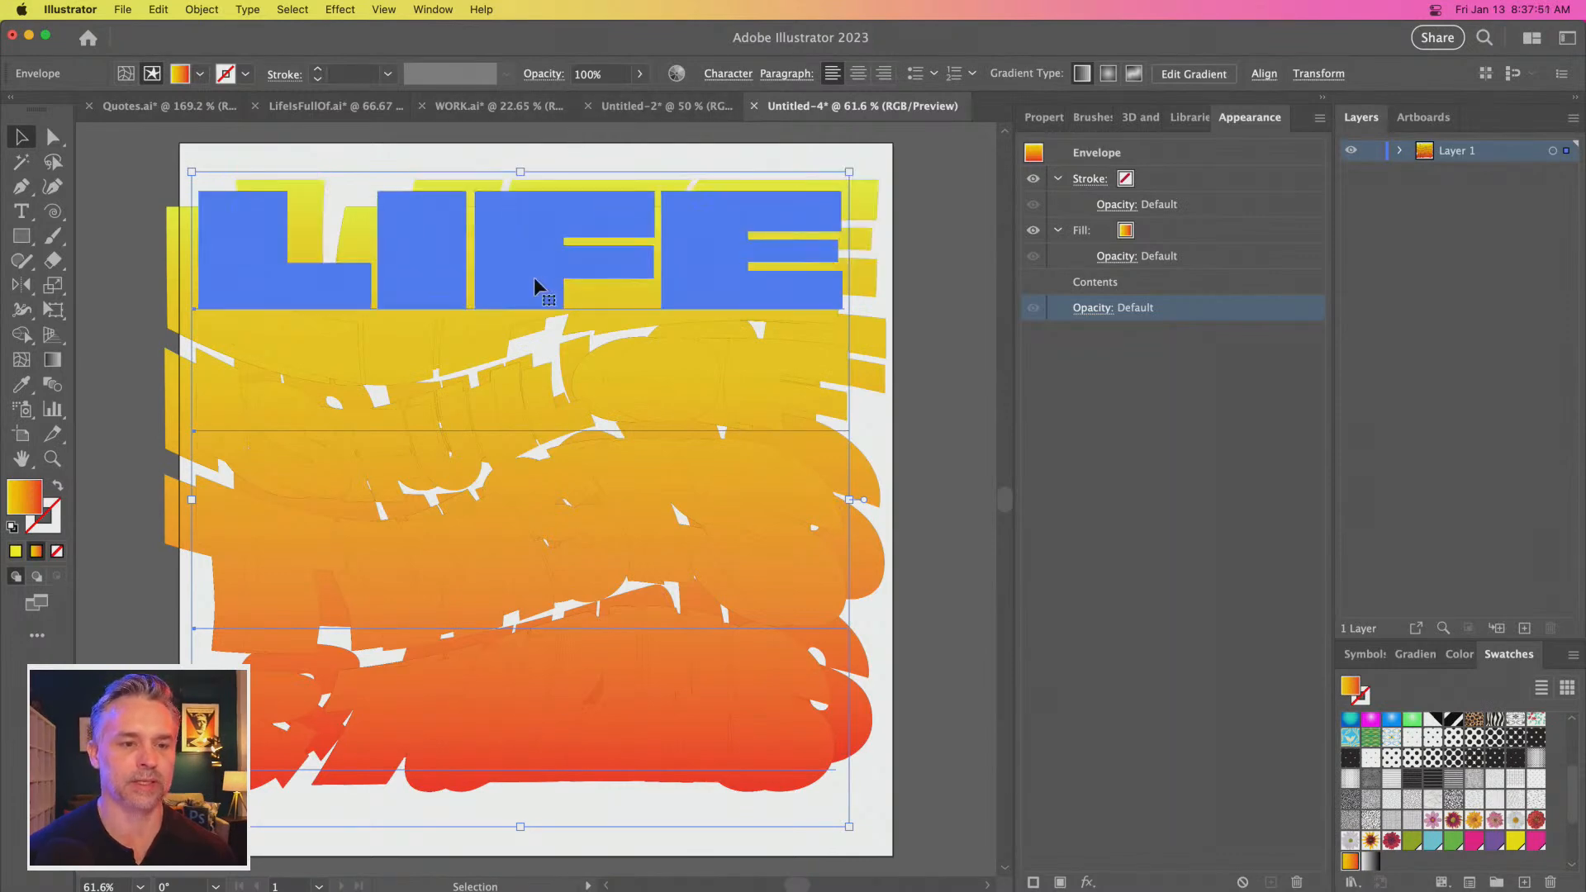
{"action": "left_click", "coordinate": [99, 354]}
{"action": "left_click", "coordinate": [170, 328]}
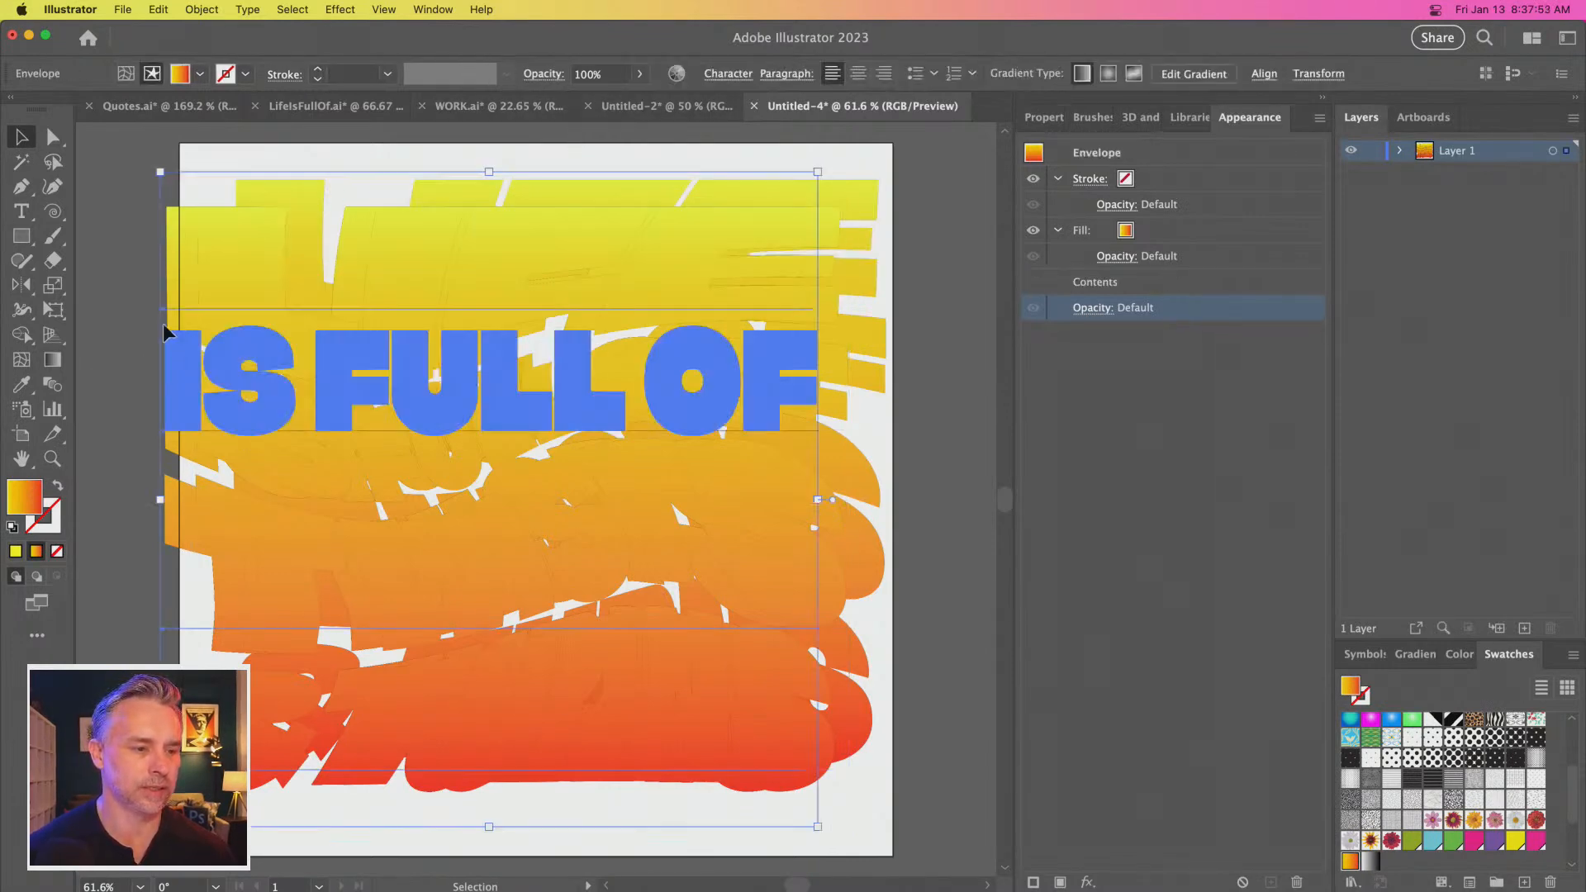
{"action": "left_click", "coordinate": [215, 261]}
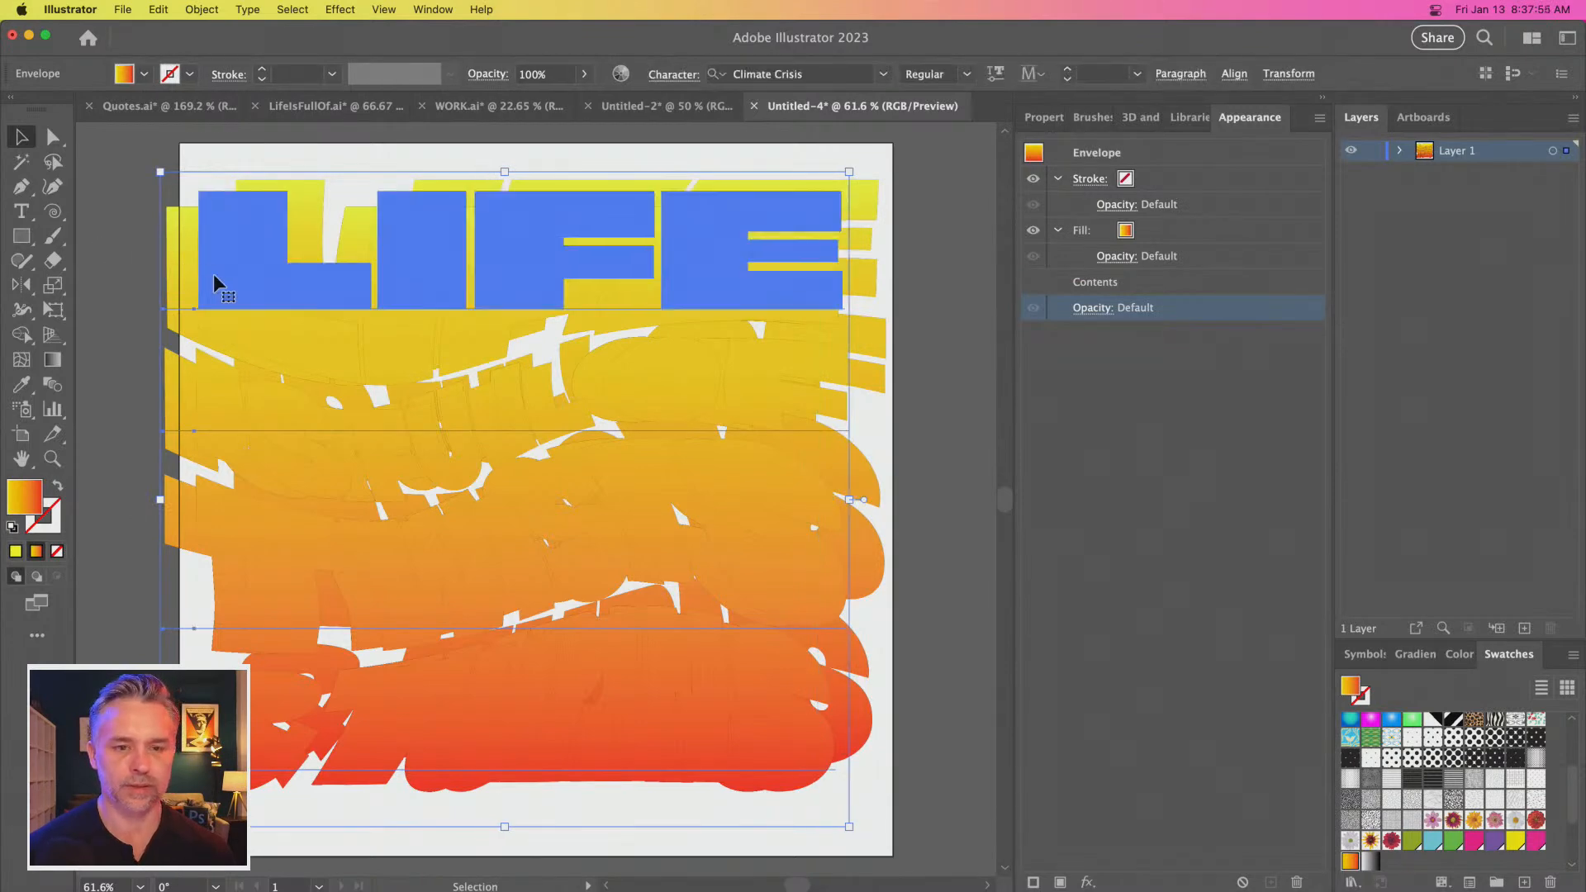
Switch to After Effects and quit it, saving the changes to NormalisBoring.aep, and quit Media Encoder as well
{"action": "mouse_move", "coordinate": [915, 882]}
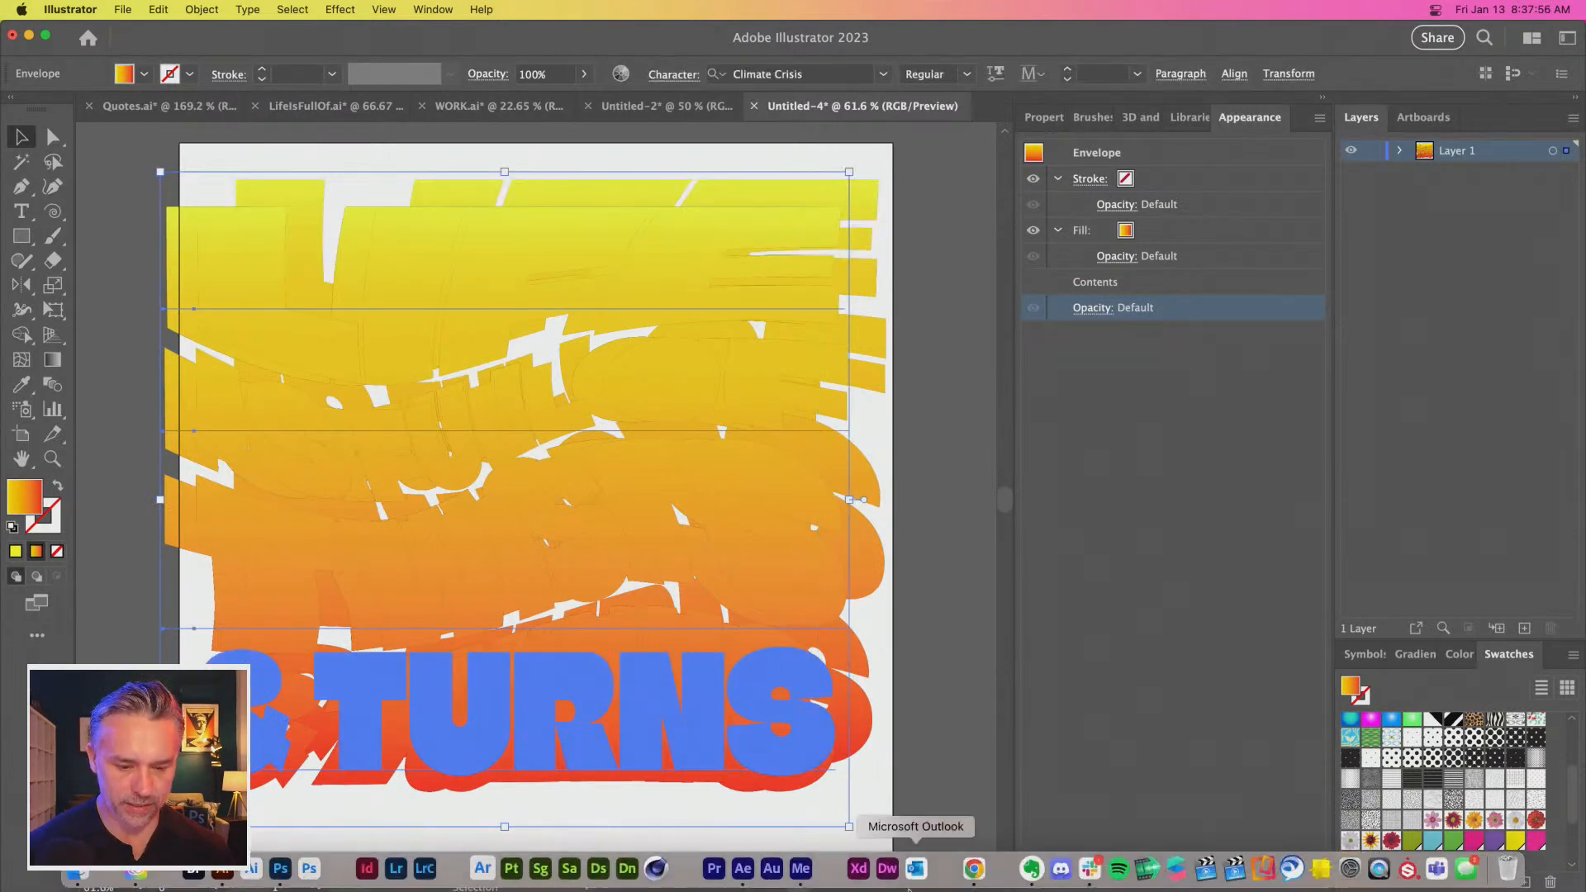
{"action": "left_click", "coordinate": [741, 869]}
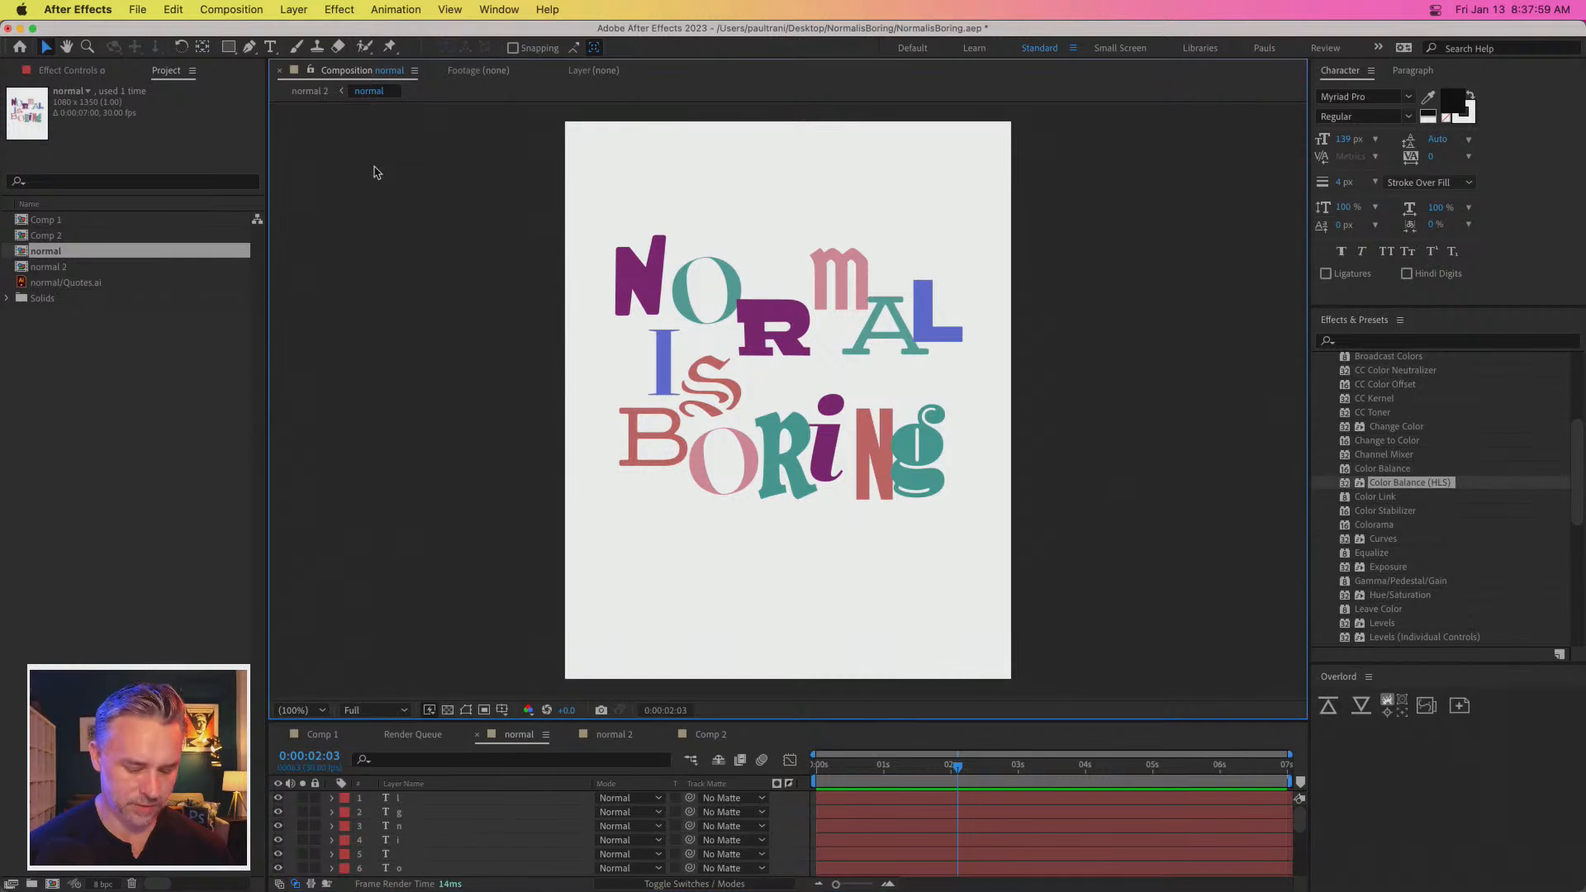
{"action": "left_click", "coordinate": [76, 7]}
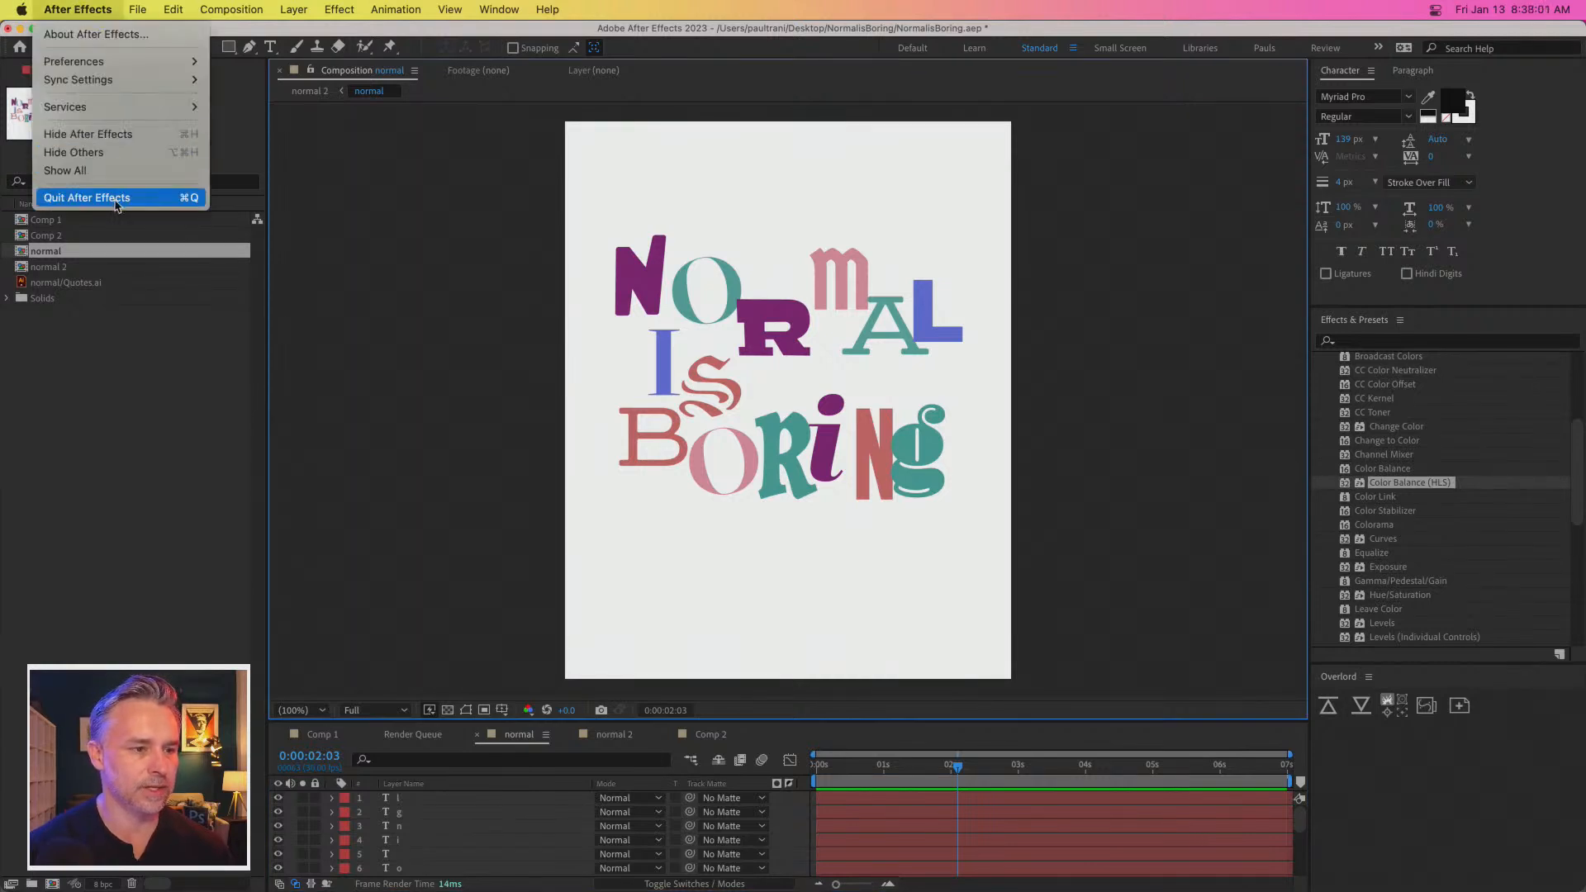
{"action": "left_click", "coordinate": [132, 206]}
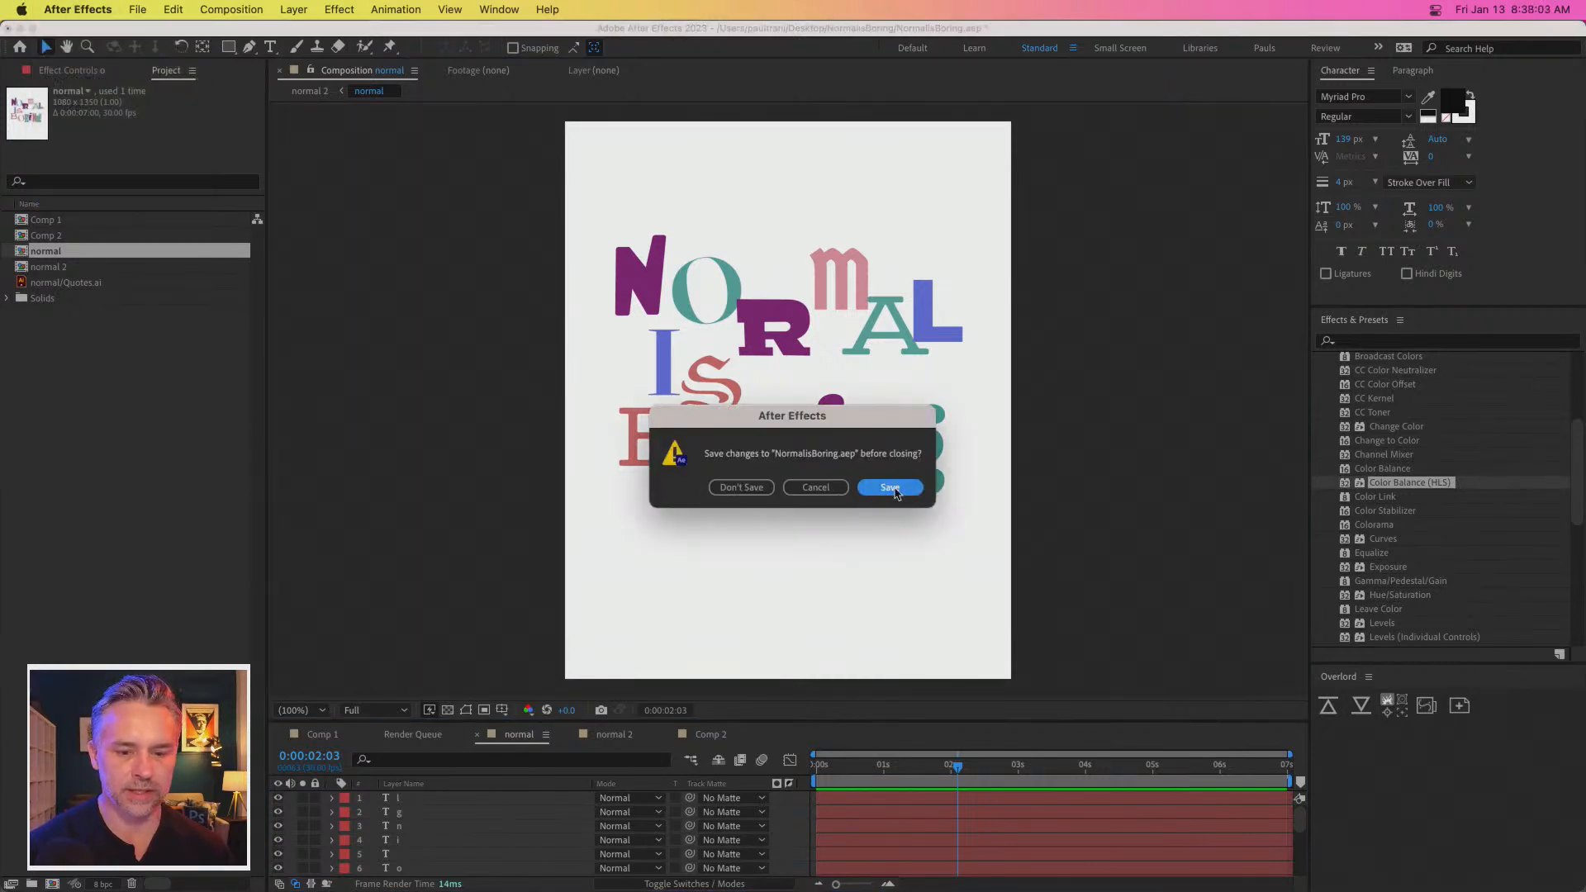
{"action": "left_click", "coordinate": [892, 489]}
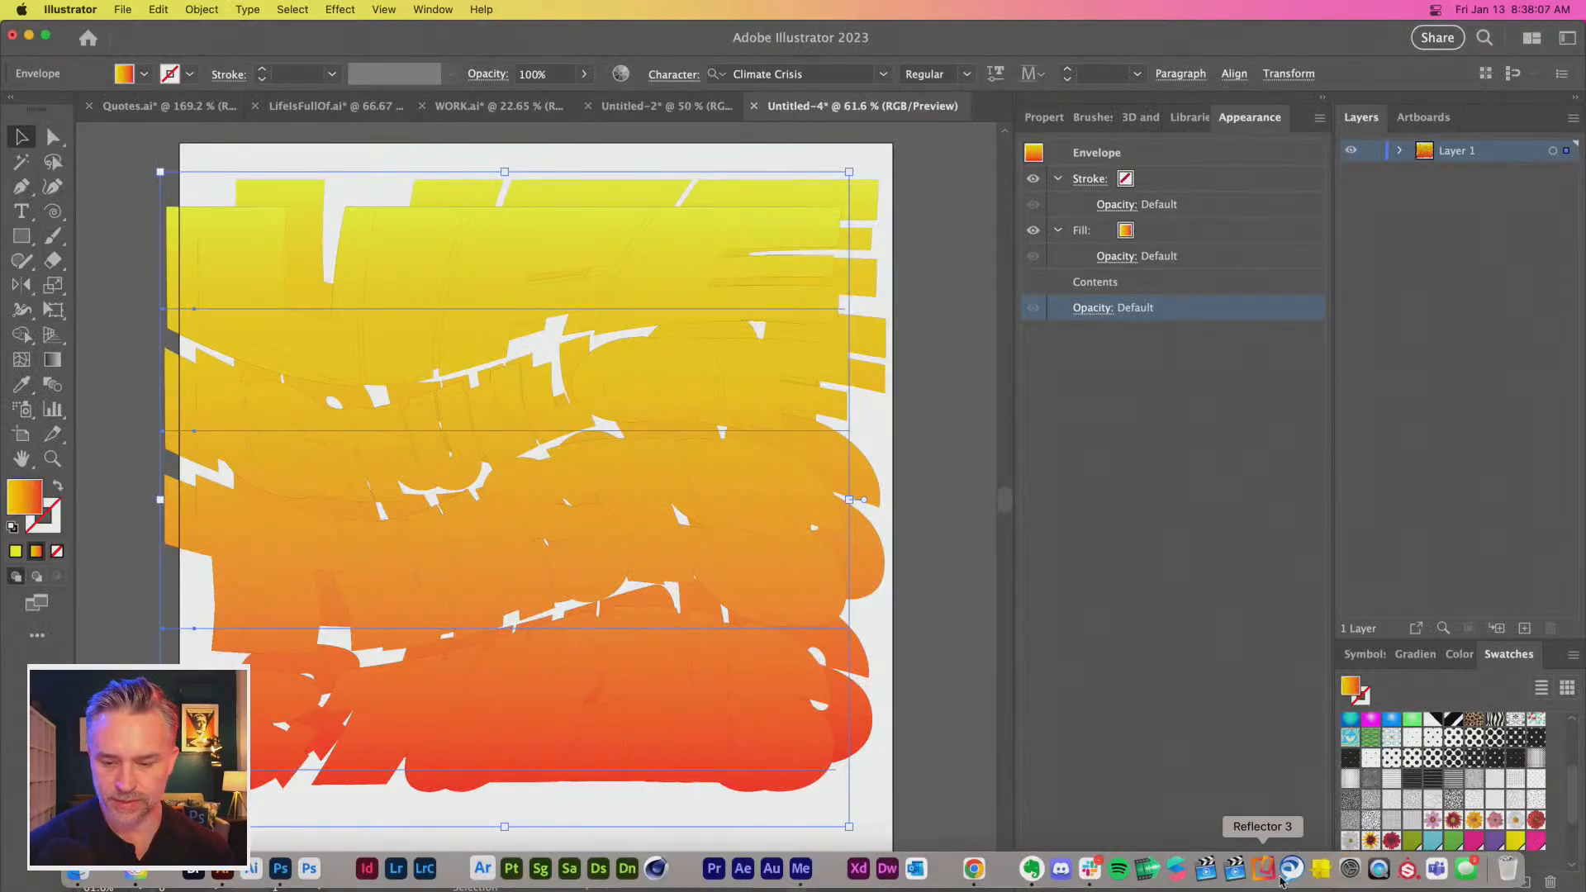
{"action": "right_click", "coordinate": [800, 868]}
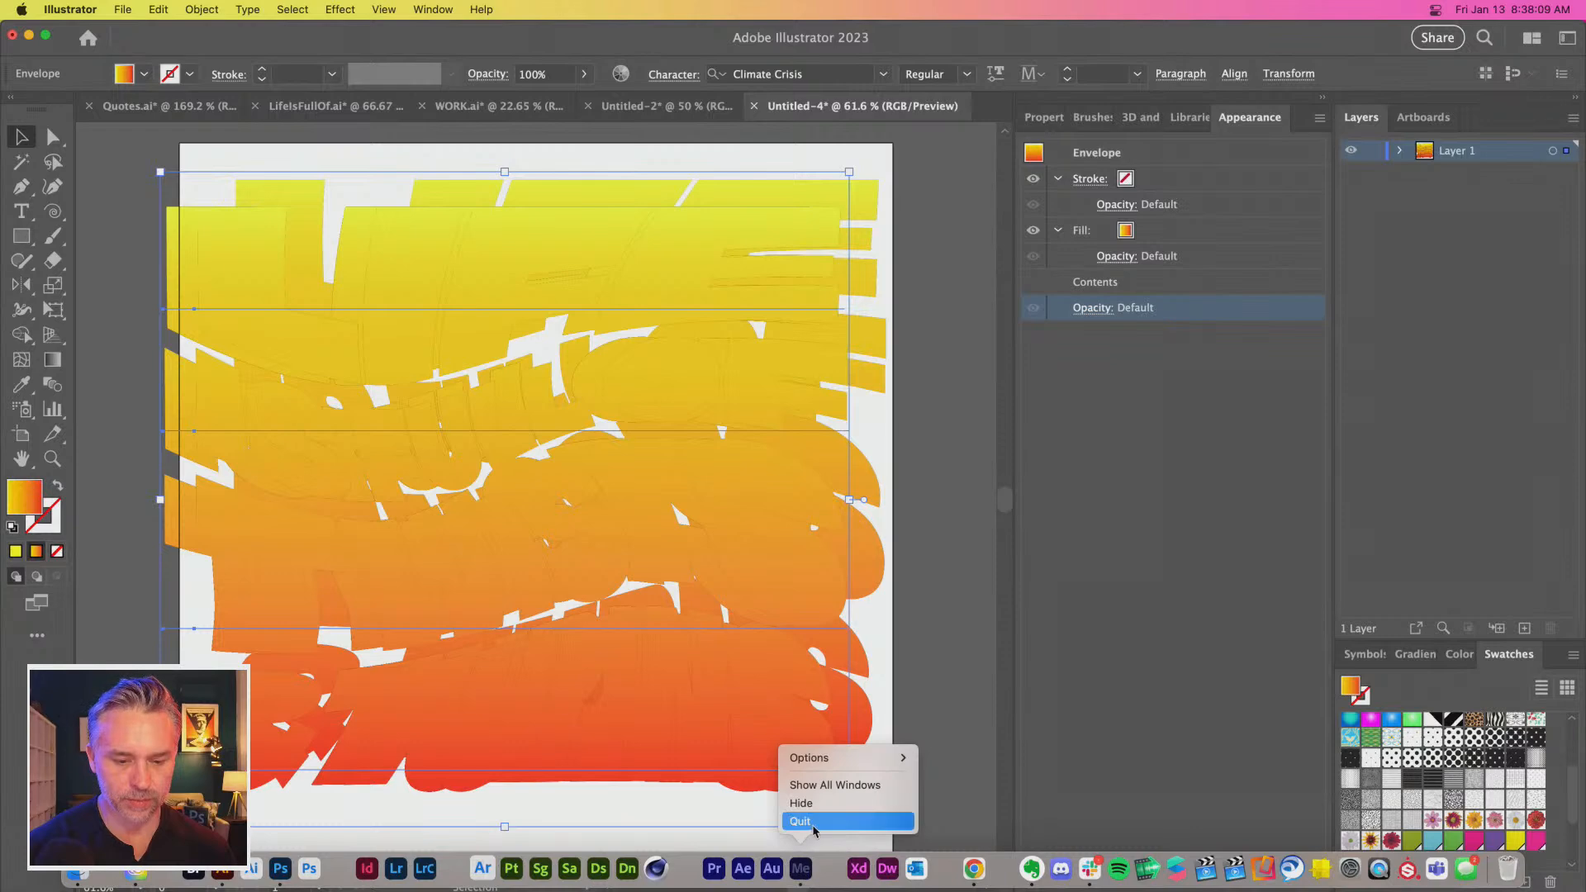
{"action": "left_click", "coordinate": [816, 826]}
Place one copy of the envelope lettering lower on the artboard and deselect everything
{"action": "left_click", "coordinate": [106, 269]}
{"action": "left_click_drag", "start_coordinate": [297, 266], "coordinate": [335, 380]}
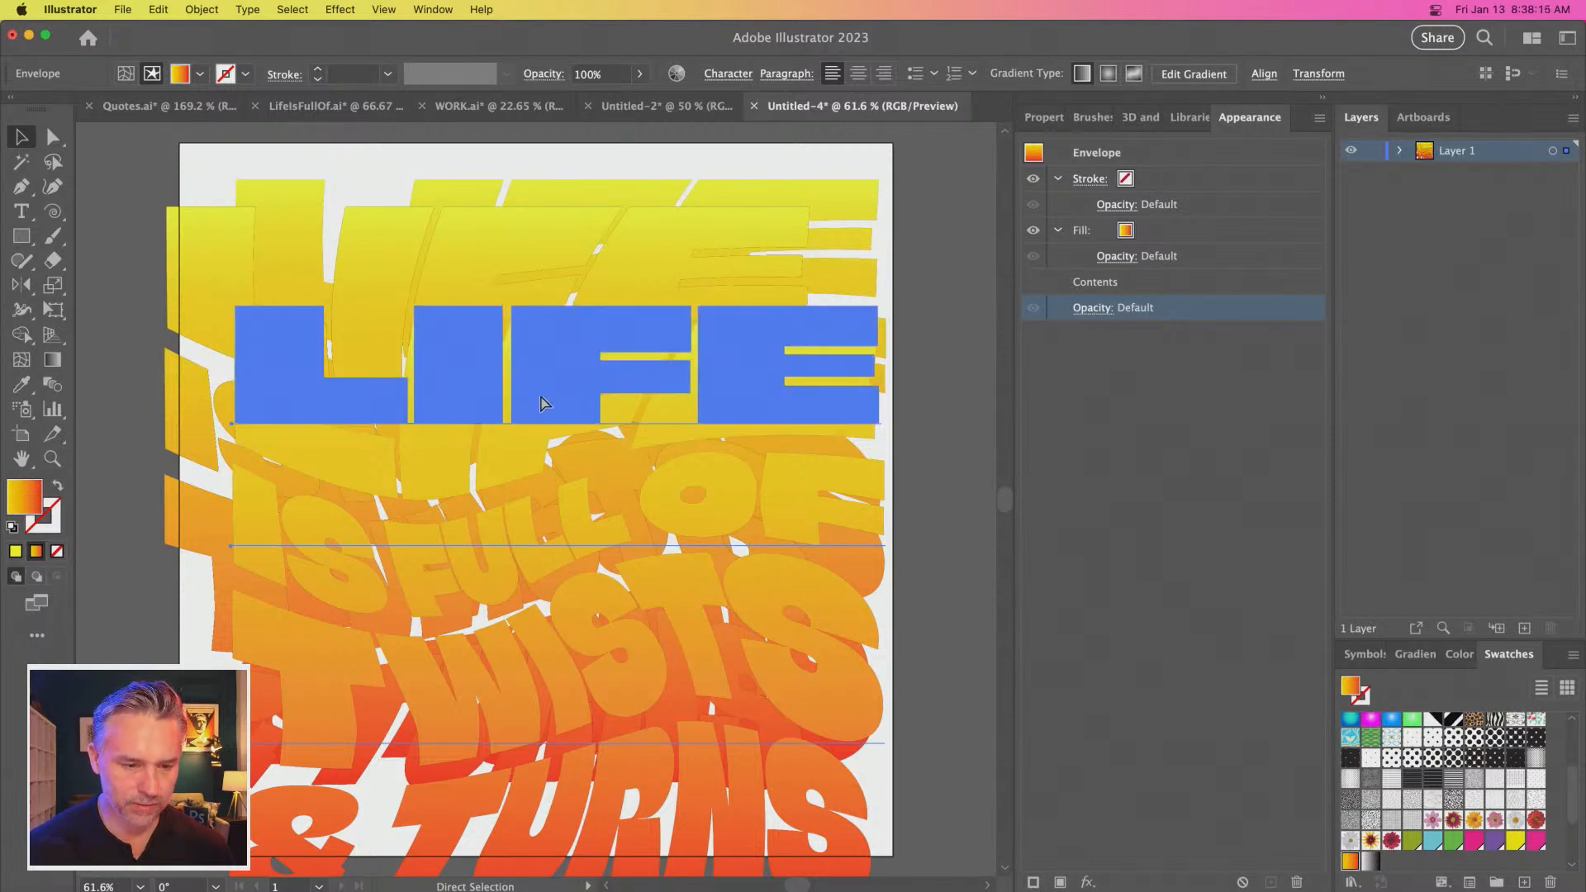
{"action": "key", "text": "t"}
{"action": "key", "text": "super+shift+a"}
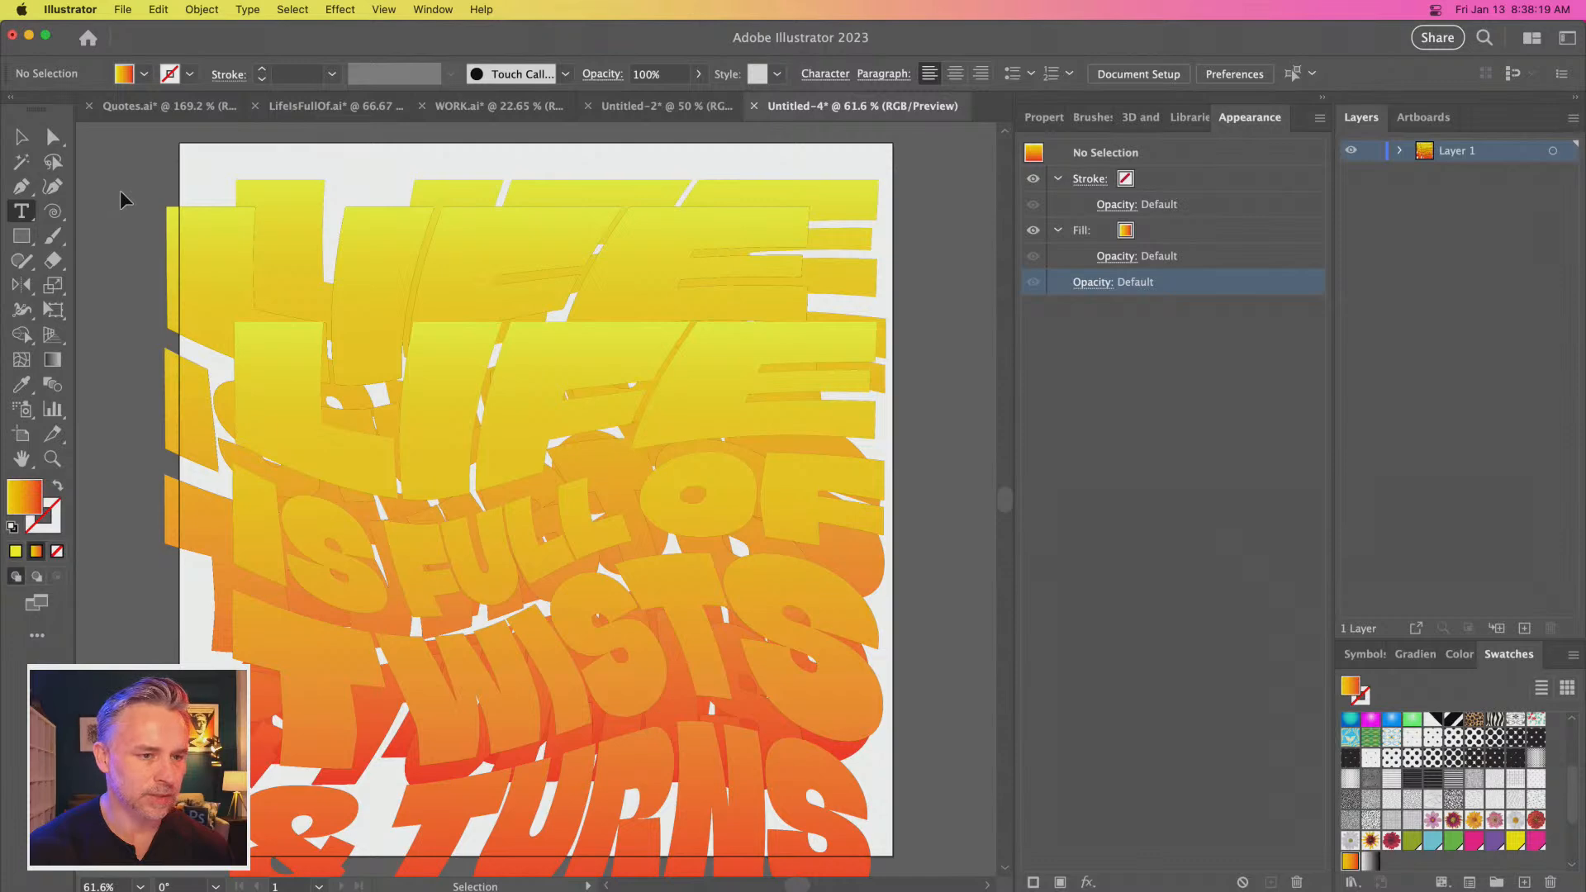
Switch to the Quotes.ai document and save its changes while keeping it open
{"action": "left_click", "coordinate": [644, 111]}
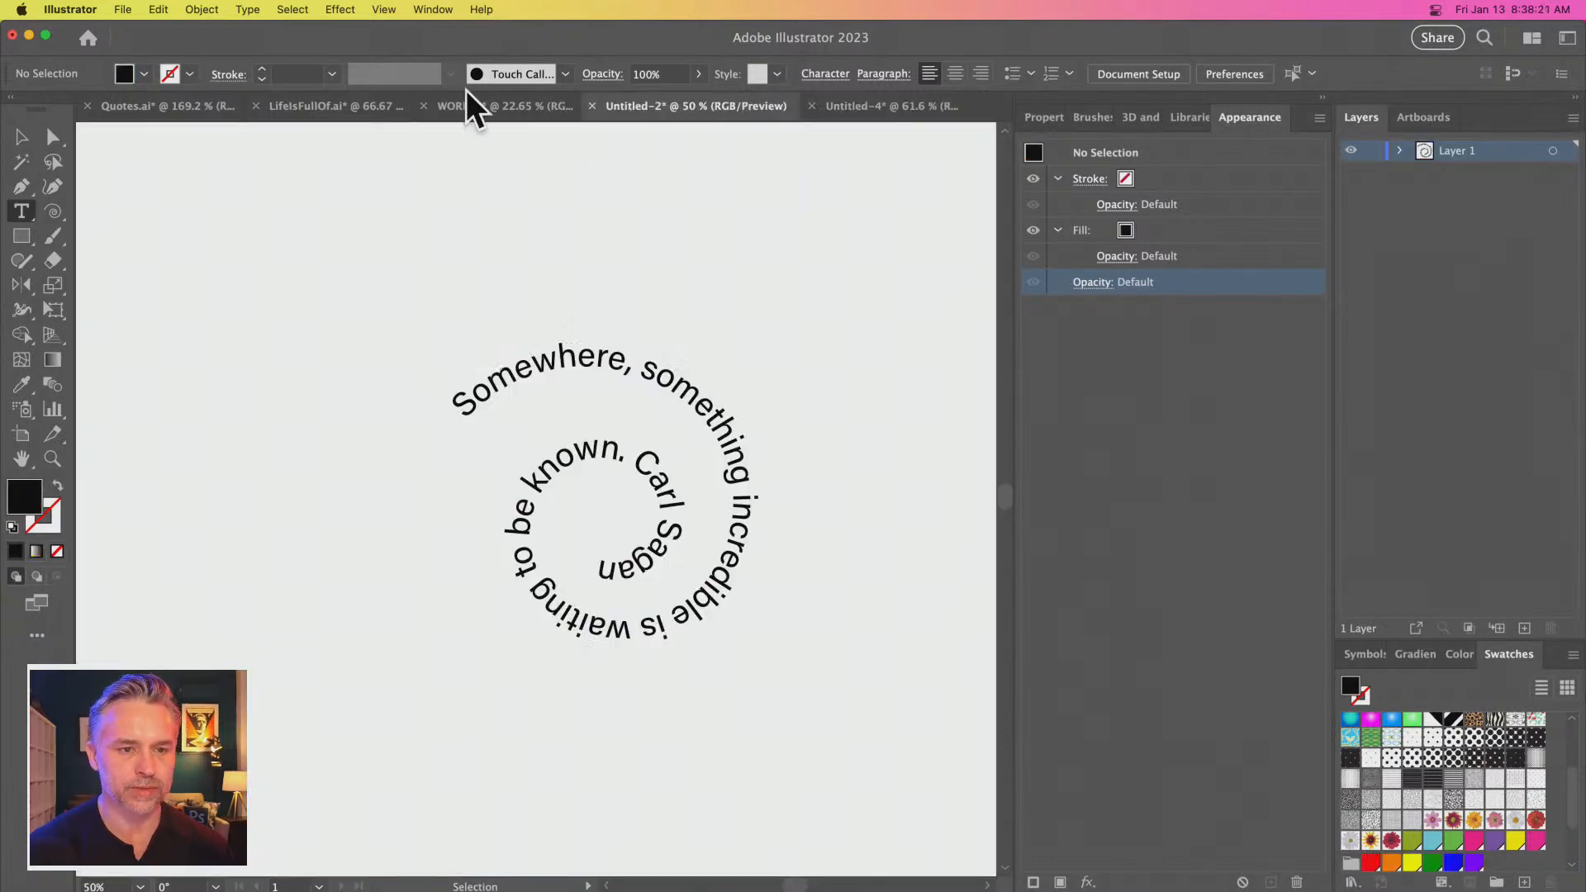
{"action": "left_click", "coordinate": [165, 112]}
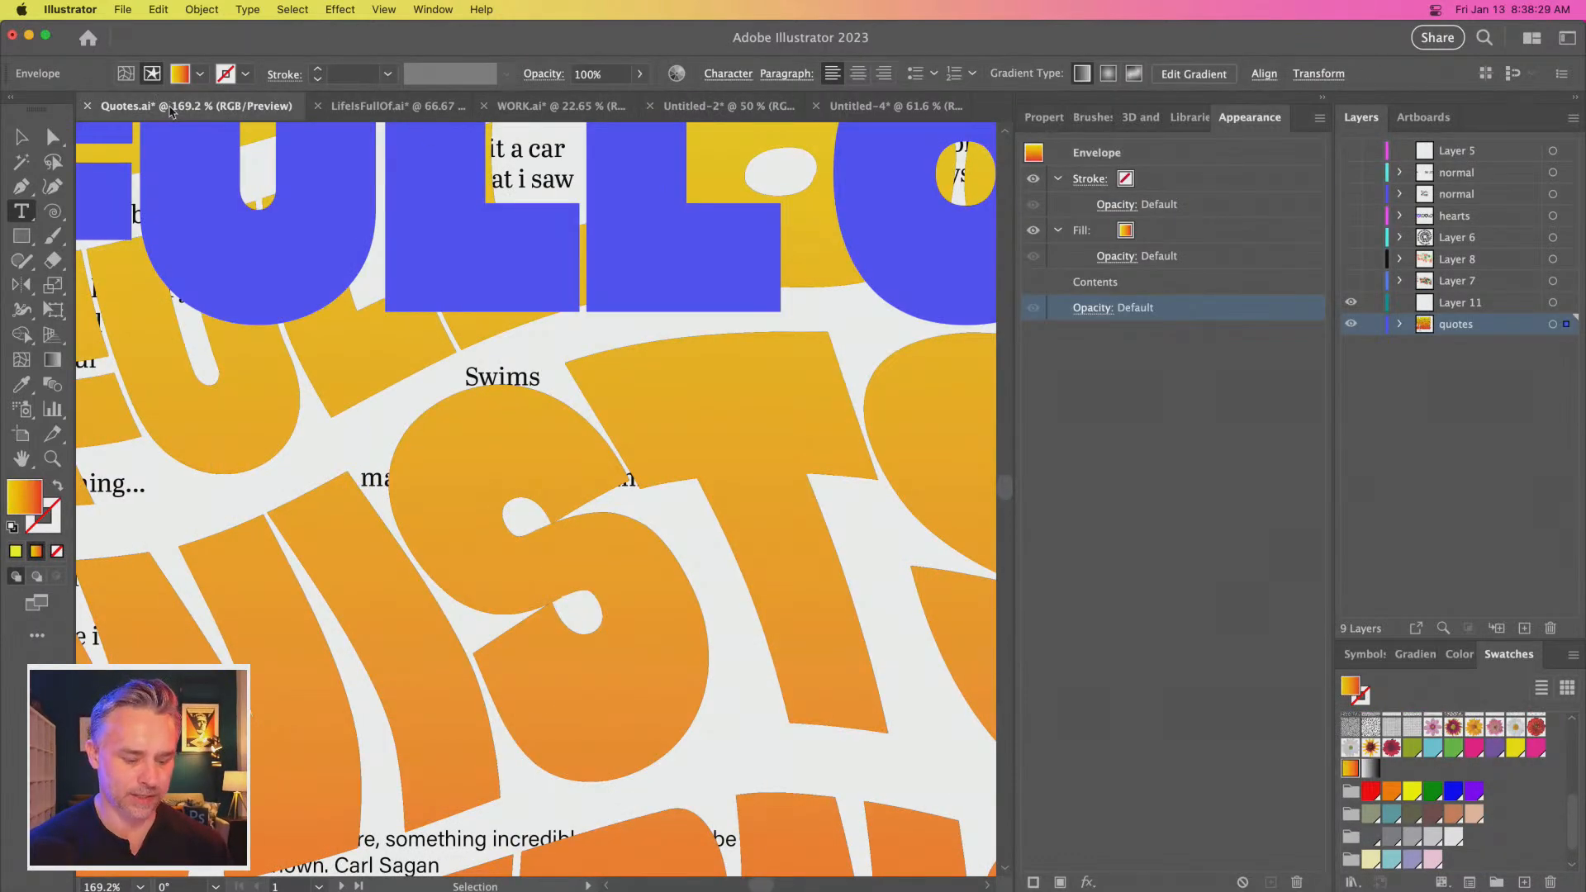
{"action": "key", "text": "super+h"}
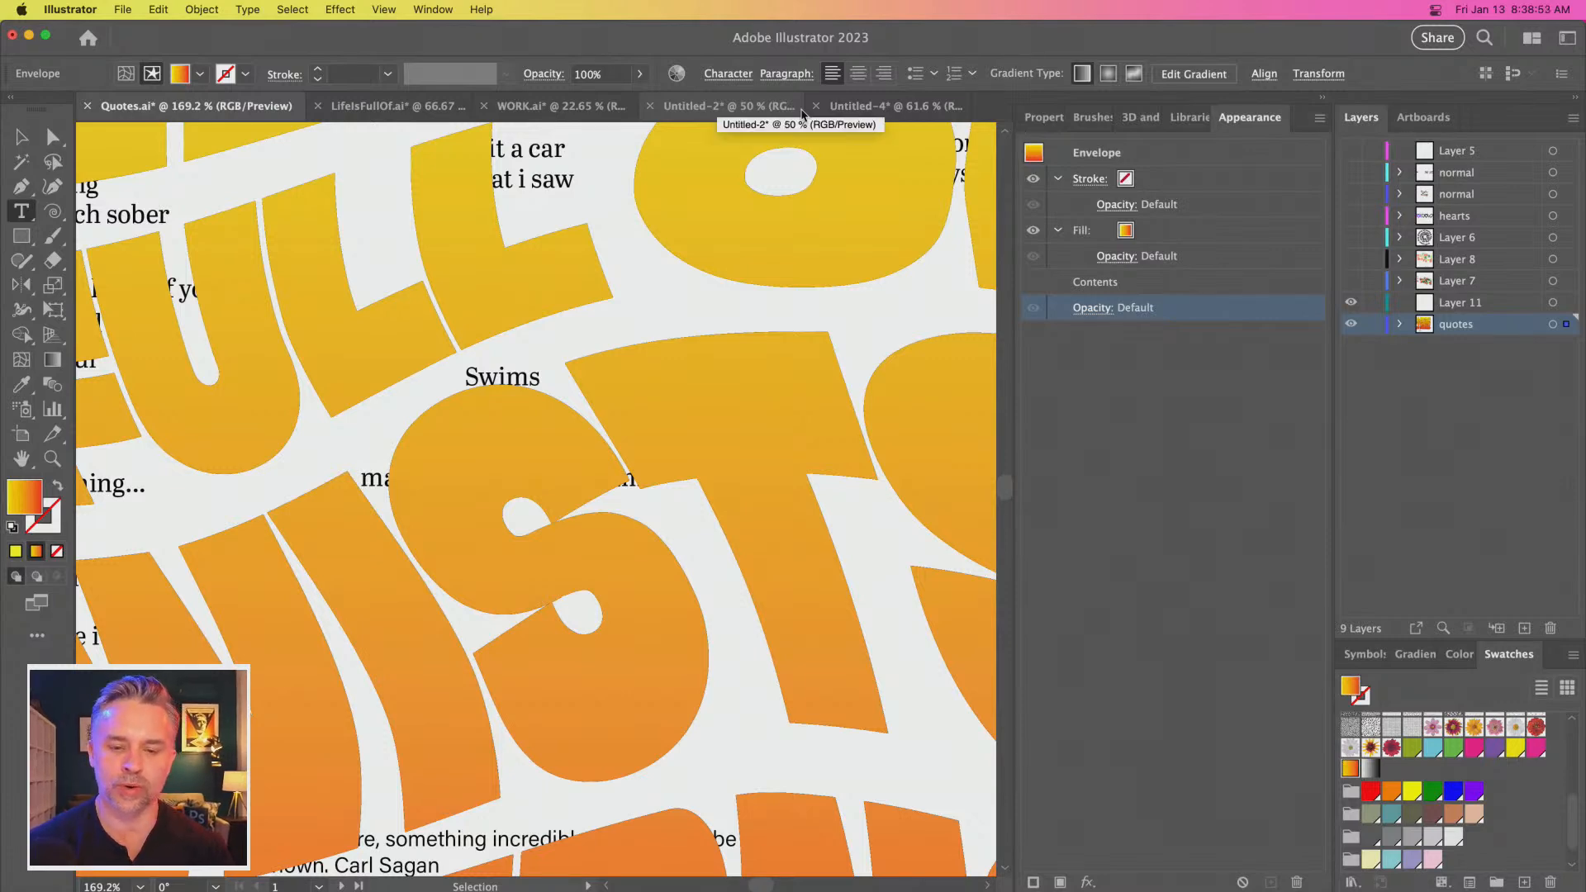
{"action": "mouse_move", "coordinate": [815, 889]}
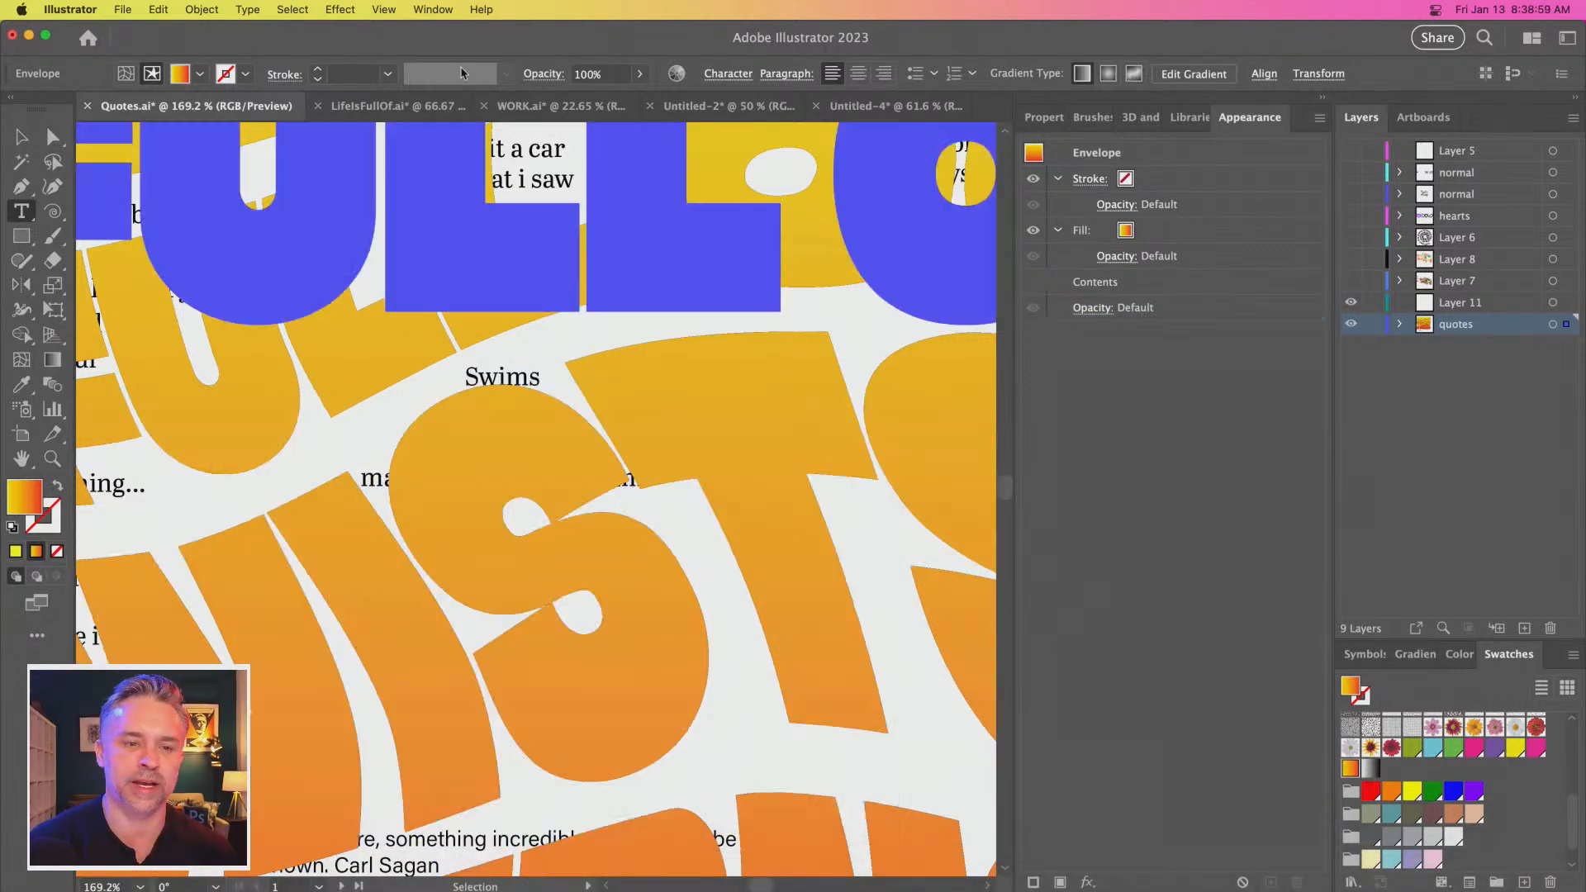
{"action": "left_click", "coordinate": [90, 111]}
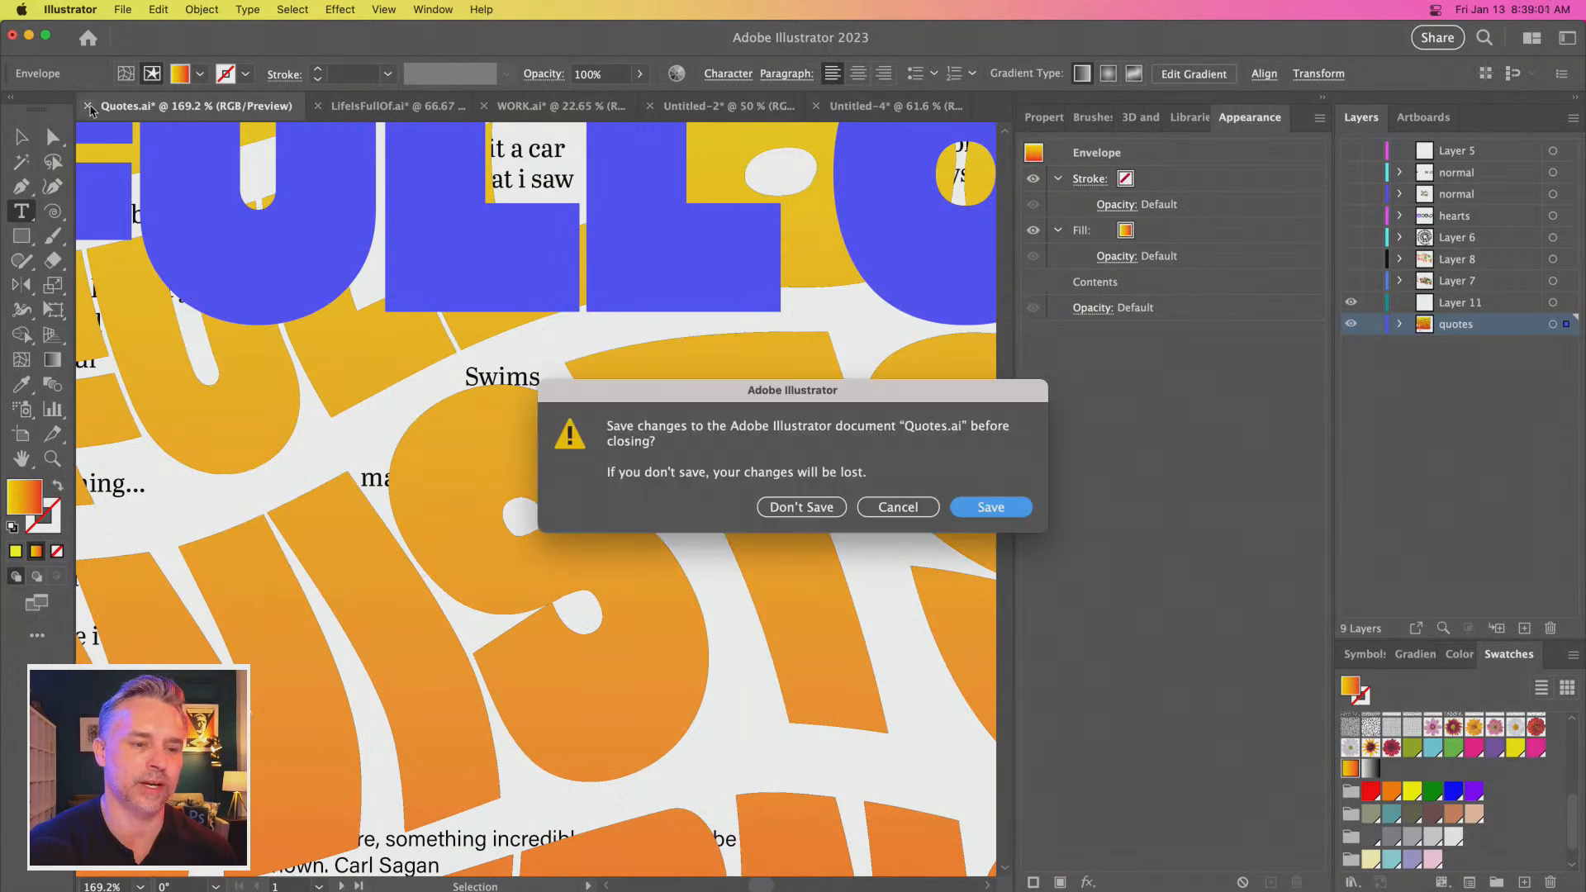
{"action": "key", "text": "Escape"}
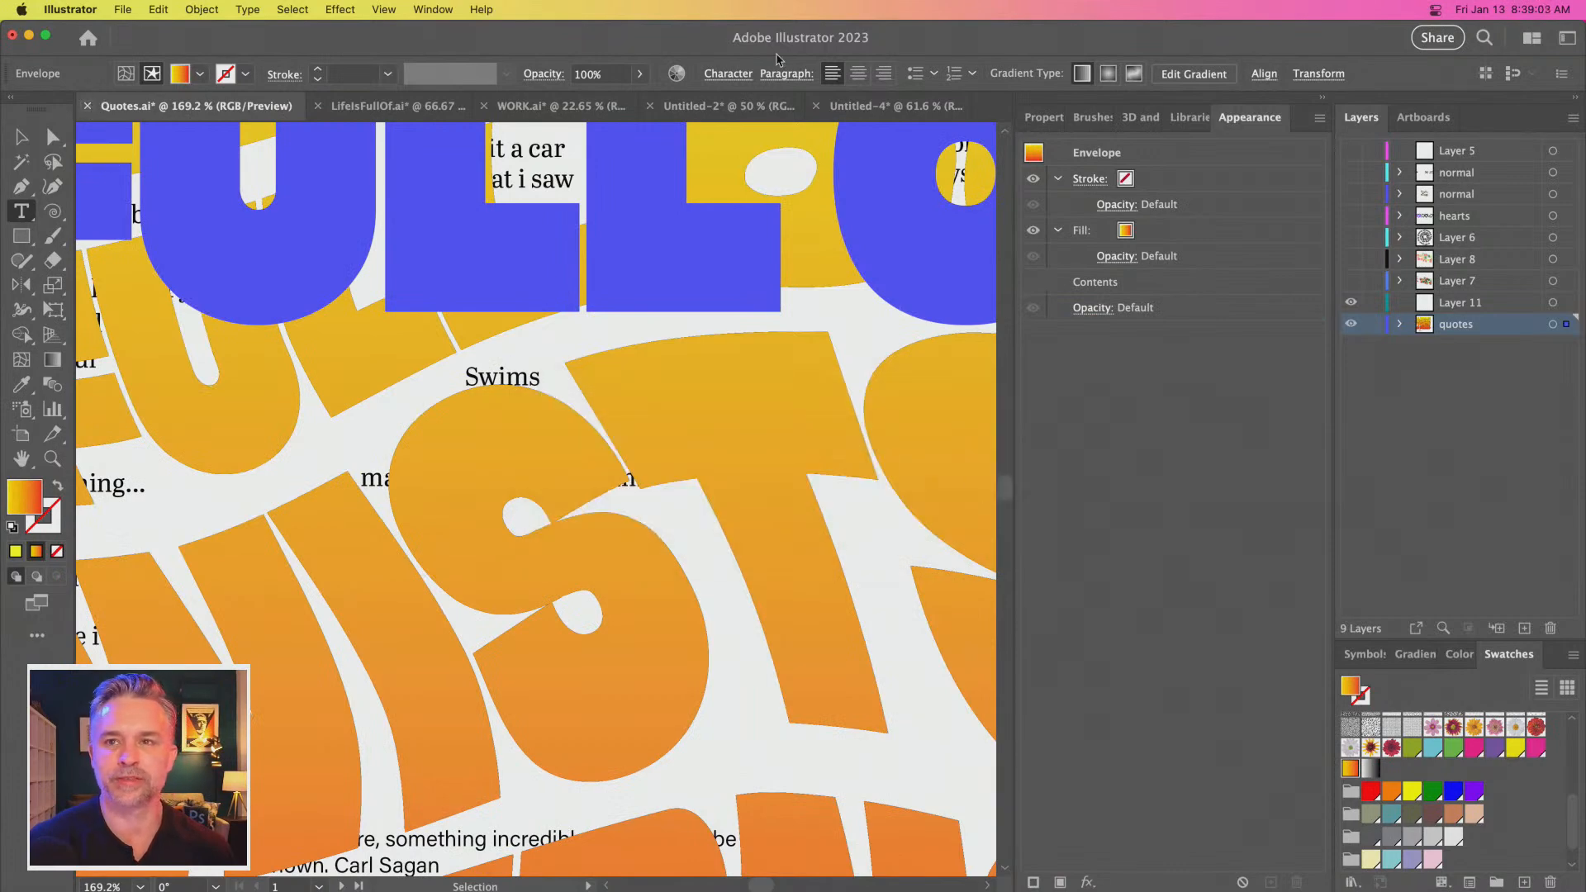
{"action": "key", "text": "super+s"}
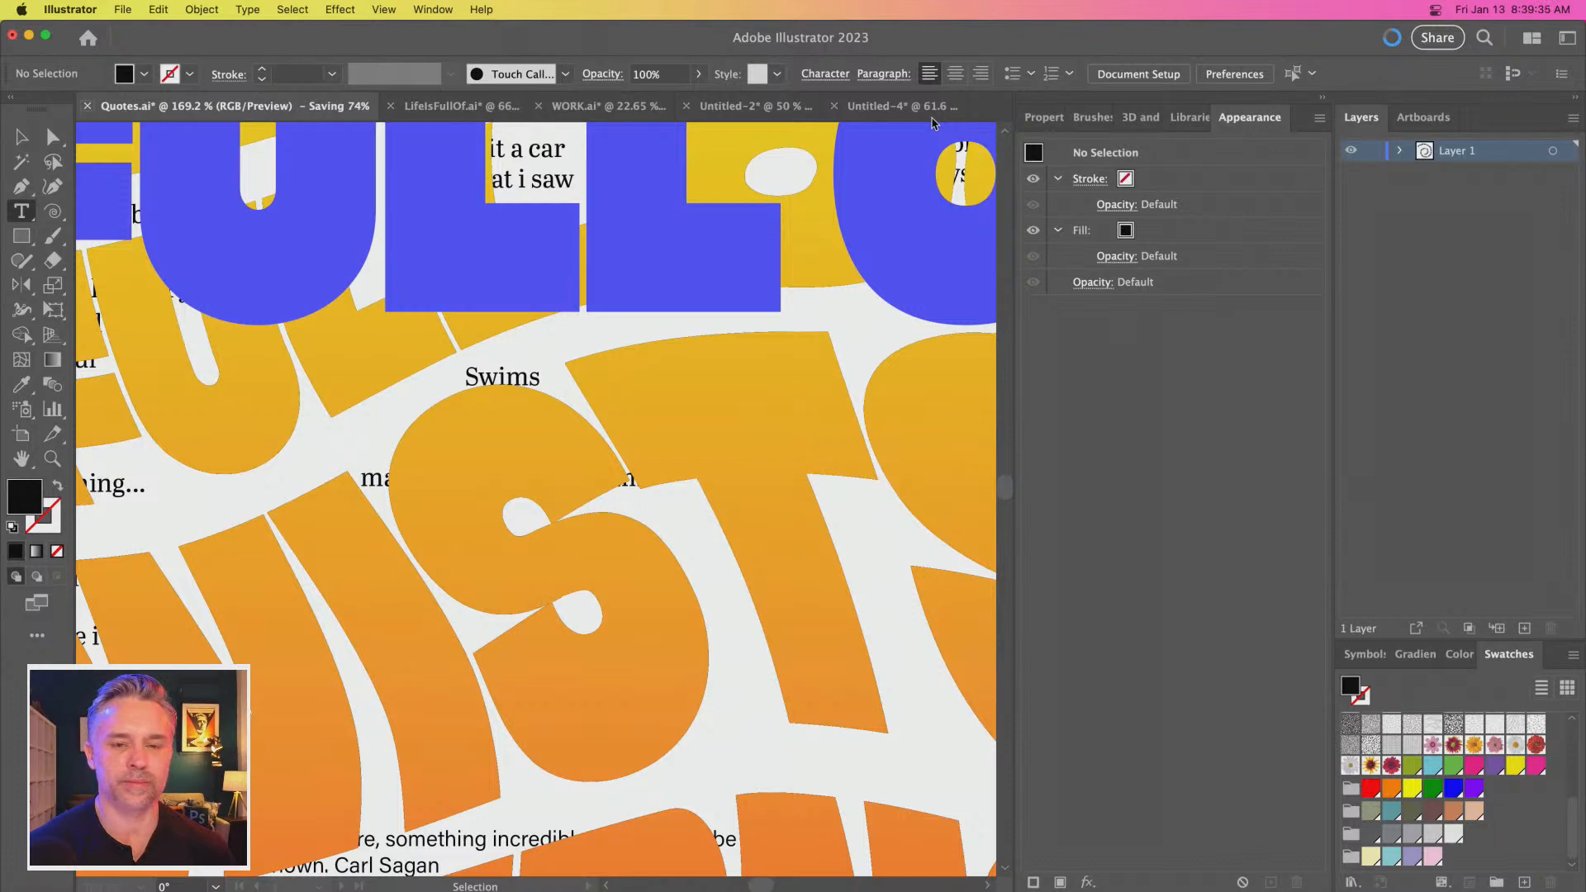
Close the Untitled-4 document with the lettering copies without saving it
{"action": "left_click", "coordinate": [897, 108]}
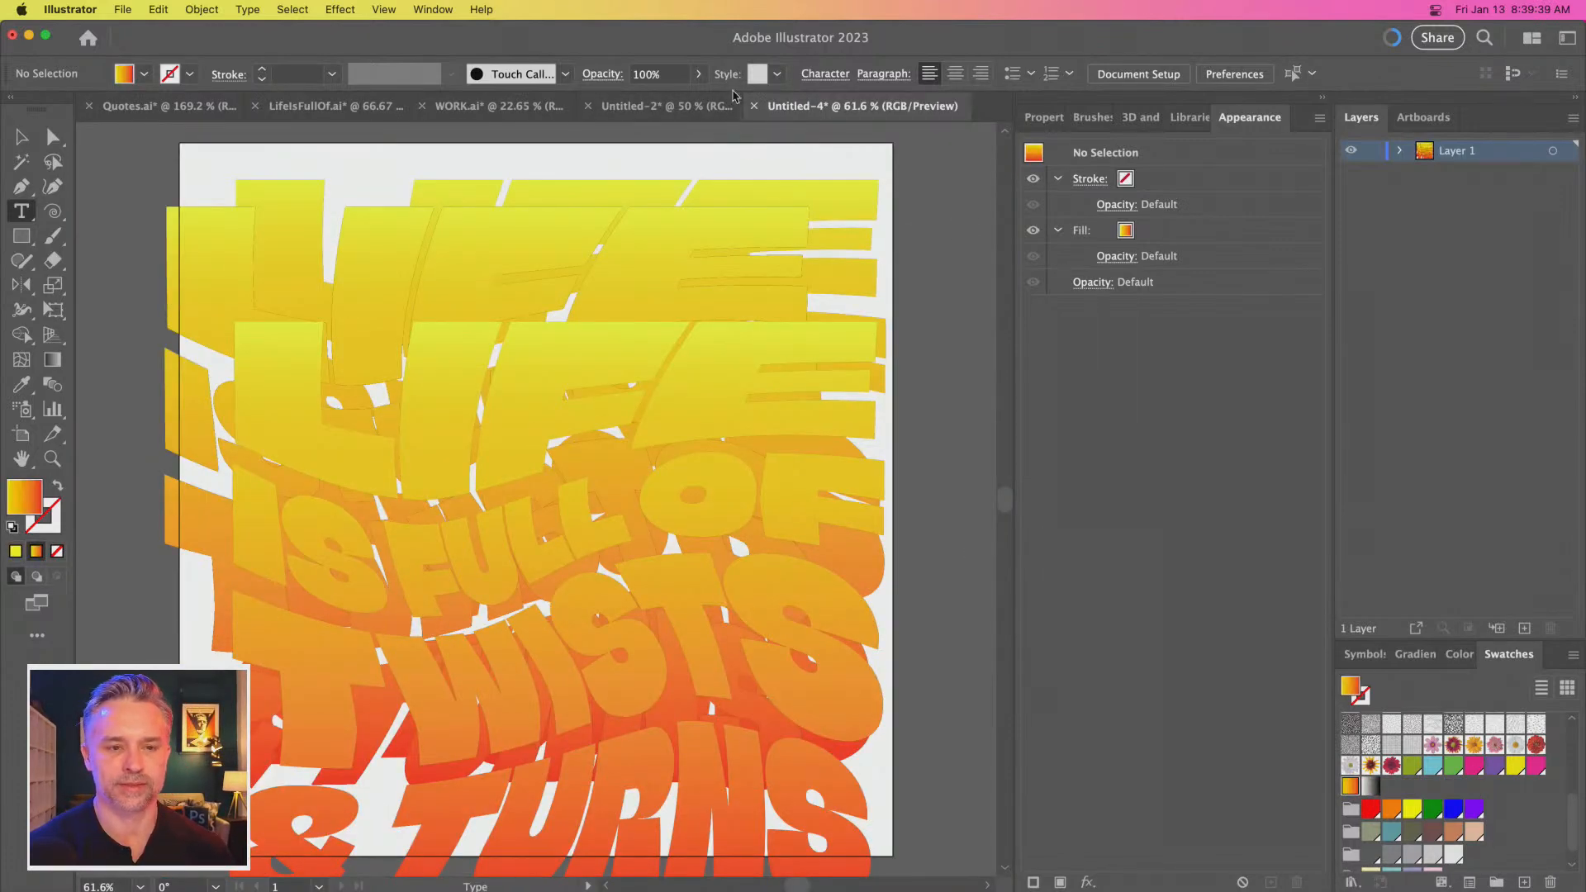
{"action": "left_click", "coordinate": [753, 106]}
{"action": "left_click", "coordinate": [799, 507]}
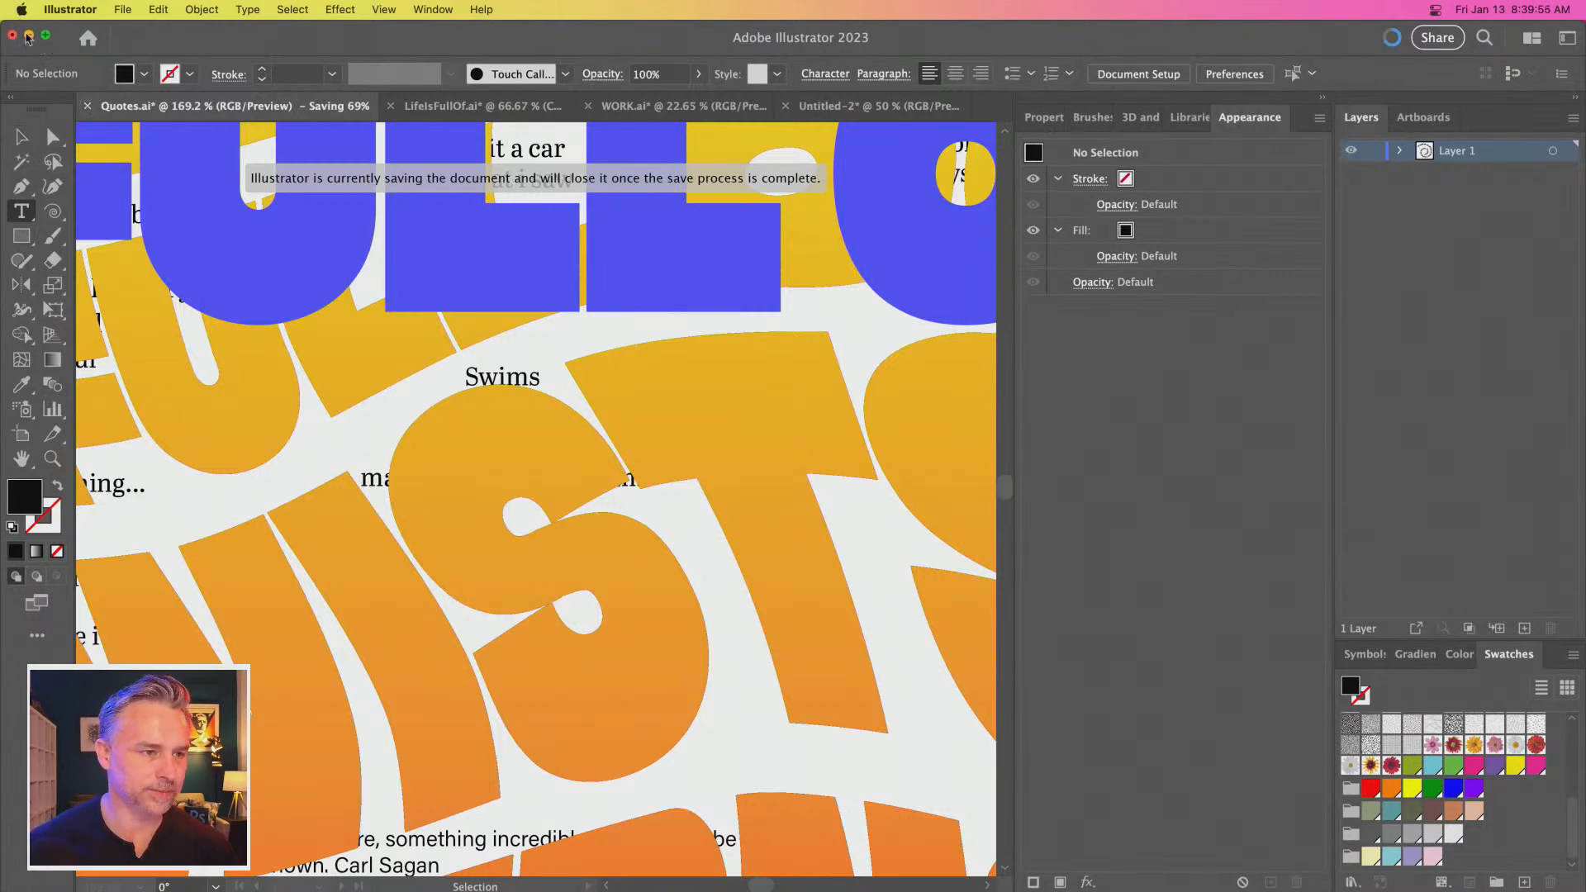
Close the open documents, saving the changes to LifeIsFullOf.ai and discarding those to WORK.ai
{"action": "left_click", "coordinate": [13, 37]}
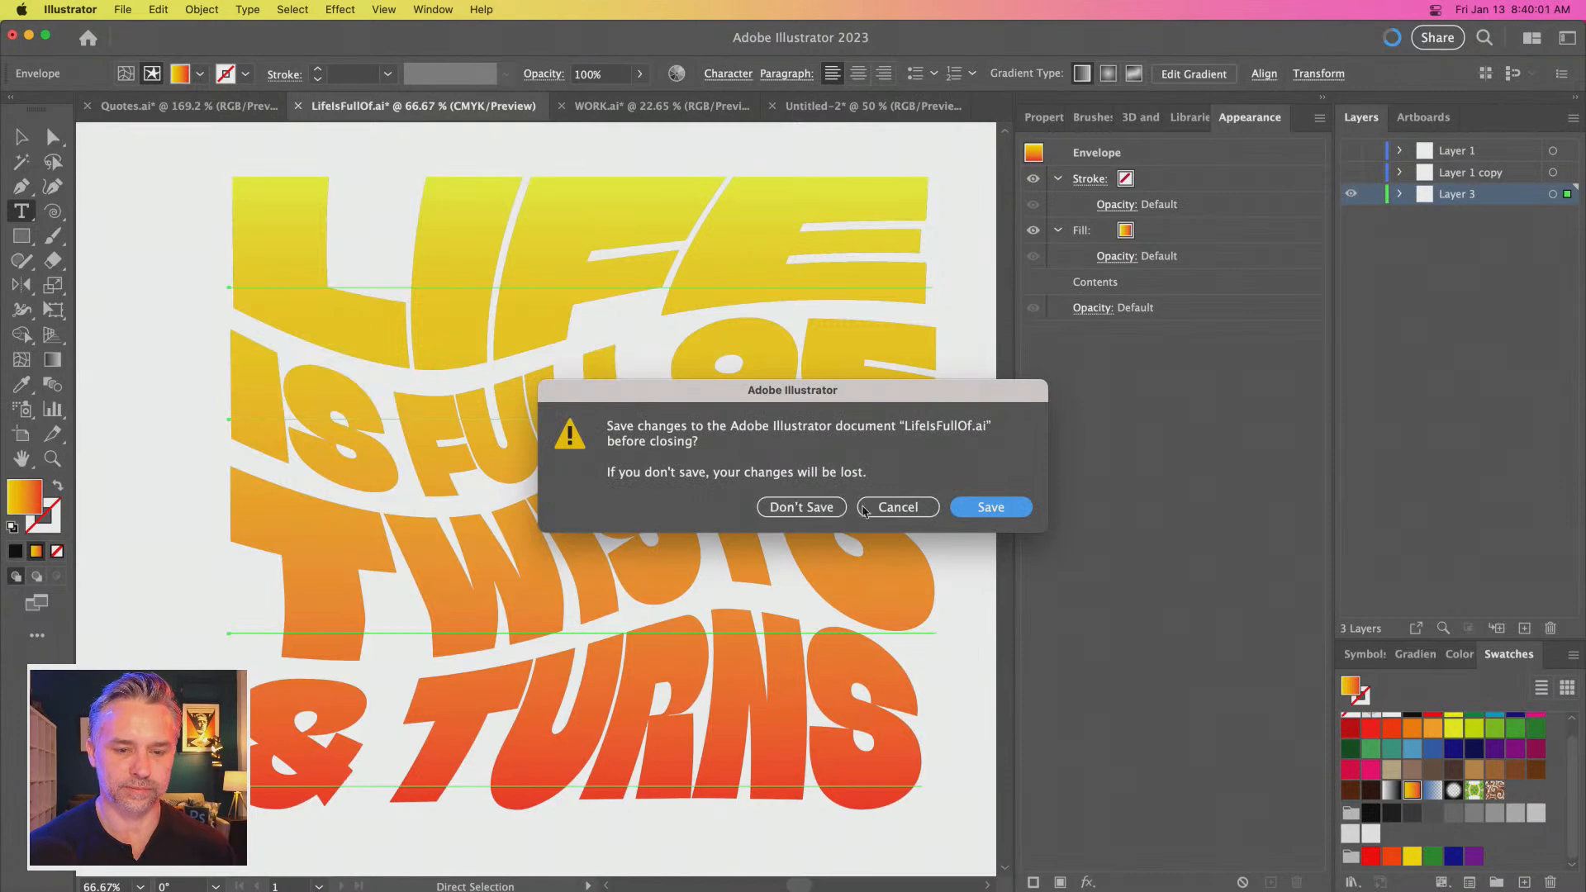
{"action": "left_click", "coordinate": [966, 513]}
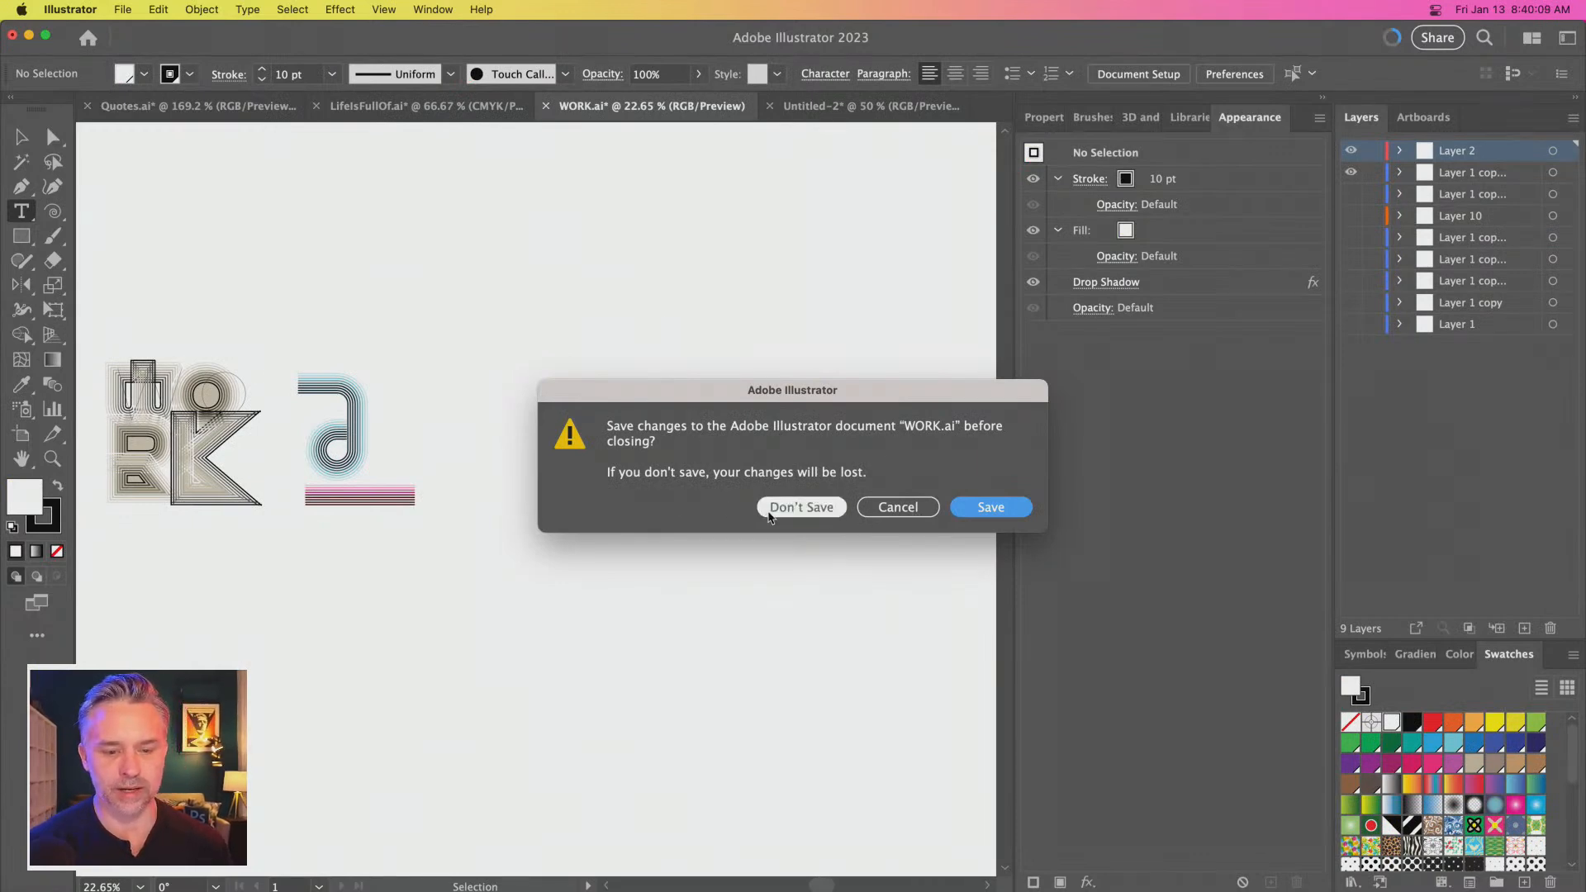
{"action": "left_click", "coordinate": [771, 510]}
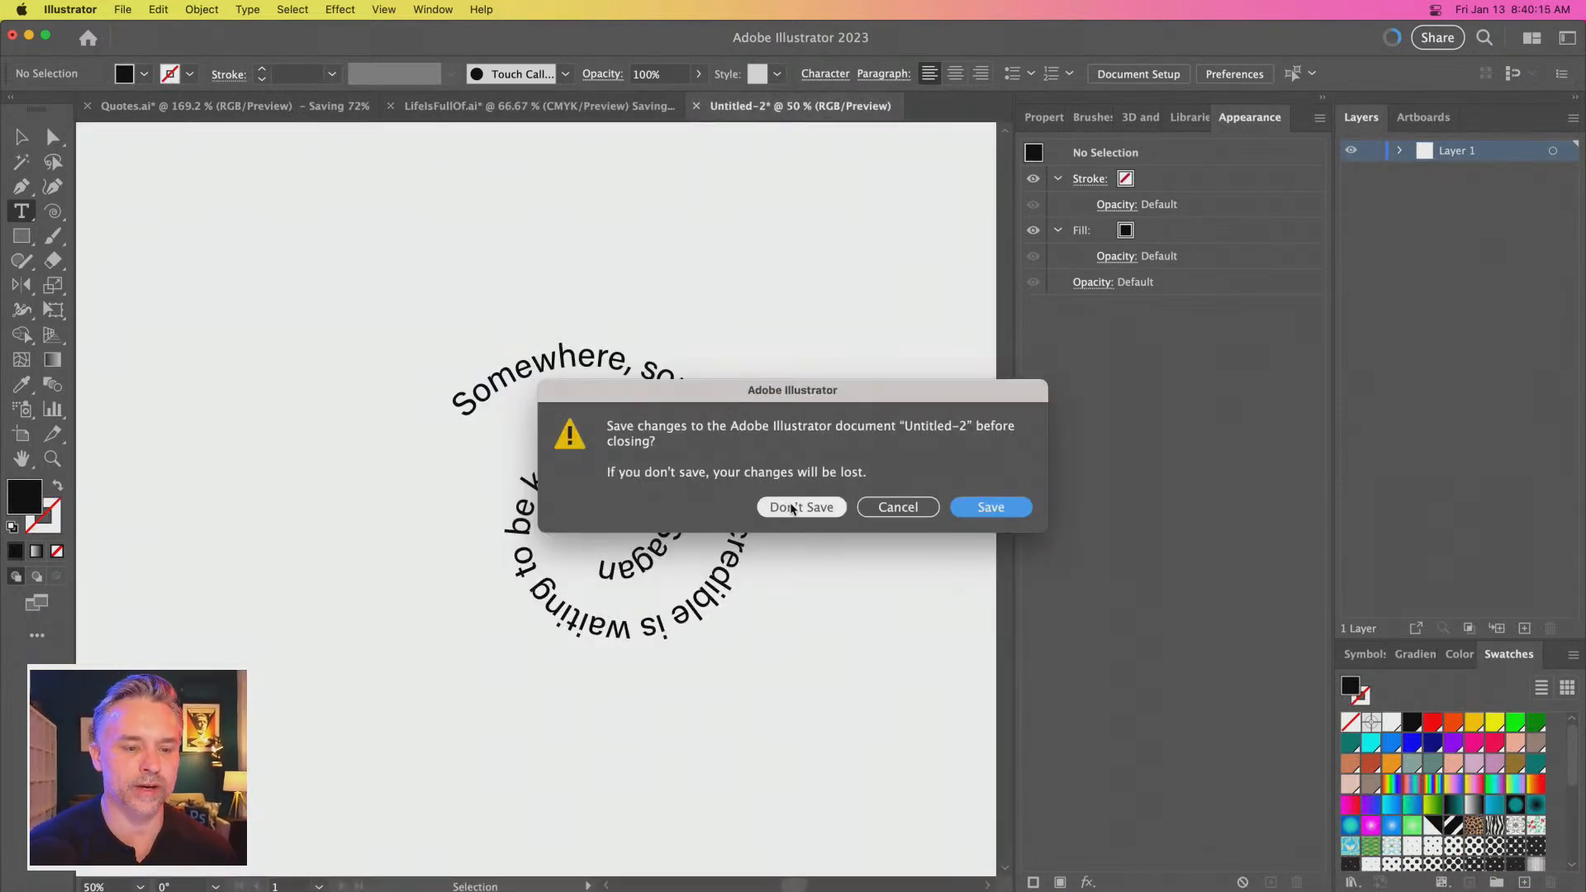
Save the Untitled-2 document to the Desktop as Untitled-2.ai and close the document window
{"action": "left_click", "coordinate": [983, 510]}
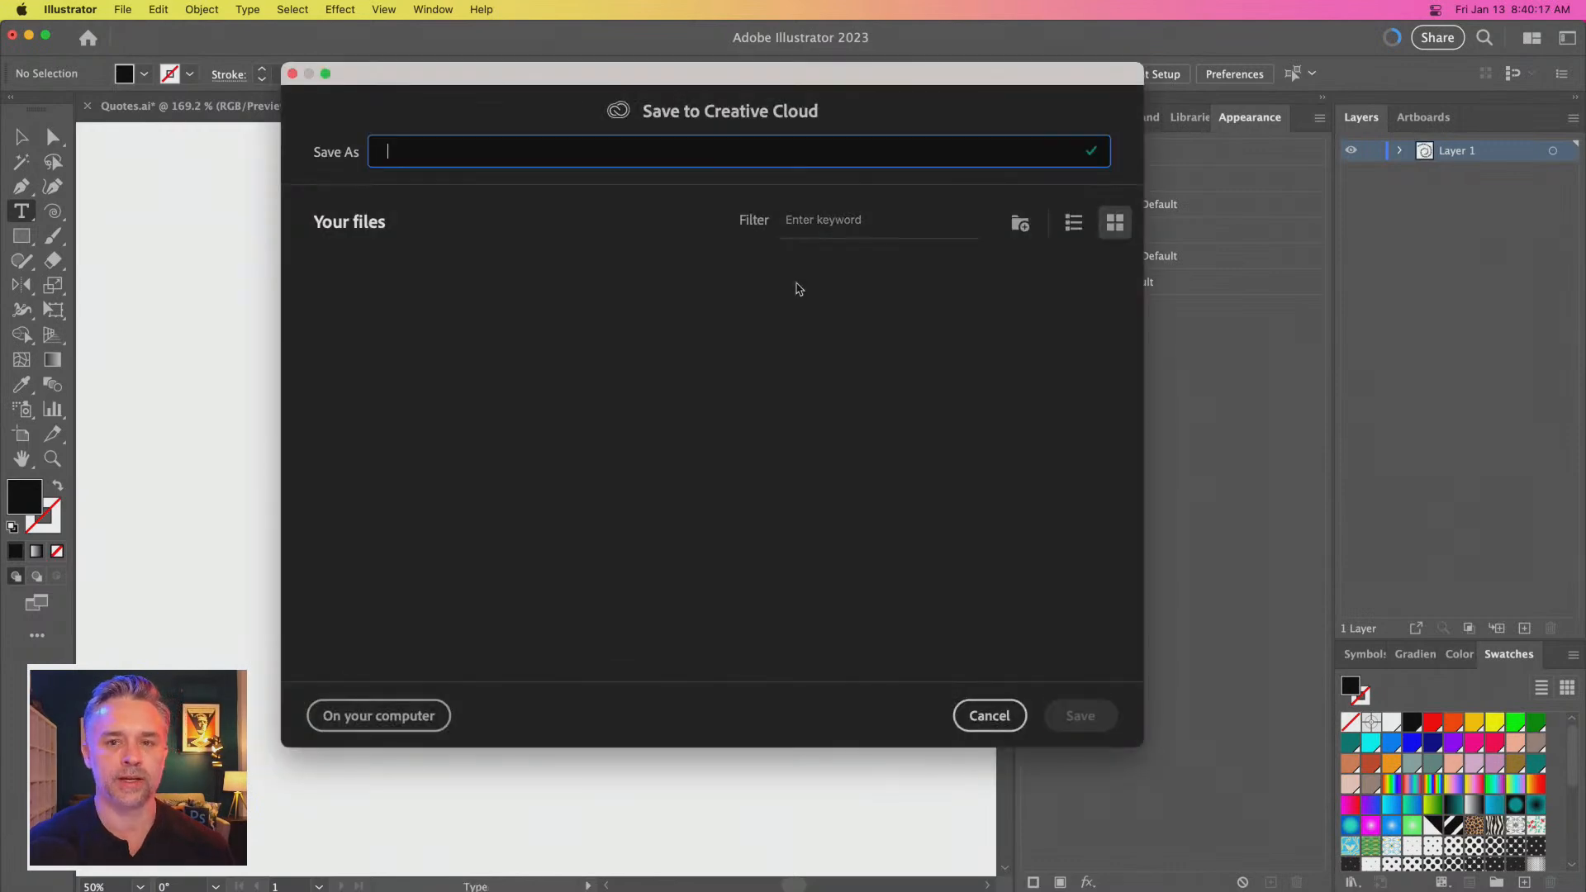
{"action": "left_click", "coordinate": [379, 715]}
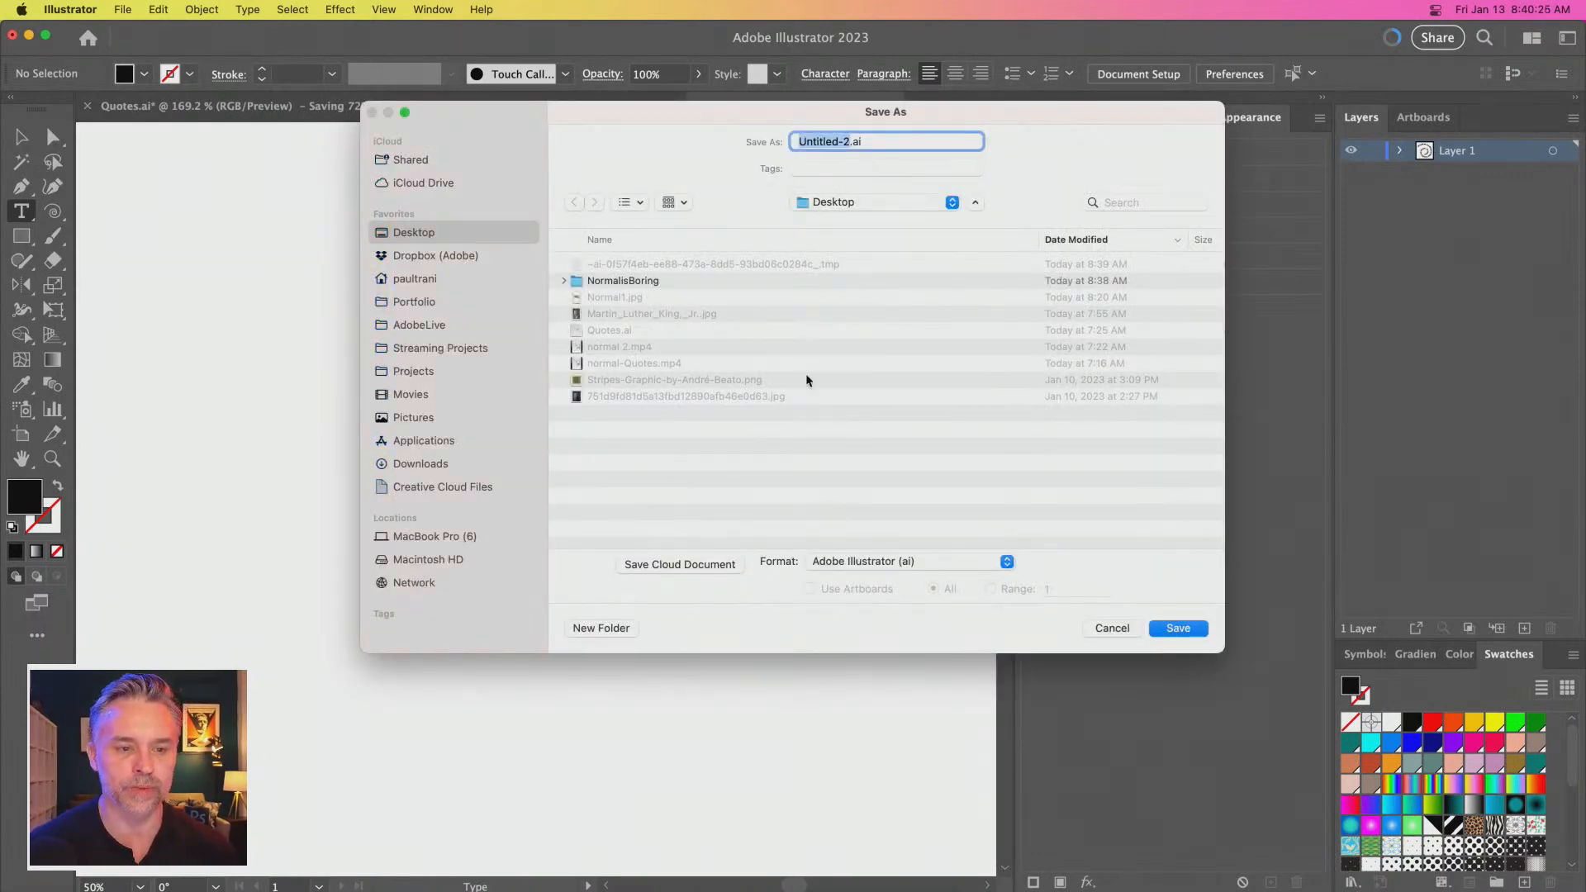
{"action": "key", "text": "Return"}
{"action": "left_click", "coordinate": [958, 730]}
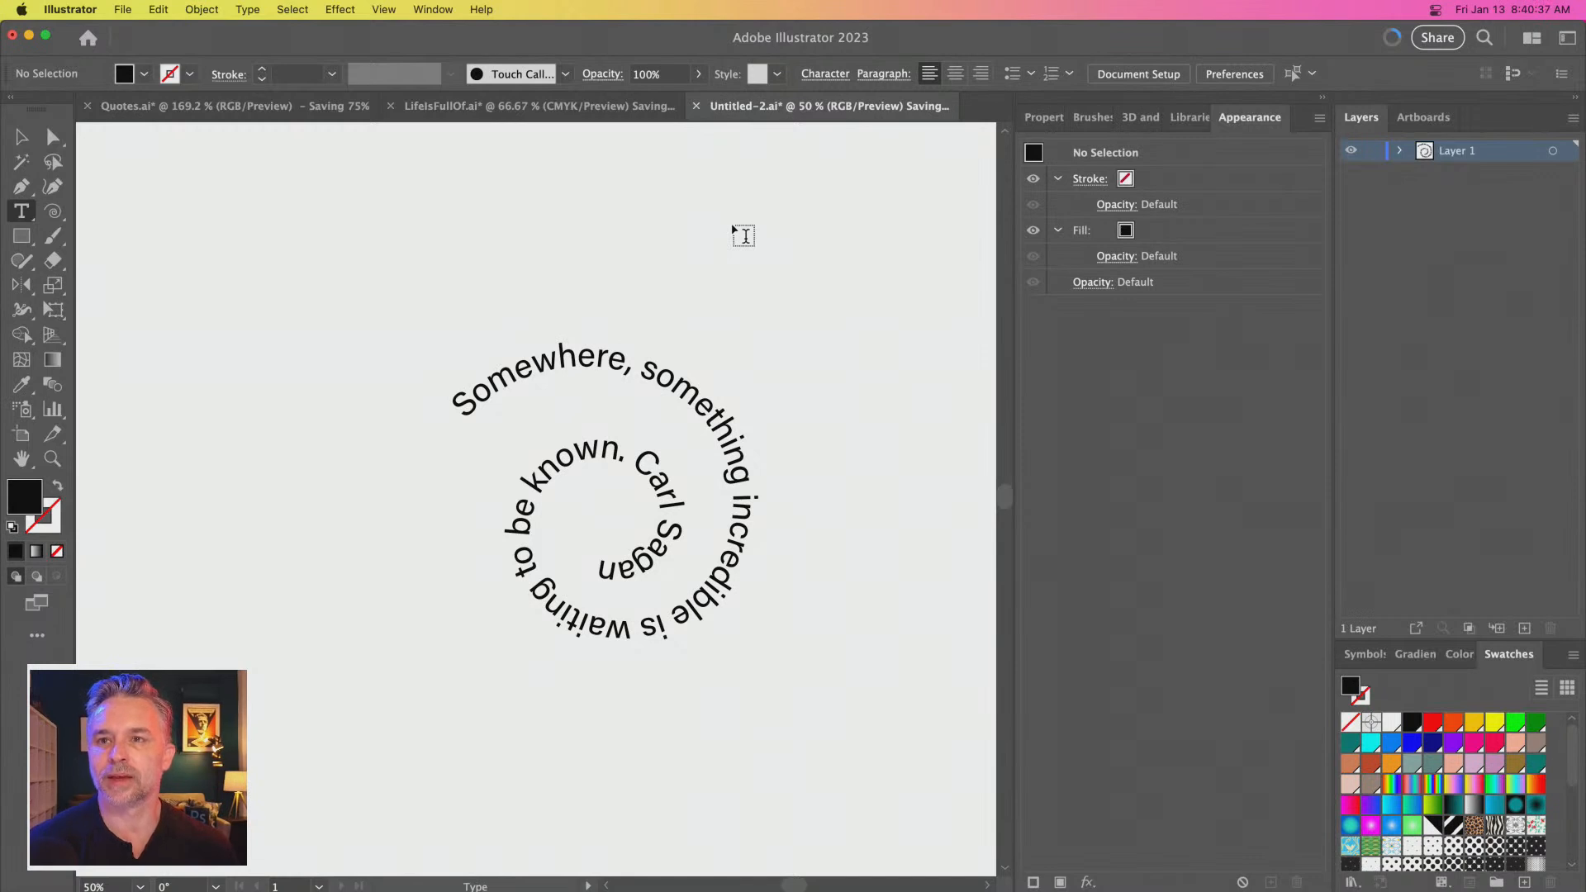
{"action": "key", "text": "space"}
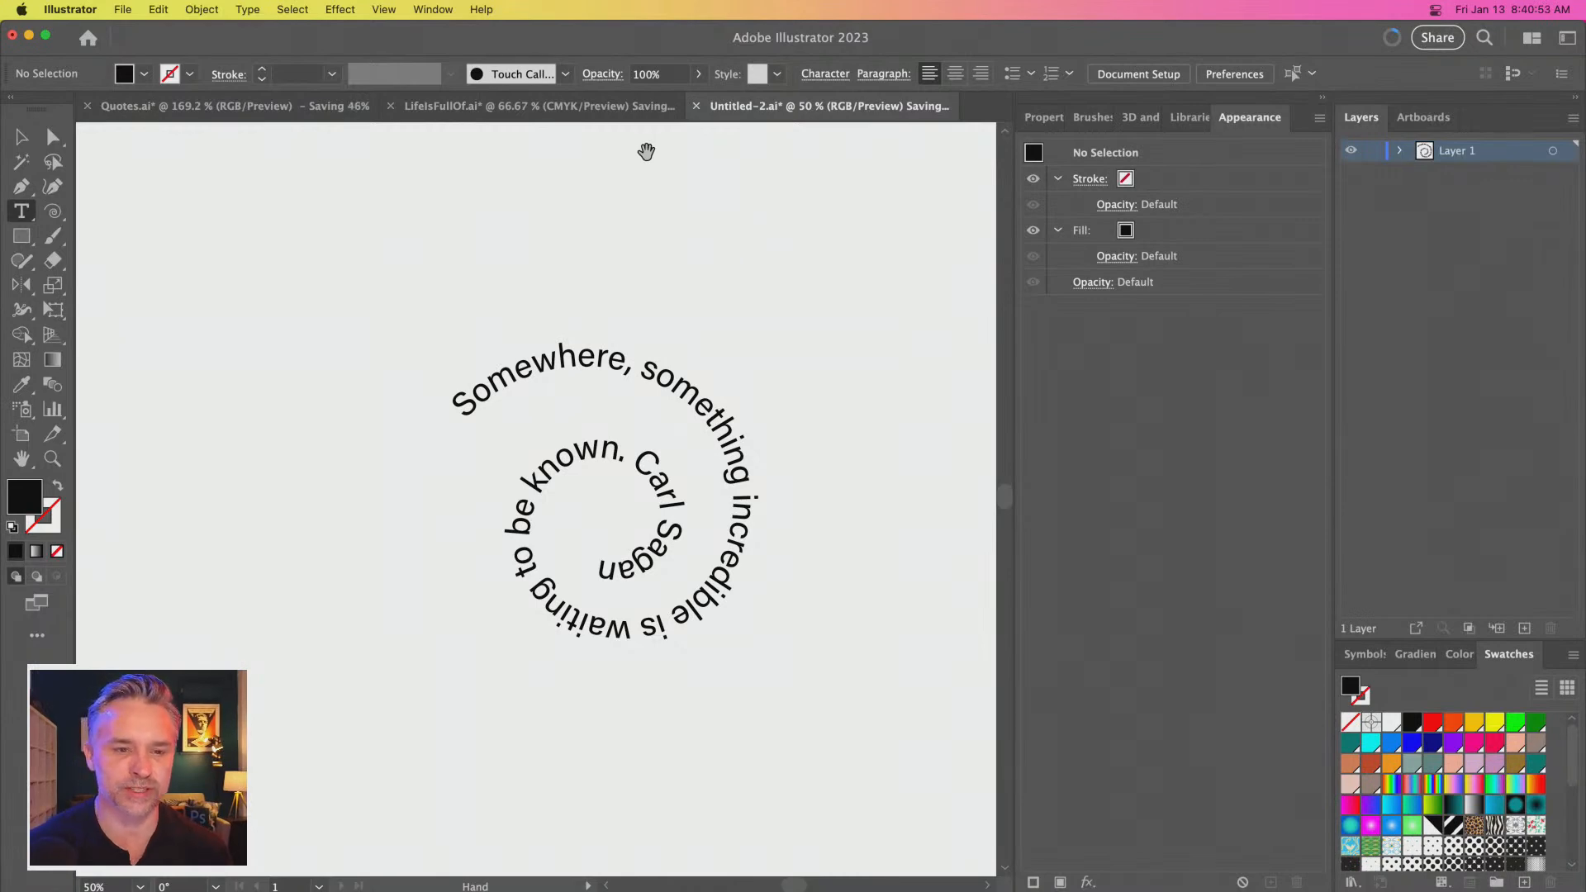
{"action": "left_click", "coordinate": [695, 105]}
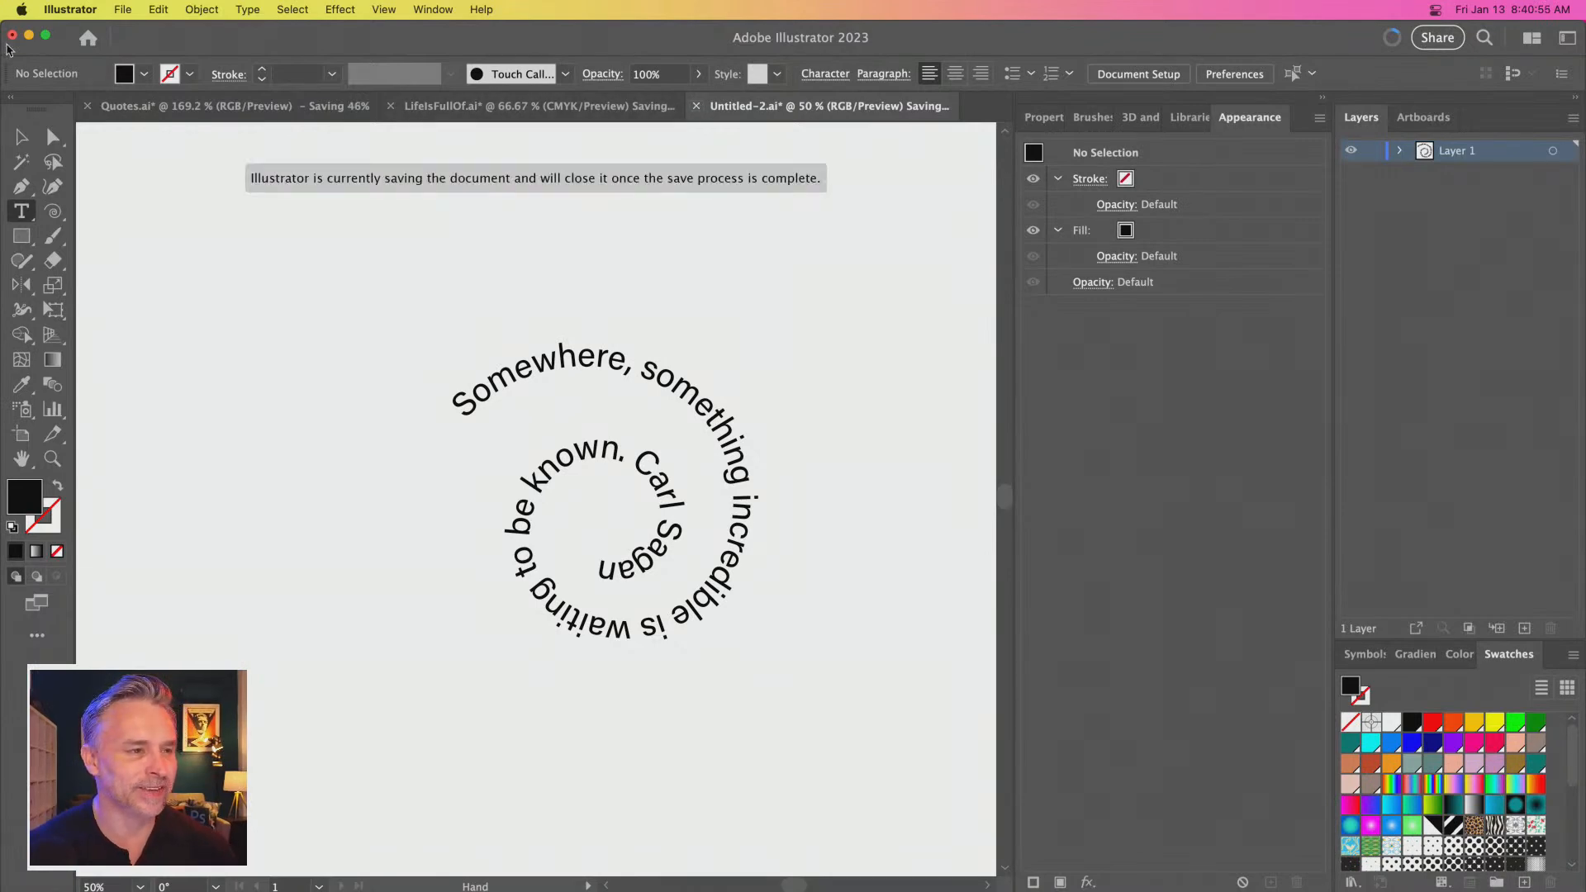
{"action": "left_click", "coordinate": [12, 35]}
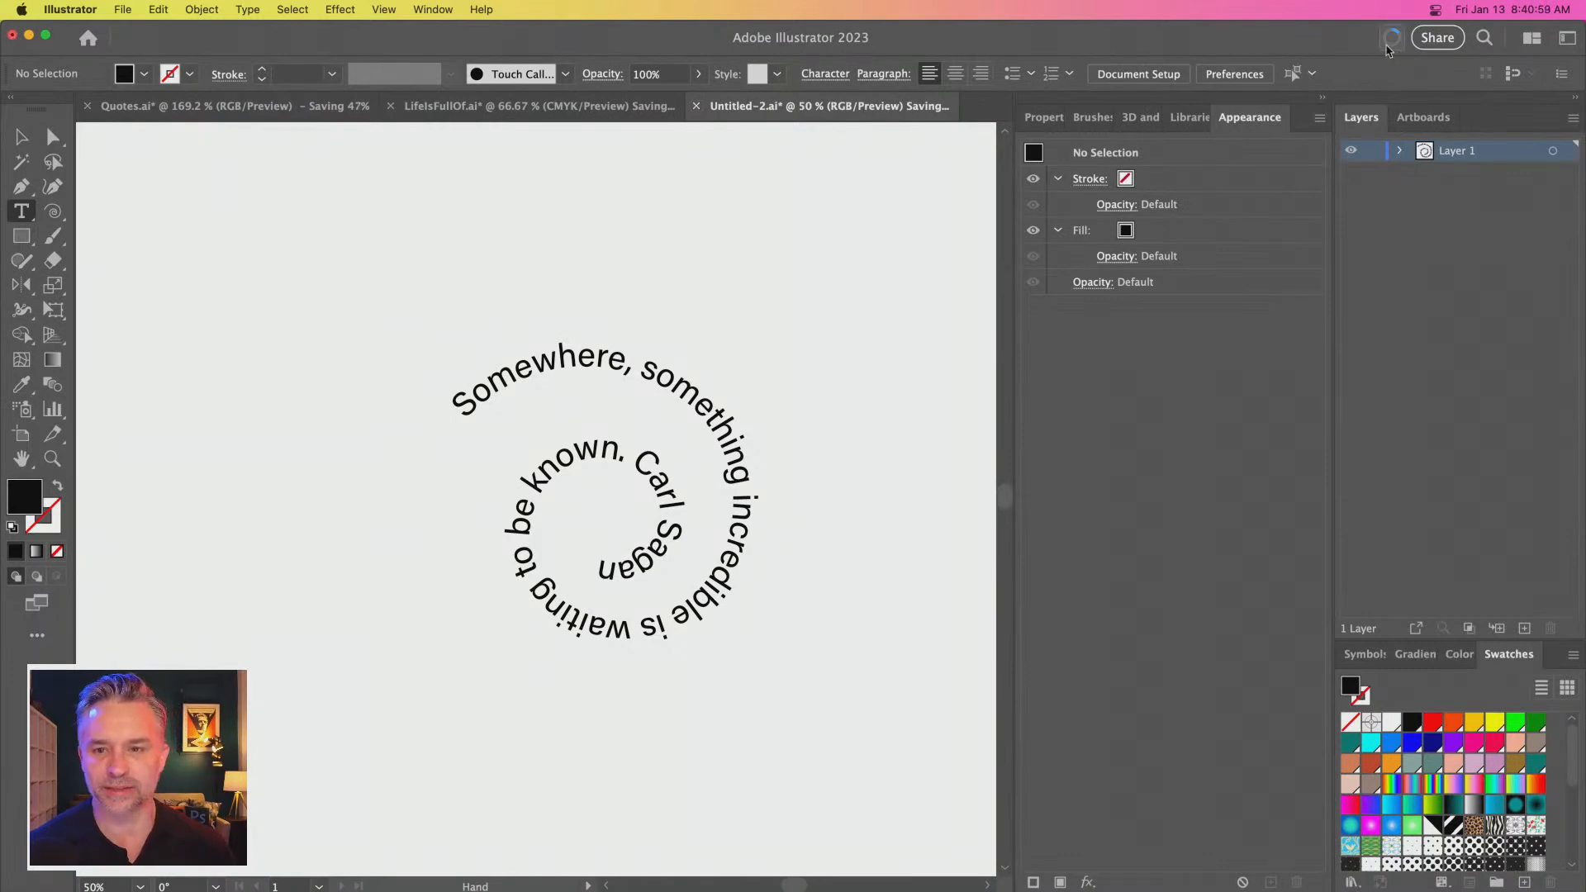
{"action": "mouse_move", "coordinate": [1388, 49]}
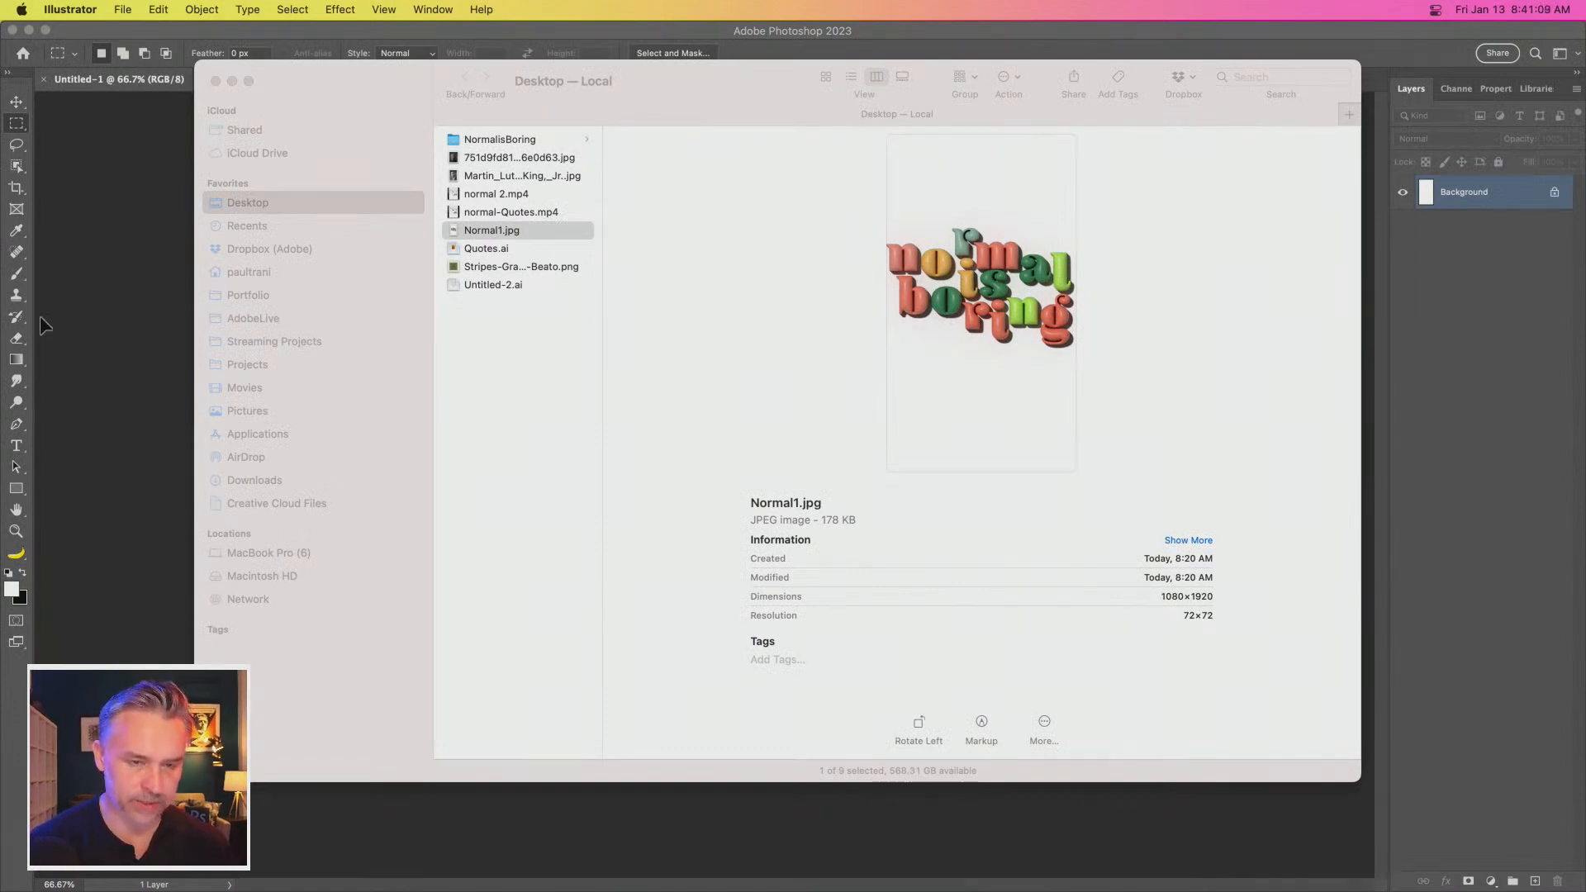
Minimize the Photoshop window and close the Finder window showing the Desktop folder
{"action": "left_click", "coordinate": [76, 184]}
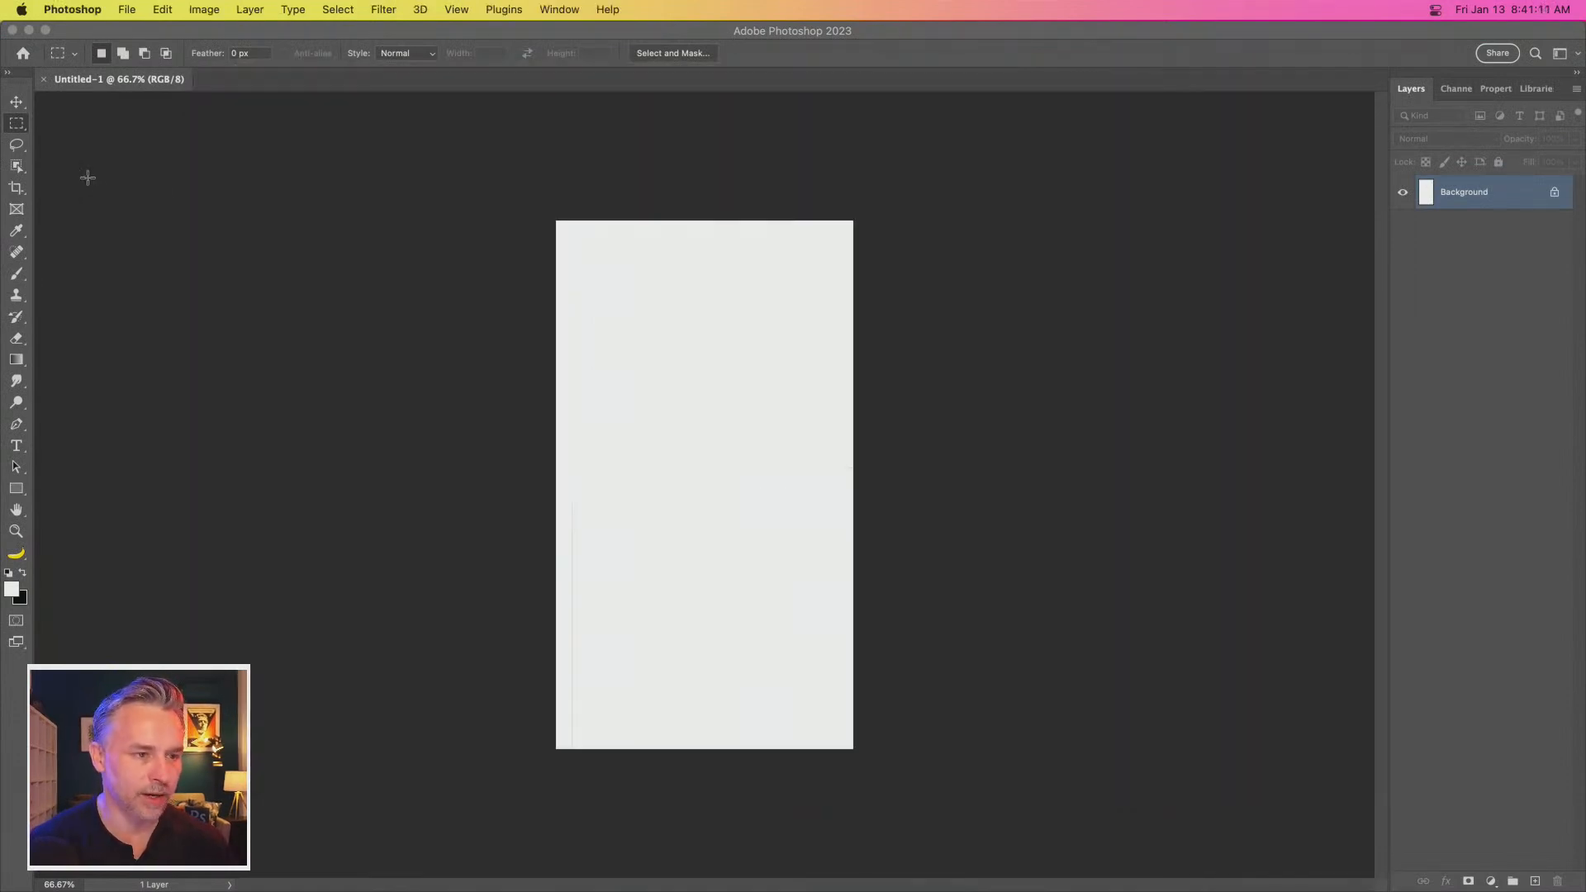
{"action": "left_click", "coordinate": [29, 29]}
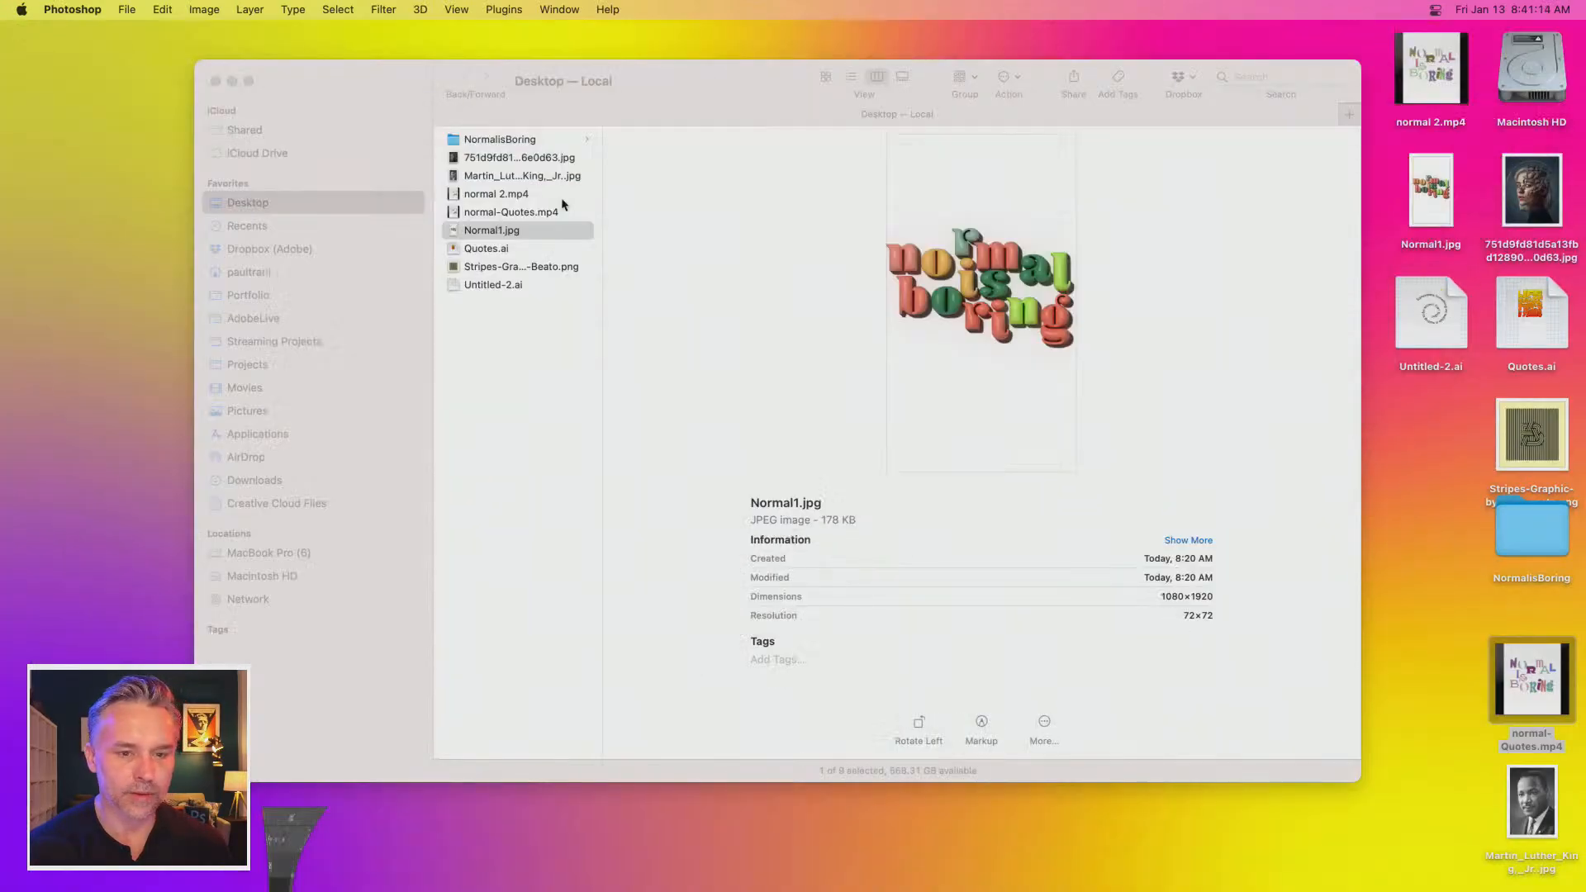
{"action": "left_click", "coordinate": [216, 80]}
Quit Illustrator, bring the Photoshop window back up and minimize it again
{"action": "mouse_move", "coordinate": [628, 882]}
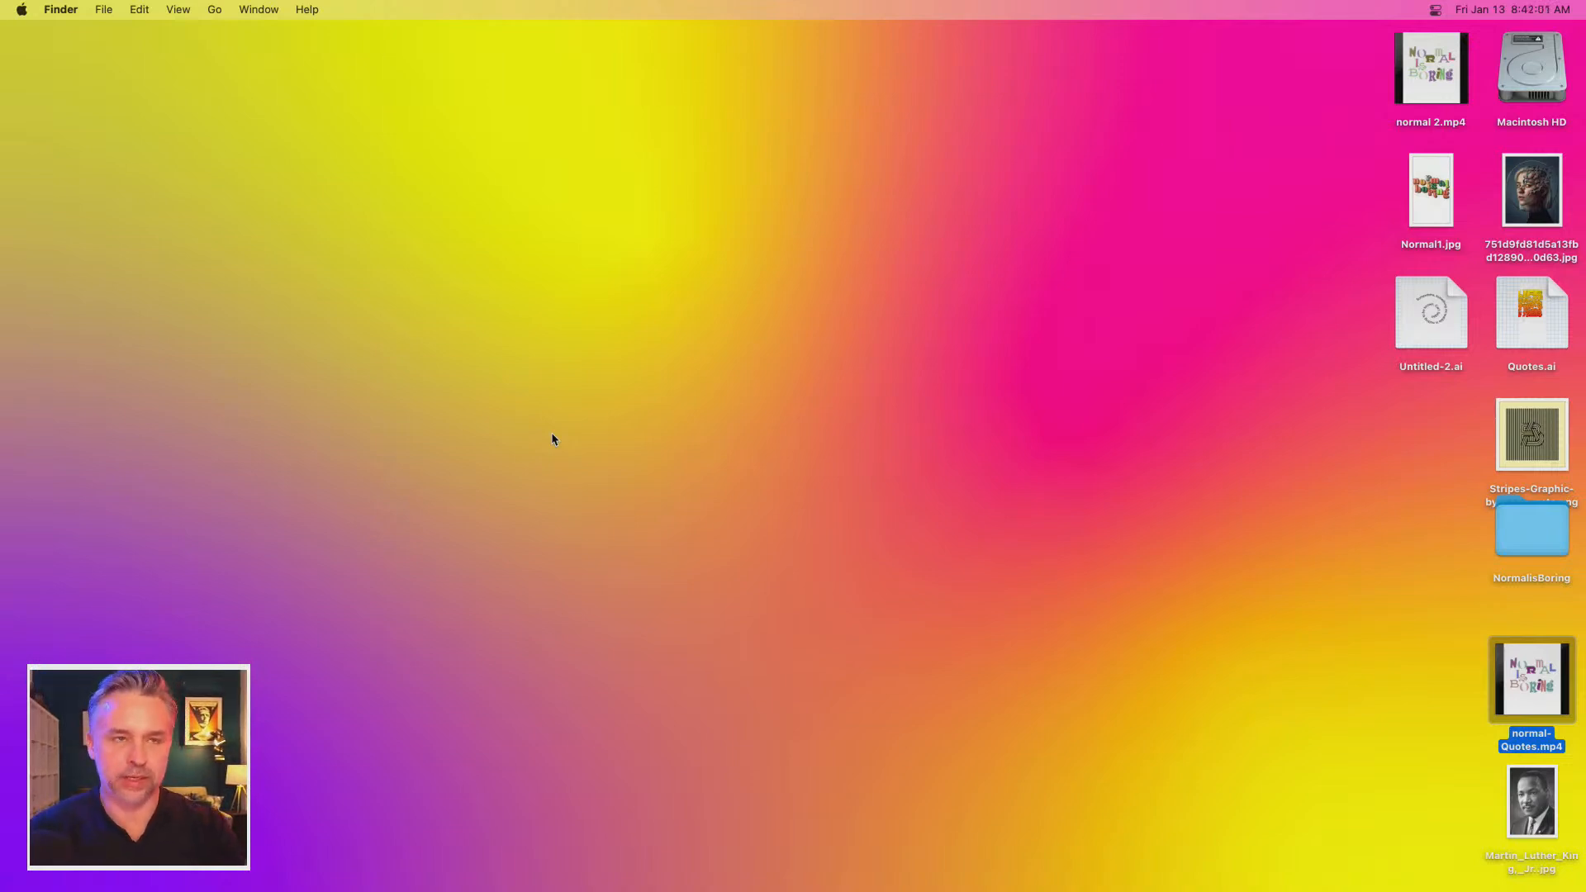
{"action": "mouse_move", "coordinate": [528, 882]}
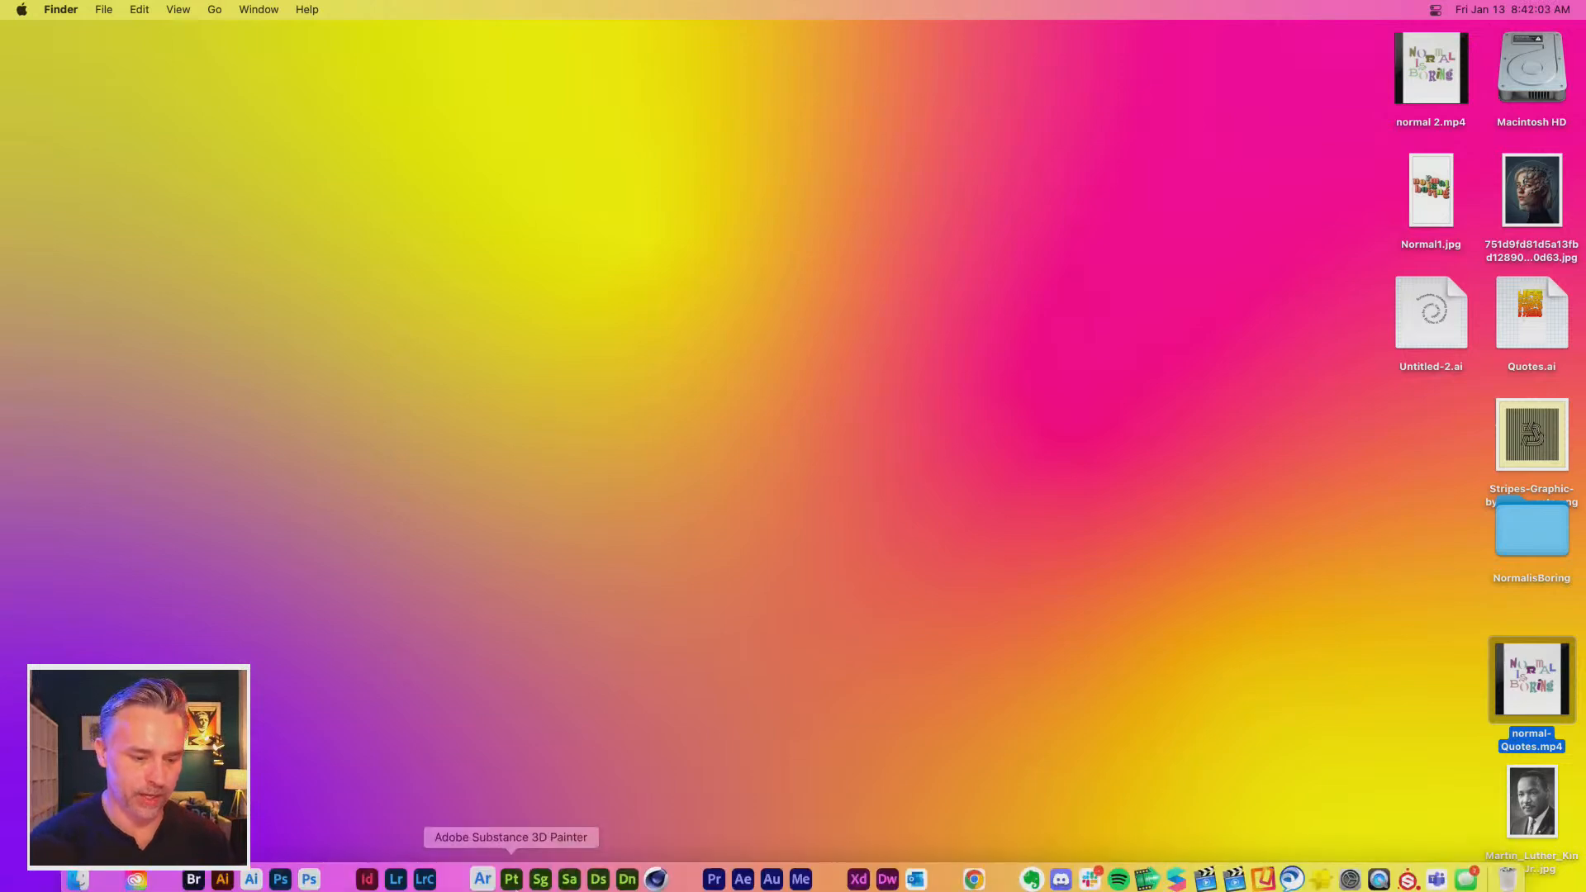
{"action": "right_click", "coordinate": [221, 877]}
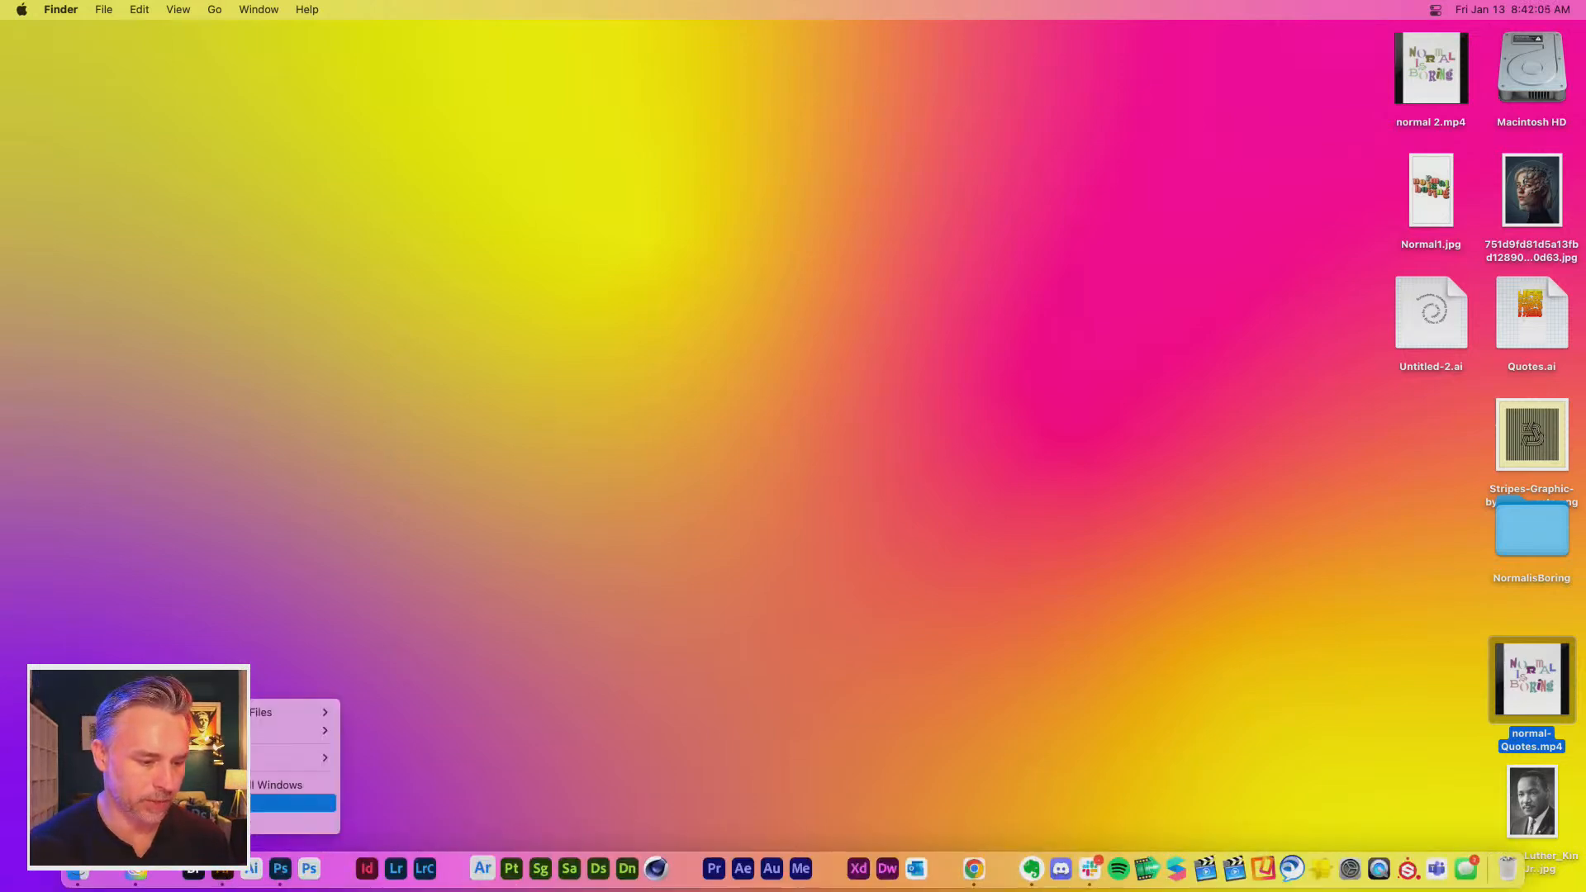
{"action": "left_click", "coordinate": [243, 820]}
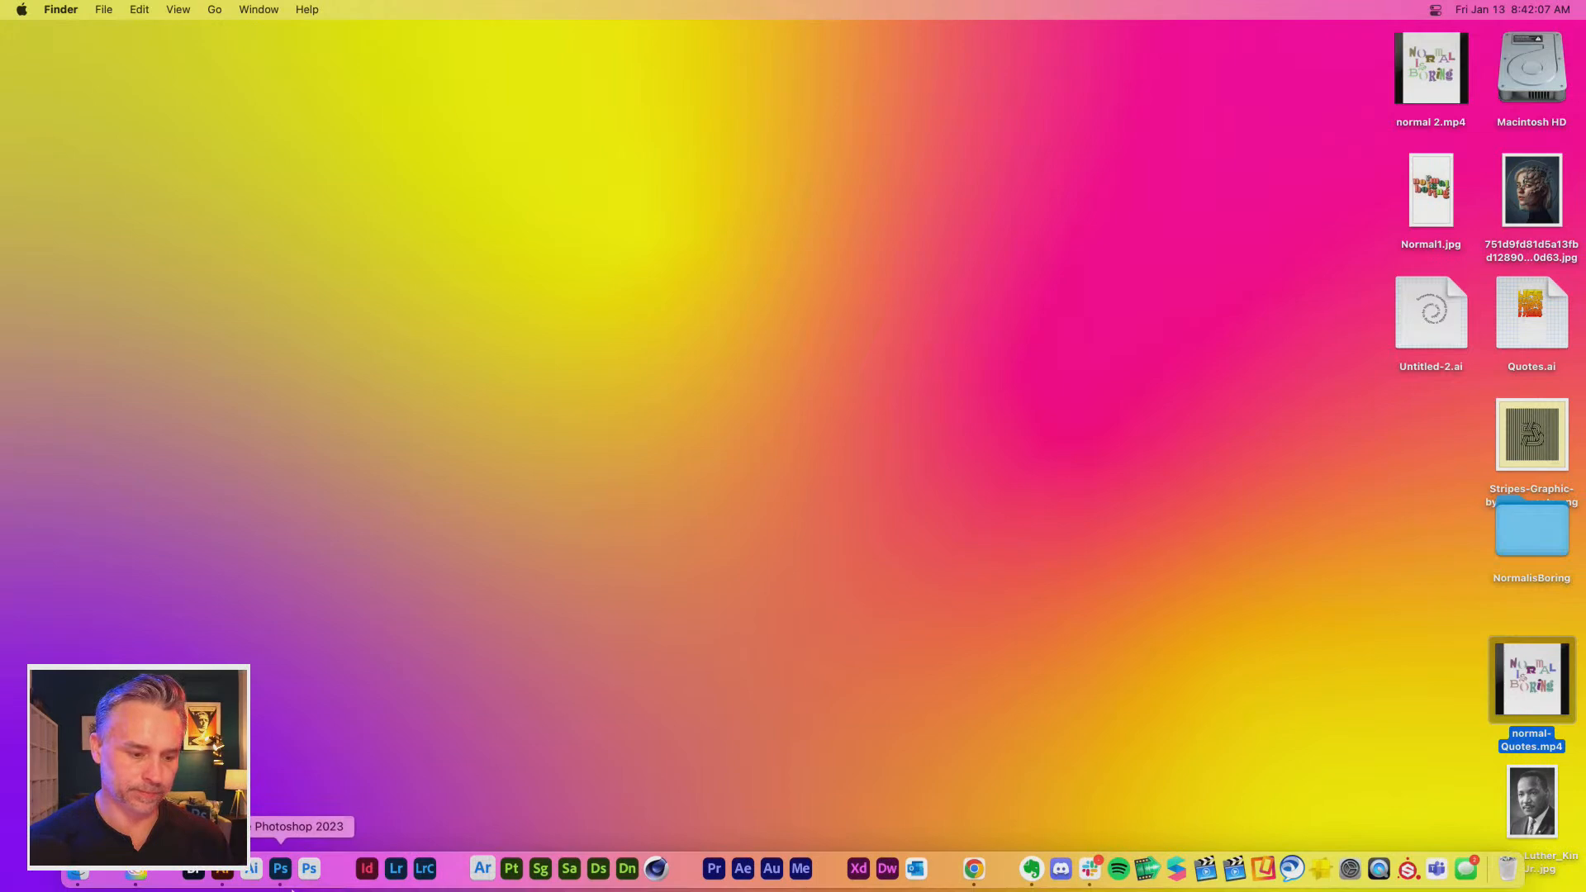
{"action": "left_click", "coordinate": [279, 881]}
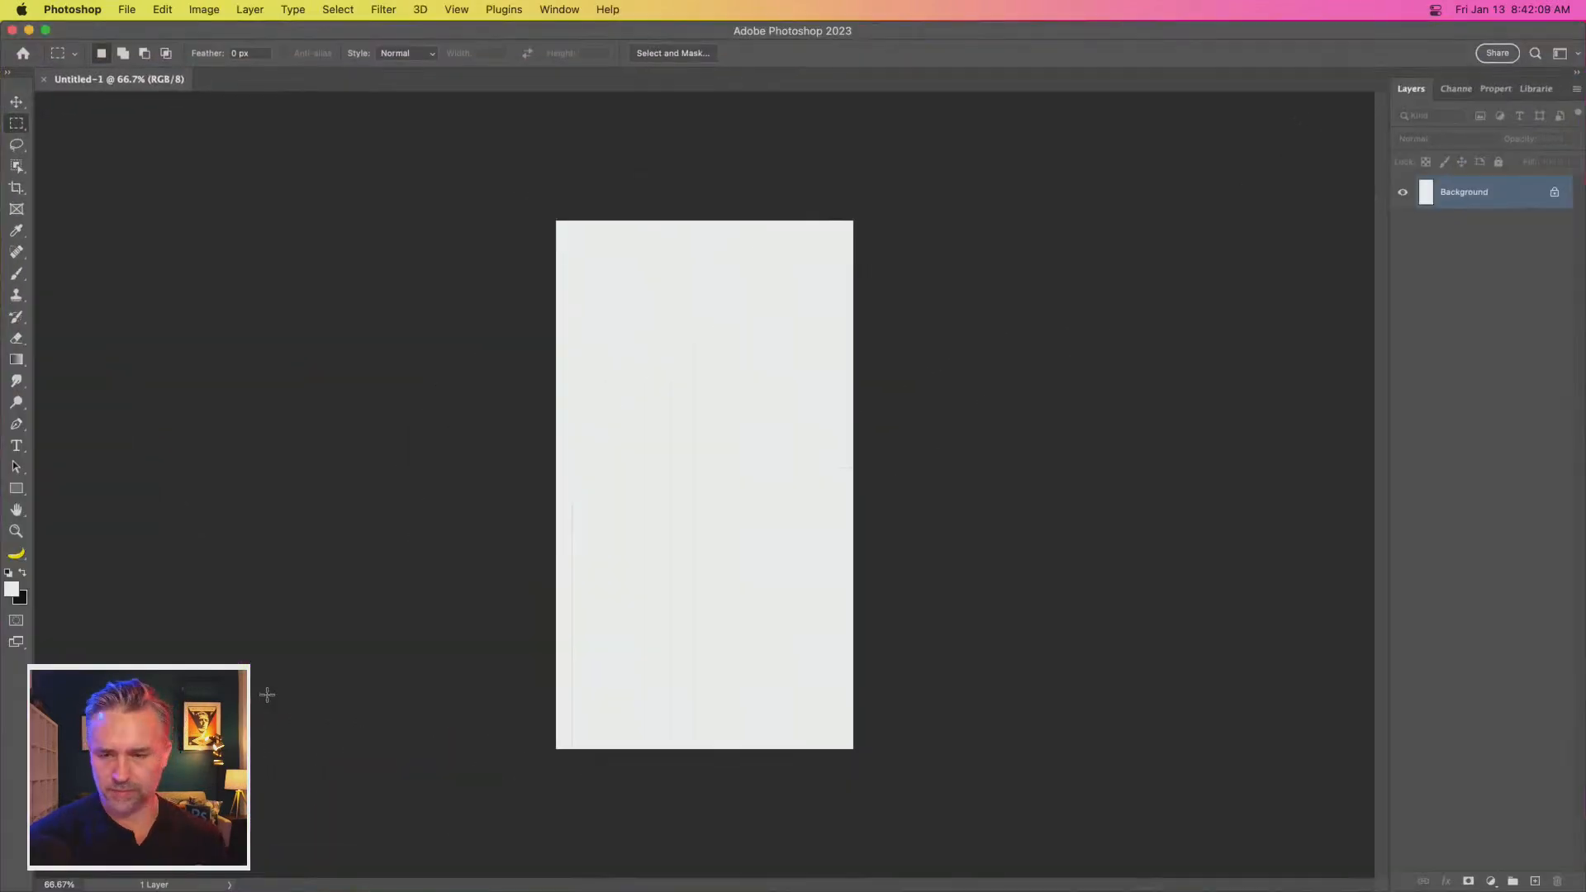
{"action": "key", "text": "j"}
{"action": "left_click", "coordinate": [29, 29]}
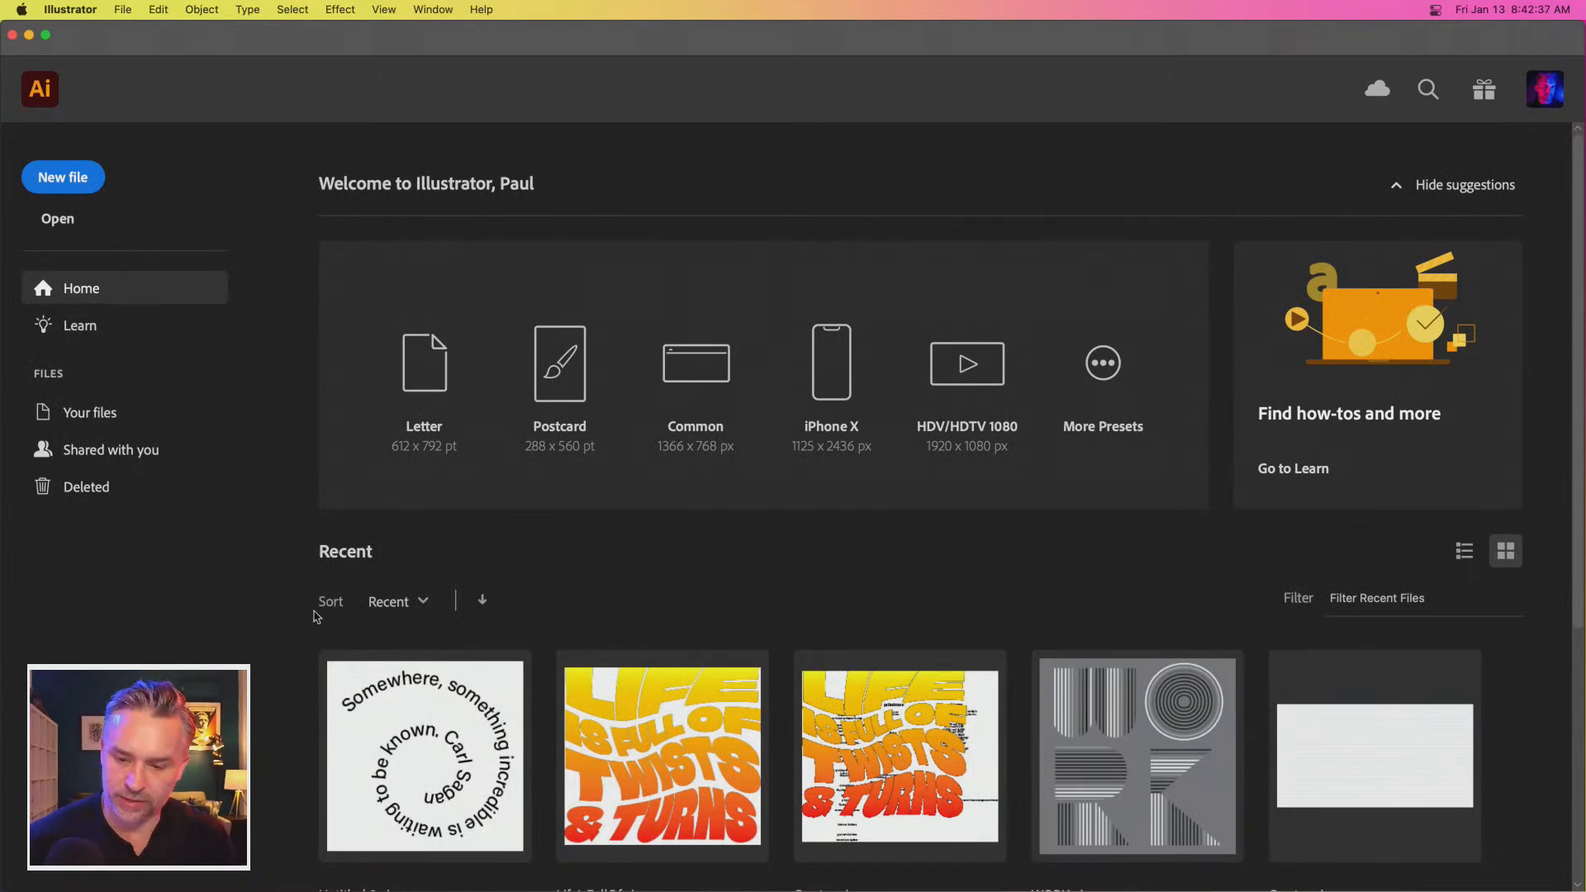
Look through the recent files, minimize the Illustrator window and open Quotes.ai from the desktop
{"action": "scroll", "coordinate": [1541, 633], "scroll_direction": "down", "scroll_amount": 3}
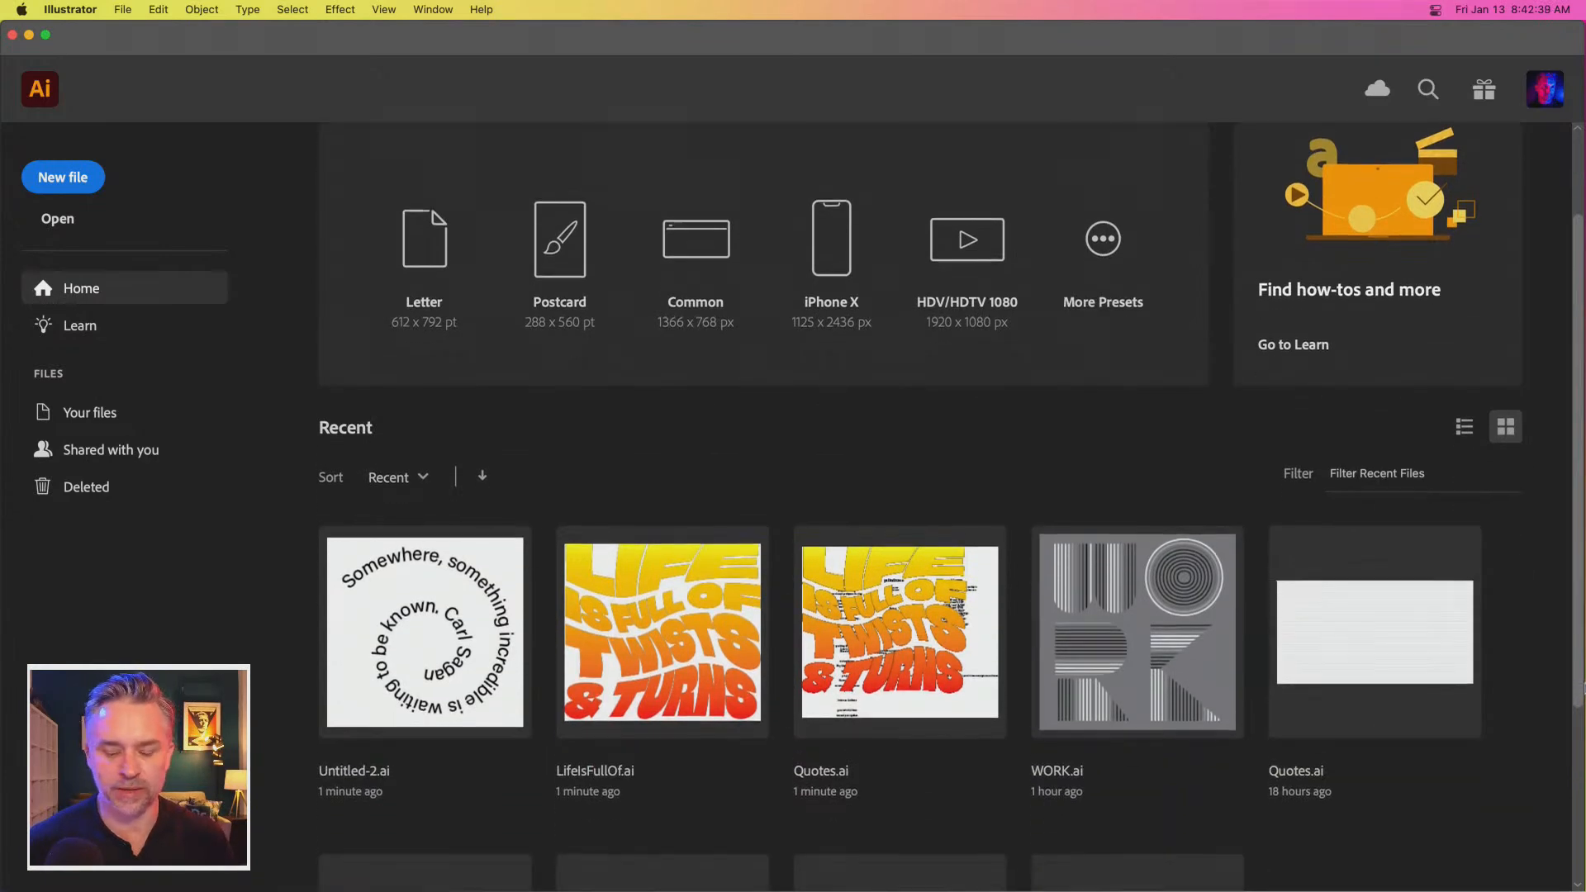
{"action": "scroll", "coordinate": [1368, 561], "scroll_direction": "down", "scroll_amount": 2}
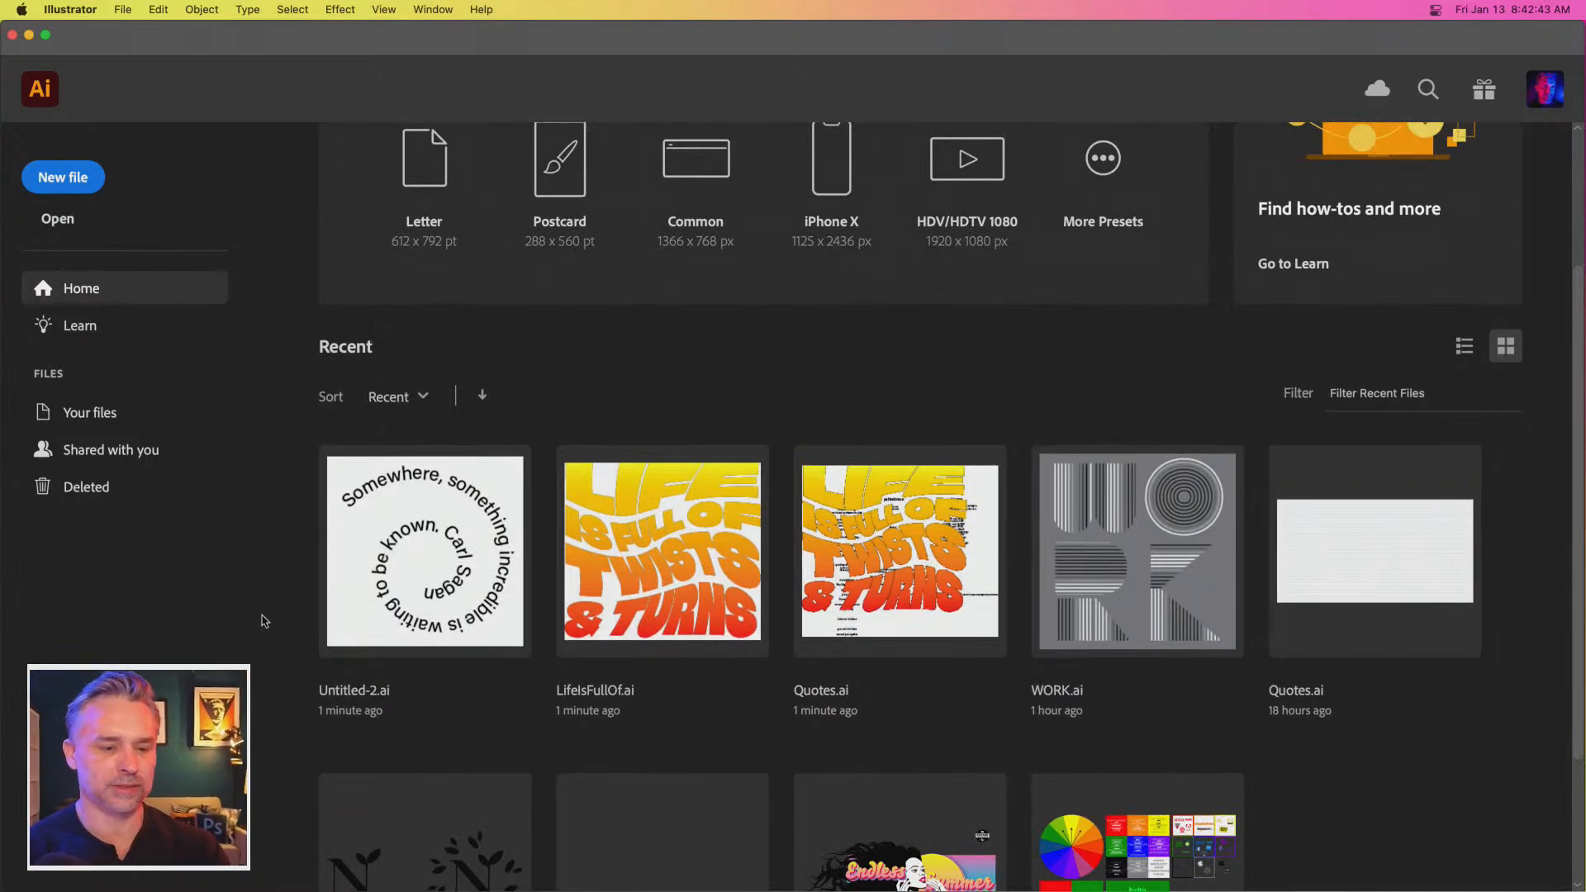
{"action": "left_click", "coordinate": [29, 37]}
{"action": "left_click", "coordinate": [1411, 340]}
{"action": "left_click", "coordinate": [1437, 184]}
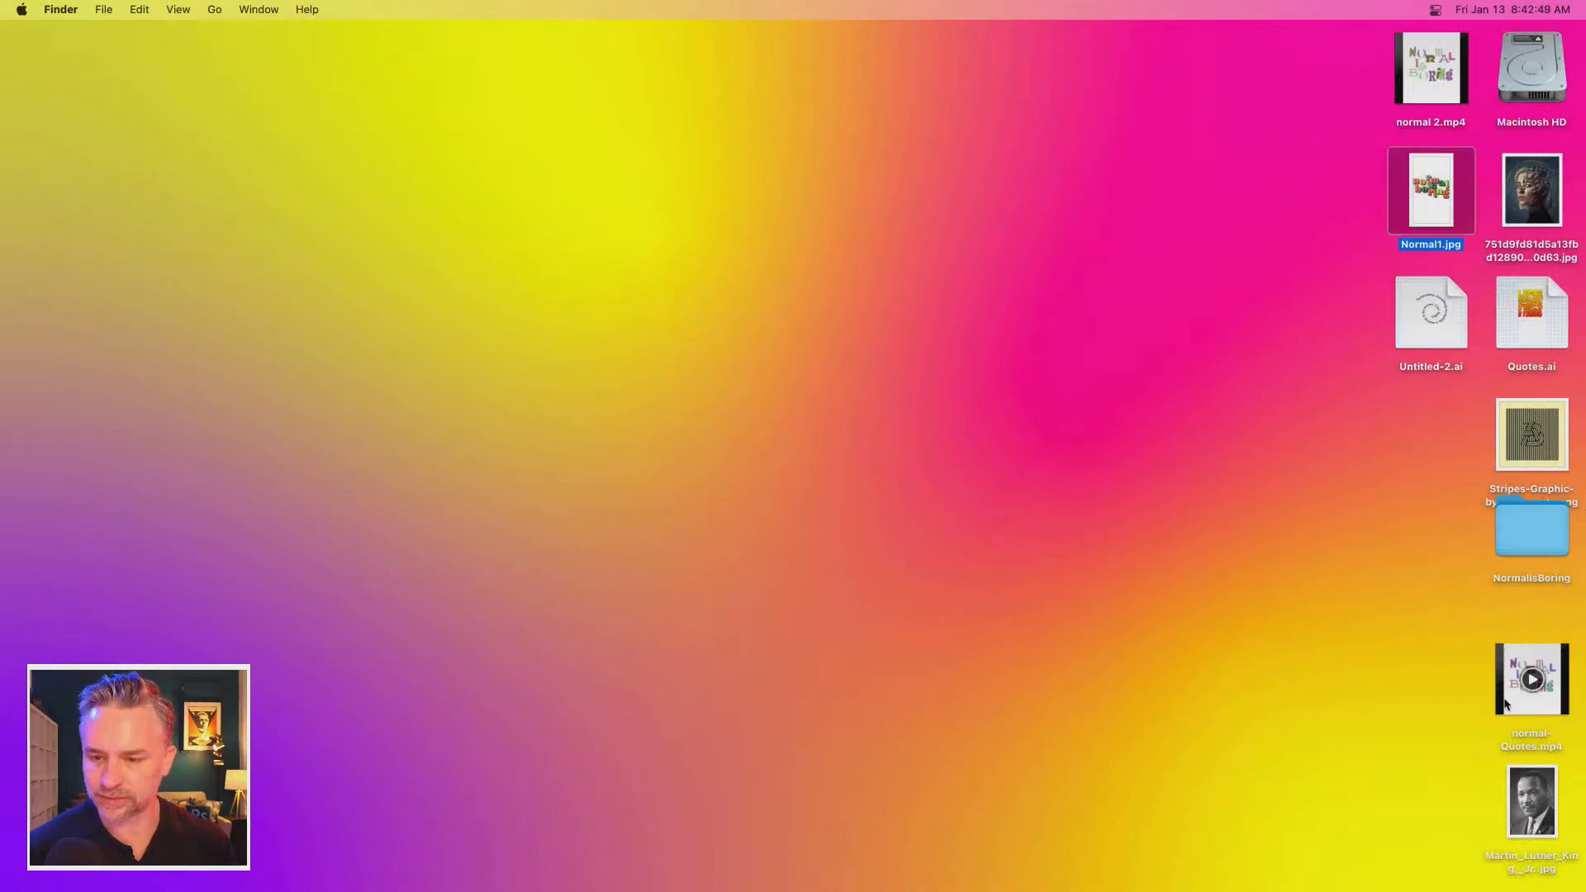
{"action": "left_click", "coordinate": [1516, 329]}
{"action": "double_click", "coordinate": [1516, 329]}
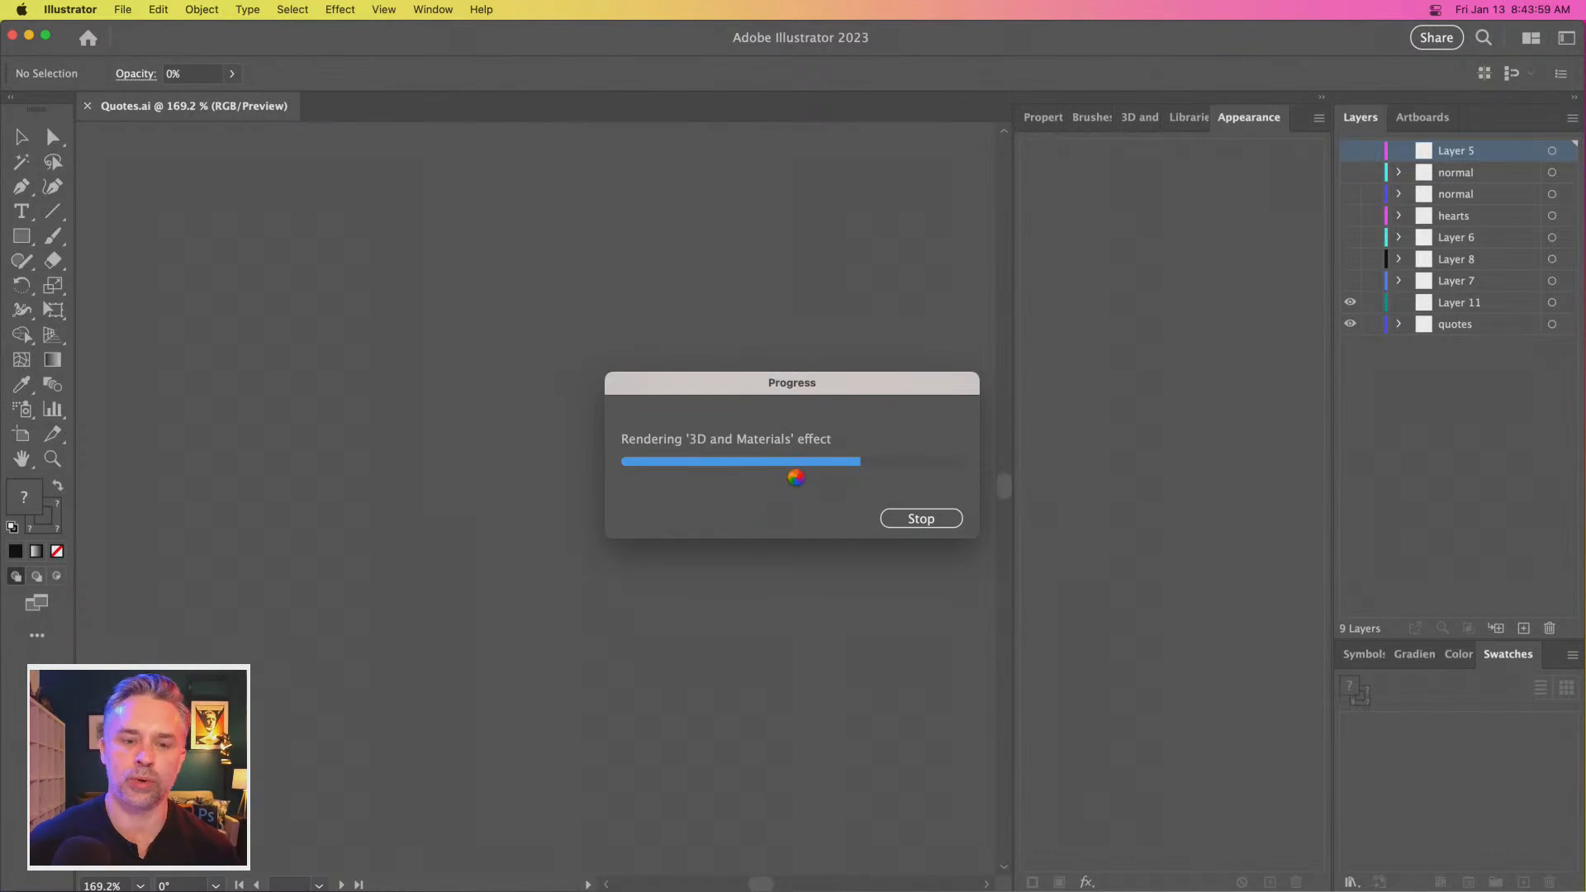
Switch to Photoshop, enlarge the Untitled-1 document to 200% and move the rendering progress dialog out of the way
{"action": "mouse_move", "coordinate": [513, 889]}
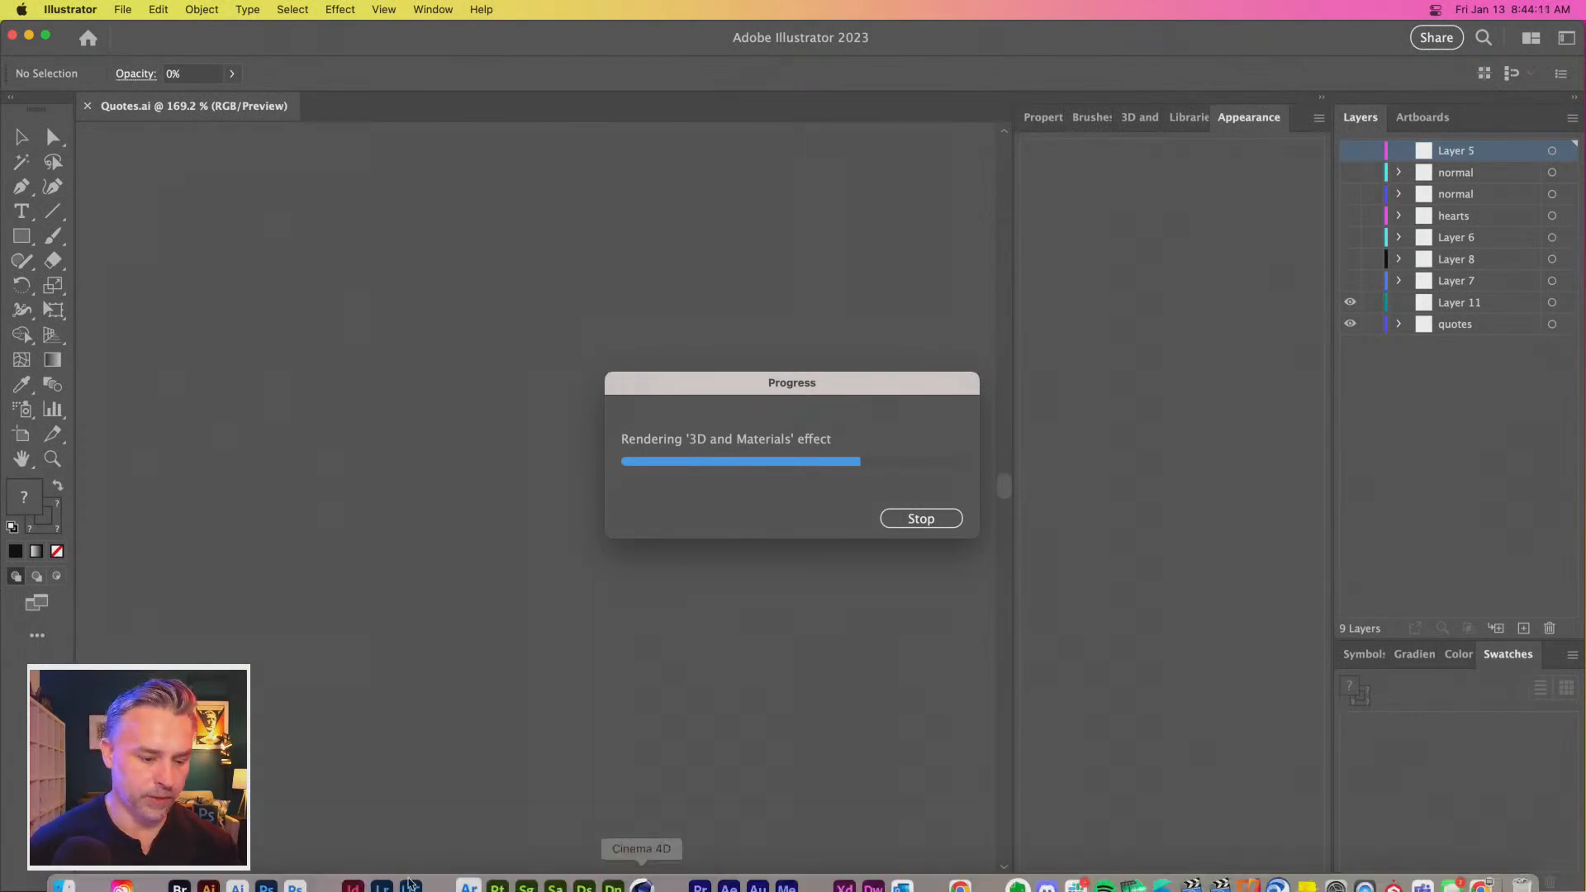
{"action": "left_click", "coordinate": [266, 868]}
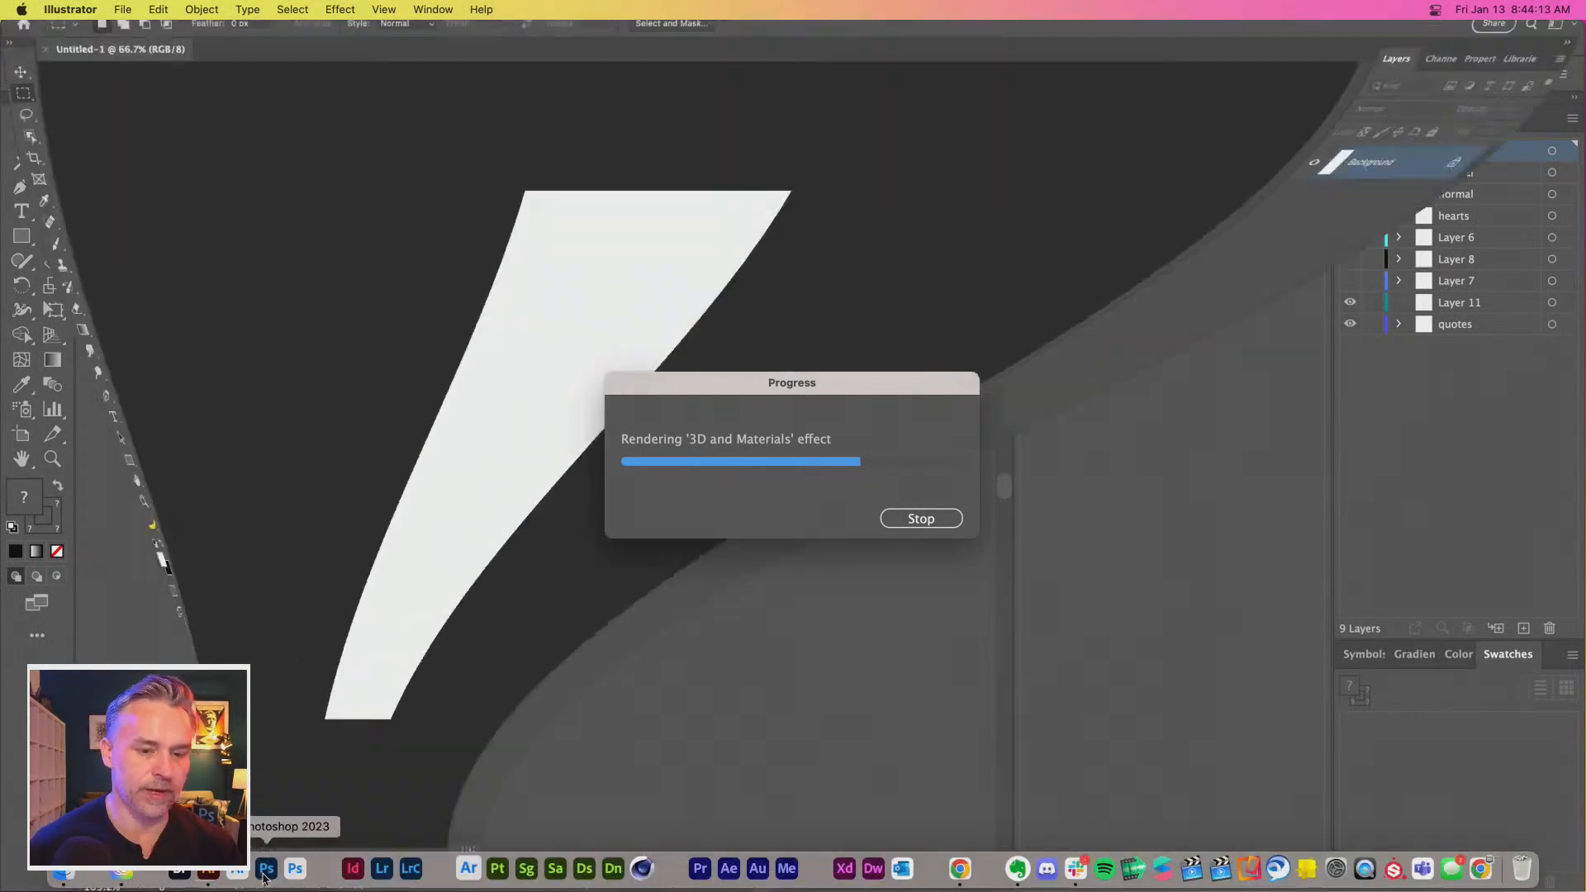
{"action": "key", "text": "super+equal"}
{"action": "key", "text": "super+equal"}
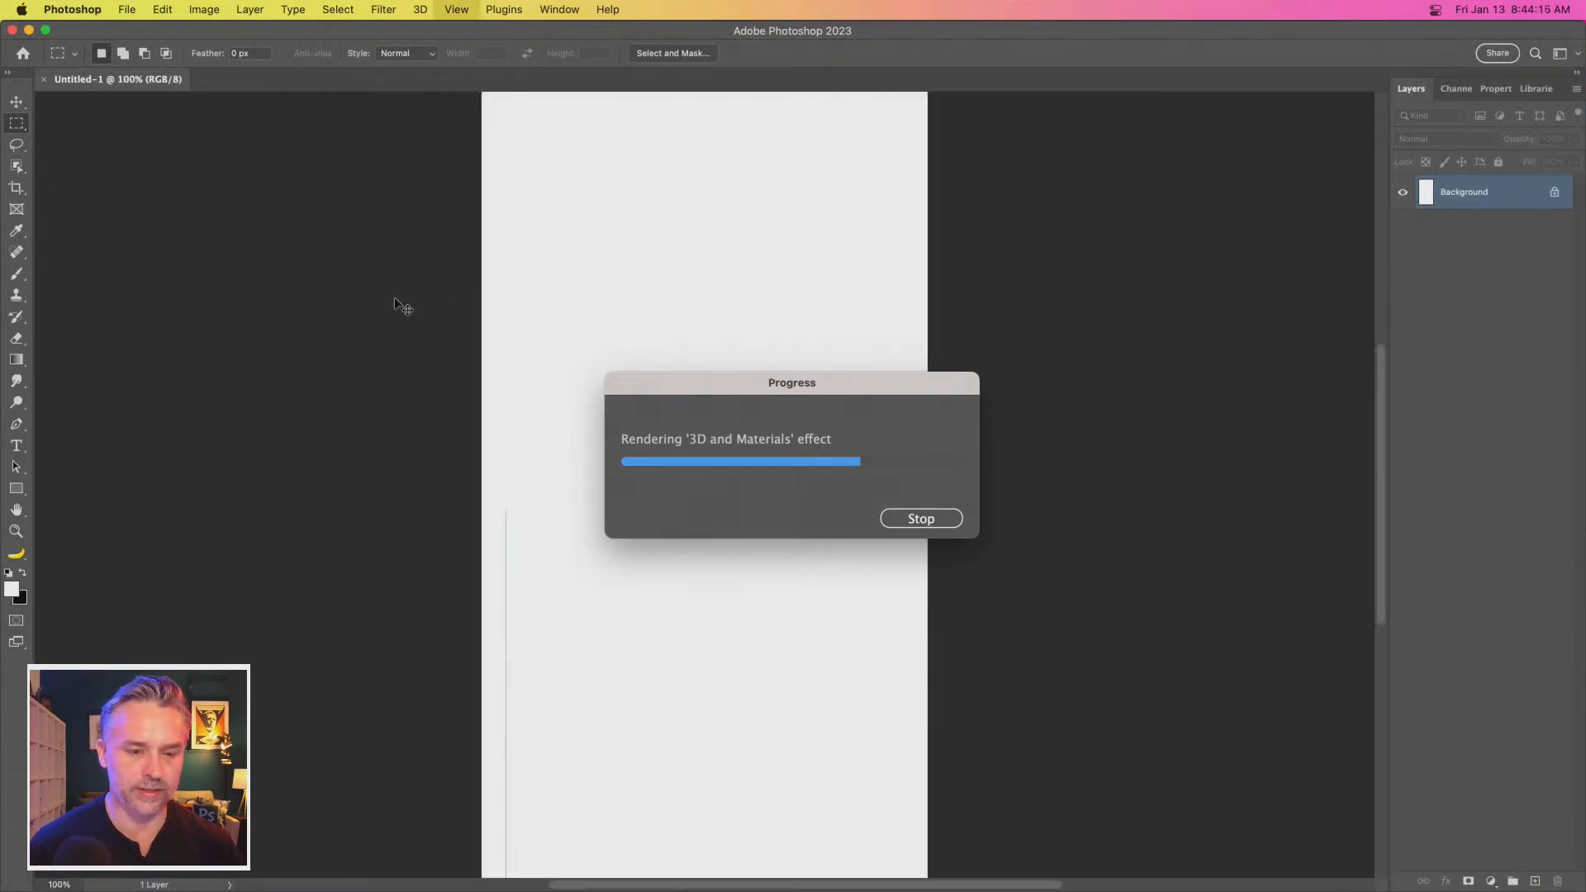
{"action": "left_click_drag", "start_coordinate": [721, 391], "coordinate": [1390, 450]}
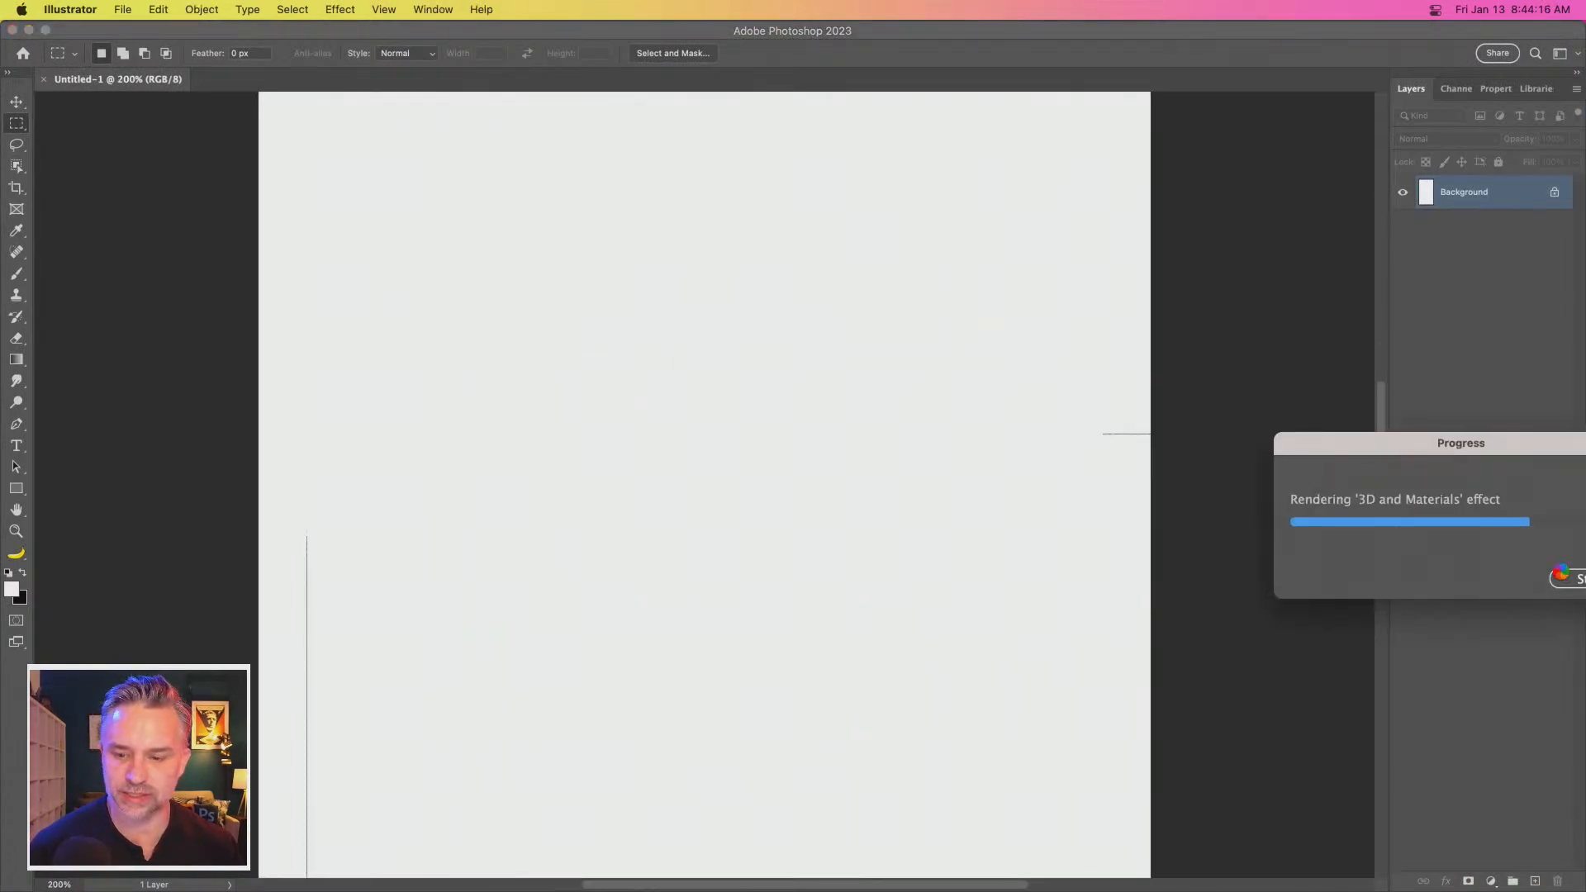
{"action": "left_click_drag", "start_coordinate": [1528, 435], "coordinate": [1354, 405]}
{"action": "left_click", "coordinate": [757, 421]}
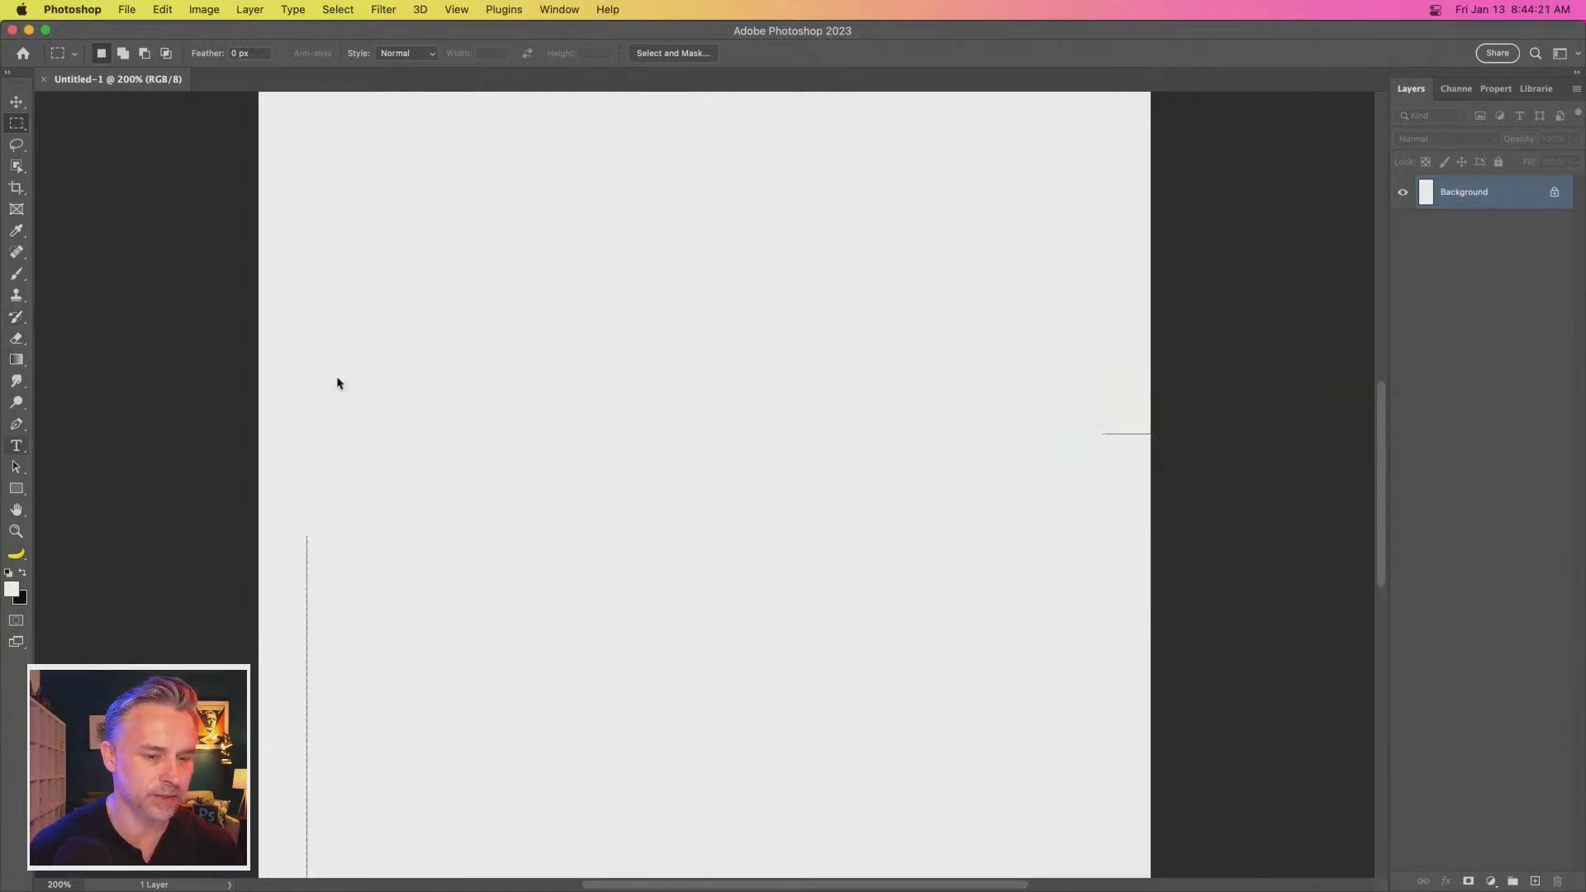
Add a text layer reading LIFE near the upper part of the white page and set its color to black (000000)
{"action": "key", "text": "t"}
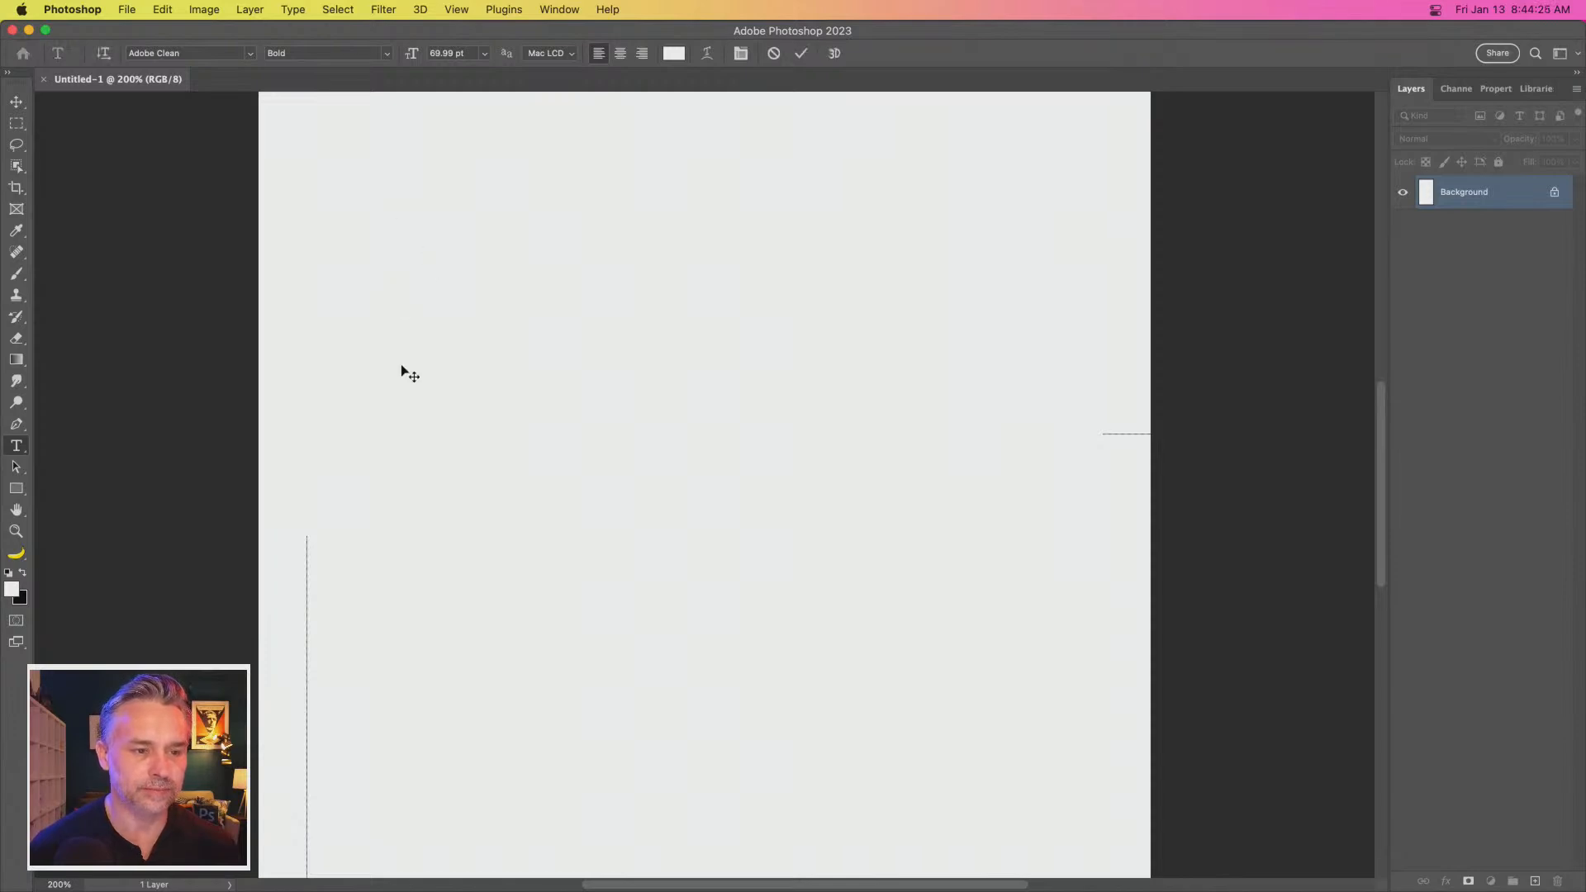
{"action": "left_click", "coordinate": [396, 299]}
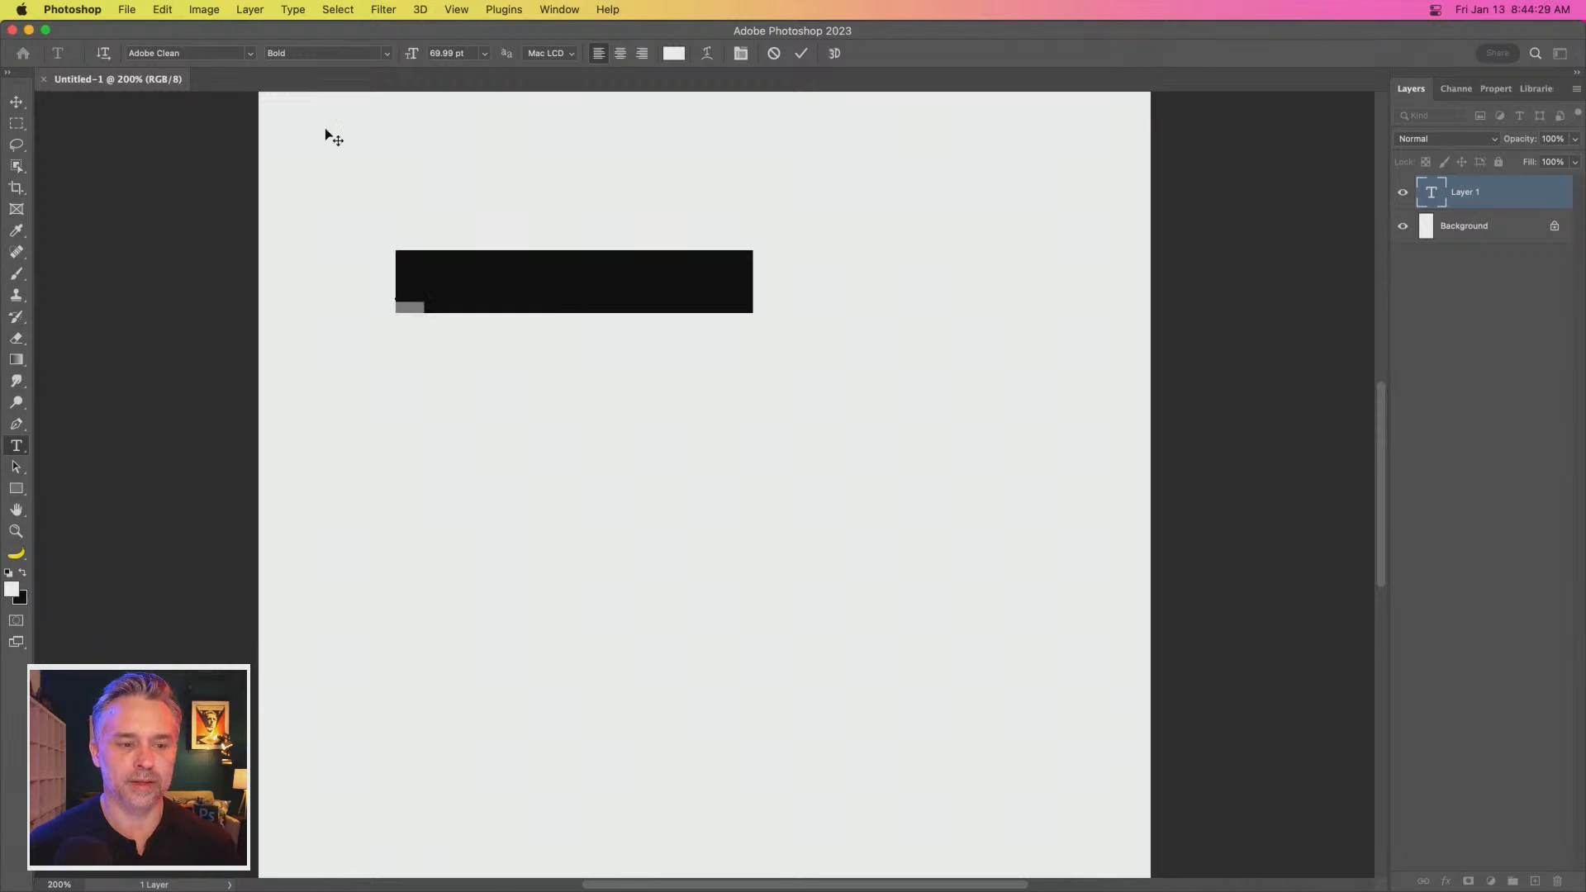
{"action": "type", "text": "Live"}
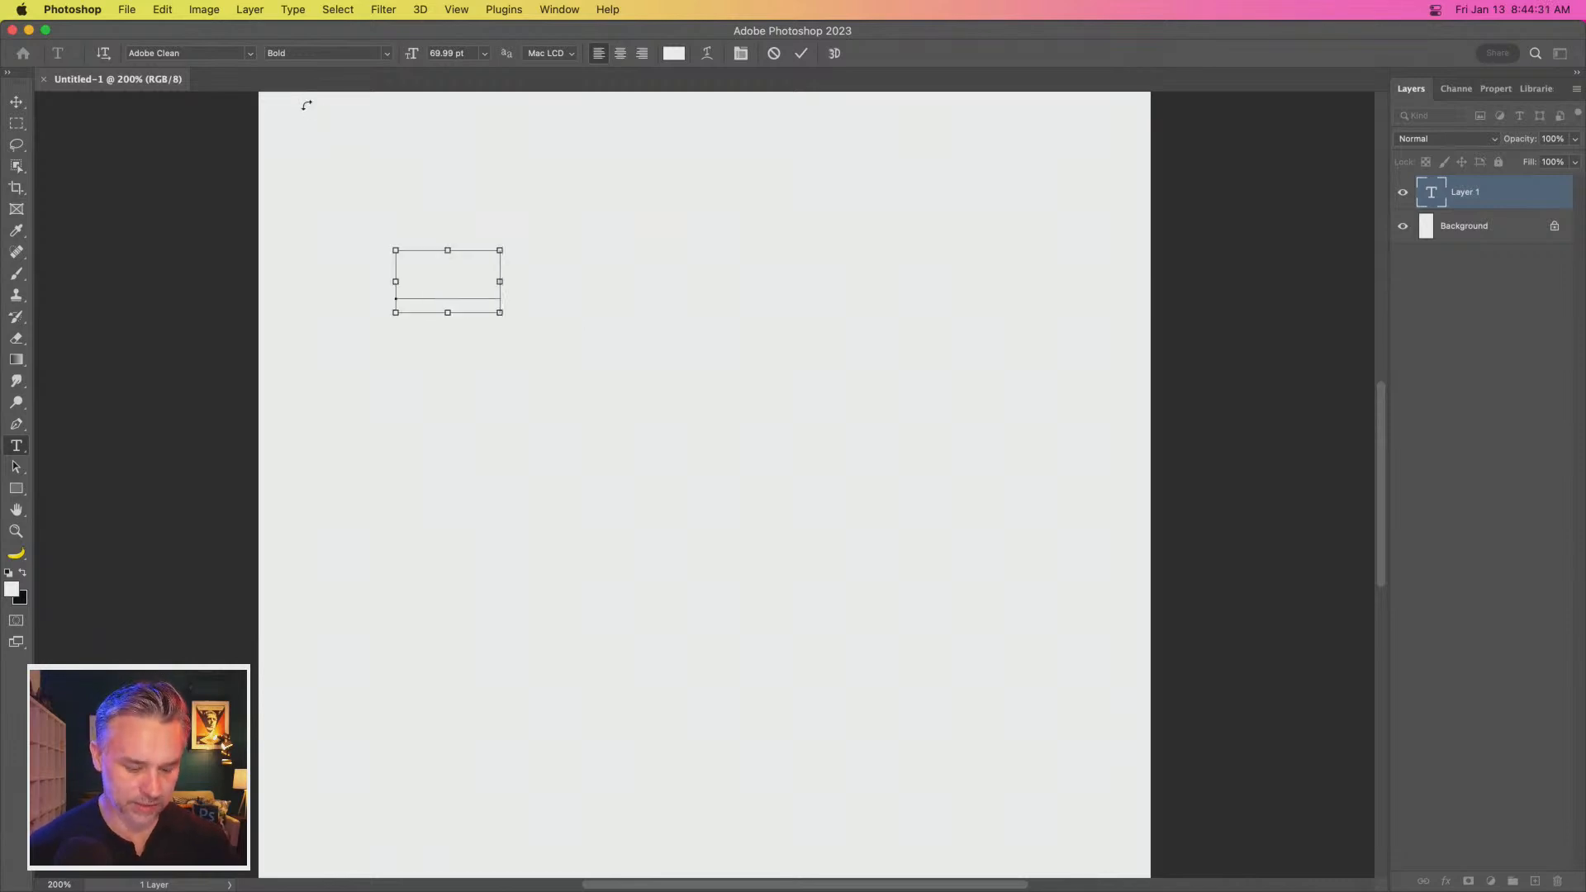
{"action": "key", "text": "super+a"}
{"action": "left_click", "coordinate": [674, 52]}
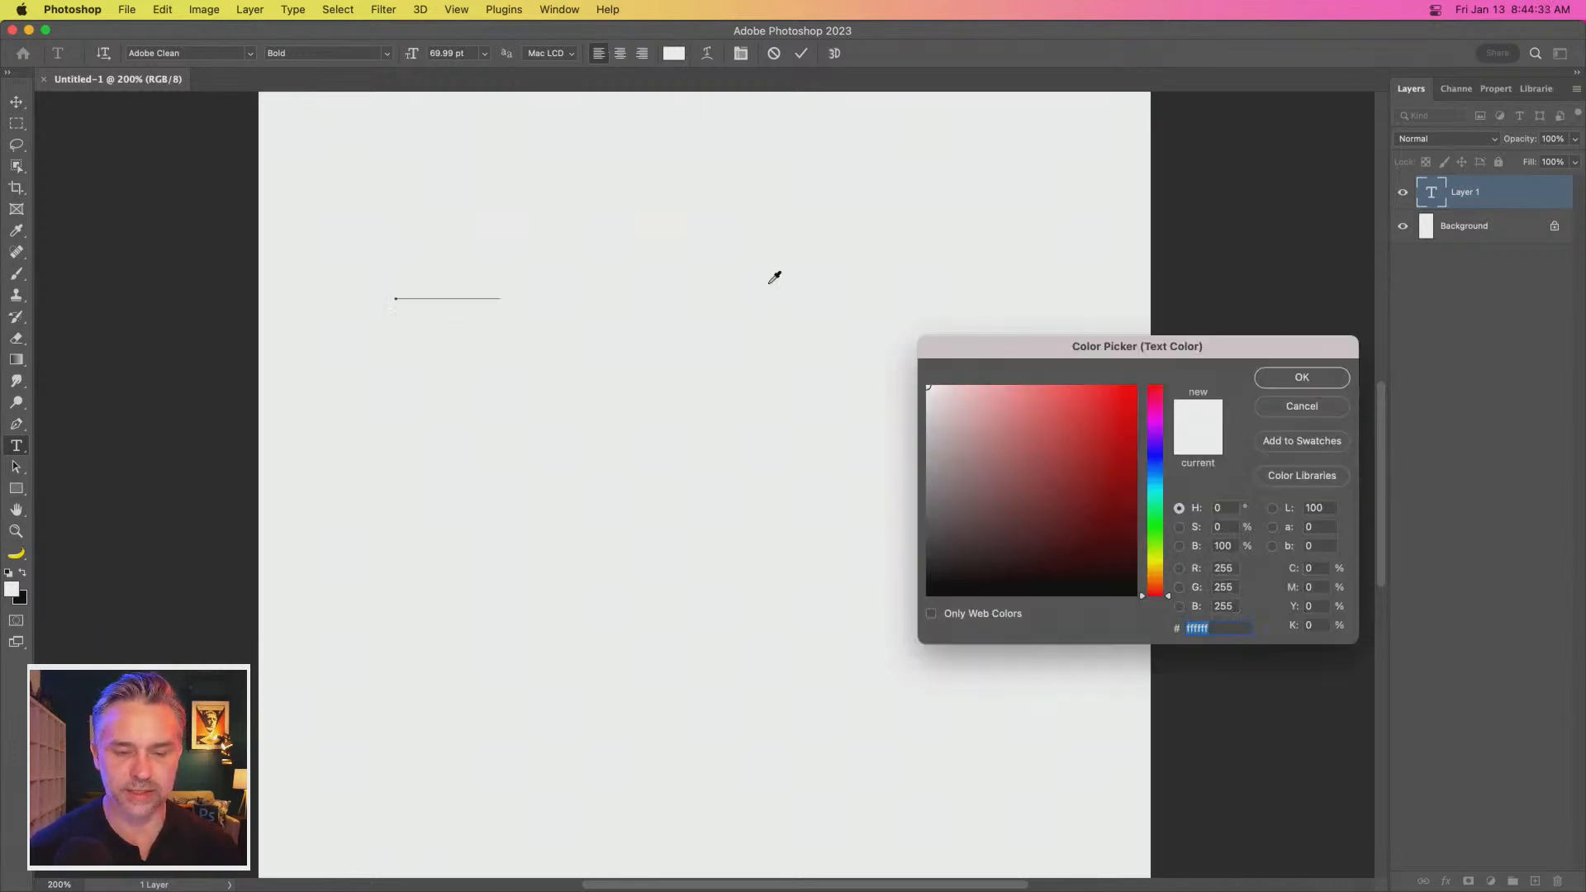
{"action": "mouse_move", "coordinate": [1083, 531]}
{"action": "left_mouse_down"}
{"action": "mouse_move", "coordinate": [955, 577]}
{"action": "mouse_move", "coordinate": [915, 615]}
{"action": "left_mouse_up"}
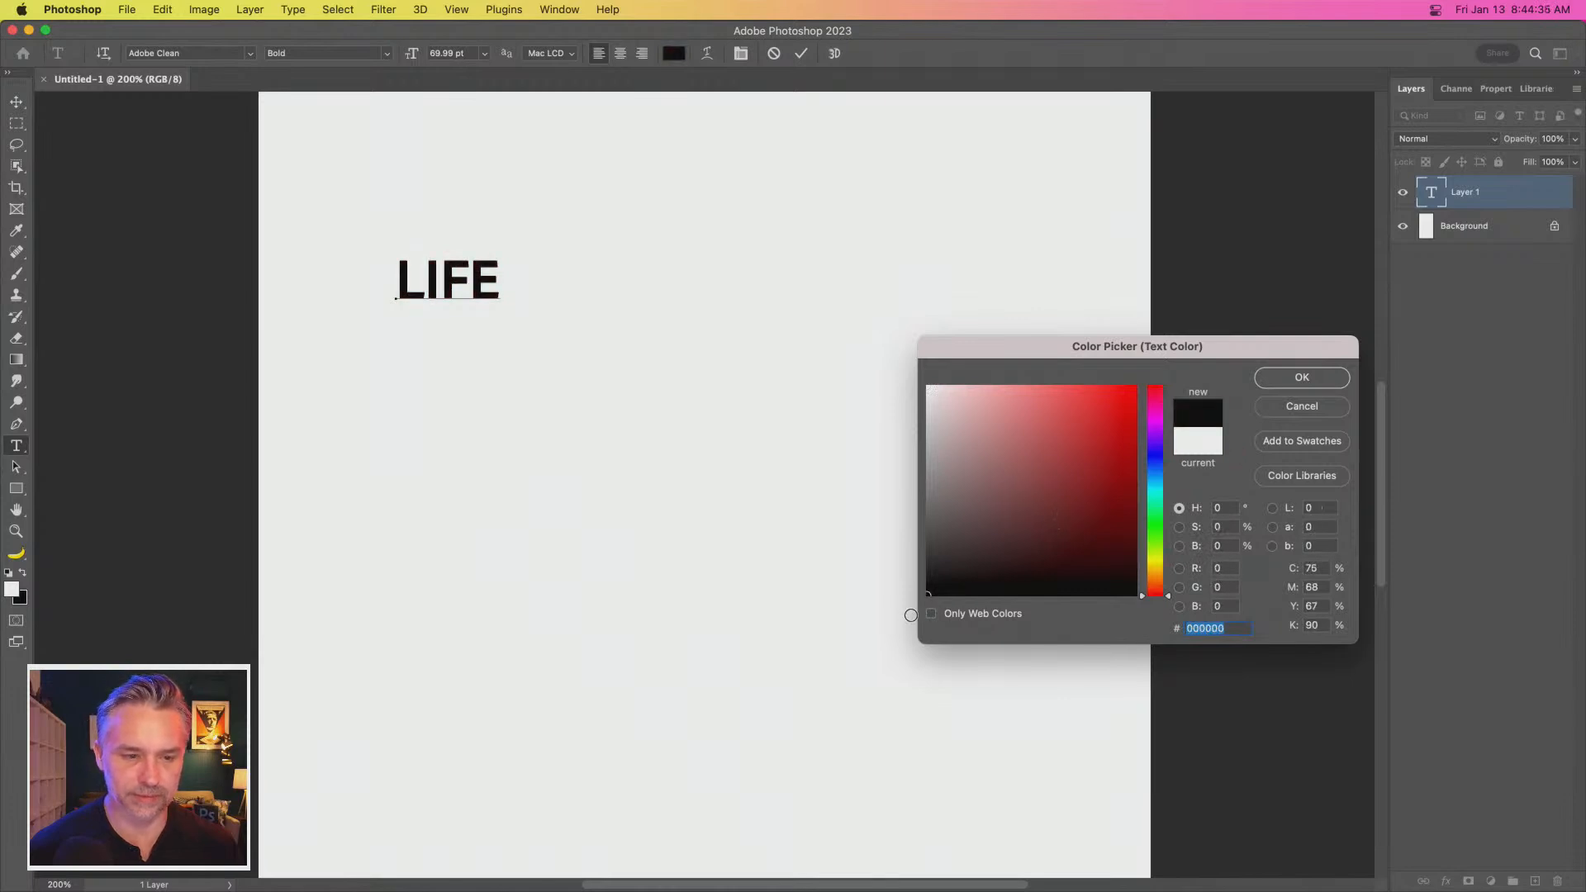
{"action": "key", "text": "Return"}
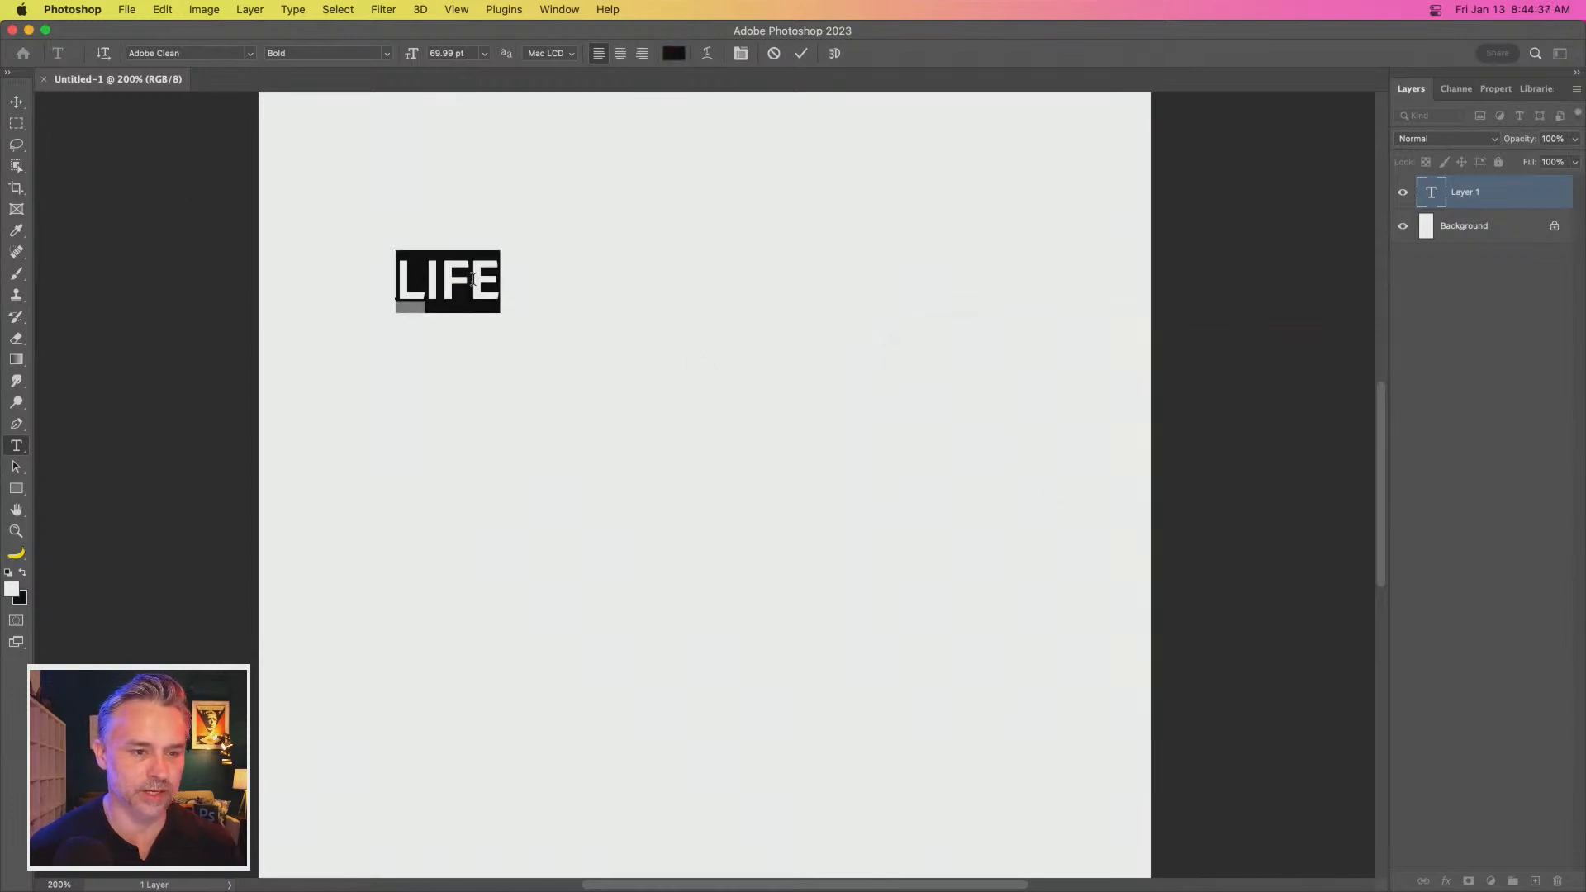
Continue the text after LIFE with IS, and add FULL and OF on separate lines below
{"action": "left_click", "coordinate": [498, 273]}
{"action": "type", "text": "IS"}
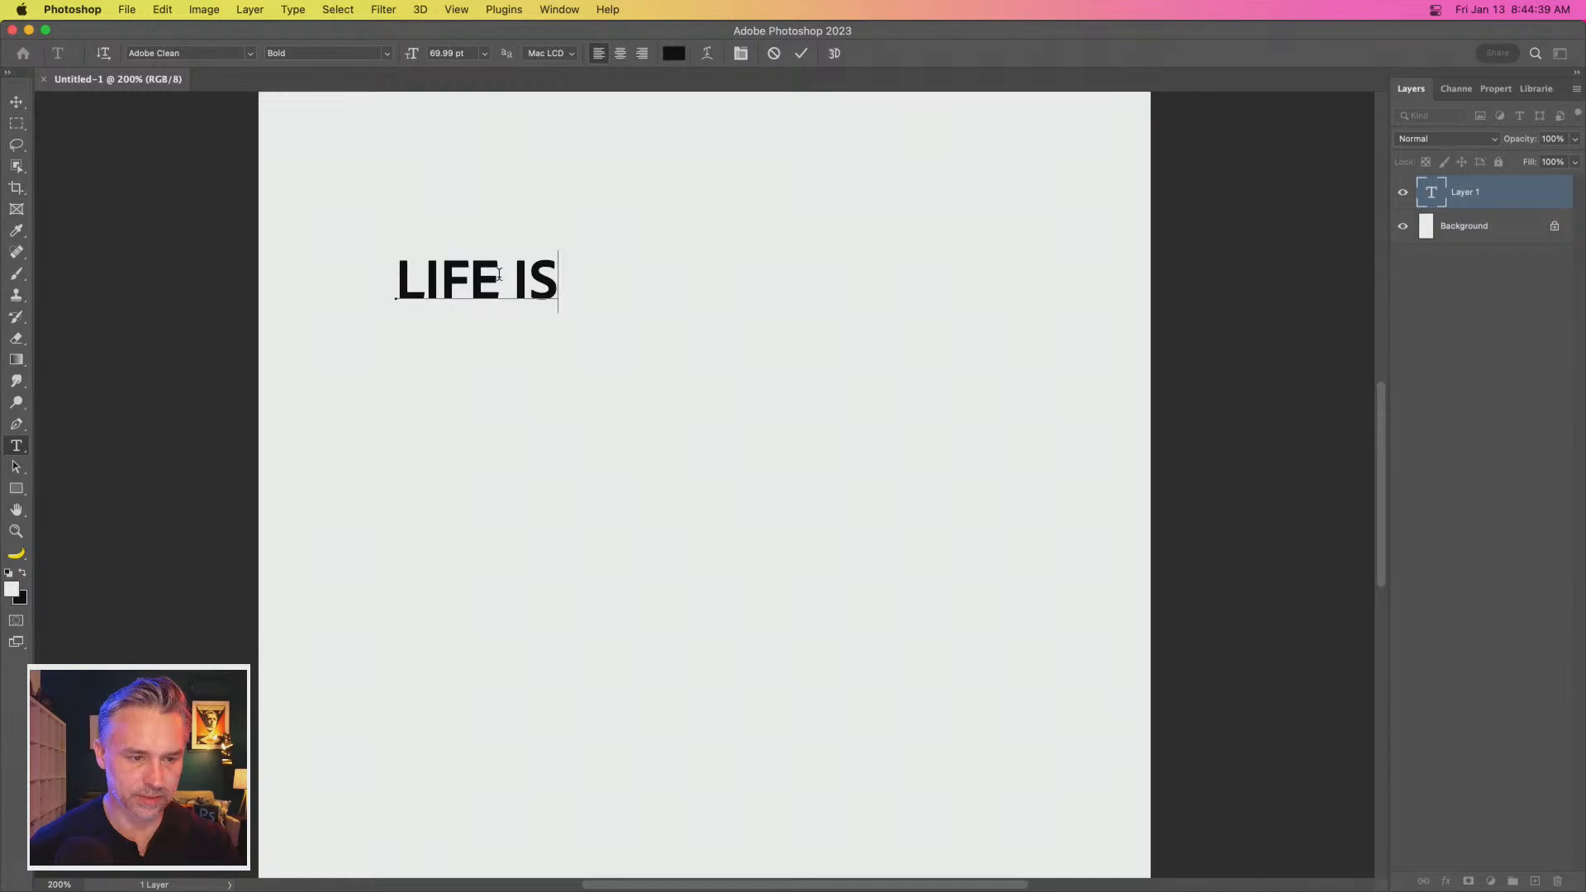
{"action": "key", "text": "Return"}
{"action": "type", "text": "FULL"}
{"action": "key", "text": "Return"}
{"action": "type", "text": "OF"}
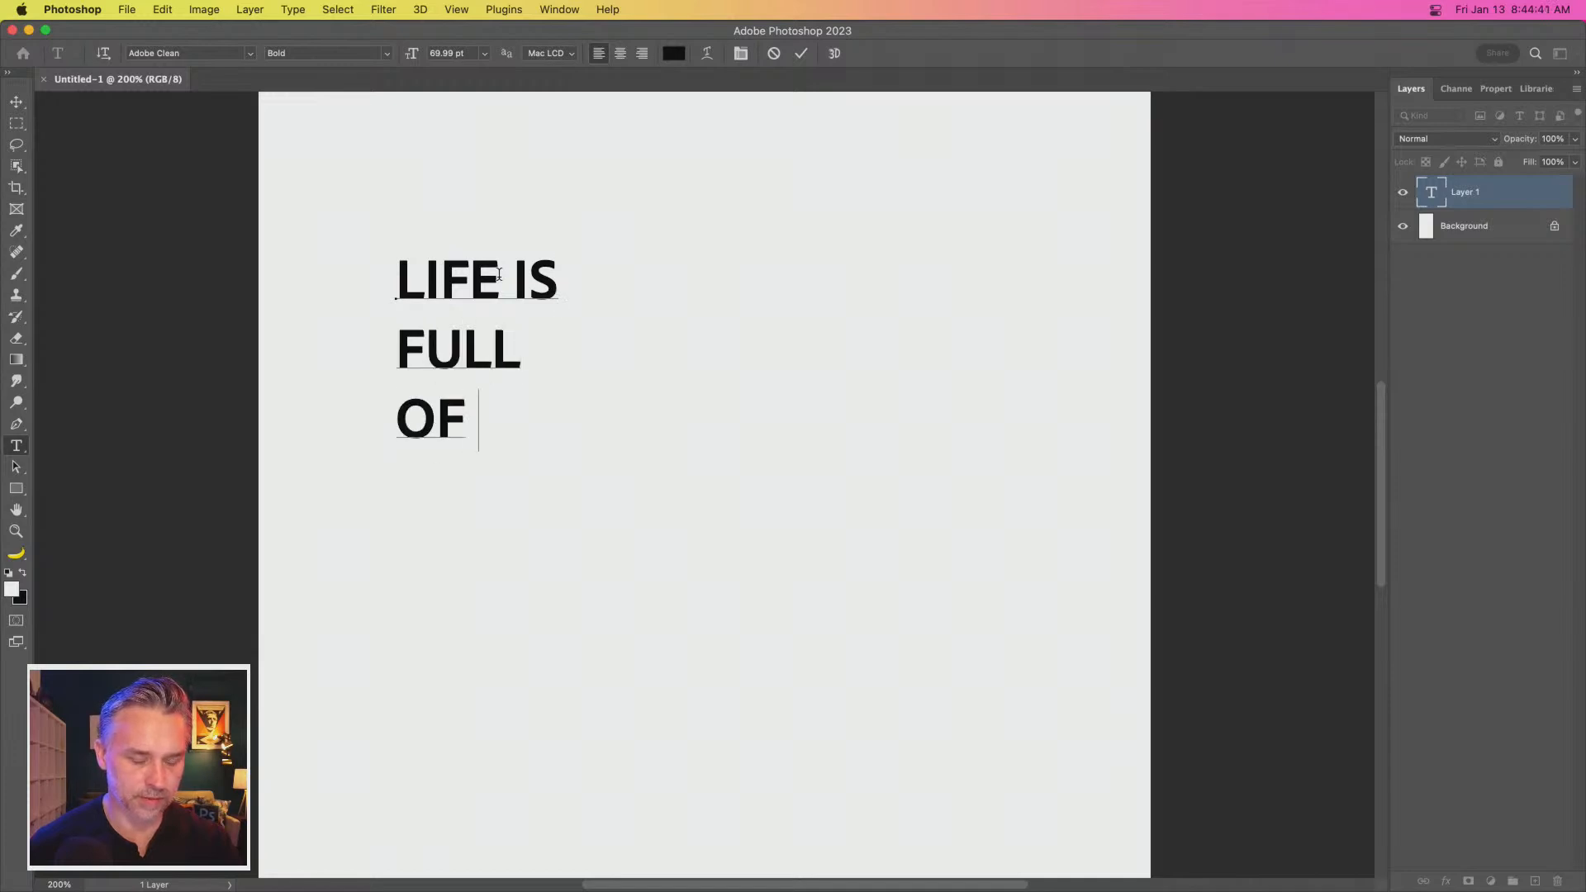
Continue the text below OF with TWISTS and AND, correcting the misspelled word
{"action": "key", "text": "Return"}
{"action": "type", "text": "TWITST"}
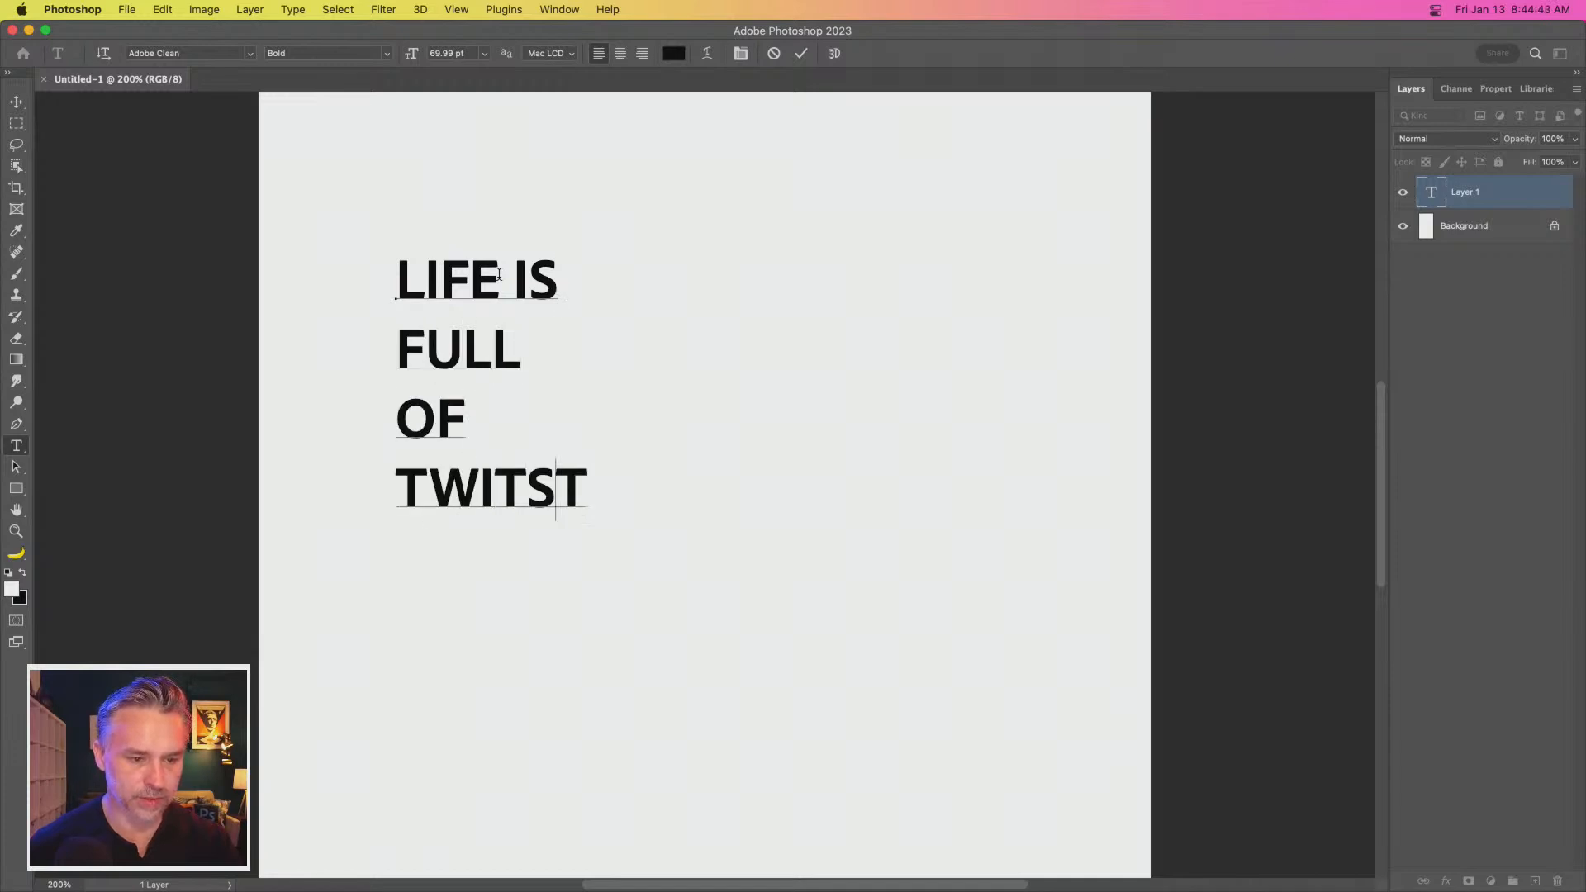
{"action": "key", "text": "BackSpace"}
{"action": "key", "text": "BackSpace"}
{"action": "key", "text": "BackSpace"}
{"action": "key", "text": "BackSpace"}
{"action": "type", "text": "S"}
{"action": "key", "text": "BackSpace"}
{"action": "type", "text": "I"}
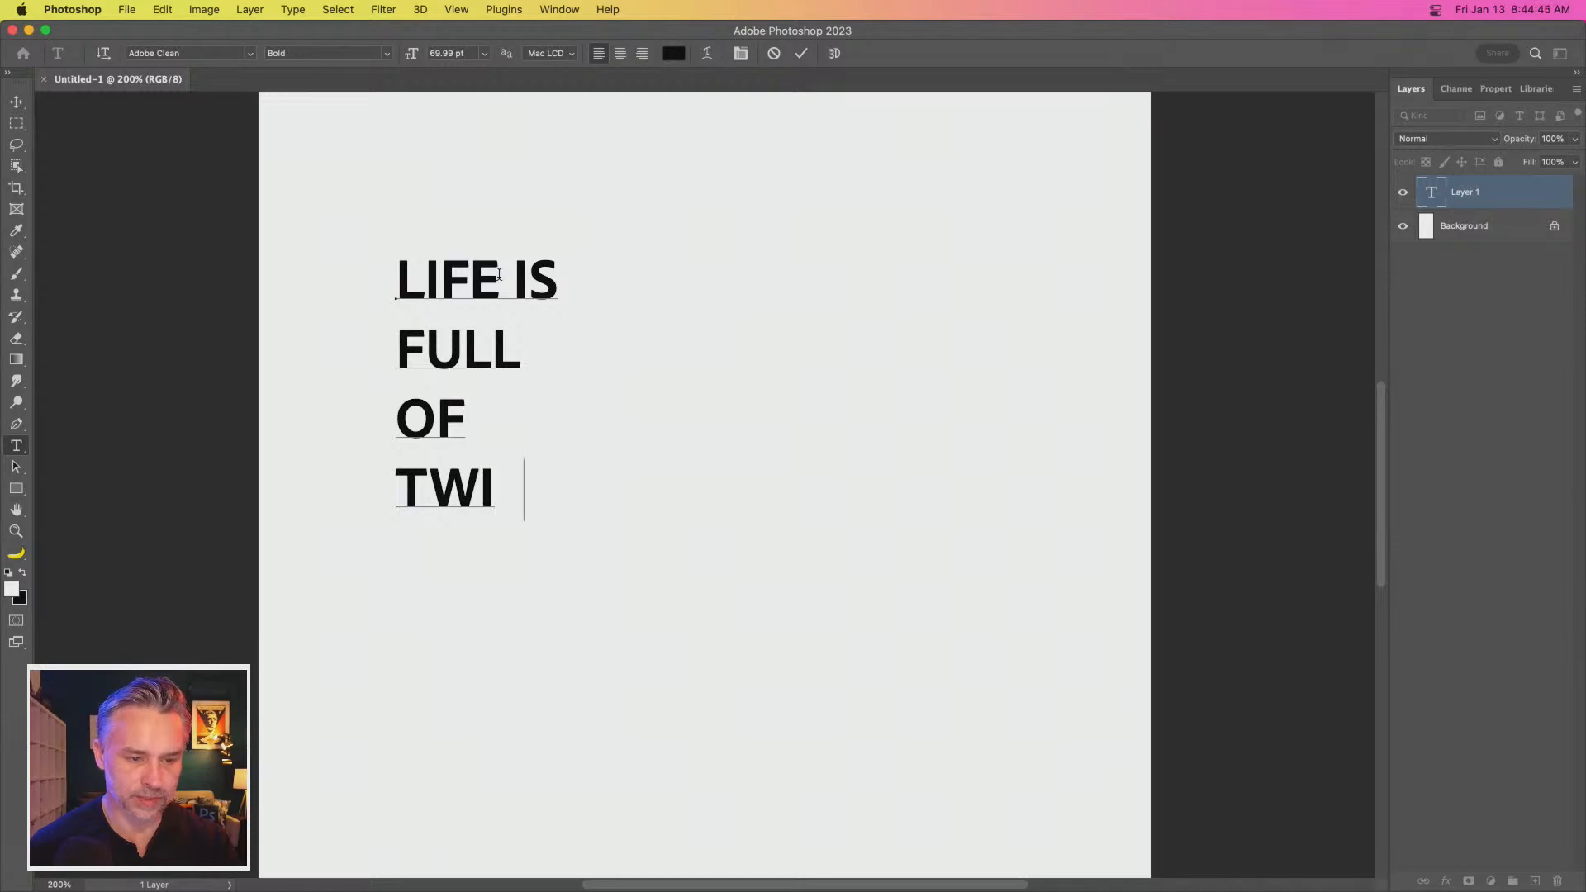
{"action": "type", "text": "STSA"}
{"action": "key", "text": "Return"}
{"action": "type", "text": "ND "}
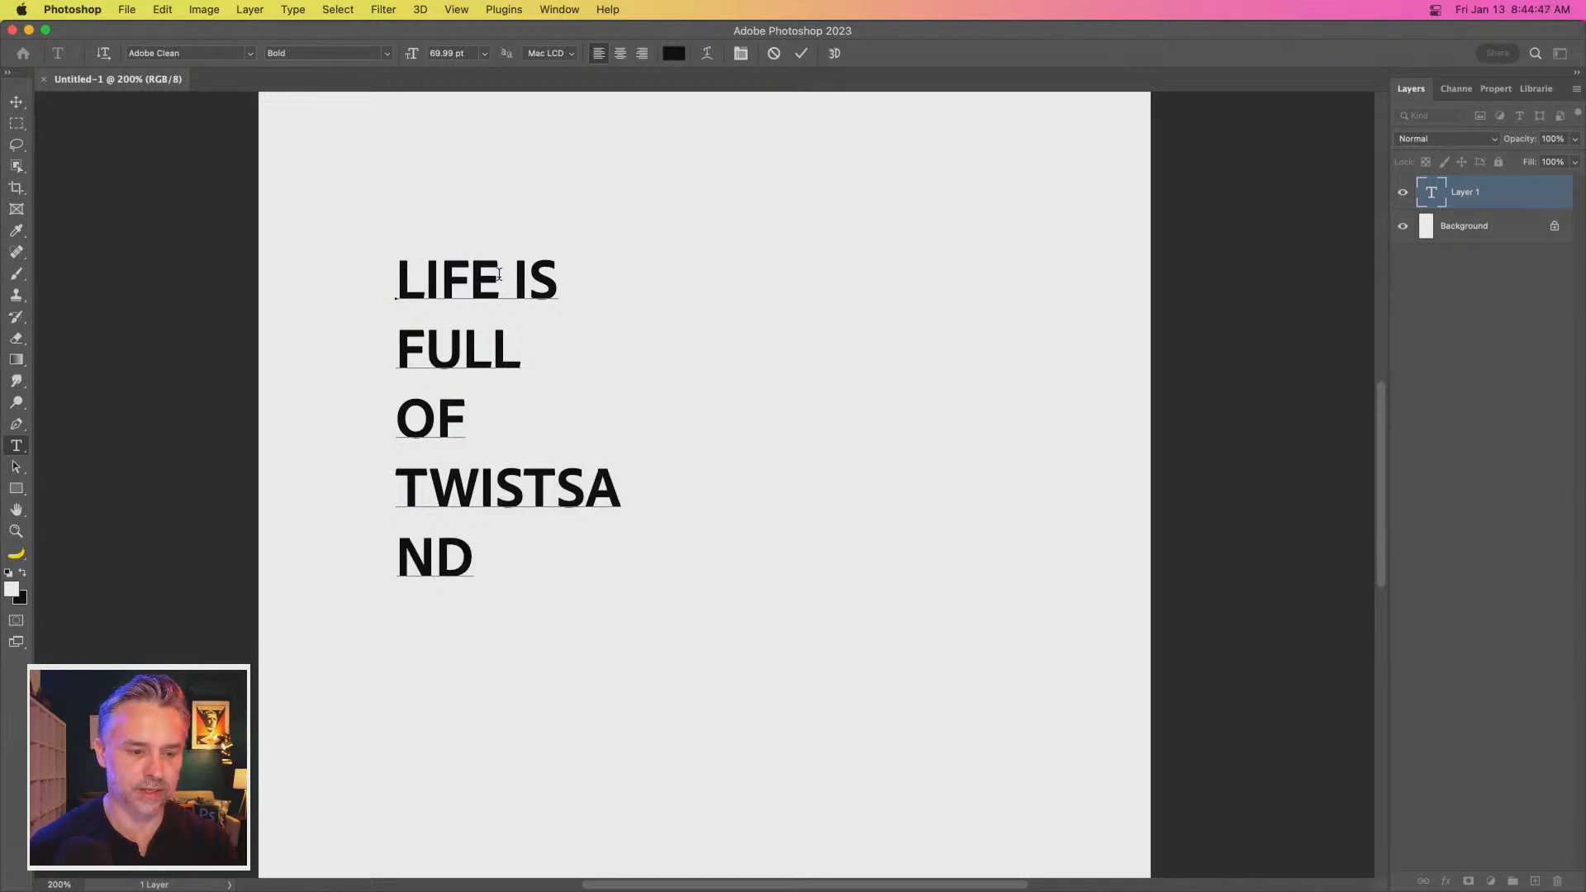
Add TURNS as the last line and fix the line breaks so TWISTS and AND each stand on their own line
{"action": "type", "text": "T"}
{"action": "key", "text": "BackSpace"}
{"action": "key", "text": "BackSpace"}
{"action": "key", "text": "BackSpace"}
{"action": "key", "text": "Return"}
{"action": "type", "text": "TURNS"}
{"action": "left_click", "coordinate": [593, 490]}
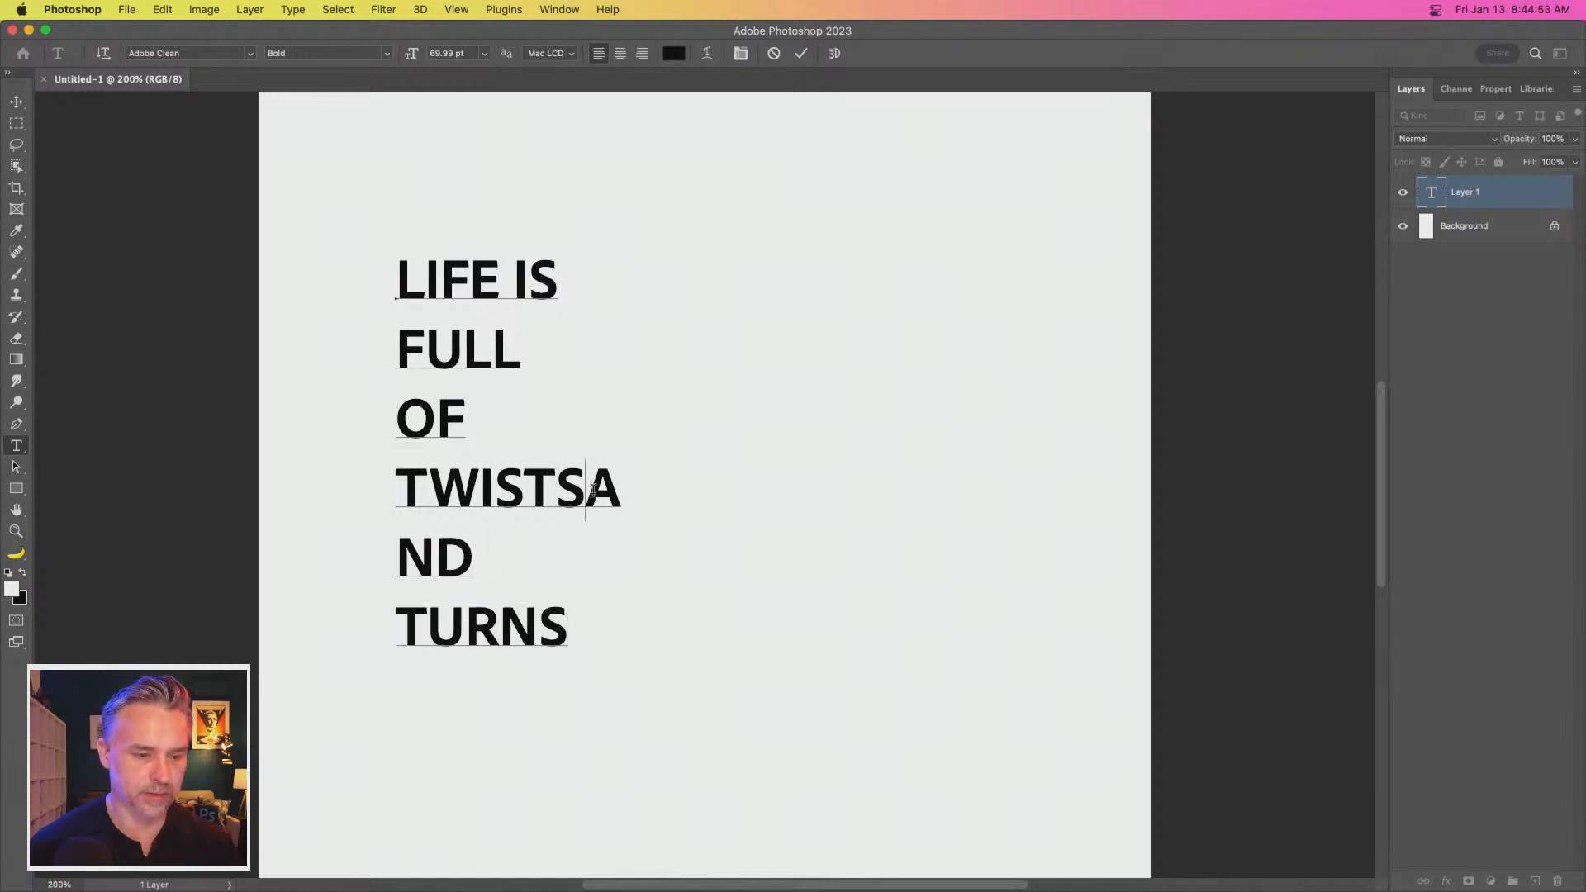
{"action": "key", "text": "Return"}
{"action": "left_click", "coordinate": [403, 625]}
{"action": "key", "text": "BackSpace"}
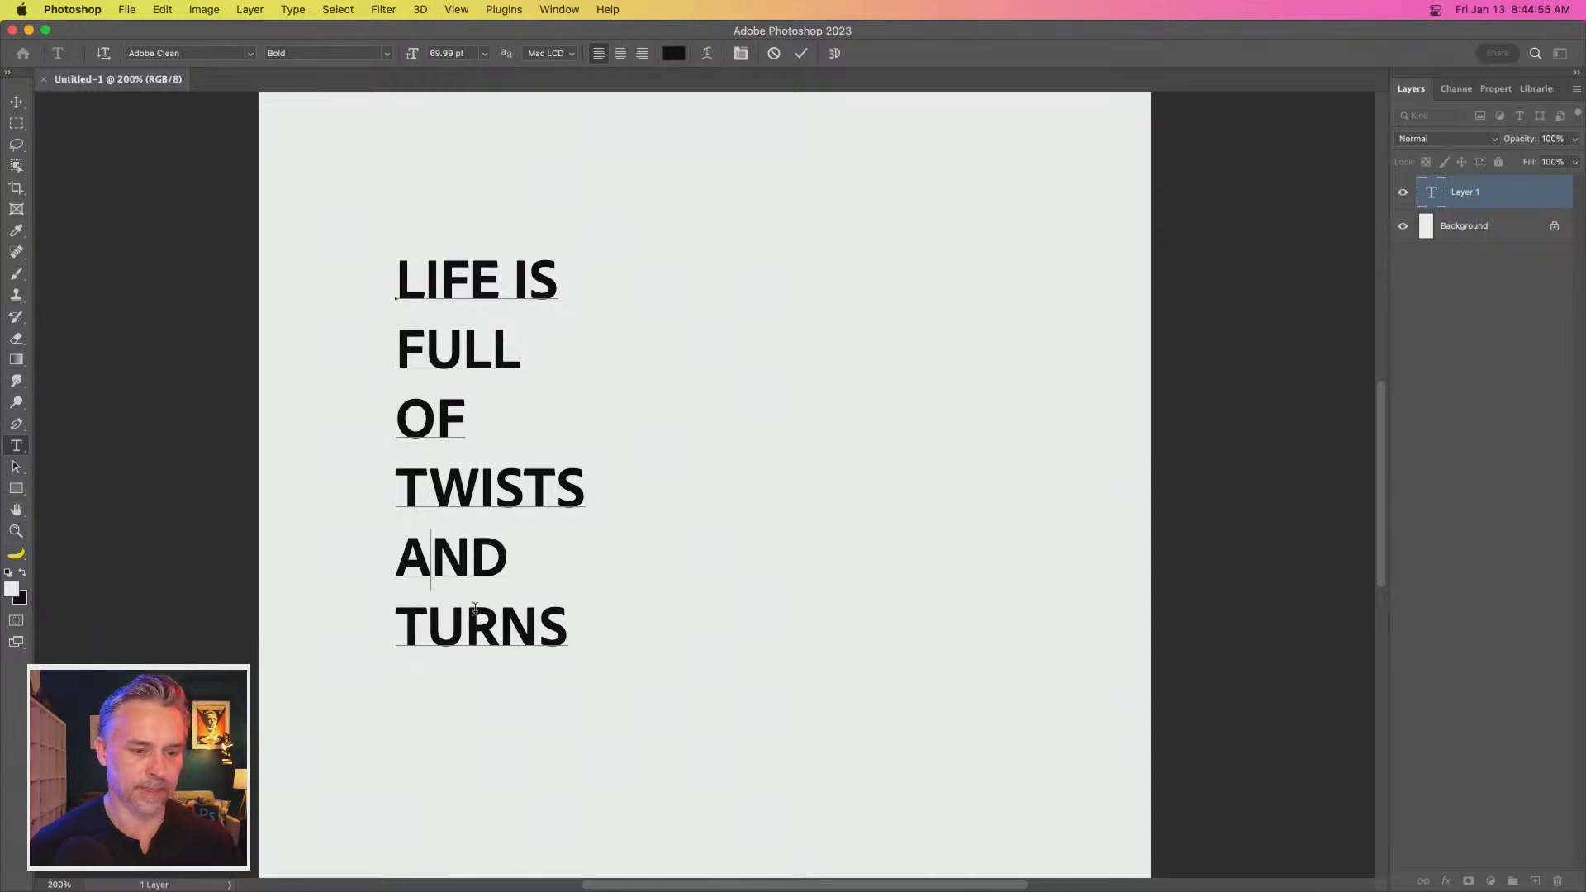
Finish the text entry, then enlarge the text block to about 237 pt and position it to fill most of the page
{"action": "left_click", "coordinate": [17, 103]}
{"action": "key", "text": "super+minus"}
{"action": "key", "text": "super+minus"}
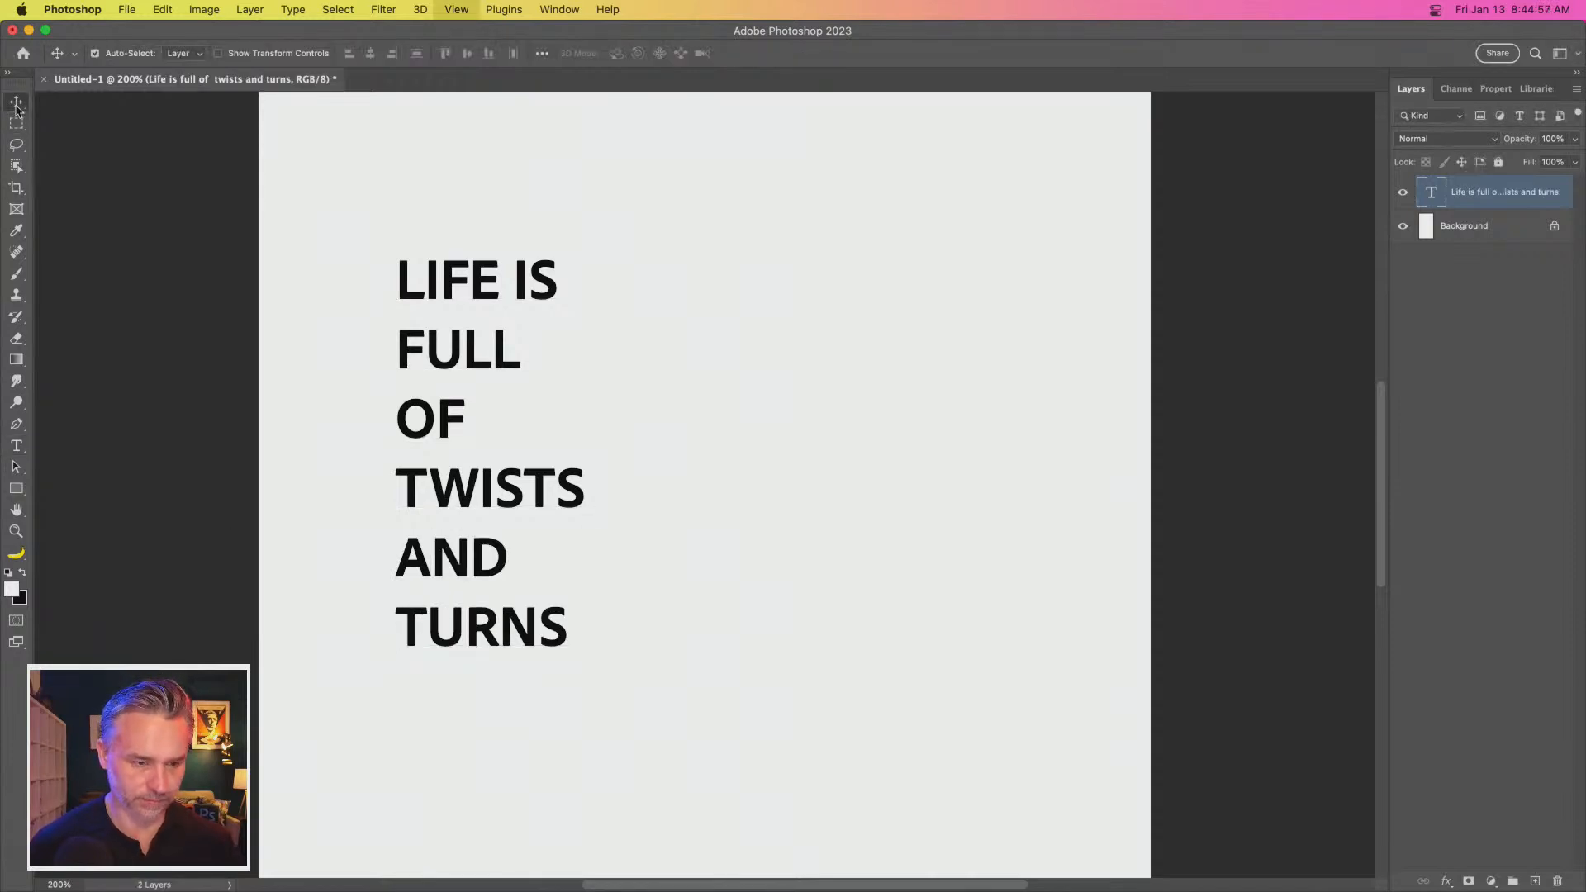
{"action": "left_click_drag", "start_coordinate": [619, 492], "coordinate": [628, 391]}
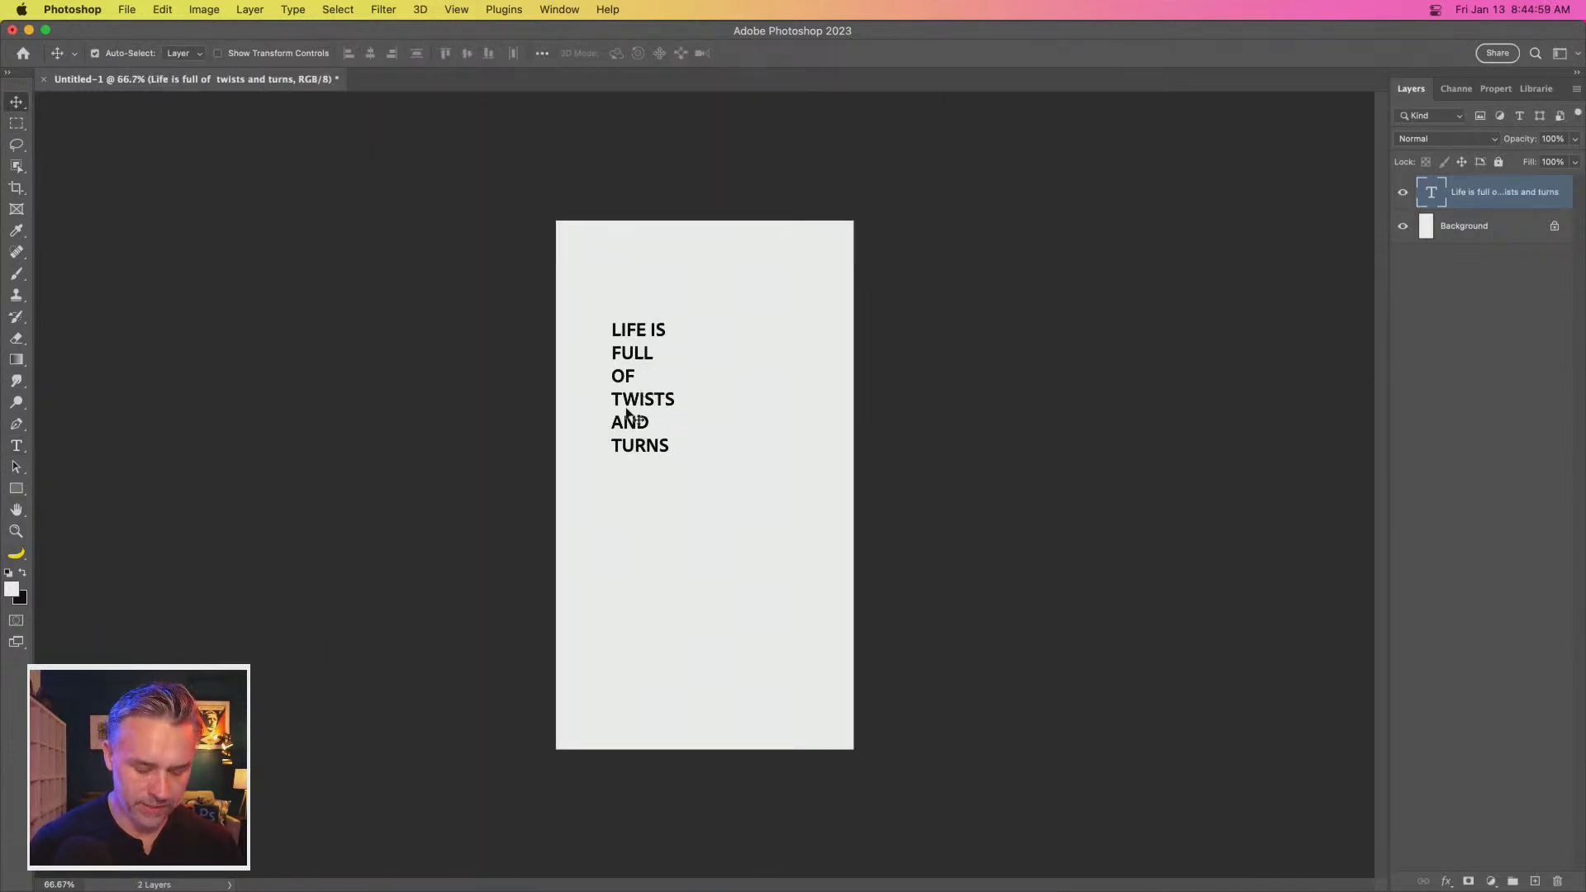
{"action": "key", "text": "super+t"}
{"action": "left_click_drag", "start_coordinate": [674, 457], "coordinate": [881, 725]}
{"action": "left_click_drag", "start_coordinate": [688, 650], "coordinate": [655, 562]}
{"action": "key", "text": "Return"}
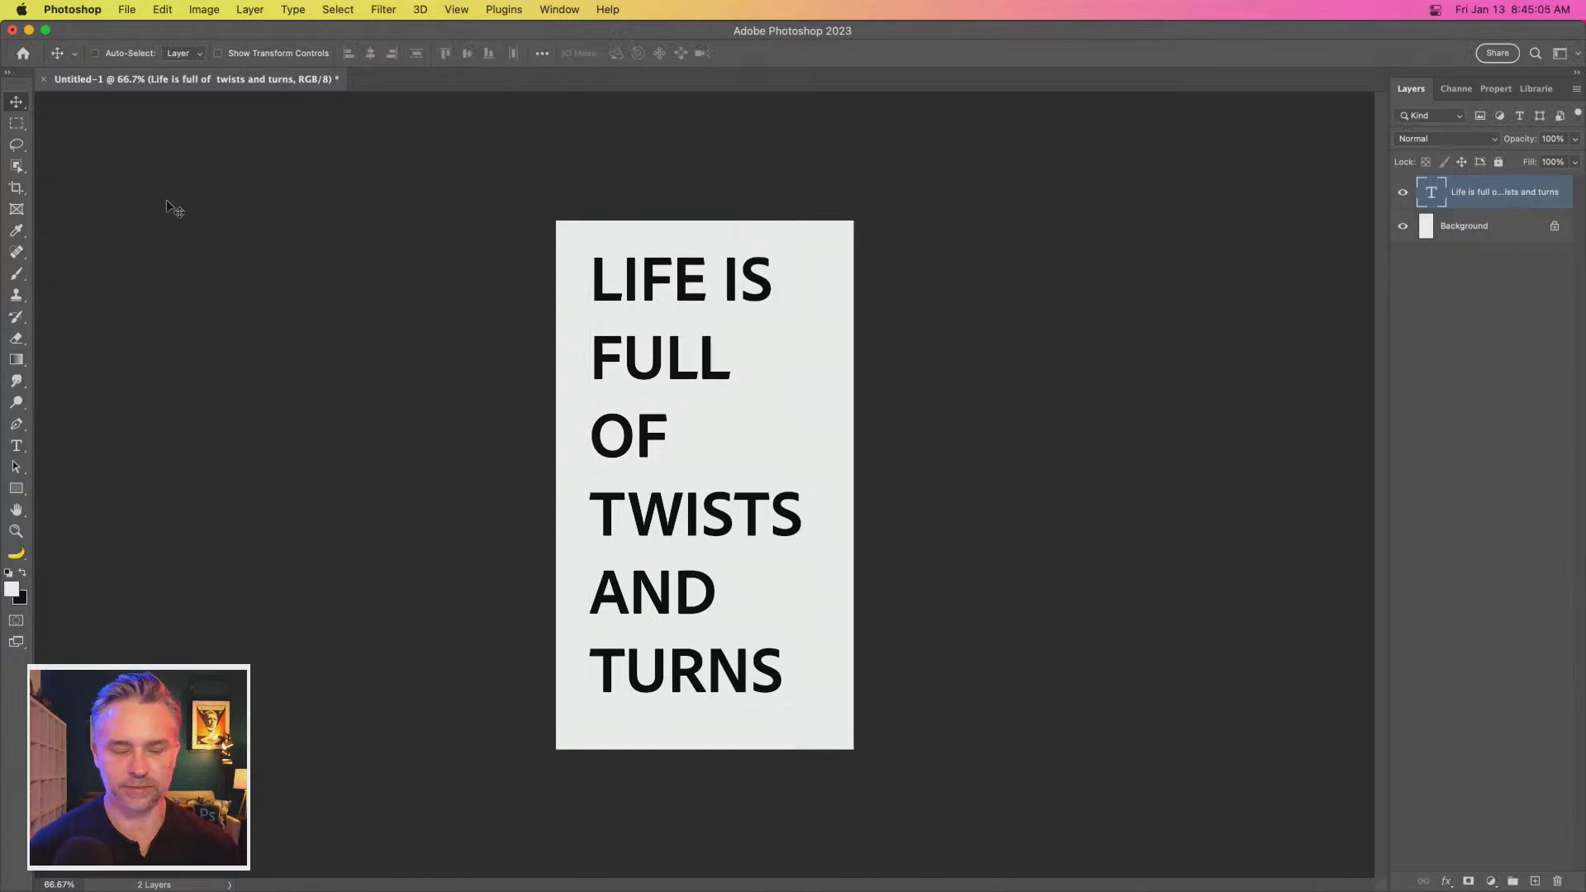
Change the text layer's font to FatFrank Heavy
{"action": "left_click", "coordinate": [1495, 89]}
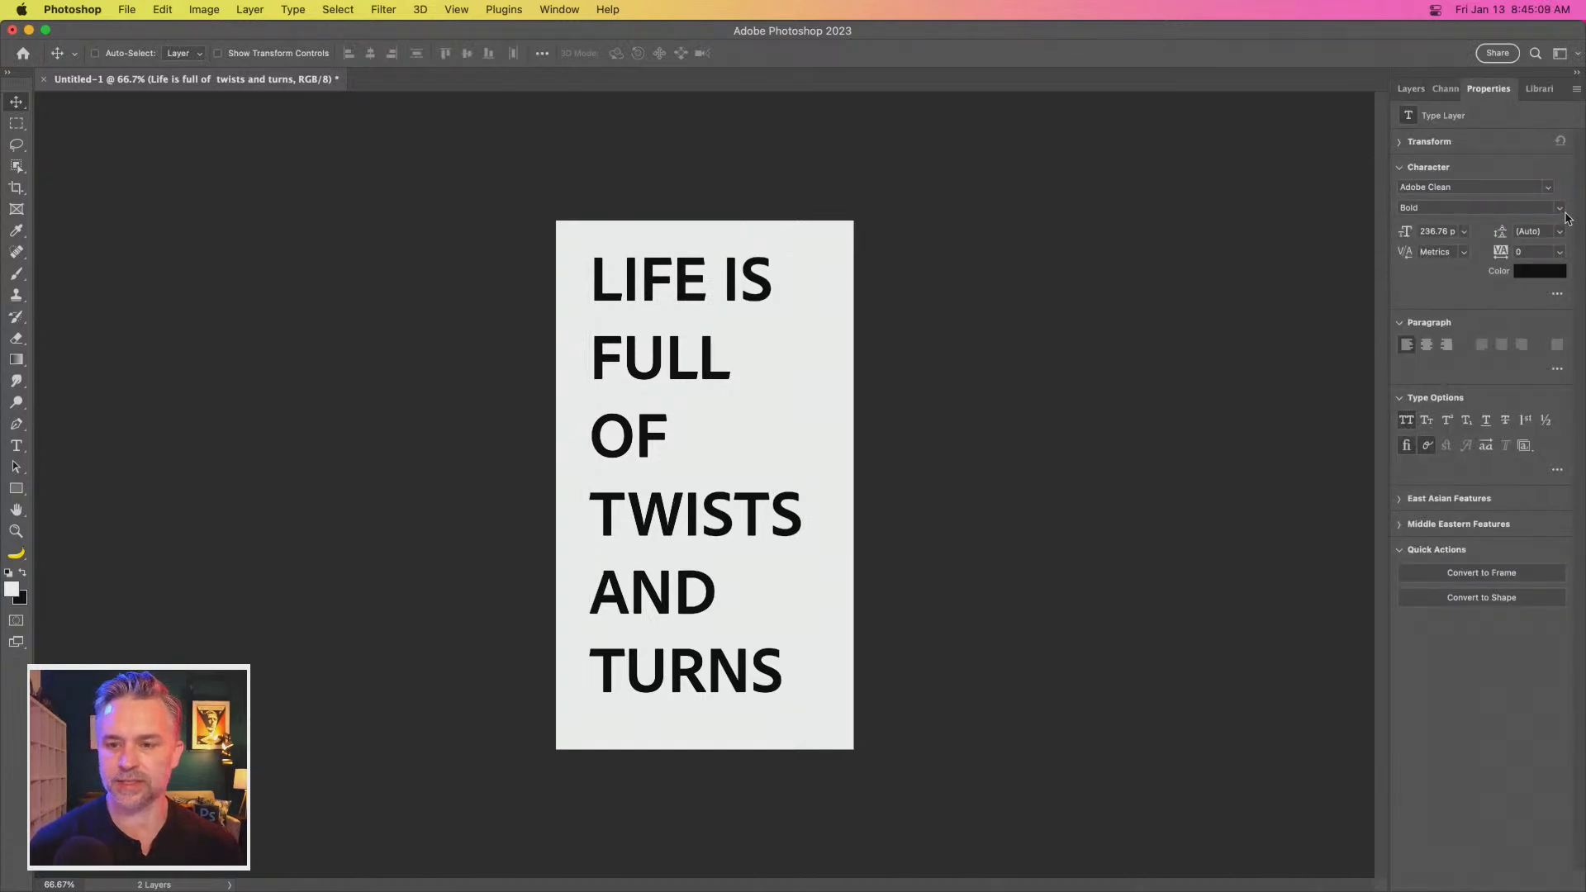
{"action": "left_click", "coordinate": [1549, 190]}
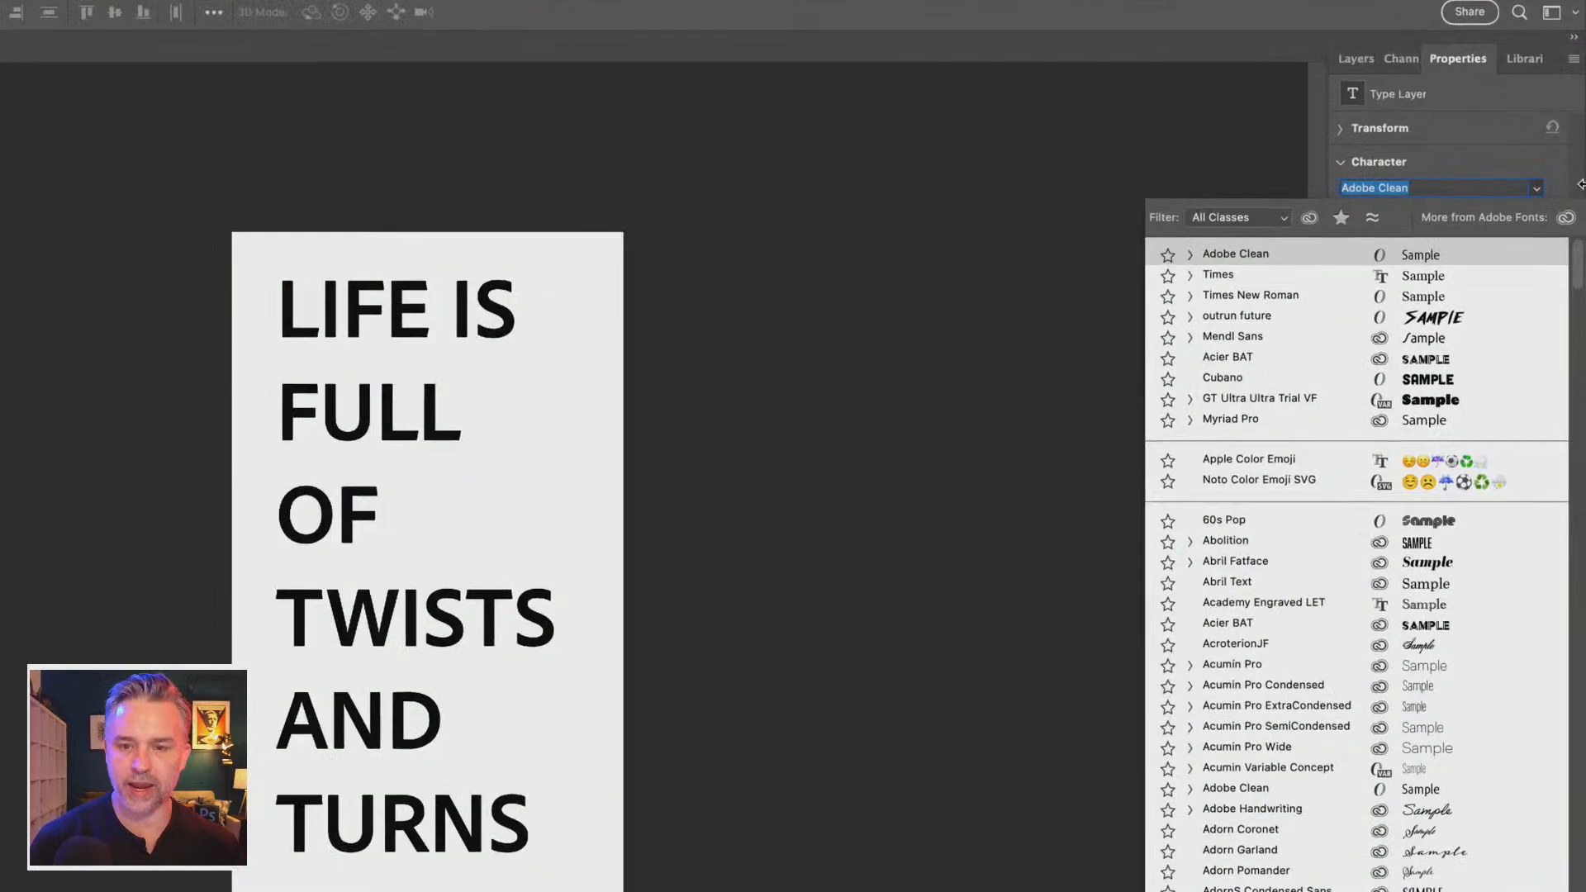
{"action": "type", "text": "fat"}
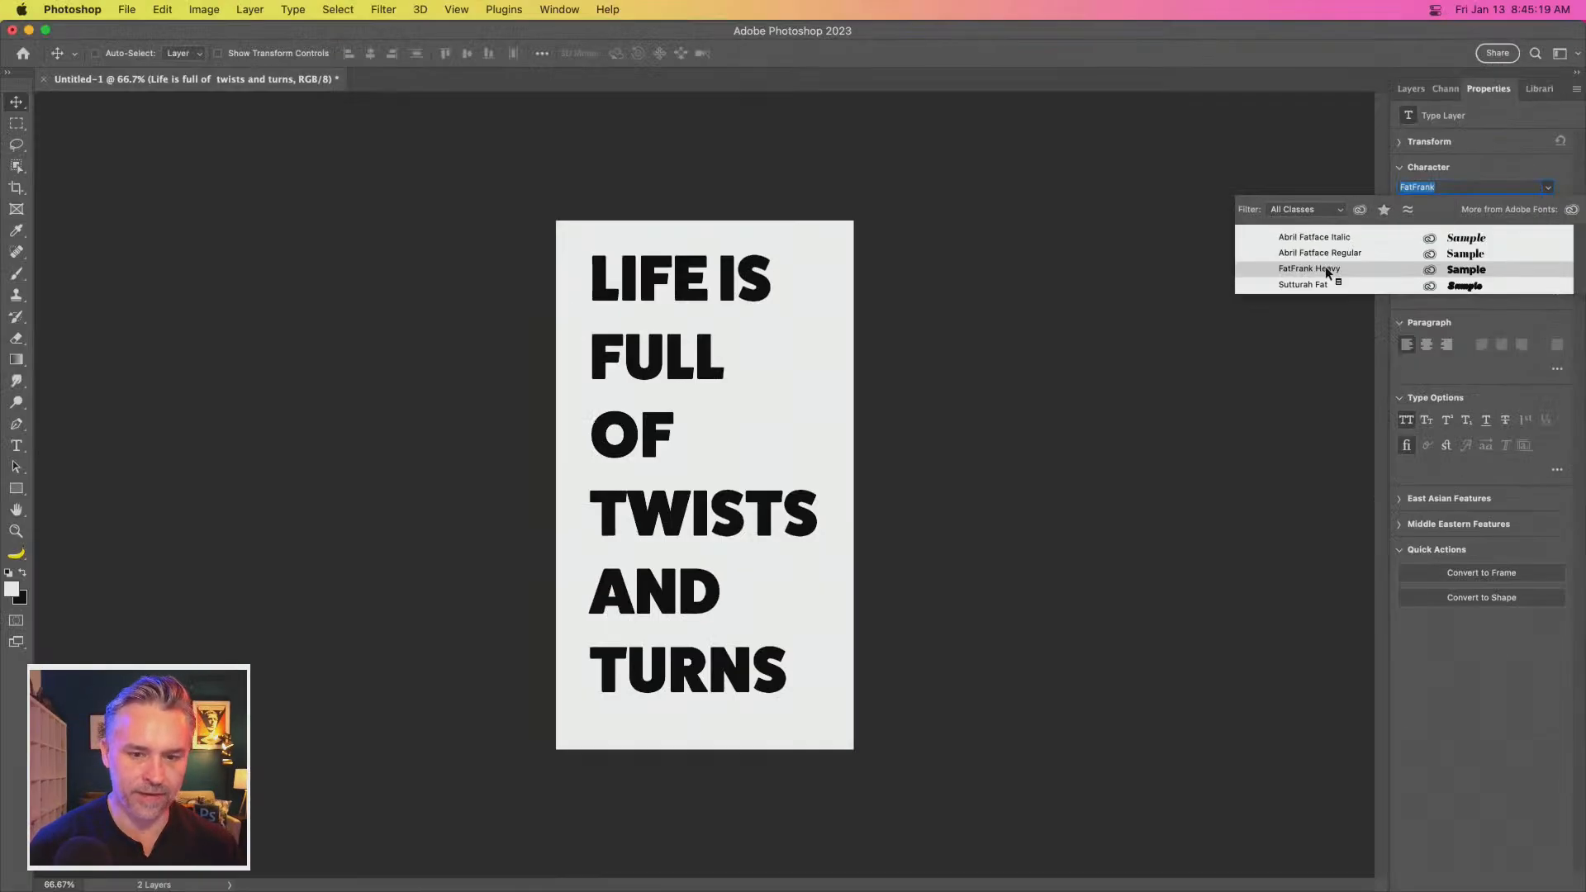
{"action": "left_click", "coordinate": [1327, 271]}
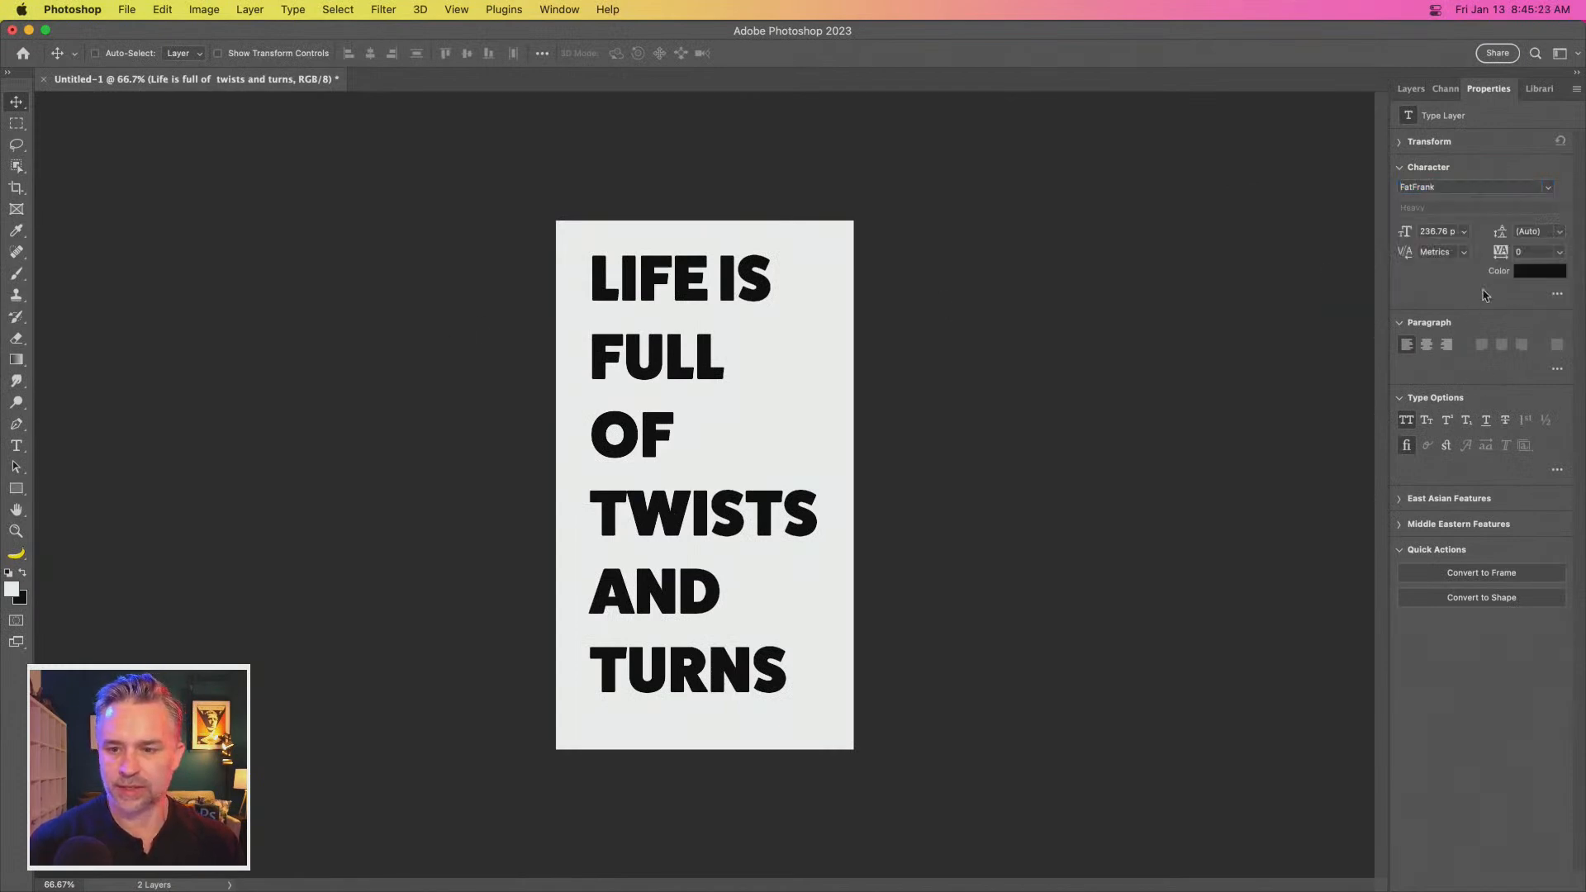
Set the text layer's leading to 200 pt
{"action": "left_click", "coordinate": [1559, 233]}
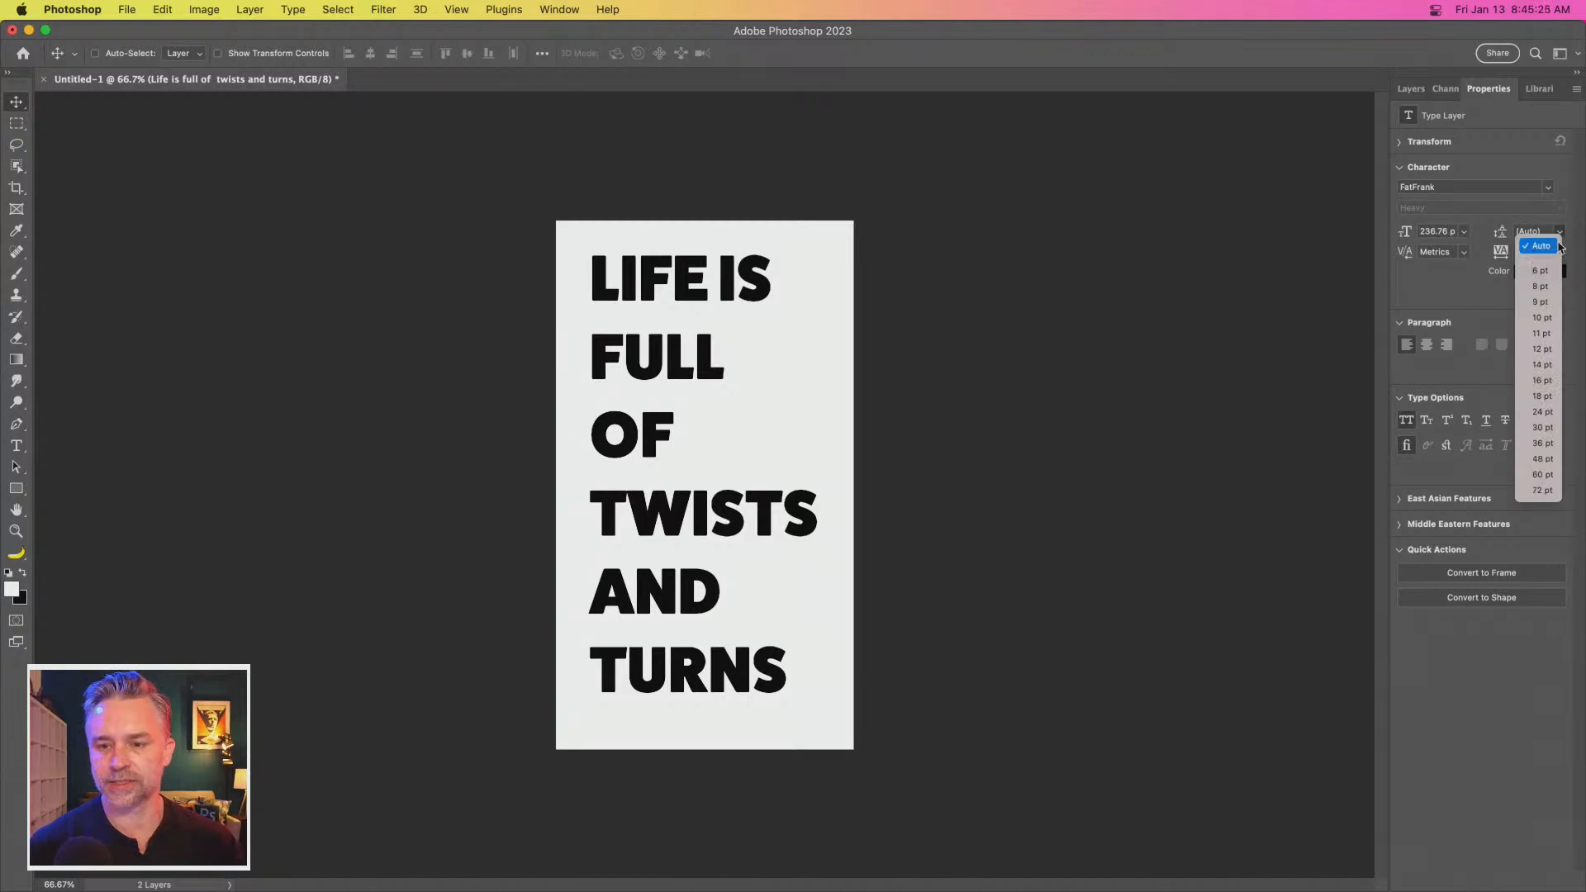
{"action": "left_click", "coordinate": [1542, 490]}
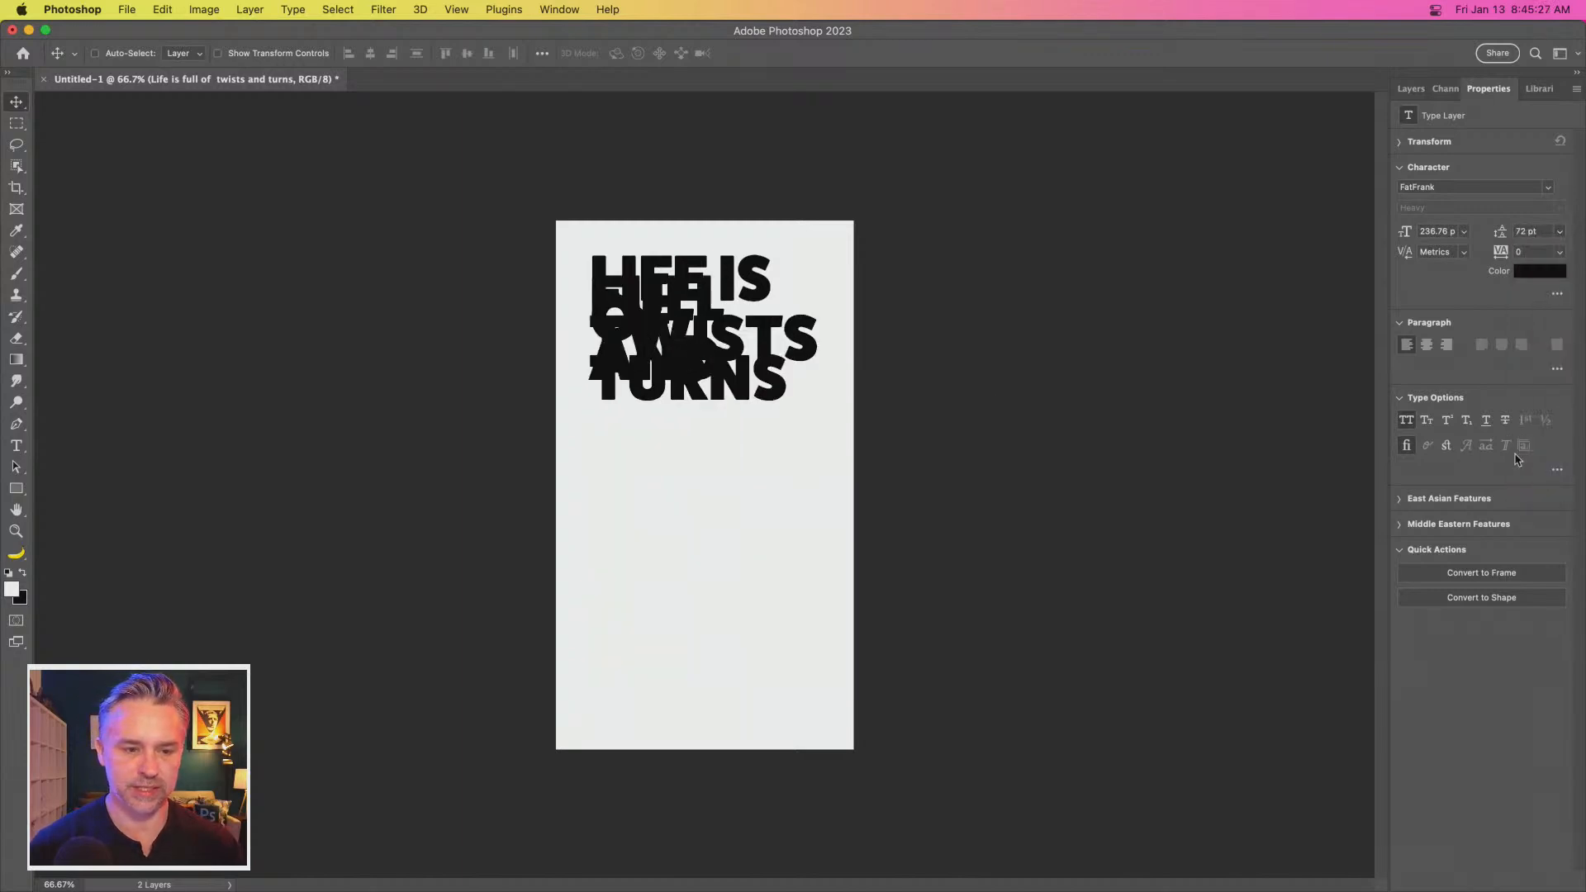
{"action": "left_click_drag", "start_coordinate": [1531, 225], "coordinate": [1468, 226]}
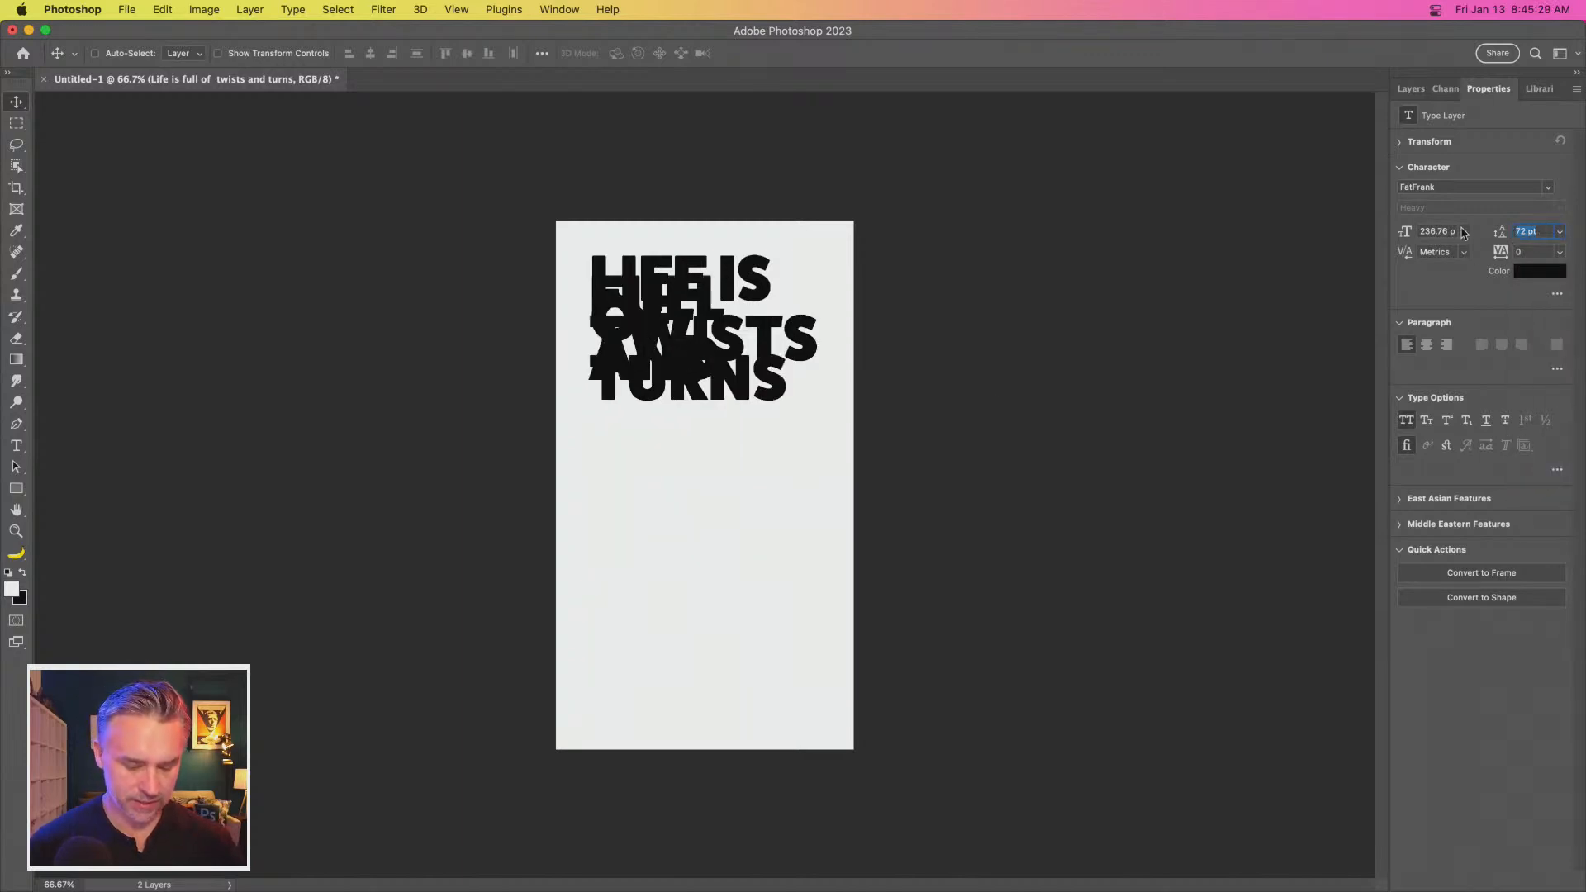
{"action": "type", "text": "200"}
{"action": "key", "text": "Return"}
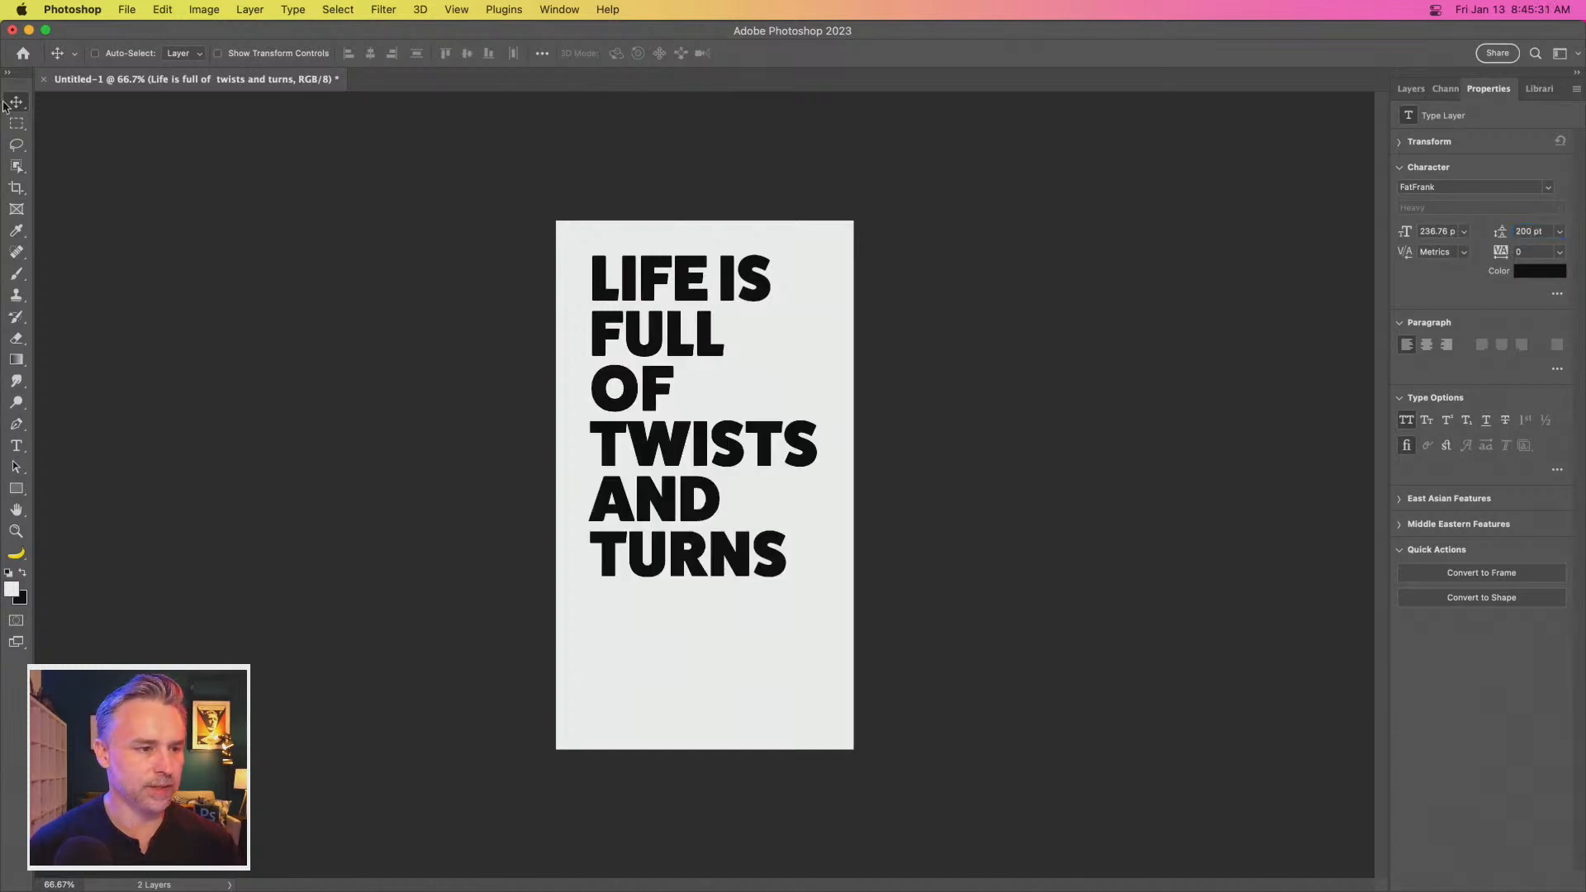
Move the text block down to the vertical middle of the page and convert its layer to a Smart Object
{"action": "left_click_drag", "start_coordinate": [632, 443], "coordinate": [630, 496]}
{"action": "left_click", "coordinate": [1408, 89]}
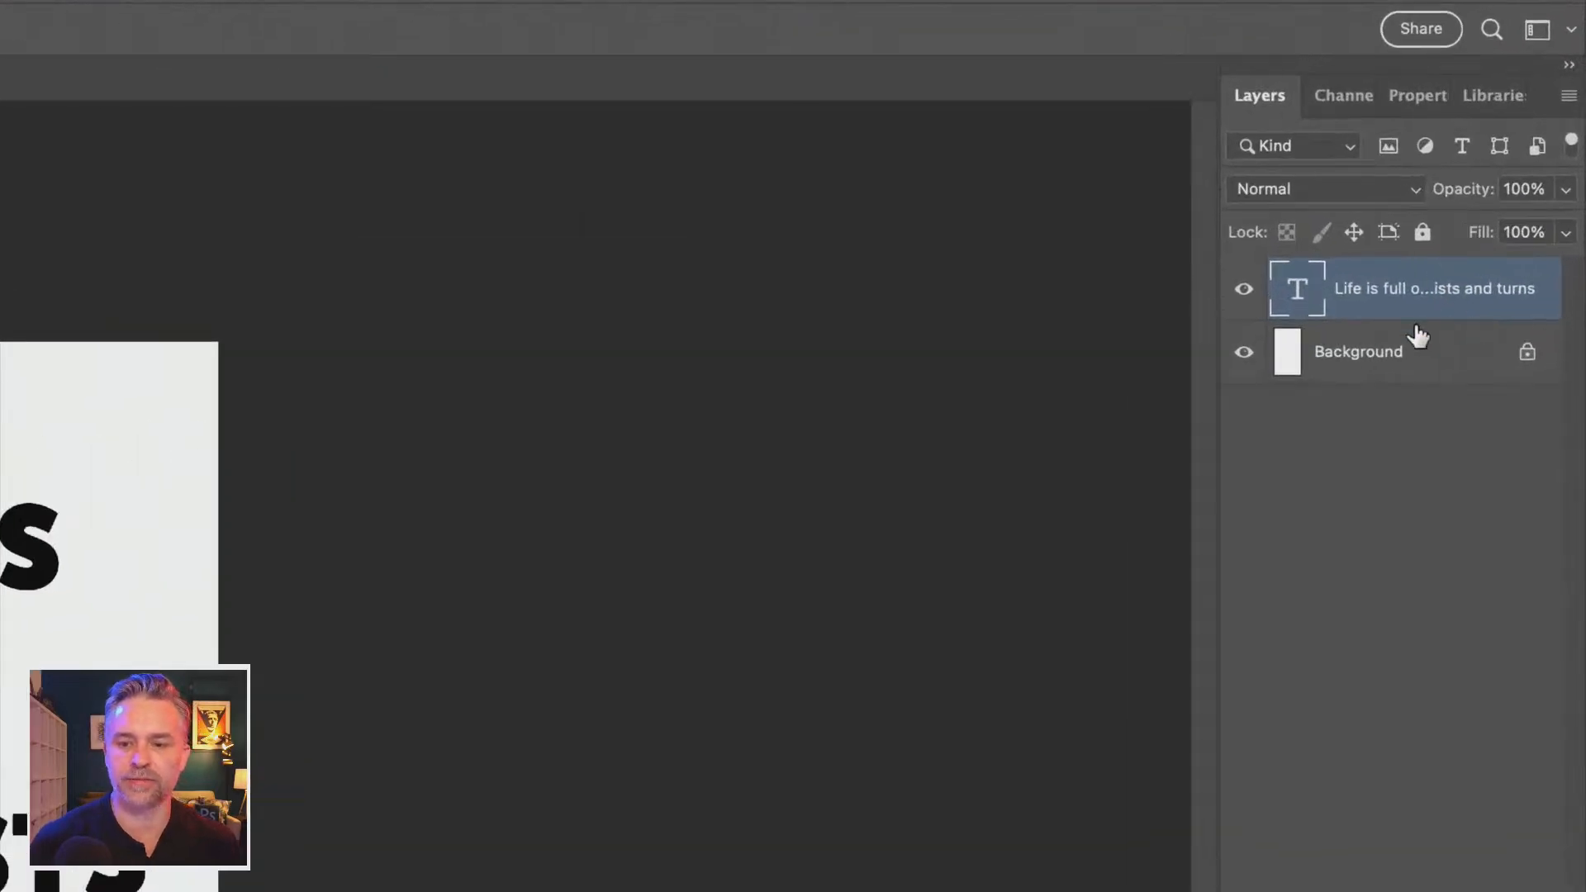
{"action": "right_click", "coordinate": [1485, 190]}
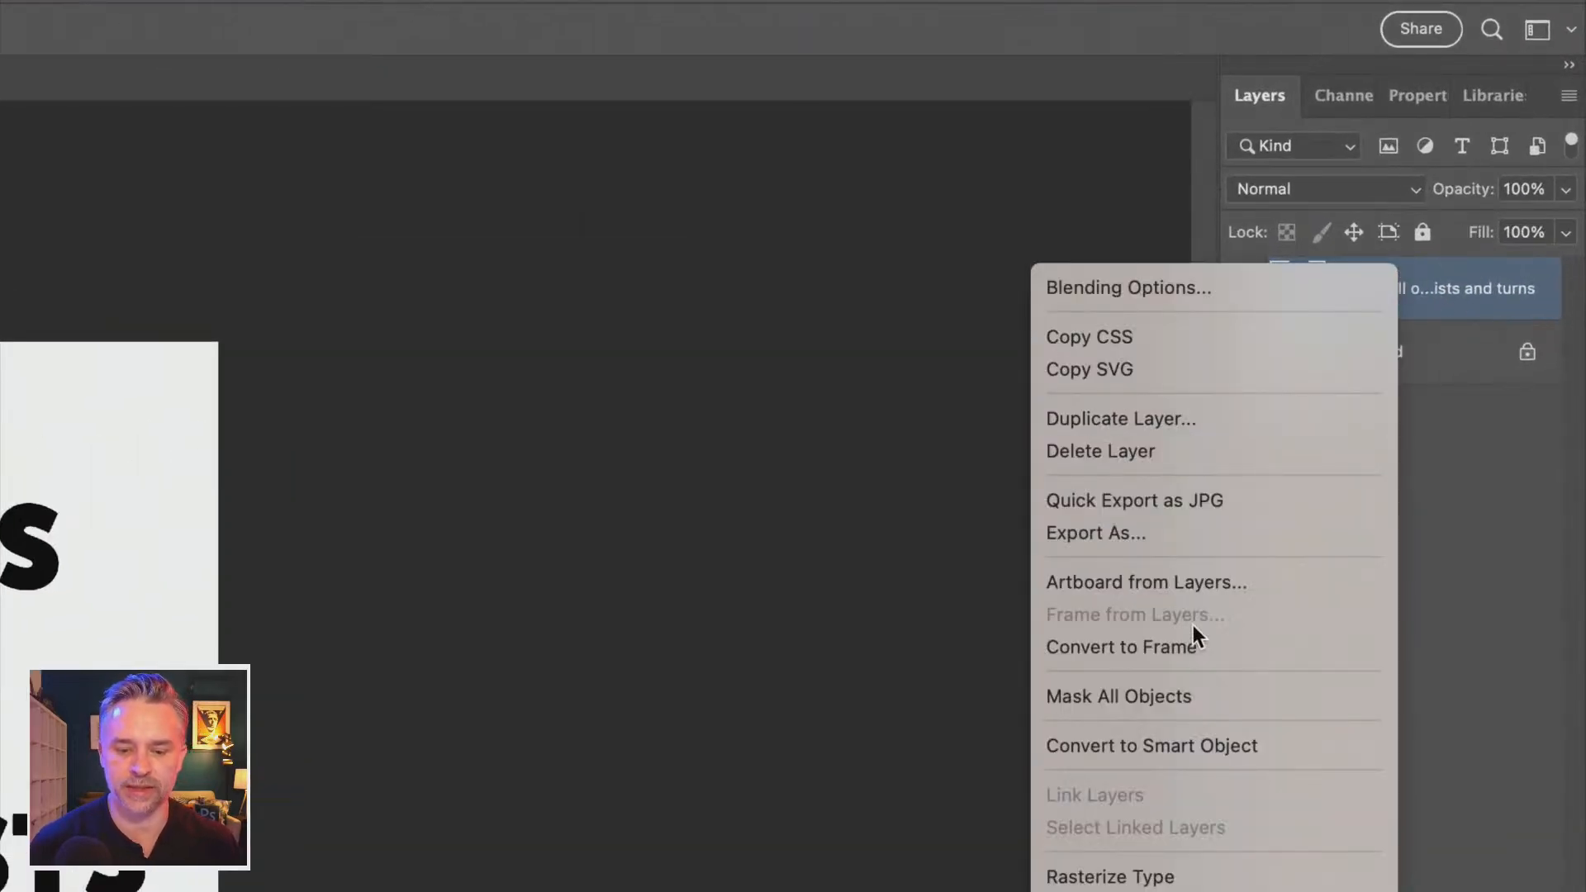
{"action": "left_click", "coordinate": [1280, 747]}
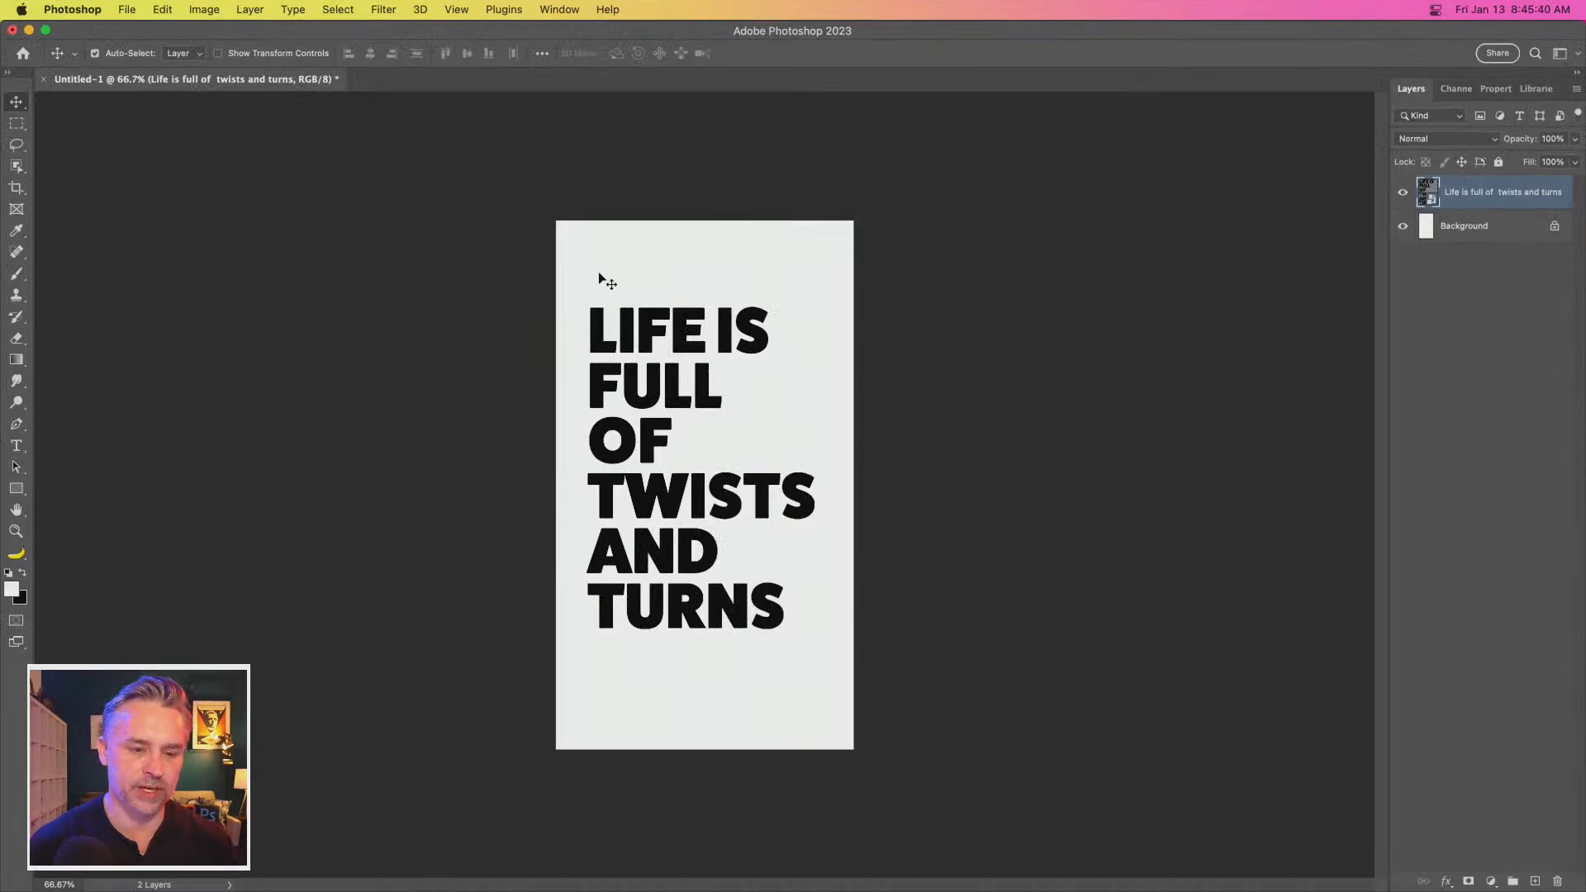
Open Liquify for the text layer and use Forward Warp at brush size 700 to push LIFE IS and FULL sideways toward the page's right edge
{"action": "key", "text": "super+plus"}
{"action": "key", "text": "super+plus"}
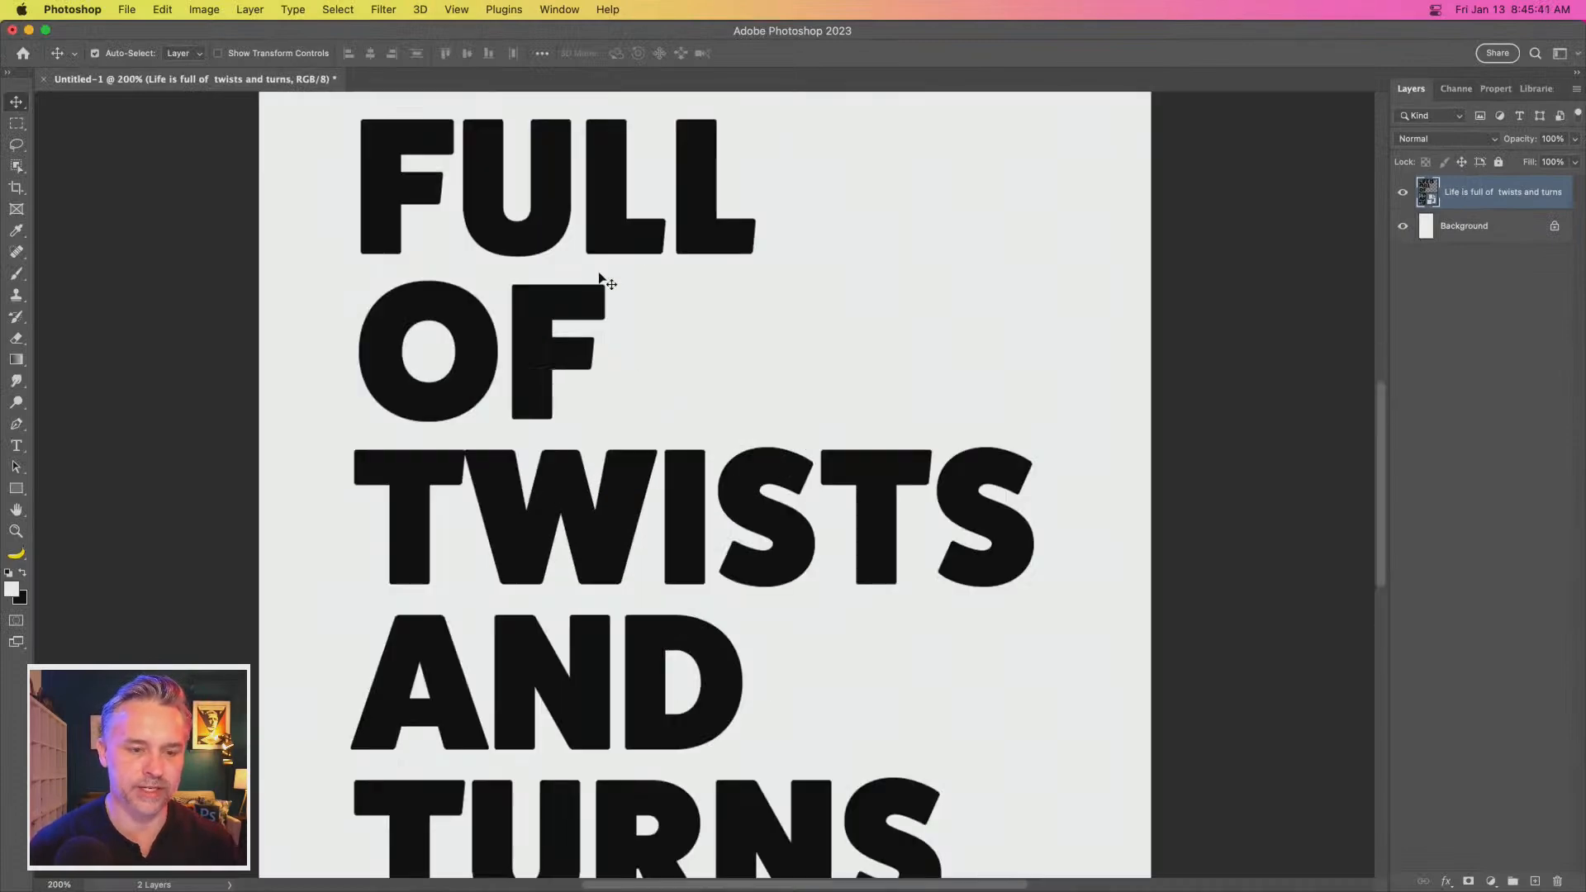
{"action": "key", "text": "super+minus"}
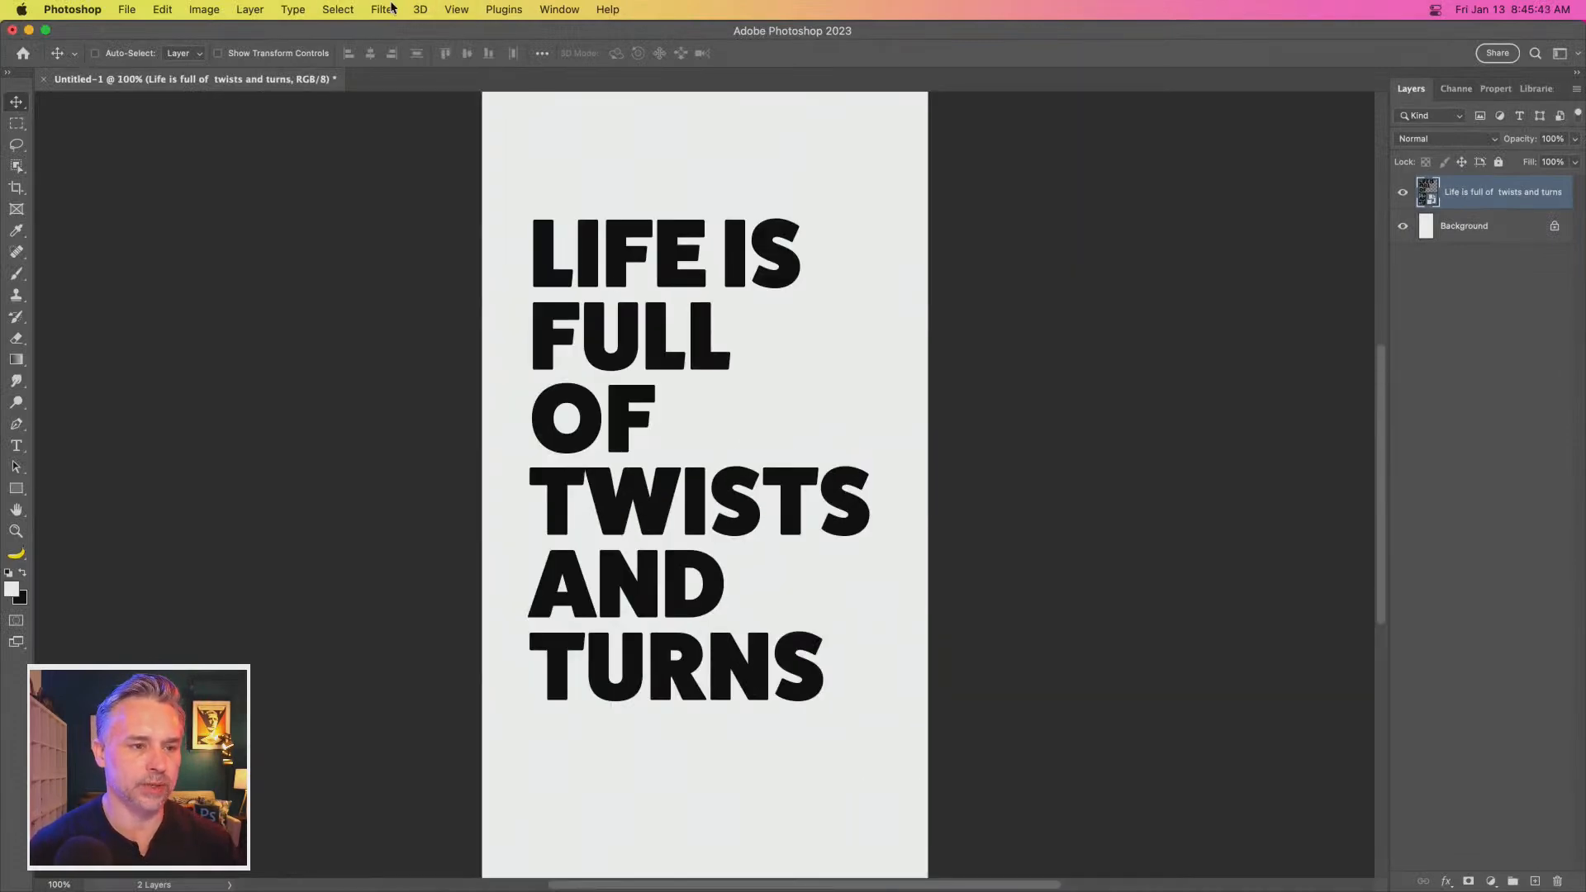
{"action": "left_click", "coordinate": [391, 7]}
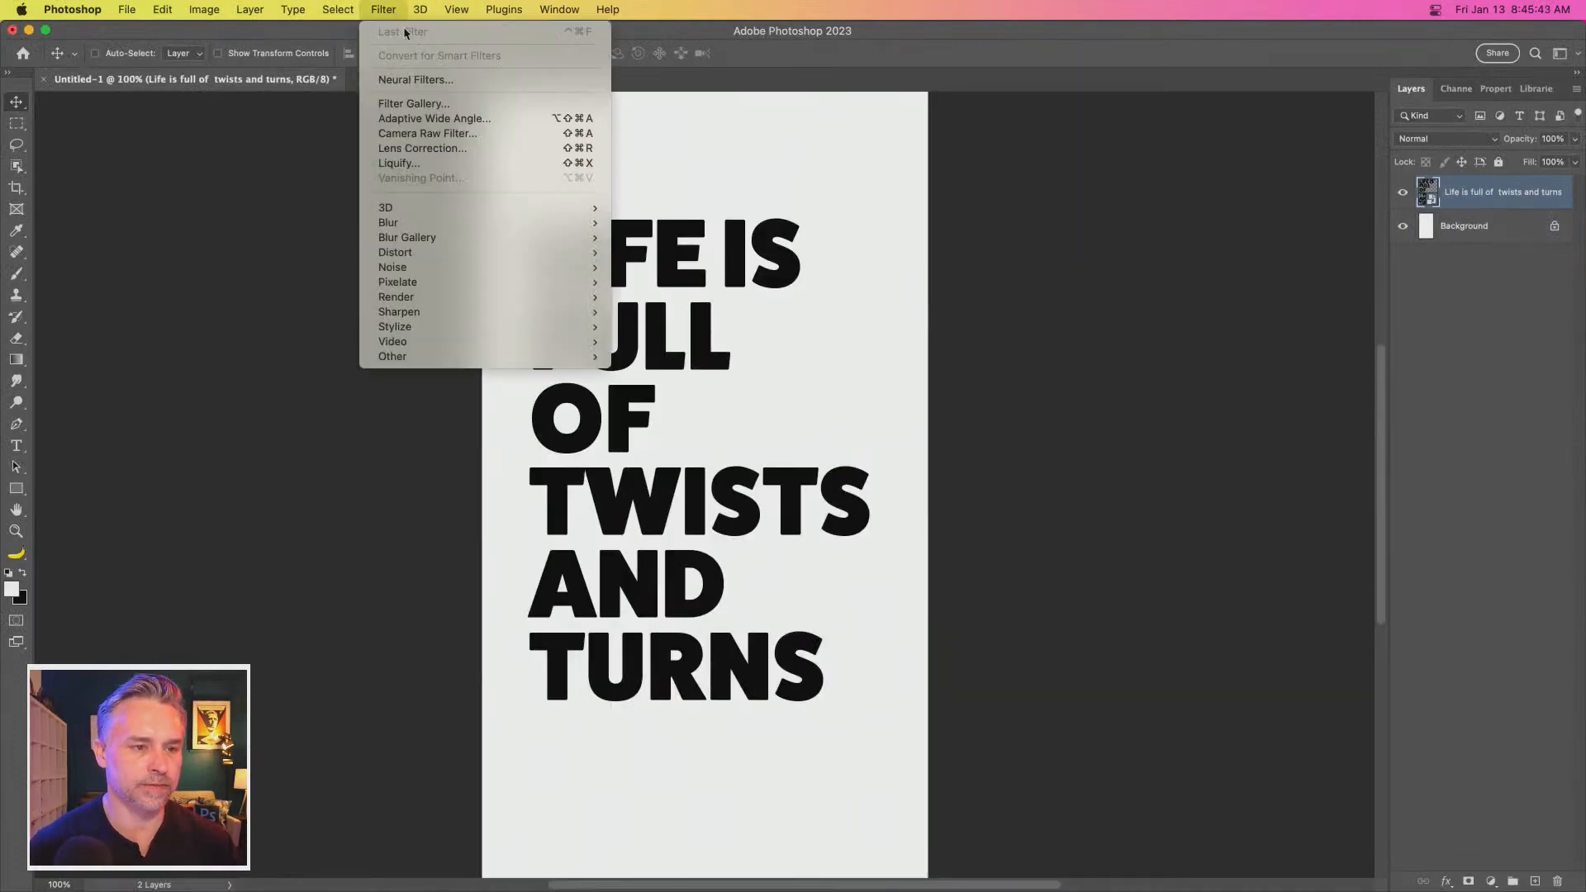
{"action": "left_click", "coordinate": [398, 164]}
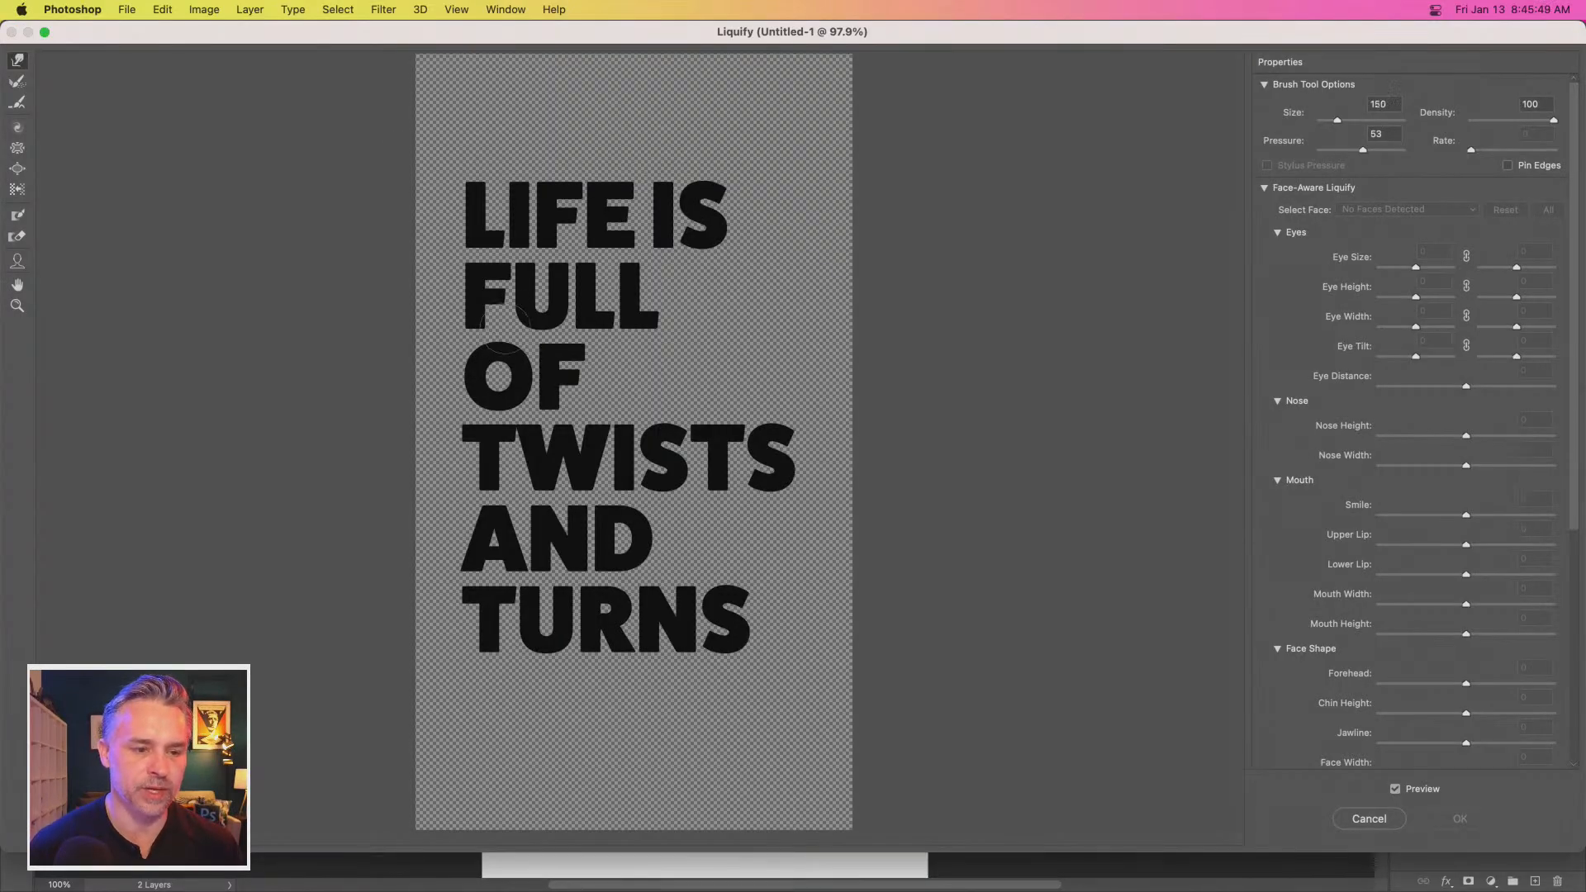
{"action": "key", "text": "bracketright"}
{"action": "key", "text": "bracketright"}
{"action": "key", "text": "bracketright"}
{"action": "key", "text": "bracketright"}
{"action": "key", "text": "bracketright"}
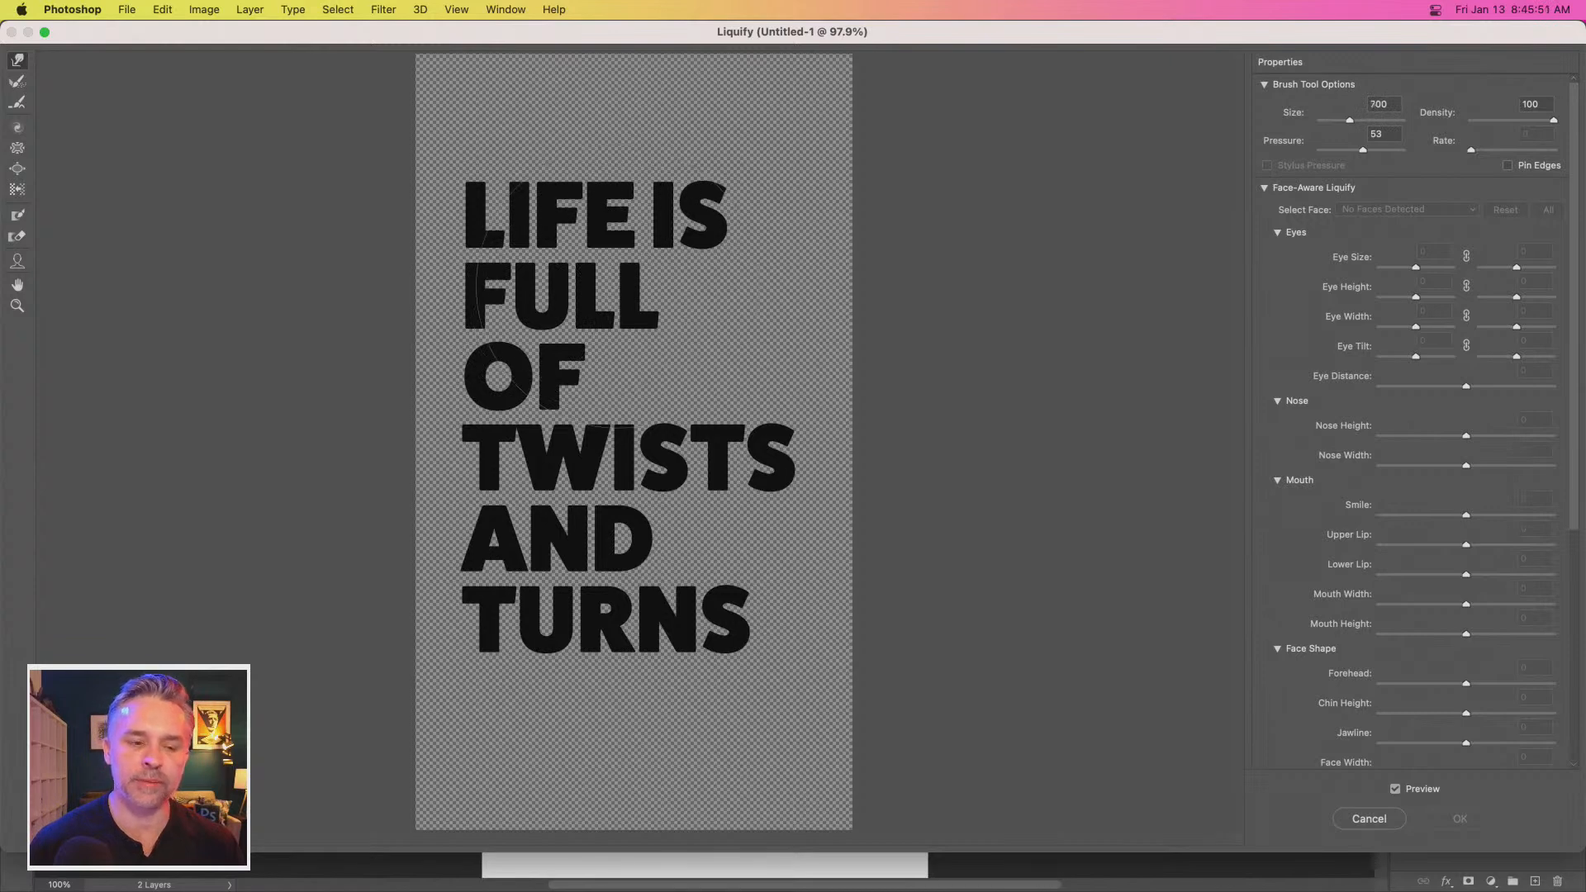
{"action": "key", "text": "bracketright"}
{"action": "left_click_drag", "start_coordinate": [598, 273], "coordinate": [690, 289]}
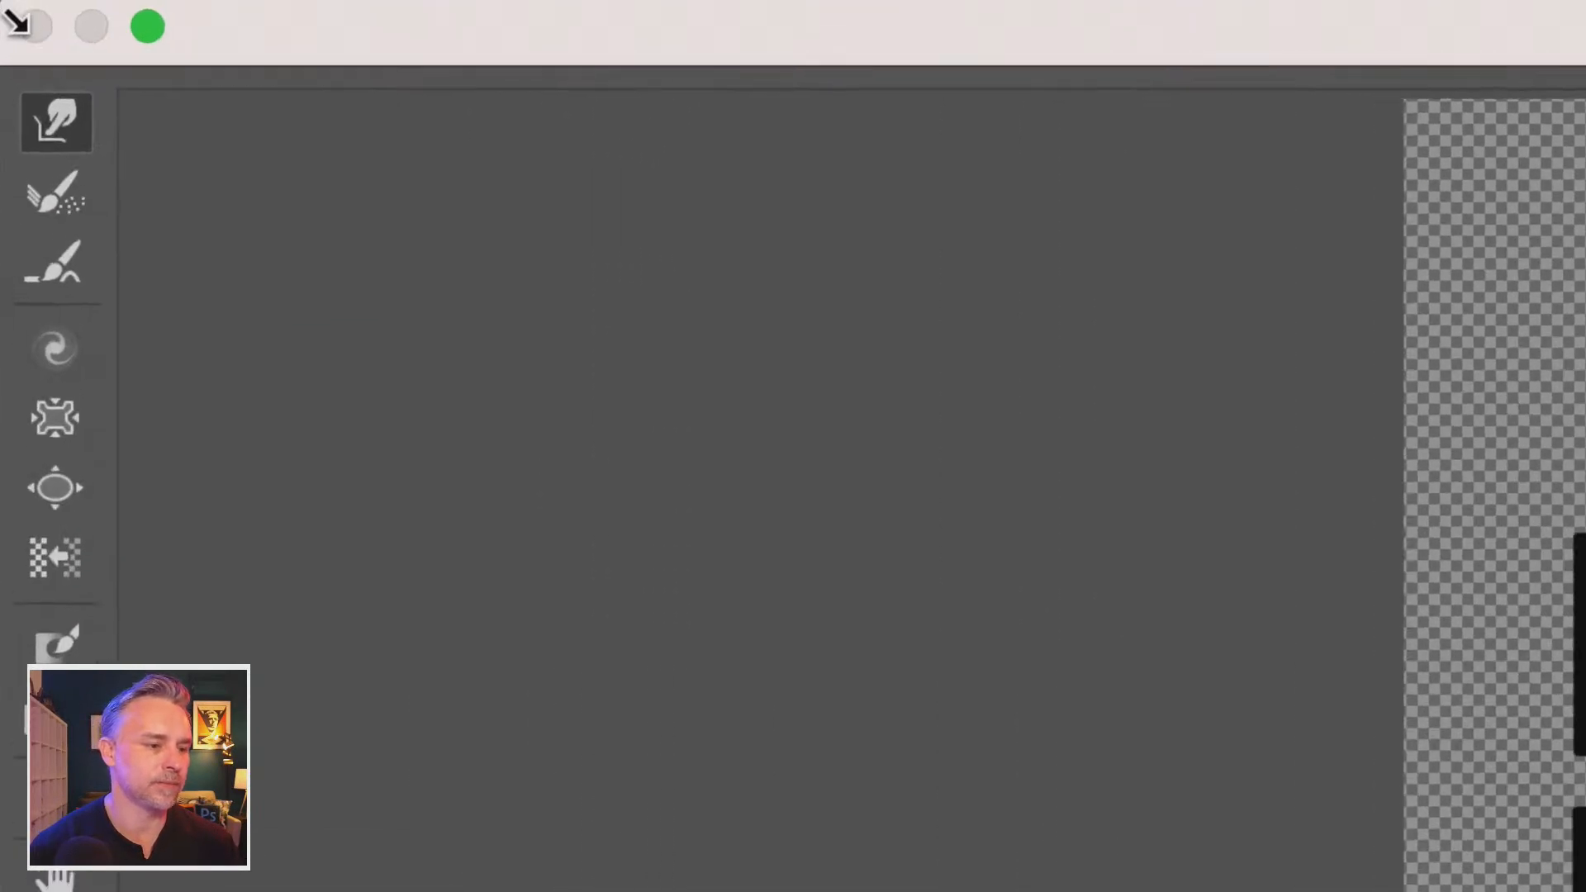
Twirl the middle lines around OF and TWISTS with the Twirl Clockwise tool at brush size 1000
{"action": "left_click", "coordinate": [52, 370]}
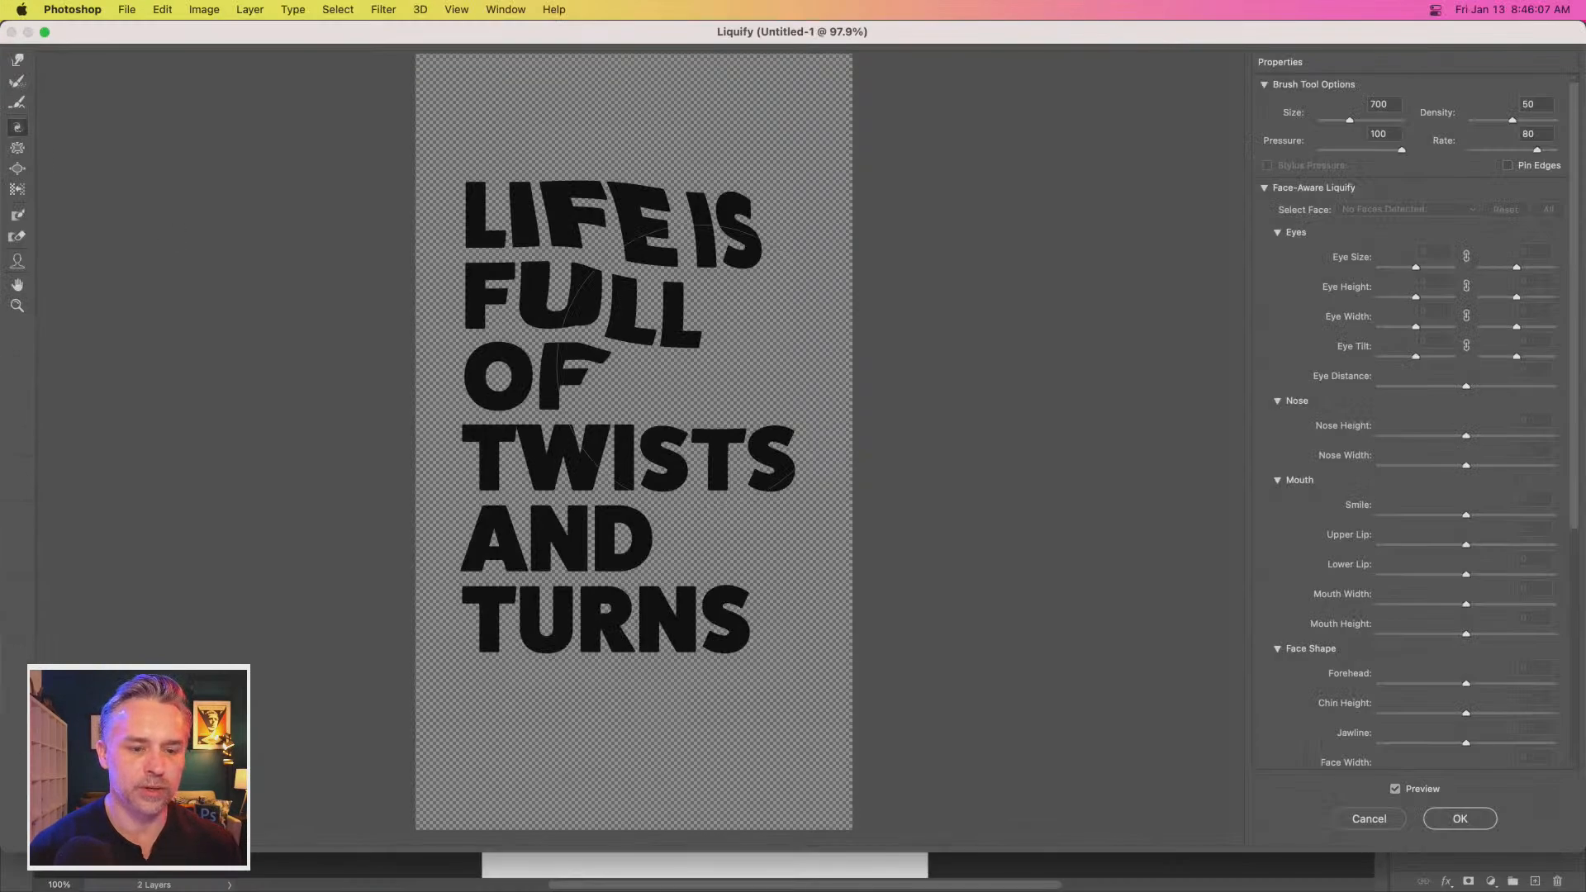
{"action": "key", "text": "bracketright"}
{"action": "key", "text": "bracketright"}
{"action": "key", "text": "bracketright"}
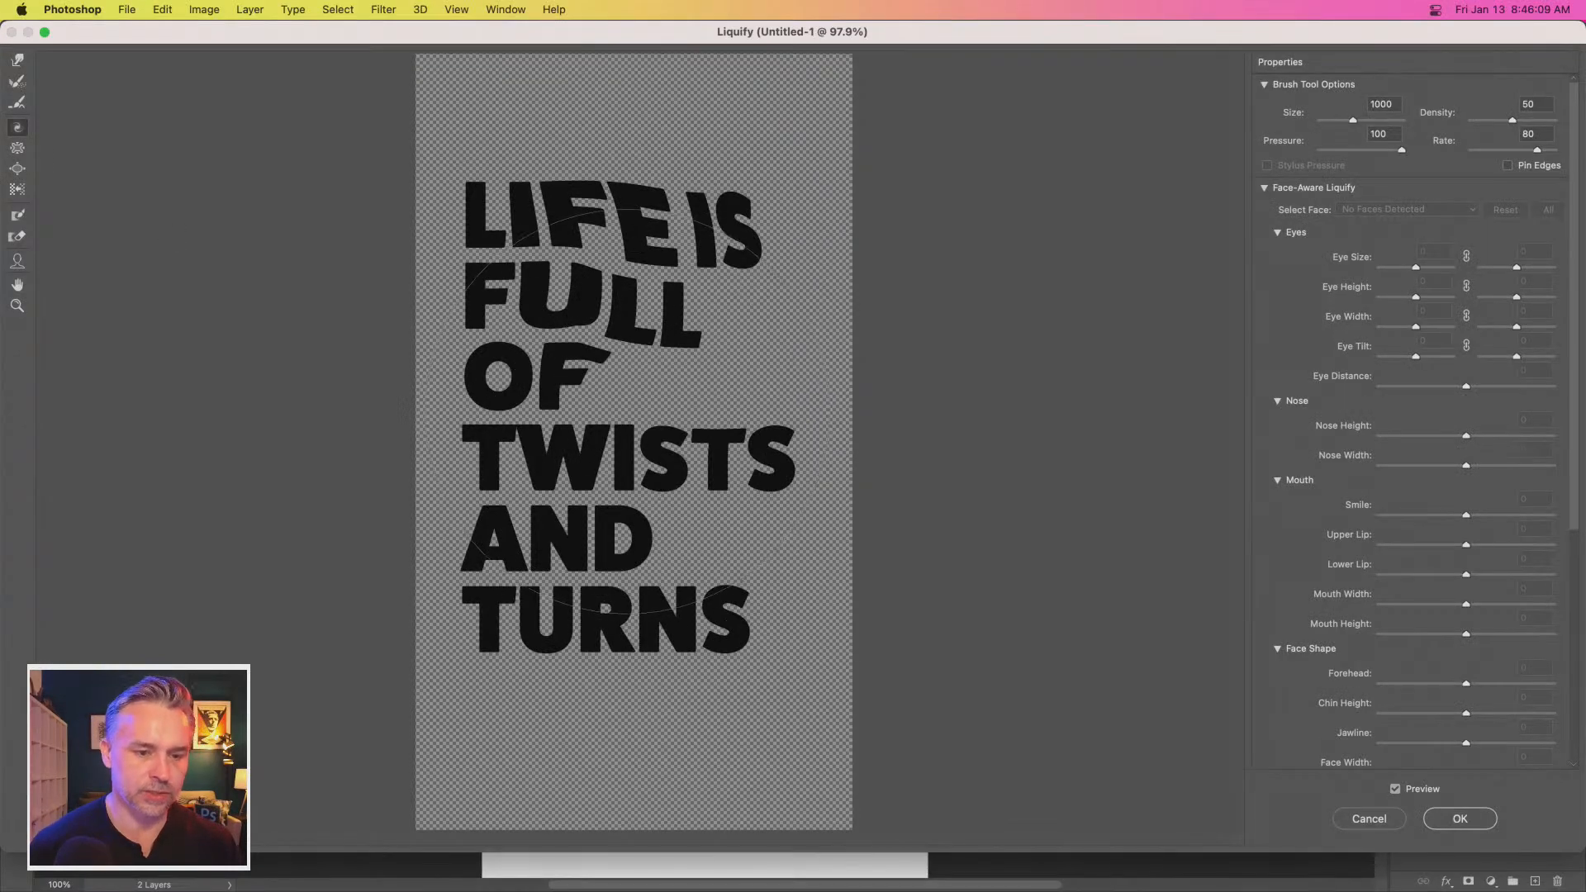
{"action": "left_click_drag", "start_coordinate": [603, 412], "coordinate": [603, 413]}
{"action": "key", "text": "alt+super+z"}
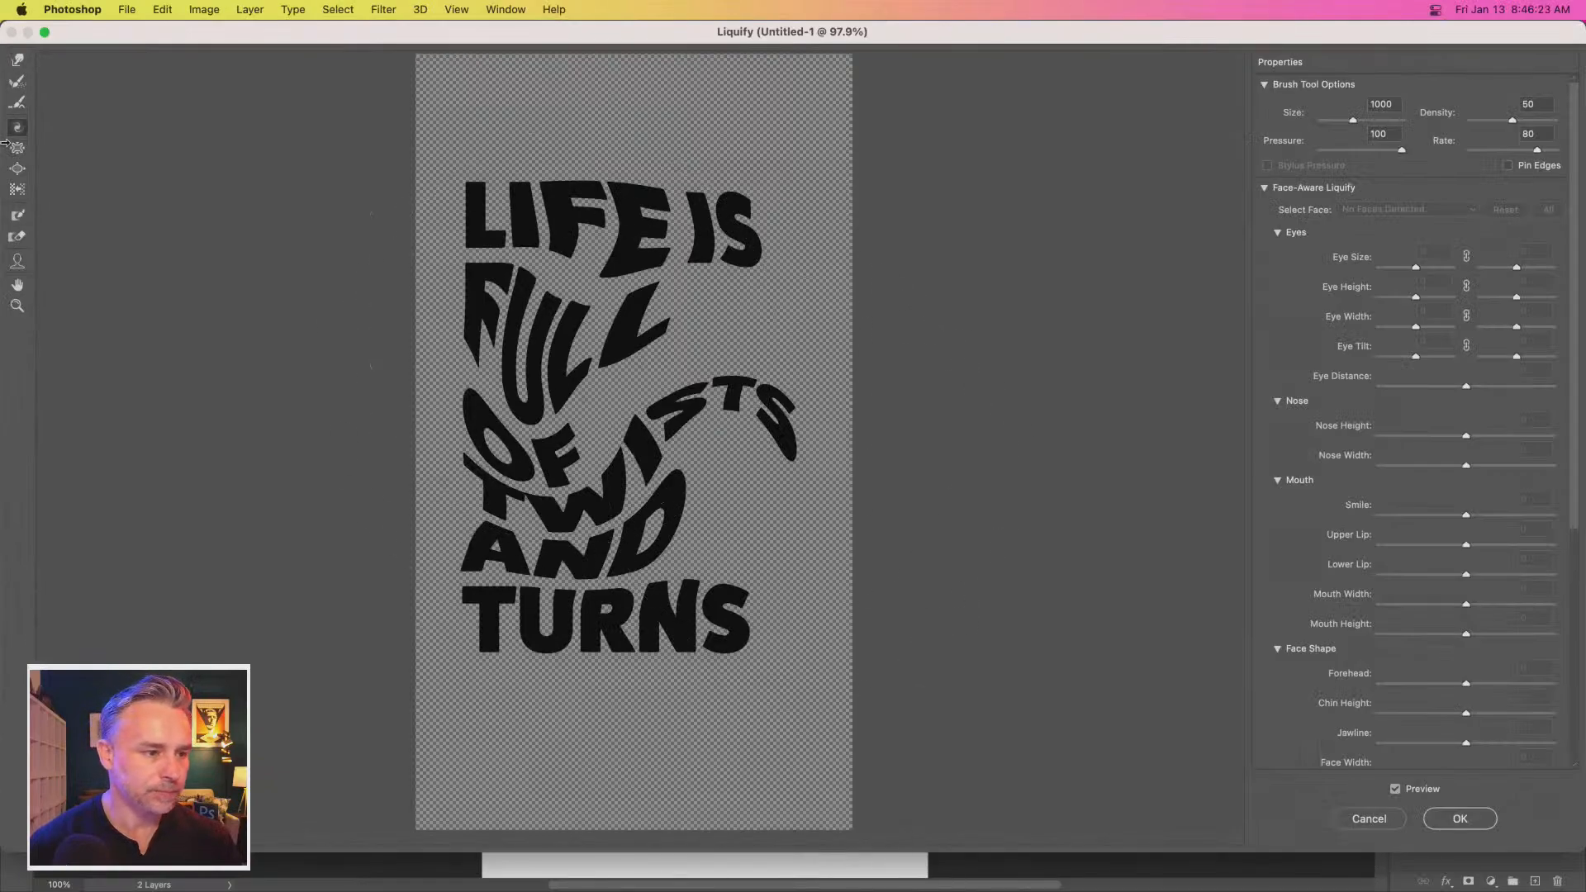
With Forward Warp at brush size 700, pull the end of LIFE IS upward and stretch the end of TURNS downward
{"action": "left_click", "coordinate": [21, 60]}
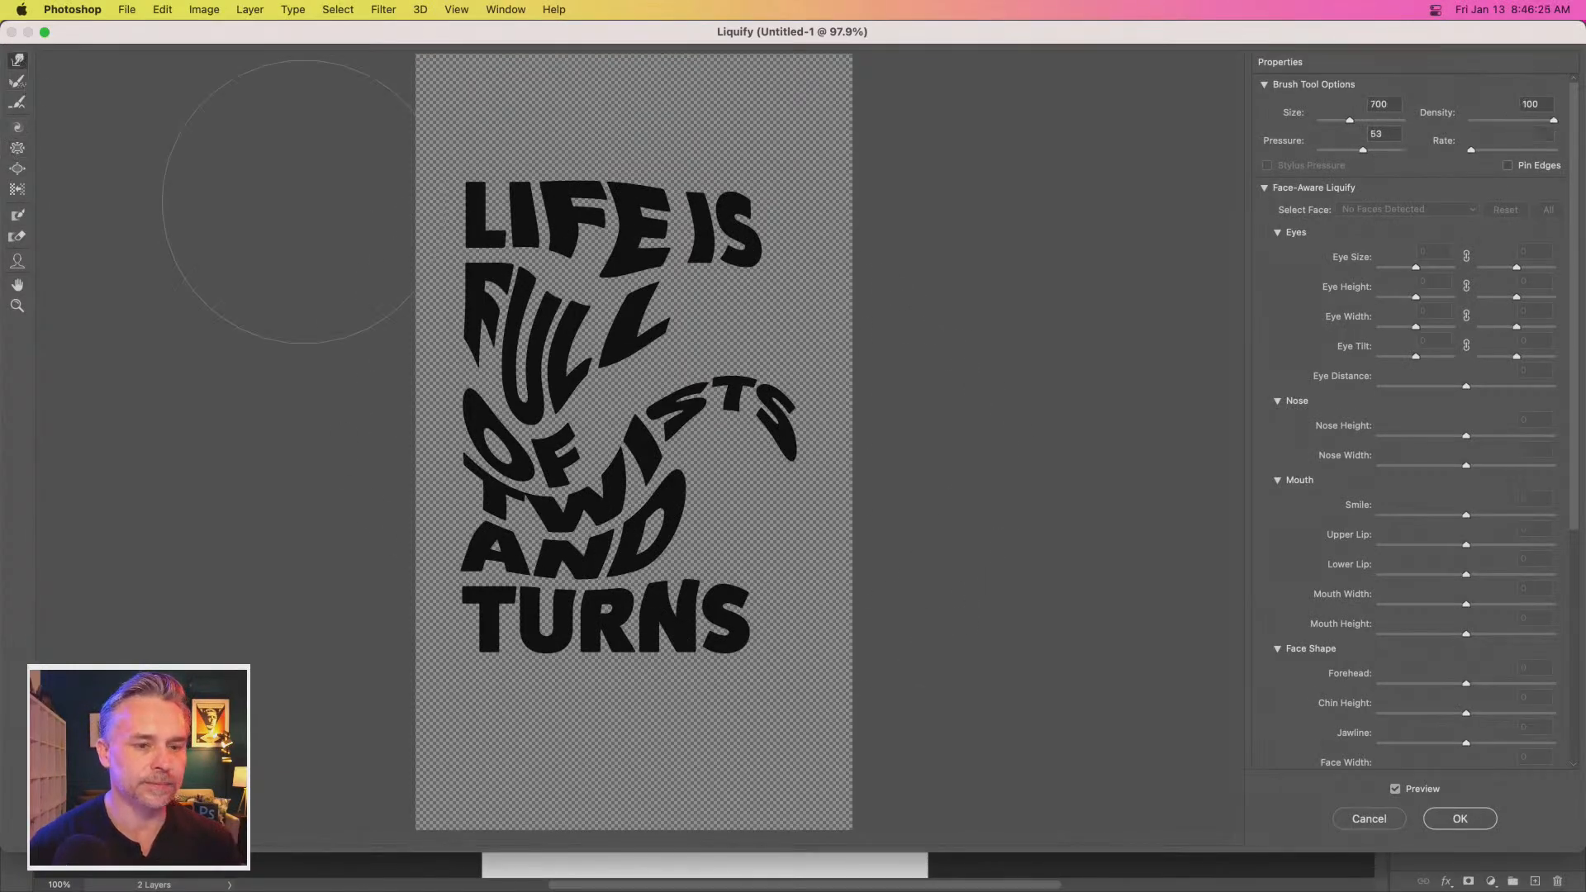
{"action": "mouse_move", "coordinate": [658, 266]}
{"action": "left_mouse_down"}
{"action": "mouse_move", "coordinate": [711, 206]}
{"action": "mouse_move", "coordinate": [715, 157]}
{"action": "left_mouse_up"}
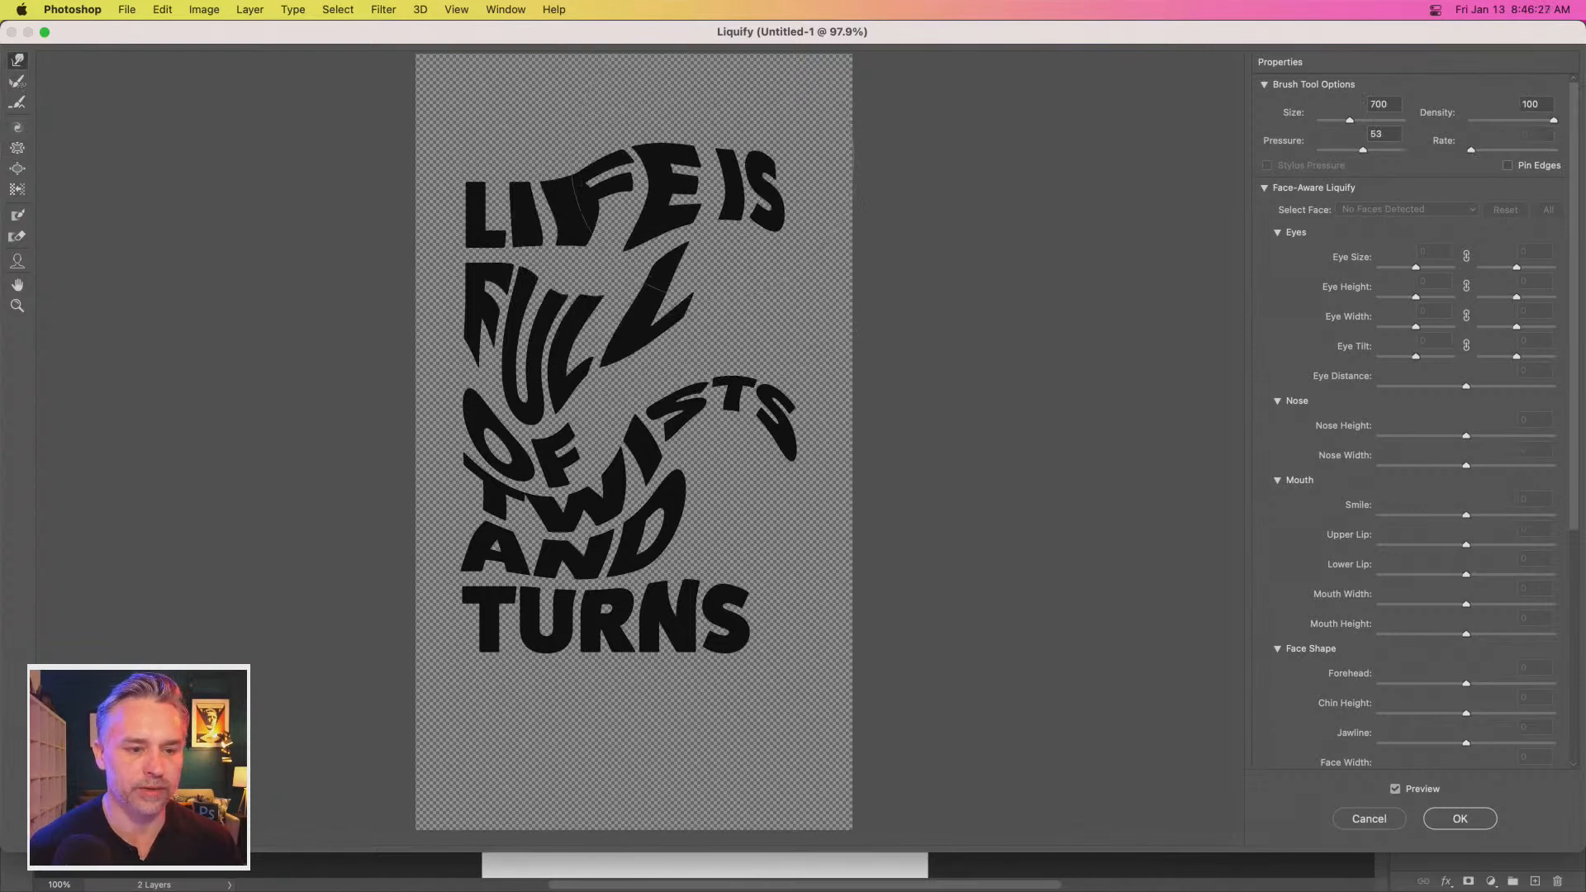
{"action": "mouse_move", "coordinate": [709, 648]}
{"action": "left_mouse_down"}
{"action": "mouse_move", "coordinate": [761, 740]}
{"action": "mouse_move", "coordinate": [753, 772]}
{"action": "mouse_move", "coordinate": [694, 743]}
{"action": "mouse_move", "coordinate": [732, 714]}
{"action": "mouse_move", "coordinate": [778, 803]}
{"action": "left_mouse_up"}
{"action": "left_click_drag", "start_coordinate": [607, 706], "coordinate": [621, 752]}
{"action": "left_click_drag", "start_coordinate": [786, 743], "coordinate": [790, 789]}
{"action": "mouse_move", "coordinate": [708, 475]}
{"action": "left_mouse_down"}
{"action": "mouse_move", "coordinate": [749, 528]}
{"action": "mouse_move", "coordinate": [741, 504]}
{"action": "mouse_move", "coordinate": [703, 469]}
{"action": "left_mouse_up"}
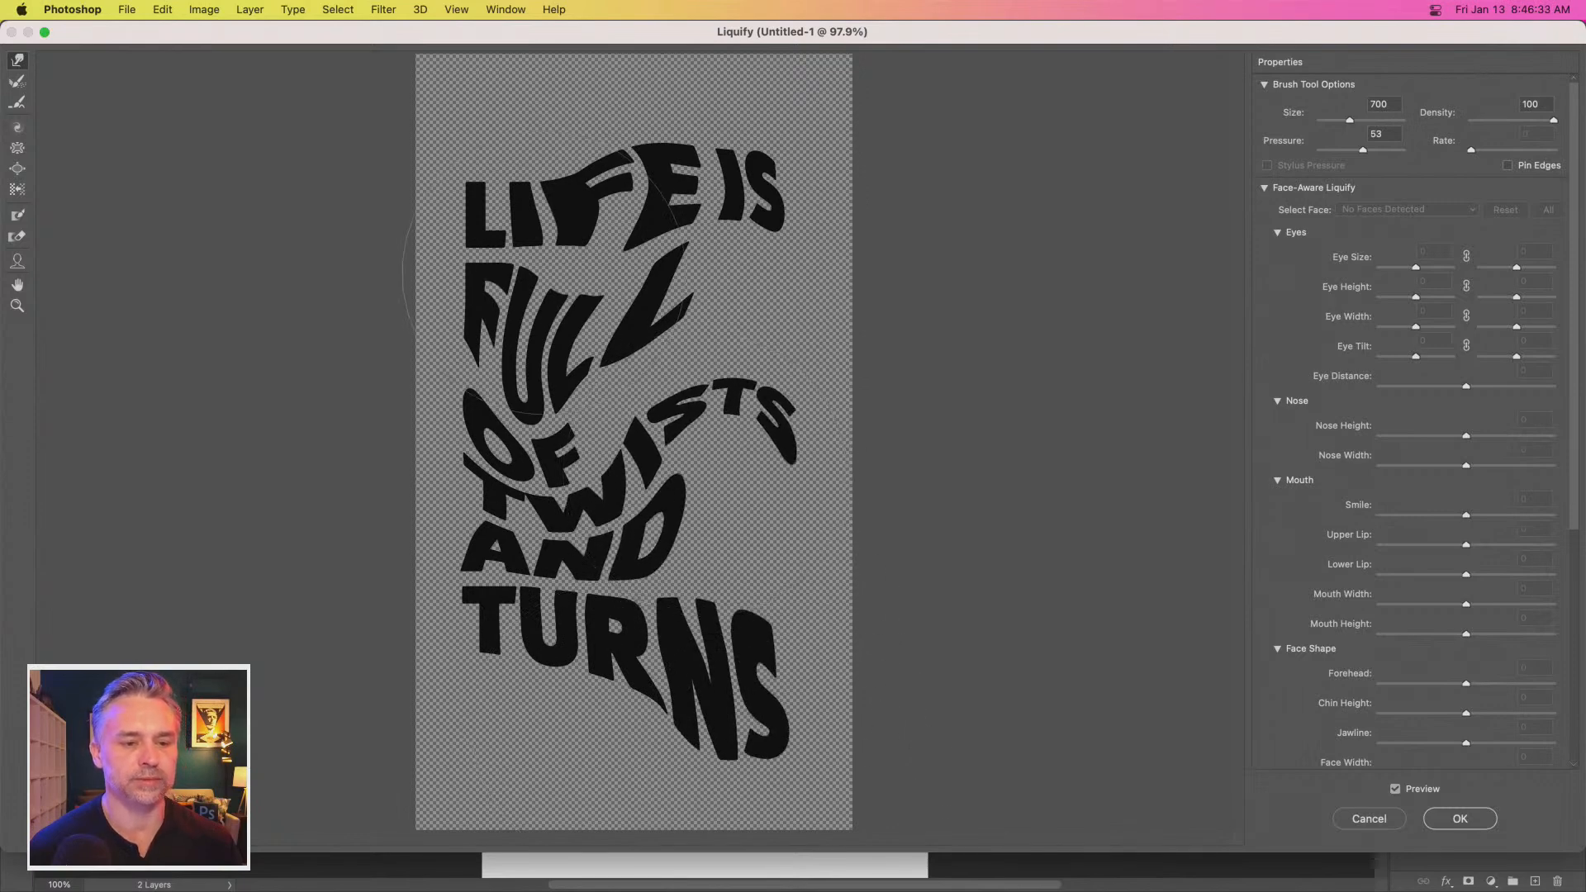
{"action": "left_click_drag", "start_coordinate": [723, 159], "coordinate": [717, 113]}
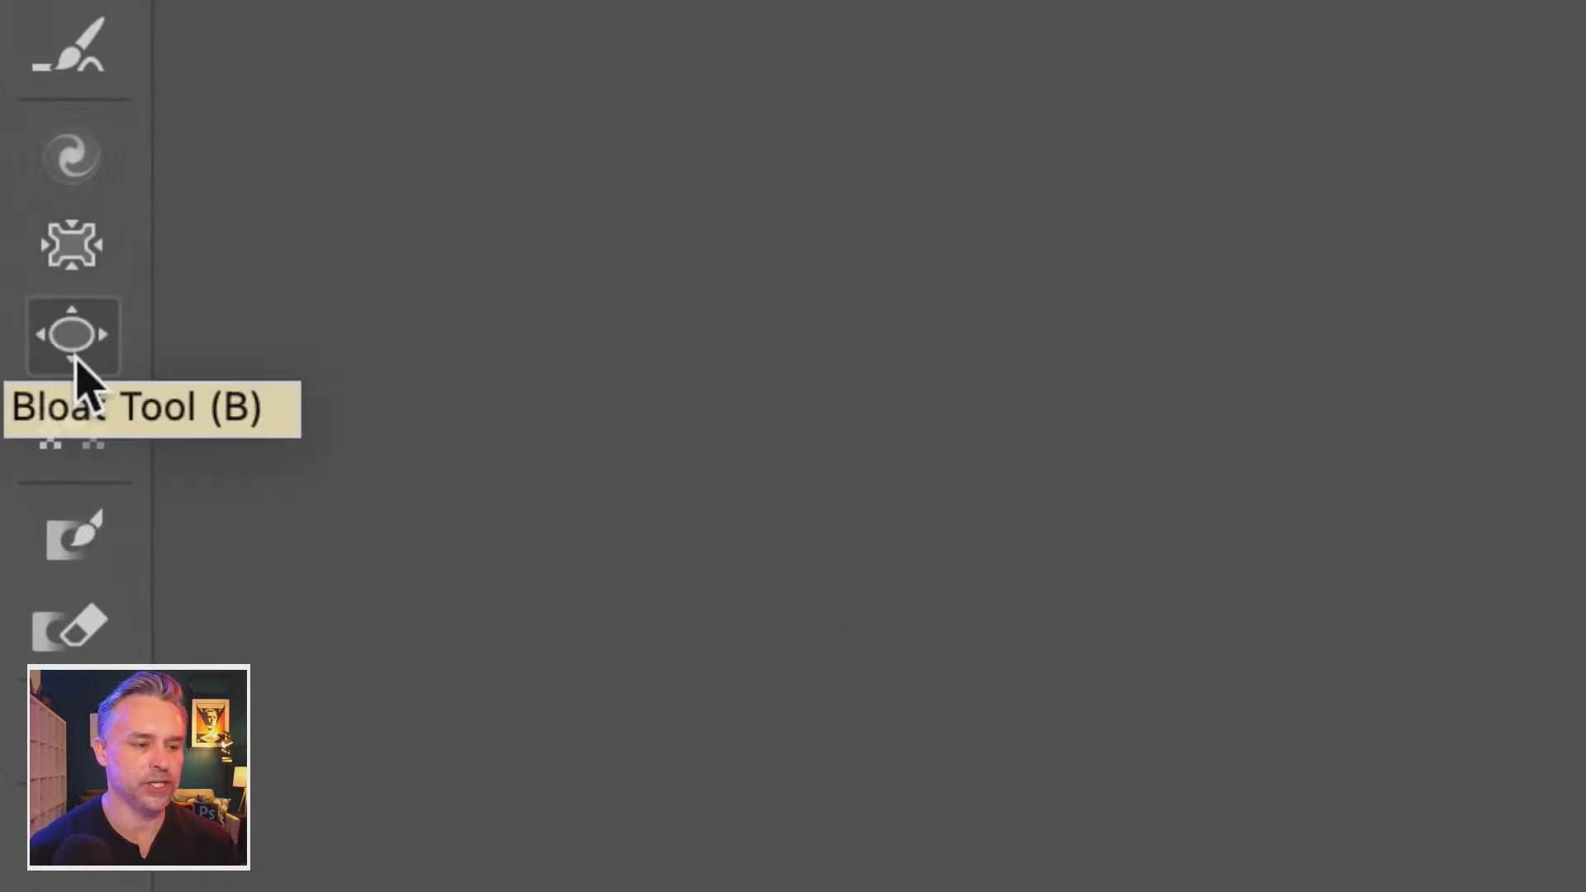
Try the Pucker tool at brush size 400 on the end of FULL and undo it
{"action": "left_click", "coordinate": [69, 265]}
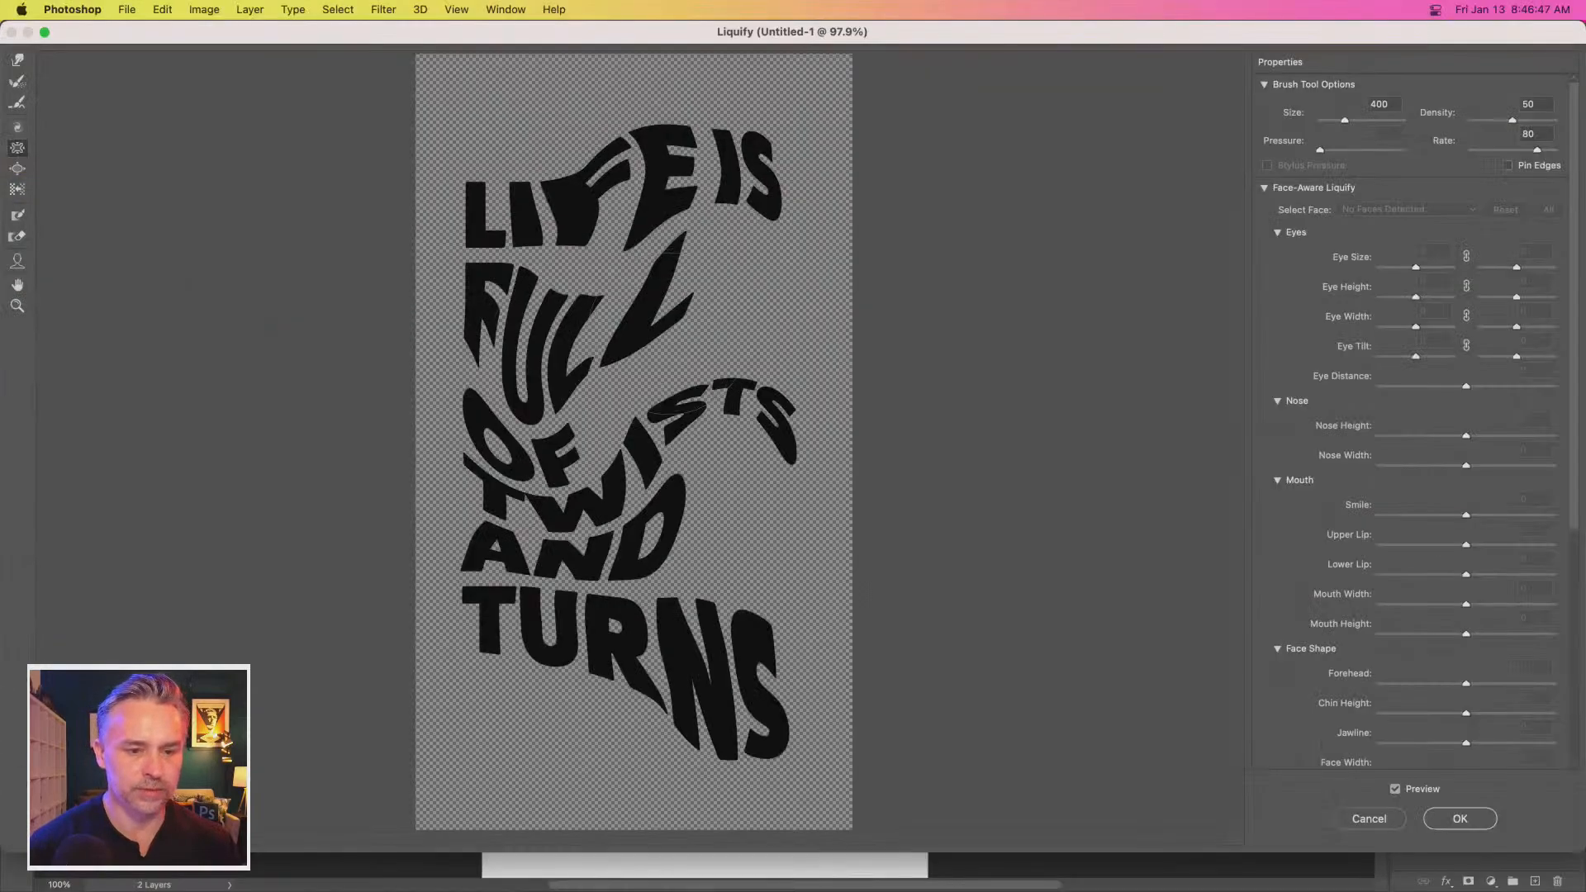
{"action": "left_click_drag", "start_coordinate": [657, 317], "coordinate": [658, 315]}
{"action": "key", "text": "super+z"}
{"action": "key", "text": "super+z"}
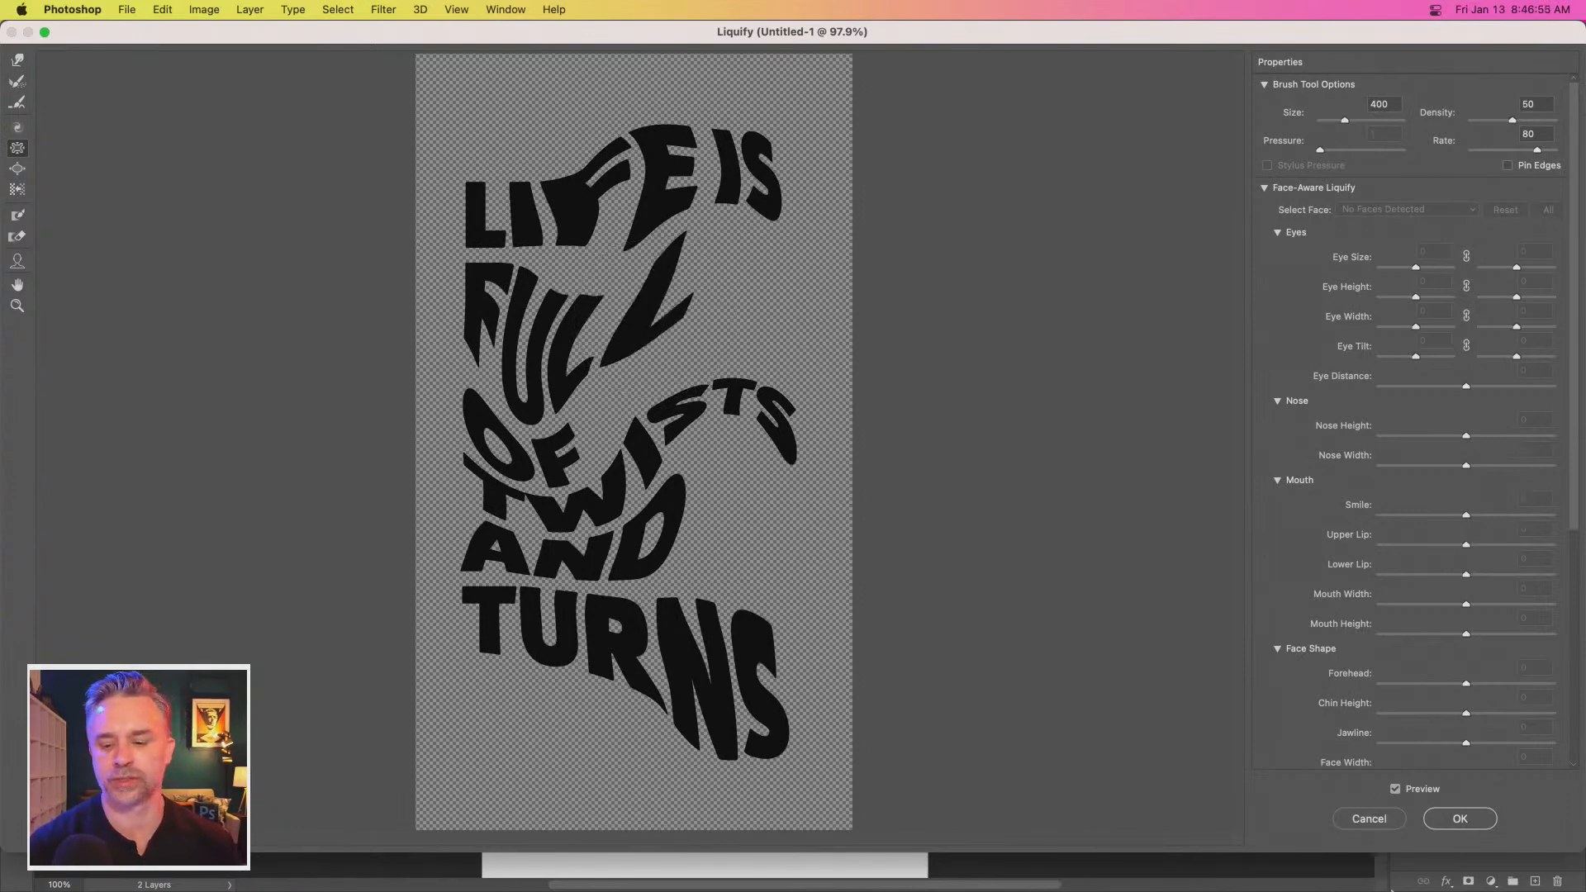
Apply the Liquify distortion to the text Smart Object
{"action": "left_click", "coordinate": [1460, 818]}
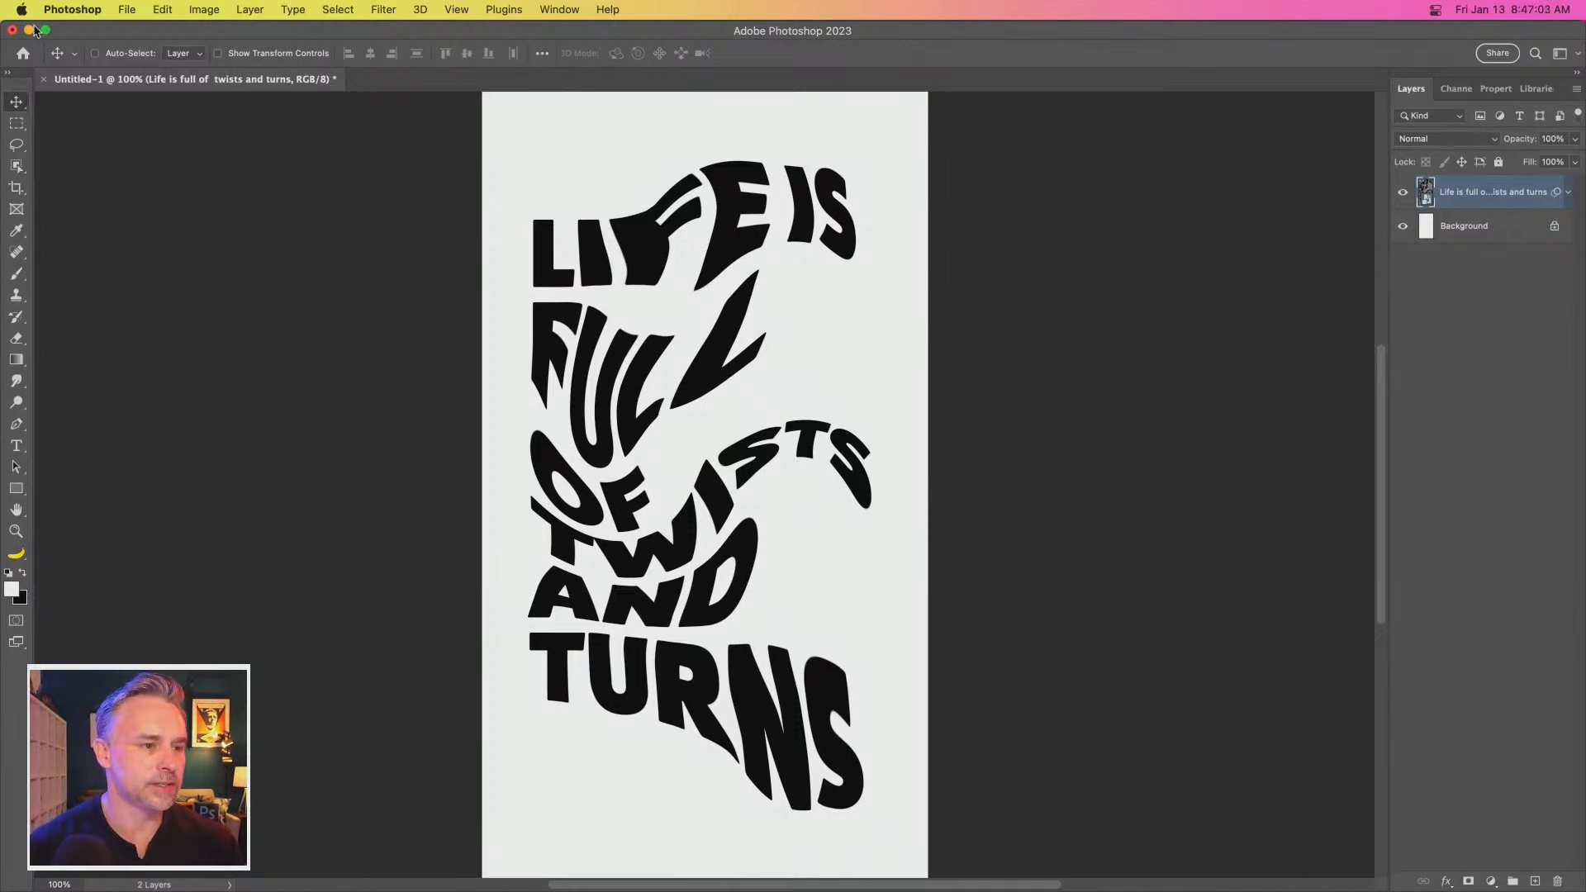
Switch to Quotes.ai in Illustrator, stop the 3D and Materials effect from rendering, and clear the artwork selection
{"action": "left_click", "coordinate": [26, 31]}
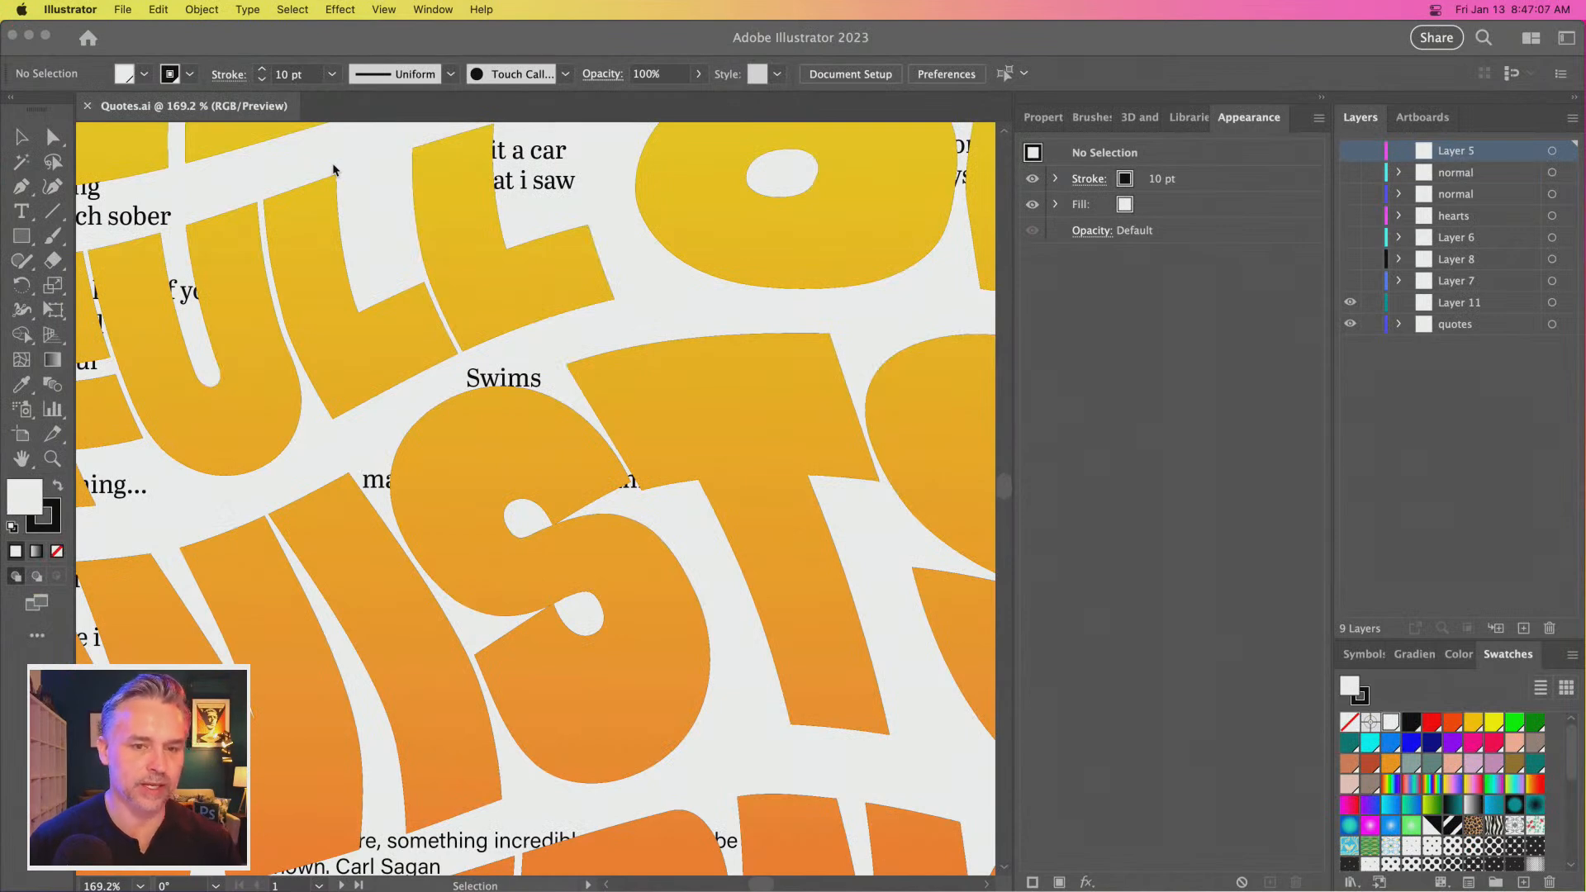
{"action": "key", "text": "super+0"}
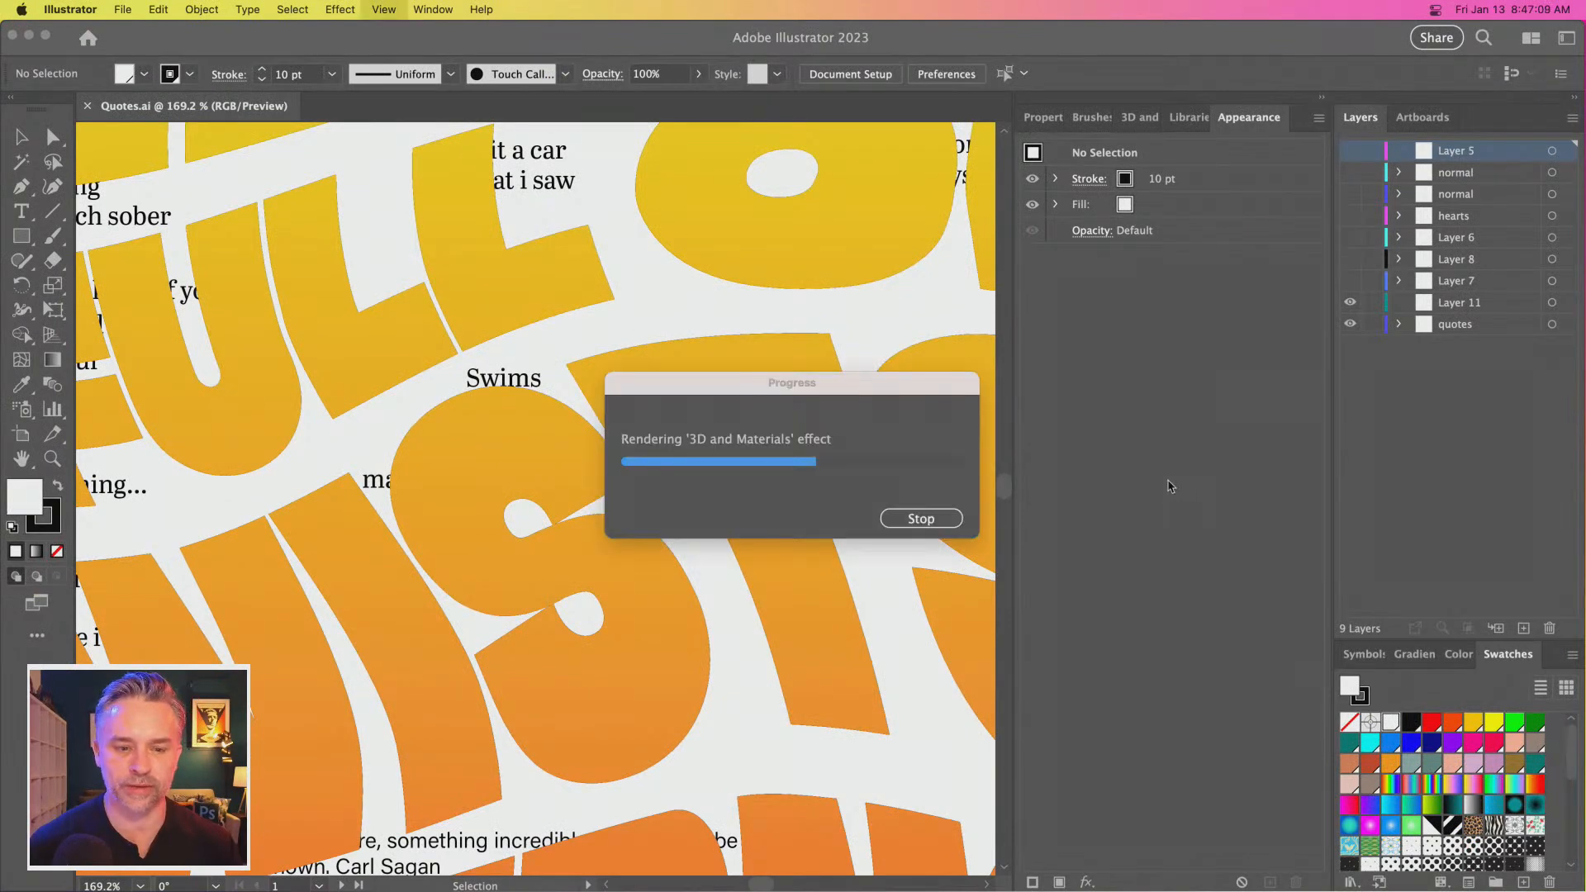
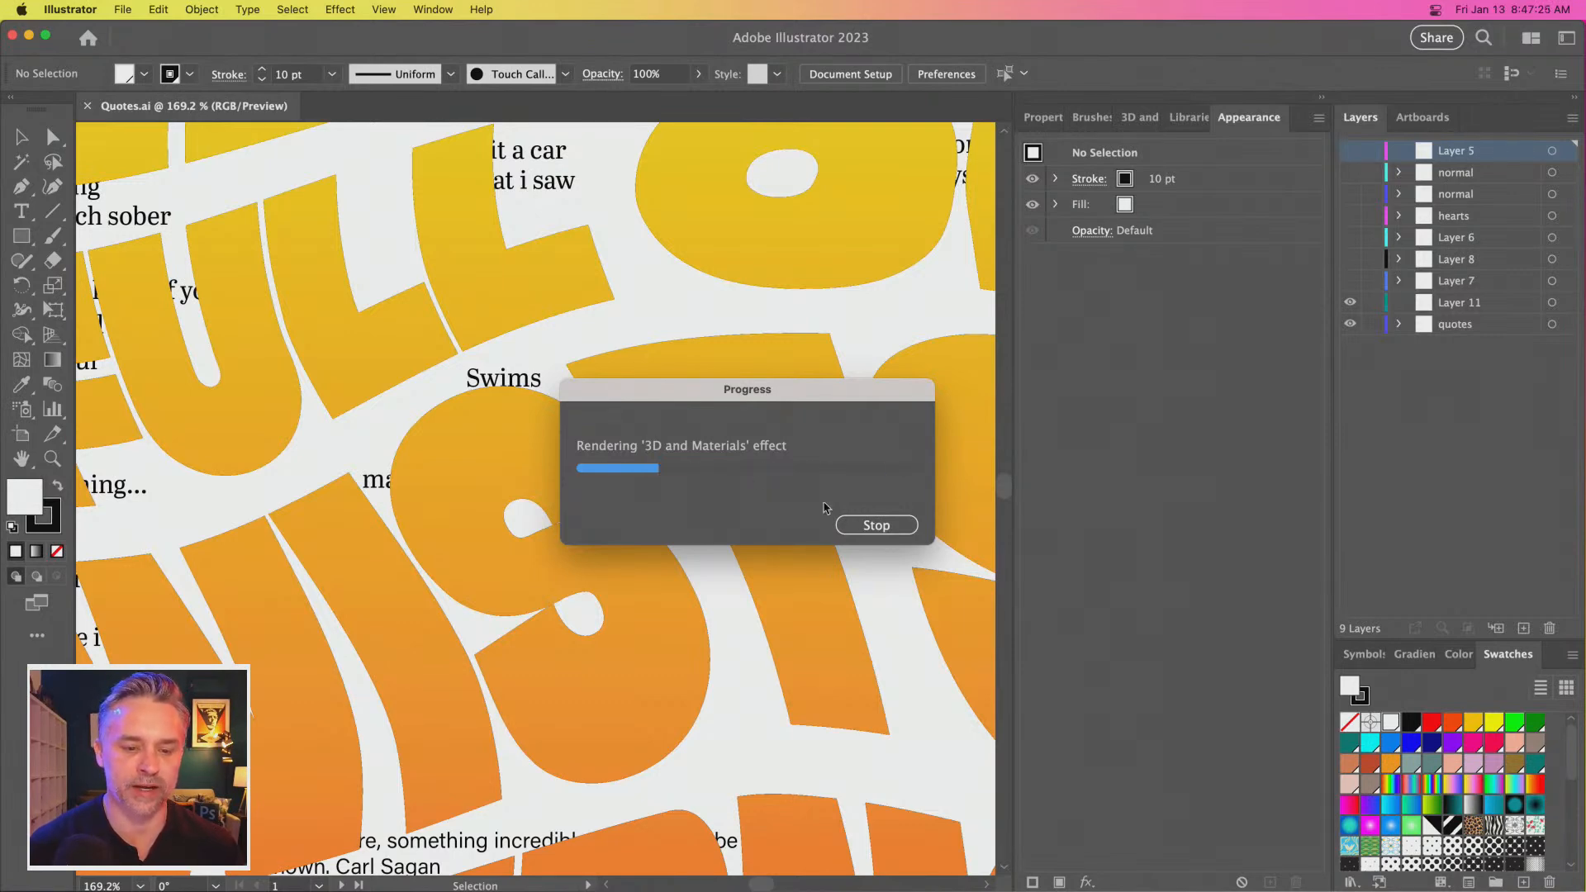
{"action": "left_click", "coordinate": [876, 526]}
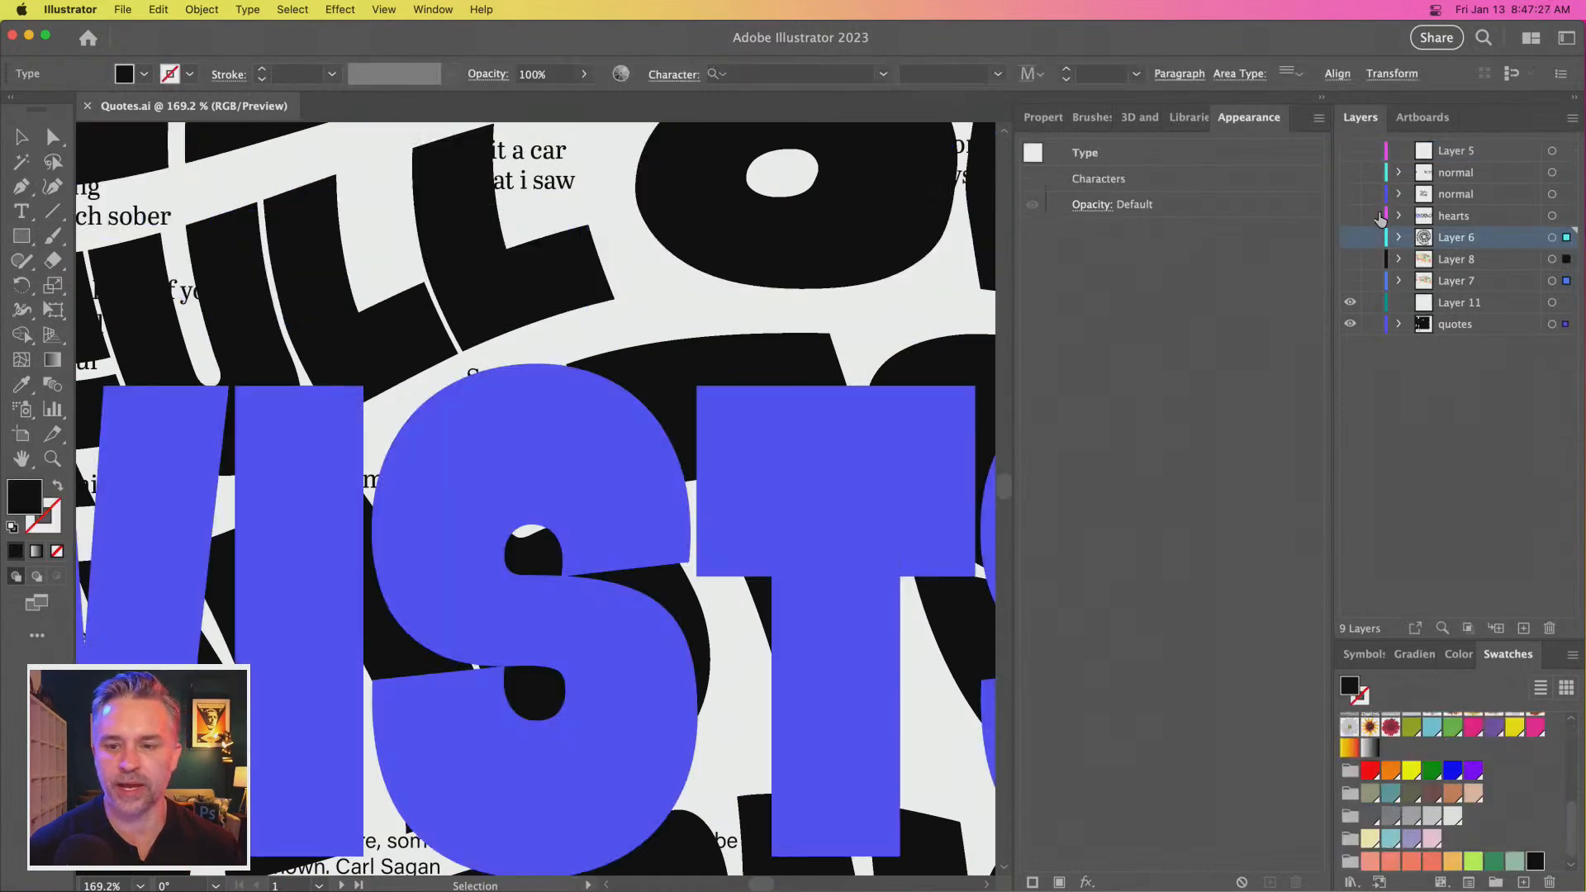
{"action": "left_click", "coordinate": [1459, 261]}
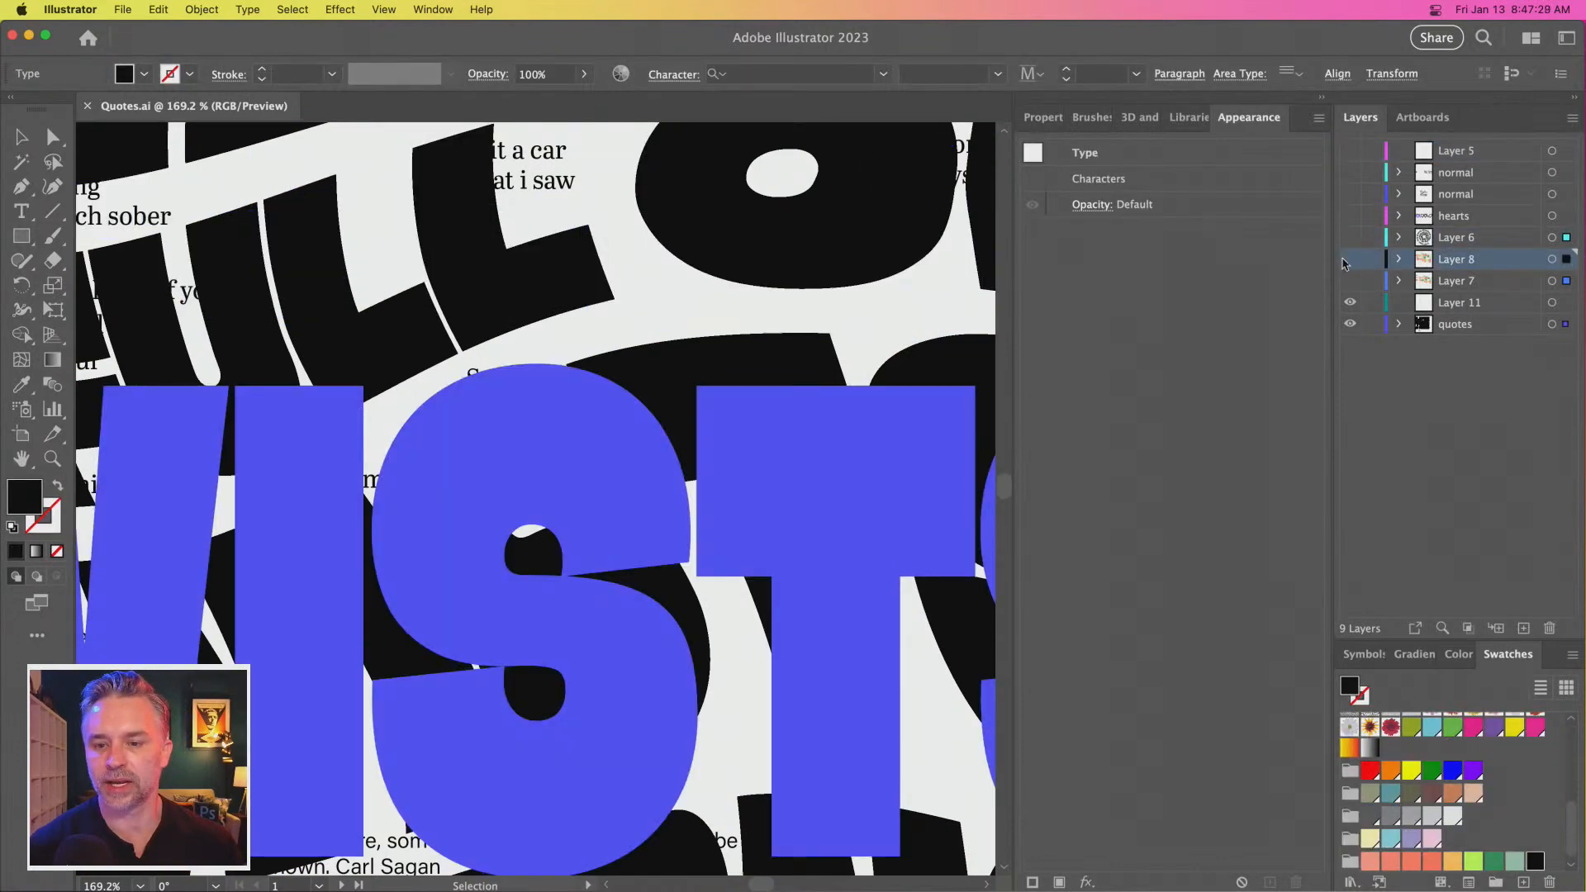
{"action": "left_click", "coordinate": [1470, 282], "text": "shift"}
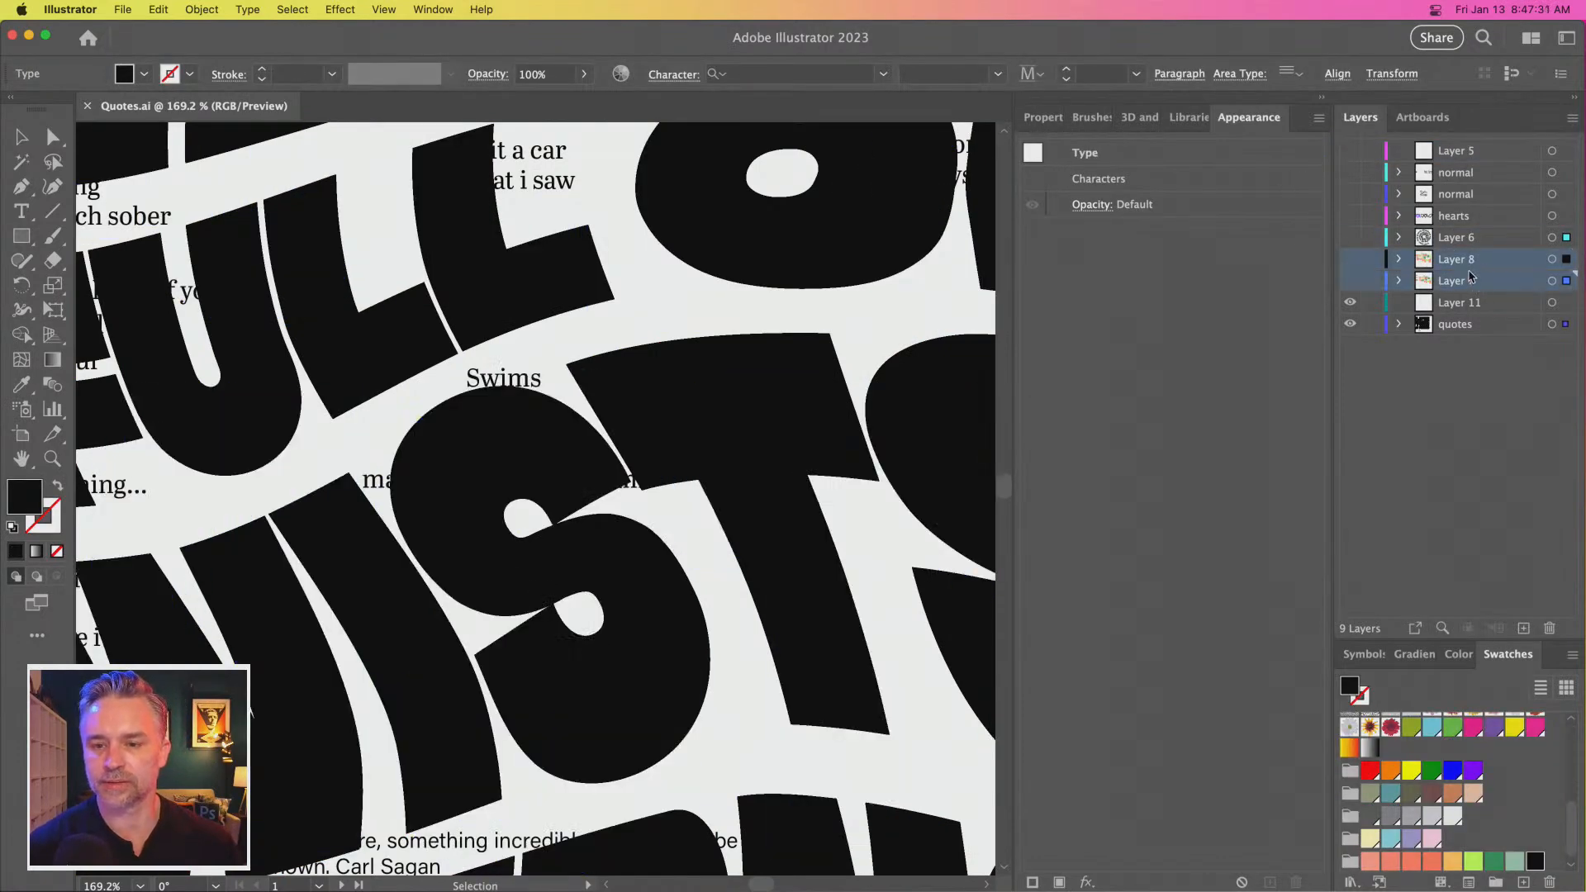
{"action": "key", "text": "super+0"}
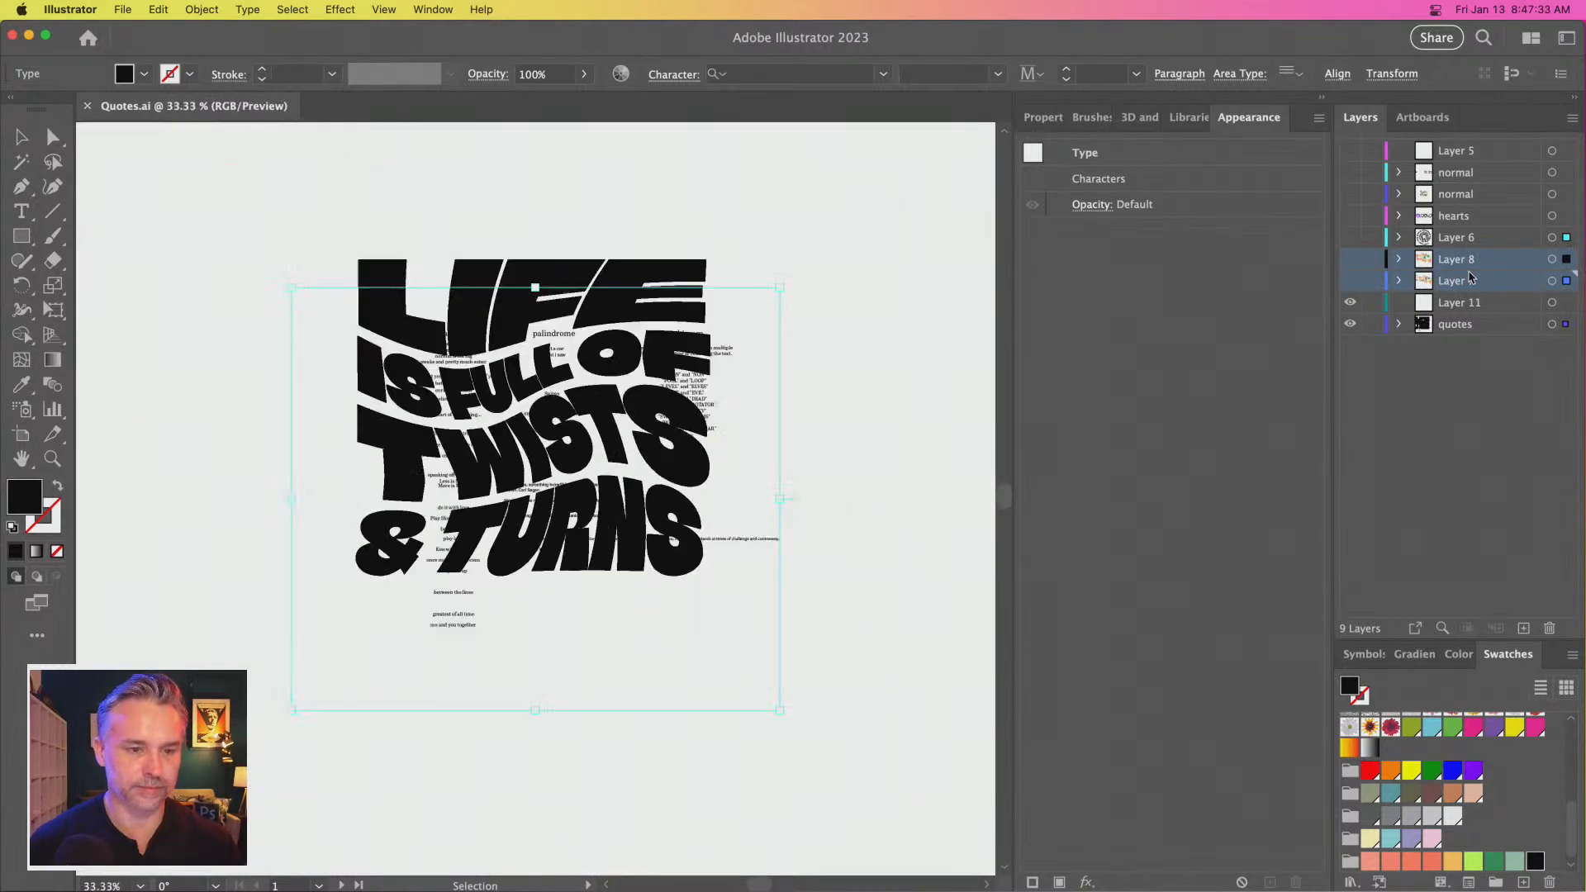
{"action": "left_click", "coordinate": [761, 203]}
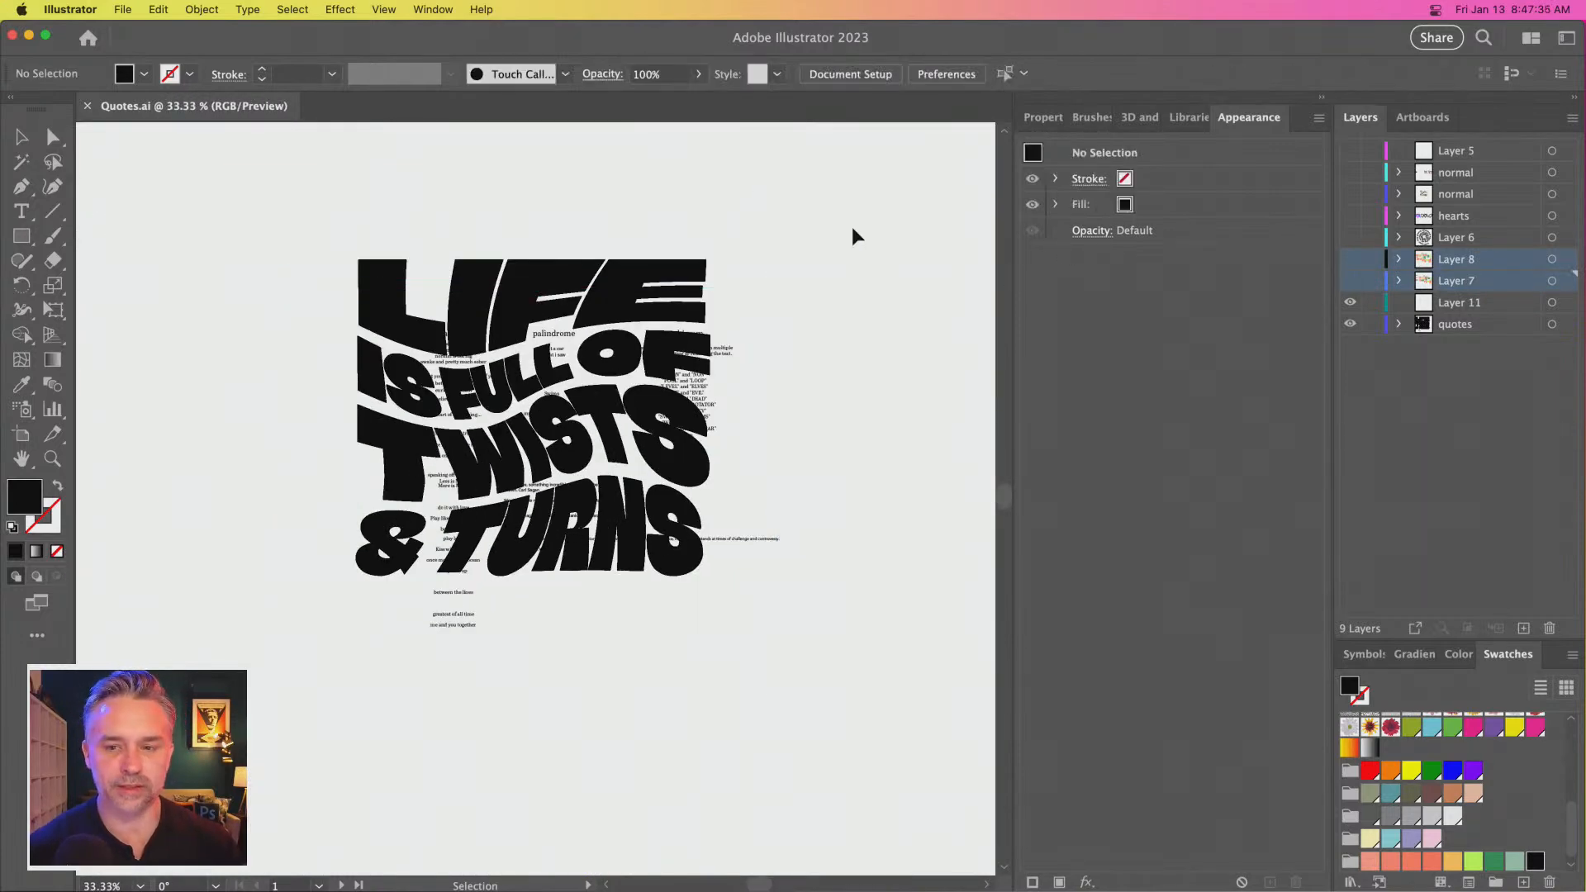
Show both layers named normal and bring the Normal Is Boring lettering variations into view
{"action": "left_click", "coordinate": [1493, 198]}
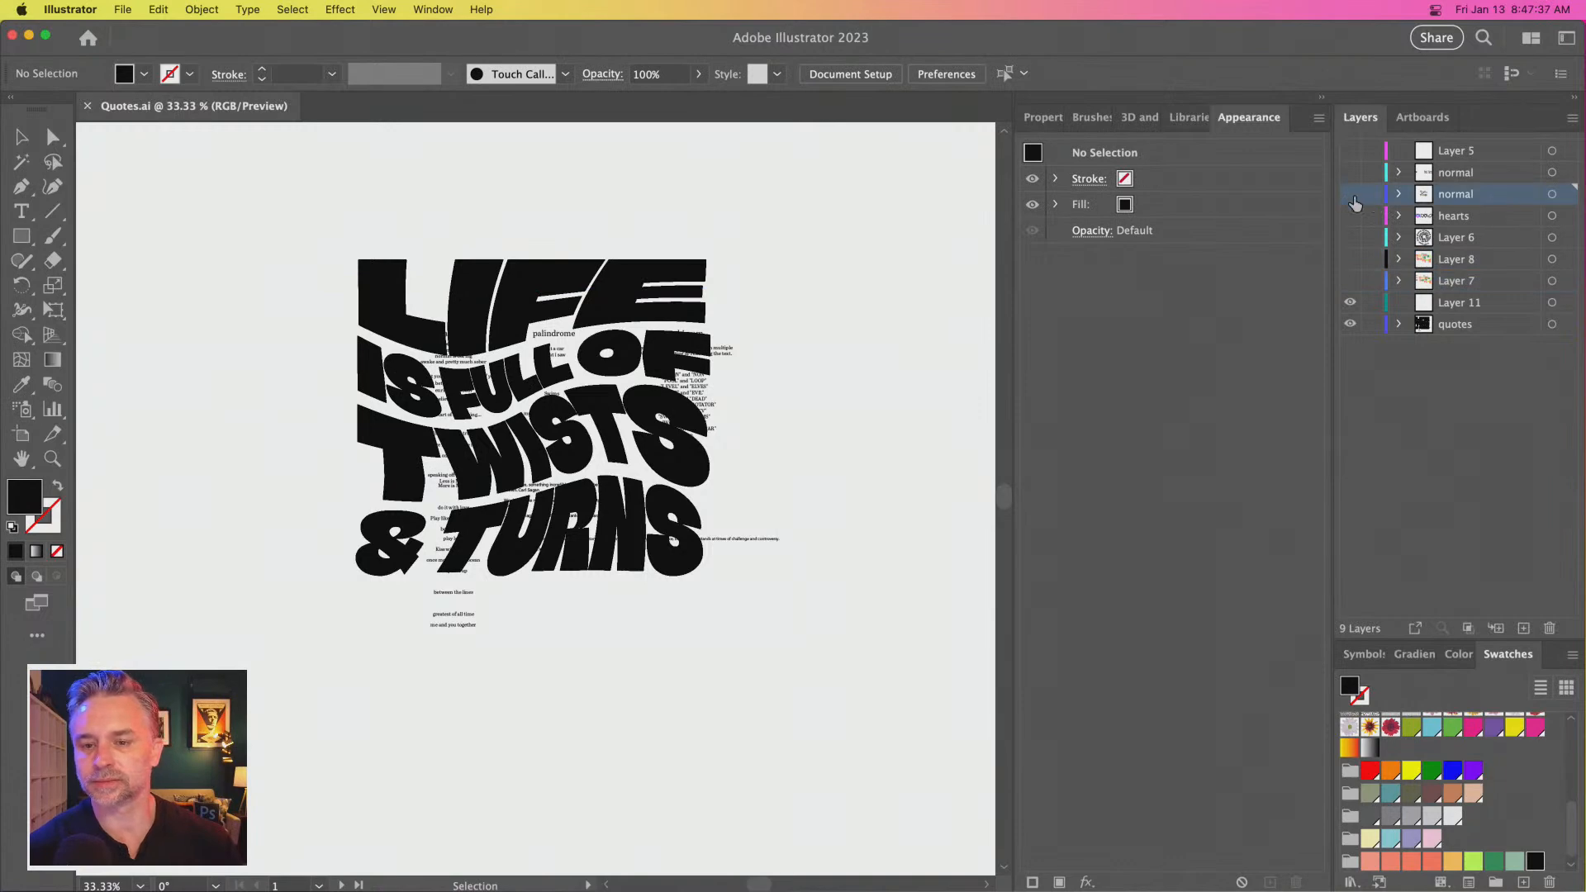
{"action": "left_click", "coordinate": [1350, 195]}
{"action": "left_click", "coordinate": [1350, 173]}
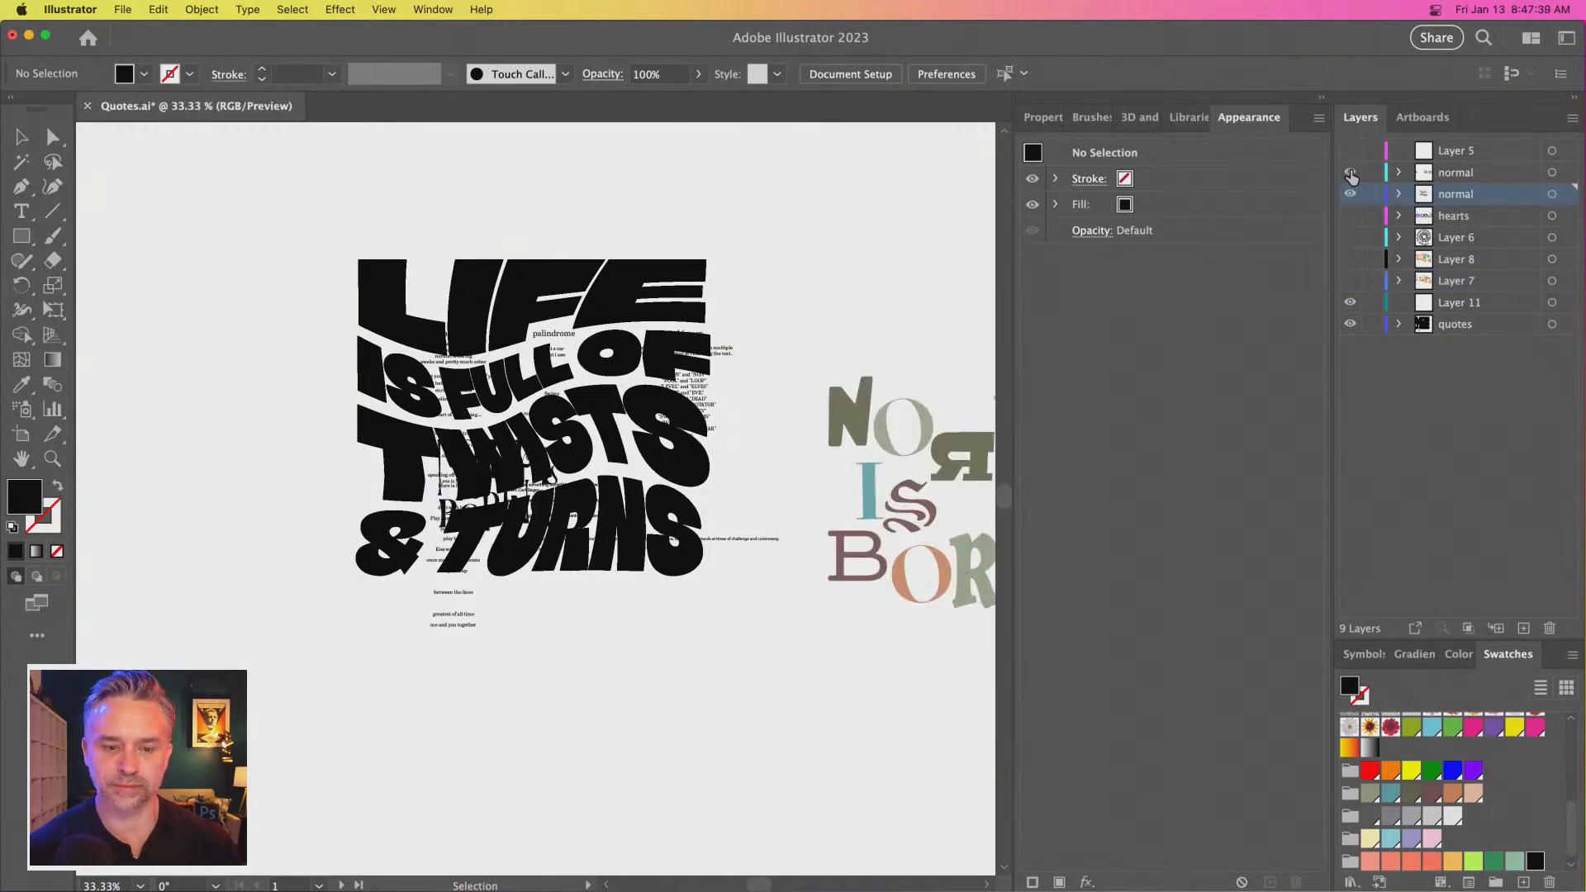
{"action": "left_click_drag", "start_coordinate": [835, 272], "coordinate": [208, 276]}
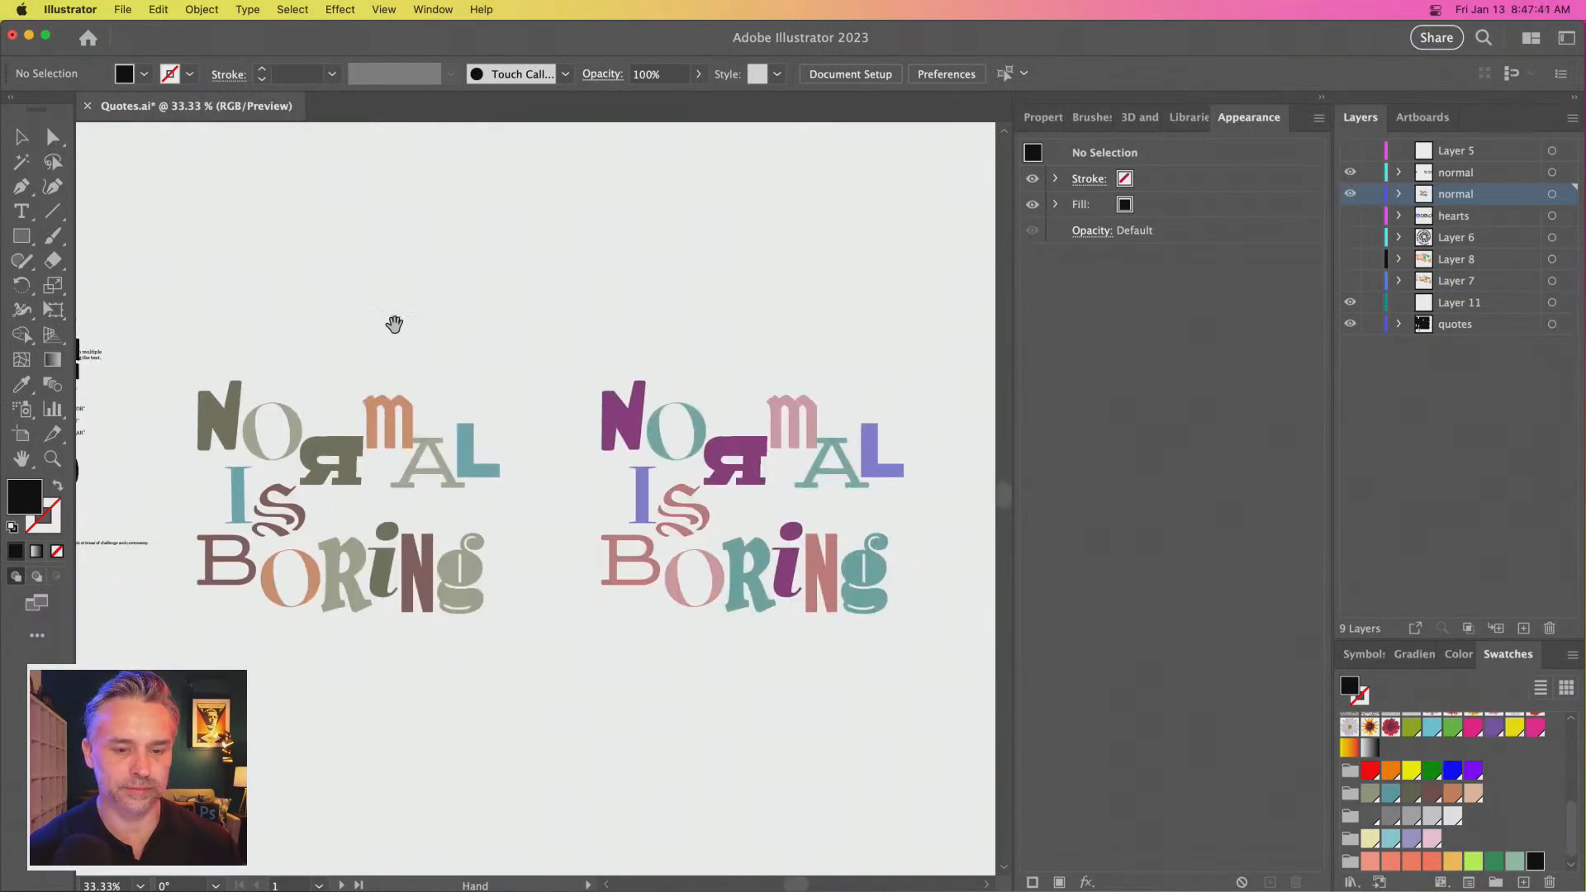
{"action": "scroll", "coordinate": [208, 277], "scroll_direction": "right", "scroll_amount": 6}
Delete the multicoloured 3D version of the Normal Is Boring lettering and hide both normal layers
{"action": "left_click_drag", "start_coordinate": [492, 296], "coordinate": [847, 690]}
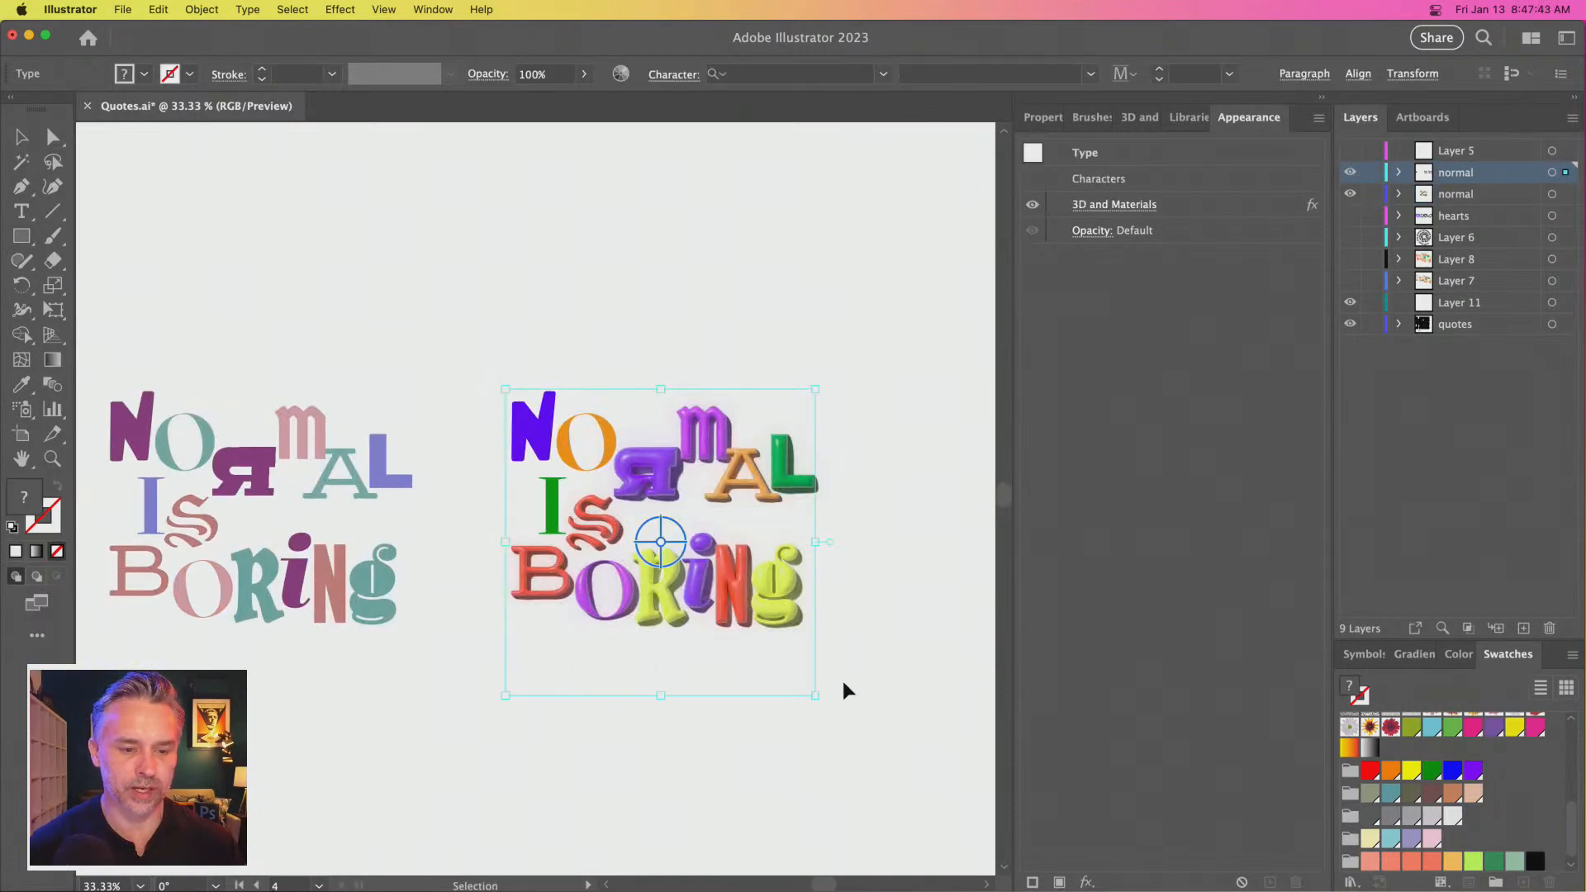
{"action": "key", "text": "Delete"}
{"action": "left_click_drag", "start_coordinate": [301, 309], "coordinate": [787, 345]}
{"action": "left_click", "coordinate": [1349, 172]}
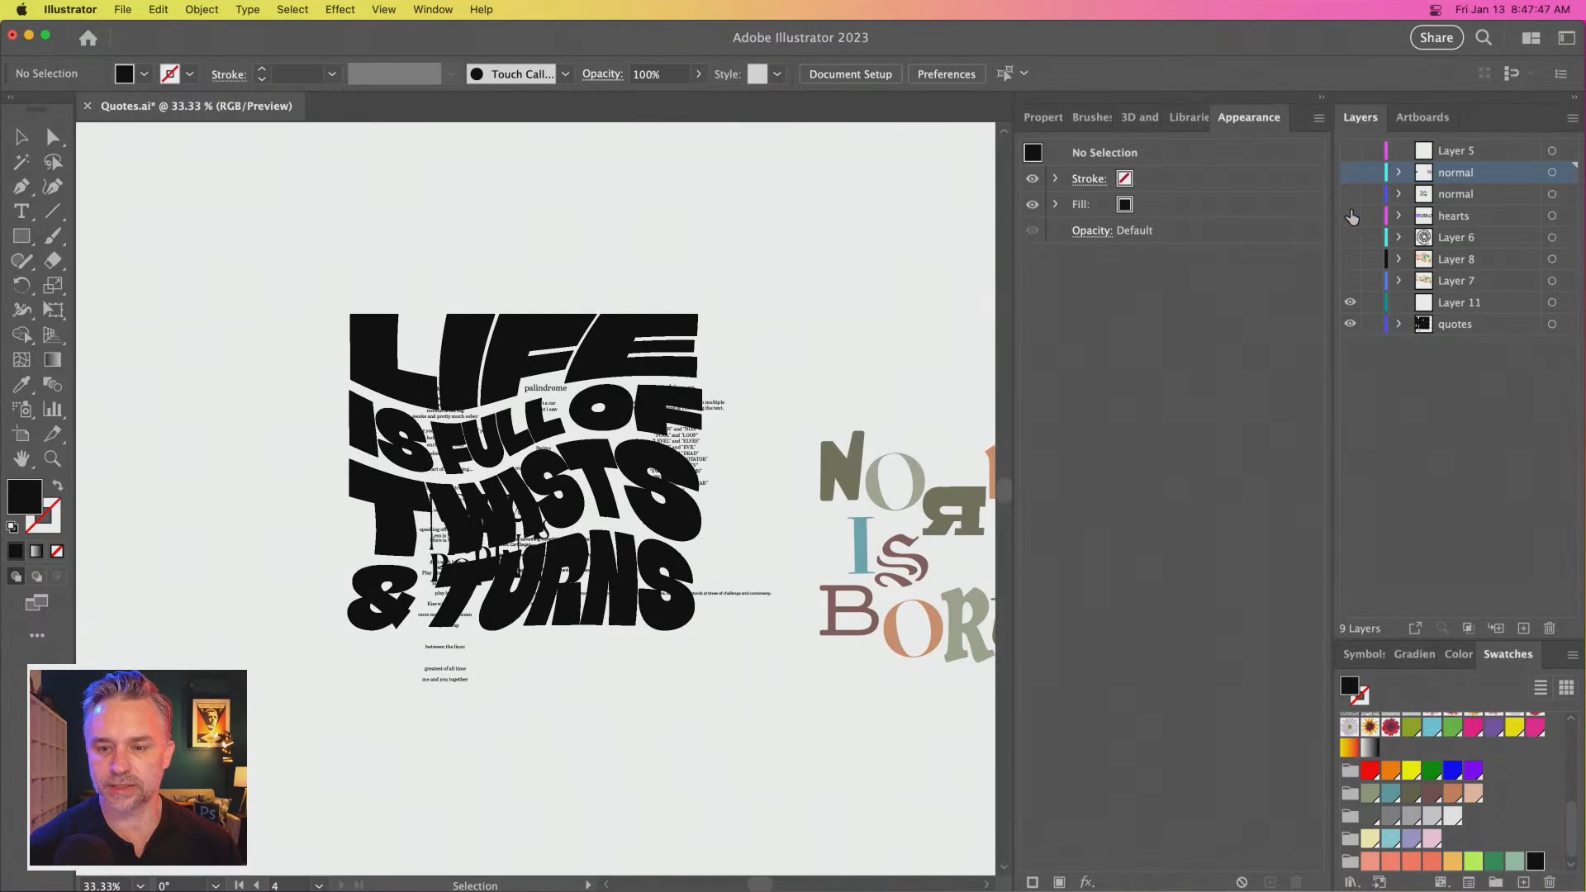
{"action": "left_click", "coordinate": [1349, 194]}
Check what the quotes layer contains by toggling its visibility, hide Layer 11, and make quotes the active layer
{"action": "left_click", "coordinate": [1479, 323]}
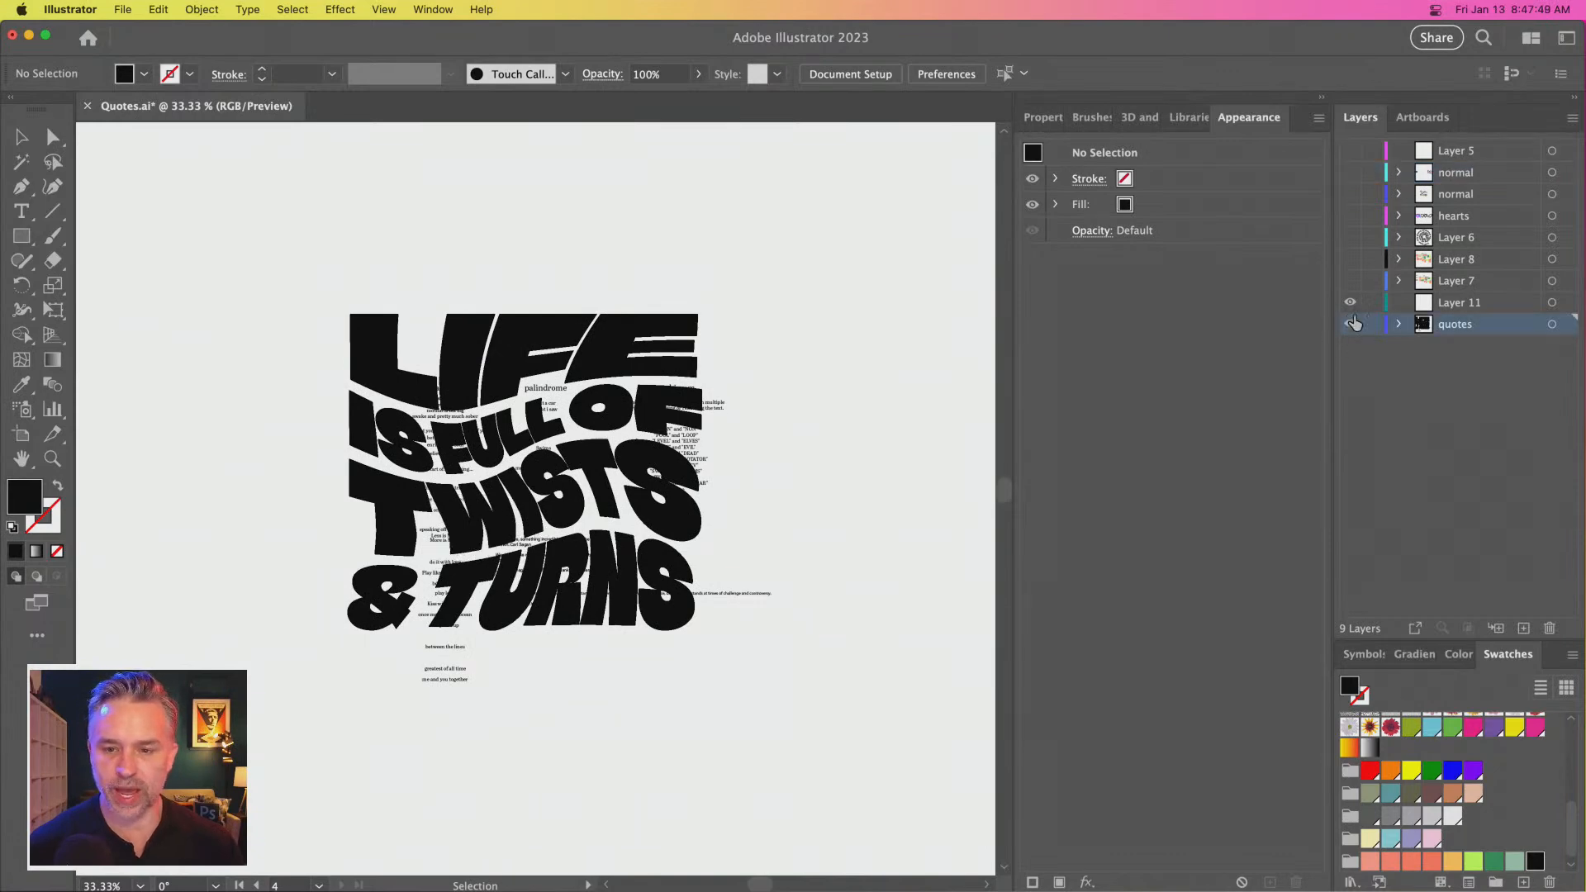
{"action": "left_click", "coordinate": [1350, 323]}
{"action": "left_click", "coordinate": [1349, 323]}
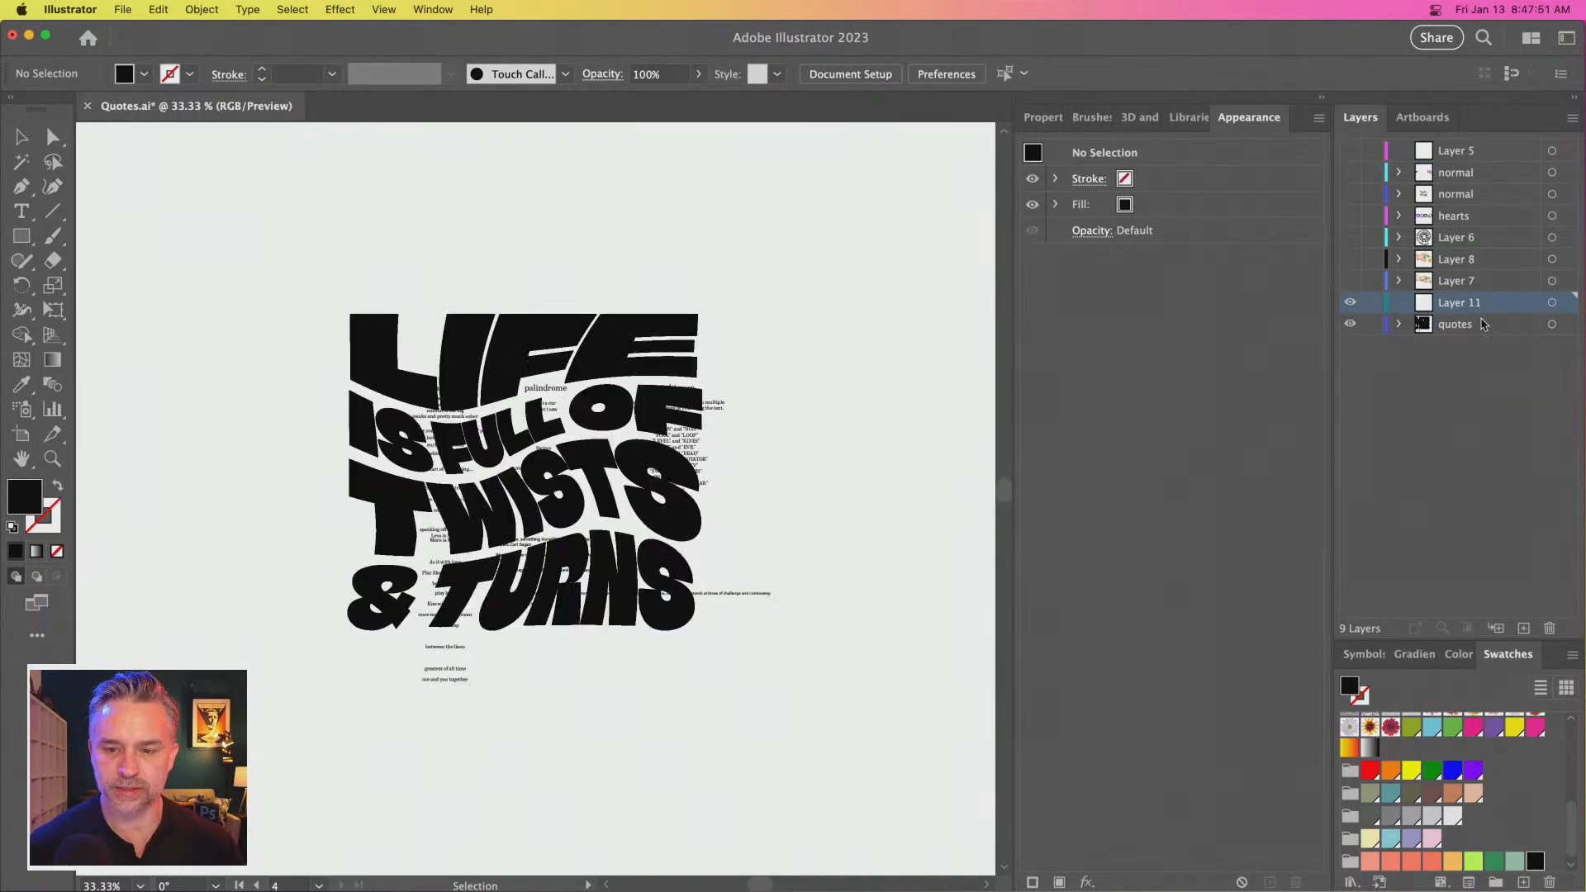
{"action": "left_click", "coordinate": [1478, 324]}
Pull stacked duplicates of the black warped Life Is Full of Twists & Turns lettering aside one by one and delete them
{"action": "left_click", "coordinate": [458, 384]}
{"action": "left_click_drag", "start_coordinate": [420, 339], "coordinate": [567, 296]}
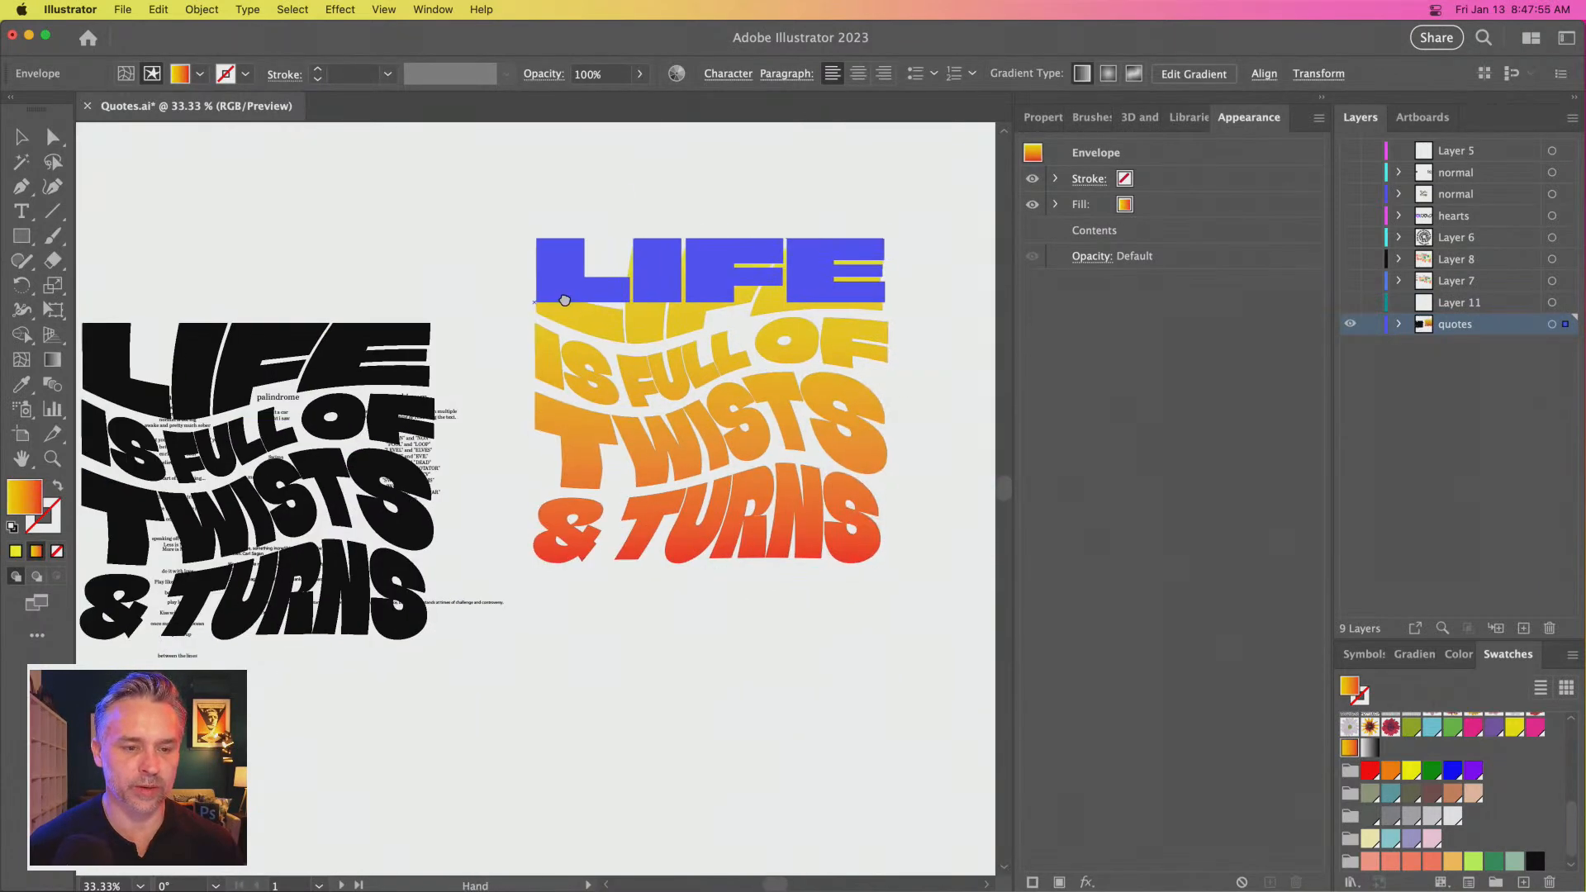
{"action": "left_click_drag", "start_coordinate": [264, 367], "coordinate": [774, 556]}
{"action": "key", "text": "Delete"}
{"action": "left_click", "coordinate": [564, 353]}
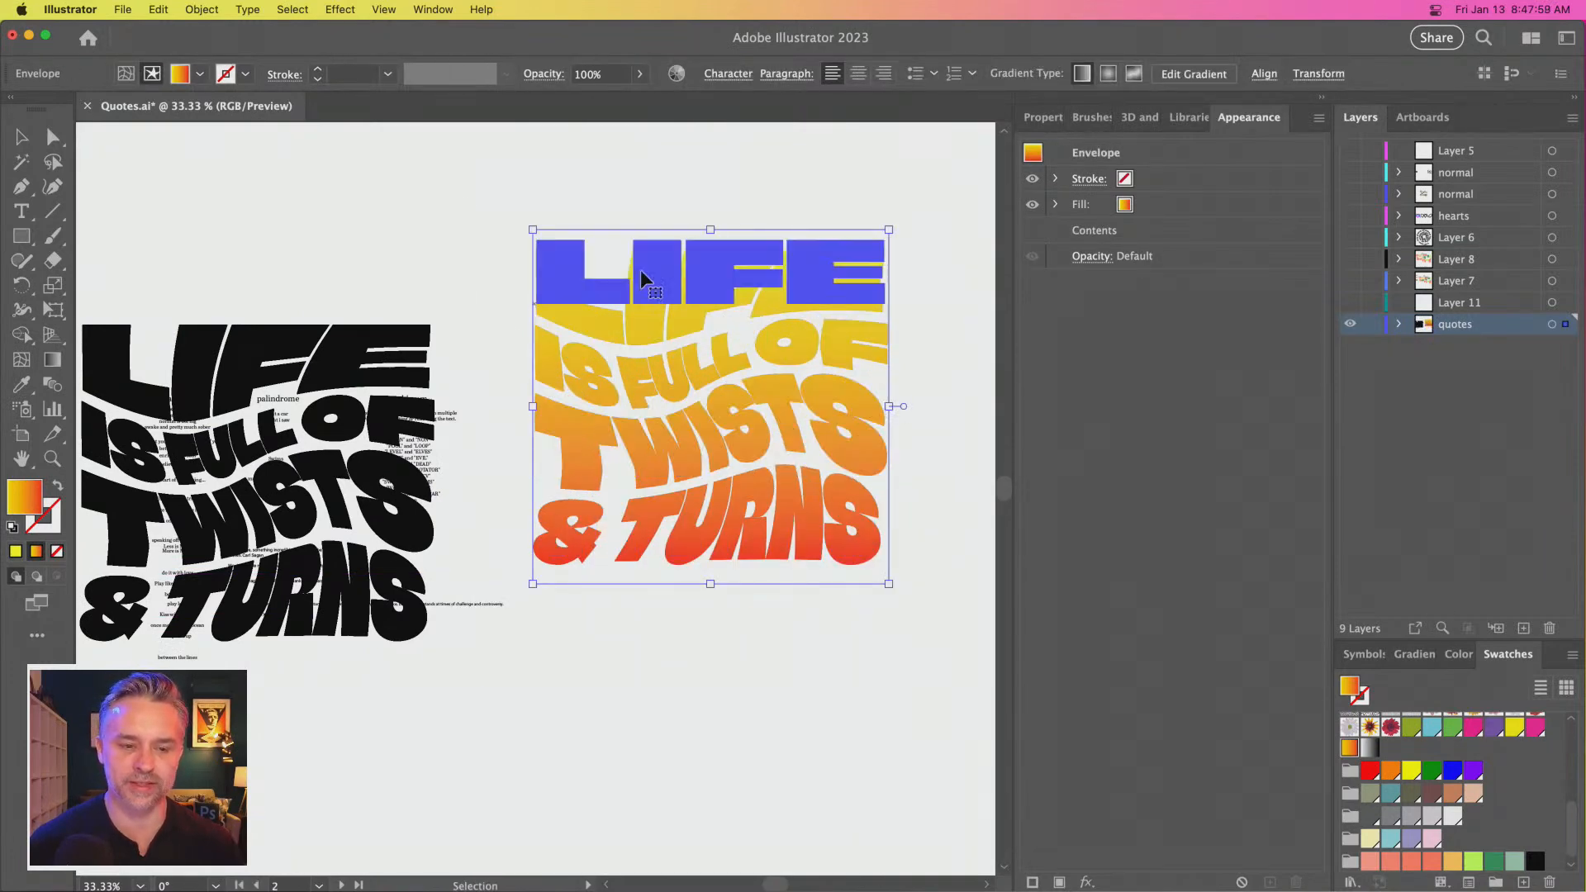
{"action": "left_click_drag", "start_coordinate": [329, 302], "coordinate": [640, 299]}
{"action": "left_click_drag", "start_coordinate": [499, 370], "coordinate": [261, 289]}
{"action": "key", "text": "Delete"}
{"action": "left_click_drag", "start_coordinate": [583, 397], "coordinate": [414, 292]}
{"action": "key", "text": "Delete"}
{"action": "key", "text": "Delete"}
{"action": "left_click_drag", "start_coordinate": [580, 355], "coordinate": [310, 270]}
{"action": "key", "text": "Delete"}
{"action": "left_click_drag", "start_coordinate": [558, 381], "coordinate": [307, 289]}
{"action": "key", "text": "Delete"}
{"action": "left_click_drag", "start_coordinate": [571, 388], "coordinate": [325, 311]}
{"action": "key", "text": "Delete"}
{"action": "key", "text": "Delete"}
{"action": "left_click_drag", "start_coordinate": [550, 361], "coordinate": [246, 256]}
{"action": "key", "text": "Delete"}
{"action": "key", "text": "Delete"}
{"action": "key", "text": "Delete"}
Try moving further copies of the black warped lettering aside and undo each move
{"action": "left_click_drag", "start_coordinate": [545, 381], "coordinate": [277, 315]}
{"action": "key", "text": "super+z"}
{"action": "left_click_drag", "start_coordinate": [595, 413], "coordinate": [280, 343]}
{"action": "key", "text": "super+z"}
Select all the remaining black duplicate envelope objects inside the quotes layer and delete them, keeping the gradient version
{"action": "left_click", "coordinate": [1399, 325]}
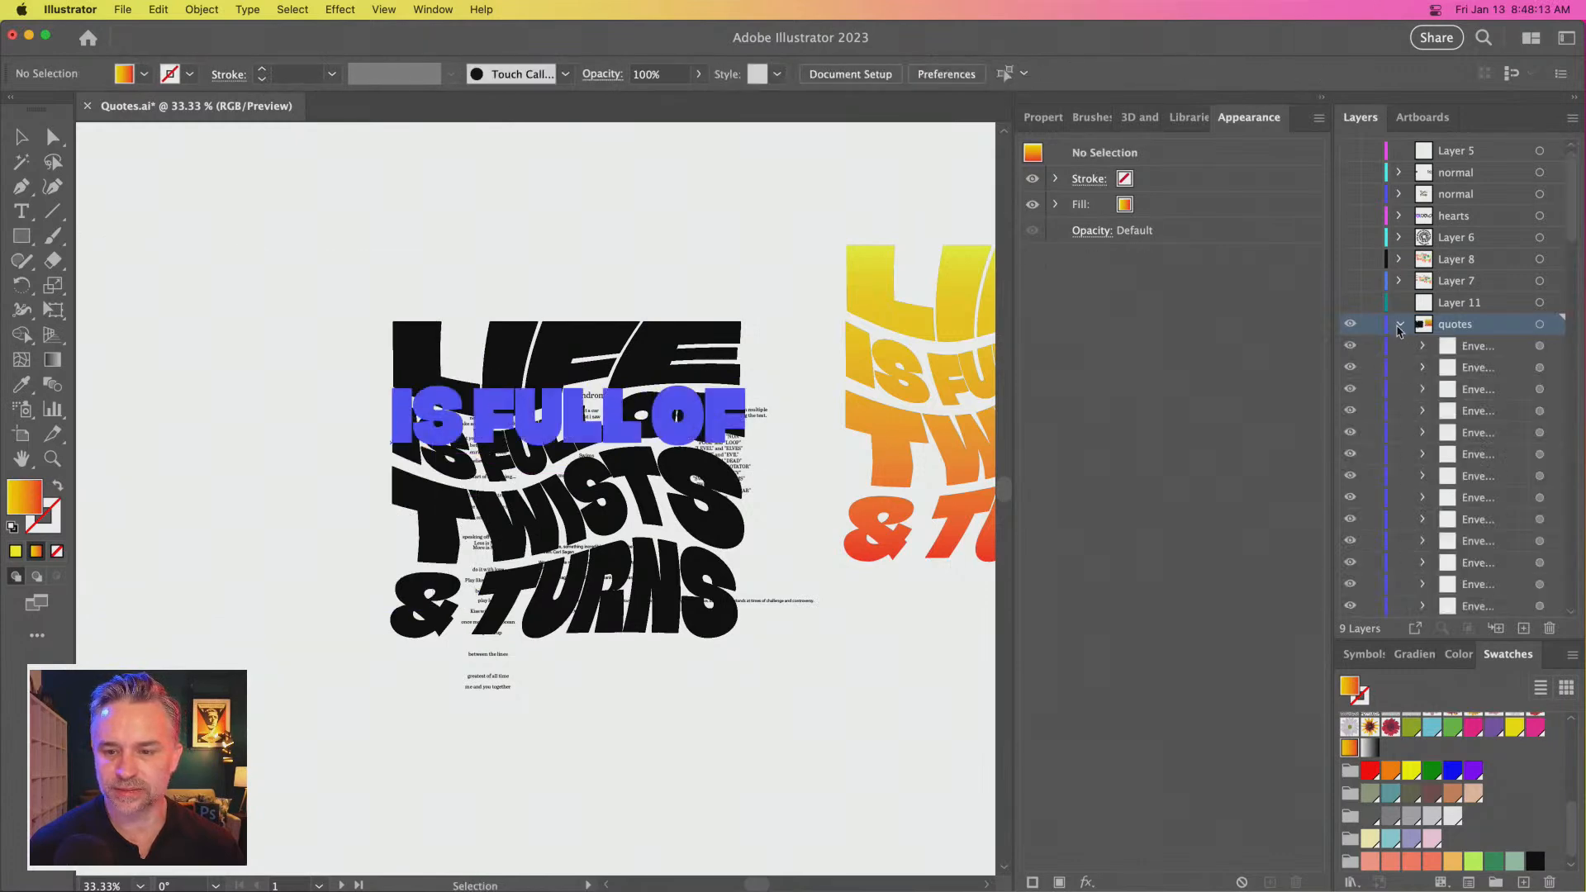
{"action": "scroll", "coordinate": [1454, 388], "scroll_direction": "down", "scroll_amount": 5}
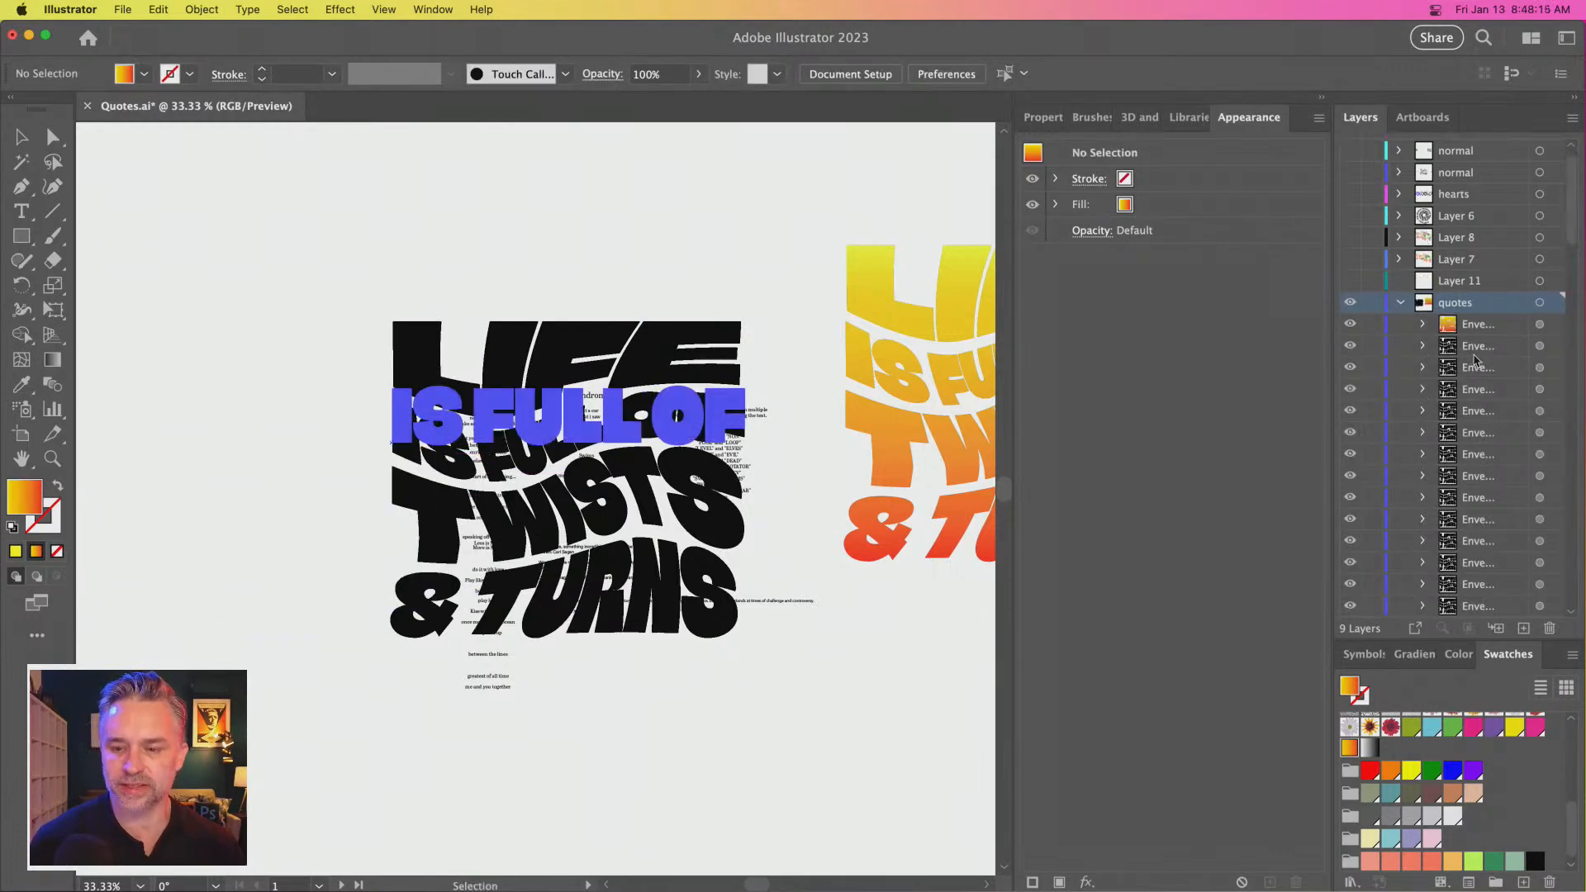
{"action": "scroll", "coordinate": [1492, 372], "scroll_direction": "down", "scroll_amount": 2}
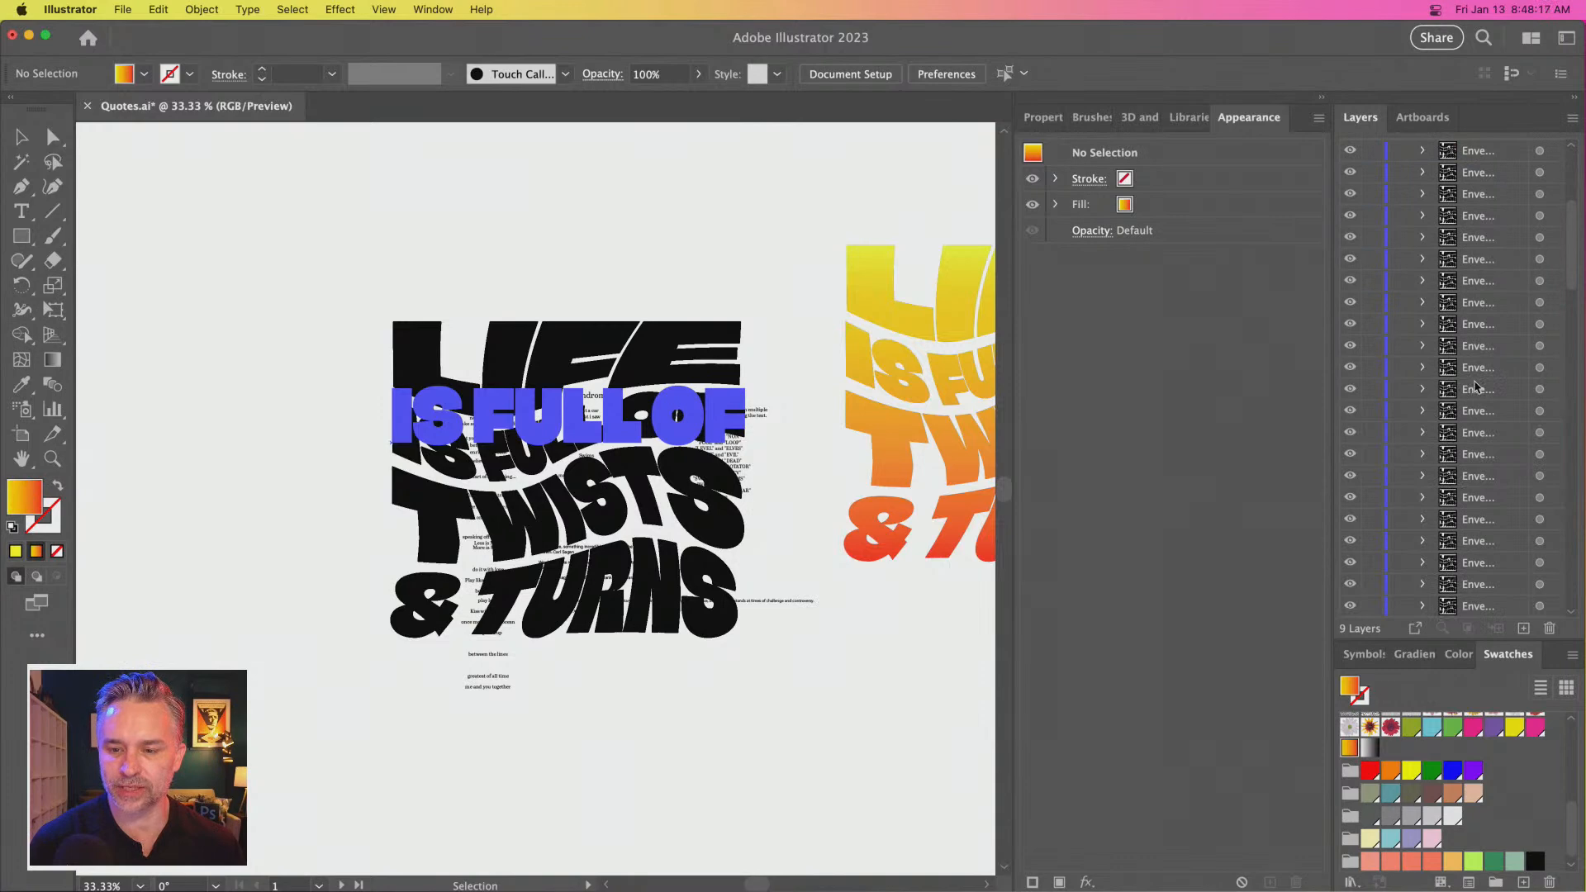
{"action": "scroll", "coordinate": [1474, 388], "scroll_direction": "down", "scroll_amount": 3}
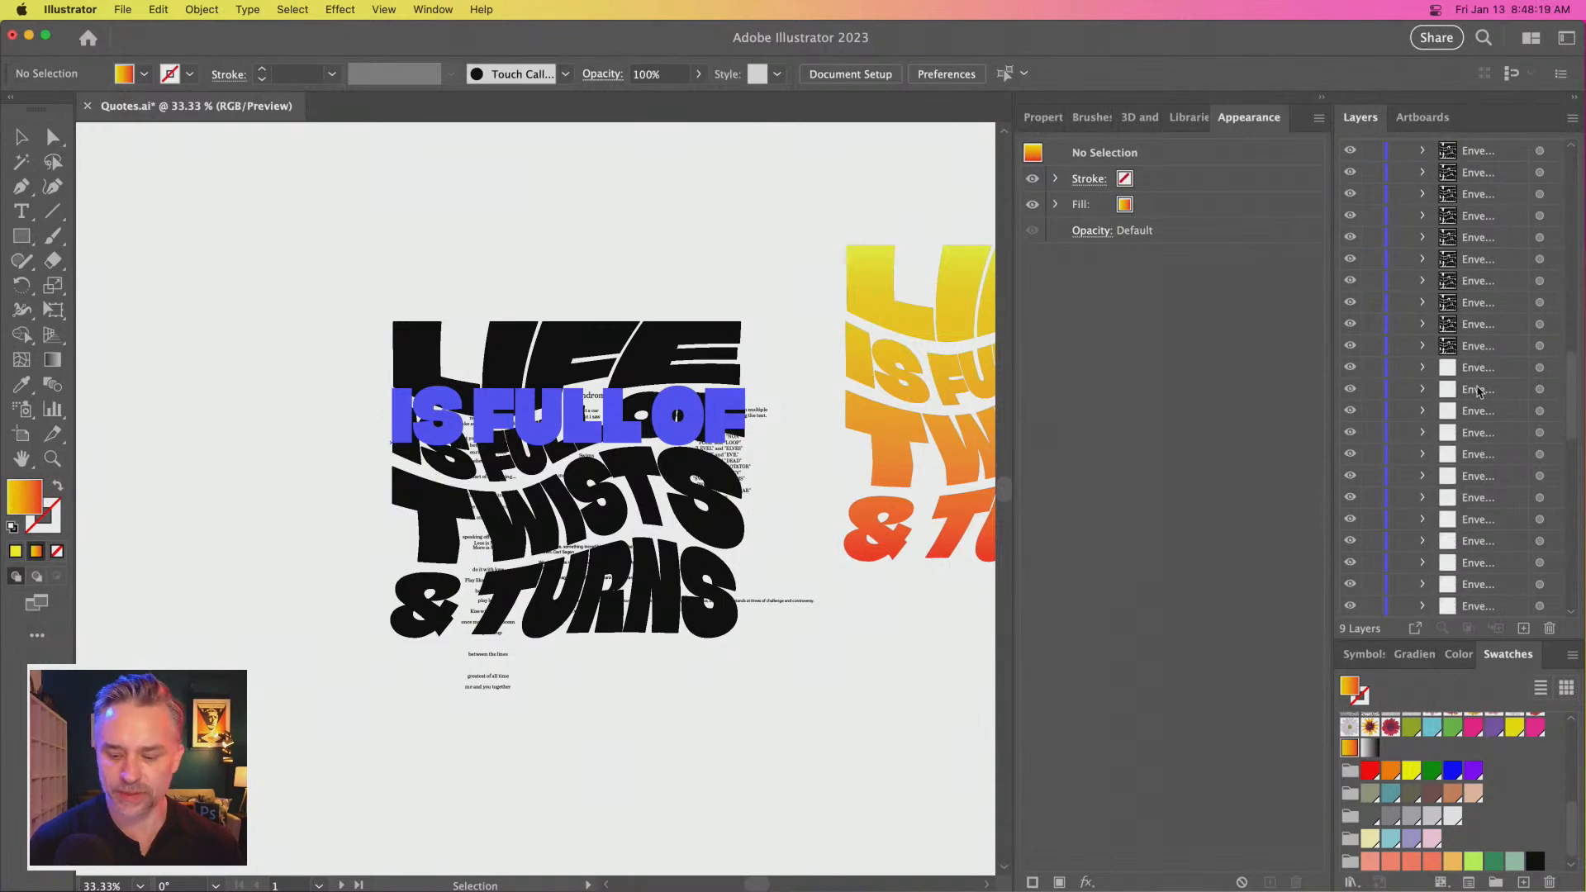
{"action": "scroll", "coordinate": [1469, 425], "scroll_direction": "down", "scroll_amount": 4}
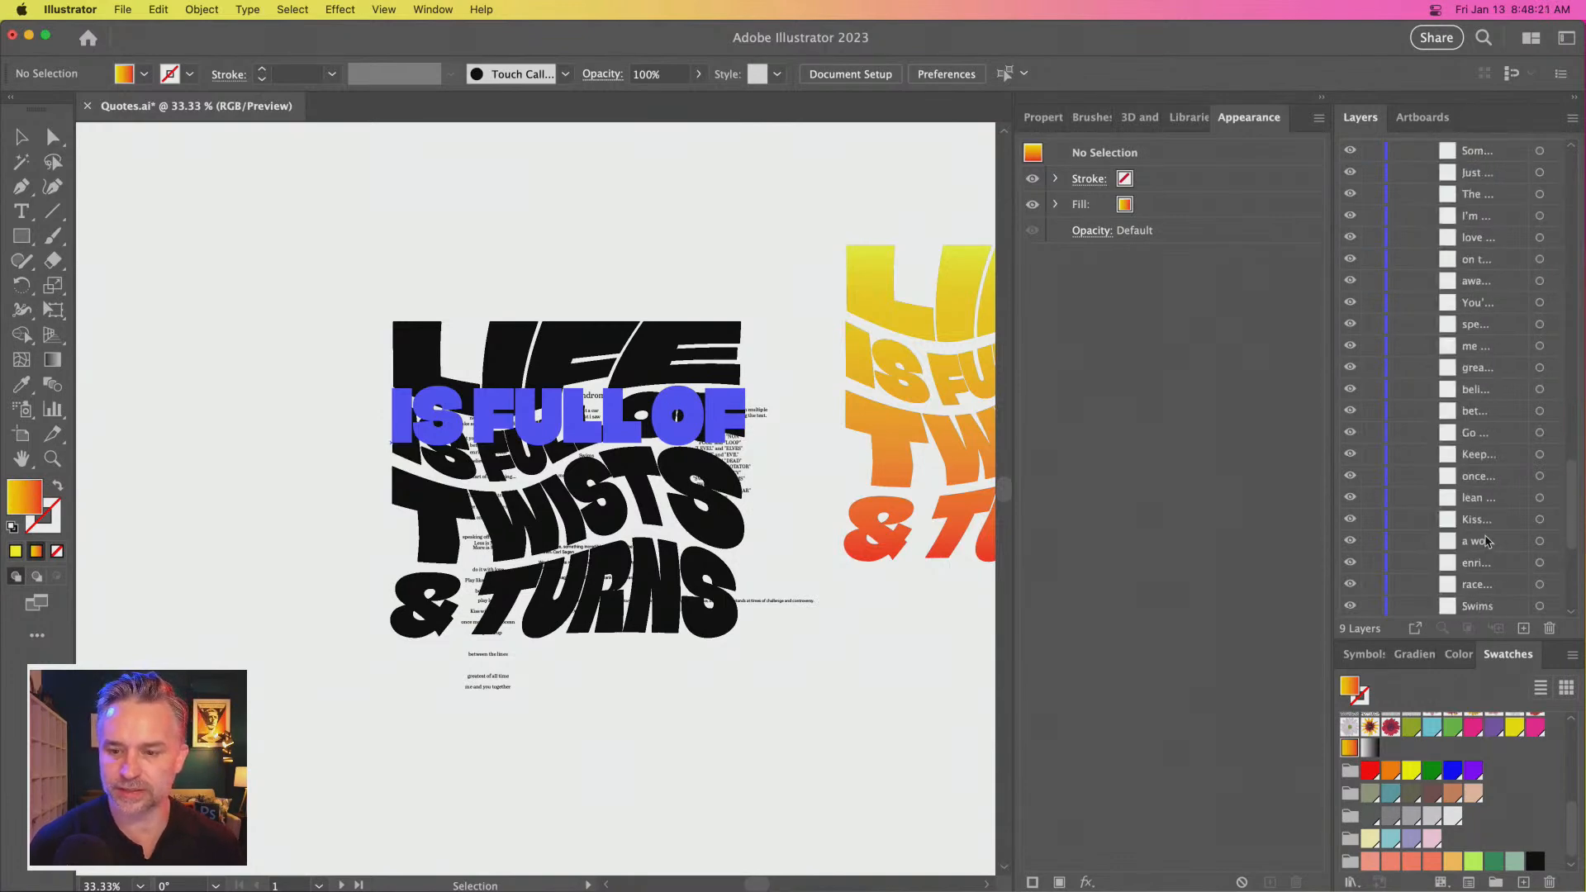
{"action": "scroll", "coordinate": [1487, 541], "scroll_direction": "up", "scroll_amount": 5}
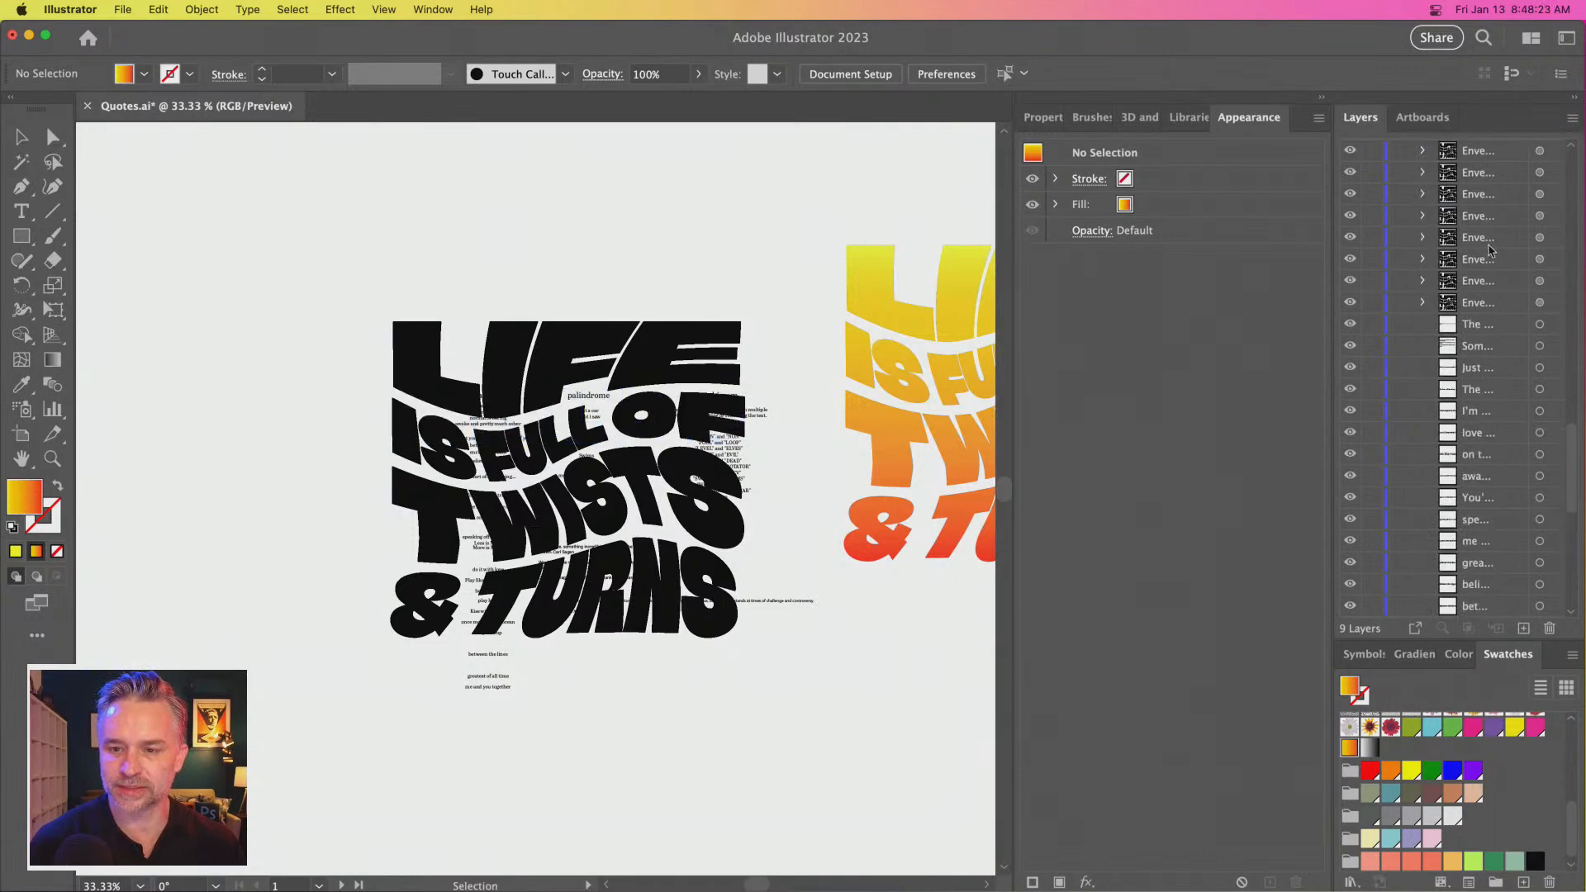
{"action": "left_click", "coordinate": [1488, 244], "text": "shift"}
{"action": "left_click", "coordinate": [1489, 302], "text": "shift"}
{"action": "left_click", "coordinate": [1495, 285], "text": "shift"}
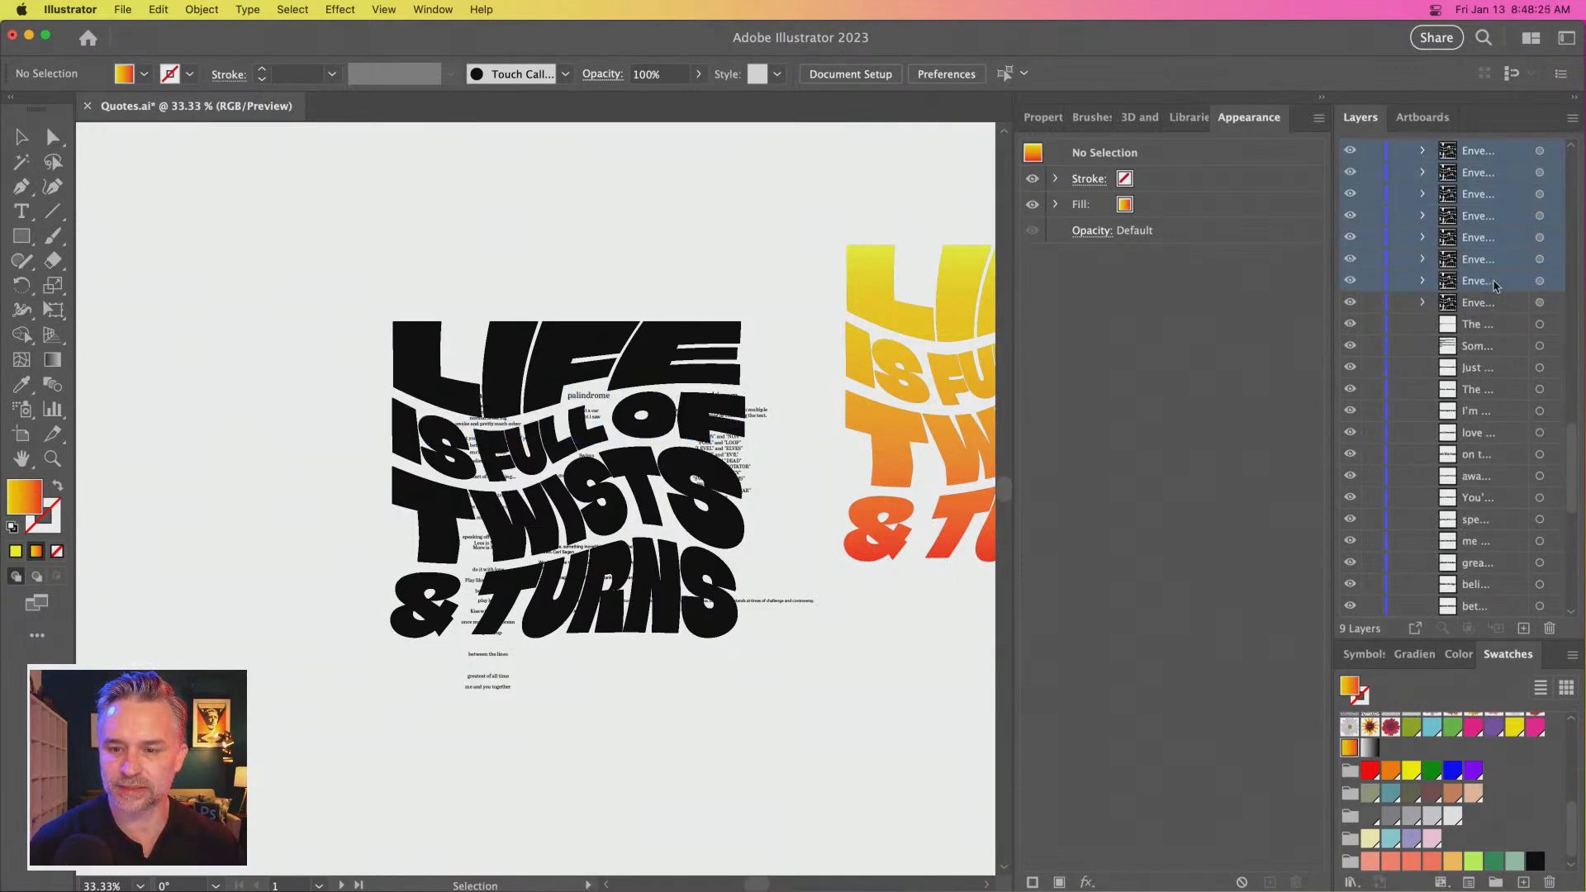
{"action": "left_click", "coordinate": [1479, 311], "text": "shift"}
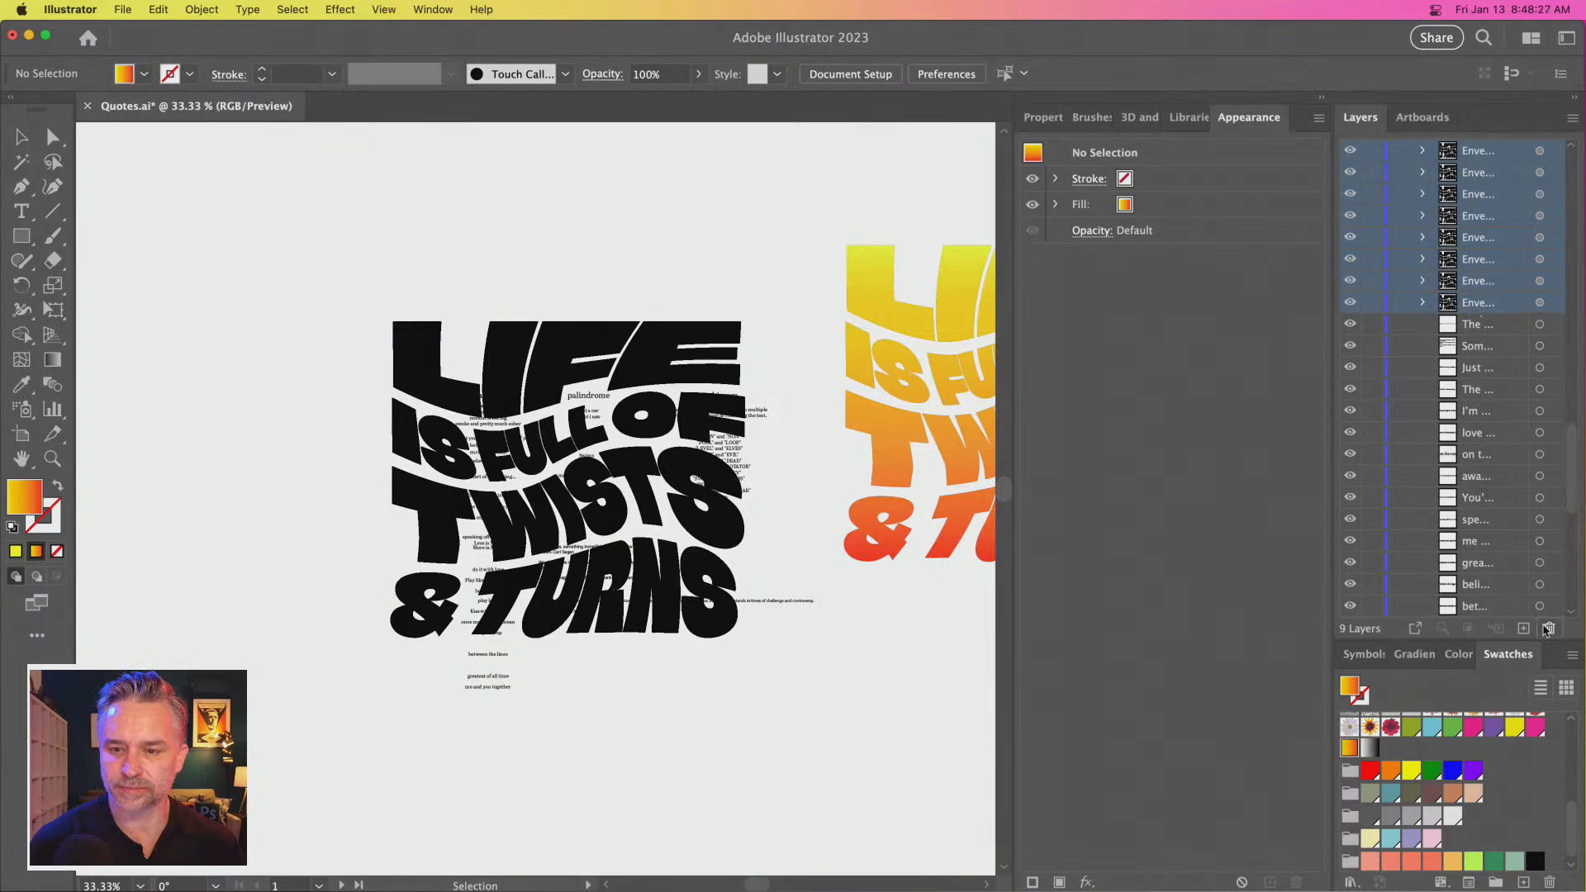
{"action": "left_click", "coordinate": [1549, 627]}
Copy the quote "Use your imagination to fill in the blanks." with its attribution from the list of quotes, and deselect the text
{"action": "left_click", "coordinate": [52, 459]}
{"action": "left_click_drag", "start_coordinate": [614, 581], "coordinate": [938, 751]}
{"action": "left_click_drag", "start_coordinate": [614, 494], "coordinate": [492, 429]}
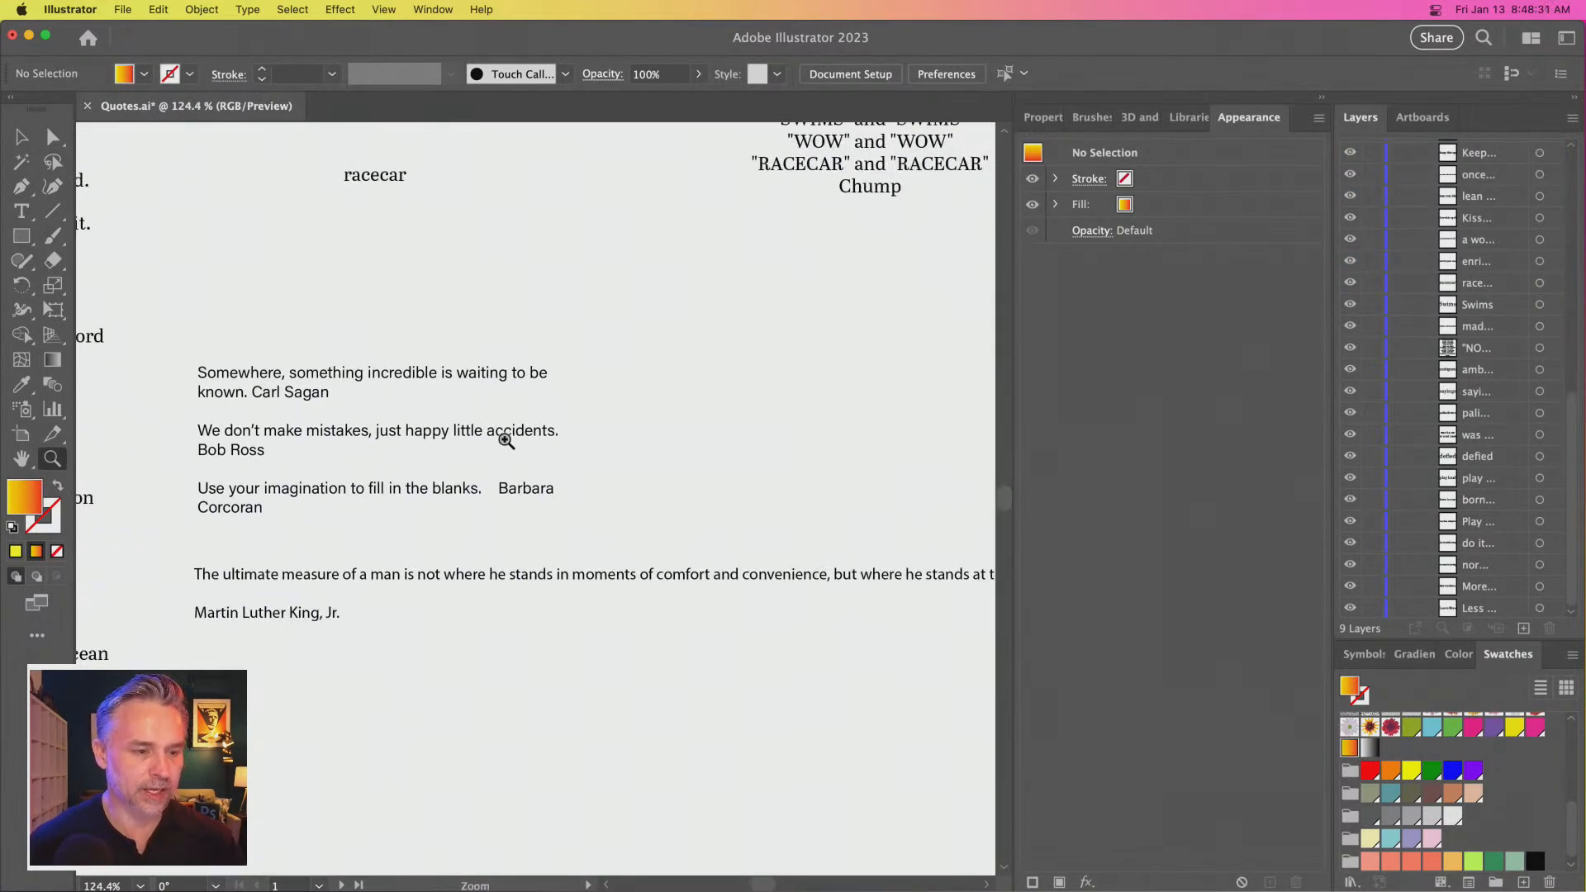
{"action": "key", "text": "v"}
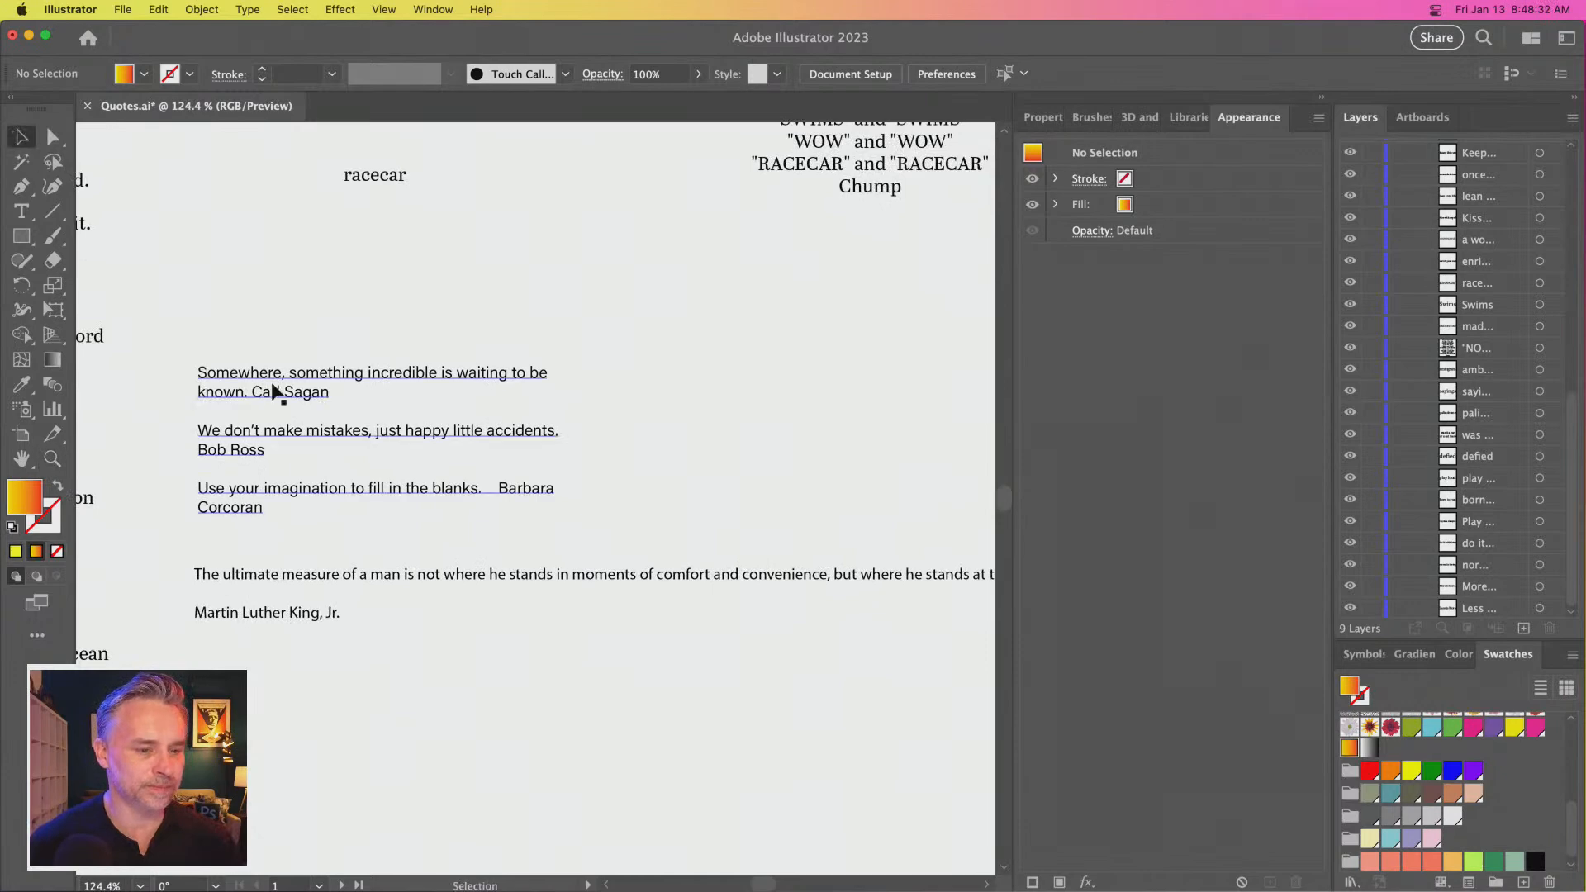
{"action": "left_click", "coordinate": [226, 504]}
{"action": "triple_click", "coordinate": [228, 497]}
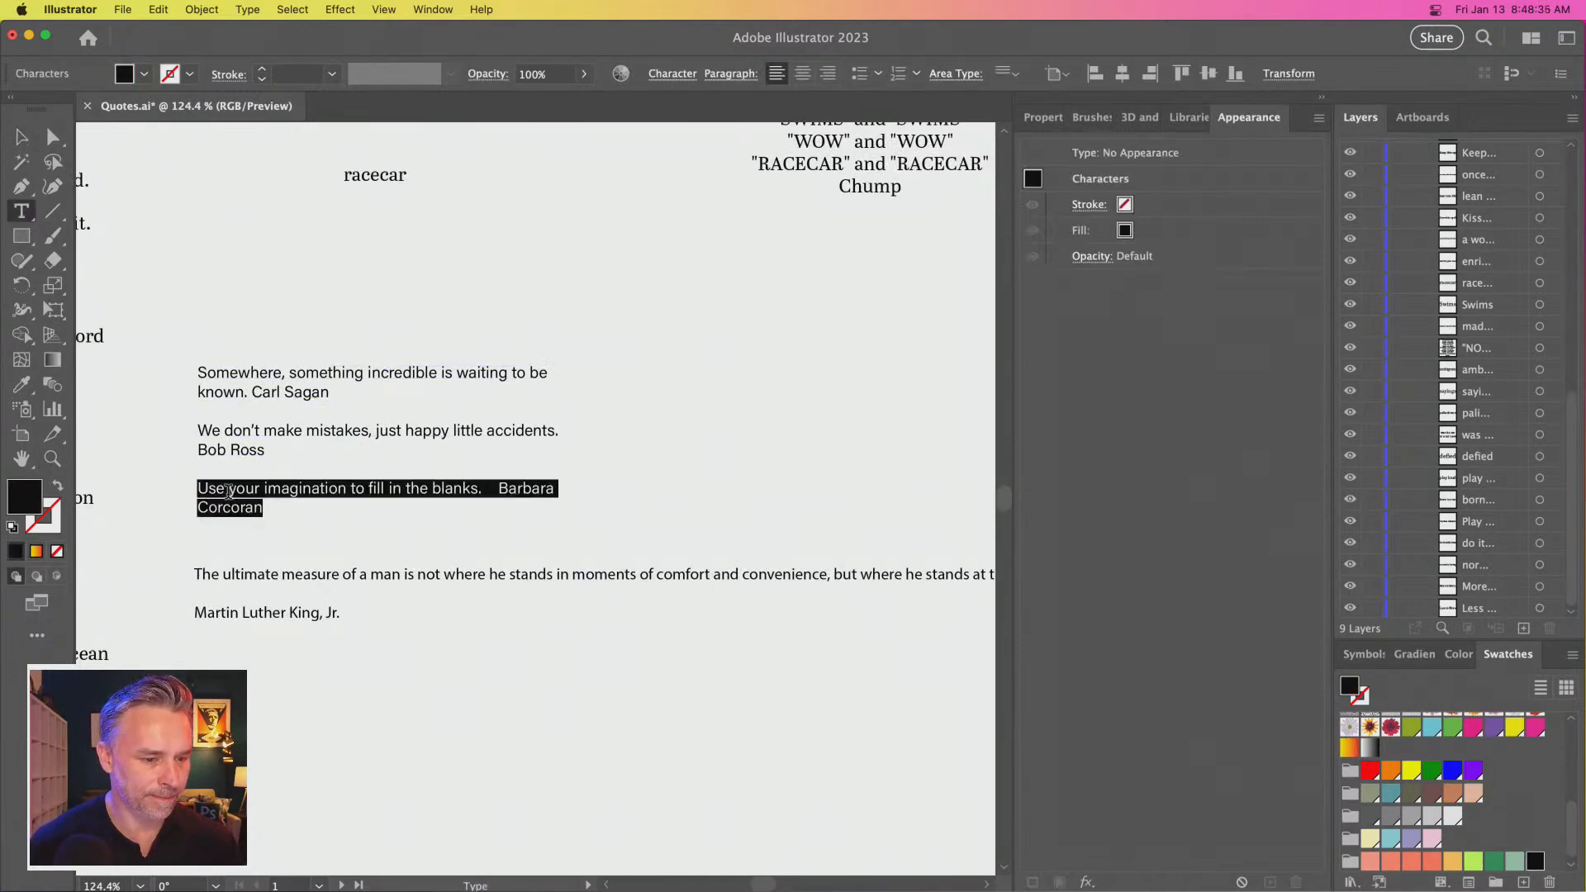
{"action": "key", "text": "super+c"}
{"action": "left_click", "coordinate": [22, 147]}
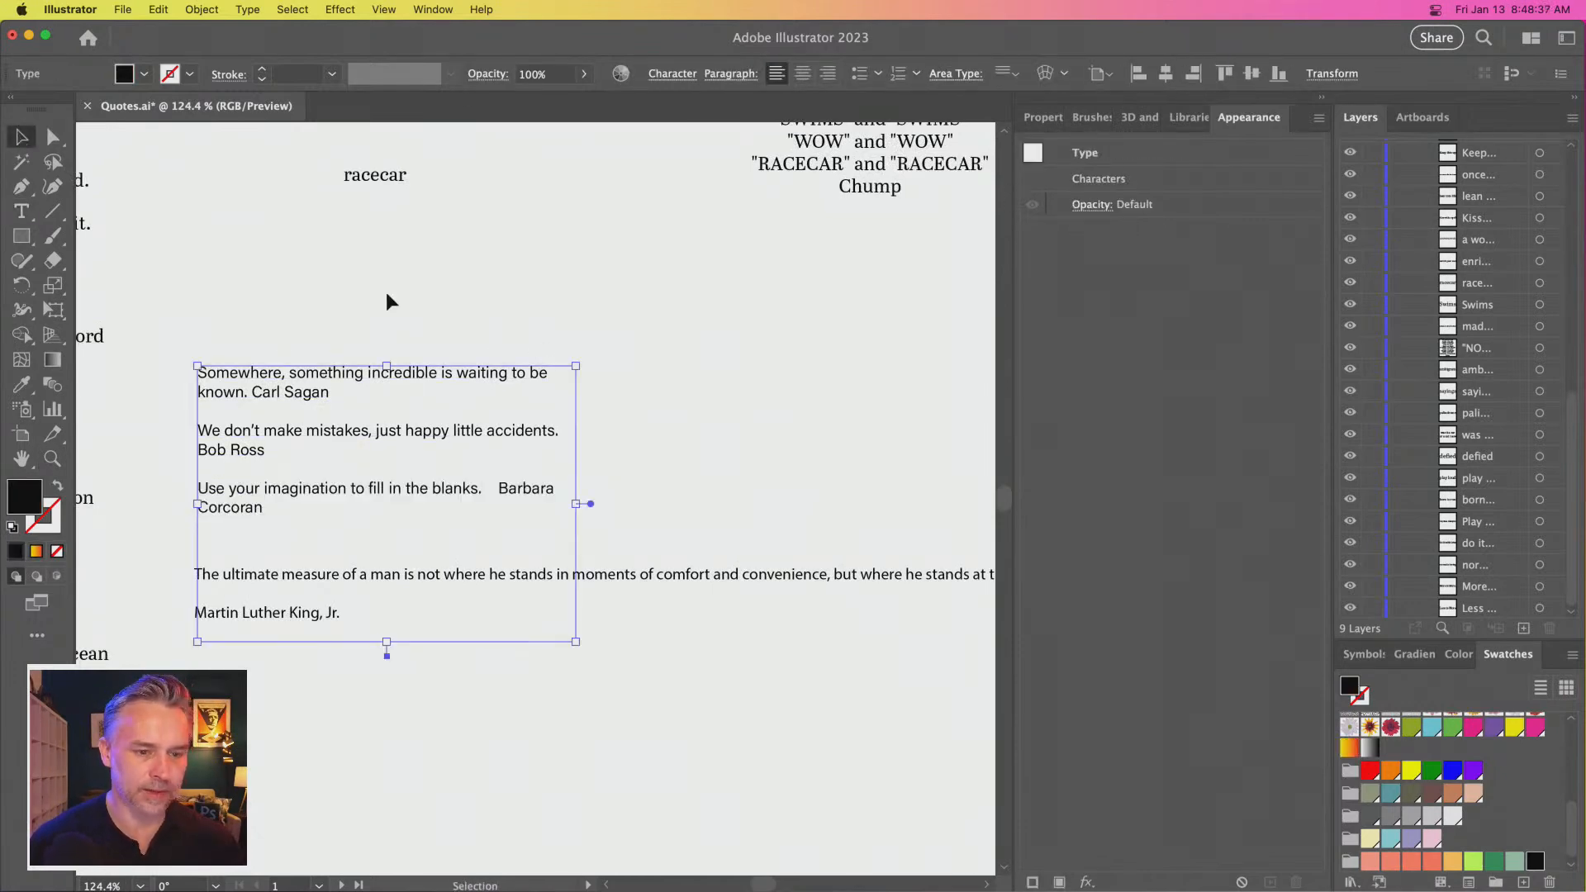
{"action": "left_click", "coordinate": [657, 334]}
Collapse the quotes layer, add a new layer above it, and hide the quotes layer
{"action": "key", "text": "super+minus"}
{"action": "key", "text": "super+minus"}
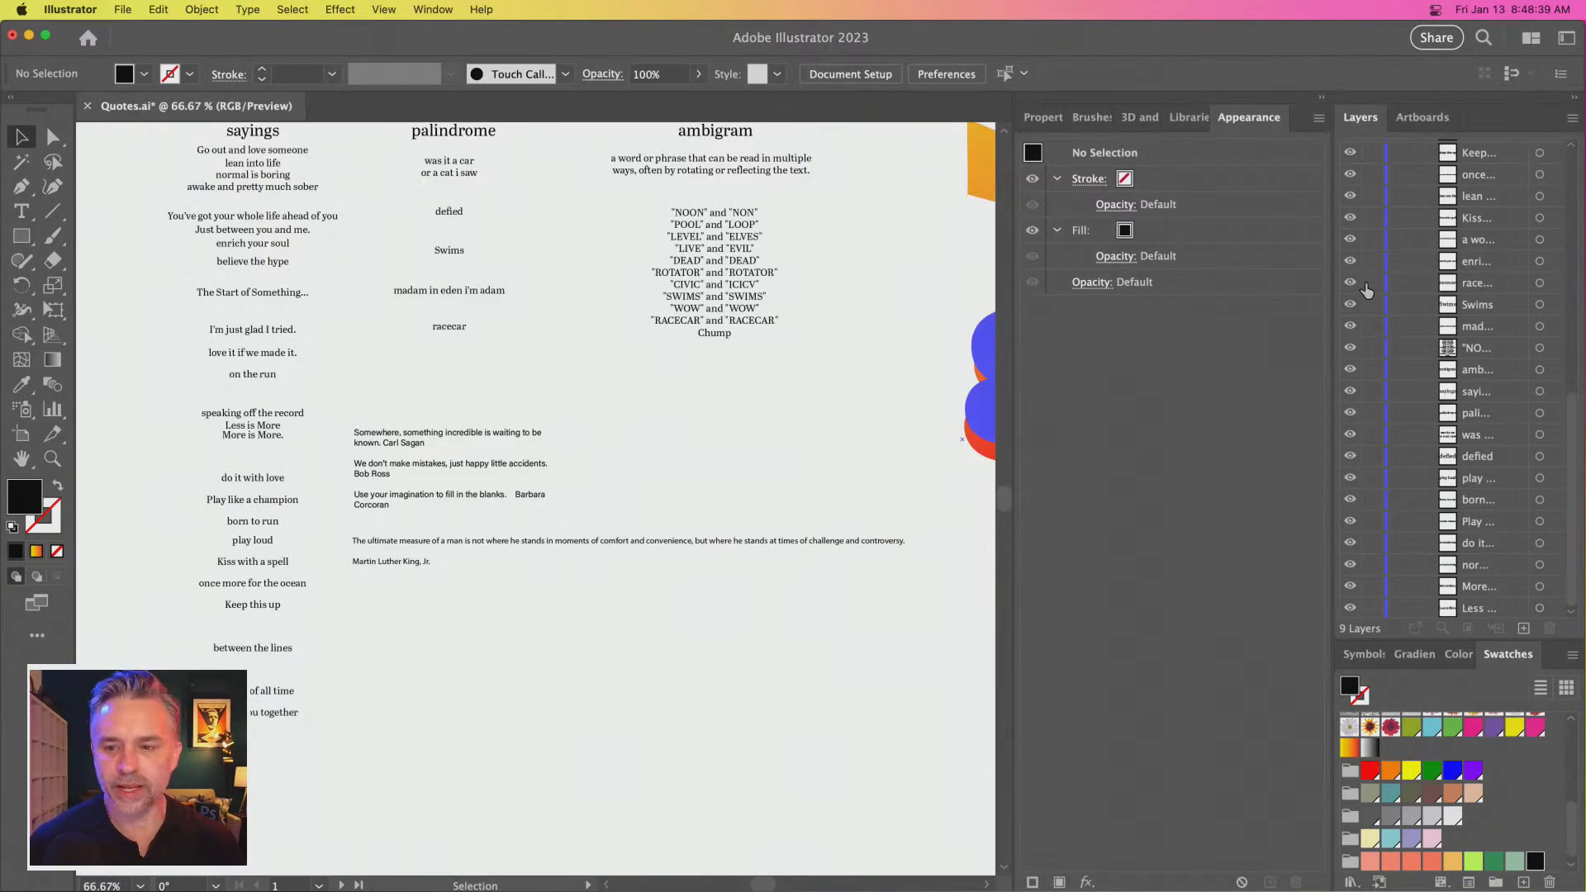
{"action": "scroll", "coordinate": [1470, 413], "scroll_direction": "up", "scroll_amount": 10}
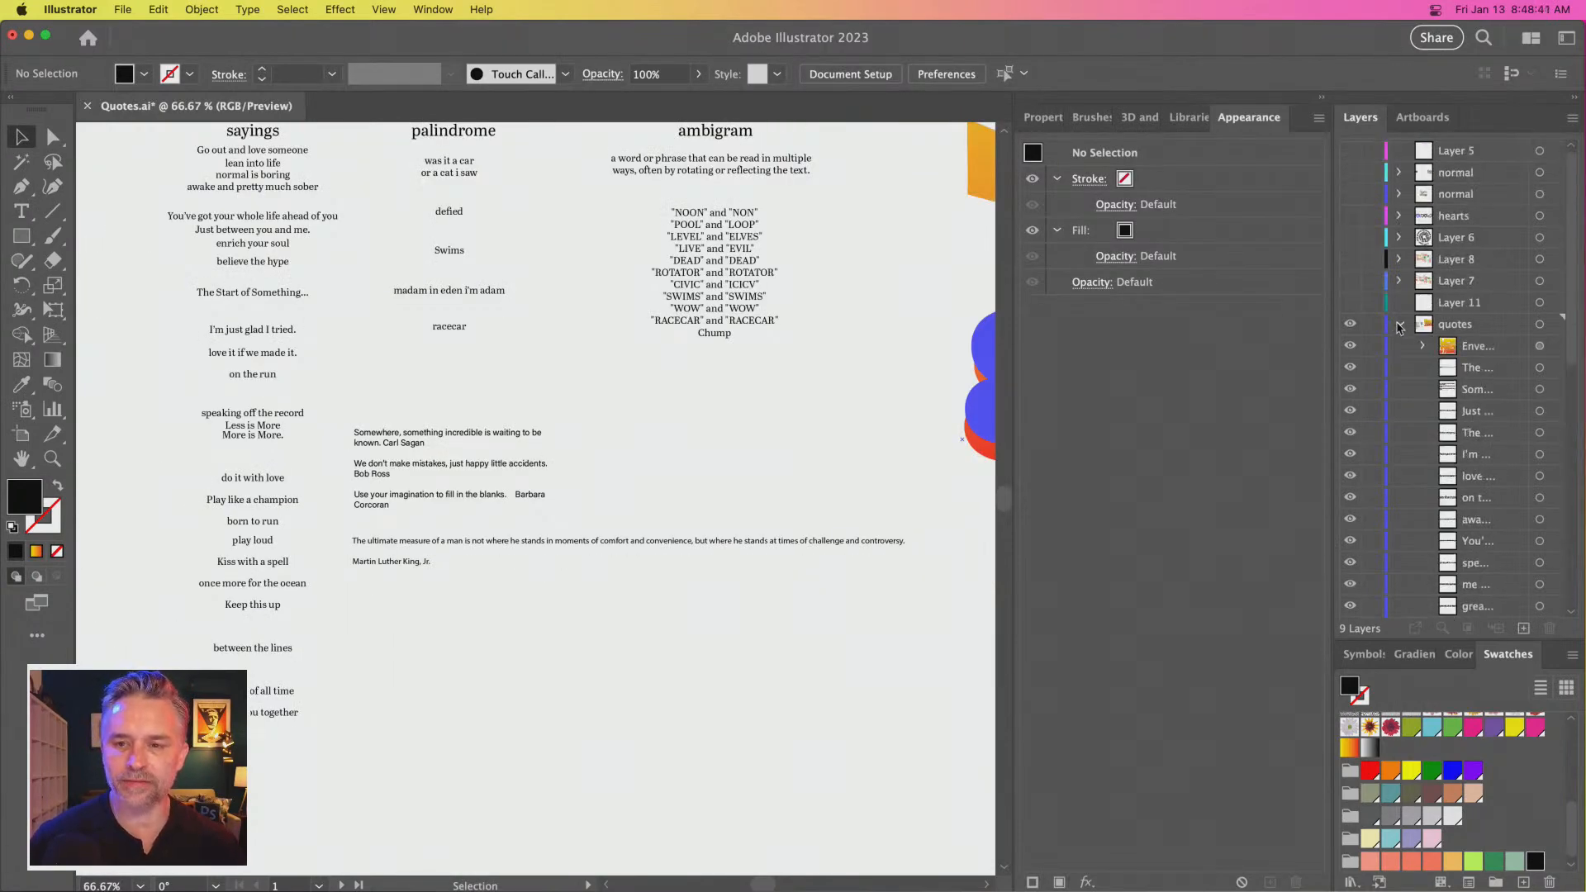
{"action": "left_click", "coordinate": [1398, 327]}
{"action": "left_click", "coordinate": [1524, 627]}
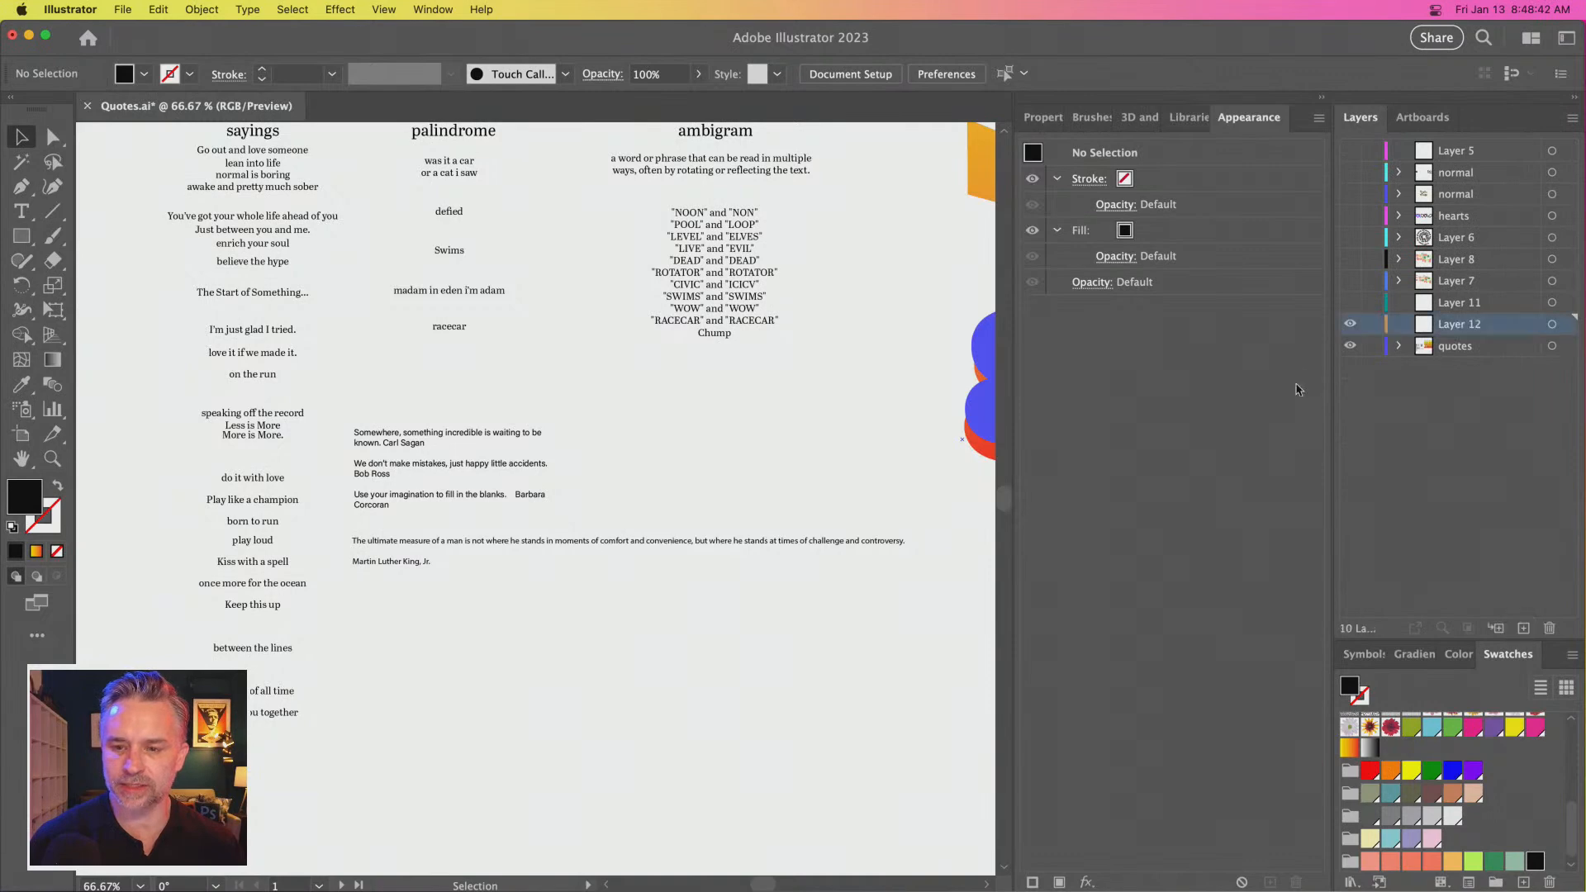
{"action": "left_click", "coordinate": [1349, 345]}
Draw an area text frame on the new layer, paste the copied imagination quote into it, and select all its text
{"action": "left_click", "coordinate": [21, 212]}
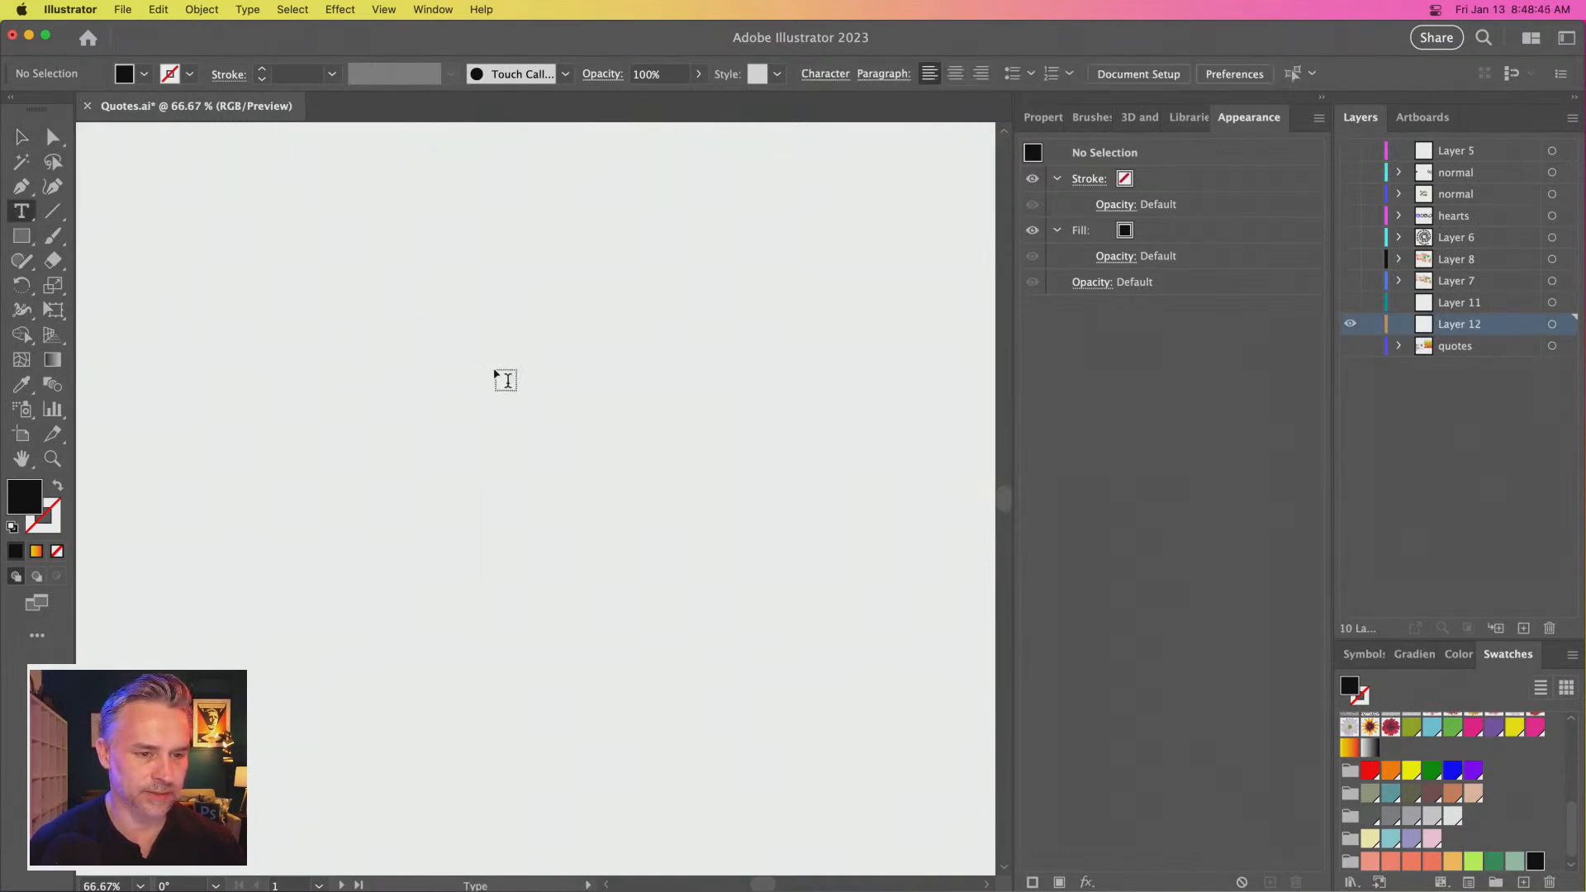
{"action": "left_click_drag", "start_coordinate": [381, 219], "coordinate": [755, 649]}
{"action": "key", "text": "super+v"}
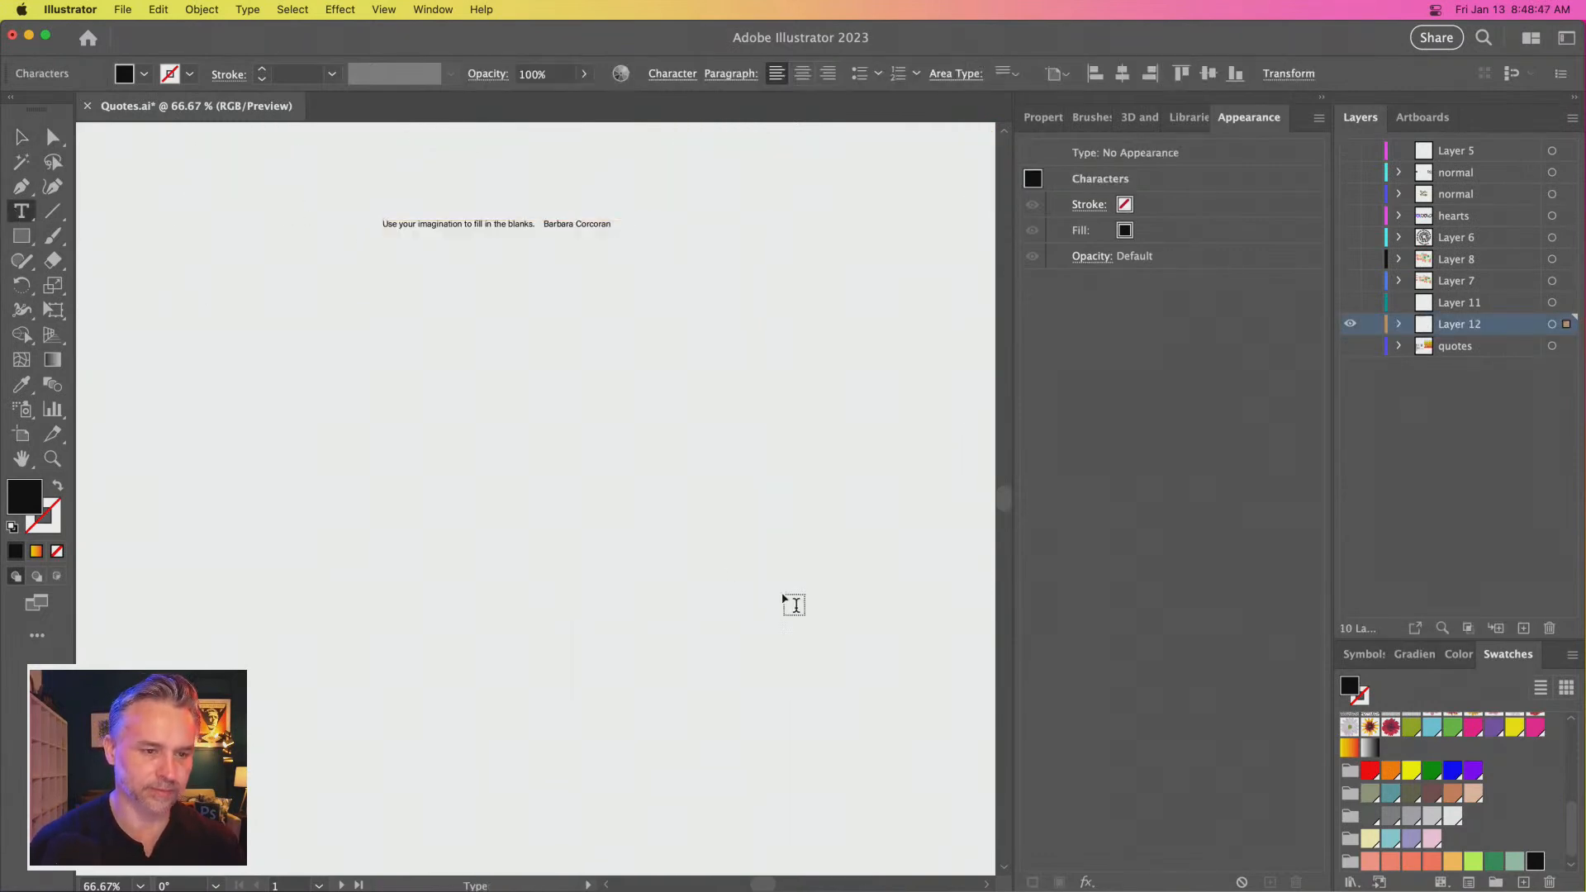
{"action": "key", "text": "super+a"}
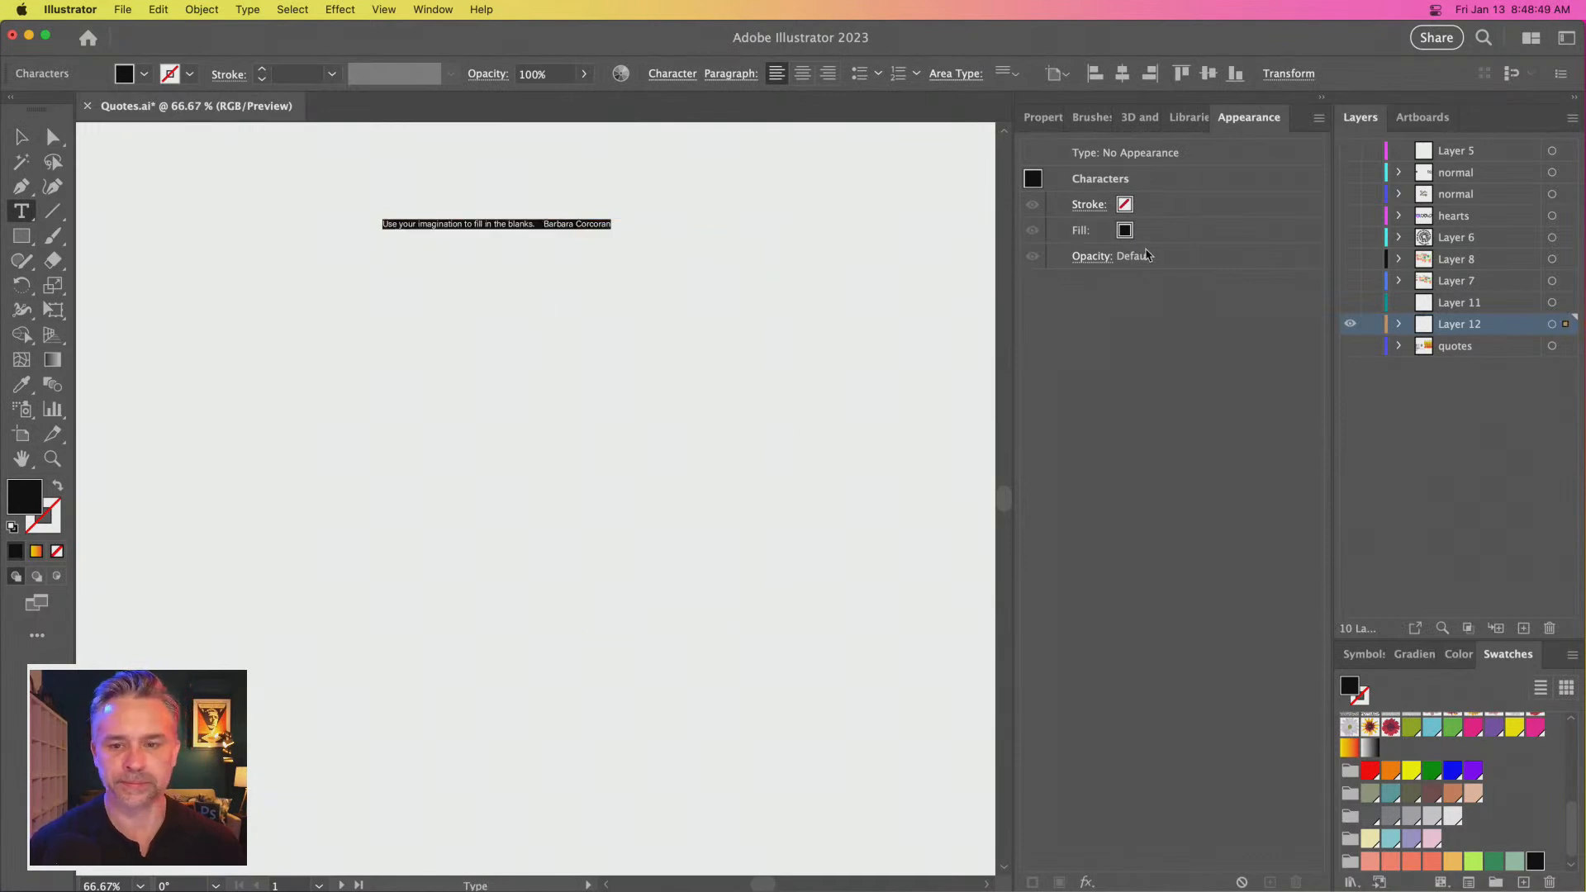
Replace the text frame with a taller one about 881 × 1617 px, paste the imagination quote into it, and select all its text
{"action": "key", "text": "Escape"}
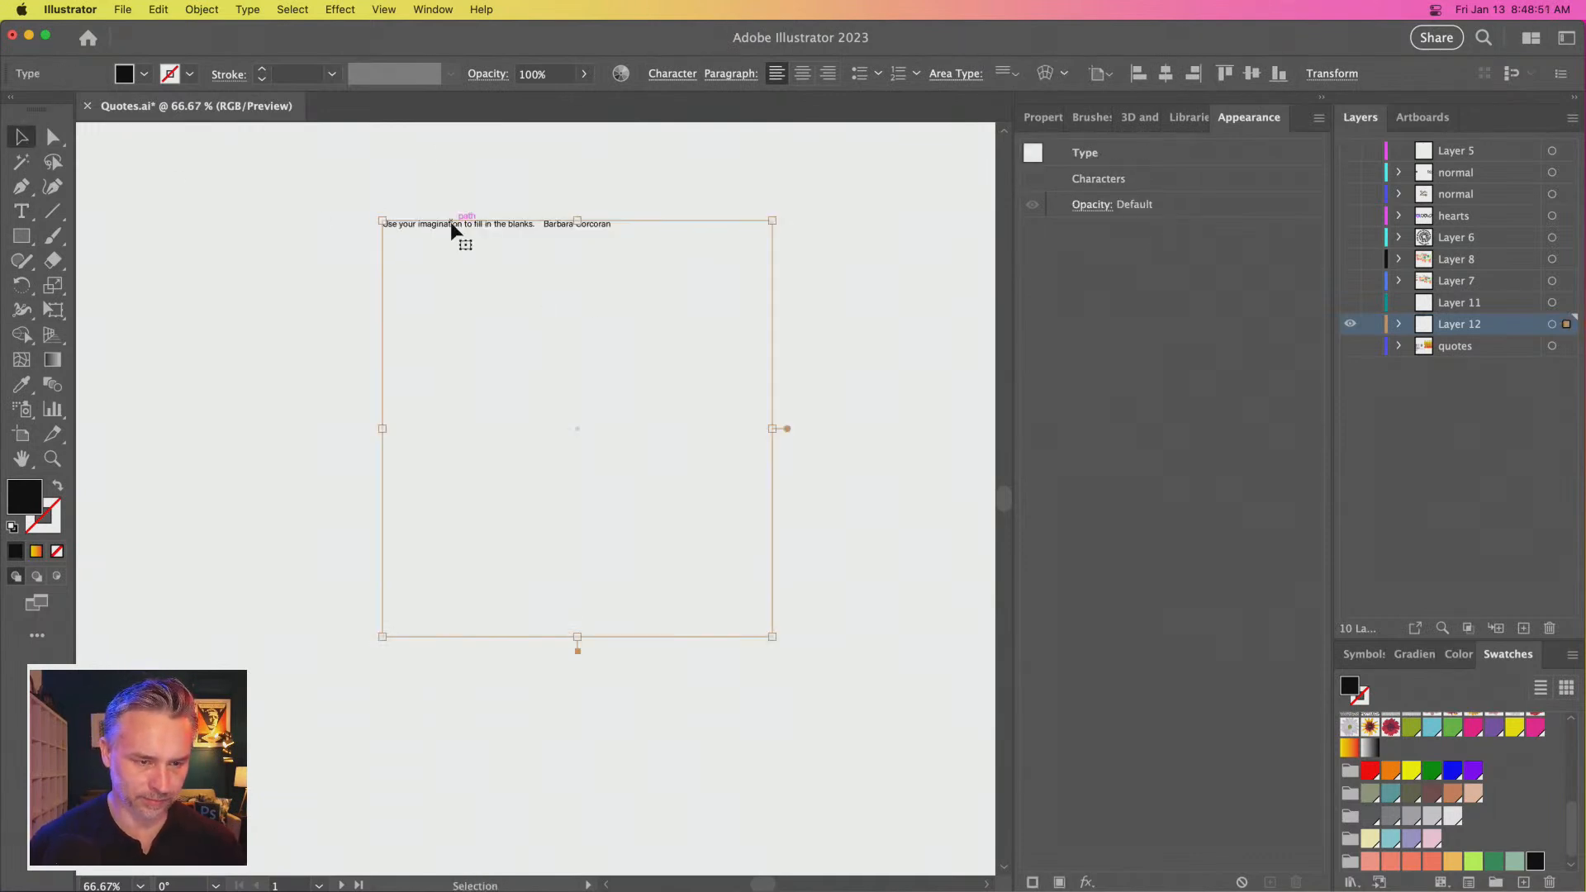
{"action": "key", "text": "Delete"}
{"action": "key", "text": "a"}
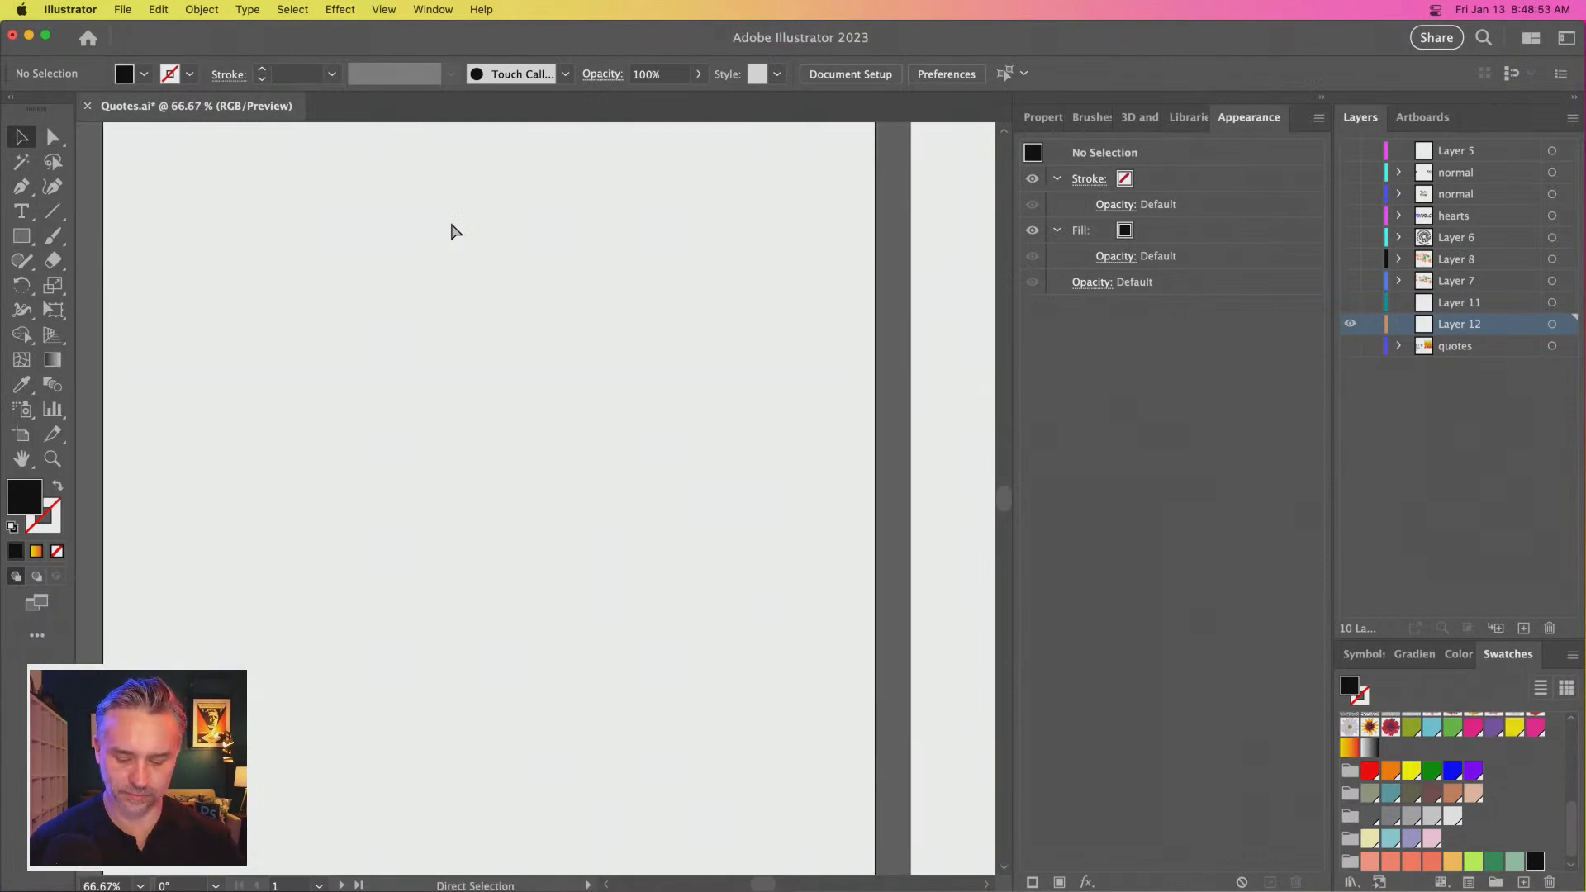
{"action": "key", "text": "super+0"}
{"action": "key", "text": "t"}
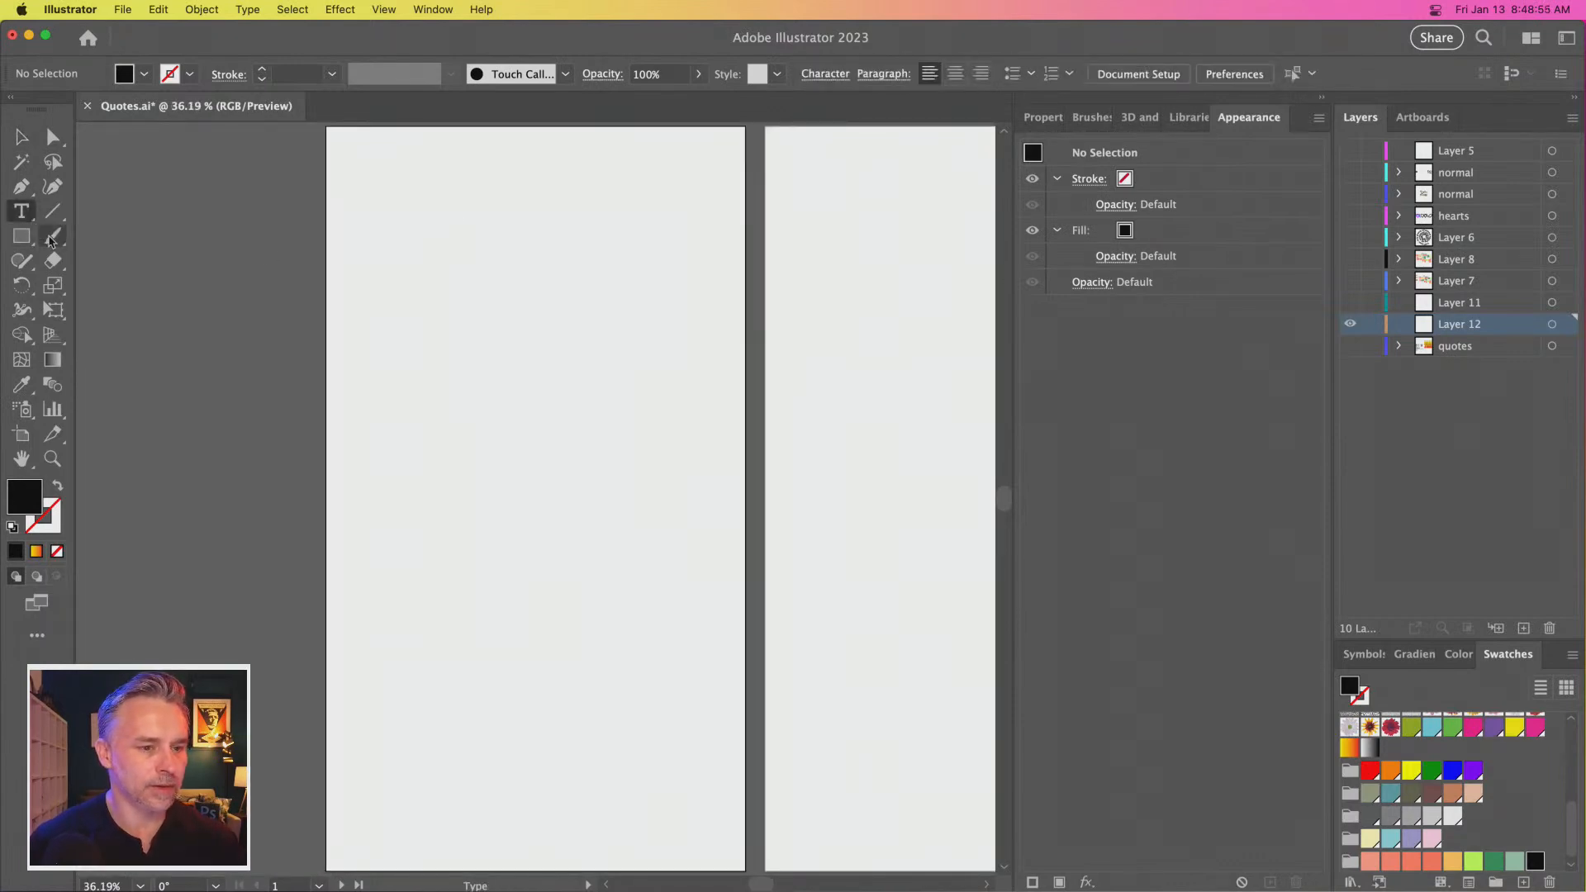
{"action": "left_click_drag", "start_coordinate": [356, 187], "coordinate": [697, 812]}
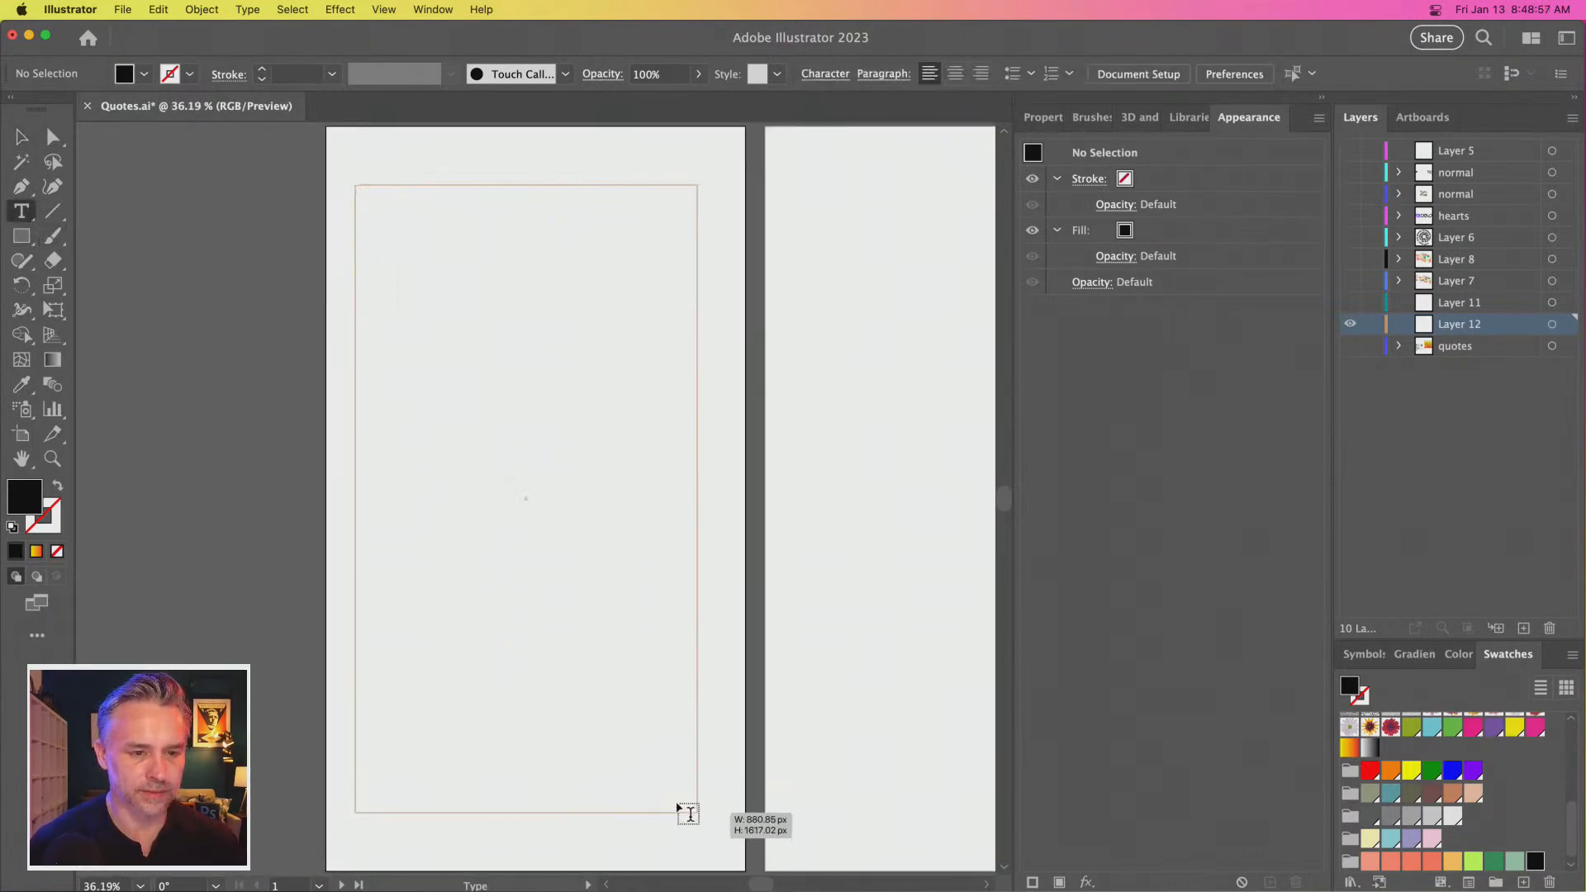
{"action": "key", "text": "super+v"}
{"action": "key", "text": "super+a"}
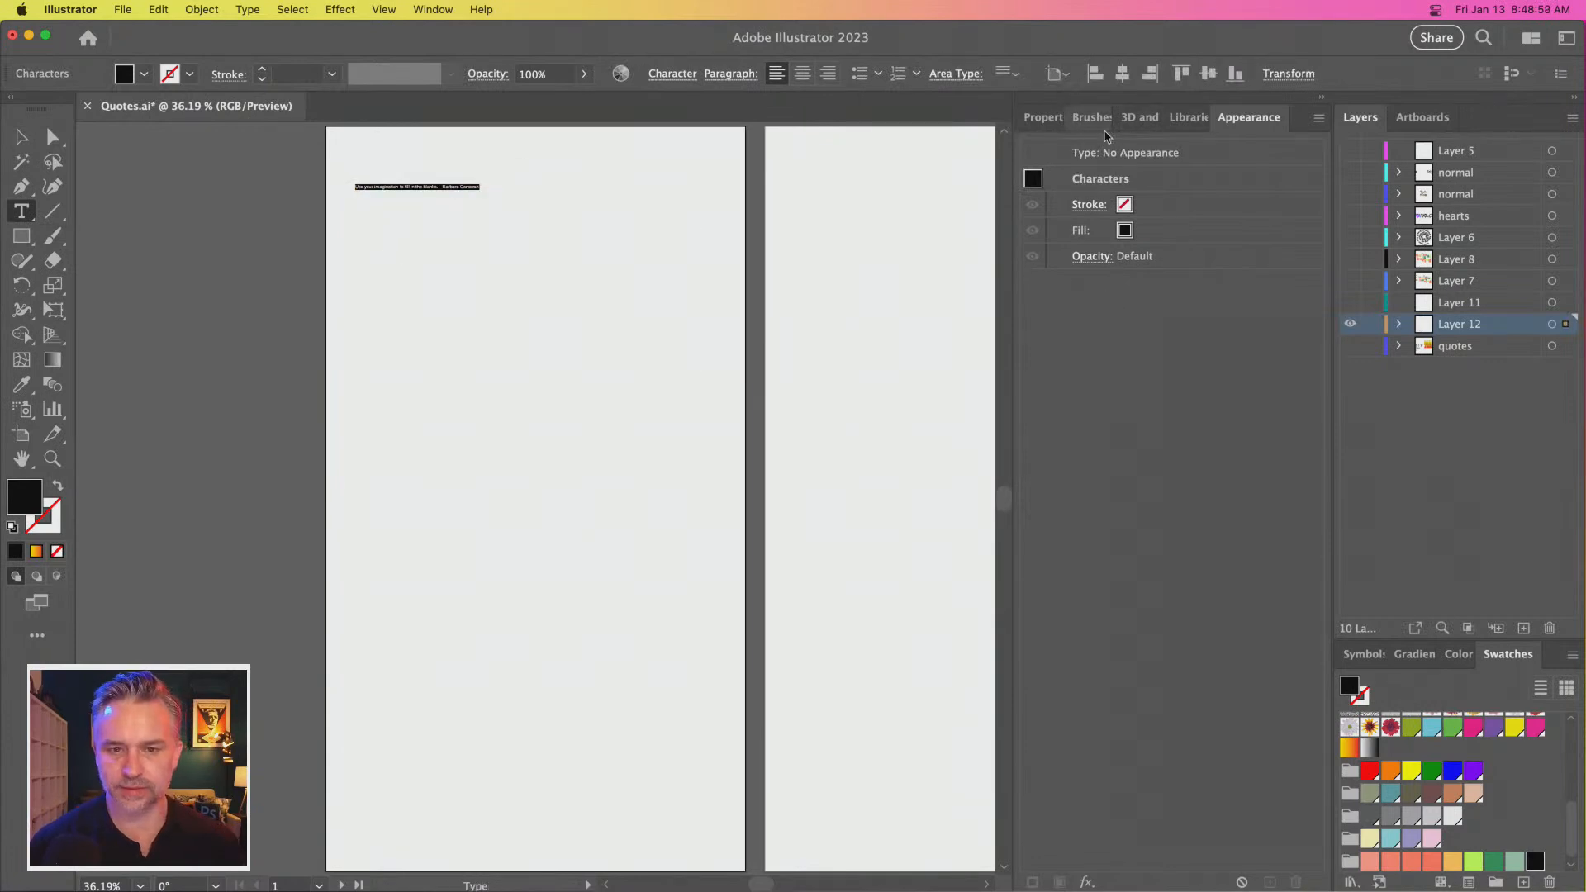
Set the quote's font size to 100 pt and insert a line break before "imagination"
{"action": "left_click", "coordinate": [1039, 120]}
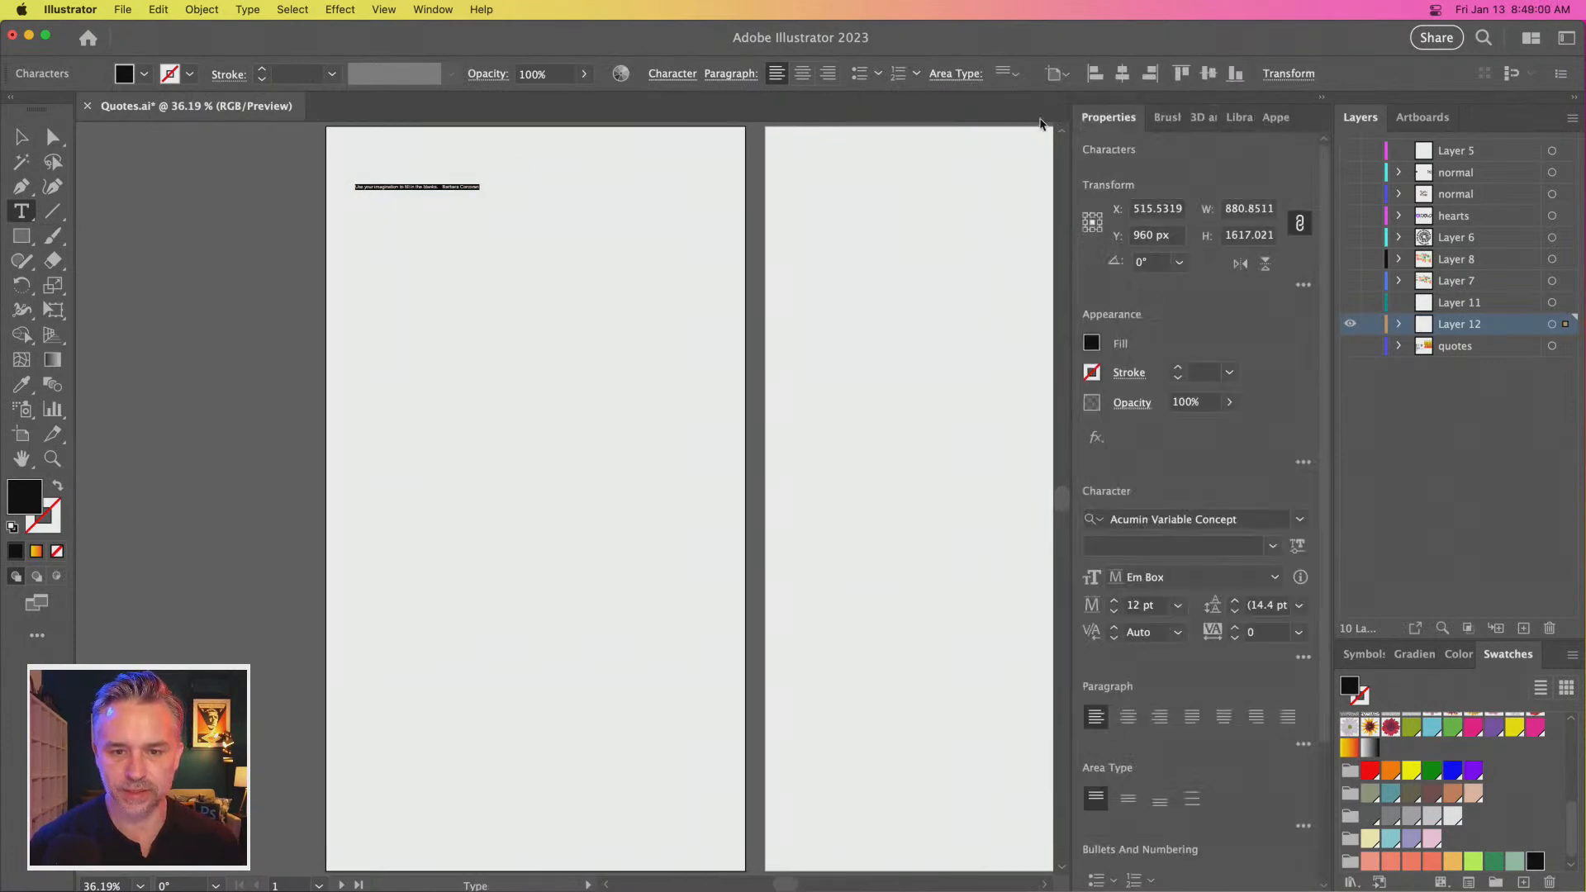
{"action": "left_click", "coordinate": [1159, 606]}
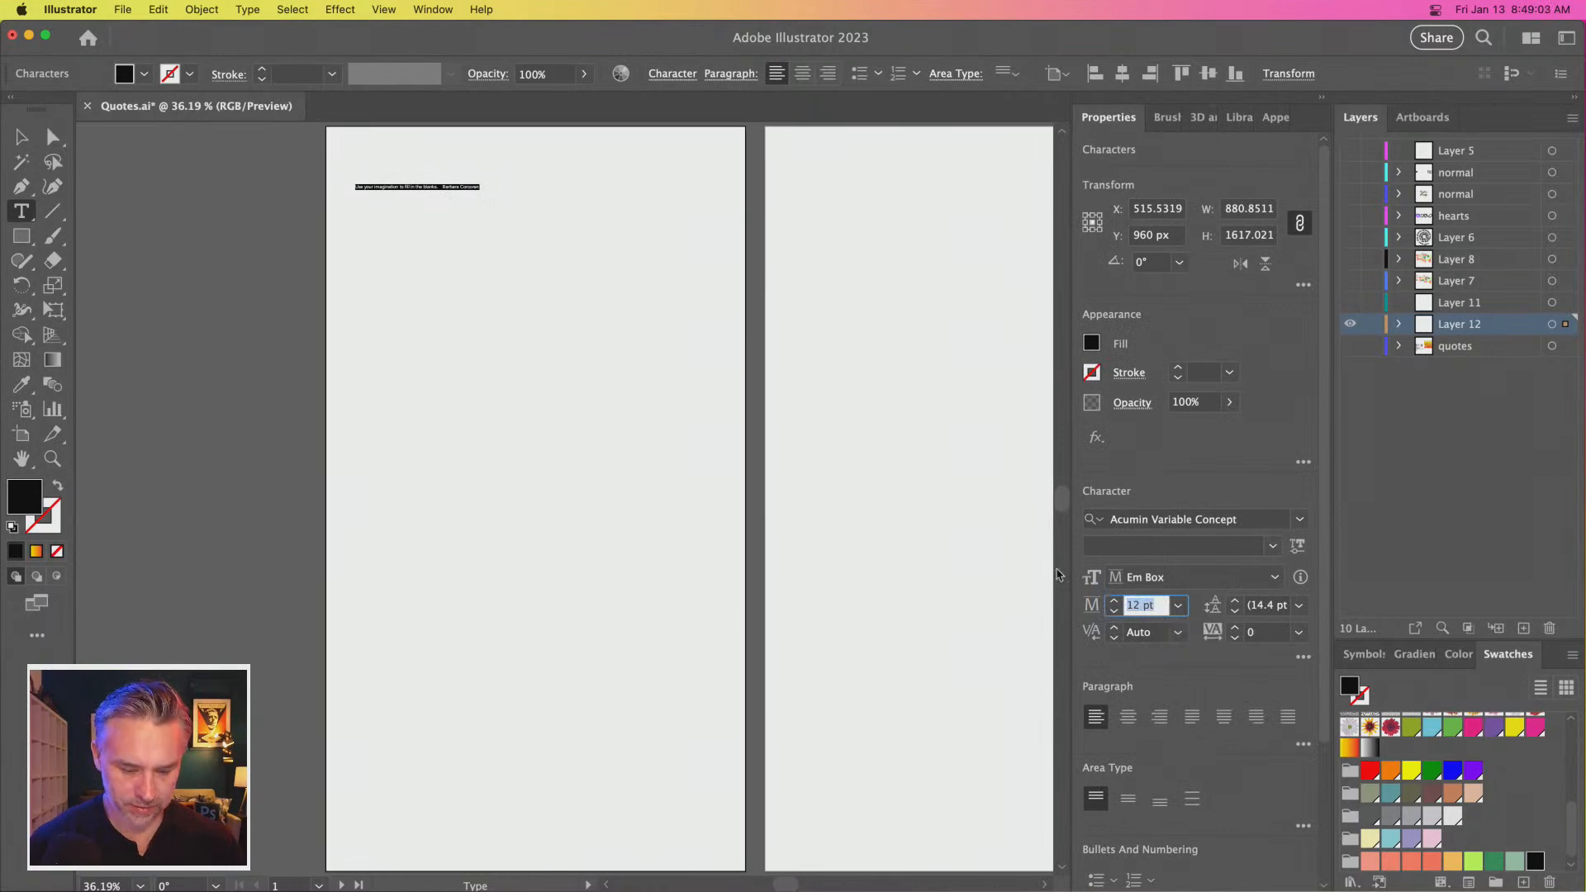
{"action": "type", "text": "100"}
{"action": "key", "text": "Return"}
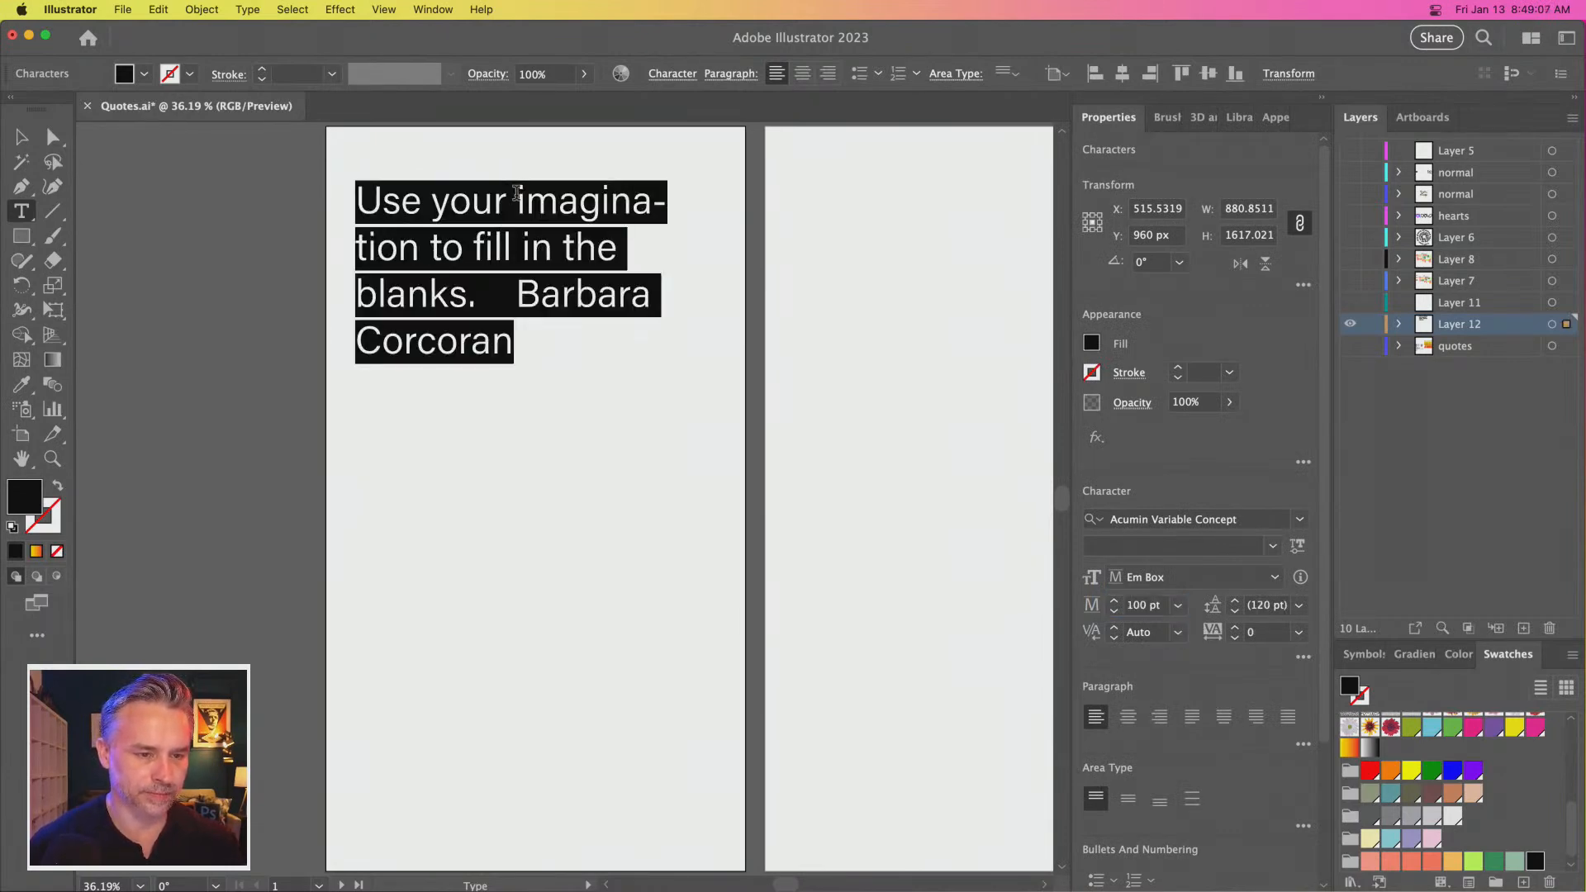
{"action": "left_click", "coordinate": [516, 193]}
{"action": "key", "text": "Return"}
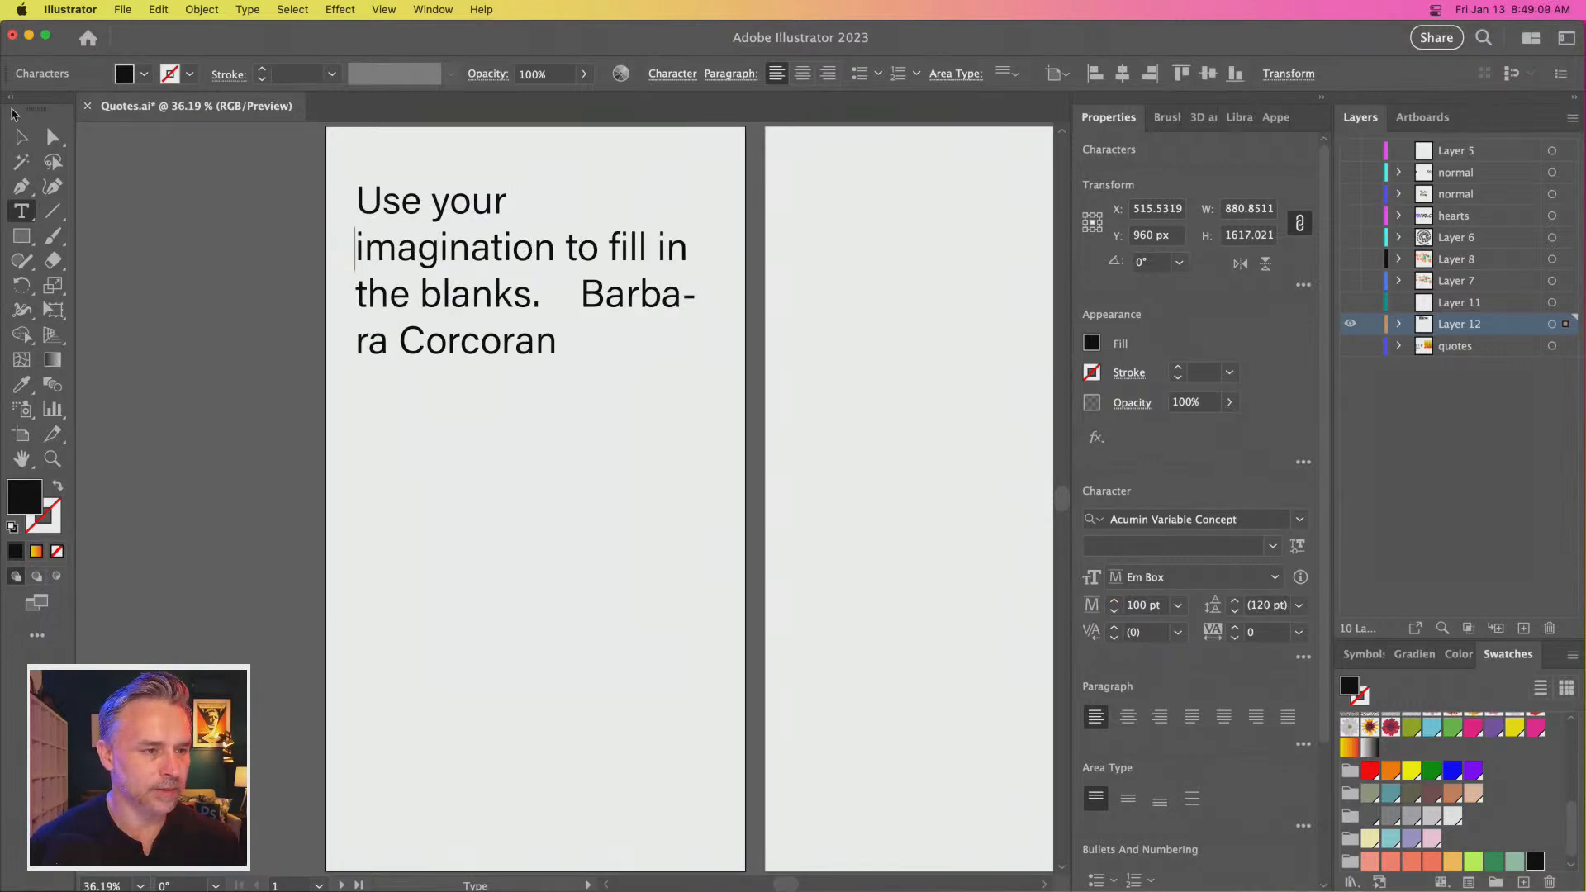
Turn the whole quote to all caps and raise the variable font's weight to 716
{"action": "left_click", "coordinate": [21, 136]}
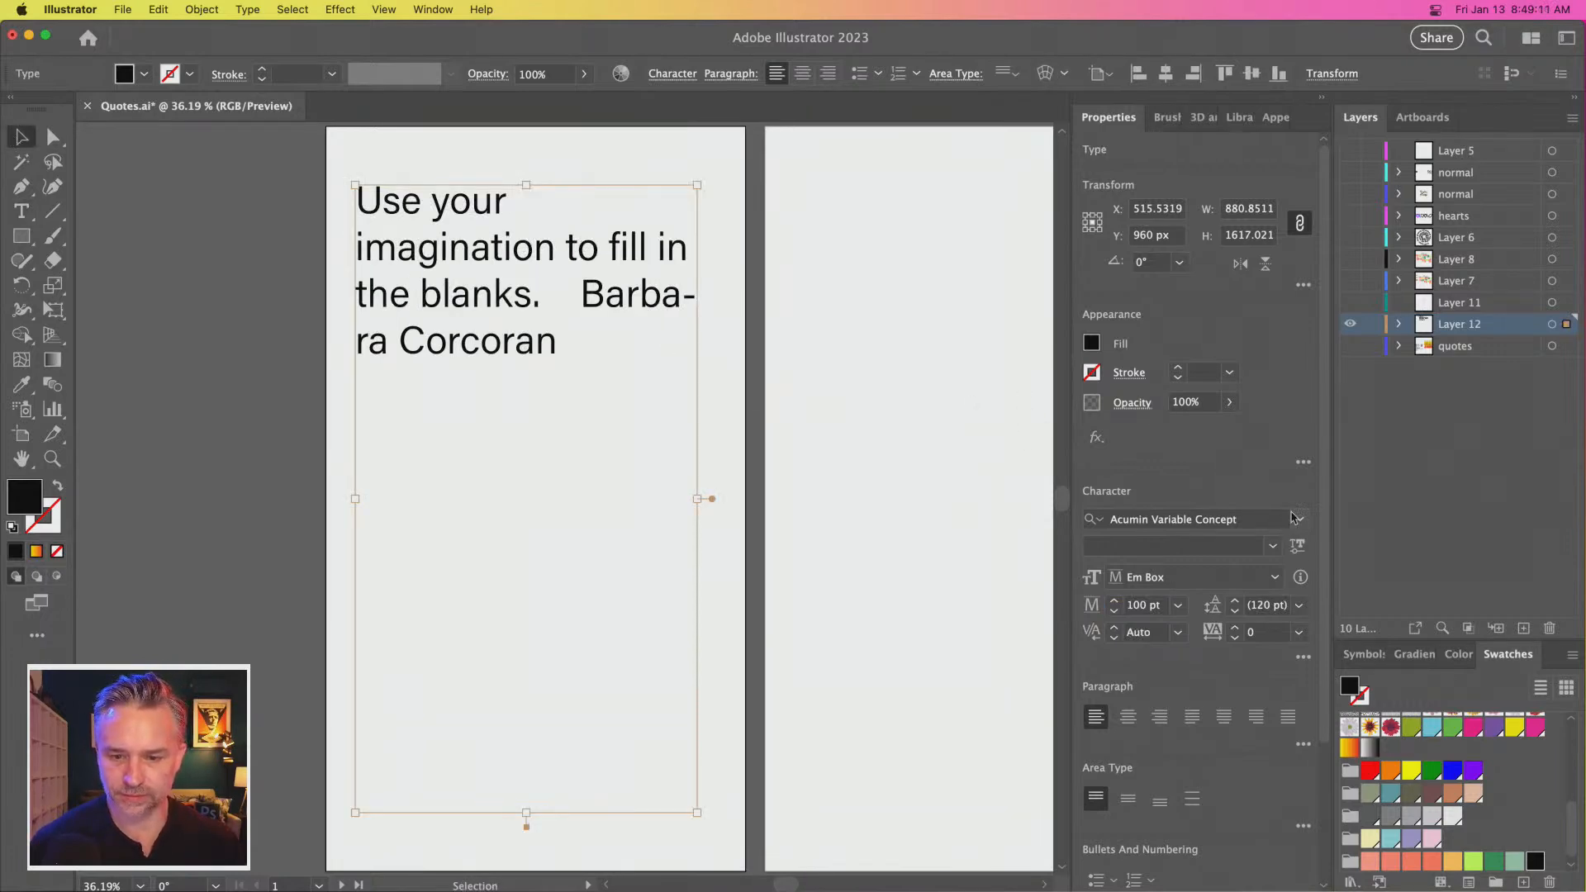
{"action": "left_click", "coordinate": [1303, 657]}
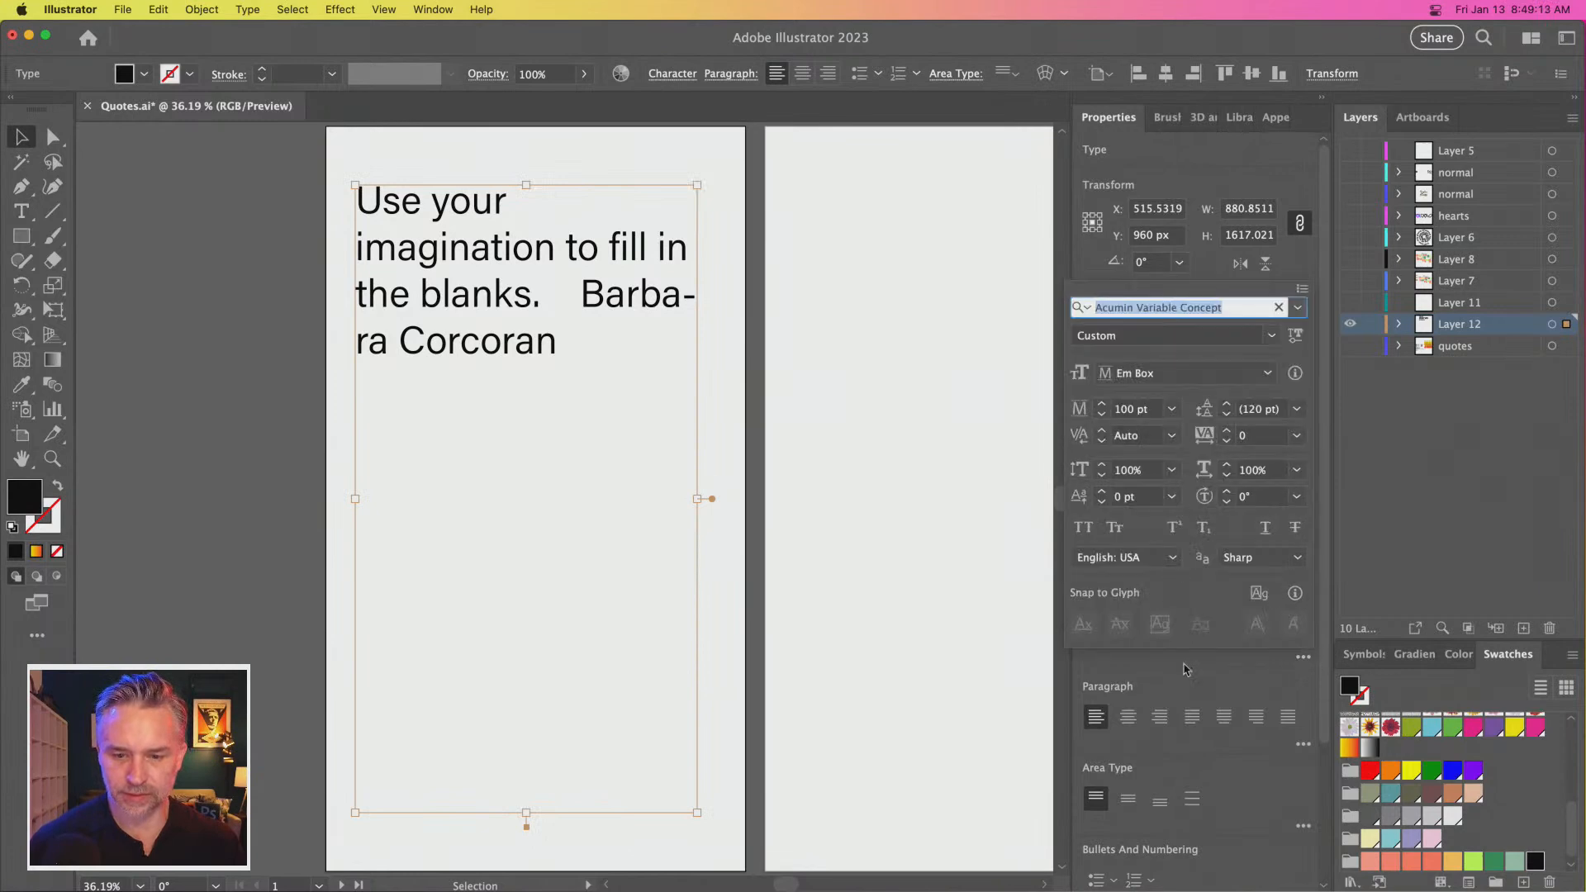
{"action": "left_click", "coordinate": [1083, 527]}
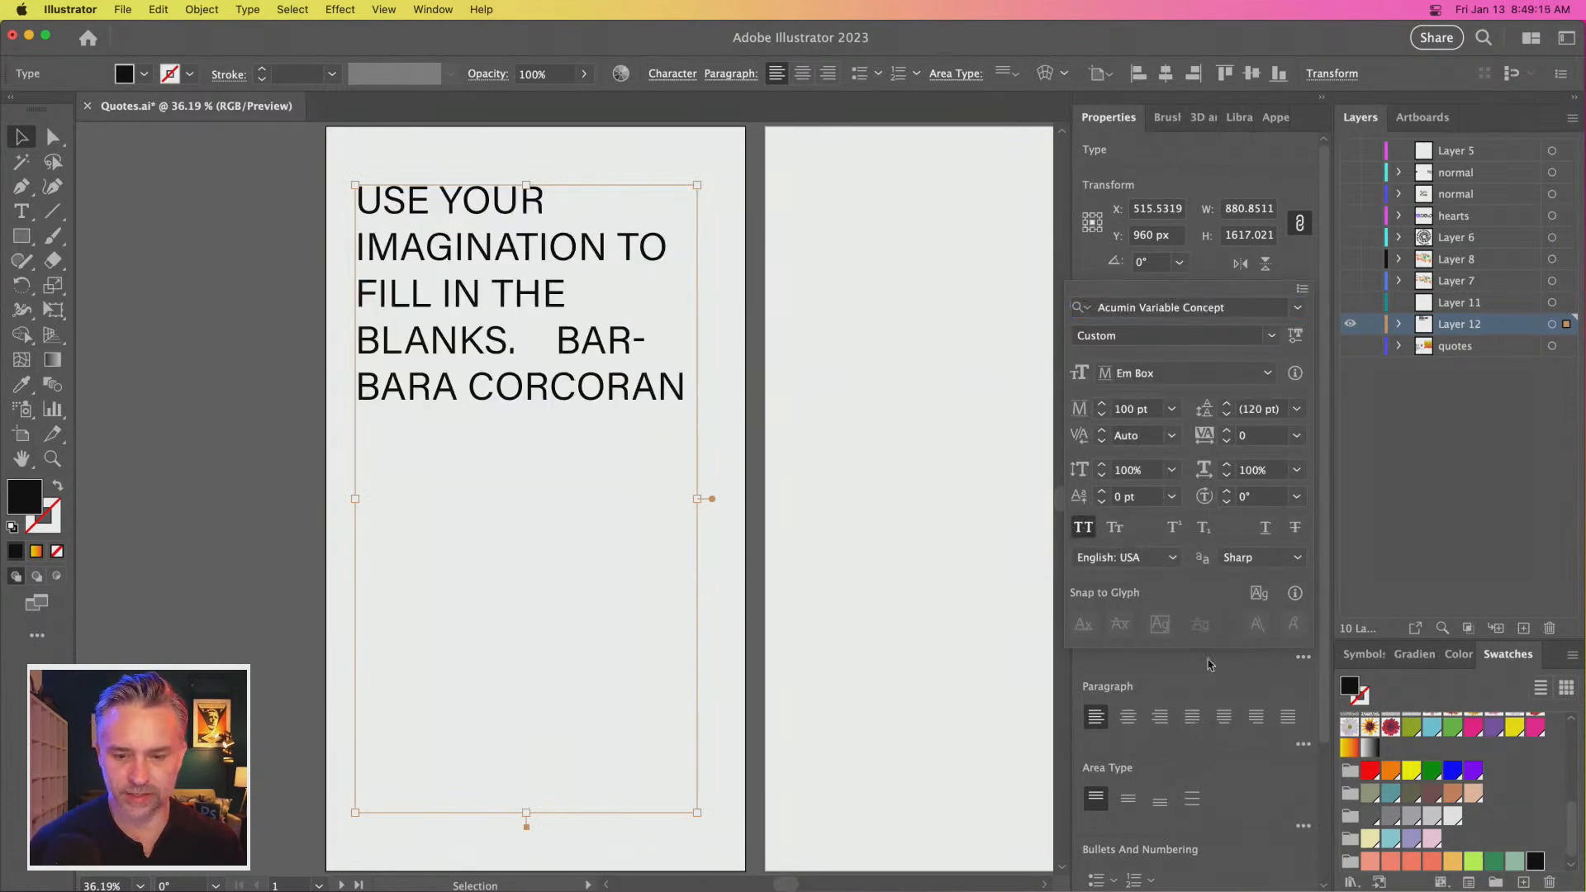
{"action": "left_click", "coordinate": [1294, 337]}
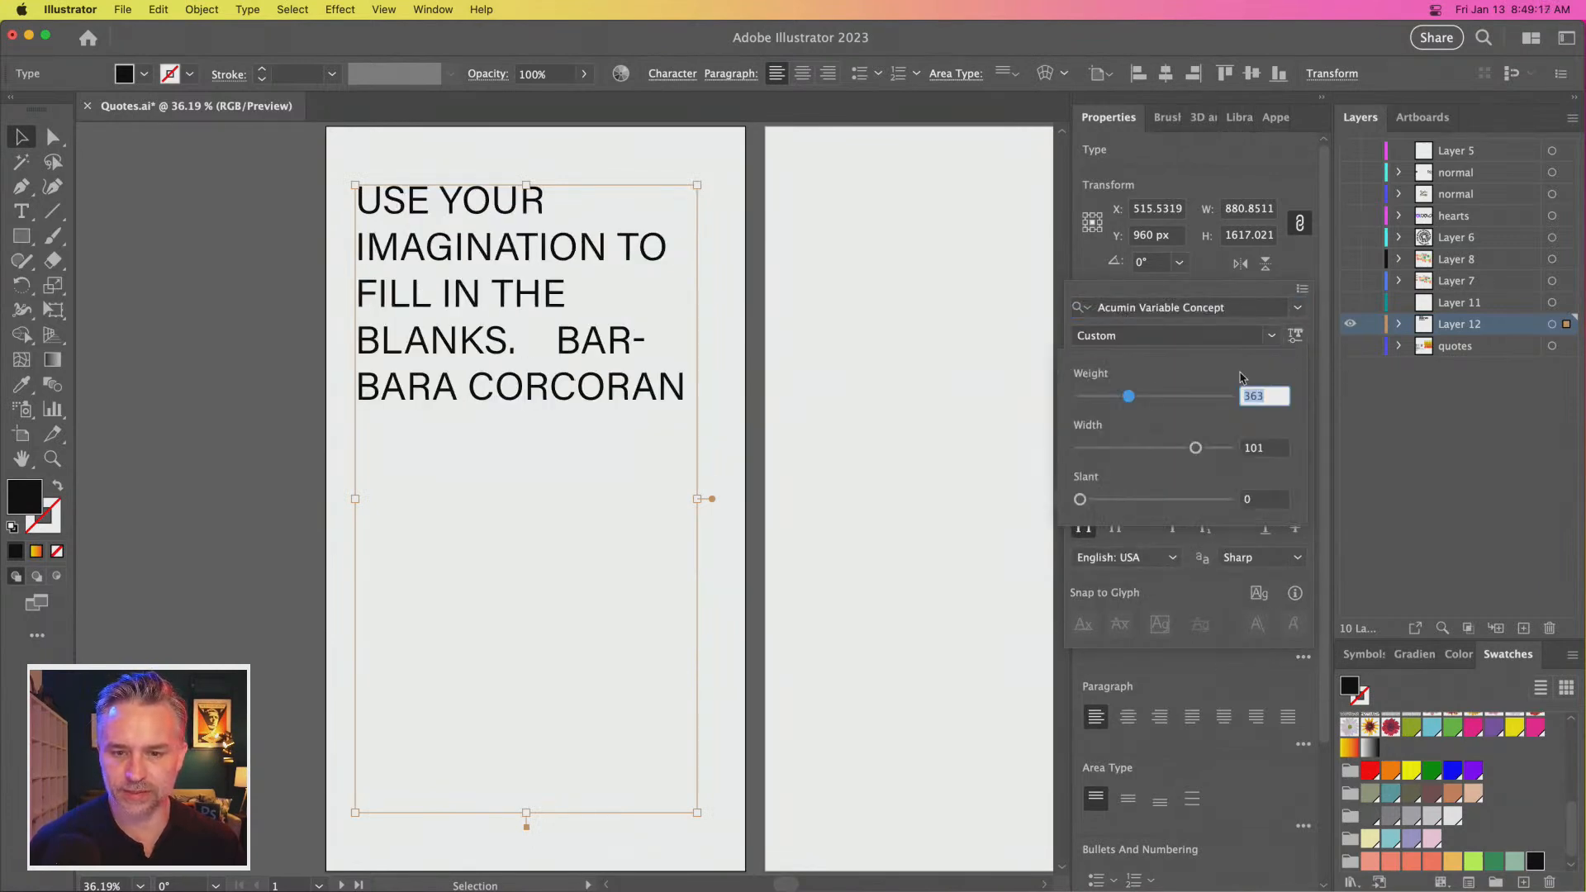
{"action": "left_click_drag", "start_coordinate": [1129, 397], "coordinate": [1198, 398]}
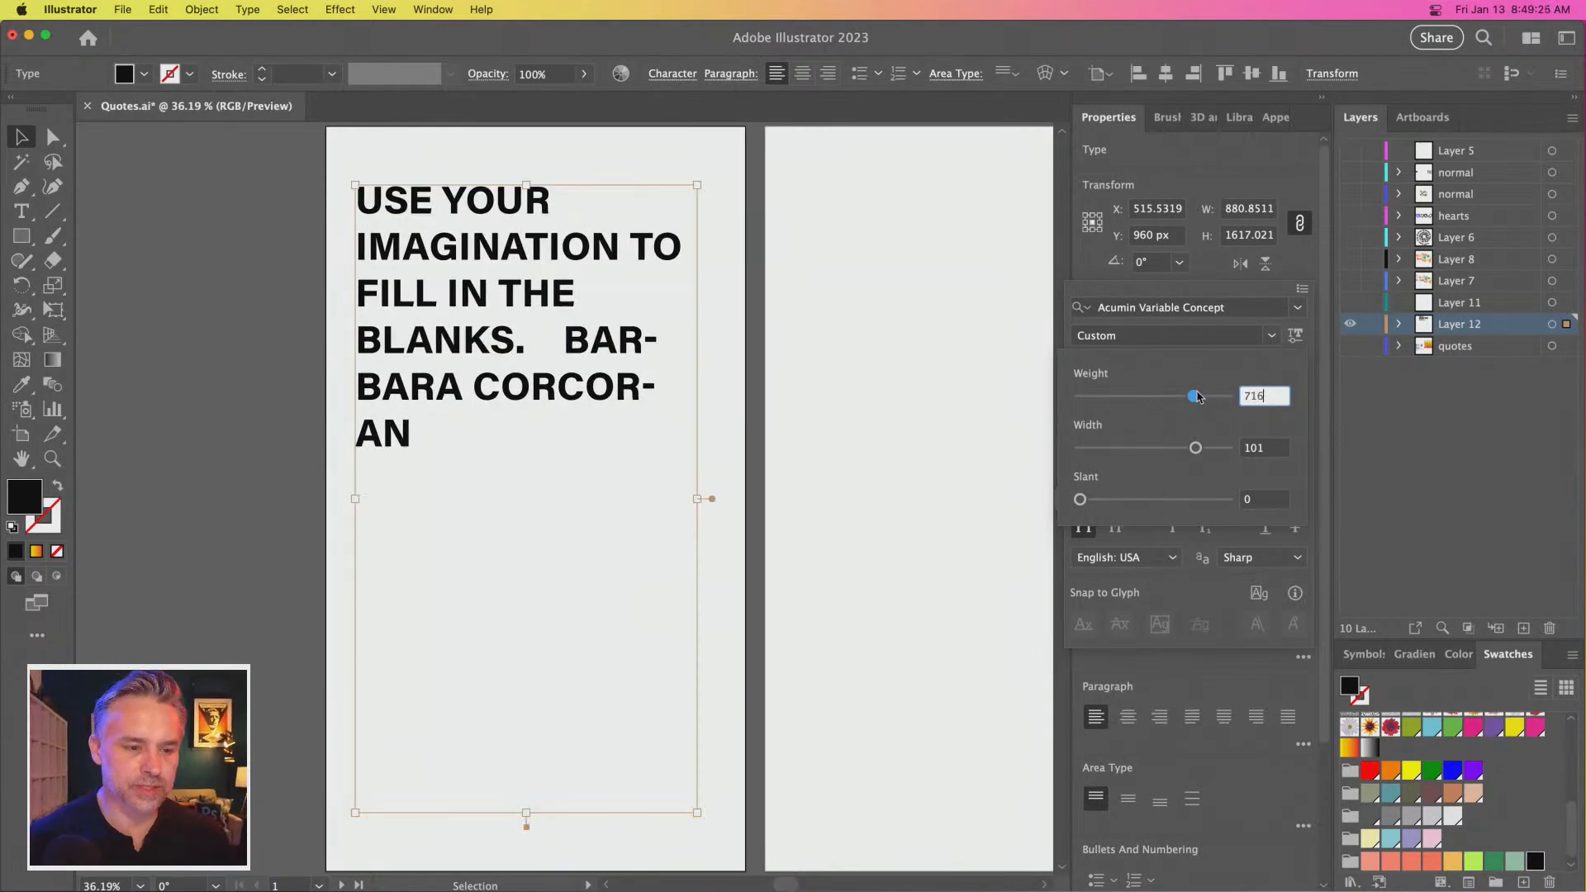
{"action": "left_click", "coordinate": [503, 380]}
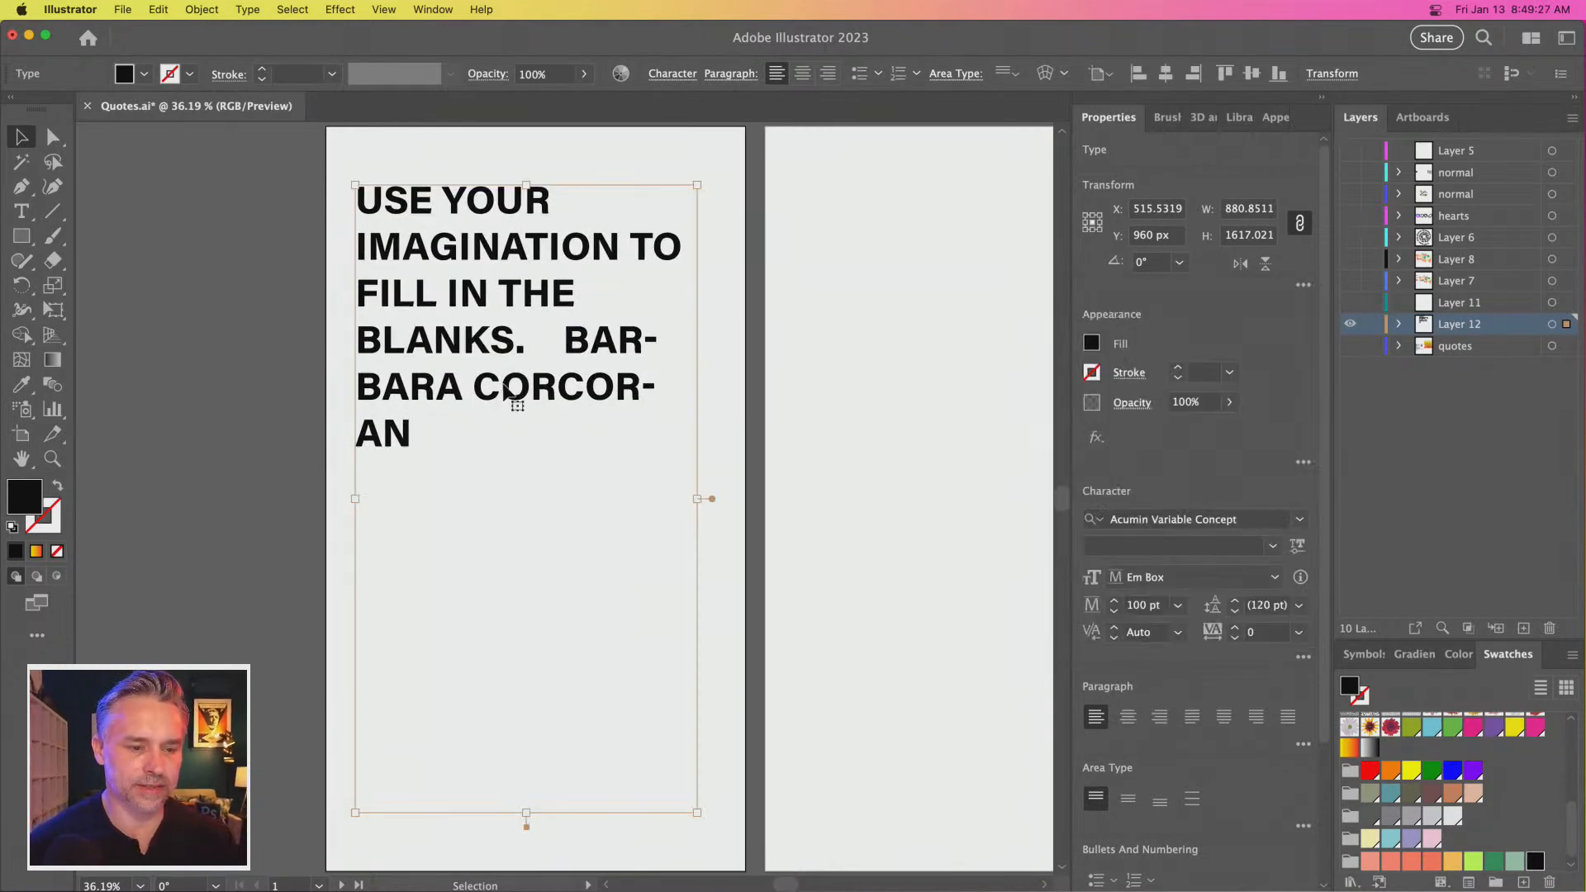
Delete the attribution that follows "BLANKS." from the quote text
{"action": "triple_click", "coordinate": [507, 383]}
{"action": "left_click", "coordinate": [567, 350]}
{"action": "left_click_drag", "start_coordinate": [569, 353], "coordinate": [608, 481]}
{"action": "key", "text": "BackSpace"}
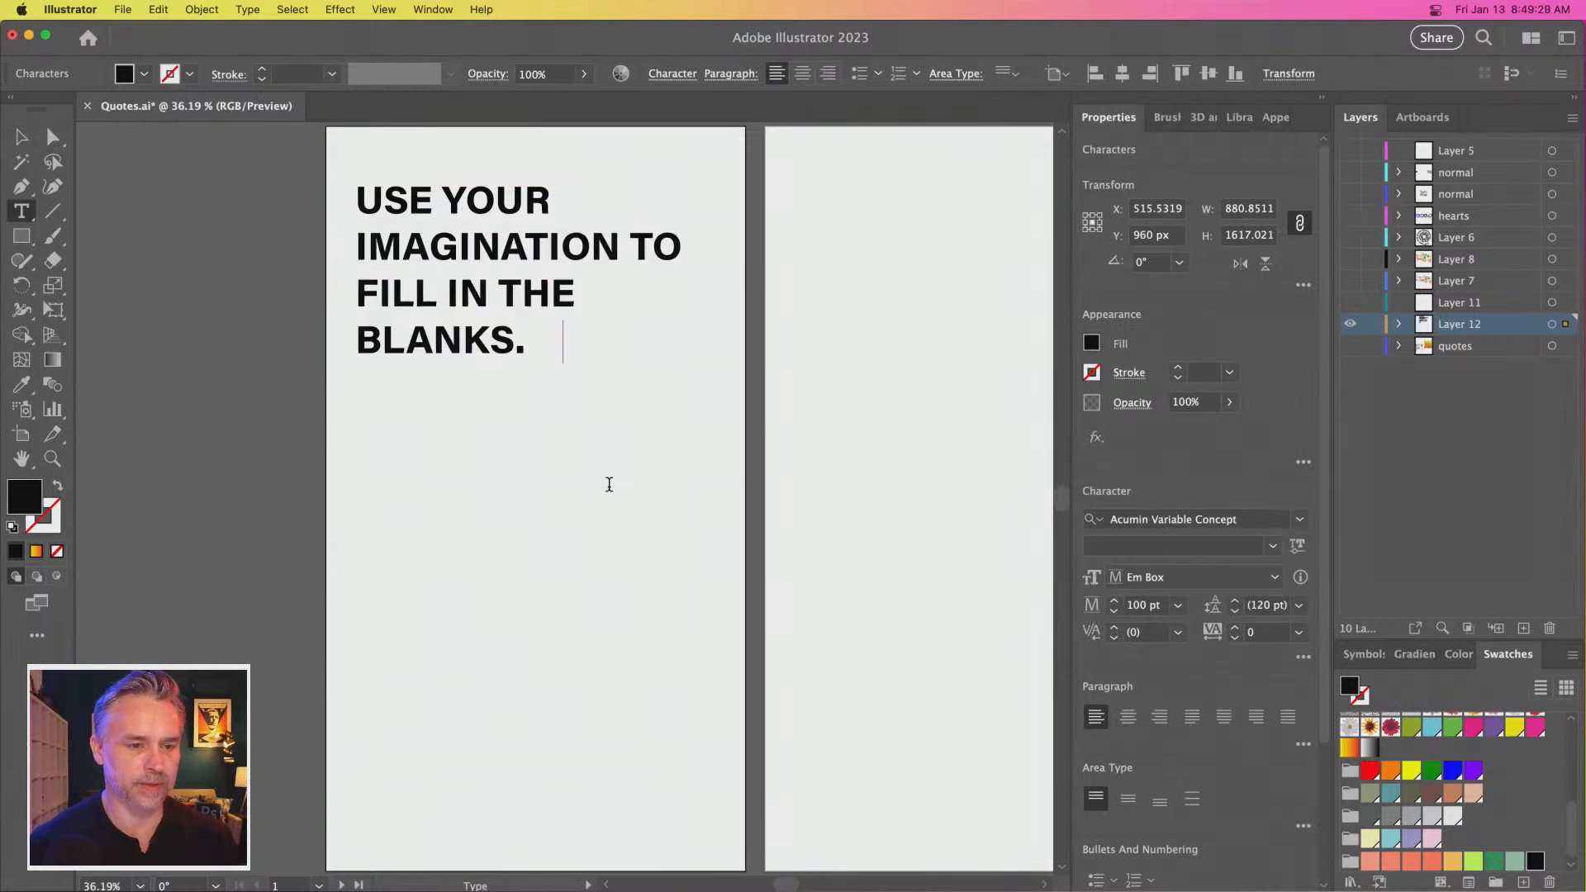
Set the tracking of the quote's text frame to -25
{"action": "left_click", "coordinate": [22, 138]}
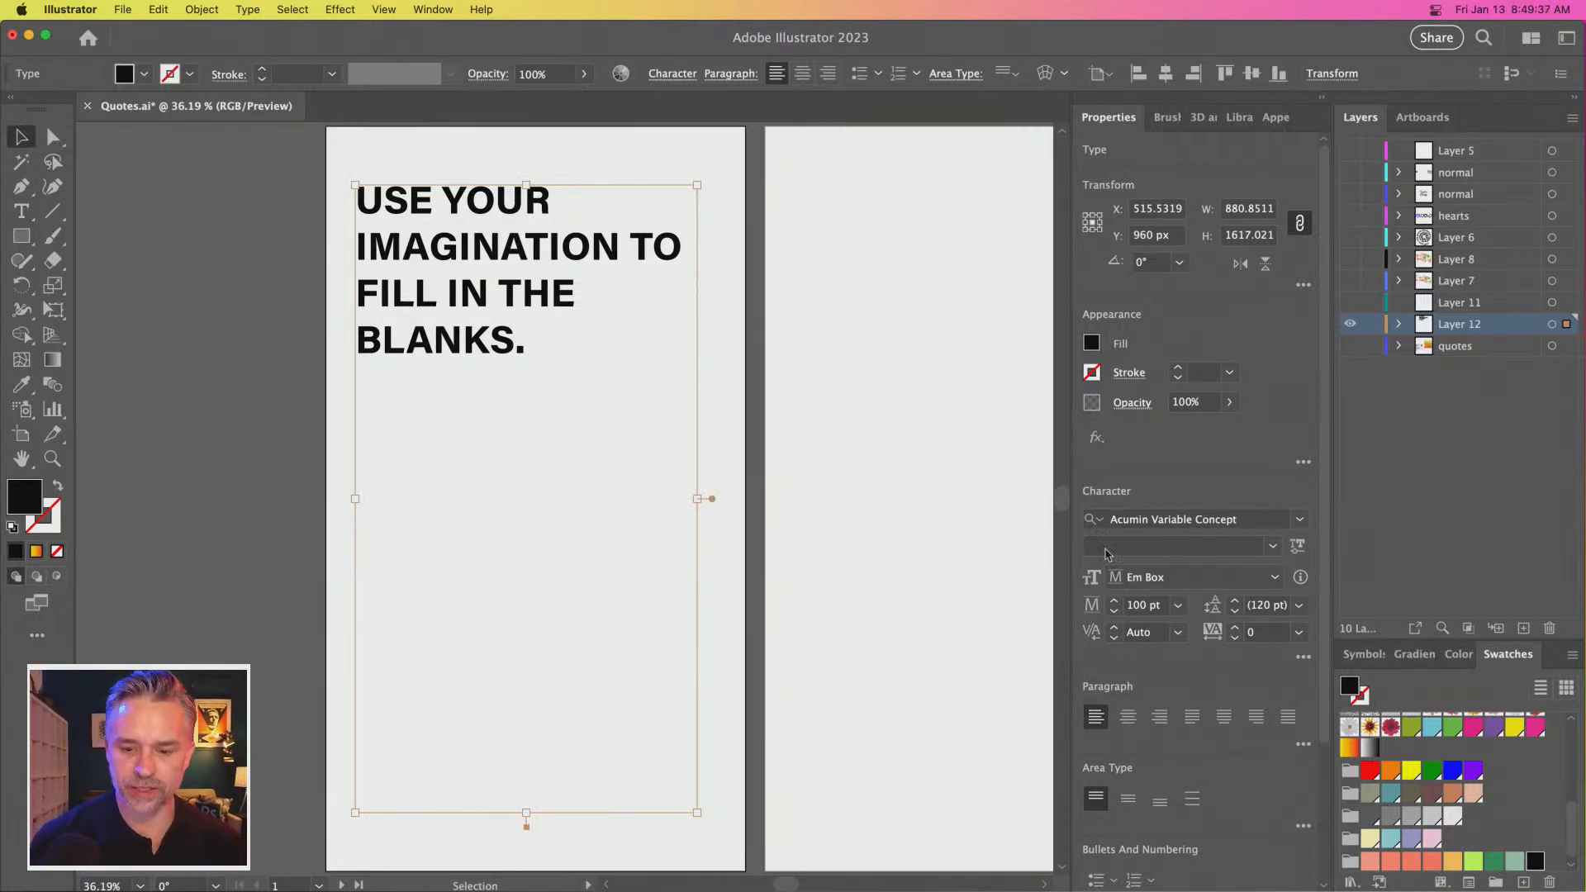
{"action": "left_click", "coordinate": [1298, 631]}
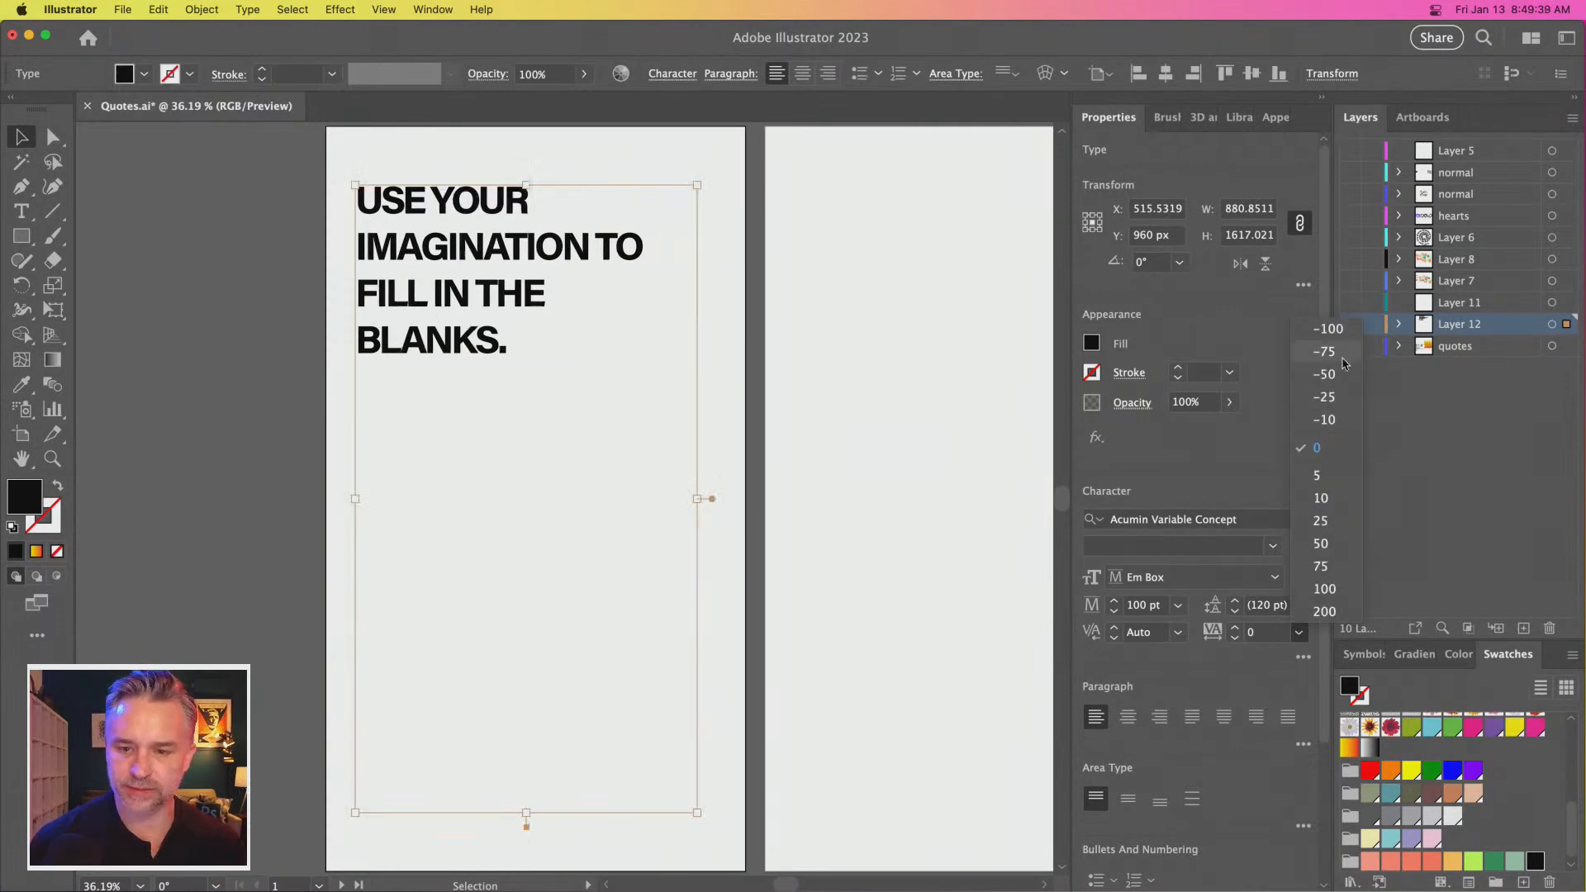
{"action": "left_click", "coordinate": [1325, 397]}
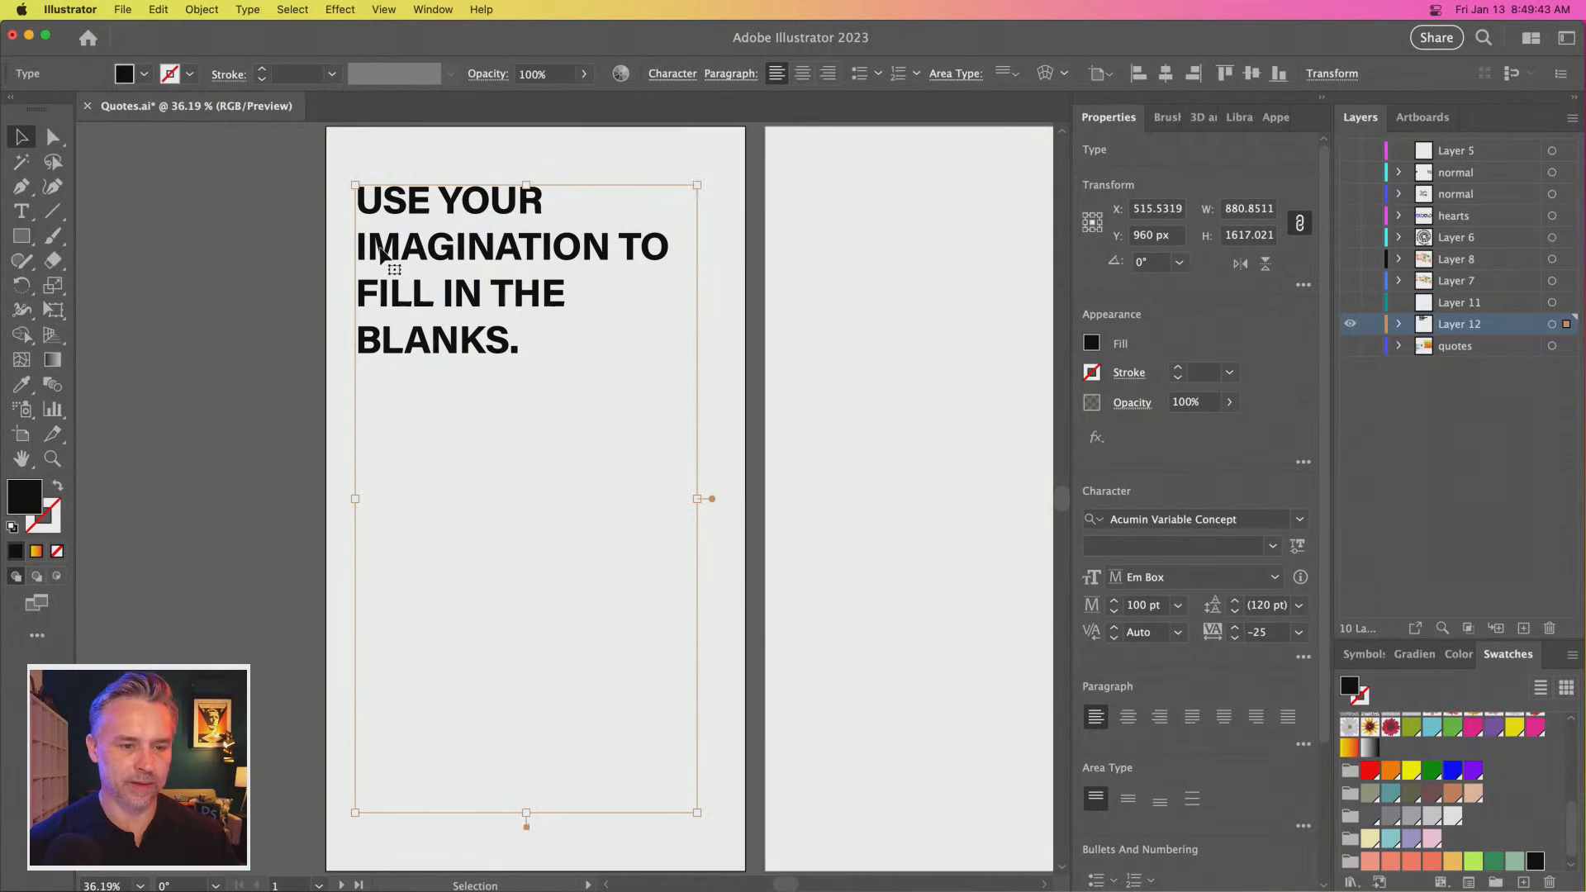
Copy all the quote's text and delete it together with its tall text frame
{"action": "key", "text": "super+equal"}
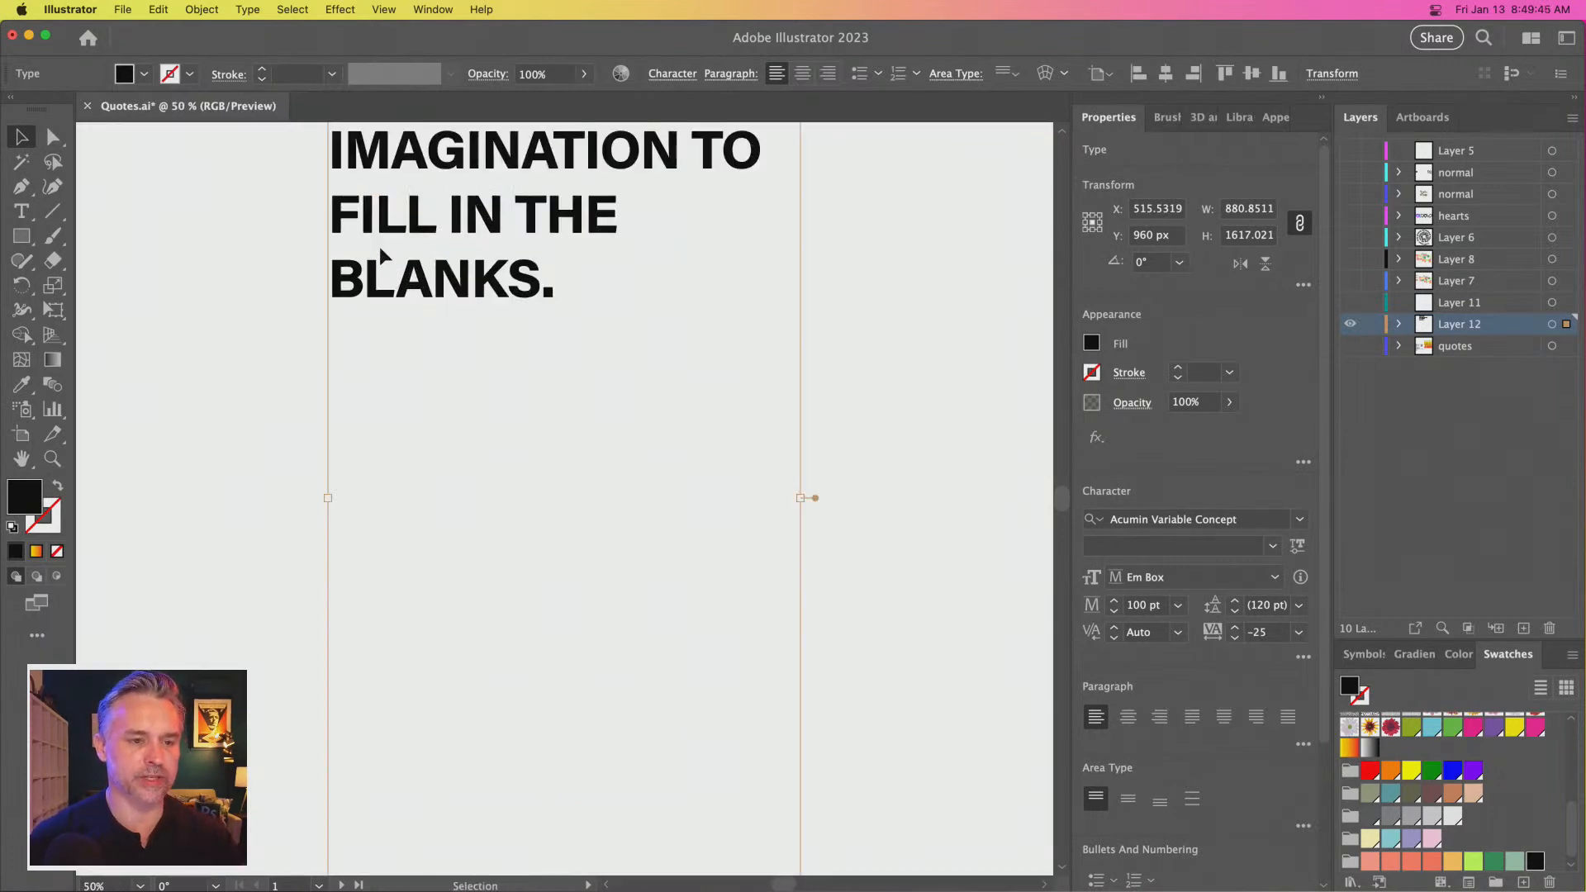
{"action": "double_click", "coordinate": [372, 285]}
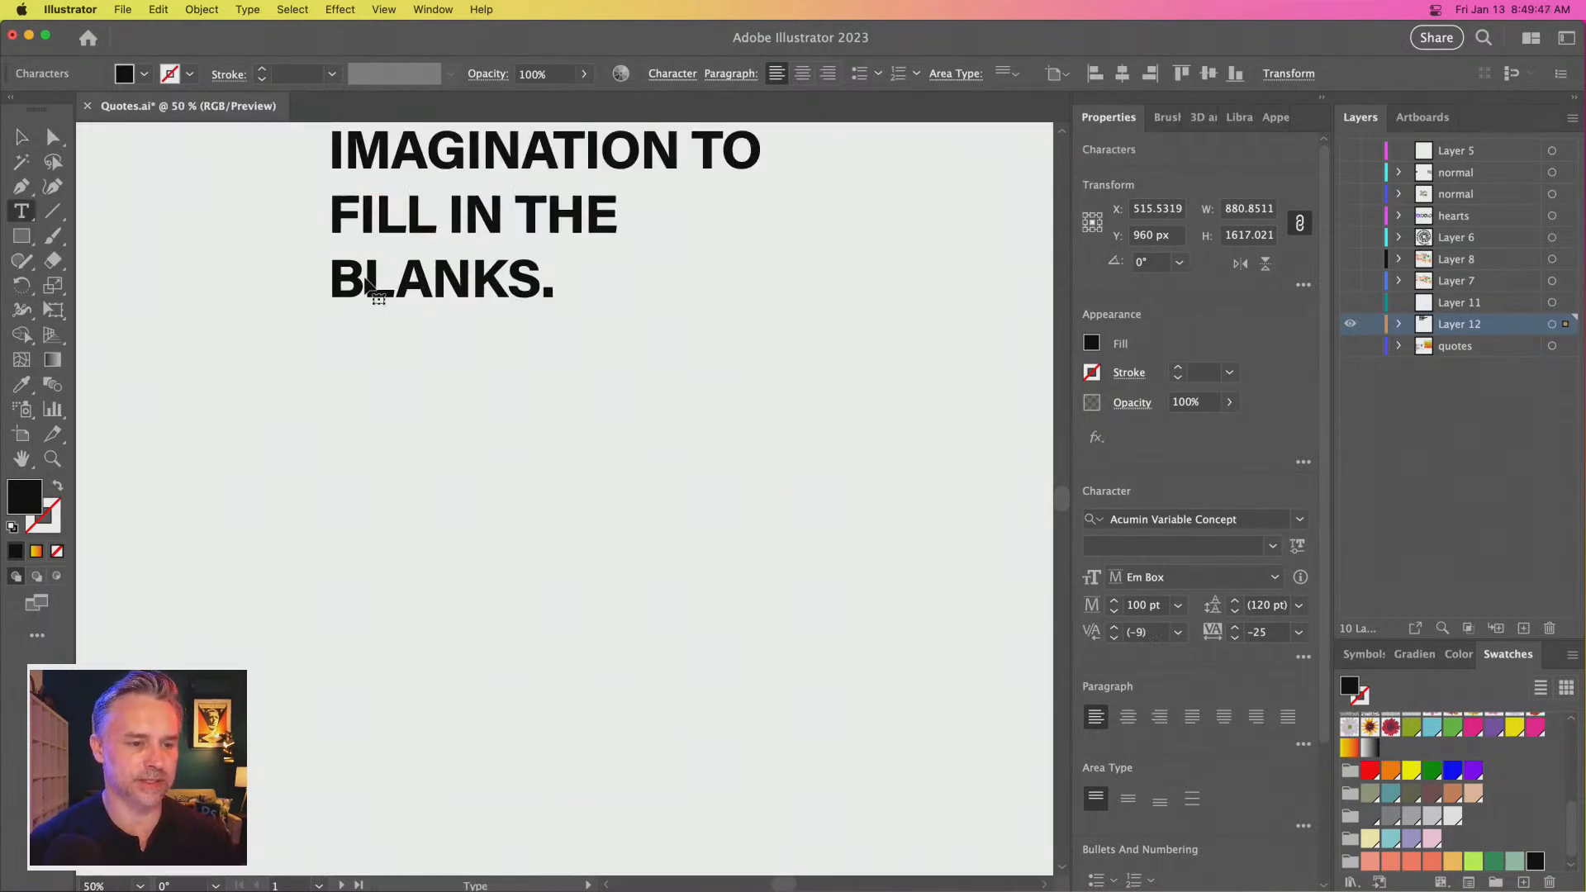
{"action": "key", "text": "super+a"}
{"action": "key", "text": "super+c"}
{"action": "key", "text": "BackSpace"}
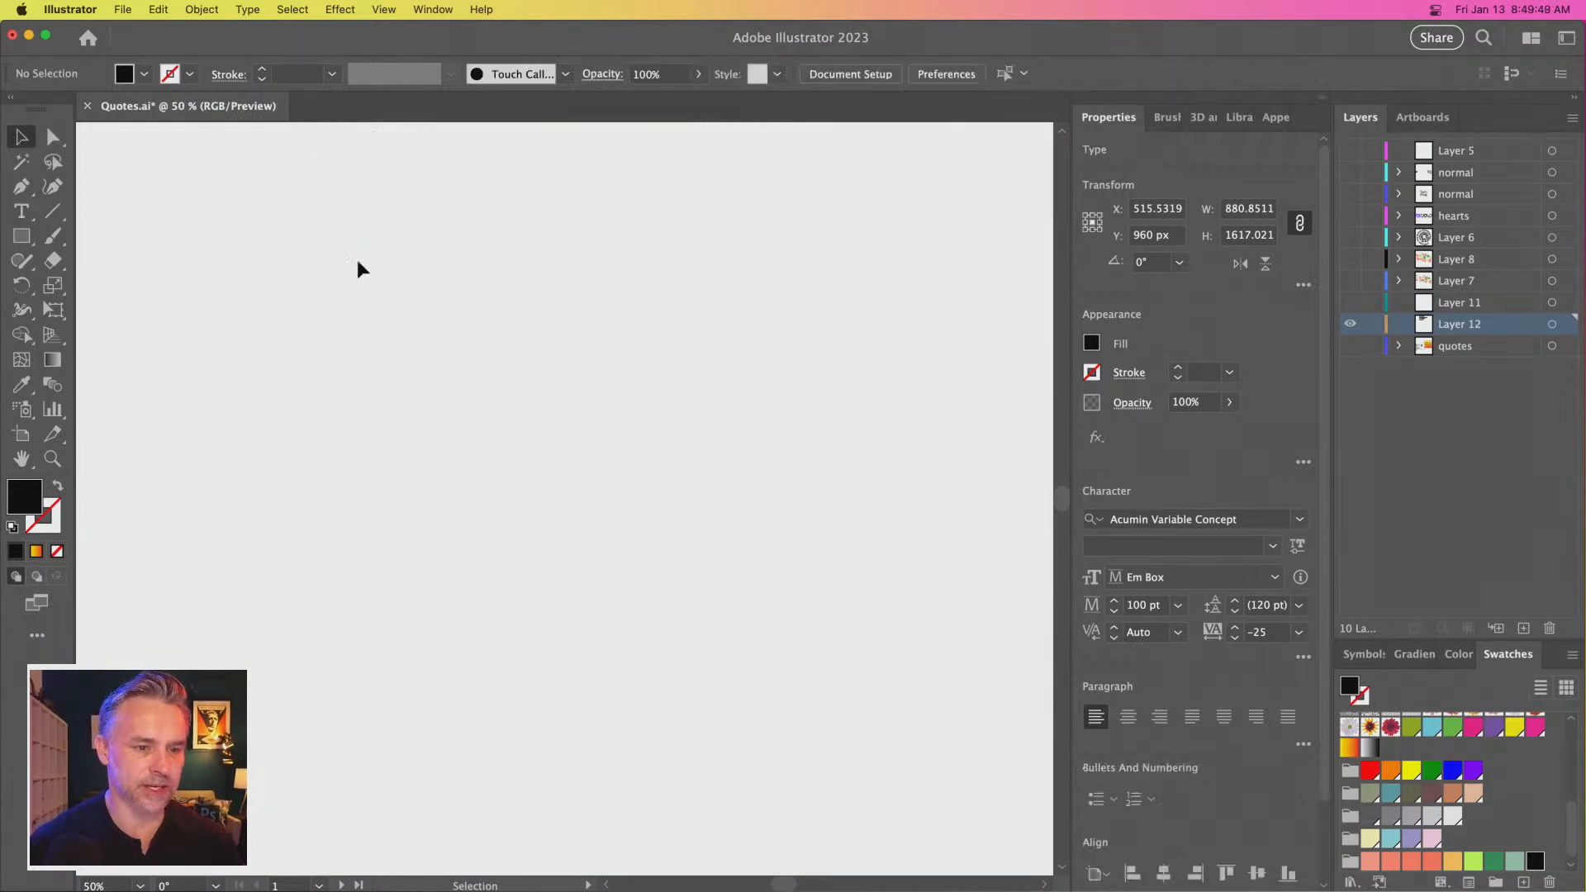
{"action": "key", "text": "Escape"}
Draw a smaller area text frame about 819 × 376 px and paste the copied text into it
{"action": "left_click", "coordinate": [21, 213]}
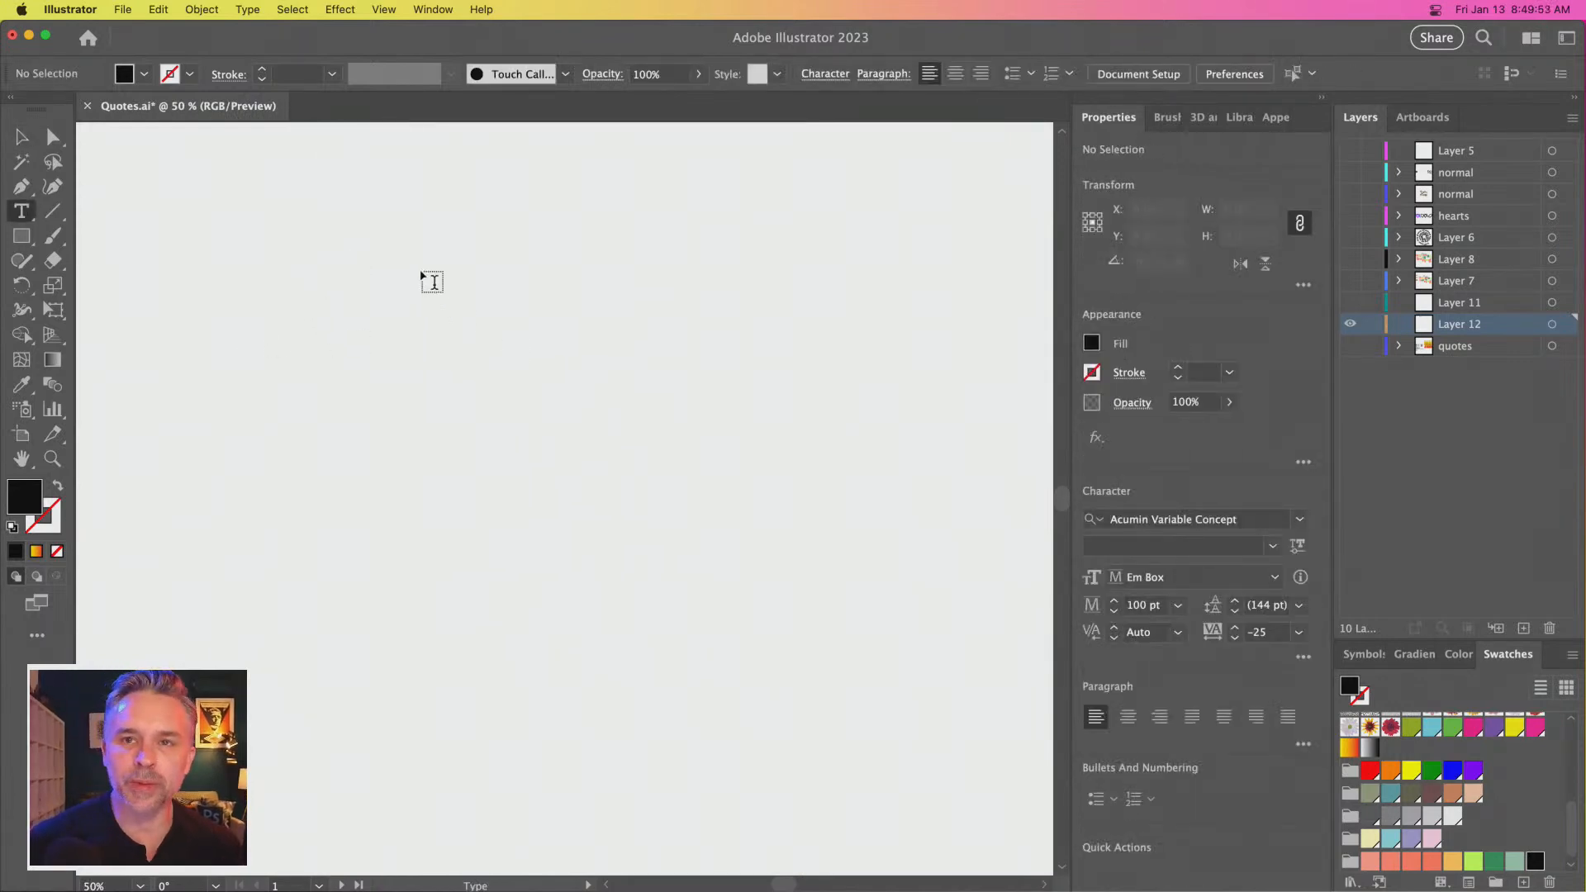
{"action": "left_click_drag", "start_coordinate": [358, 285], "coordinate": [794, 491]}
{"action": "key", "text": "super+v"}
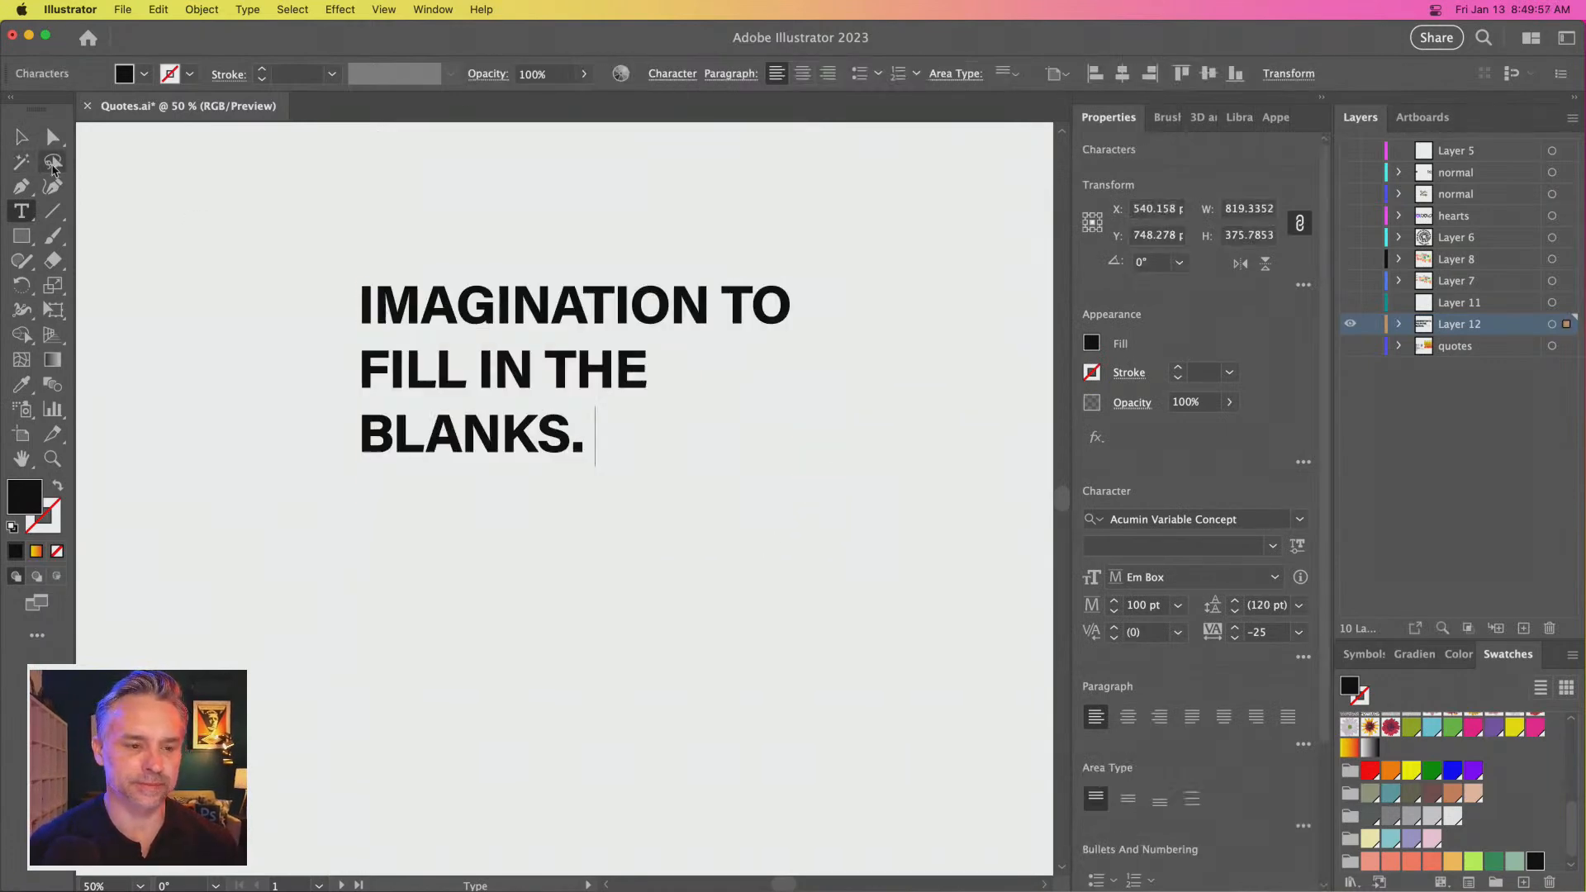
Add the words "USE YOUR" in front of "IMAGINATION" in the pasted text
{"action": "left_click", "coordinate": [22, 136]}
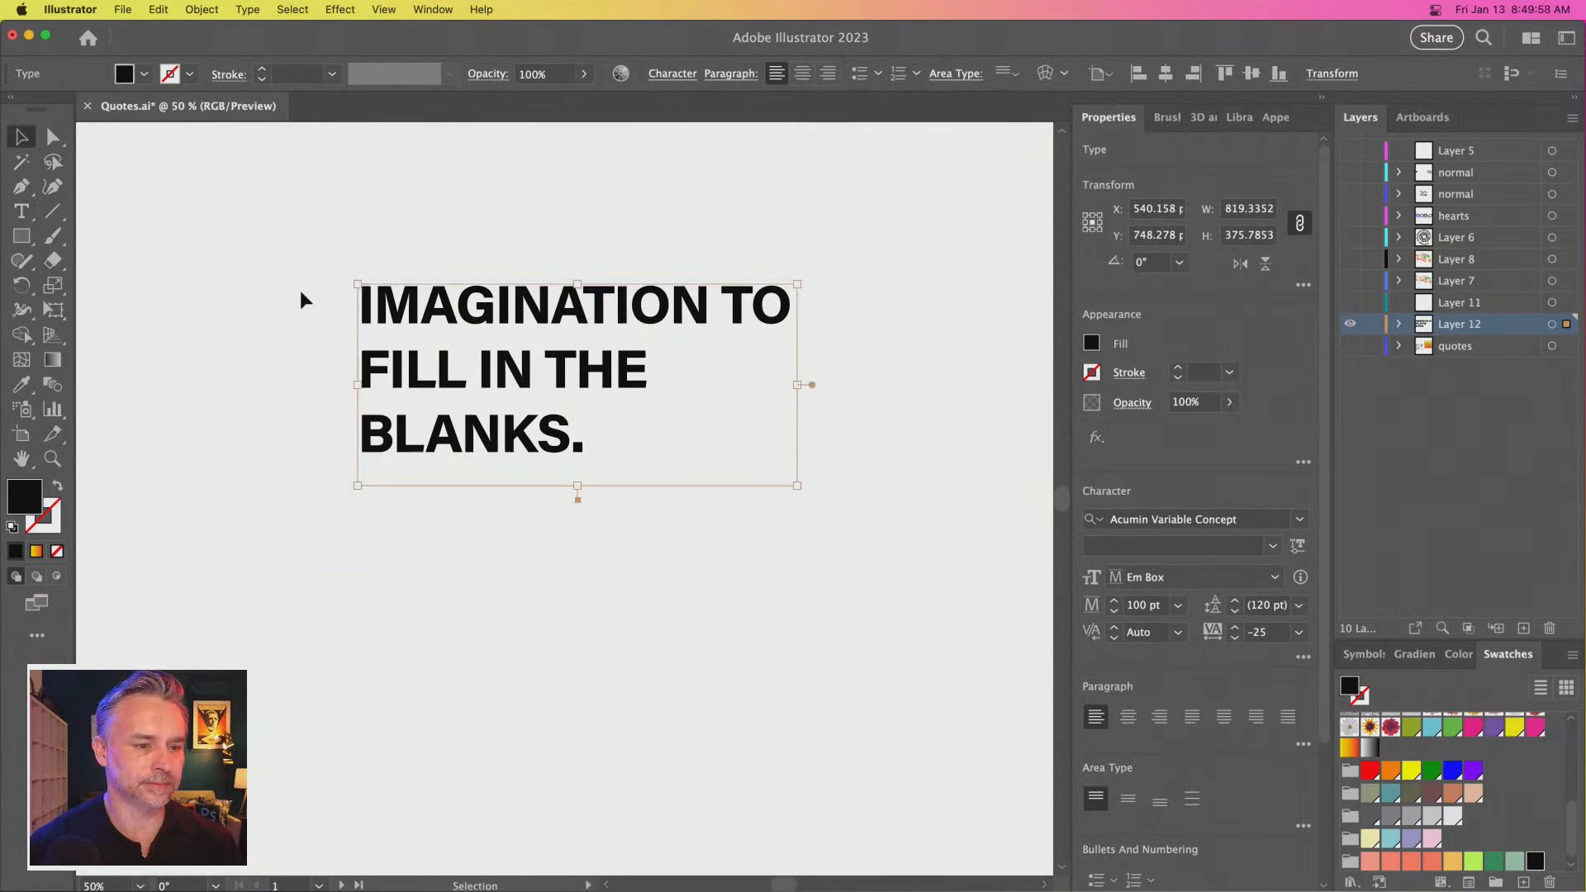
{"action": "double_click", "coordinate": [424, 302]}
{"action": "left_click", "coordinate": [430, 302]}
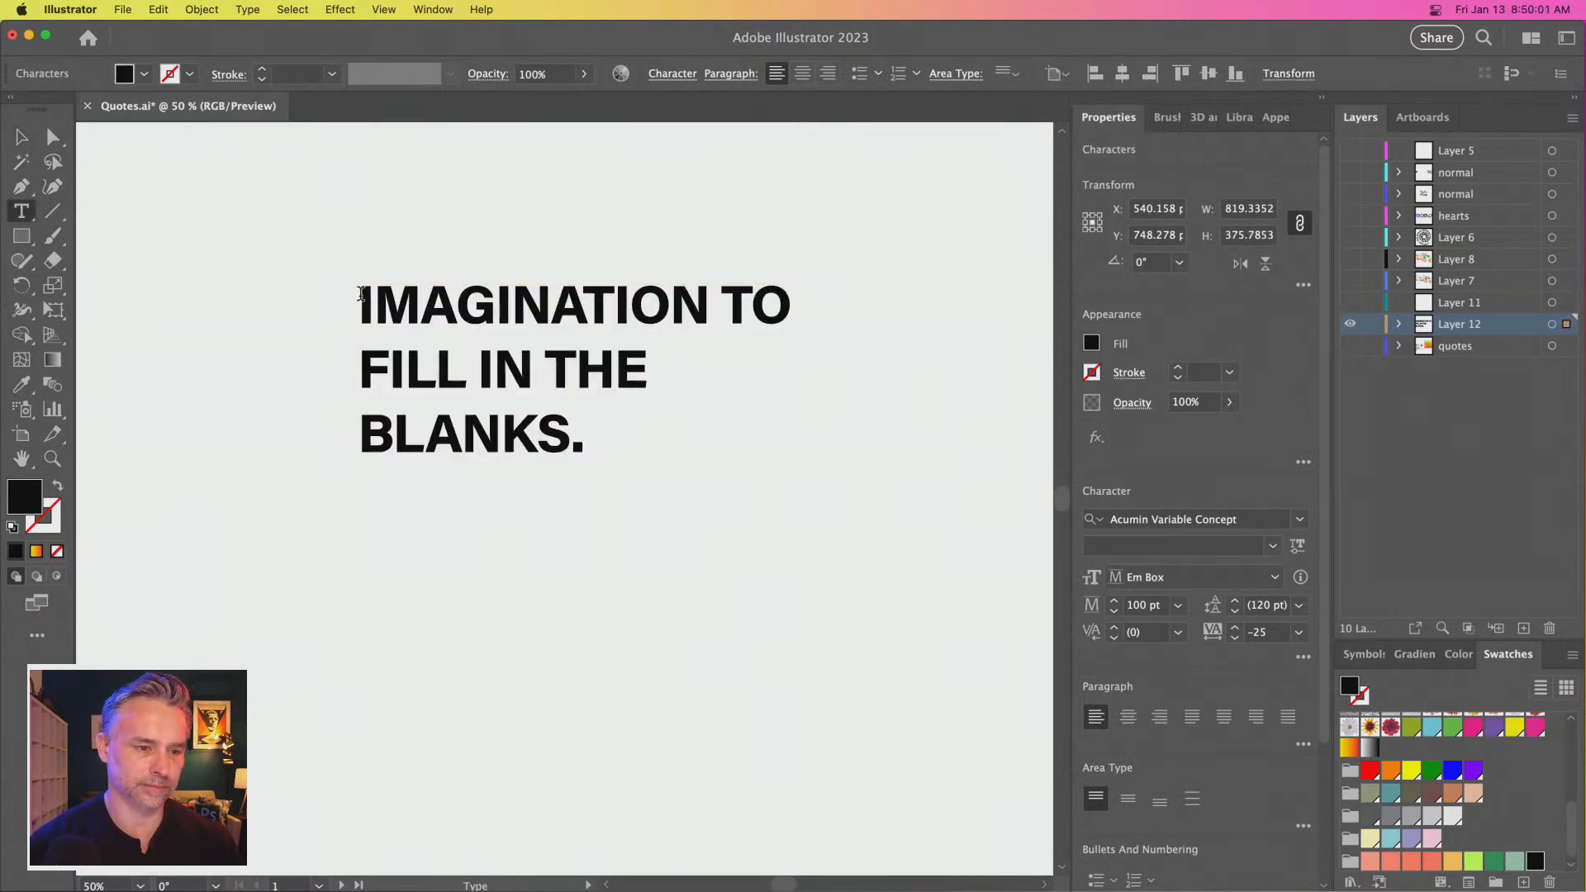
{"action": "type", "text": "USE YOUR IMAG-"}
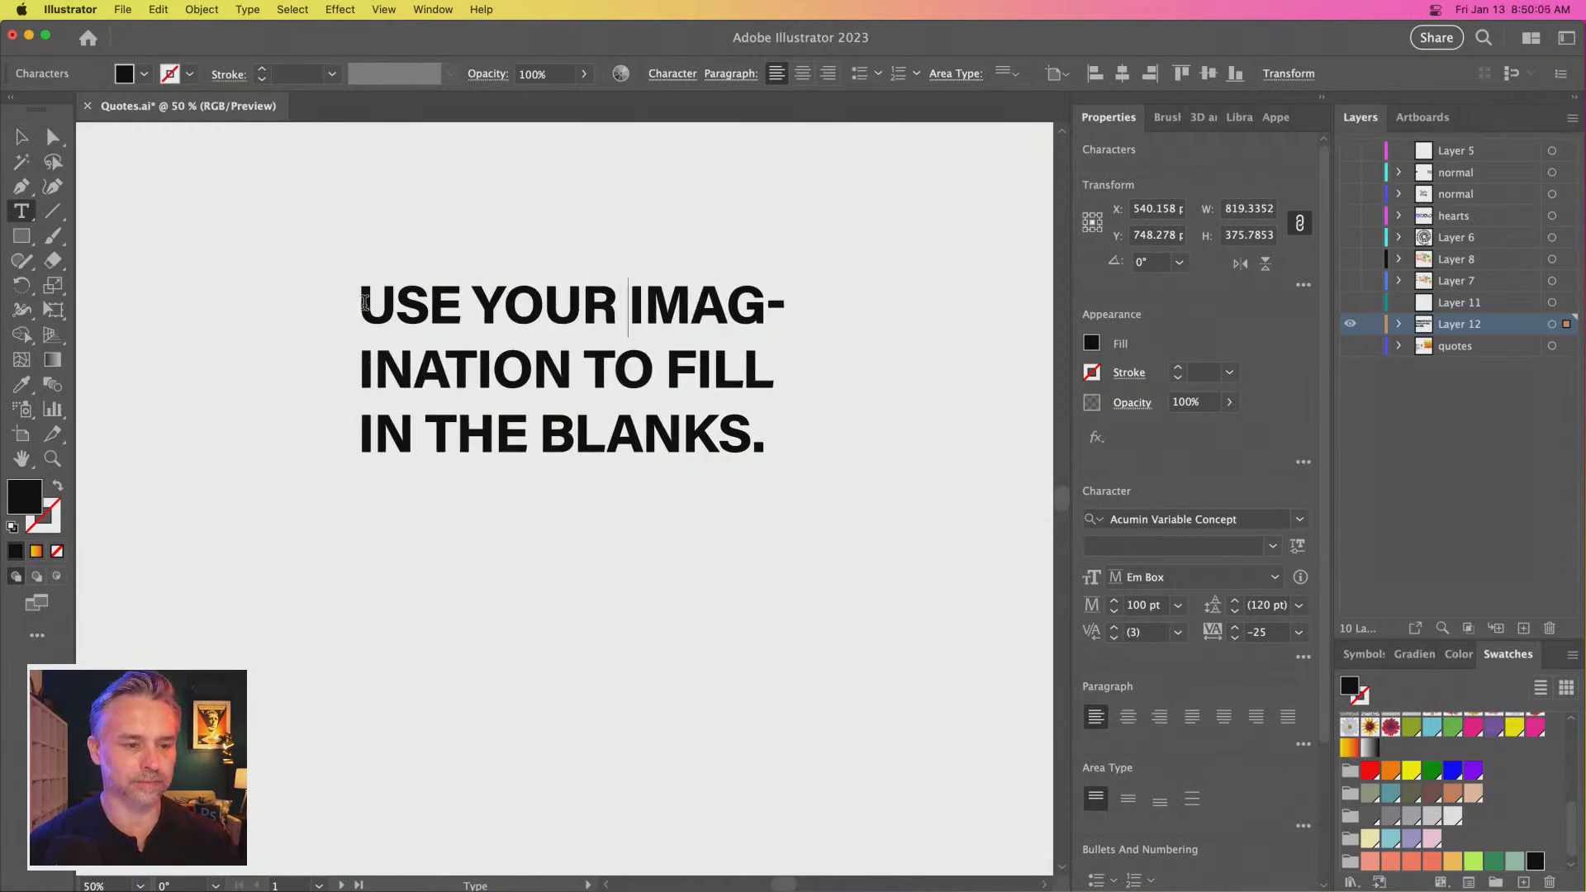
Resize the text frame to about 1195 × 269 px so the quote sets in two lines, and reposition it slightly higher on the artboard
{"action": "left_click", "coordinate": [22, 138]}
{"action": "left_click", "coordinate": [419, 285]}
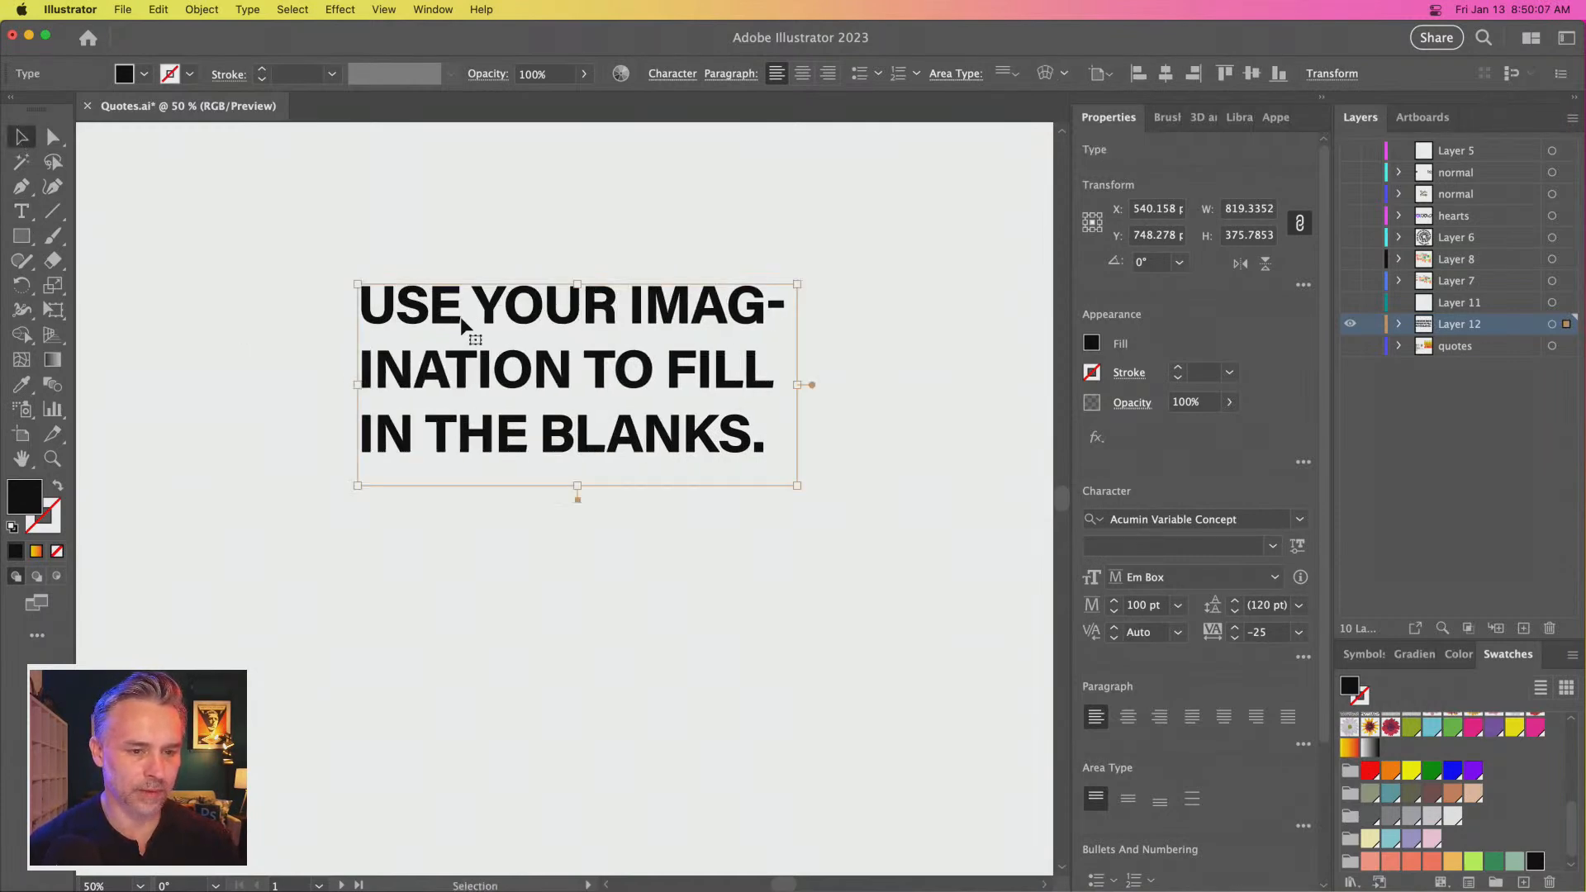
{"action": "left_click_drag", "start_coordinate": [798, 487], "coordinate": [1000, 545]}
{"action": "left_click_drag", "start_coordinate": [583, 389], "coordinate": [550, 324]}
{"action": "left_click_drag", "start_coordinate": [632, 499], "coordinate": [634, 381]}
Duplicate the two-line quote about 534 px below the original
{"action": "left_click_drag", "start_coordinate": [589, 307], "coordinate": [588, 594]}
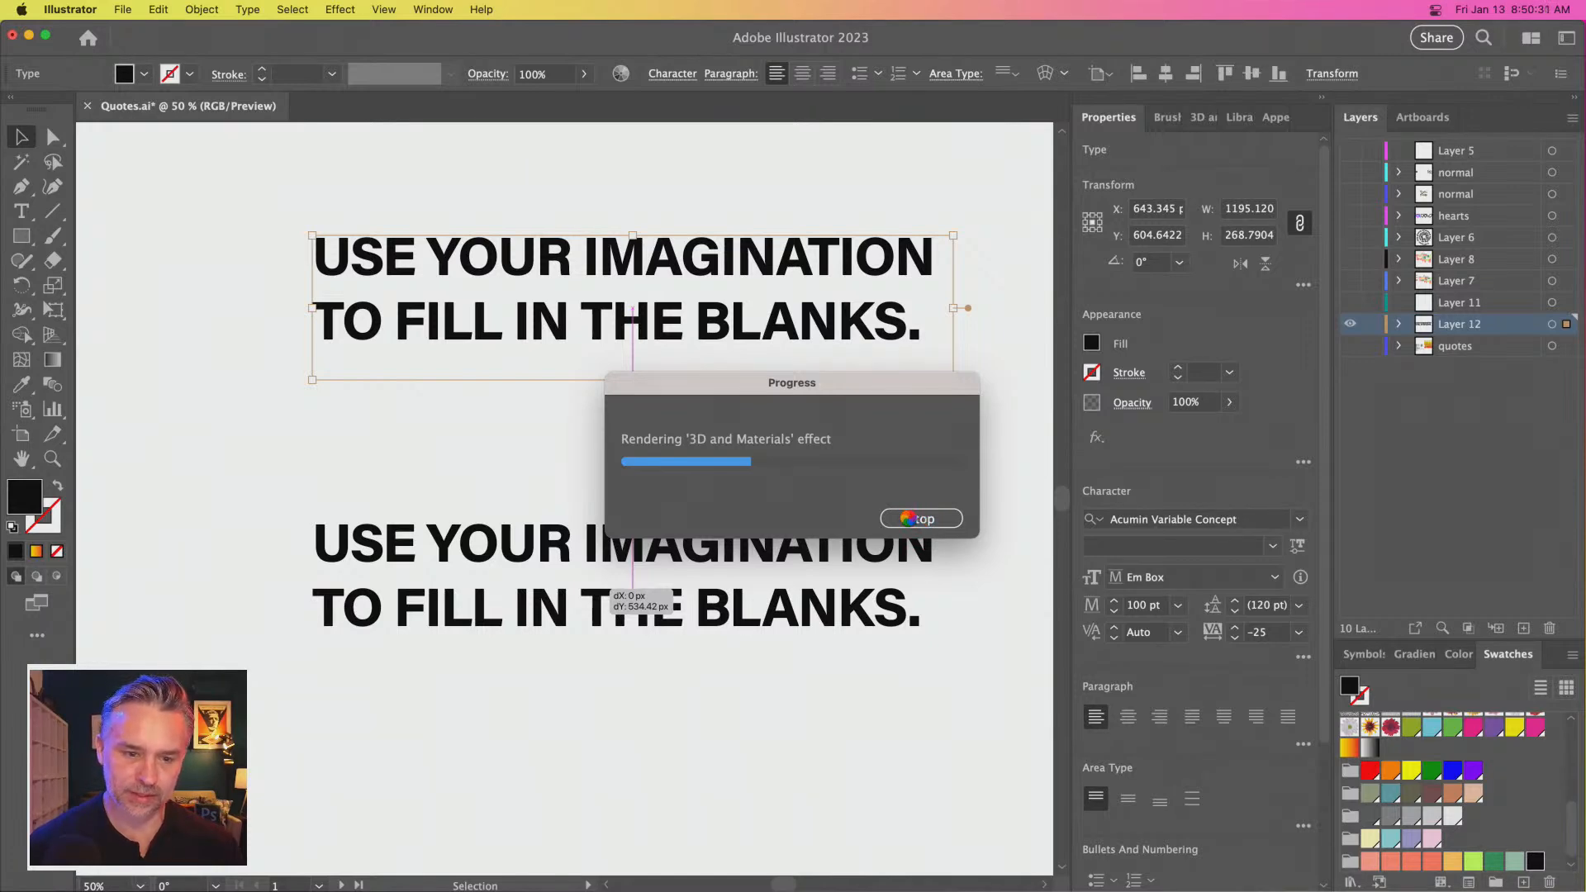
{"action": "left_click_drag", "start_coordinate": [726, 384], "coordinate": [694, 373]}
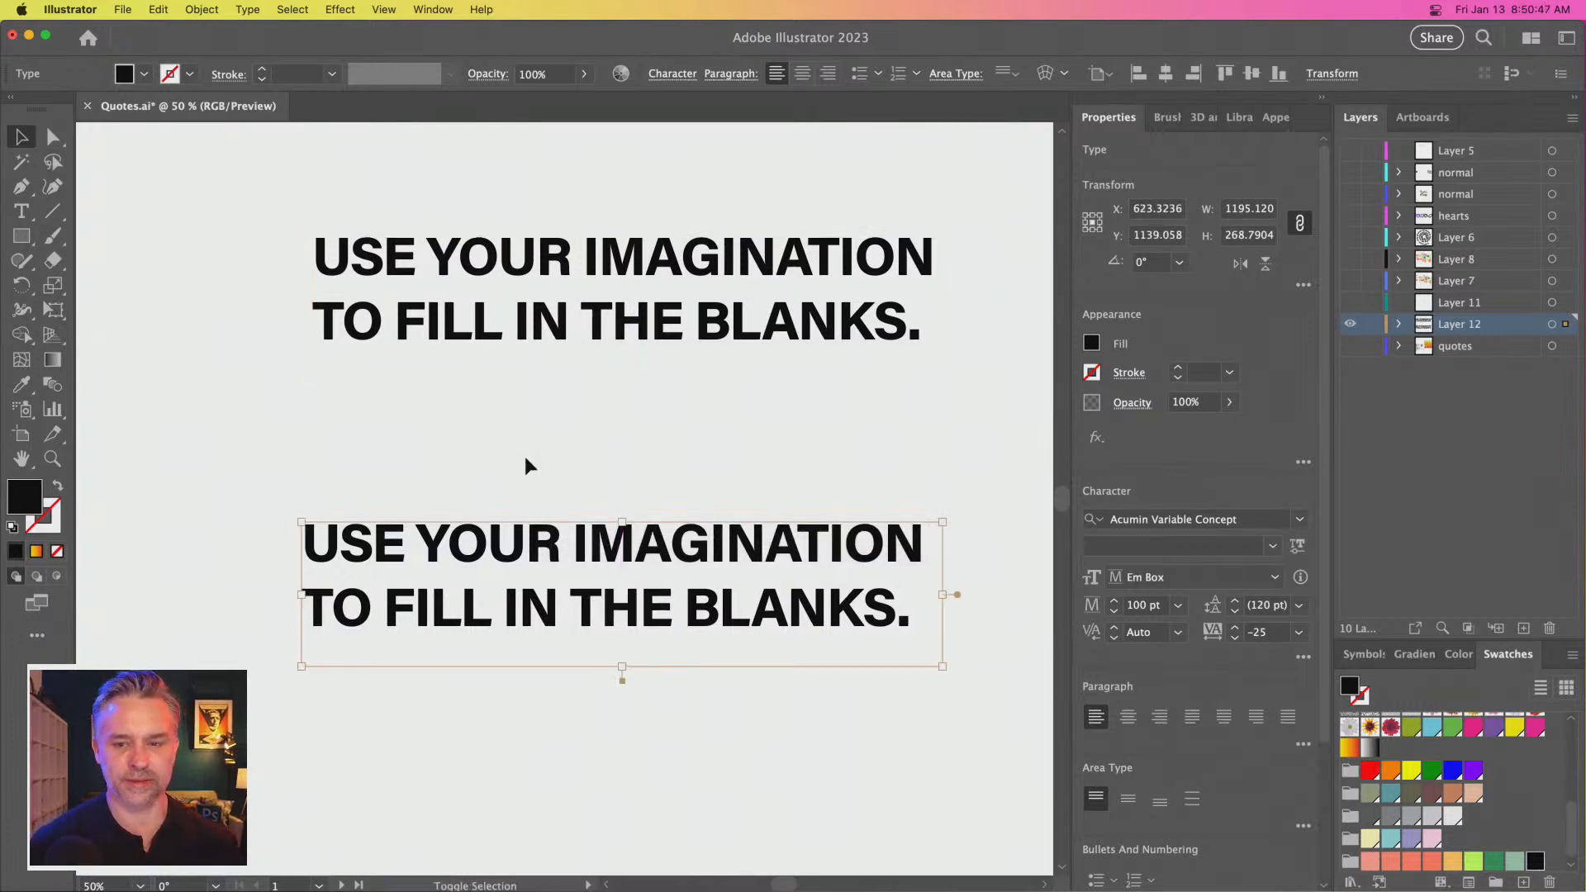
{"action": "left_click", "coordinate": [459, 426]}
Create a new 1080 × 1080 px document and paste the copied quote text frame into it
{"action": "key", "text": "super+n"}
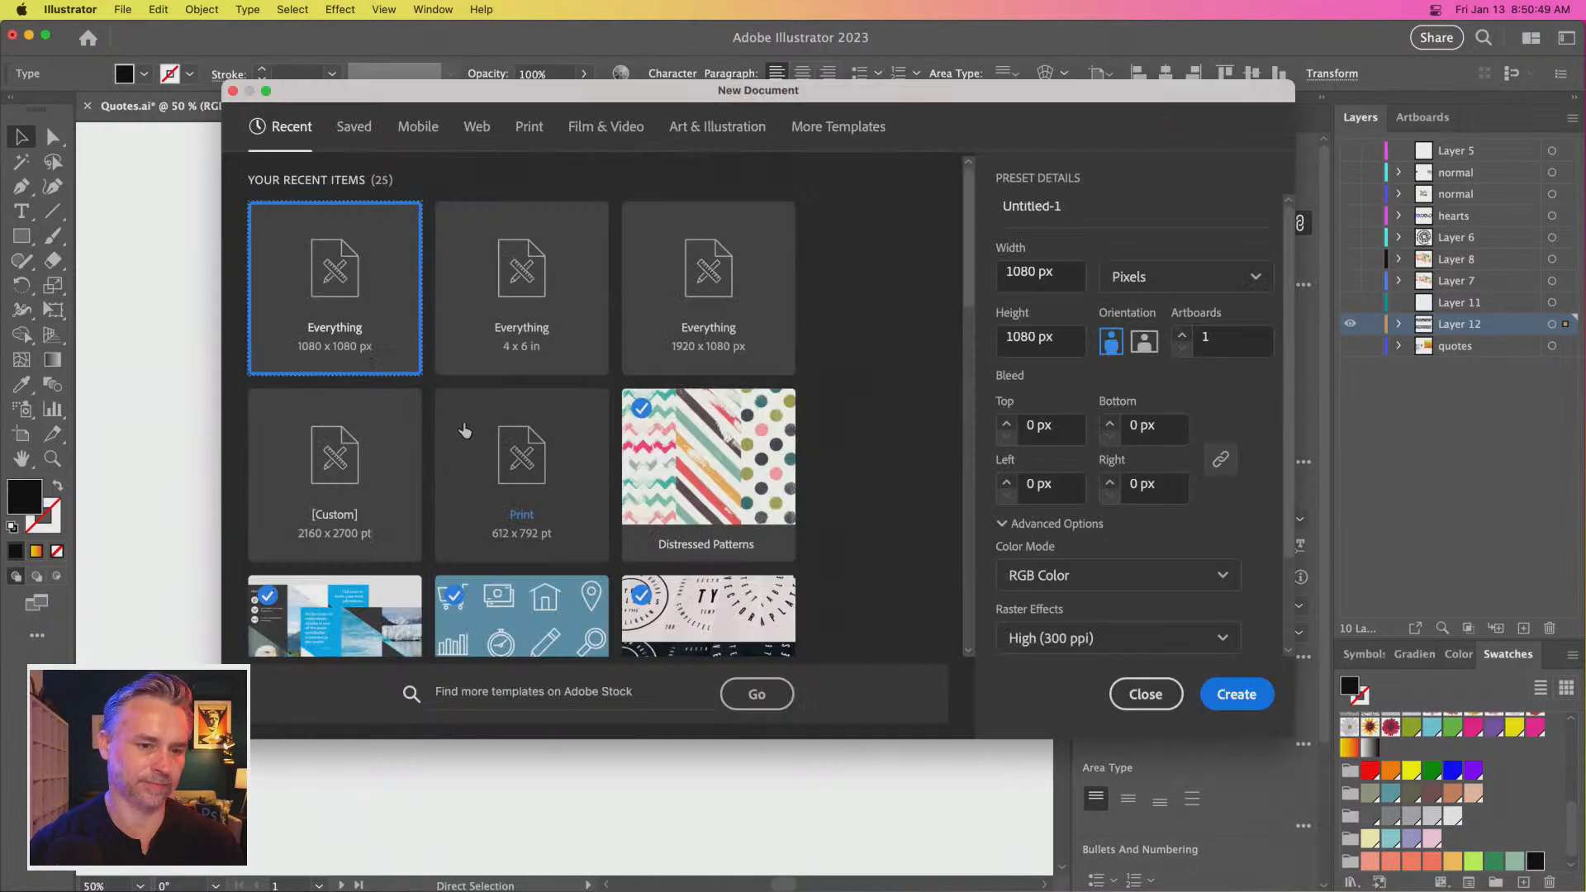
{"action": "key", "text": "Escape"}
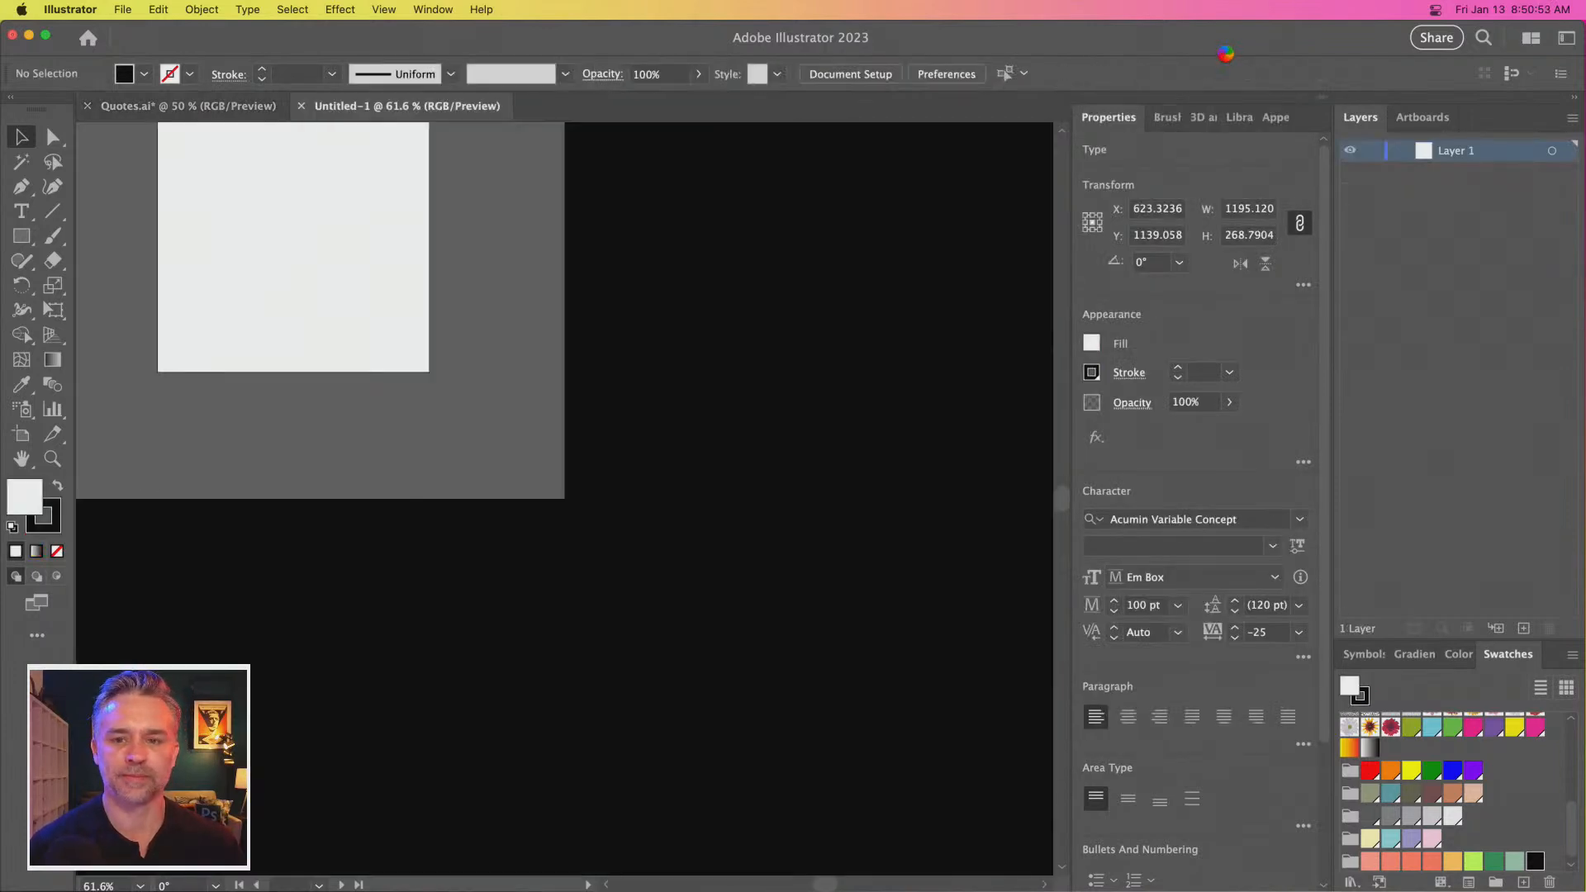
{"action": "key", "text": "super+v"}
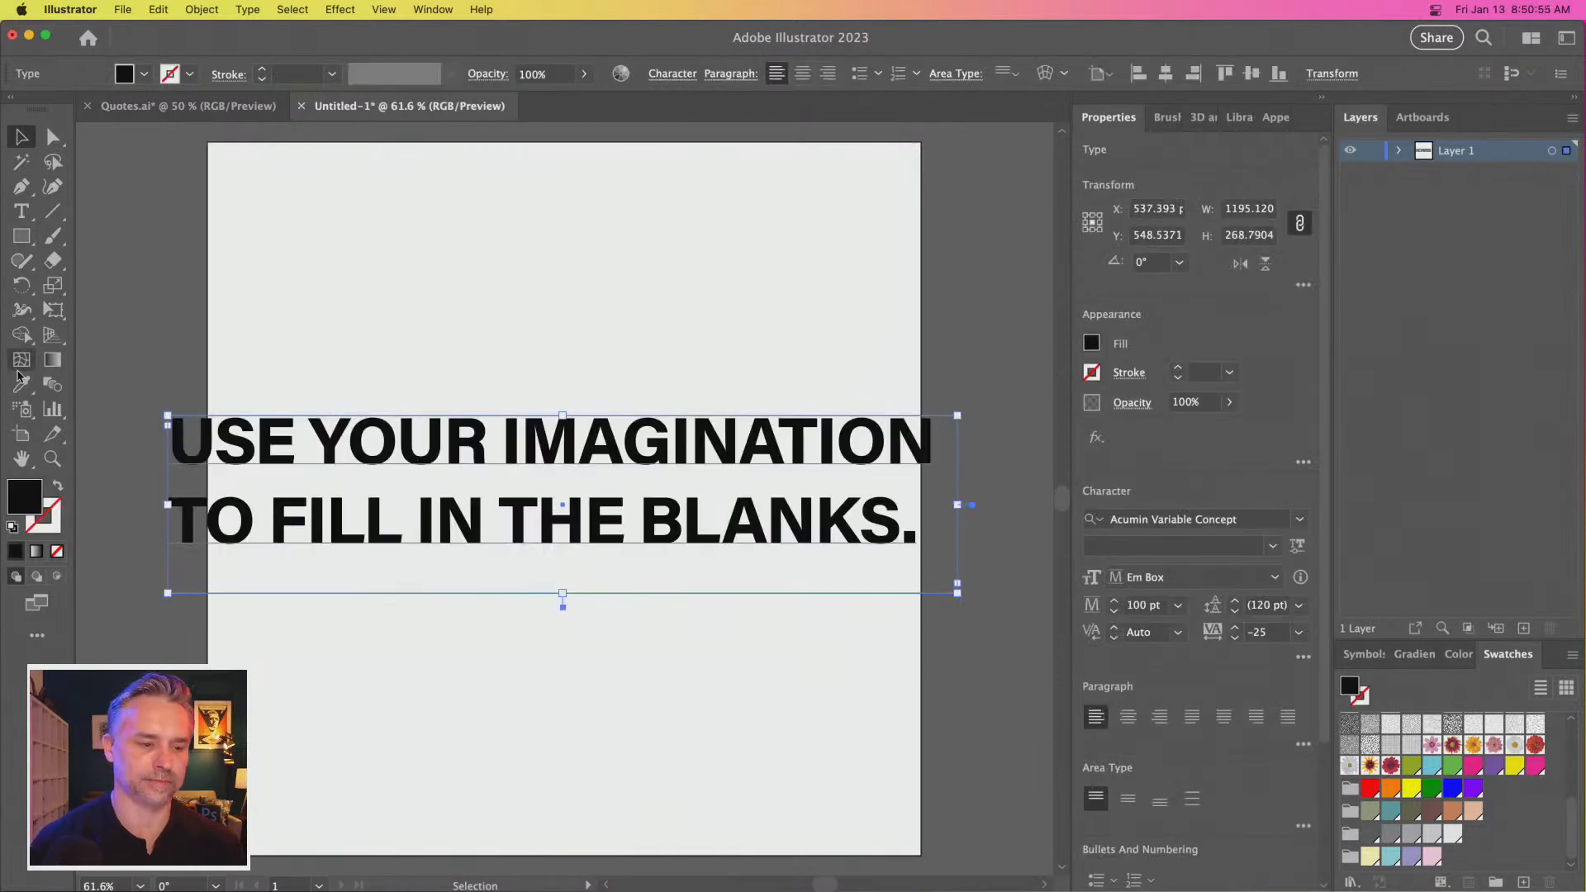
Resize the quote's text frame to about 763 × 403 px and position it in the upper part of the artboard
{"action": "left_click_drag", "start_coordinate": [169, 592], "coordinate": [371, 521]}
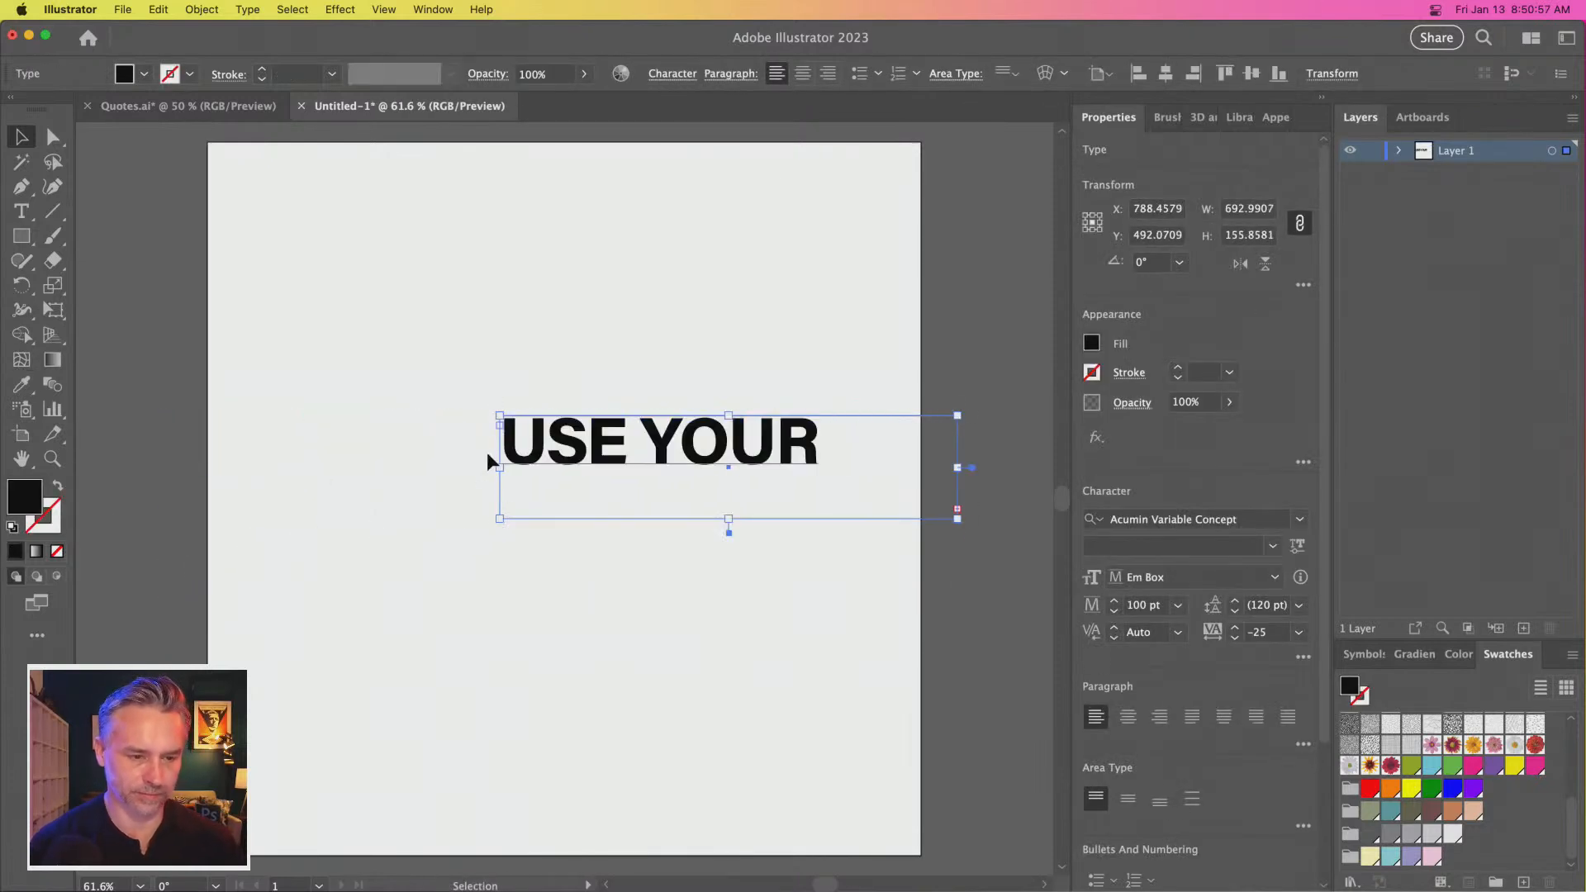
{"action": "left_click_drag", "start_coordinate": [498, 419], "coordinate": [229, 281]}
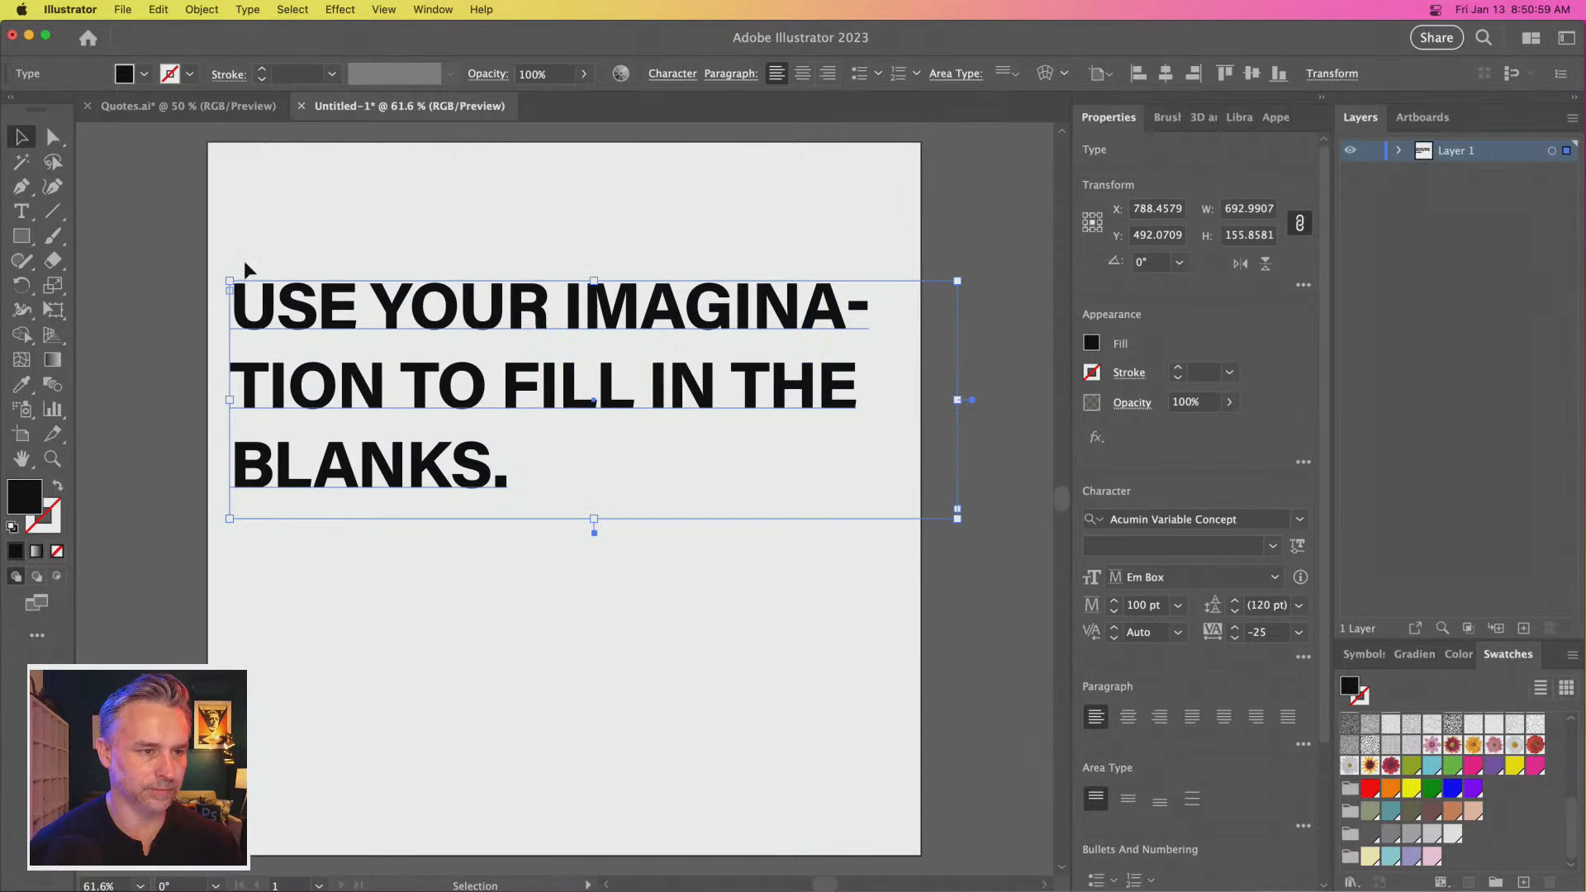
{"action": "left_click", "coordinate": [248, 9]}
{"action": "left_click", "coordinate": [248, 9]}
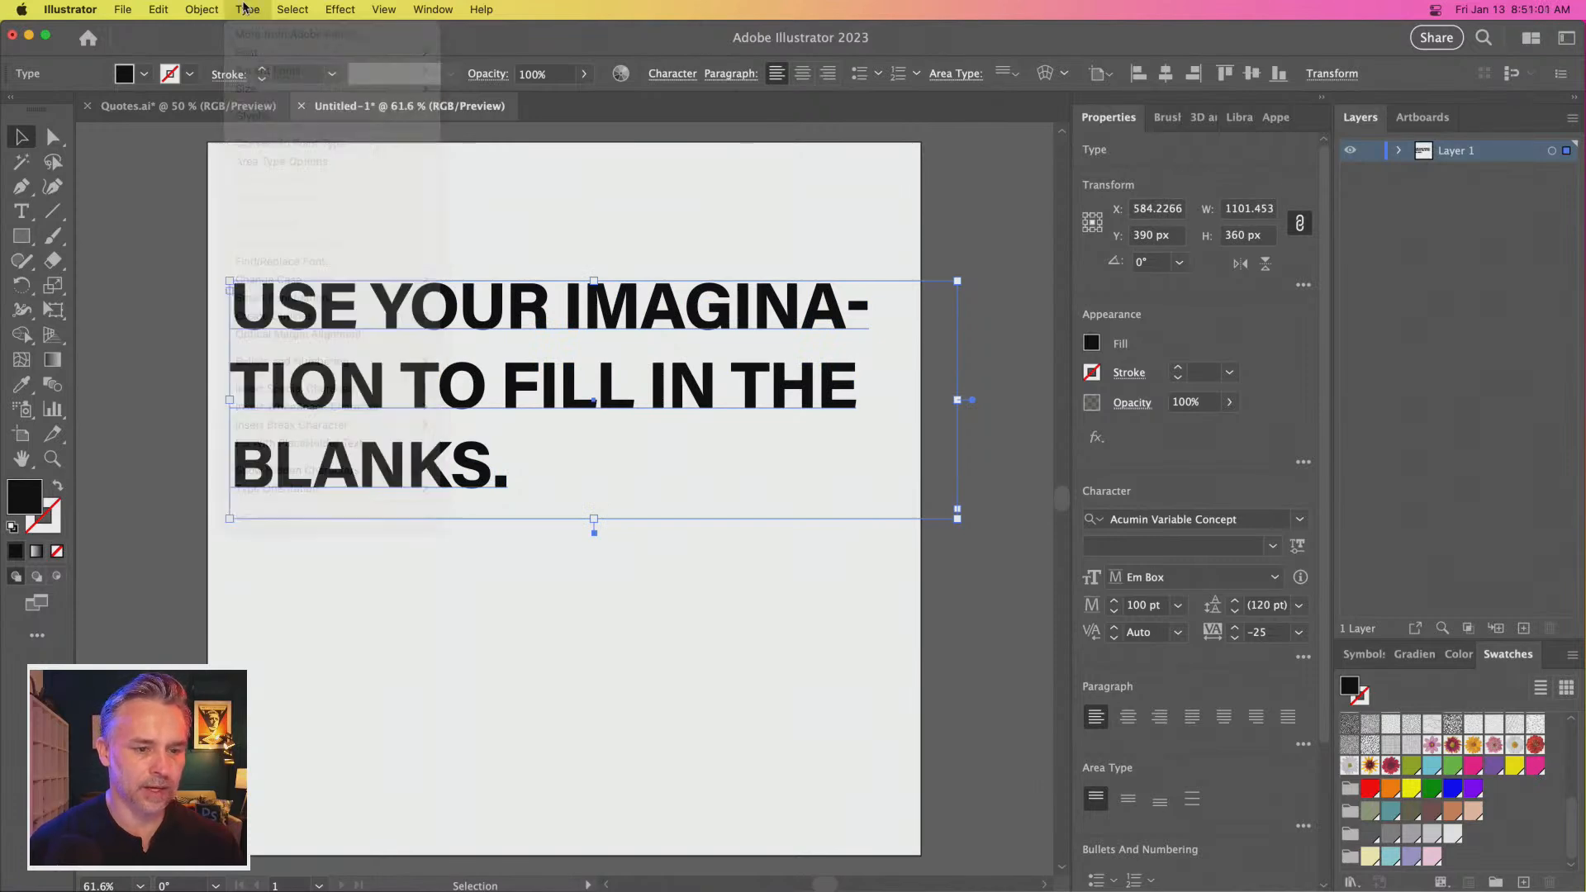
{"action": "left_click_drag", "start_coordinate": [955, 515], "coordinate": [524, 549]}
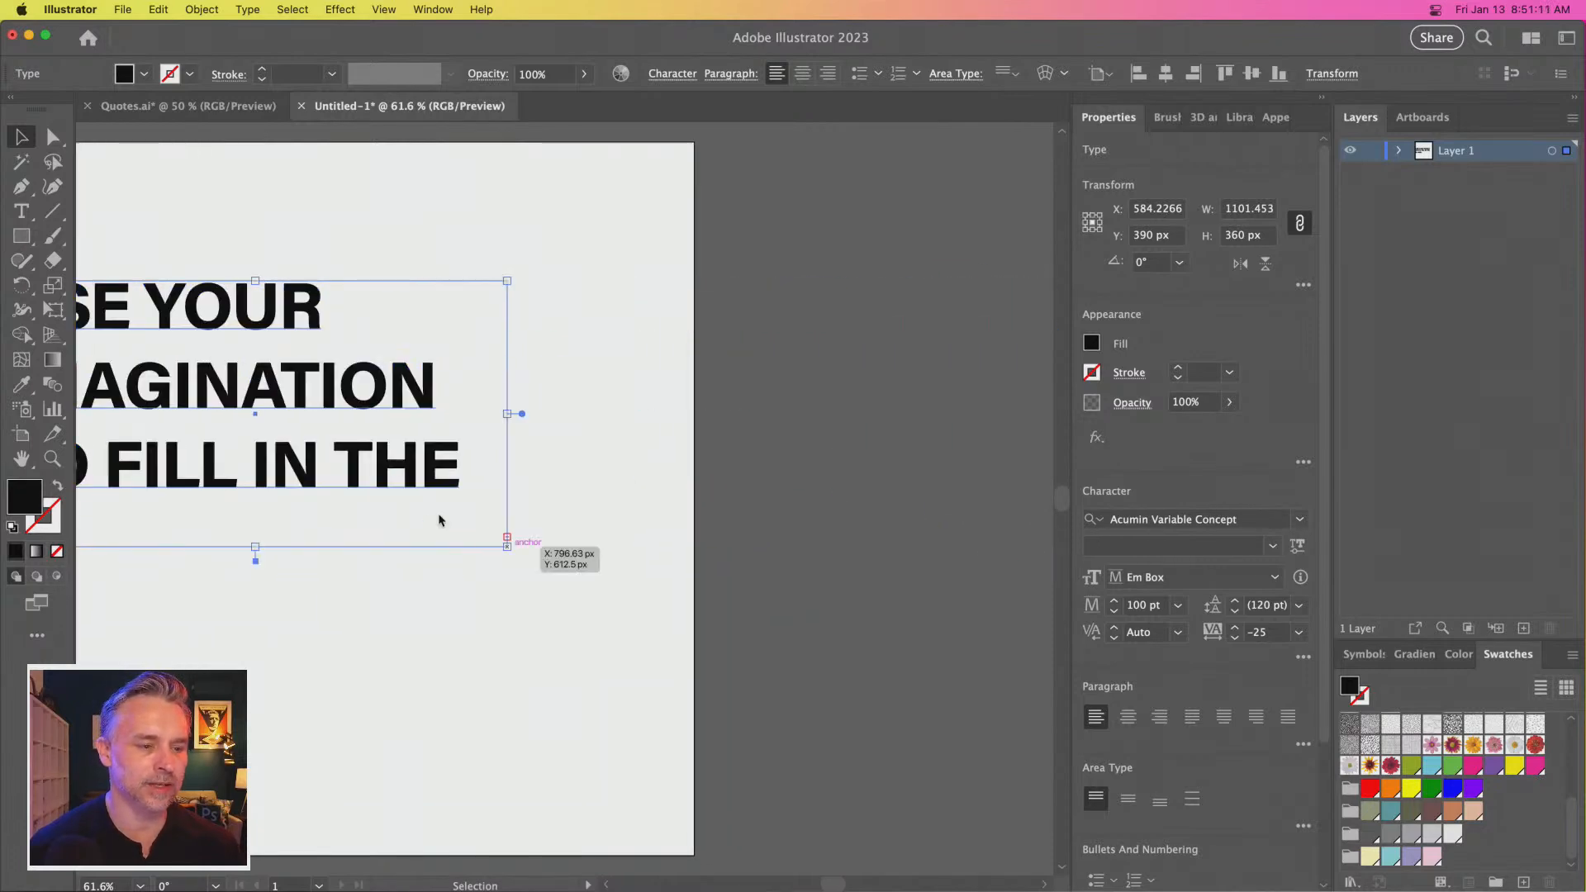
{"action": "scroll", "coordinate": [447, 513], "scroll_direction": "left", "scroll_amount": 5}
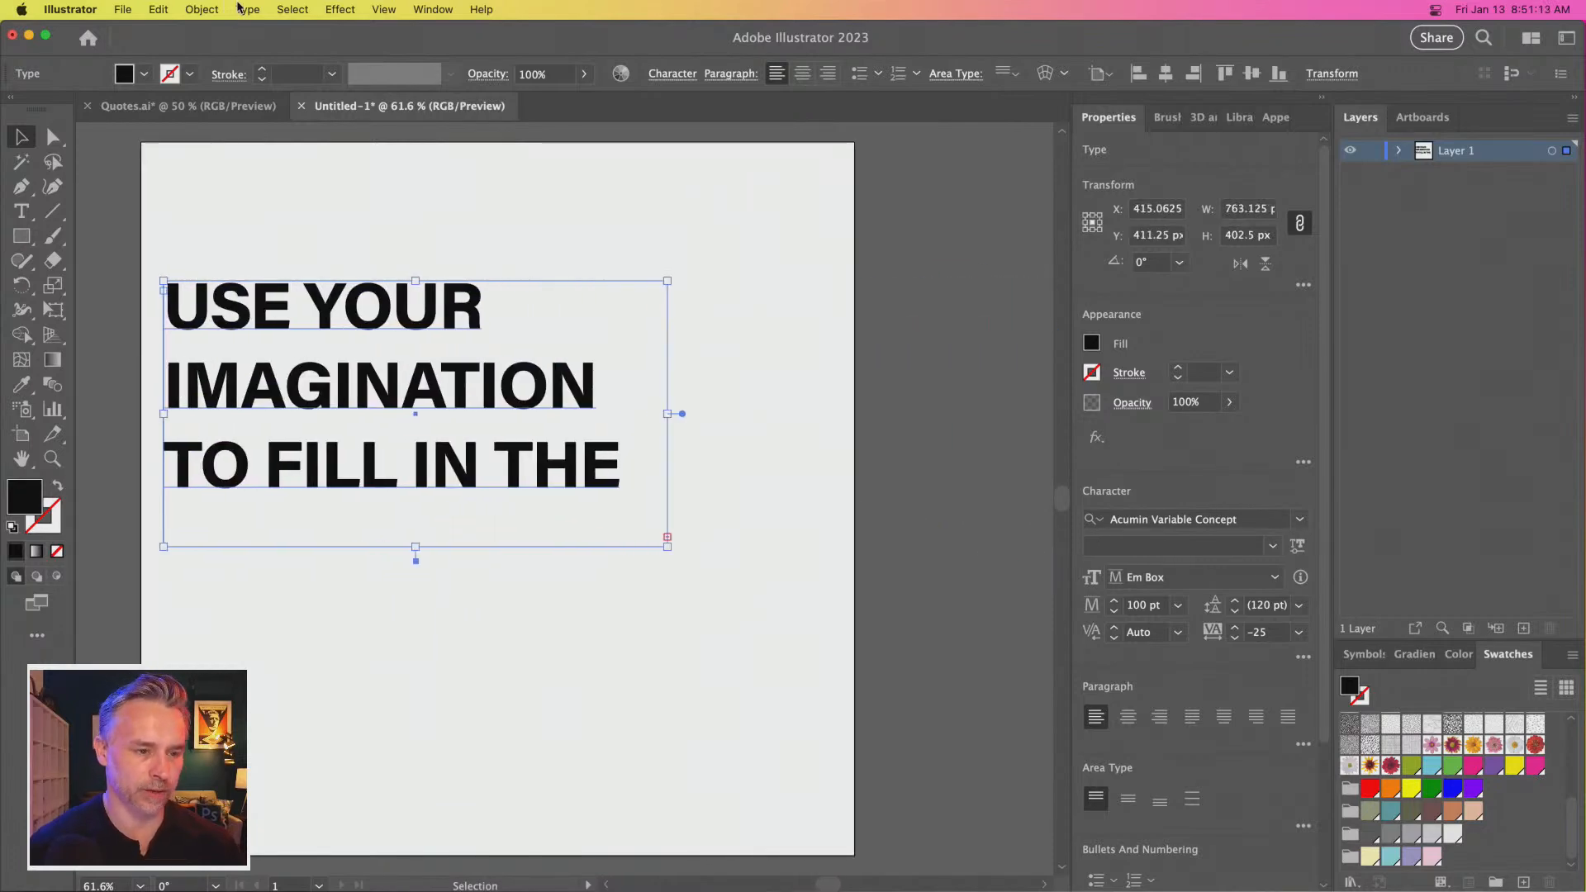
Try to convert the quote's text frame to point type
{"action": "left_click", "coordinate": [247, 9]}
{"action": "left_click", "coordinate": [220, 394]}
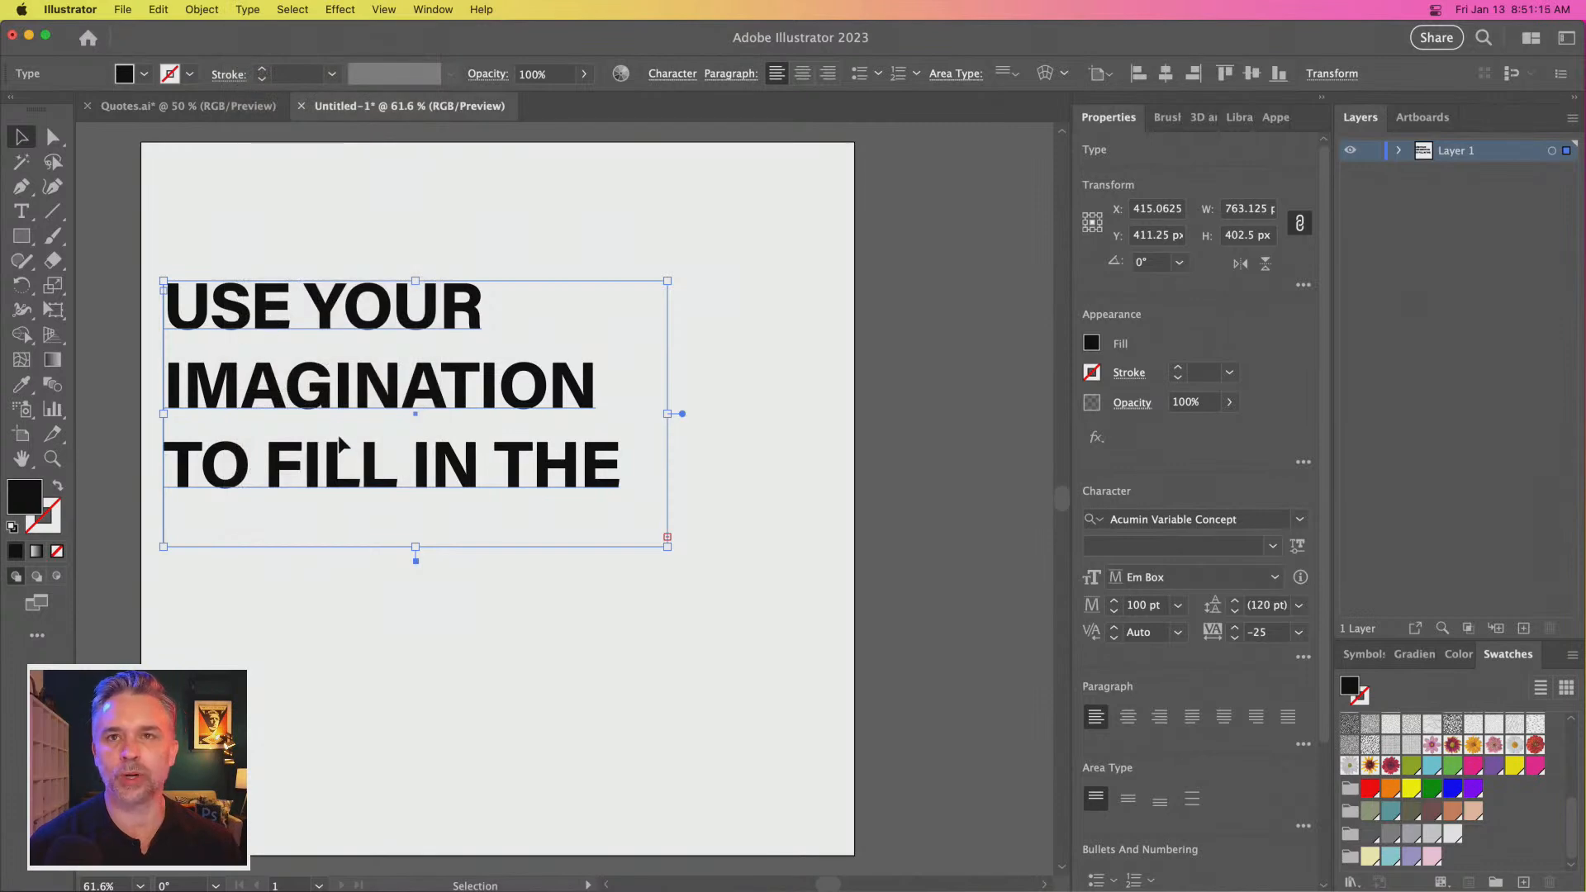
{"action": "left_click", "coordinate": [240, 9]}
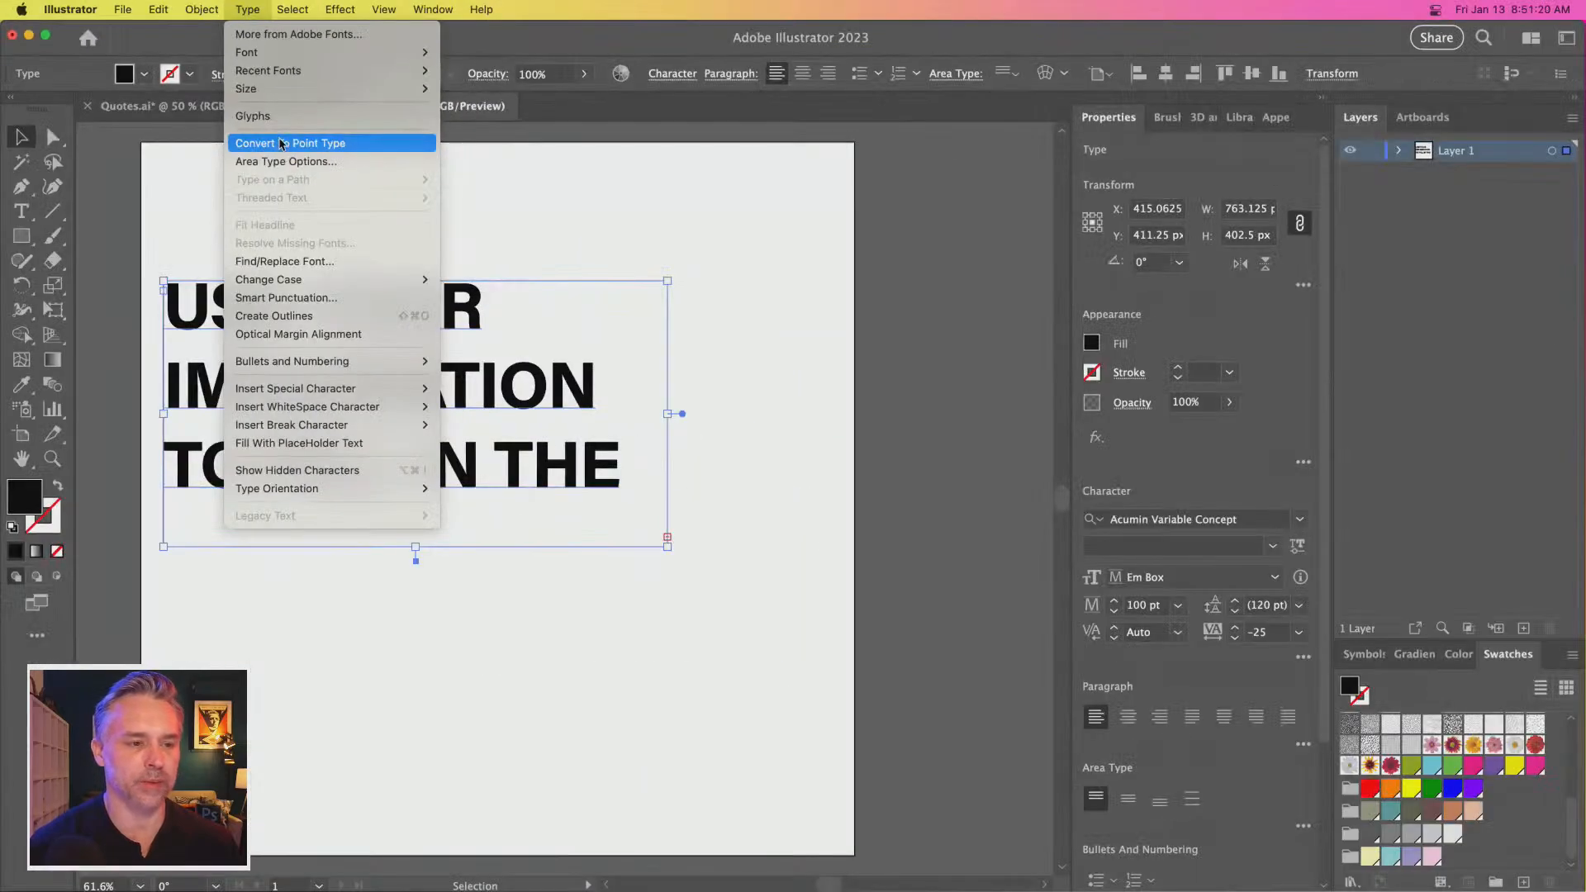
{"action": "left_click", "coordinate": [324, 170]}
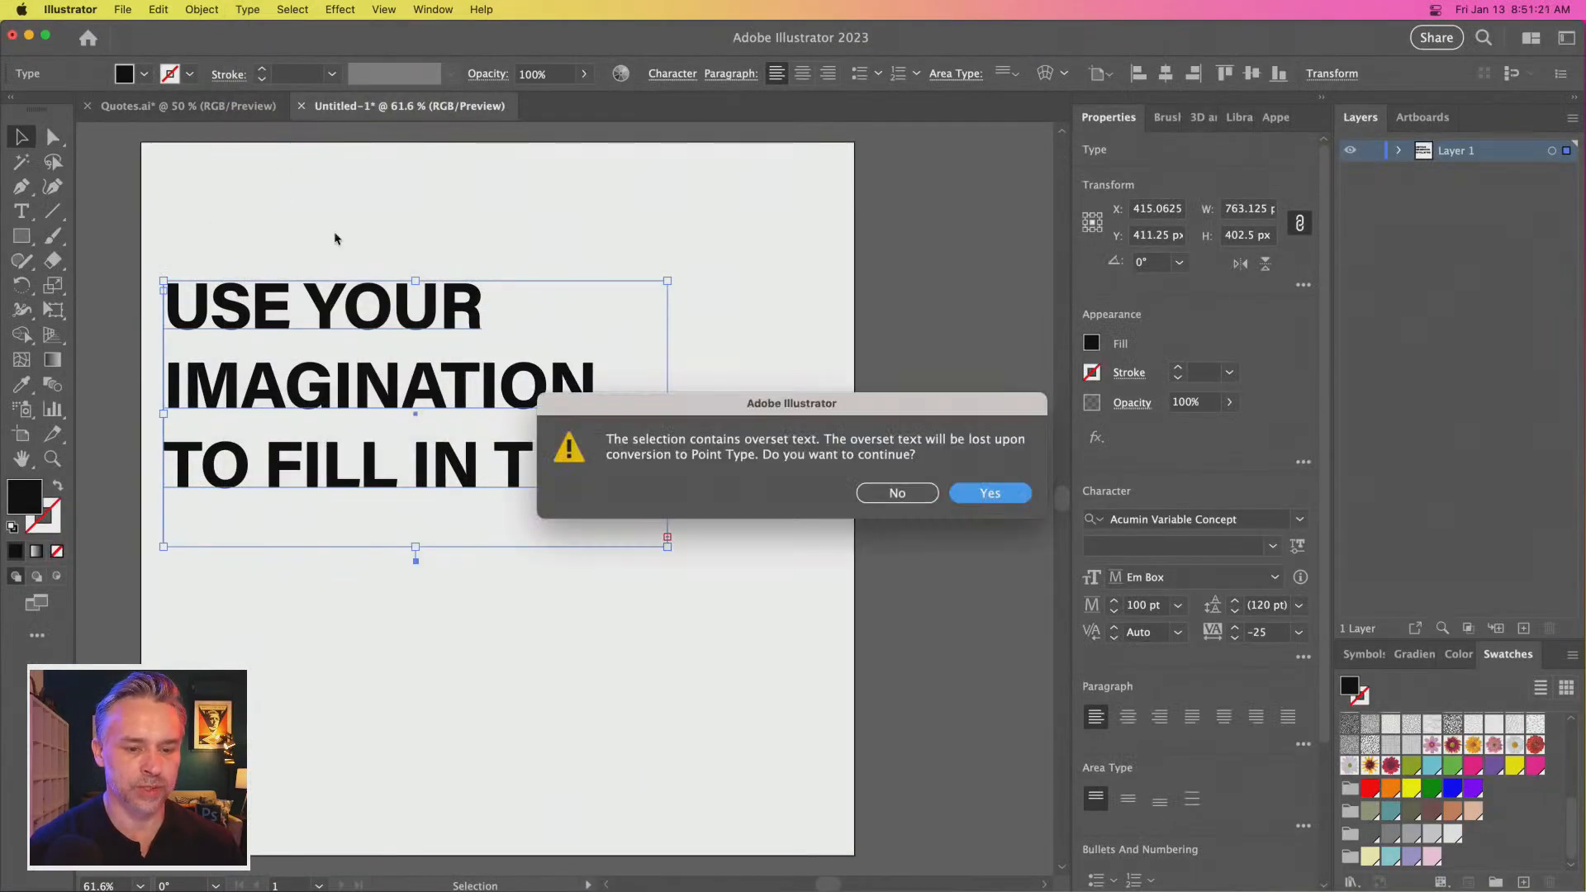
{"action": "key", "text": "Return"}
Extend the quote's text frame to about 641 px tall and convert it to point type
{"action": "left_click_drag", "start_coordinate": [415, 621], "coordinate": [416, 705]}
{"action": "left_click", "coordinate": [248, 9]}
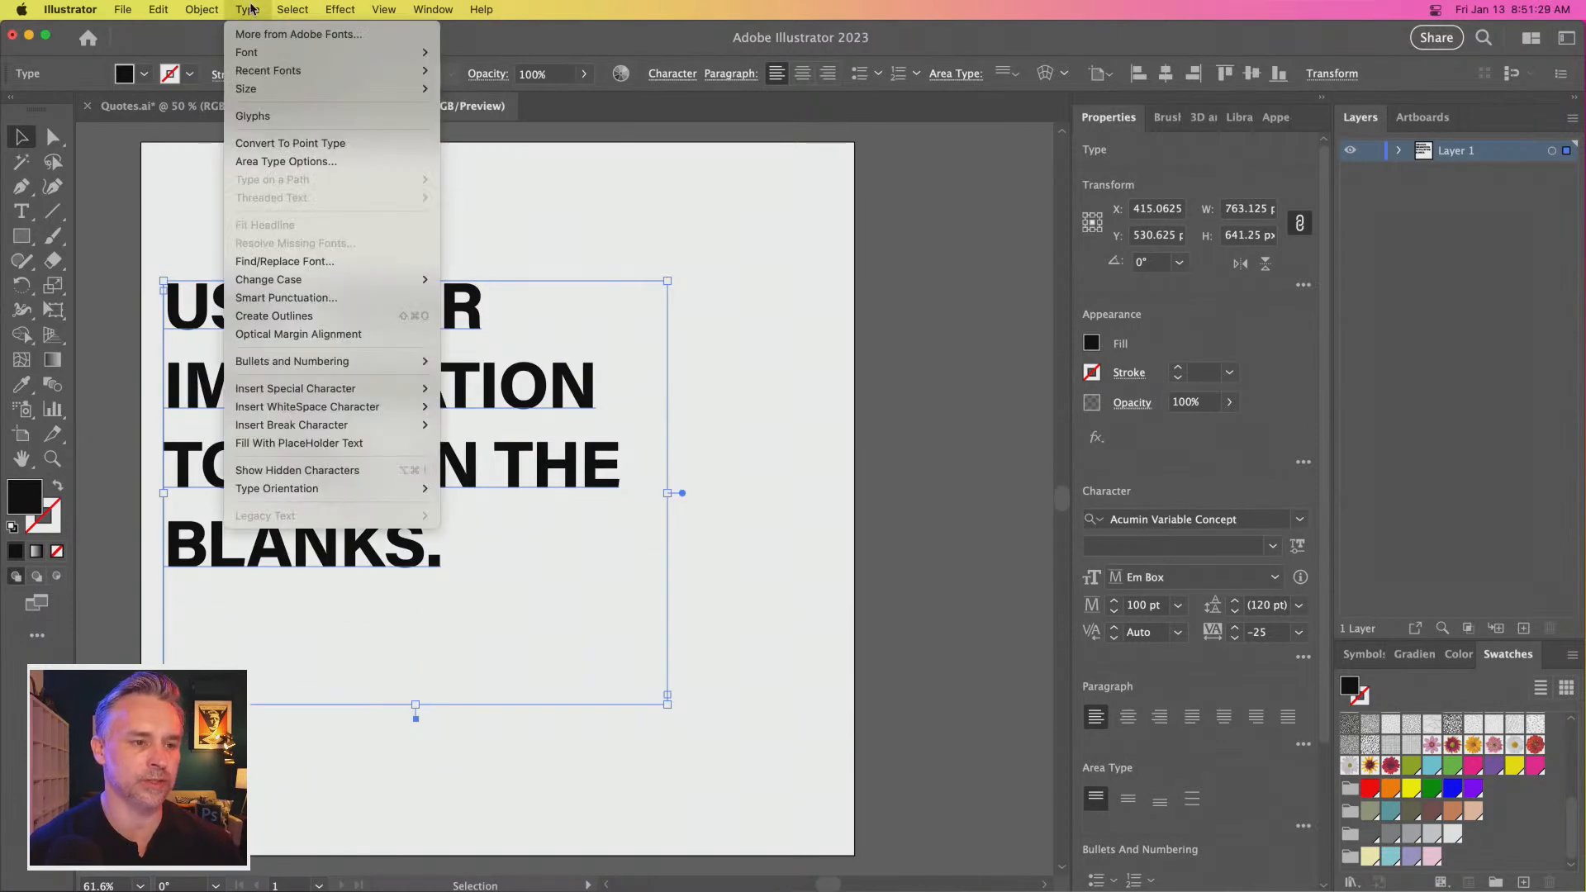
{"action": "left_click", "coordinate": [241, 144]}
Move the quote to about X 501, Y 455 px and place a copy of it beyond the artboard's right edge
{"action": "mouse_move", "coordinate": [334, 318]}
{"action": "left_mouse_down"}
{"action": "mouse_move", "coordinate": [364, 319]}
{"action": "mouse_move", "coordinate": [306, 329]}
{"action": "left_mouse_up"}
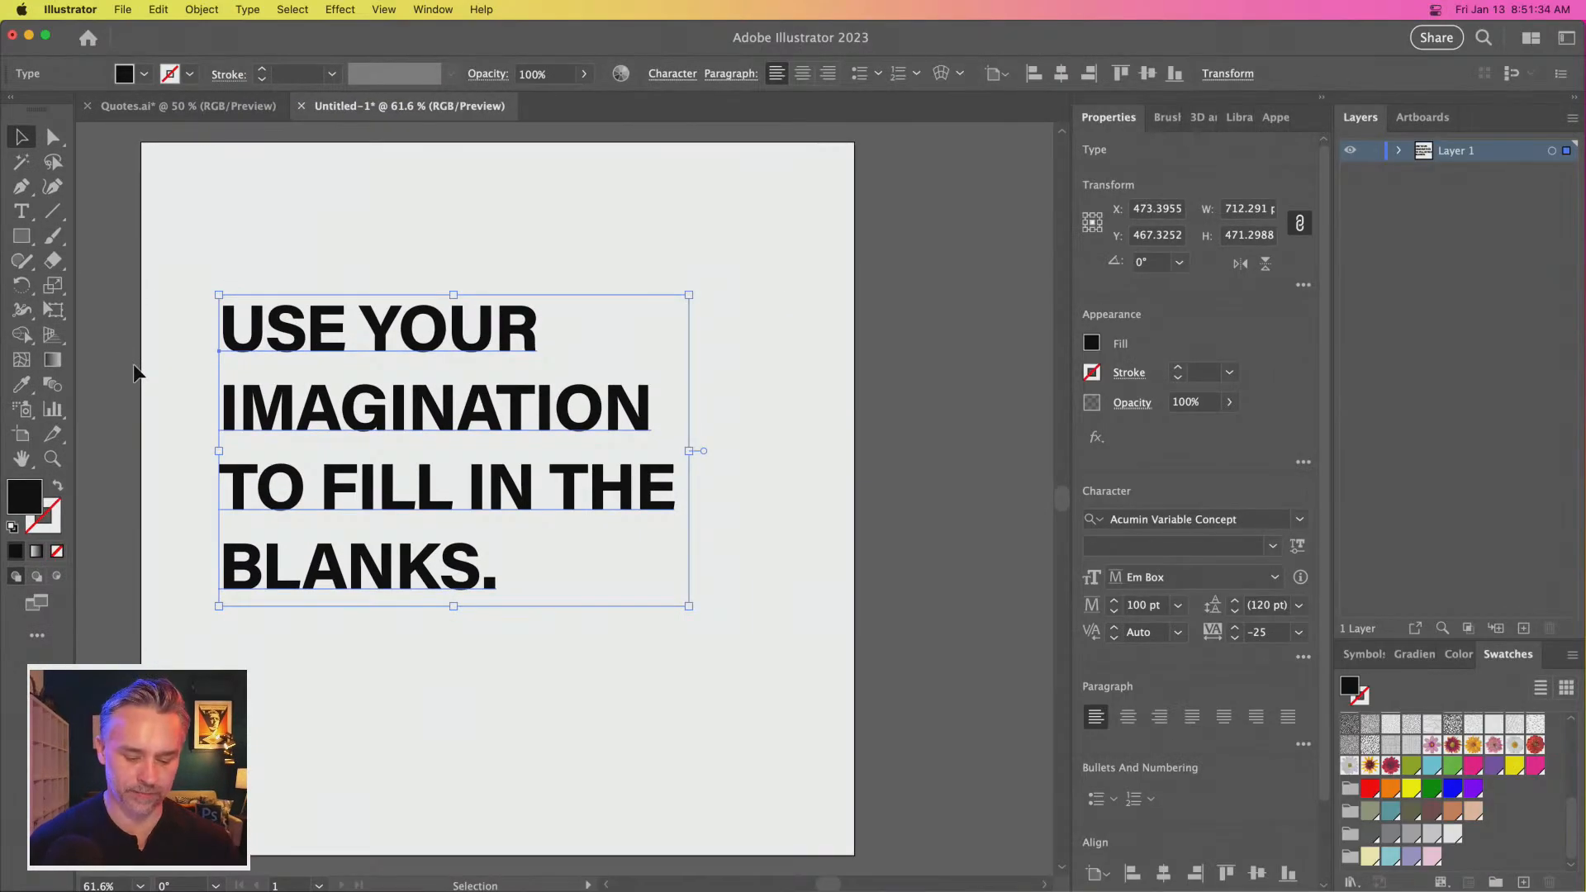
{"action": "key", "text": "super+0"}
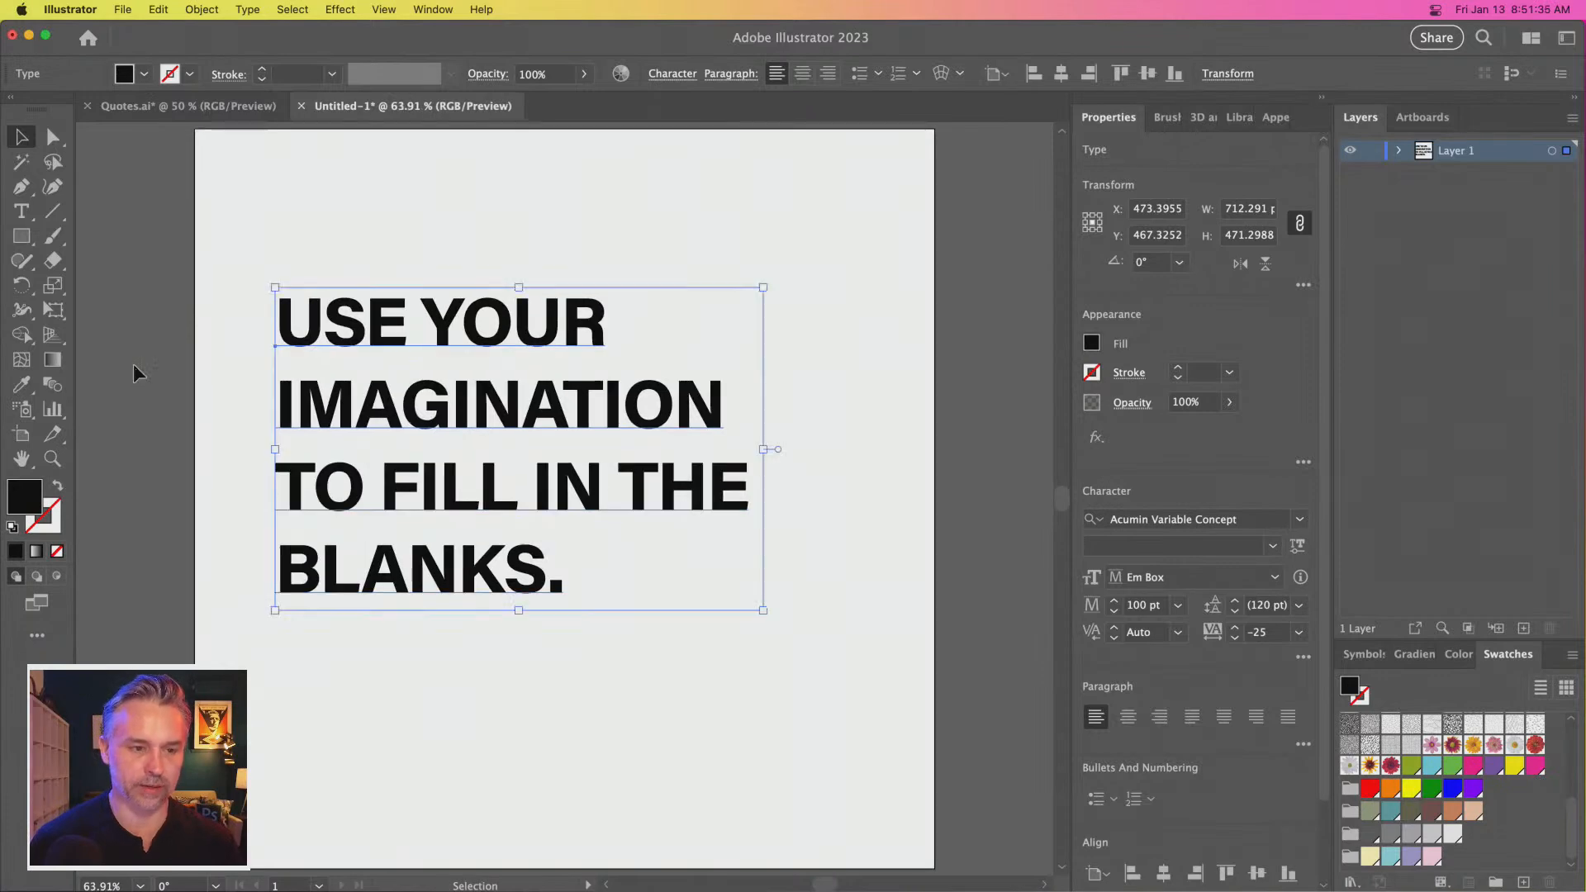
{"action": "left_click_drag", "start_coordinate": [501, 428], "coordinate": [521, 418]}
{"action": "left_click_drag", "start_coordinate": [384, 403], "coordinate": [983, 390]}
{"action": "left_click", "coordinate": [300, 371]}
{"action": "mouse_move", "coordinate": [301, 372]}
{"action": "left_mouse_down"}
{"action": "mouse_move", "coordinate": [443, 358]}
{"action": "mouse_move", "coordinate": [318, 363]}
{"action": "left_mouse_up"}
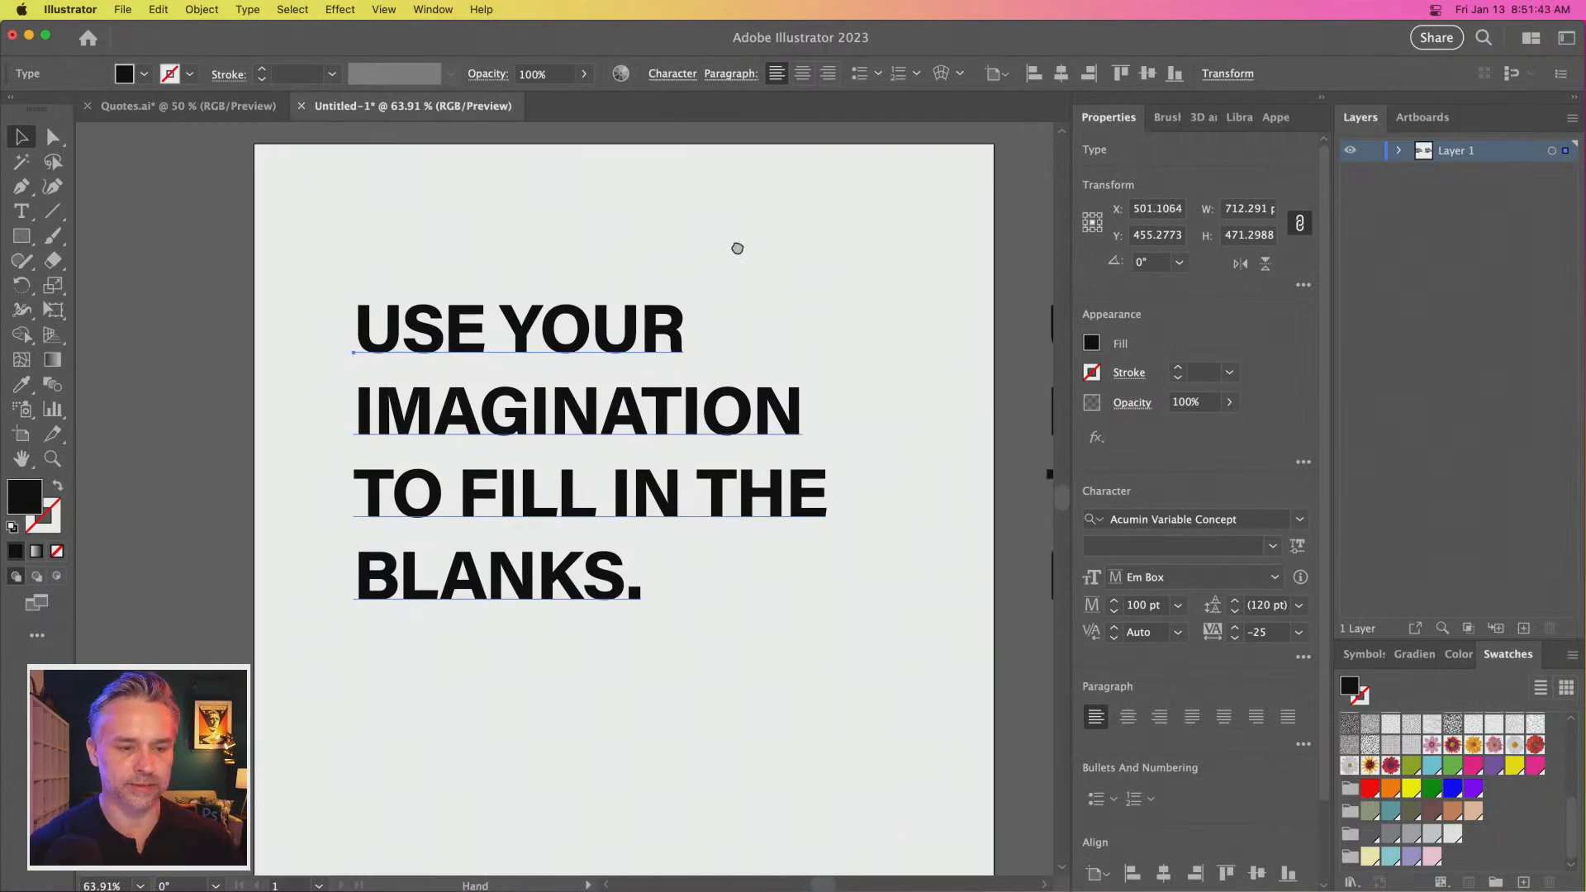
{"action": "left_click_drag", "start_coordinate": [750, 241], "coordinate": [257, 220]}
{"action": "left_click_drag", "start_coordinate": [591, 384], "coordinate": [834, 382]}
{"action": "left_click", "coordinate": [444, 241]}
{"action": "left_click_drag", "start_coordinate": [185, 237], "coordinate": [634, 224]}
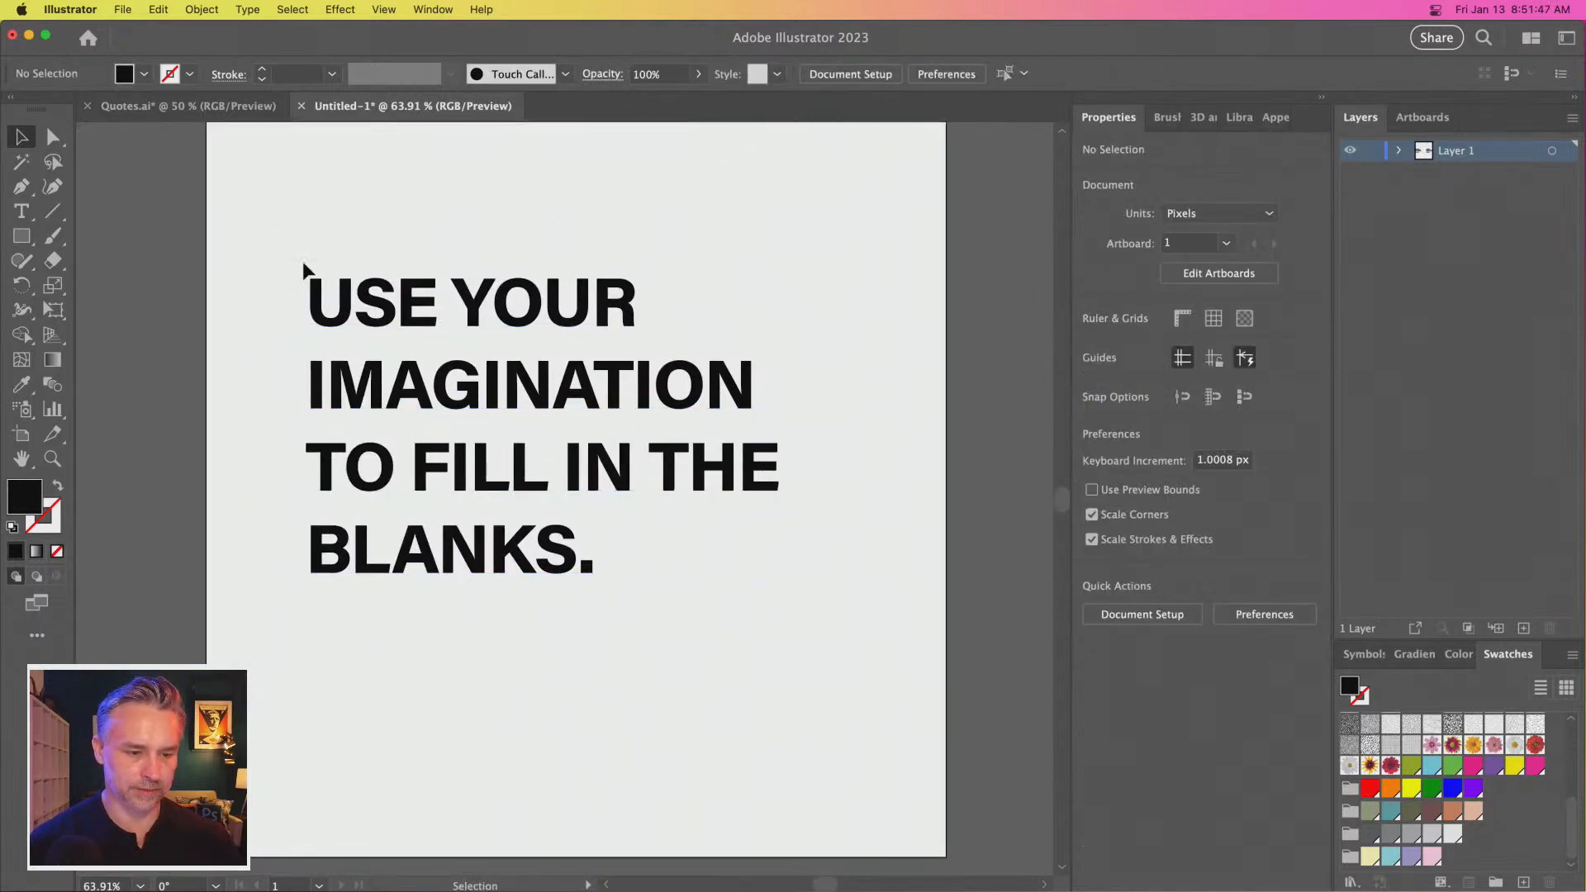
Try converting the quote on the artboard to outlines, then undo the conversion
{"action": "left_click", "coordinate": [360, 327]}
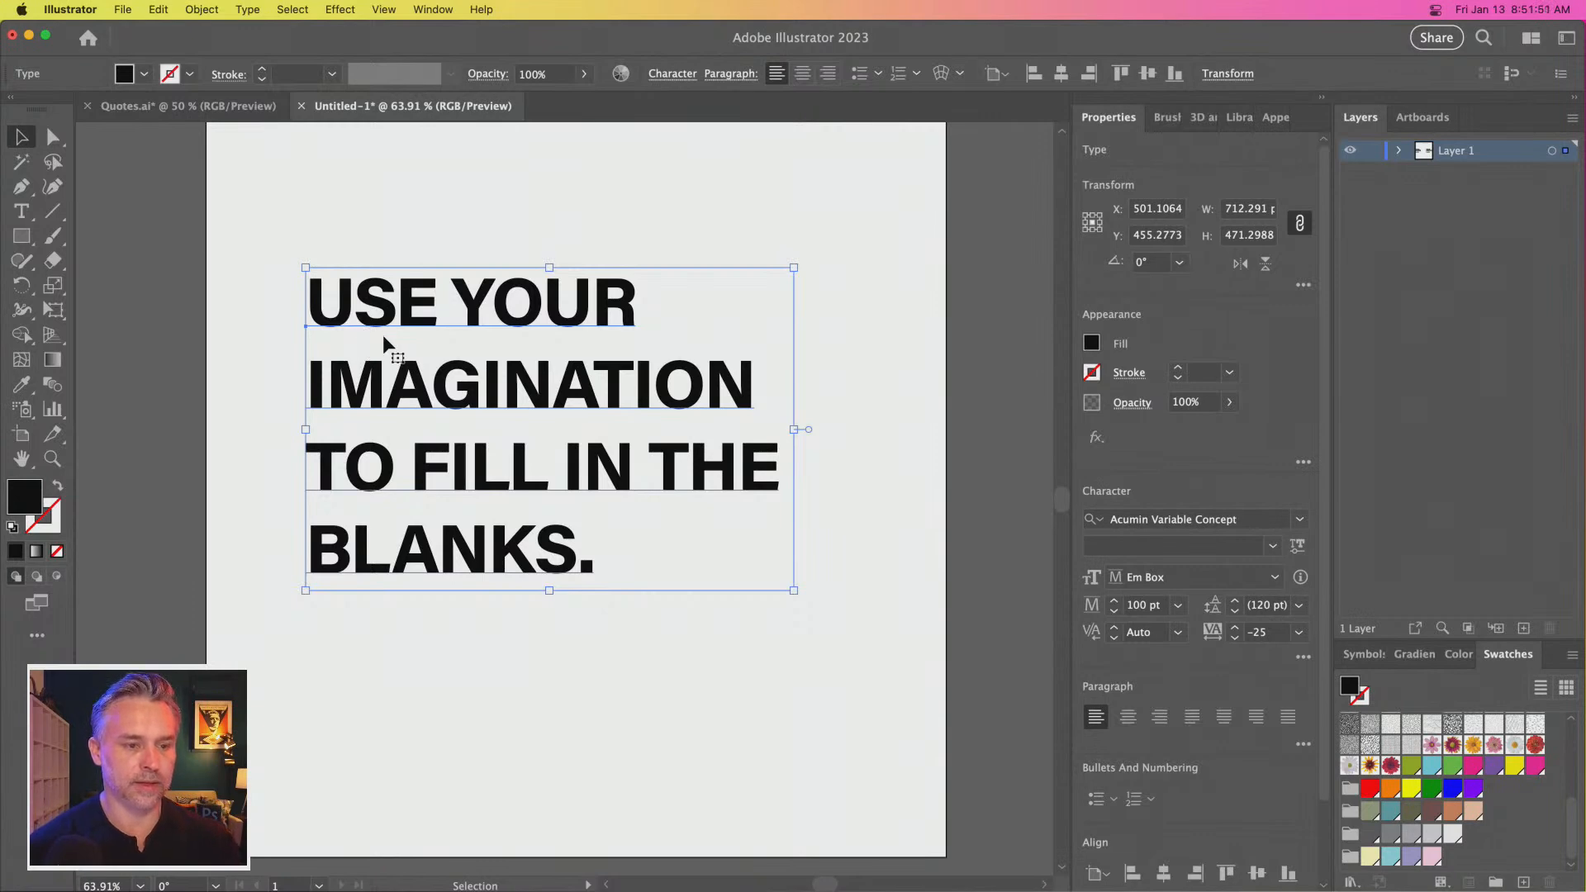
{"action": "left_click", "coordinate": [246, 10]}
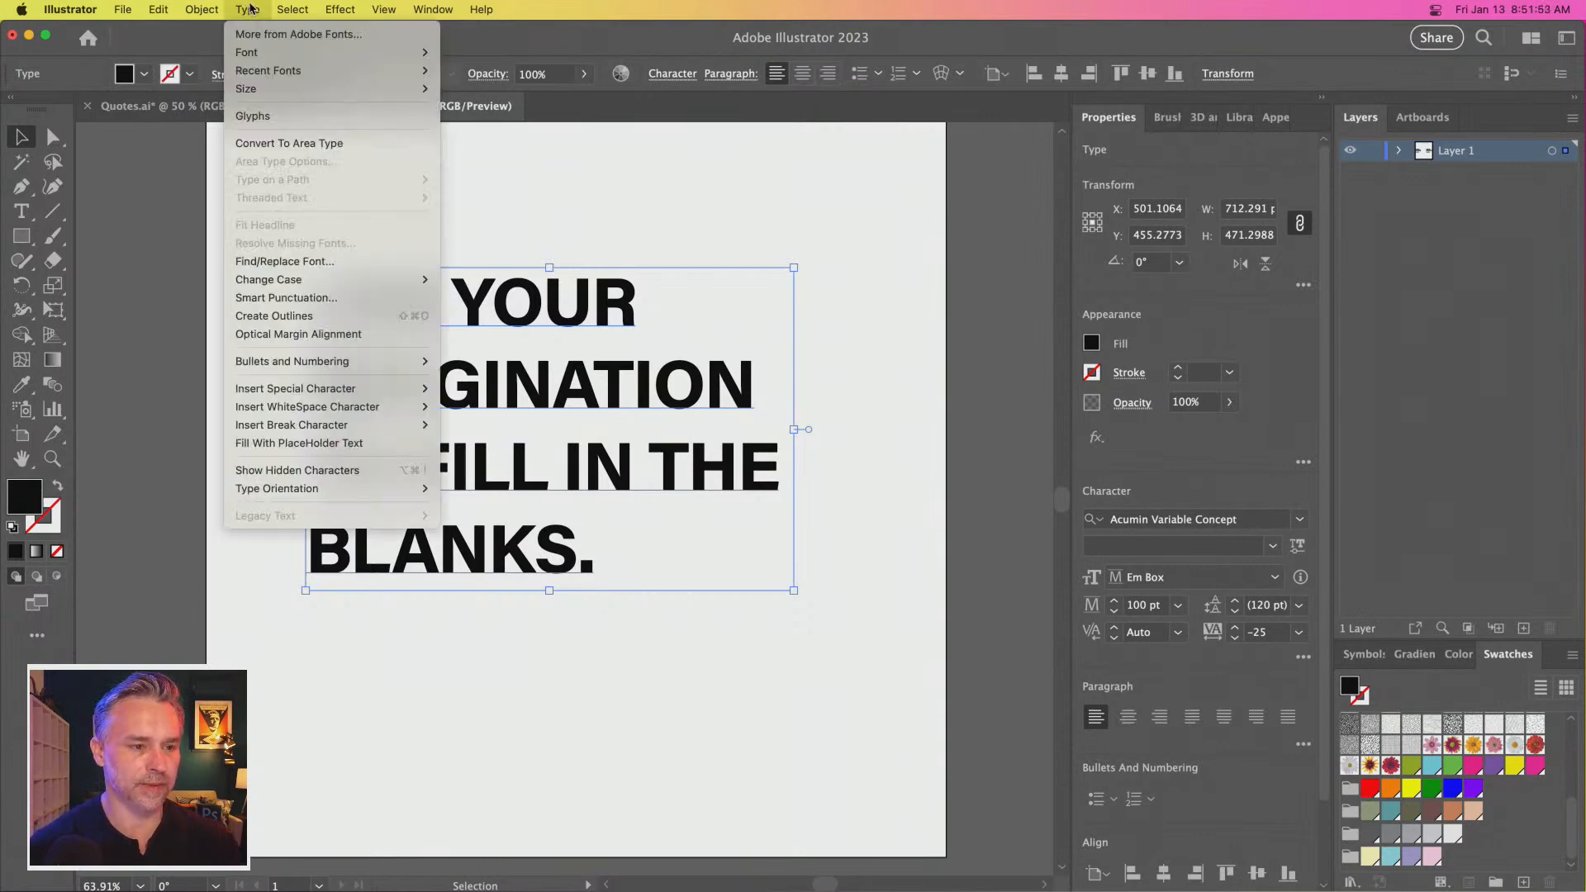
{"action": "left_click", "coordinate": [293, 316]}
{"action": "key", "text": "a"}
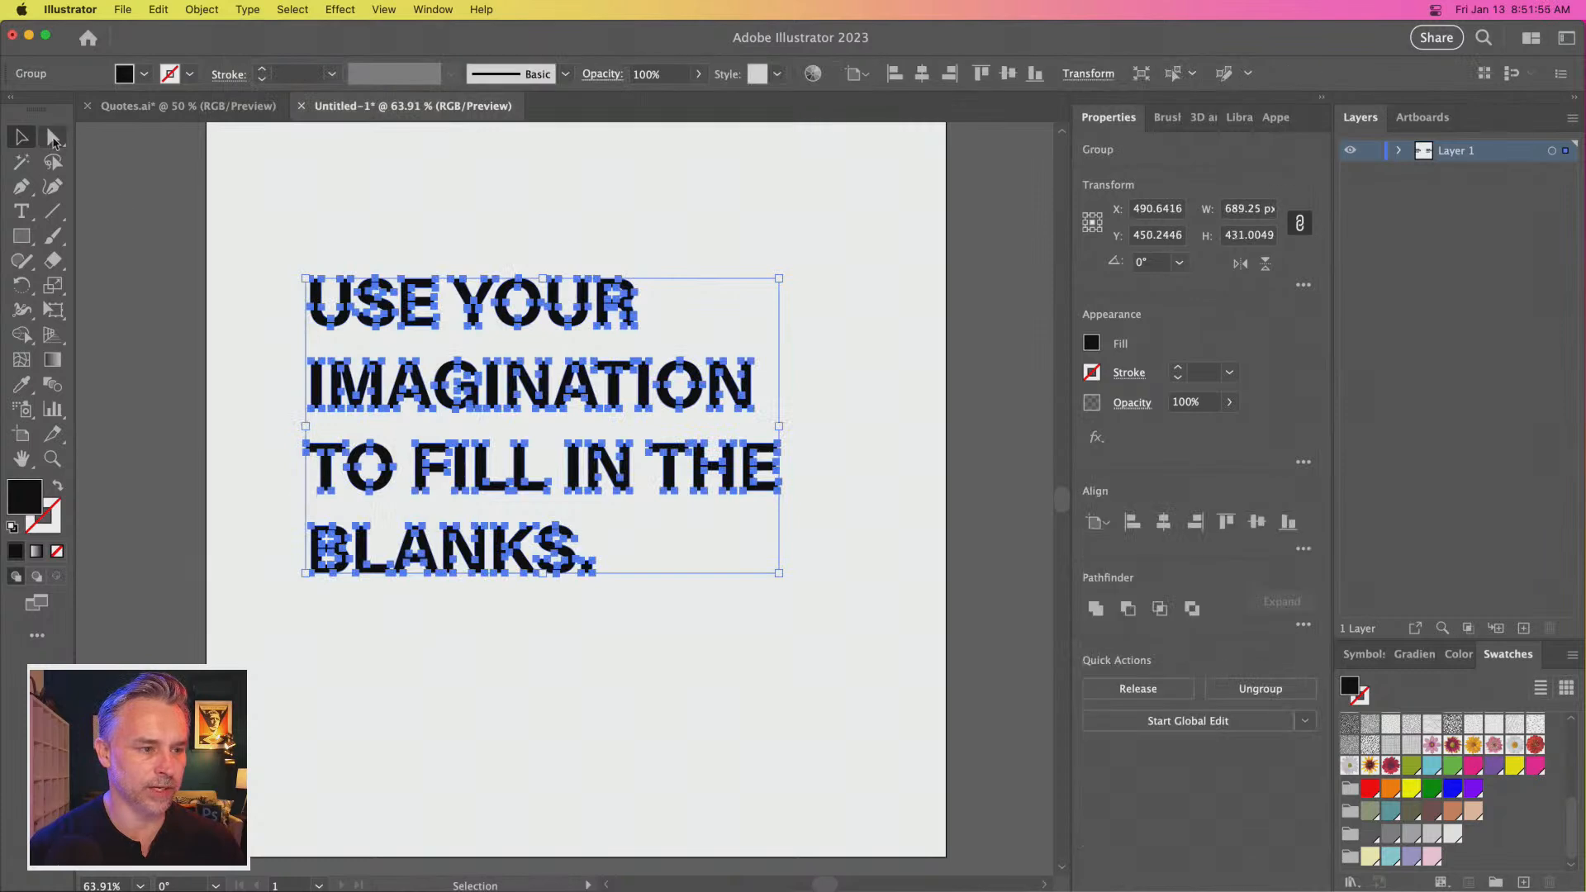
{"action": "left_click_drag", "start_coordinate": [707, 256], "coordinate": [568, 345]}
{"action": "key", "text": "v"}
{"action": "key", "text": "super+z"}
Filter the font list to sans serif typefaces
{"action": "left_click", "coordinate": [1293, 518]}
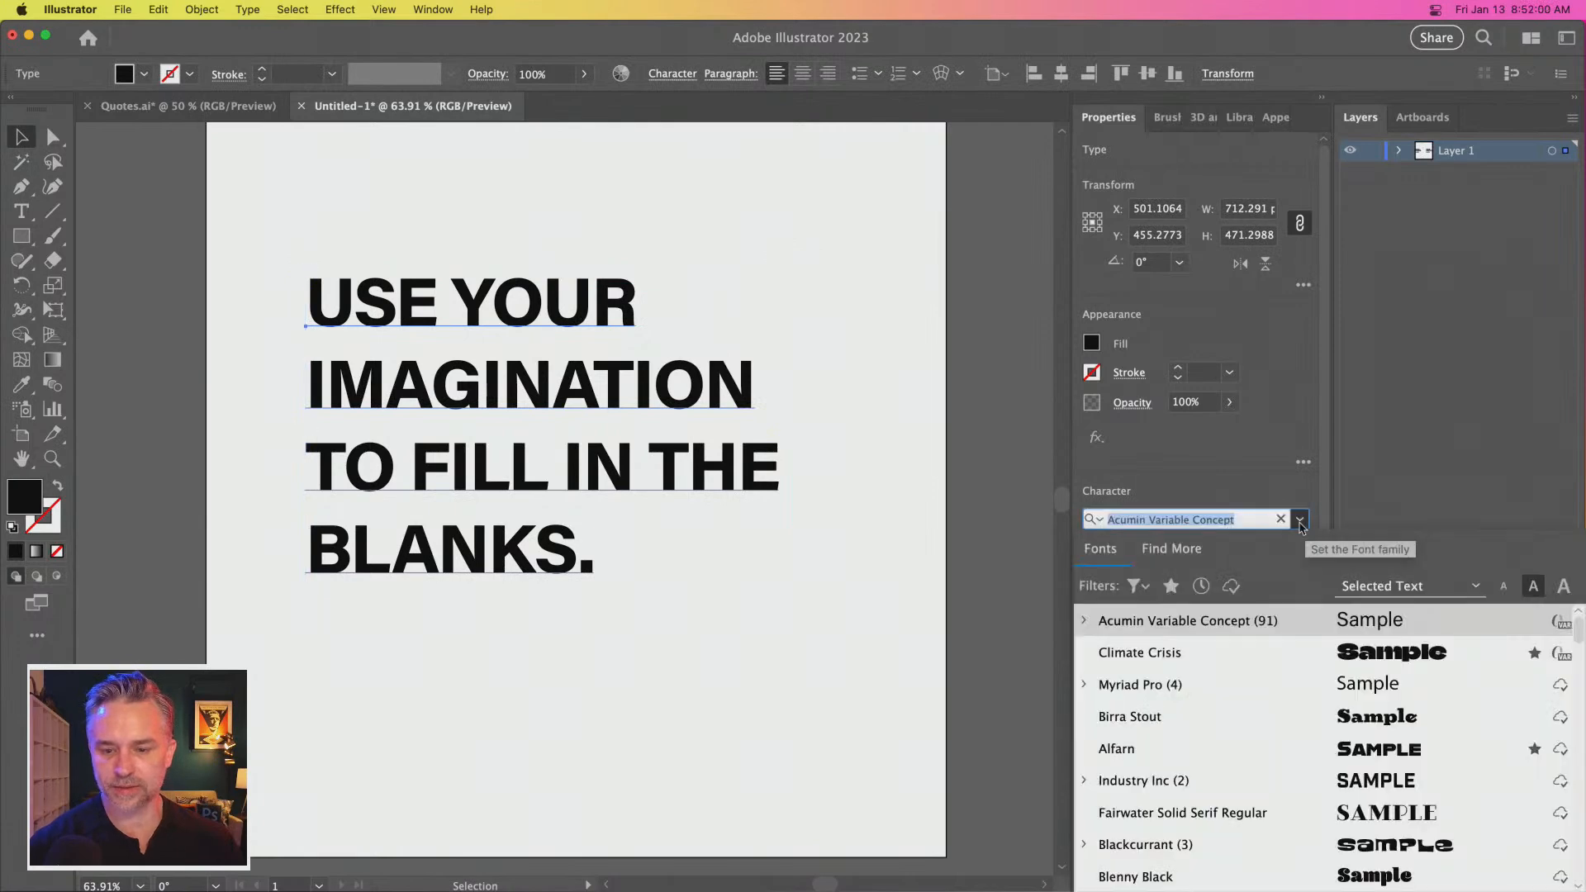
{"action": "left_click", "coordinate": [1139, 589]}
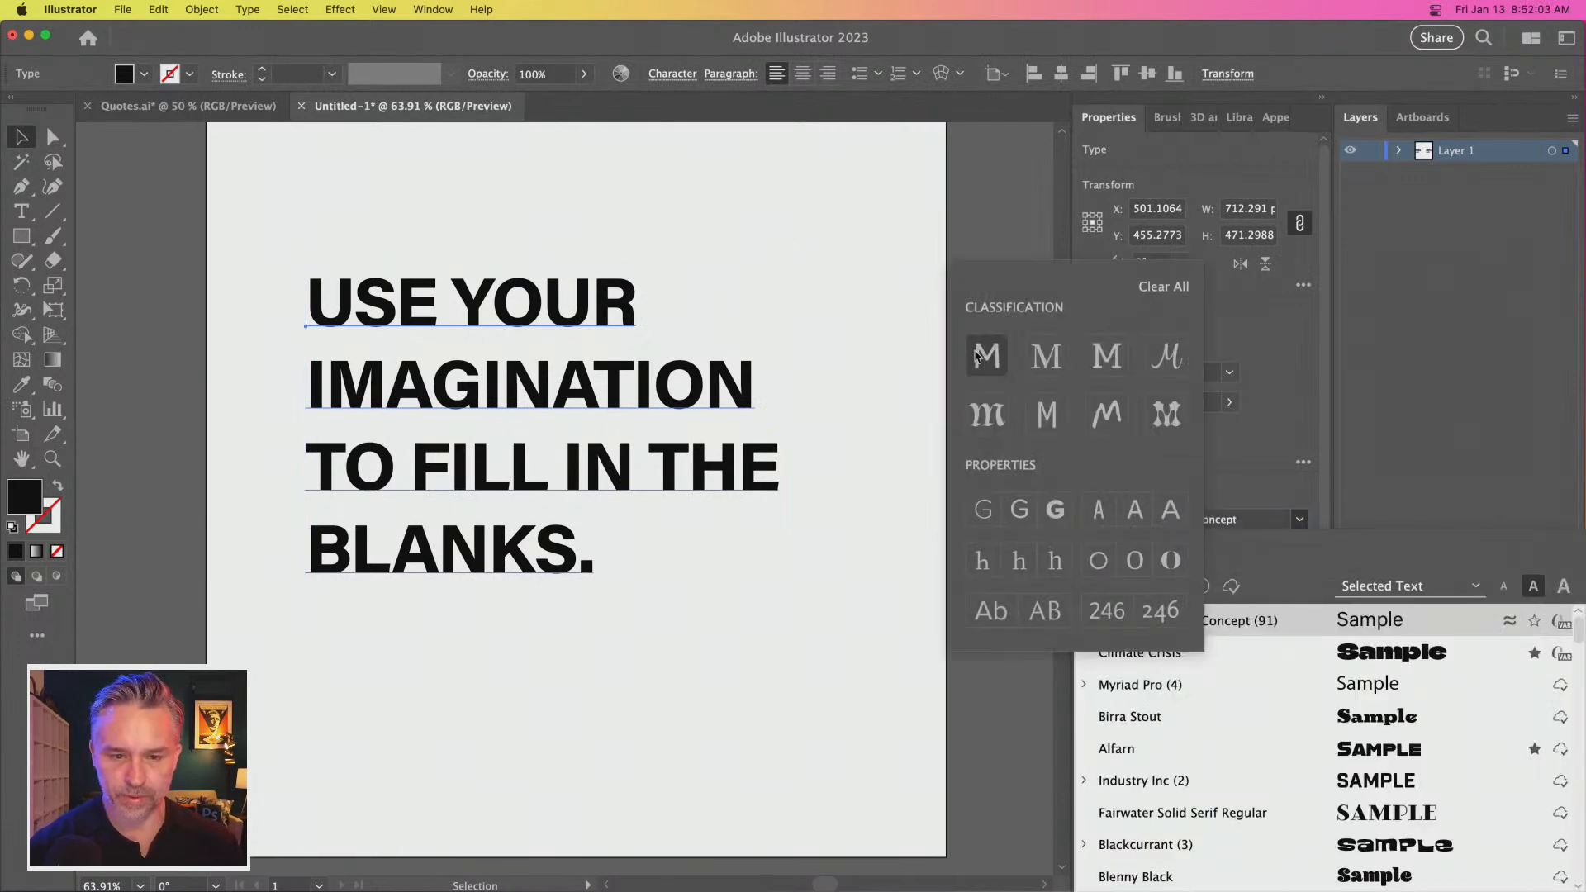
{"action": "left_click", "coordinate": [987, 355]}
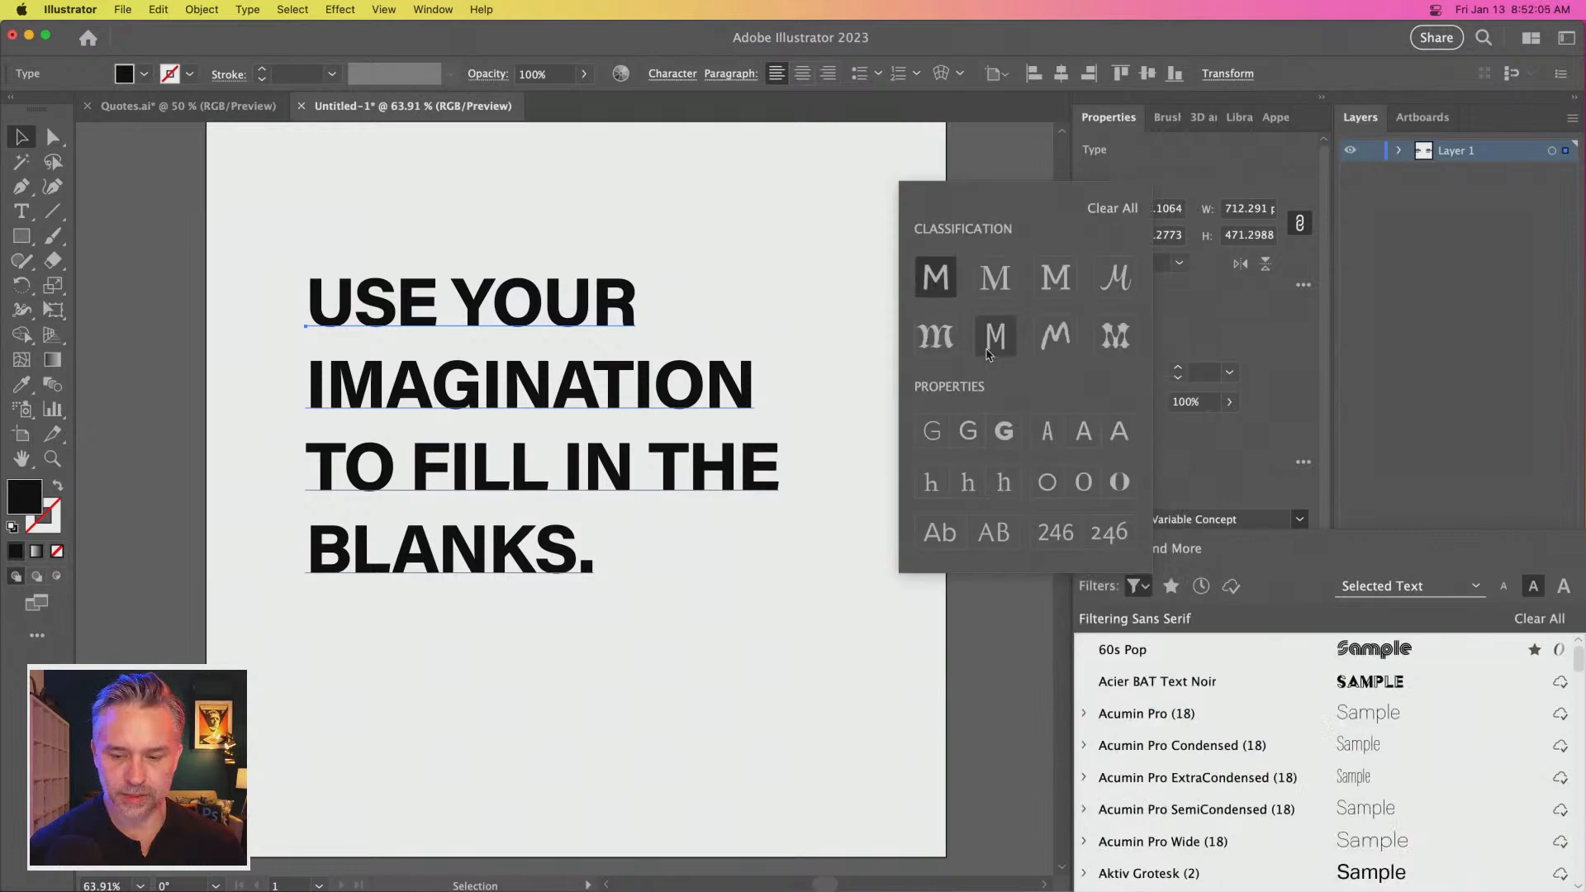
Preview the sans serif fonts on the full quote text and set it in Catallina Regular
{"action": "double_click", "coordinate": [357, 310]}
{"action": "key", "text": "super+a"}
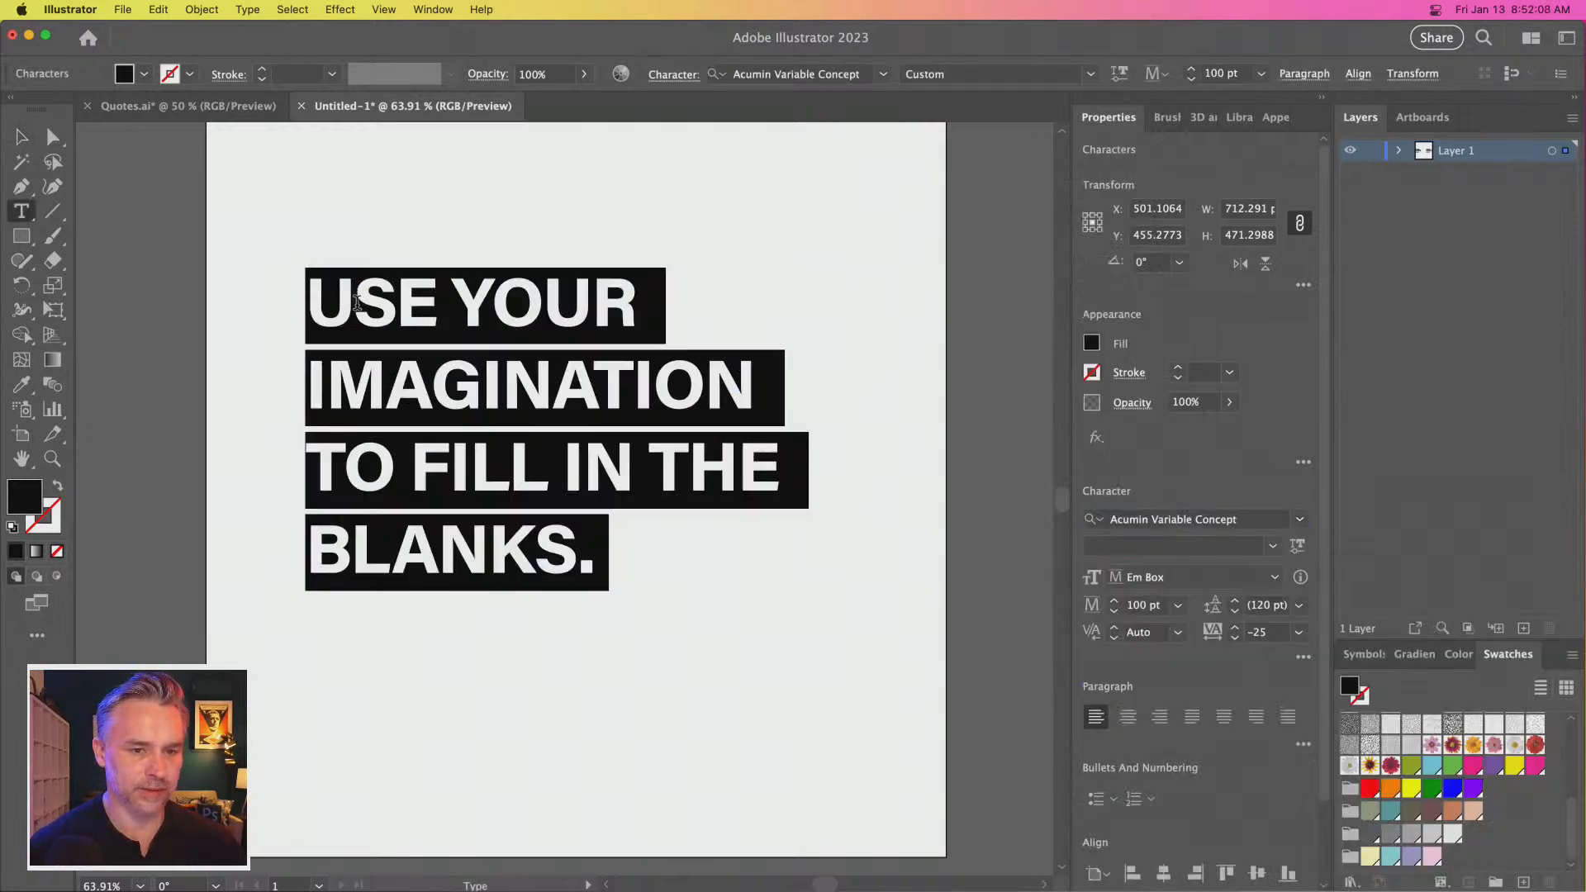
{"action": "left_click", "coordinate": [882, 76]}
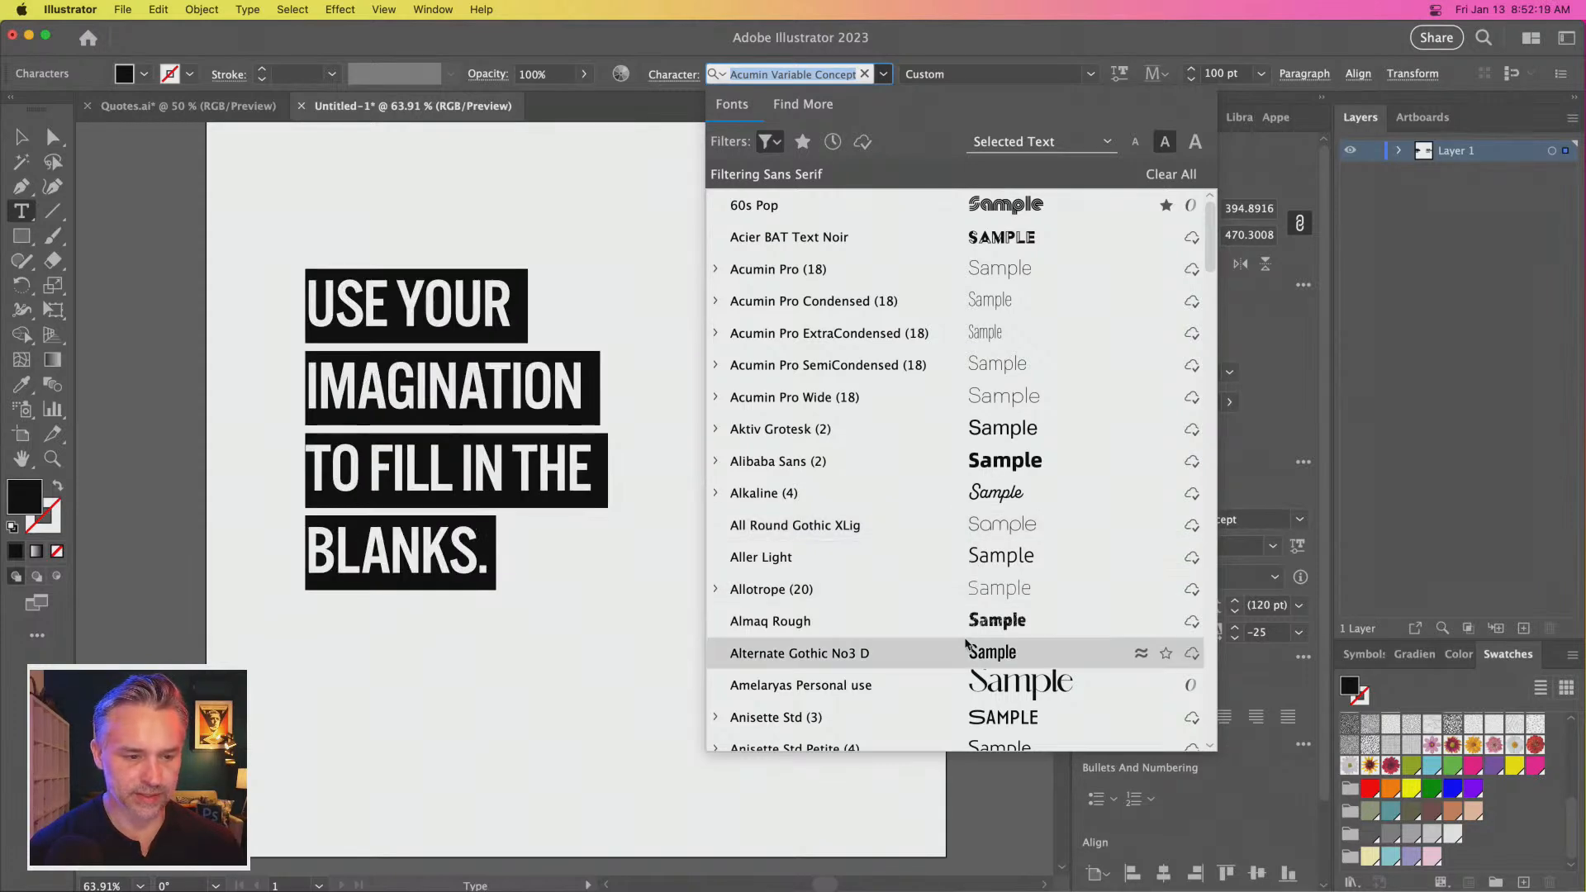
{"action": "scroll", "coordinate": [974, 653], "scroll_direction": "down", "scroll_amount": 8}
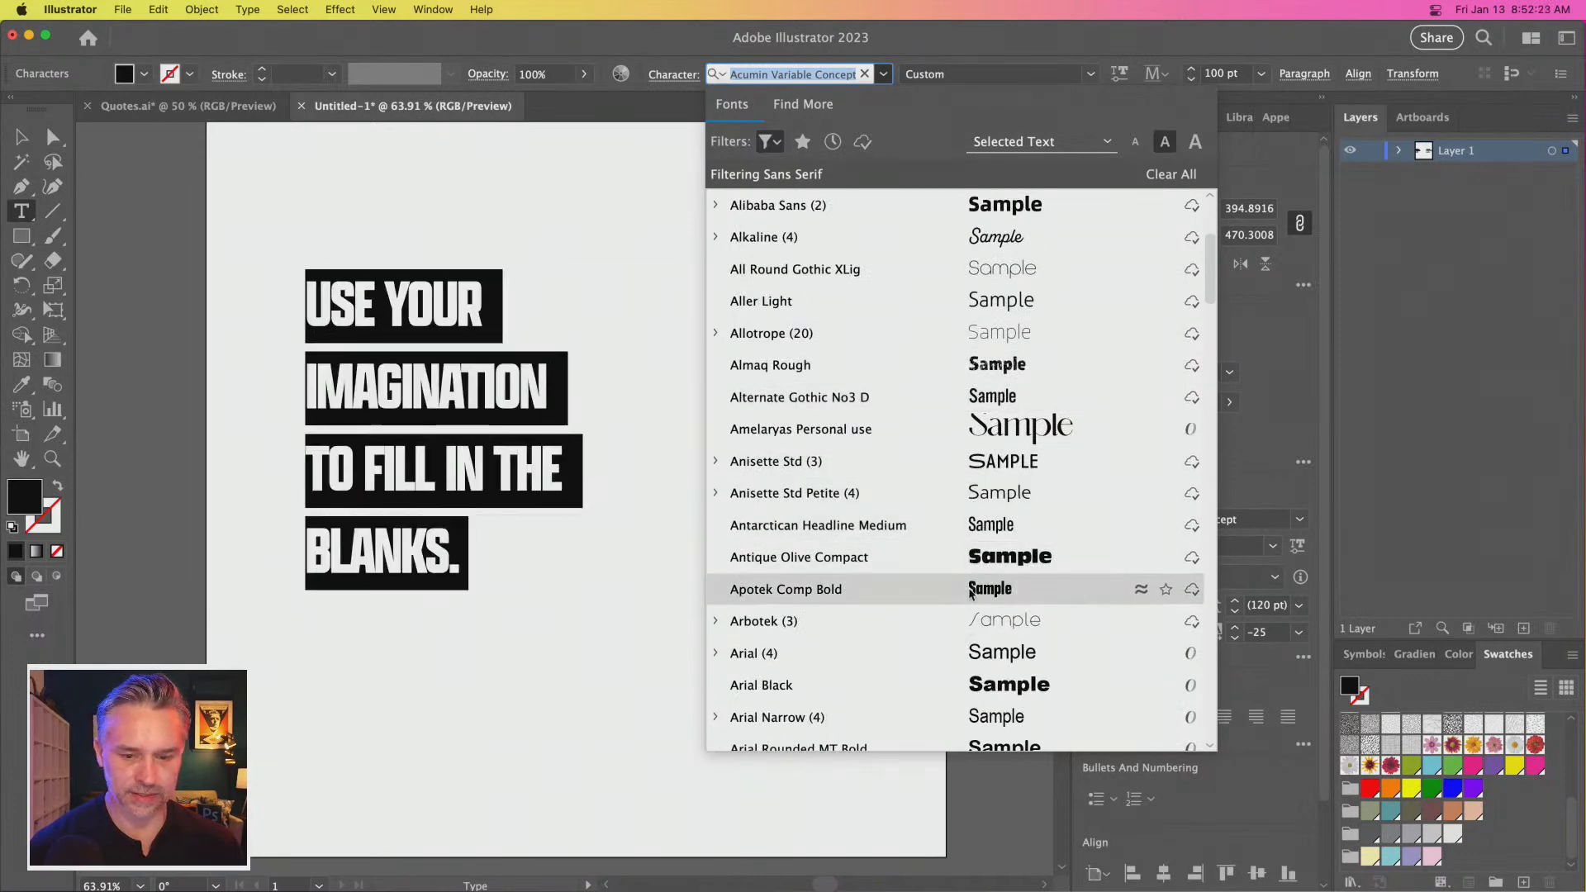
{"action": "scroll", "coordinate": [978, 589], "scroll_direction": "down", "scroll_amount": 8}
{"action": "scroll", "coordinate": [986, 670], "scroll_direction": "down", "scroll_amount": 1}
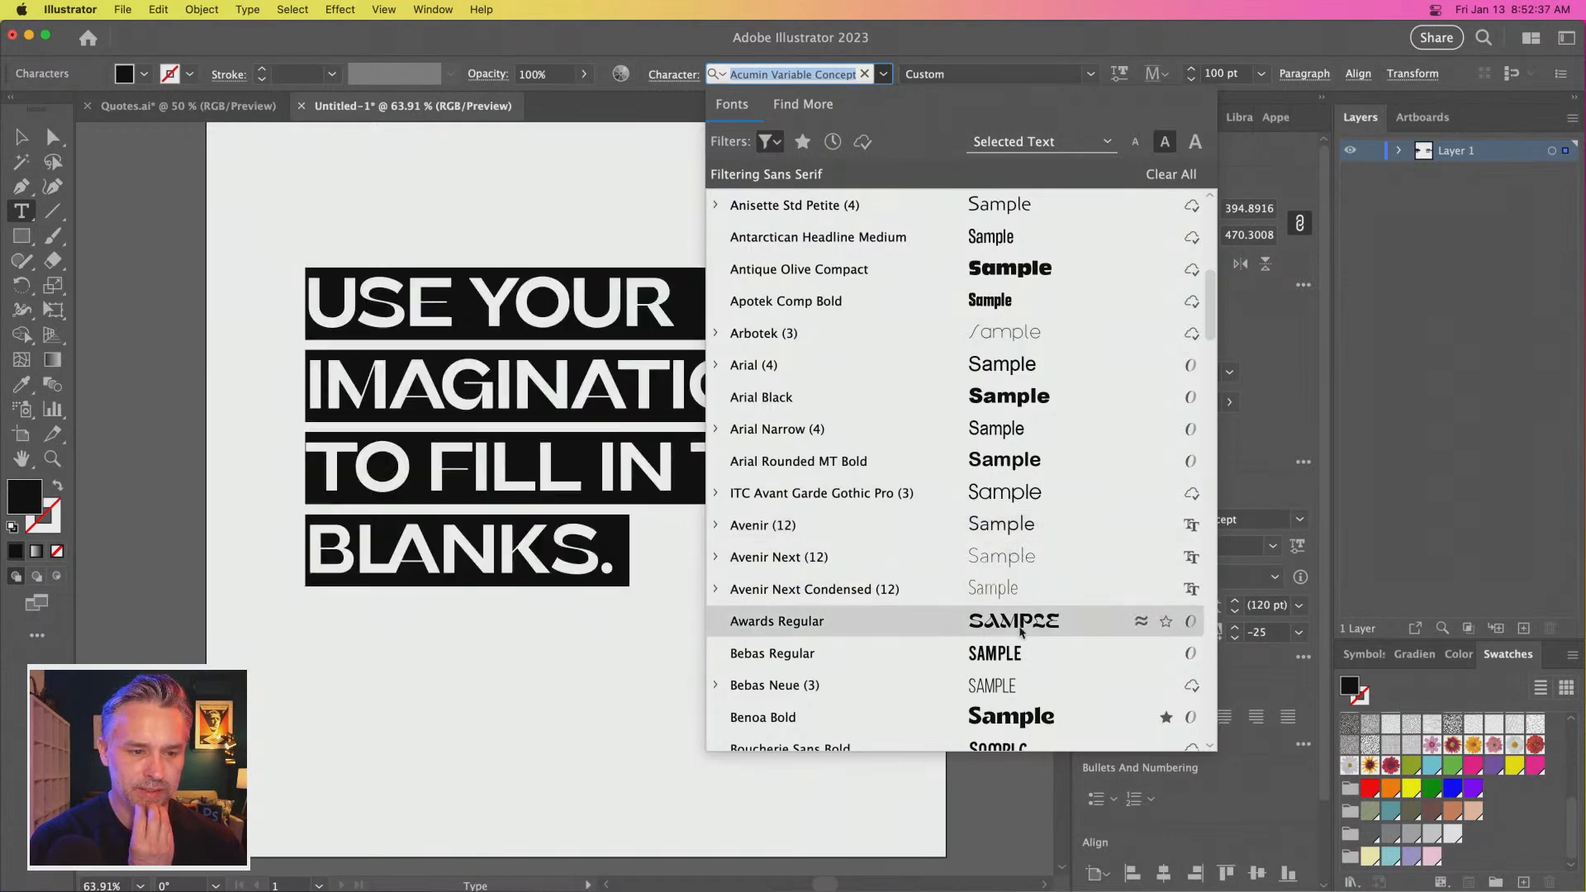
{"action": "scroll", "coordinate": [1019, 682], "scroll_direction": "down", "scroll_amount": 3}
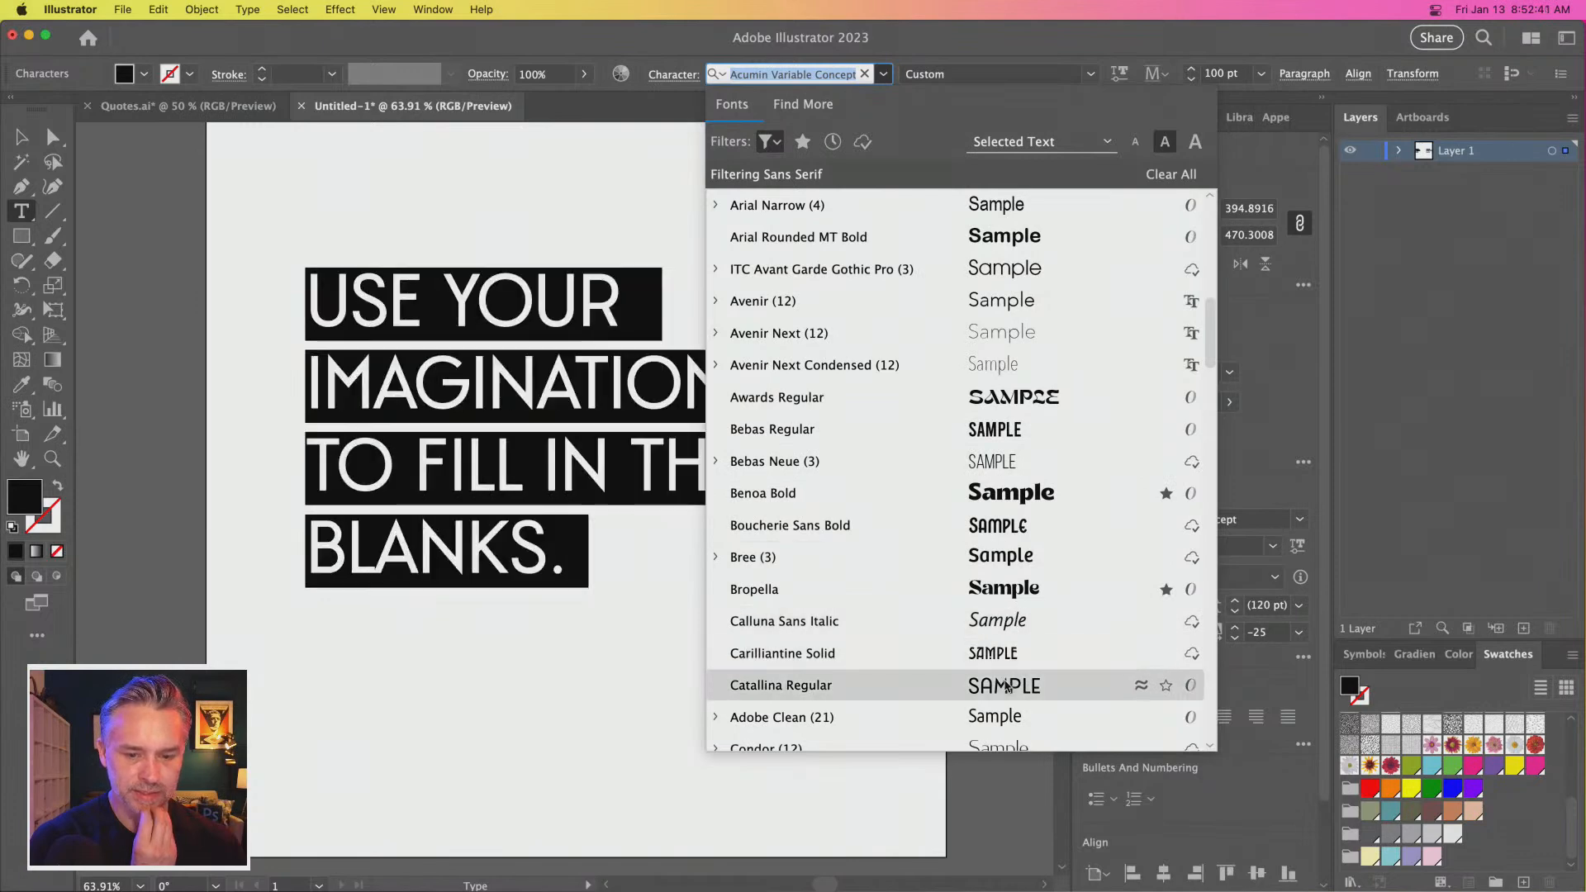
{"action": "scroll", "coordinate": [1007, 685], "scroll_direction": "down", "scroll_amount": 3}
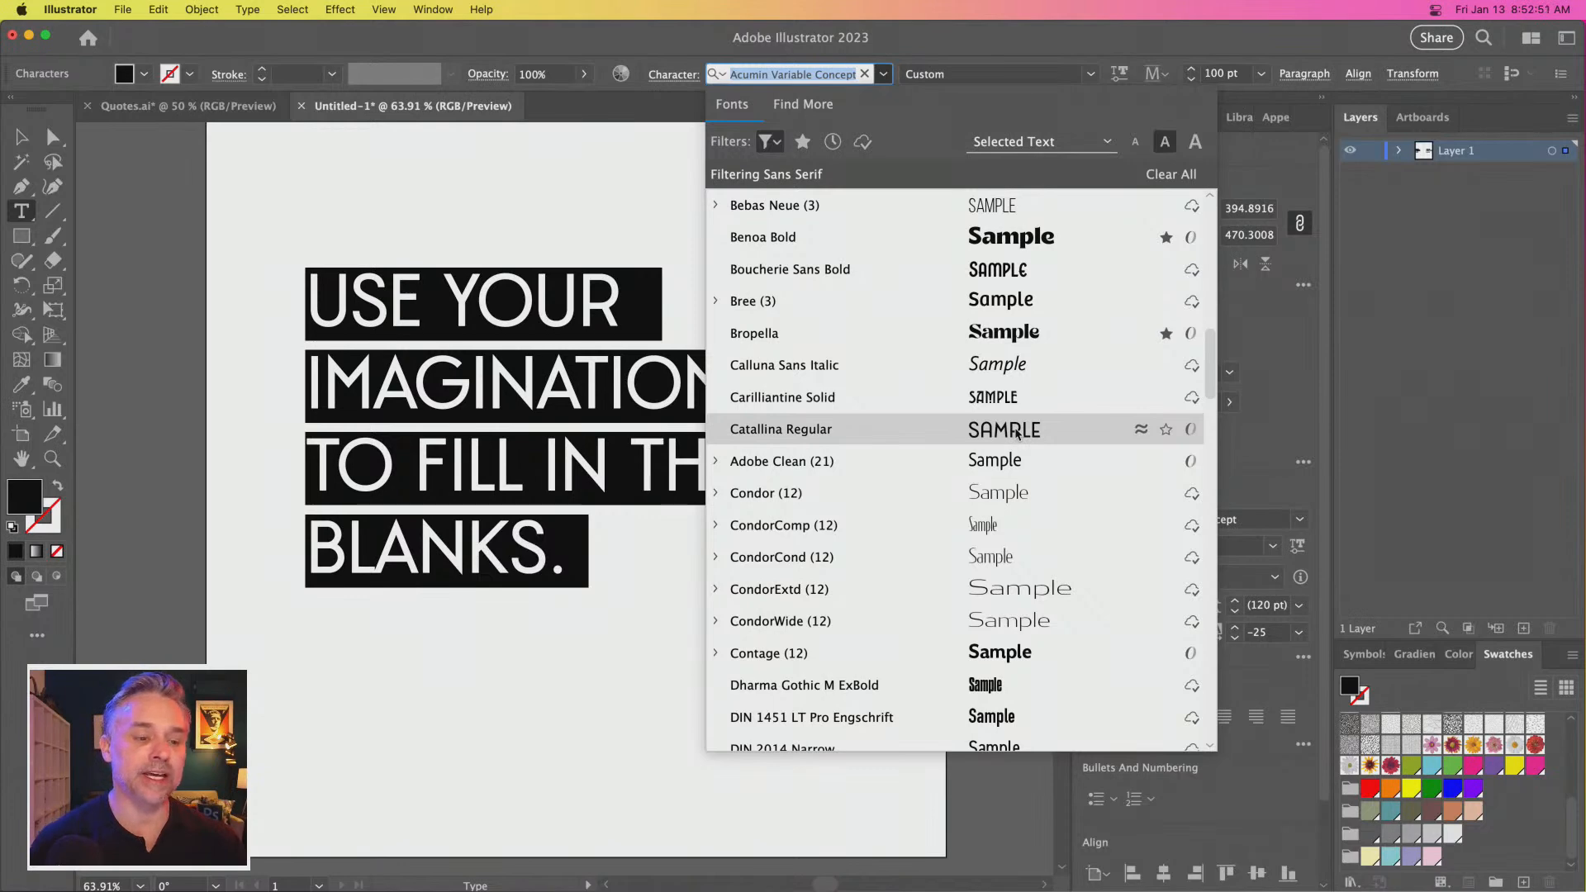
{"action": "left_click", "coordinate": [1017, 432]}
{"action": "key", "text": "Escape"}
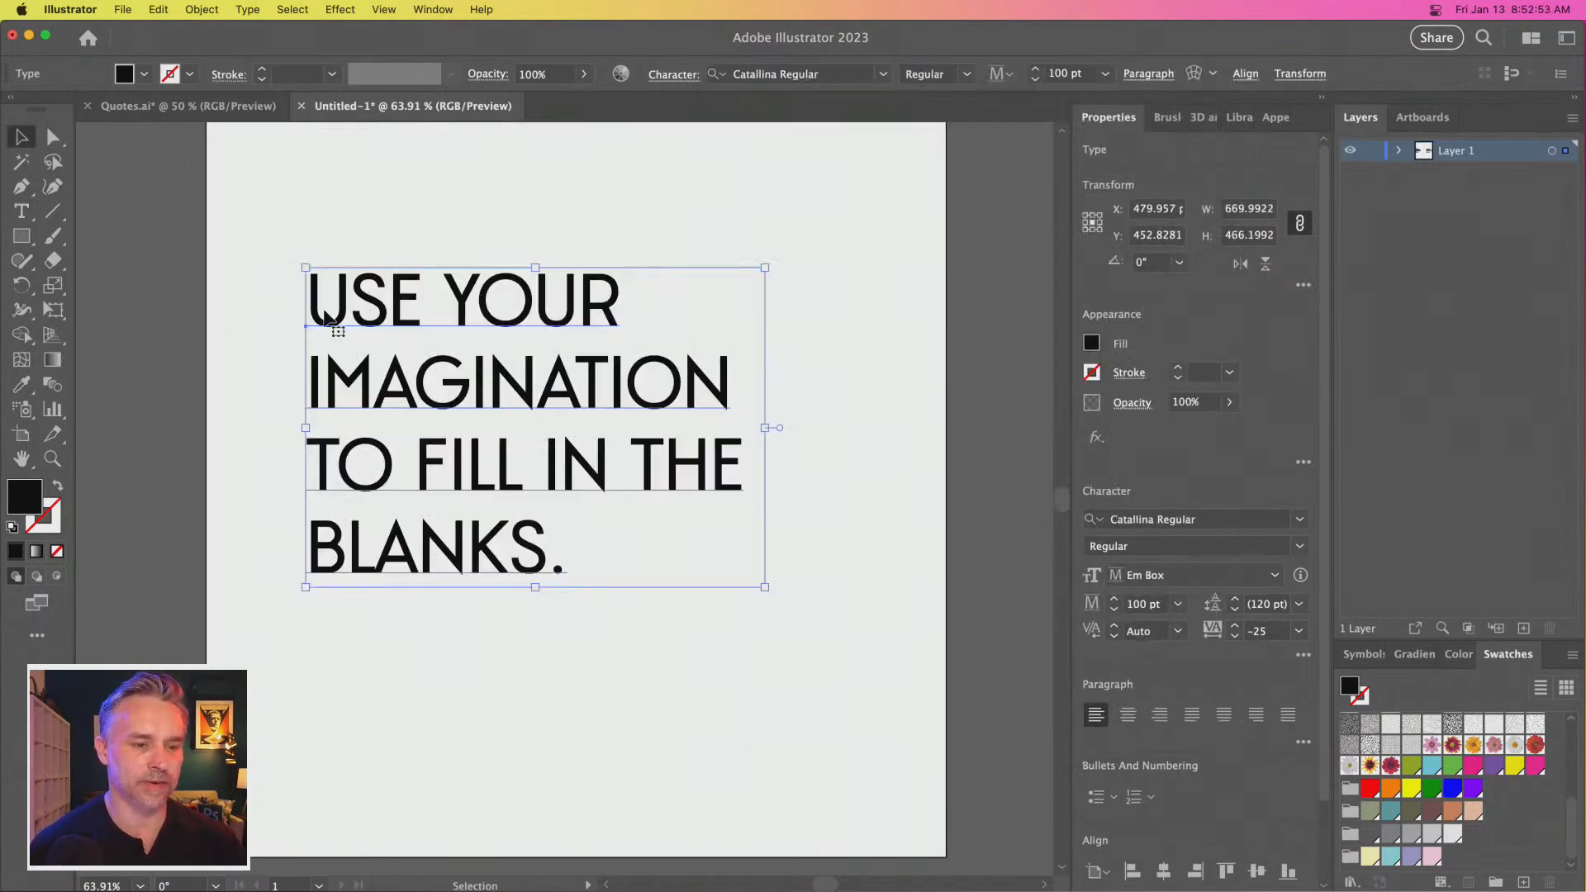
Place a copy of the Catallina quote to the right of the artboard and convert the original to outlines
{"action": "left_click_drag", "start_coordinate": [352, 306], "coordinate": [1006, 297]}
{"action": "left_click_drag", "start_coordinate": [240, 225], "coordinate": [365, 299]}
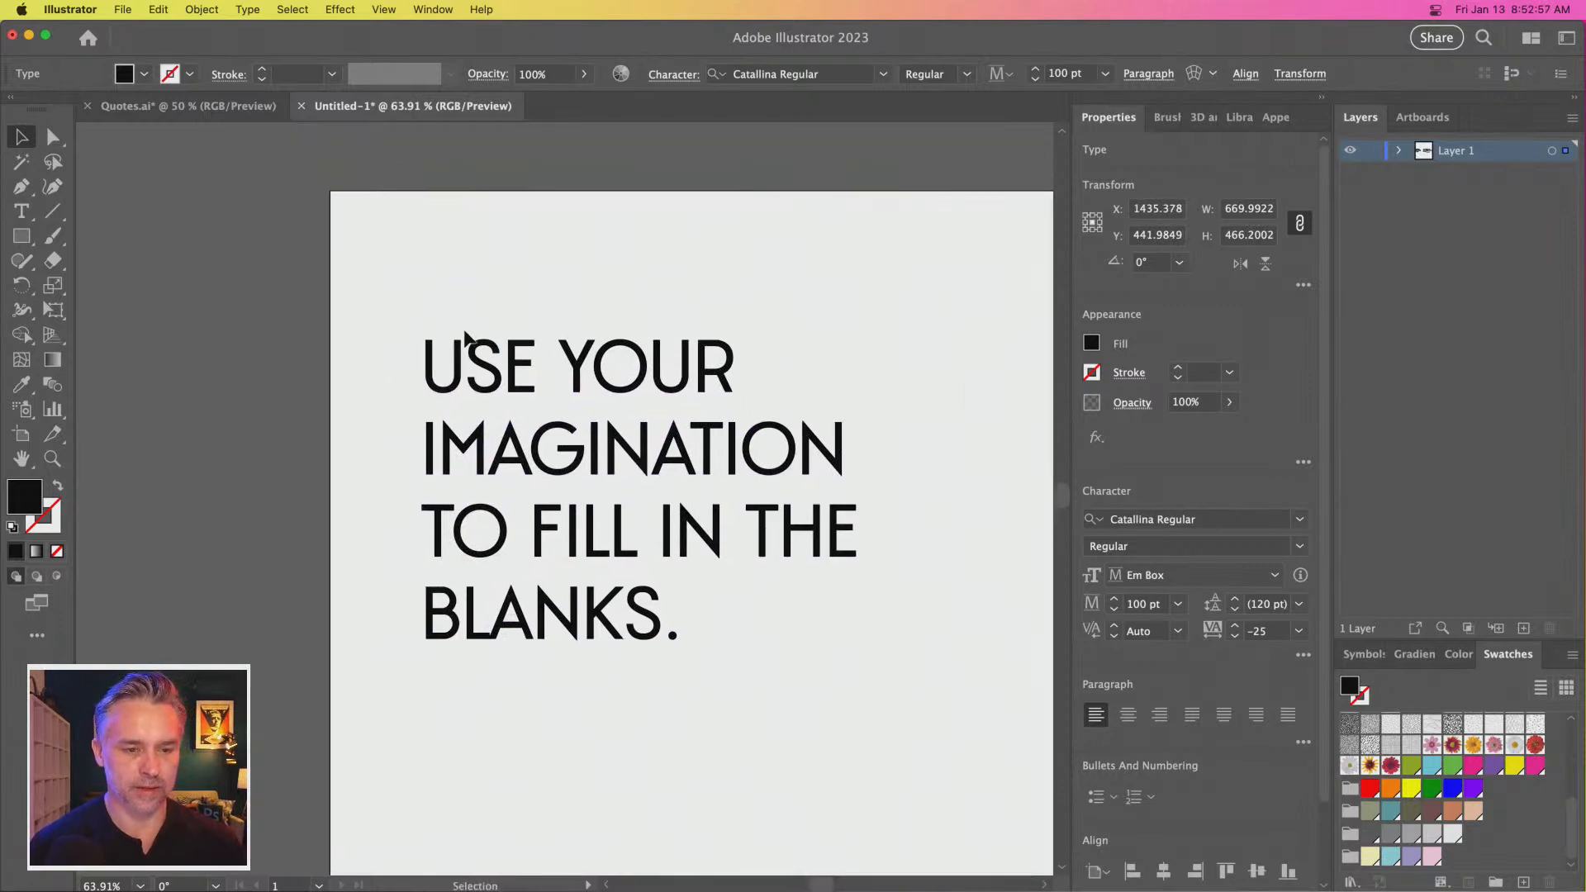
{"action": "left_click", "coordinate": [462, 332]}
{"action": "left_click", "coordinate": [463, 342]}
{"action": "left_click", "coordinate": [242, 10]}
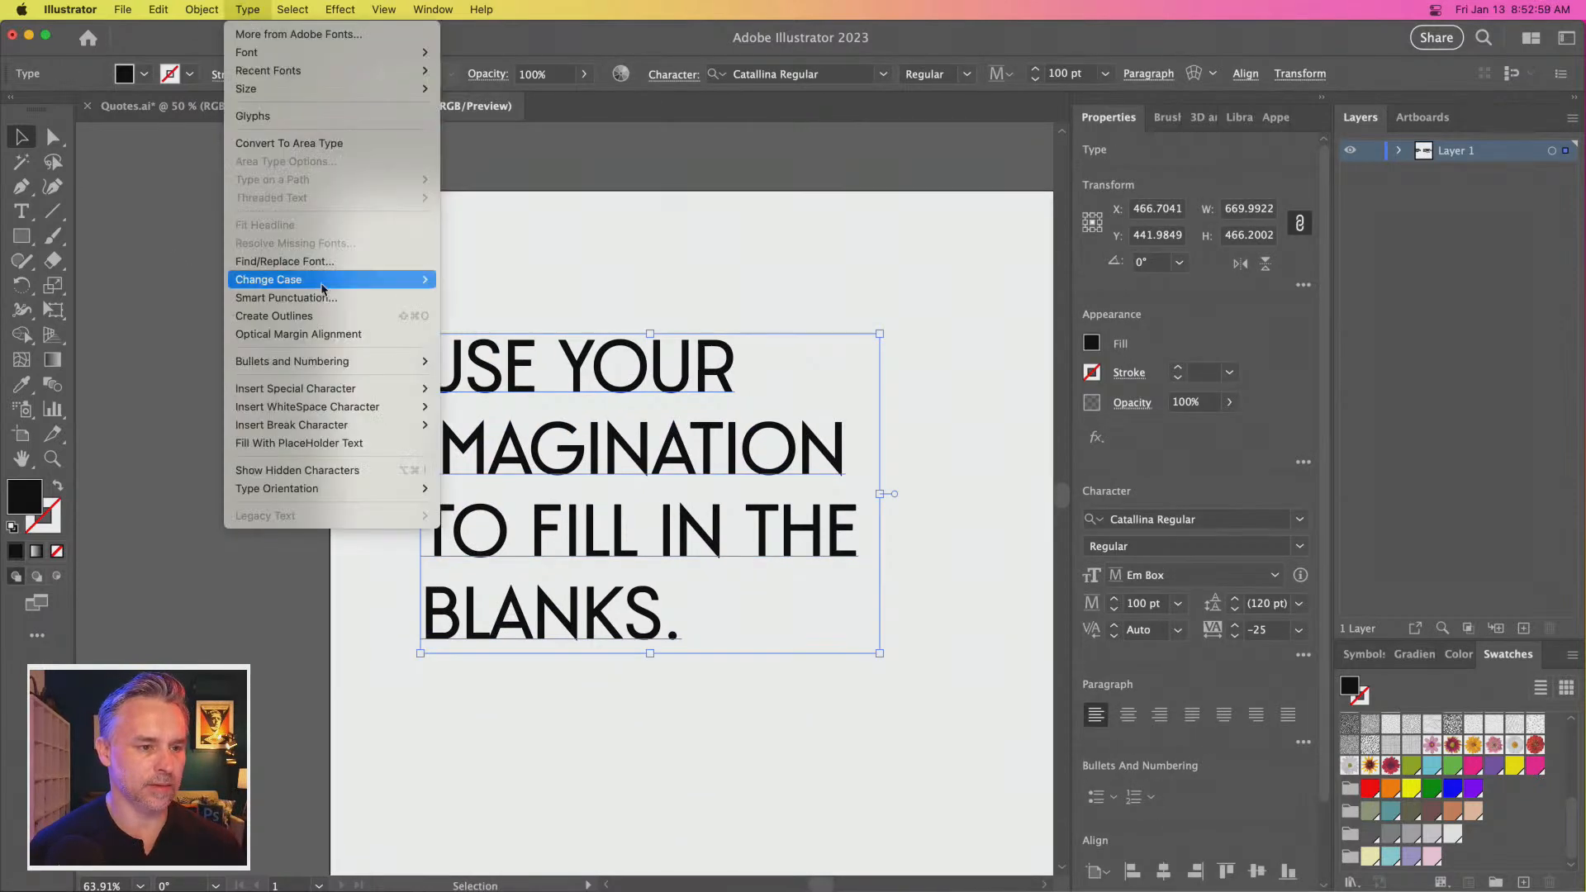
{"action": "left_click", "coordinate": [273, 316]}
{"action": "left_click_drag", "start_coordinate": [566, 294], "coordinate": [440, 212]}
{"action": "key", "text": "a"}
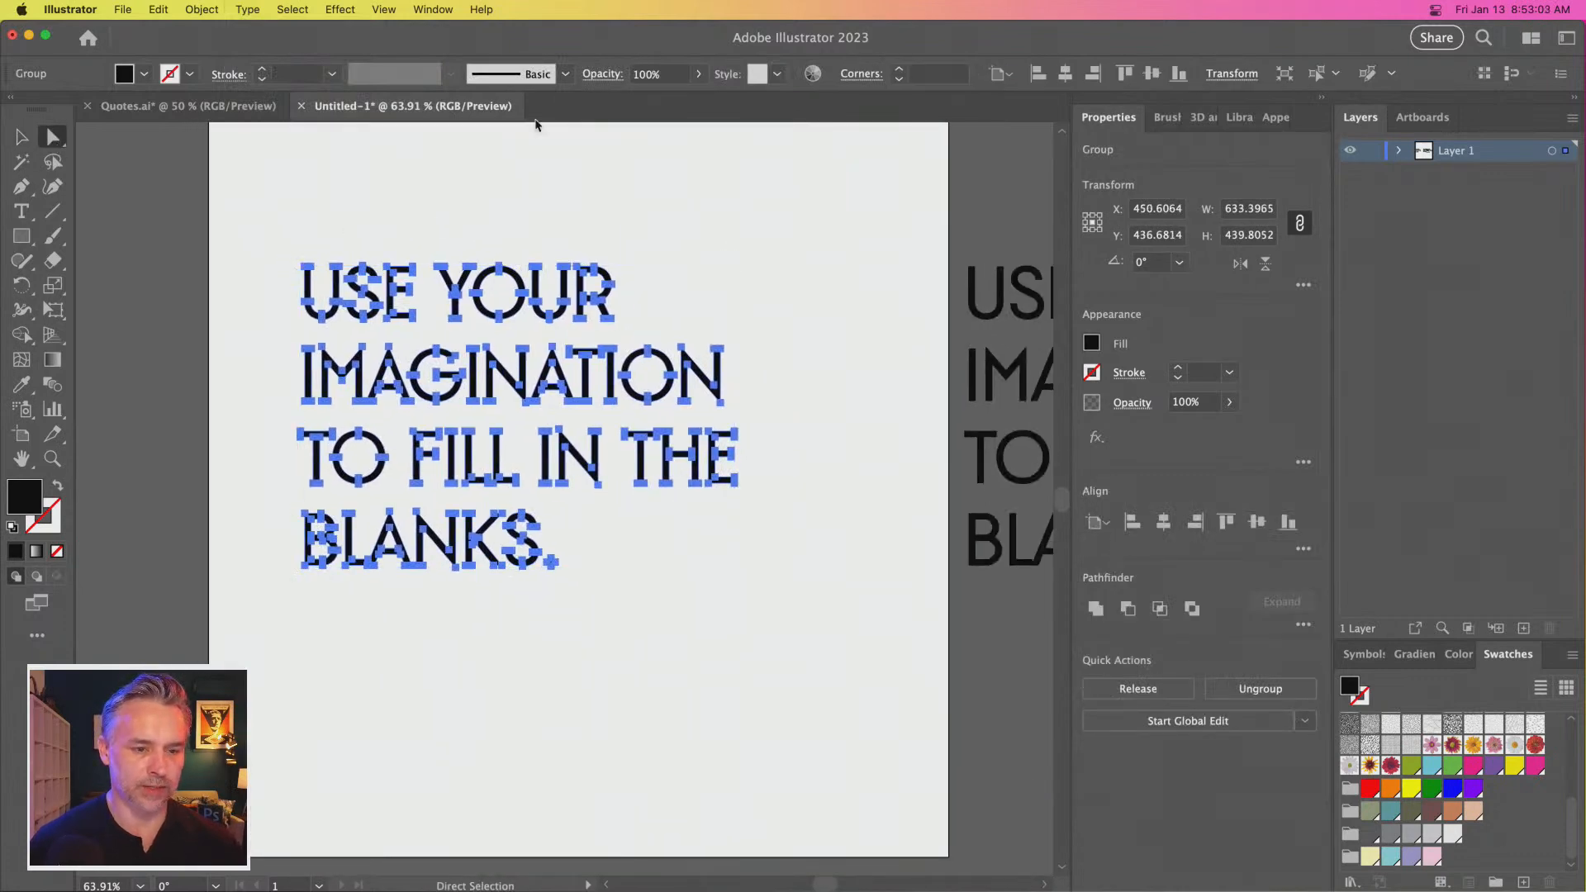
Stretch the bowl and leg of the R in "YOUR" to the right, making the letter about 112 px wide
{"action": "key", "text": "super+equal"}
{"action": "key", "text": "super+equal"}
{"action": "key", "text": "super+equal"}
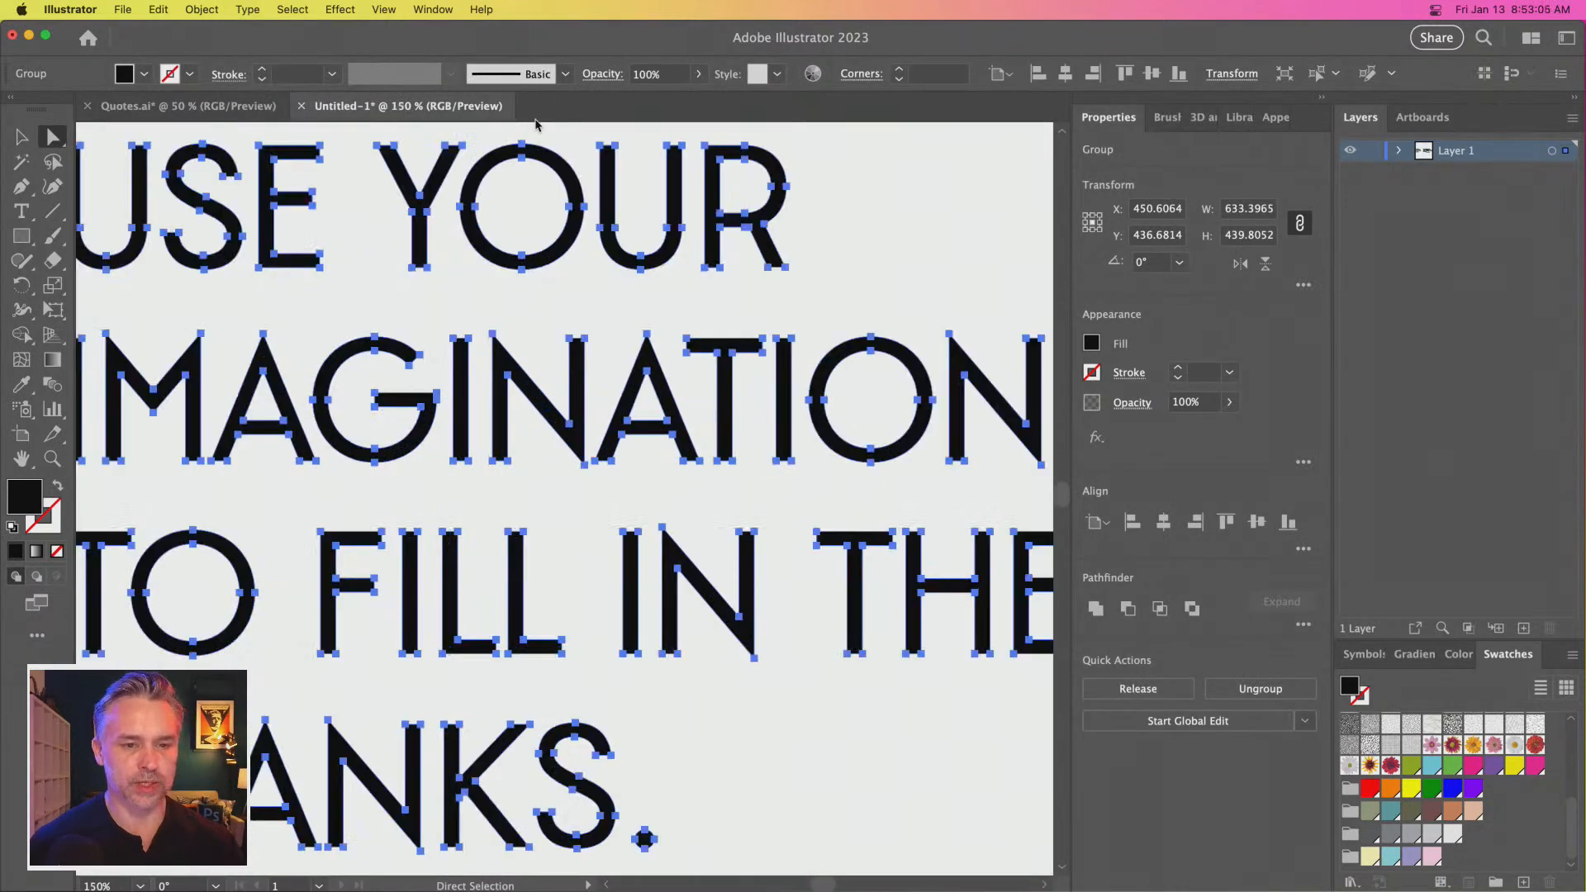
{"action": "key", "text": "super+minus"}
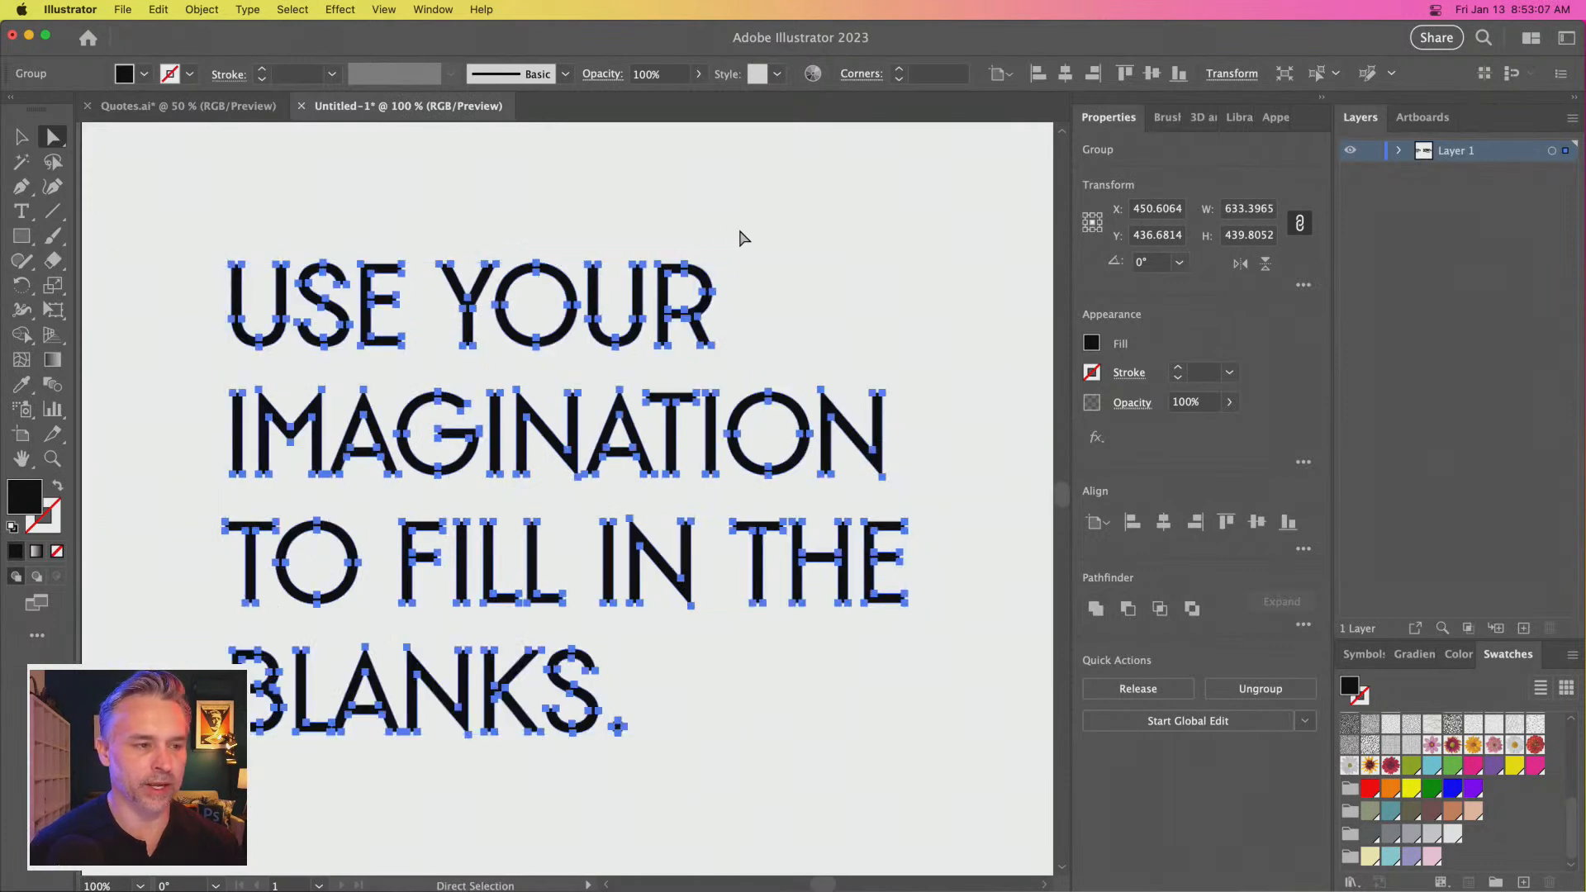
{"action": "left_click_drag", "start_coordinate": [783, 232], "coordinate": [679, 368]}
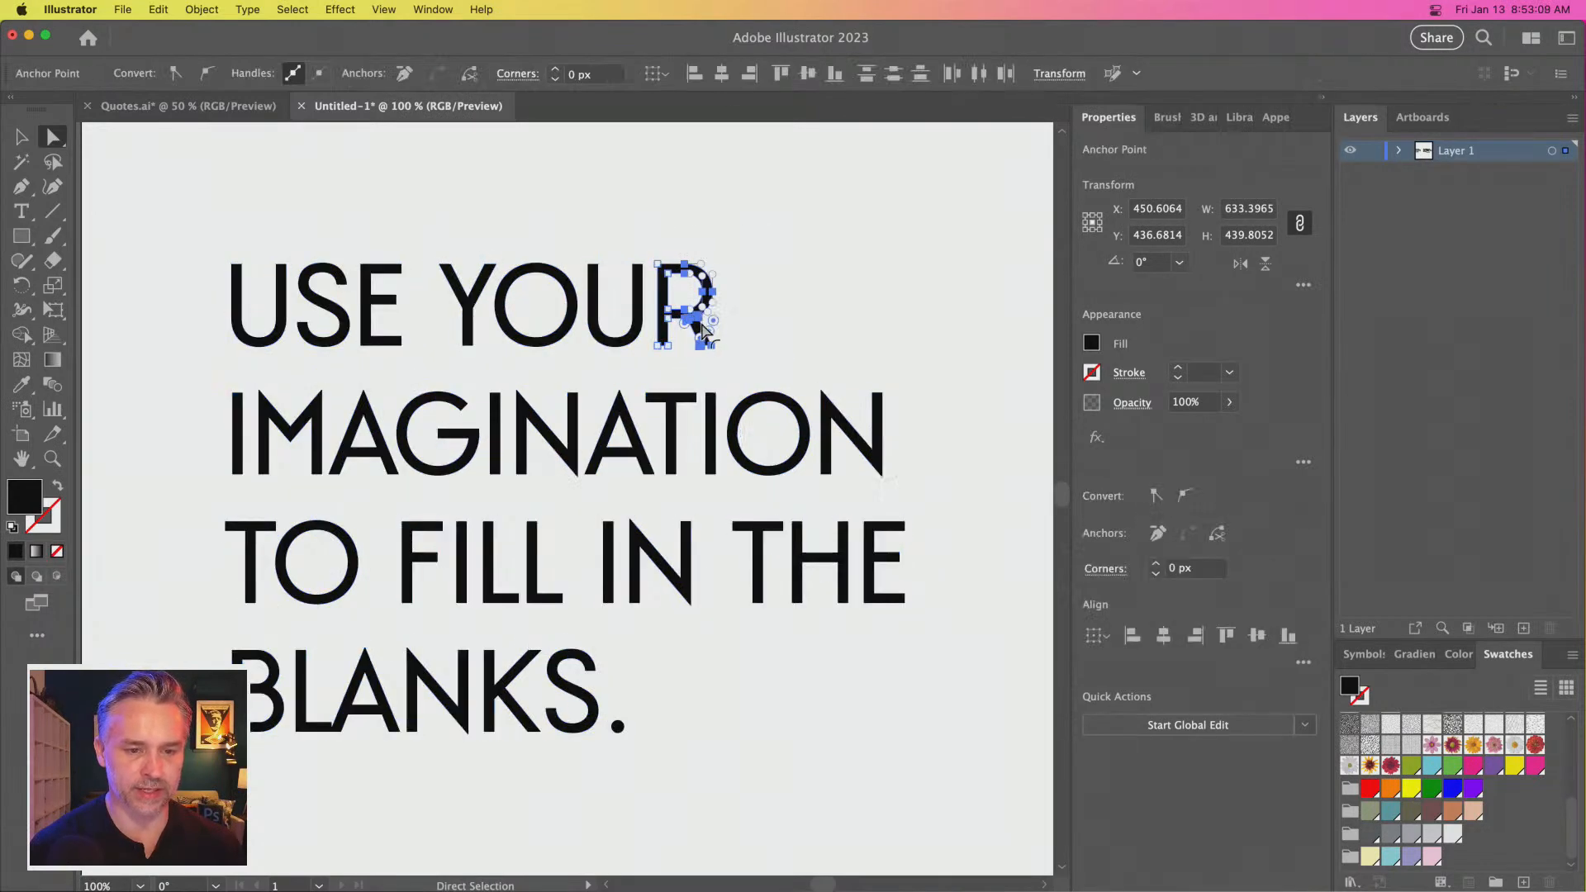
{"action": "left_click_drag", "start_coordinate": [683, 285], "coordinate": [750, 270]}
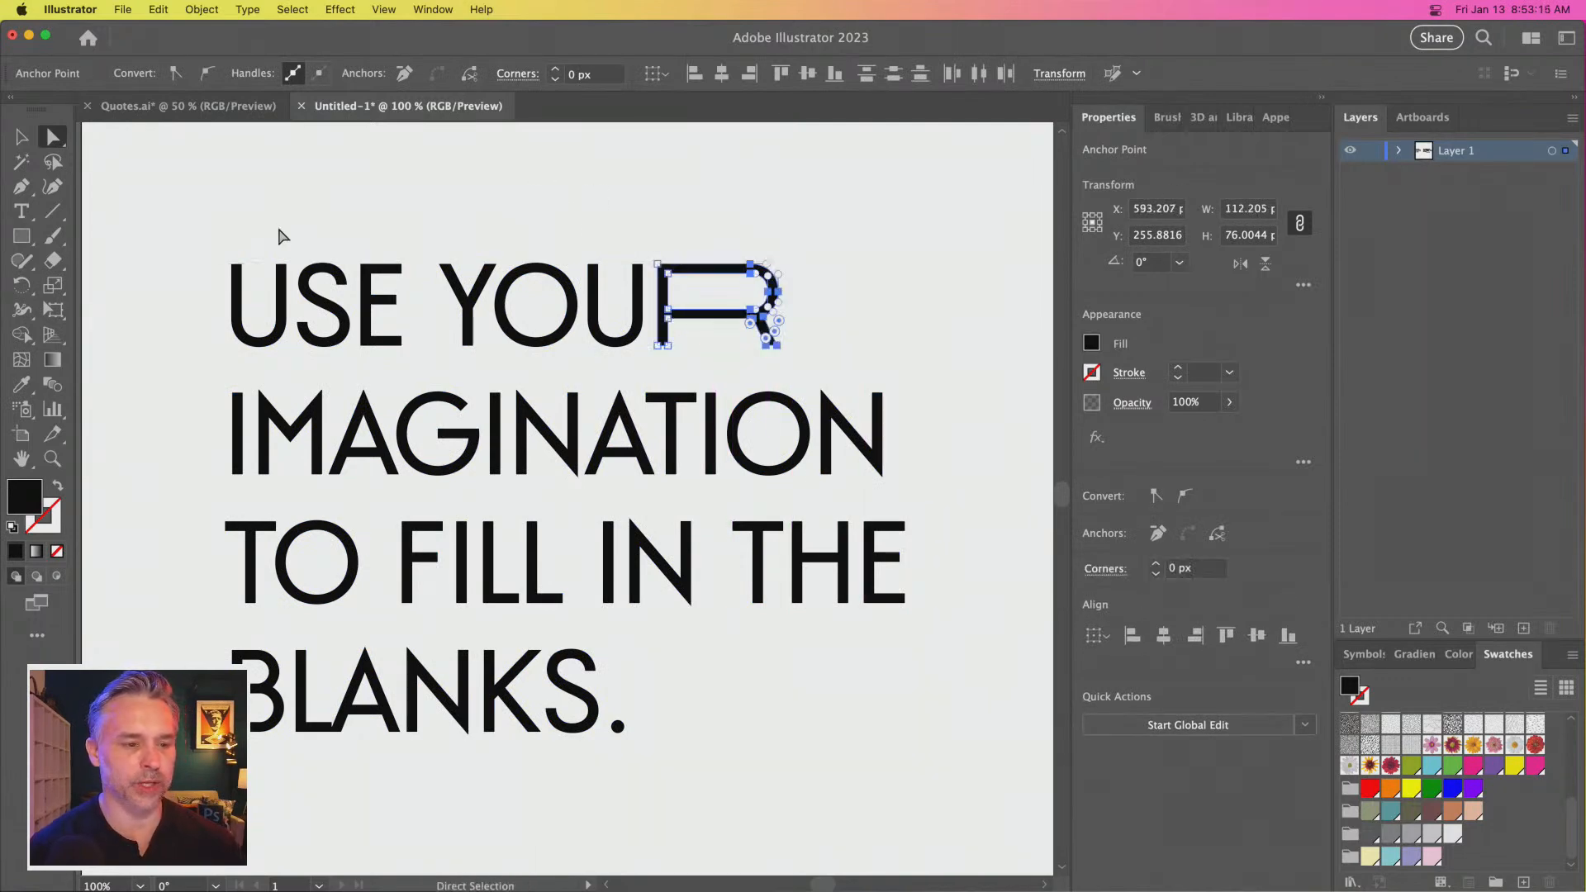
Stretch the U in "YOUR" to the right to about 81 px wide, shifting the R along with it
{"action": "left_click", "coordinate": [545, 217]}
{"action": "left_click_drag", "start_coordinate": [623, 241], "coordinate": [878, 364]}
{"action": "key", "text": "super+equal"}
{"action": "key", "text": "super+equal"}
{"action": "key", "text": "super+equal"}
{"action": "left_click_drag", "start_coordinate": [373, 245], "coordinate": [538, 218]}
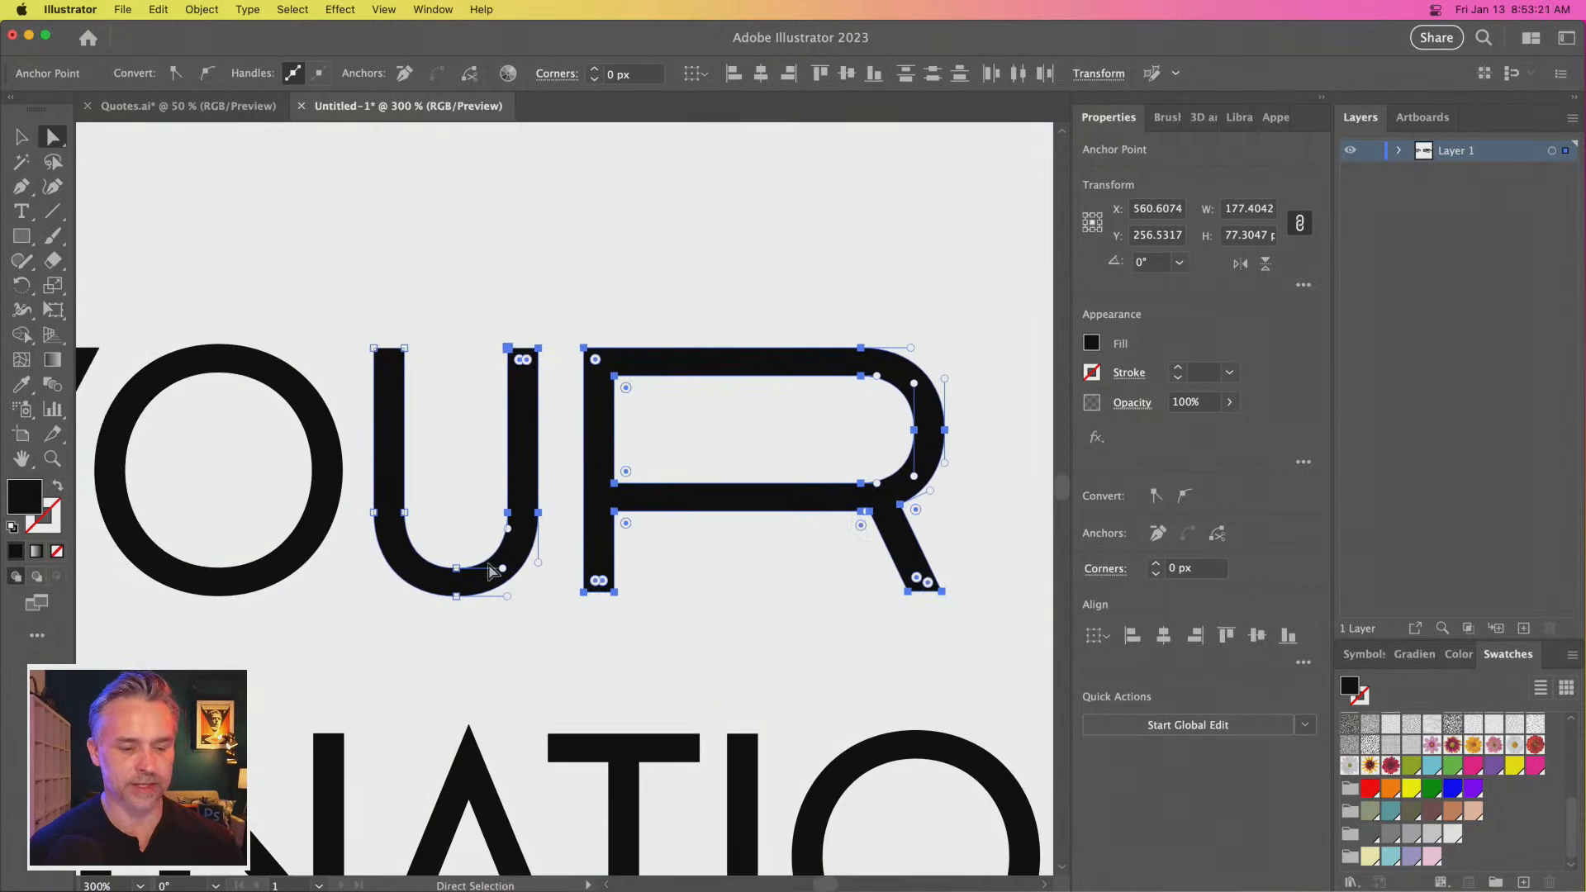
{"action": "left_click", "coordinate": [463, 504]}
{"action": "left_click_drag", "start_coordinate": [456, 304], "coordinate": [965, 642]}
{"action": "left_click_drag", "start_coordinate": [591, 446], "coordinate": [470, 413]}
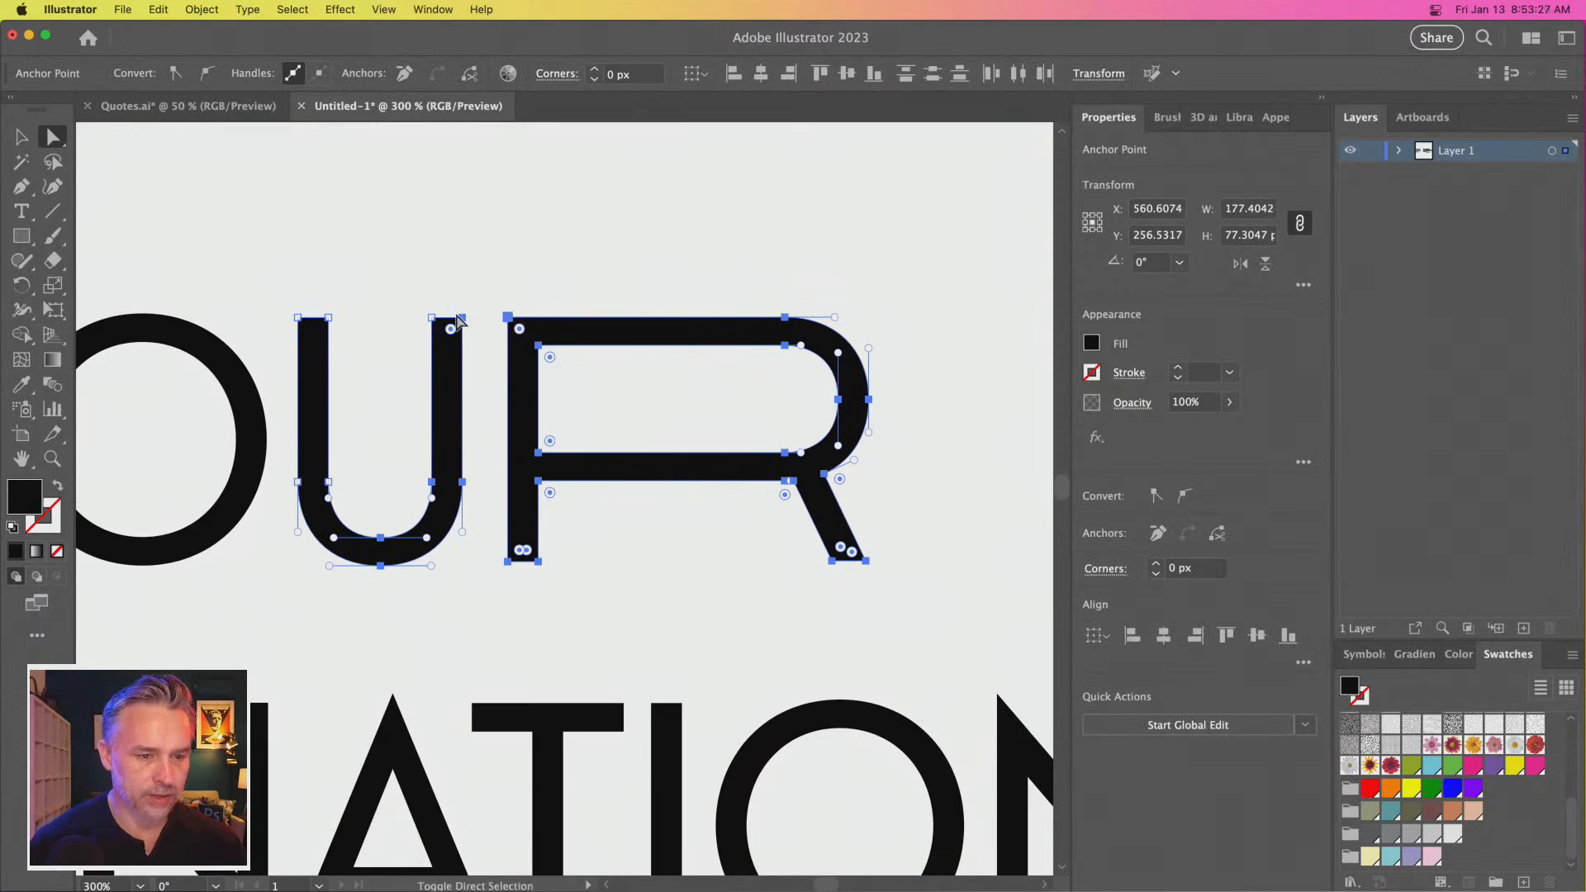
{"action": "left_click", "coordinate": [371, 312]}
{"action": "left_click_drag", "start_coordinate": [368, 280], "coordinate": [915, 613]}
{"action": "key", "text": "shift+Right"}
{"action": "key", "text": "shift+Right"}
{"action": "key", "text": "shift+Right"}
{"action": "key", "text": "shift+Right"}
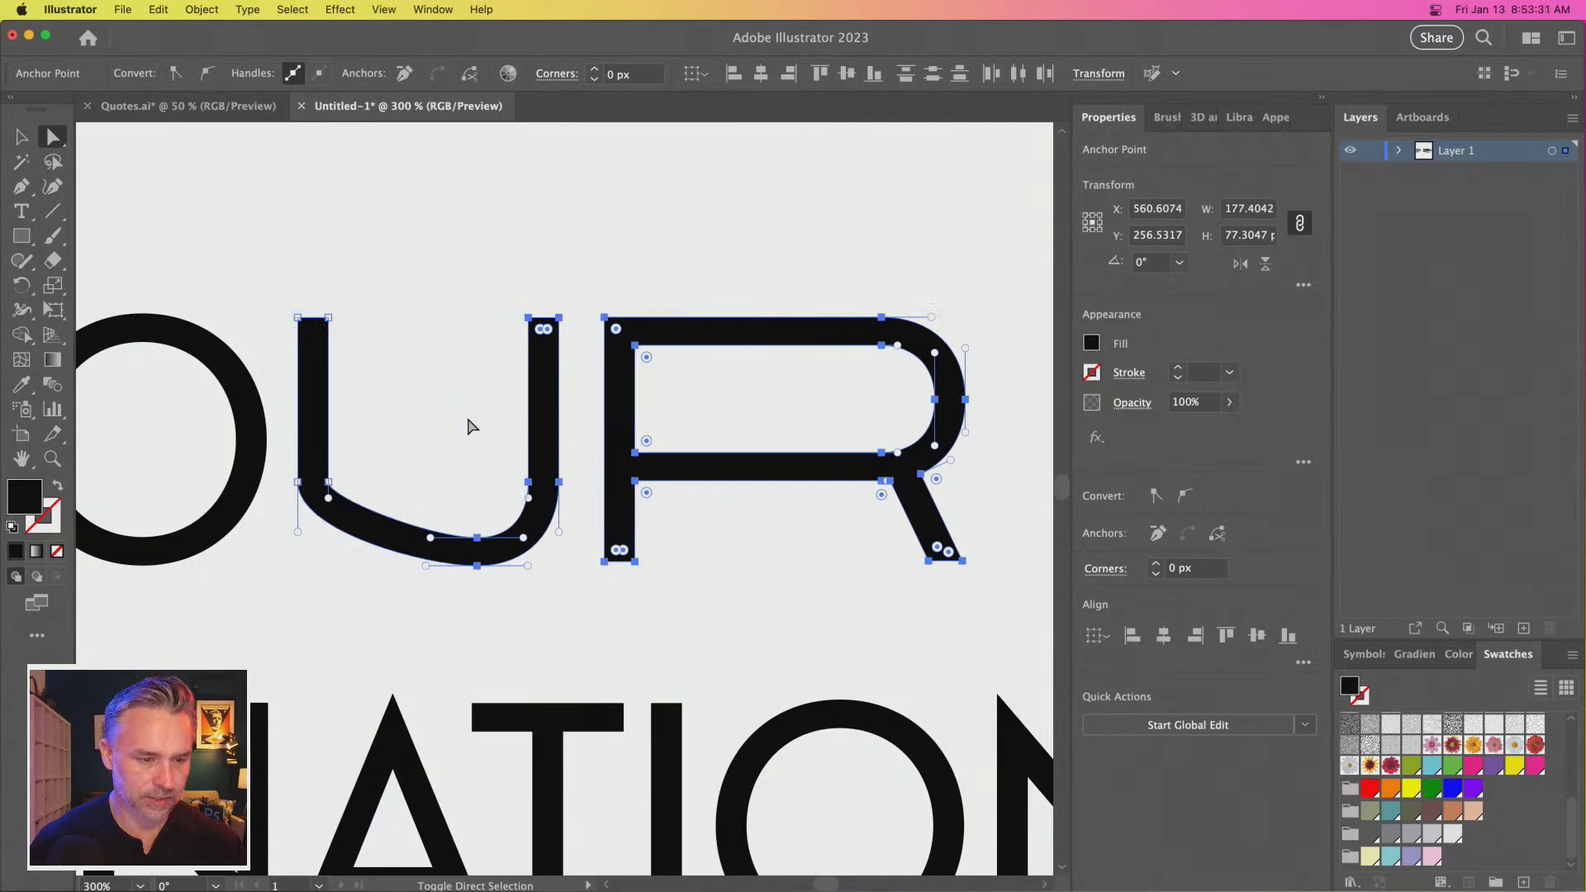
{"action": "left_click", "coordinate": [426, 471]}
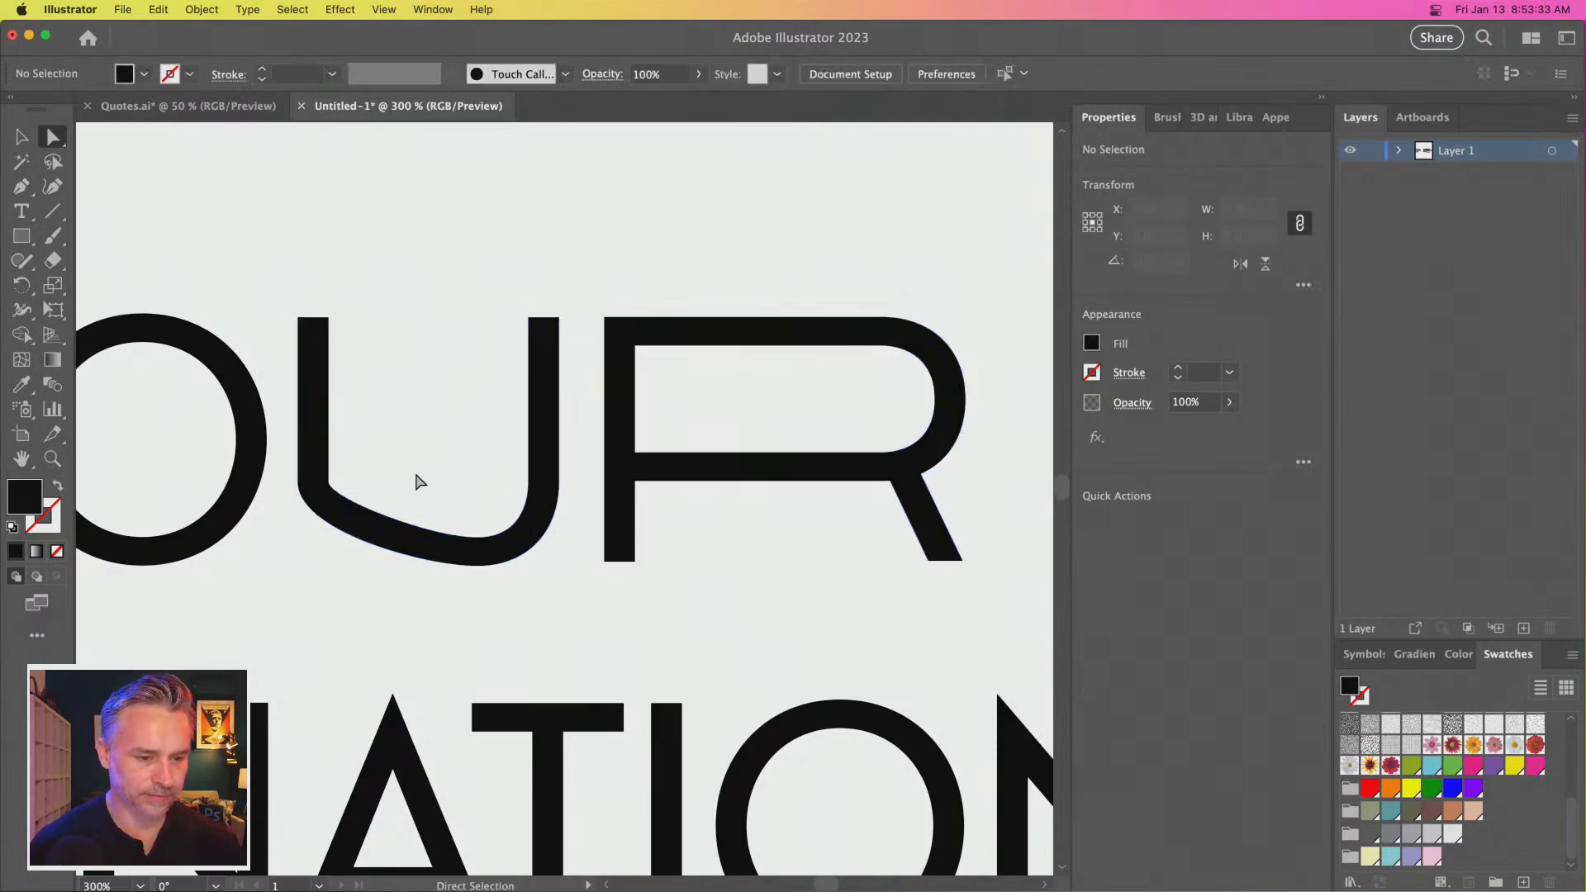
Shift the bottom anchor points of the stretched U left to center its curve between the two stems
{"action": "key", "text": "super+minus"}
{"action": "key", "text": "super+minus"}
{"action": "left_click_drag", "start_coordinate": [417, 472], "coordinate": [589, 294]}
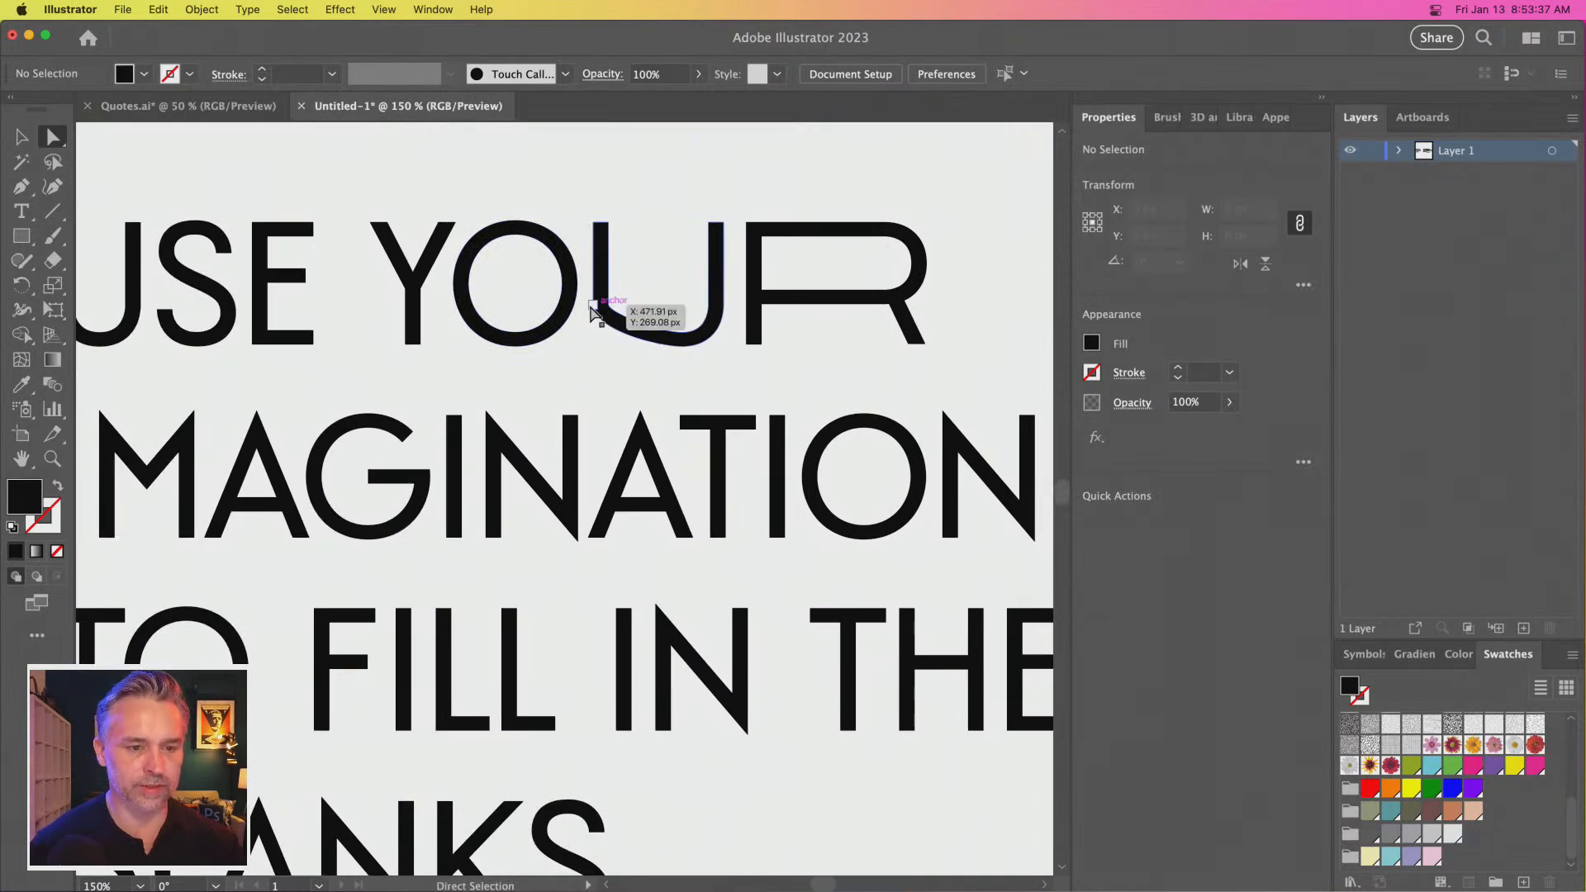
{"action": "left_click_drag", "start_coordinate": [673, 355], "coordinate": [681, 376]}
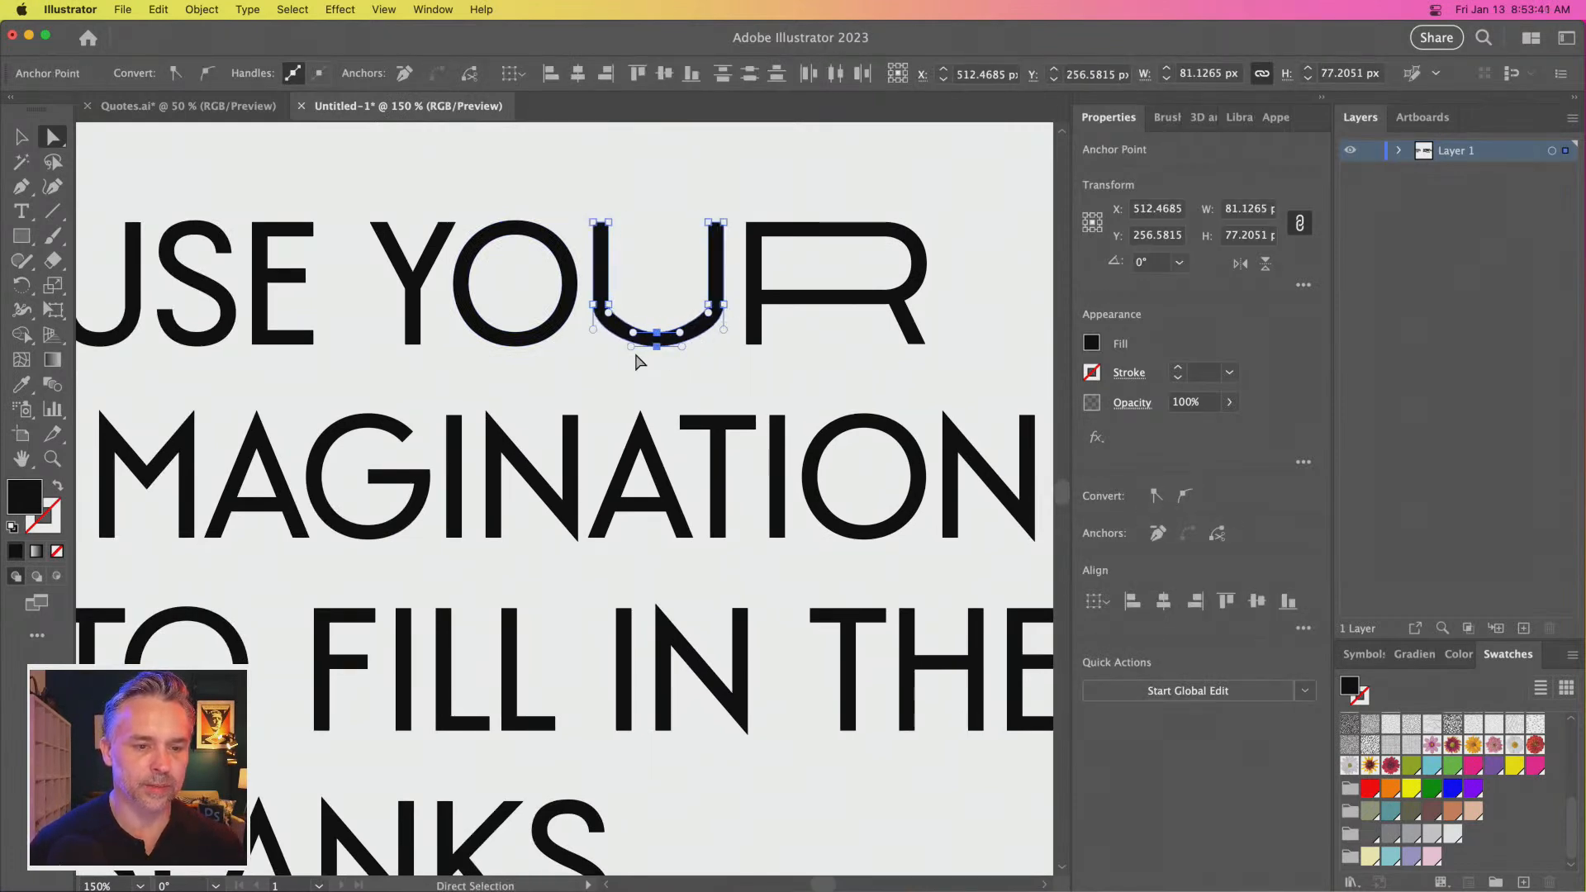
{"action": "left_click", "coordinate": [561, 417]}
Widen the final N of "IMAGINATION" slightly by moving its outer stem to the right
{"action": "key", "text": "super+minus"}
{"action": "key", "text": "super+minus"}
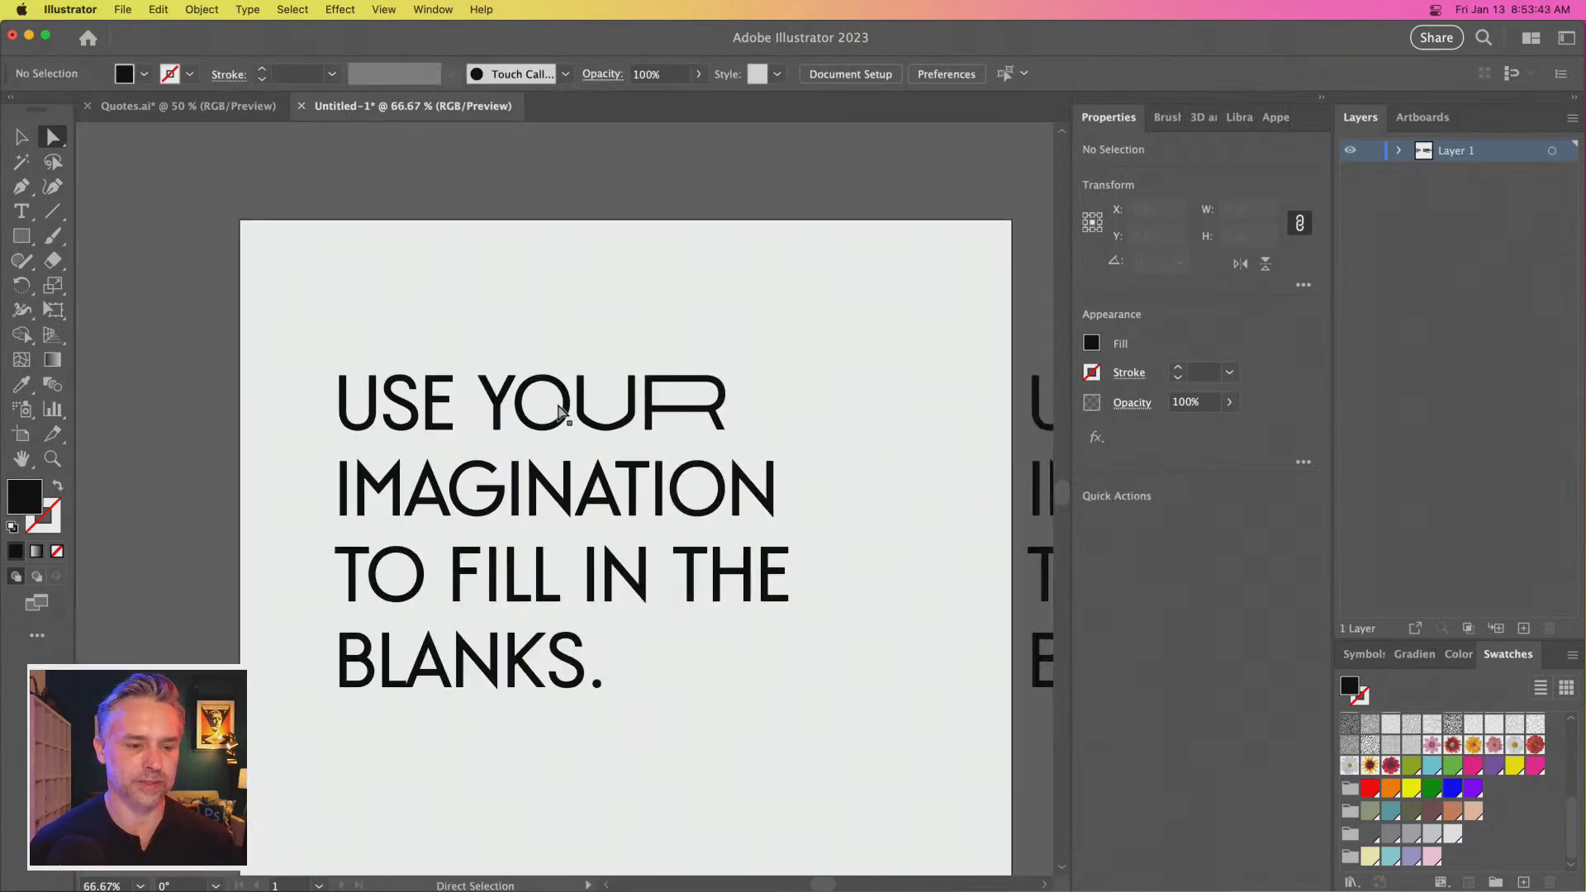
{"action": "left_click_drag", "start_coordinate": [561, 415], "coordinate": [560, 373]}
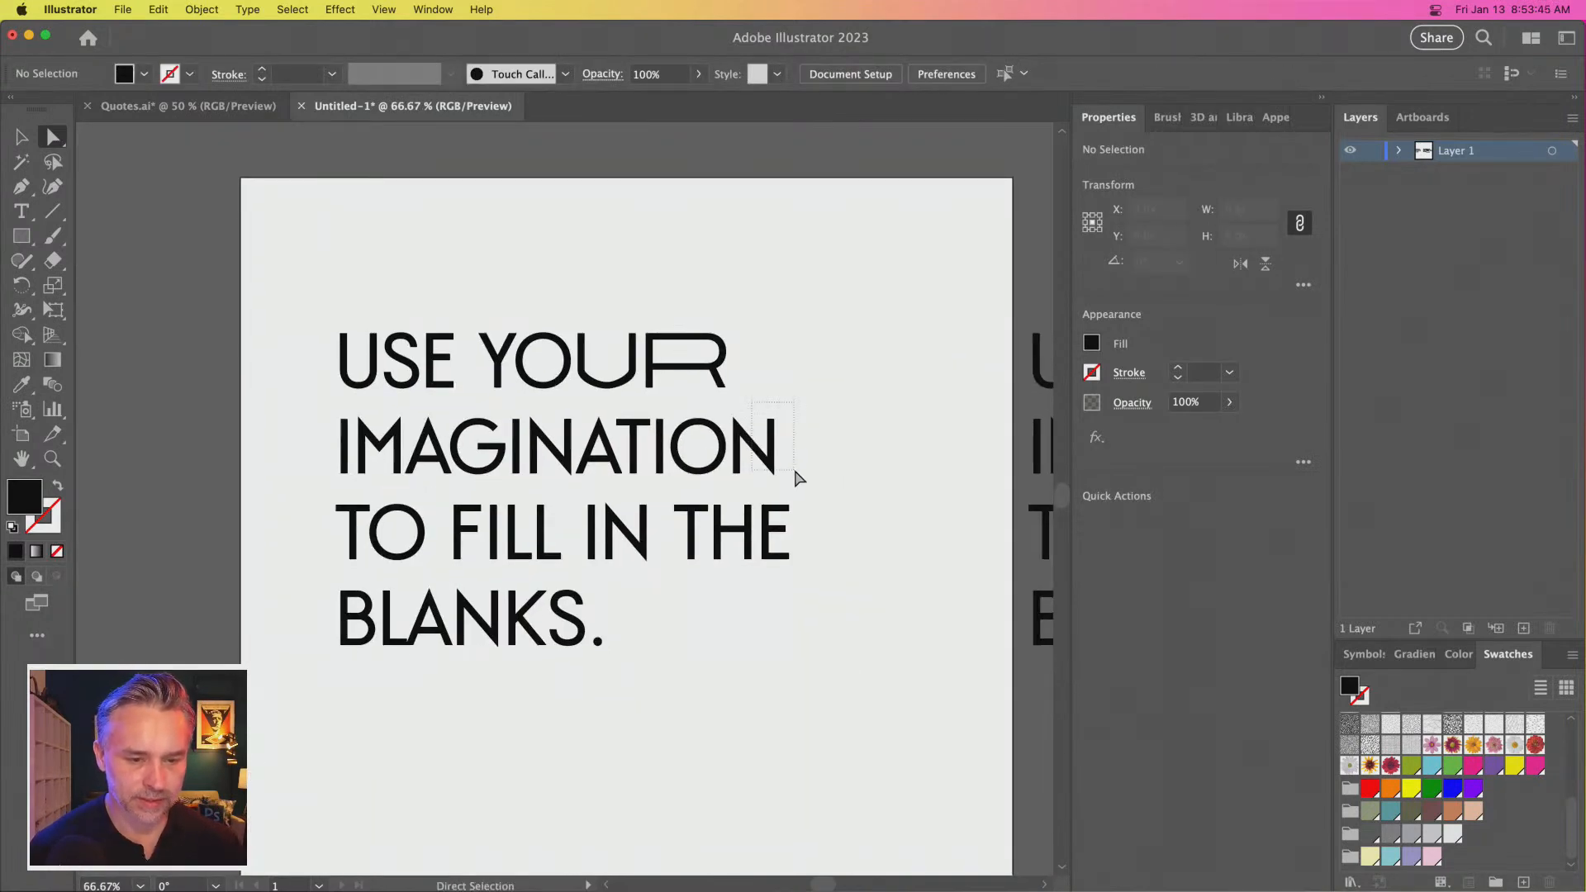
{"action": "left_click_drag", "start_coordinate": [790, 498], "coordinate": [788, 496]}
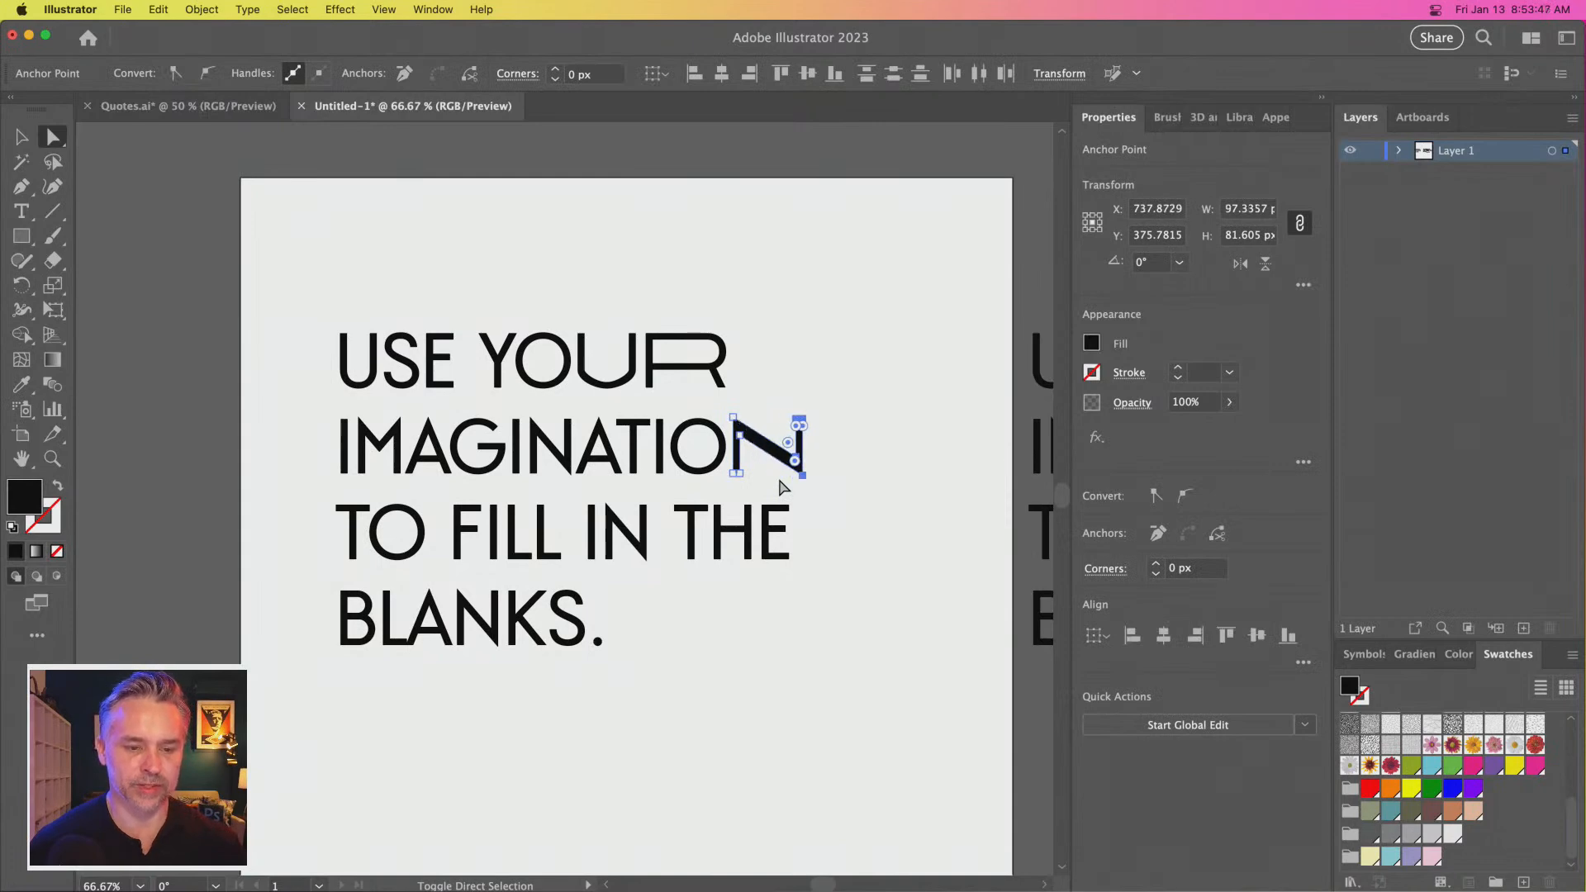
{"action": "key", "text": "shift+Right"}
{"action": "left_click", "coordinate": [272, 460]}
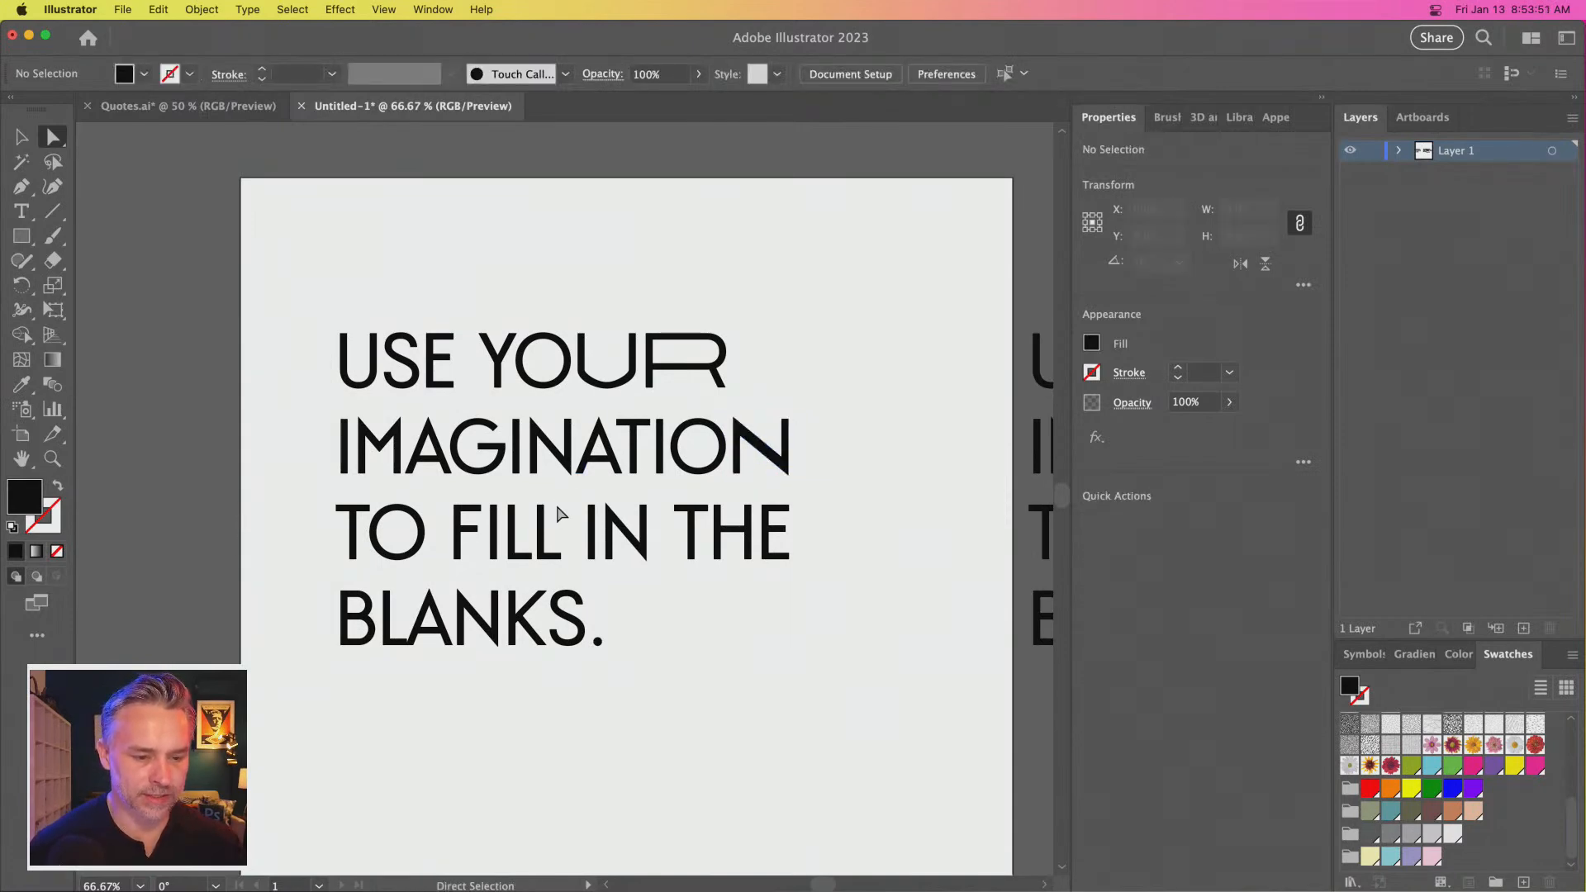
Ungroup the outlined quote into separate letters
{"action": "key", "text": "v"}
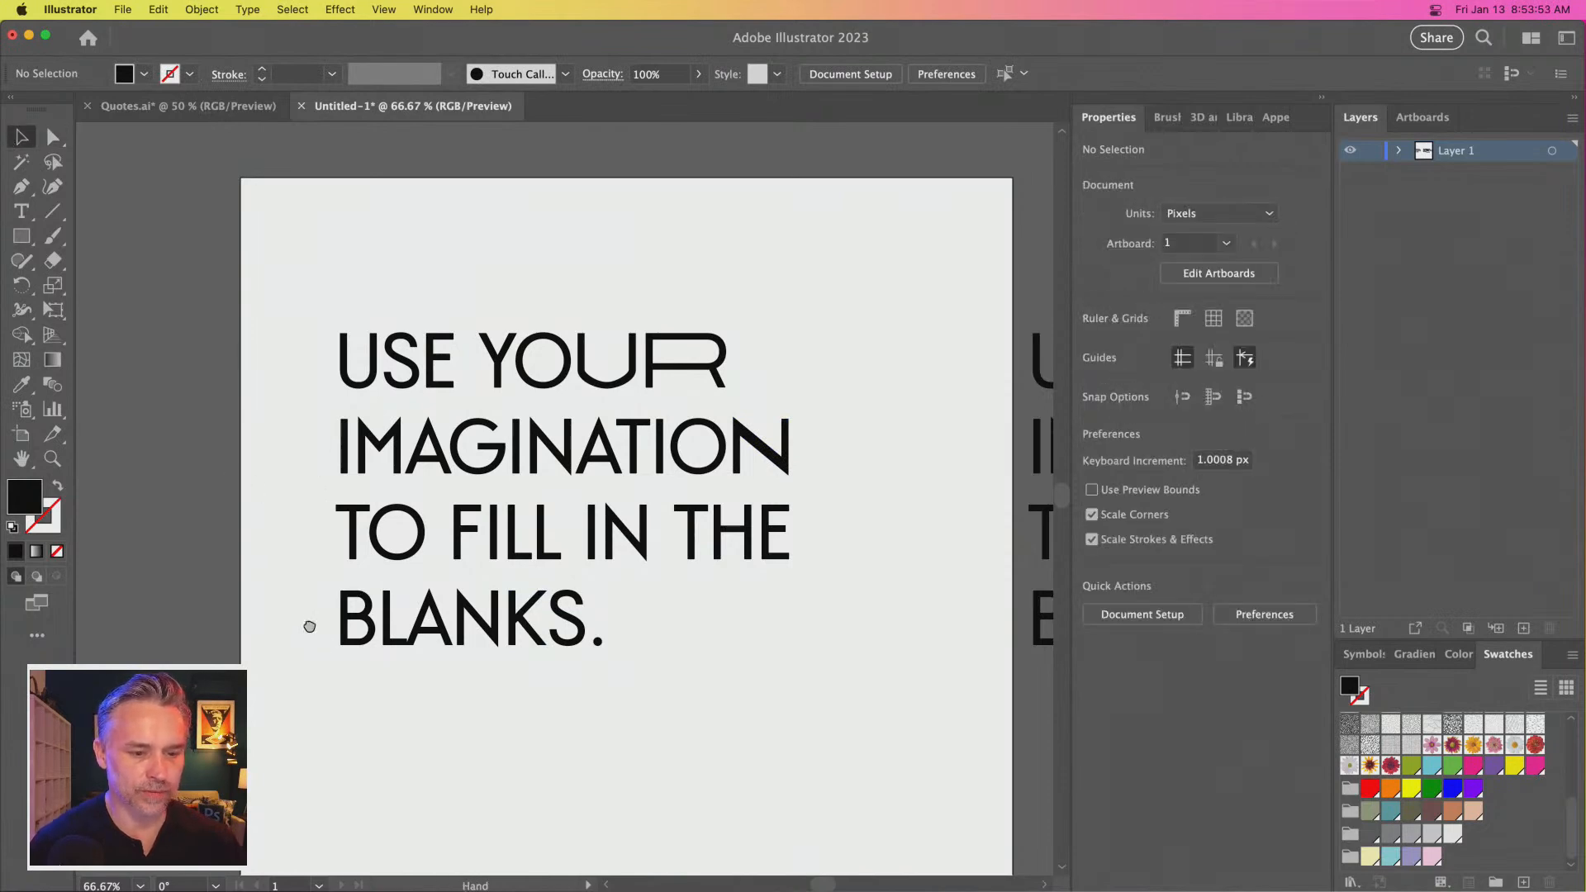
{"action": "left_click_drag", "start_coordinate": [309, 624], "coordinate": [311, 537]}
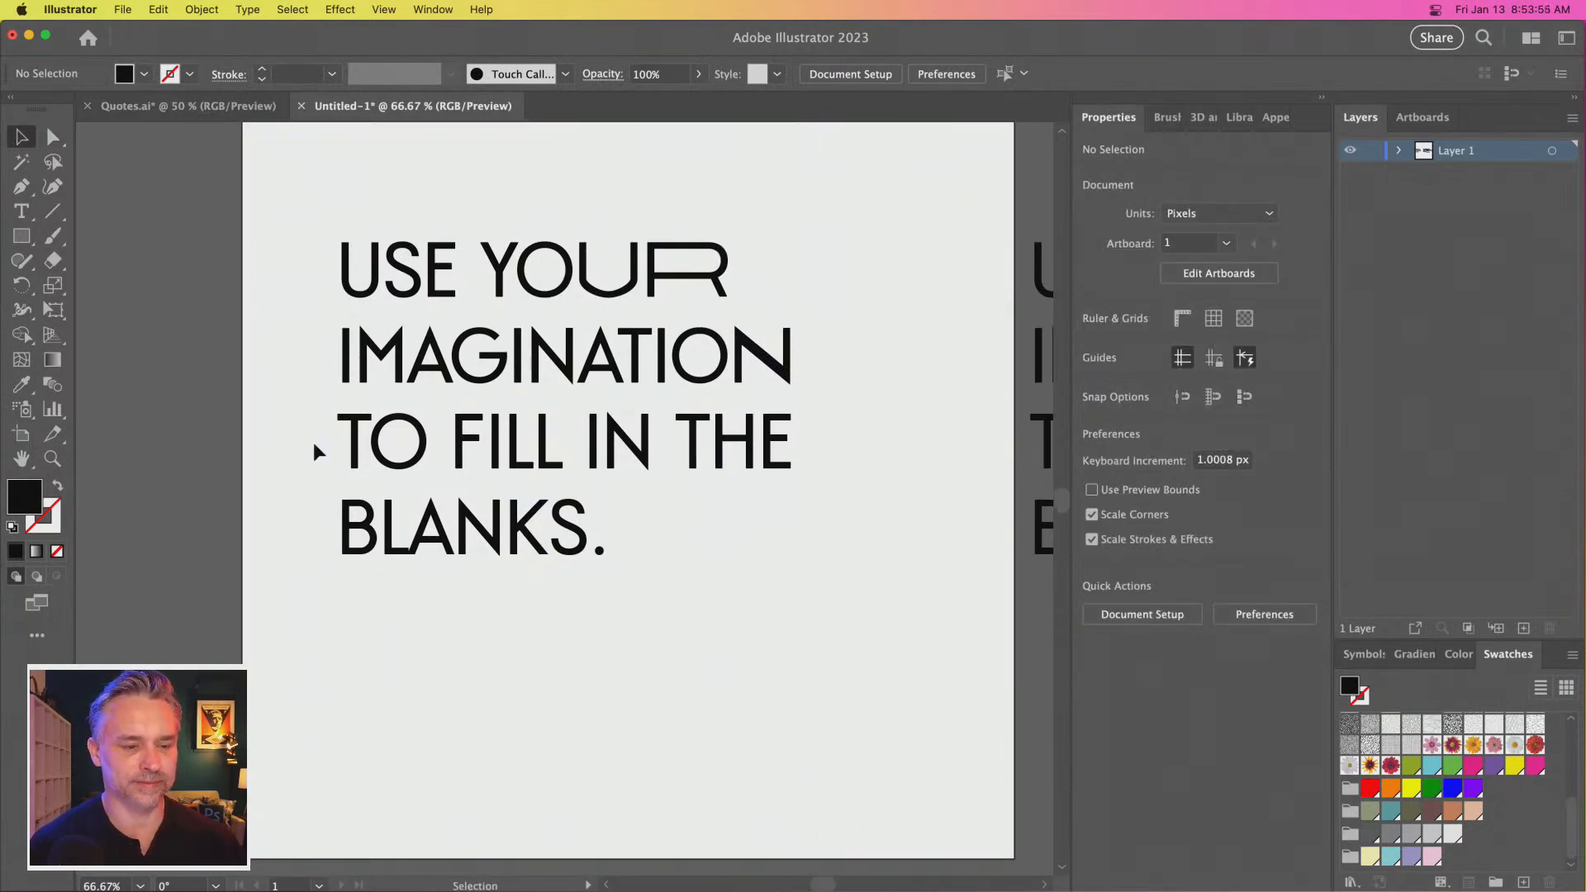
{"action": "left_click_drag", "start_coordinate": [285, 498], "coordinate": [662, 601]}
{"action": "right_click", "coordinate": [467, 436]}
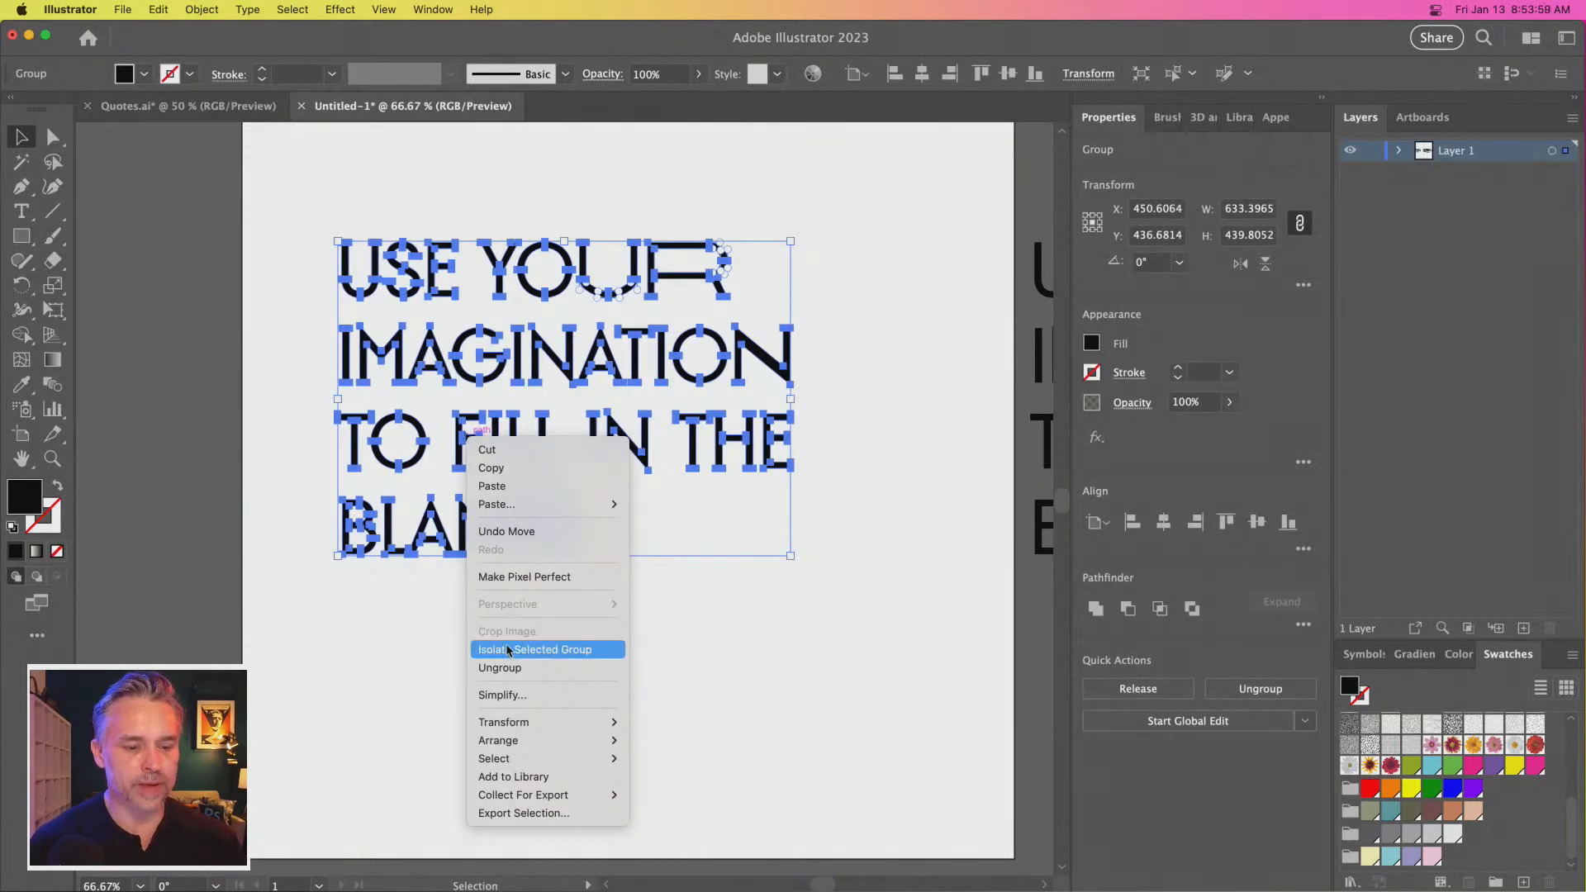
{"action": "left_click", "coordinate": [499, 667]}
Move "BLANKS." straight down by one line, leaving an empty line above it
{"action": "left_click_drag", "start_coordinate": [297, 484], "coordinate": [572, 576]}
{"action": "left_click_drag", "start_coordinate": [708, 626], "coordinate": [239, 504]}
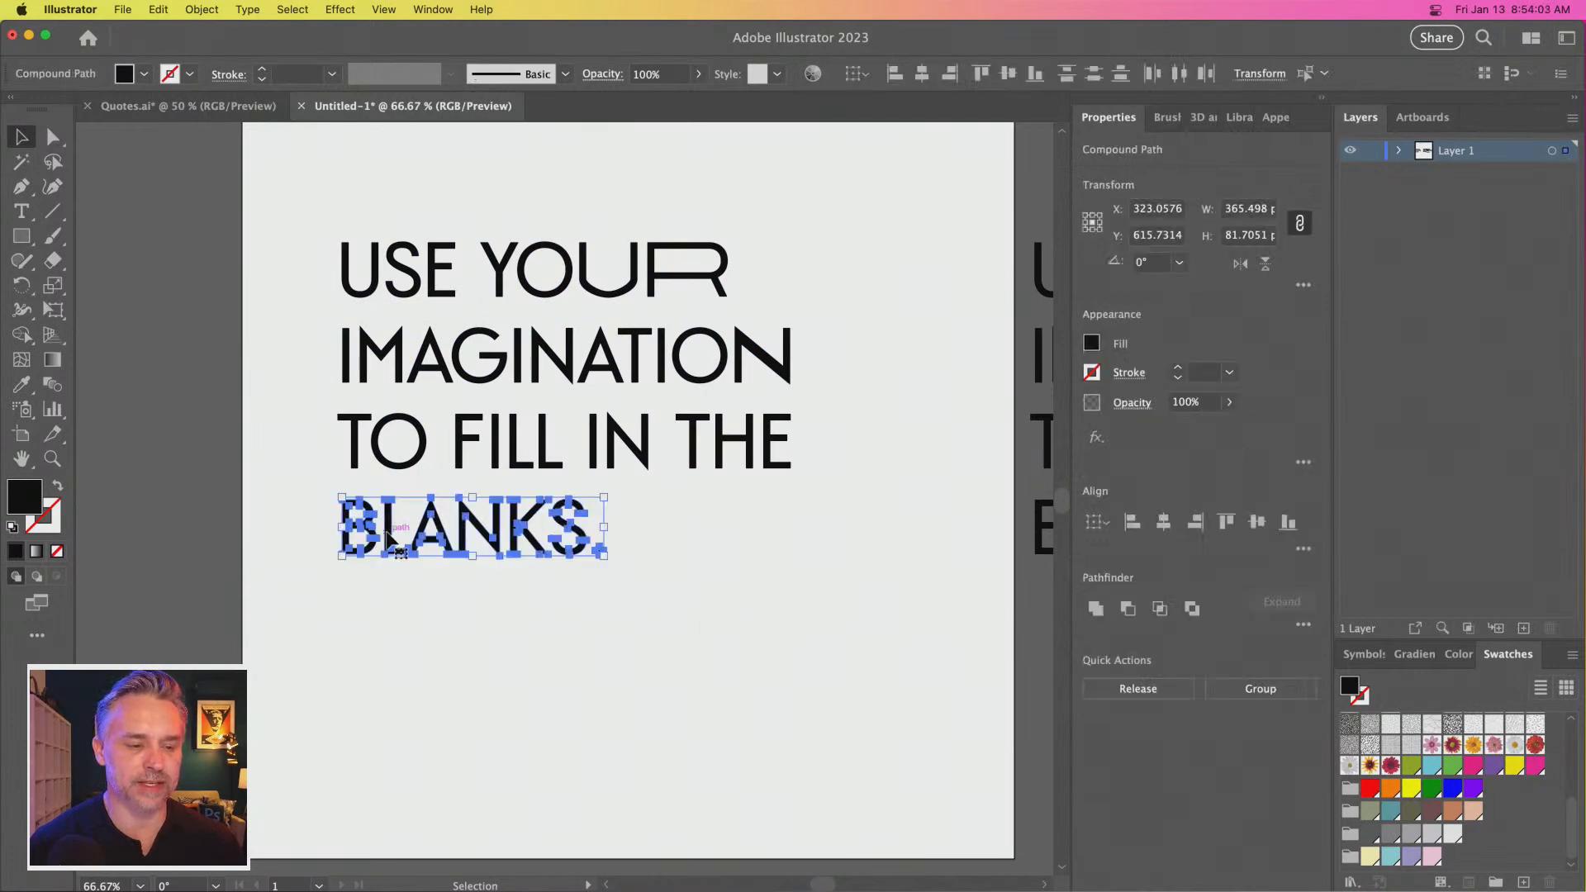
{"action": "left_click_drag", "start_coordinate": [456, 538], "coordinate": [456, 626]}
{"action": "left_click", "coordinate": [830, 520]}
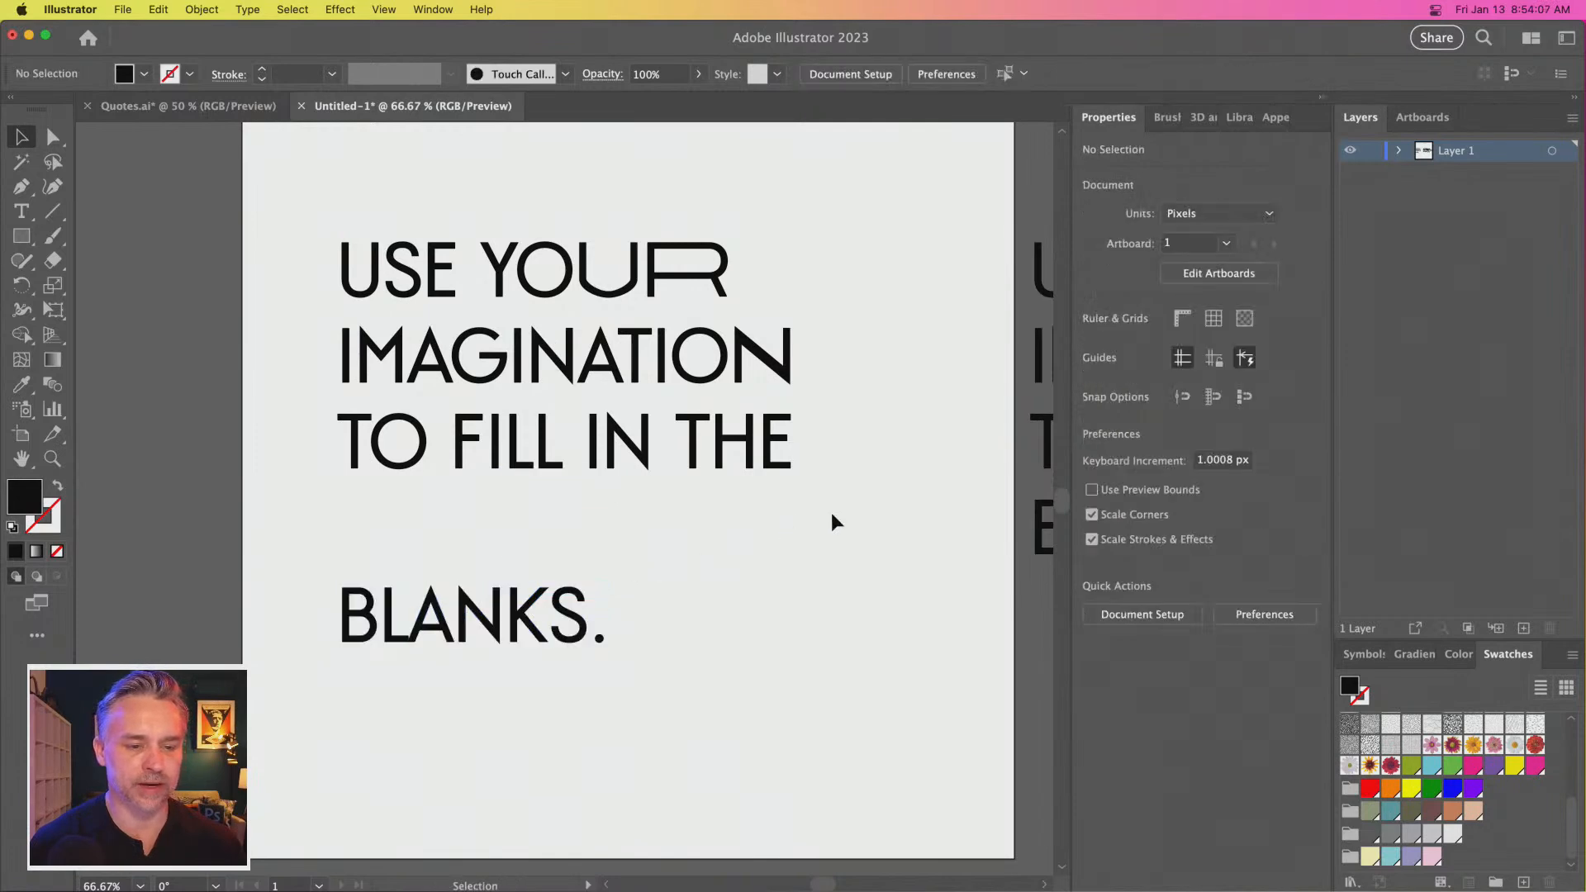
{"action": "left_click_drag", "start_coordinate": [611, 417], "coordinate": [606, 487]}
{"action": "key", "text": "super+z"}
{"action": "left_click", "coordinate": [661, 522]}
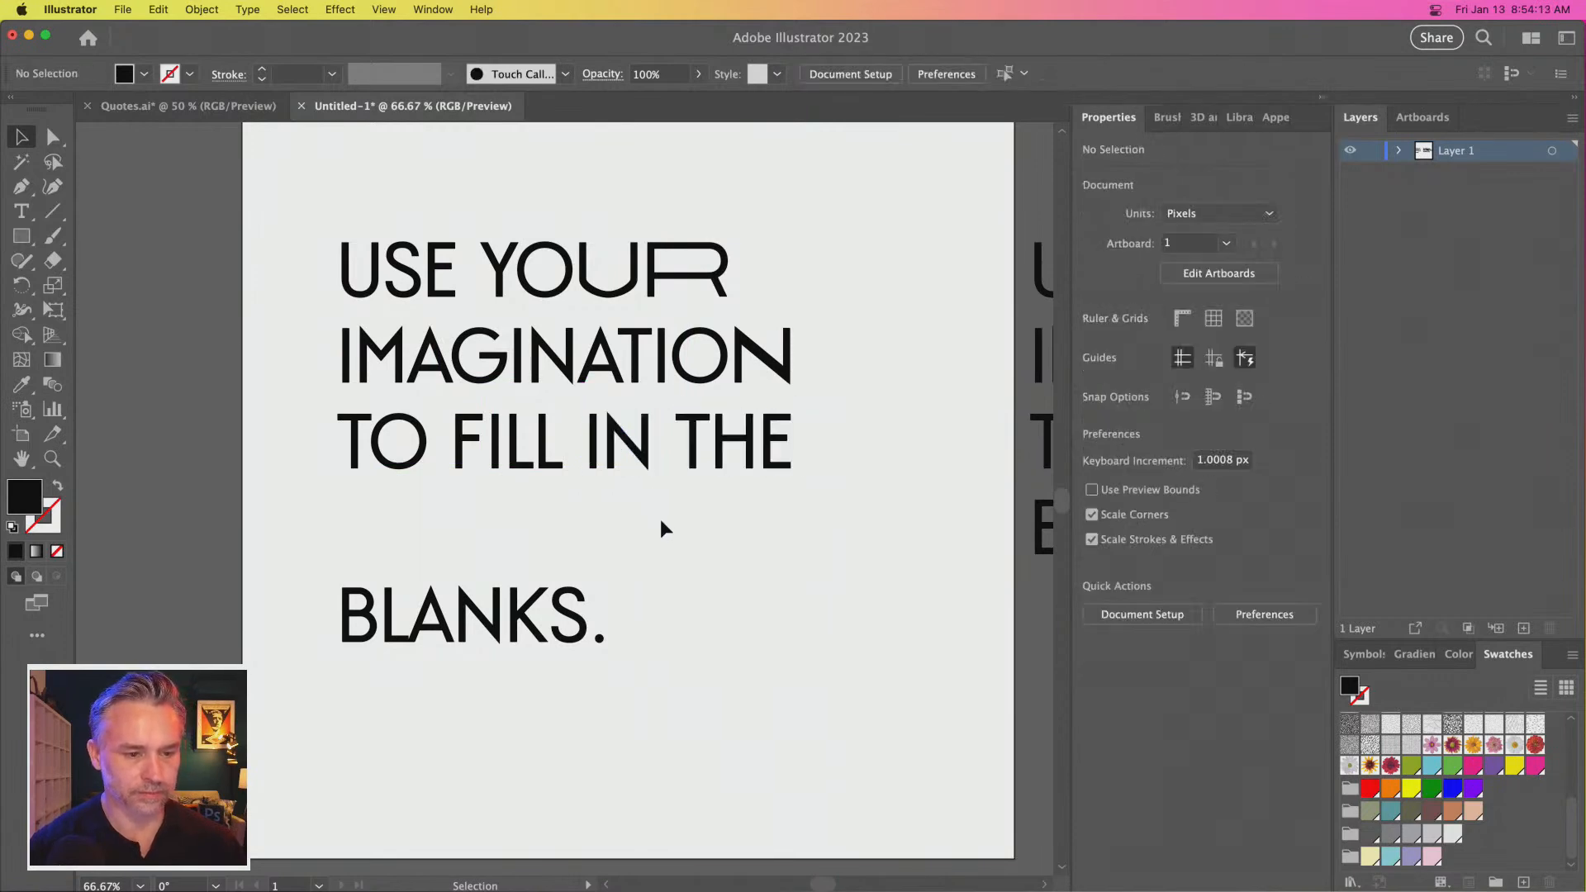
Move "IN THE" onto the empty line above "BLANKS.", near the text's left edge
{"action": "left_click_drag", "start_coordinate": [830, 517], "coordinate": [578, 419]}
{"action": "left_click_drag", "start_coordinate": [725, 453], "coordinate": [662, 411]}
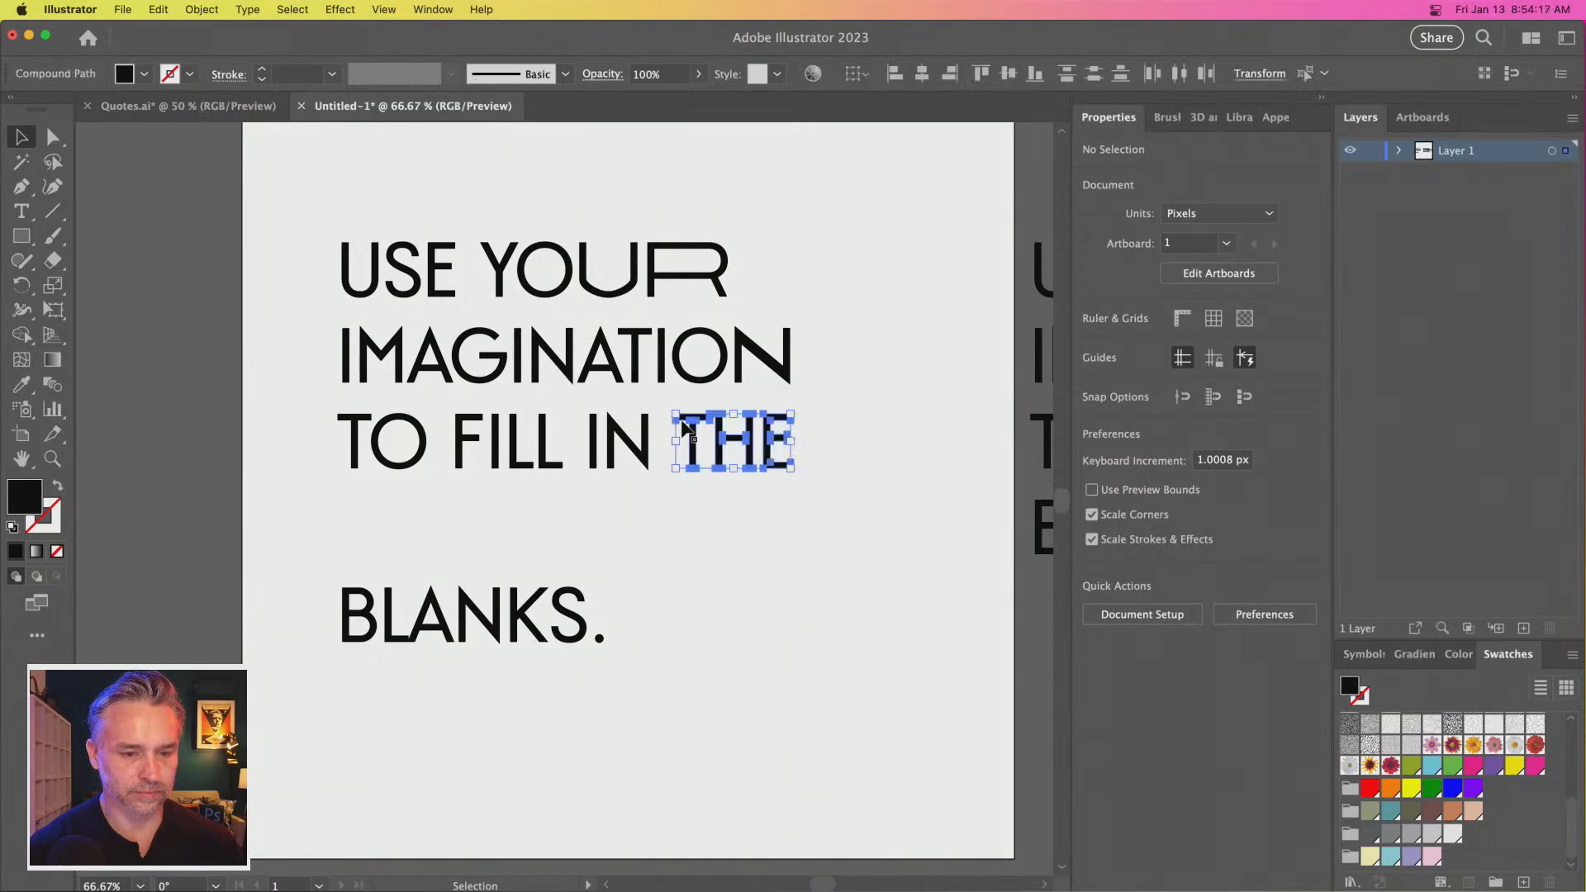
{"action": "left_click", "coordinate": [864, 518]}
{"action": "left_click_drag", "start_coordinate": [864, 520], "coordinate": [389, 525]}
Stretch the arms of the F in "FILL" to the right, shifting "ILL" along and making the word about 290 px wide
{"action": "key", "text": "a"}
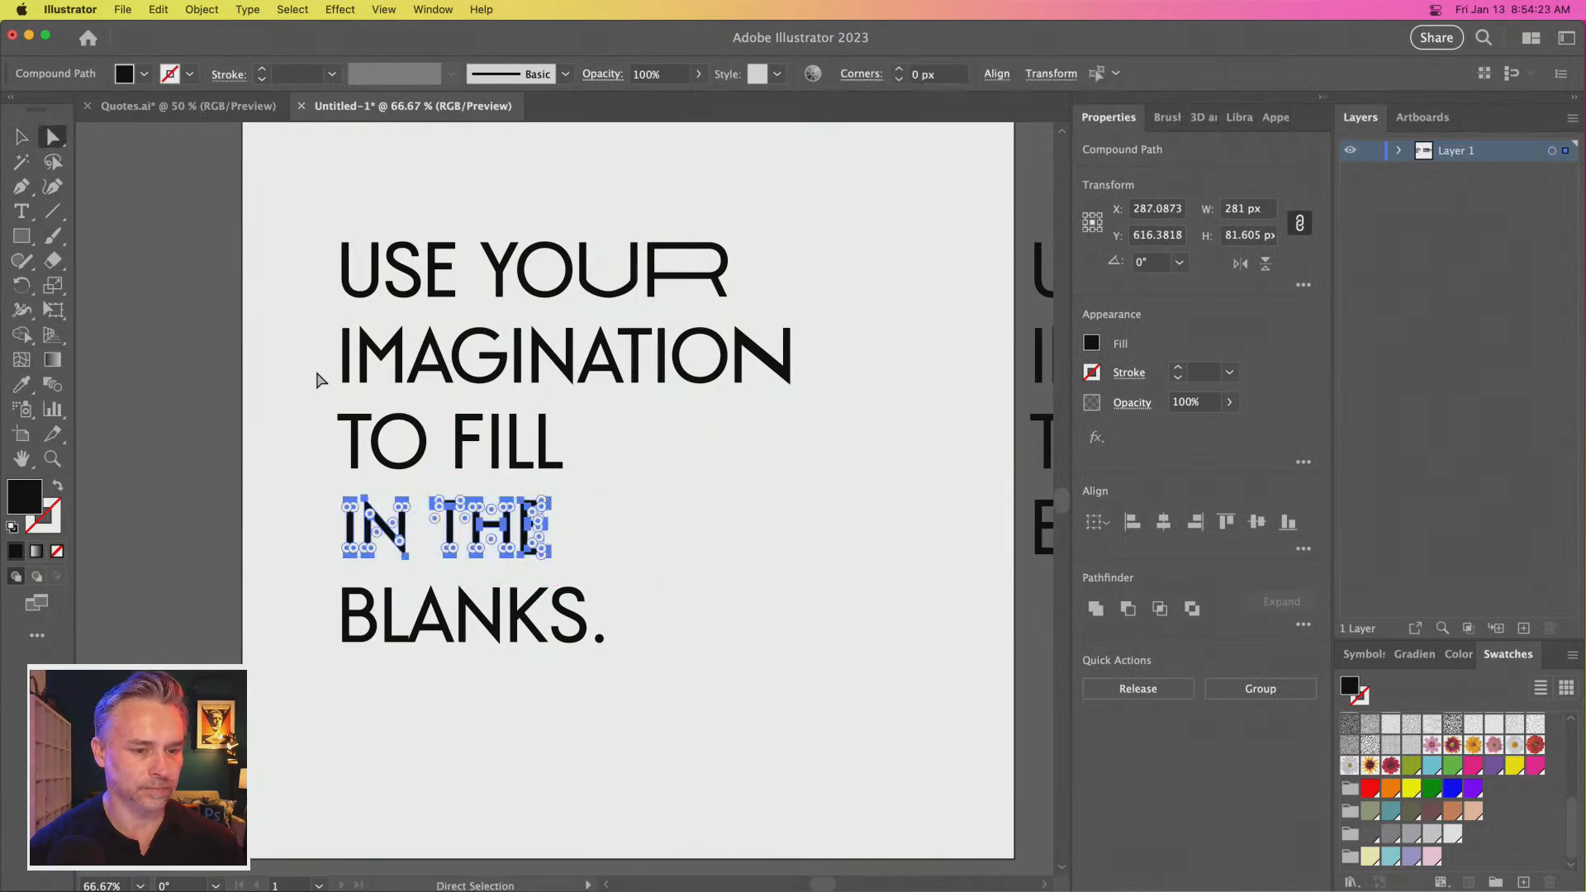
{"action": "key", "text": "super+equal"}
{"action": "key", "text": "super+equal"}
{"action": "left_click", "coordinate": [281, 376]}
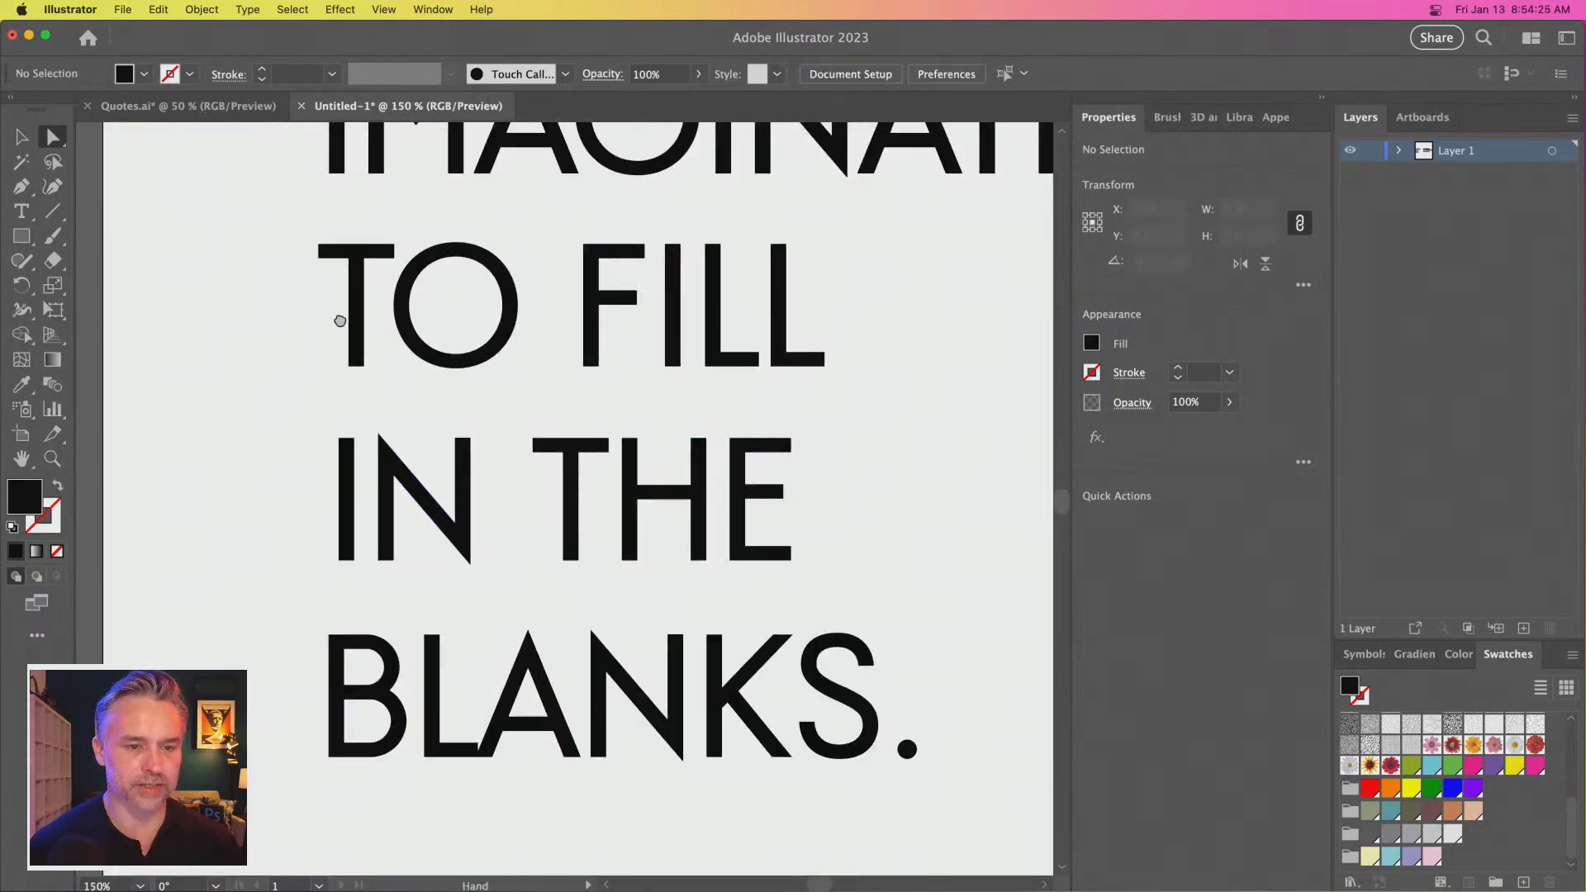
{"action": "scroll", "coordinate": [413, 322], "scroll_direction": "right", "scroll_amount": 3}
{"action": "left_click_drag", "start_coordinate": [730, 424], "coordinate": [751, 430]}
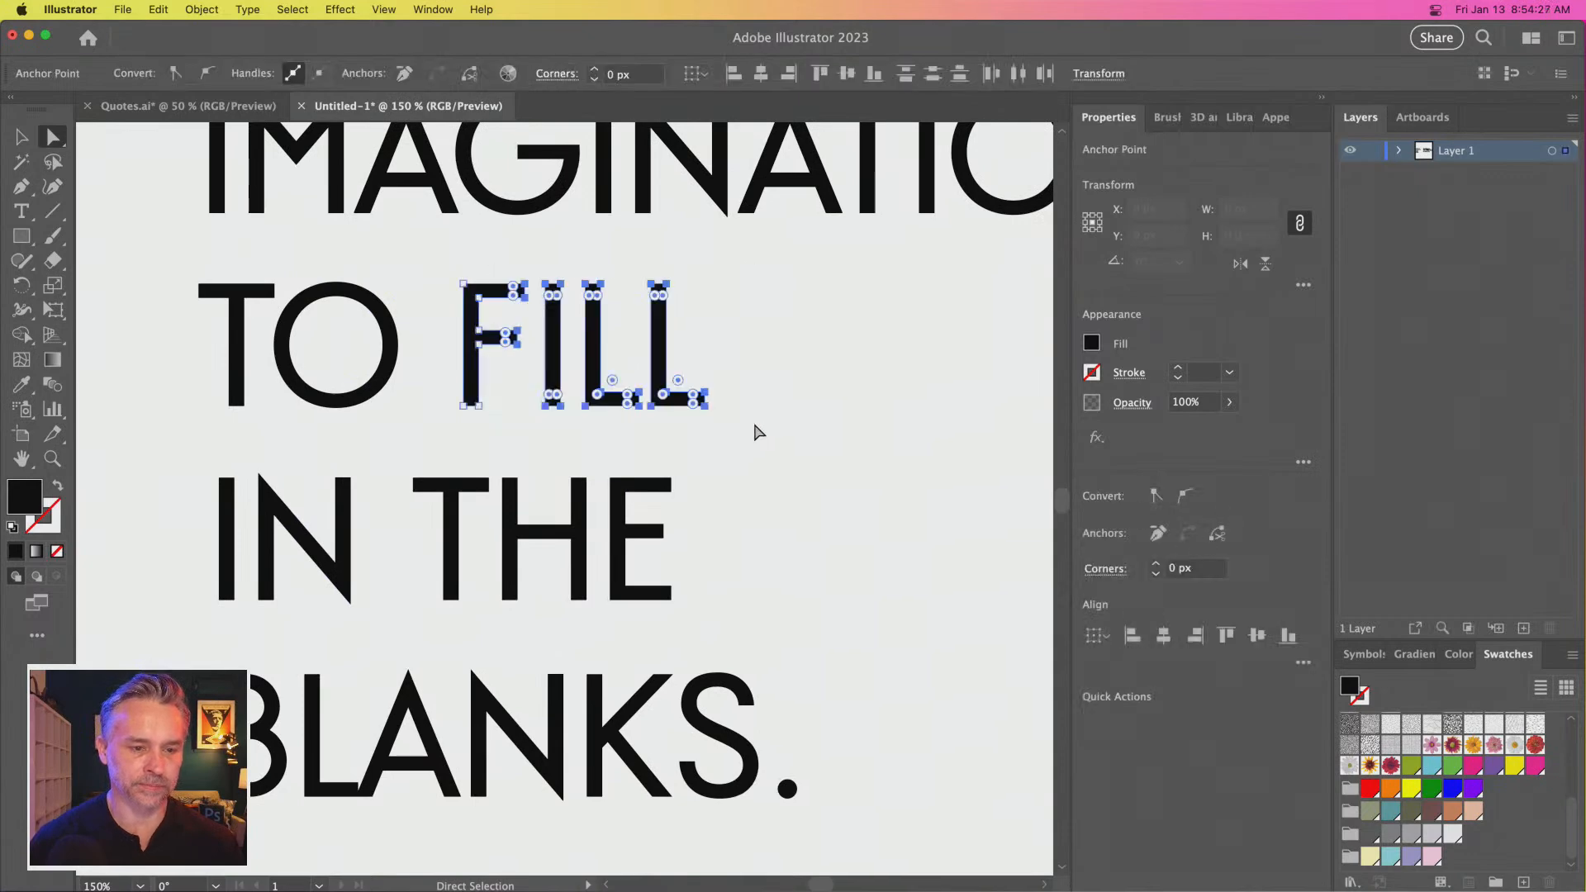
{"action": "key", "text": "shift+Right"}
{"action": "key", "text": "shift+Right"}
{"action": "key", "text": "shift+Right"}
{"action": "key", "text": "shift+Right"}
{"action": "key", "text": "shift+Right"}
{"action": "key", "text": "shift+Right"}
{"action": "key", "text": "shift+Right"}
{"action": "key", "text": "shift+Right"}
{"action": "key", "text": "shift+Right"}
{"action": "key", "text": "shift+Right"}
{"action": "key", "text": "shift+Right"}
{"action": "key", "text": "shift+Right"}
{"action": "key", "text": "shift+Right"}
{"action": "key", "text": "shift+Right"}
{"action": "key", "text": "shift+Right"}
{"action": "key", "text": "shift+Right"}
{"action": "key", "text": "shift+Right"}
{"action": "key", "text": "shift+Right"}
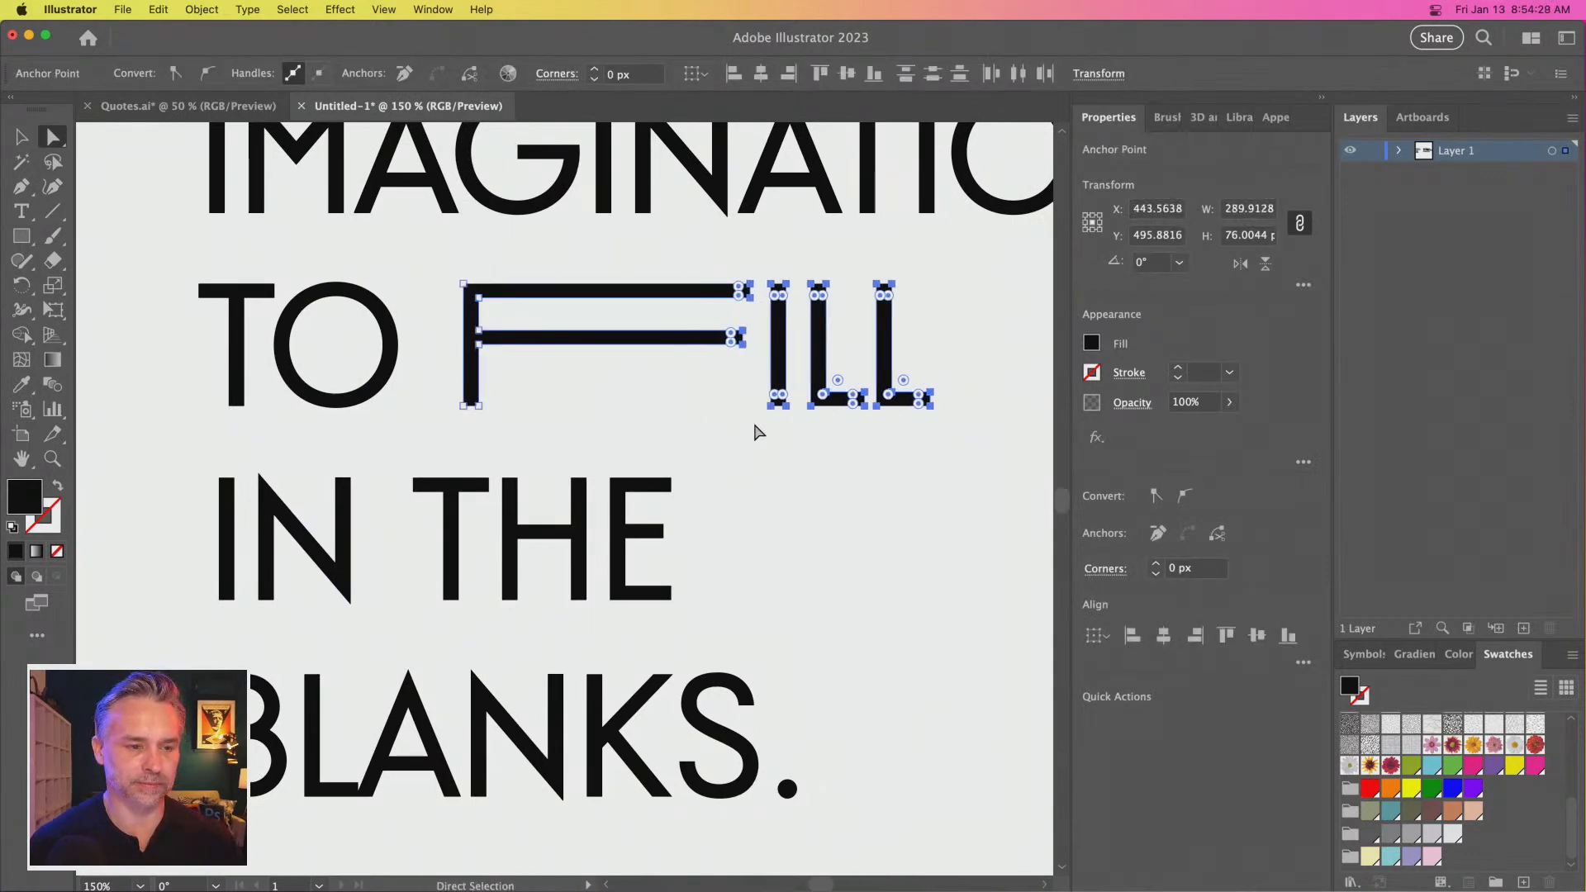
Extend the crossbar of the T in "TO" by shifting its stem and the following letters right, making the line about 555 px wide
{"action": "left_click_drag", "start_coordinate": [255, 258], "coordinate": [938, 435]}
{"action": "key", "text": "shift+Right"}
{"action": "key", "text": "shift+Right"}
{"action": "key", "text": "shift+Right"}
{"action": "key", "text": "shift+Right"}
{"action": "key", "text": "shift+Right"}
{"action": "key", "text": "shift+Right"}
{"action": "key", "text": "shift+Right"}
{"action": "key", "text": "shift+Right"}
{"action": "key", "text": "shift+Right"}
{"action": "key", "text": "shift+Right"}
{"action": "key", "text": "shift+Right"}
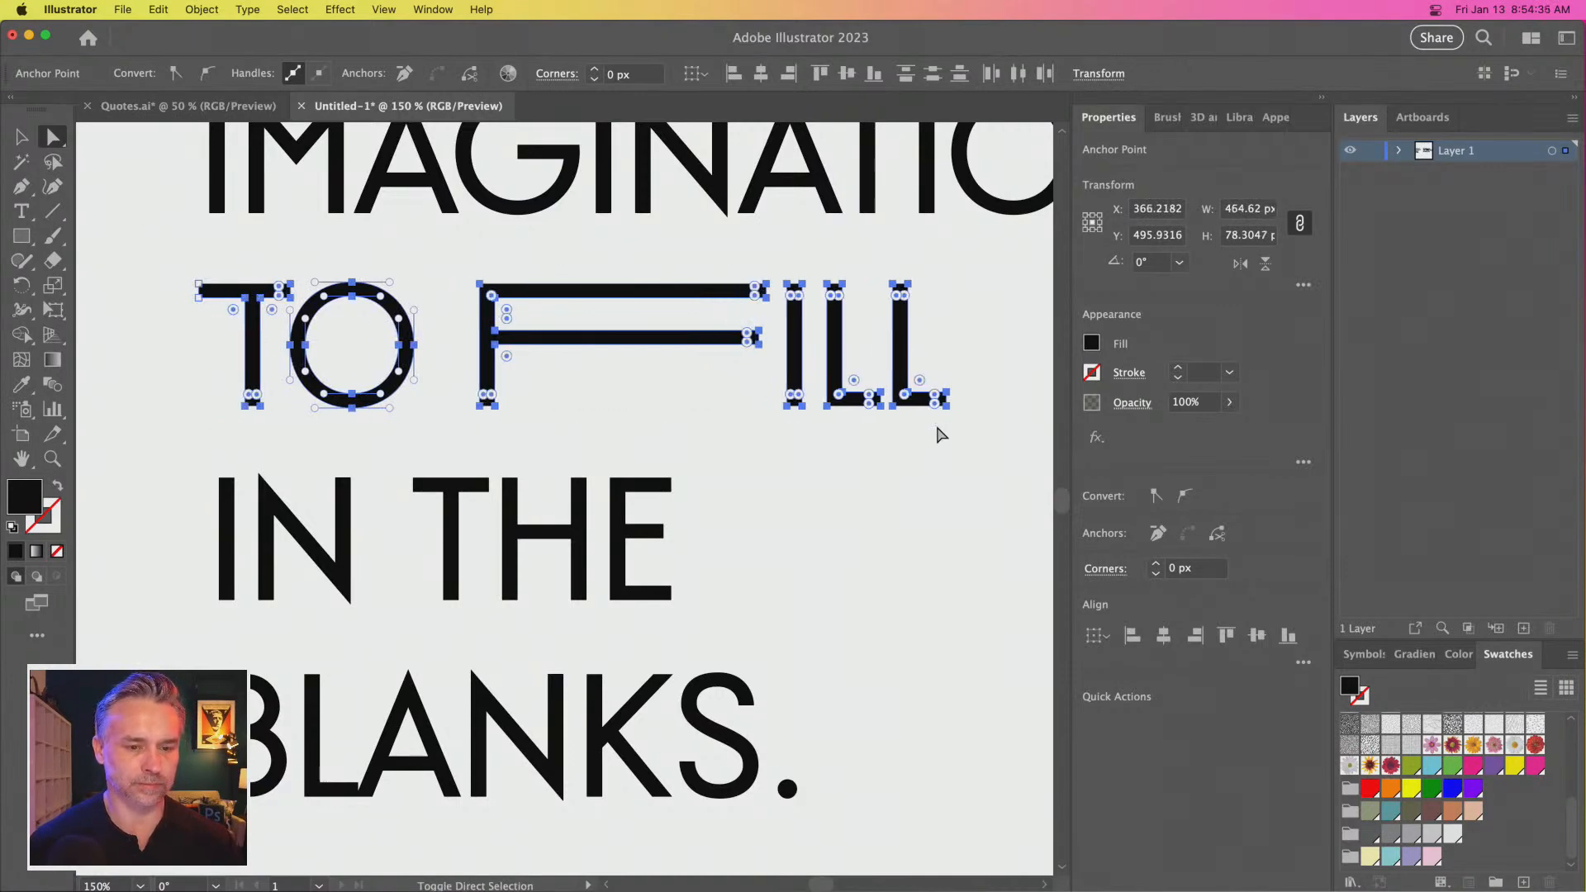
{"action": "key", "text": "super+minus"}
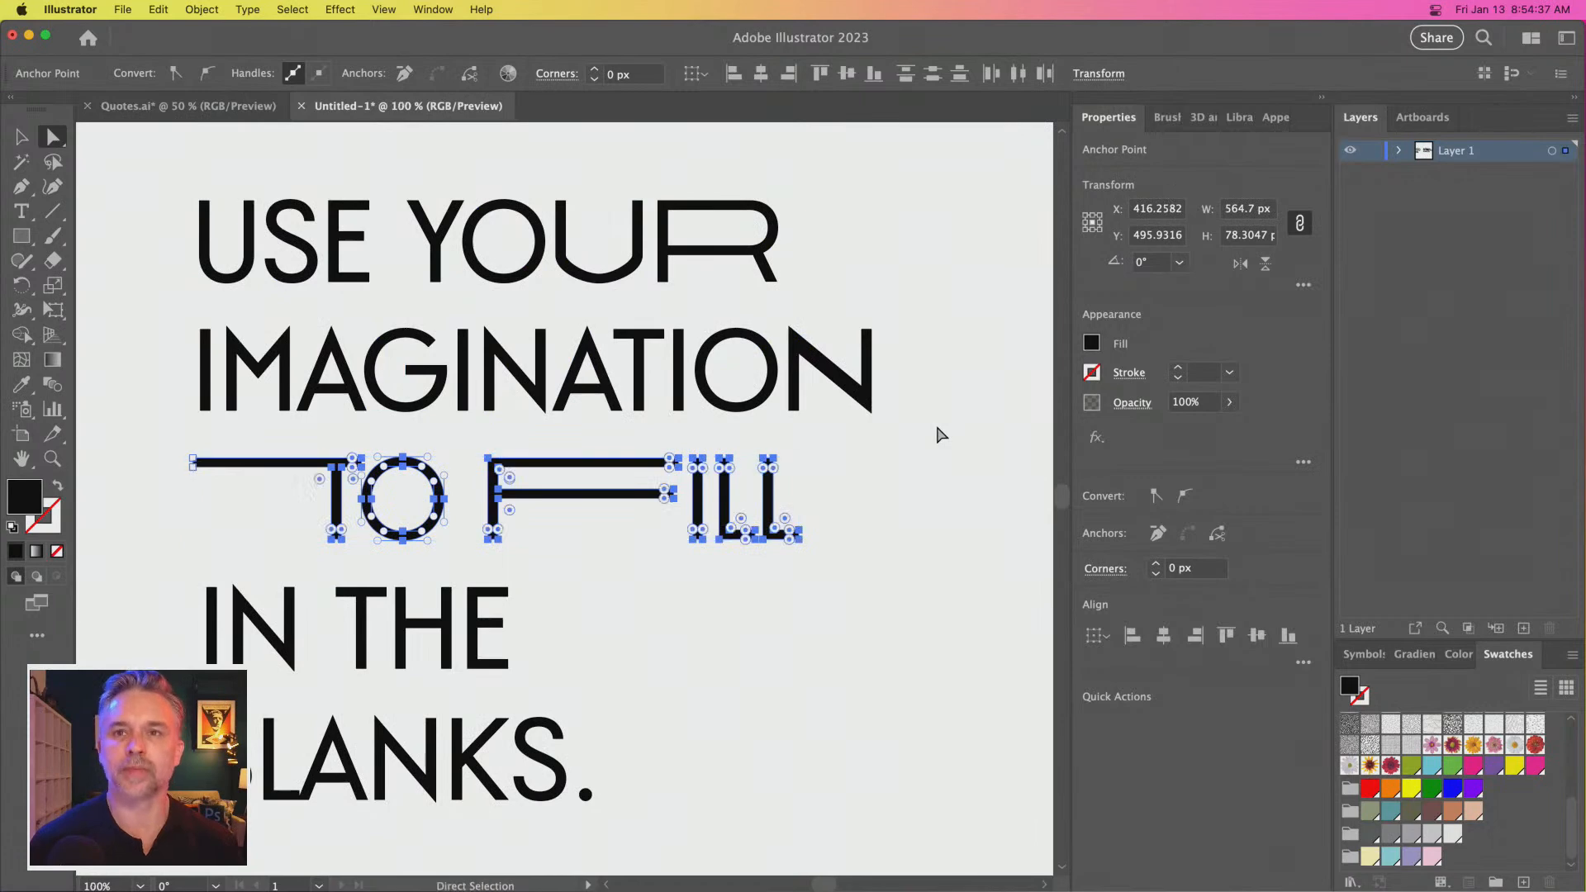
{"action": "key", "text": "super+minus"}
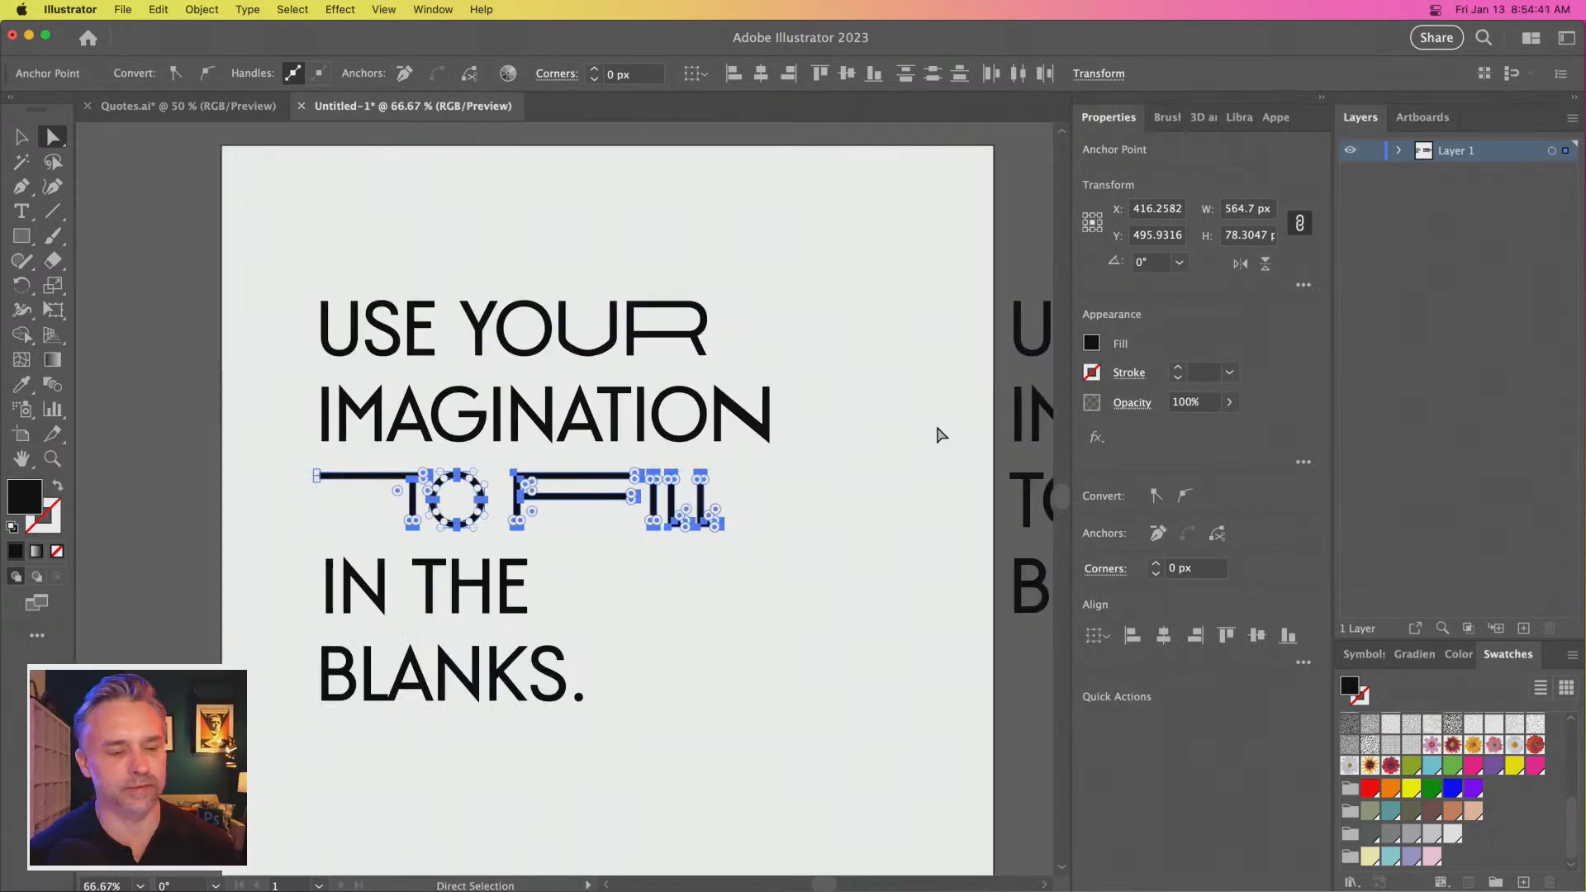
{"action": "key", "text": "shift+Right"}
{"action": "key", "text": "shift+Right"}
{"action": "key", "text": "shift+Right"}
{"action": "key", "text": "shift+Right"}
{"action": "key", "text": "shift+Right"}
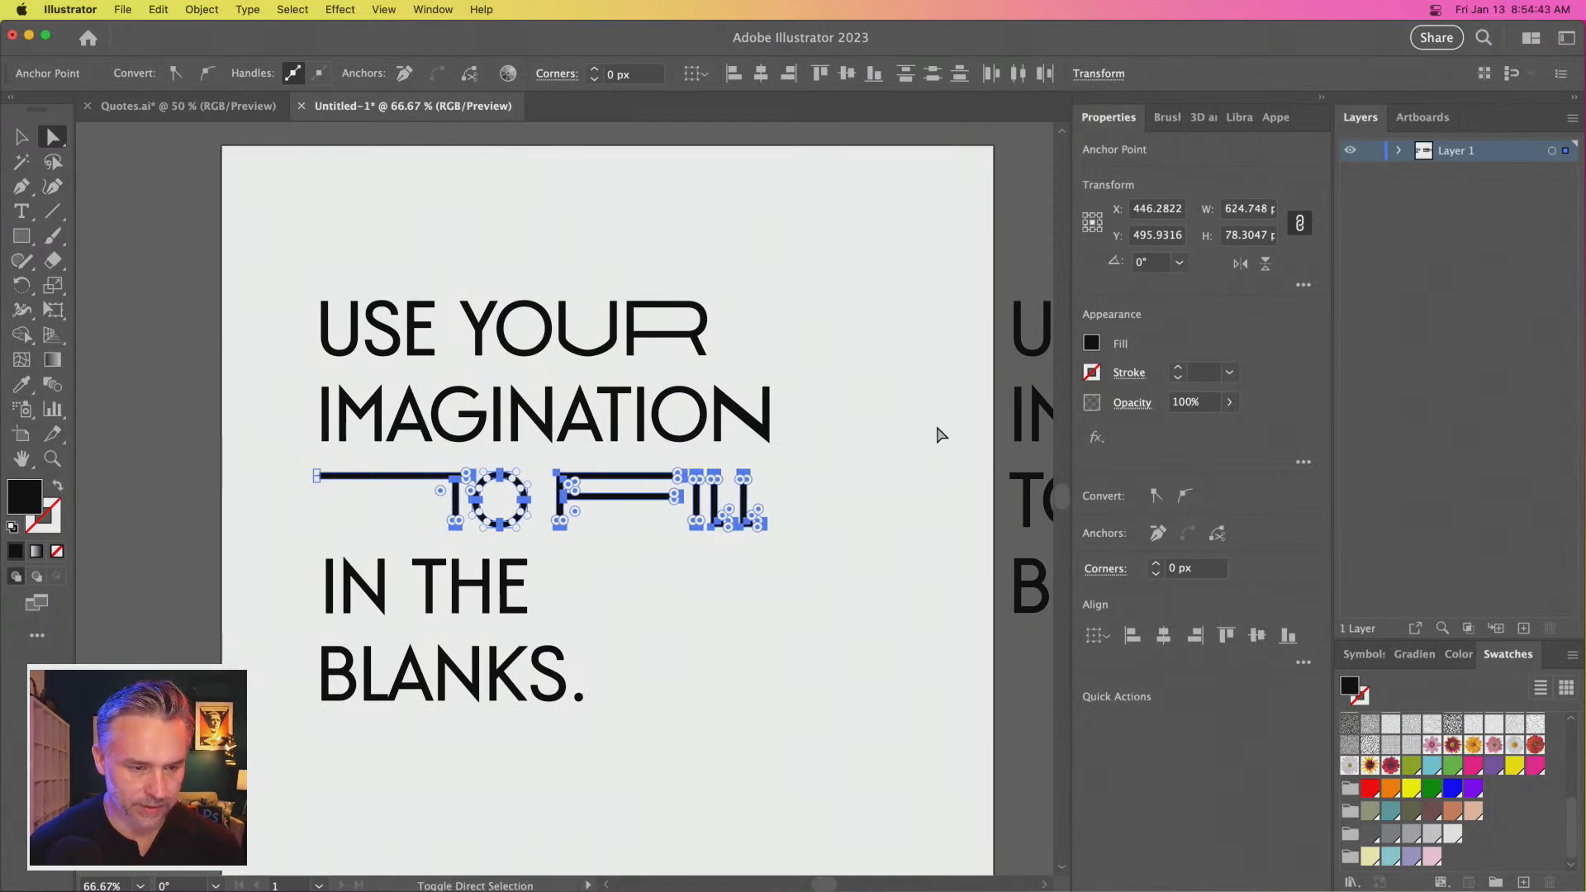
{"action": "key", "text": "shift+Left"}
{"action": "key", "text": "shift+Left"}
{"action": "key", "text": "shift+Left"}
{"action": "key", "text": "shift+Left"}
{"action": "key", "text": "shift+Left"}
{"action": "key", "text": "shift+Left"}
{"action": "key", "text": "shift+Left"}
{"action": "key", "text": "shift+Left"}
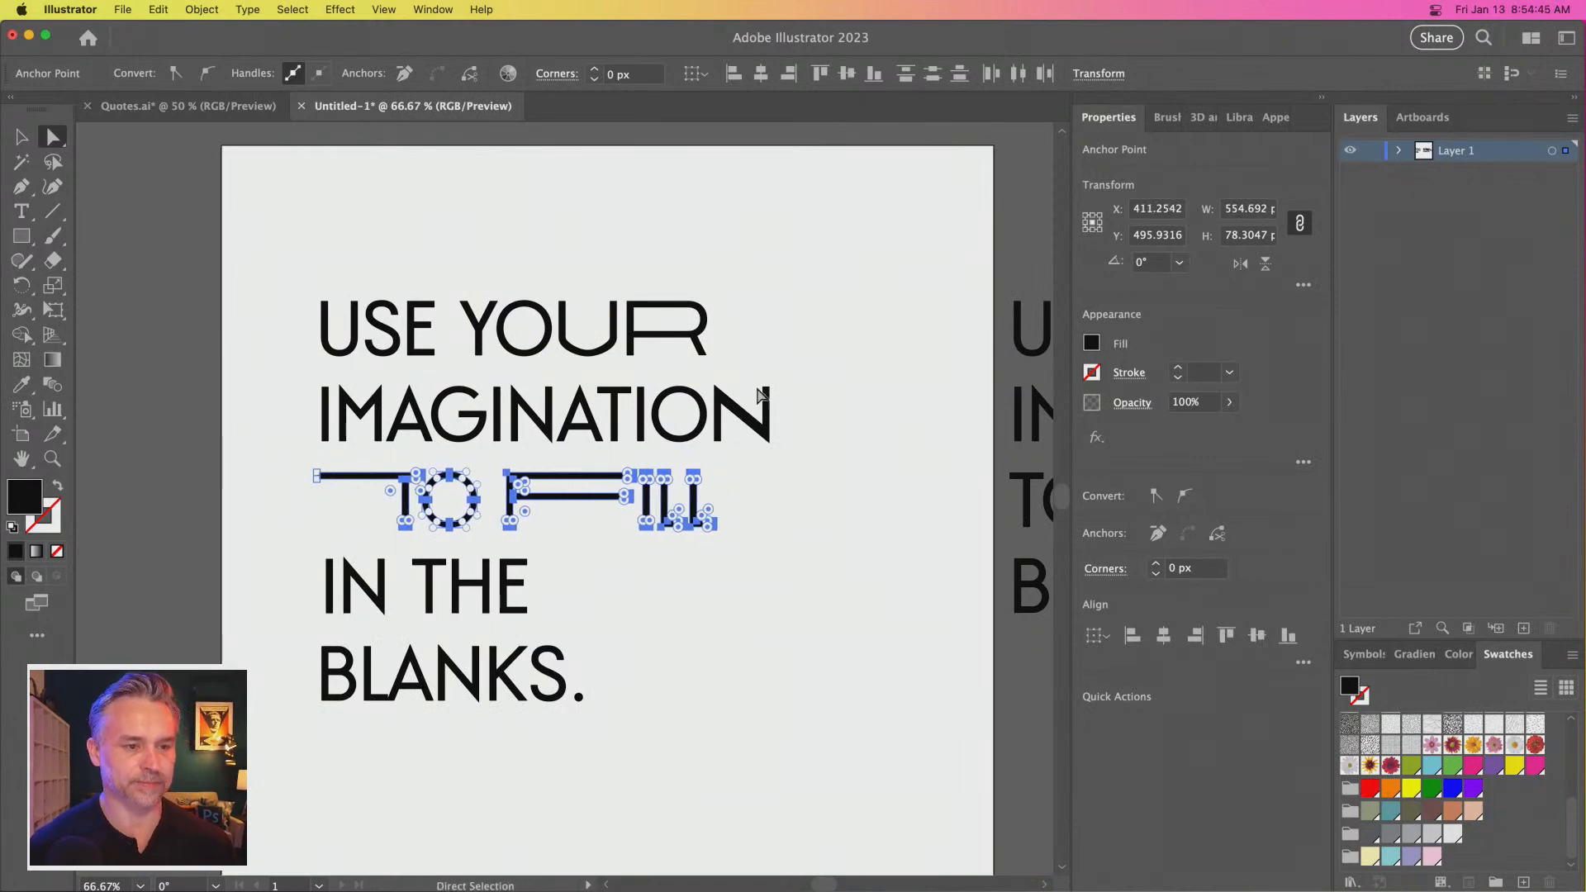
Stretch the arms of the E in "USE" to the right, shifting "YOUR" until the line ends level with "IMAGINATION"
{"action": "left_click", "coordinate": [418, 277]}
{"action": "left_click_drag", "start_coordinate": [426, 289], "coordinate": [745, 359]}
{"action": "key", "text": "shift+Right"}
{"action": "key", "text": "shift+Right"}
{"action": "key", "text": "shift+Right"}
{"action": "key", "text": "shift+Right"}
{"action": "key", "text": "shift+Right"}
{"action": "key", "text": "shift+Right"}
{"action": "key", "text": "shift+Right"}
{"action": "key", "text": "shift+Right"}
{"action": "key", "text": "shift+Right"}
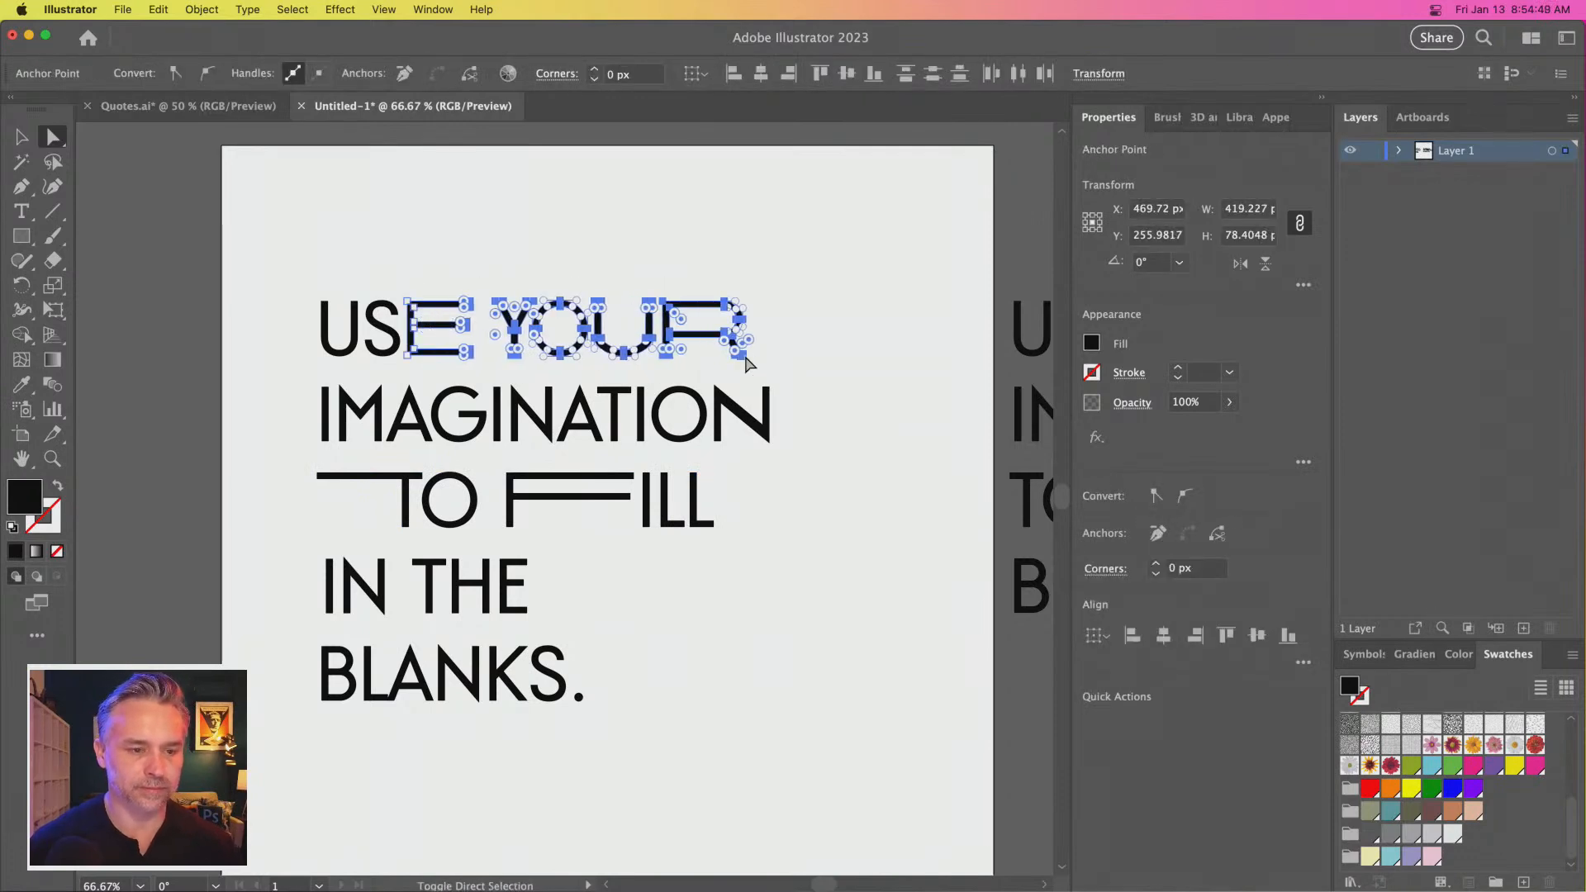
{"action": "left_click", "coordinate": [291, 512]}
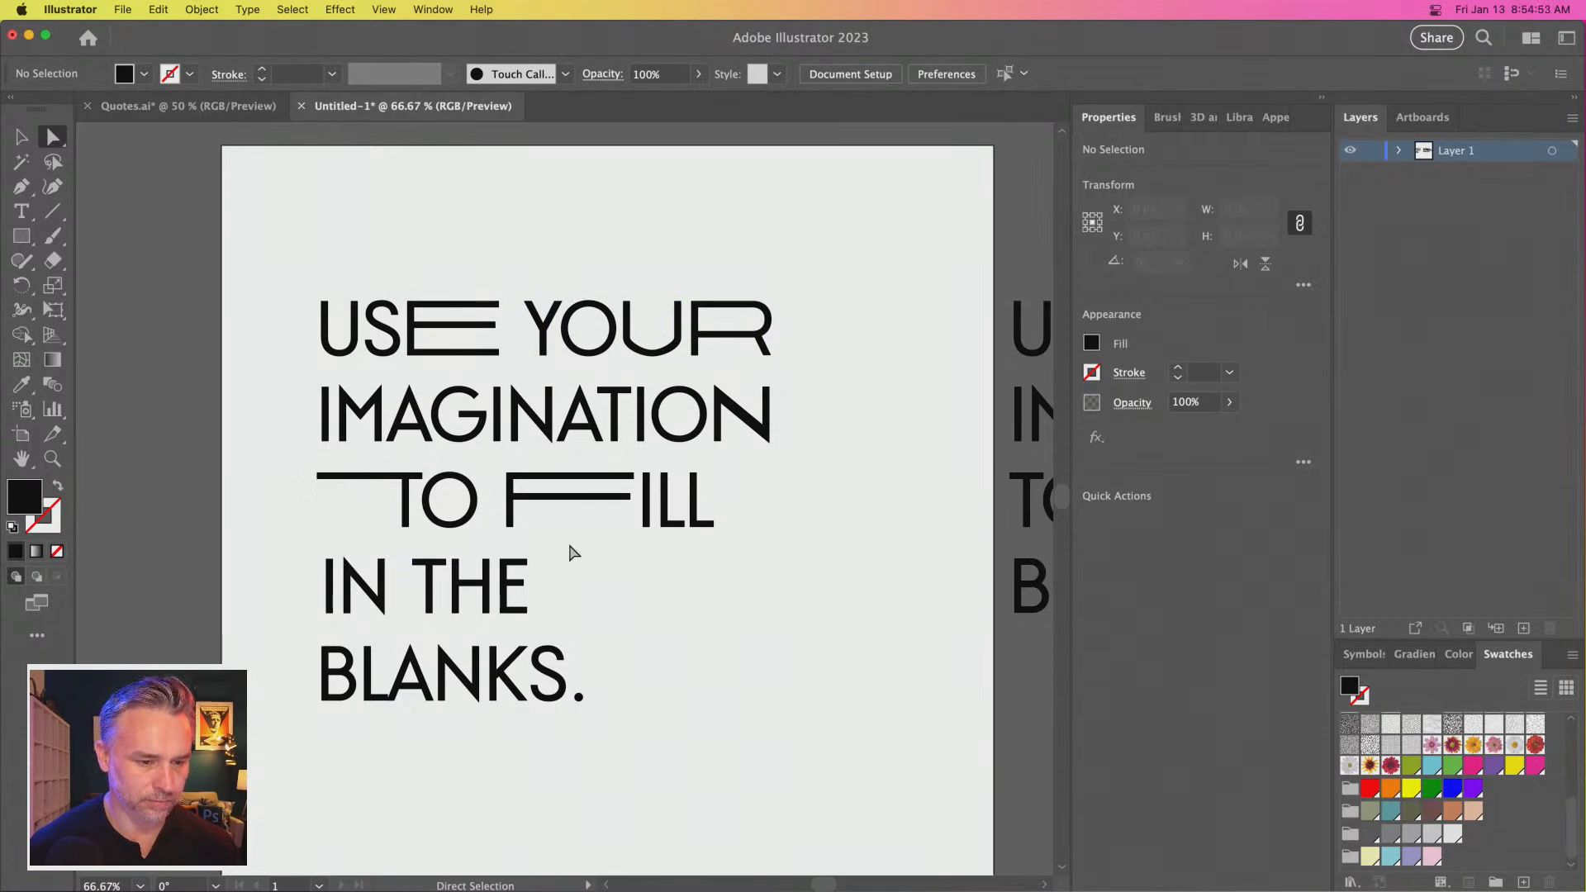
Stretch the crossbar of the H in "THE" to the right with the E following, making the two letters about 165 px wide
{"action": "left_click_drag", "start_coordinate": [476, 633], "coordinate": [476, 633]}
{"action": "key", "text": "shift+Right"}
{"action": "key", "text": "shift+Right"}
{"action": "key", "text": "shift+Right"}
{"action": "key", "text": "shift+Right"}
{"action": "key", "text": "shift+Right"}
{"action": "key", "text": "shift+Right"}
{"action": "key", "text": "shift+Right"}
{"action": "key", "text": "shift+Right"}
{"action": "key", "text": "shift+Right"}
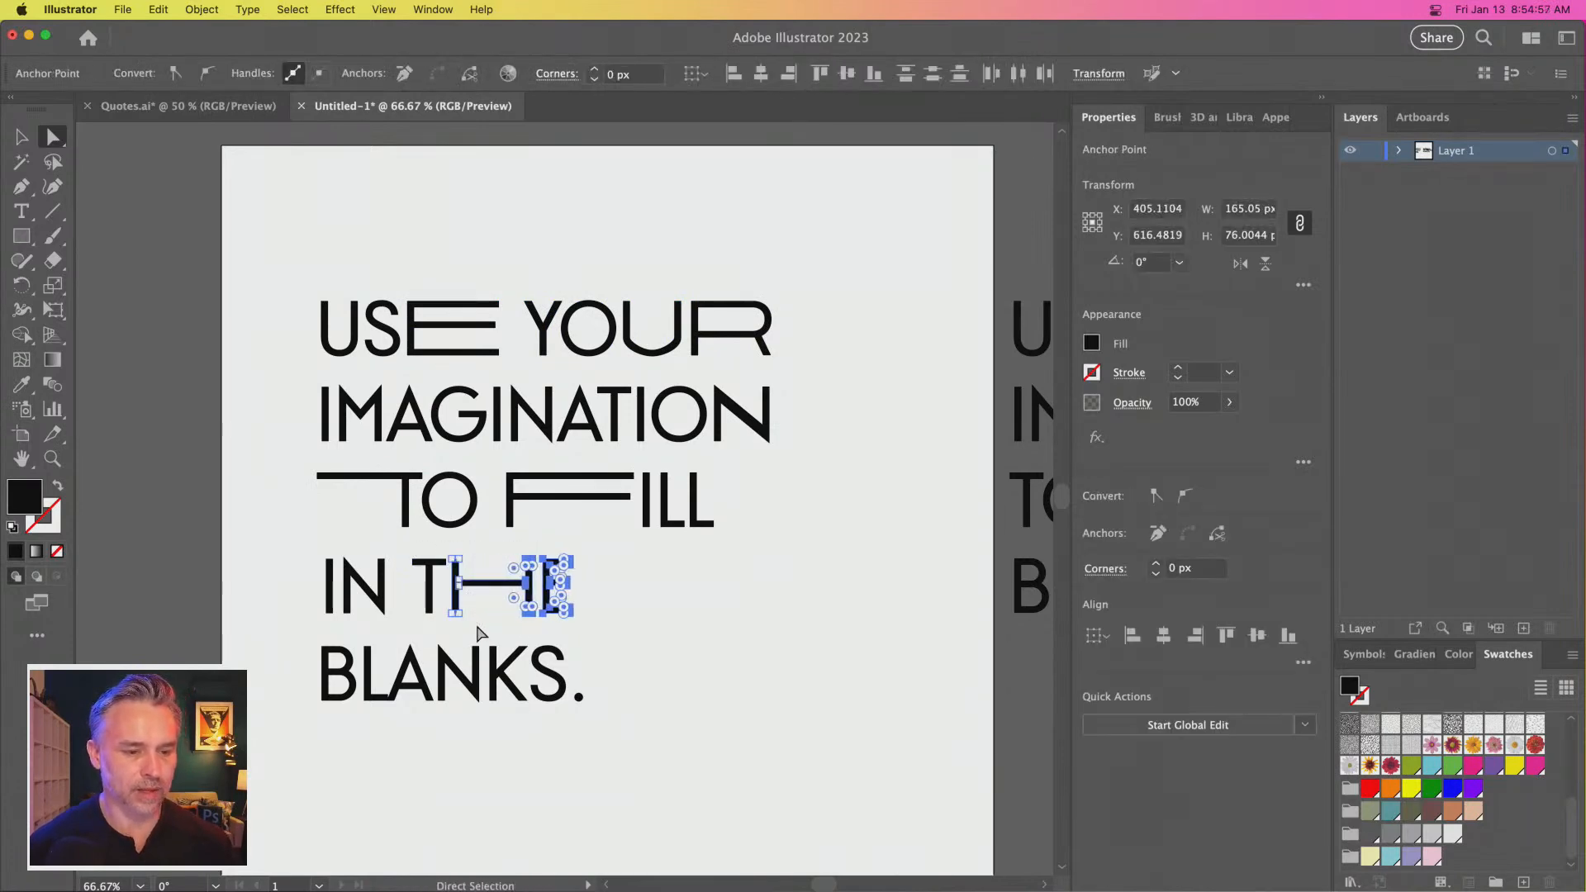
{"action": "left_click", "coordinate": [255, 522]}
Try stretching the N of "IN" to the left together with the I, and undo the change
{"action": "left_click_drag", "start_coordinate": [301, 569], "coordinate": [364, 628]}
{"action": "key", "text": "shift+Left"}
{"action": "key", "text": "shift+Left"}
{"action": "key", "text": "shift+Left"}
{"action": "left_click", "coordinate": [307, 501]}
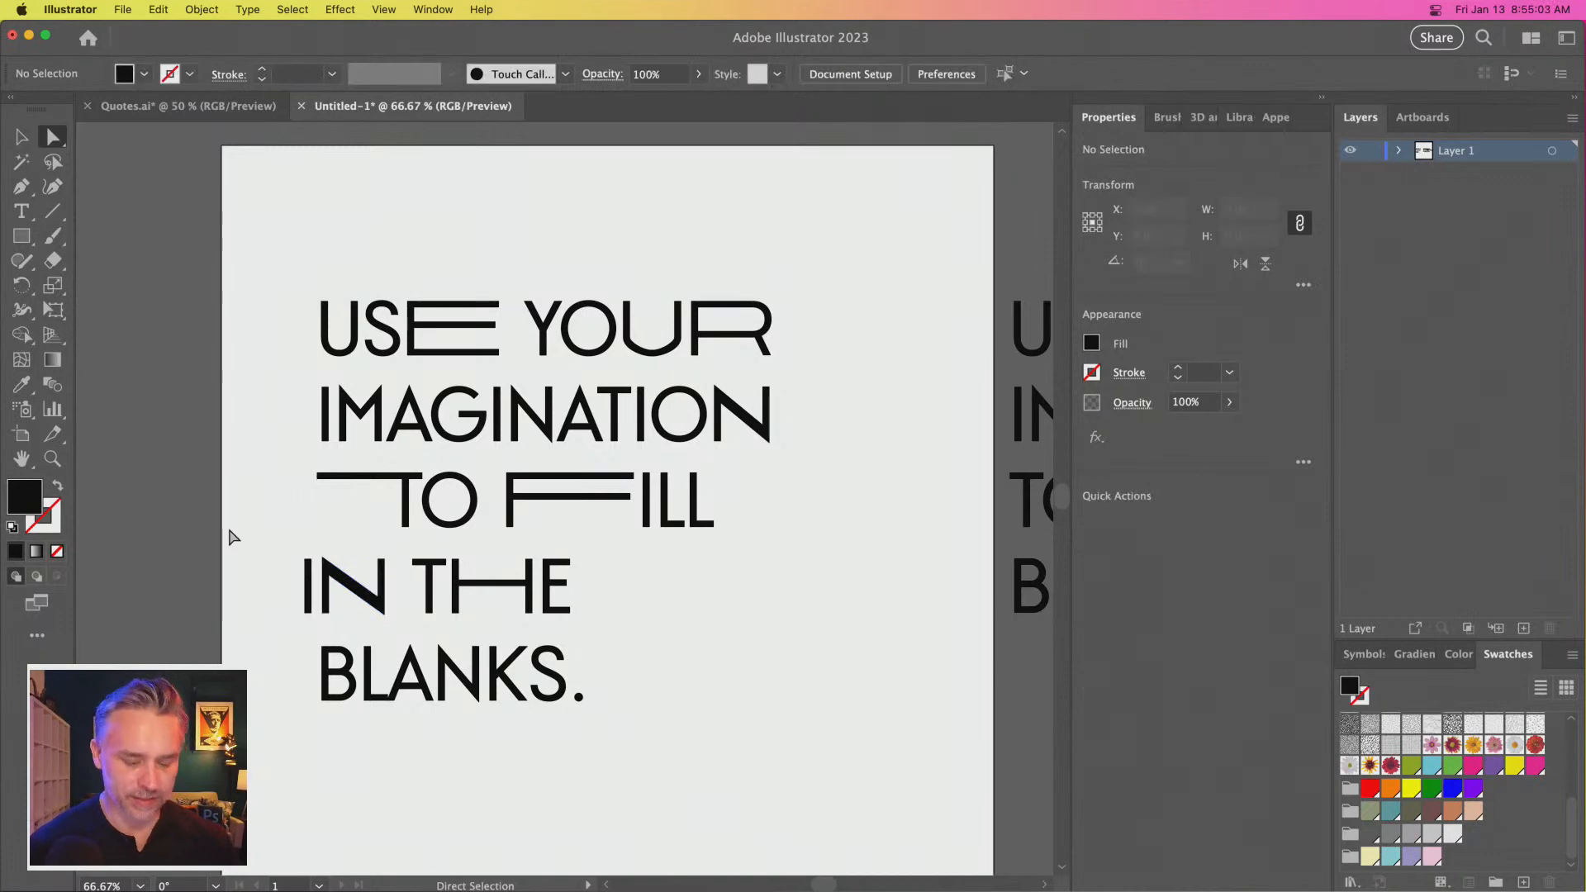
{"action": "key", "text": "cmd+z"}
{"action": "key", "text": "super+z"}
{"action": "key", "text": "super+z"}
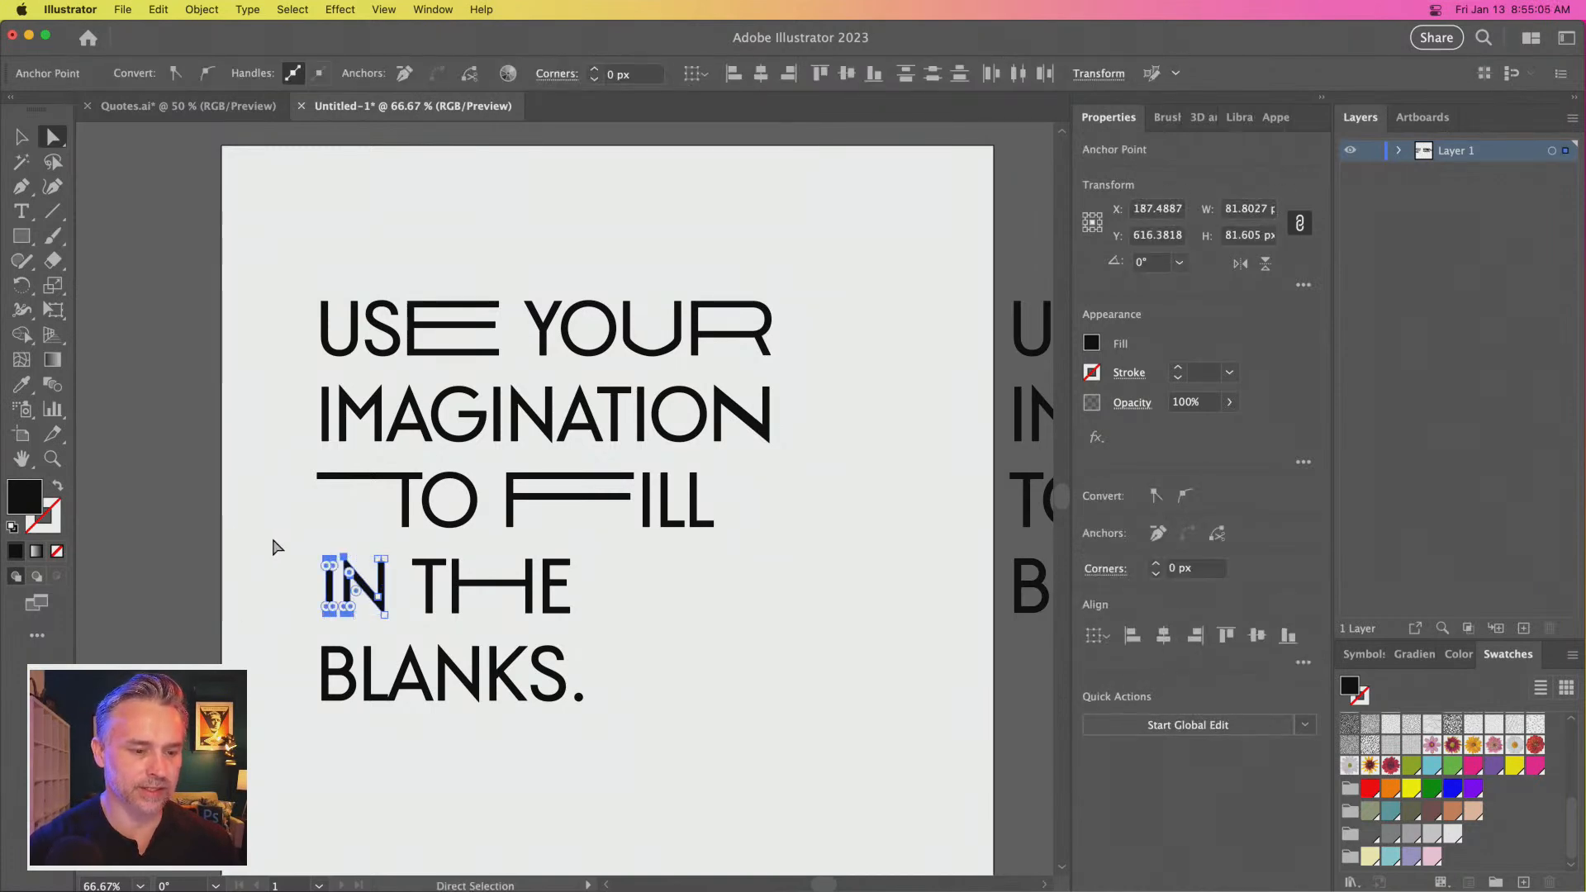
Extend the crossbar of the T in "THE" by shifting its stem and the H and E to the right
{"action": "left_click", "coordinate": [274, 541]}
{"action": "left_click_drag", "start_coordinate": [440, 593], "coordinate": [619, 626]}
{"action": "key", "text": "shift+Right"}
{"action": "key", "text": "shift+Right"}
{"action": "key", "text": "shift+Right"}
{"action": "key", "text": "shift+Right"}
{"action": "key", "text": "shift+Right"}
{"action": "key", "text": "shift+Right"}
{"action": "key", "text": "shift+Right"}
{"action": "key", "text": "shift+Right"}
{"action": "key", "text": "shift+Right"}
{"action": "key", "text": "shift+Right"}
{"action": "key", "text": "shift+Right"}
{"action": "key", "text": "shift+Right"}
{"action": "key", "text": "shift+Right"}
{"action": "key", "text": "shift+Right"}
{"action": "key", "text": "shift+Right"}
{"action": "key", "text": "shift+Right"}
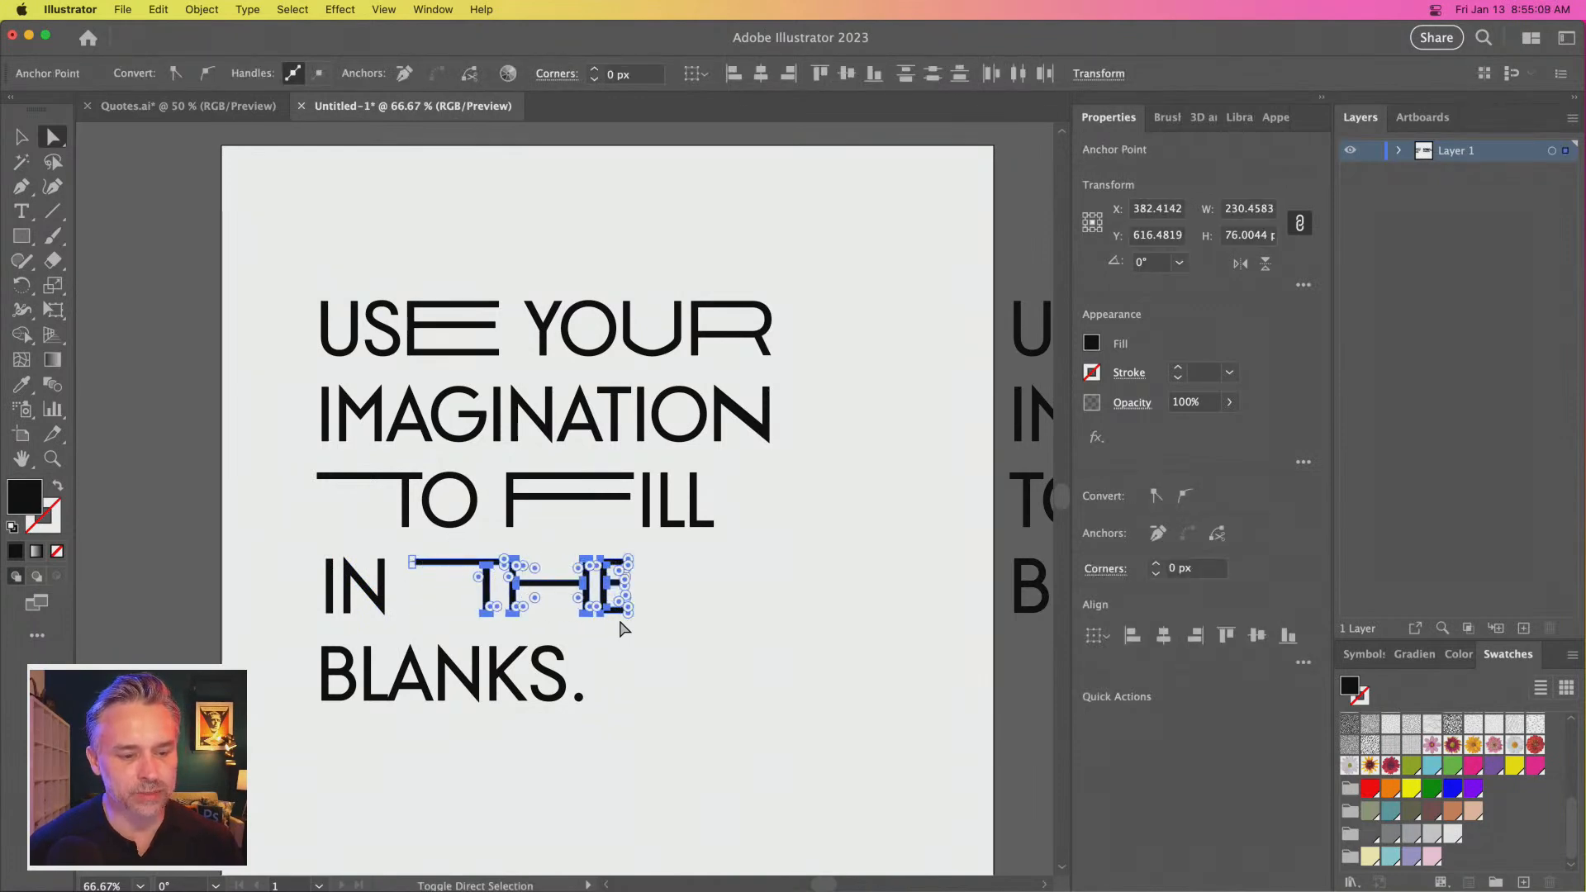
Stretch the arms of the E in "THE" to the right until the letter is about 188 px wide
{"action": "left_click_drag", "start_coordinate": [759, 548], "coordinate": [664, 640]}
{"action": "key", "text": "shift+Right"}
{"action": "key", "text": "shift+Right"}
{"action": "key", "text": "shift+Right"}
{"action": "key", "text": "shift+Right"}
{"action": "key", "text": "shift+Right"}
{"action": "key", "text": "shift+Right"}
{"action": "key", "text": "shift+Right"}
{"action": "key", "text": "shift+Right"}
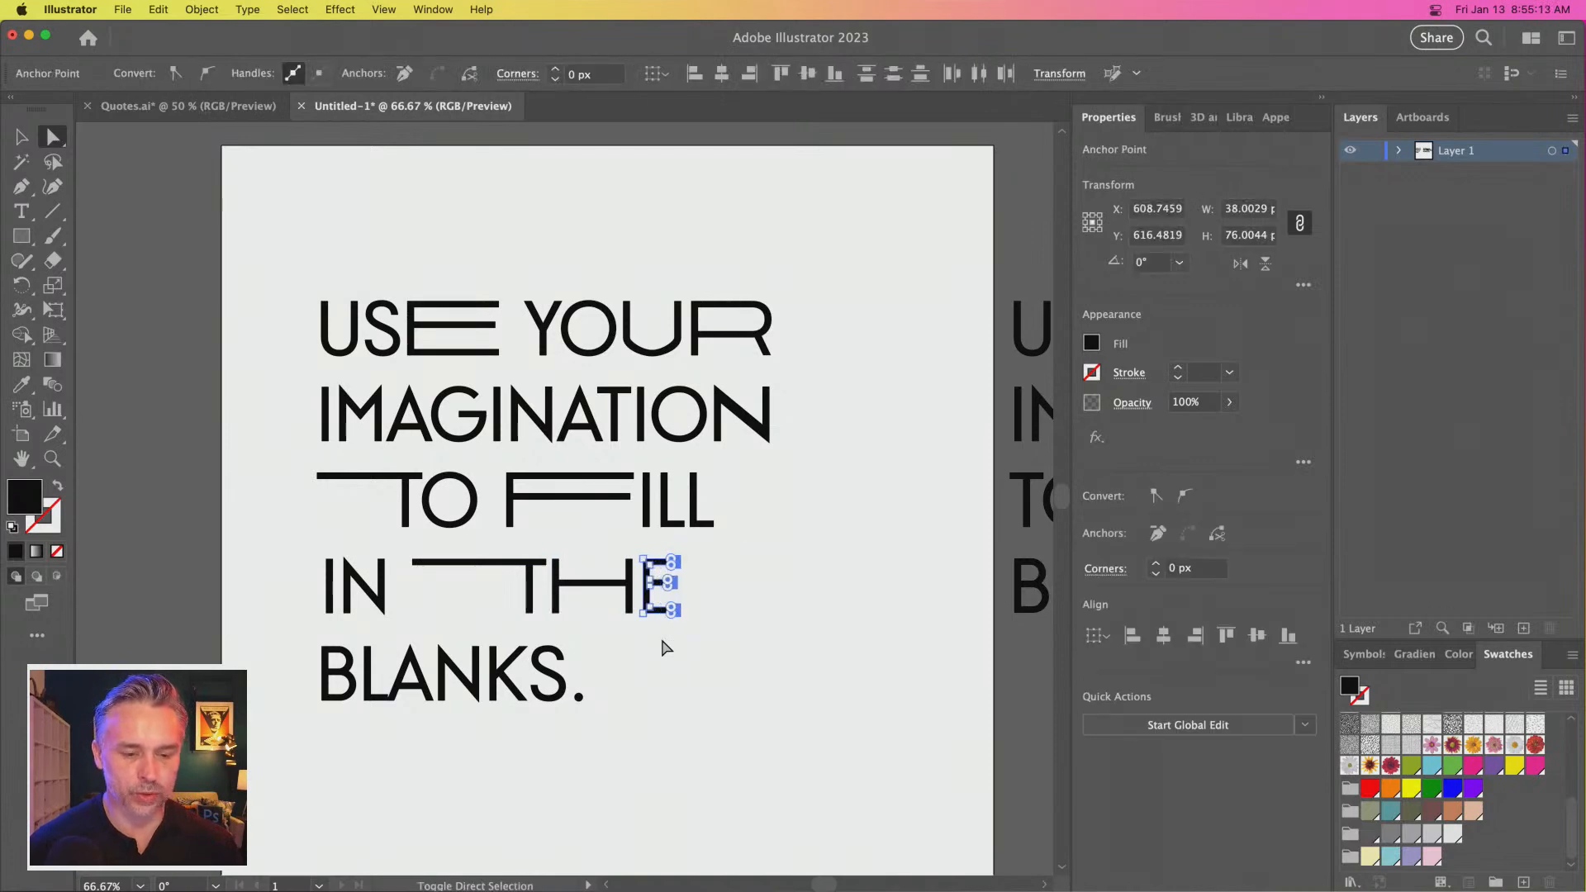
{"action": "key", "text": "shift+Right"}
{"action": "key", "text": "shift+Right"}
{"action": "key", "text": "shift+Right"}
{"action": "key", "text": "shift+Right"}
{"action": "key", "text": "shift+Right"}
{"action": "key", "text": "shift+Right"}
{"action": "key", "text": "shift+Right"}
{"action": "key", "text": "shift+Right"}
{"action": "key", "text": "shift+Right"}
{"action": "key", "text": "shift+Right"}
{"action": "key", "text": "shift+Right"}
{"action": "key", "text": "shift+Right"}
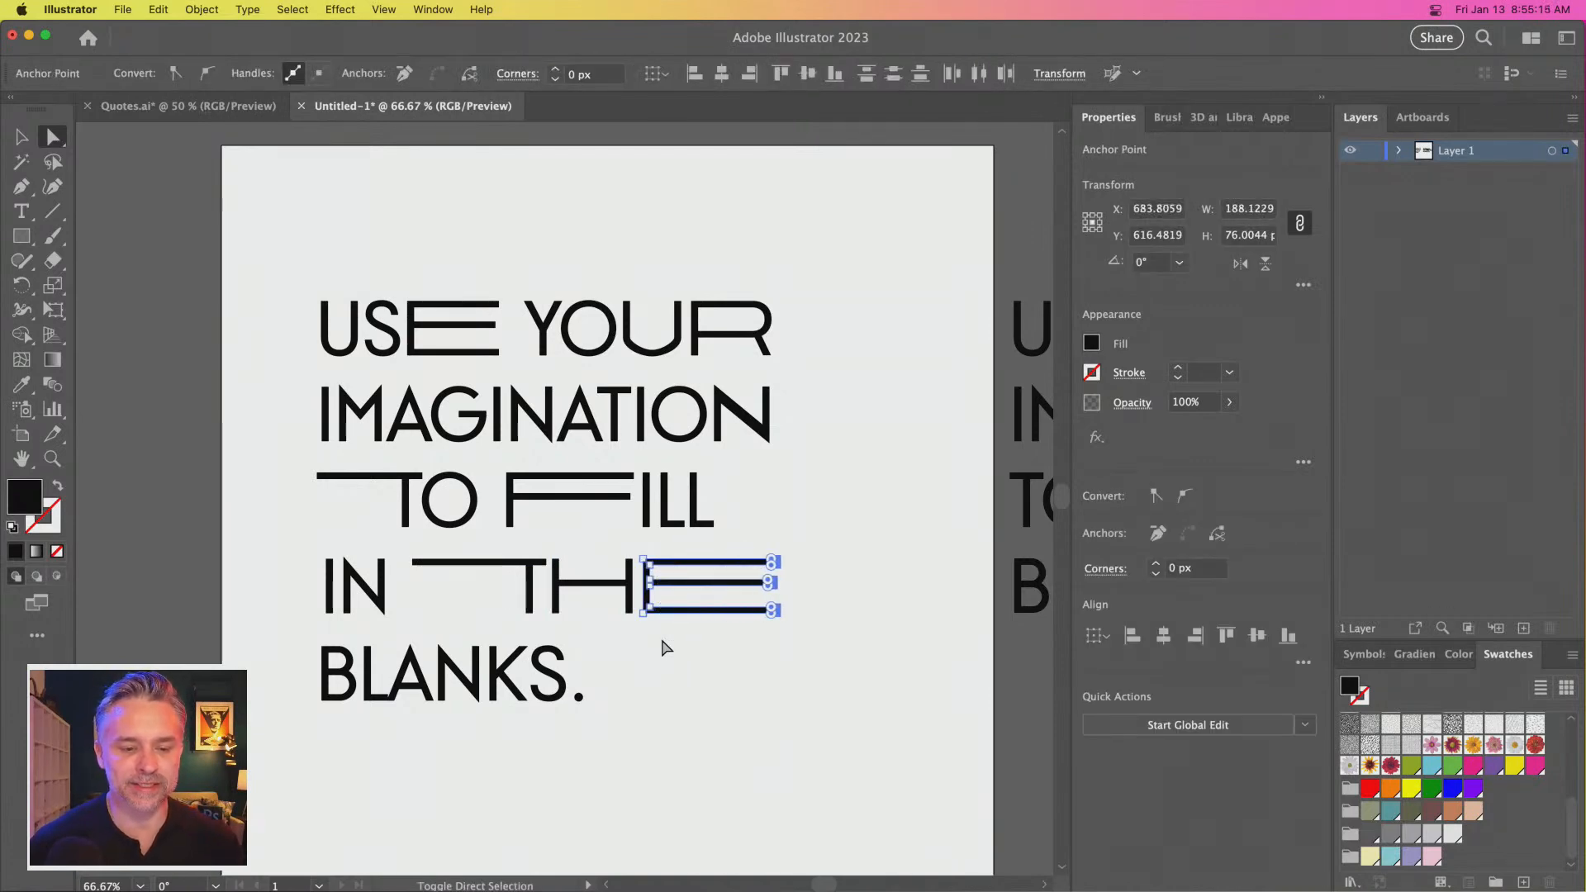
{"action": "left_click", "coordinate": [765, 671]}
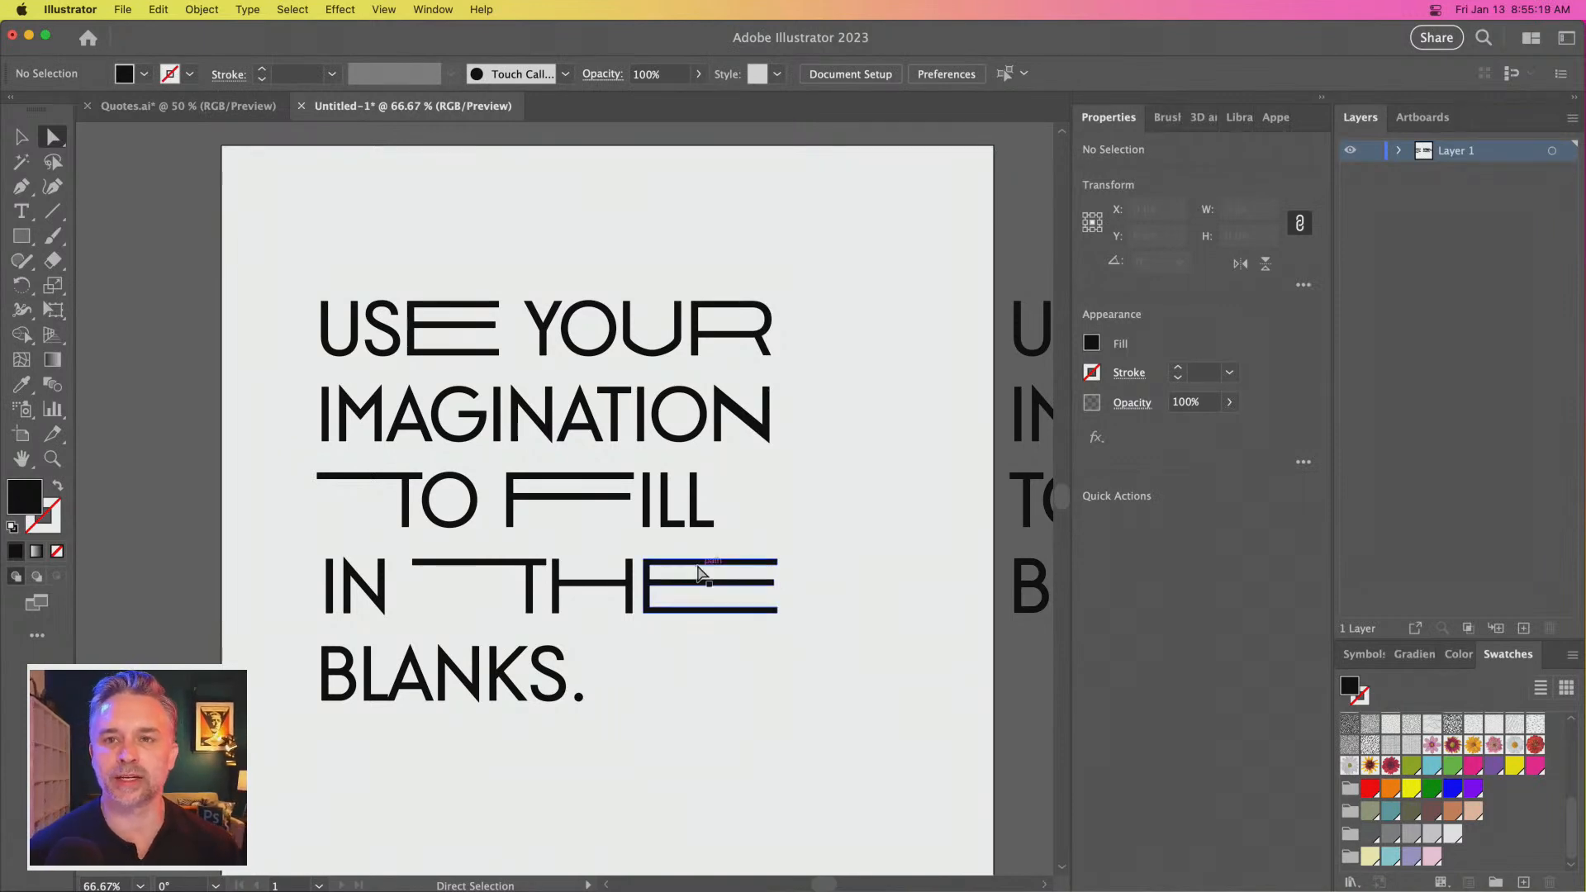
Extend the foot of the L in "BLANKS." by shifting "ANKS." to the right
{"action": "left_click_drag", "start_coordinate": [526, 645], "coordinate": [507, 637]}
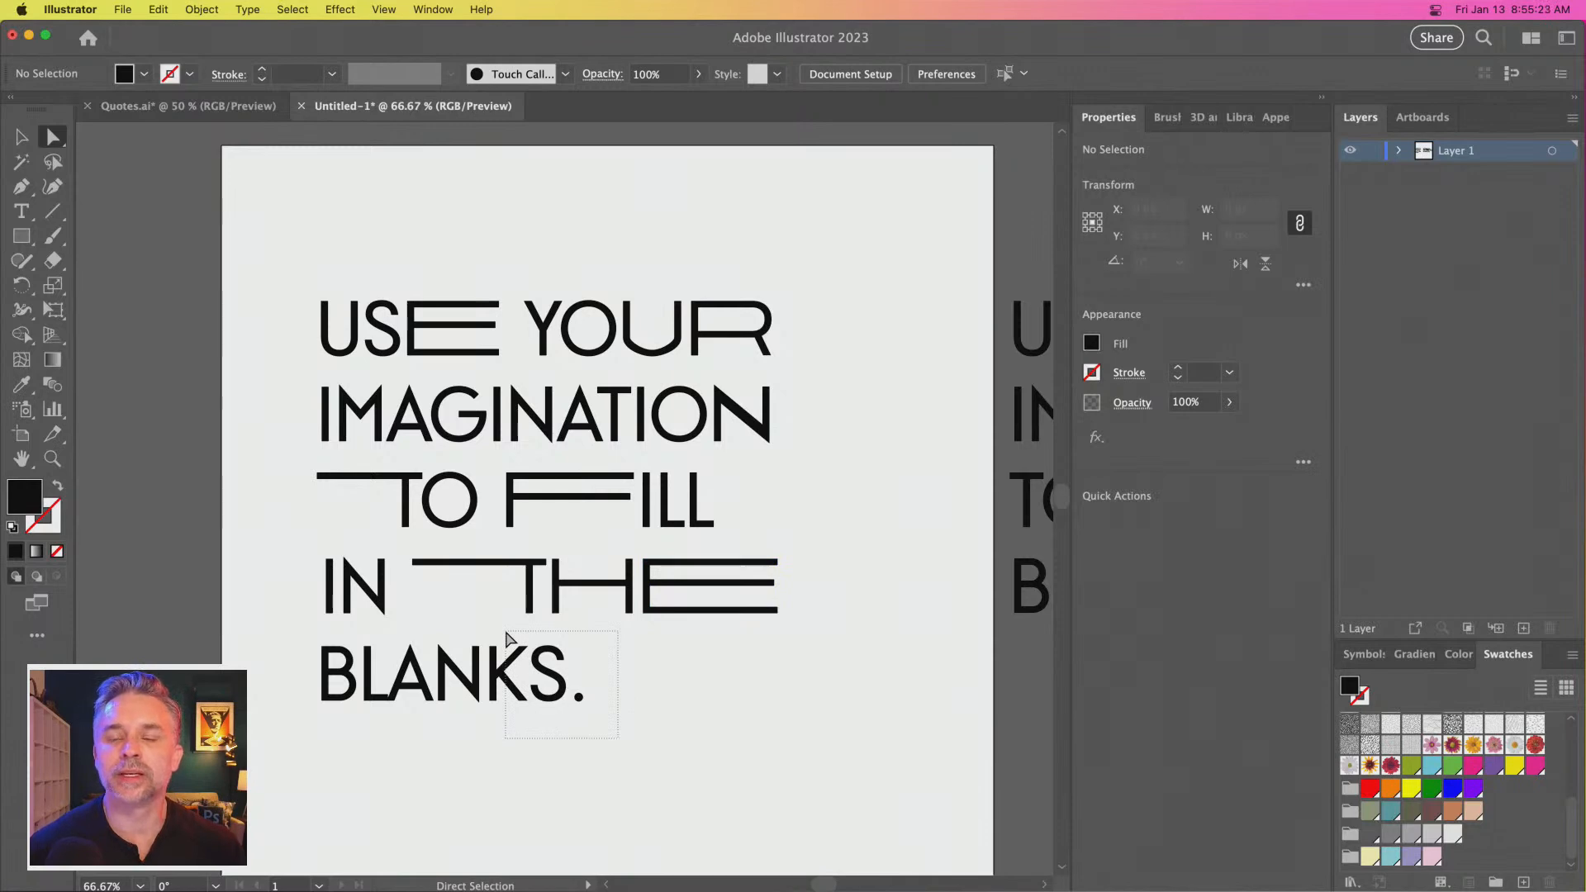
{"action": "left_click_drag", "start_coordinate": [507, 638], "coordinate": [384, 641]}
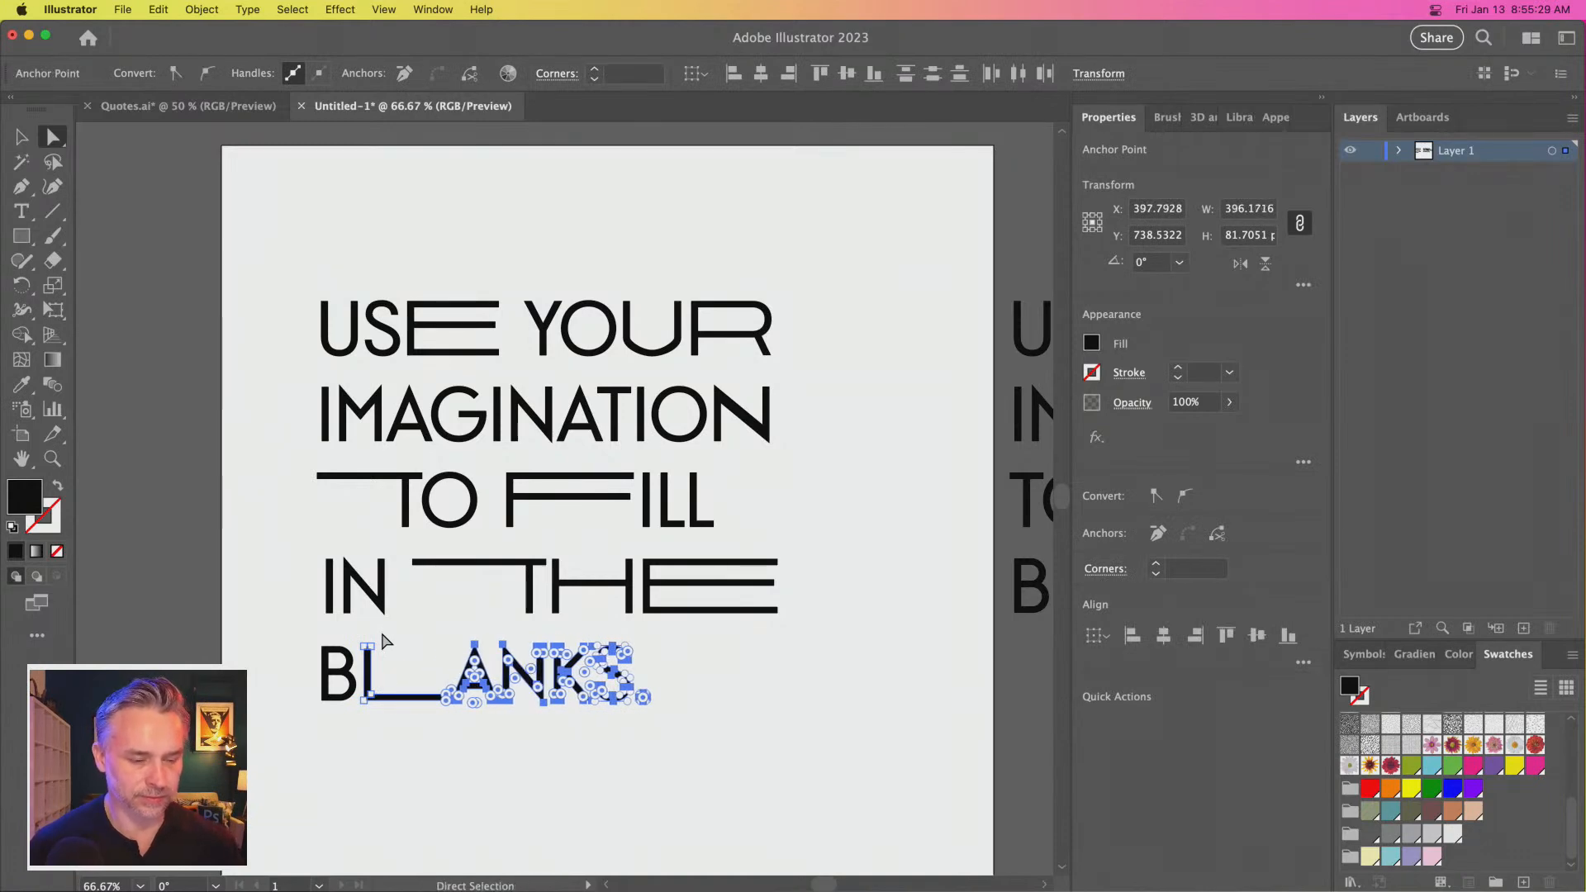
{"action": "left_click", "coordinate": [478, 761]}
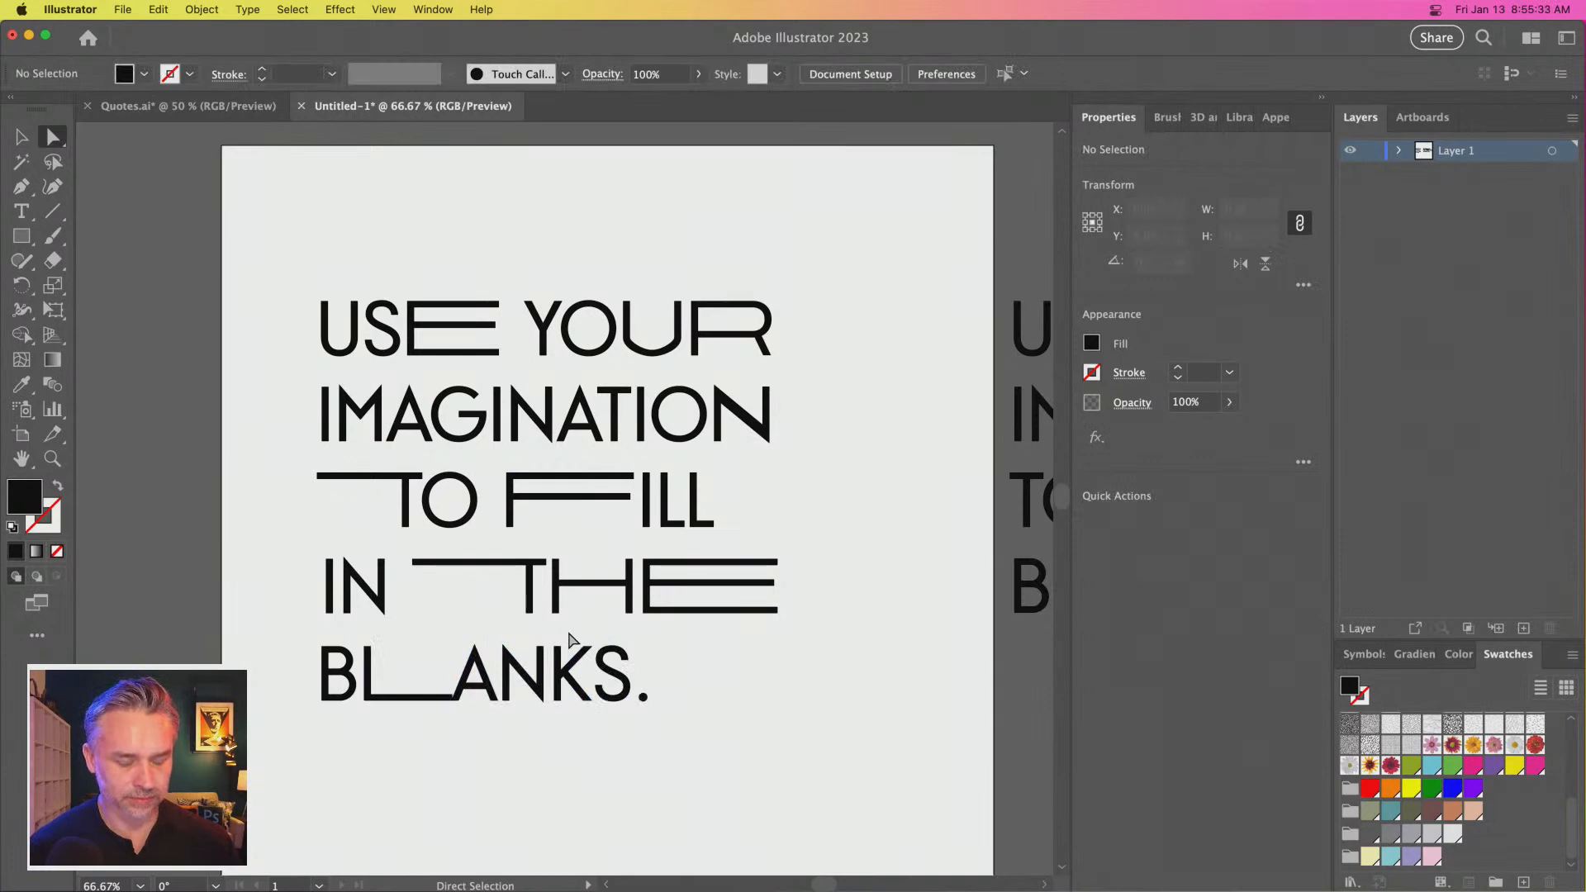
Widen the B of "BLANKS." by stretching its bowls to the right together with the remaining letters and the period
{"action": "left_click_drag", "start_coordinate": [332, 640], "coordinate": [708, 735]}
{"action": "key", "text": "shift+Right"}
{"action": "key", "text": "shift+Right"}
{"action": "key", "text": "shift+Right"}
{"action": "key", "text": "shift+Right"}
{"action": "key", "text": "shift+Right"}
{"action": "key", "text": "shift+Right"}
{"action": "key", "text": "shift+Right"}
{"action": "left_click", "coordinate": [715, 735]}
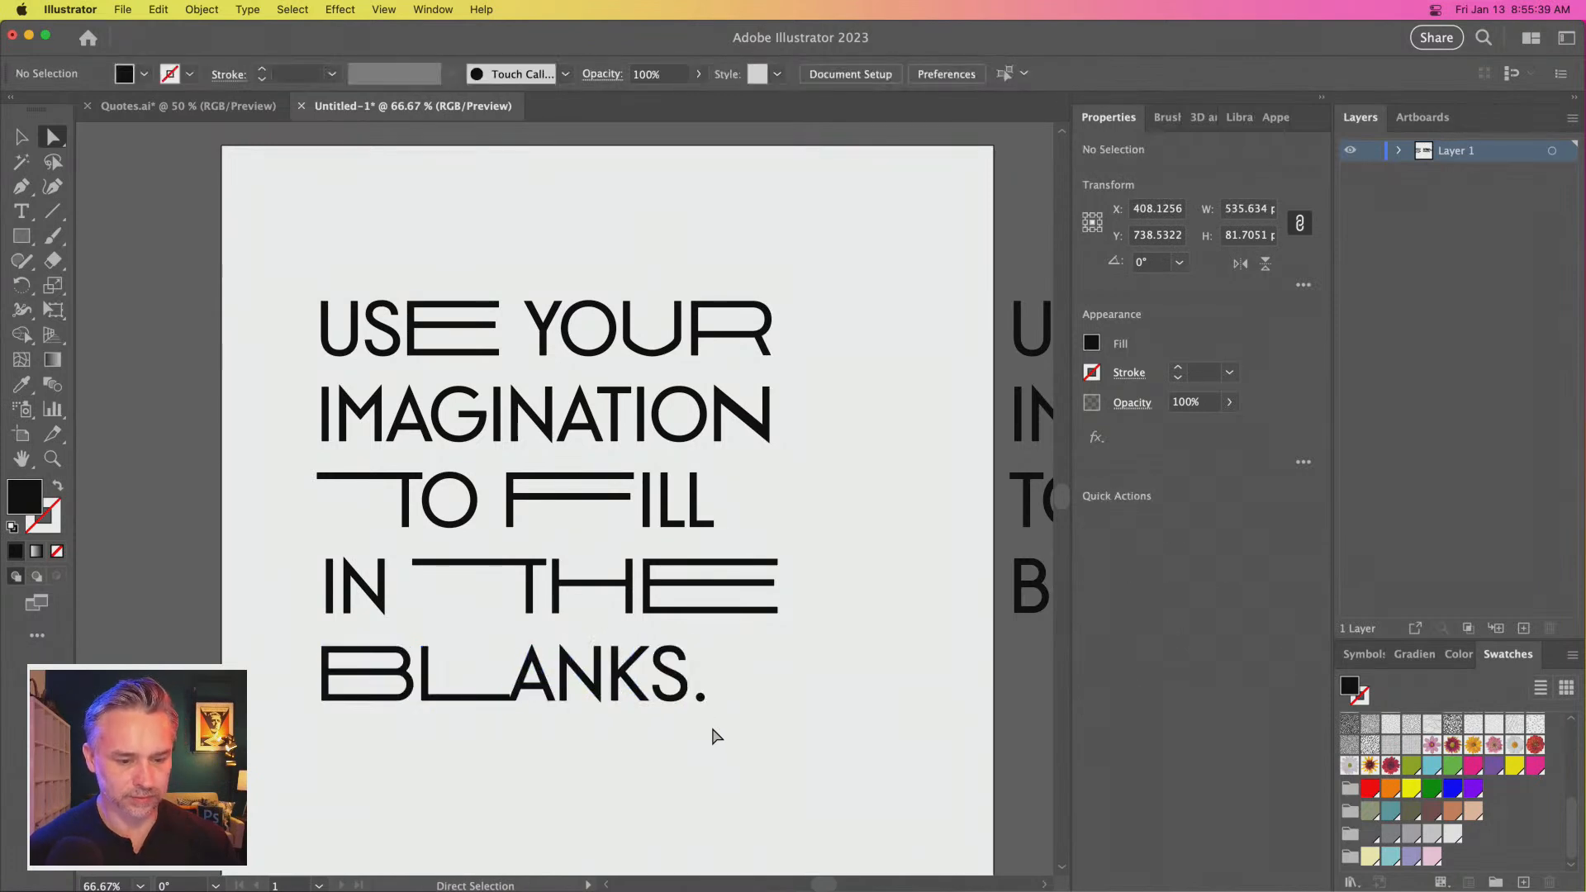
Try stretching the period after "BLANKS" to the right into a long dash reaching the edge of the text block
{"action": "left_click_drag", "start_coordinate": [765, 664], "coordinate": [703, 737]}
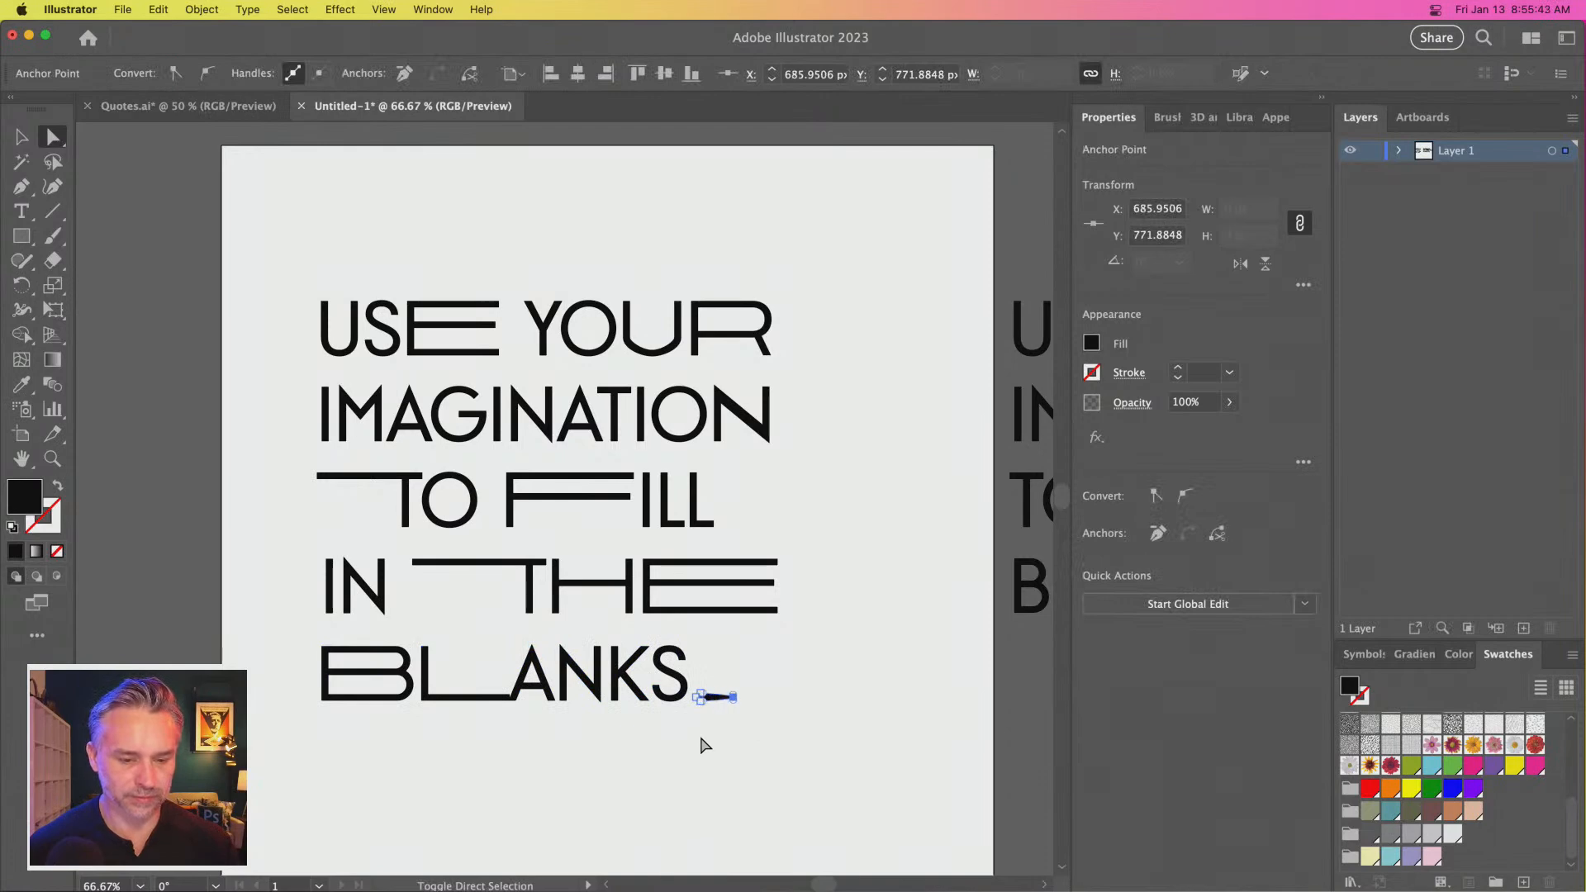
{"action": "key", "text": "shift+Right"}
{"action": "key", "text": "shift+Right"}
{"action": "left_click", "coordinate": [682, 754]}
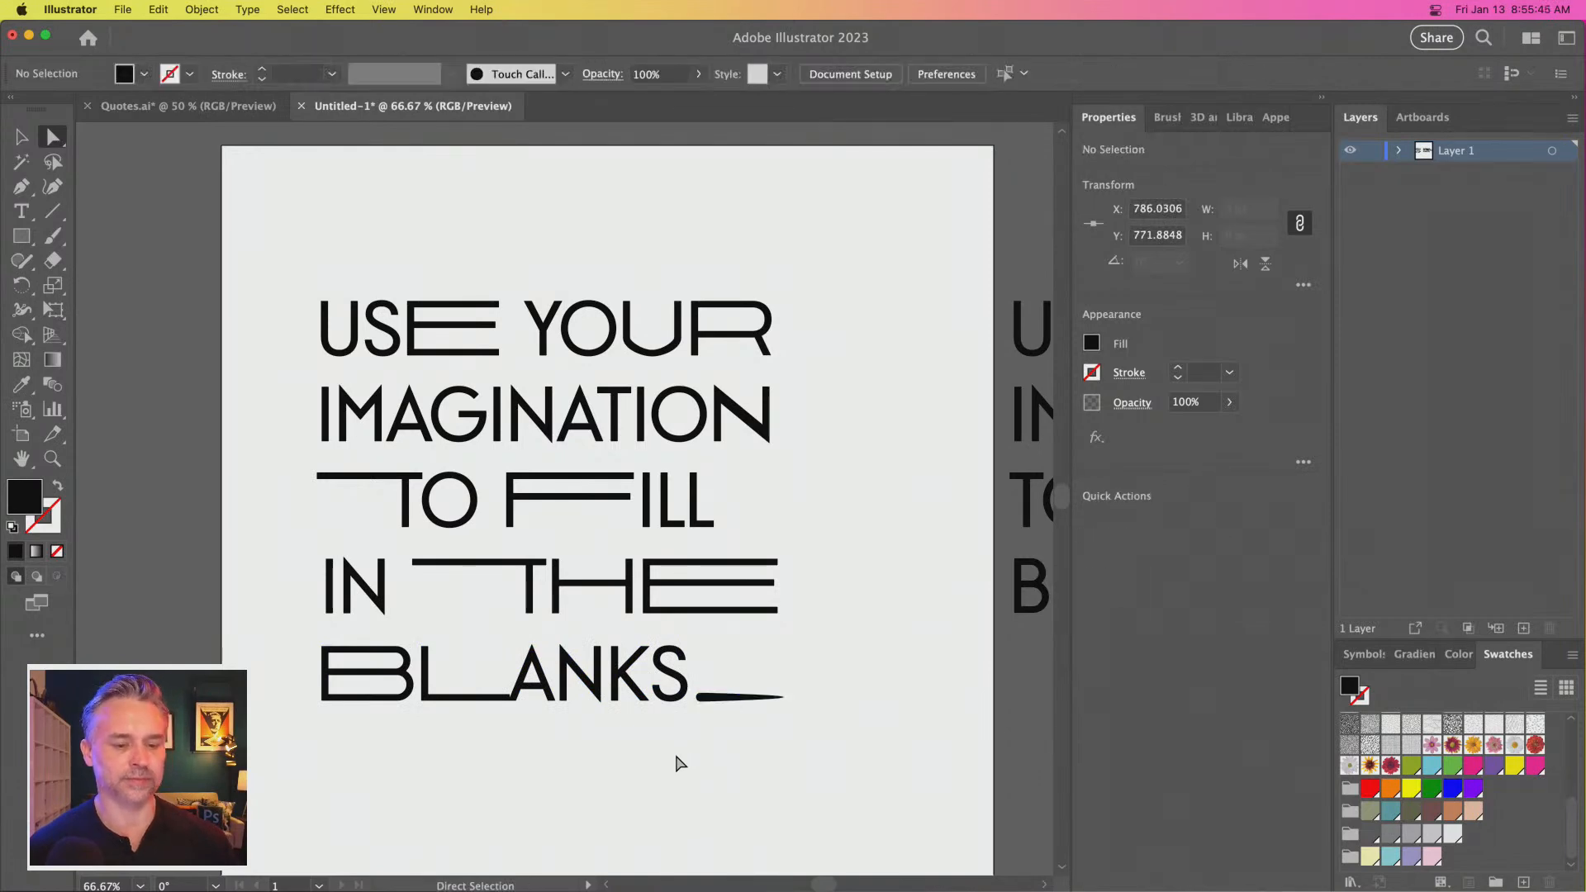
Scale the whole lettering block up to about 954 × 823 px and move it to the middle of the artboard
{"action": "scroll", "coordinate": [709, 776], "scroll_direction": "left", "scroll_amount": 2}
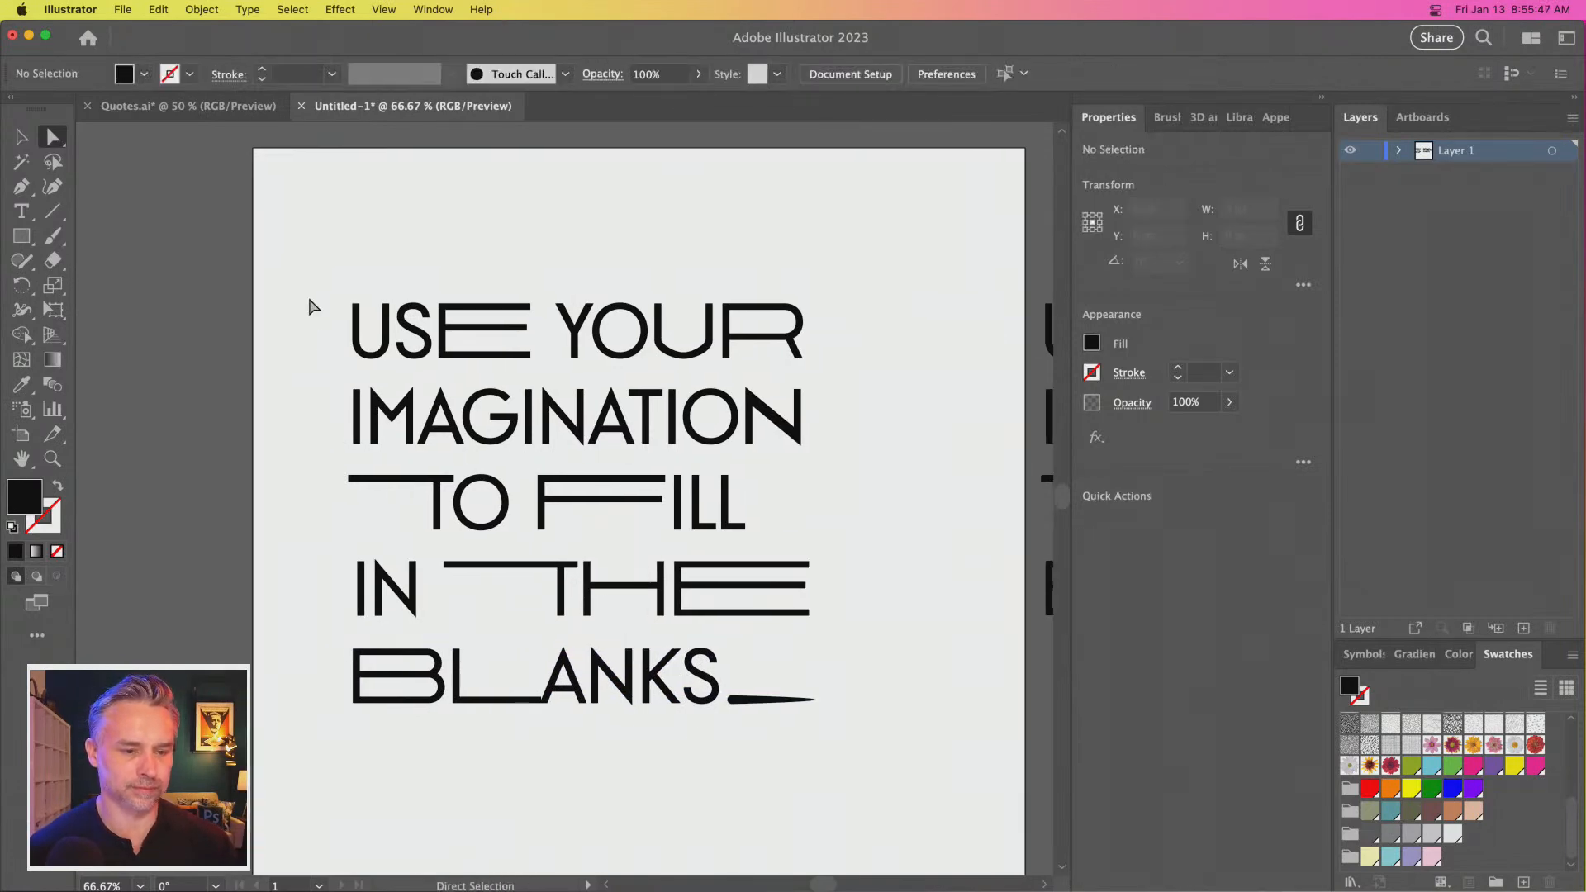
{"action": "left_click", "coordinate": [20, 138]}
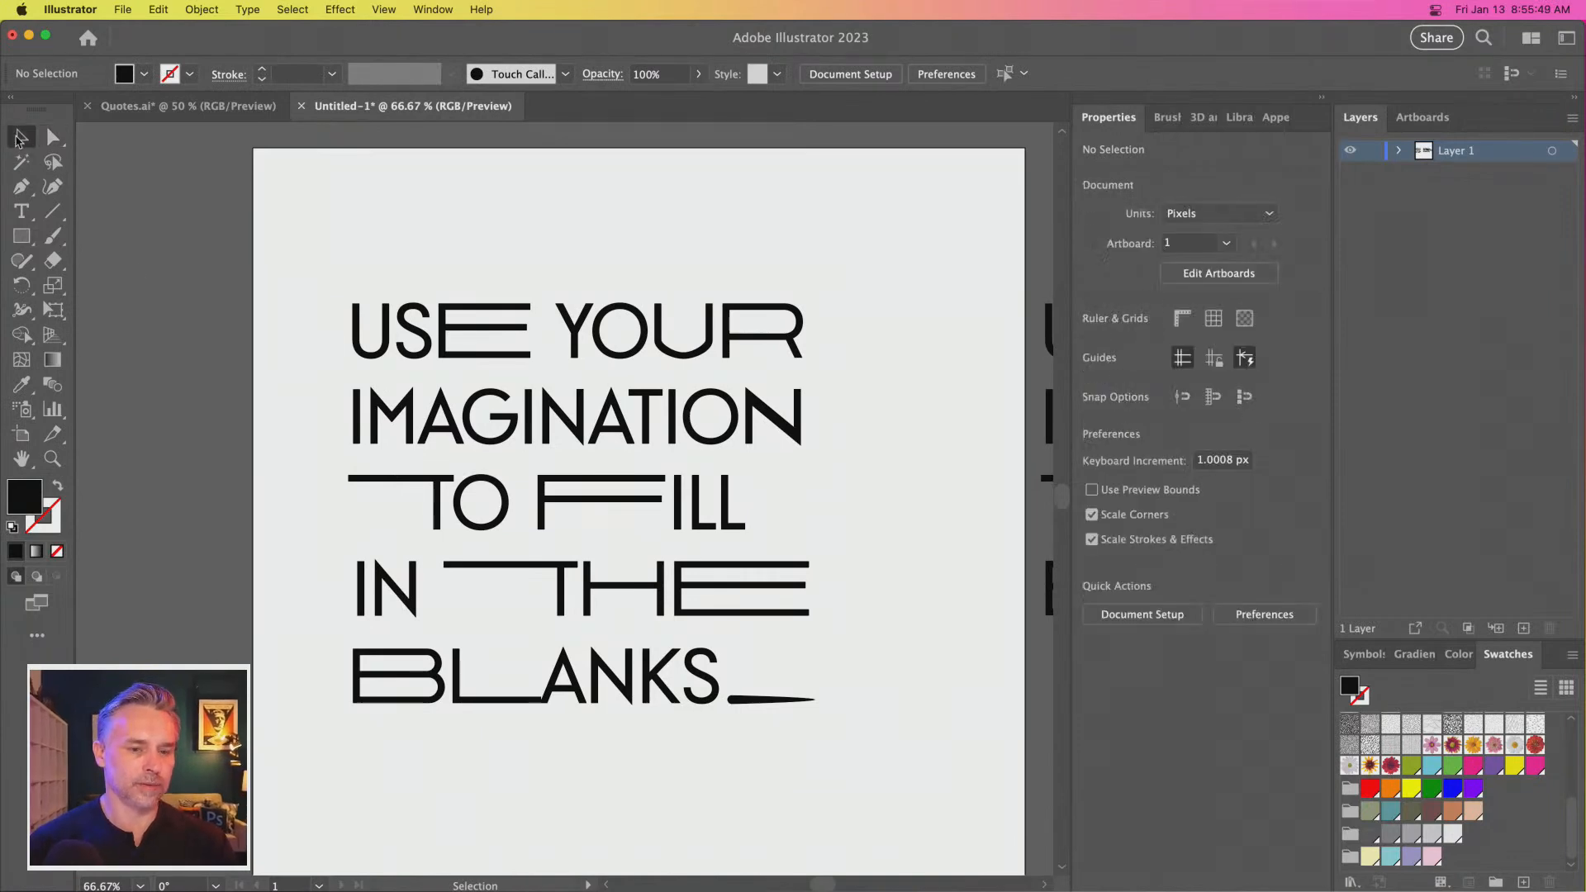
{"action": "key", "text": "super+minus"}
{"action": "key", "text": "super+minus"}
{"action": "left_click_drag", "start_coordinate": [859, 446], "coordinate": [1004, 226]}
{"action": "left_click_drag", "start_coordinate": [789, 661], "coordinate": [348, 694]}
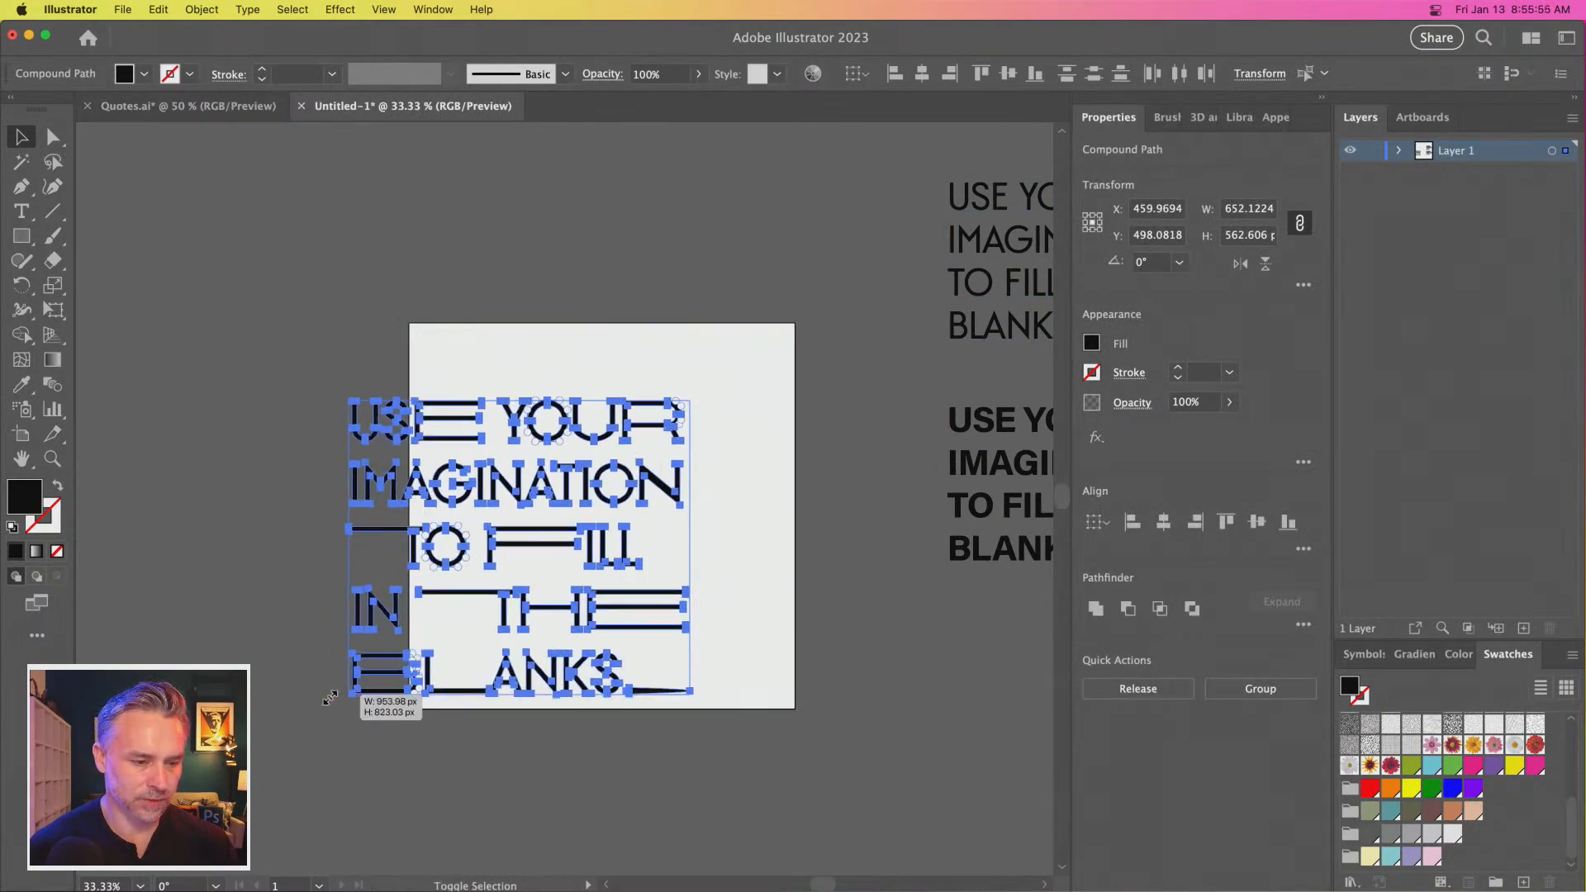
{"action": "left_click_drag", "start_coordinate": [394, 495], "coordinate": [488, 460]}
Delete the tapered, stretched period after "BLANKS"
{"action": "key", "text": "super+1"}
{"action": "left_click_drag", "start_coordinate": [553, 524], "coordinate": [407, 269]}
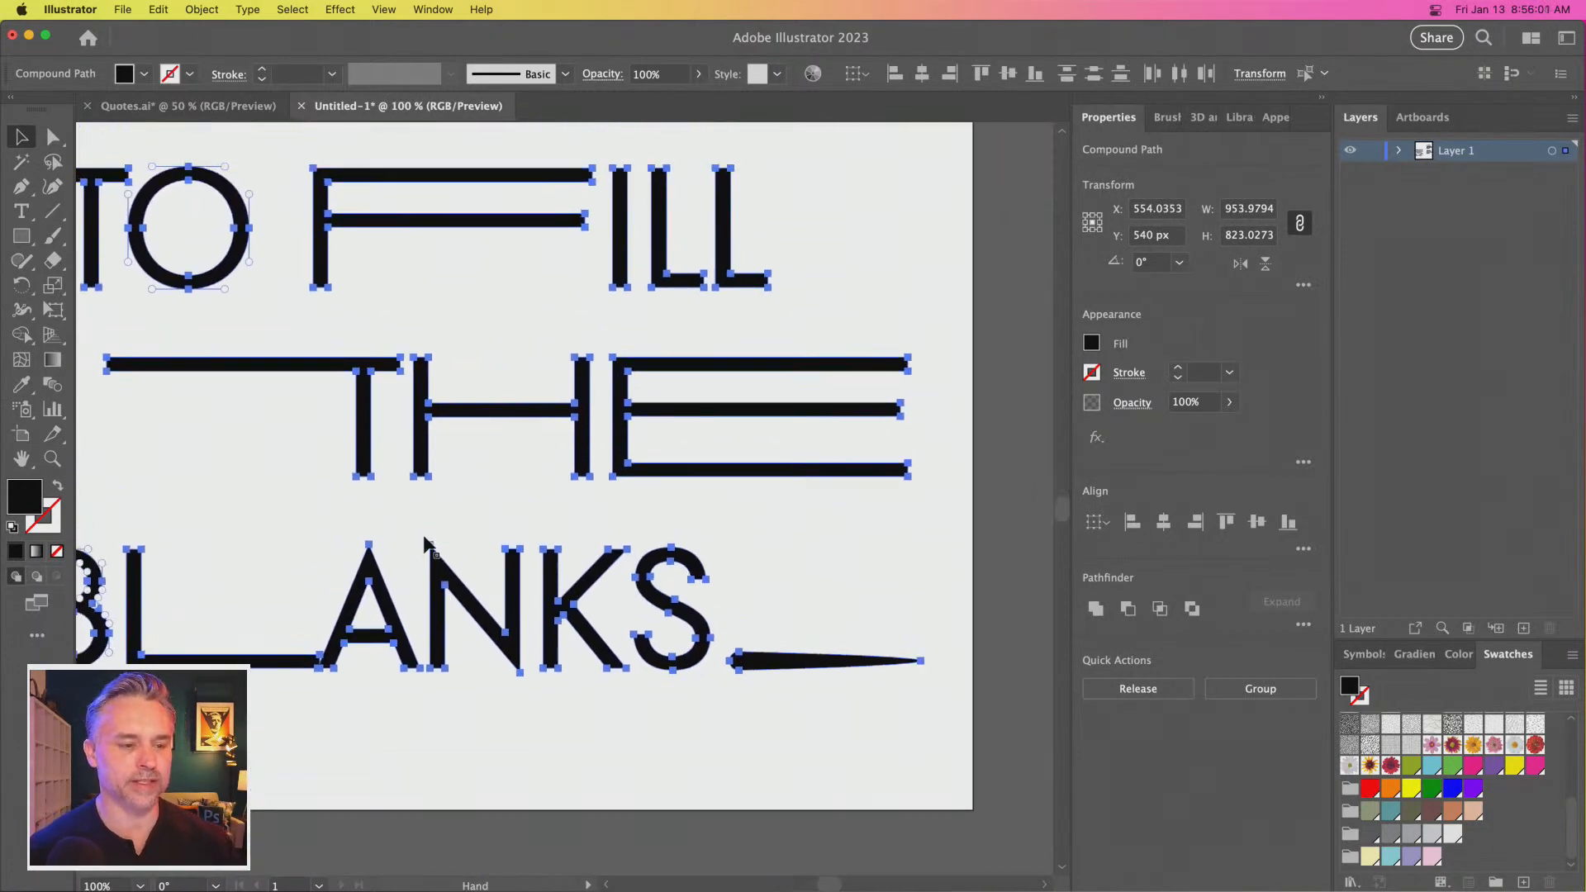
{"action": "left_click", "coordinate": [276, 487]}
{"action": "left_click", "coordinate": [22, 236]}
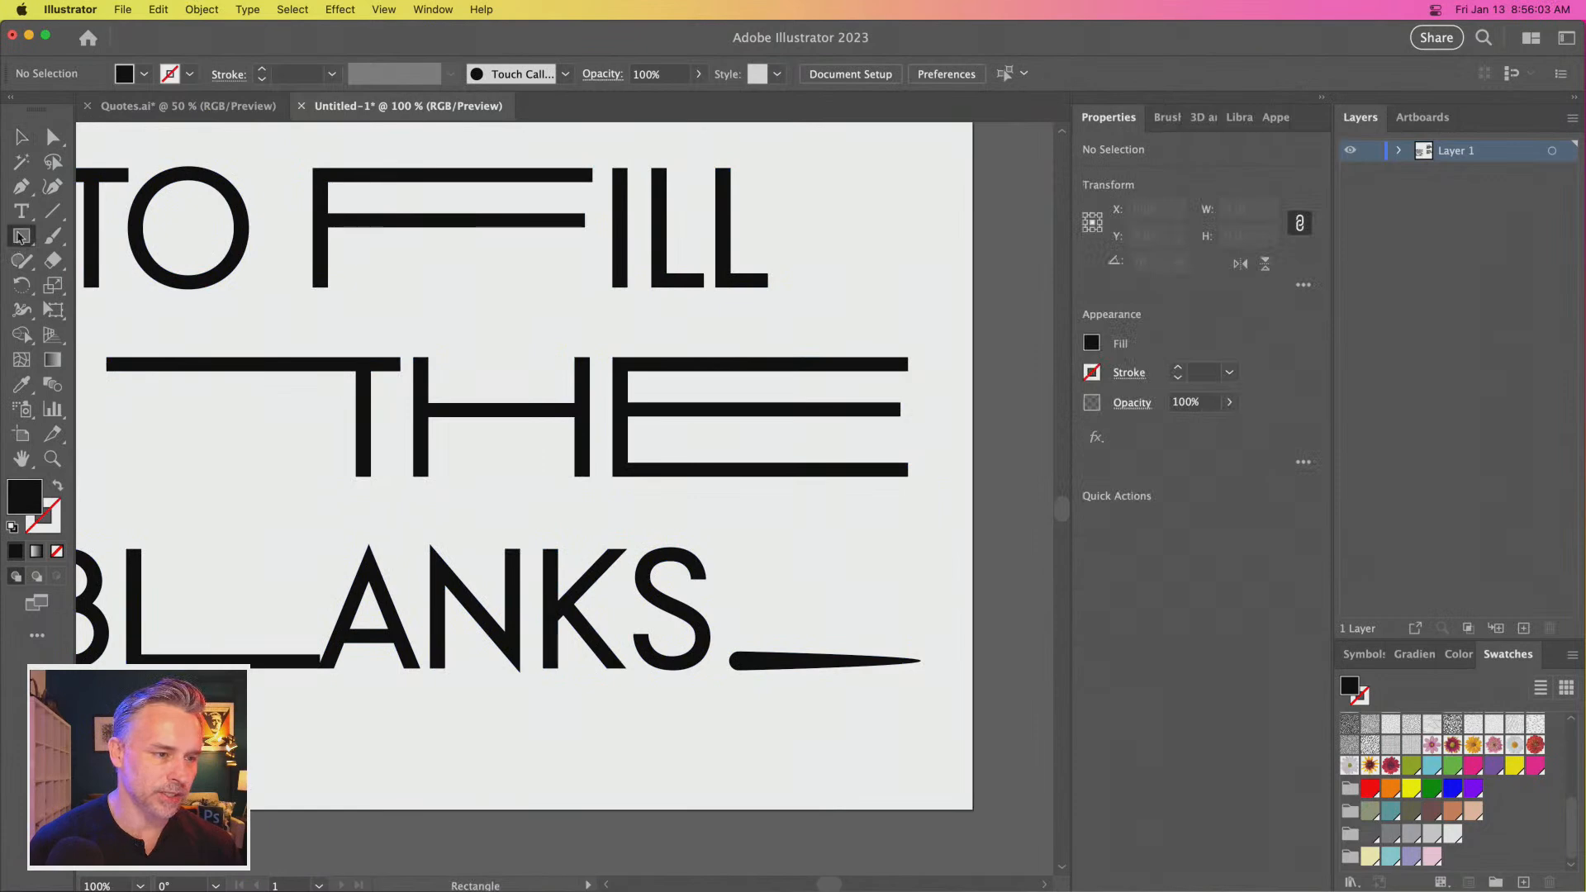
{"action": "left_click", "coordinate": [23, 137]}
{"action": "left_click", "coordinate": [791, 669]}
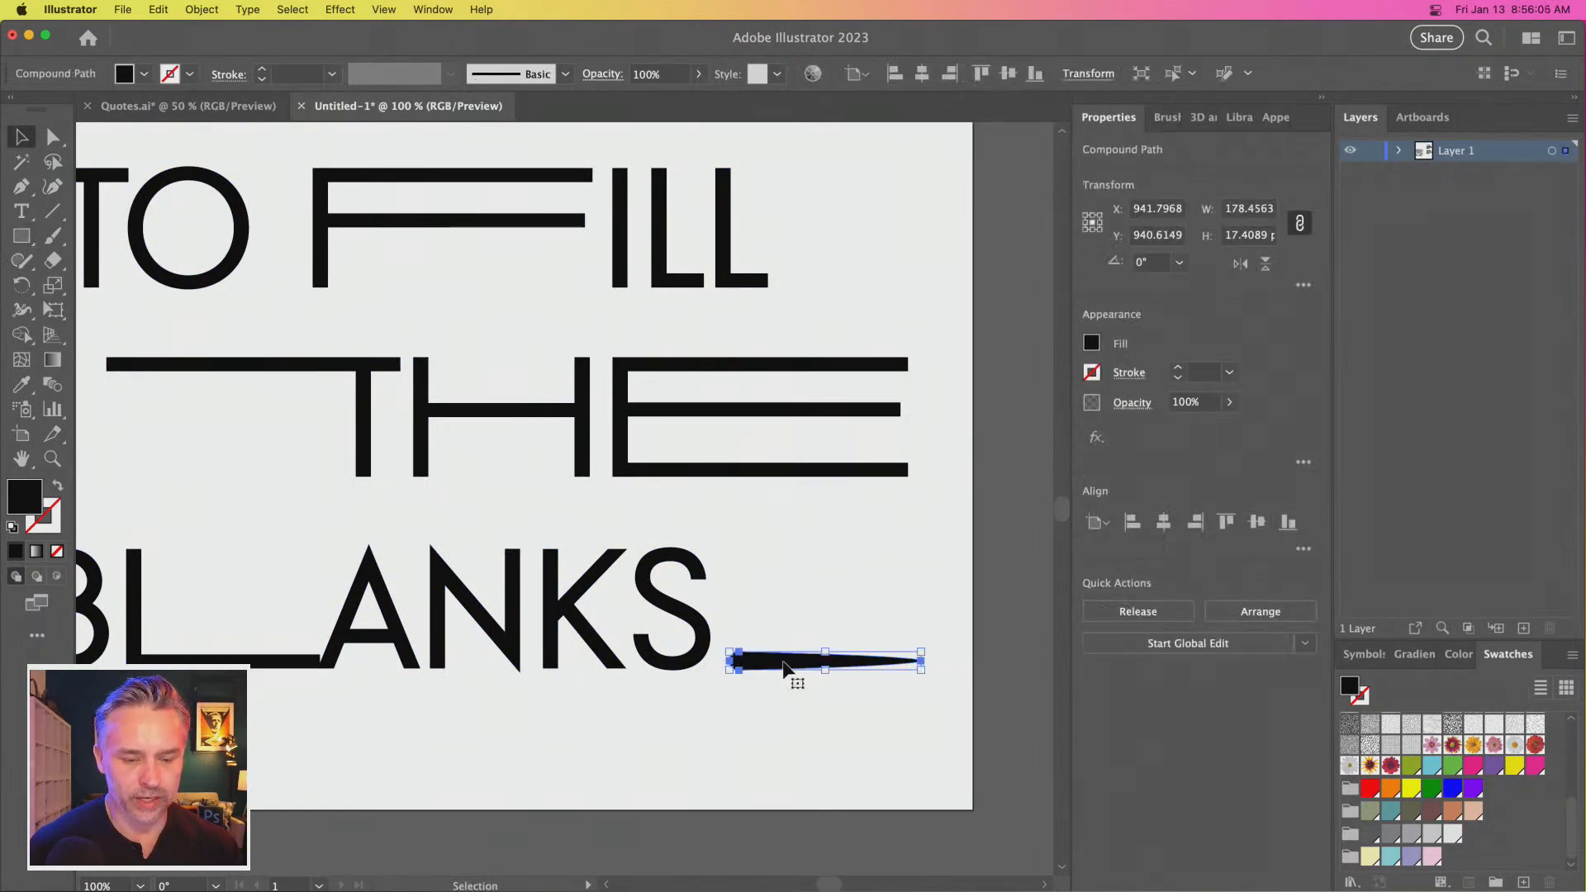
{"action": "key", "text": "Delete"}
Draw a bar about 193 × 13 px matching the thickness of the L's foot and place it on the baseline after "BLANKS"
{"action": "left_click", "coordinate": [22, 236]}
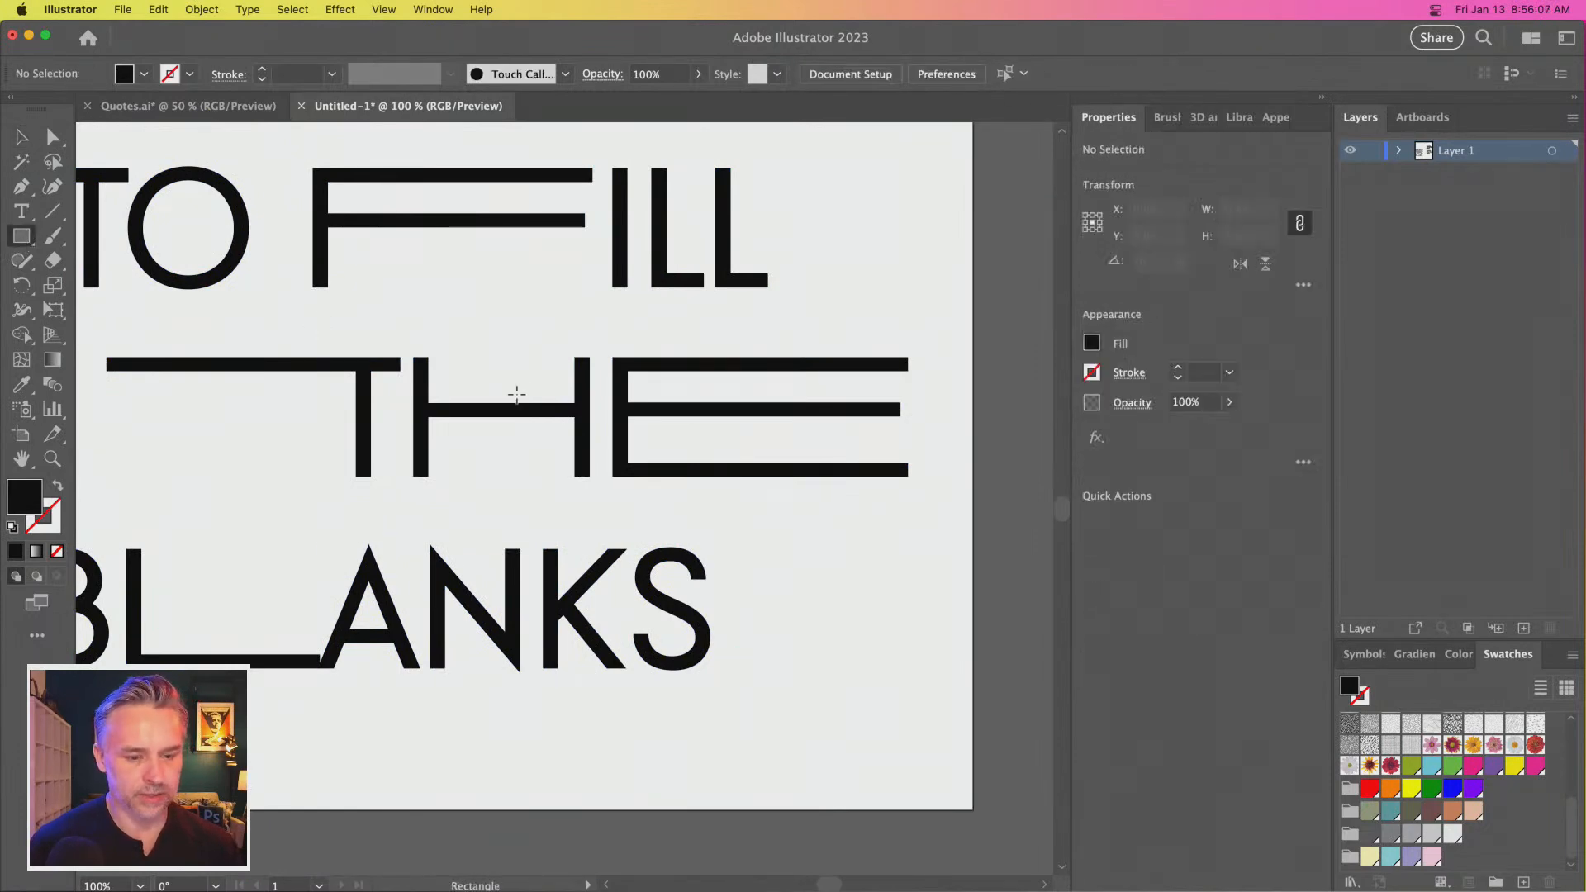
{"action": "left_click_drag", "start_coordinate": [318, 655], "coordinate": [525, 667]}
{"action": "key", "text": "v"}
{"action": "left_click_drag", "start_coordinate": [365, 652], "coordinate": [761, 667]}
Shorten the bar after "BLANKS" from its right end until it ends level with the E in "THE"
{"action": "left_click", "coordinate": [46, 139]}
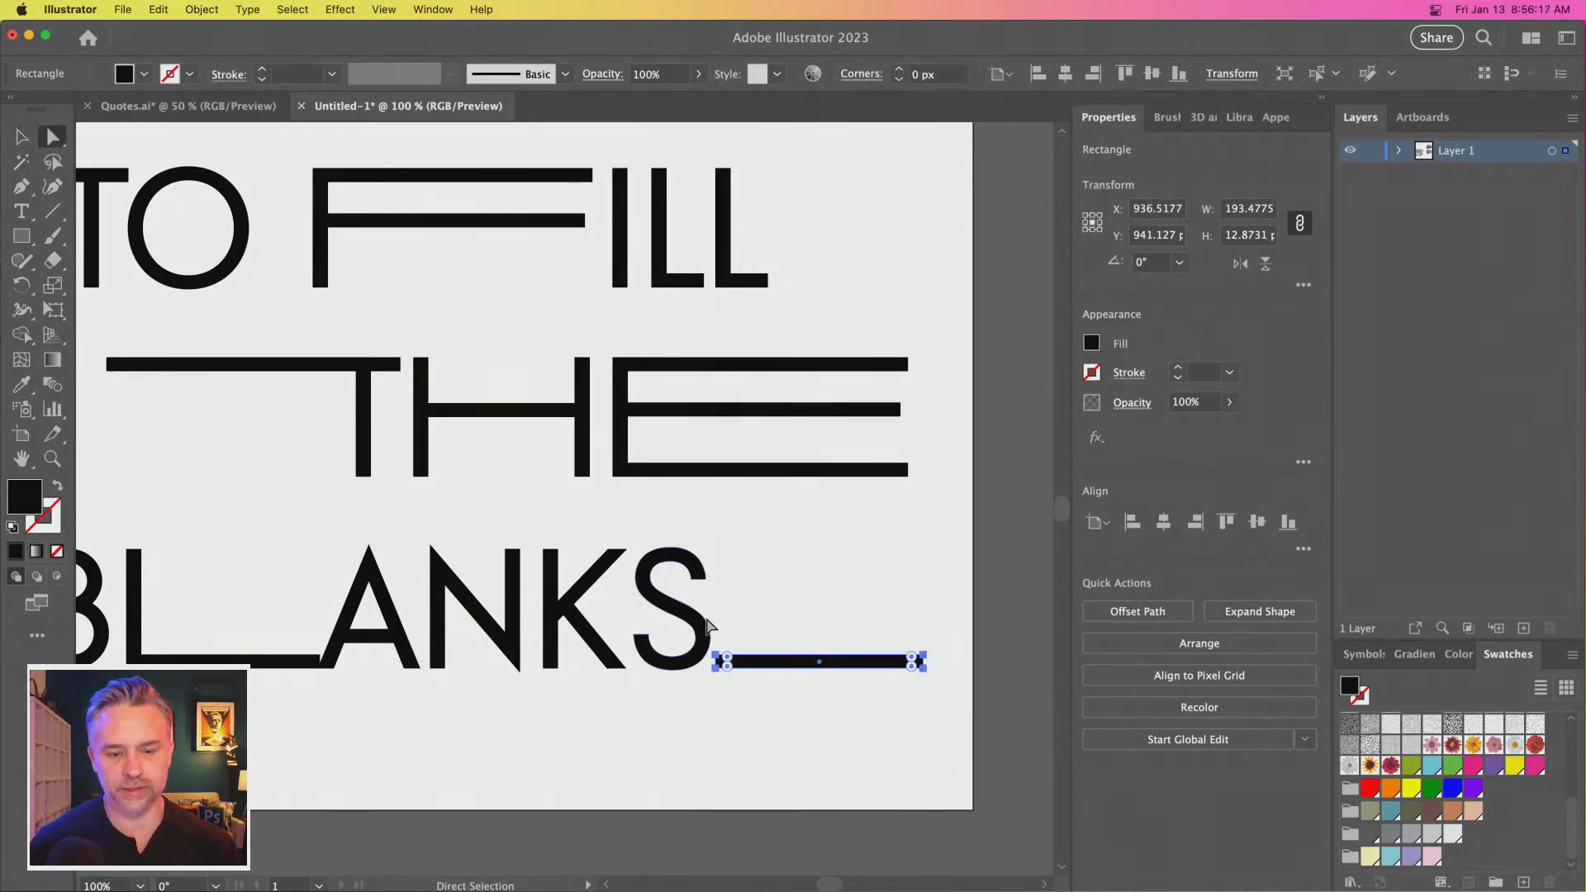
{"action": "left_click_drag", "start_coordinate": [868, 621], "coordinate": [955, 725]}
{"action": "key", "text": "shift+Left"}
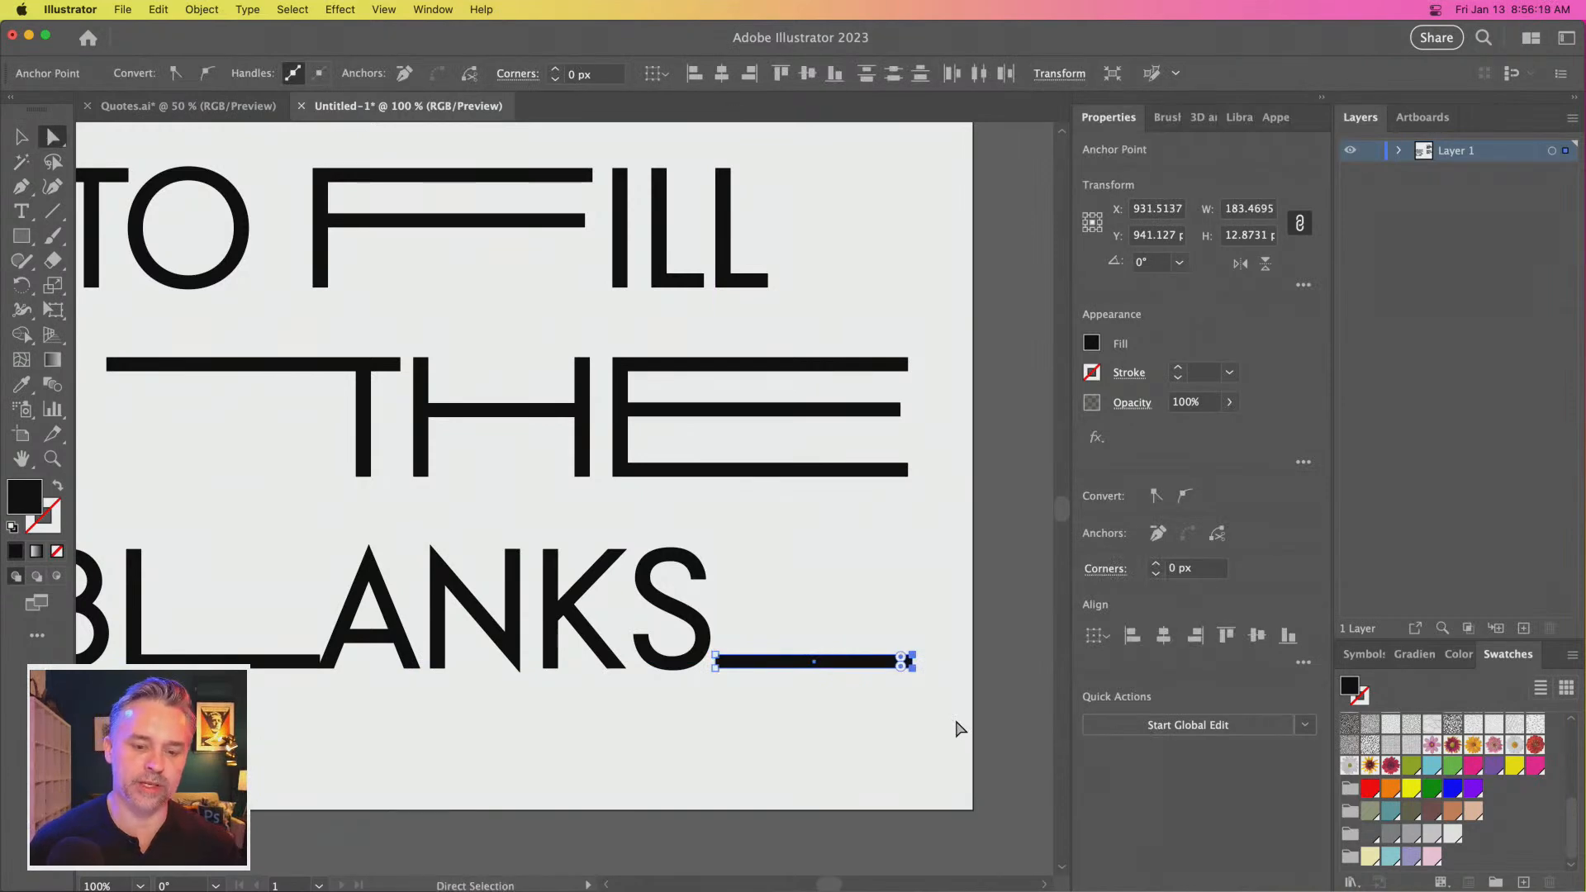
{"action": "key", "text": "Left"}
{"action": "key", "text": "Left"}
{"action": "left_click", "coordinate": [21, 138]}
{"action": "left_click", "coordinate": [528, 520]}
{"action": "left_click", "coordinate": [649, 593]}
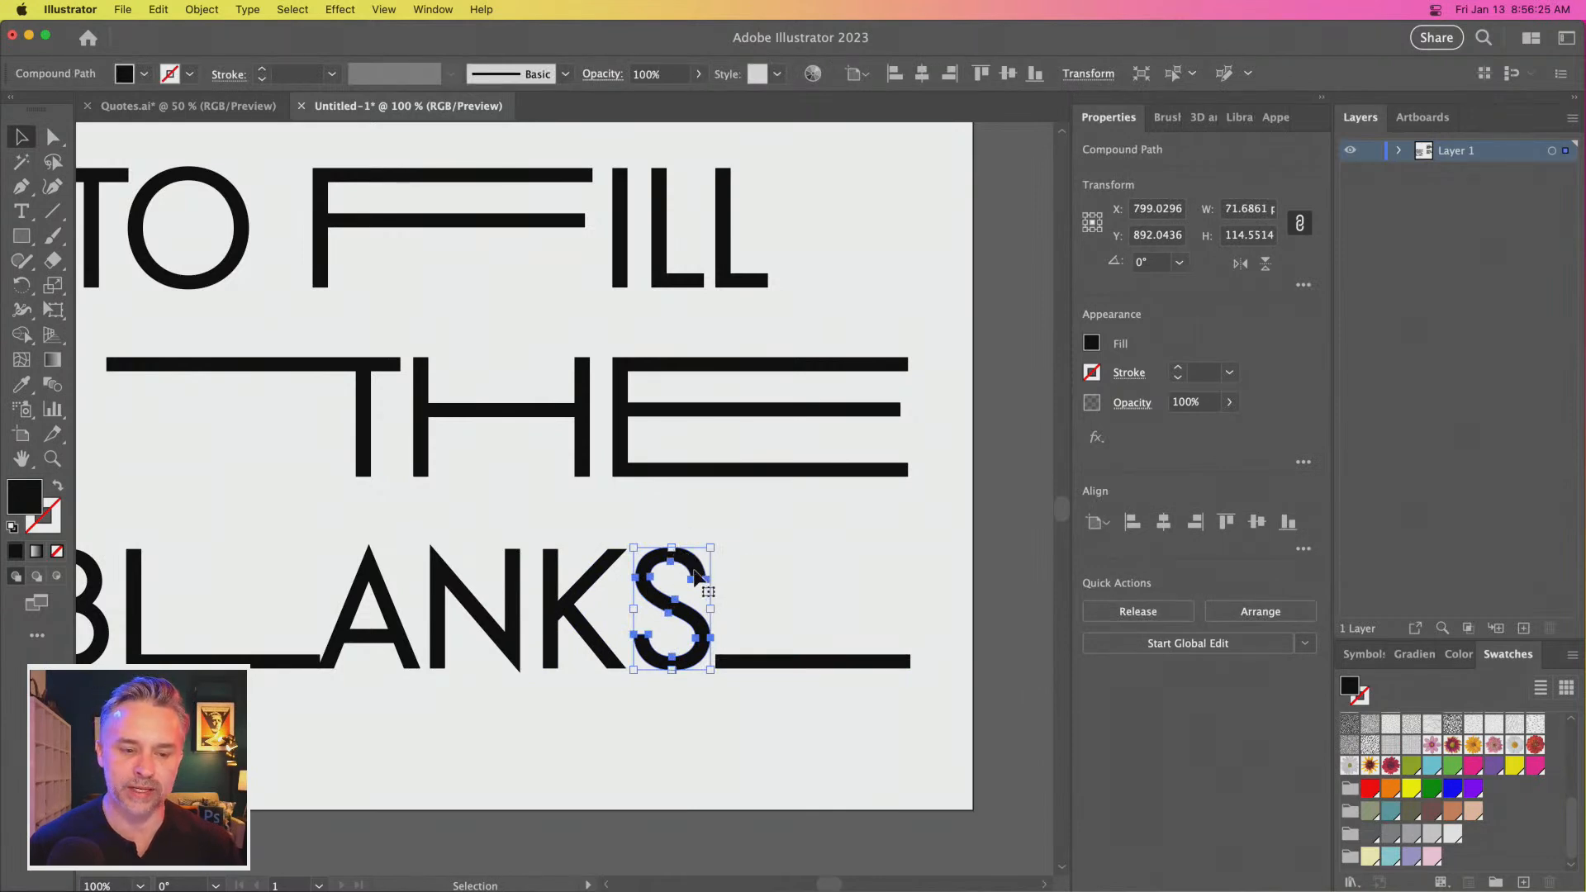
{"action": "left_click", "coordinate": [820, 737]}
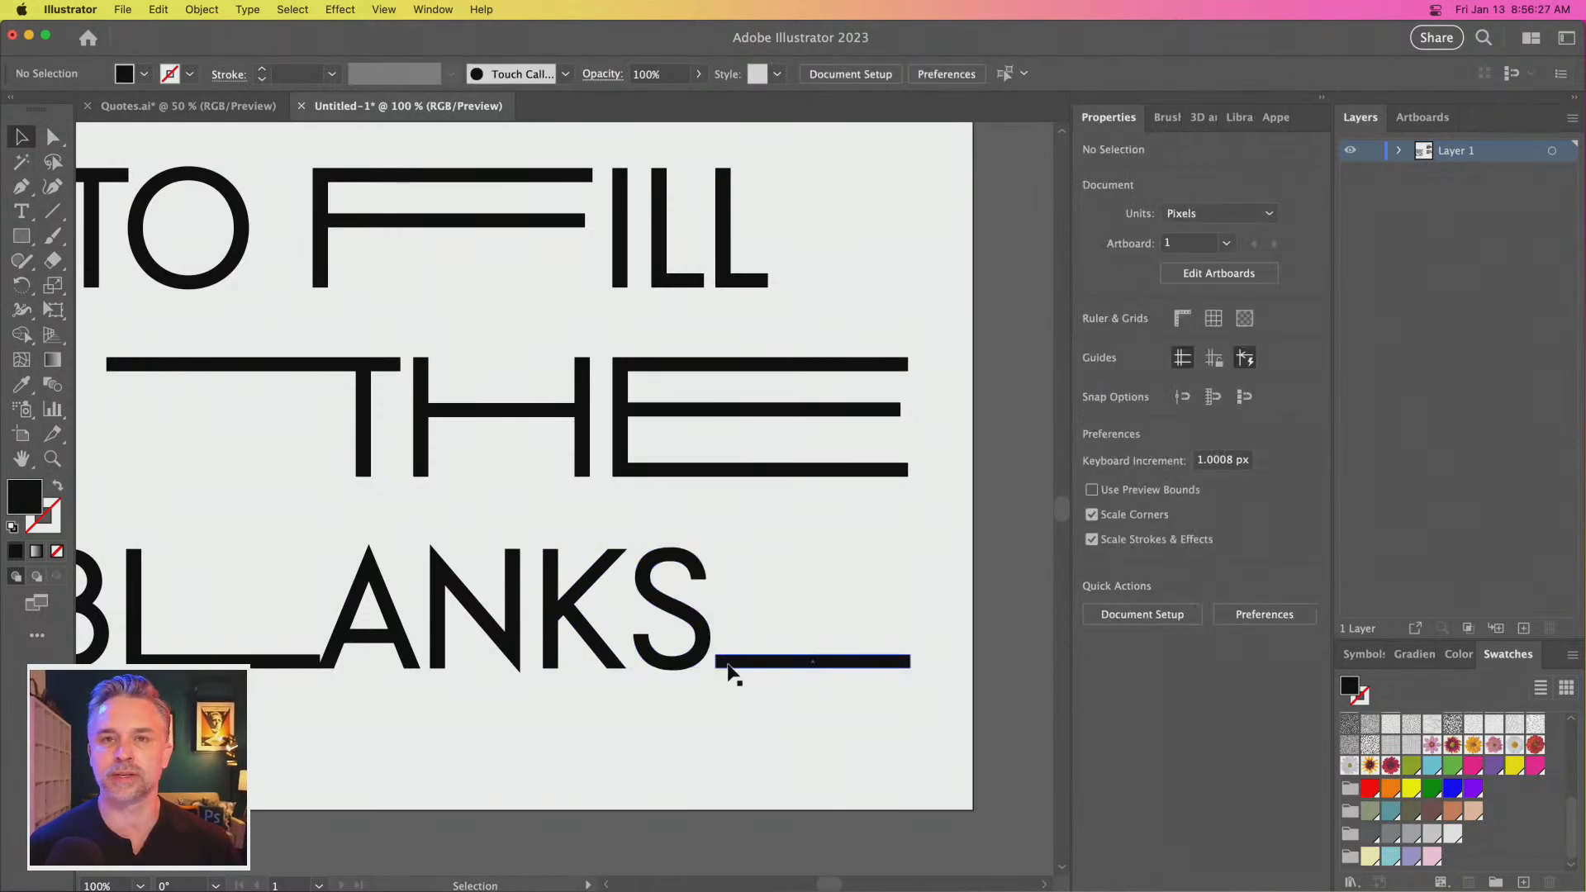